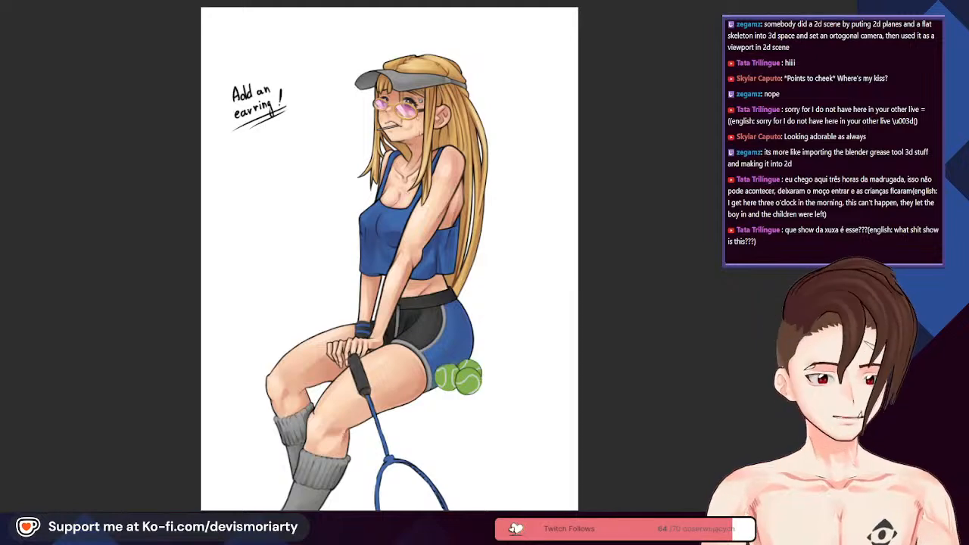
scroll(219, 379, down, 3)
scroll(234, 362, up, 2)
scroll(198, 356, down, 2)
scroll(181, 354, up, 2)
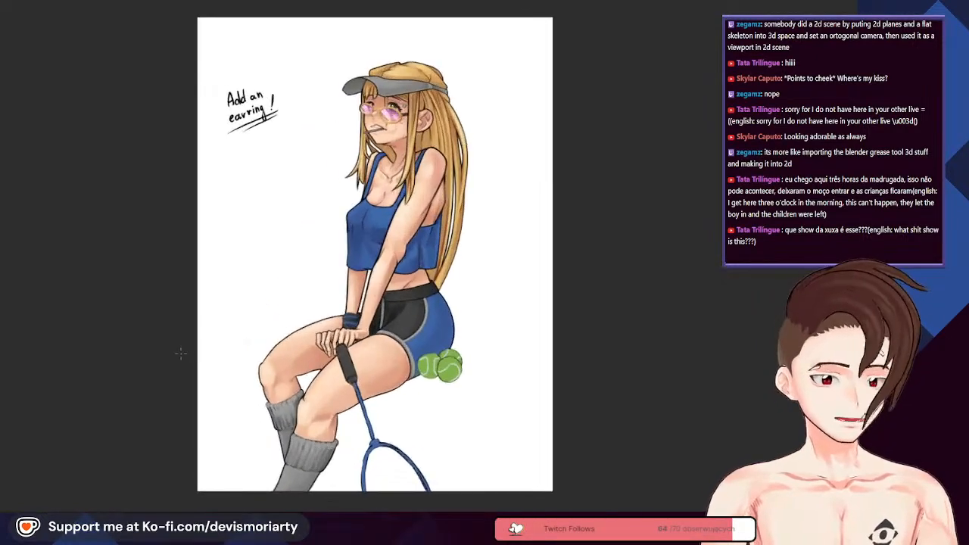
scroll(180, 352, down, 2)
scroll(227, 337, up, 3)
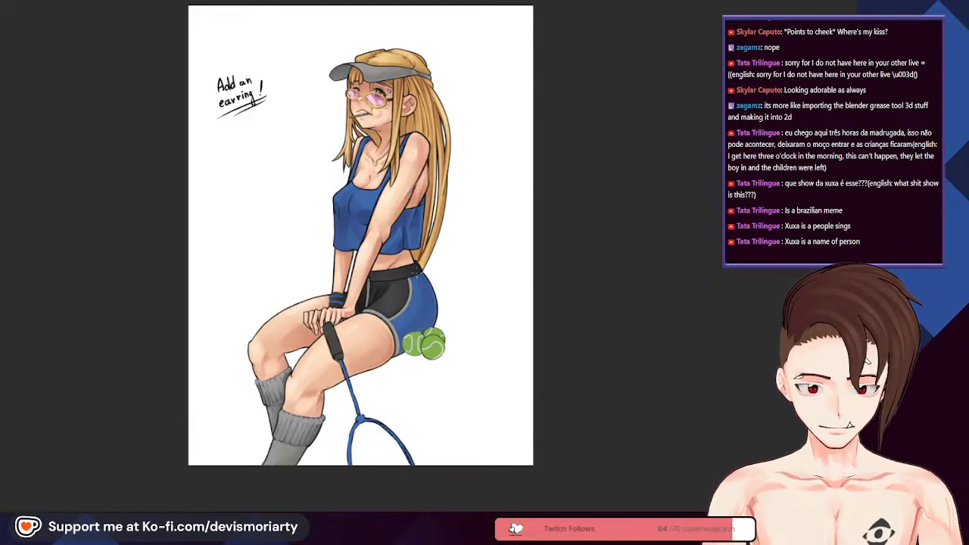
scroll(457, 158, up, 2)
scroll(405, 257, down, 3)
scroll(394, 119, up, 2)
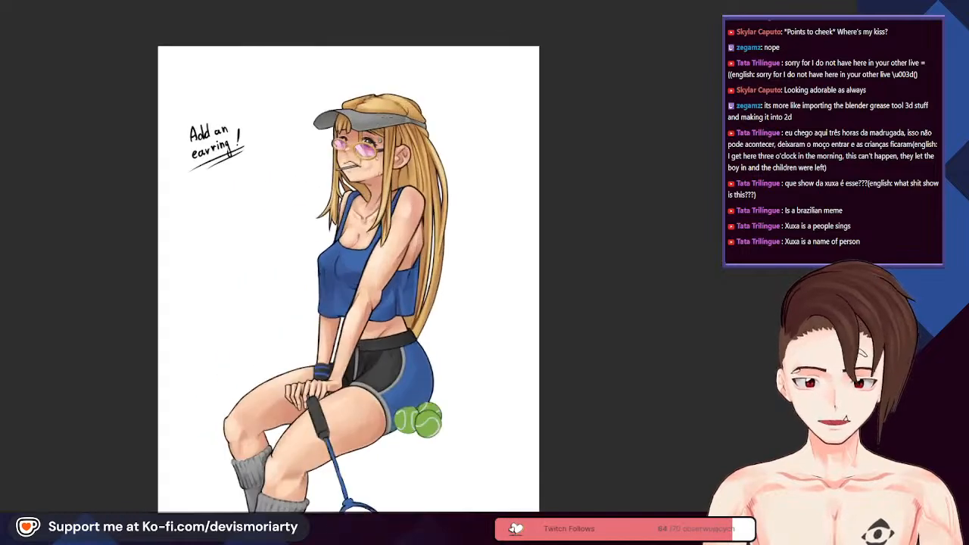
Step: Examine the character's head, ear and lower body up close and against the full composition
scroll(395, 119, up, 5)
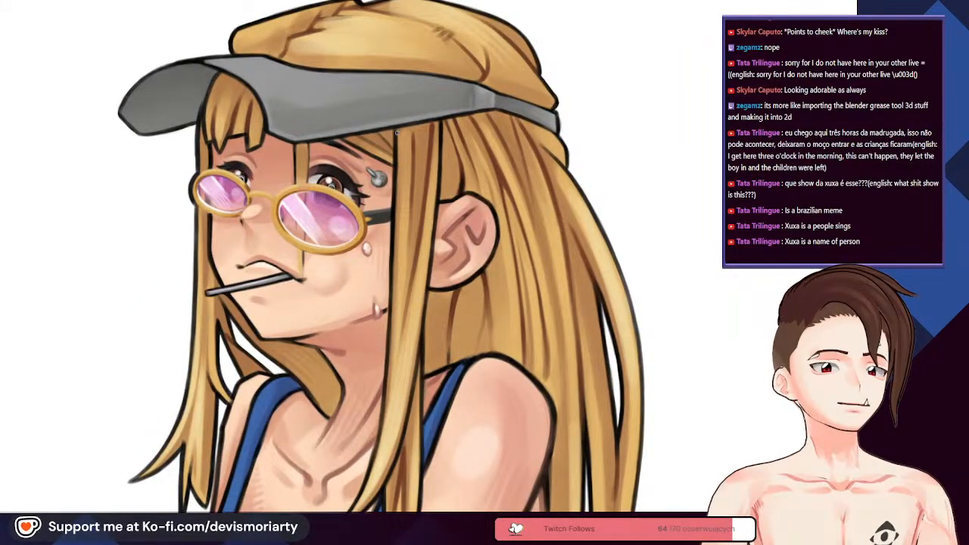
scroll(395, 132, down, 5)
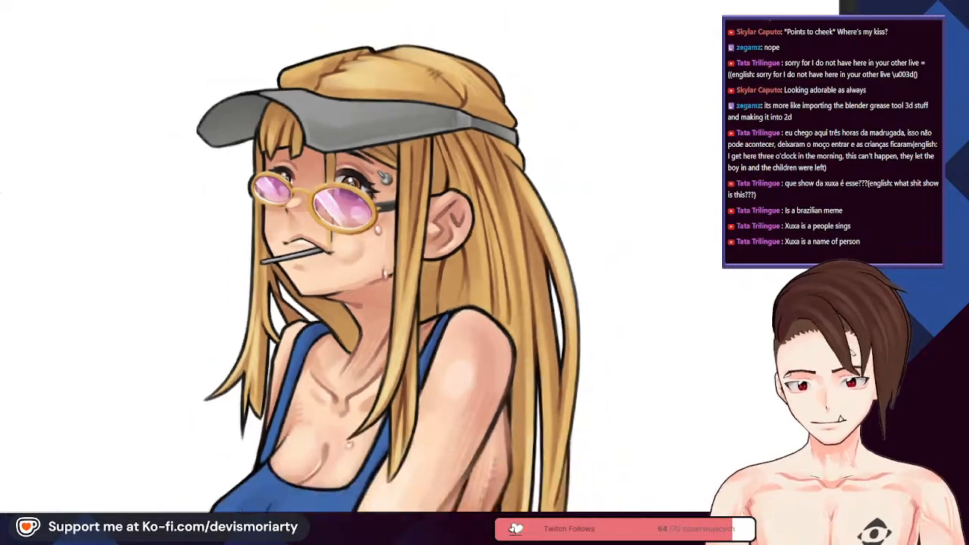
scroll(434, 361, down, 3)
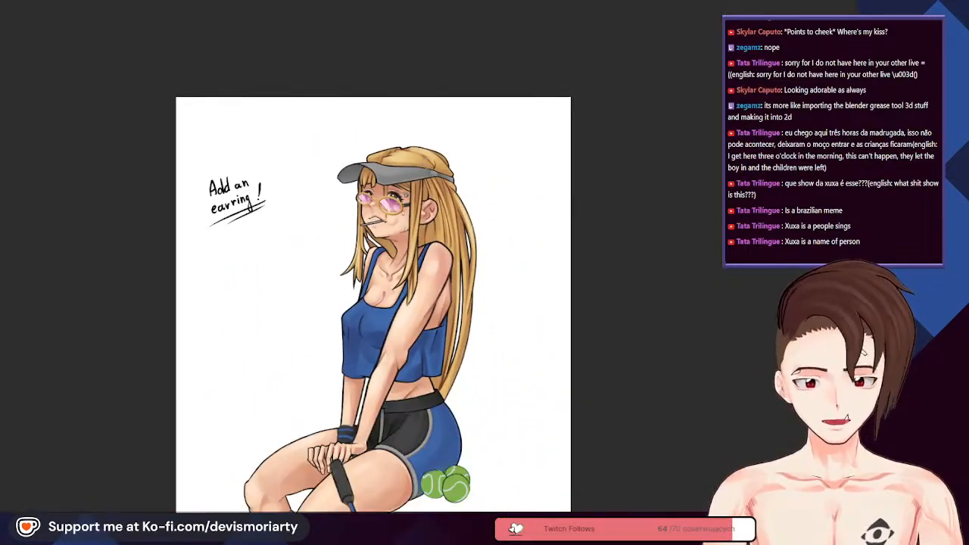
scroll(434, 361, up, 3)
scroll(433, 360, up, 2)
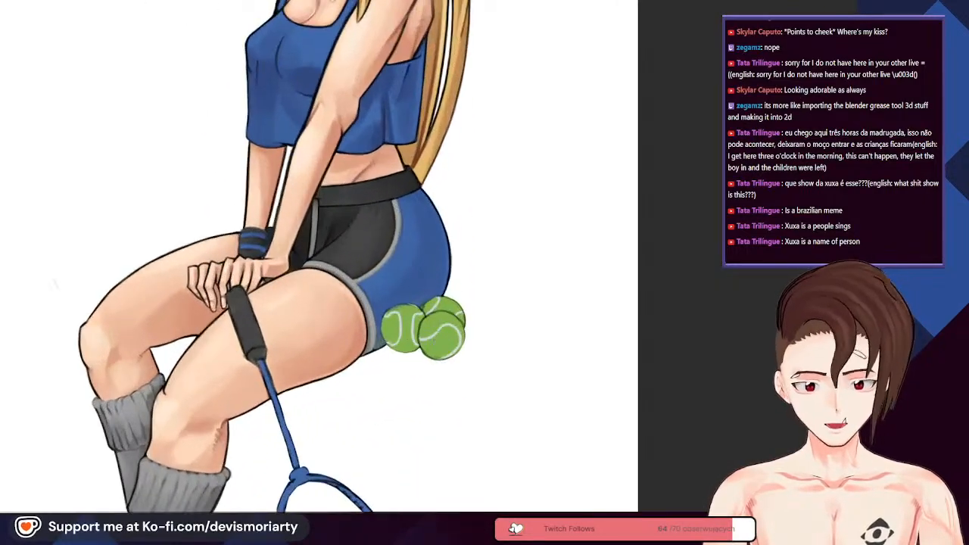
scroll(409, 363, down, 1)
scroll(354, 376, up, 3)
scroll(354, 376, down, 4)
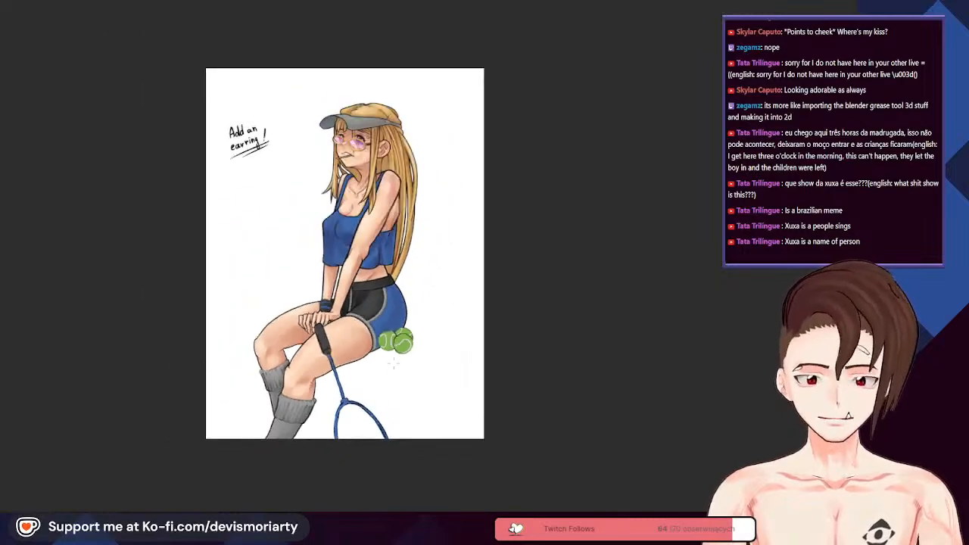
scroll(397, 359, up, 2)
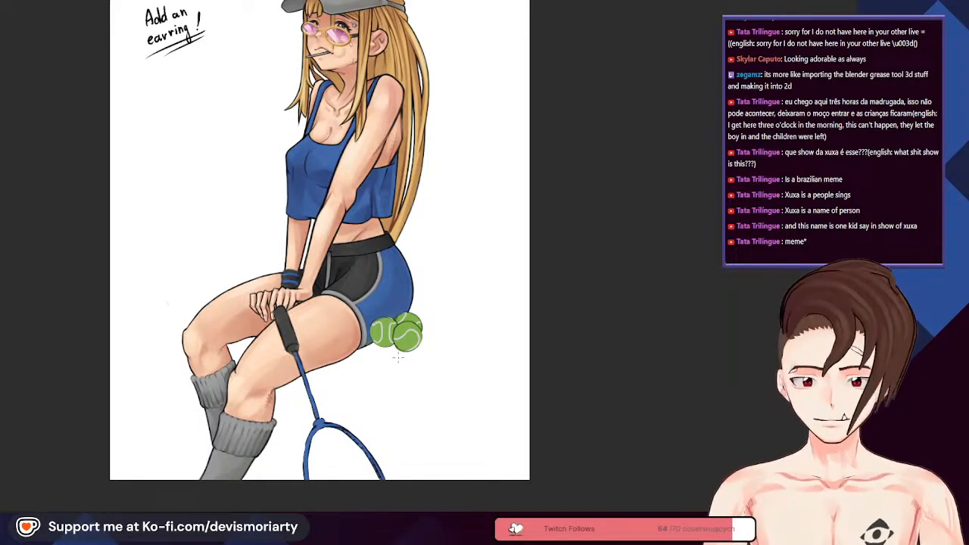
scroll(390, 356, down, 4)
scroll(390, 292, up, 5)
scroll(420, 291, down, 3)
scroll(296, 195, up, 5)
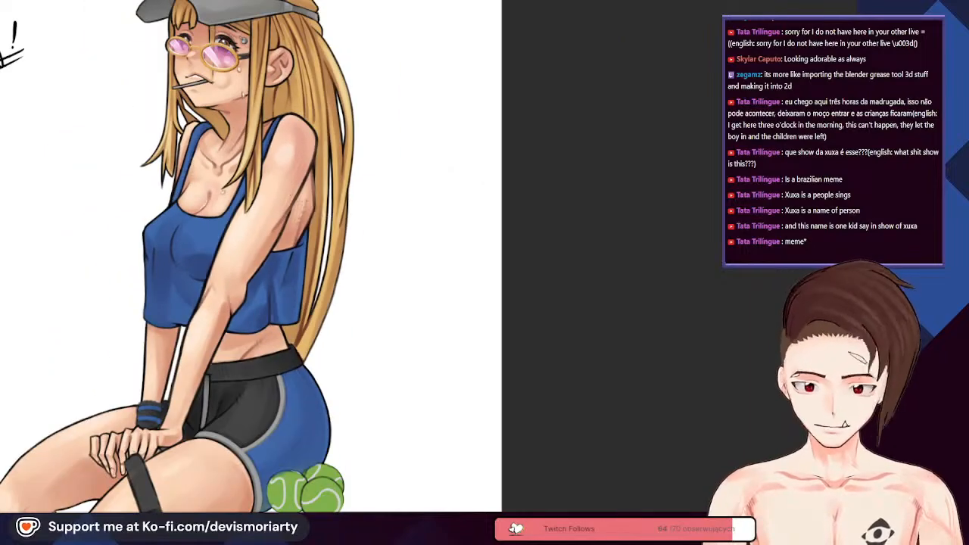
scroll(295, 195, down, 3)
scroll(325, 152, up, 5)
scroll(325, 151, down, 4)
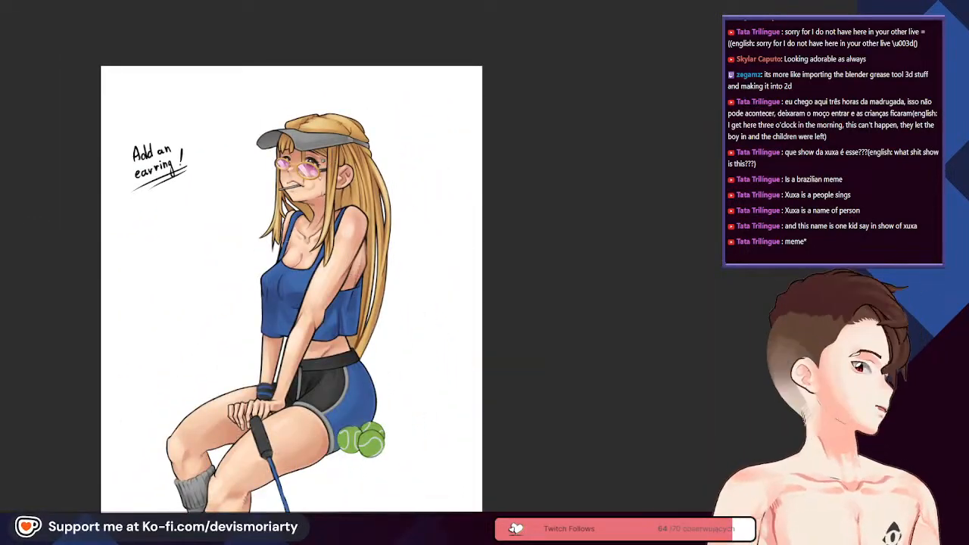
scroll(297, 158, up, 5)
scroll(297, 158, down, 6)
scroll(297, 159, up, 2)
scroll(227, 303, up, 2)
scroll(236, 293, down, 4)
scroll(250, 284, up, 6)
scroll(205, 137, down, 3)
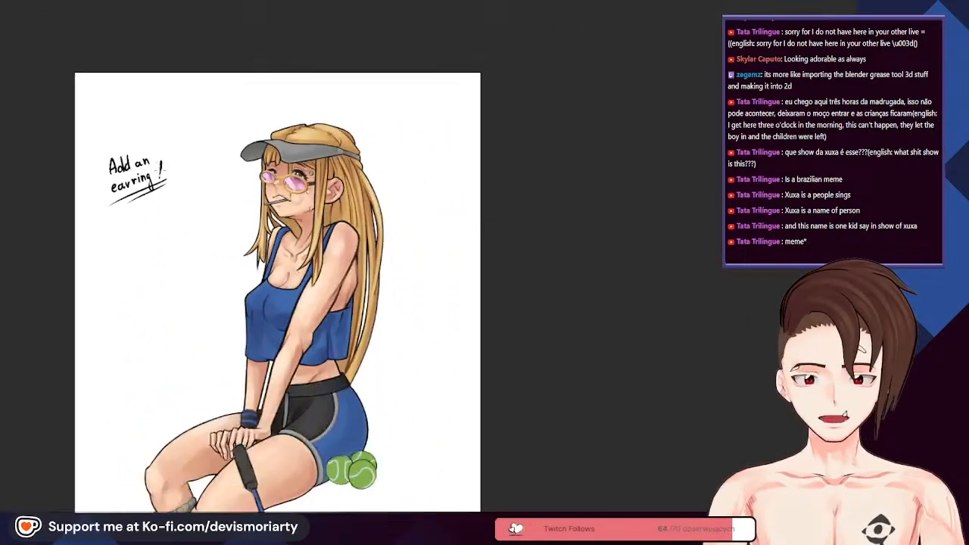
scroll(258, 242, down, 3)
scroll(257, 242, up, 1)
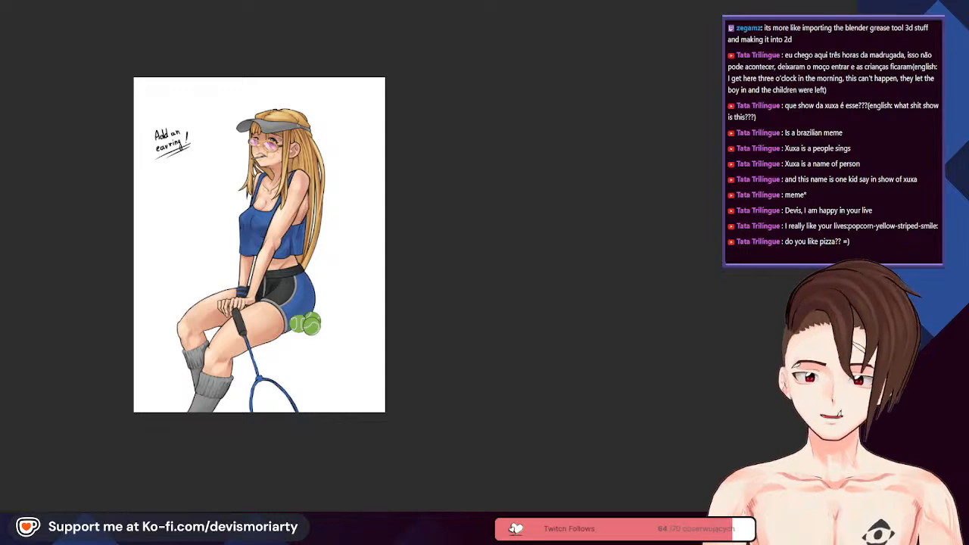
Step: Sample the metallic grey from the character's eyebrow piercing for painting the earring
scroll(246, 91, up, 8)
scroll(242, 186, down, 2)
scroll(333, 147, up, 6)
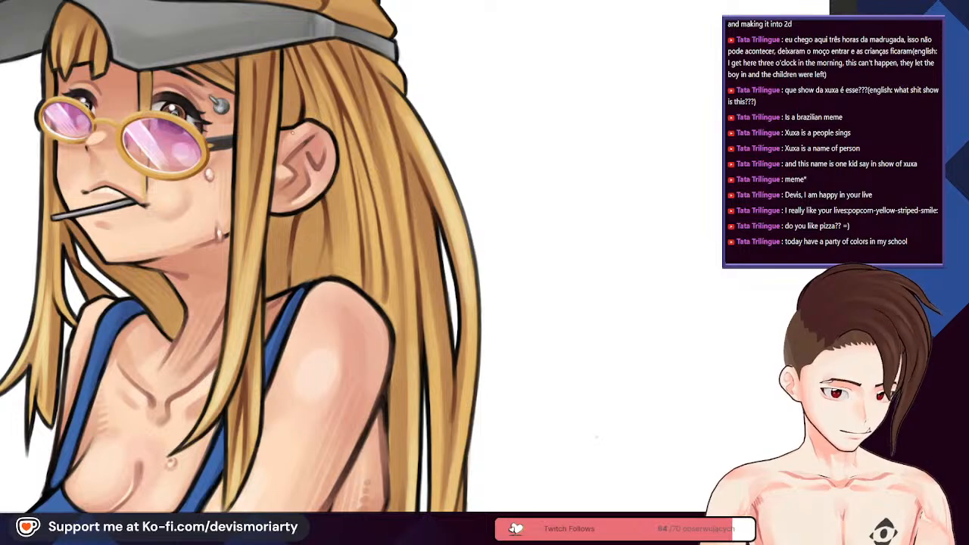
scroll(292, 132, down, 5)
scroll(269, 181, up, 2)
scroll(242, 203, down, 2)
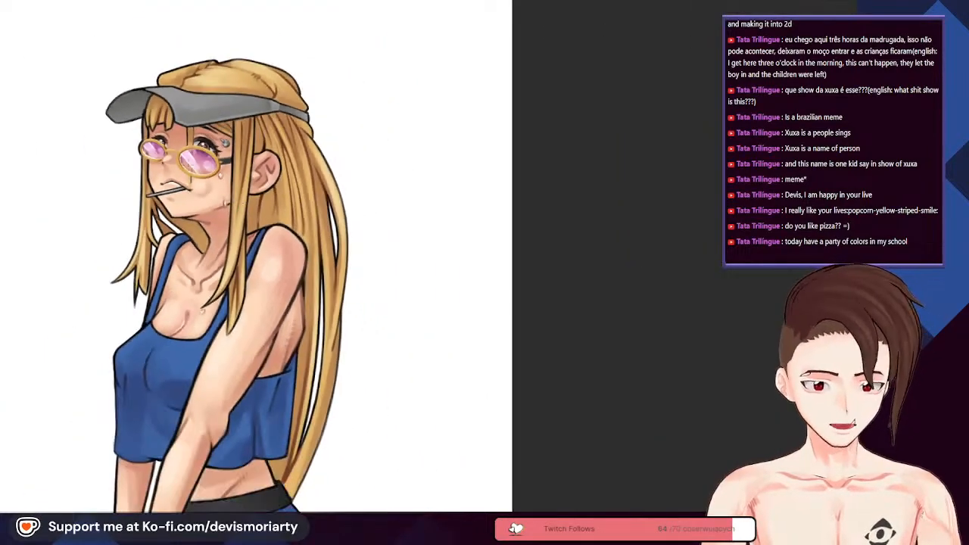
scroll(162, 134, up, 2)
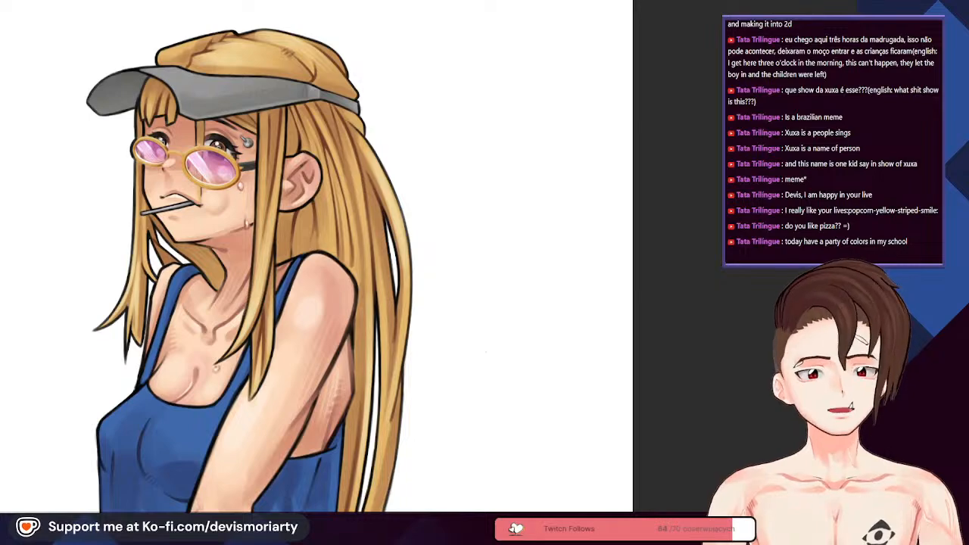
scroll(244, 148, up, 12)
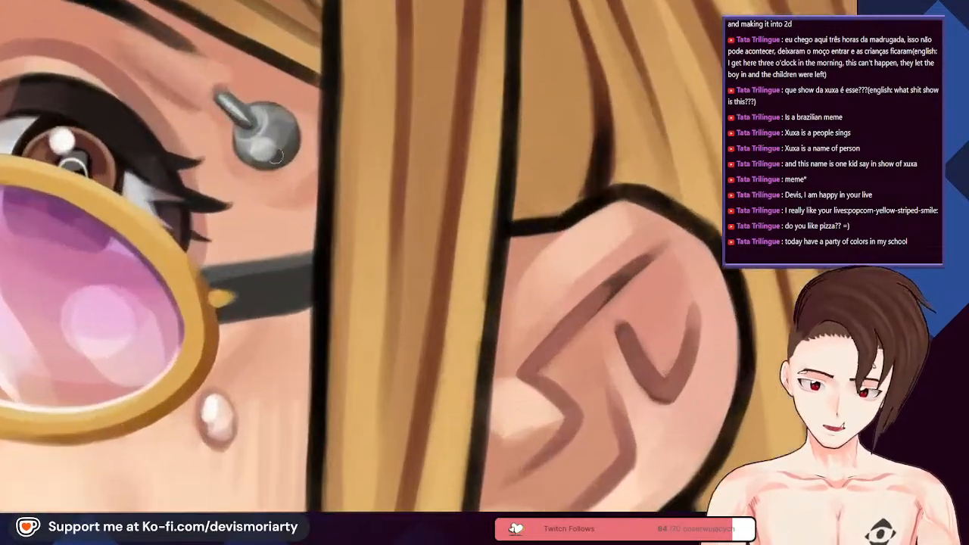
scroll(198, 67, up, 3)
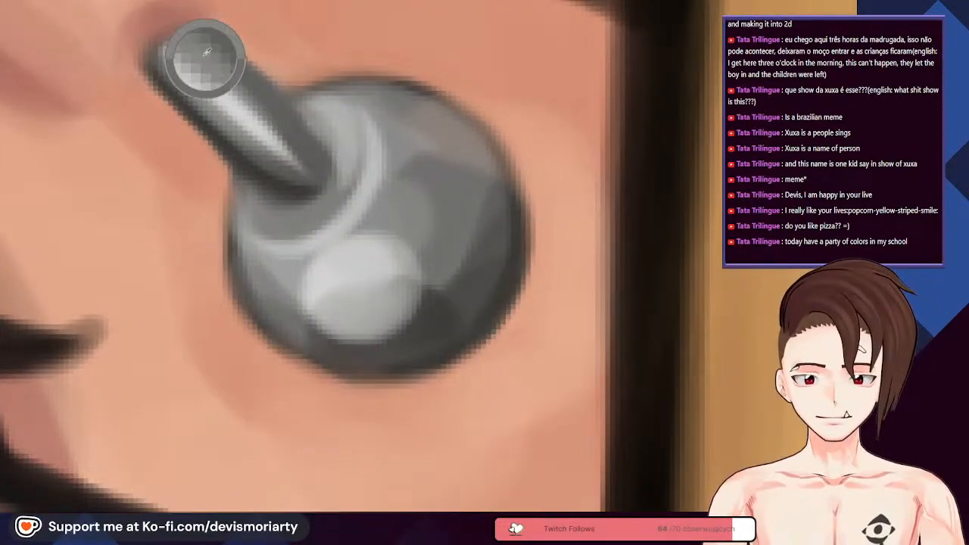
scroll(396, 131, down, 15)
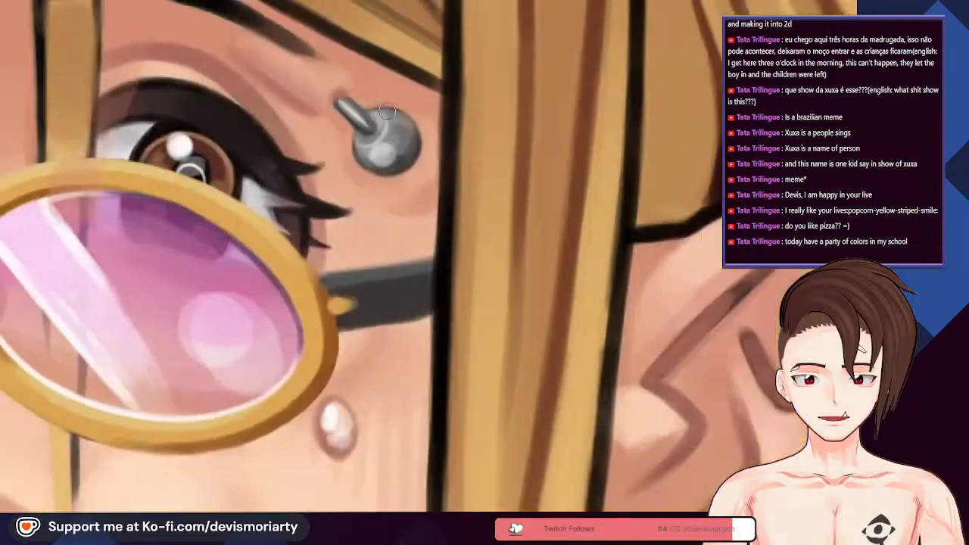
scroll(530, 181, up, 2)
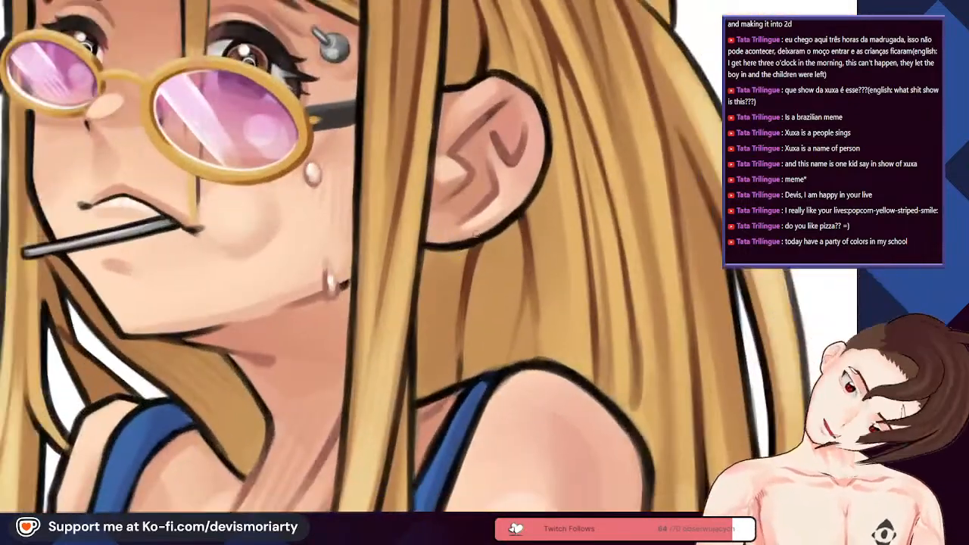
Step: Try a short grey brush stroke hanging down from the character's earlobe, and undo it
scroll(434, 218, down, 4)
scroll(519, 241, up, 4)
scroll(515, 239, down, 3)
scroll(384, 177, up, 5)
scroll(384, 176, down, 2)
scroll(424, 189, up, 2)
scroll(492, 204, down, 2)
scroll(555, 221, up, 2)
scroll(555, 221, up, 2)
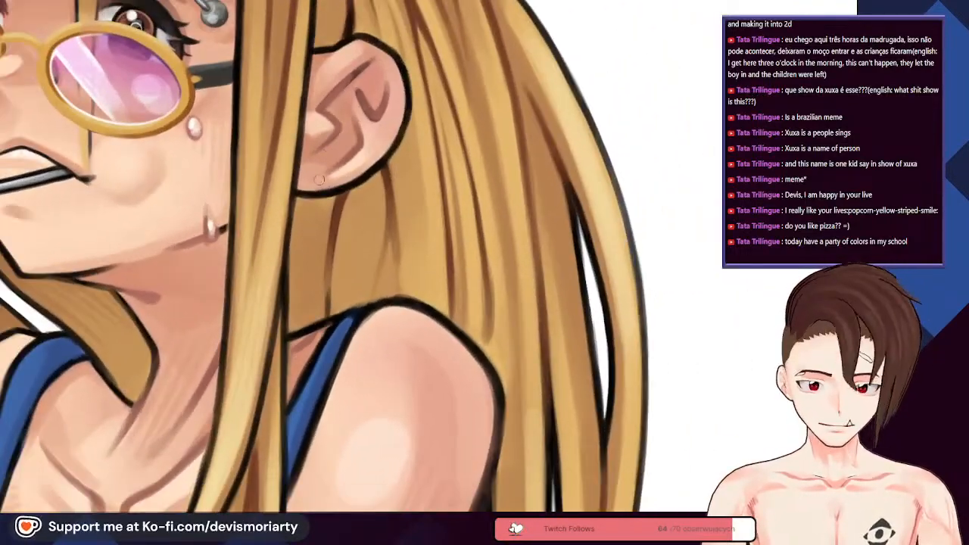
drag(311, 179, 303, 216)
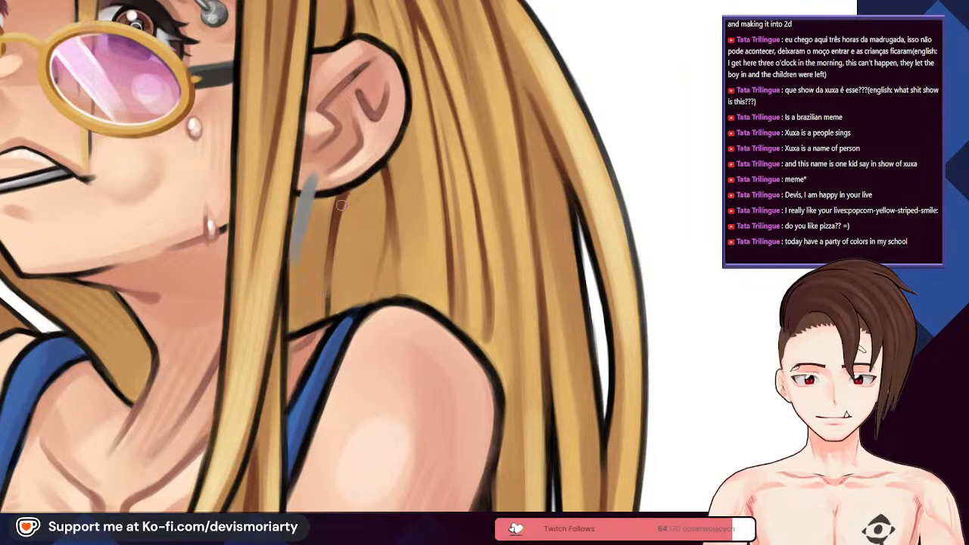
key(ctrl+z)
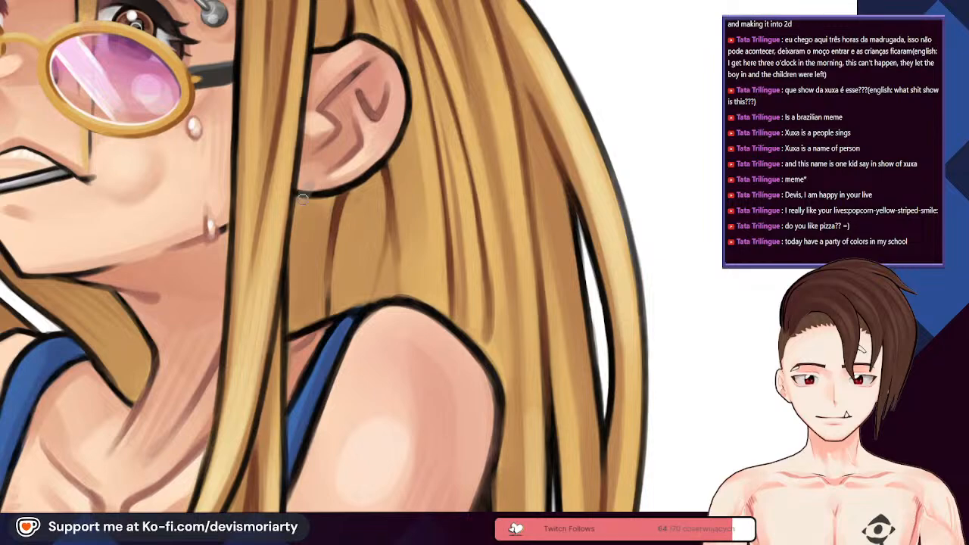
Step: Paint a flat grey oval hoop earring hanging from the earlobe, with its back end ending under the ear's outline
scroll(326, 165, down, 5)
scroll(327, 166, up, 8)
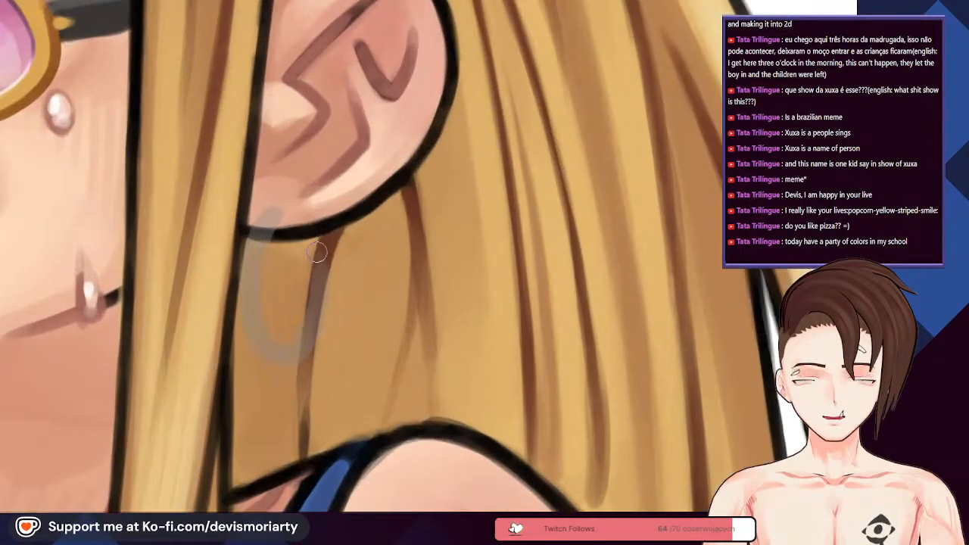
mouse_move(317, 251)
mouse_down()
mouse_move(314, 329)
mouse_move(269, 335)
mouse_up()
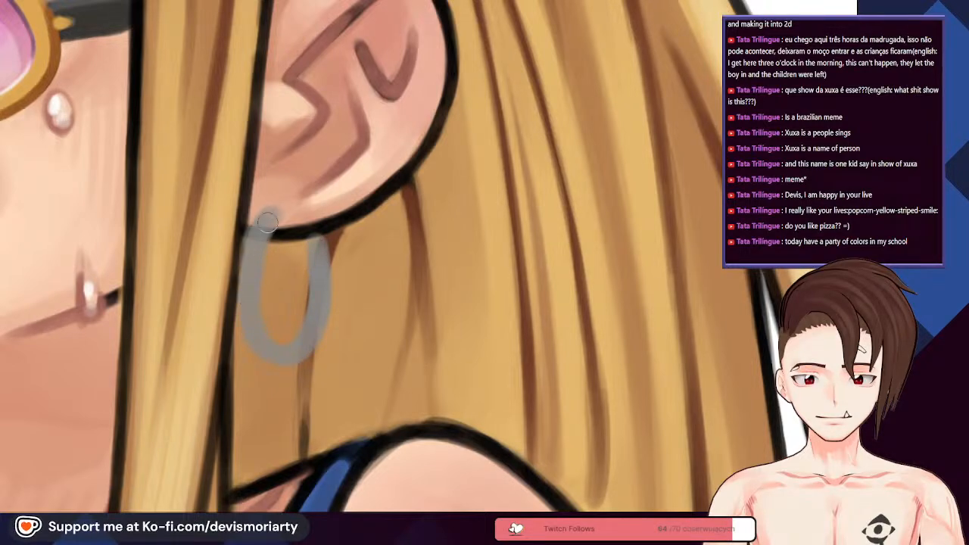
scroll(280, 203, down, 1)
scroll(303, 200, up, 1)
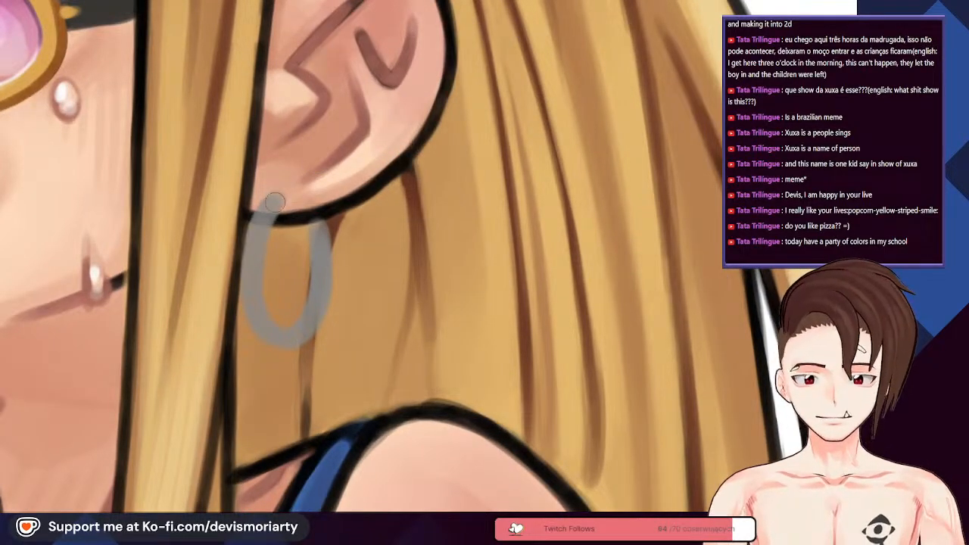
scroll(314, 322, down, 8)
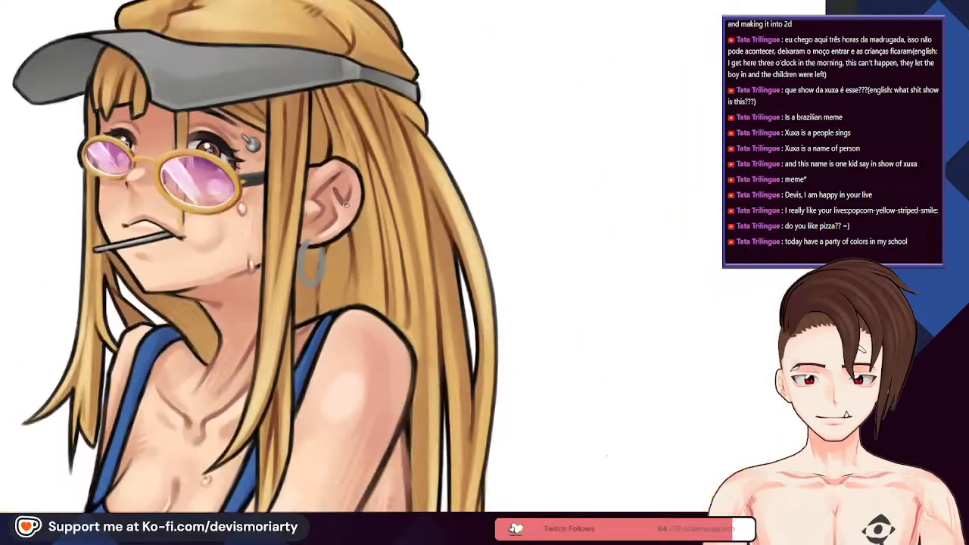
scroll(314, 321, up, 2)
scroll(325, 266, up, 6)
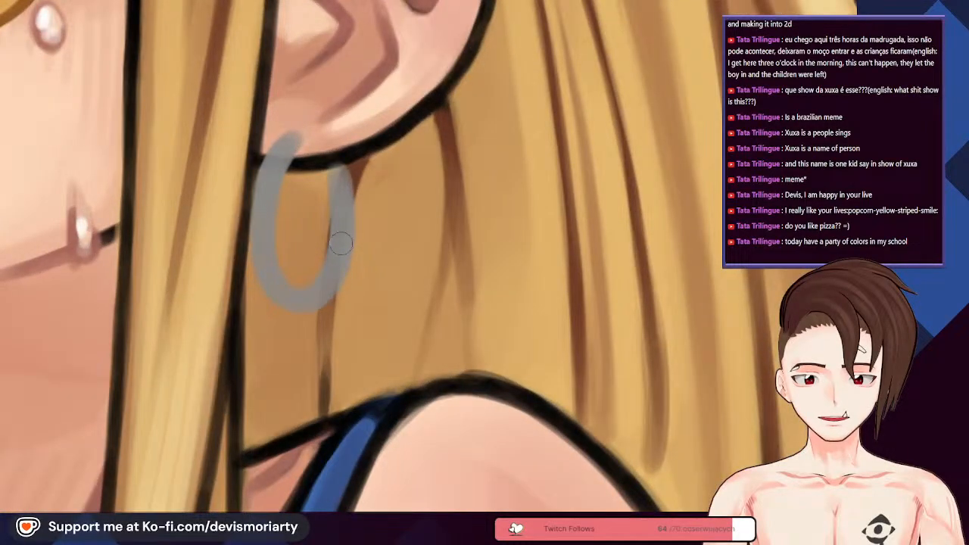
scroll(295, 184, up, 2)
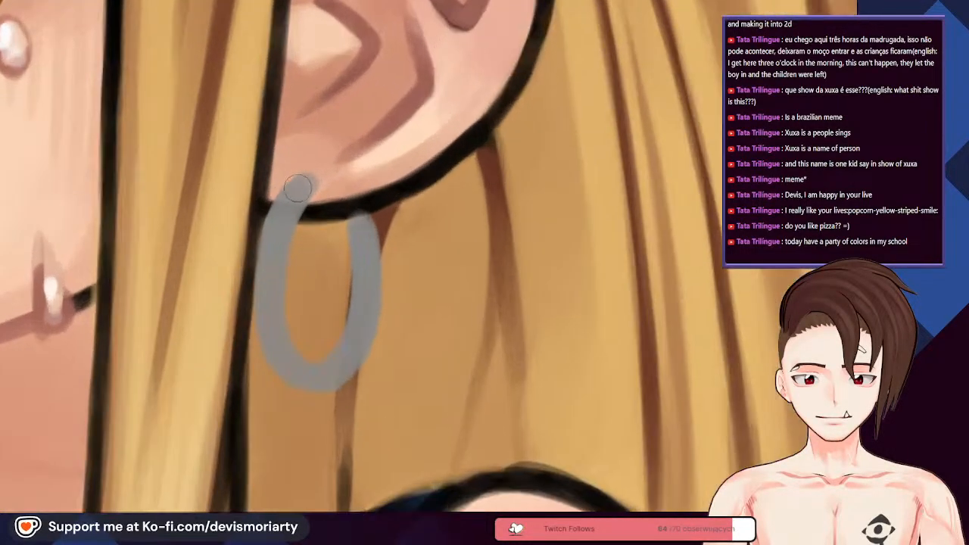
Step: Examine the grey hoop earring's size and placement against the whole character
scroll(296, 202, down, 8)
scroll(265, 208, up, 2)
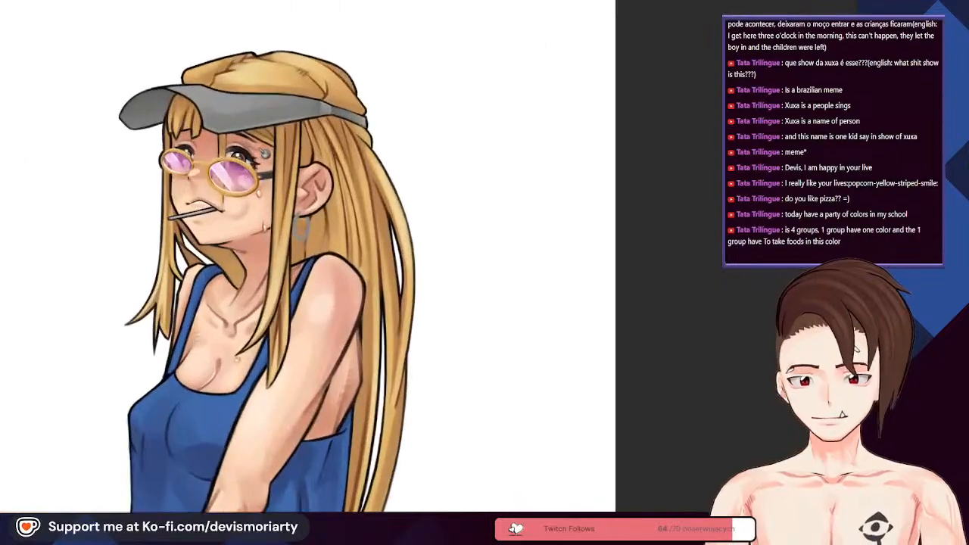
scroll(254, 211, down, 2)
scroll(257, 204, down, 1)
scroll(258, 205, up, 4)
scroll(258, 204, down, 1)
scroll(287, 221, up, 3)
scroll(287, 221, down, 3)
scroll(287, 222, up, 4)
scroll(286, 221, down, 4)
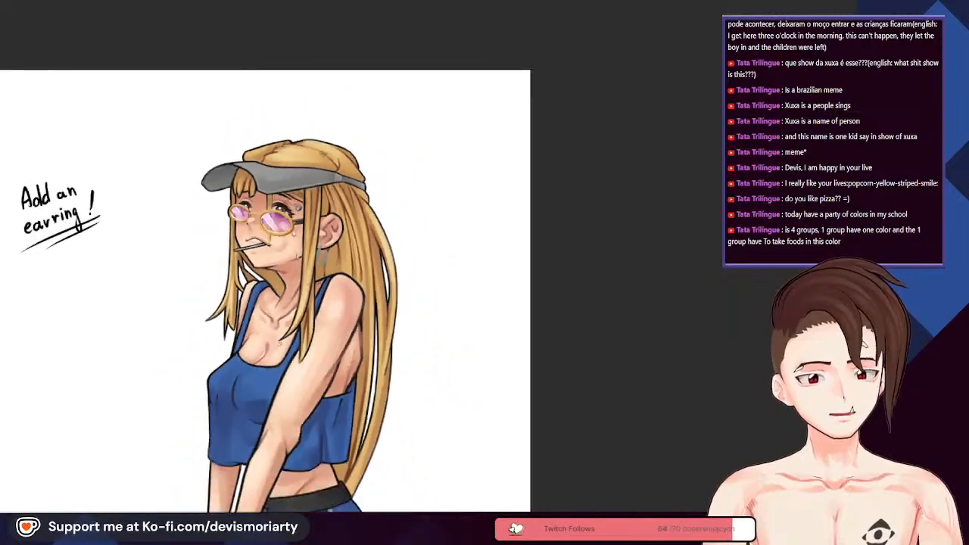
Step: Examine the metal shading on the eyebrow piercing as a reference for the hoop earring
scroll(247, 209, up, 4)
scroll(344, 206, up, 8)
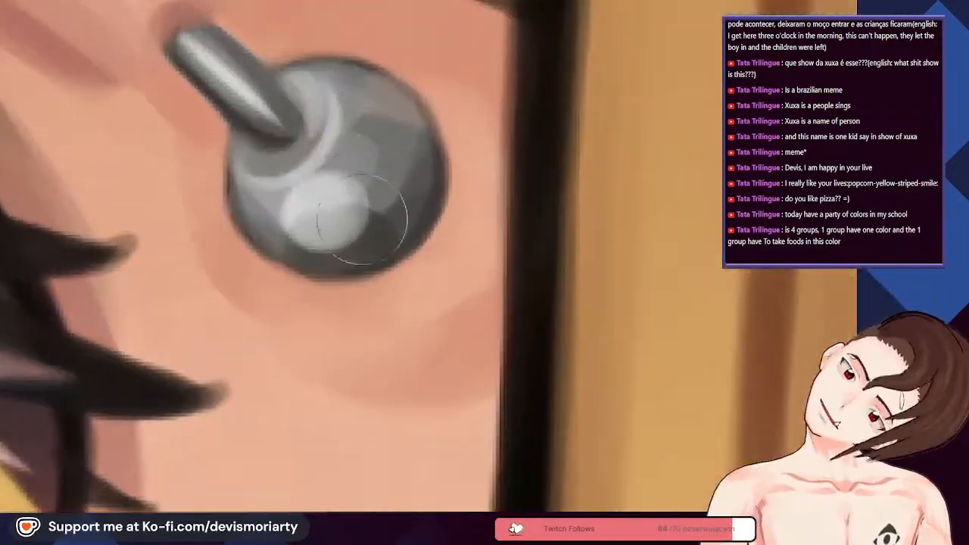
scroll(384, 234, down, 5)
scroll(318, 200, up, 6)
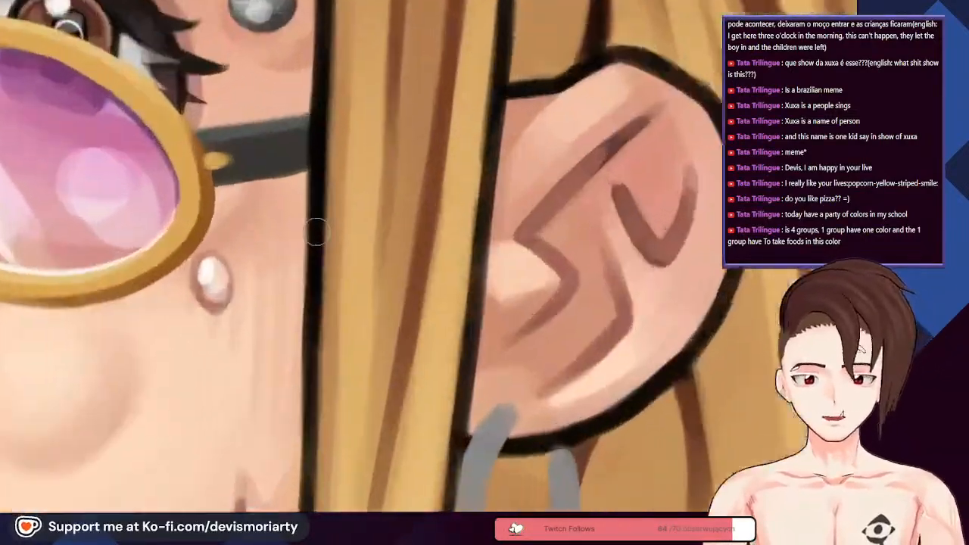
scroll(318, 195, down, 4)
scroll(358, 264, up, 6)
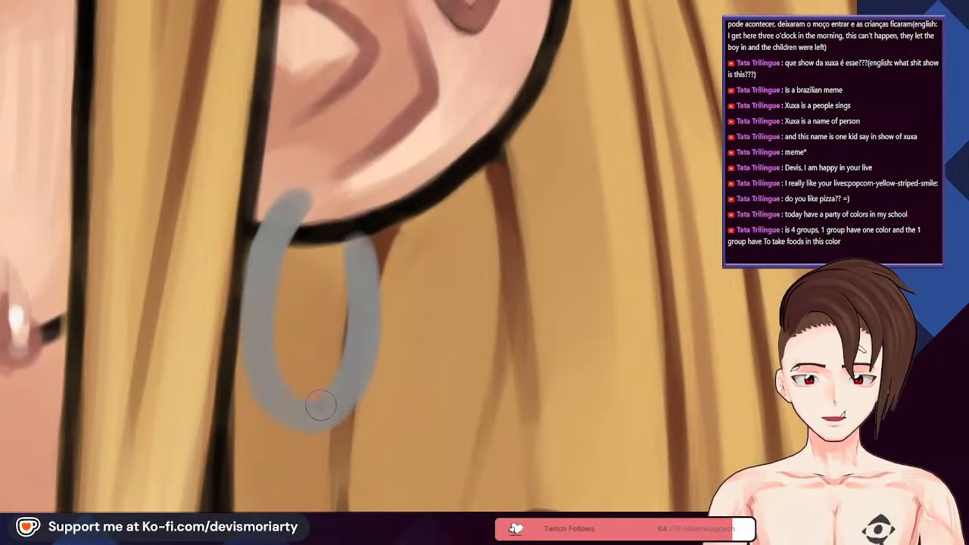
scroll(365, 306, down, 3)
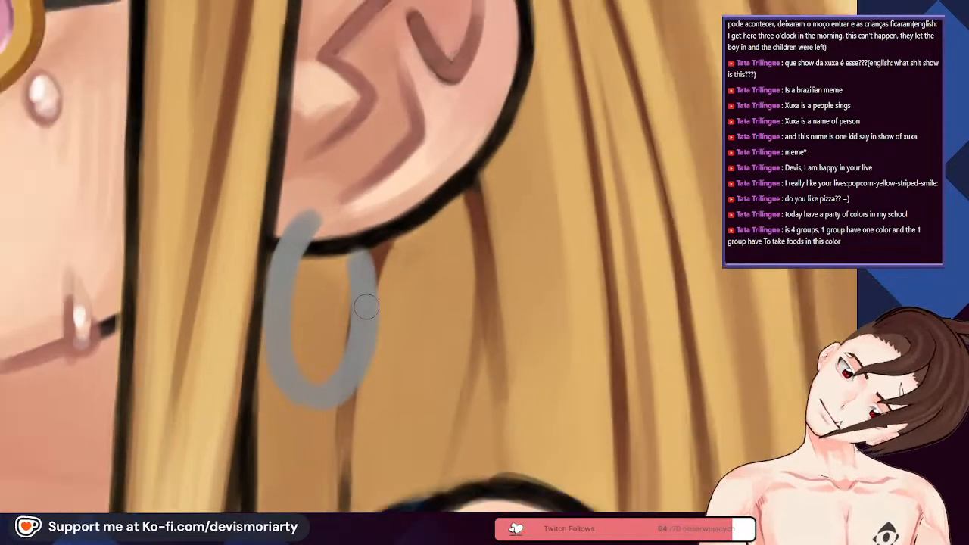
Step: Paint a darker grey band over the back half of the hoop earring, from beneath the earlobe to near the hoop's base
scroll(369, 328, up, 2)
scroll(369, 327, up, 2)
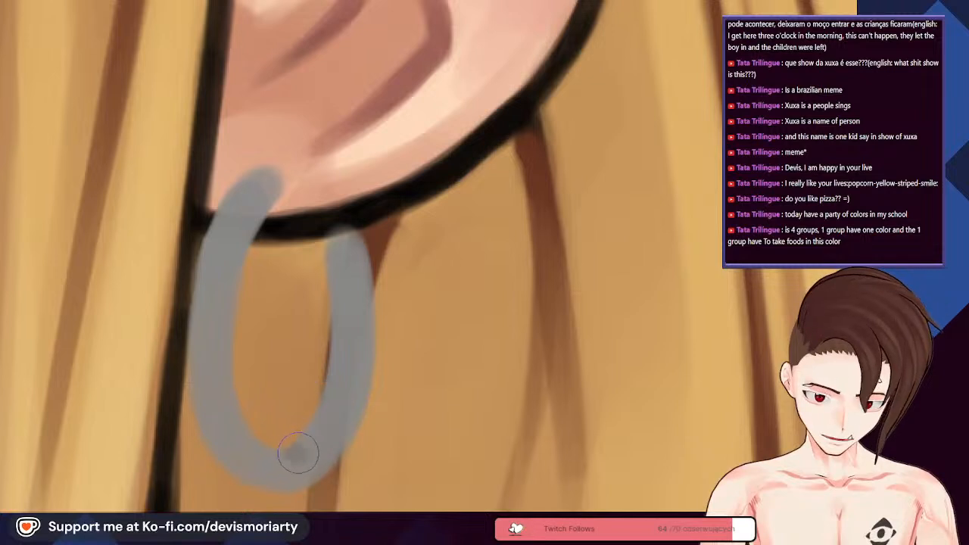
mouse_move(344, 249)
mouse_down()
mouse_move(356, 298)
mouse_move(341, 394)
mouse_move(308, 432)
mouse_up()
key(ctrl+z)
mouse_move(342, 256)
mouse_down()
mouse_move(356, 354)
mouse_move(341, 409)
mouse_up()
key(ctrl+z)
mouse_move(345, 241)
mouse_down()
mouse_move(350, 373)
mouse_move(331, 430)
mouse_move(282, 454)
mouse_up()
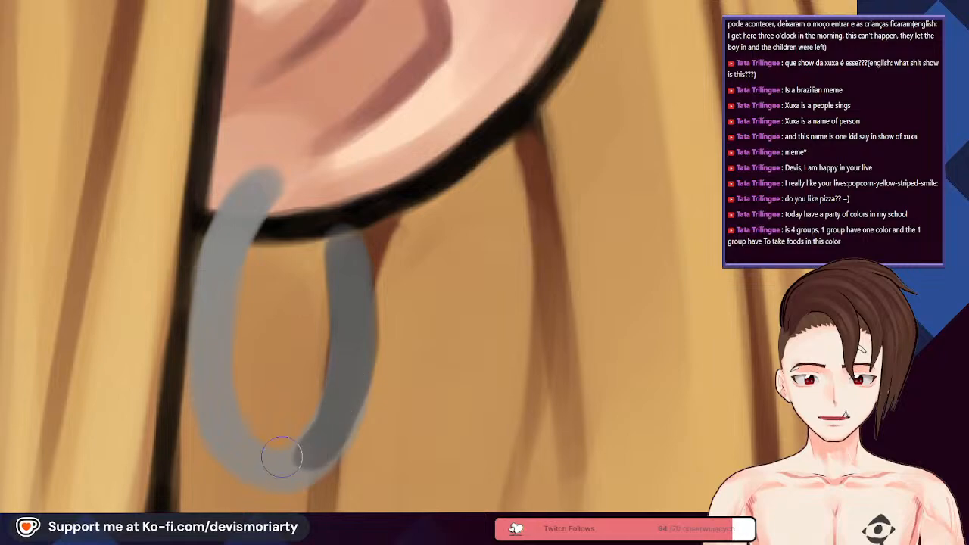
Step: Restore a thin lighter grey rim along the outer edge of the hoop's dark back half
scroll(281, 455, down, 5)
scroll(300, 350, up, 5)
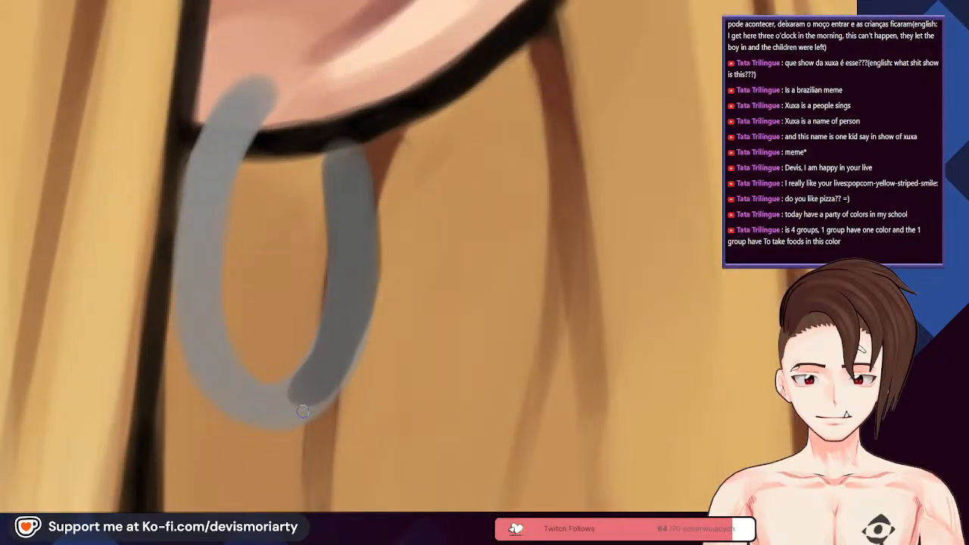
scroll(323, 398, down, 2)
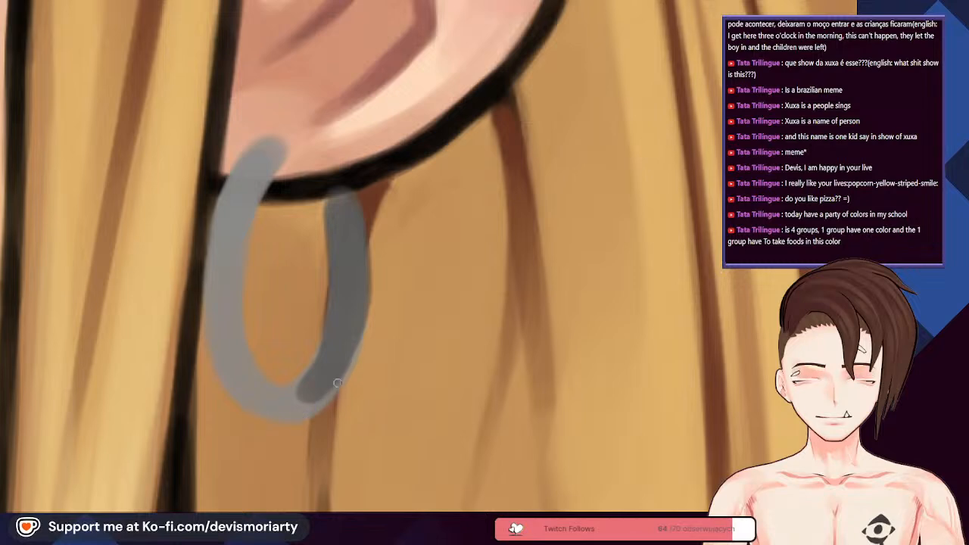
scroll(318, 408, up, 1)
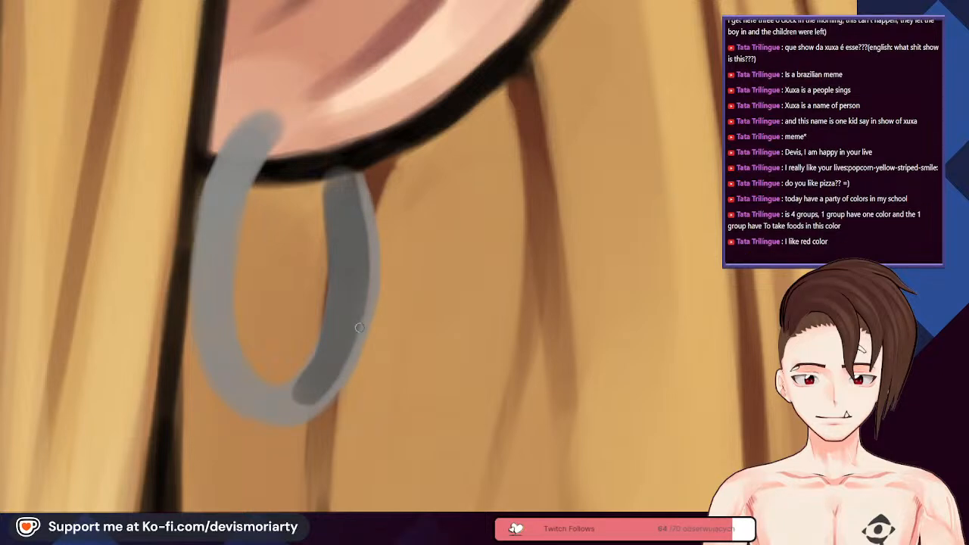
scroll(360, 324, down, 3)
scroll(384, 222, up, 3)
scroll(345, 289, up, 4)
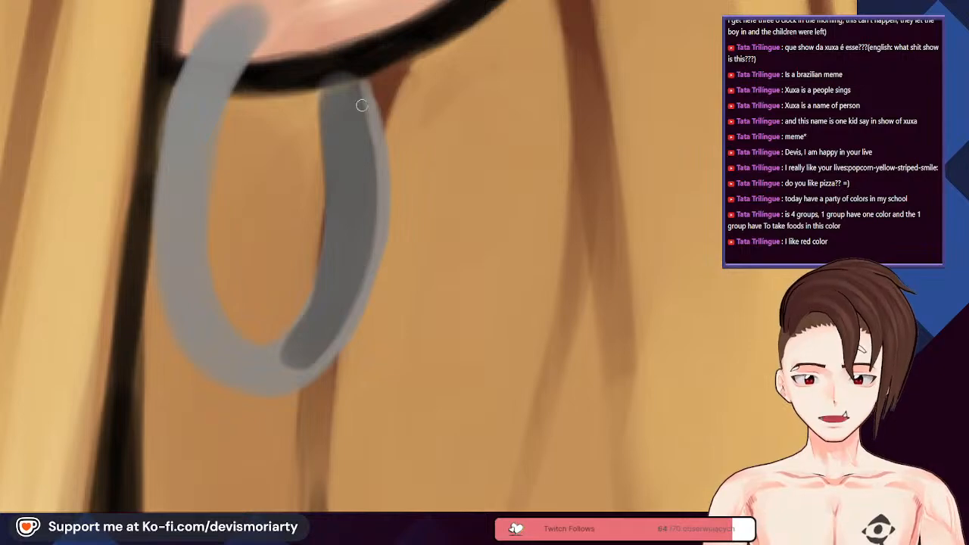
Step: Clean up the lower end of the hoop's dark inner face into a sharp angled edge meeting the front band
scroll(314, 351, down, 4)
scroll(305, 288, up, 4)
scroll(306, 294, up, 2)
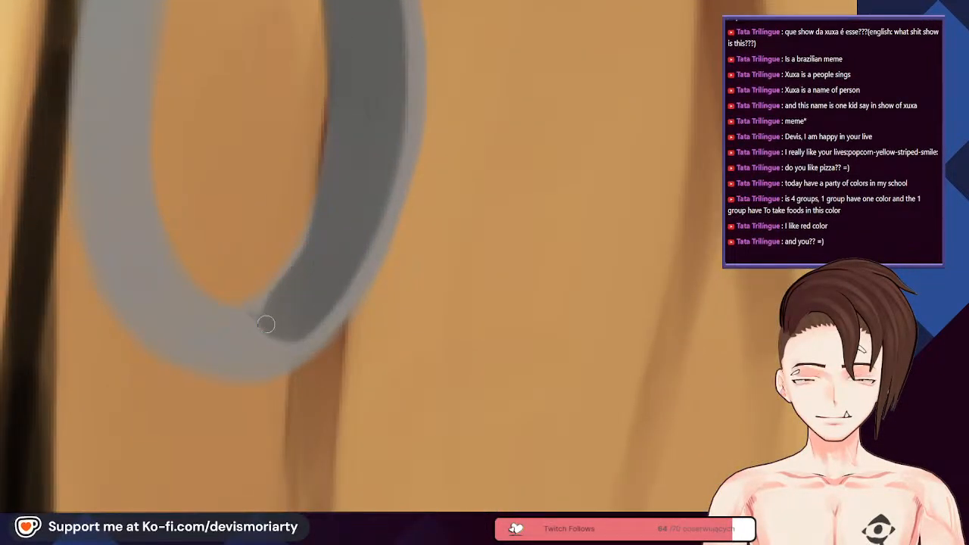
scroll(237, 304, down, 3)
scroll(242, 325, up, 4)
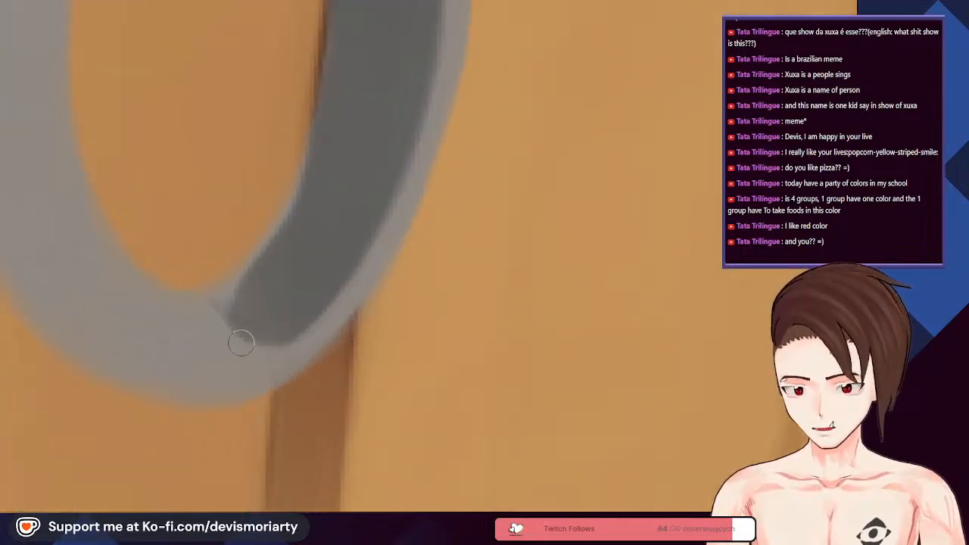
scroll(245, 318, down, 3)
scroll(234, 292, up, 3)
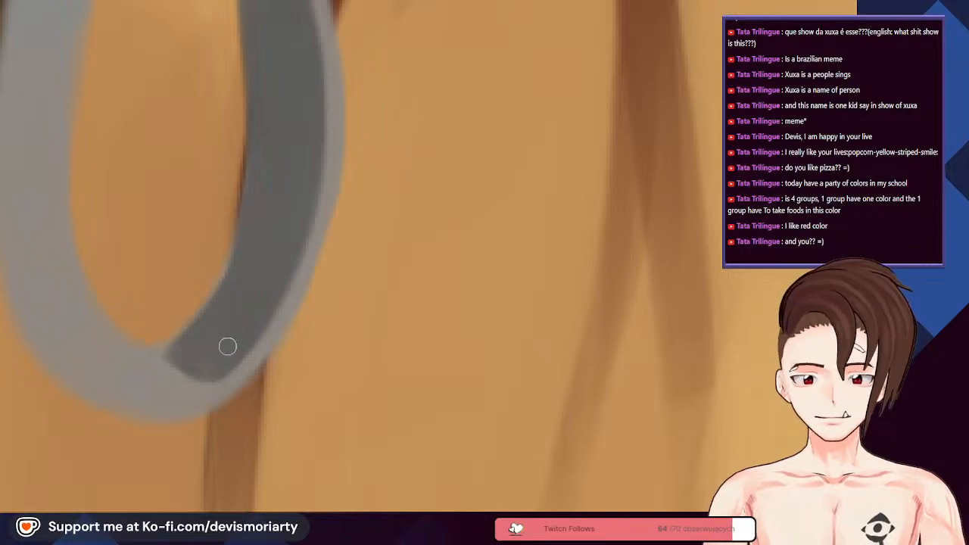
scroll(223, 348, down, 3)
scroll(263, 215, up, 2)
scroll(244, 255, up, 2)
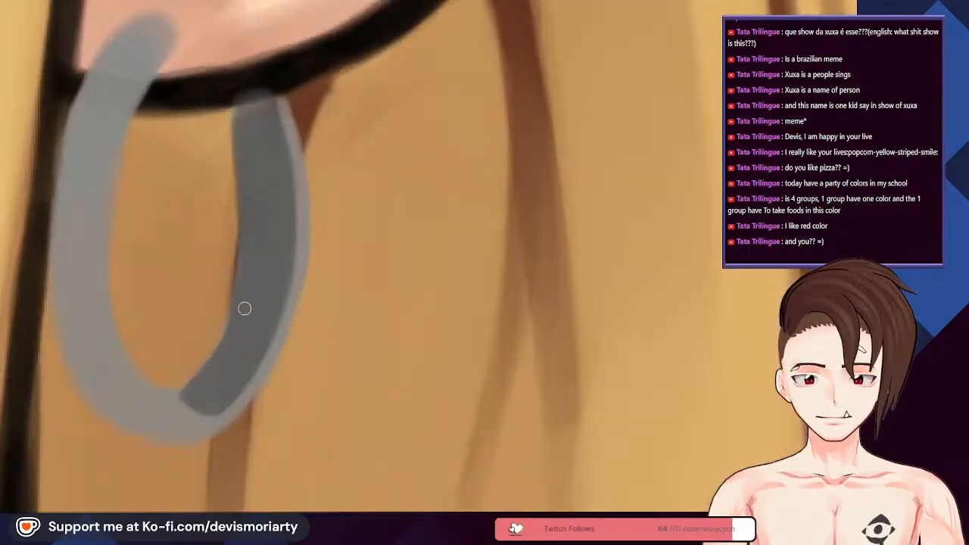
Step: Paint darker grey shadow patches at the upper and lower ends of the hoop's inner face
scroll(249, 207, down, 1)
scroll(267, 131, down, 3)
scroll(283, 167, up, 5)
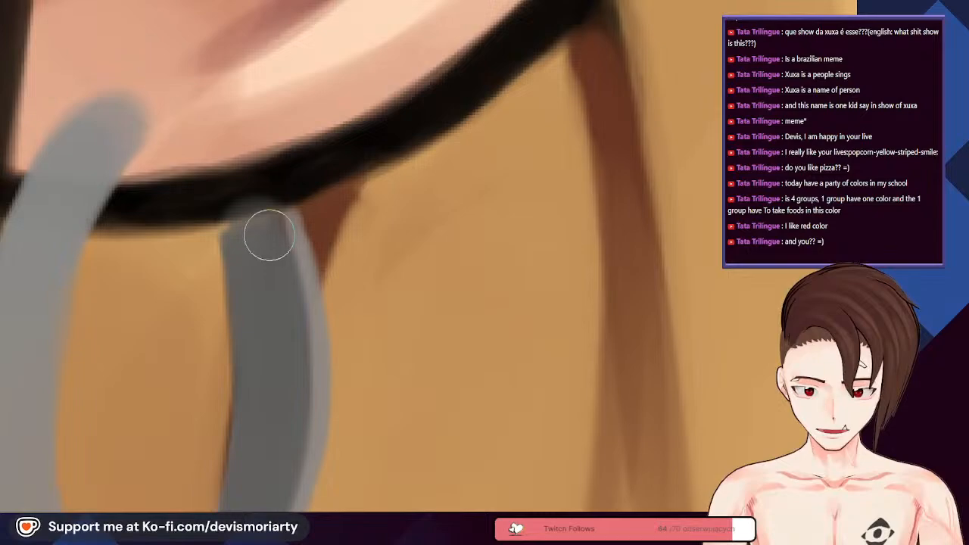
scroll(269, 240, down, 1)
drag(269, 240, 258, 291)
scroll(257, 179, down, 3)
scroll(256, 175, down, 3)
scroll(220, 265, up, 5)
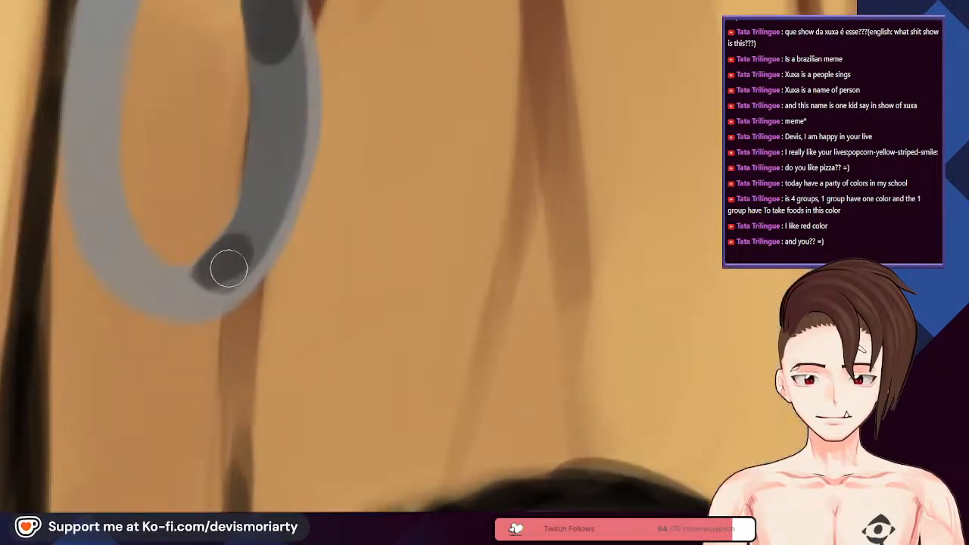
scroll(221, 280, down, 3)
scroll(306, 195, up, 5)
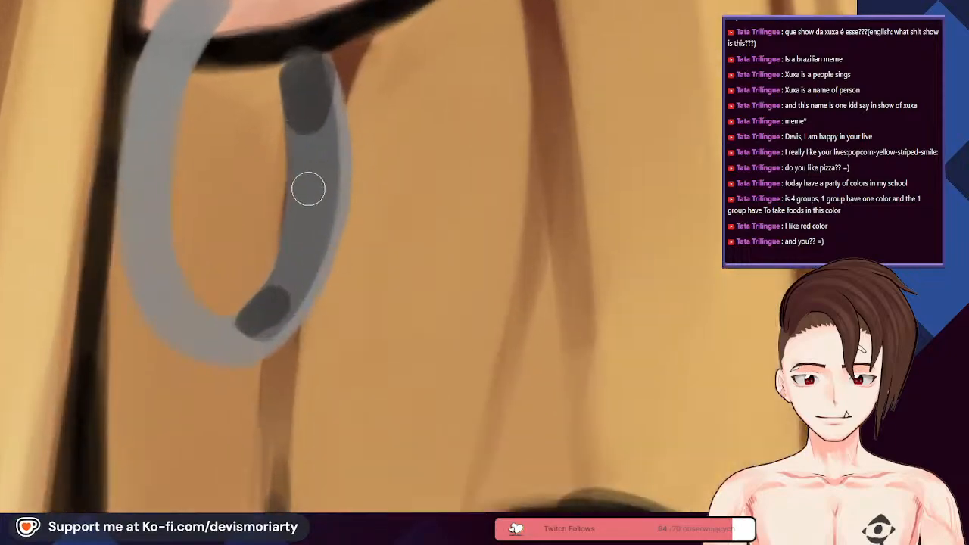
Step: Paint diagonal light and dark grey reflection streaks across the middle of the hoop's inner face
scroll(309, 214, down, 3)
scroll(280, 227, up, 4)
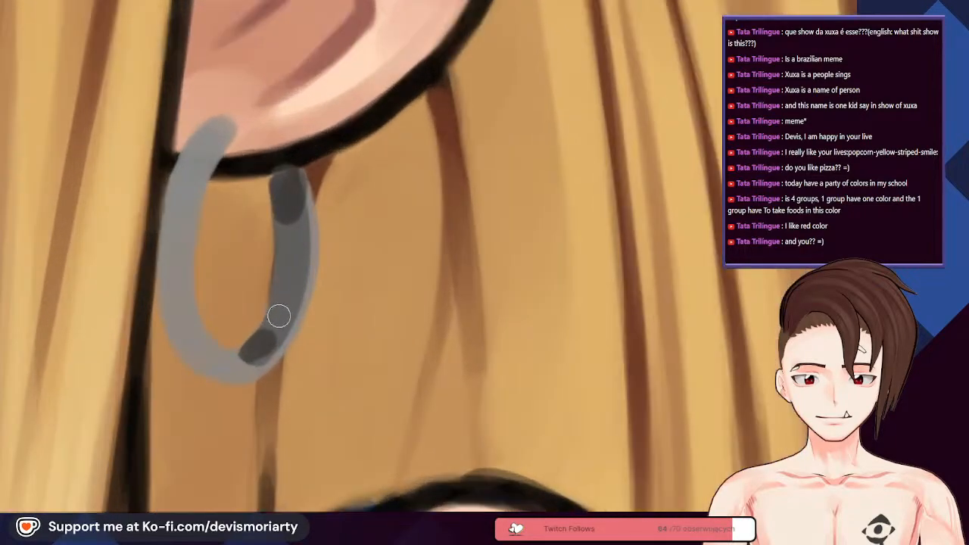
scroll(271, 199, down, 3)
scroll(271, 199, down, 3)
scroll(269, 249, up, 5)
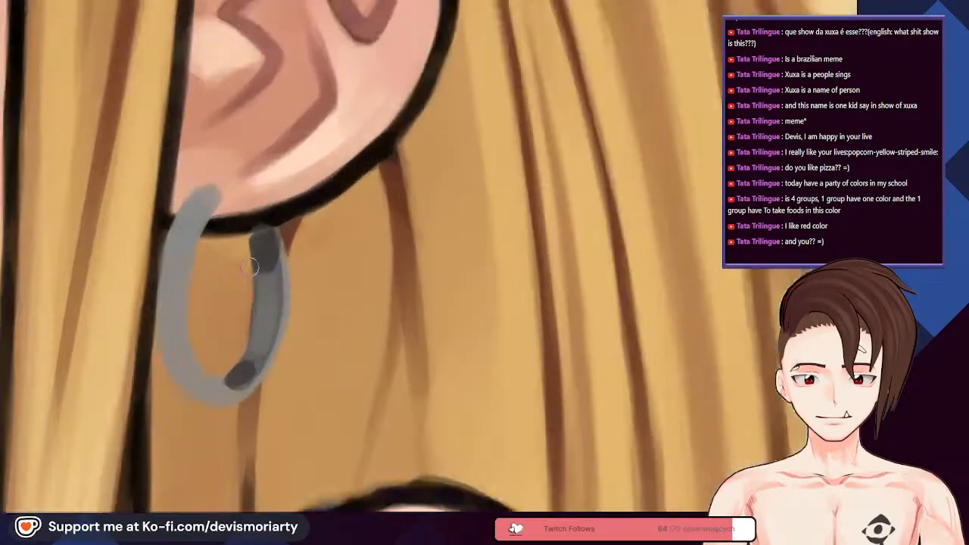
scroll(270, 250, down, 3)
scroll(275, 297, up, 4)
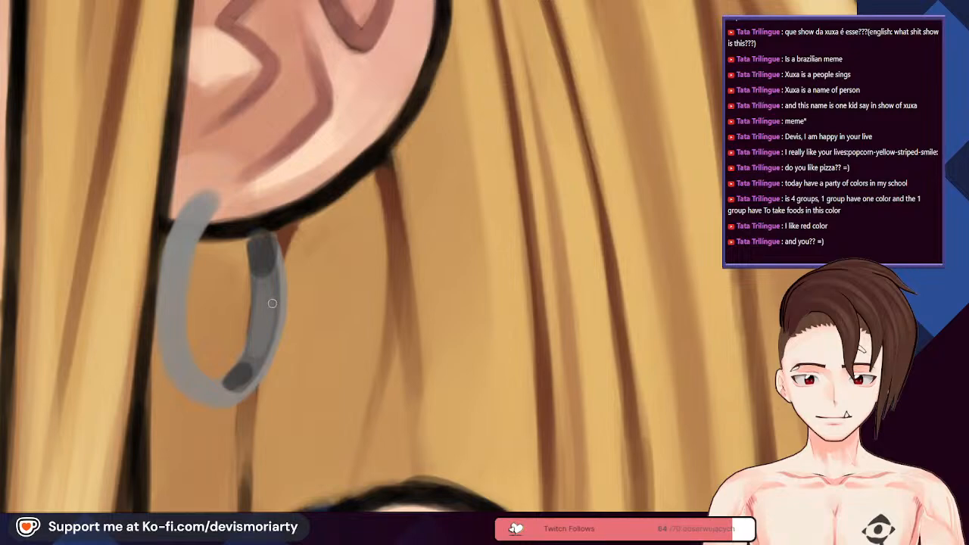
scroll(273, 302, up, 2)
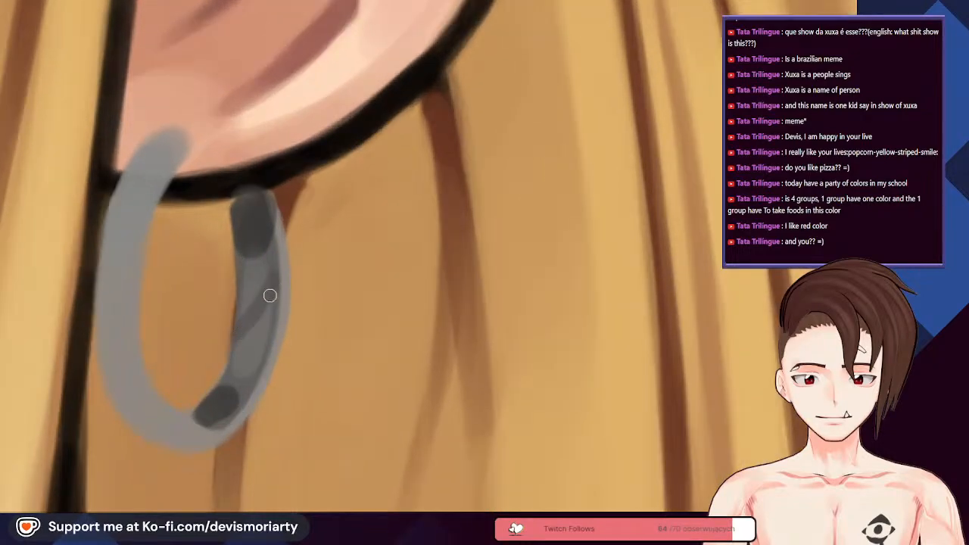
Step: Check the eyebrow piercing's shading and paint light grey highlights along the hoop's front band, with a pale spot near its base
scroll(241, 335, down, 5)
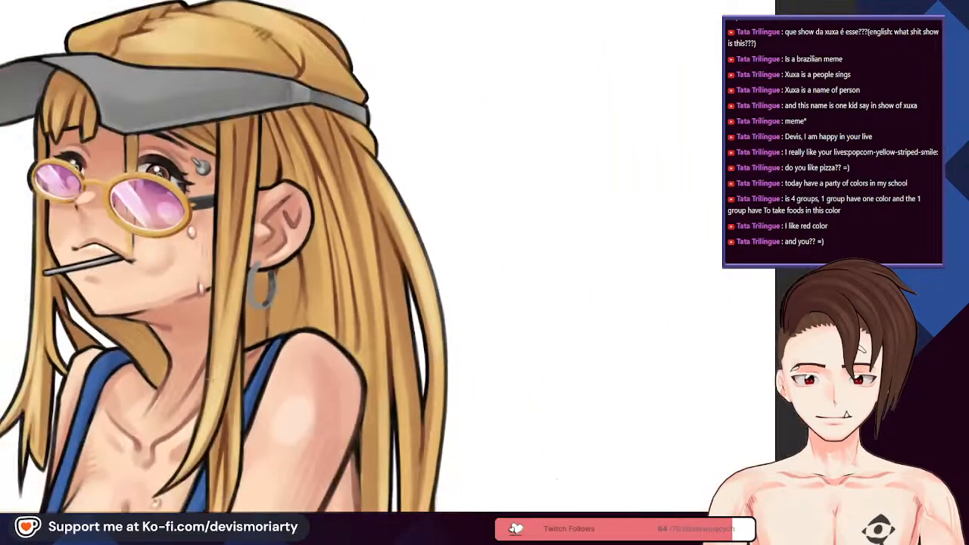
scroll(214, 146, down, 2)
scroll(214, 146, up, 6)
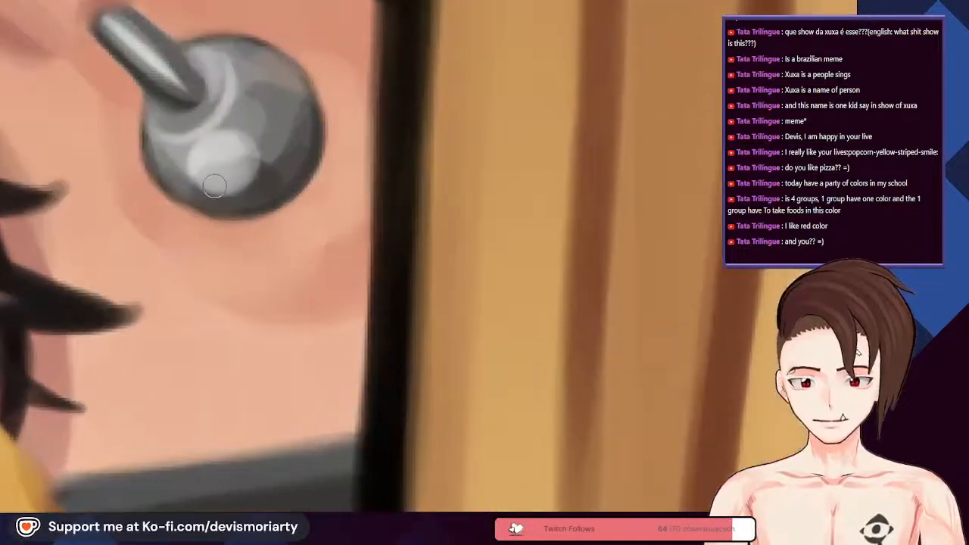
scroll(214, 146, down, 3)
scroll(300, 263, up, 4)
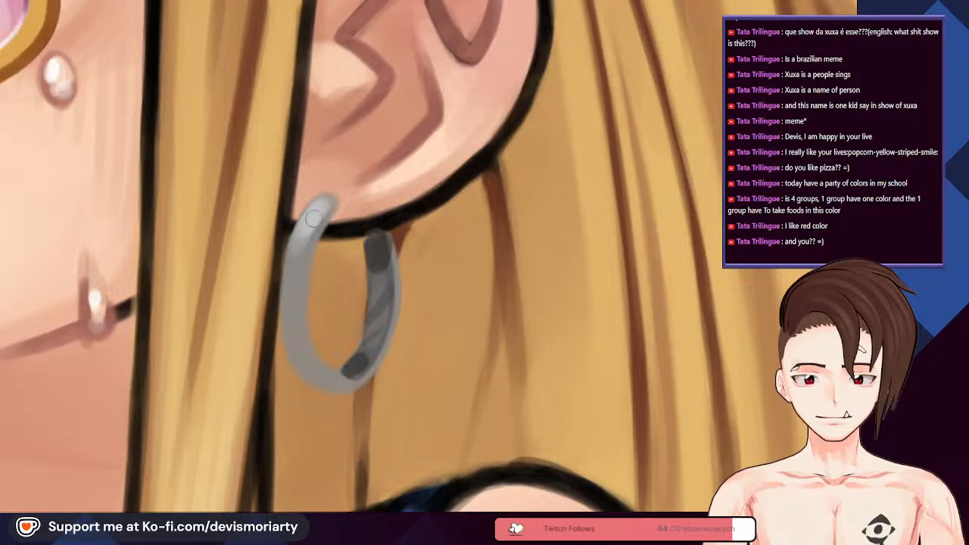
scroll(319, 211, down, 3)
scroll(320, 402, up, 4)
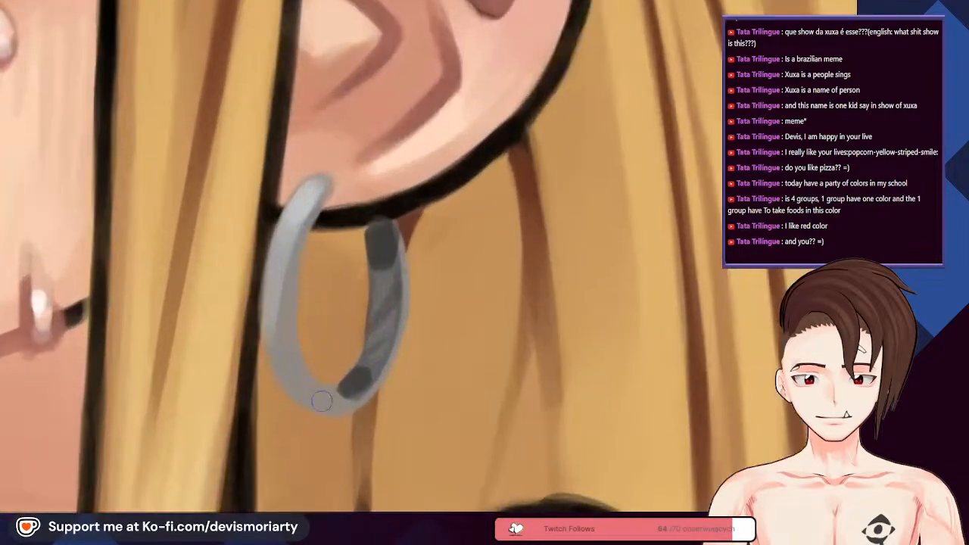
scroll(311, 393, down, 2)
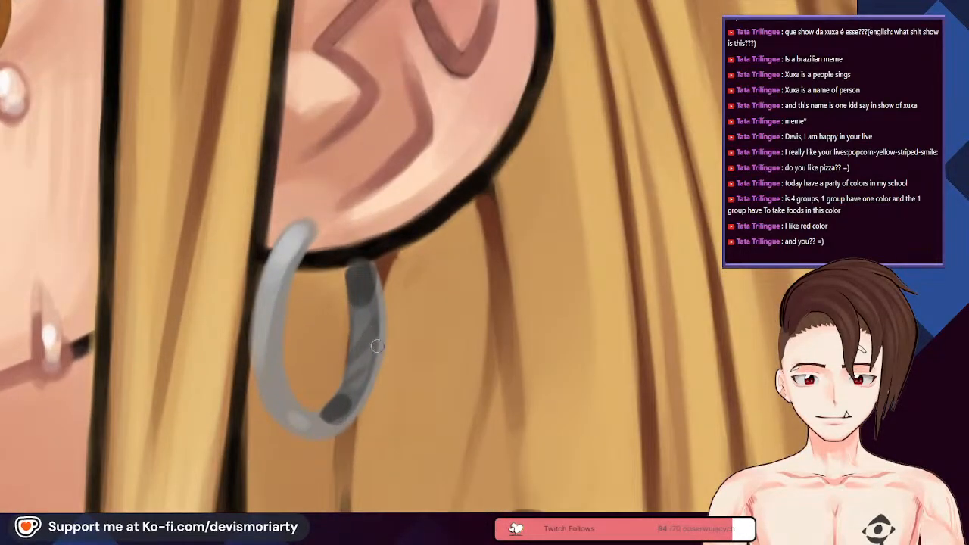
Step: Brighten the thin rim along the outer edge of the hoop's back half with a light grey line
scroll(383, 291, up, 2)
scroll(359, 304, up, 3)
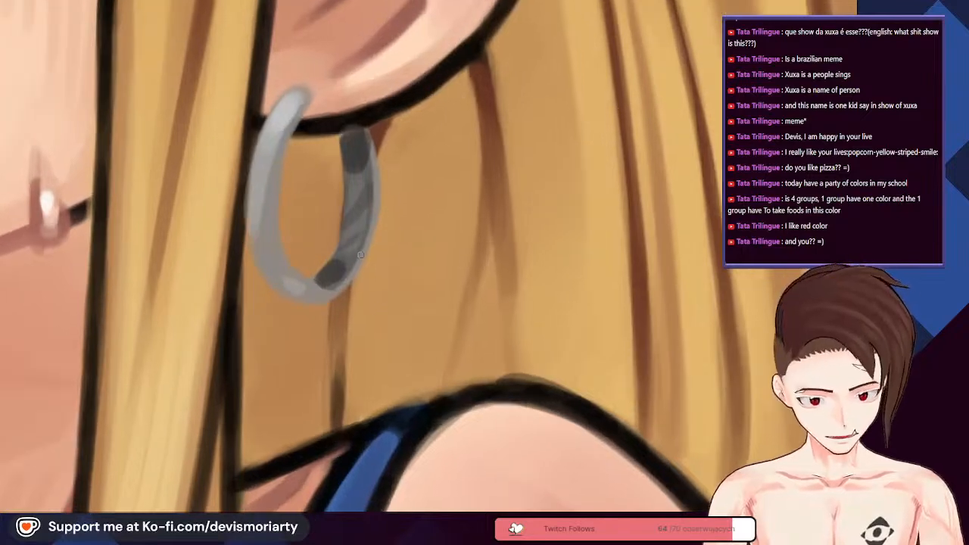
scroll(323, 307, up, 2)
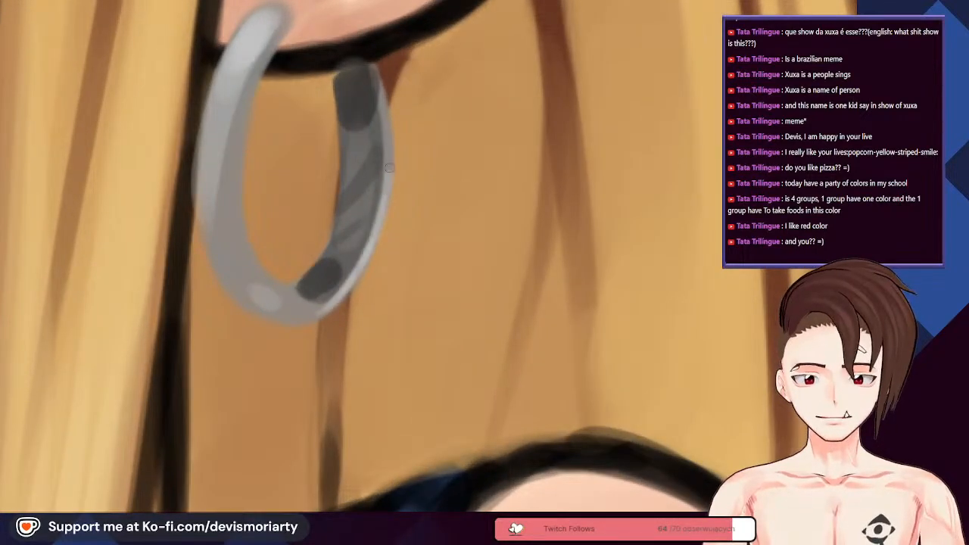
mouse_move(377, 226)
mouse_down()
mouse_move(390, 120)
mouse_move(380, 88)
mouse_up()
scroll(378, 68, down, 5)
scroll(319, 195, up, 5)
scroll(319, 195, down, 5)
scroll(329, 427, up, 5)
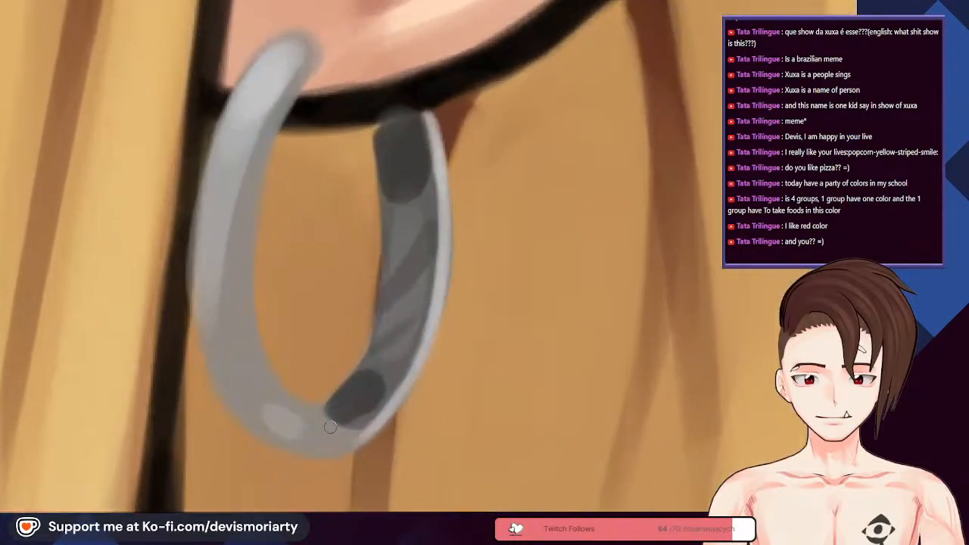
Step: Paint a light grey rim along the inner edge of the hoop's front band, undoing the last stroke toward the earlobe
mouse_move(365, 434)
mouse_down()
mouse_move(282, 388)
mouse_move(312, 405)
mouse_move(252, 322)
mouse_move(271, 371)
mouse_move(245, 262)
mouse_move(263, 364)
mouse_move(279, 388)
mouse_move(255, 338)
mouse_move(268, 365)
mouse_move(245, 266)
mouse_move(253, 329)
mouse_up()
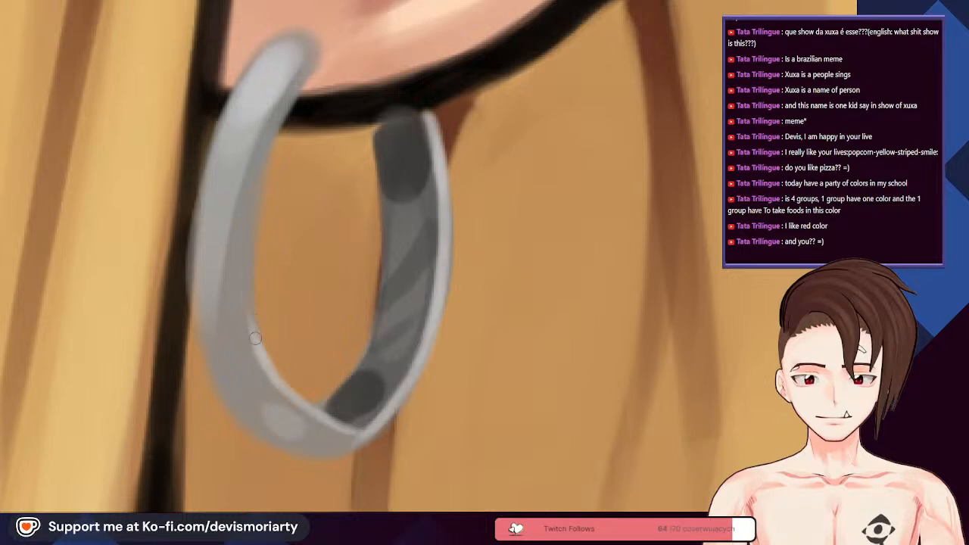
mouse_move(260, 375)
mouse_down()
mouse_move(285, 386)
mouse_move(250, 307)
mouse_move(271, 372)
mouse_up()
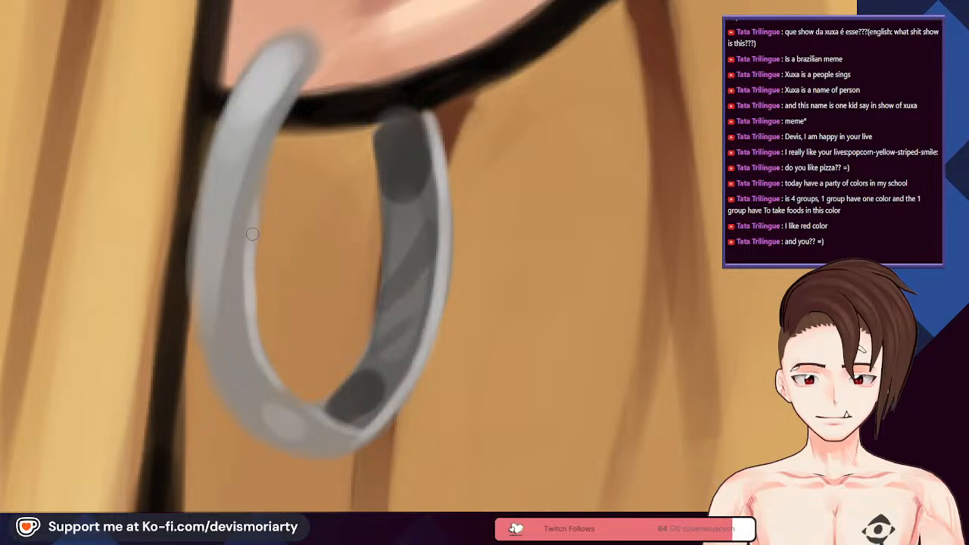
drag(248, 258, 272, 146)
key(ctrl+z)
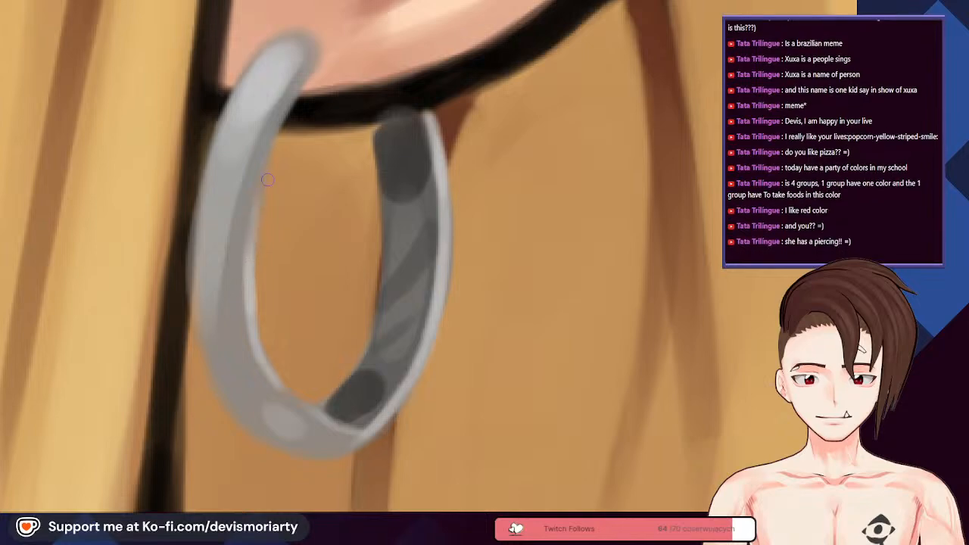
Step: Examine the shaded hoop earring against the whole character
scroll(261, 176, down, 10)
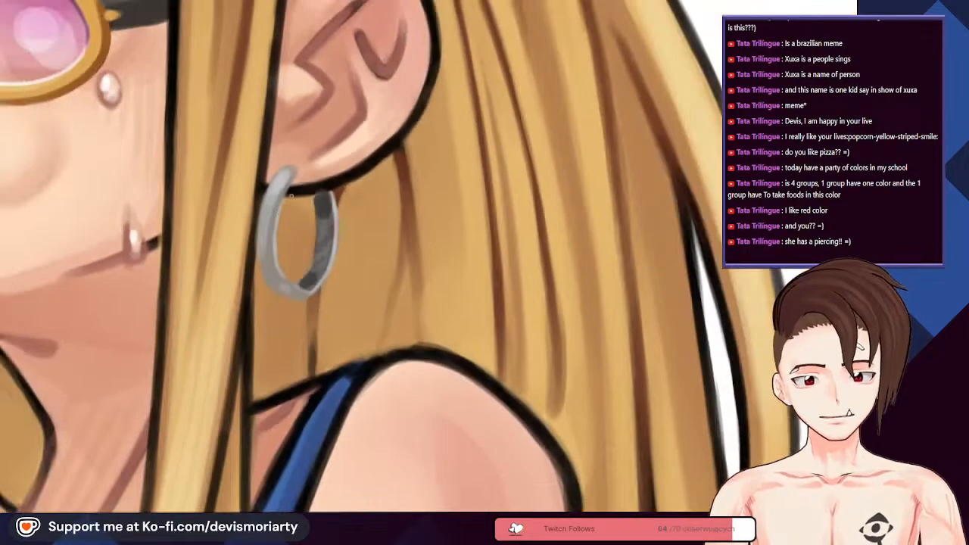
scroll(257, 174, down, 3)
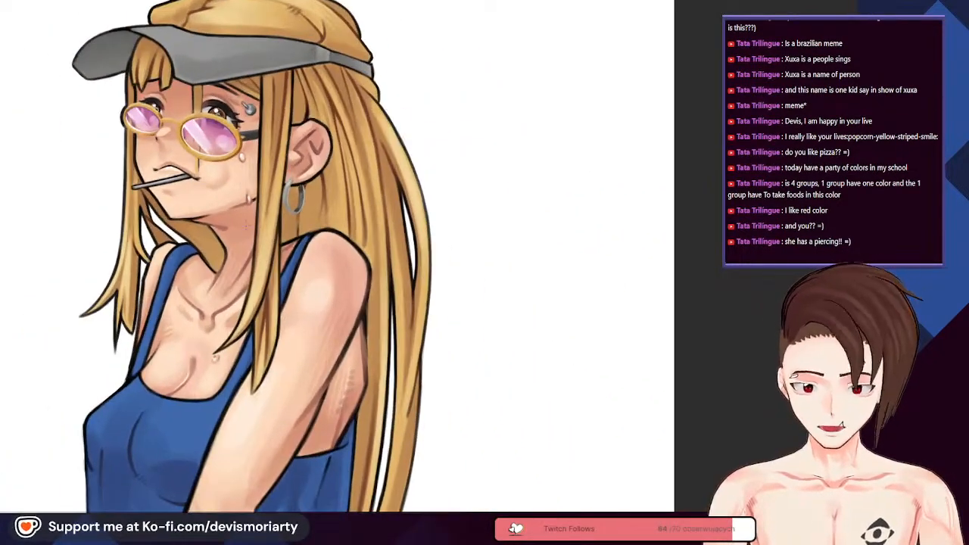
scroll(257, 174, up, 10)
scroll(348, 227, down, 3)
scroll(348, 227, up, 12)
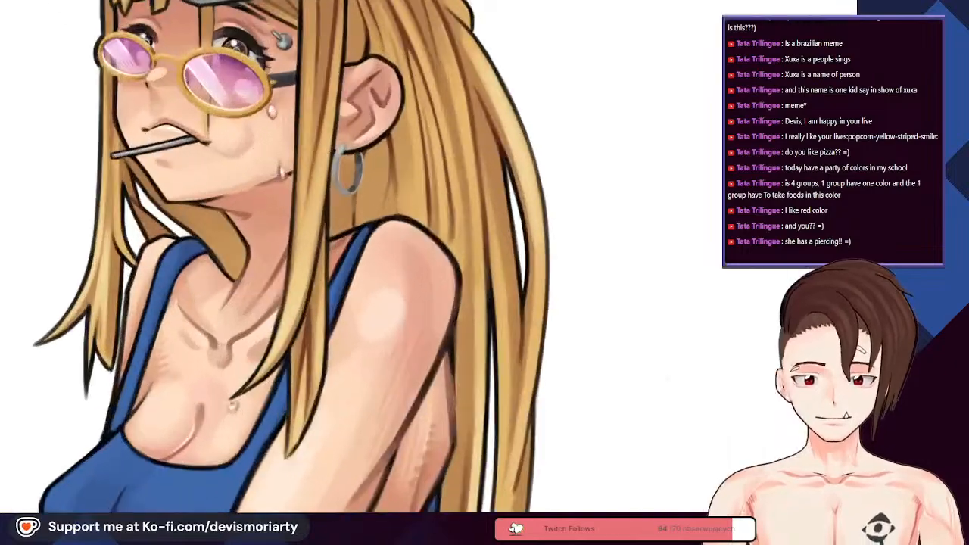
scroll(354, 188, down, 3)
Step: Darken the hoop's tip at the earlobe and the lower part of its front band with grey shading
scroll(318, 159, up, 2)
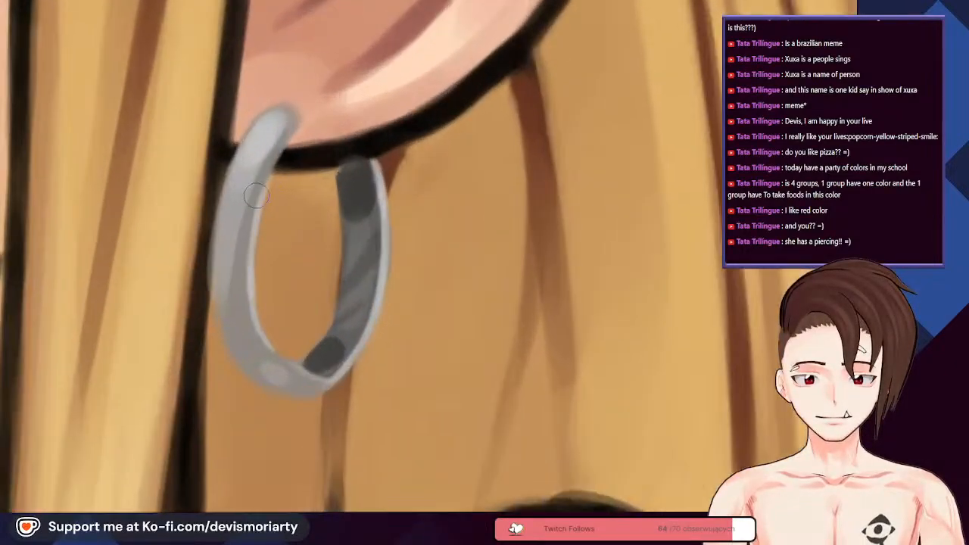
scroll(295, 140, down, 2)
scroll(278, 128, up, 2)
scroll(278, 128, up, 2)
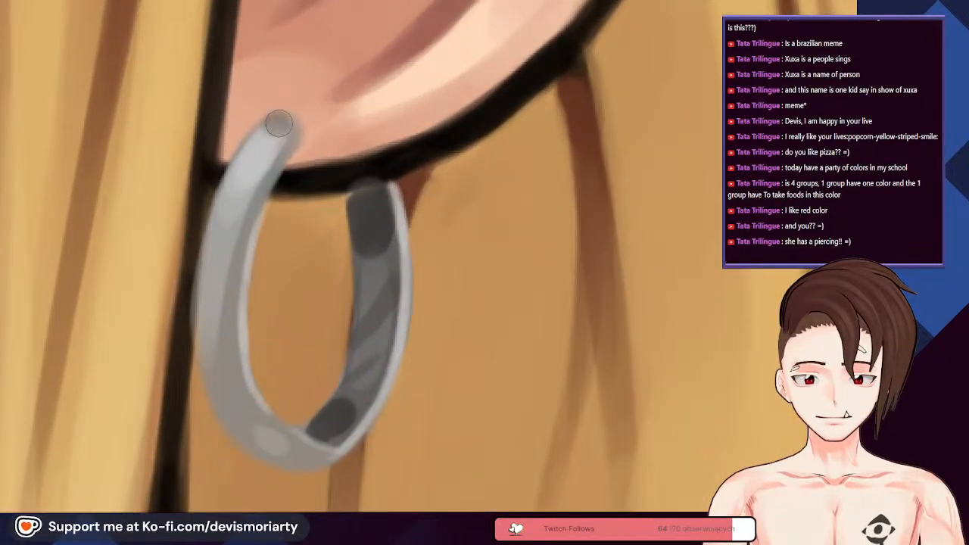
scroll(274, 125, down, 4)
scroll(237, 152, up, 4)
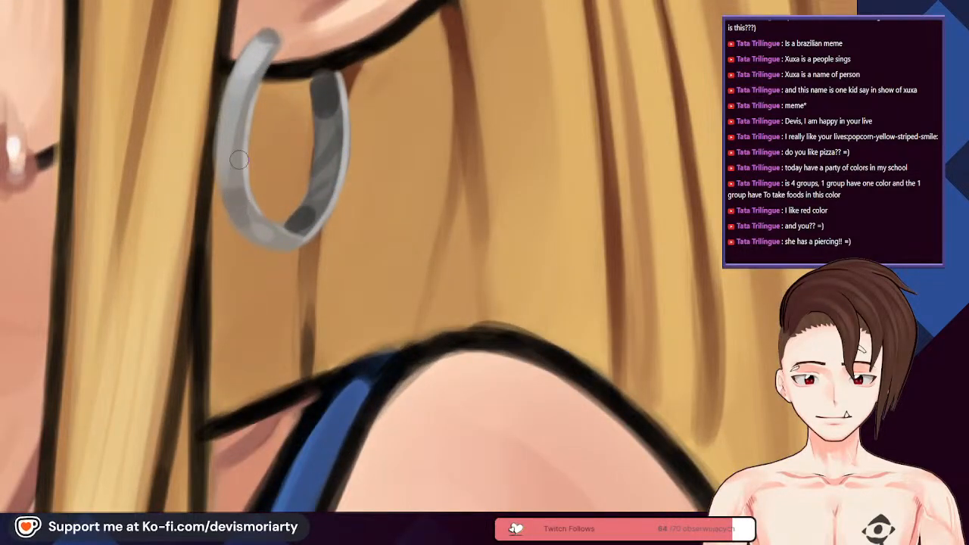
scroll(243, 182, down, 3)
scroll(242, 182, up, 3)
scroll(244, 225, down, 4)
scroll(243, 220, down, 4)
scroll(223, 199, down, 2)
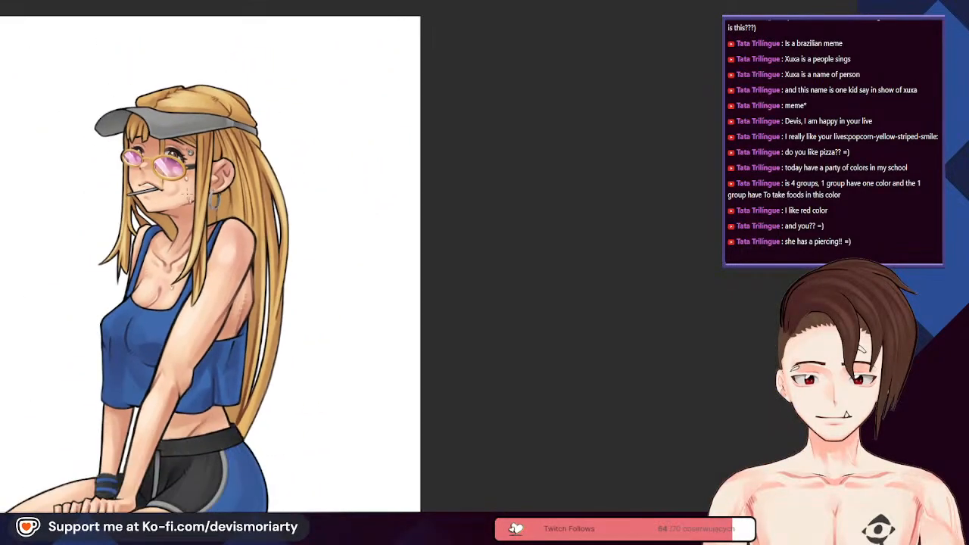
Step: Draw a thin dark outline along the inner edge of the hoop's back half, from the earlobe to the lower bend
scroll(223, 198, up, 8)
scroll(221, 176, down, 3)
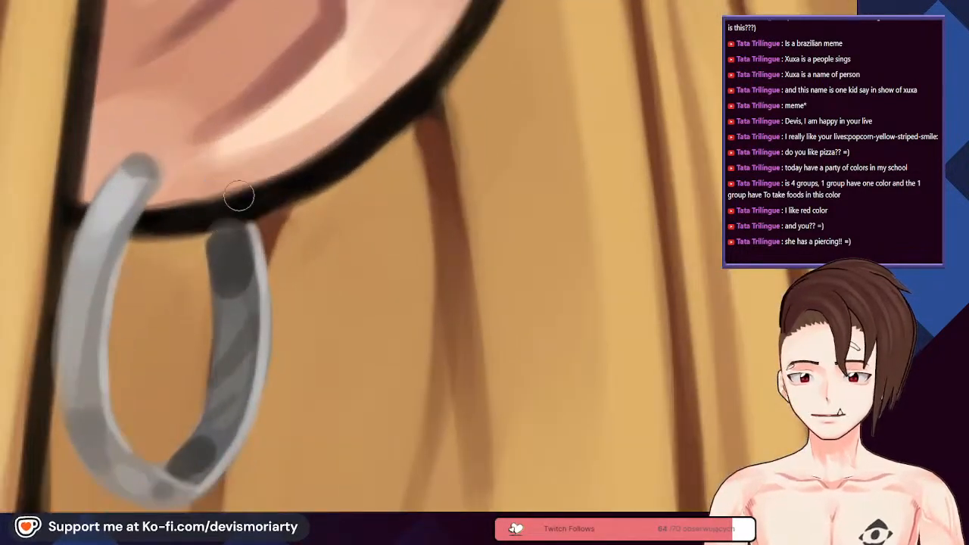
scroll(214, 227, down, 3)
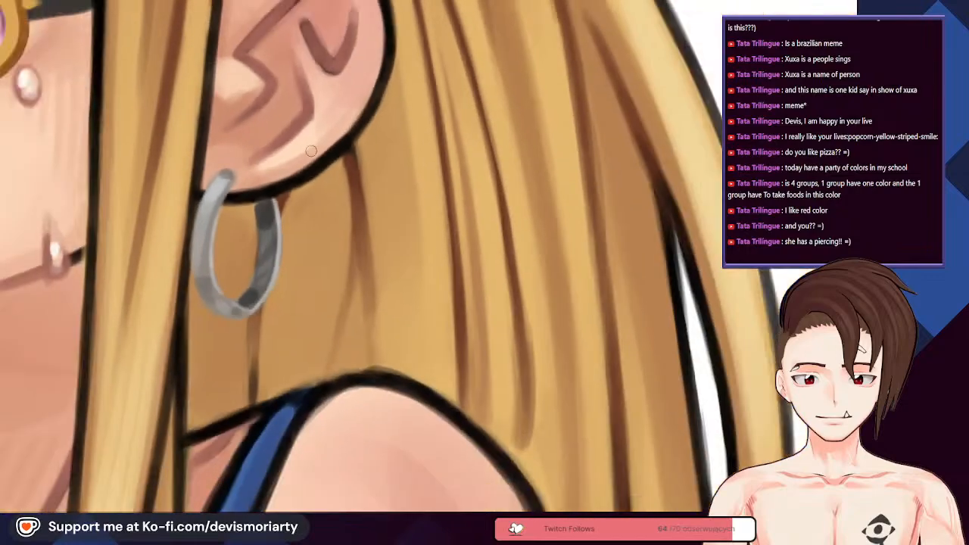
scroll(270, 203, up, 2)
scroll(267, 198, down, 2)
scroll(250, 242, up, 4)
scroll(236, 292, down, 2)
scroll(283, 156, up, 3)
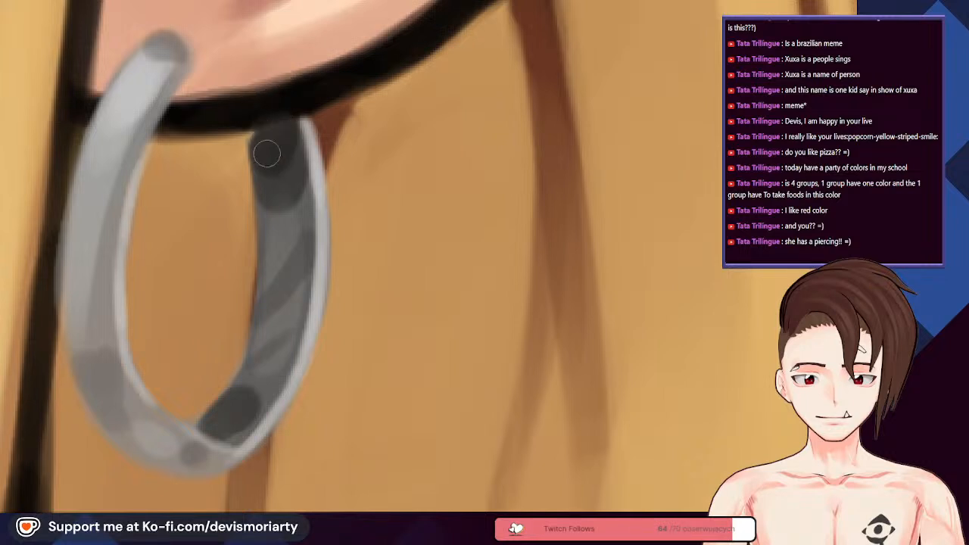
scroll(274, 149, down, 1)
scroll(251, 146, up, 1)
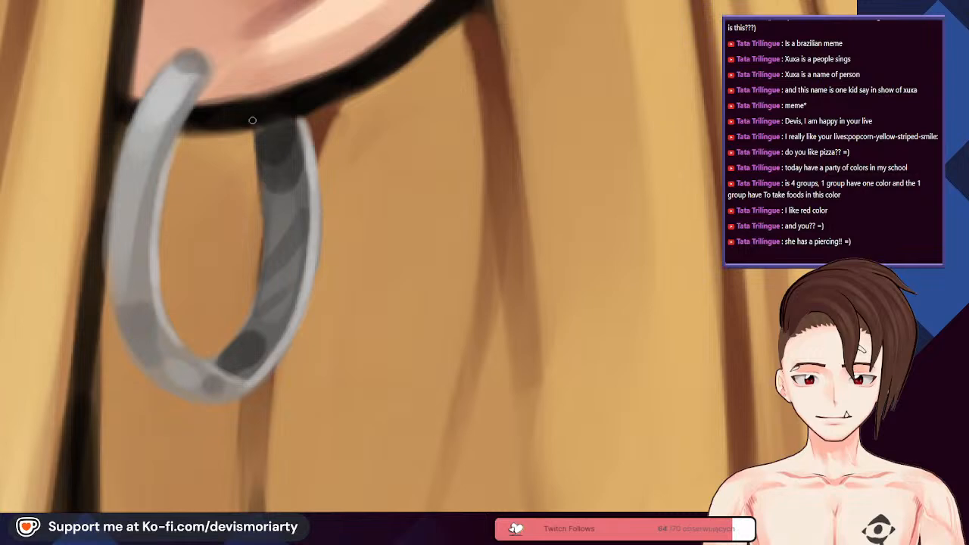
drag(259, 273, 234, 338)
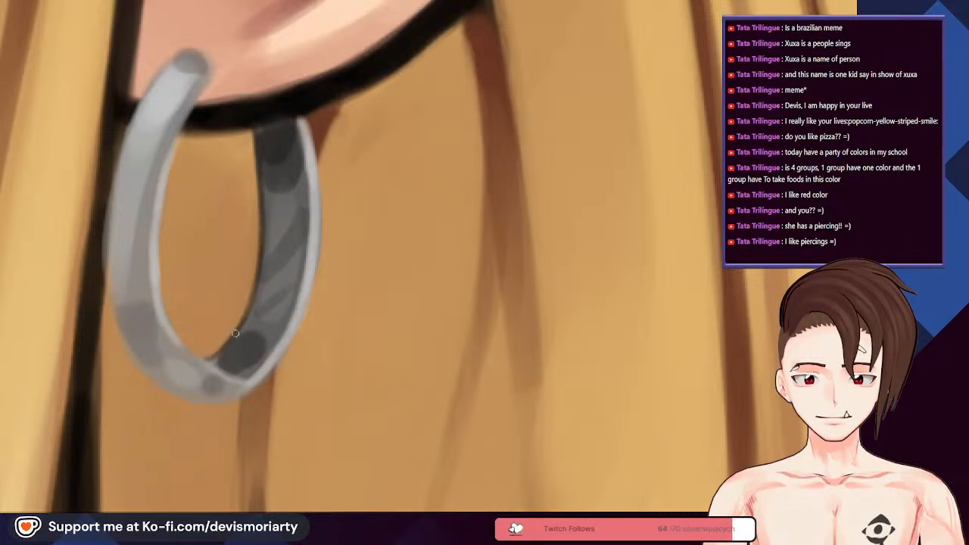
scroll(257, 165, down, 2)
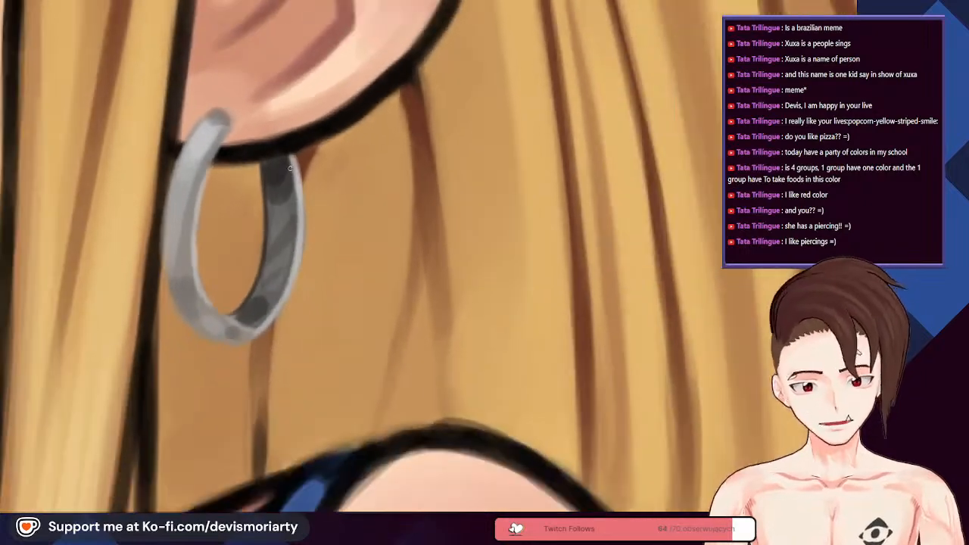
Step: Continue the thin dark outline along the inner edge of the hoop's front band, from the lower bend up to the earlobe
scroll(273, 178, down, 2)
scroll(240, 219, up, 4)
scroll(241, 363, up, 1)
mouse_move(262, 415)
mouse_down()
mouse_move(212, 379)
mouse_move(188, 323)
mouse_up()
scroll(201, 349, down, 1)
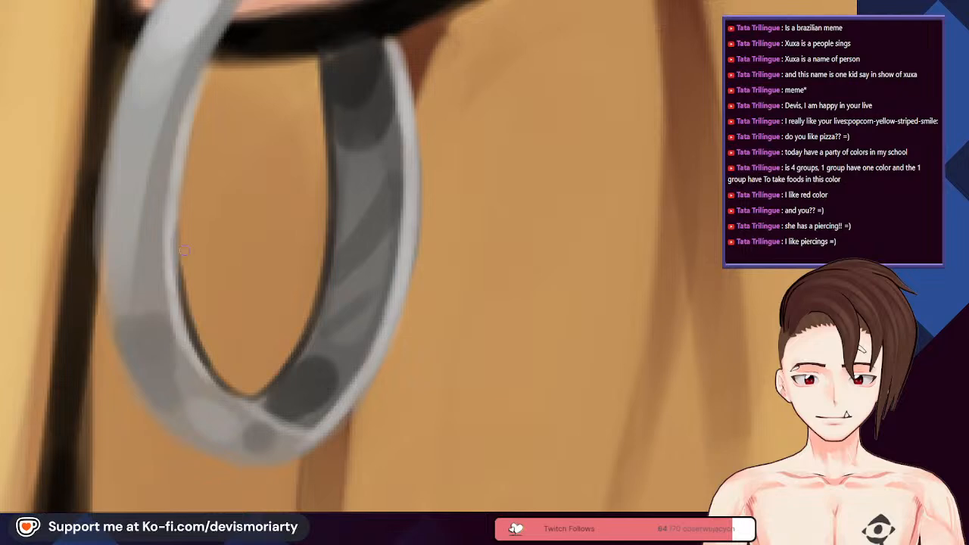
drag(186, 253, 185, 158)
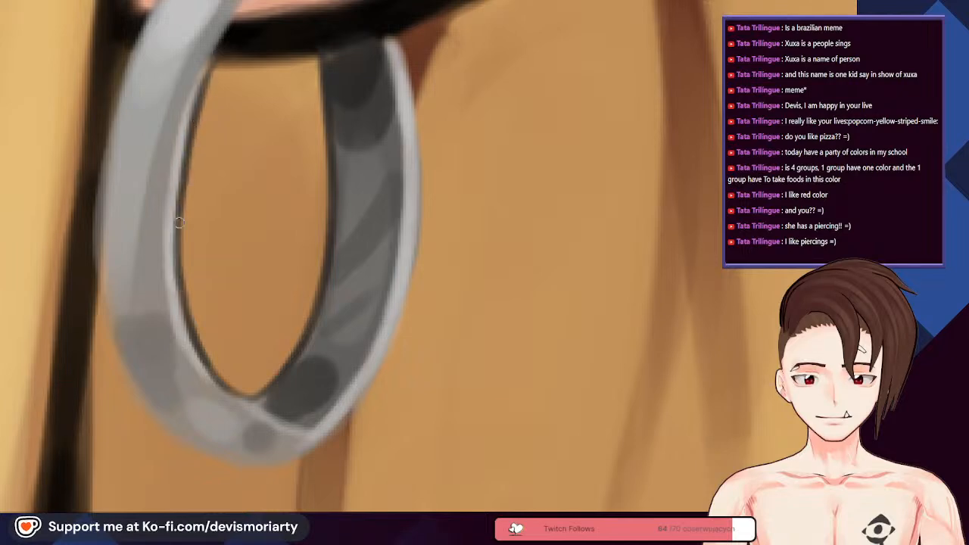
scroll(224, 360, down, 5)
scroll(198, 394, up, 5)
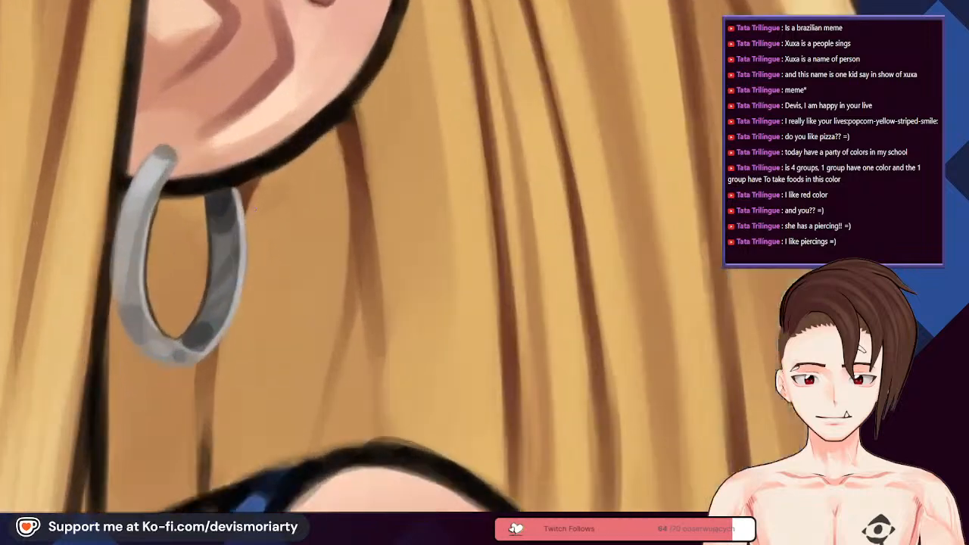
Step: Outline the outer edge of the hoop's back half in dark grey and carry the line around its lower tip
scroll(199, 395, up, 2)
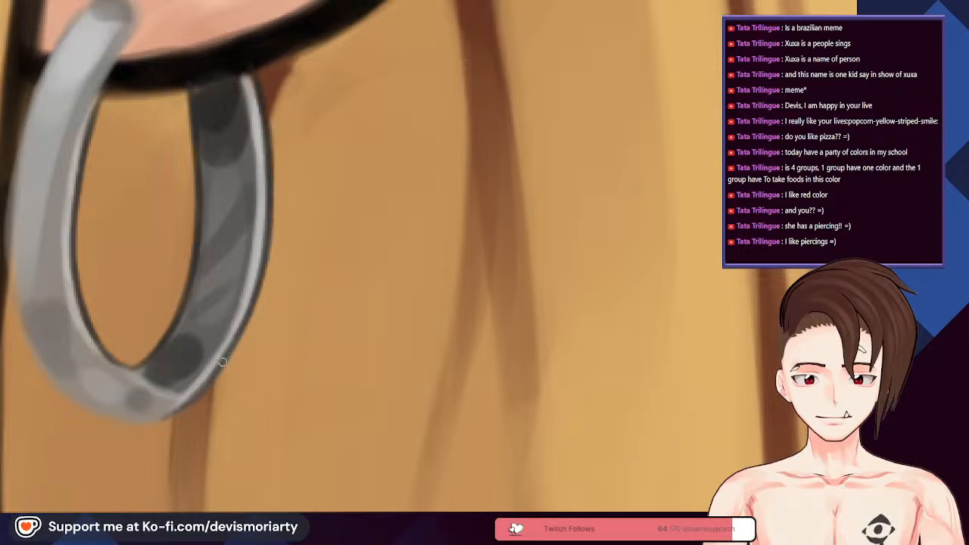
scroll(223, 358, down, 3)
scroll(281, 151, down, 2)
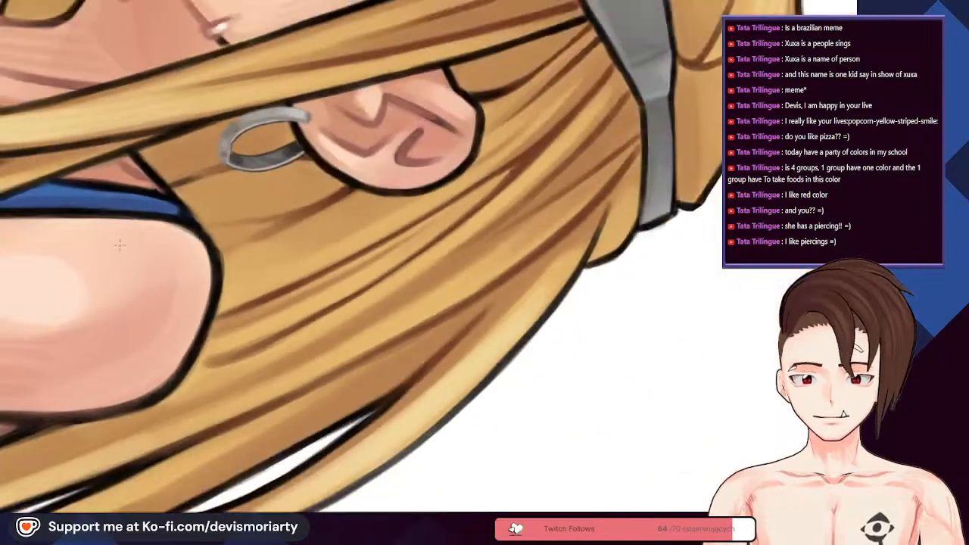
scroll(162, 227, up, 6)
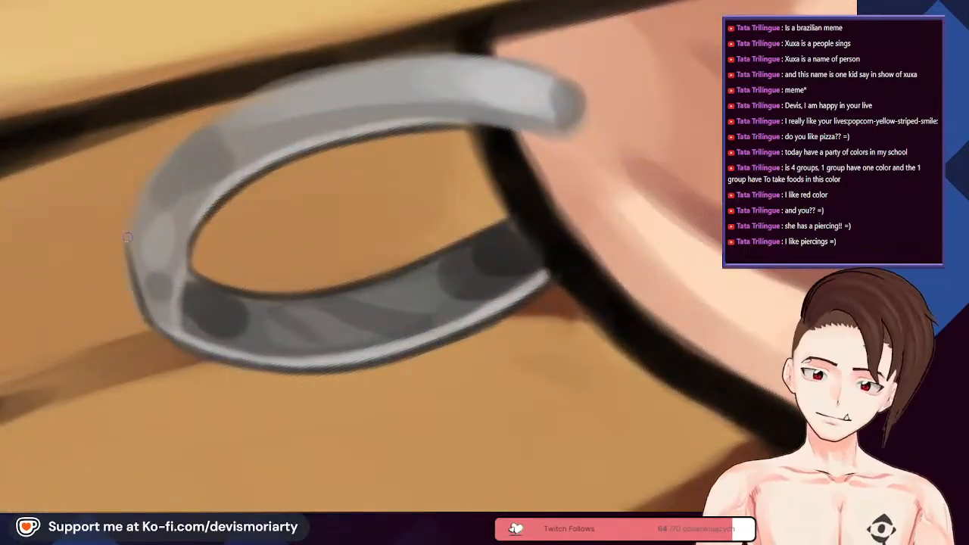
drag(149, 321, 126, 226)
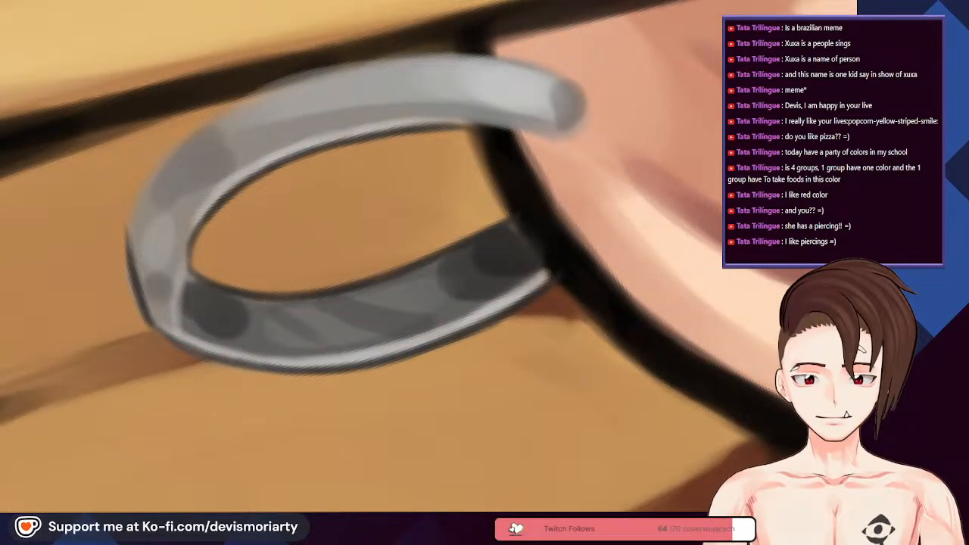
Step: Outline the outer edge of the hoop's front band in dark grey, from the bottom up to the earlobe
scroll(199, 374, down, 3)
scroll(198, 374, up, 4)
drag(199, 367, 124, 275)
drag(168, 339, 129, 253)
drag(138, 298, 110, 210)
mouse_move(109, 210)
mouse_down()
mouse_move(181, 365)
mouse_move(204, 371)
mouse_move(124, 272)
mouse_move(143, 304)
mouse_move(111, 217)
mouse_move(95, 202)
mouse_move(110, 246)
mouse_move(75, 101)
mouse_up()
scroll(75, 102, down, 3)
scroll(121, 312, up, 3)
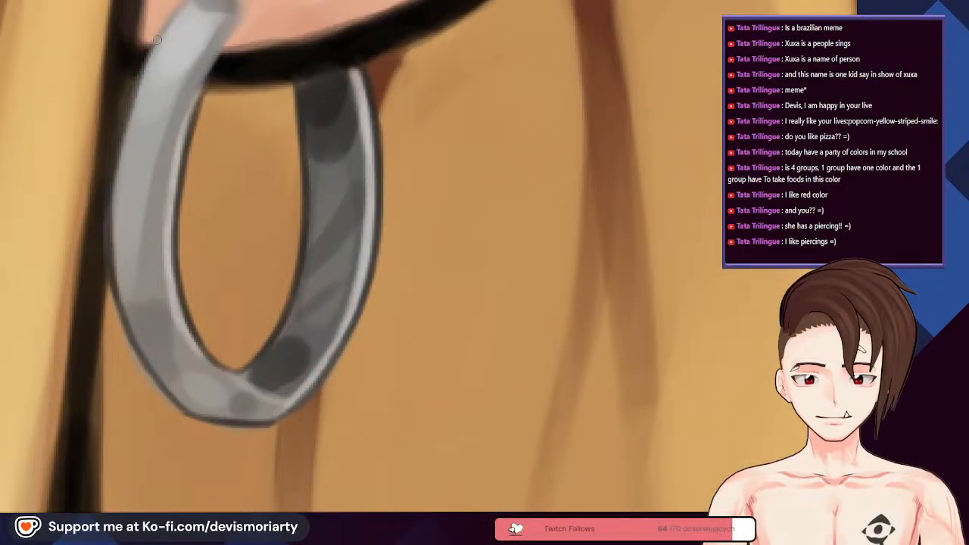
scroll(163, 33, down, 3)
scroll(163, 81, up, 3)
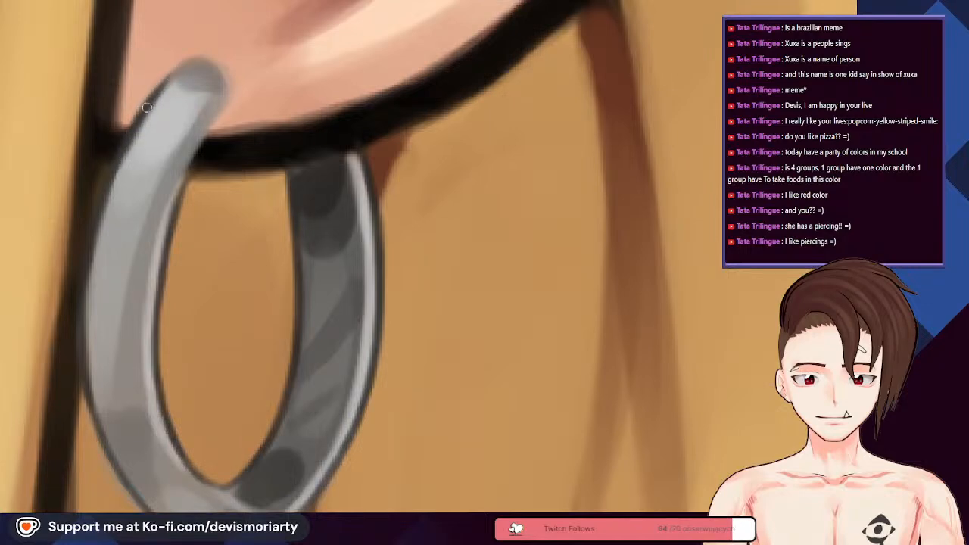
scroll(197, 67, down, 3)
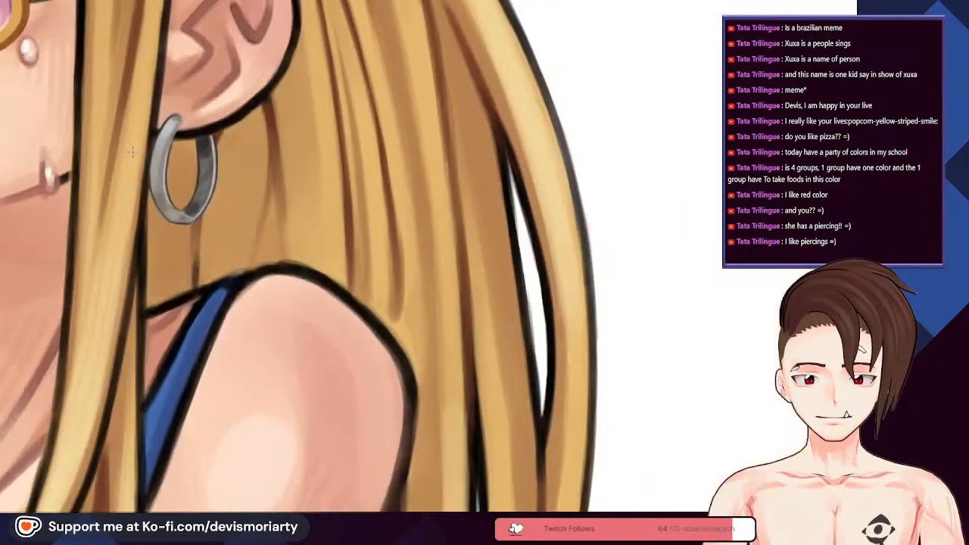
Step: Draw a dark dividing line at the bottom of the hoop where the front band overlaps the back half
scroll(167, 234, up, 3)
drag(168, 233, 286, 303)
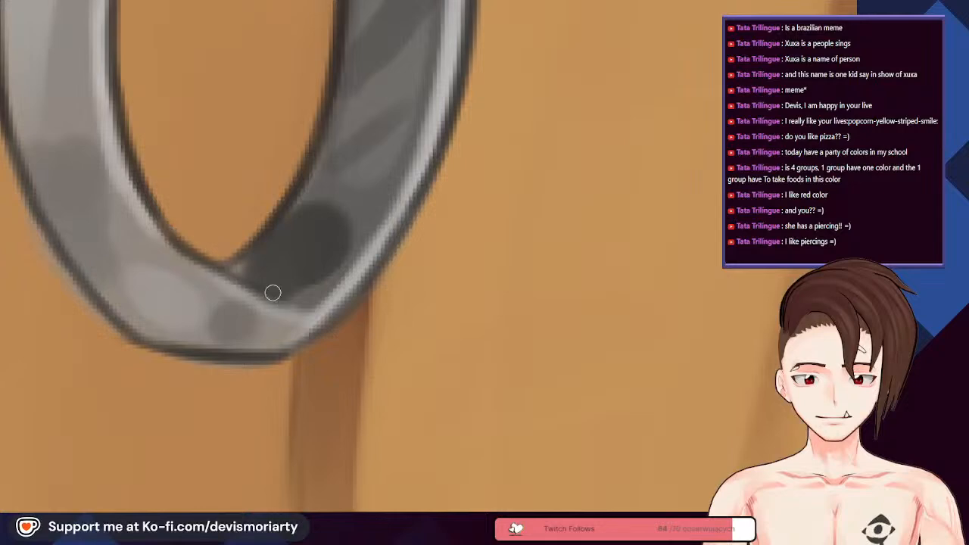
scroll(333, 256, down, 3)
scroll(239, 185, up, 2)
scroll(238, 186, up, 2)
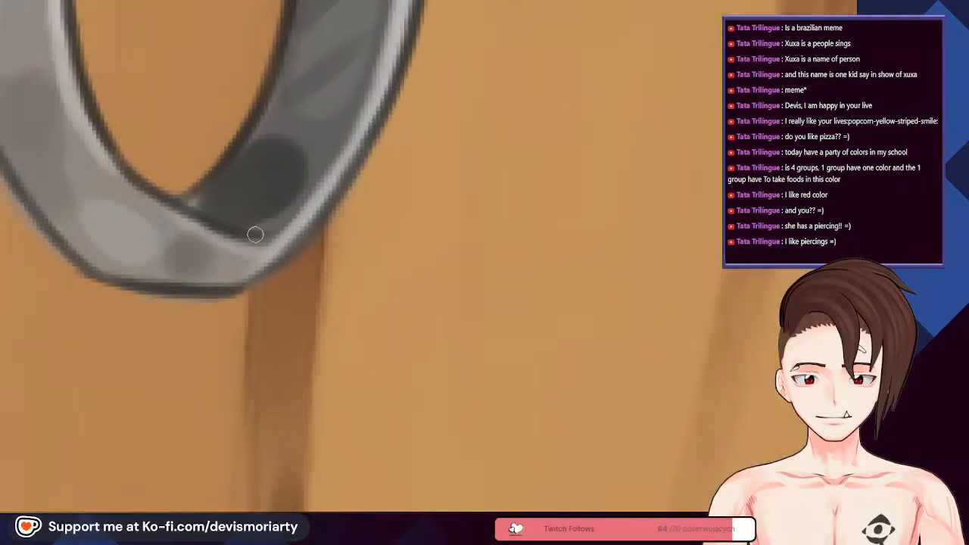
Step: Touch up the dark outline around the hoop's lower outer edge
scroll(294, 209, down, 3)
scroll(267, 224, up, 3)
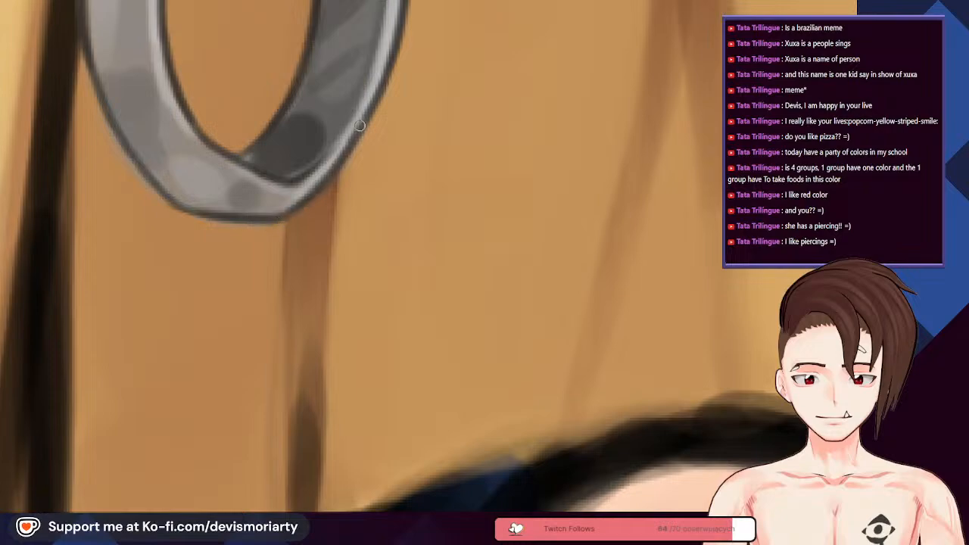
scroll(344, 157, down, 3)
scroll(346, 147, up, 3)
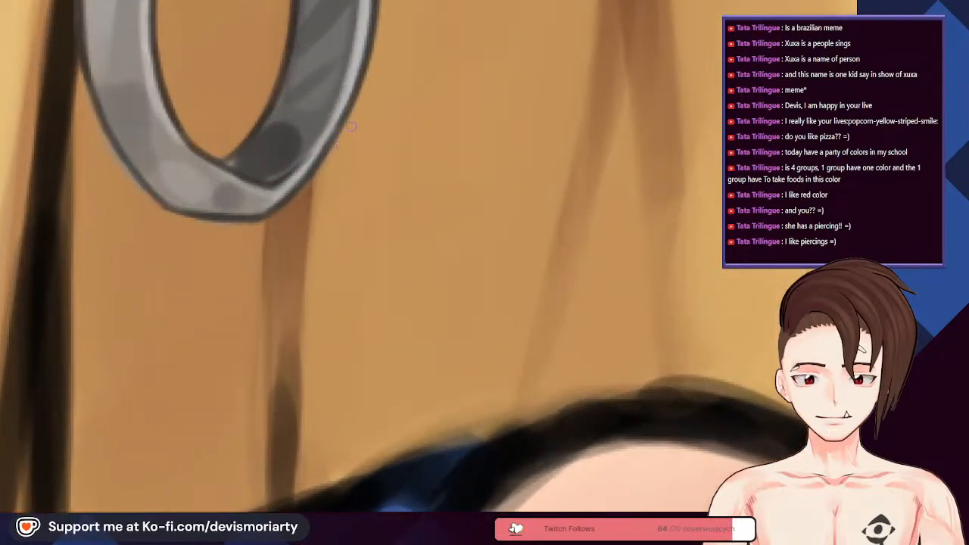
scroll(290, 212, down, 3)
scroll(296, 276, up, 3)
scroll(208, 179, up, 2)
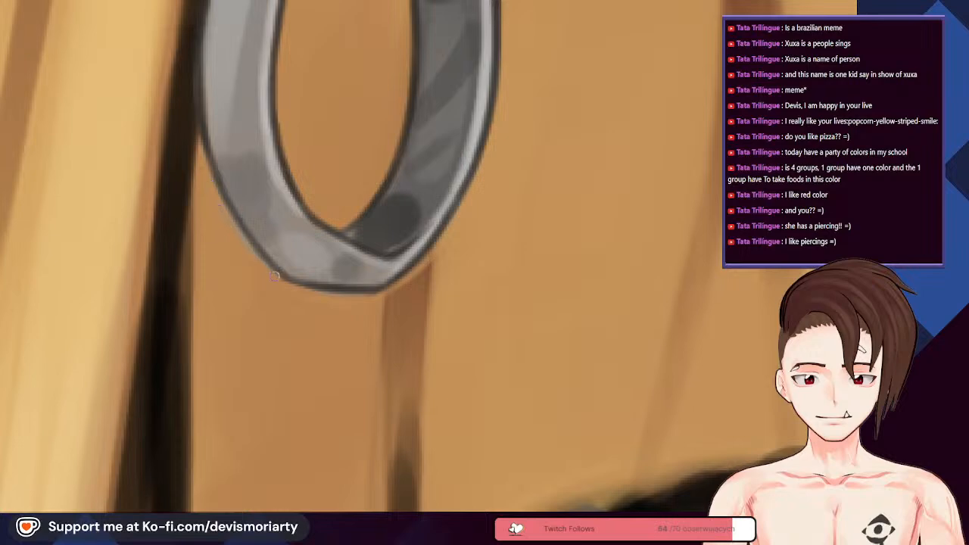
scroll(263, 263, down, 3)
Step: Paint a light skin-tone highlight on the earlobe around the hoop's tip
scroll(245, 163, up, 4)
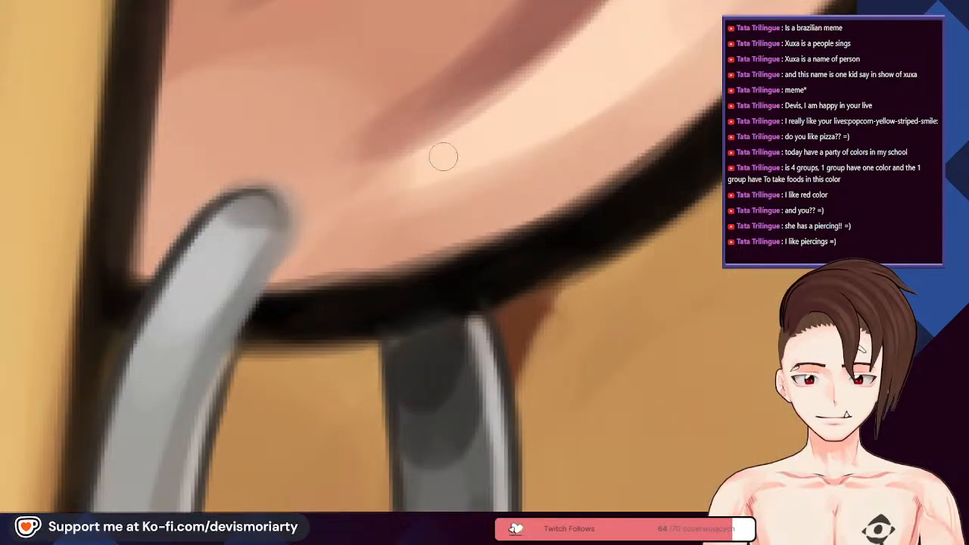
scroll(464, 145, down, 2)
scroll(321, 176, up, 2)
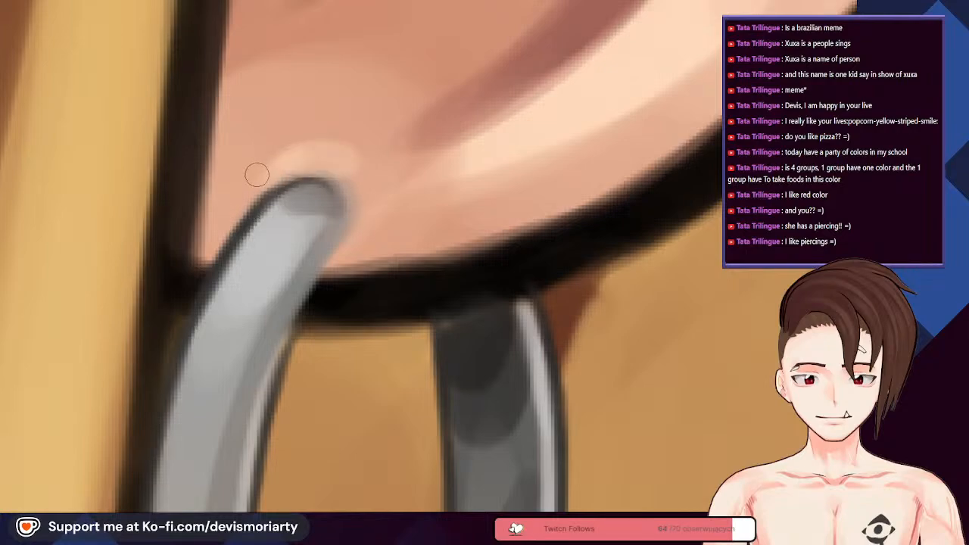
scroll(258, 173, down, 5)
scroll(257, 173, up, 1)
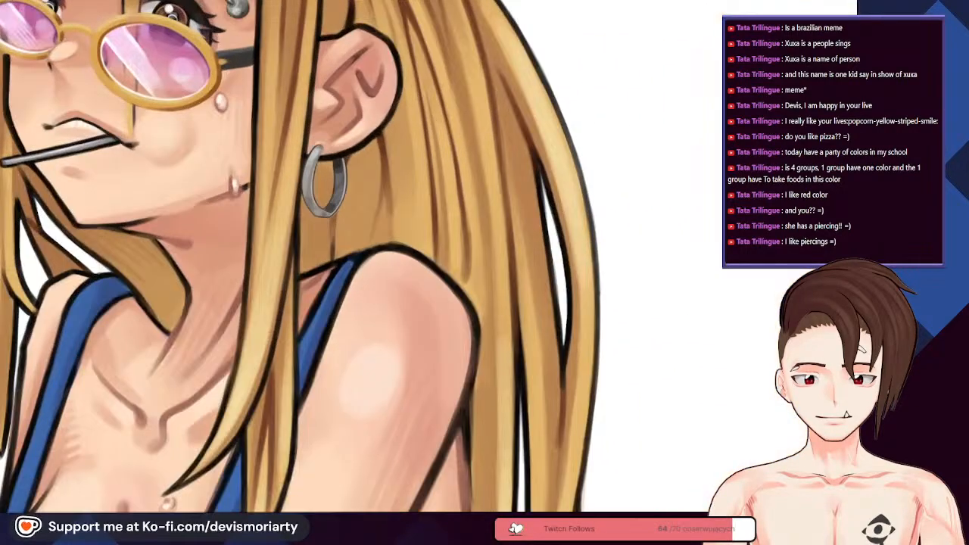
Step: Examine the outlined hoop and the earlobe highlight from close up and from further away
scroll(353, 113, up, 5)
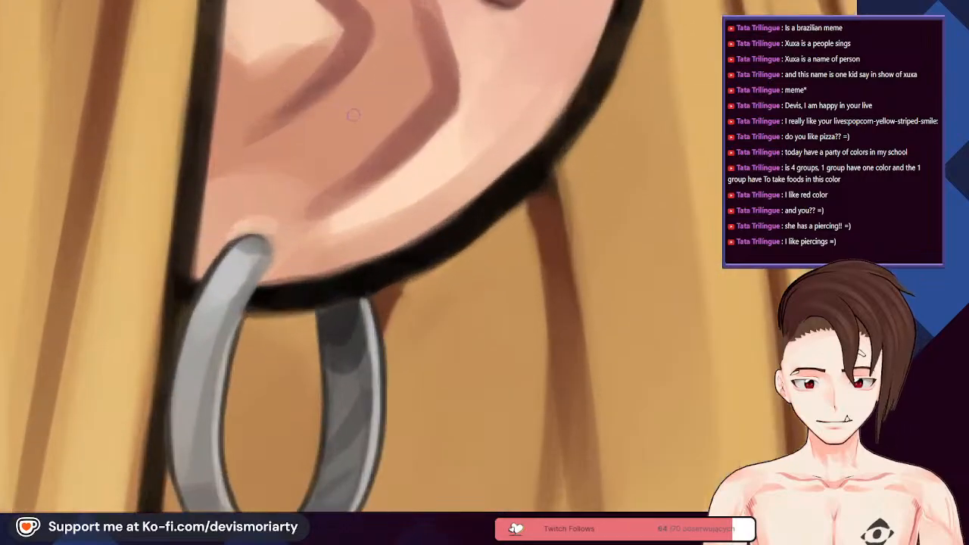
scroll(303, 147, down, 1)
scroll(228, 197, down, 1)
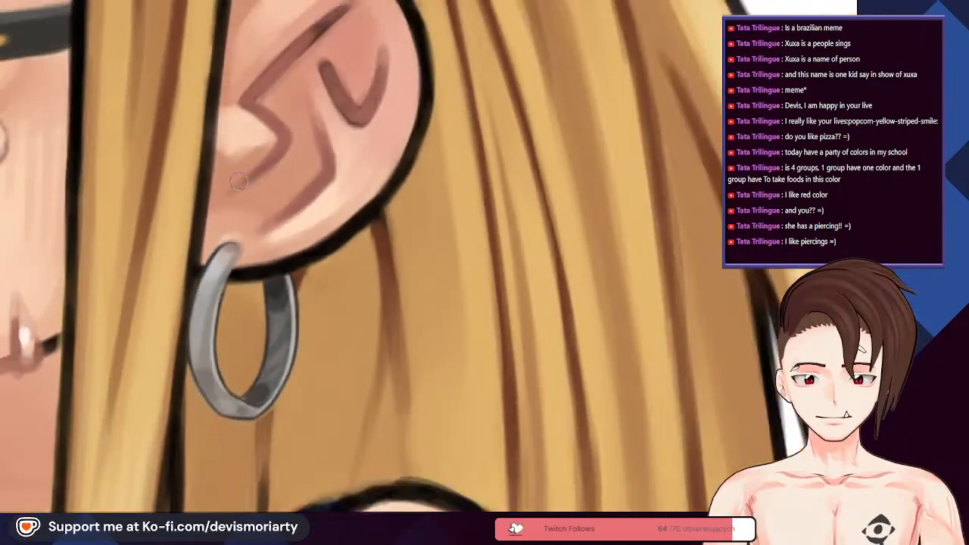
scroll(227, 197, down, 1)
scroll(227, 197, up, 1)
scroll(227, 197, down, 3)
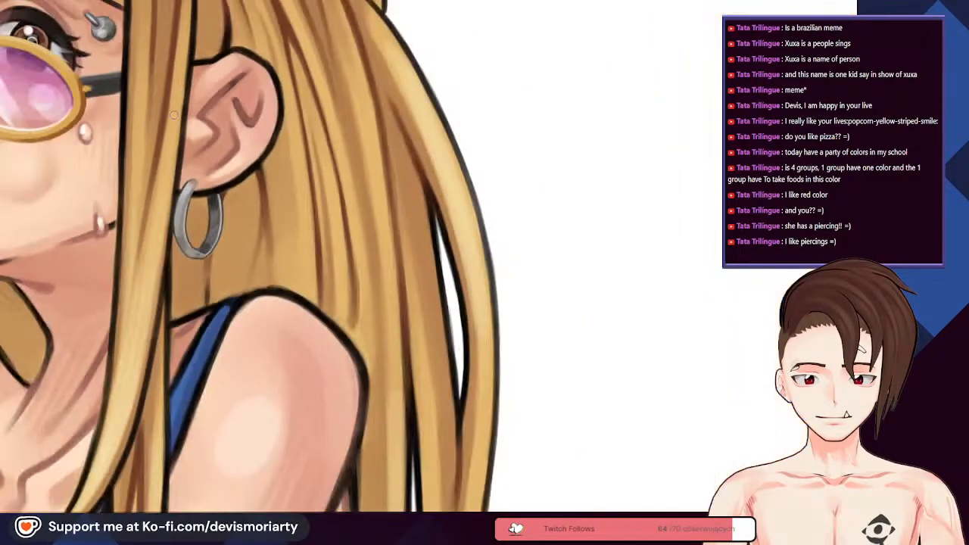
scroll(174, 227, up, 2)
scroll(151, 246, up, 2)
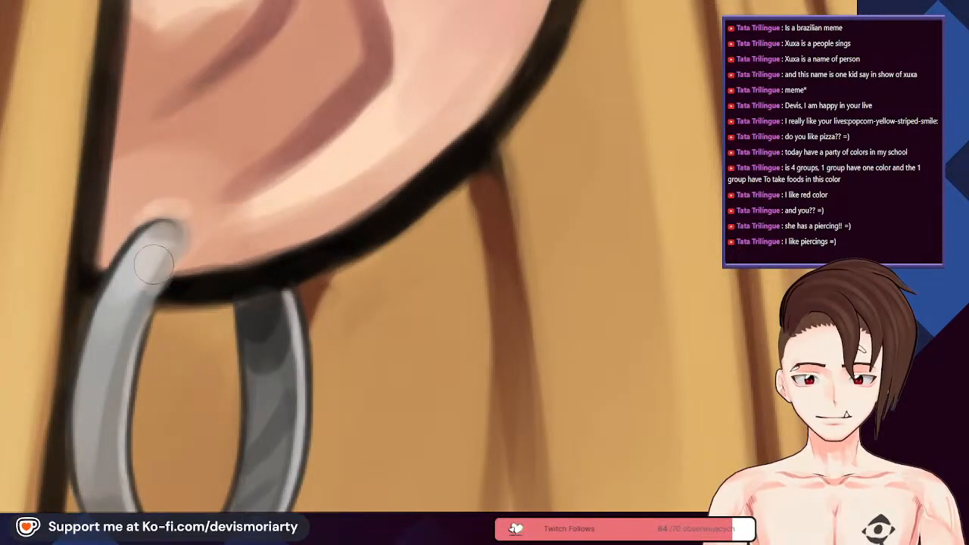
scroll(149, 250, down, 1)
scroll(162, 250, down, 3)
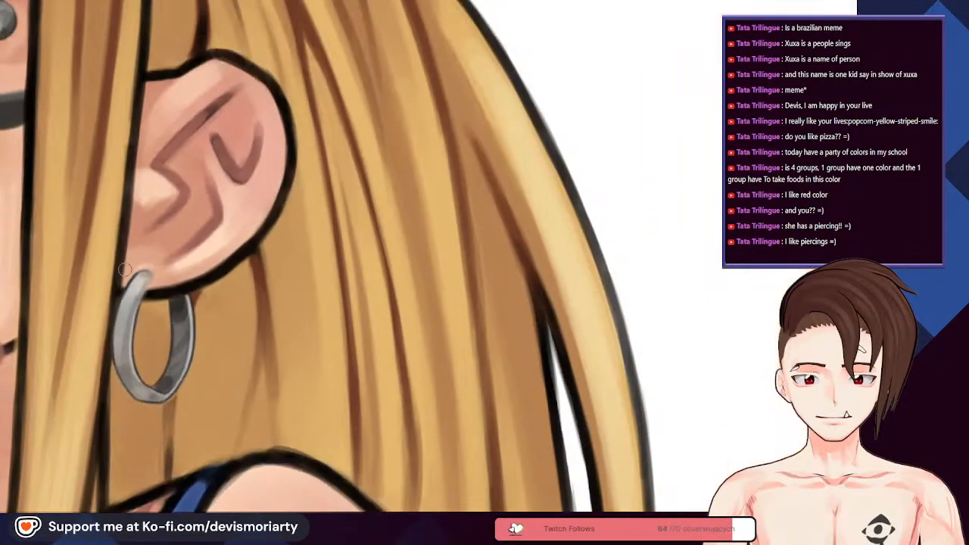
Step: Lighten the top of the hoop's back half beneath the earlobe with soft grey
scroll(154, 328, up, 3)
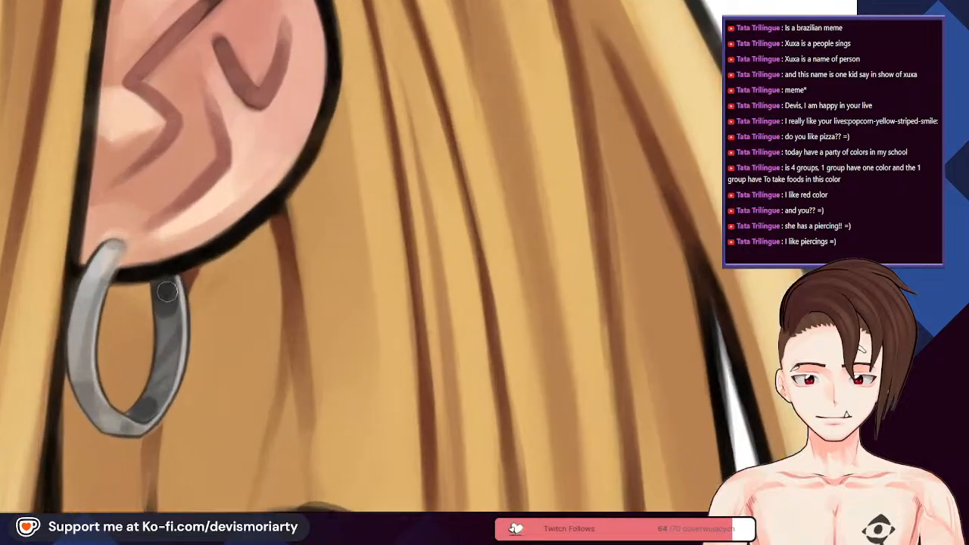
scroll(159, 352, down, 5)
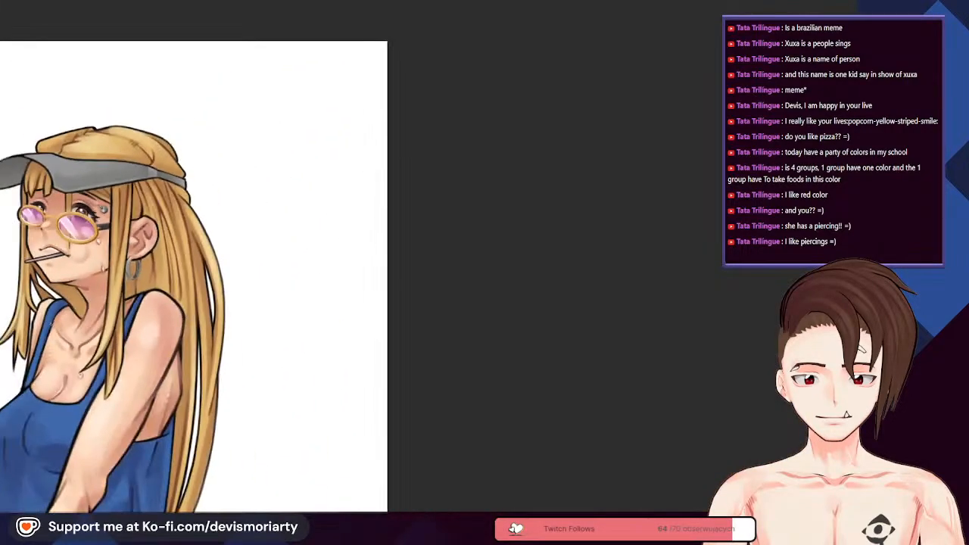
scroll(184, 264, up, 6)
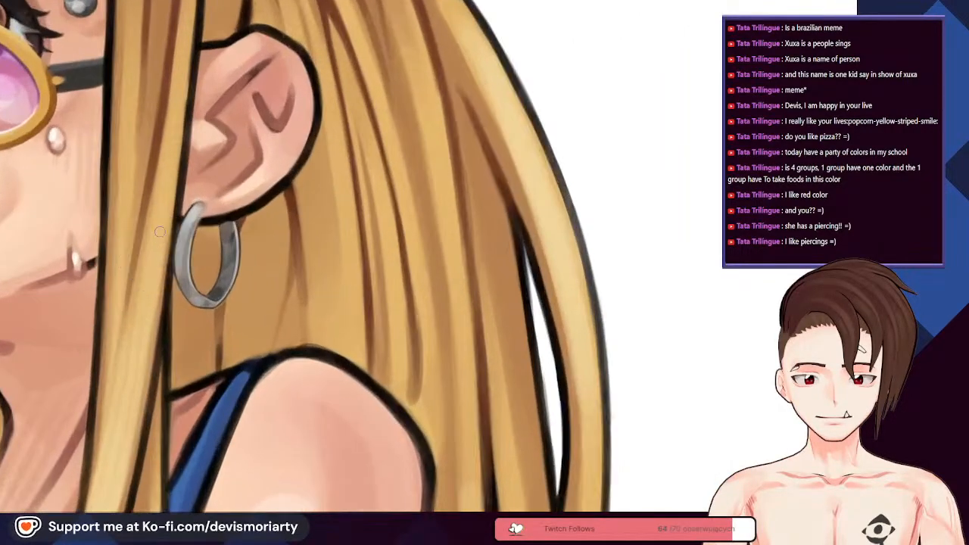
scroll(184, 264, up, 1)
scroll(181, 277, down, 4)
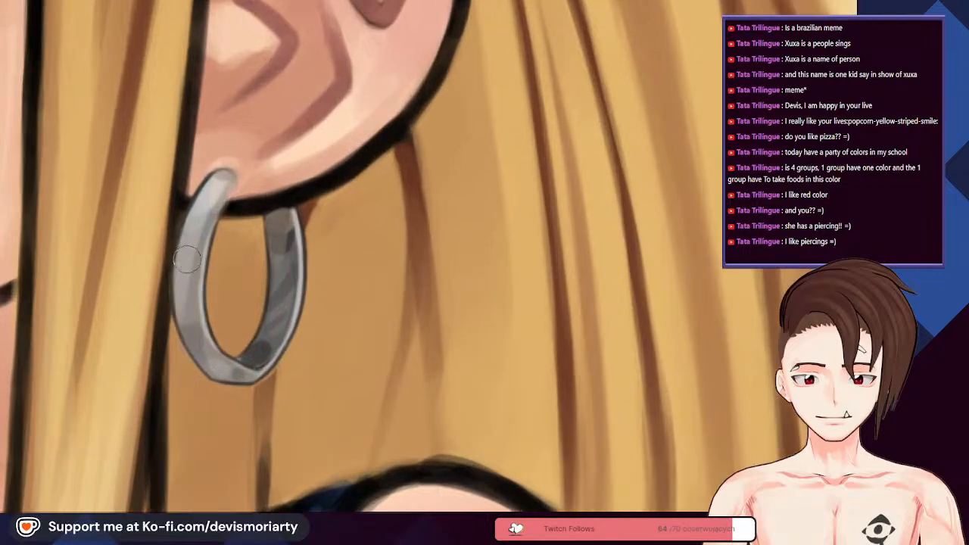
scroll(179, 282, up, 3)
scroll(180, 282, up, 2)
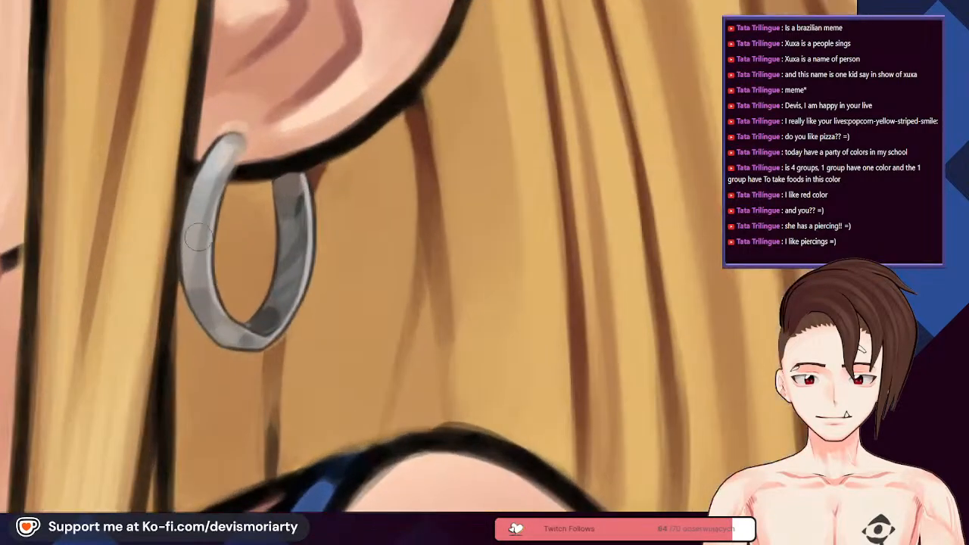
scroll(222, 322, down, 5)
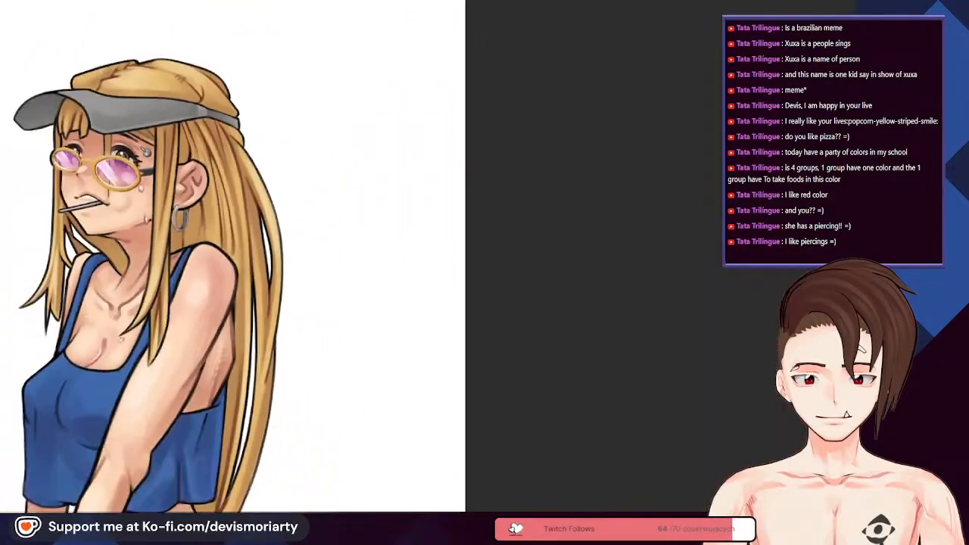
Step: Sample a tone beneath the earlobe and repaint the top of the hoop's back half where it meets the ear outline
scroll(86, 106, down, 1)
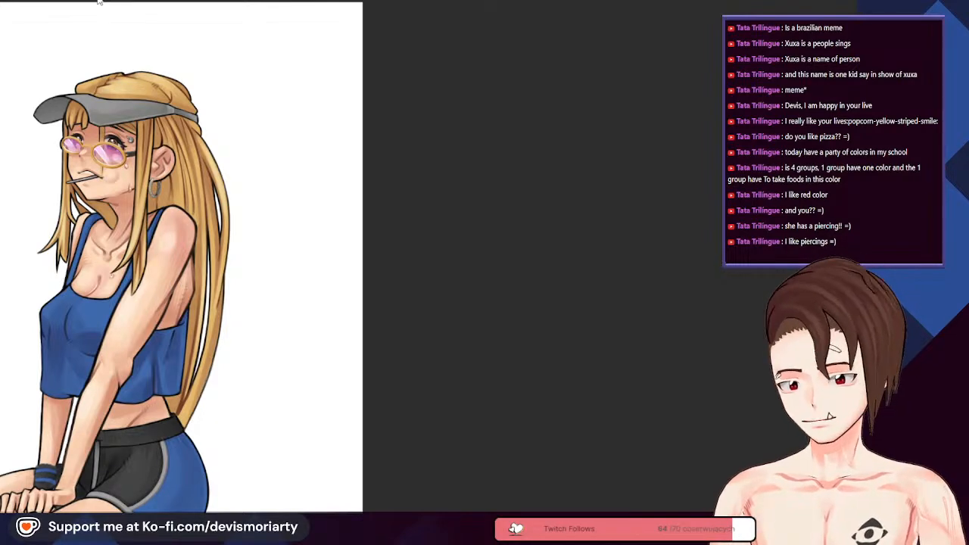
scroll(163, 149, down, 2)
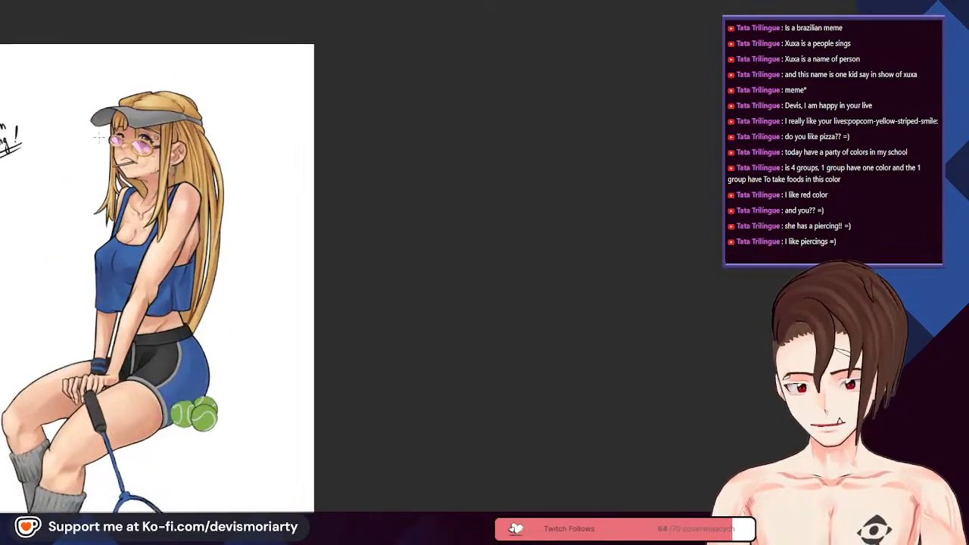
scroll(173, 151, up, 5)
scroll(342, 240, up, 3)
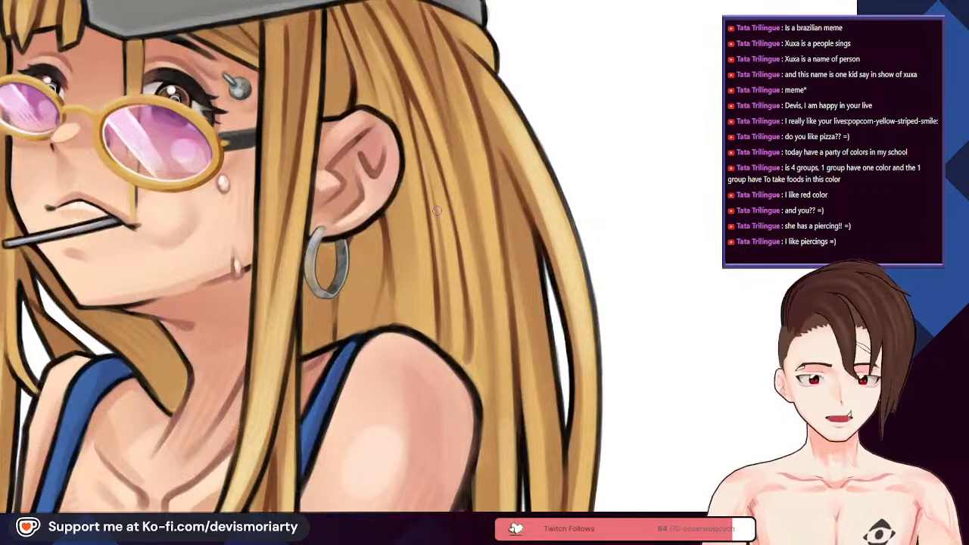
scroll(342, 239, up, 2)
scroll(342, 240, up, 2)
alt+click(344, 225)
drag(341, 226, 351, 225)
scroll(351, 225, down, 1)
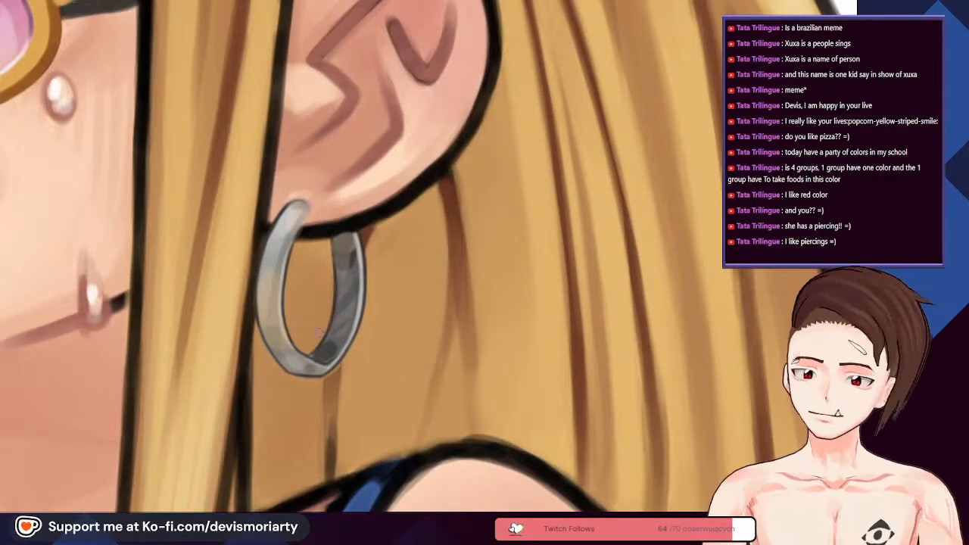
Step: Paint a dark outline along the inner edge of the hoop's back half, up to the earlobe
scroll(315, 349, up, 1)
drag(317, 341, 333, 323)
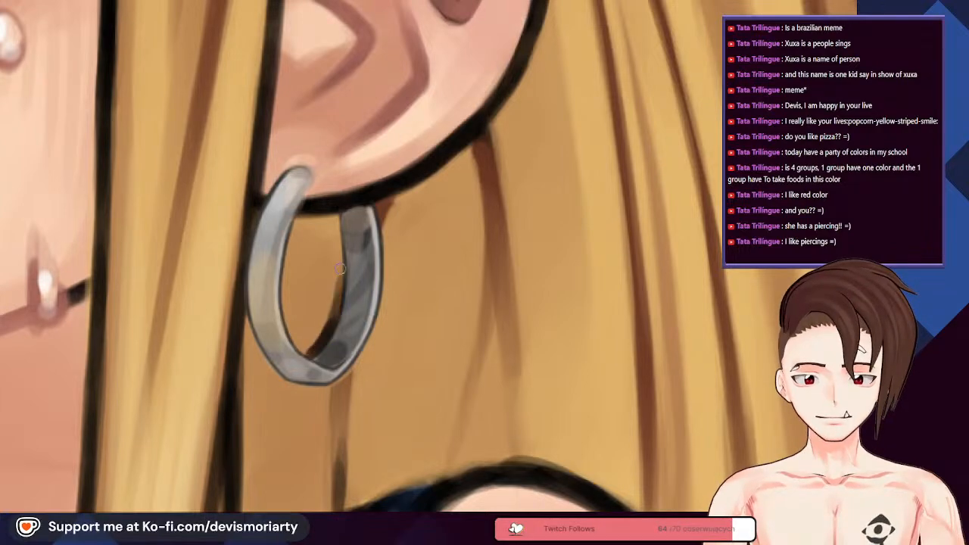
mouse_move(329, 316)
mouse_down()
mouse_move(341, 255)
mouse_move(333, 312)
mouse_up()
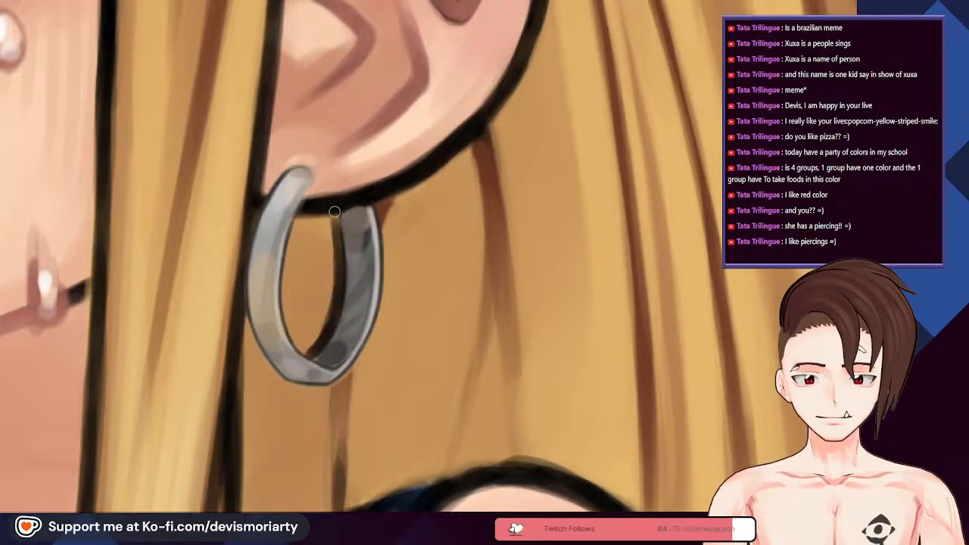
drag(335, 253, 335, 264)
scroll(321, 292, down, 6)
scroll(306, 280, up, 6)
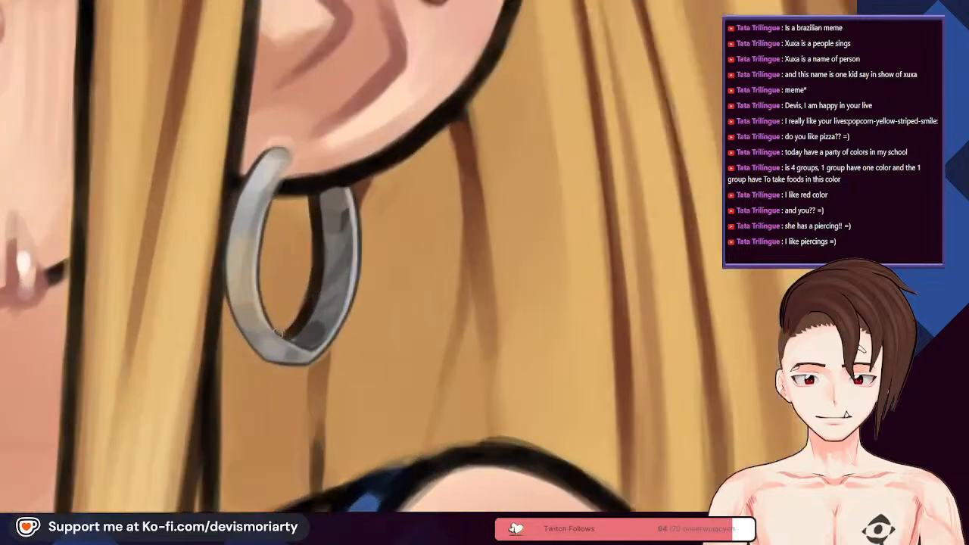
Step: Continue the dark outline along the inner edge of the hoop's front half
drag(268, 303, 266, 300)
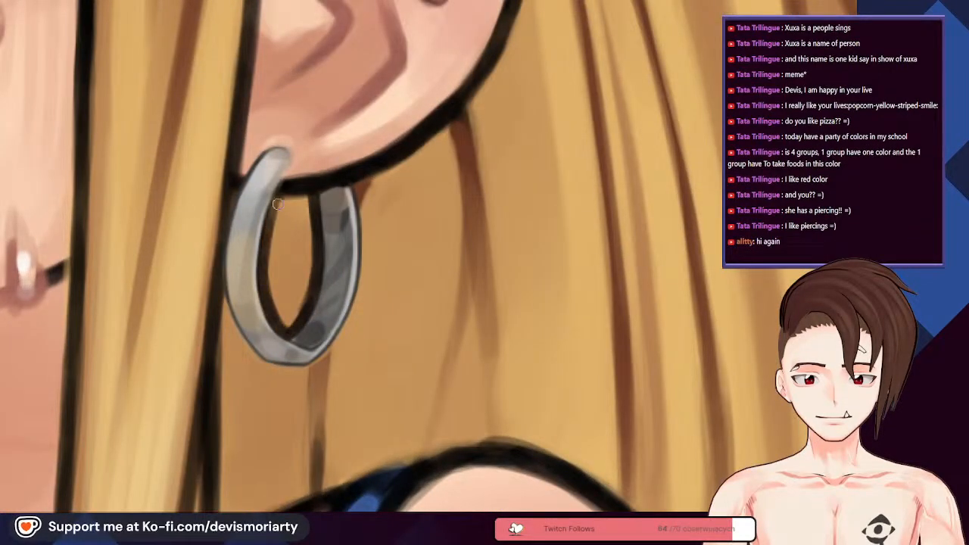
drag(271, 272, 266, 292)
scroll(288, 234, down, 5)
scroll(312, 212, up, 5)
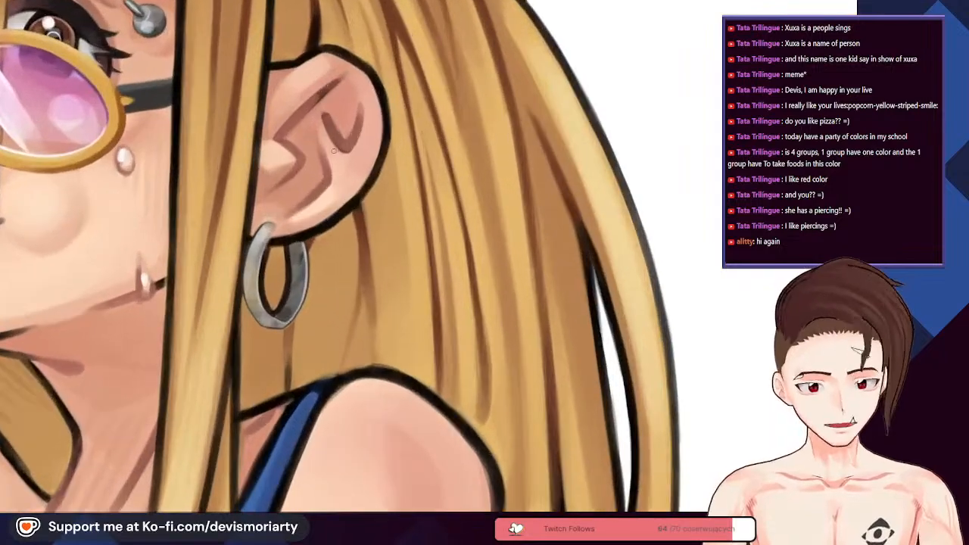
Step: Thin the dark outline inside the hoop with long curved strokes that follow its shape
scroll(305, 269, up, 1)
drag(296, 237, 308, 337)
drag(308, 268, 290, 402)
drag(308, 347, 291, 425)
mouse_move(297, 382)
mouse_down()
mouse_move(255, 446)
mouse_move(269, 435)
mouse_up()
Step: Examine the outlined hoop together with the face and hair from further away and from close up
scroll(280, 408, down, 5)
scroll(241, 250, down, 4)
scroll(240, 252, up, 5)
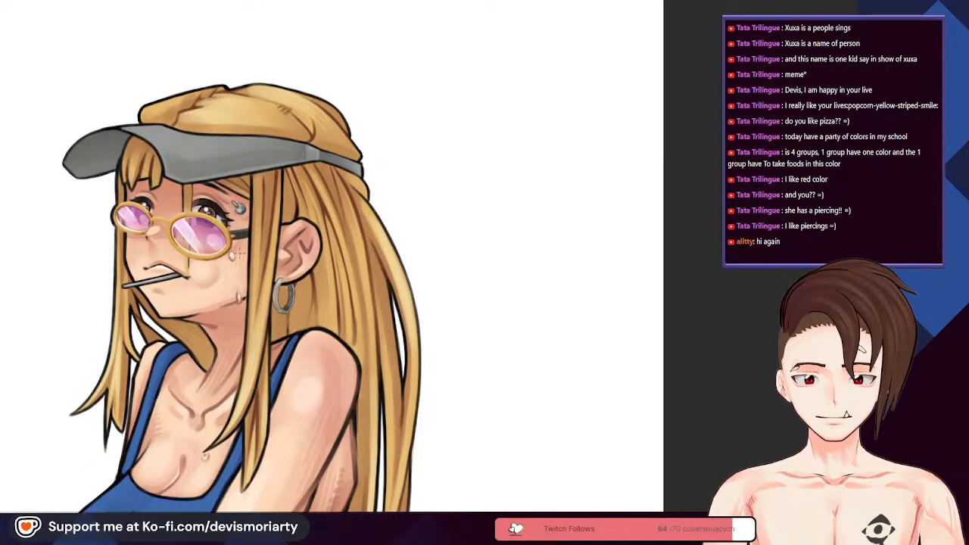
scroll(238, 251, up, 2)
scroll(240, 253, down, 3)
scroll(101, 41, up, 1)
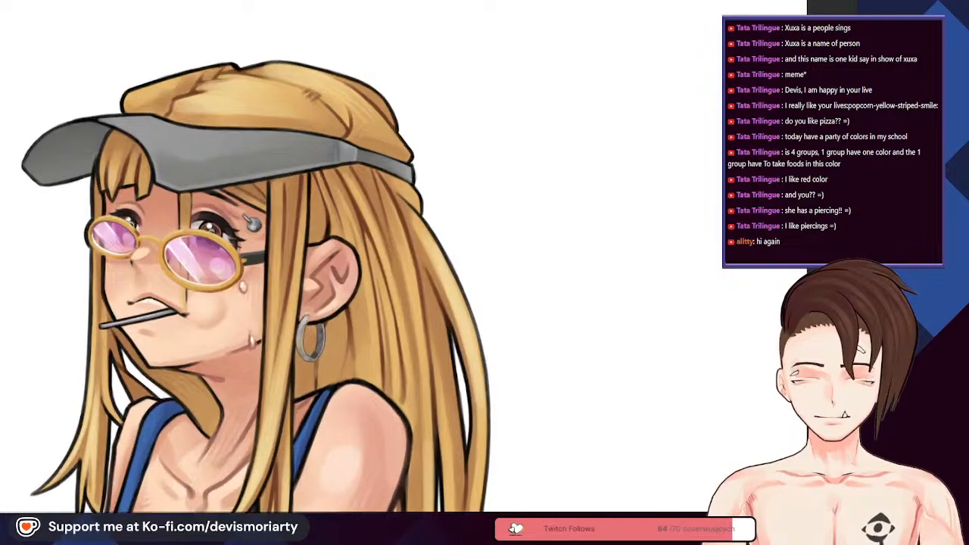
scroll(437, 344, up, 2)
scroll(295, 333, up, 5)
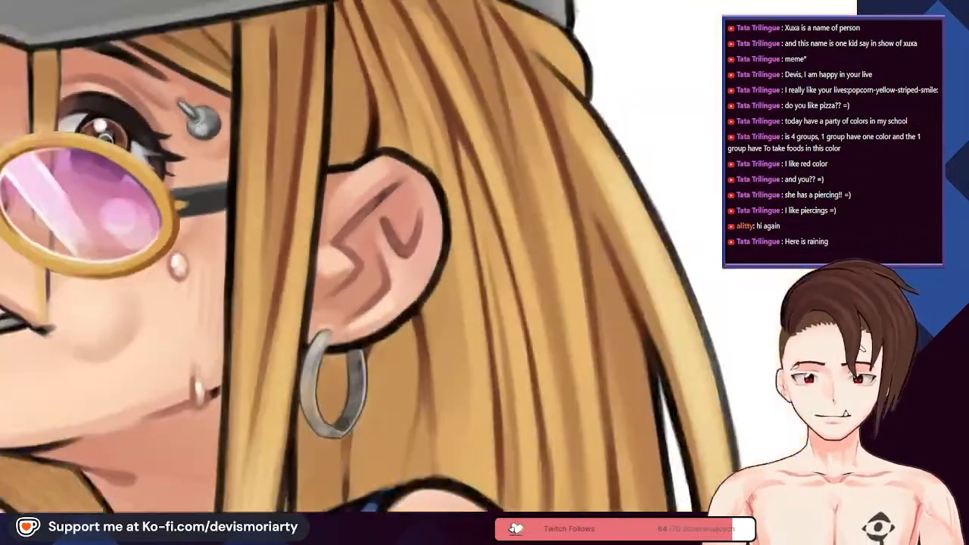
Step: Paint a light grey highlight on the hoop's tip where it enters the earlobe
scroll(229, 200, up, 3)
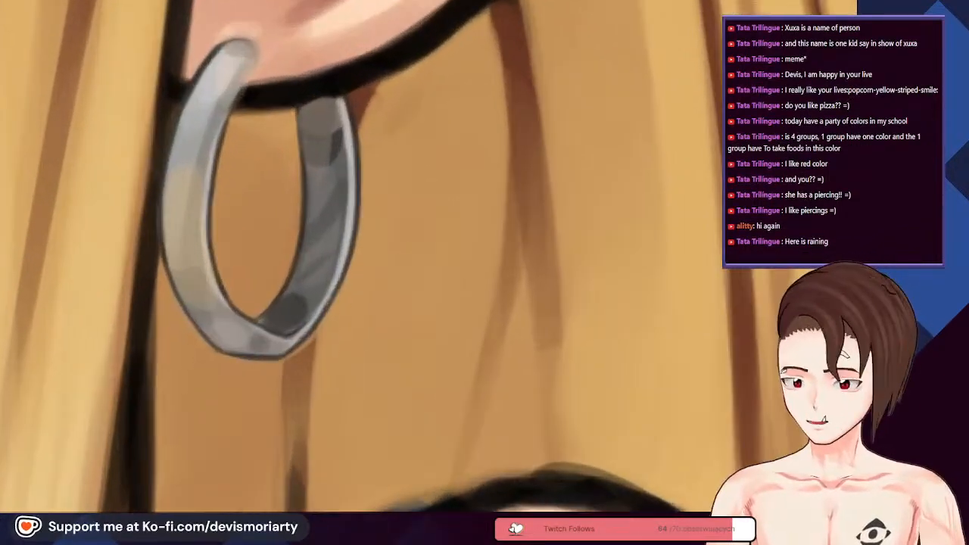
scroll(274, 232, up, 1)
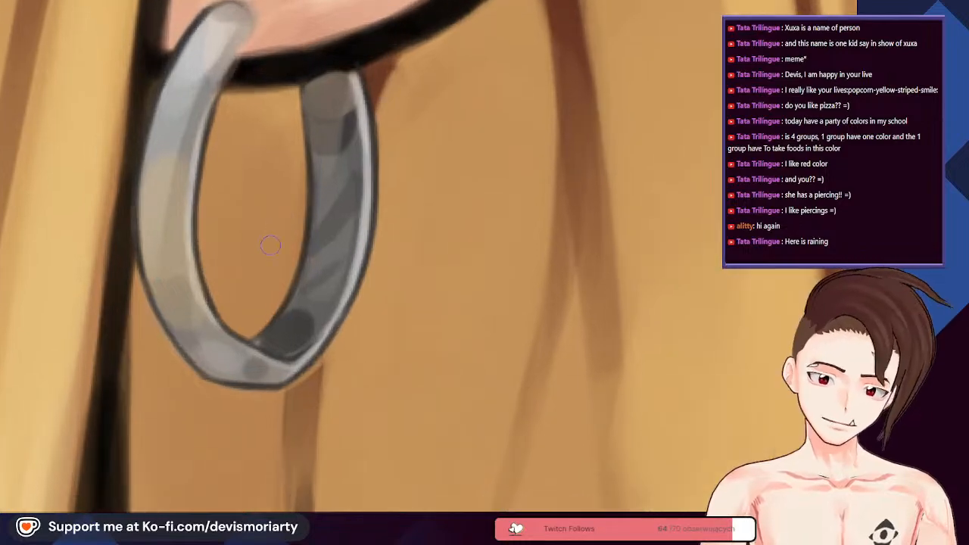
scroll(210, 108, up, 2)
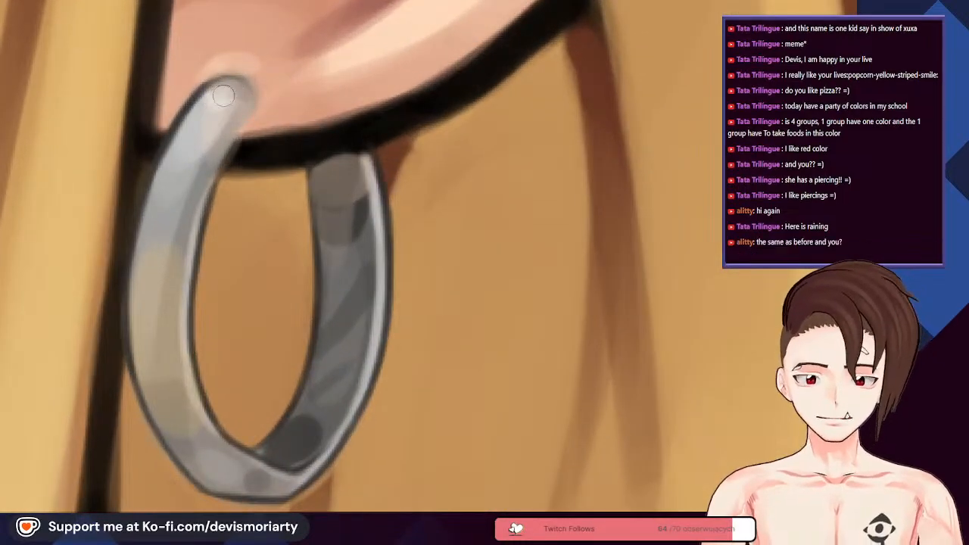
scroll(196, 174, down, 2)
scroll(180, 228, up, 2)
scroll(196, 212, down, 3)
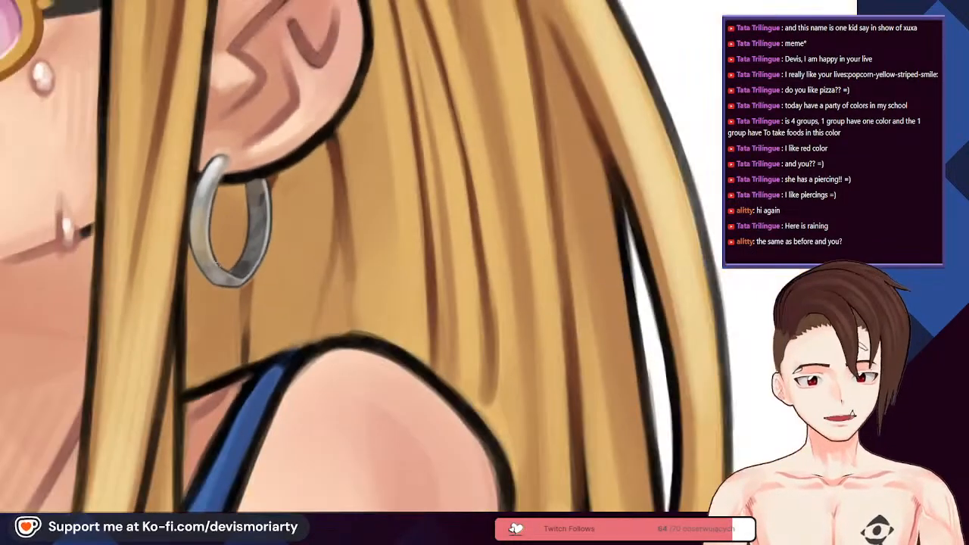
scroll(198, 312, up, 1)
scroll(209, 318, down, 2)
scroll(237, 318, up, 3)
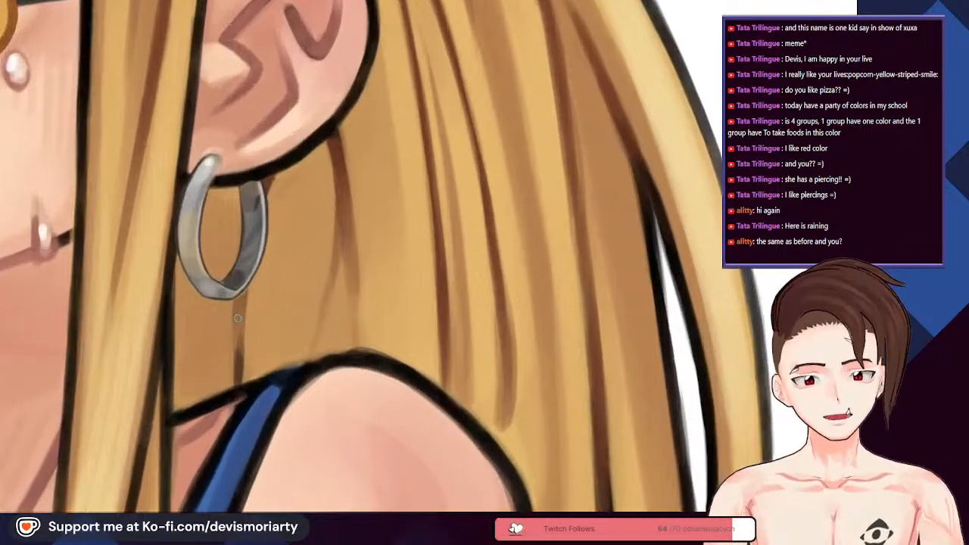
scroll(195, 140, up, 1)
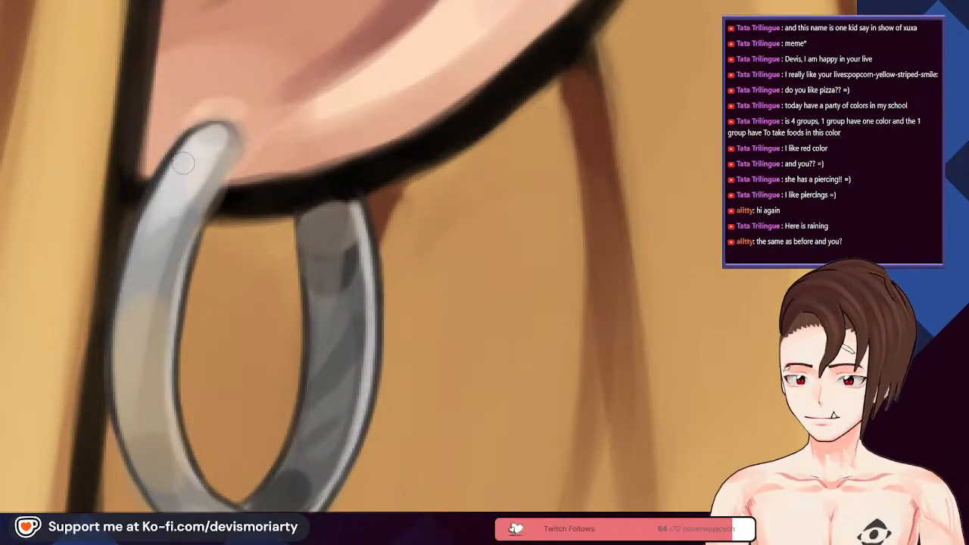
Step: Brighten the upper front half of the hoop and blend its blue-grey and beige patches with light grey
scroll(178, 208, down, 4)
scroll(197, 227, up, 2)
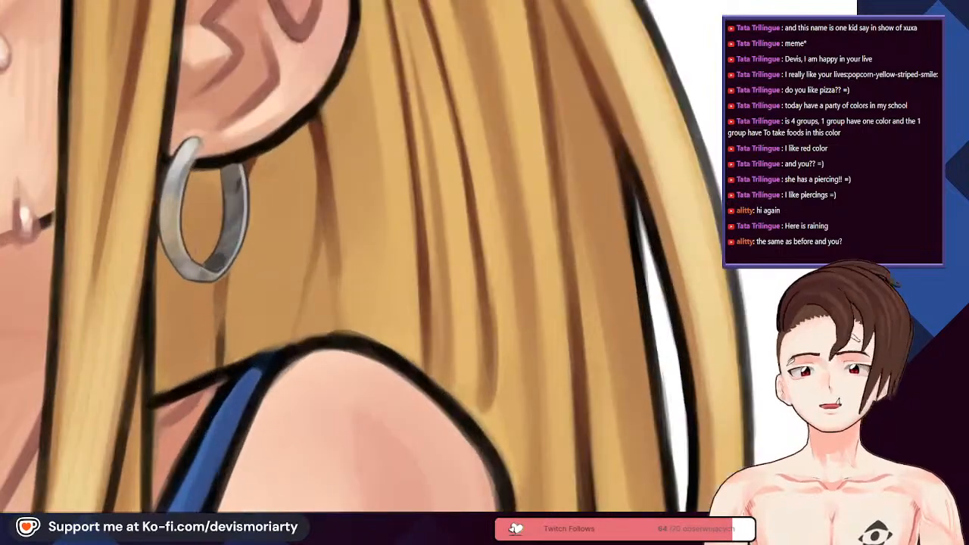
scroll(182, 239, up, 2)
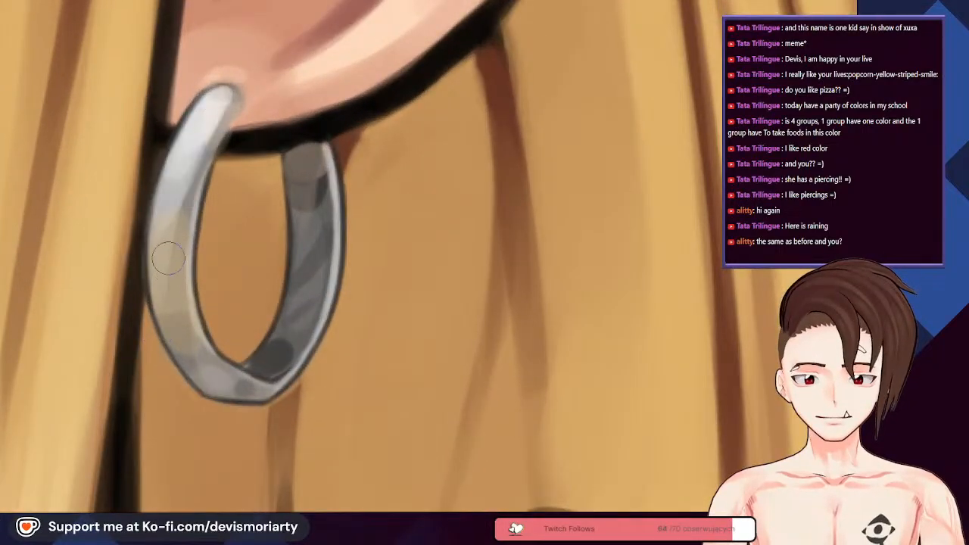
scroll(193, 139, down, 3)
scroll(227, 288, up, 2)
scroll(227, 318, down, 2)
scroll(197, 424, up, 1)
scroll(197, 437, up, 3)
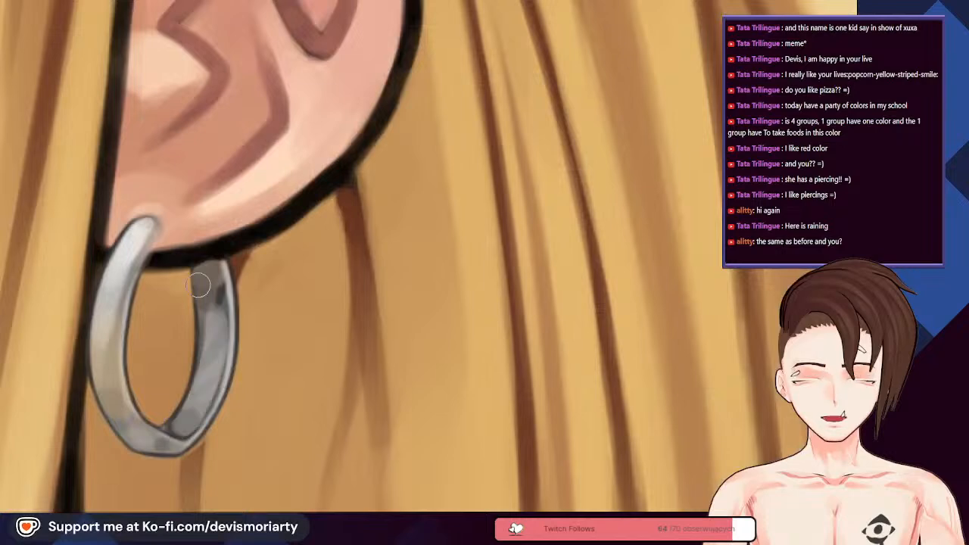
Step: Soften the dark shading at the lower end of the hoop's back half with mid grey
scroll(206, 363, down, 1)
scroll(217, 350, up, 2)
scroll(216, 350, down, 2)
scroll(153, 399, up, 2)
scroll(154, 400, up, 1)
scroll(182, 375, down, 2)
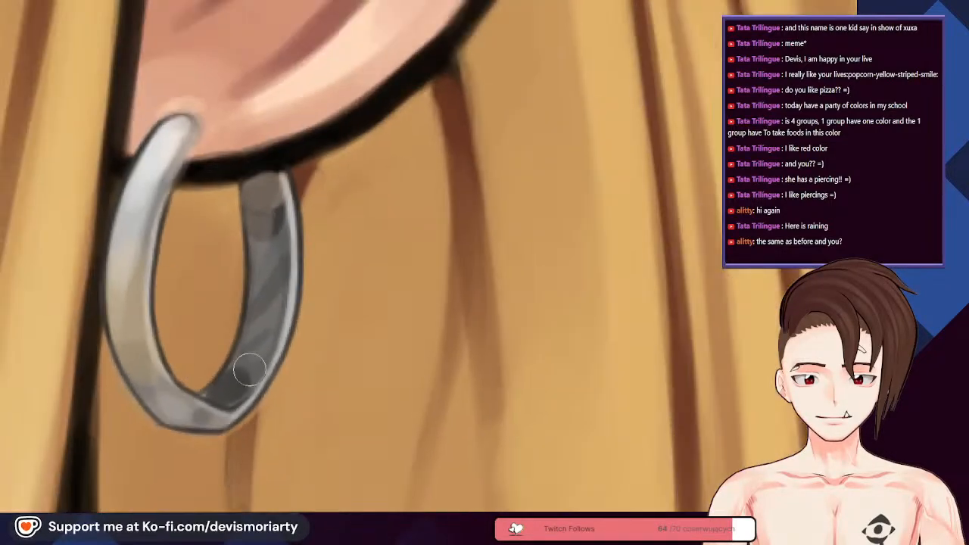
scroll(268, 269, up, 1)
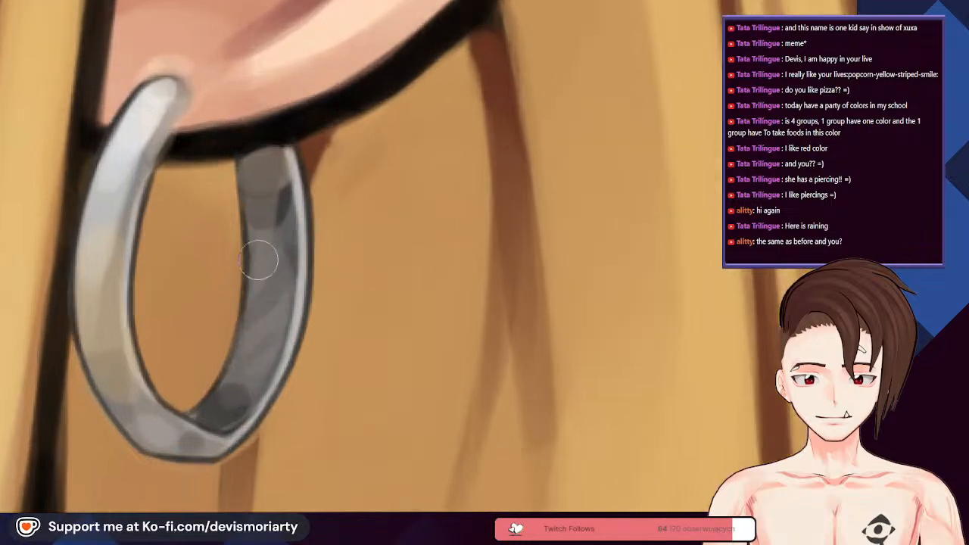
Step: Sample the dark outline tone and shade the inner side of the hoop's tip darker grey with a smaller brush
scroll(274, 252, down, 6)
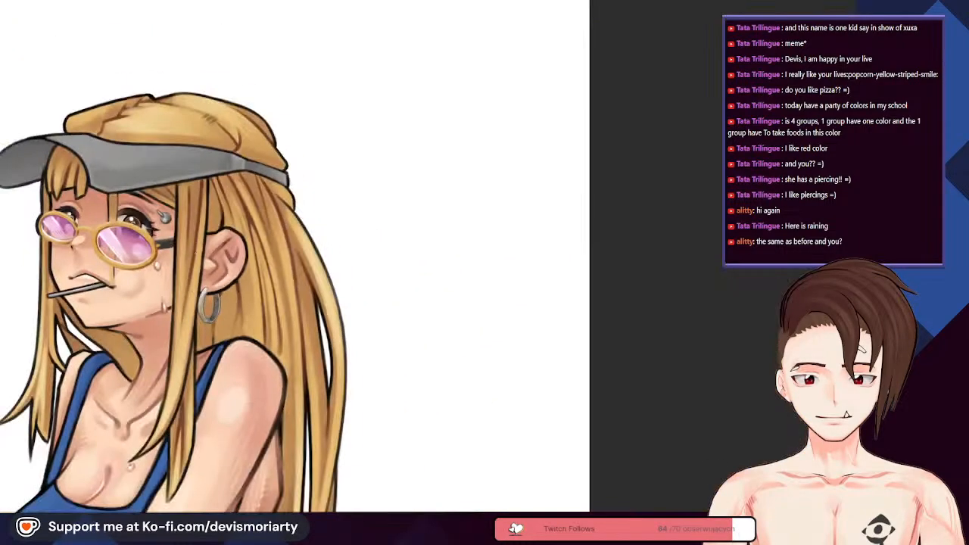
scroll(122, 280, down, 5)
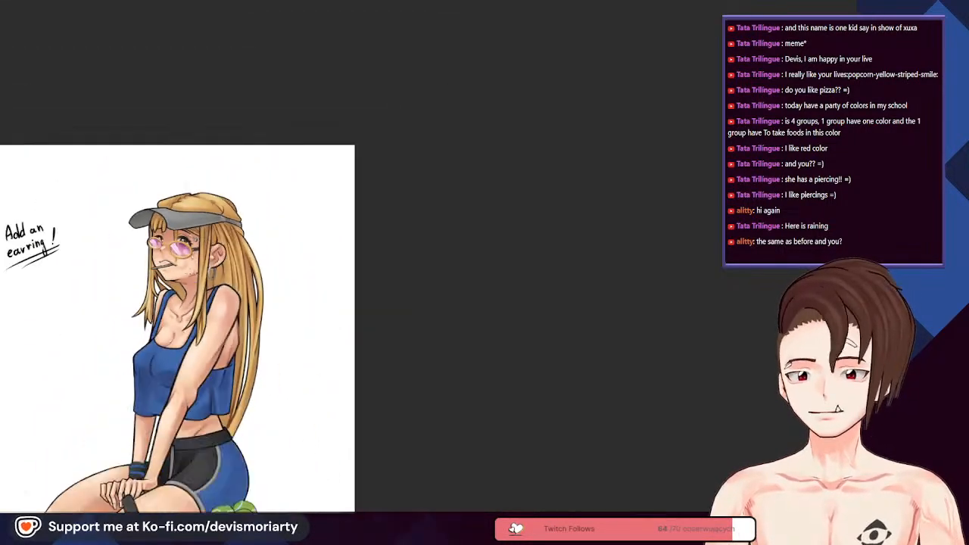
scroll(122, 280, up, 1)
scroll(219, 324, up, 10)
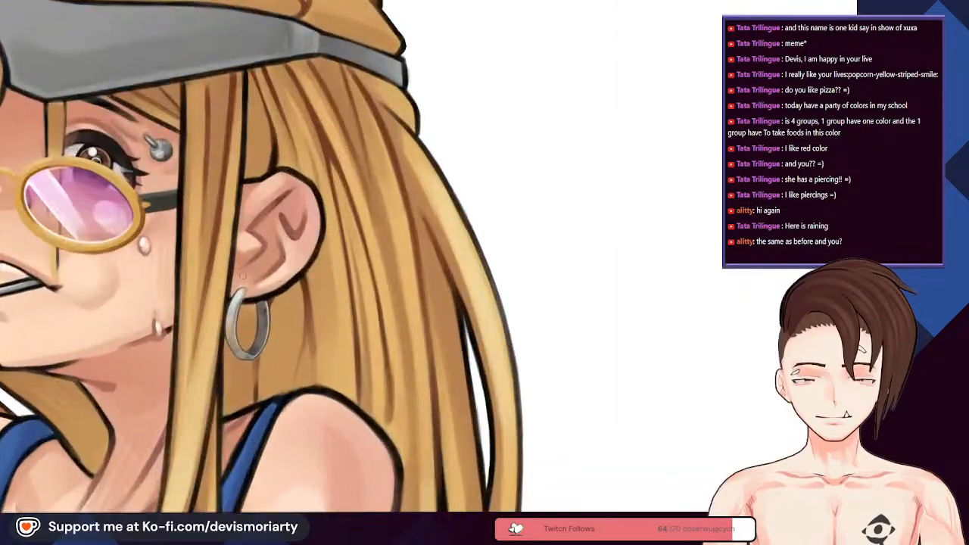
scroll(193, 347, up, 4)
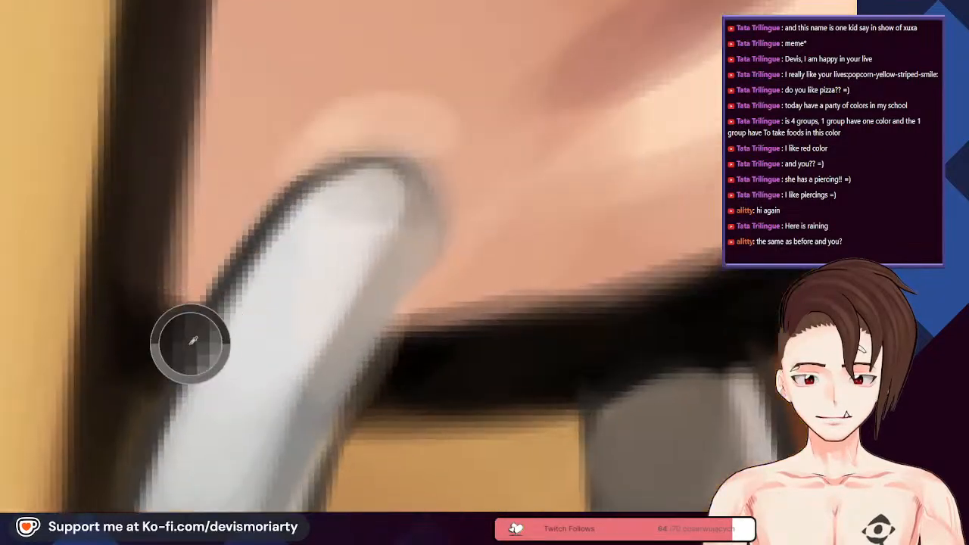
scroll(228, 292, down, 1)
drag(290, 285, 321, 229)
scroll(250, 227, down, 3)
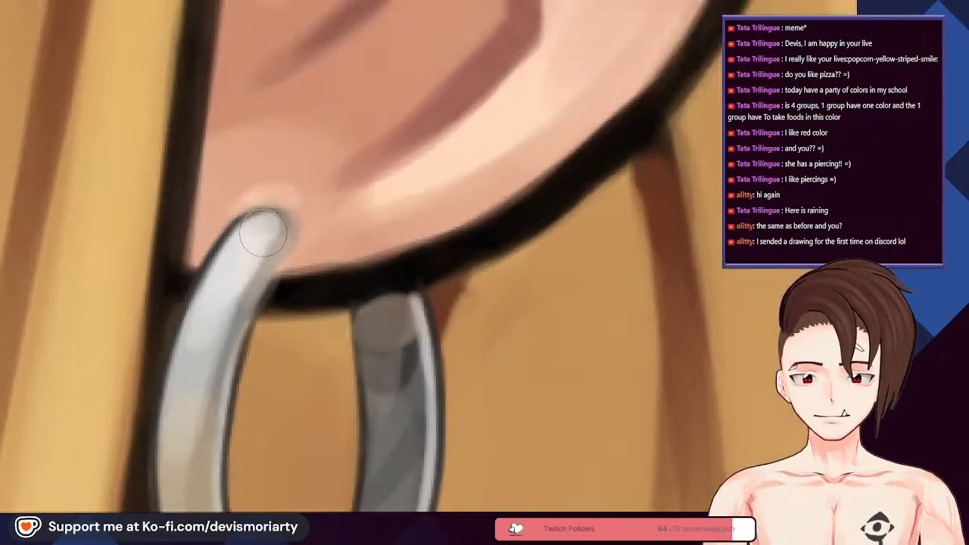
scroll(263, 227, up, 2)
key(bracketleft)
scroll(283, 243, down, 2)
scroll(299, 260, down, 3)
scroll(280, 227, up, 4)
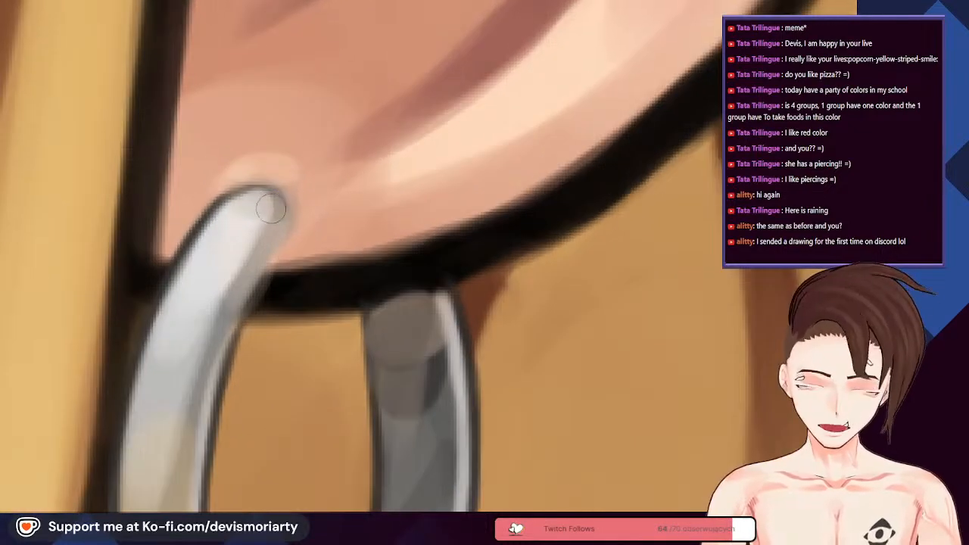
drag(271, 208, 260, 275)
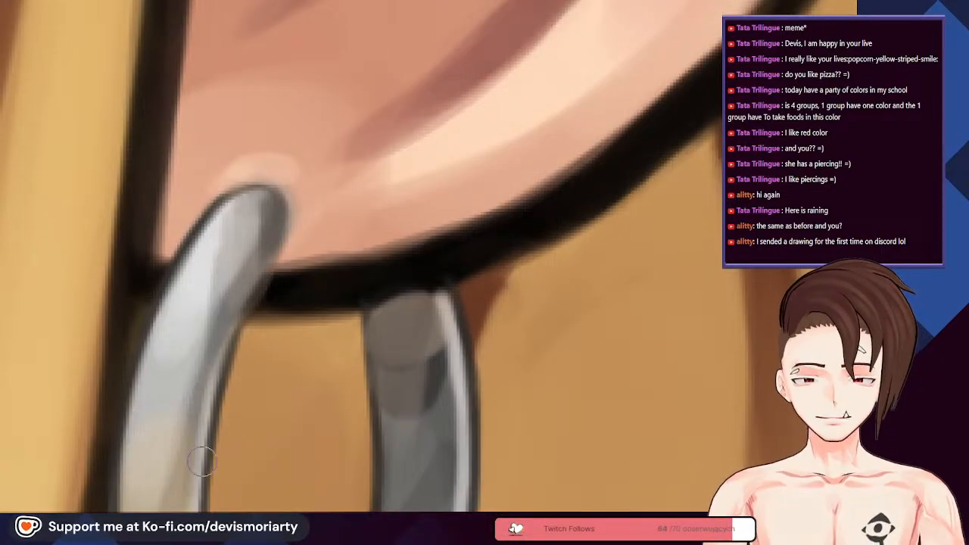
Step: Paint a thin light-grey rim highlight along the inner edge of the hoop's front half
scroll(255, 240, down, 3)
scroll(242, 424, up, 3)
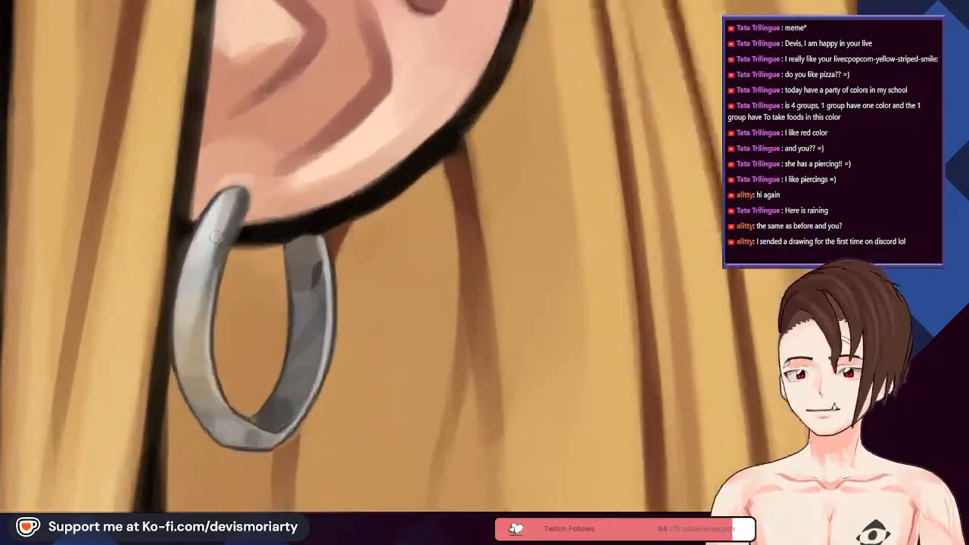
scroll(236, 463, down, 4)
scroll(231, 332, up, 5)
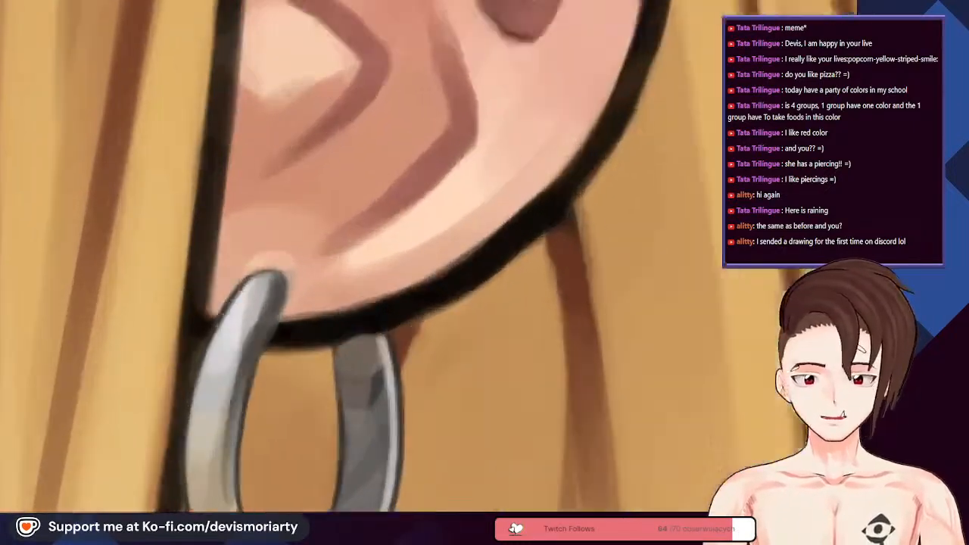
scroll(231, 332, down, 3)
scroll(233, 409, up, 3)
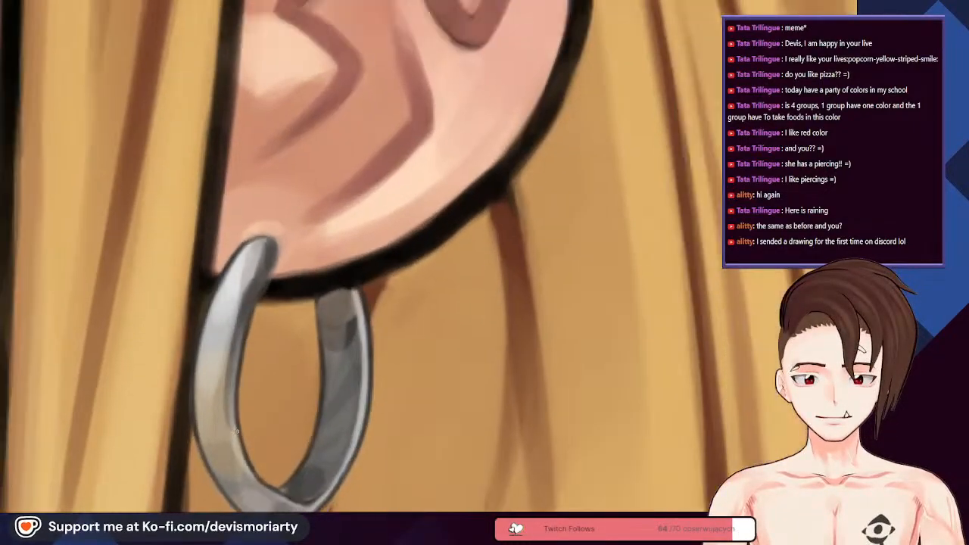
scroll(319, 488, up, 2)
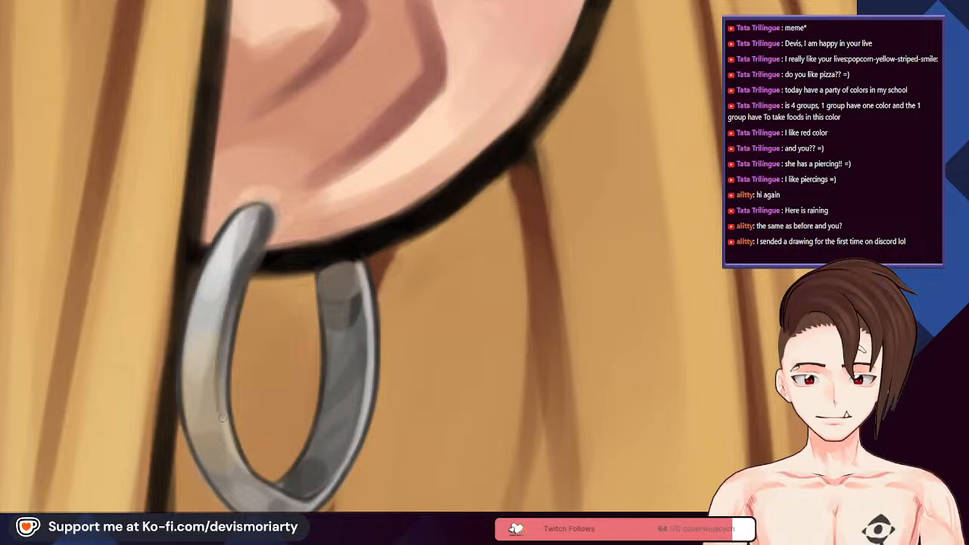
scroll(223, 423, up, 1)
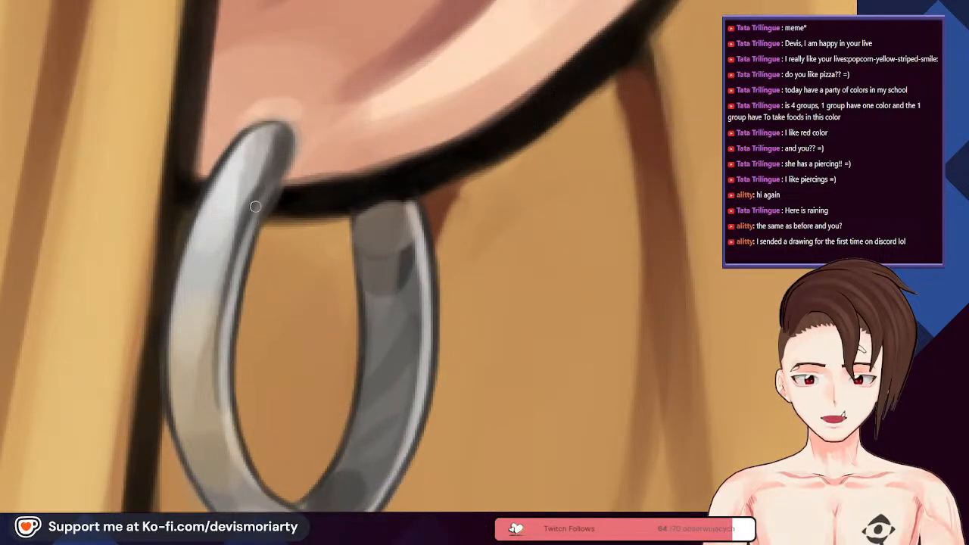
Step: Extend the light rim highlight across the hoop's bottom corner and brighten it along the back half's outer edge
scroll(291, 144, down, 4)
scroll(275, 193, up, 2)
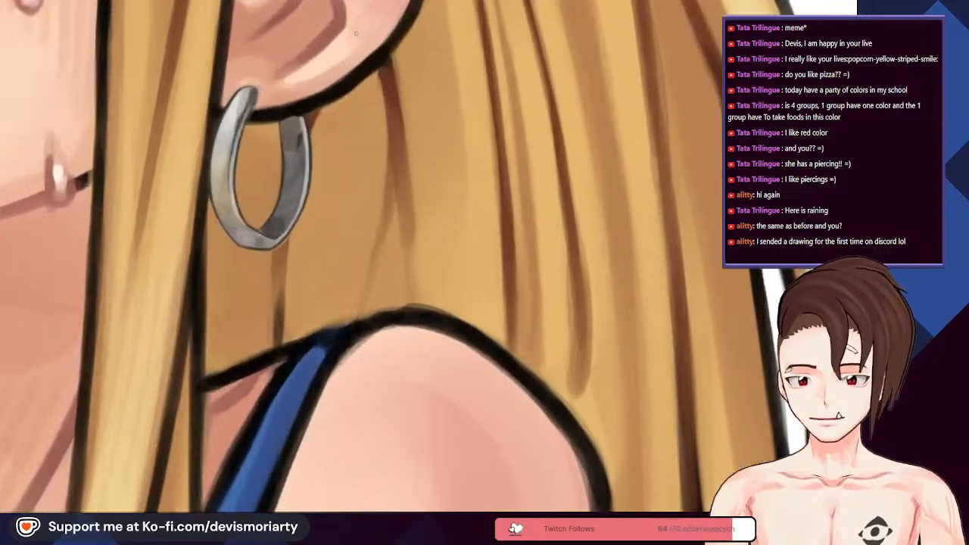
scroll(275, 193, up, 2)
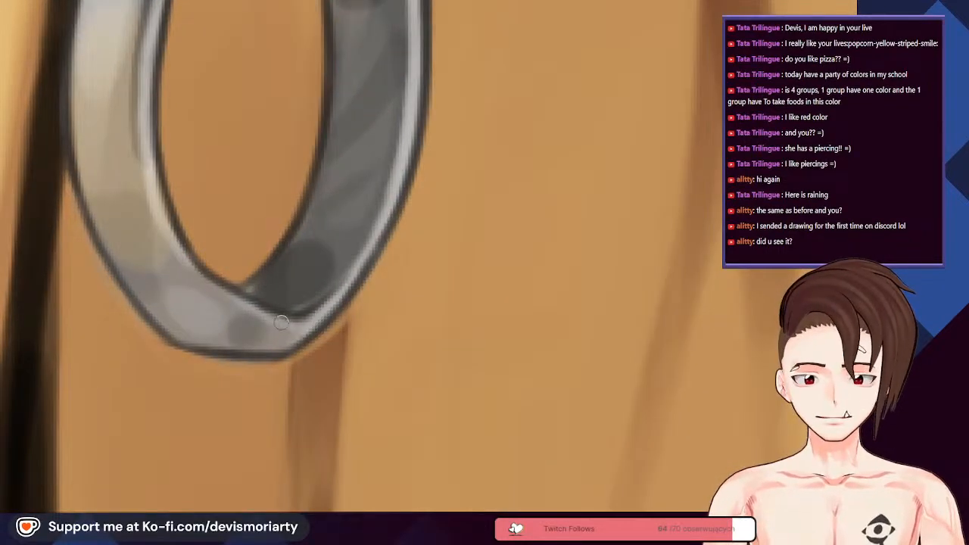
scroll(261, 313, down, 1)
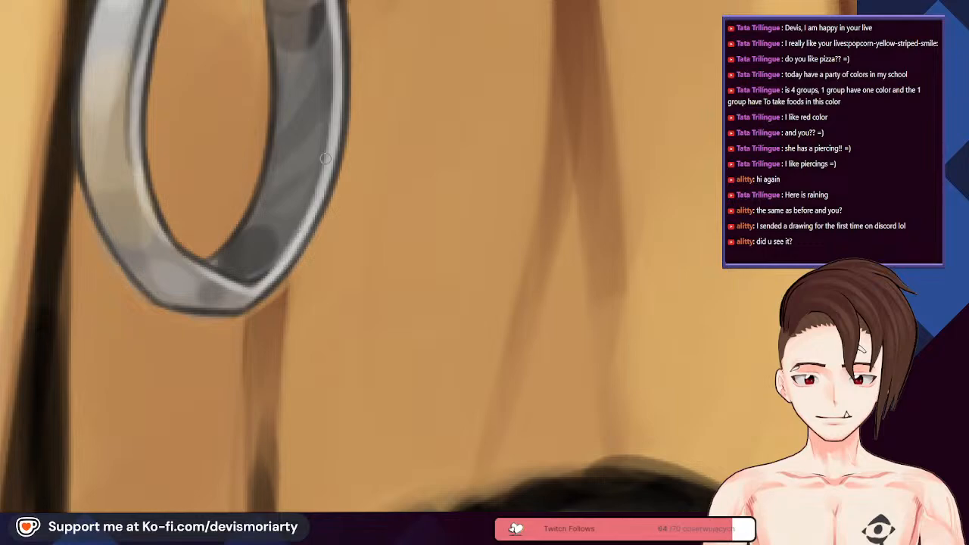
scroll(334, 144, down, 3)
scroll(249, 332, up, 3)
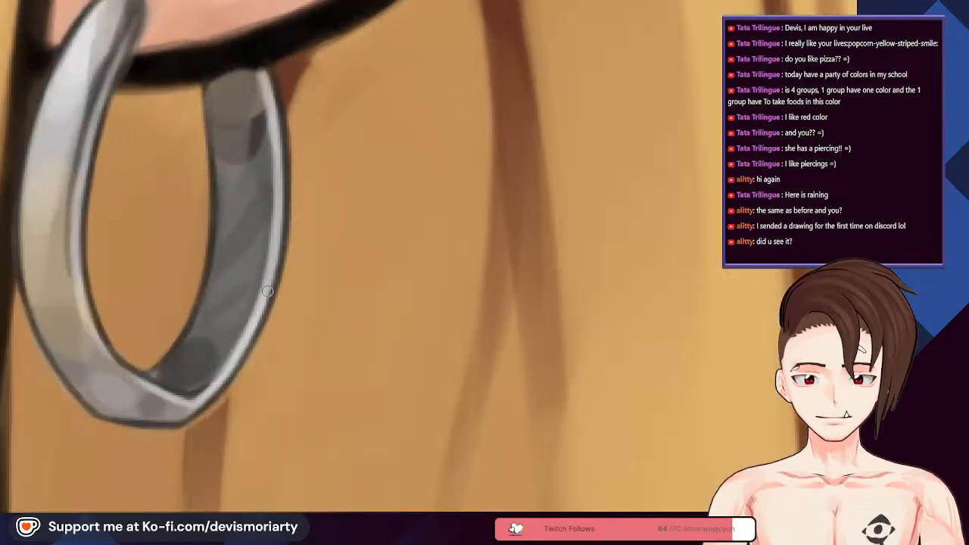
scroll(281, 191, down, 3)
scroll(258, 272, up, 3)
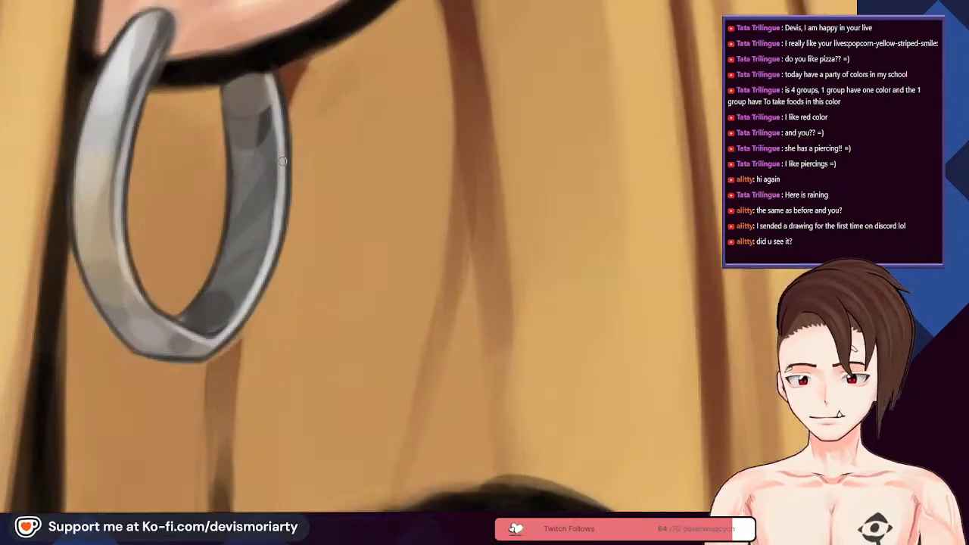
scroll(259, 272, down, 4)
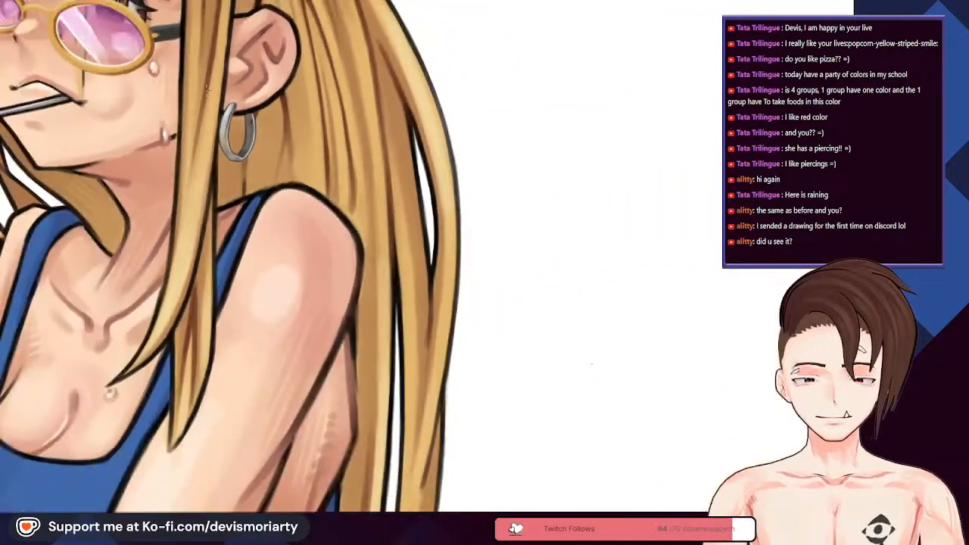
Step: Paint a thin grey reflection along the inner edge of the hoop's back half
scroll(262, 115, up, 3)
scroll(262, 115, up, 3)
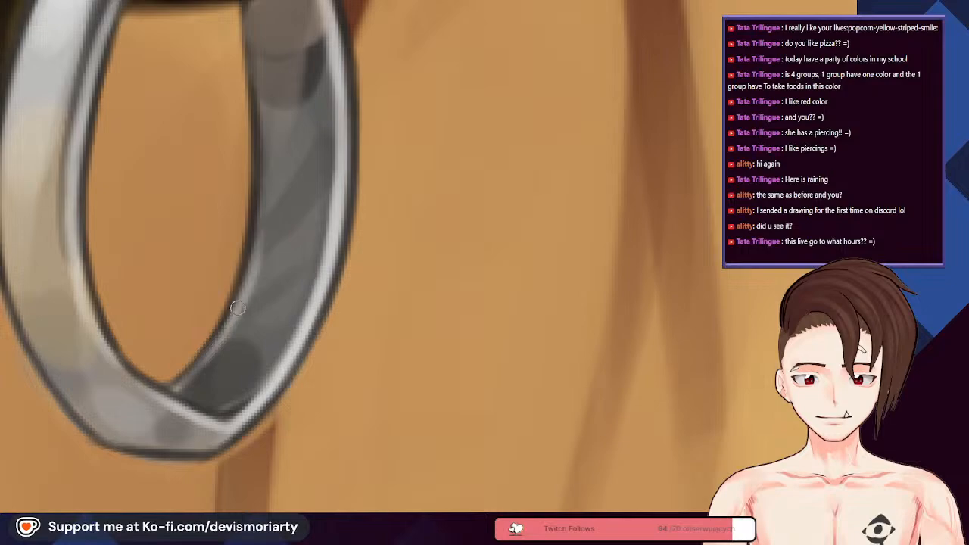
scroll(267, 131, down, 4)
scroll(268, 131, up, 3)
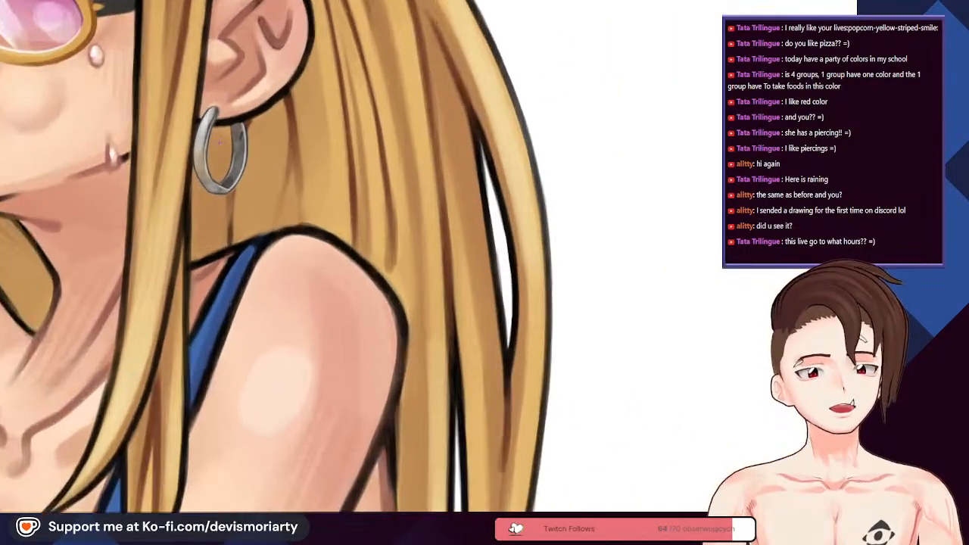
scroll(212, 125, up, 4)
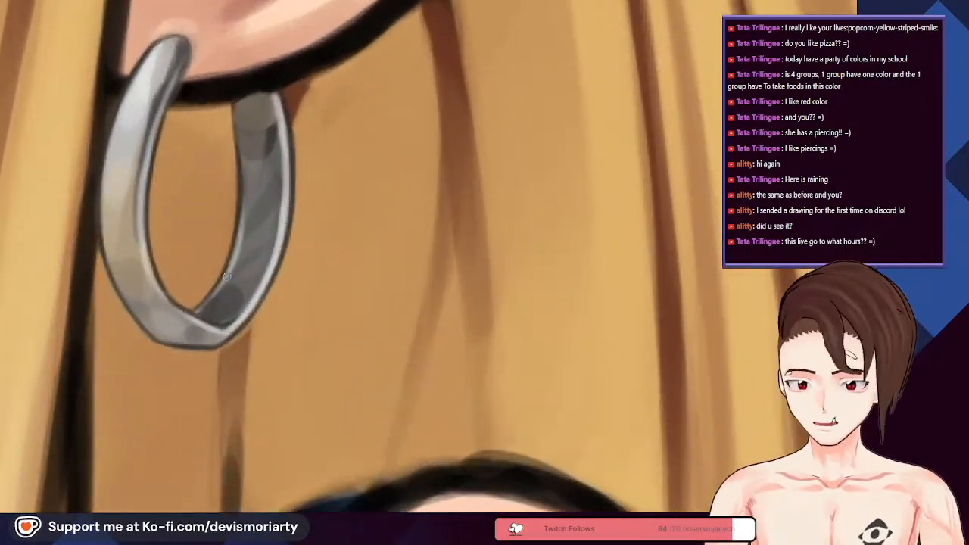
scroll(249, 179, down, 5)
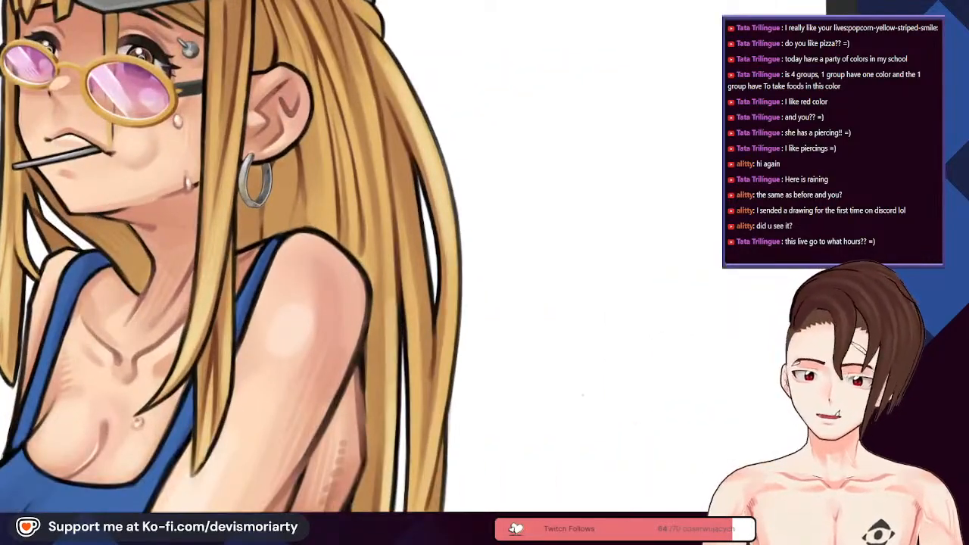
Step: Paint light-grey diagonal reflection bands across the hoop's back half with a larger brush
scroll(262, 181, up, 5)
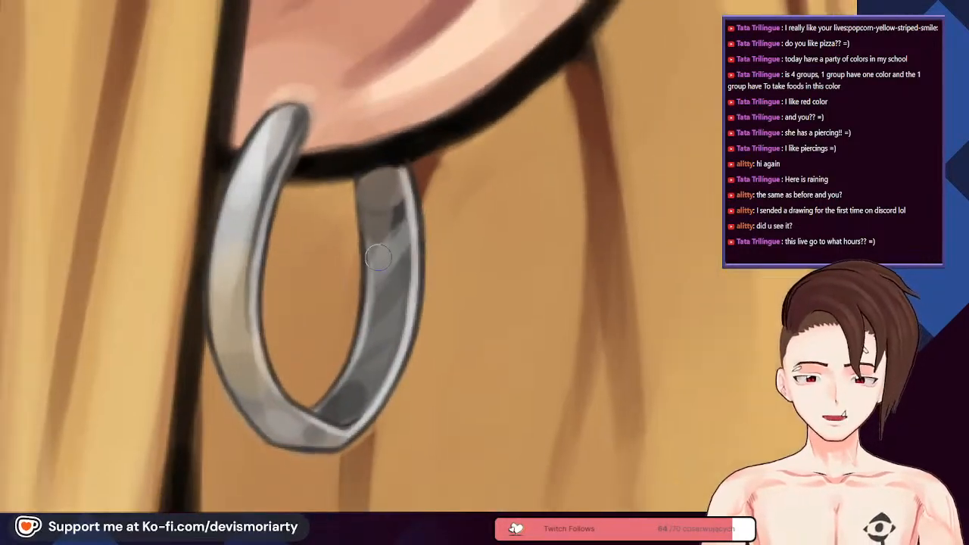
scroll(379, 258, down, 5)
scroll(356, 227, up, 5)
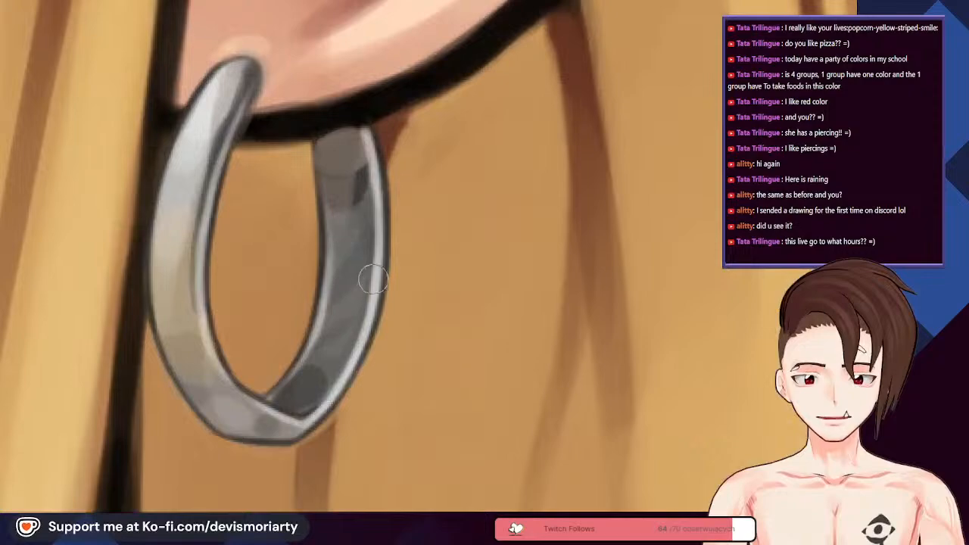
drag(371, 279, 331, 305)
scroll(325, 250, down, 5)
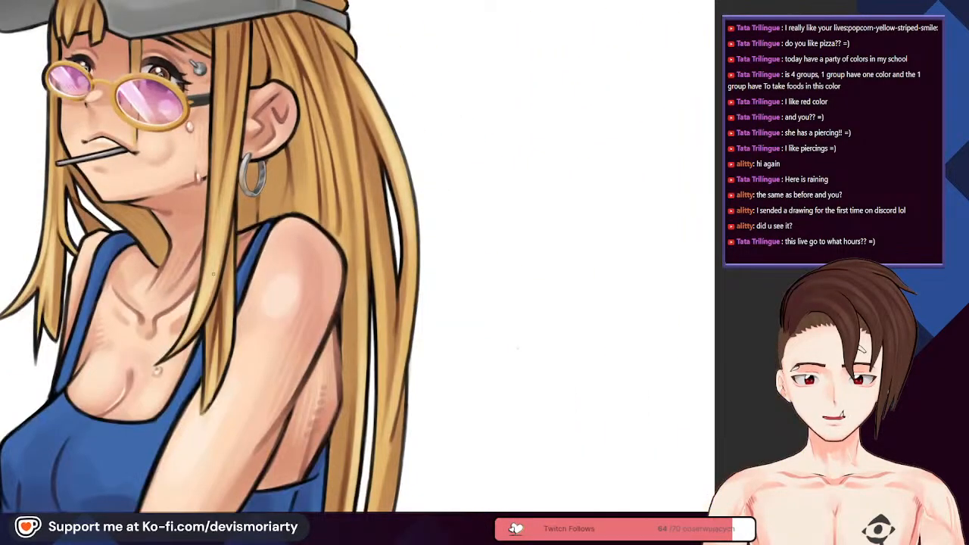
Step: Sample the dark outline colour and refine the outline around the lower part of the hoop's opening
scroll(212, 274, down, 4)
scroll(208, 257, up, 5)
scroll(279, 195, up, 8)
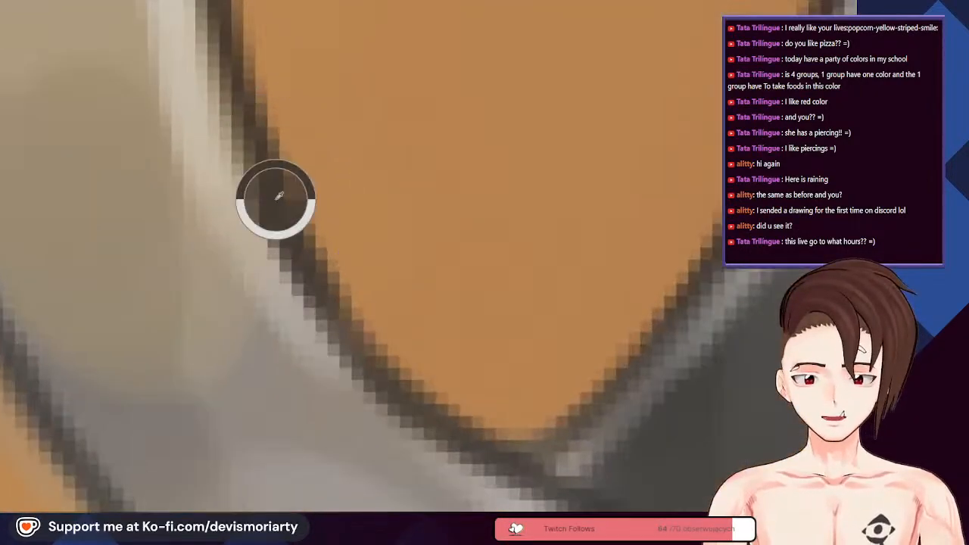
scroll(273, 190, down, 4)
scroll(310, 268, up, 2)
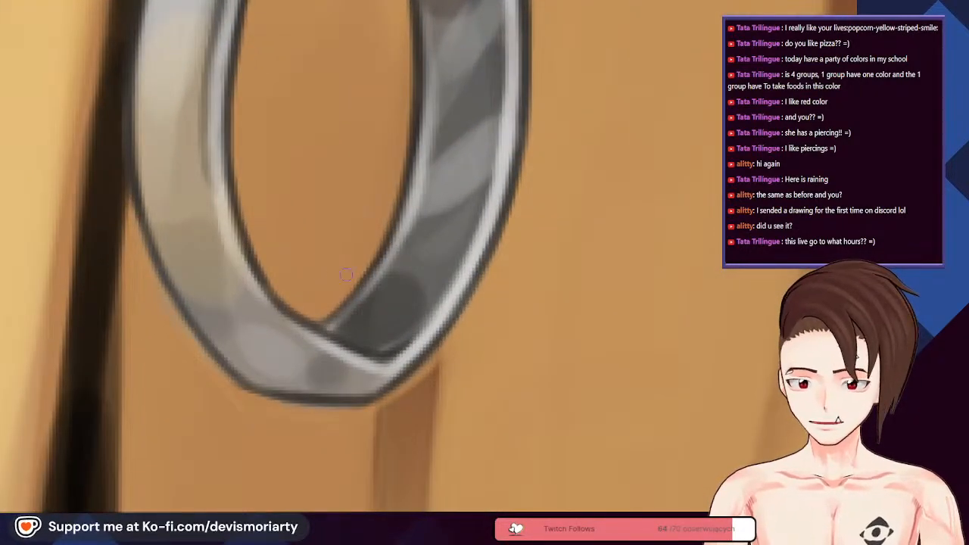
scroll(367, 329, down, 1)
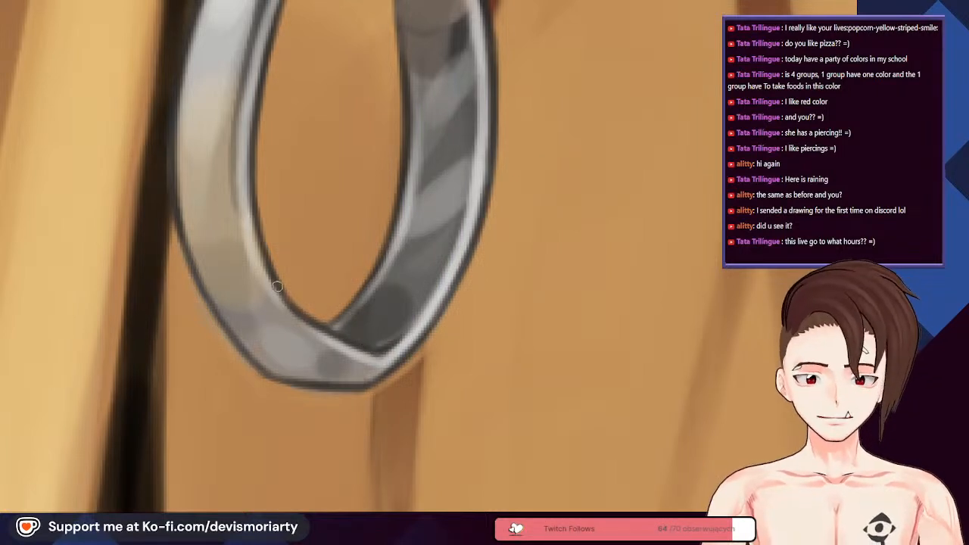
scroll(284, 286, down, 1)
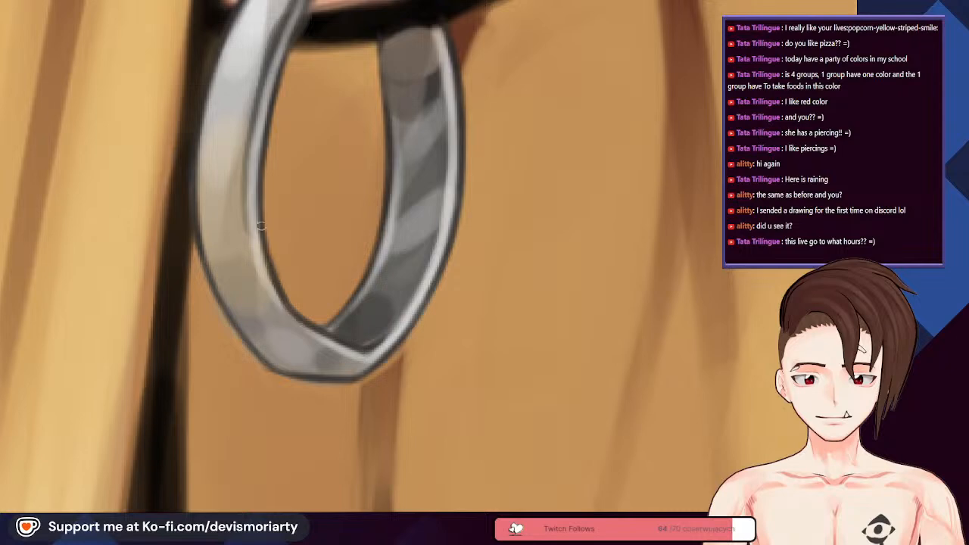
Step: Refine the dark outline and shading along the inner side of the hoop's upper front half and tip
scroll(258, 210, down, 4)
scroll(238, 274, up, 5)
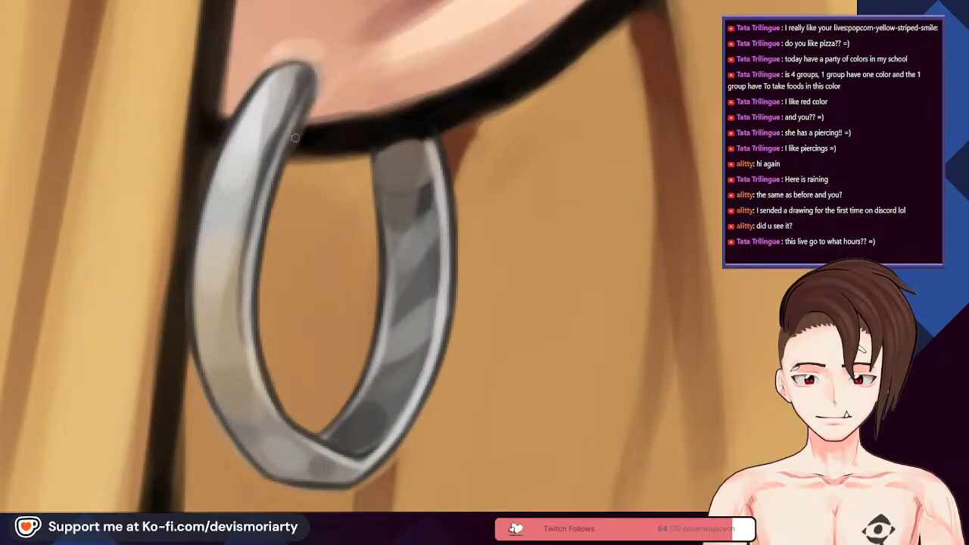
scroll(310, 111, down, 5)
scroll(298, 178, up, 5)
scroll(274, 182, down, 8)
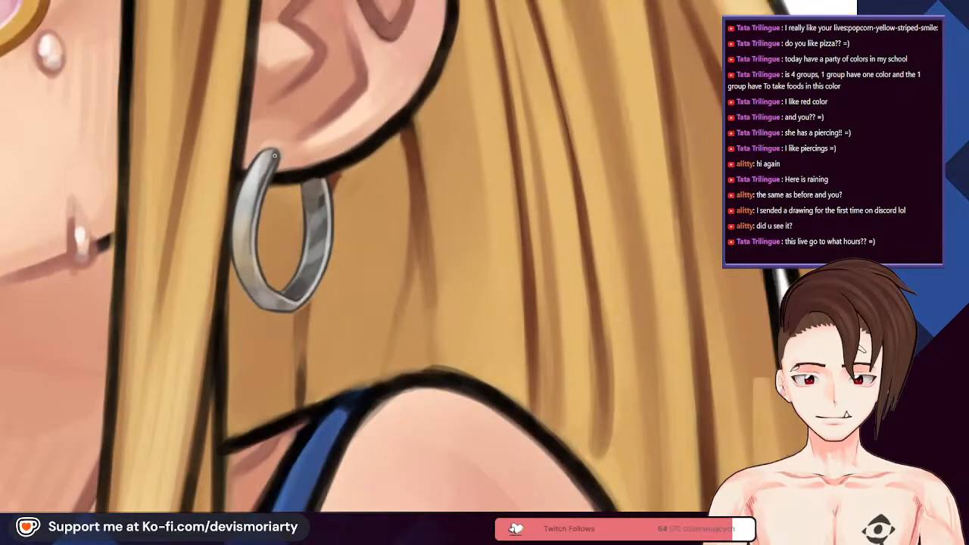
Step: Examine how the finished hoop earring reads in the whole illustration at different distances
scroll(274, 182, down, 3)
scroll(274, 182, up, 4)
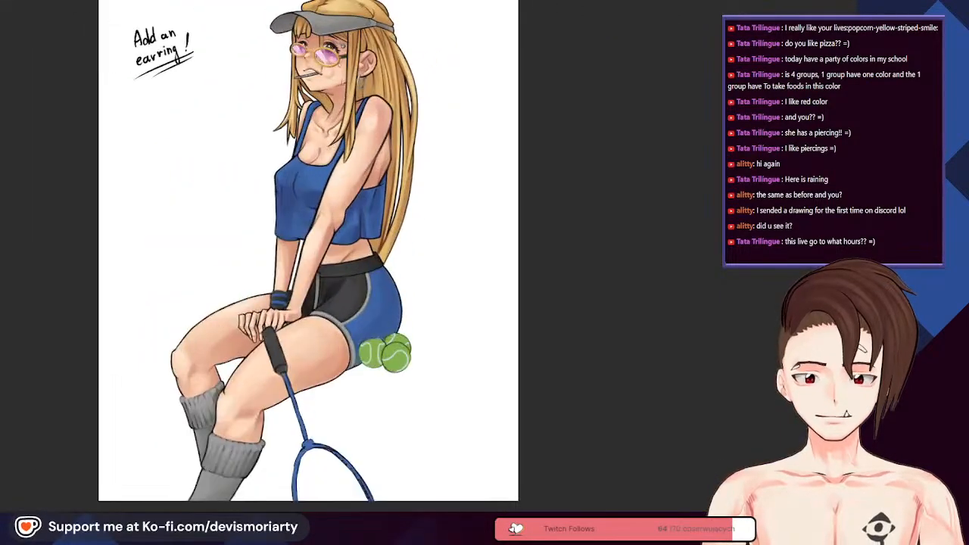
scroll(290, 191, down, 4)
scroll(294, 193, up, 3)
scroll(294, 227, up, 3)
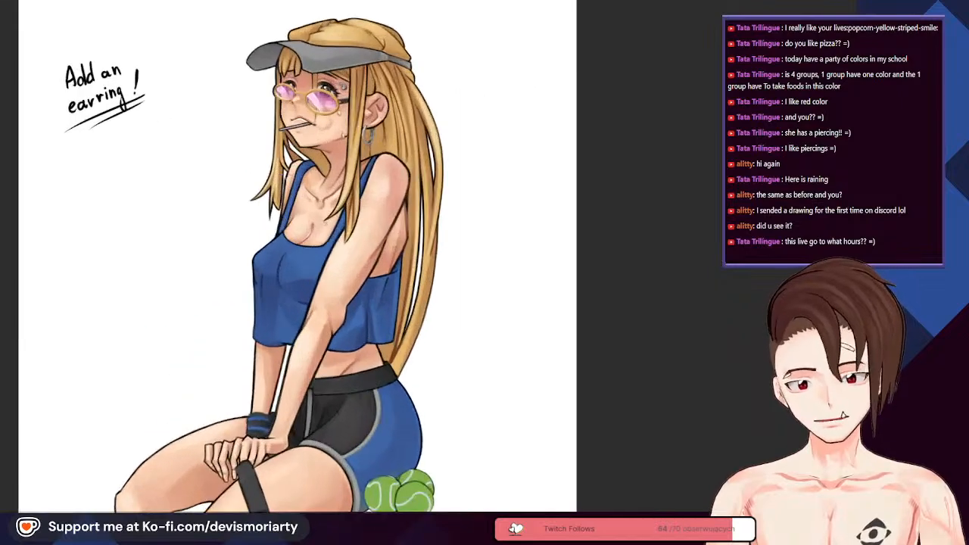
scroll(294, 227, down, 3)
scroll(294, 252, up, 1)
scroll(294, 252, up, 3)
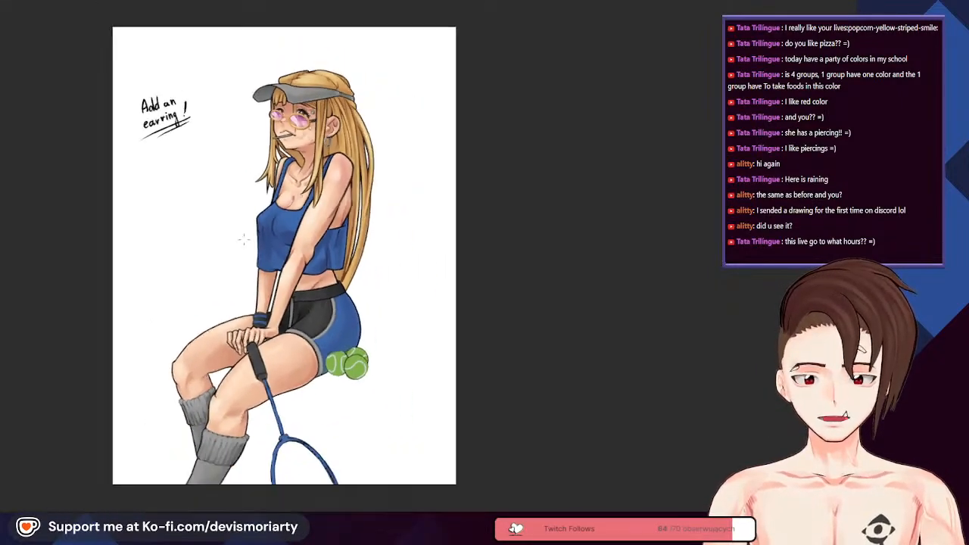
Step: Lasso the handwritten "Add an earring!" note beside the character, delete it and clear the selection
scroll(215, 104, up, 1)
click(255, 68)
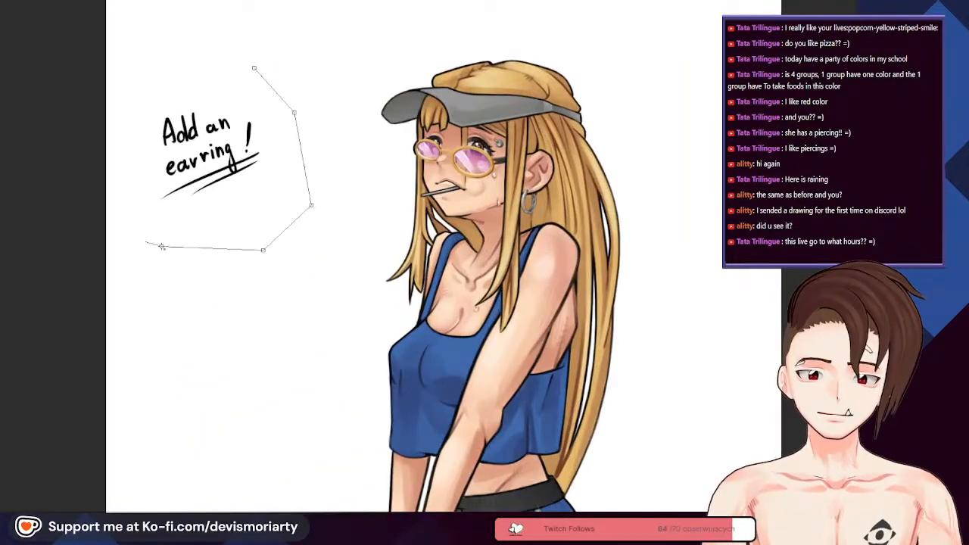
click(252, 66)
key(Delete)
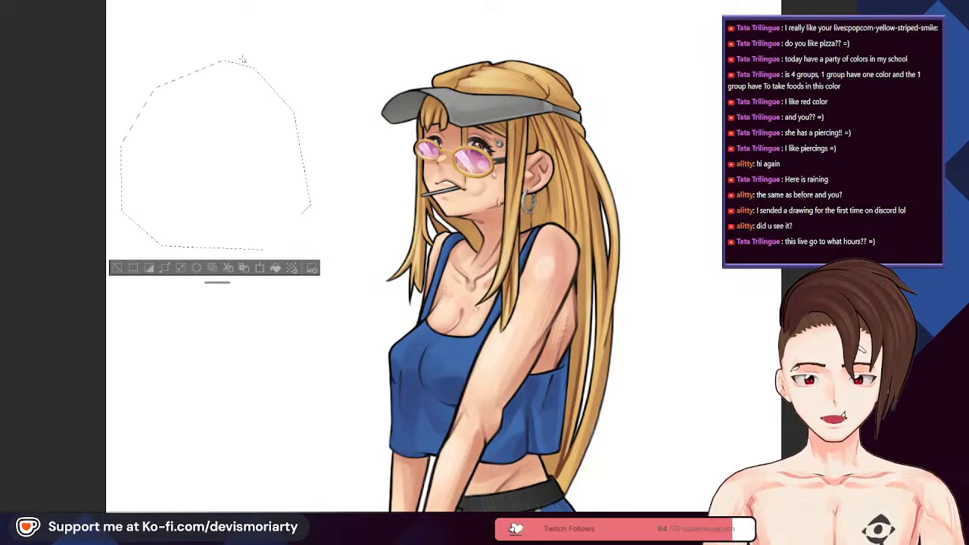
click(118, 267)
Step: Fade the lower and upper curves of the leftmost white seam on the left tennis ball with a large soft brush
scroll(173, 107, down, 5)
scroll(270, 189, up, 1)
scroll(263, 175, down, 1)
scroll(227, 114, up, 2)
scroll(210, 93, down, 1)
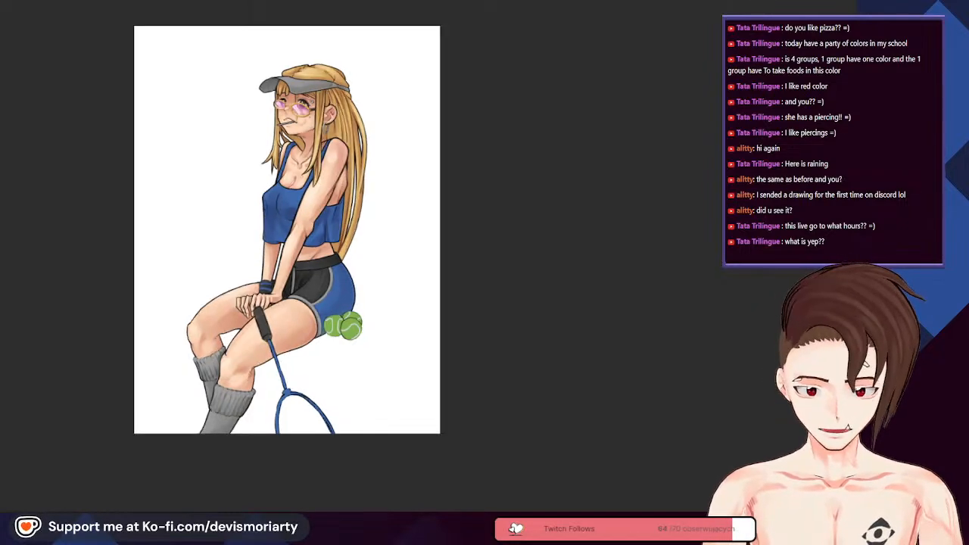
scroll(354, 350, up, 6)
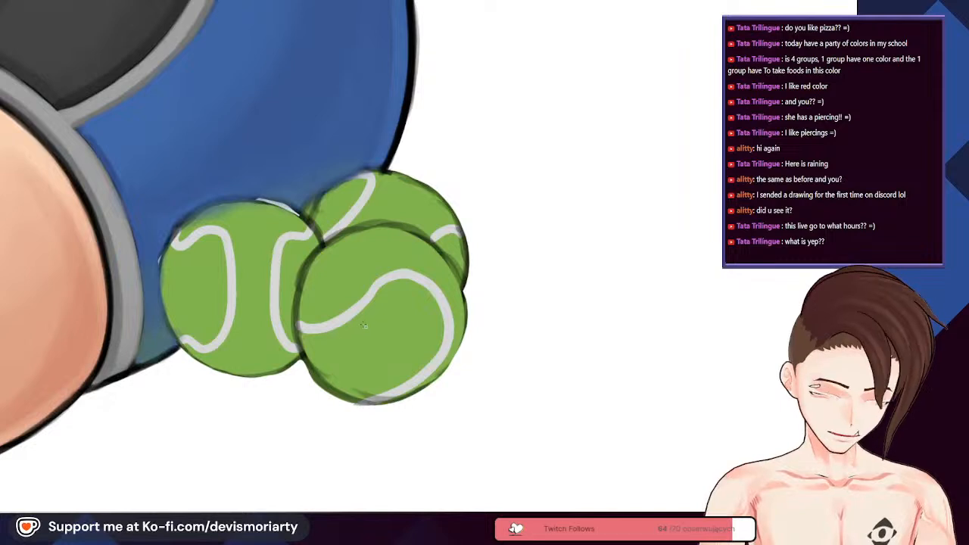
key(b)
key(b)
scroll(344, 268, down, 2)
scroll(270, 254, up, 3)
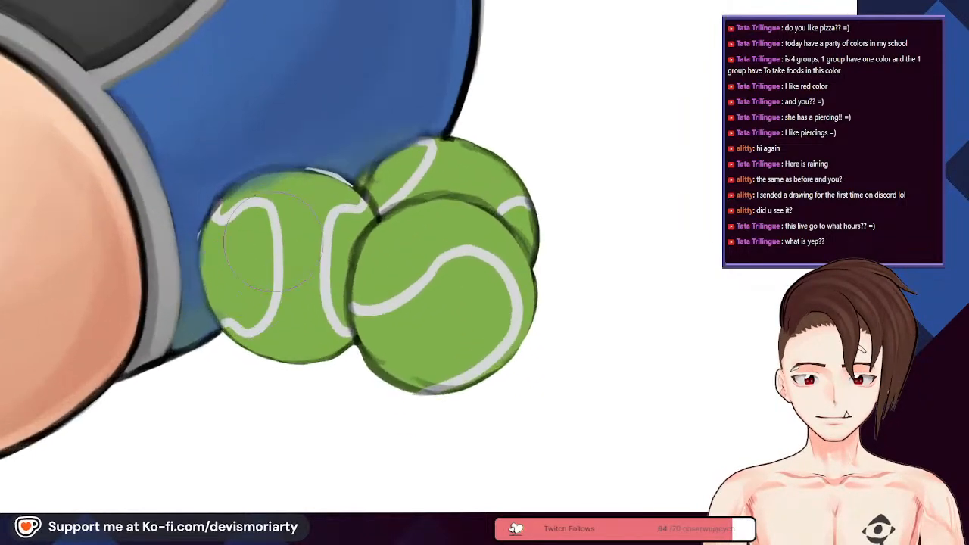
scroll(253, 239, up, 2)
mouse_move(250, 258)
mouse_down()
mouse_move(215, 255)
mouse_move(233, 303)
mouse_up()
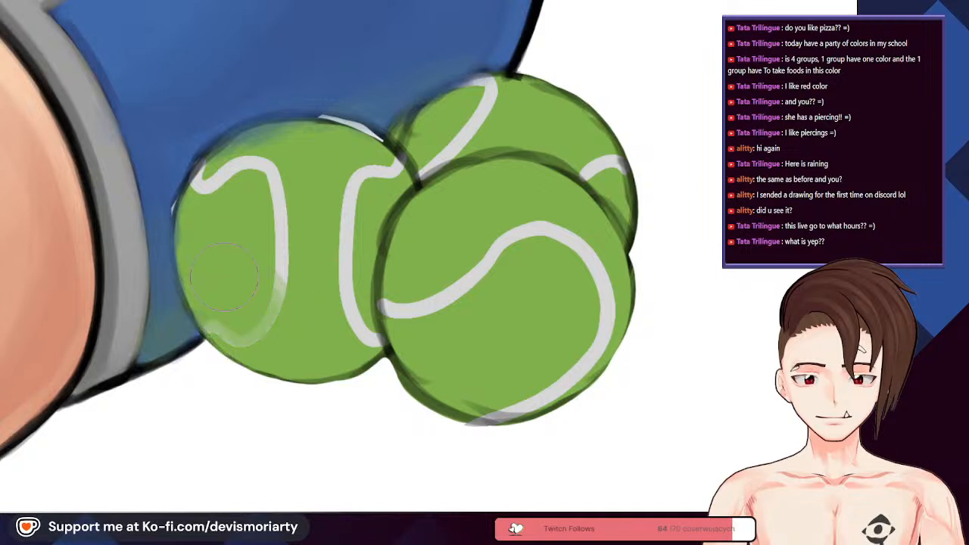
drag(207, 198, 292, 148)
mouse_move(207, 201)
mouse_down()
mouse_move(278, 170)
mouse_move(251, 175)
mouse_up()
drag(321, 168, 365, 176)
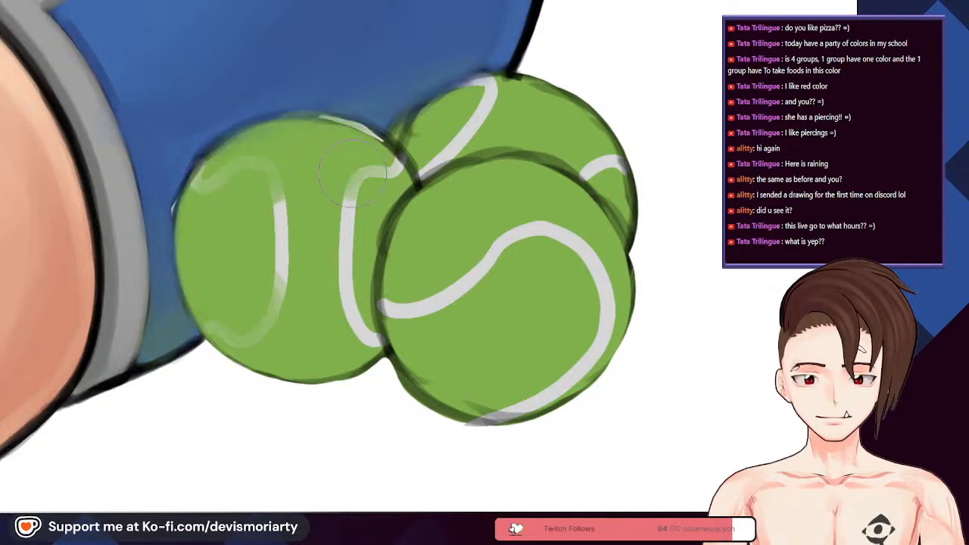
key(ctrl+z)
key(ctrl+z)
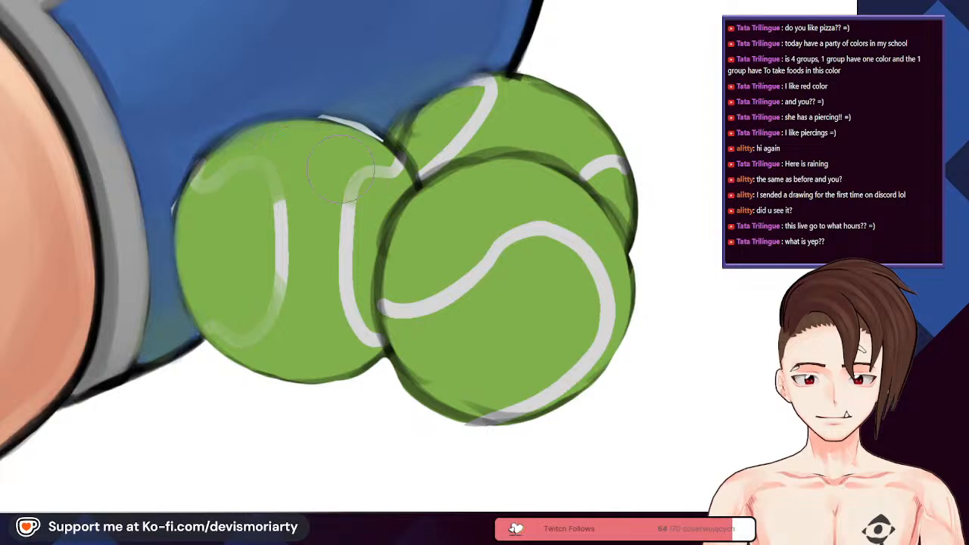
Step: Undo the last fading stroke on the left tennis ball and reduce the brush size for outlining
scroll(333, 174, down, 4)
scroll(318, 194, up, 2)
key(ctrl+z)
scroll(208, 228, down, 2)
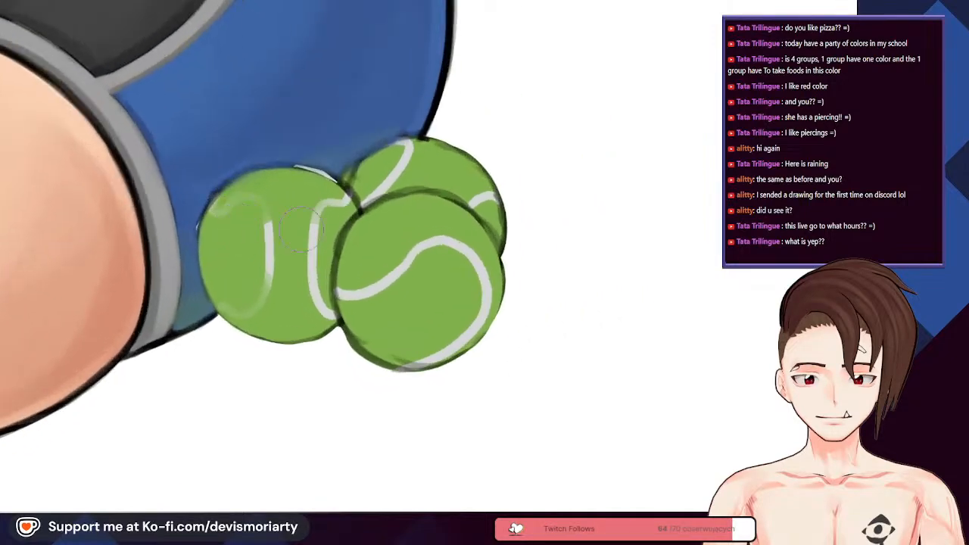
scroll(266, 231, down, 1)
scroll(742, 313, down, 1)
scroll(372, 313, up, 5)
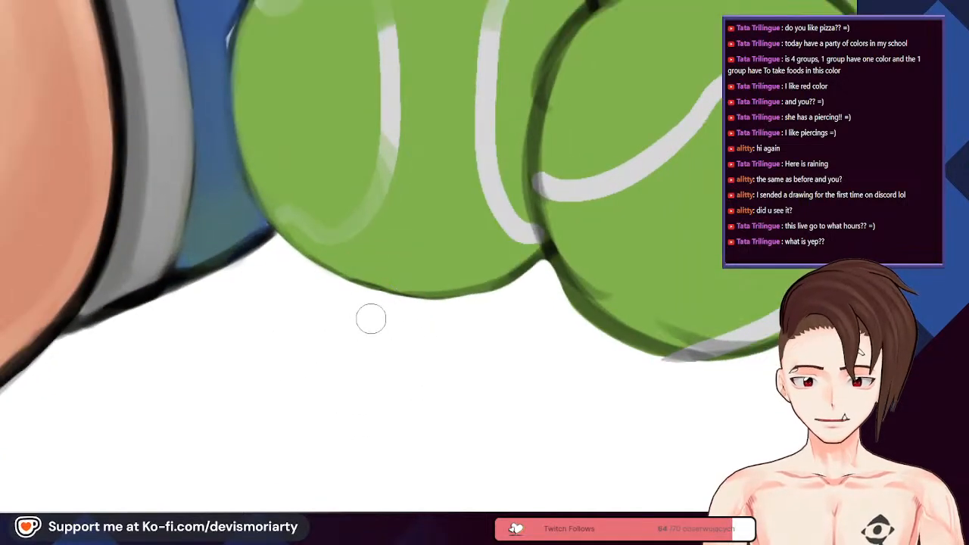
key([)
key([)
key([)
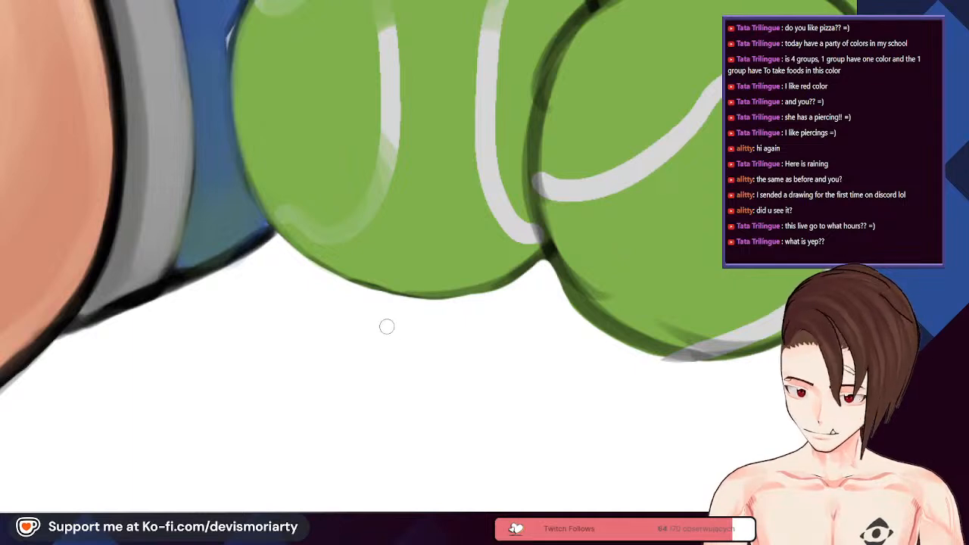
Step: Try to ink a thick dark outline along the left ball's lower edge, starting where it meets the front ball
scroll(86, 495, up, 3)
drag(87, 496, 109, 453)
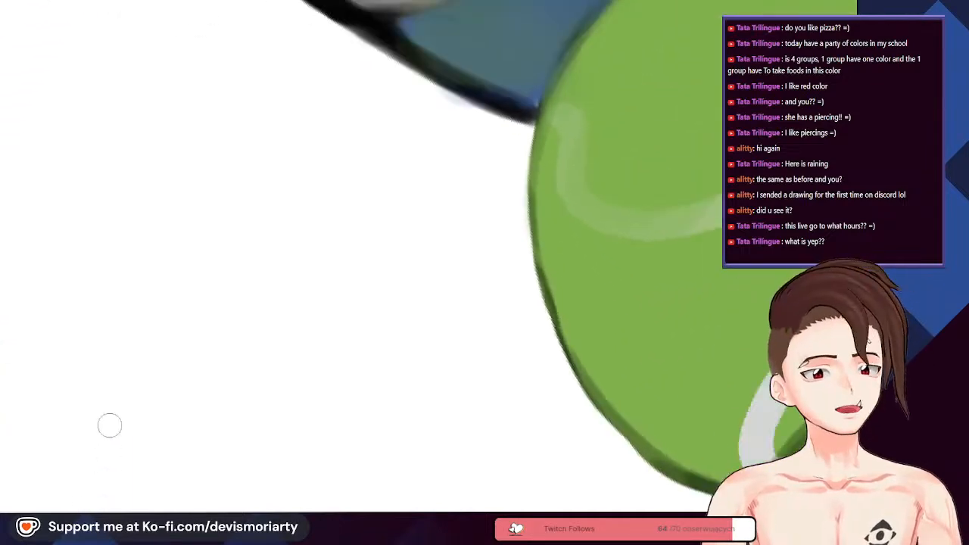
scroll(105, 318, down, 5)
scroll(259, 344, up, 5)
mouse_move(296, 394)
mouse_down()
mouse_move(169, 337)
mouse_move(292, 387)
mouse_move(214, 344)
mouse_move(165, 327)
mouse_up()
drag(215, 359, 157, 321)
drag(215, 359, 130, 288)
drag(177, 345, 84, 245)
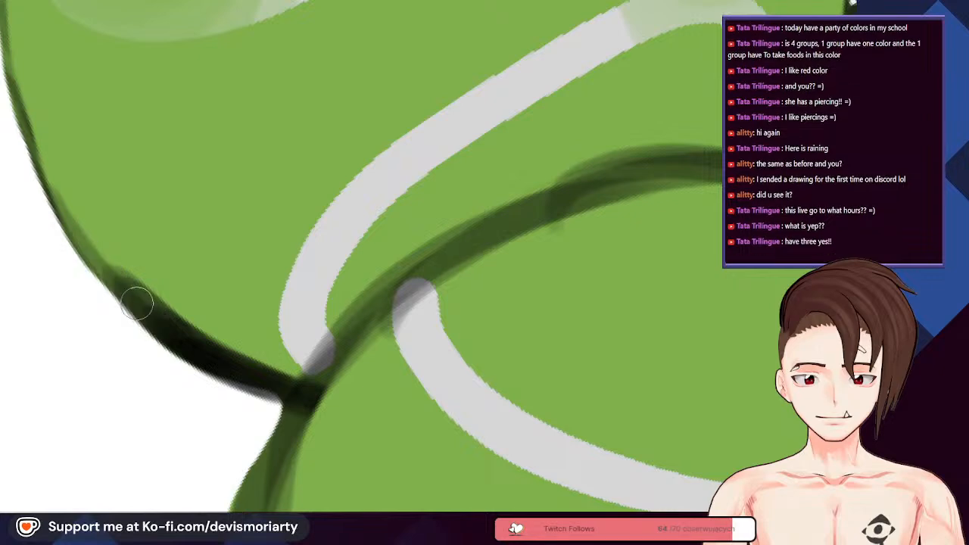
key(ctrl+z)
scroll(94, 265, down, 3)
scroll(98, 287, up, 2)
scroll(122, 326, down, 4)
scroll(84, 276, up, 2)
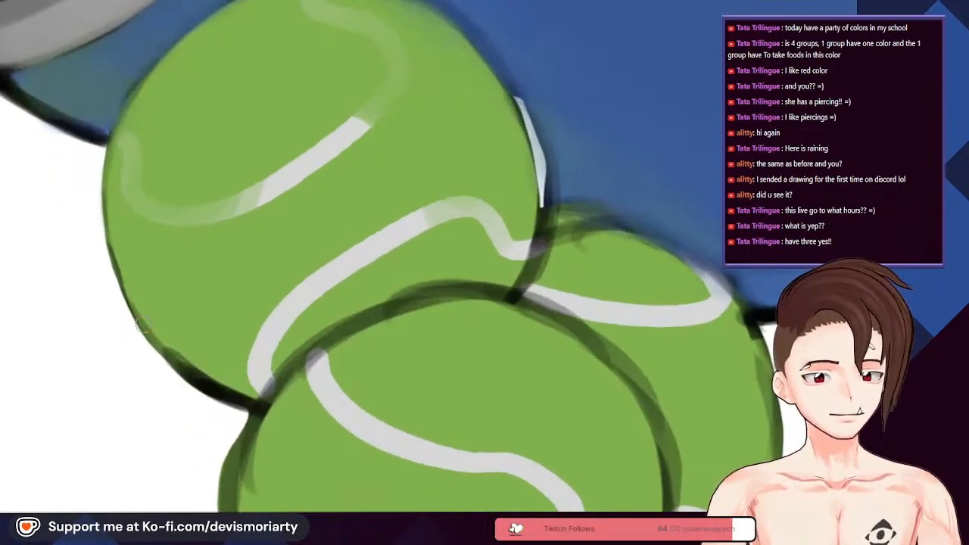
Step: Try further dark outline strokes along the left ball's lower edge and undo them
scroll(136, 318, up, 3)
drag(261, 450, 174, 368)
drag(233, 427, 165, 340)
drag(206, 387, 156, 313)
key(ctrl+z)
key(ctrl+z)
key(ctrl+z)
key(ctrl+z)
key(ctrl+z)
mouse_move(291, 470)
mouse_down()
mouse_move(259, 429)
mouse_move(224, 415)
mouse_up()
drag(268, 456, 165, 353)
key(ctrl+z)
key(ctrl+z)
key(ctrl+z)
Step: Ink a smooth, thick dark outline from the front ball along the left ball's lower edge and up its outer side
drag(309, 475, 183, 389)
drag(259, 456, 177, 368)
drag(218, 426, 154, 340)
drag(197, 399, 153, 335)
drag(181, 380, 132, 294)
drag(148, 335, 85, 208)
drag(194, 388, 99, 217)
drag(159, 347, 83, 191)
drag(139, 293, 73, 150)
drag(117, 253, 85, 135)
drag(119, 273, 82, 113)
key(ctrl+z)
key(ctrl+z)
drag(114, 275, 80, 127)
drag(107, 253, 82, 122)
drag(92, 193, 83, 71)
Step: Handwrite "yup" on the blank canvas below the tennis balls and undo it
scroll(185, 401, down, 10)
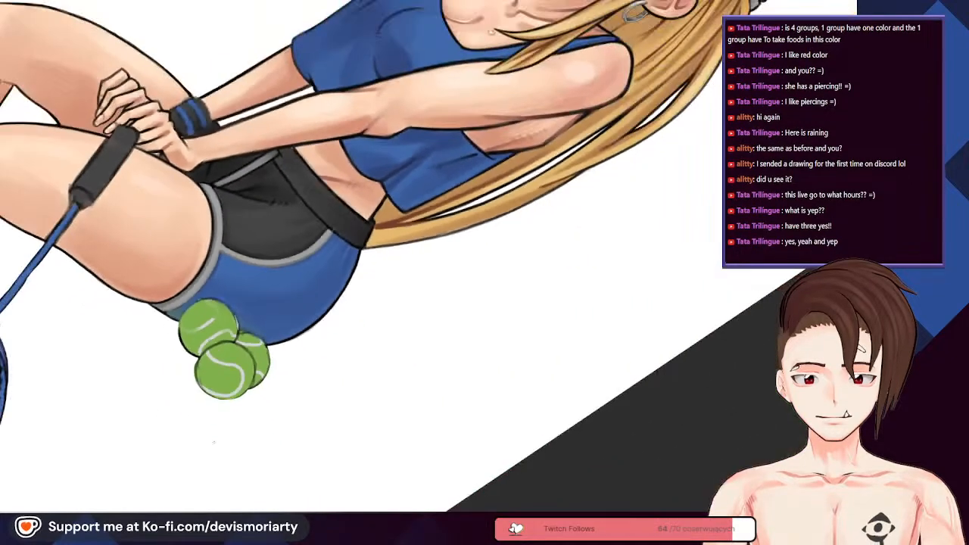
scroll(212, 463, up, 3)
scroll(216, 463, down, 1)
scroll(224, 241, down, 6)
scroll(224, 303, up, 7)
drag(212, 347, 206, 436)
mouse_move(239, 349)
mouse_down()
mouse_move(253, 377)
mouse_move(276, 367)
mouse_up()
scroll(250, 363, down, 4)
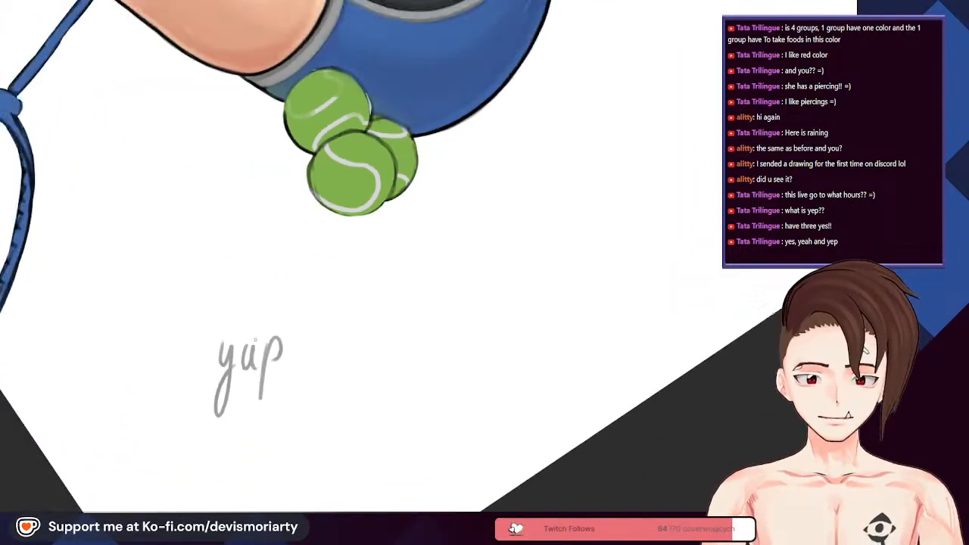
scroll(231, 370, up, 1)
key(ctrl+z)
key(ctrl+z)
key(ctrl+z)
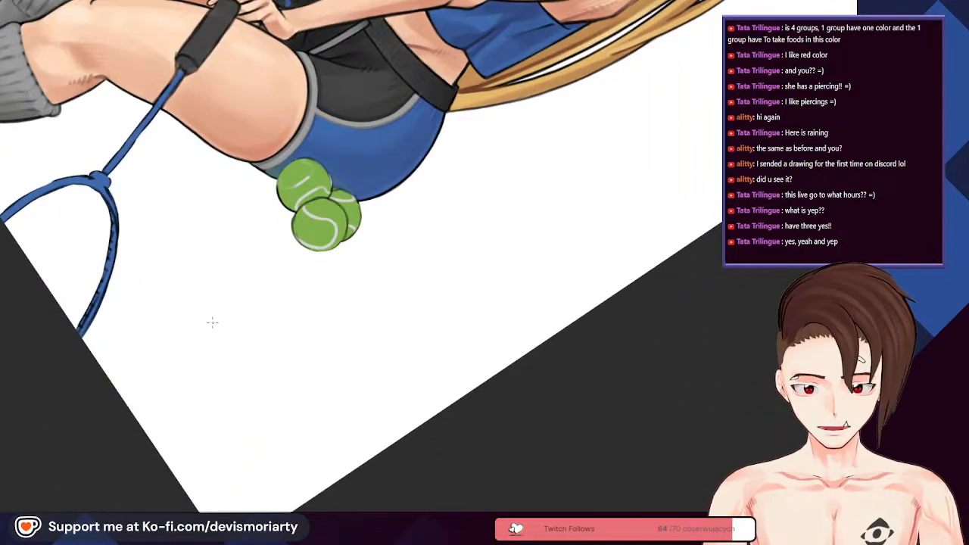
Step: Ink the left ball's dark outline where it overlaps the back ball and continue up along the blue shorts
scroll(252, 225, up, 5)
scroll(429, 34, up, 5)
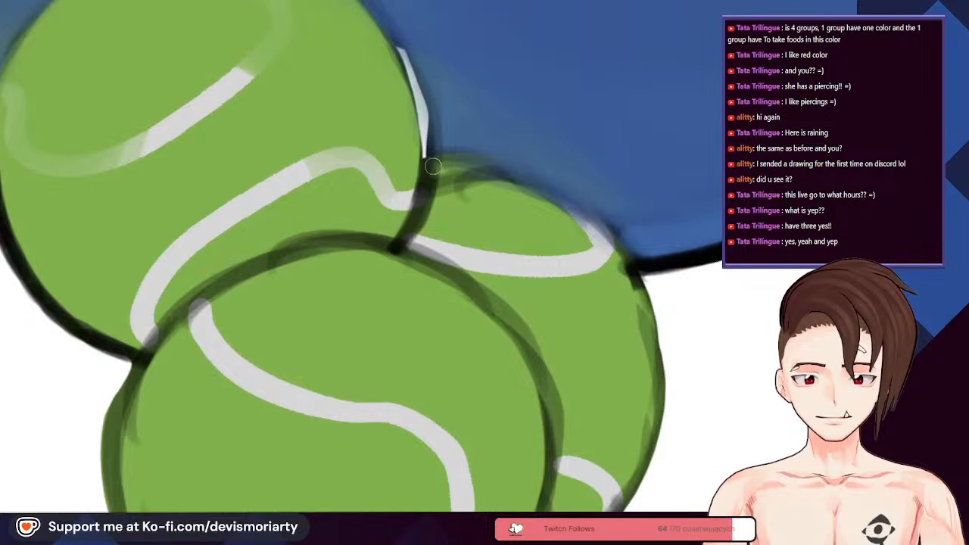
mouse_move(392, 249)
mouse_down()
mouse_move(427, 142)
mouse_move(413, 222)
mouse_move(421, 108)
mouse_move(416, 198)
mouse_move(410, 68)
mouse_up()
drag(419, 195, 420, 90)
key(ctrl+z)
key(ctrl+z)
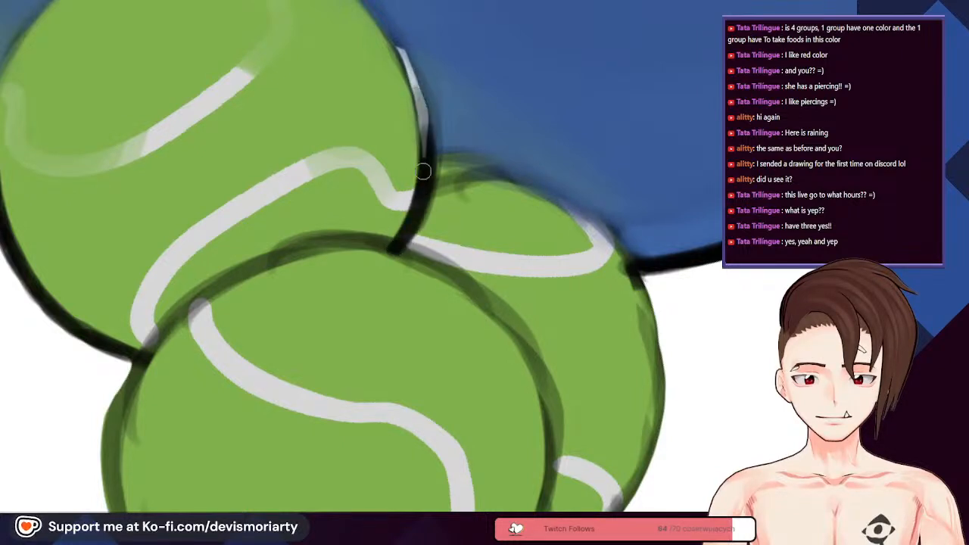
drag(422, 151, 402, 58)
drag(422, 175, 405, 68)
key(ctrl+z)
drag(425, 137, 387, 22)
scroll(380, 25, down, 5)
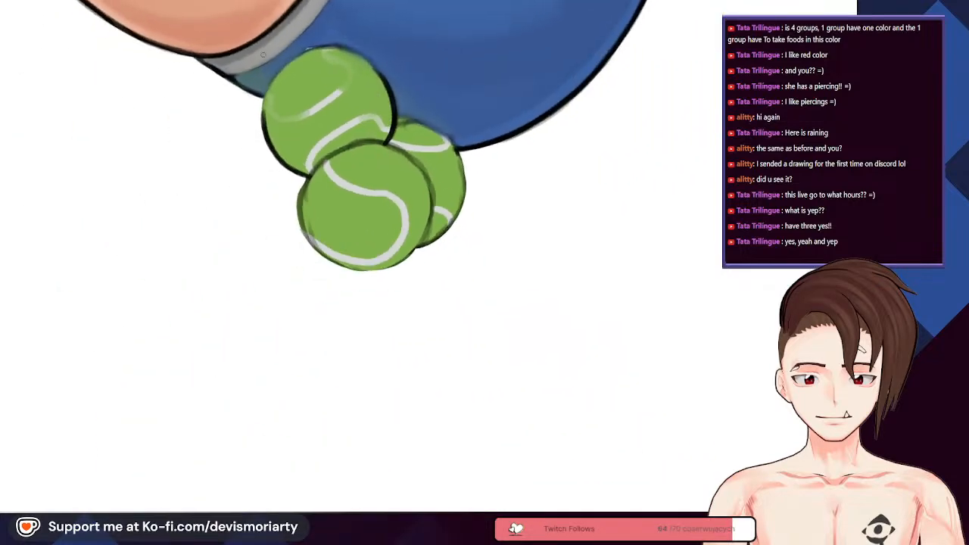
Step: Ink the left ball's dark outline from its outer side past the shorts' hem to the upper edge
scroll(253, 178, up, 4)
drag(249, 181, 273, 100)
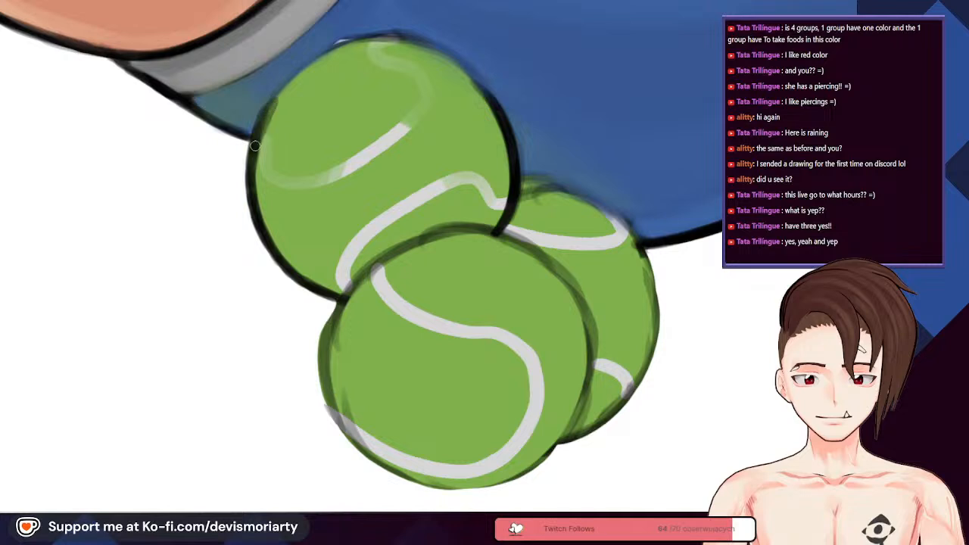
scroll(296, 73, down, 4)
scroll(237, 149, up, 5)
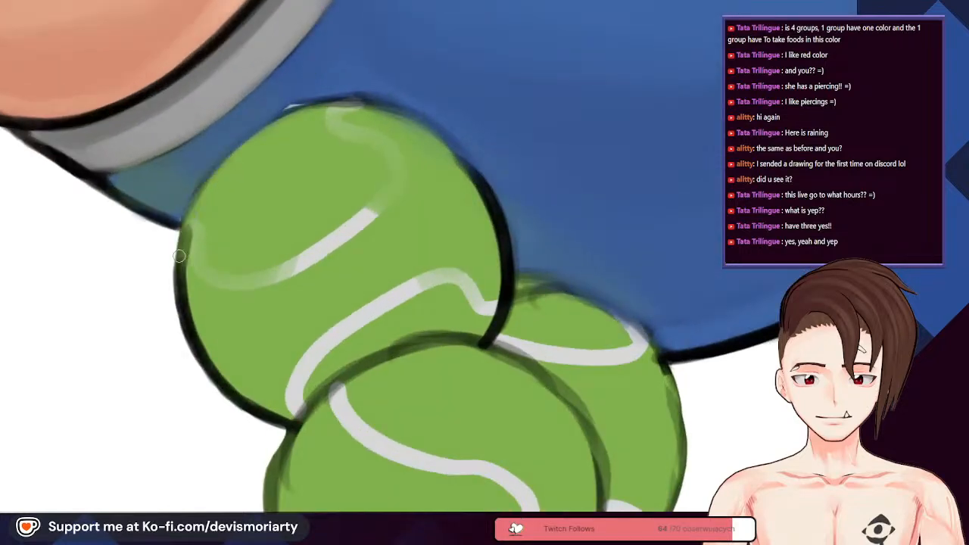
key(ctrl+z)
key(ctrl+z)
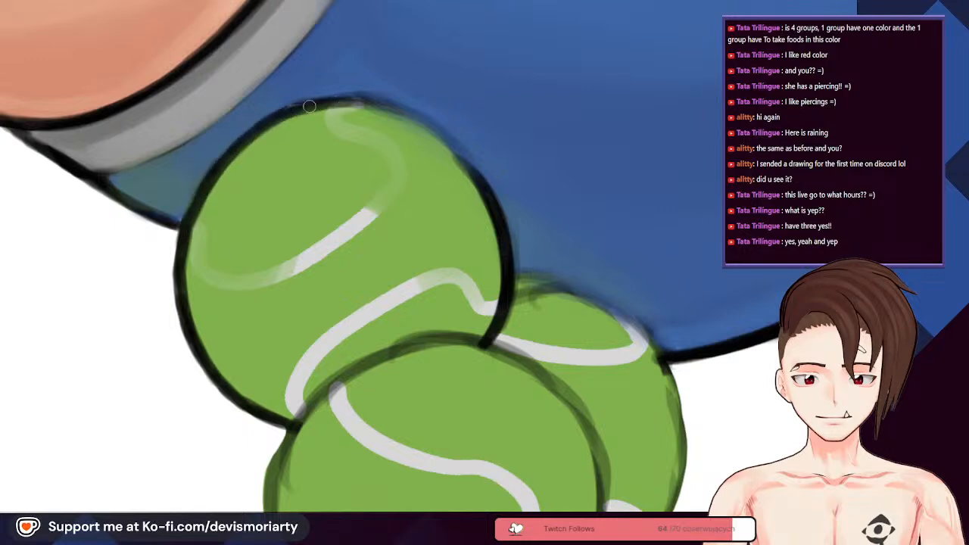
Step: Ink the remaining dark outline over the left ball's top and down its edge against the blue shorts
scroll(352, 106, down, 4)
scroll(225, 122, up, 5)
drag(136, 93, 131, 92)
mouse_move(238, 80)
mouse_down()
mouse_move(367, 148)
mouse_move(409, 193)
mouse_up()
drag(311, 104, 430, 237)
scroll(429, 306, down, 4)
scroll(430, 273, up, 5)
scroll(429, 245, up, 1)
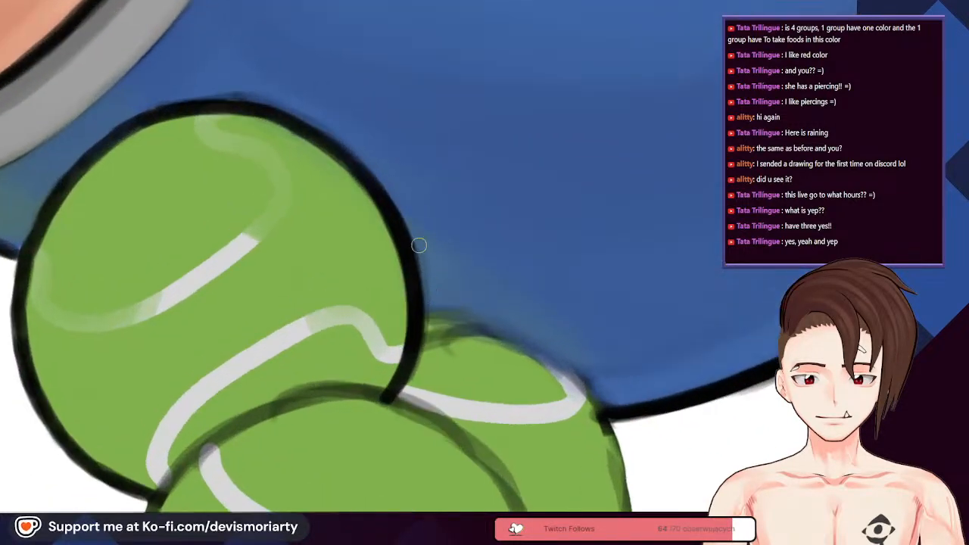
Step: Even out the left ball's dark outline and strengthen the shorts' lower outline where it meets the ball
scroll(421, 264, down, 1)
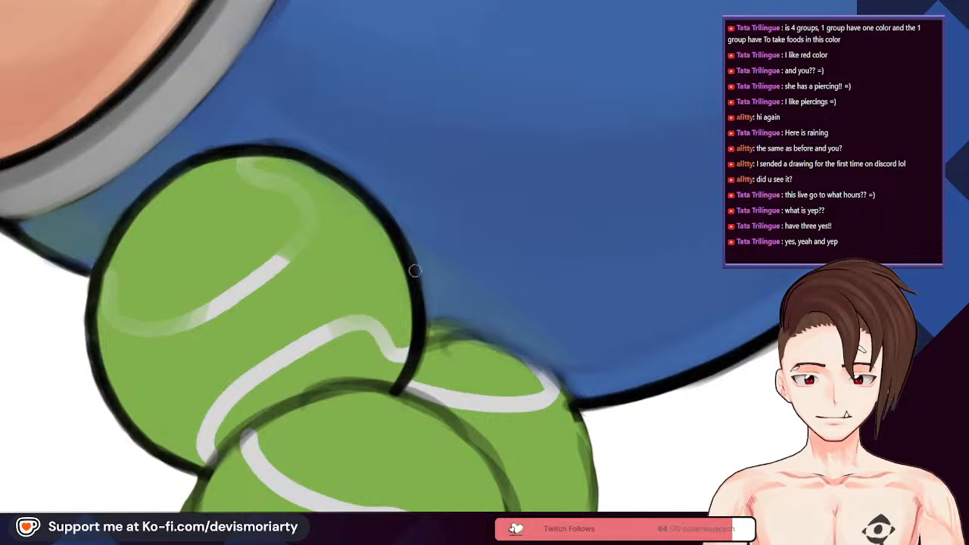
scroll(403, 250, down, 1)
scroll(252, 115, up, 2)
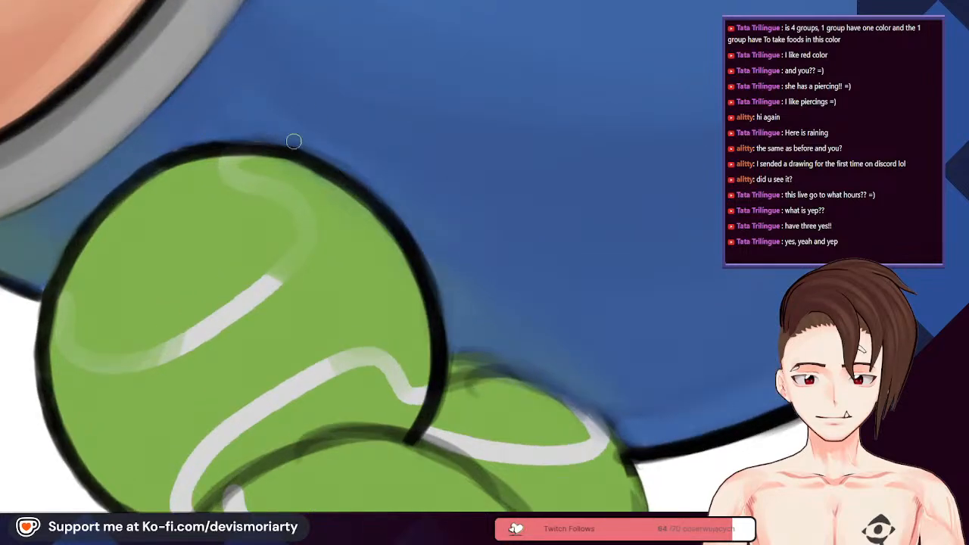
scroll(367, 182, down, 2)
scroll(394, 218, up, 2)
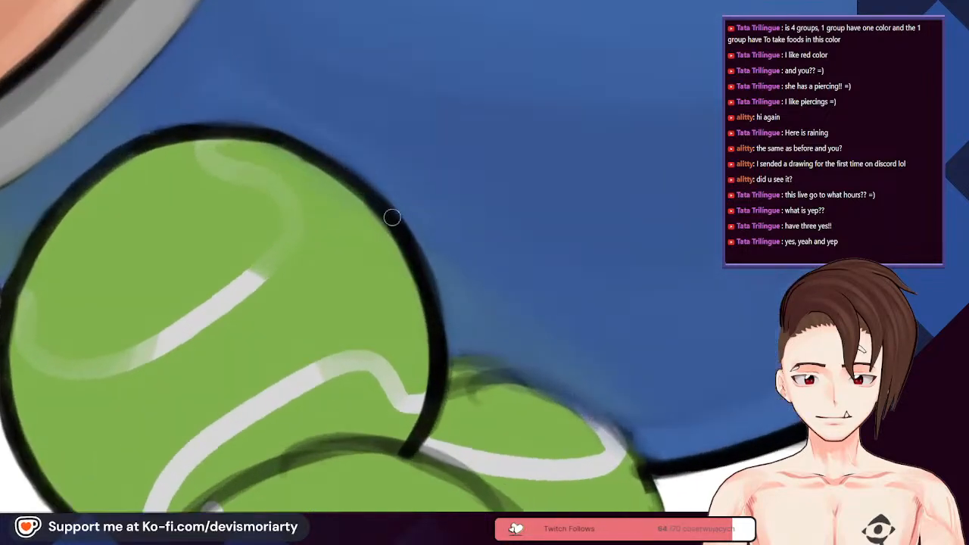
scroll(281, 134, down, 3)
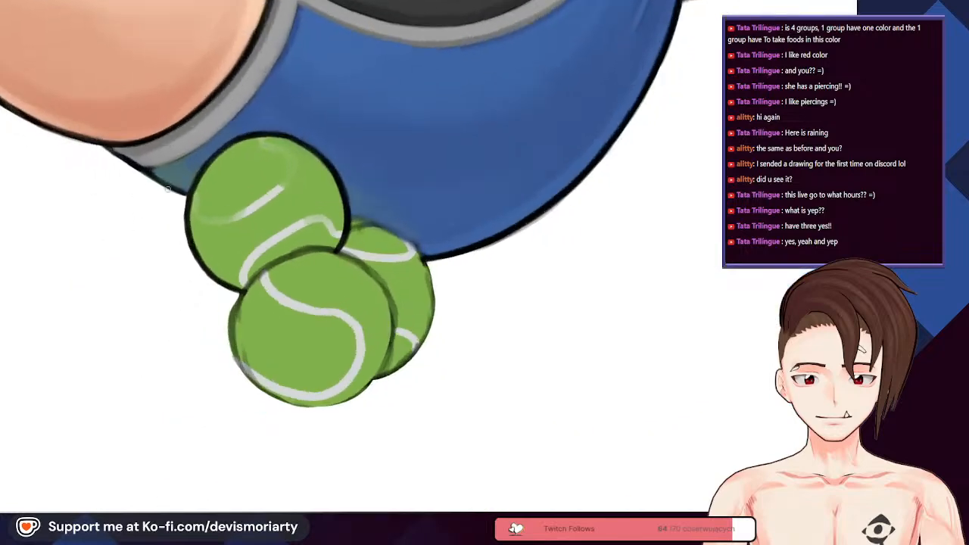
scroll(202, 204, up, 3)
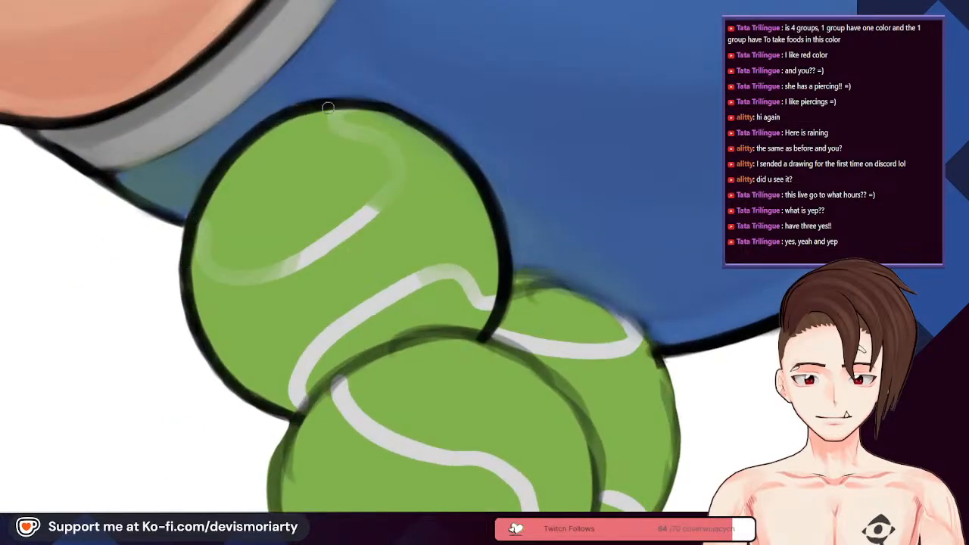
scroll(335, 108, up, 1)
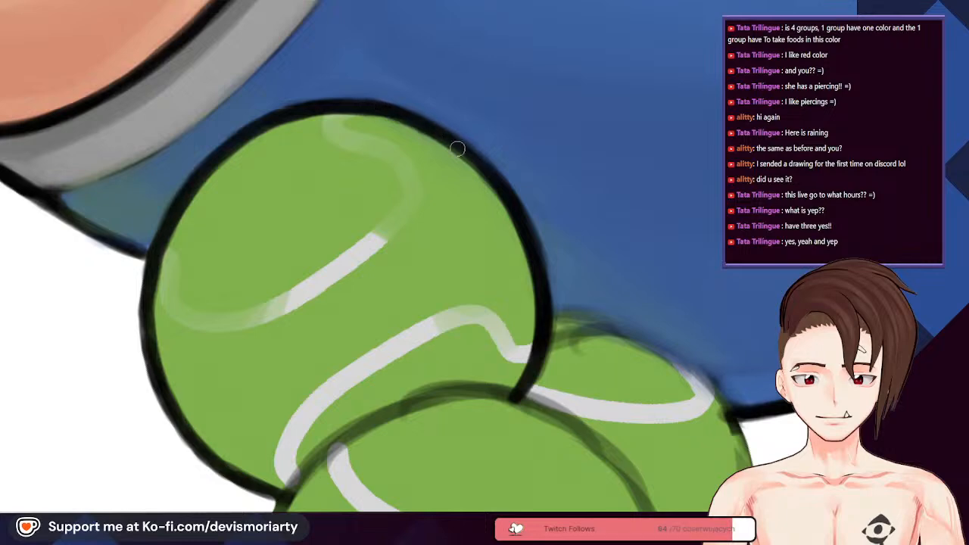
Step: Repaint the faded upper curve of the left ball's second seam in solid white
scroll(412, 115, down, 3)
scroll(249, 307, up, 3)
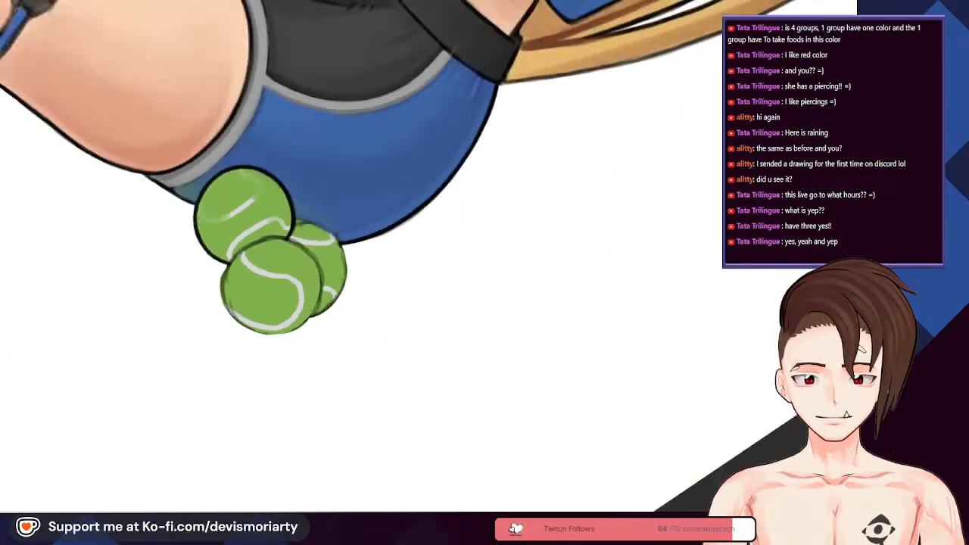
scroll(249, 307, up, 1)
scroll(326, 261, up, 2)
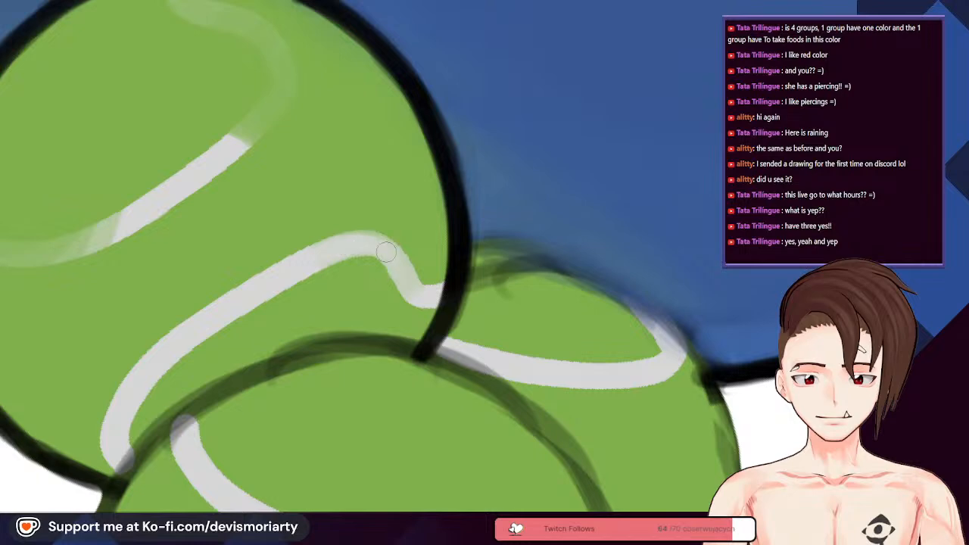
Step: Repaint the faded lower curve of the left ball's outermost seam in solid white up to the outline
scroll(382, 261, down, 3)
scroll(238, 254, up, 2)
scroll(229, 263, down, 2)
scroll(183, 252, up, 2)
scroll(168, 238, down, 3)
scroll(185, 215, up, 4)
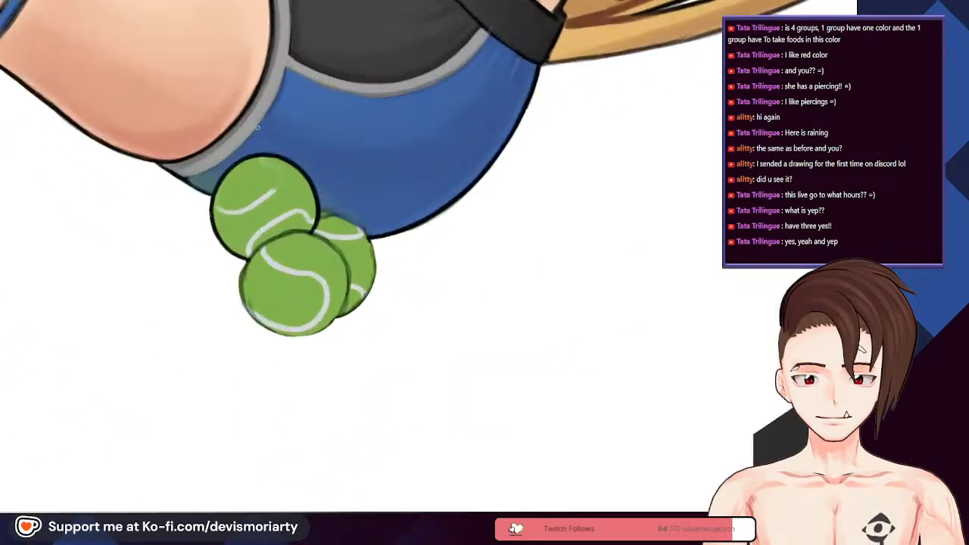
drag(184, 215, 184, 202)
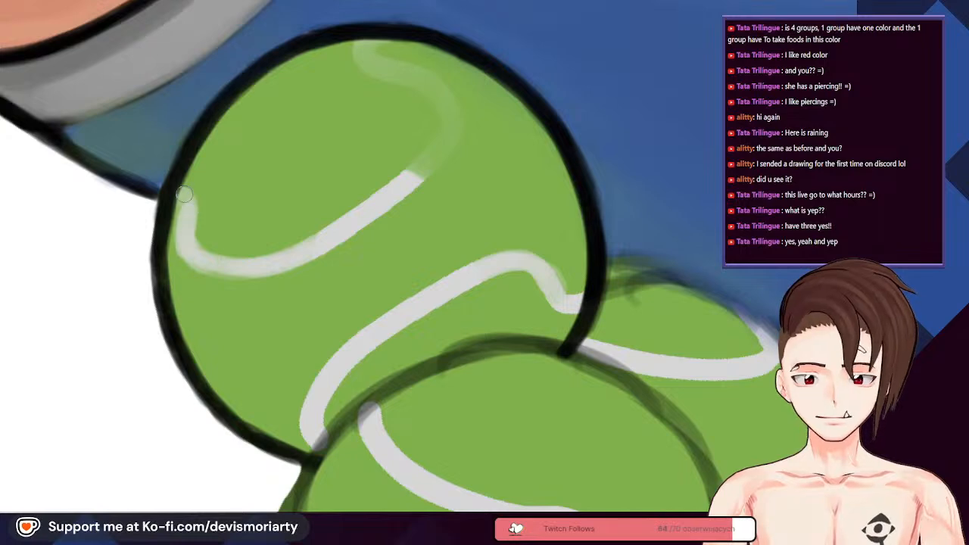
scroll(191, 206, down, 2)
scroll(362, 171, up, 2)
Step: Repaint the faded upper curve of the left ball's outermost seam in solid white up to the ball's top edge
drag(303, 219, 360, 153)
mouse_move(315, 209)
mouse_down()
mouse_move(361, 116)
mouse_move(352, 111)
mouse_up()
scroll(320, 98, down, 3)
scroll(327, 117, up, 3)
mouse_move(359, 145)
mouse_down()
mouse_move(299, 97)
mouse_move(263, 82)
mouse_up()
scroll(268, 70, down, 10)
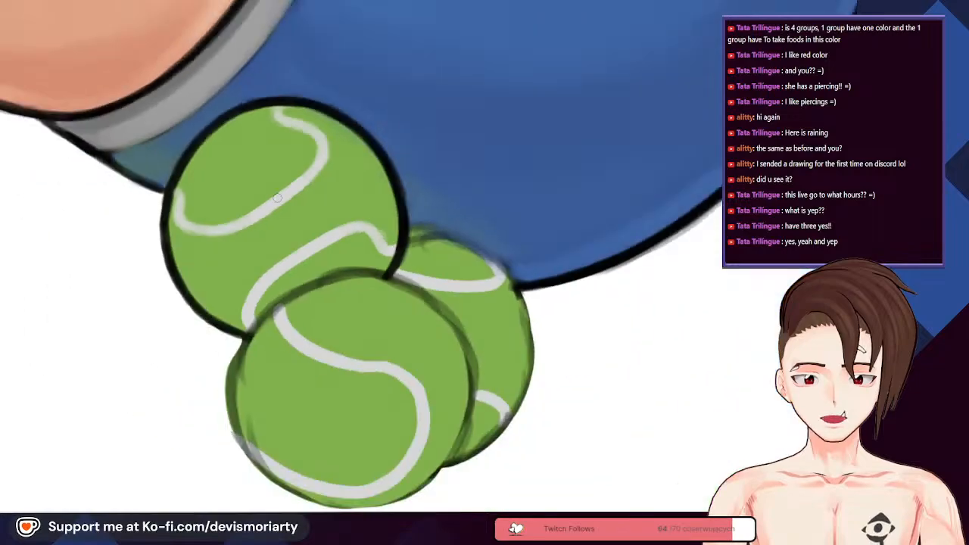
scroll(180, 306, up, 3)
scroll(180, 306, down, 3)
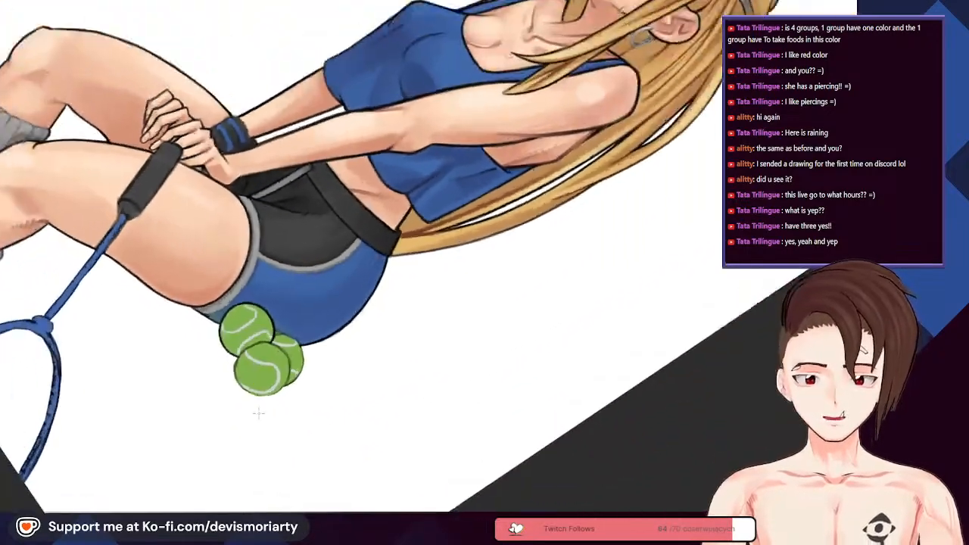
scroll(159, 212, up, 8)
scroll(158, 205, down, 6)
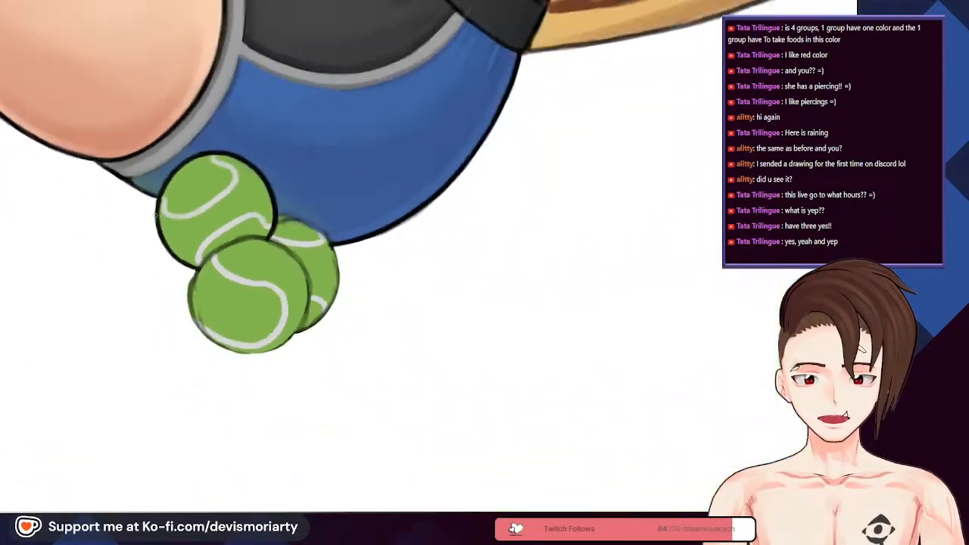
Step: Ink a thick dark outline along the back ball's edge against the blue shorts
scroll(219, 259, up, 5)
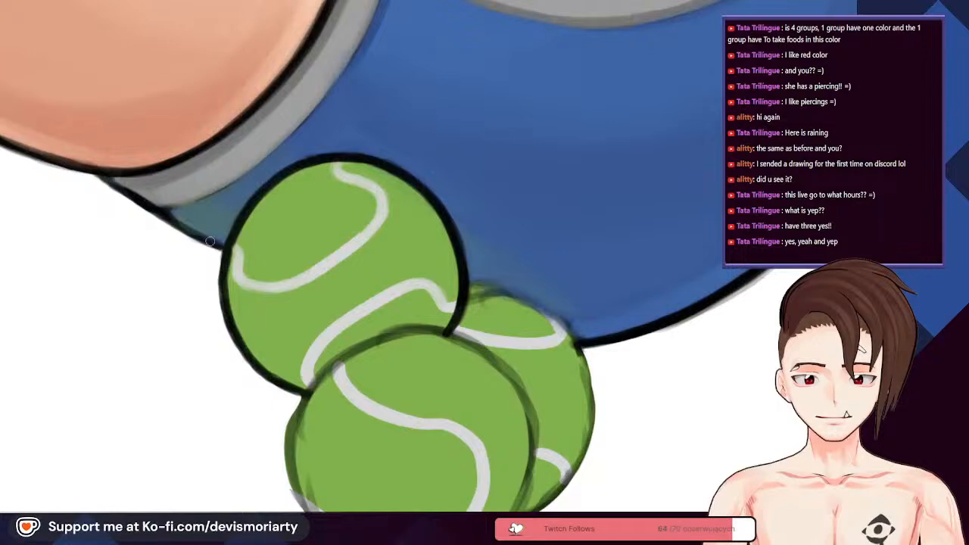
scroll(182, 213, down, 4)
key(4)
key(4)
key(4)
key(4)
key(4)
key(4)
key(4)
scroll(285, 311, down, 3)
scroll(285, 311, up, 7)
mouse_move(285, 310)
mouse_down()
mouse_move(288, 211)
mouse_move(276, 272)
mouse_move(319, 156)
mouse_move(279, 244)
mouse_move(327, 157)
mouse_up()
key(ctrl+z)
drag(283, 227, 320, 147)
drag(284, 224, 357, 106)
drag(315, 151, 409, 78)
drag(364, 101, 445, 63)
key(ctrl+z)
Step: Continue the back ball's dark outline around its outer edge, away from the blue shorts
drag(352, 118, 463, 62)
drag(396, 87, 508, 58)
drag(430, 78, 531, 64)
drag(454, 69, 551, 64)
key(ctrl+z)
key(ctrl+z)
drag(409, 85, 518, 60)
drag(447, 68, 551, 63)
drag(482, 61, 605, 85)
drag(543, 68, 639, 108)
Step: Complete the back ball's dark outline past the short white seam down to the front ball
scroll(639, 108, down, 6)
scroll(550, 149, up, 6)
drag(481, 176, 543, 255)
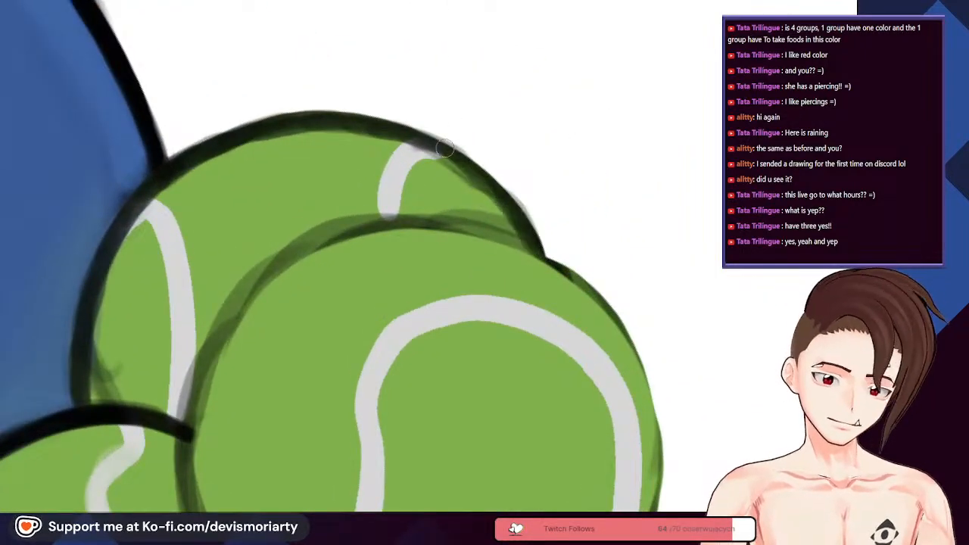
drag(475, 175, 371, 123)
scroll(338, 182, down, 5)
scroll(341, 280, up, 2)
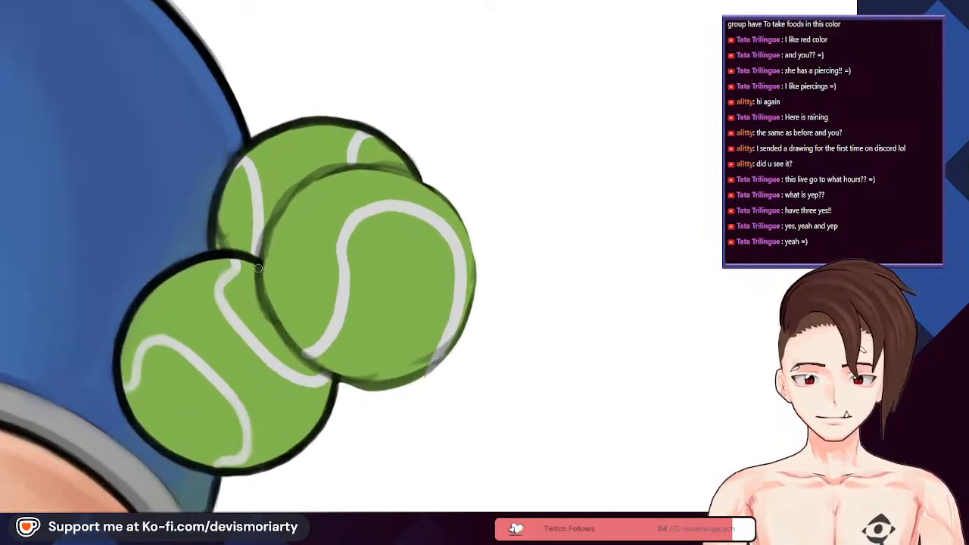
Step: Ink a thick dark outline along the front ball's upper edge where it overlaps the back ball
scroll(248, 288, up, 3)
mouse_move(262, 325)
mouse_down()
mouse_move(270, 183)
mouse_move(252, 243)
mouse_move(306, 123)
mouse_move(263, 193)
mouse_move(290, 148)
mouse_move(352, 80)
mouse_move(322, 102)
mouse_move(332, 93)
mouse_move(431, 49)
mouse_up()
drag(360, 76, 447, 54)
key(ctrl+z)
key(ctrl+z)
mouse_move(284, 152)
mouse_down()
mouse_move(357, 85)
mouse_move(305, 123)
mouse_move(442, 62)
mouse_up()
drag(360, 82, 489, 60)
drag(421, 64, 577, 87)
scroll(416, 128, down, 5)
scroll(256, 59, up, 6)
mouse_move(424, 112)
mouse_down()
mouse_move(256, 62)
mouse_move(362, 60)
mouse_up()
mouse_move(268, 44)
mouse_down()
mouse_move(388, 72)
mouse_move(461, 109)
mouse_up()
Step: Continue the front ball's thick dark outline from the back ball down its outer edge
mouse_move(344, 75)
mouse_down()
mouse_move(430, 106)
mouse_move(520, 188)
mouse_up()
mouse_move(418, 85)
mouse_down()
mouse_move(506, 170)
mouse_move(529, 210)
mouse_up()
mouse_move(459, 118)
mouse_down()
mouse_move(518, 185)
mouse_move(539, 234)
mouse_up()
drag(481, 139, 554, 274)
drag(521, 181, 558, 299)
drag(530, 200, 561, 349)
drag(496, 156, 555, 279)
mouse_move(524, 182)
mouse_down()
mouse_move(540, 232)
mouse_move(553, 416)
mouse_up()
mouse_move(560, 295)
mouse_down()
mouse_move(549, 420)
mouse_move(539, 433)
mouse_up()
drag(559, 333, 530, 464)
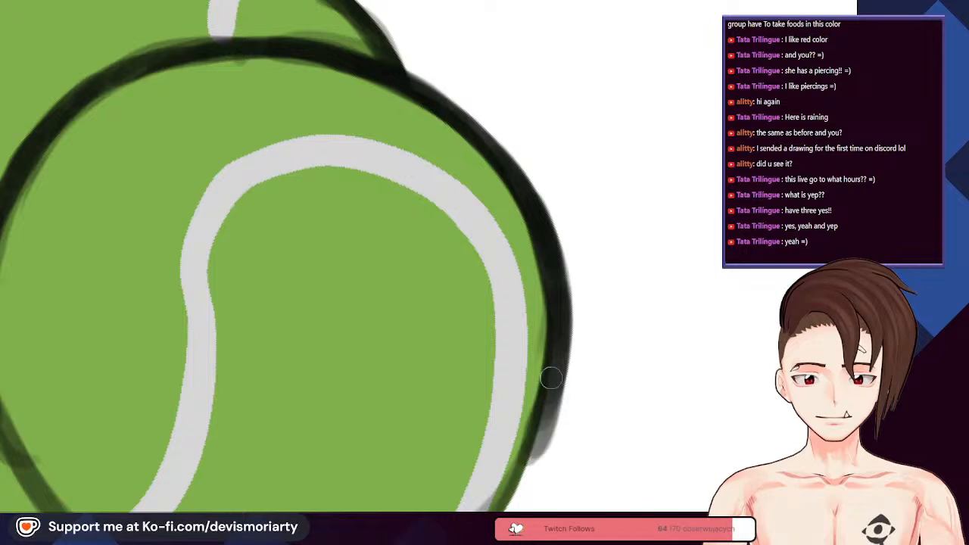
drag(545, 397, 514, 472)
Step: Extend the front ball's dark outline around its lower outer curve, past the end of the white seam
scroll(531, 303, down, 5)
scroll(430, 357, up, 4)
mouse_move(435, 365)
mouse_down()
mouse_move(546, 373)
mouse_move(536, 363)
mouse_move(513, 374)
mouse_move(579, 356)
mouse_move(645, 312)
mouse_up()
drag(577, 361, 658, 302)
drag(608, 347, 686, 263)
drag(625, 337, 693, 237)
drag(657, 307, 698, 213)
Step: Ink the front ball's bottom edge in solid dark from below the white seam toward the left ball
scroll(695, 217, down, 3)
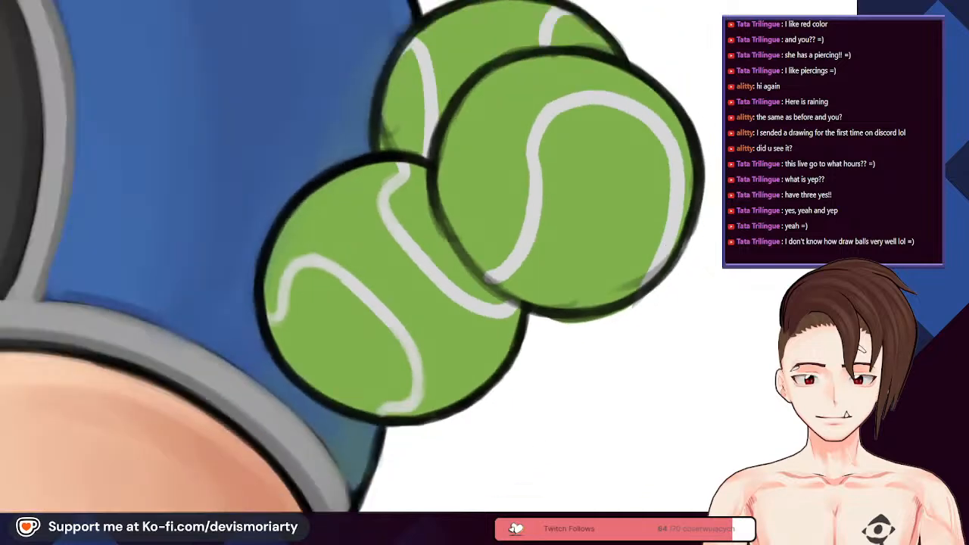
scroll(584, 331, up, 2)
scroll(683, 341, down, 3)
scroll(606, 345, up, 4)
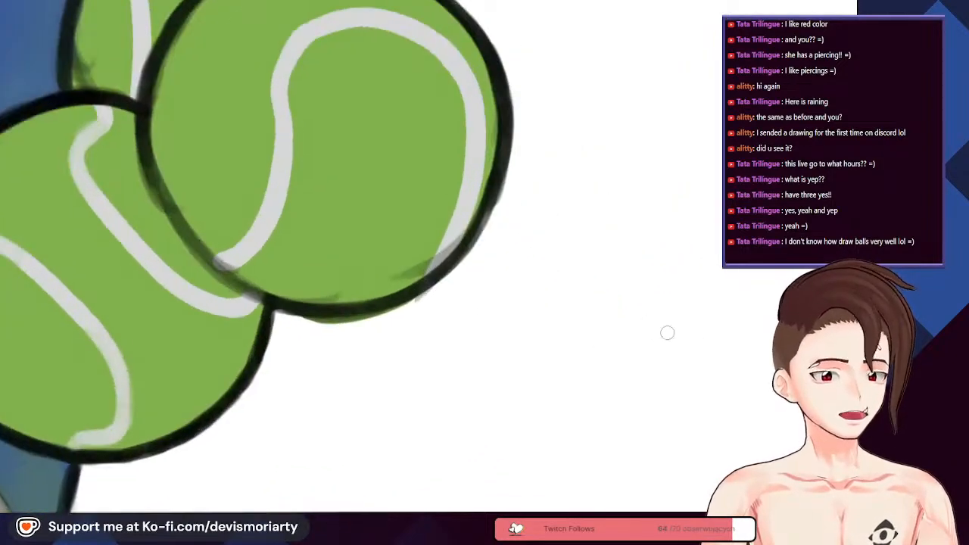
scroll(647, 351, down, 2)
scroll(519, 223, up, 4)
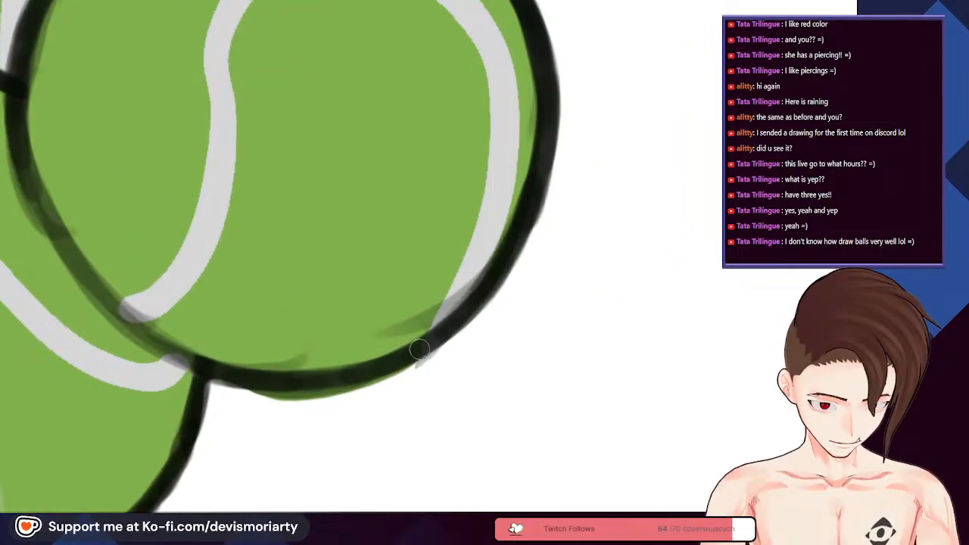
drag(395, 367, 491, 283)
mouse_move(261, 400)
mouse_down()
mouse_move(347, 395)
mouse_move(248, 391)
mouse_move(404, 384)
mouse_move(274, 399)
mouse_move(393, 367)
mouse_up()
mouse_move(240, 377)
mouse_down()
mouse_move(356, 371)
mouse_move(424, 333)
mouse_up()
Step: Ink the front ball's edge against the left ball, up to where all three balls meet
scroll(318, 219, down, 5)
scroll(318, 219, up, 5)
mouse_move(401, 363)
mouse_down()
mouse_move(330, 307)
mouse_move(367, 354)
mouse_move(277, 266)
mouse_up()
key(ctrl+z)
drag(366, 352, 243, 230)
drag(294, 299, 216, 138)
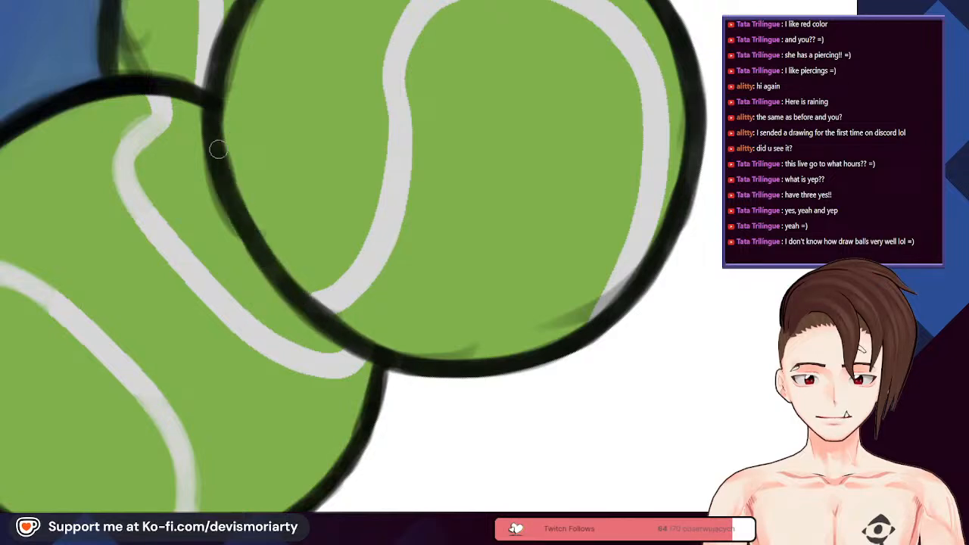
drag(224, 173, 218, 103)
Step: Even out and darken the front ball's outline where it crosses the left ball
scroll(291, 183, down, 7)
scroll(283, 189, up, 7)
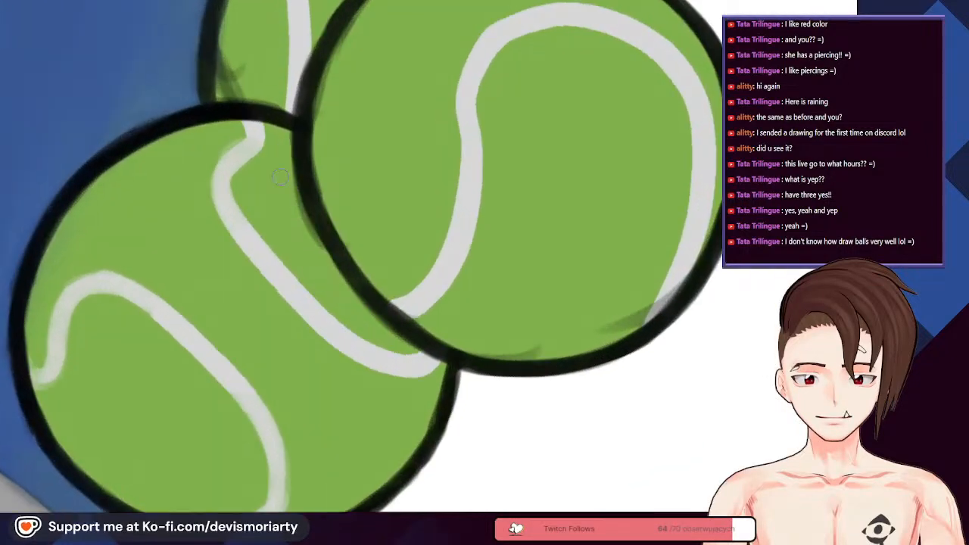
drag(285, 137, 319, 236)
key(ctrl+z)
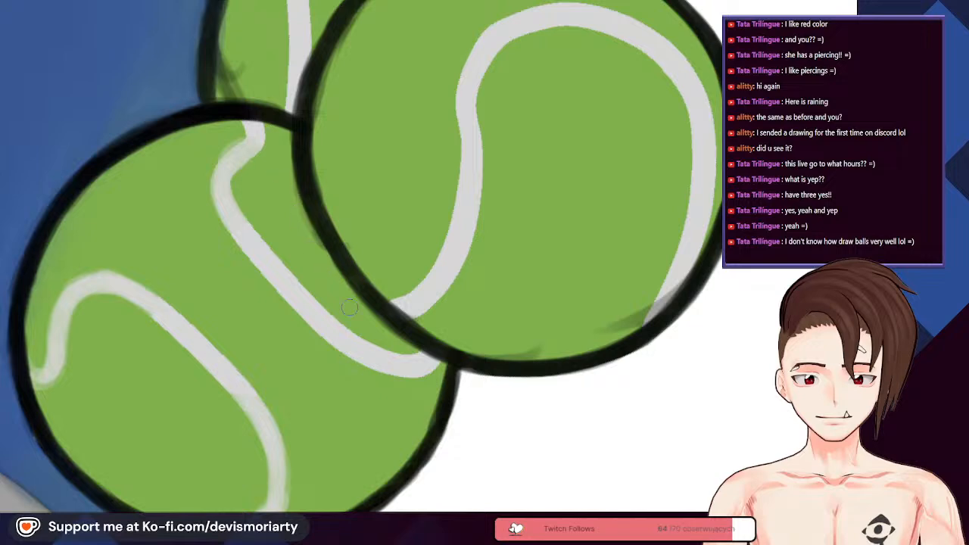
scroll(349, 286, up, 4)
scroll(361, 268, down, 4)
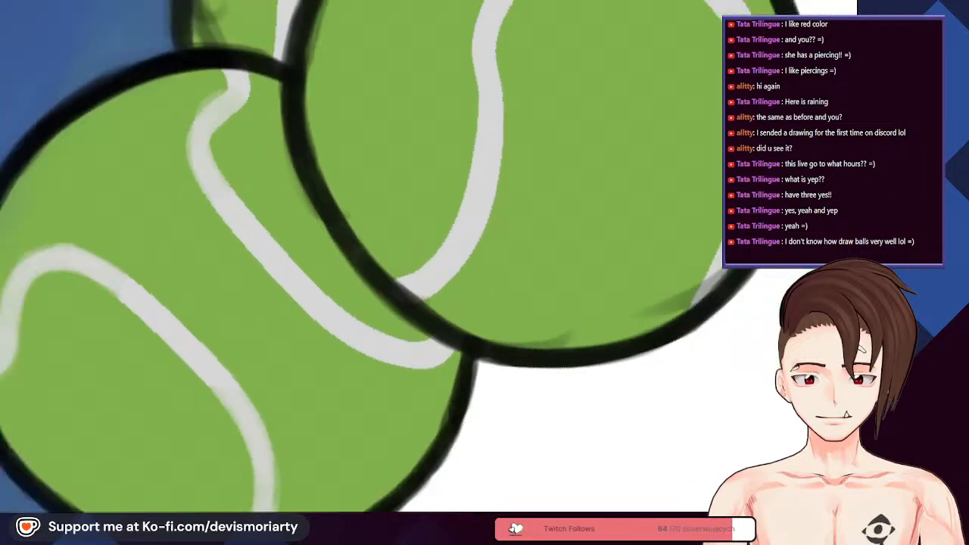
scroll(394, 227, down, 2)
scroll(374, 222, up, 4)
mouse_move(457, 325)
mouse_down()
mouse_move(335, 162)
mouse_move(348, 188)
mouse_up()
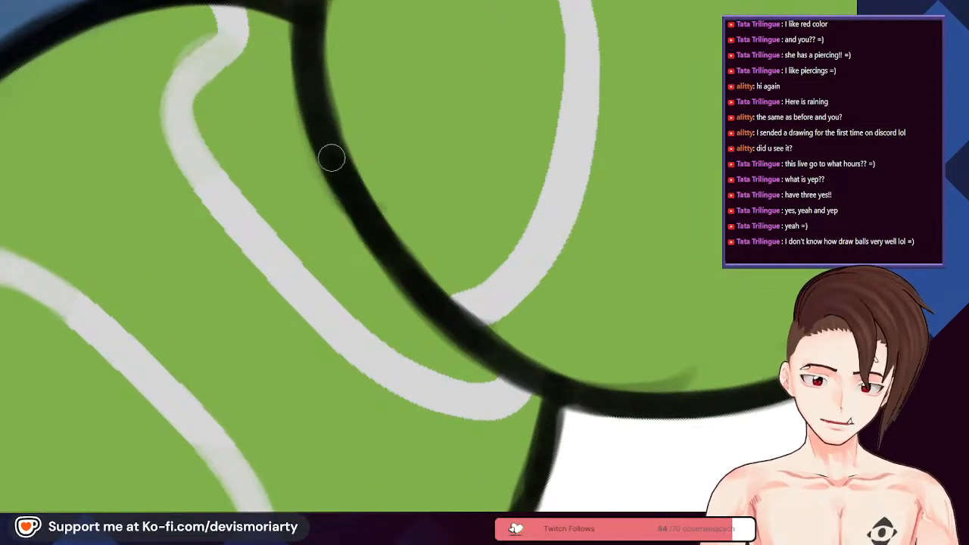
Step: Paint over the smudges inside the front ball's bottom edge in green and restore the seam's lower end in white
scroll(347, 188, down, 4)
scroll(346, 394, up, 5)
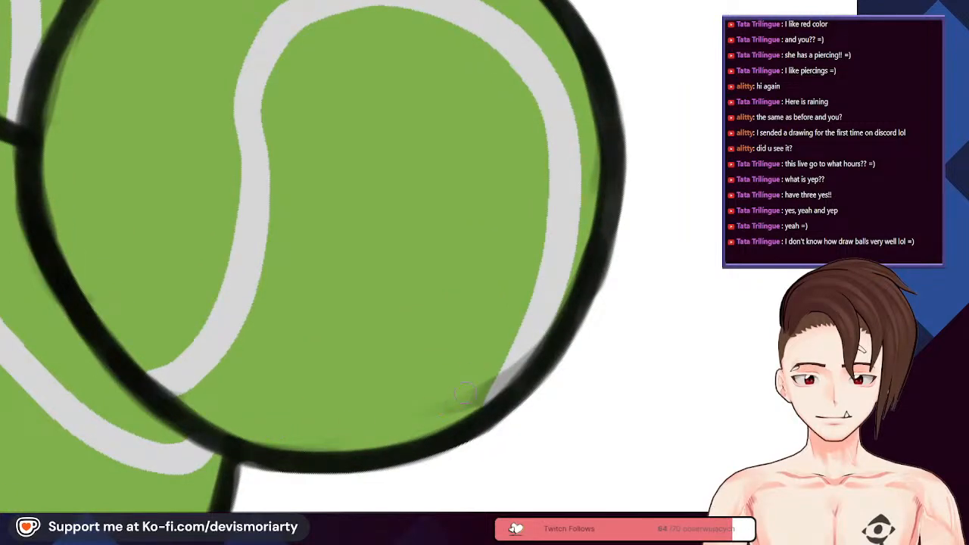
scroll(478, 387, down, 2)
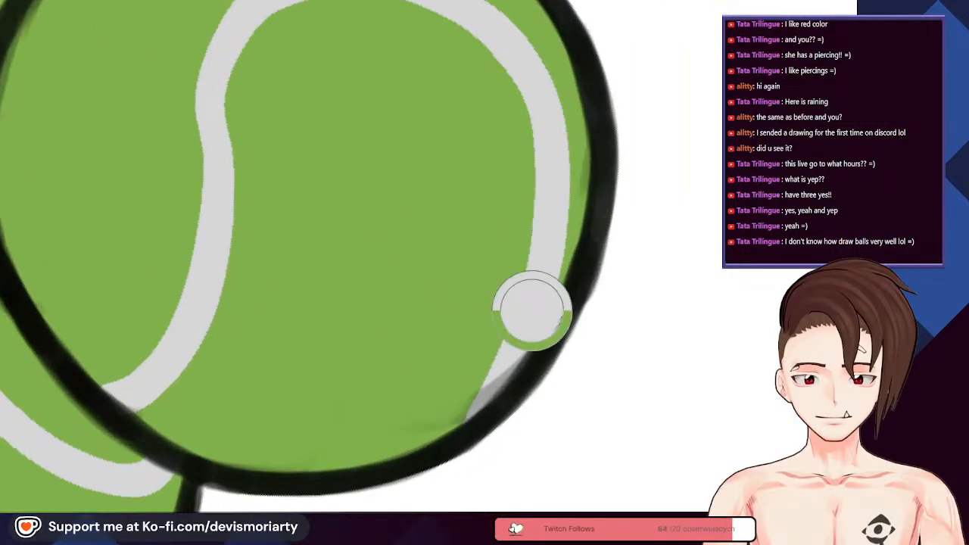
scroll(486, 336, down, 2)
scroll(486, 335, down, 6)
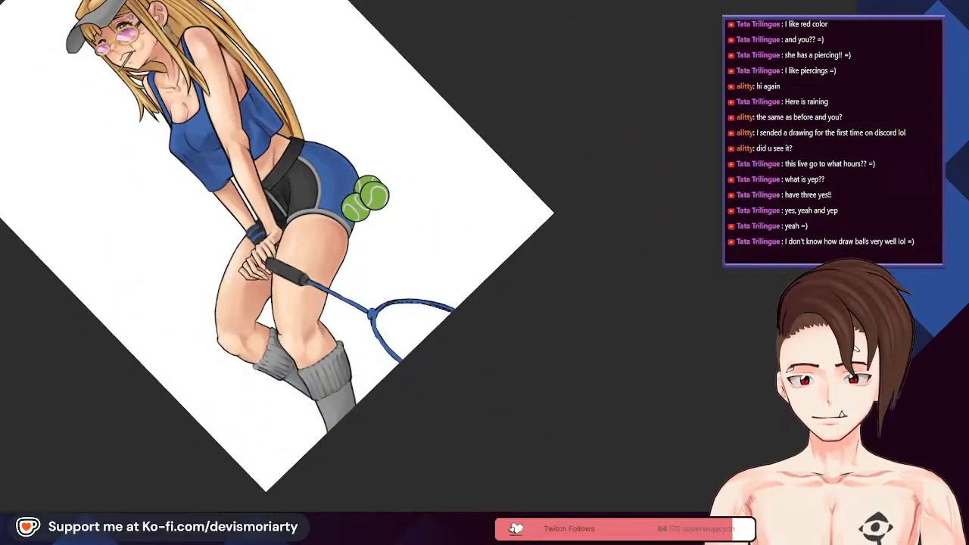
Step: Review the whole illustration at several zoom levels and rotations, and return the canvas to its upright orientation
drag(549, 281, 340, 337)
scroll(340, 337, down, 3)
scroll(605, 256, up, 4)
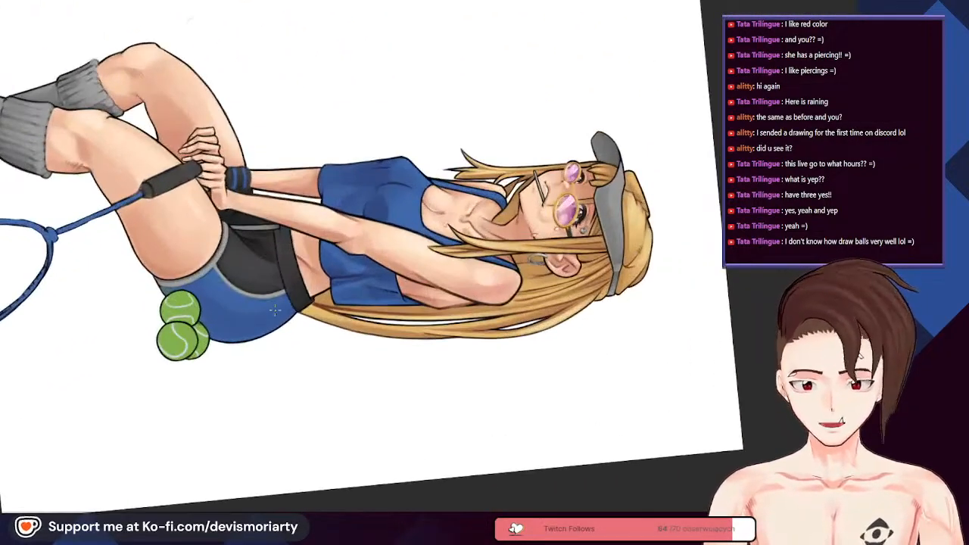
scroll(275, 309, up, 4)
scroll(133, 97, down, 6)
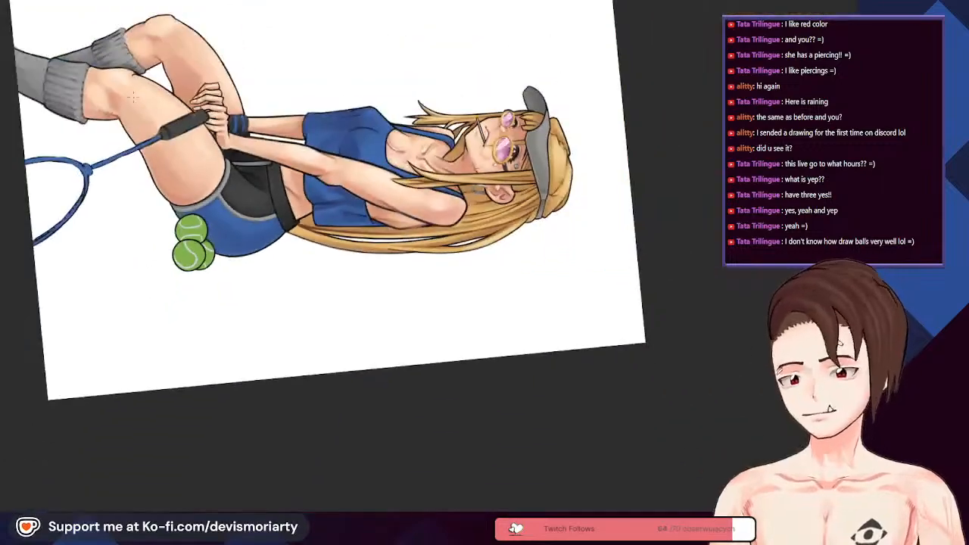
scroll(132, 96, up, 3)
scroll(163, 226, down, 4)
scroll(159, 226, up, 1)
scroll(159, 226, up, 2)
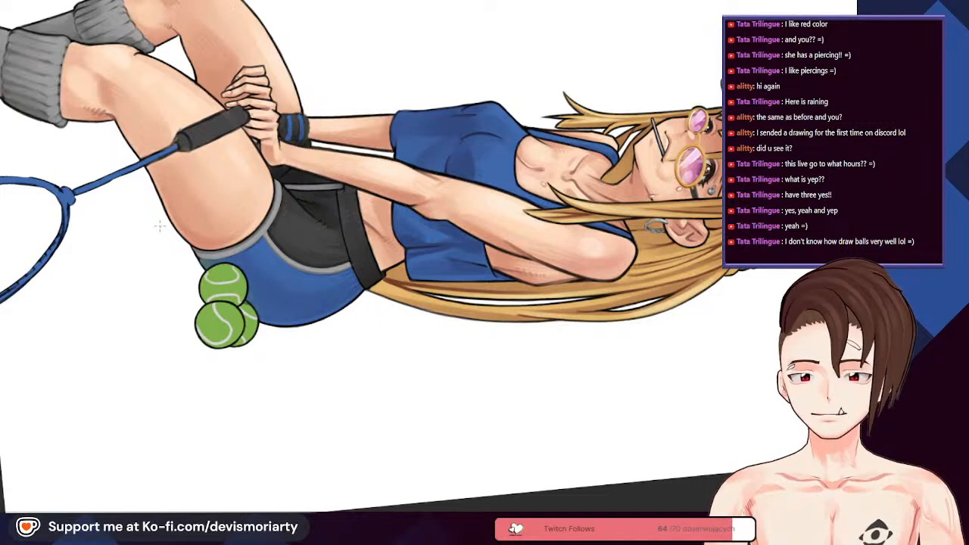
scroll(160, 225, down, 3)
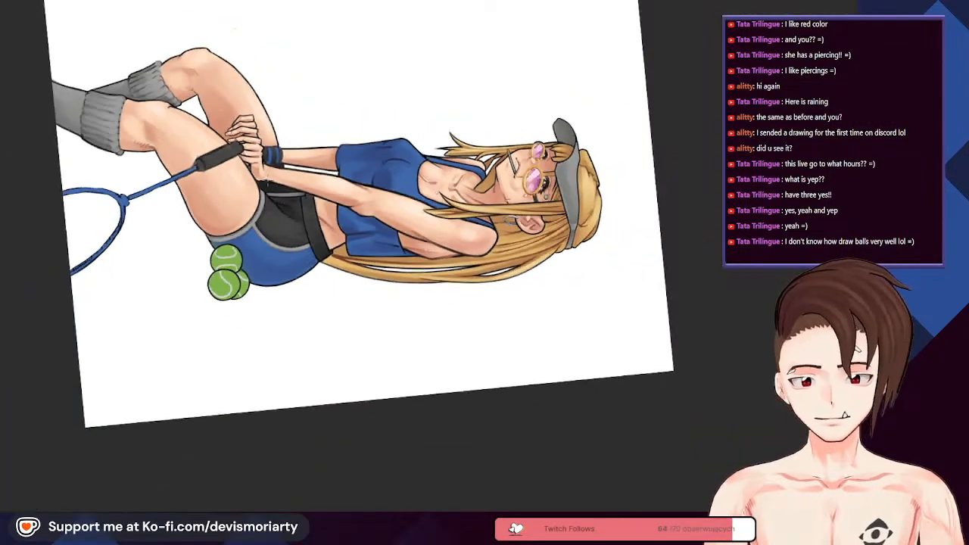
scroll(315, 306, down, 2)
scroll(306, 219, up, 2)
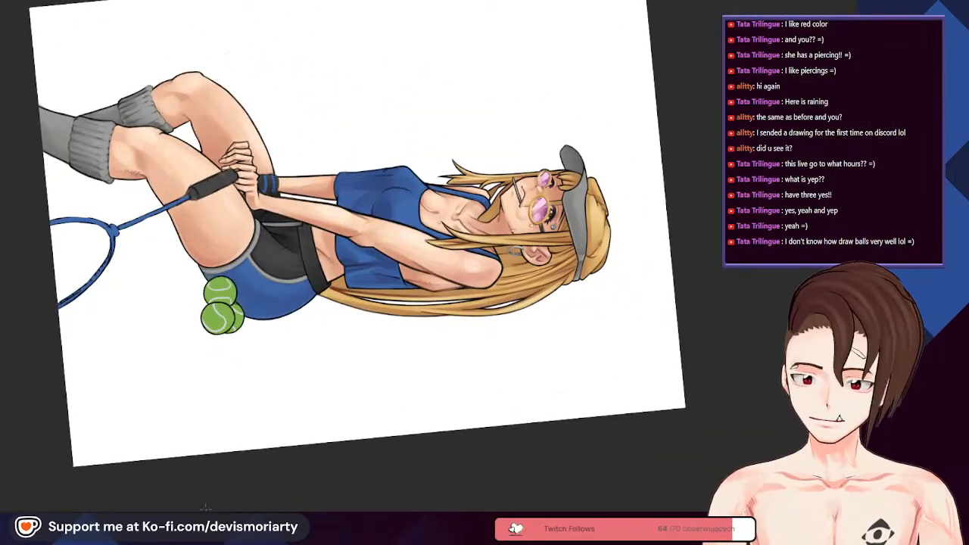
key(5)
scroll(319, 228, down, 2)
scroll(300, 330, down, 3)
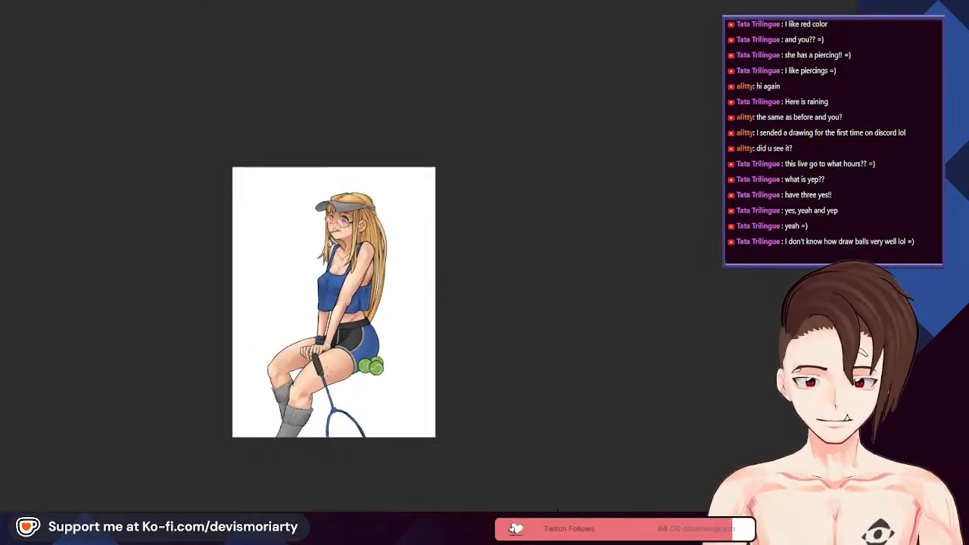
scroll(330, 379, up, 2)
scroll(331, 352, up, 2)
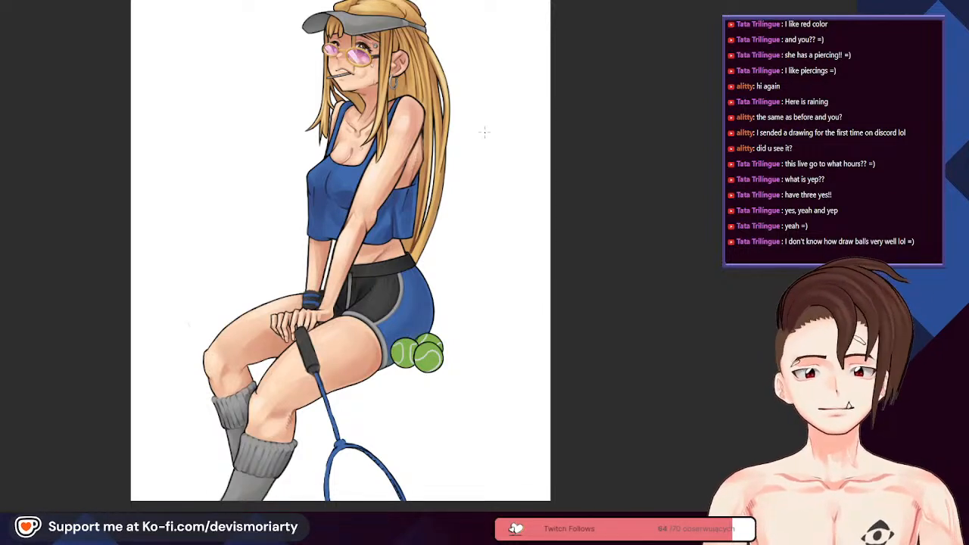
scroll(349, 190, down, 3)
scroll(325, 149, up, 2)
scroll(298, 119, down, 2)
scroll(318, 119, up, 2)
scroll(322, 118, down, 2)
scroll(387, 193, up, 3)
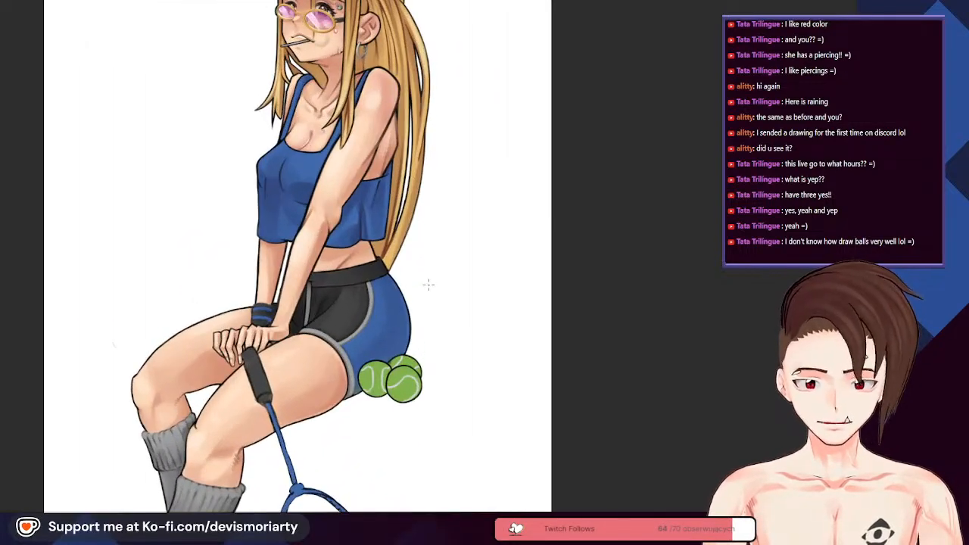
Step: Paint over the dark smudges inside the back ball beside the left ball in green
scroll(437, 263, up, 5)
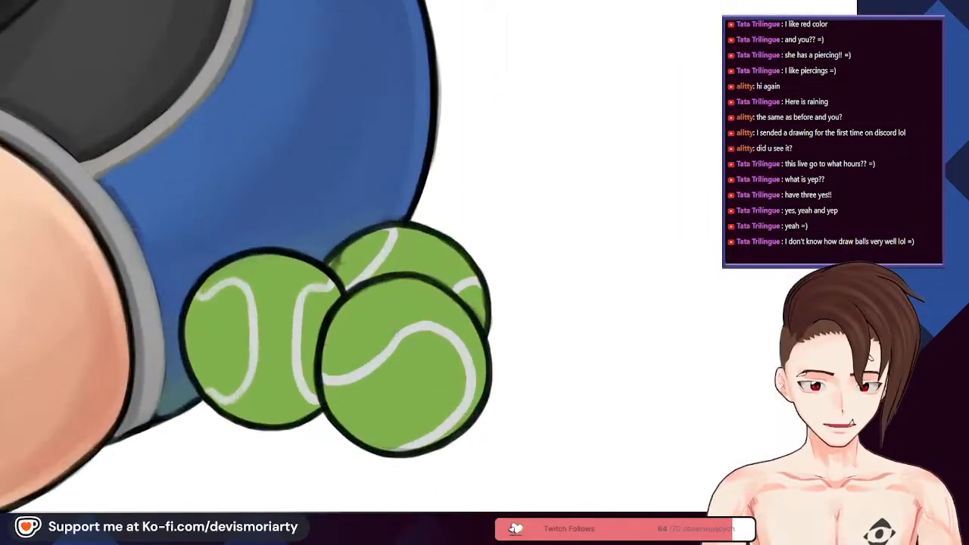
scroll(364, 265, down, 2)
scroll(430, 220, up, 3)
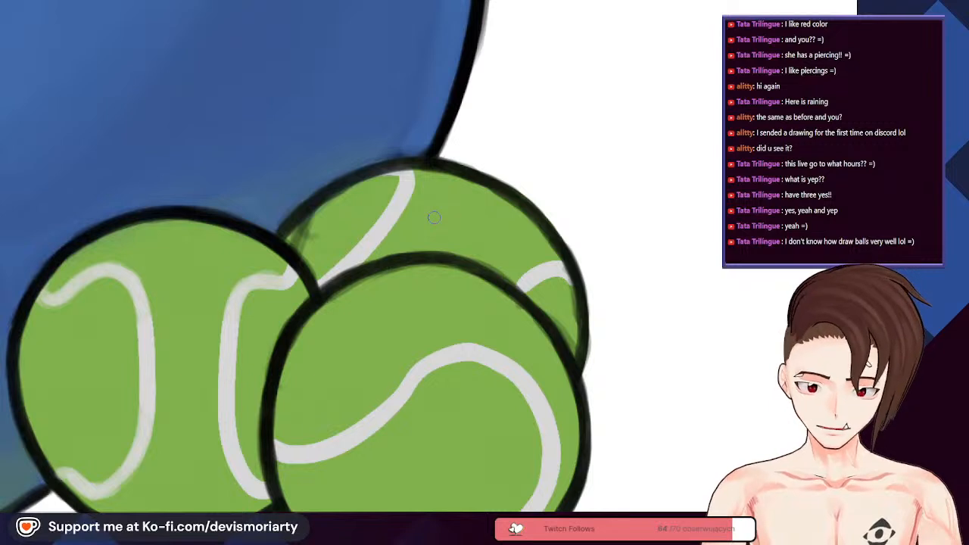
scroll(311, 232, up, 2)
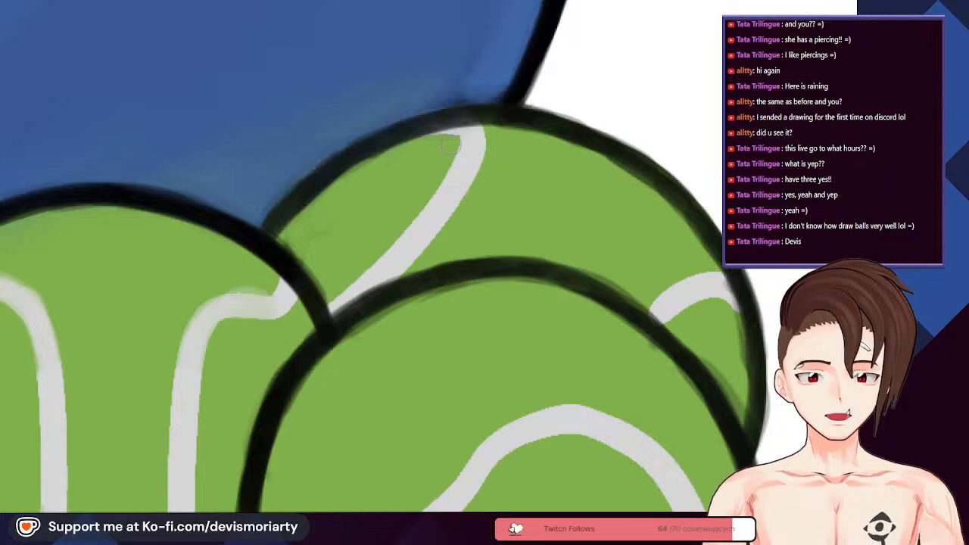
scroll(297, 254, up, 2)
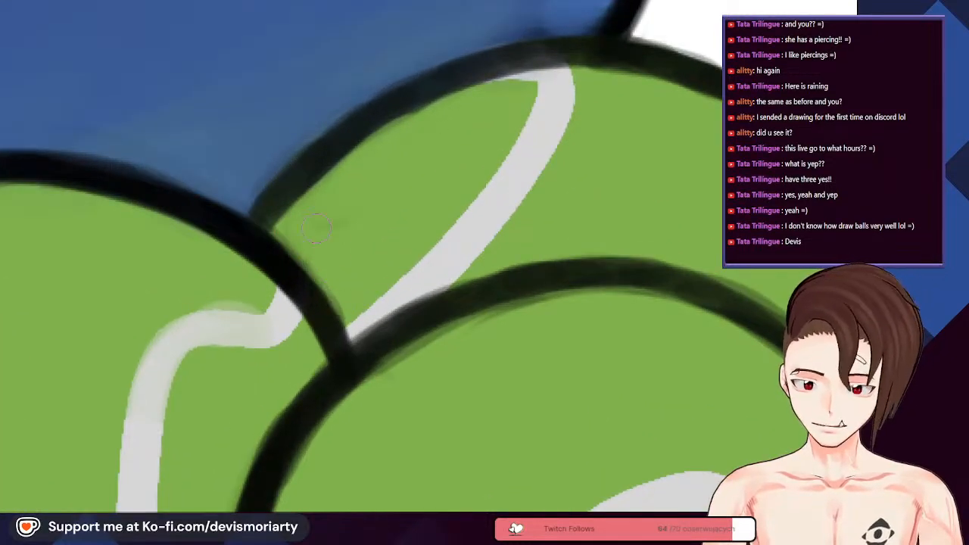
scroll(313, 227, down, 5)
scroll(291, 201, up, 5)
scroll(287, 196, down, 5)
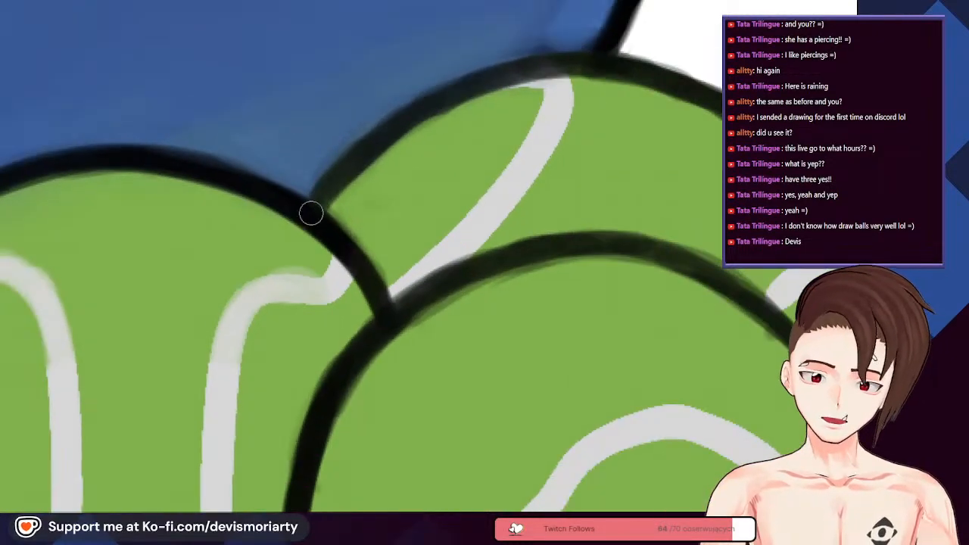
Step: Darken the back ball's outline along its top edge and down its outer side to the front ball
scroll(313, 205, up, 5)
mouse_move(349, 164)
mouse_down()
mouse_move(441, 99)
mouse_move(557, 68)
mouse_move(514, 81)
mouse_move(544, 92)
mouse_move(642, 202)
mouse_up()
scroll(557, 68, down, 5)
scroll(518, 88, up, 5)
scroll(651, 263, down, 5)
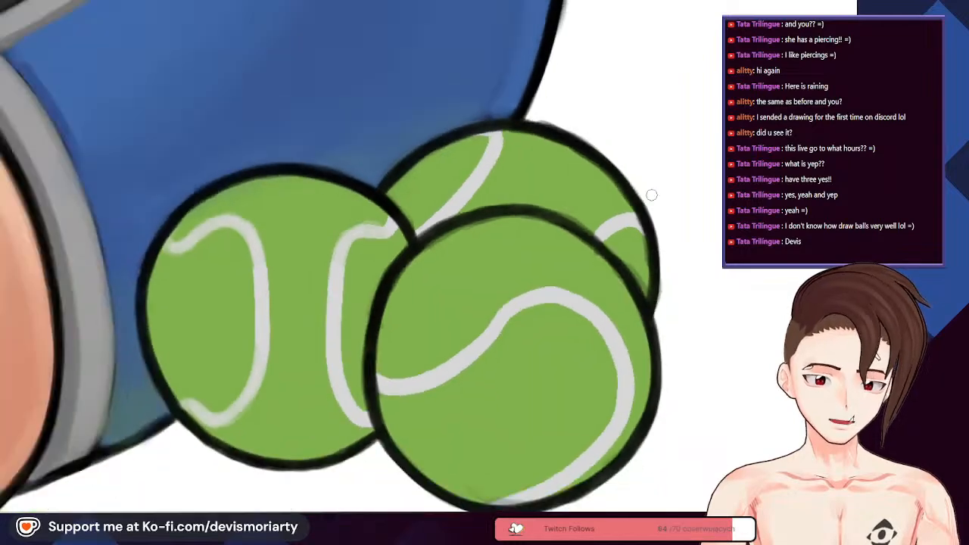
scroll(649, 195, up, 5)
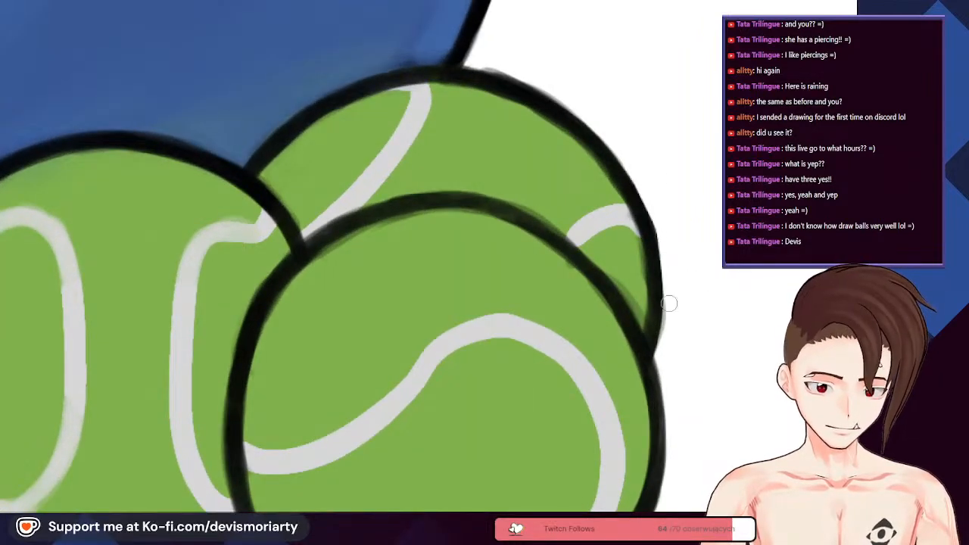
drag(642, 345, 650, 246)
scroll(648, 273, down, 5)
scroll(647, 240, up, 5)
scroll(533, 96, down, 5)
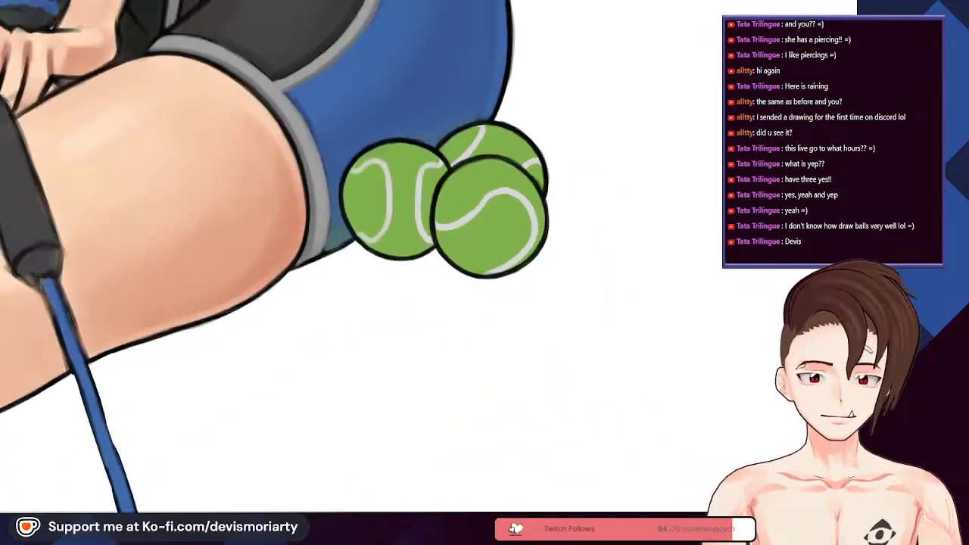
Step: Clean the smudged green wedge between the back ball's short seam and the front ball's outline
scroll(421, 331, up, 4)
scroll(421, 331, up, 5)
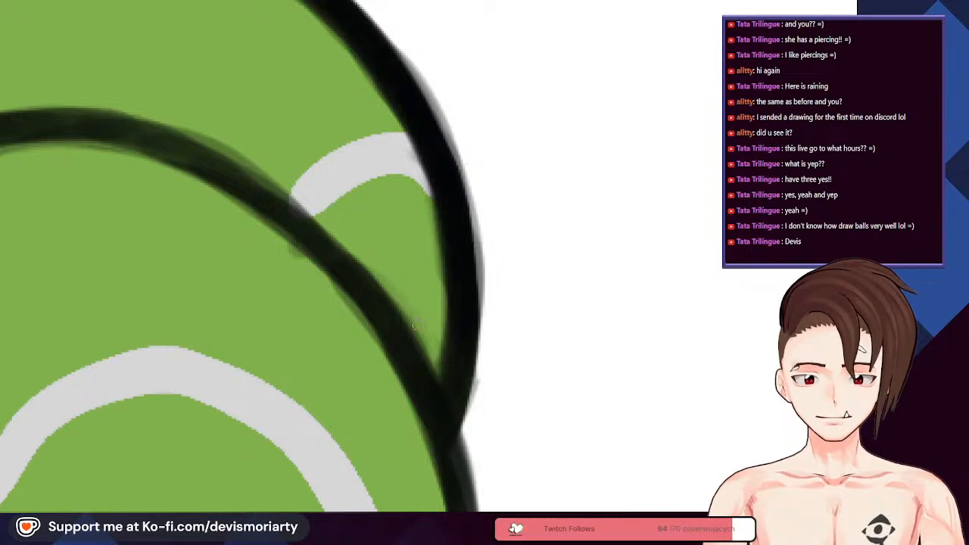
scroll(364, 303, down, 6)
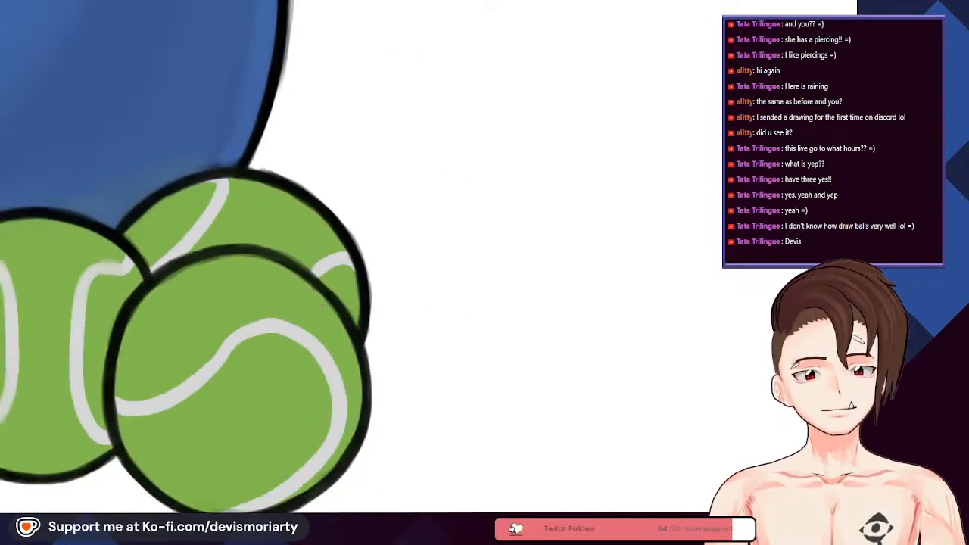
scroll(290, 295, up, 2)
scroll(290, 296, down, 2)
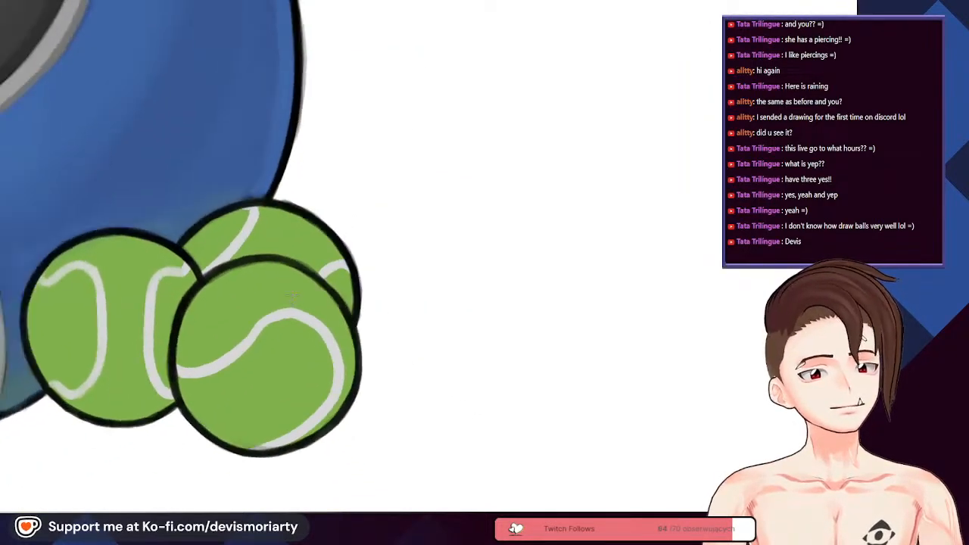
Step: Darken the front ball's outline along its upper edge where it overlaps the back ball
scroll(303, 280, up, 5)
scroll(265, 216, up, 5)
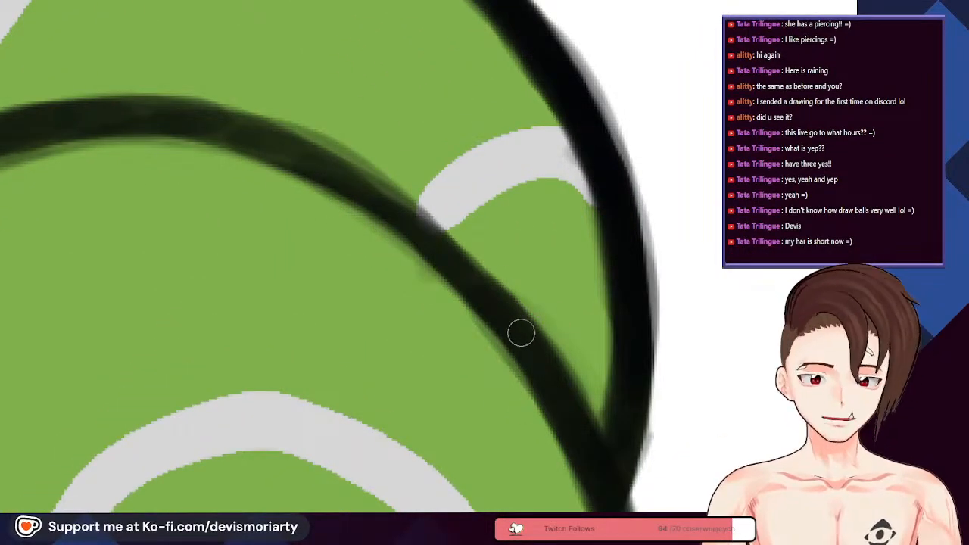
scroll(519, 330, down, 3)
scroll(199, 158, up, 3)
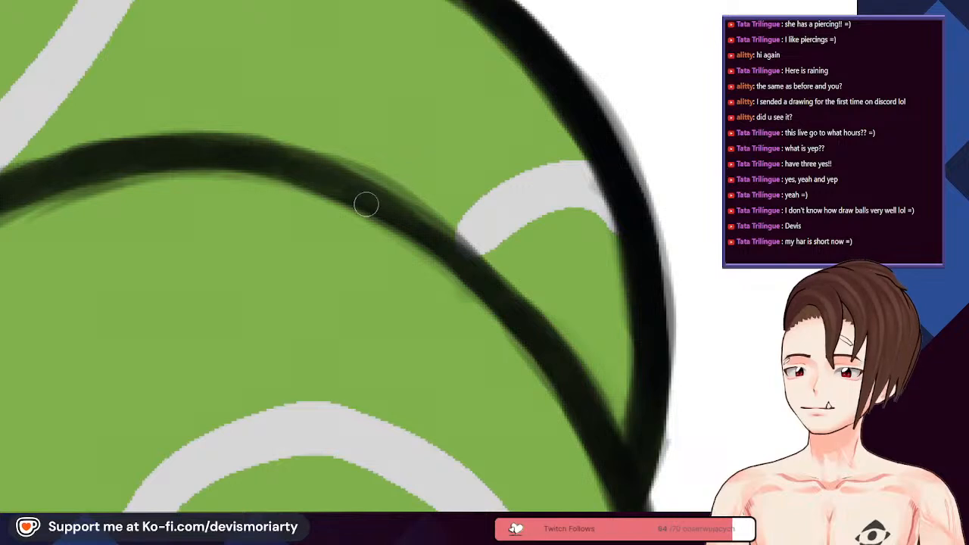
scroll(522, 348, down, 3)
scroll(523, 350, up, 3)
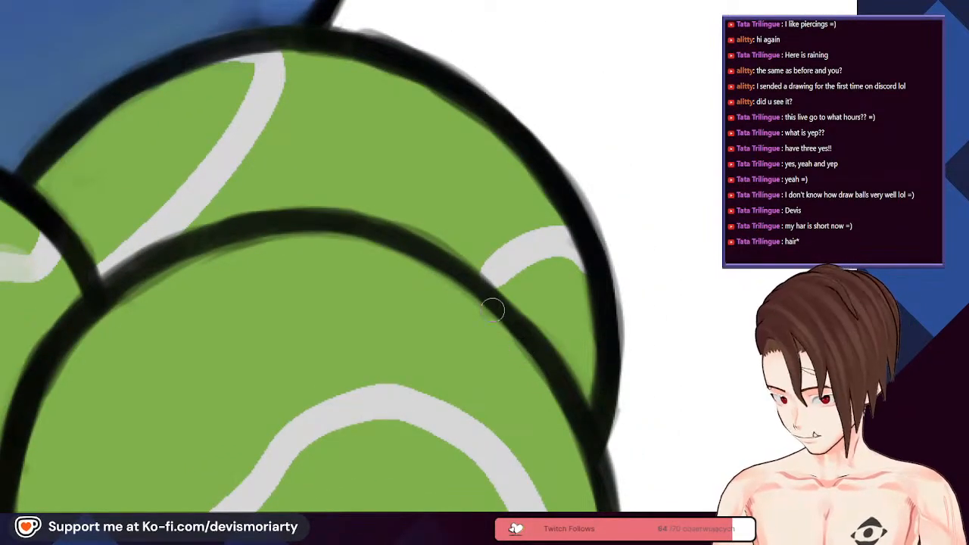
scroll(498, 319, up, 2)
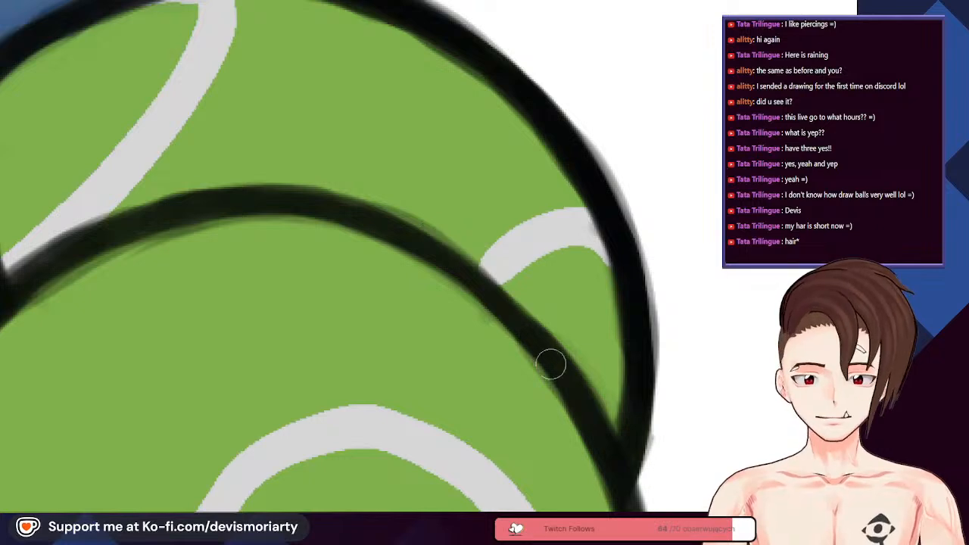
drag(489, 282, 303, 208)
Step: Review the three tennis balls and the whole illustration at several zoom levels
scroll(296, 224, down, 7)
scroll(295, 223, down, 2)
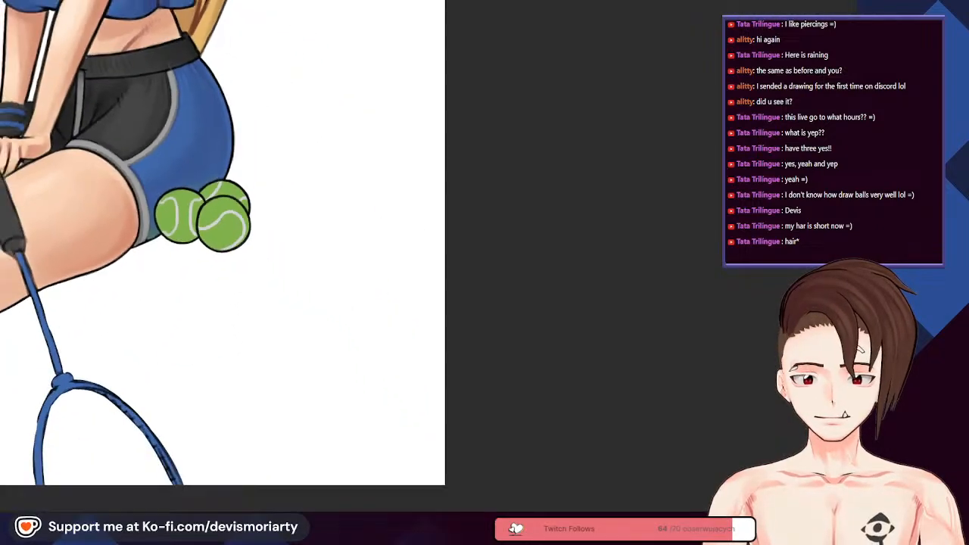
scroll(224, 336, down, 3)
scroll(224, 336, up, 7)
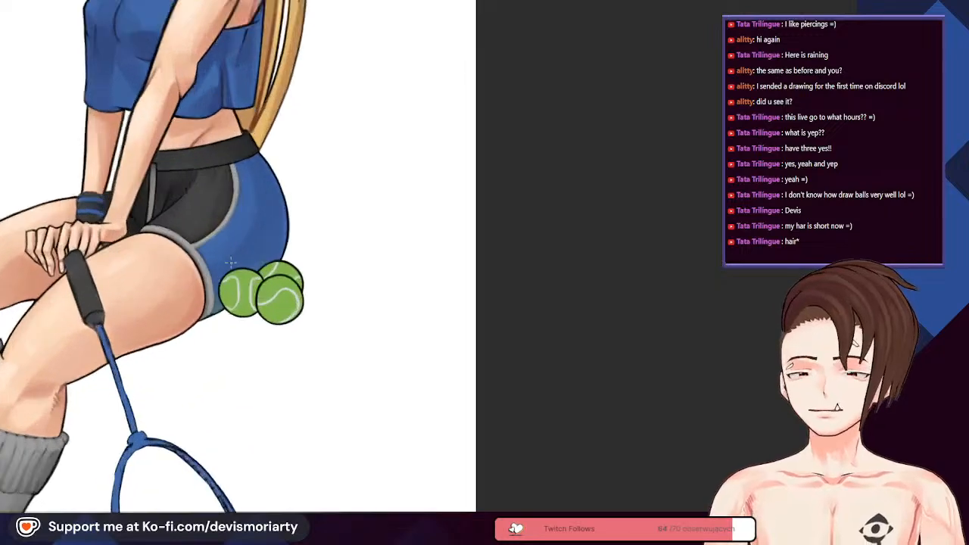
scroll(231, 311, up, 4)
scroll(224, 281, down, 4)
scroll(224, 288, up, 3)
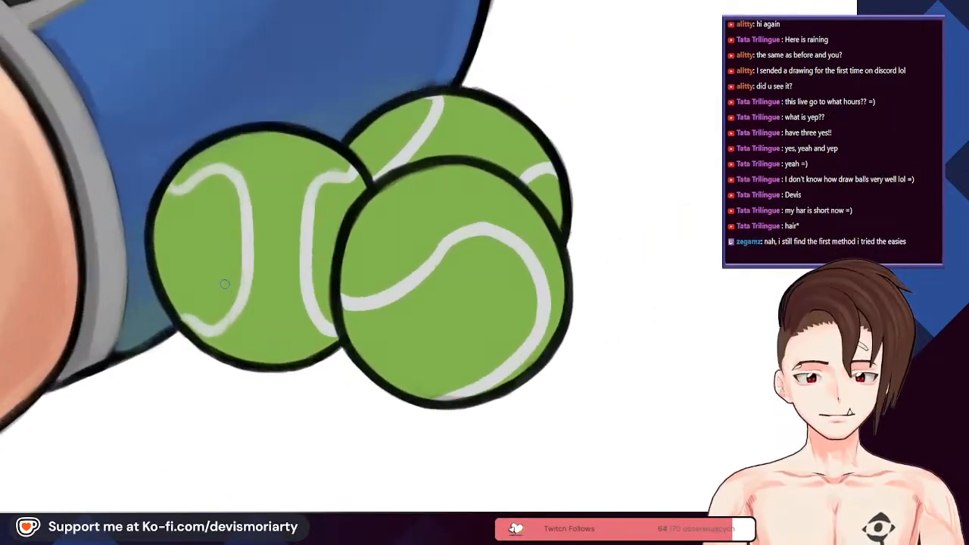
scroll(230, 280, down, 7)
scroll(222, 269, down, 3)
scroll(208, 263, up, 3)
scroll(228, 271, down, 7)
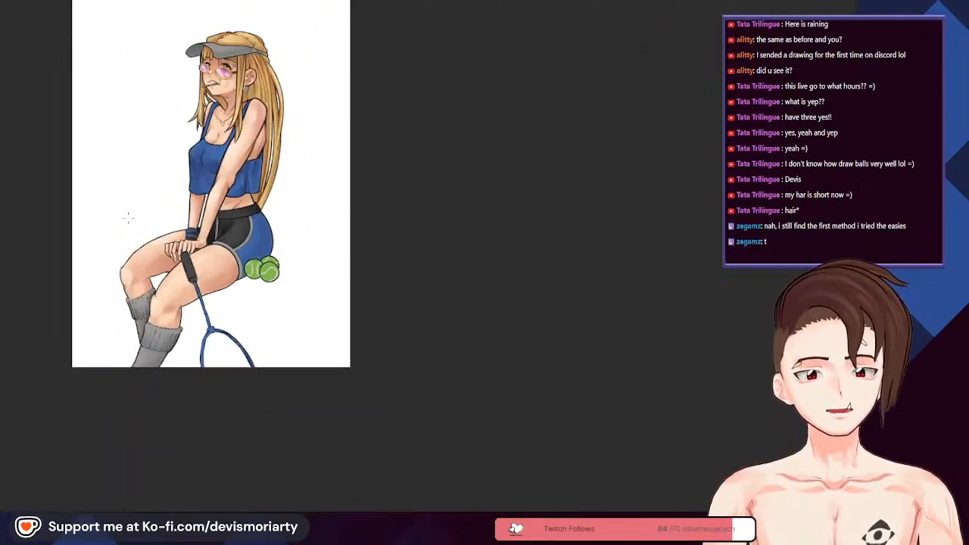
scroll(96, 343, up, 3)
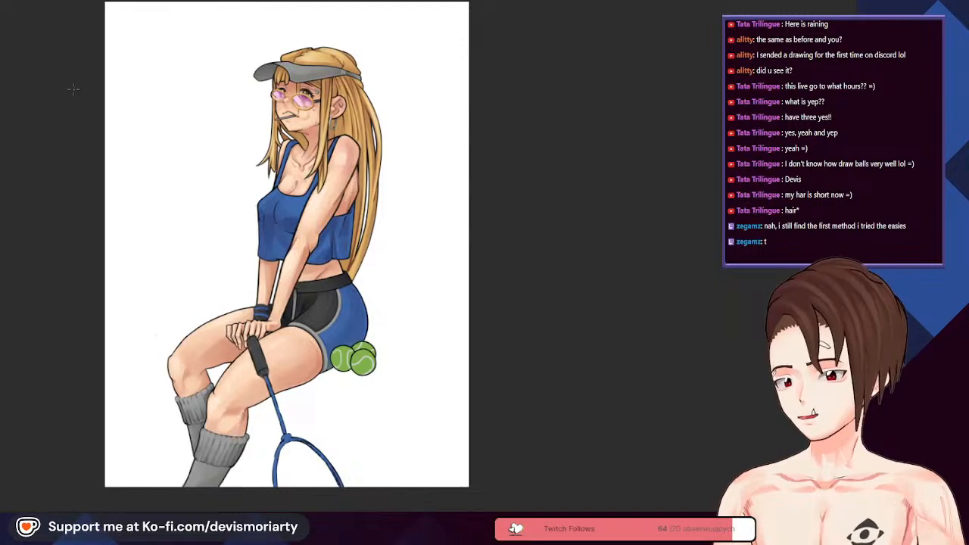
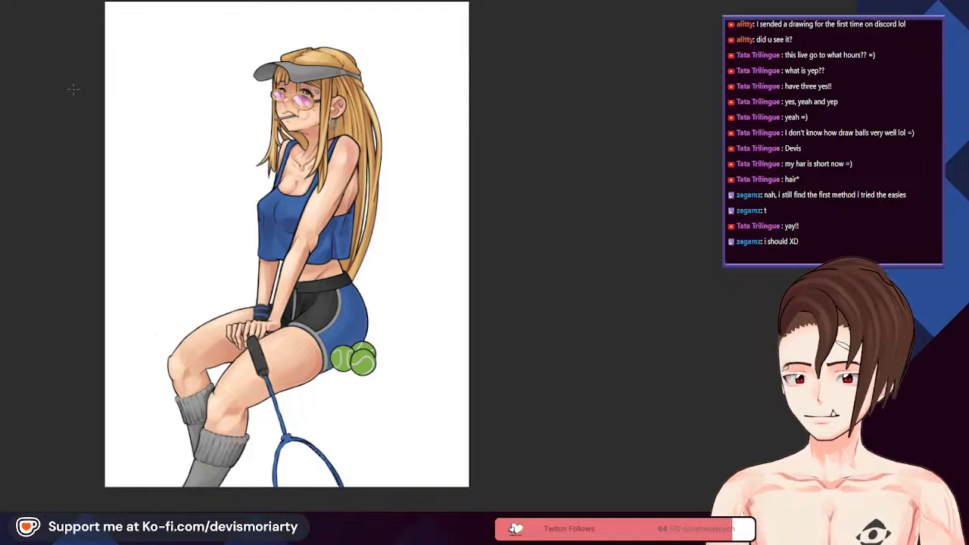
scroll(236, 235, down, 3)
scroll(228, 234, up, 5)
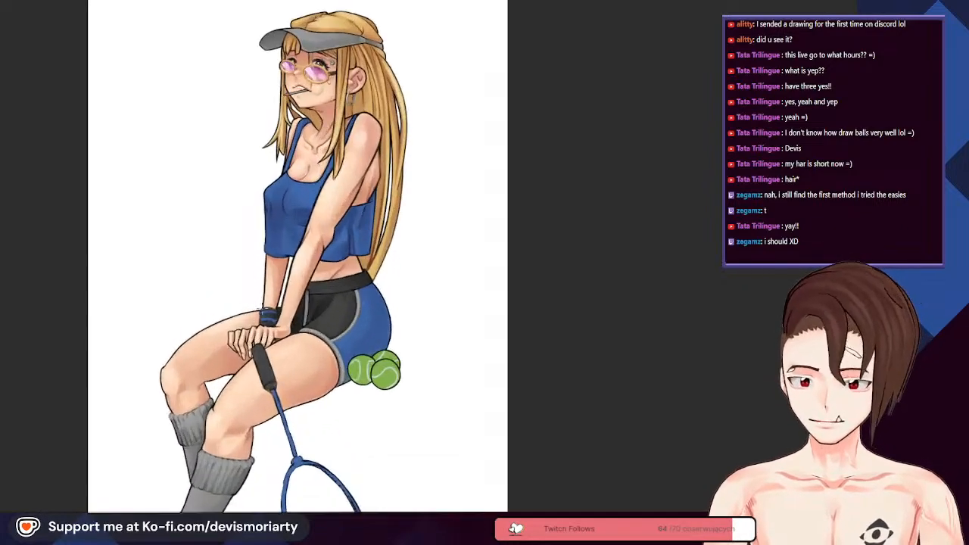
scroll(277, 292, down, 3)
scroll(292, 365, up, 3)
scroll(363, 296, down, 3)
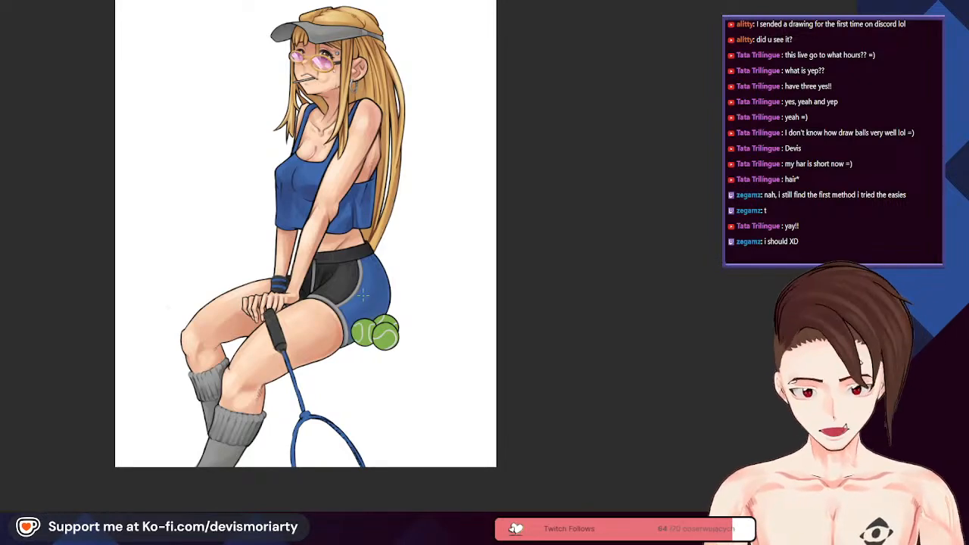
scroll(363, 296, down, 1)
scroll(382, 295, up, 8)
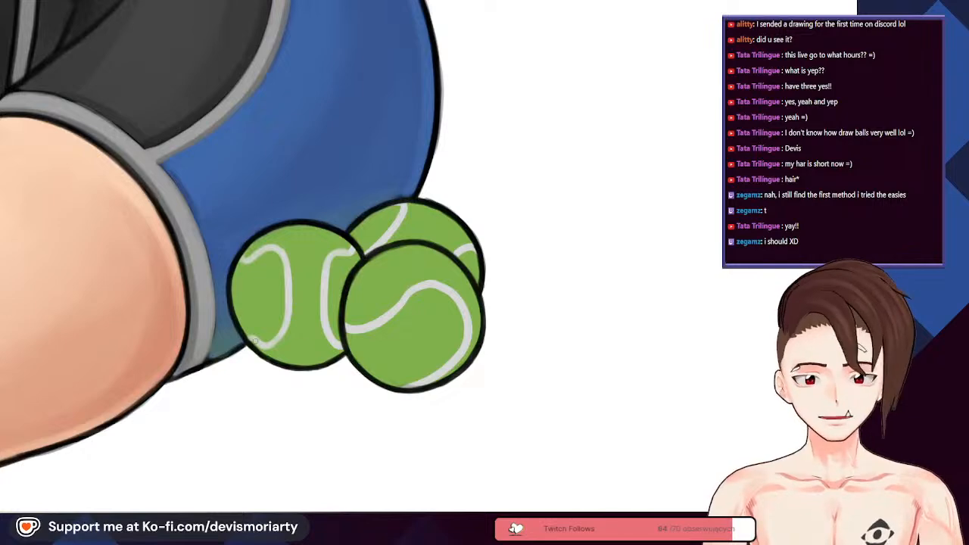
scroll(387, 236, down, 8)
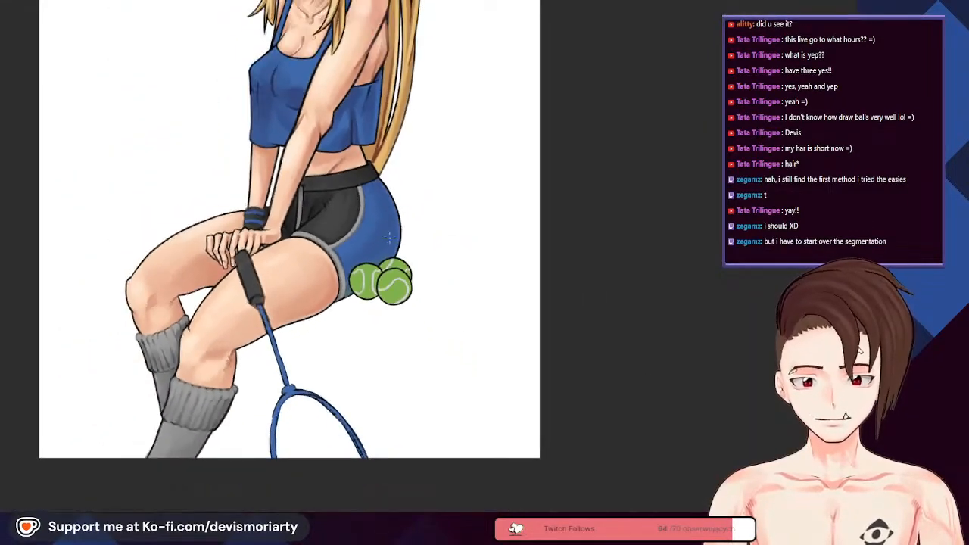
scroll(388, 236, down, 6)
scroll(411, 254, up, 2)
scroll(411, 255, down, 2)
scroll(412, 254, up, 5)
scroll(411, 254, down, 3)
scroll(330, 221, up, 1)
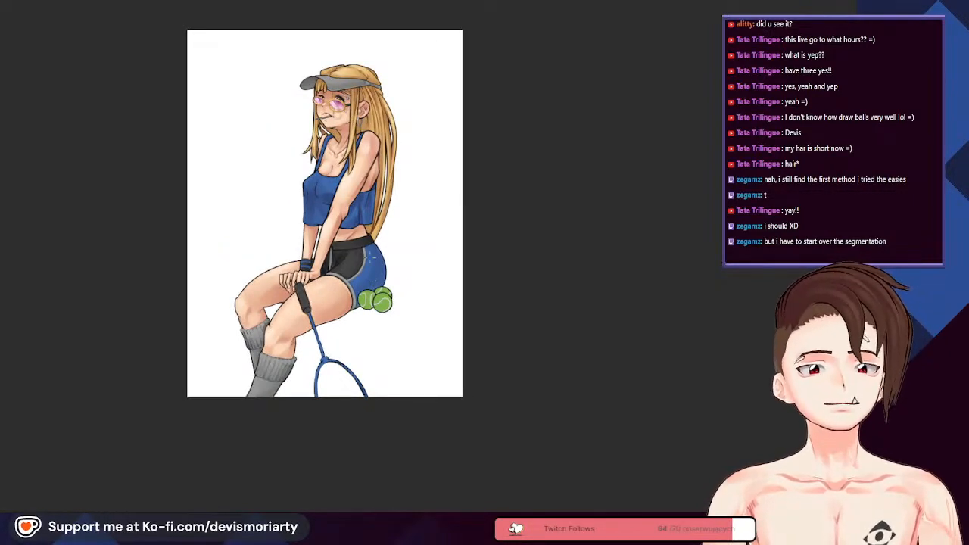
scroll(372, 258, up, 3)
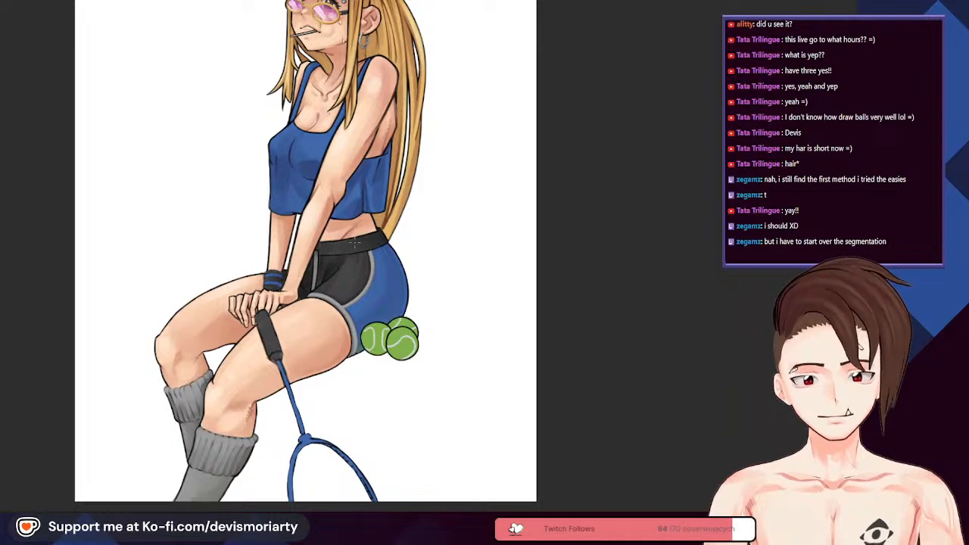
scroll(353, 243, down, 1)
Step: Shade the lower part of the left ball, between its two seams, with a translucent darker green
scroll(379, 326, up, 6)
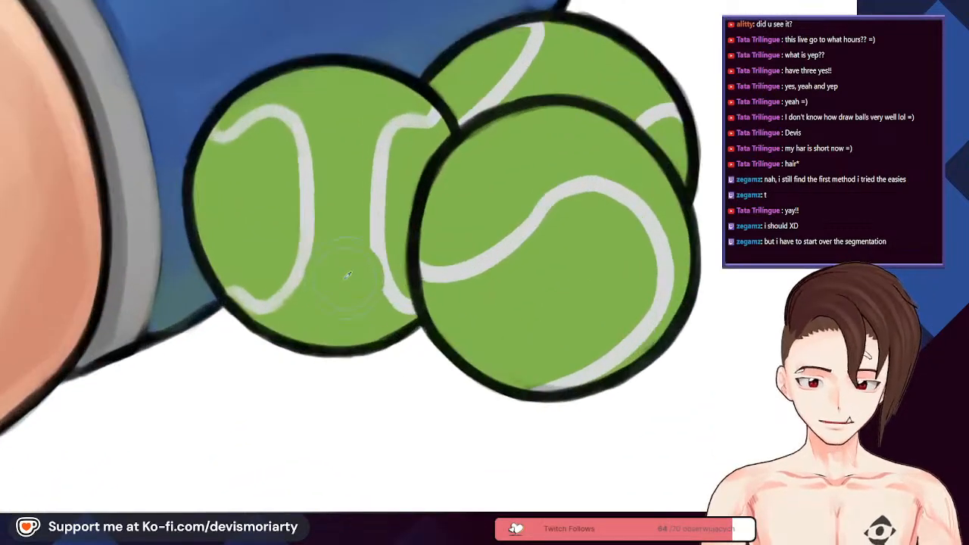
scroll(368, 290, up, 2)
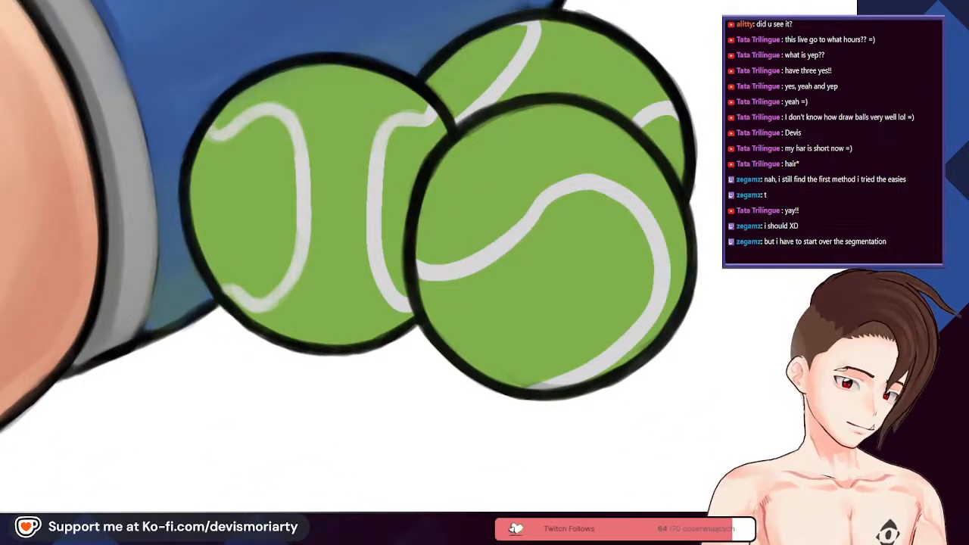
scroll(387, 261, down, 3)
scroll(383, 260, up, 3)
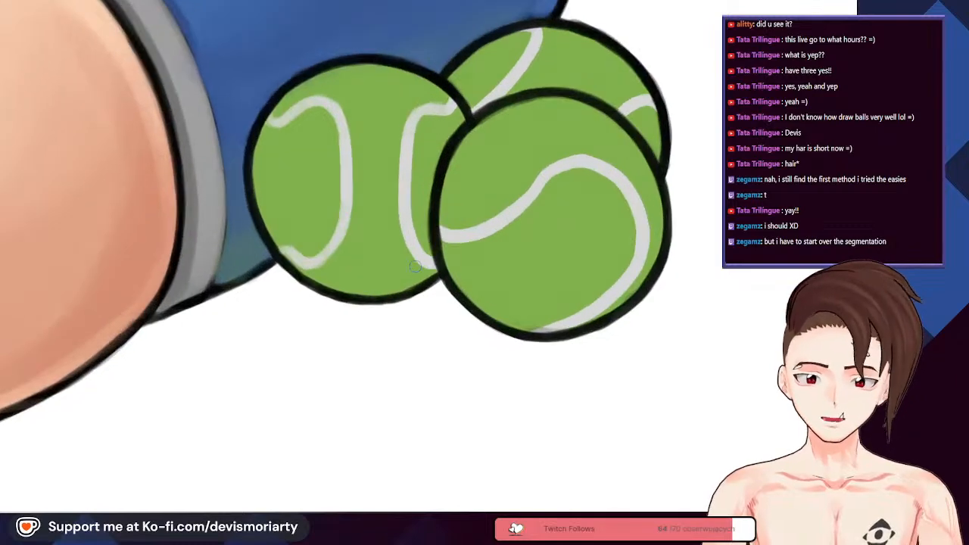
scroll(391, 263, up, 1)
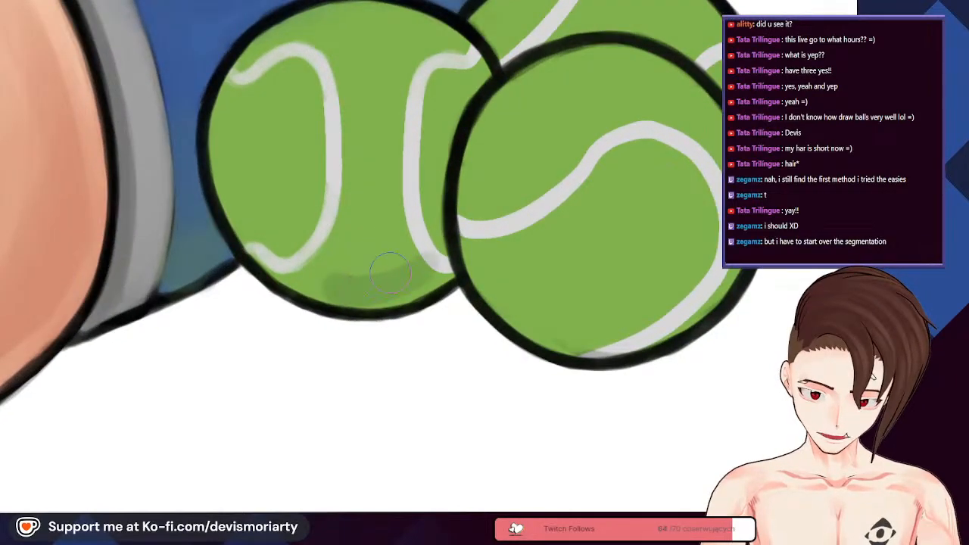
scroll(356, 288, down, 2)
scroll(383, 292, up, 2)
mouse_move(382, 292)
mouse_down()
mouse_move(318, 315)
mouse_move(371, 257)
mouse_up()
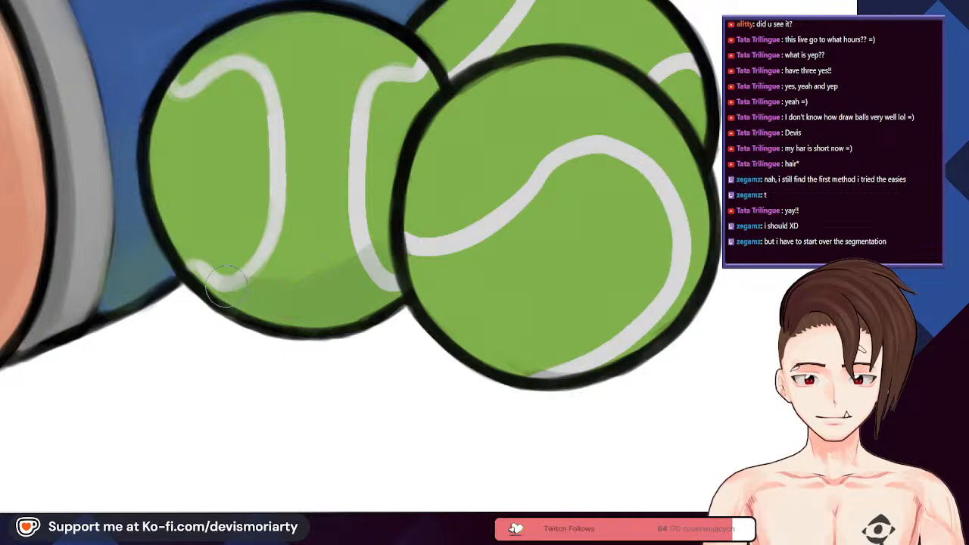
drag(294, 287, 374, 237)
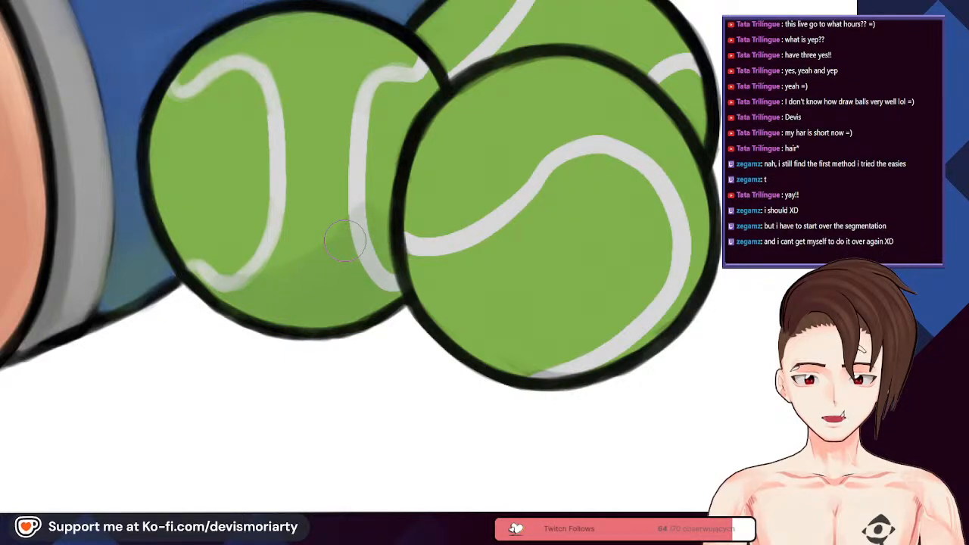
Step: Extend the left ball's shading up along the front ball to the upper seam end and along its lower edge
mouse_move(390, 155)
mouse_down()
mouse_move(335, 257)
mouse_move(278, 285)
mouse_up()
mouse_move(328, 242)
mouse_down()
mouse_move(397, 131)
mouse_move(368, 262)
mouse_move(366, 199)
mouse_move(414, 87)
mouse_up()
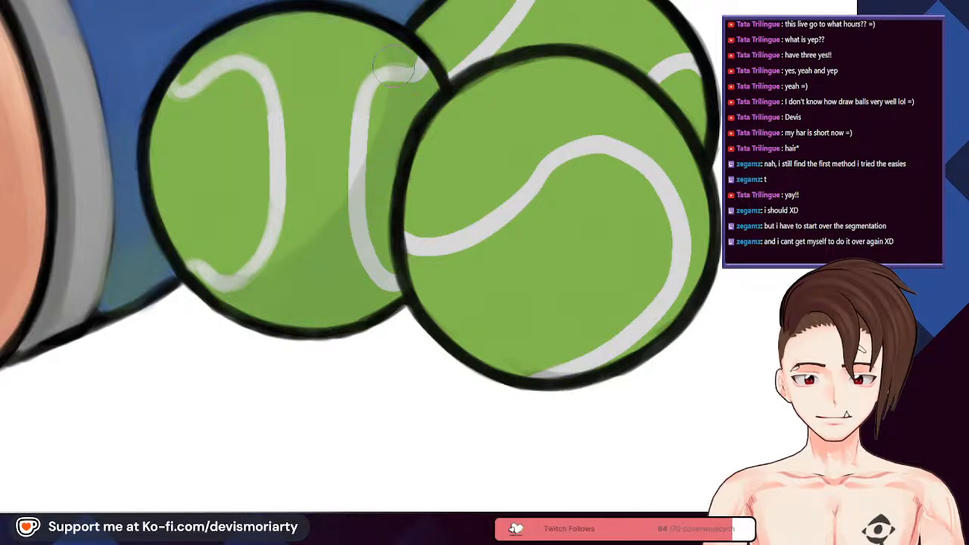
scroll(381, 65, down, 5)
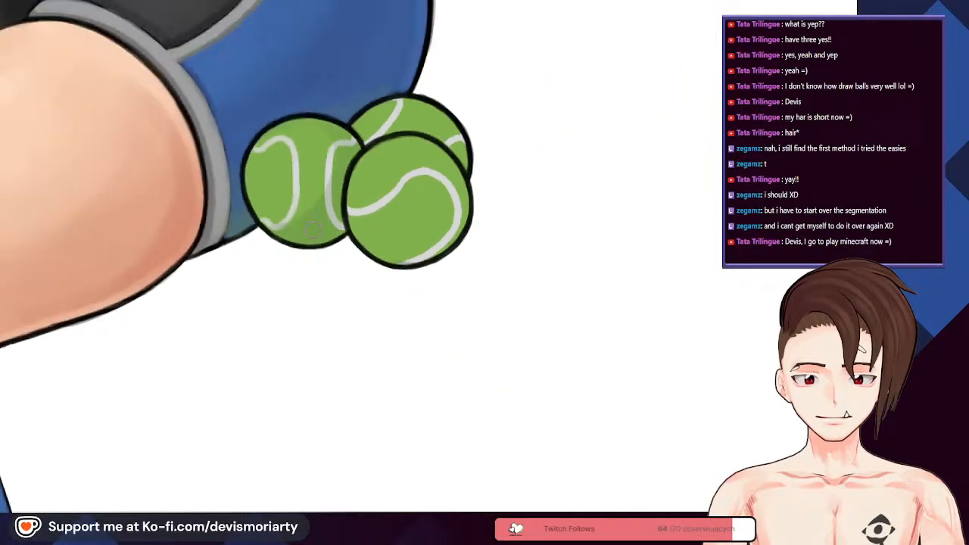
scroll(295, 220, up, 4)
scroll(296, 221, up, 2)
mouse_move(317, 337)
mouse_down()
mouse_move(283, 351)
mouse_move(186, 357)
mouse_up()
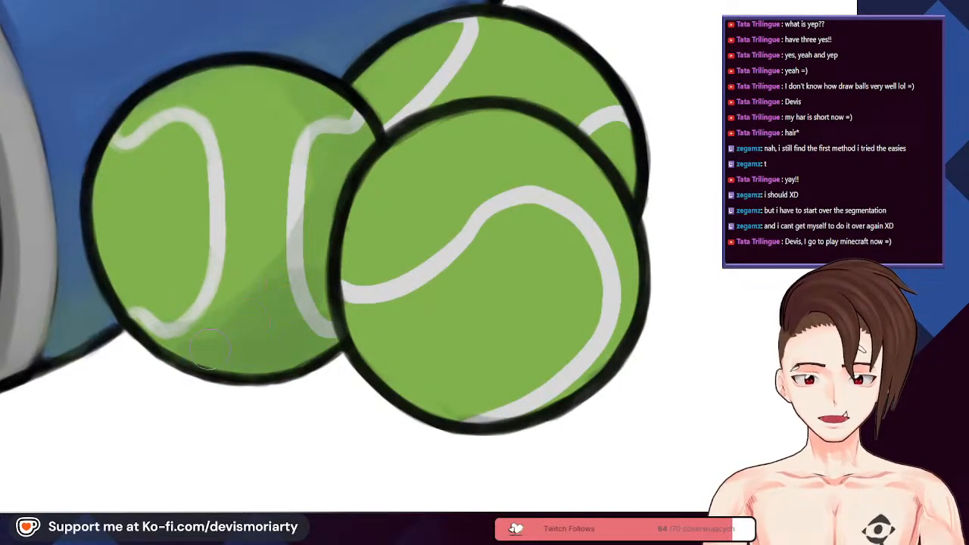
Step: Add darker green shading to the left ball's upper corner, where it meets the back and front balls
scroll(387, 107, down, 4)
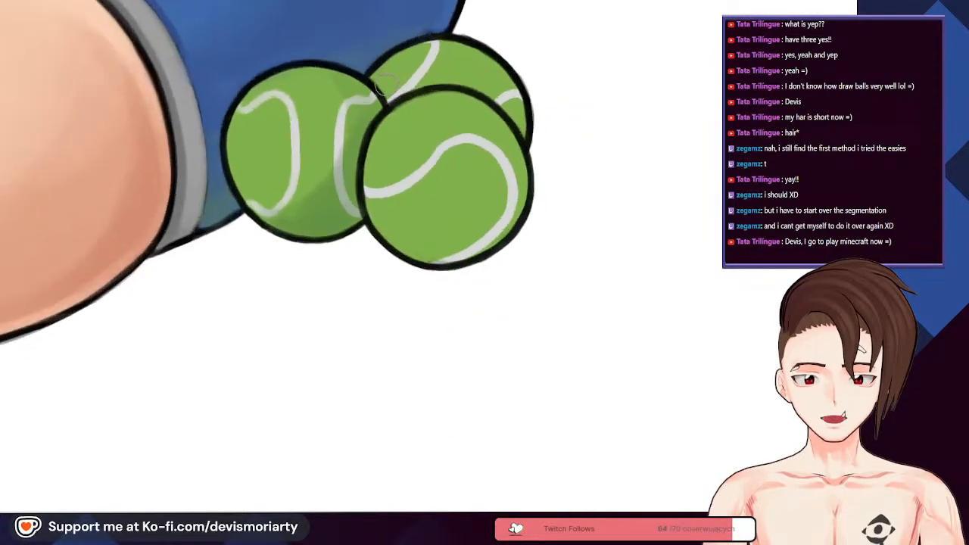
scroll(390, 110, up, 5)
drag(367, 121, 352, 144)
mouse_move(345, 94)
mouse_down()
mouse_move(323, 79)
mouse_move(351, 108)
mouse_move(341, 83)
mouse_move(332, 199)
mouse_move(324, 73)
mouse_move(280, 56)
mouse_up()
scroll(262, 75, down, 4)
scroll(273, 91, up, 5)
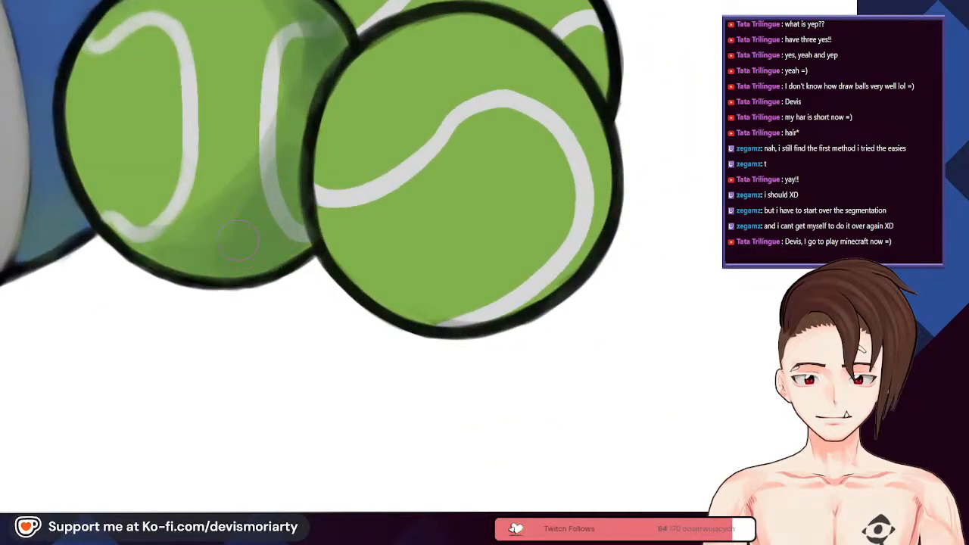
Step: Deepen the left ball's shadow in the lower area beside the front ball, including over the inner seam's lower end
scroll(242, 245, down, 3)
scroll(225, 242, up, 2)
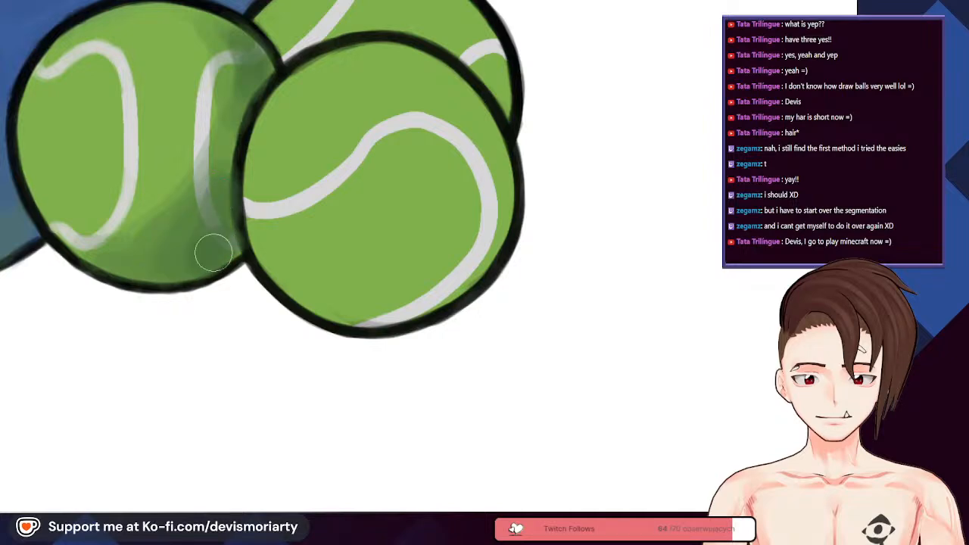
scroll(217, 227, down, 5)
scroll(250, 167, up, 5)
scroll(259, 156, down, 5)
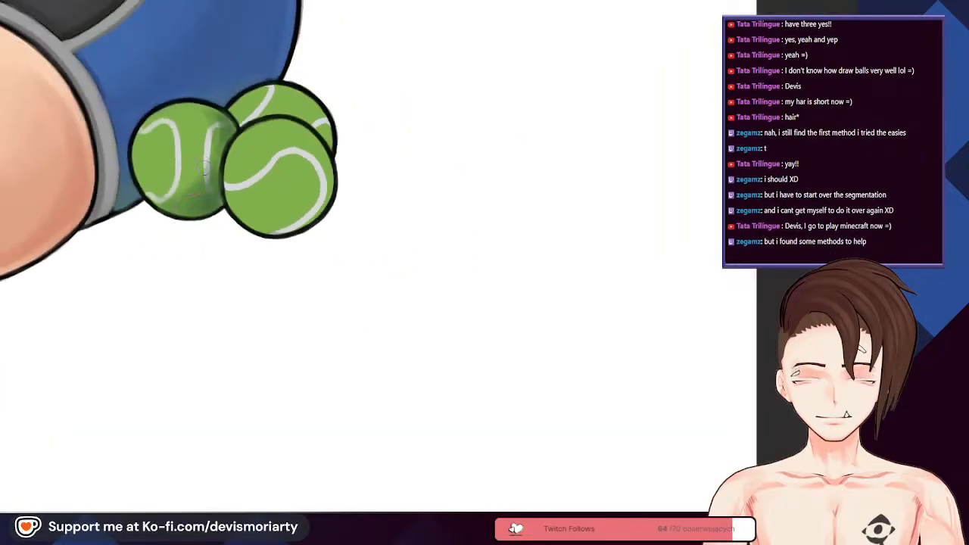
scroll(217, 169, up, 5)
scroll(231, 134, down, 1)
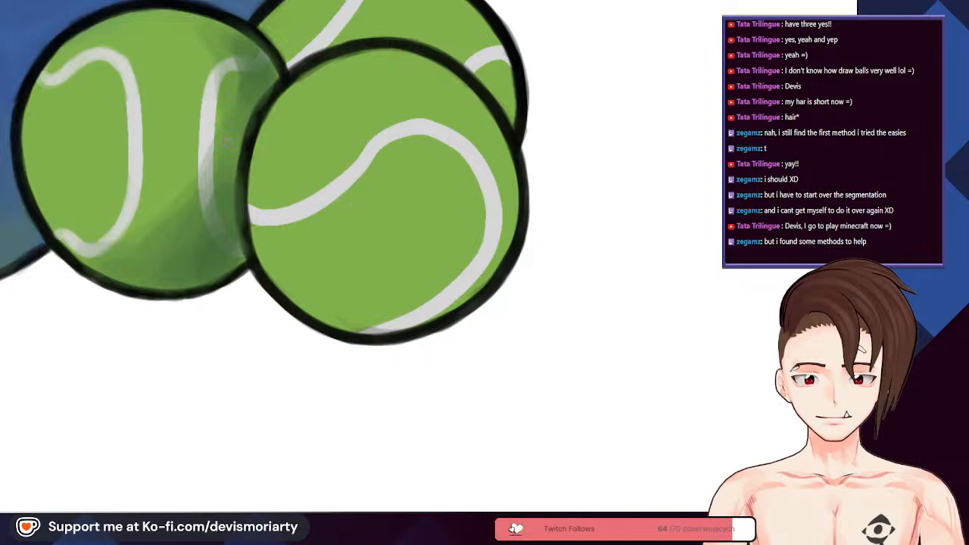
Step: Blend the left ball's shading along the front ball's outline and across the upper end of the inner seam
scroll(227, 142, down, 4)
scroll(228, 190, up, 6)
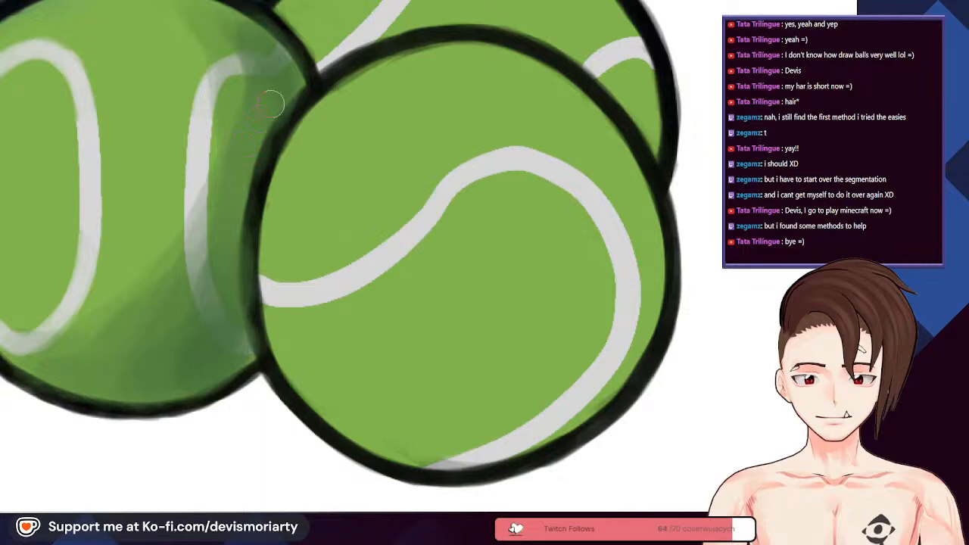
scroll(285, 70, up, 4)
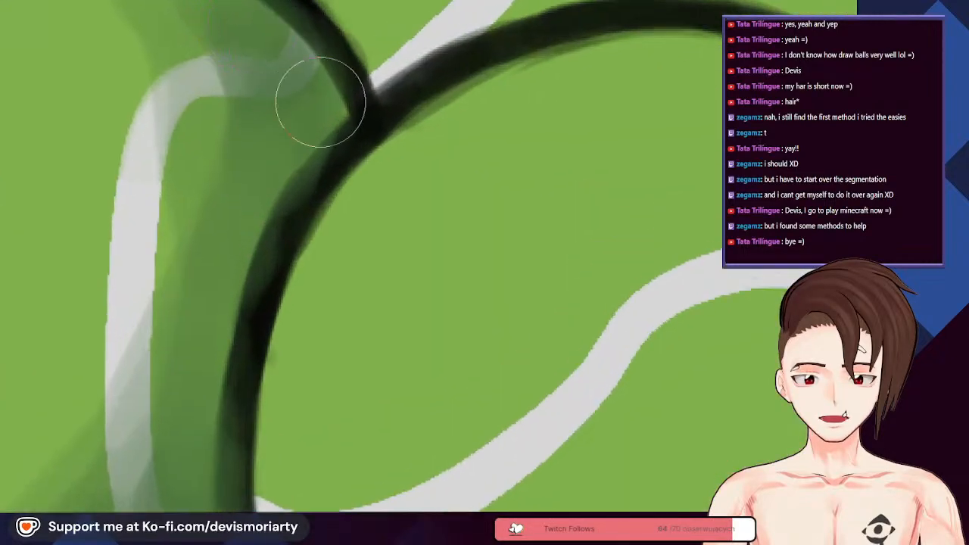
scroll(296, 125, down, 4)
scroll(226, 144, up, 1)
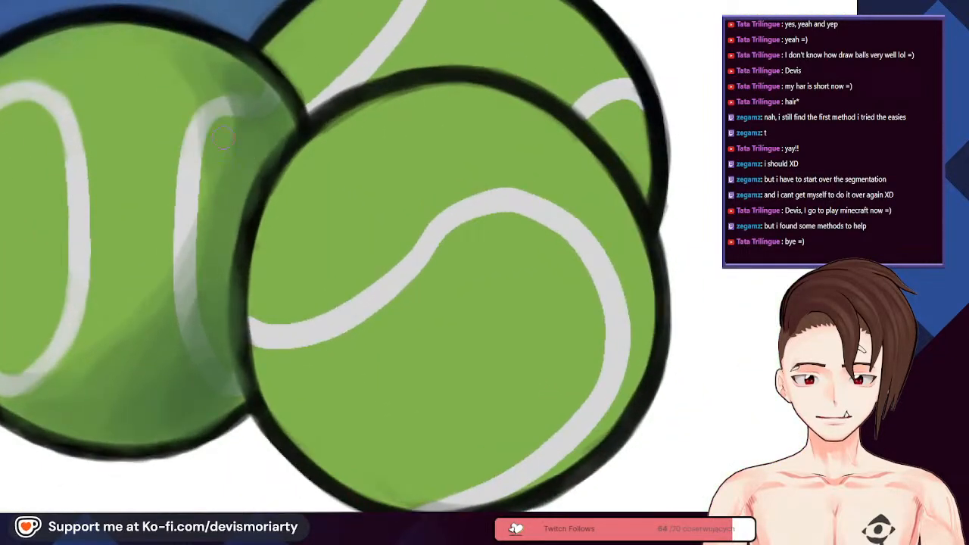
scroll(210, 176, down, 4)
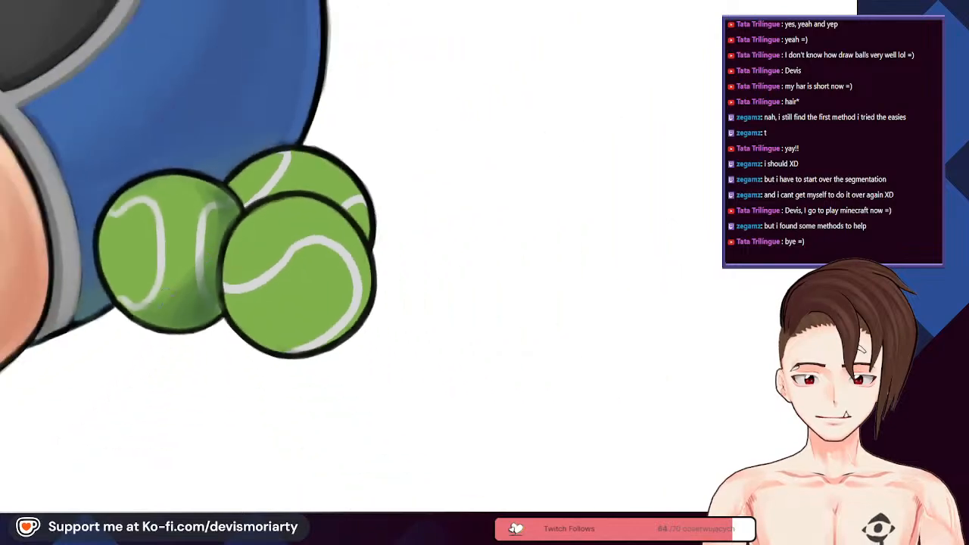
Step: Rotate the canvas and examine the shaded left ball against the rest of the figure
scroll(205, 197, up, 2)
scroll(203, 222, down, 3)
scroll(169, 223, down, 4)
scroll(168, 356, up, 2)
drag(203, 222, 193, 455)
scroll(220, 227, down, 3)
scroll(241, 303, up, 8)
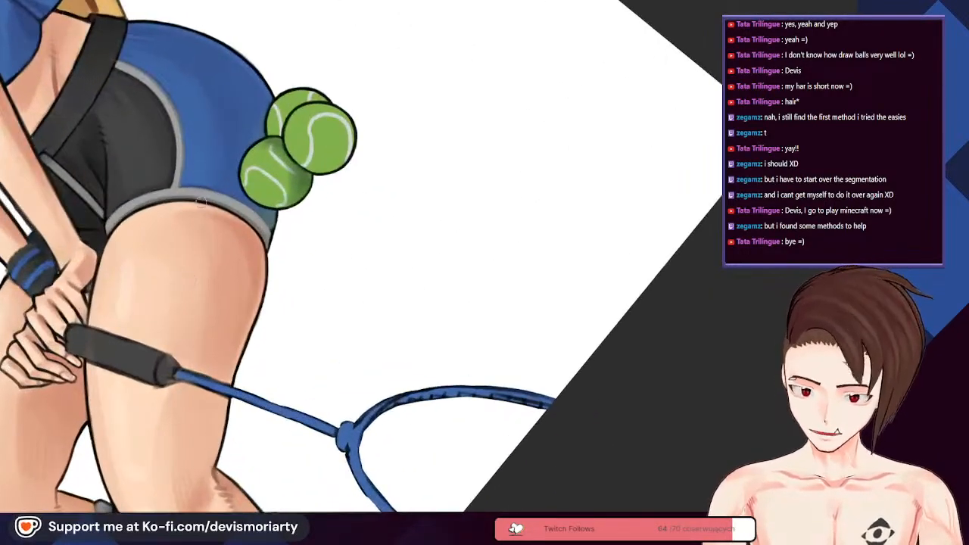
Step: Soften the left ball's green shading in the lower area beside the front ball, easing it toward the outer seam
drag(248, 177, 246, 292)
mouse_move(310, 261)
mouse_down()
mouse_move(320, 217)
mouse_move(290, 164)
mouse_up()
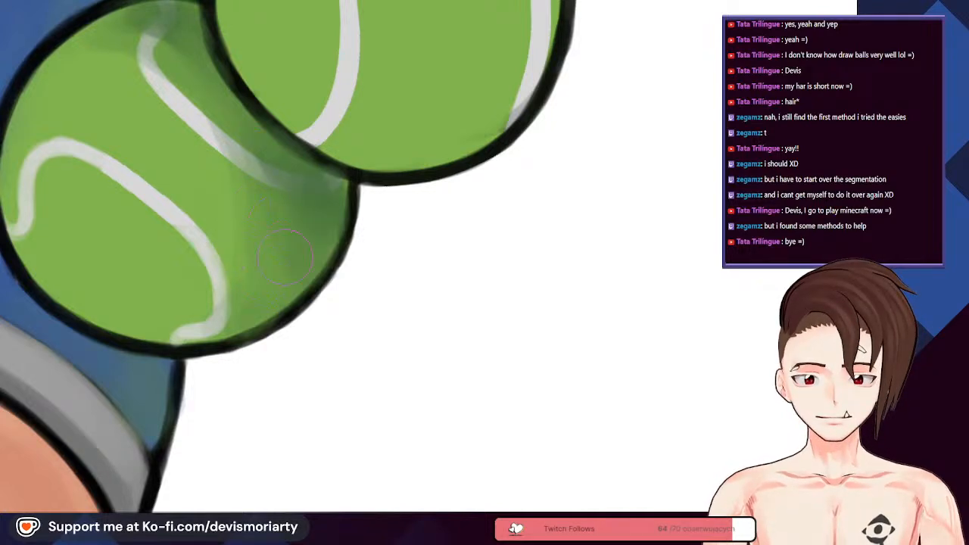
scroll(276, 222, down, 4)
scroll(157, 87, up, 4)
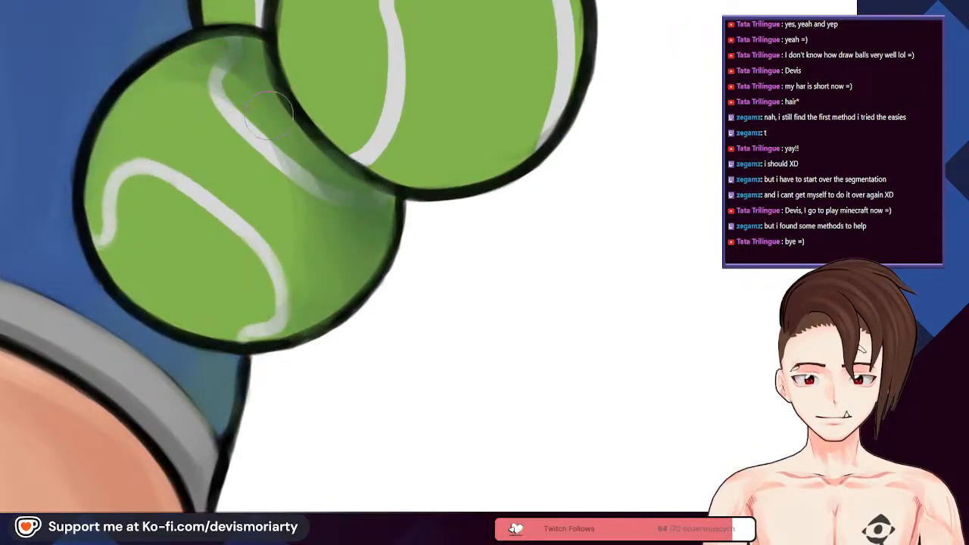
scroll(242, 82, down, 4)
scroll(223, 87, up, 4)
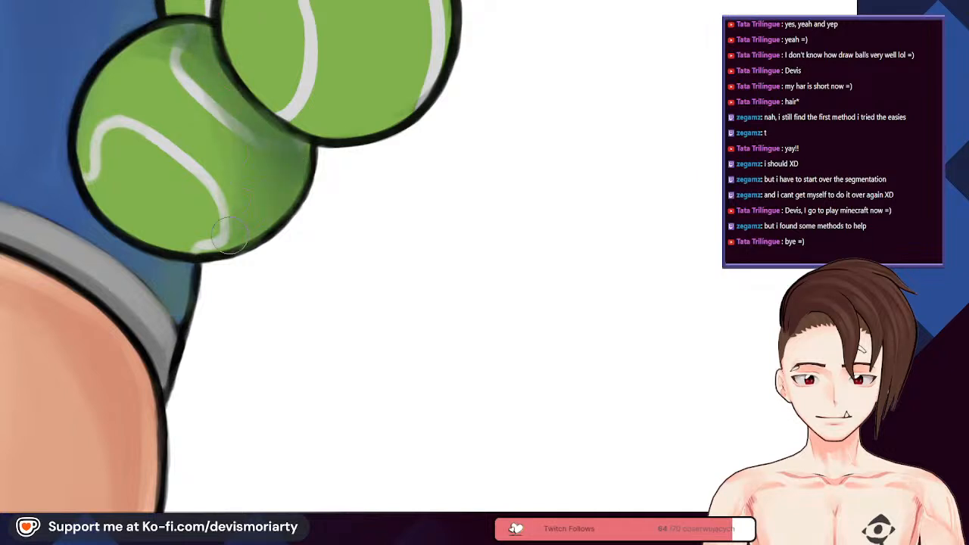
scroll(159, 233, down, 4)
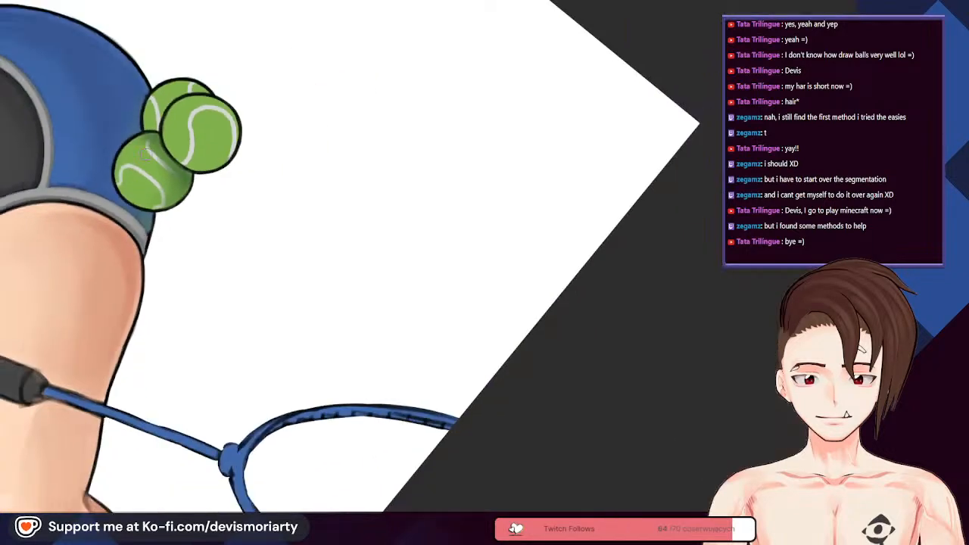
scroll(149, 198, up, 4)
scroll(216, 219, up, 4)
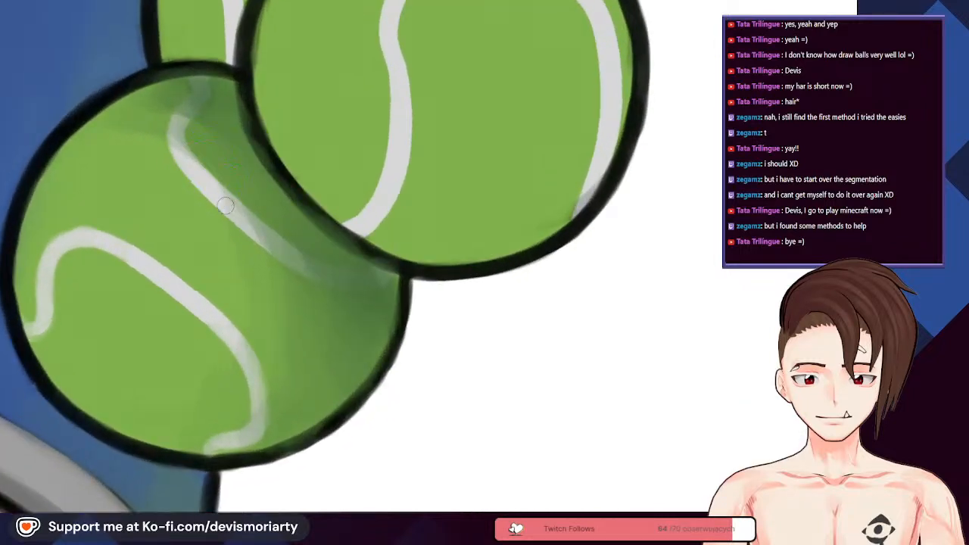
Step: Repaint the middle and lower part of the left ball's inner seam in light grey over the green shading
mouse_move(213, 196)
mouse_down()
mouse_move(280, 247)
mouse_move(215, 194)
mouse_move(276, 240)
mouse_move(353, 274)
mouse_up()
scroll(287, 262, down, 4)
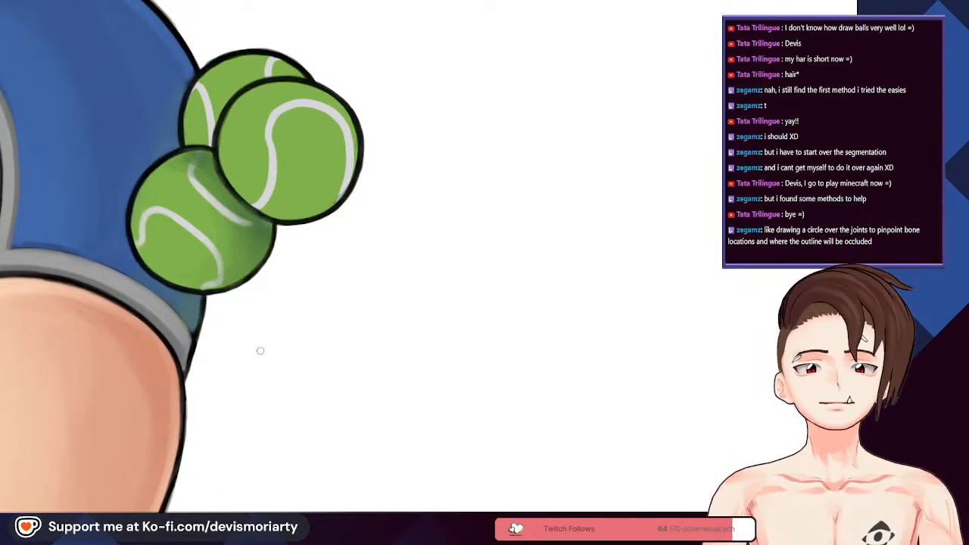
scroll(261, 350, down, 1)
scroll(261, 350, up, 2)
scroll(261, 351, down, 1)
scroll(242, 201, up, 4)
scroll(199, 90, up, 4)
scroll(201, 88, down, 1)
Step: Sample the dark outline colour and strengthen the front ball's outline where it overlaps the left ball
alt+click(205, 75)
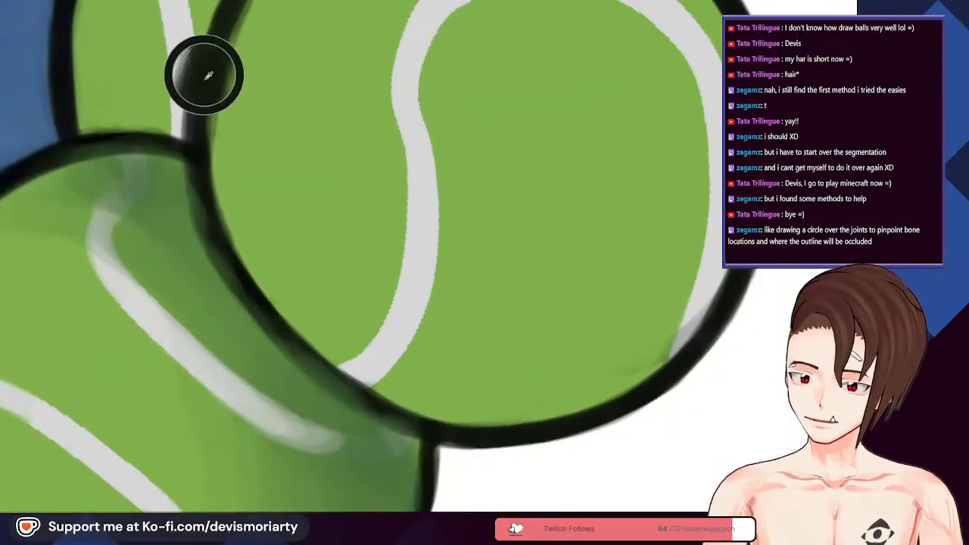
scroll(279, 98, down, 5)
scroll(328, 135, up, 4)
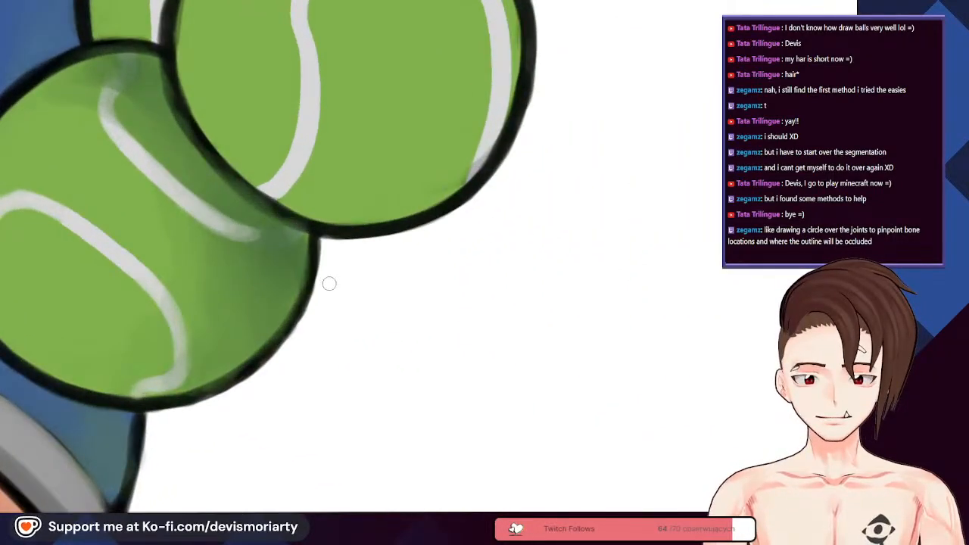
scroll(194, 133, up, 2)
scroll(181, 106, down, 2)
scroll(169, 83, up, 1)
mouse_move(158, 55)
mouse_down()
mouse_move(199, 157)
mouse_move(236, 197)
mouse_up()
mouse_move(213, 165)
mouse_down()
mouse_move(295, 231)
mouse_move(274, 223)
mouse_up()
scroll(274, 223, down, 4)
Step: Extend the left ball's light grey inner seam at both ends so it meets the dark outlines
scroll(282, 231, up, 1)
scroll(283, 231, up, 4)
scroll(272, 167, down, 1)
scroll(269, 182, up, 1)
mouse_move(265, 209)
mouse_down()
mouse_move(265, 138)
mouse_move(273, 219)
mouse_move(257, 137)
mouse_move(269, 132)
mouse_move(272, 144)
mouse_move(288, 87)
mouse_move(284, 125)
mouse_up()
scroll(284, 125, down, 3)
scroll(316, 256, up, 4)
mouse_move(317, 255)
mouse_down()
mouse_move(331, 271)
mouse_move(489, 311)
mouse_move(439, 286)
mouse_move(481, 315)
mouse_move(454, 314)
mouse_move(526, 311)
mouse_move(475, 320)
mouse_up()
scroll(475, 319, down, 3)
scroll(405, 217, up, 2)
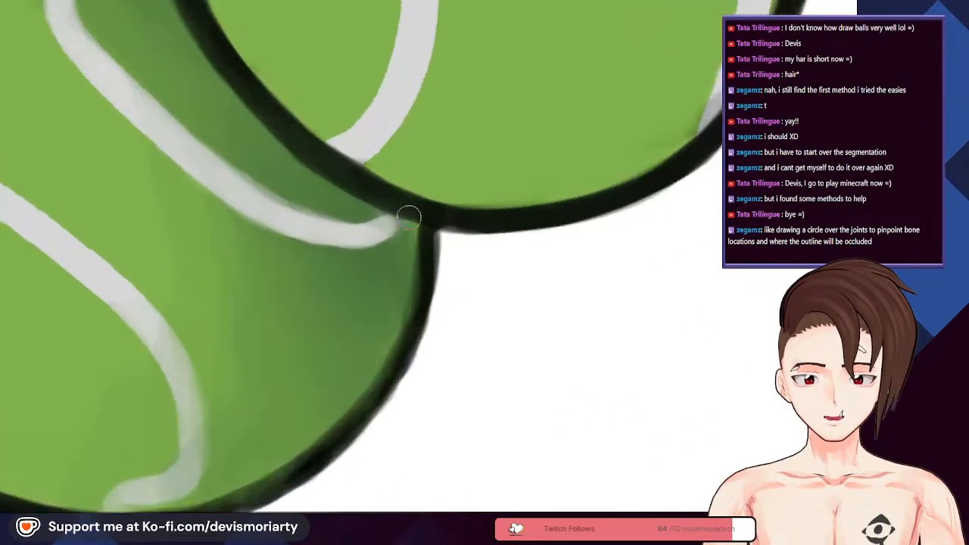
Step: Clean up the left ball's outer edge from the front ball down toward the outer seam's lower end
scroll(426, 218, up, 2)
mouse_move(425, 218)
mouse_down()
mouse_move(413, 298)
mouse_move(375, 368)
mouse_move(402, 329)
mouse_move(264, 452)
mouse_move(336, 408)
mouse_move(206, 468)
mouse_up()
scroll(206, 468, down, 4)
scroll(152, 318, up, 1)
scroll(97, 278, down, 3)
scroll(97, 278, up, 3)
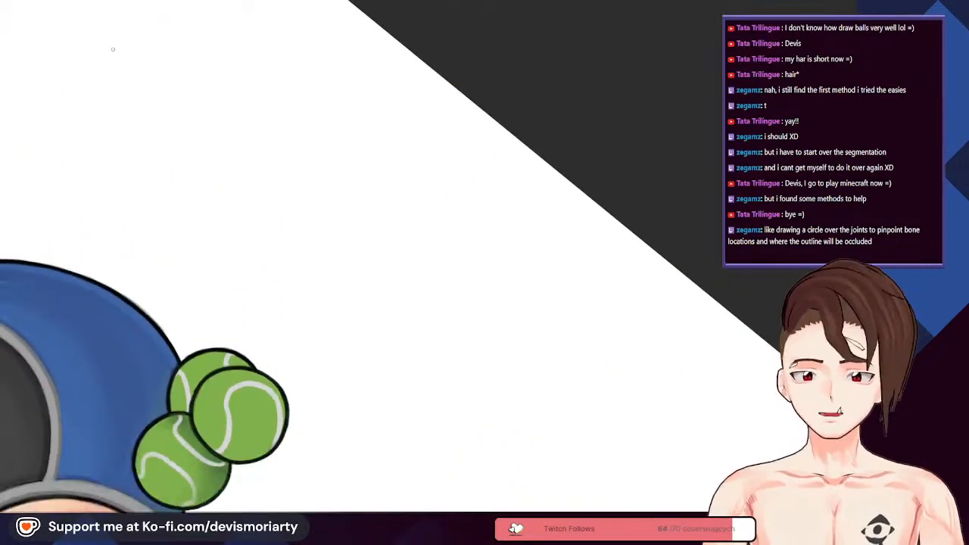
scroll(113, 169, down, 3)
scroll(112, 169, up, 2)
scroll(248, 295, up, 3)
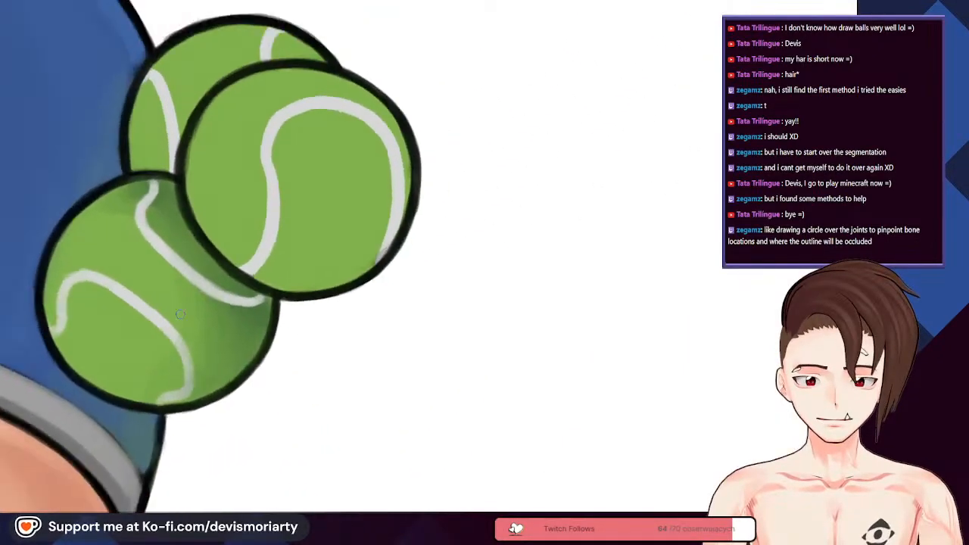
Step: Add soft darker green shading inside the lower curve of the left ball's outer seam
scroll(249, 294, down, 2)
scroll(248, 294, up, 4)
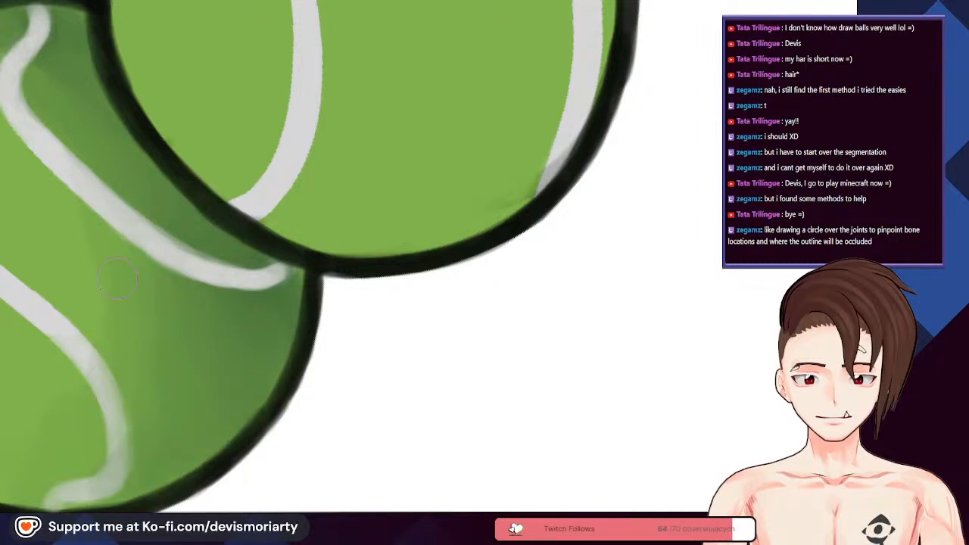
scroll(162, 401, down, 3)
scroll(162, 400, up, 4)
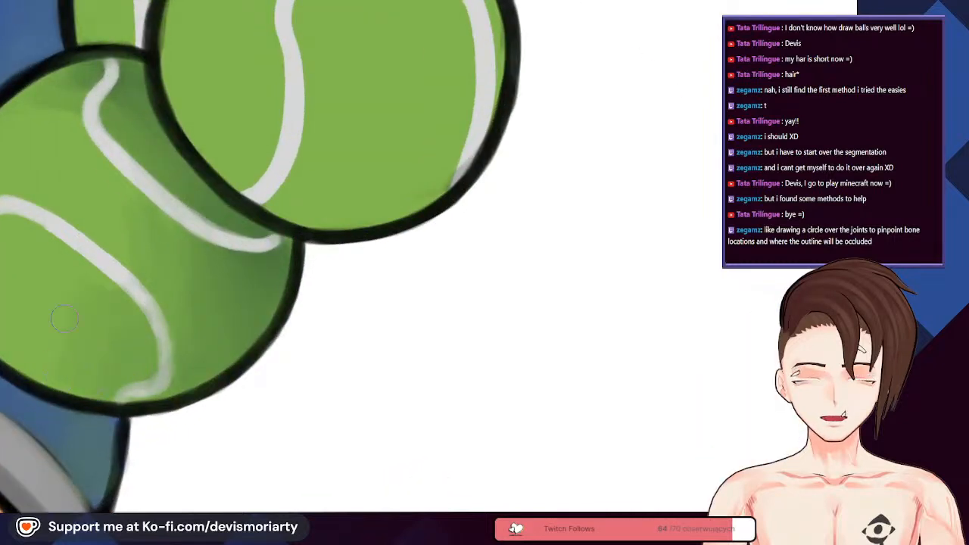
scroll(46, 331, down, 2)
scroll(42, 329, up, 1)
scroll(41, 329, up, 1)
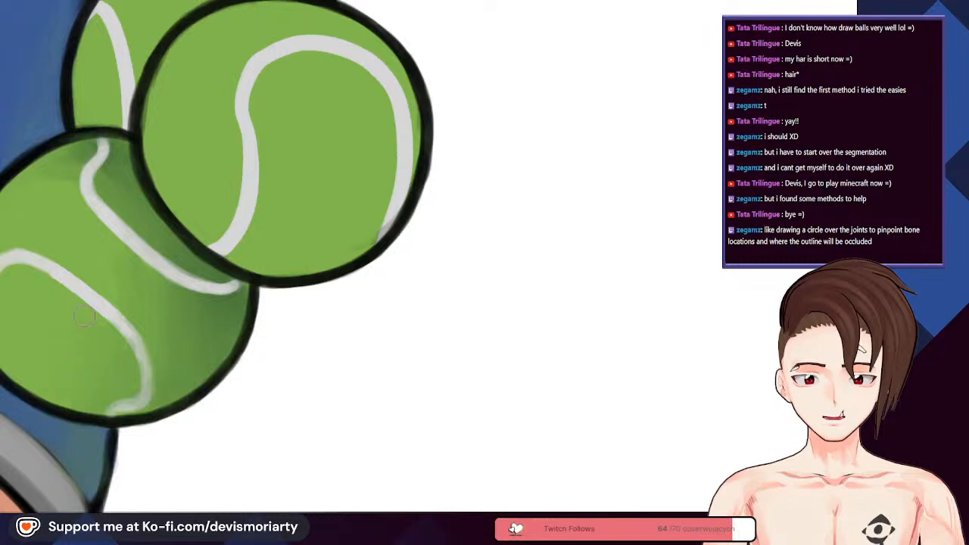
scroll(119, 368, down, 3)
scroll(124, 278, up, 3)
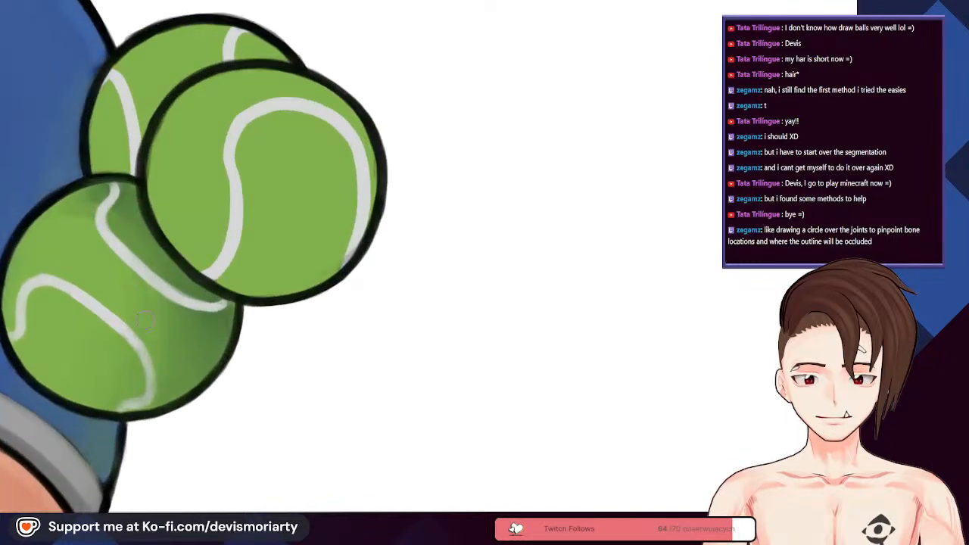
Step: Sample the left ball's dark shadow green and blend more shading around the outer seam's lower end
scroll(168, 307, down, 2)
scroll(214, 316, up, 3)
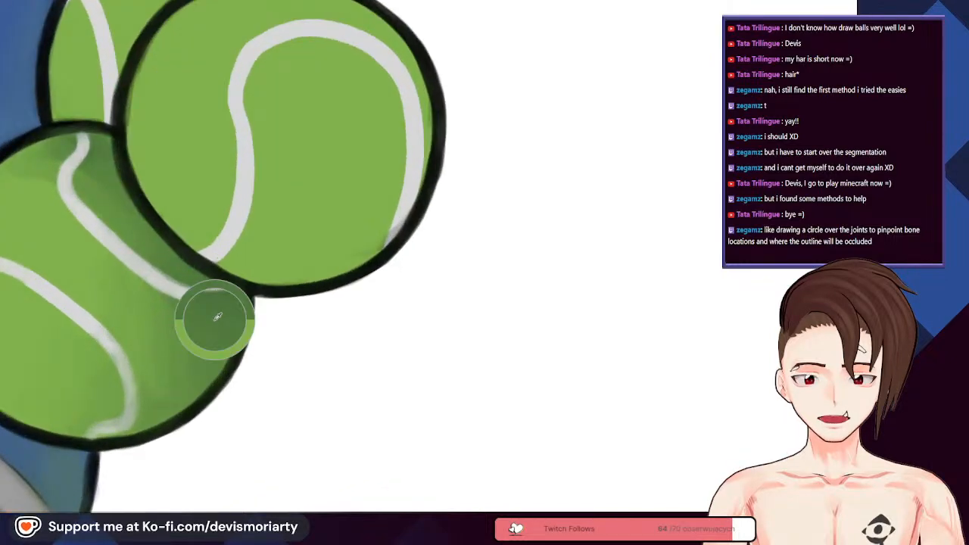
scroll(159, 382, down, 2)
scroll(134, 302, up, 2)
scroll(87, 220, down, 5)
scroll(76, 227, up, 5)
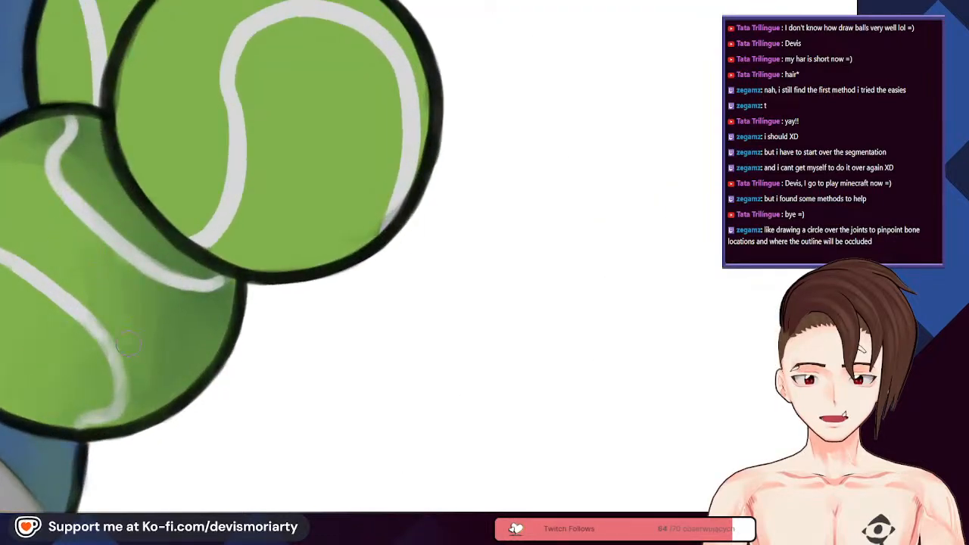
scroll(179, 284, up, 1)
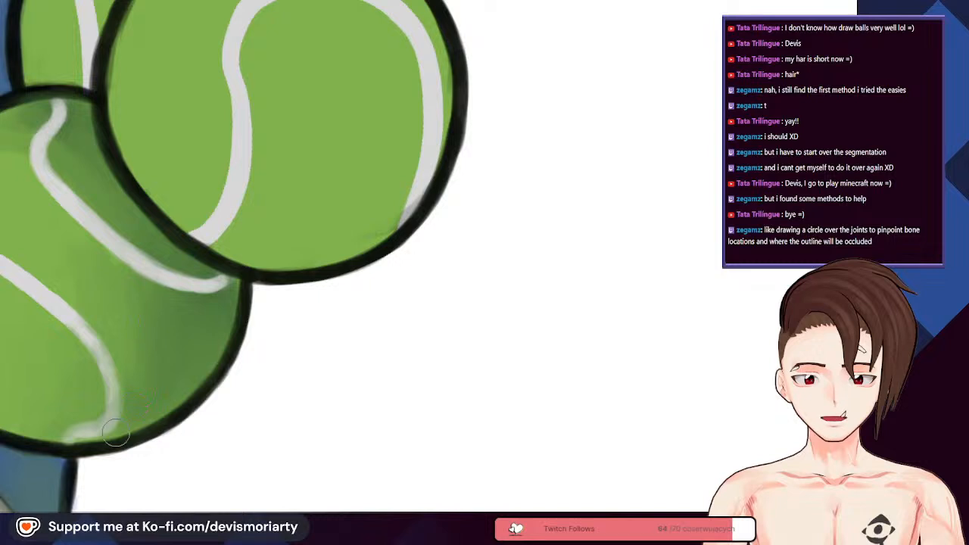
scroll(104, 305, down, 5)
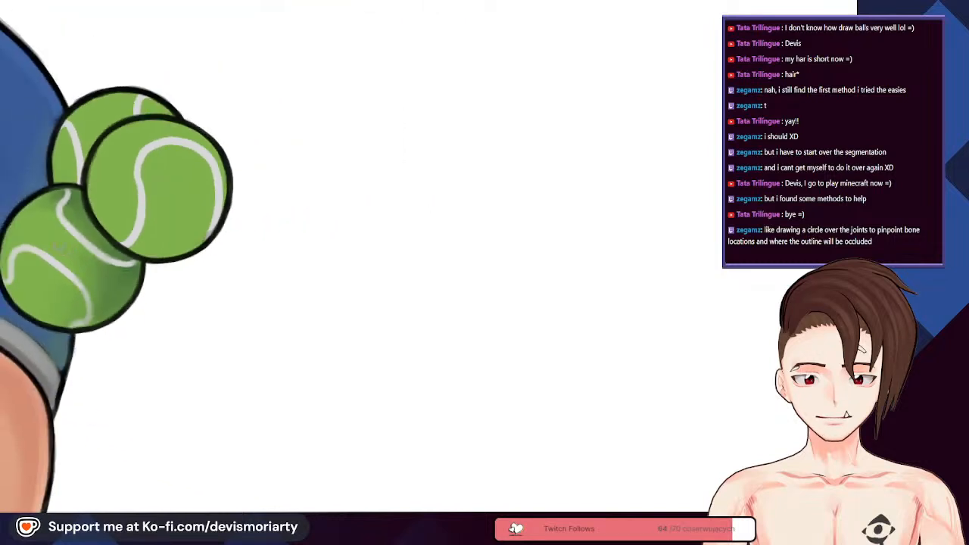
scroll(88, 275, up, 5)
Step: Examine the left ball's shading and seams against the other two balls from near and far
scroll(141, 343, down, 5)
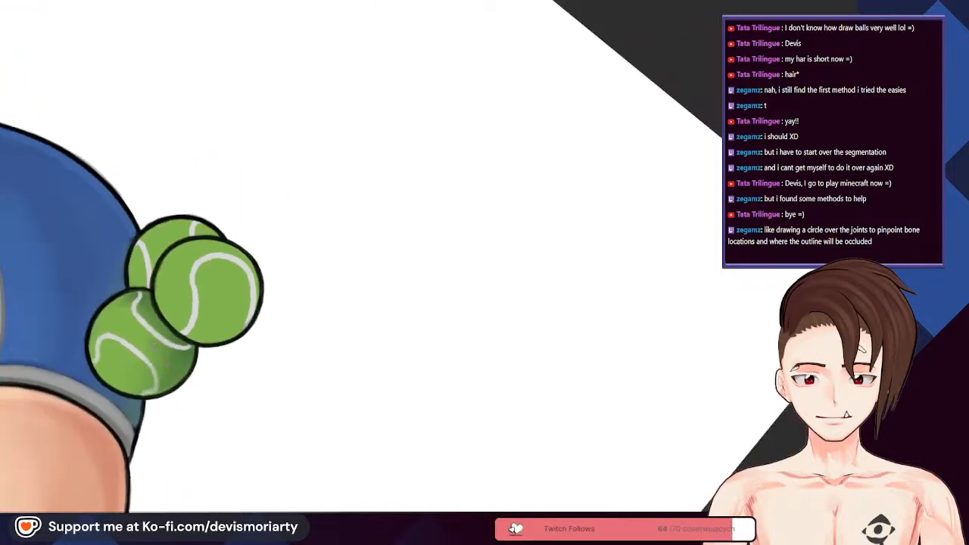
scroll(174, 341, up, 5)
scroll(183, 340, down, 5)
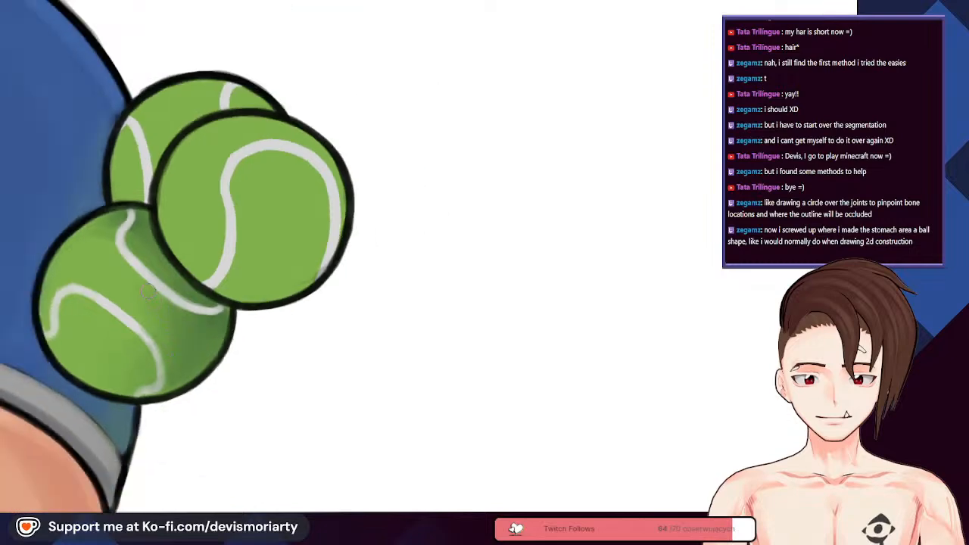
scroll(184, 305, up, 3)
scroll(183, 305, up, 2)
scroll(184, 305, down, 2)
scroll(183, 305, up, 2)
scroll(185, 301, down, 2)
scroll(189, 294, up, 2)
scroll(189, 292, down, 2)
scroll(190, 291, up, 2)
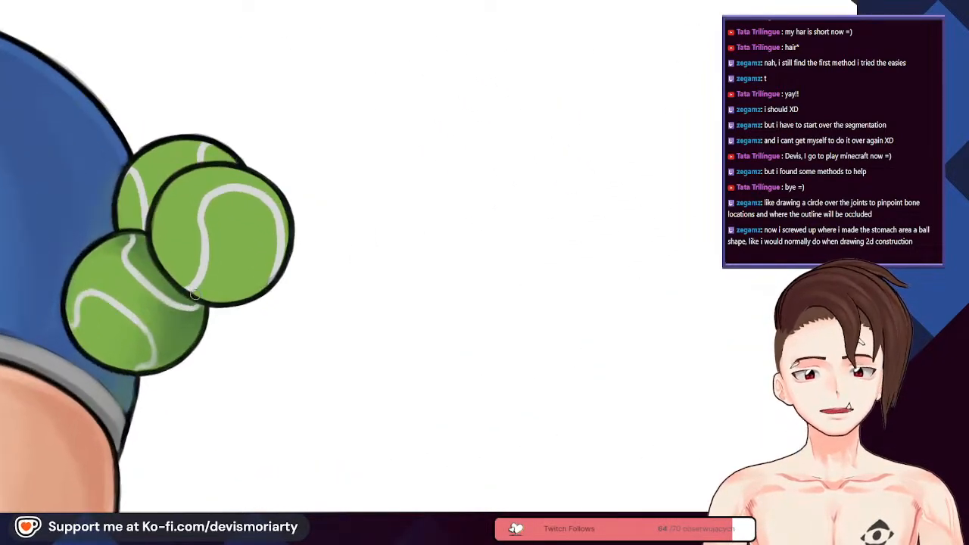
scroll(191, 293, down, 2)
scroll(193, 295, up, 2)
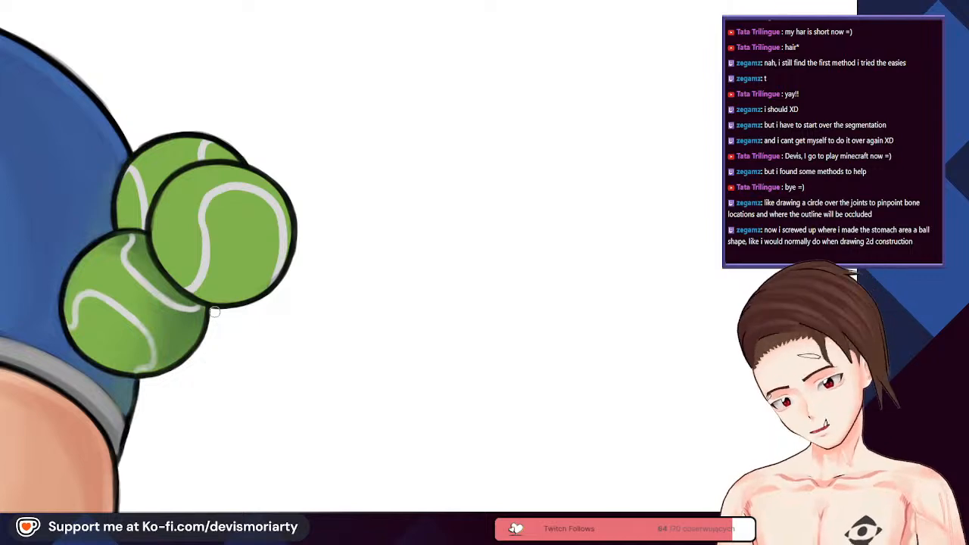
Step: Repaint the left ball's outer seam in clean light grey down to its lower end at the ball's outline
scroll(215, 312, up, 3)
scroll(87, 250, up, 3)
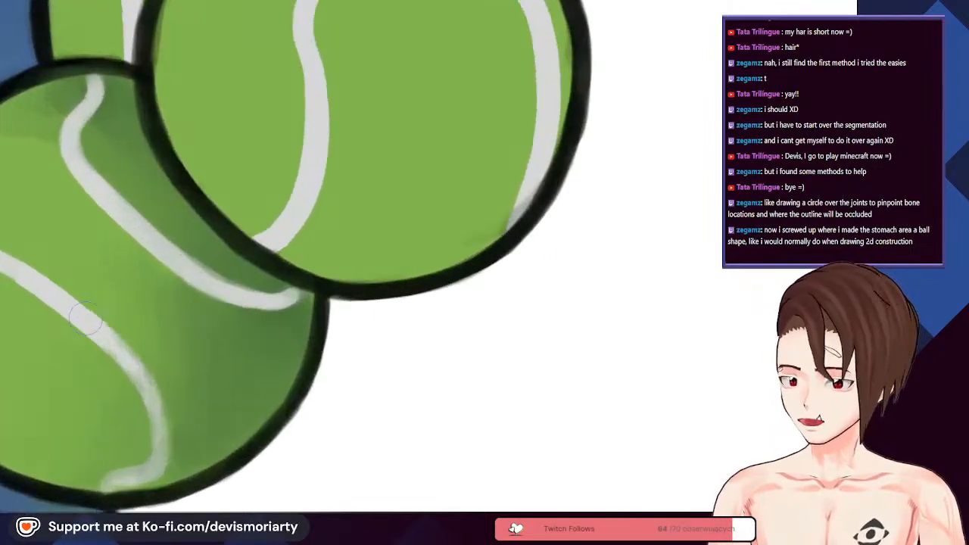
scroll(184, 306, down, 5)
scroll(184, 306, up, 5)
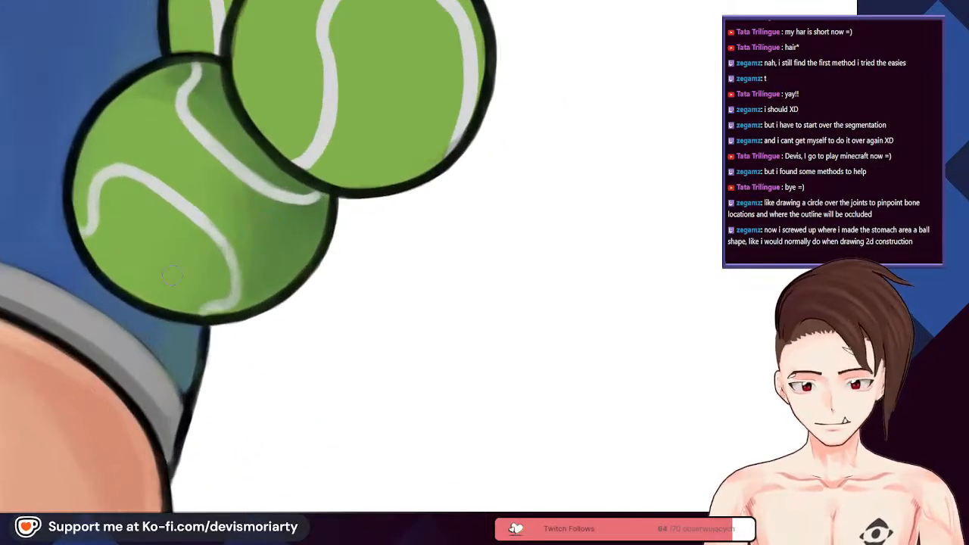
scroll(184, 203, up, 2)
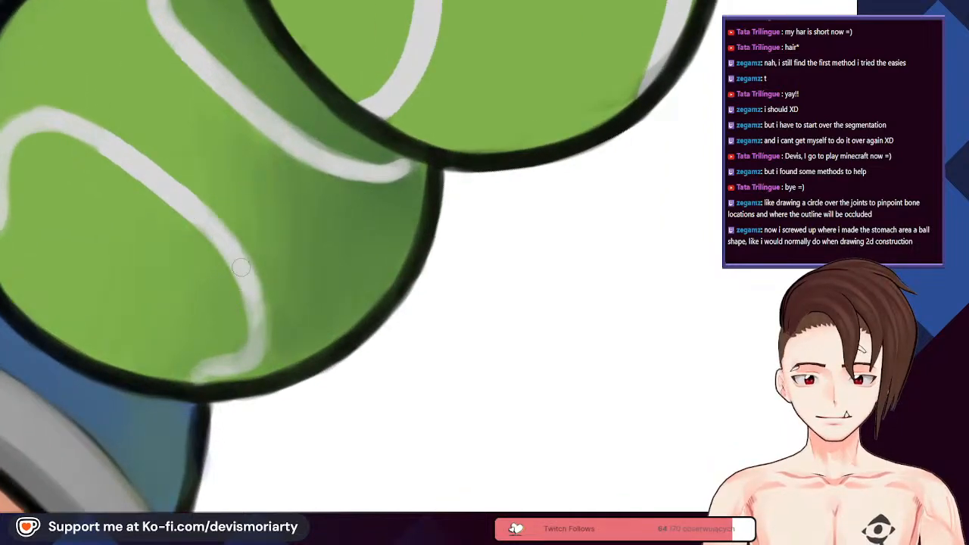
scroll(243, 354, up, 2)
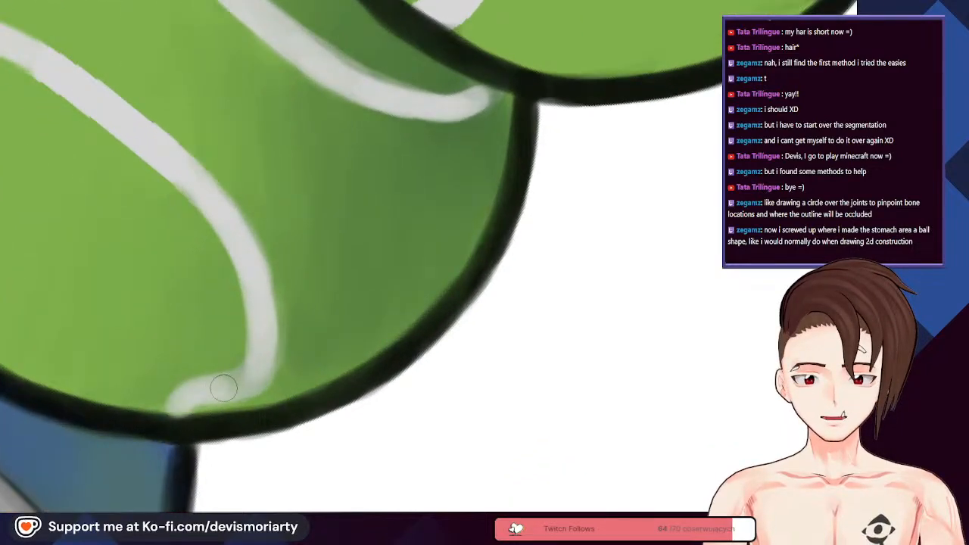
scroll(239, 334, down, 8)
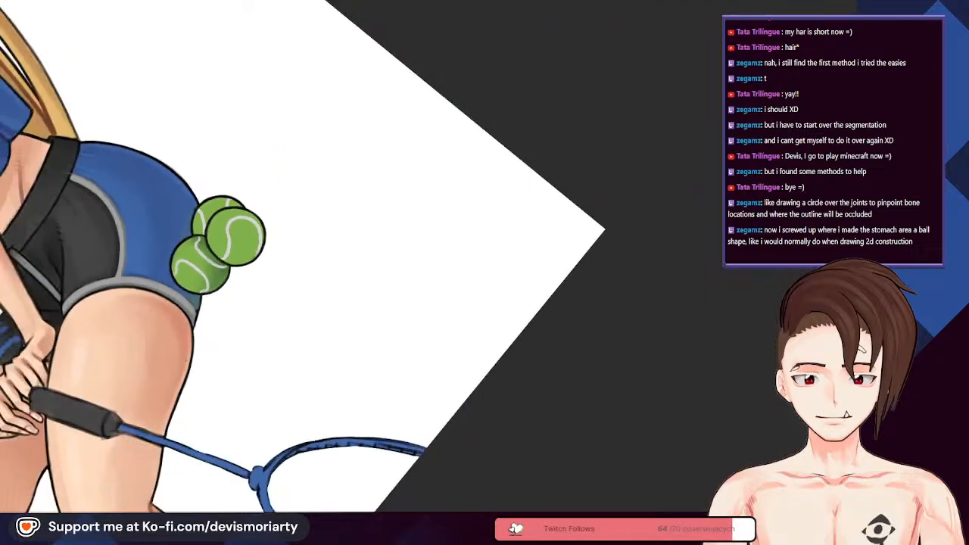
scroll(201, 239, up, 3)
scroll(255, 303, down, 6)
scroll(255, 303, up, 6)
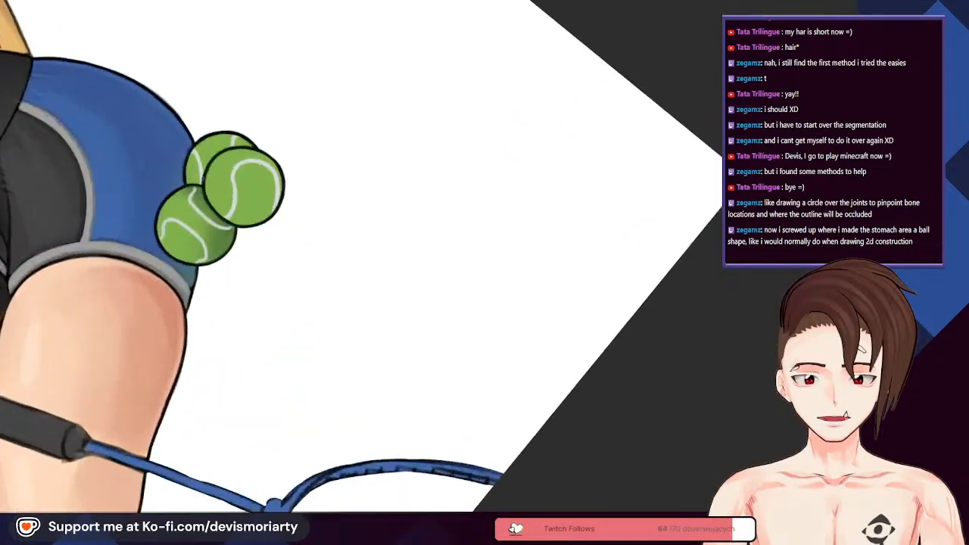
Step: Darken the left ball's shading below the inner seam's lower end and between that seam and the front ball's outline
scroll(246, 234, up, 5)
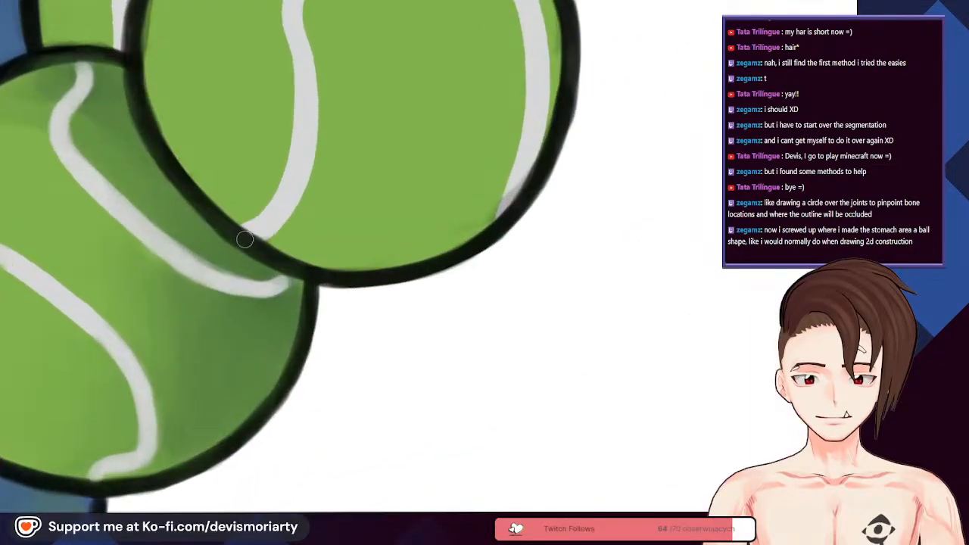
mouse_move(292, 293)
mouse_down()
mouse_move(274, 364)
mouse_move(240, 424)
mouse_move(253, 318)
mouse_up()
scroll(231, 303, down, 5)
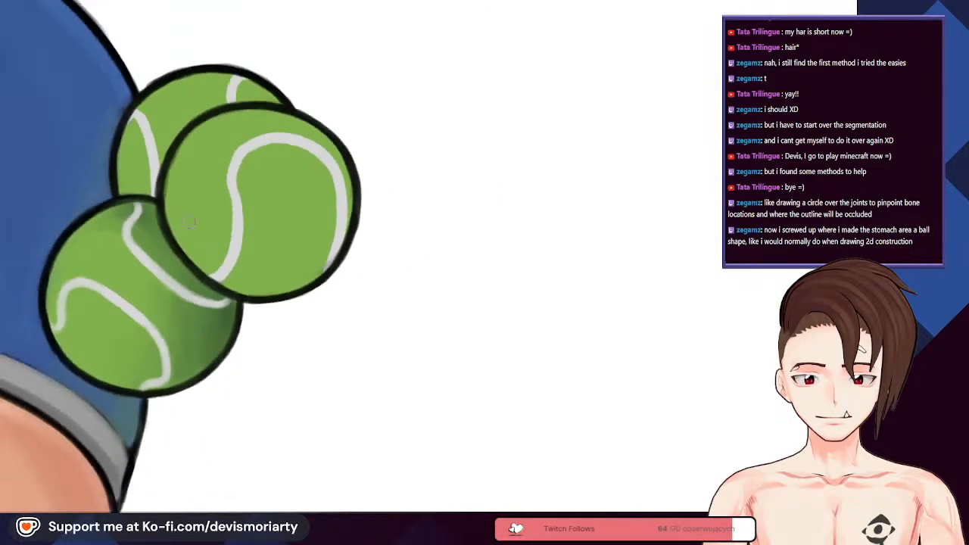
scroll(227, 302, up, 4)
mouse_move(197, 280)
mouse_down()
mouse_move(193, 293)
mouse_move(147, 226)
mouse_up()
scroll(147, 227, down, 1)
scroll(121, 186, up, 1)
drag(119, 181, 134, 219)
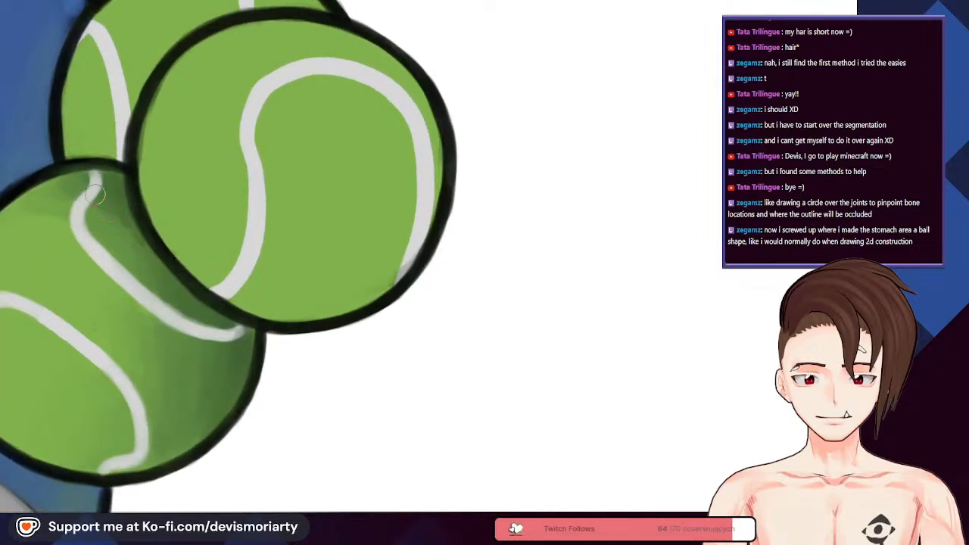
Step: Deepen the green shadow around the upper end of the left ball's inner seam, beside the front ball
scroll(99, 198, down, 5)
scroll(91, 216, up, 5)
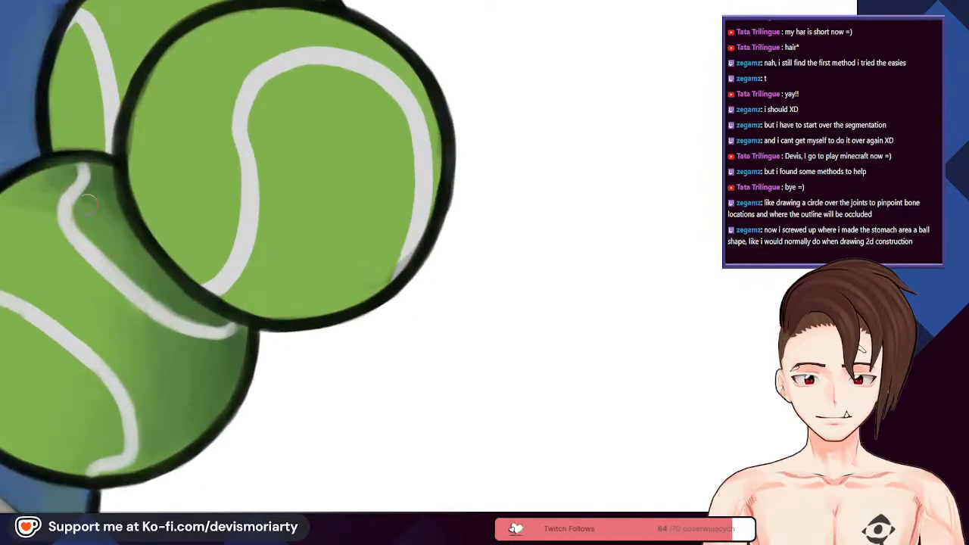
scroll(103, 184, up, 1)
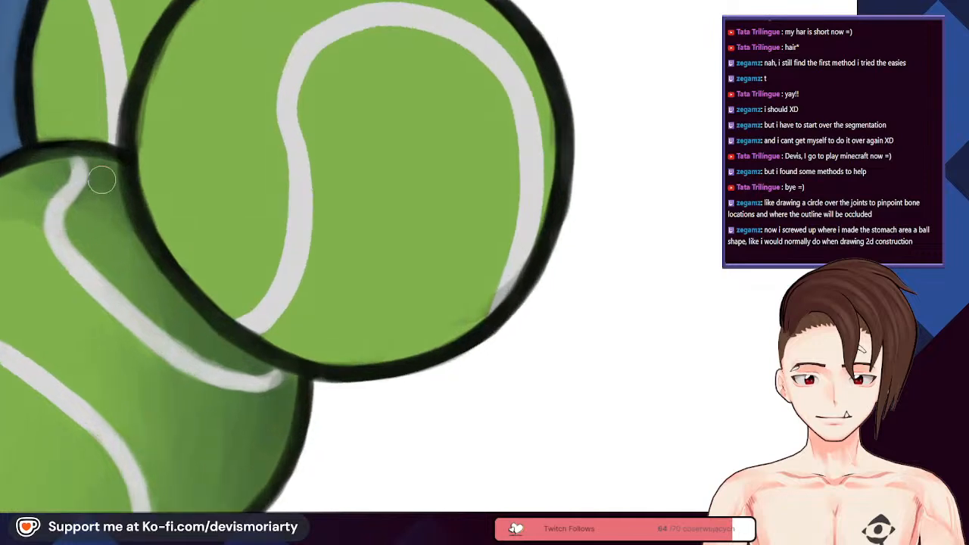
scroll(197, 345, down, 2)
scroll(168, 349, up, 1)
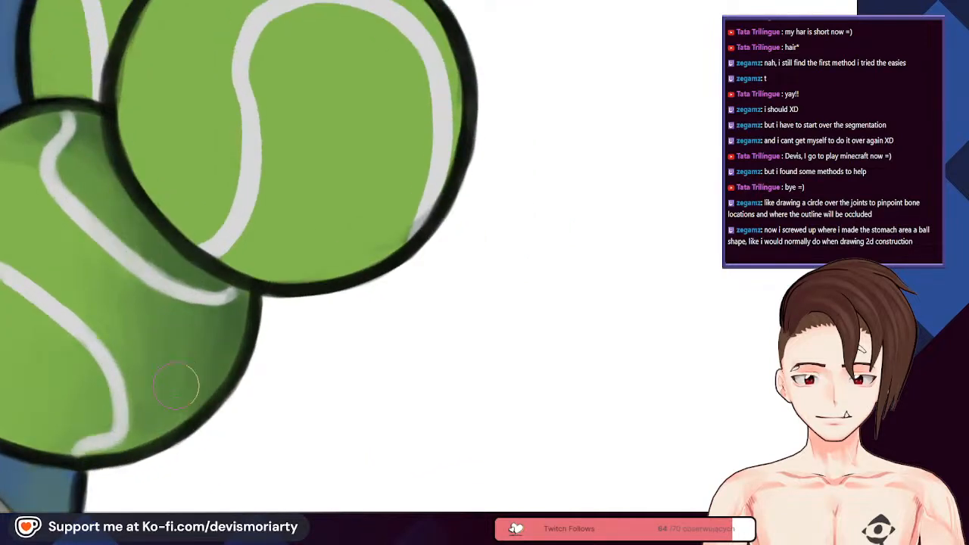
Step: Darken the green on the left ball around and just below the lower end of its inner seam
alt+click(236, 322)
mouse_move(232, 304)
mouse_down()
mouse_move(219, 352)
mouse_move(206, 317)
mouse_up()
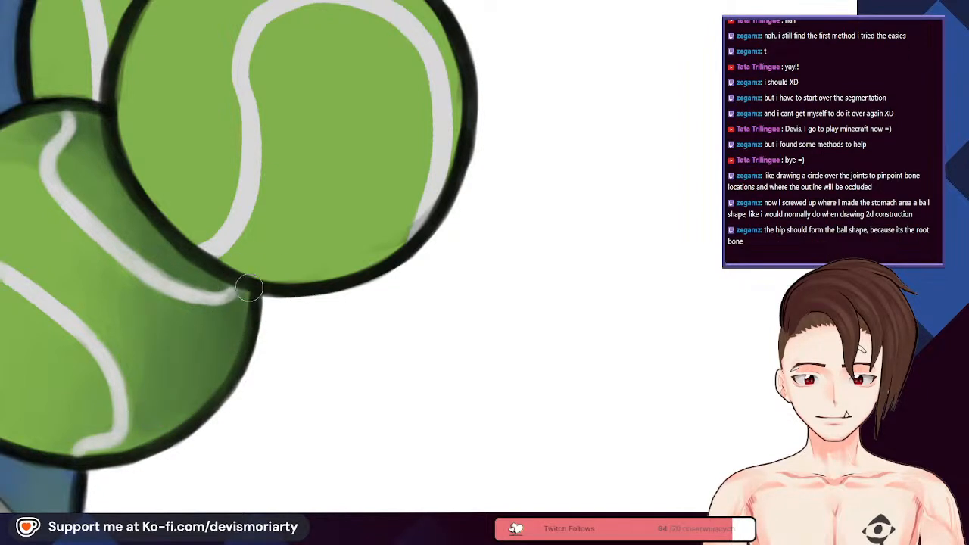
scroll(250, 303, down, 2)
scroll(223, 254, up, 1)
scroll(223, 253, down, 1)
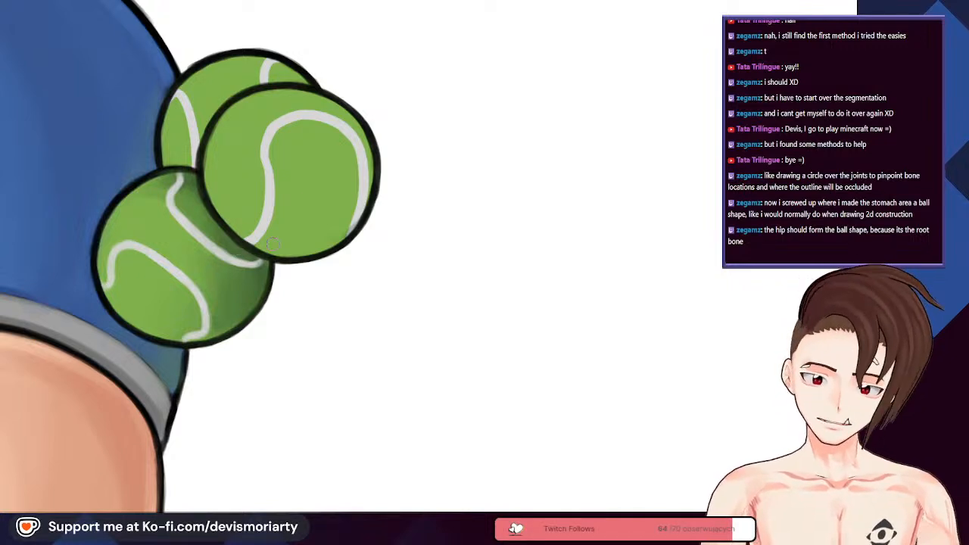
scroll(239, 248, up, 4)
scroll(269, 254, down, 3)
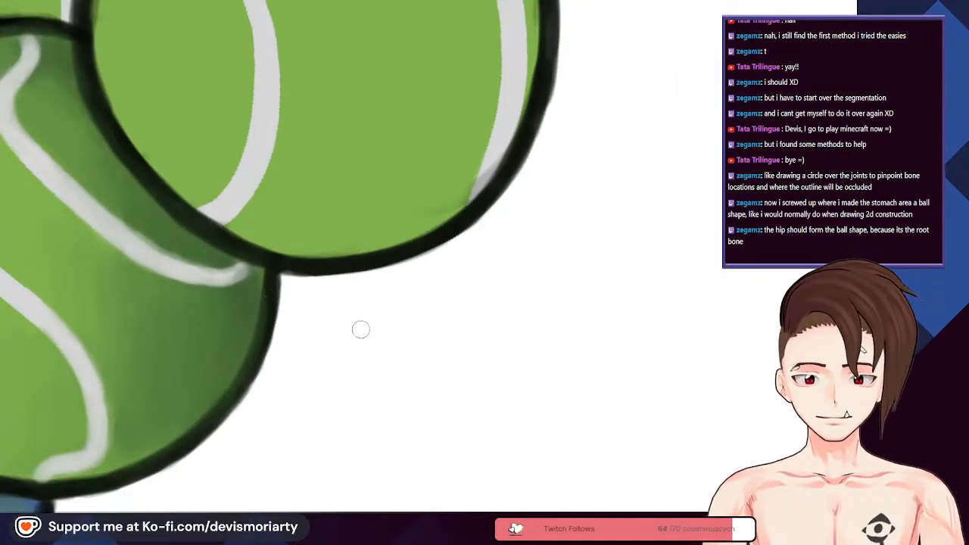
Step: Smooth the dark green shading down the left ball's outer edge, below the point where it meets the front ball
scroll(360, 329, up, 2)
scroll(361, 329, down, 3)
scroll(303, 275, up, 4)
mouse_move(296, 350)
mouse_down()
mouse_move(309, 270)
mouse_move(259, 418)
mouse_move(199, 492)
mouse_up()
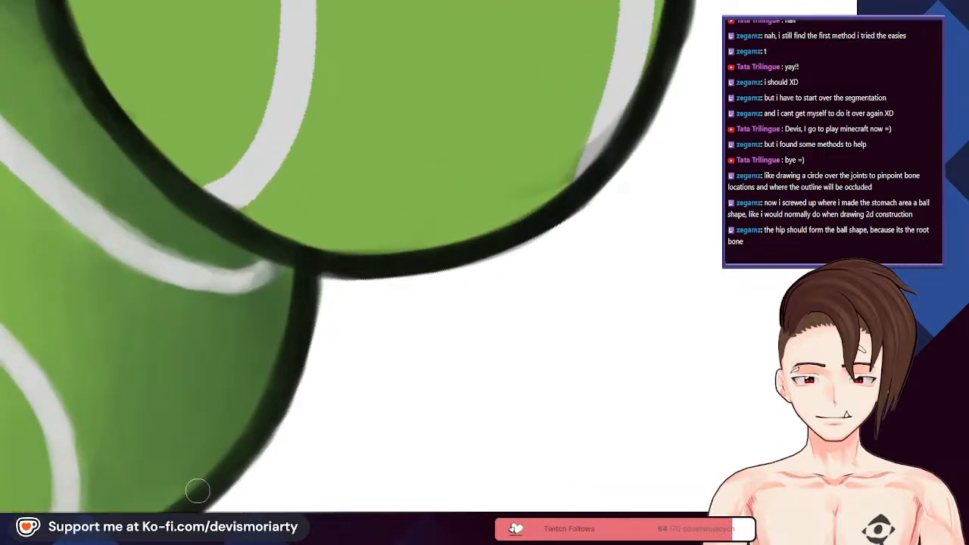
scroll(199, 492, down, 3)
scroll(178, 452, up, 3)
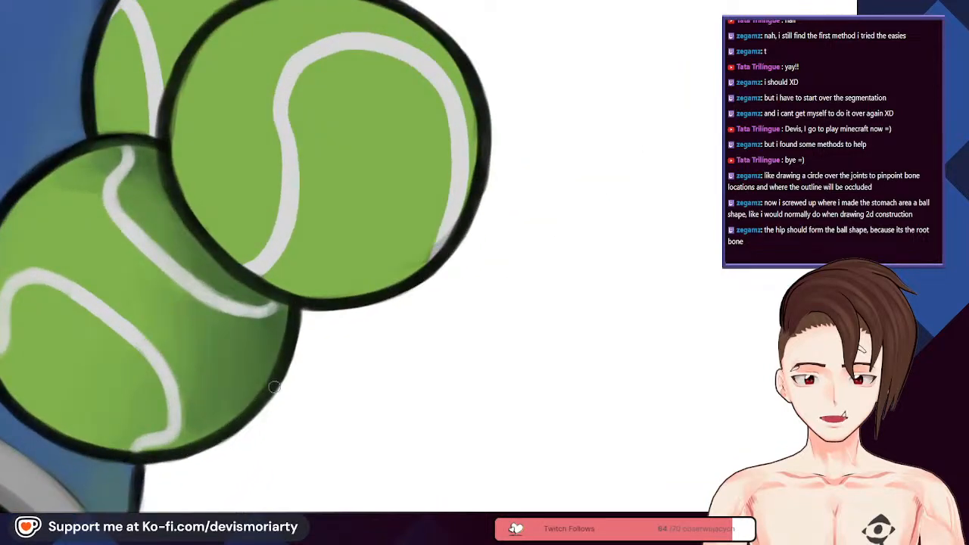
scroll(262, 246, down, 3)
scroll(256, 248, up, 1)
scroll(257, 249, up, 4)
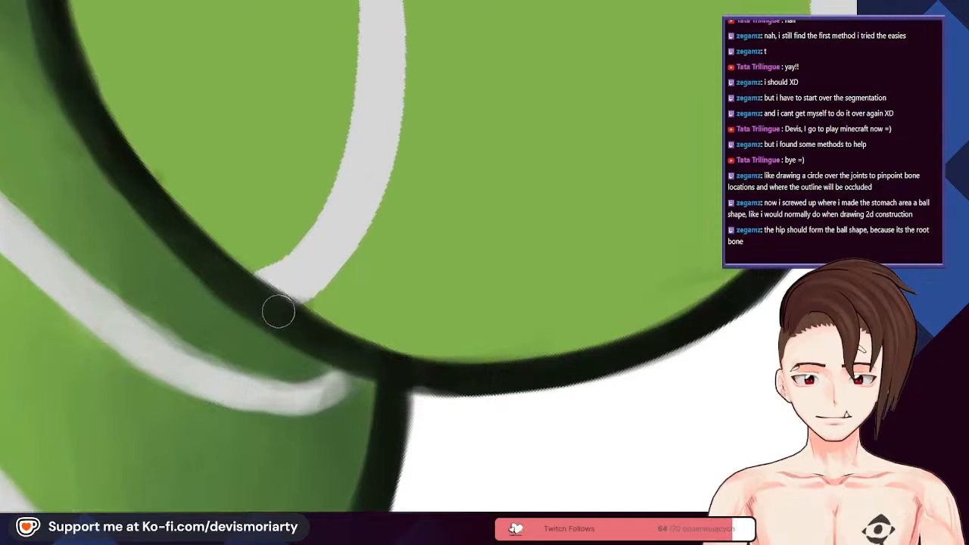
scroll(273, 305, down, 2)
scroll(322, 377, down, 2)
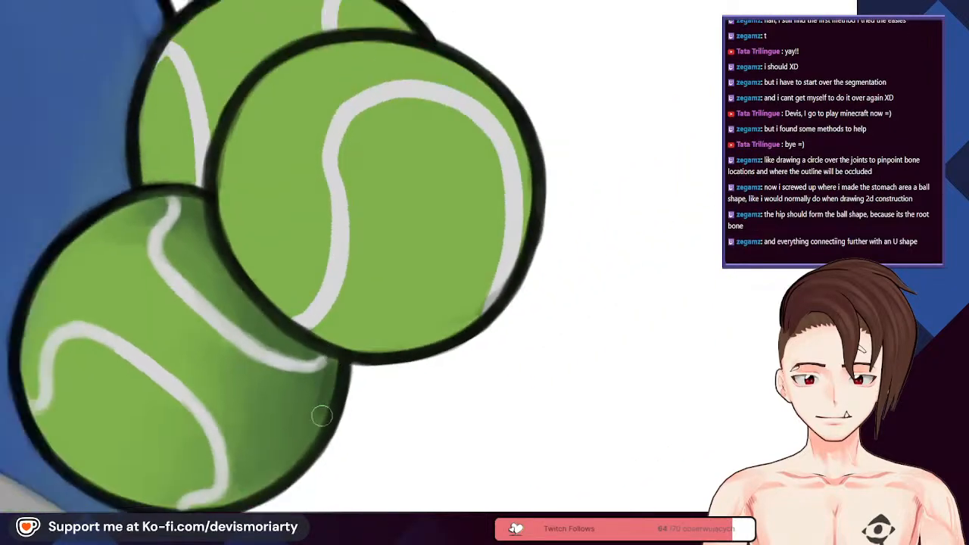
scroll(333, 379, up, 1)
mouse_move(305, 405)
mouse_down()
mouse_move(282, 445)
mouse_move(301, 381)
mouse_move(266, 431)
mouse_up()
Step: Rotate the canvas and refine the left ball's edge shading along its outline between the ends of the two seams
scroll(254, 356, down, 5)
scroll(212, 371, up, 2)
drag(651, 208, 142, 459)
scroll(141, 458, down, 3)
scroll(315, 286, up, 5)
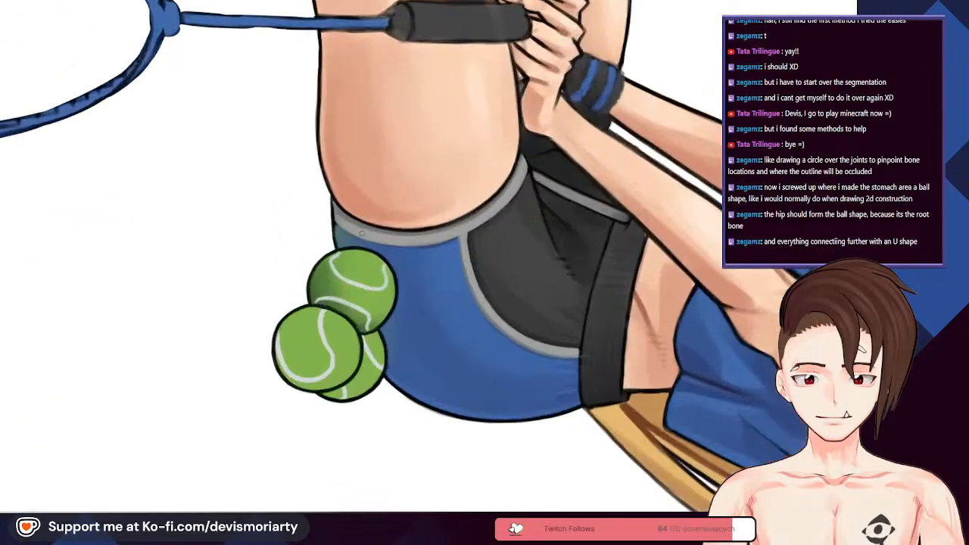
mouse_move(317, 318)
mouse_down()
mouse_move(311, 268)
mouse_move(337, 182)
mouse_up()
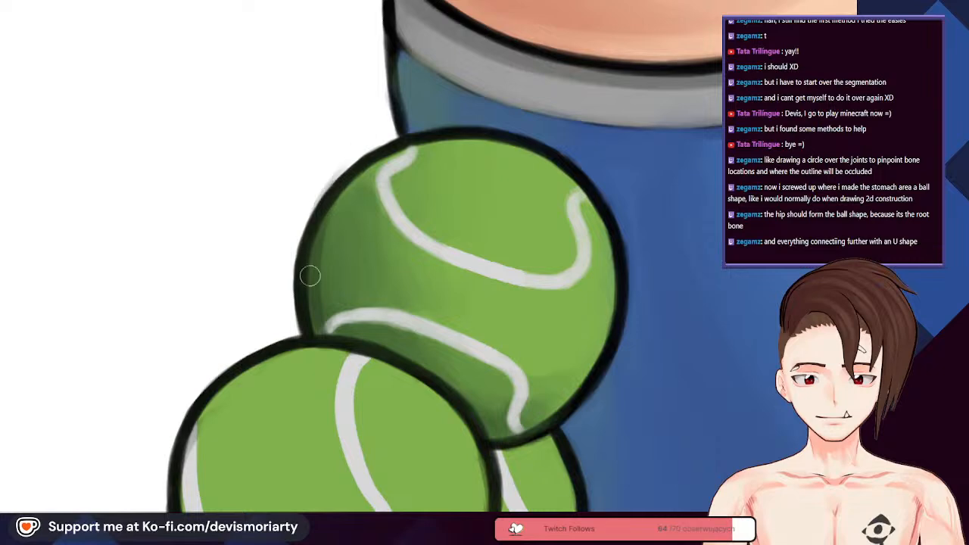
scroll(303, 236, down, 5)
scroll(301, 241, up, 3)
scroll(301, 241, up, 3)
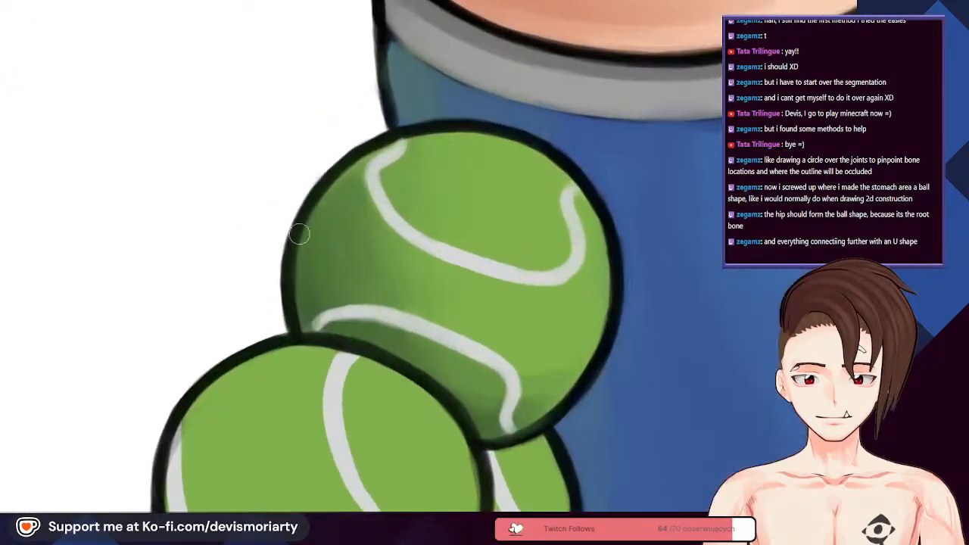
drag(354, 160, 308, 222)
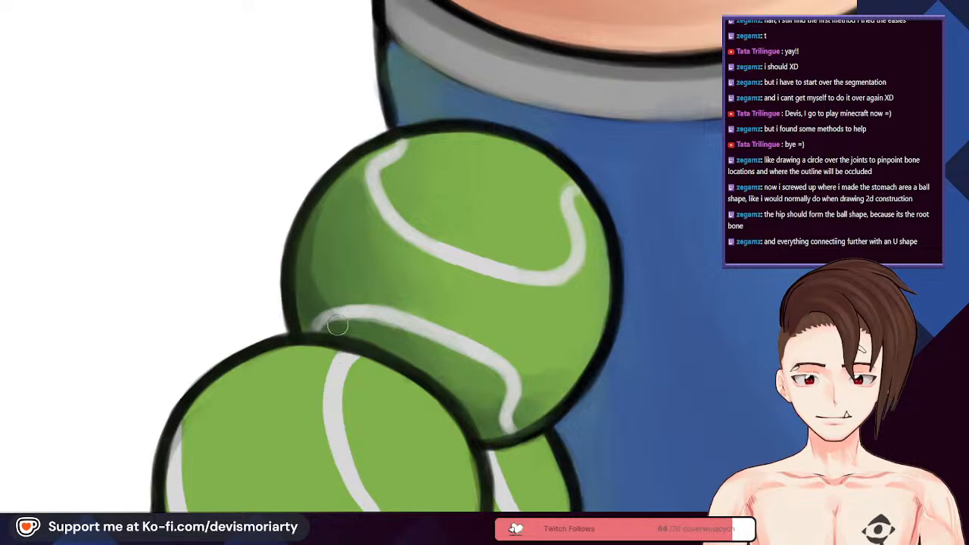
Step: Shade both ends of the left ball's inner seam in darker grey where they enter the front ball's shadow
scroll(464, 410, down, 5)
scroll(376, 348, up, 7)
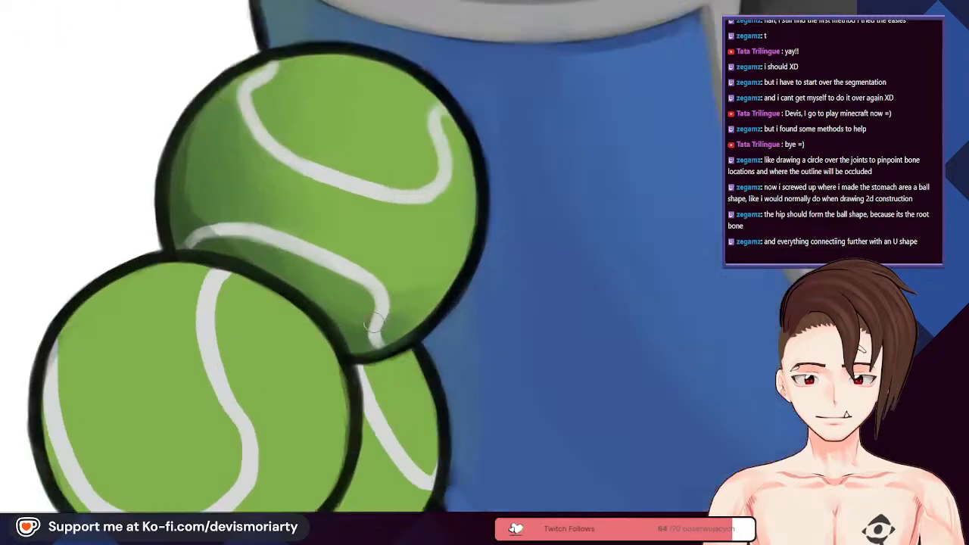
scroll(376, 348, down, 4)
scroll(351, 306, up, 4)
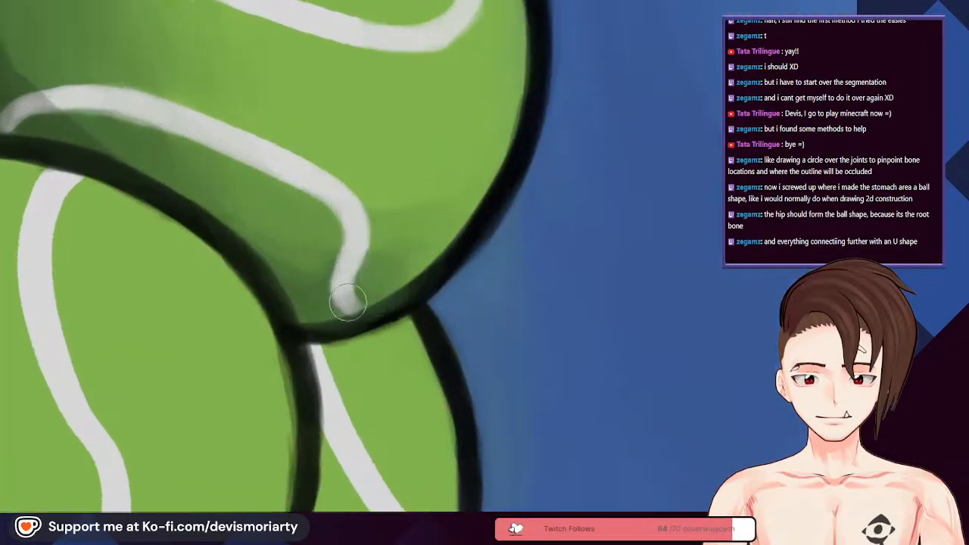
scroll(295, 173, down, 5)
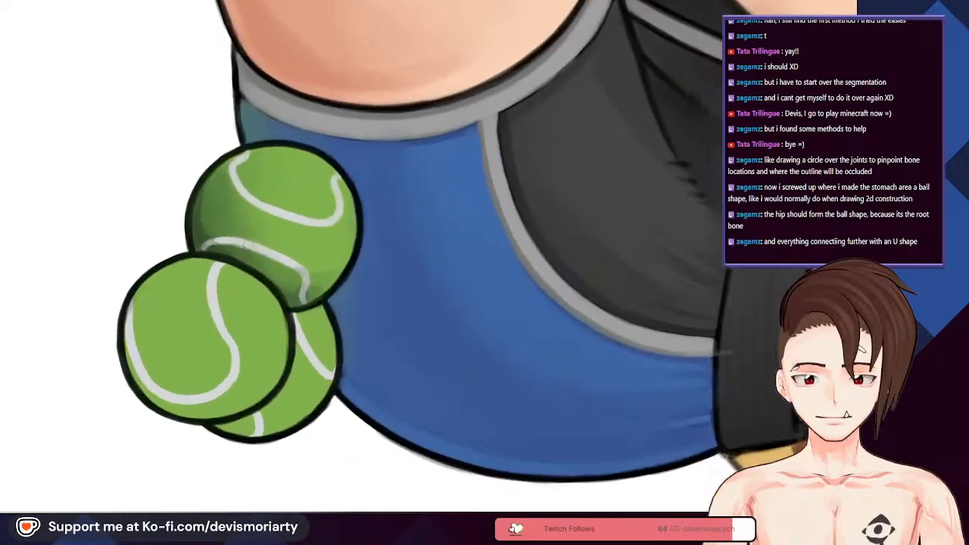
scroll(307, 295, up, 5)
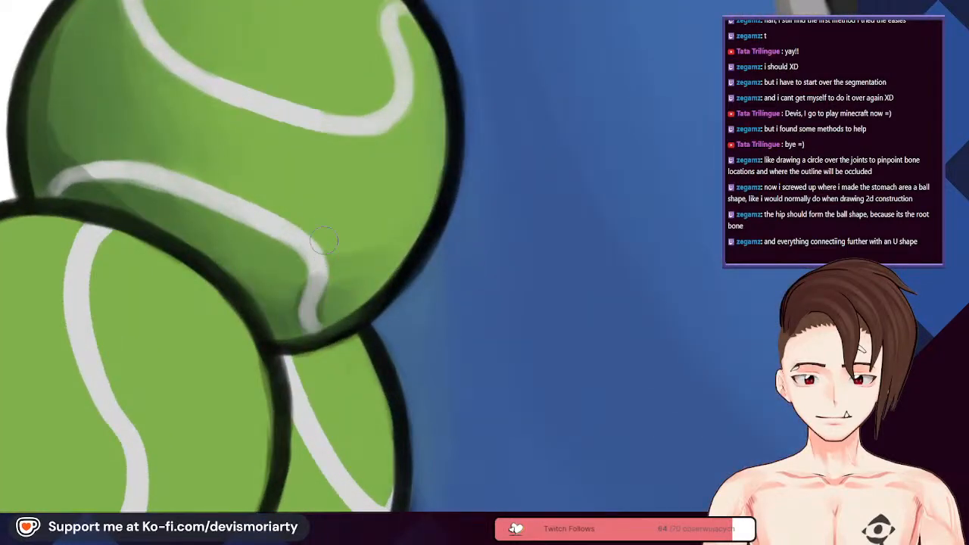
scroll(326, 252, down, 4)
scroll(290, 219, up, 4)
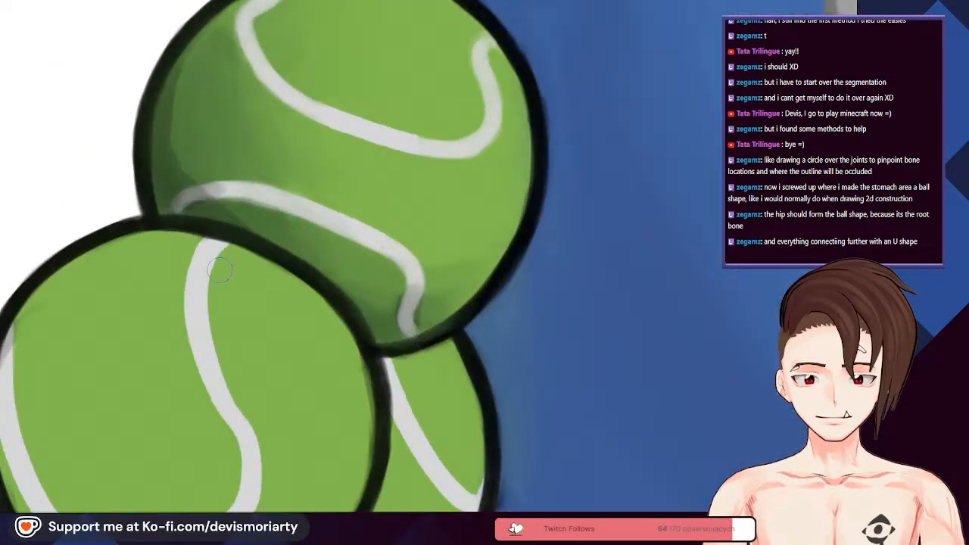
Step: Tone the shadow-side end of the left ball's outer seam in darker grey up to the outline
scroll(224, 266, down, 5)
scroll(189, 235, up, 3)
scroll(197, 227, up, 4)
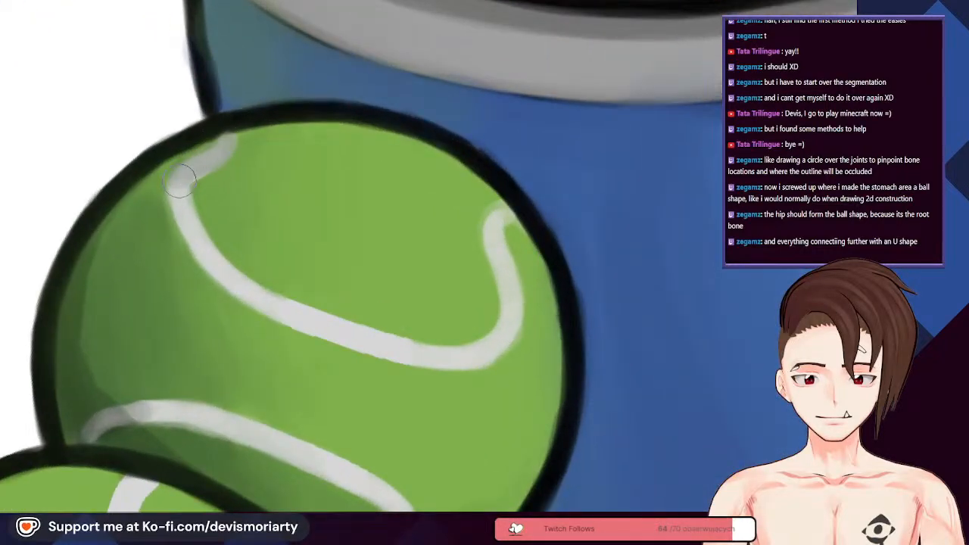
scroll(182, 178, down, 5)
scroll(313, 270, down, 3)
scroll(216, 227, up, 3)
scroll(179, 237, down, 5)
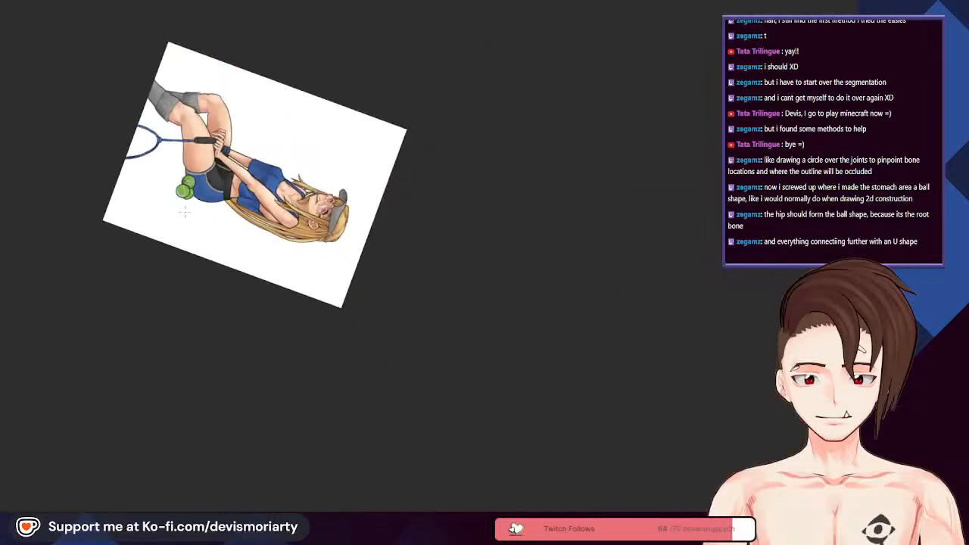
scroll(179, 238, up, 6)
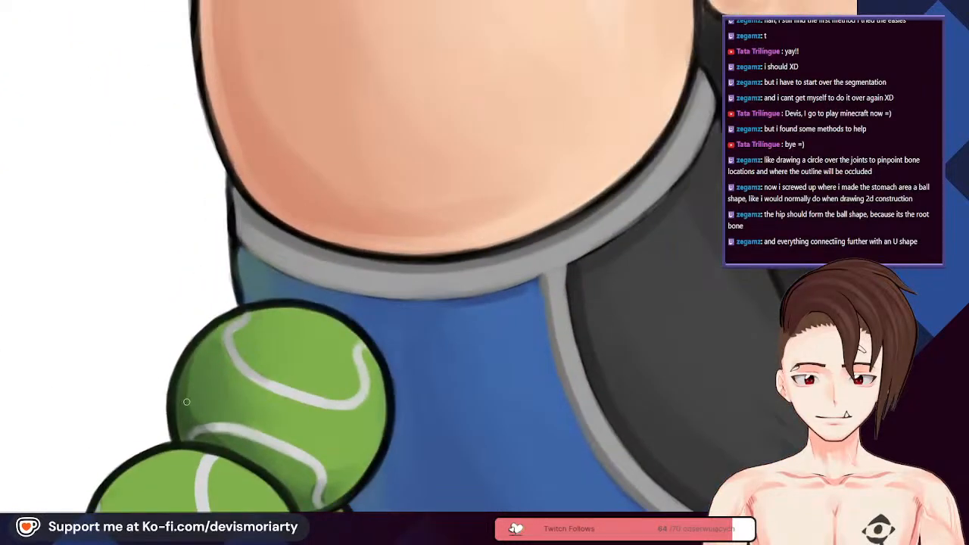
Step: Hatch dark green strokes across the left ball's lower shadow and between its inner seam and the front ball's outline
scroll(186, 401, up, 2)
drag(218, 391, 194, 433)
scroll(387, 355, down, 3)
scroll(386, 356, up, 2)
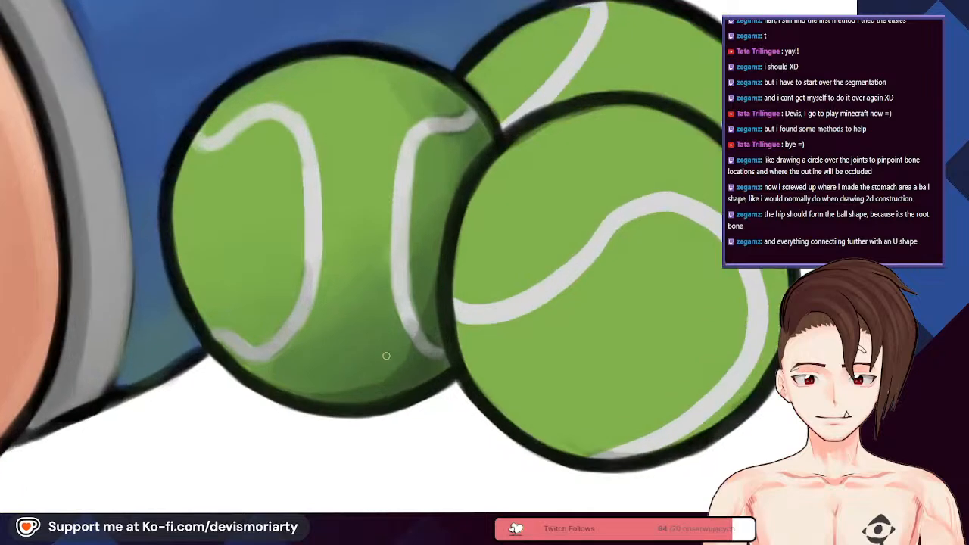
scroll(417, 362, up, 2)
mouse_move(371, 301)
mouse_down()
mouse_move(416, 353)
mouse_move(406, 361)
mouse_up()
drag(355, 316, 398, 374)
mouse_move(348, 335)
mouse_down()
mouse_move(385, 384)
mouse_move(318, 409)
mouse_up()
scroll(218, 349, down, 2)
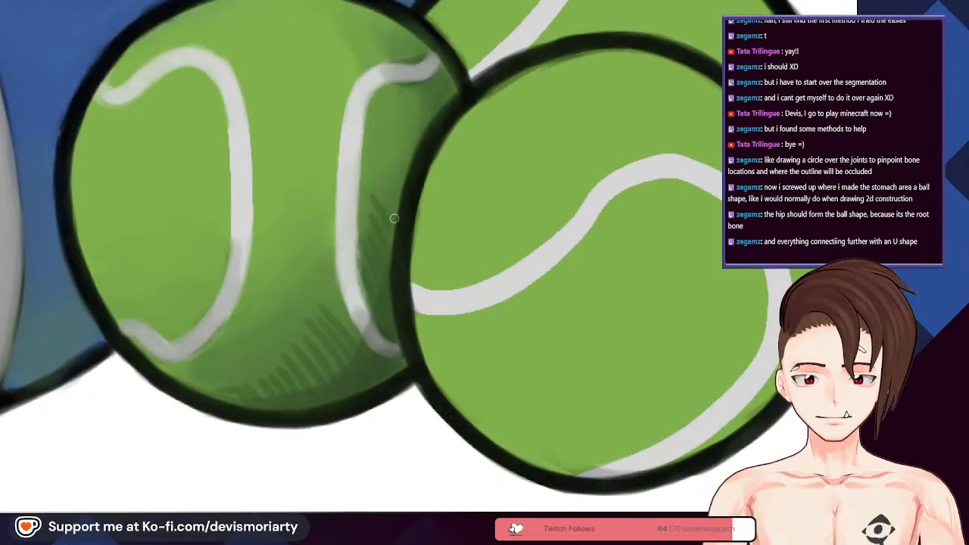
Step: Sample a mid green and hatch soft strokes up from the shadow between the left ball's two seams
scroll(383, 205, down, 10)
scroll(337, 208, up, 9)
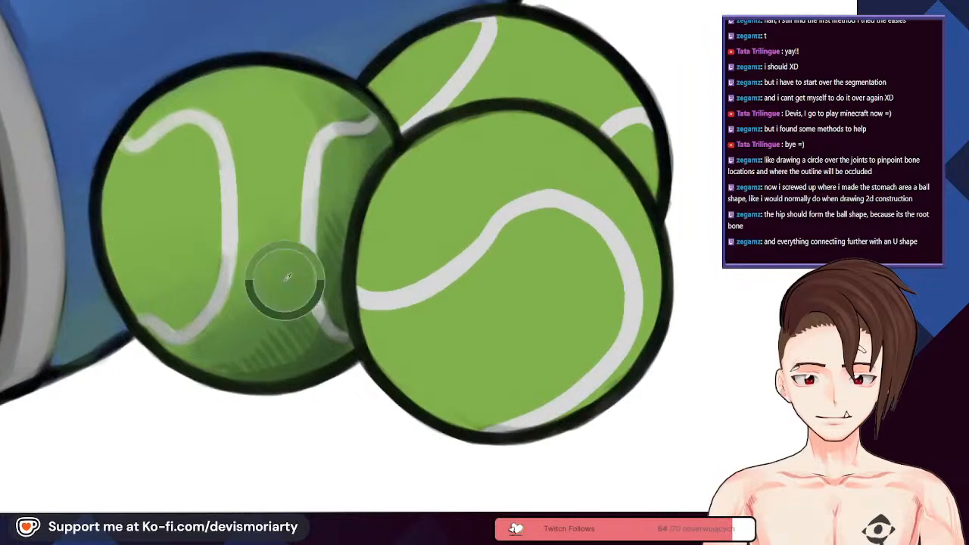
scroll(284, 281, up, 1)
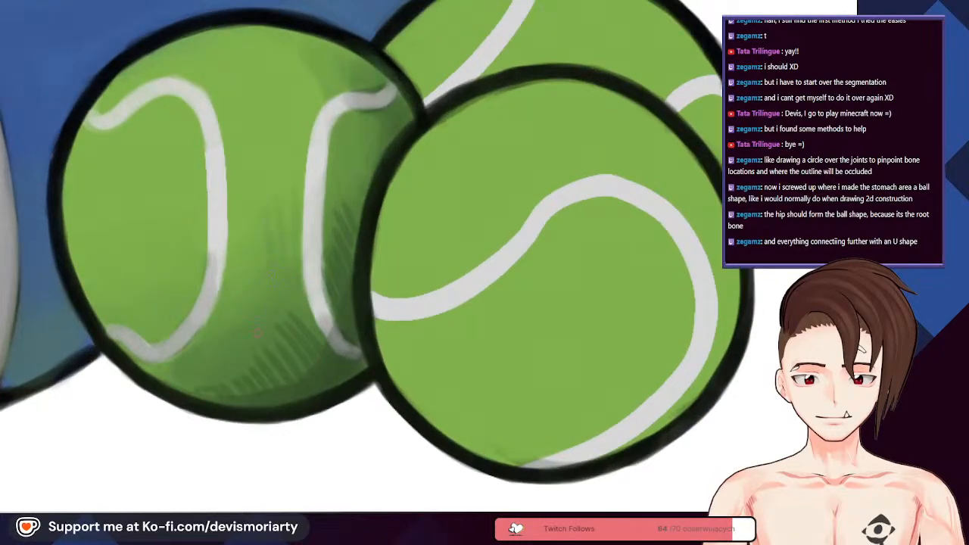
scroll(211, 333, down, 6)
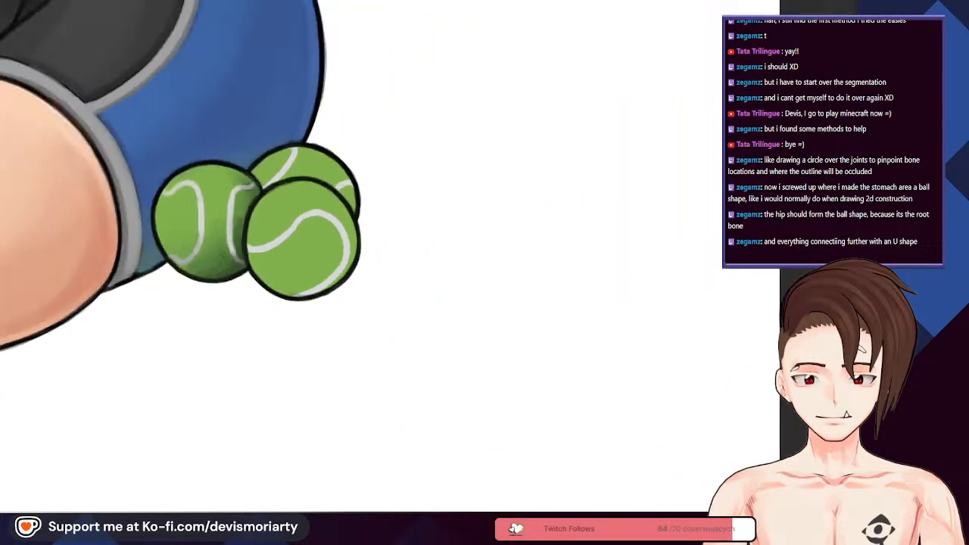
Step: Hatch darker green strokes through the shadow on both sides of the inner seam's upper end on the left ball
scroll(193, 207, up, 2)
scroll(194, 207, down, 1)
scroll(192, 207, up, 3)
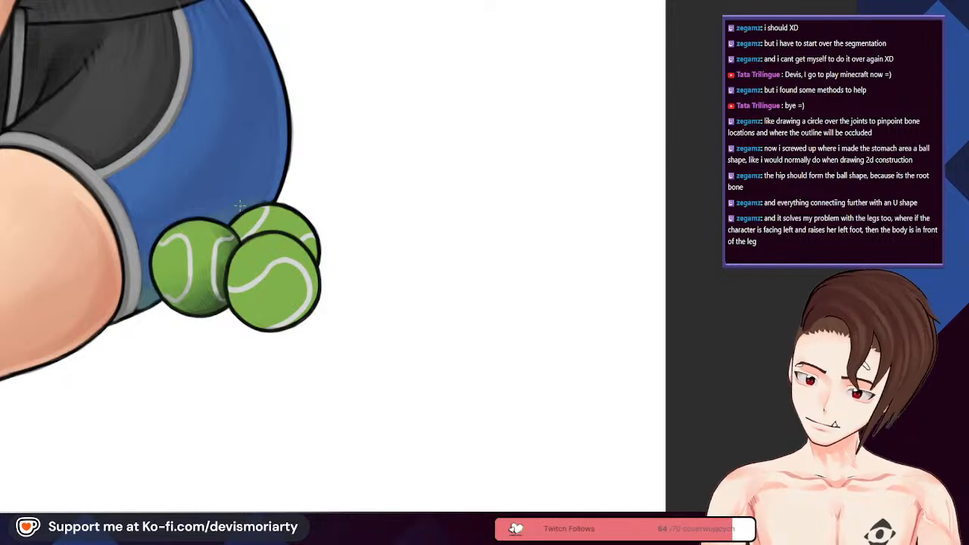
scroll(240, 205, up, 6)
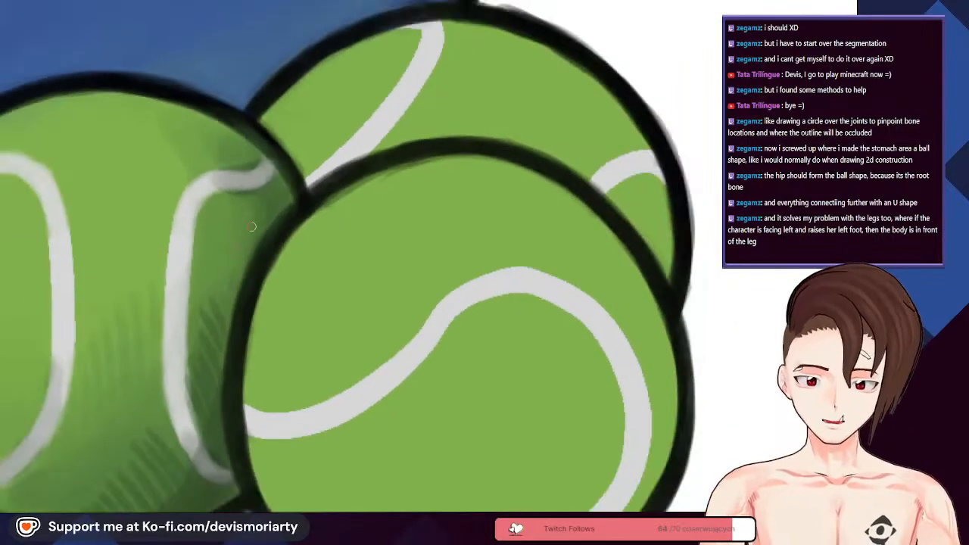
scroll(139, 149, up, 2)
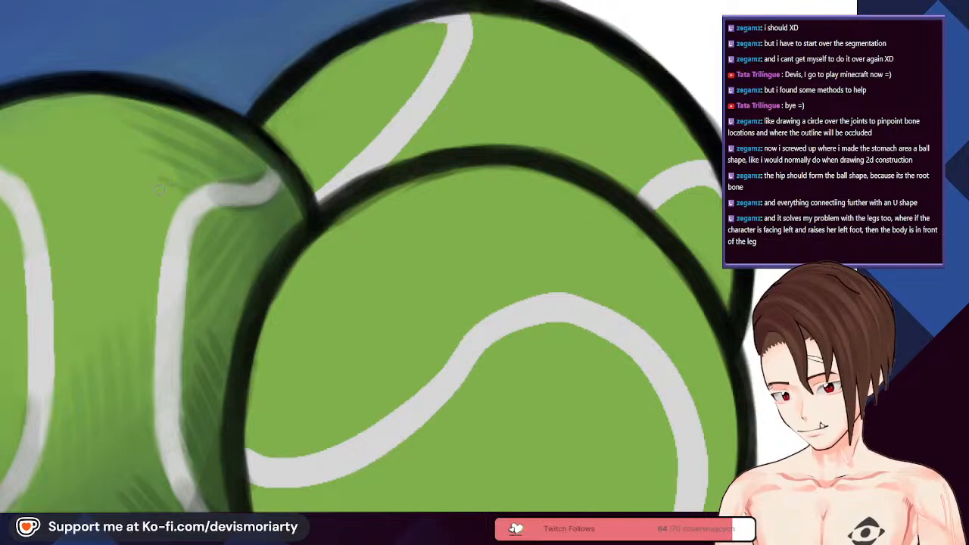
Step: Add faint green hatching inside the curve of the left ball's outer seam
scroll(148, 180, down, 5)
scroll(122, 325, up, 4)
scroll(121, 325, up, 1)
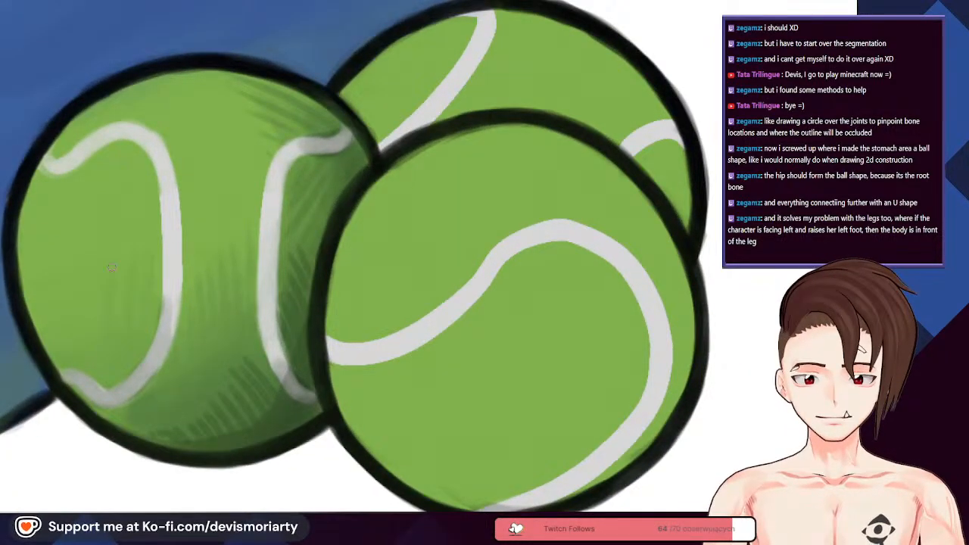
scroll(38, 248, down, 5)
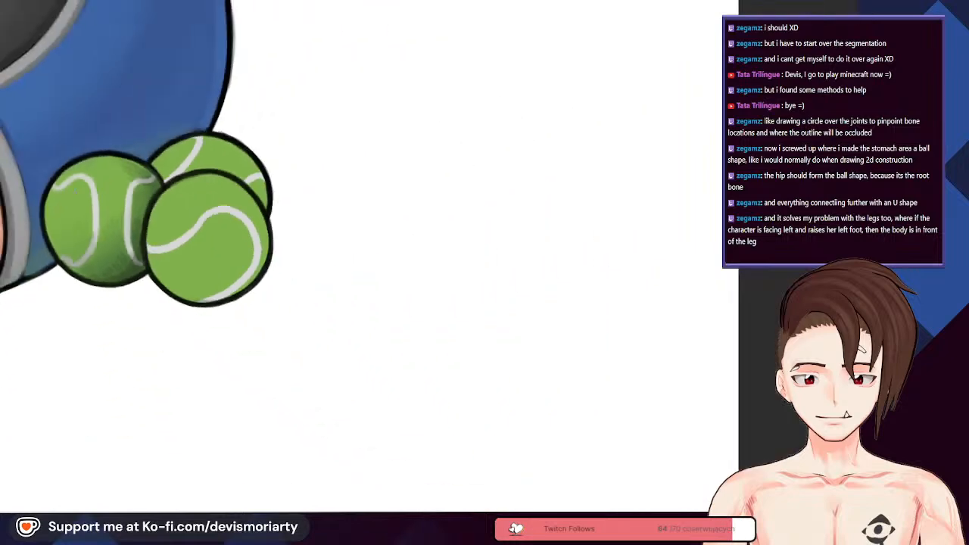
scroll(108, 311, up, 5)
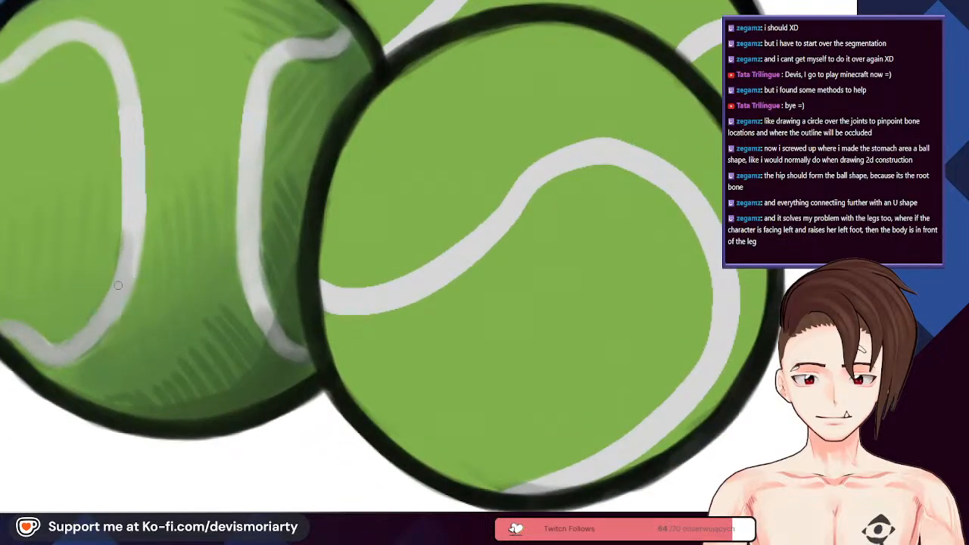
Step: Refine the edges of the left ball's outer seam along its lower curve against the surrounding green
scroll(114, 292, down, 3)
scroll(91, 350, up, 4)
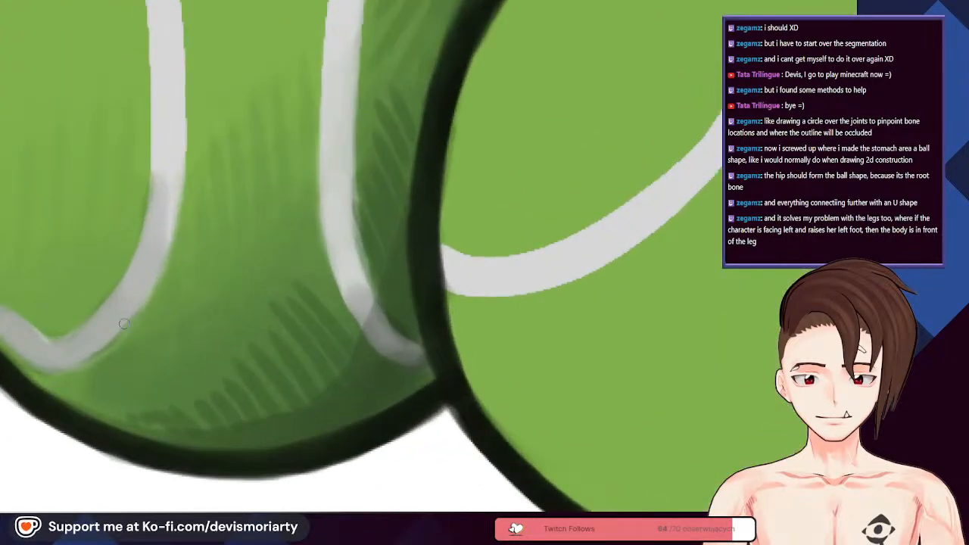
scroll(148, 284, down, 3)
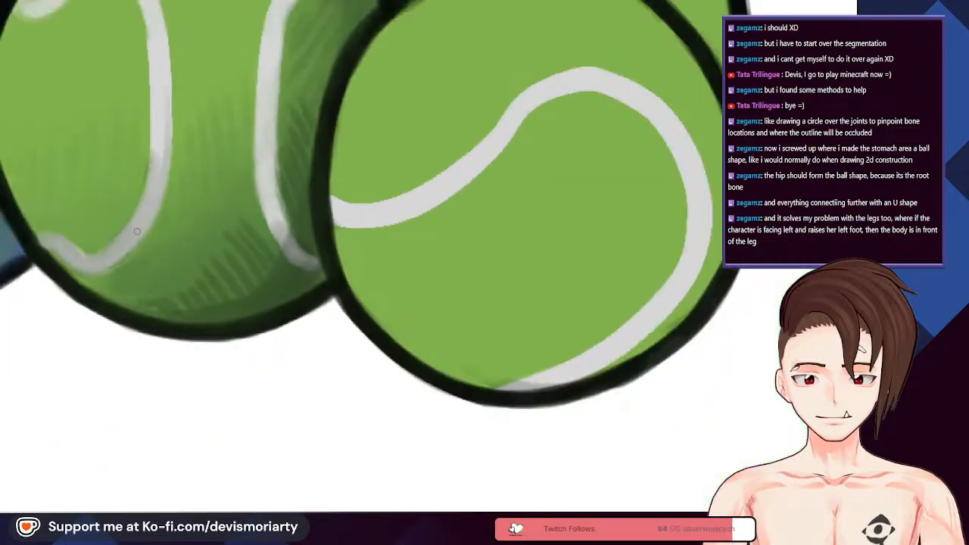
scroll(169, 201, up, 3)
scroll(169, 201, down, 3)
scroll(127, 237, up, 5)
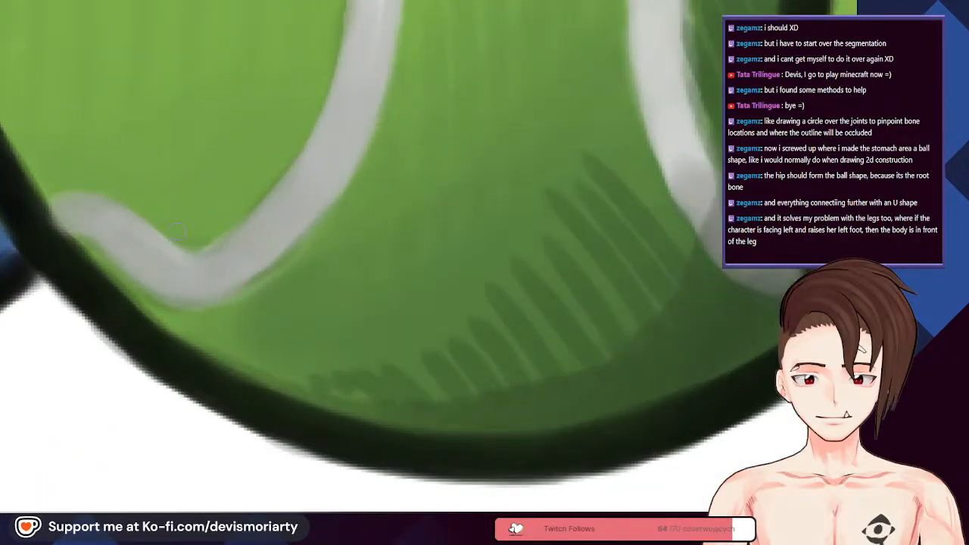
scroll(206, 252, down, 3)
scroll(247, 260, up, 3)
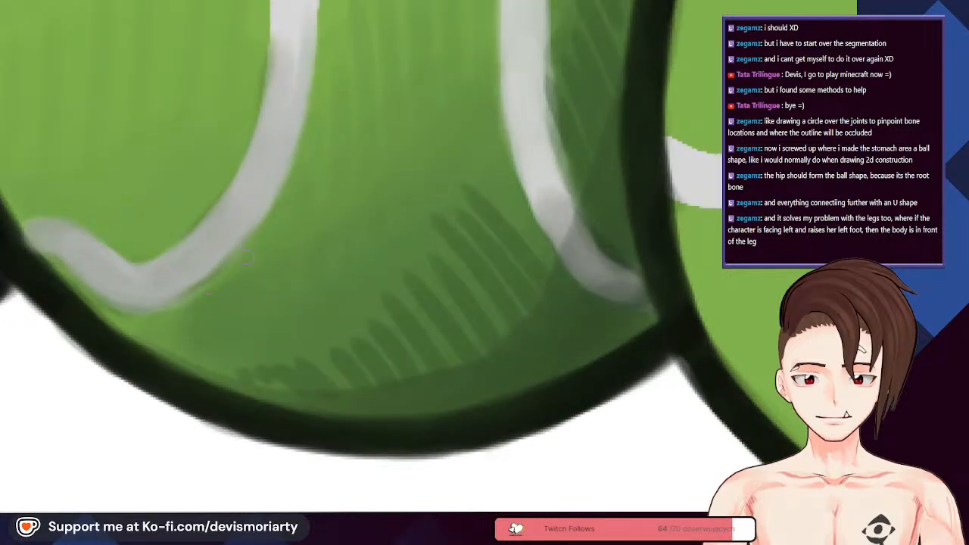
scroll(177, 296, down, 2)
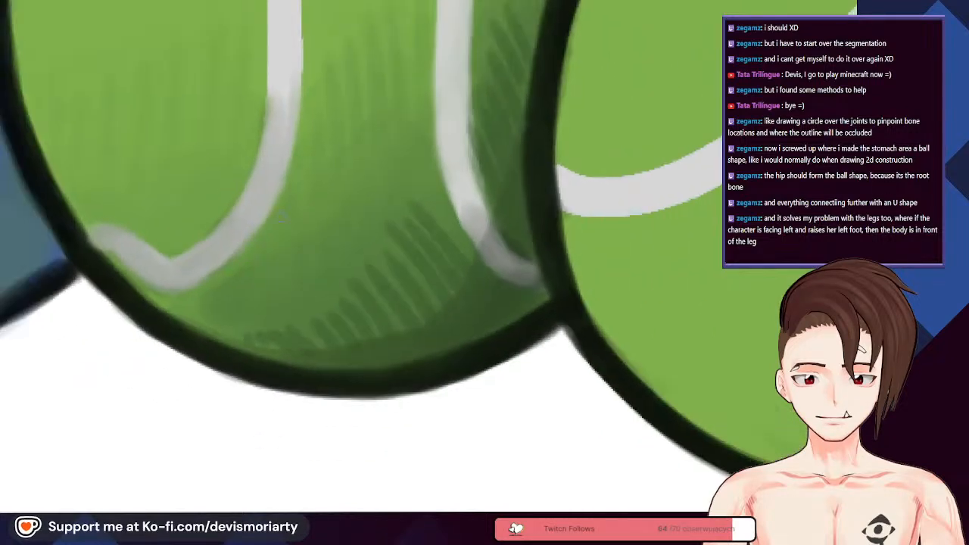
Step: Shade the inner edge of the left ball's outer seam with grey up along its straight middle section
scroll(163, 324, up, 3)
scroll(163, 324, down, 3)
scroll(209, 275, up, 2)
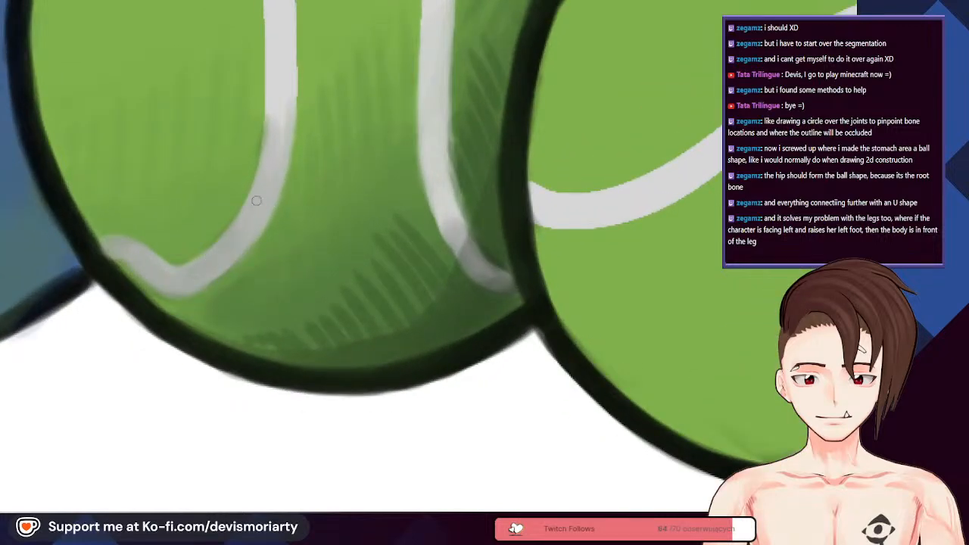
drag(265, 155, 270, 84)
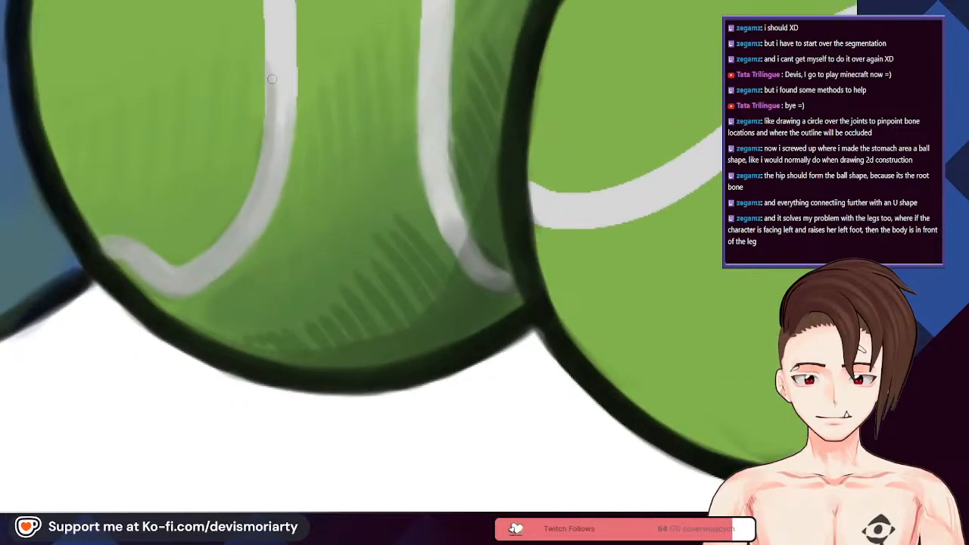
scroll(270, 121, down, 3)
scroll(243, 150, up, 2)
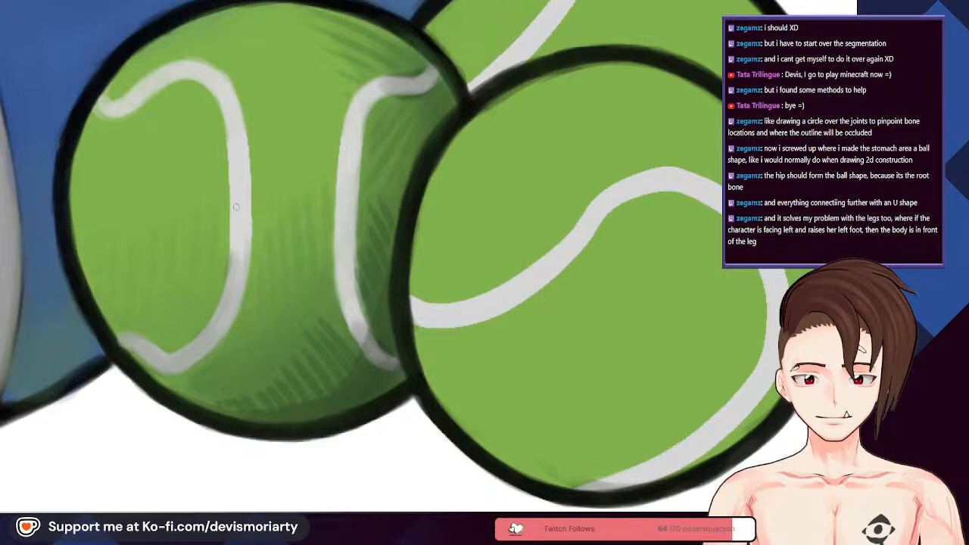
scroll(237, 189, up, 2)
scroll(232, 227, down, 3)
scroll(233, 160, up, 3)
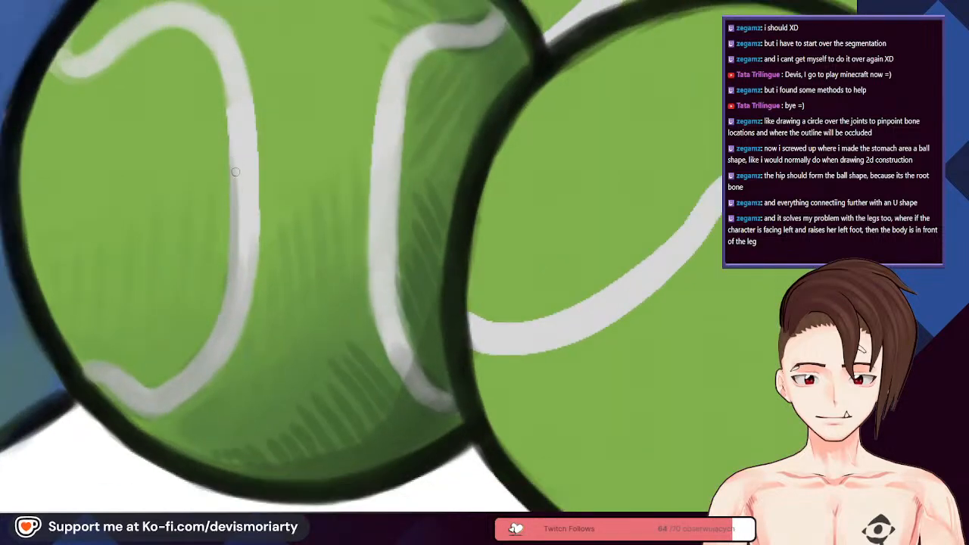
Step: Paint a grey shadow along the outer edge of the upper bend on the left ball's outer seam
scroll(237, 208, down, 3)
scroll(196, 166, up, 4)
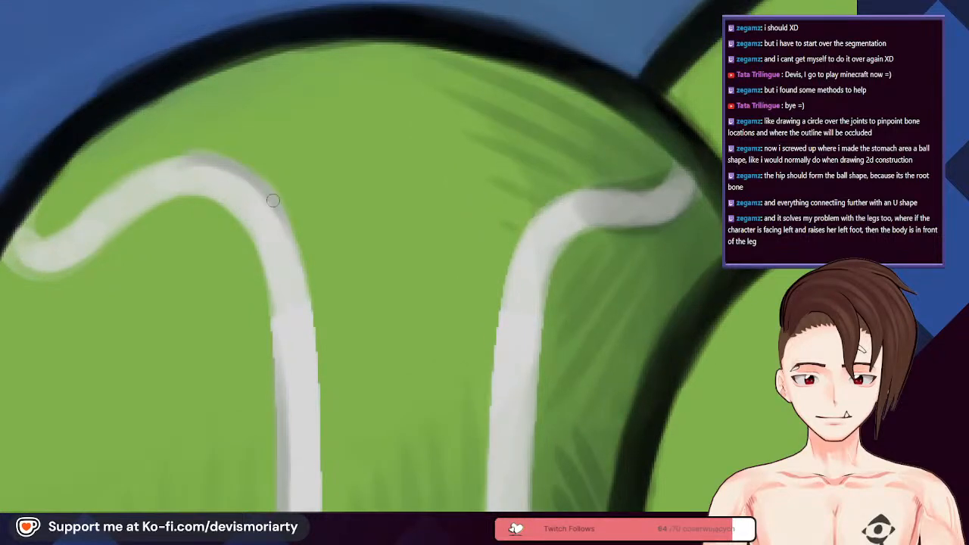
scroll(311, 419, down, 3)
mouse_move(324, 209)
mouse_down()
mouse_move(365, 159)
mouse_move(409, 142)
mouse_move(447, 145)
mouse_up()
scroll(349, 210, down, 3)
scroll(349, 210, up, 3)
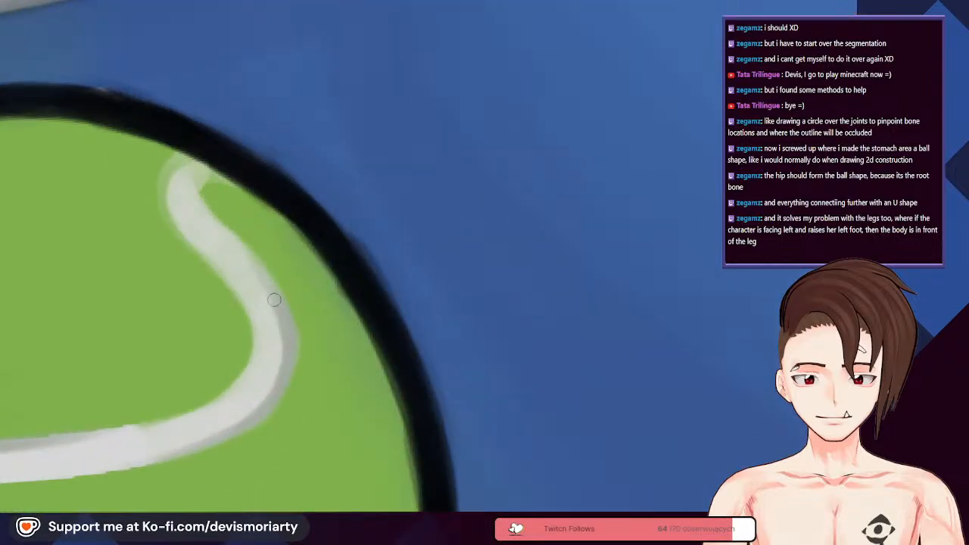
Step: Extend the grey edge shading from the outer seam's upper bend towards its tip at the ball's outline
scroll(196, 177, down, 3)
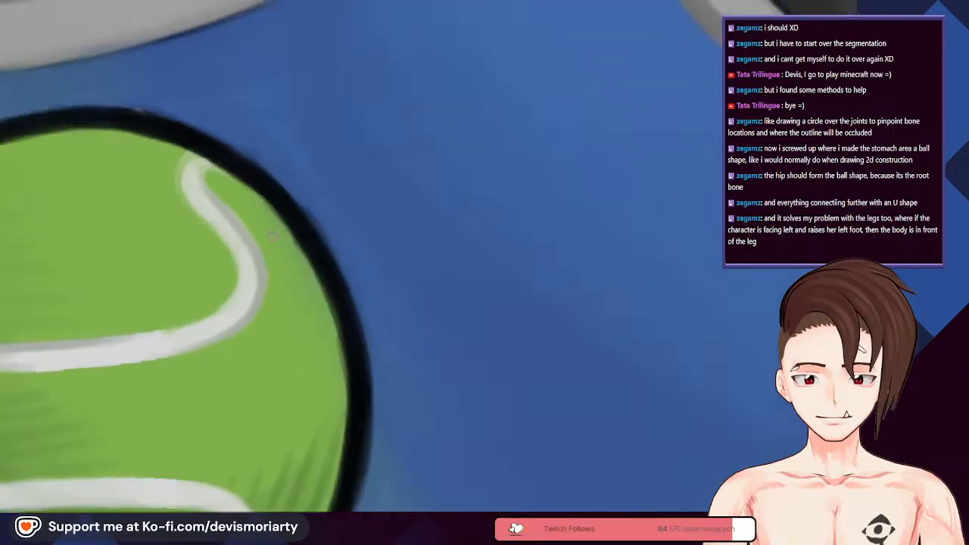
scroll(271, 236, up, 3)
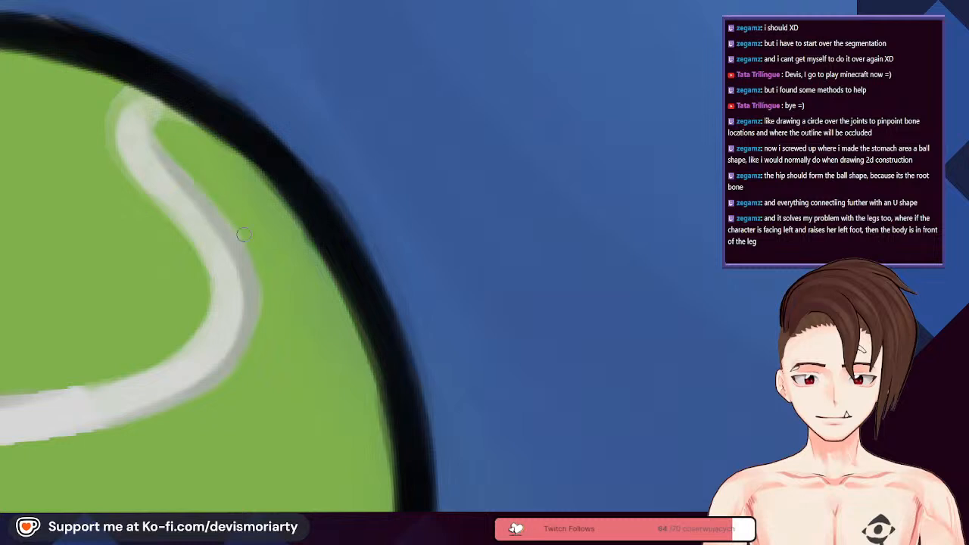
scroll(260, 337, down, 3)
scroll(209, 211, up, 3)
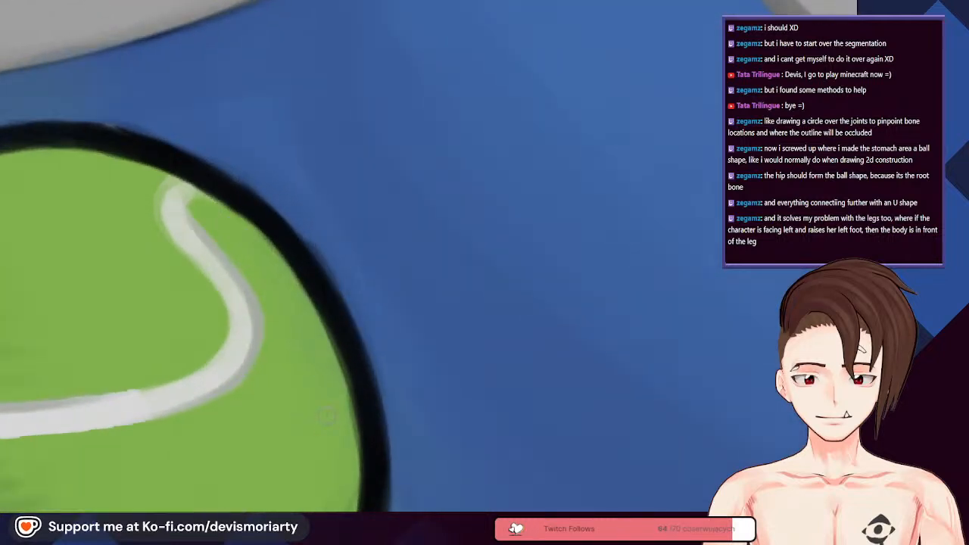
Step: Clean up the outer seam's upper tip where it meets the black outline, covering the pale halo with green
scroll(165, 180, up, 1)
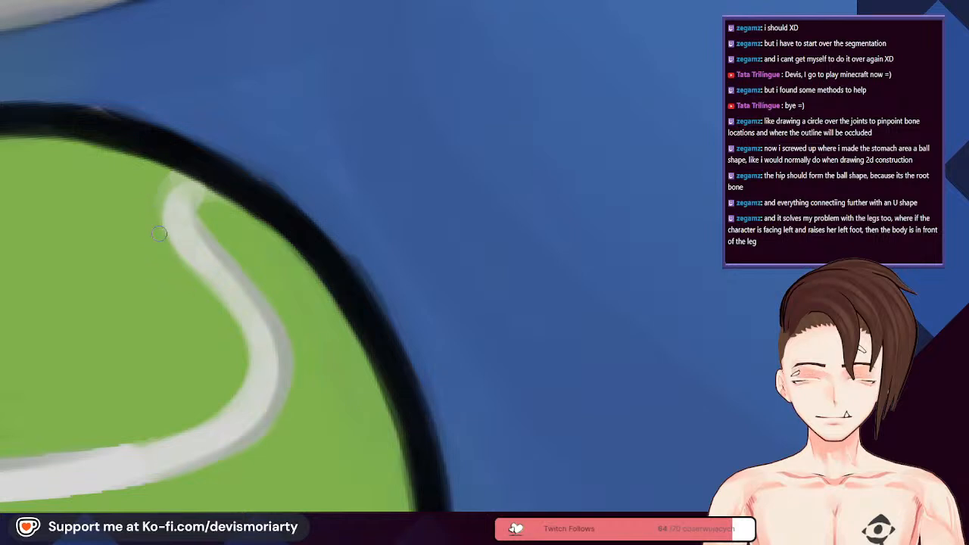
scroll(160, 231, down, 2)
scroll(155, 241, up, 4)
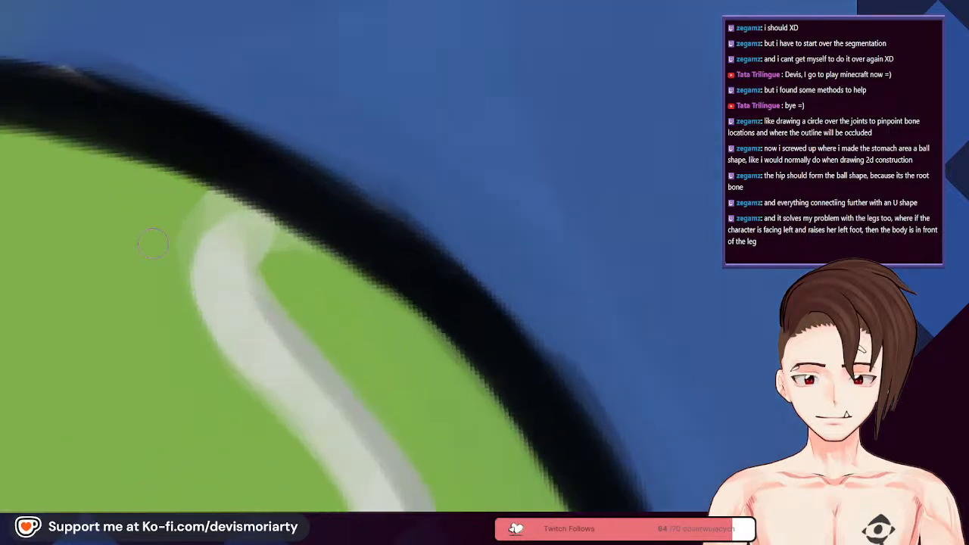
scroll(216, 199, down, 1)
scroll(219, 271, up, 1)
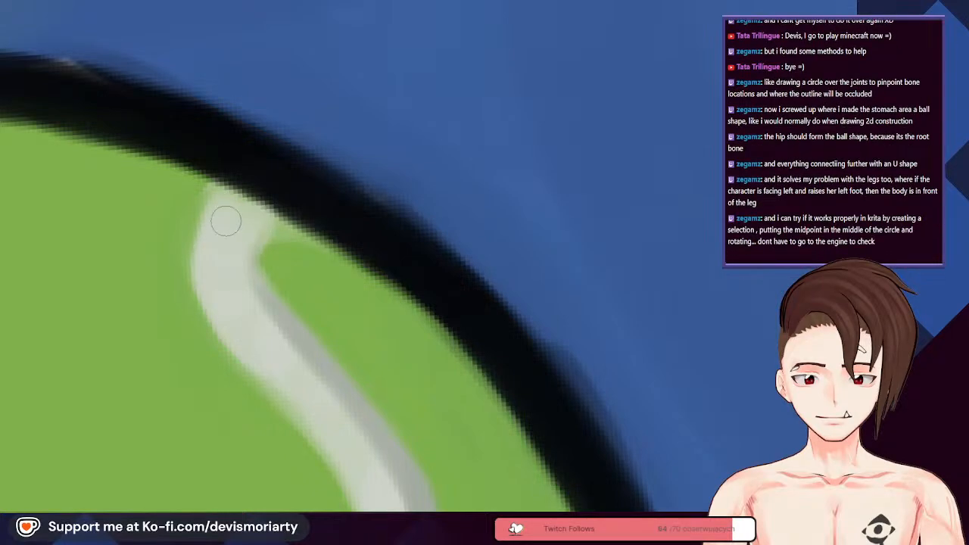
Step: Examine the shaded ball's seams and hatching against the other two balls and the blue shorts
scroll(245, 224, down, 6)
scroll(245, 250, down, 2)
scroll(244, 250, up, 5)
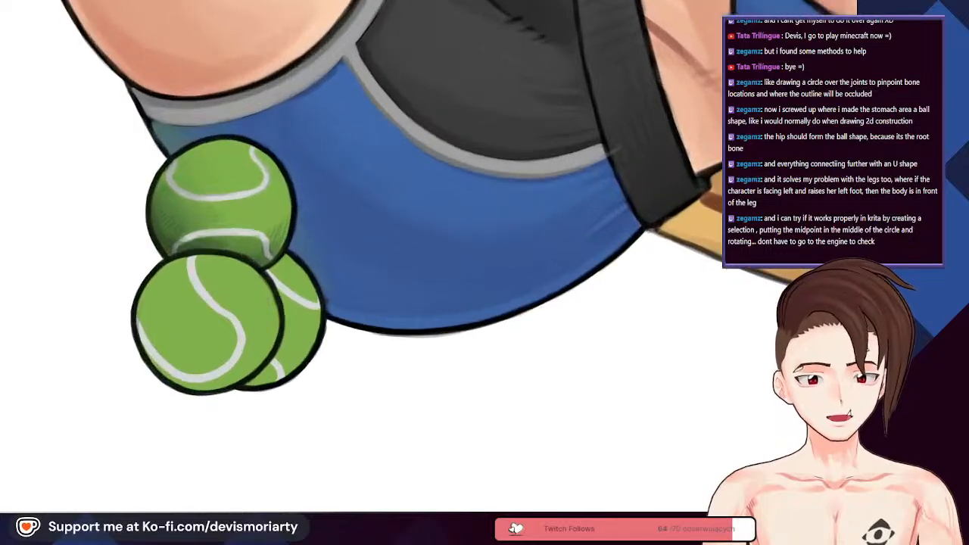
scroll(274, 288, down, 3)
scroll(274, 288, up, 2)
scroll(275, 287, down, 2)
scroll(274, 288, up, 2)
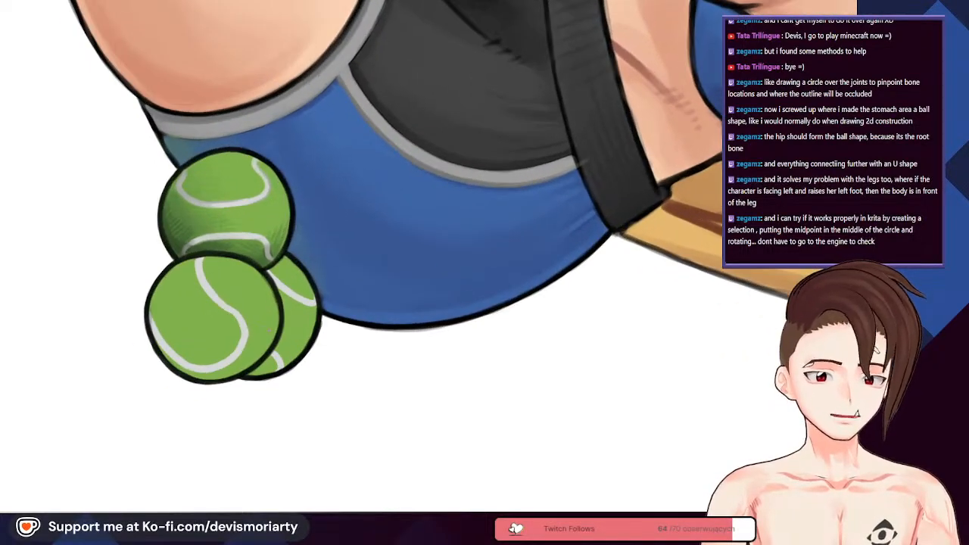
scroll(247, 261, down, 4)
scroll(247, 261, up, 4)
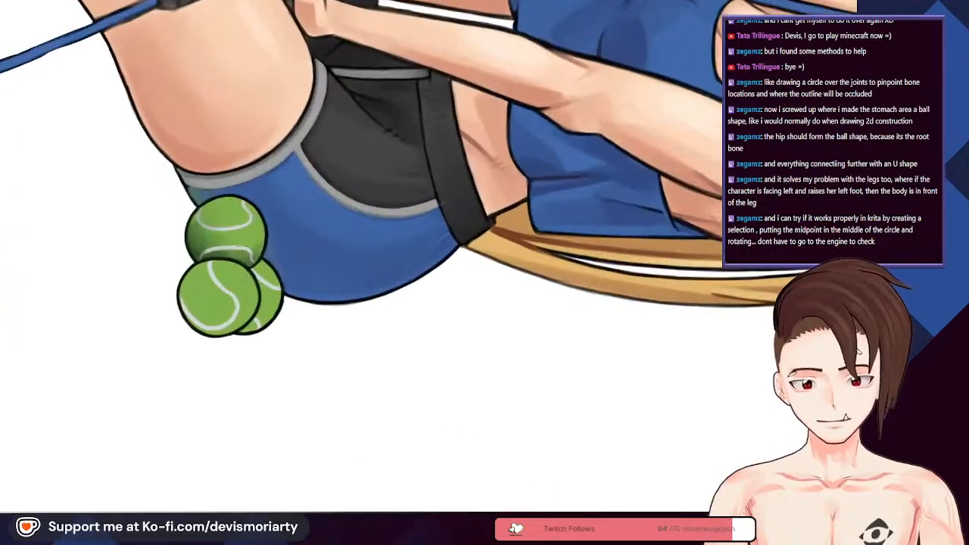
Step: Sample a grey and darken the shaded end of the inner seam beside the overlapping front ball
scroll(246, 260, up, 8)
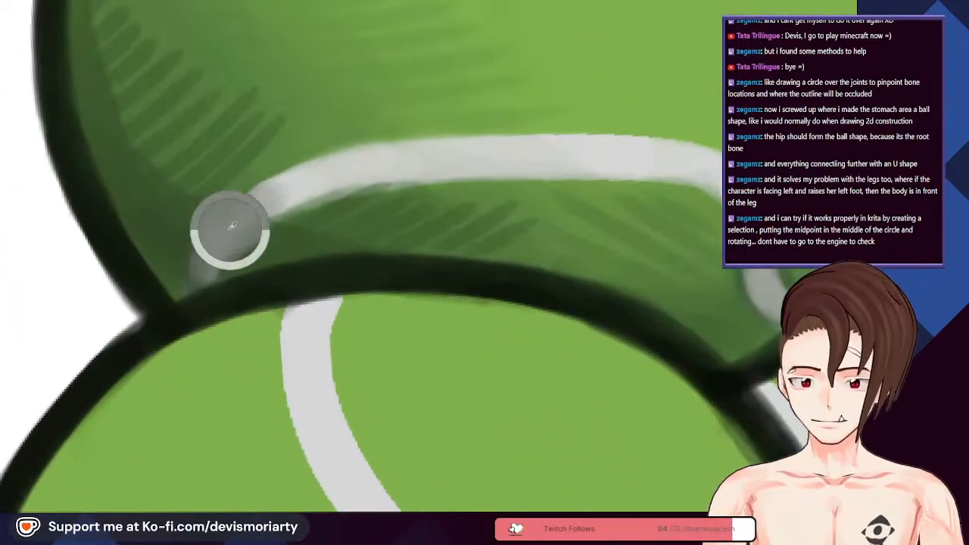
scroll(212, 254, up, 1)
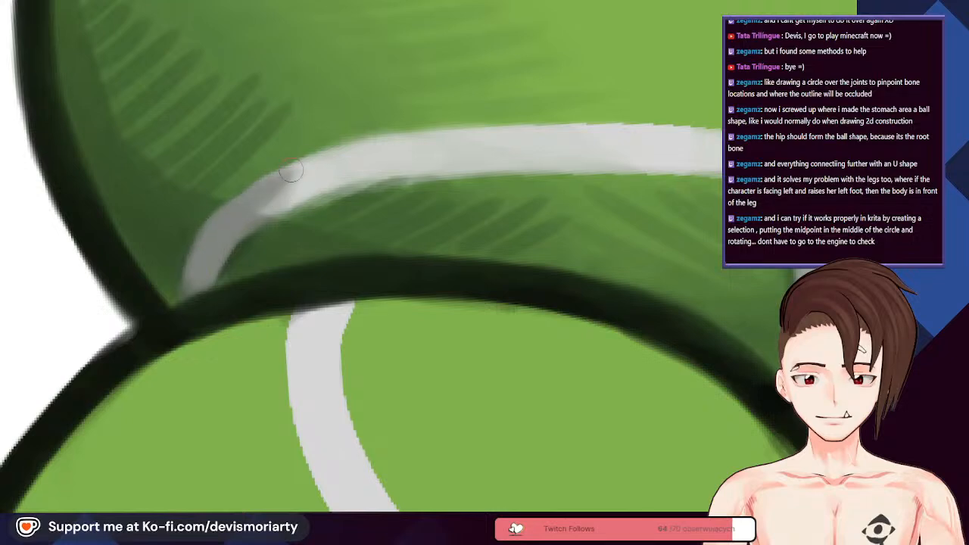
scroll(255, 188, down, 8)
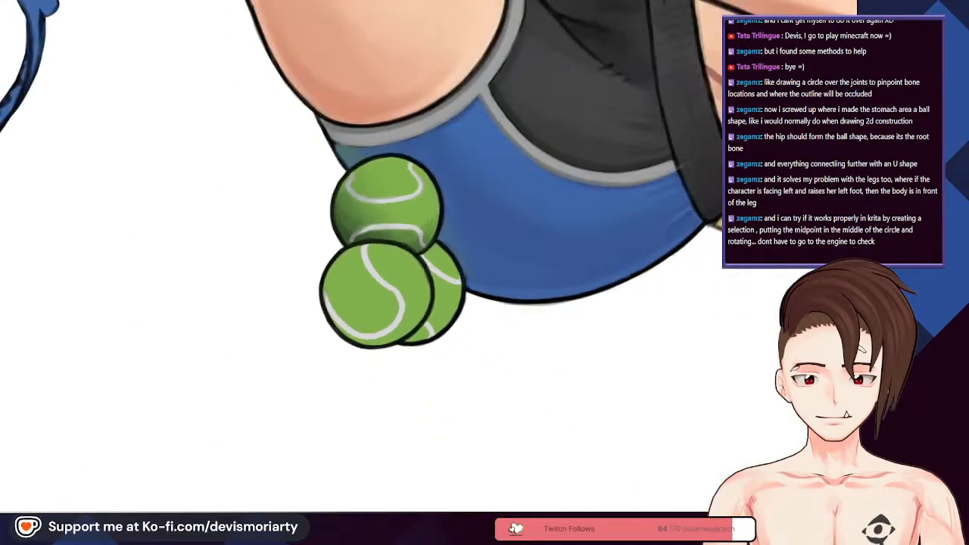
drag(151, 509, 545, 371)
drag(523, 371, 383, 280)
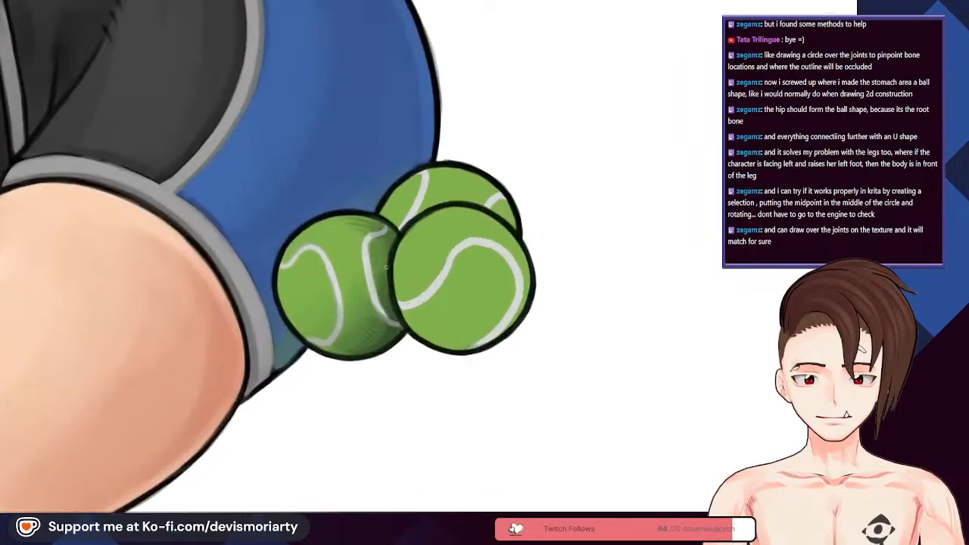
Step: Paint light grey shading over the left tennis ball's inner seam where it lies in shadow beside the front ball
scroll(384, 321, up, 3)
scroll(389, 331, down, 2)
scroll(385, 201, up, 4)
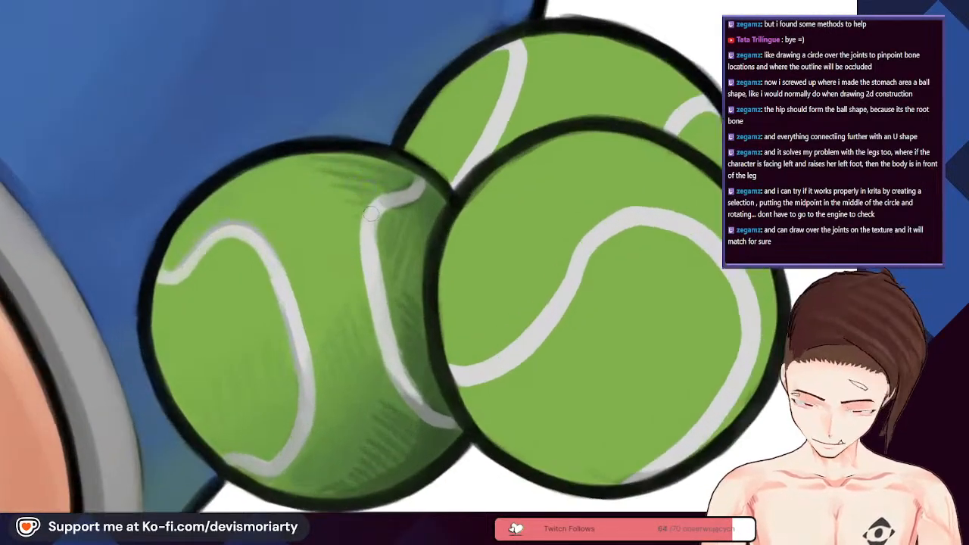
mouse_move(387, 194)
mouse_down()
mouse_move(368, 227)
mouse_move(368, 267)
mouse_move(383, 334)
mouse_up()
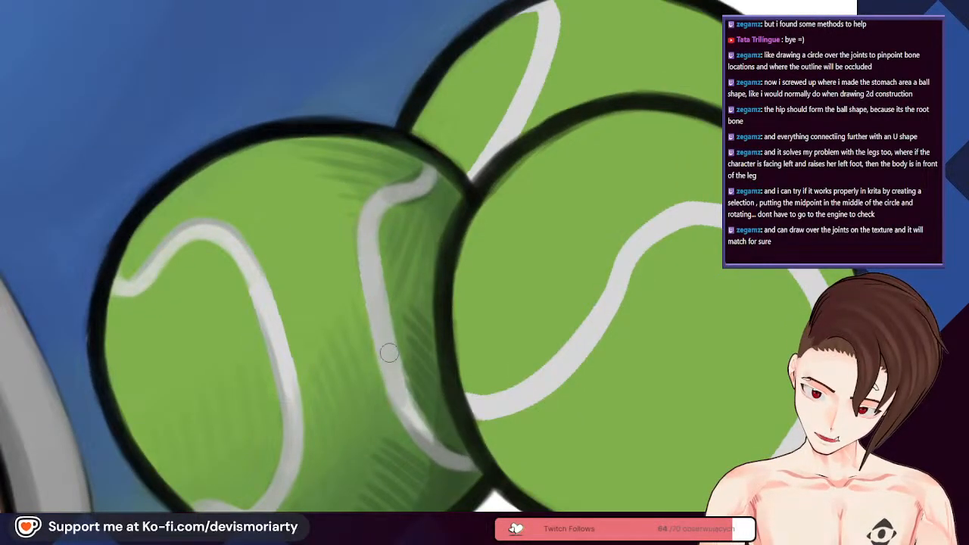
scroll(381, 329, down, 4)
scroll(380, 321, up, 8)
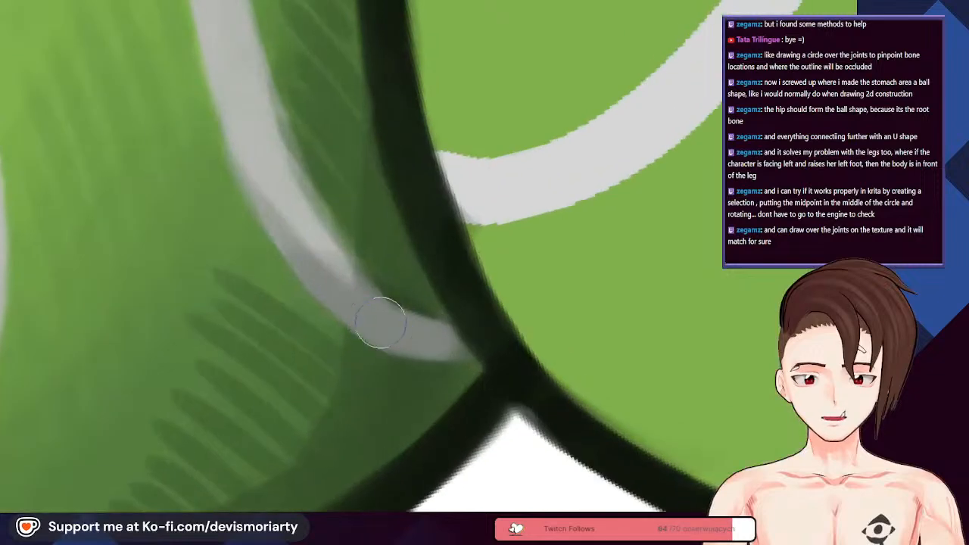
scroll(326, 298, down, 5)
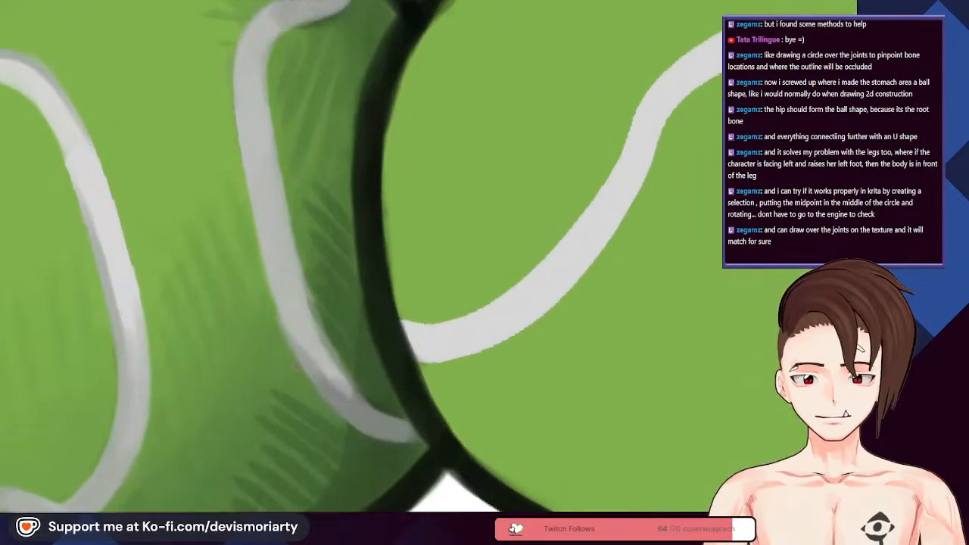
scroll(300, 395, down, 4)
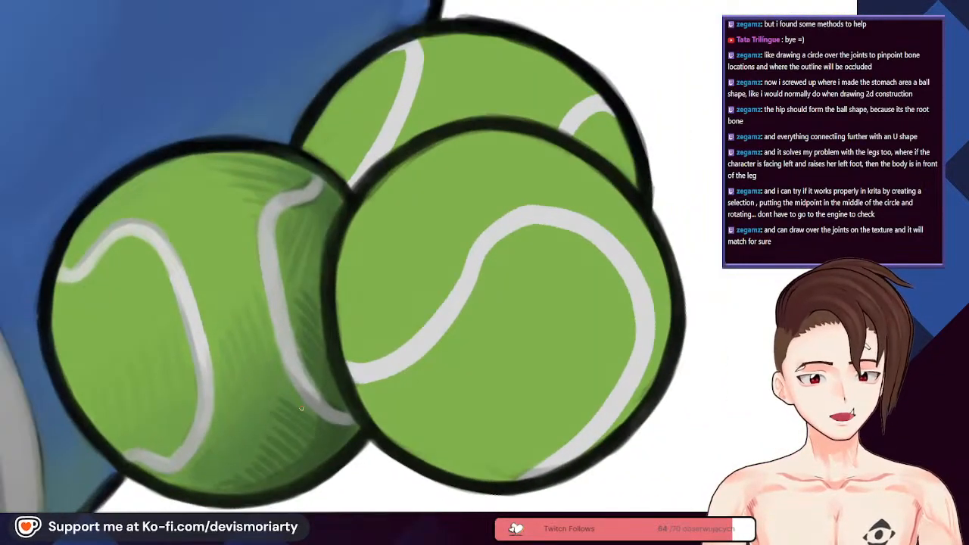
Step: Darken the outer edge of the left ball's inner seam with a thin grey line along its middle stretch
scroll(287, 432, up, 1)
scroll(298, 366, up, 4)
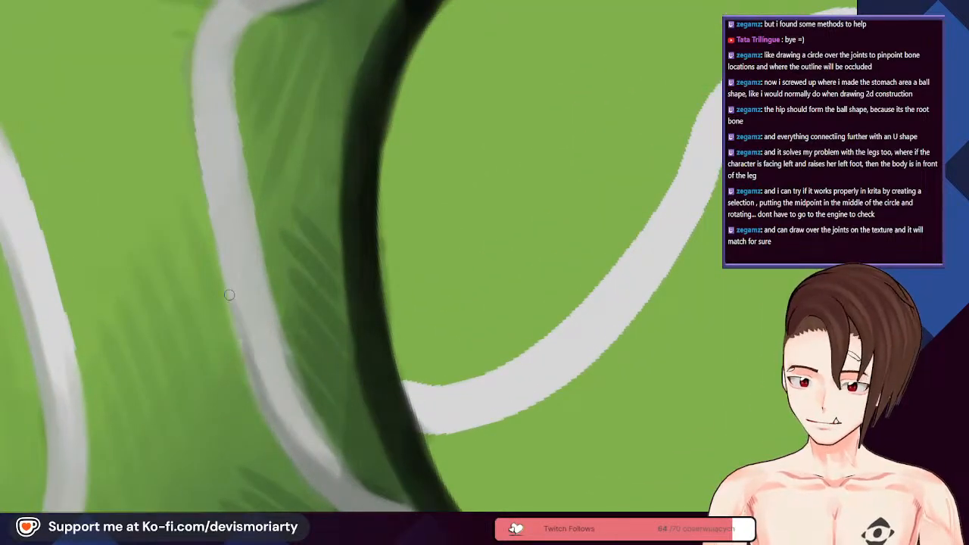
scroll(227, 272, down, 3)
scroll(224, 235, up, 3)
scroll(223, 268, down, 3)
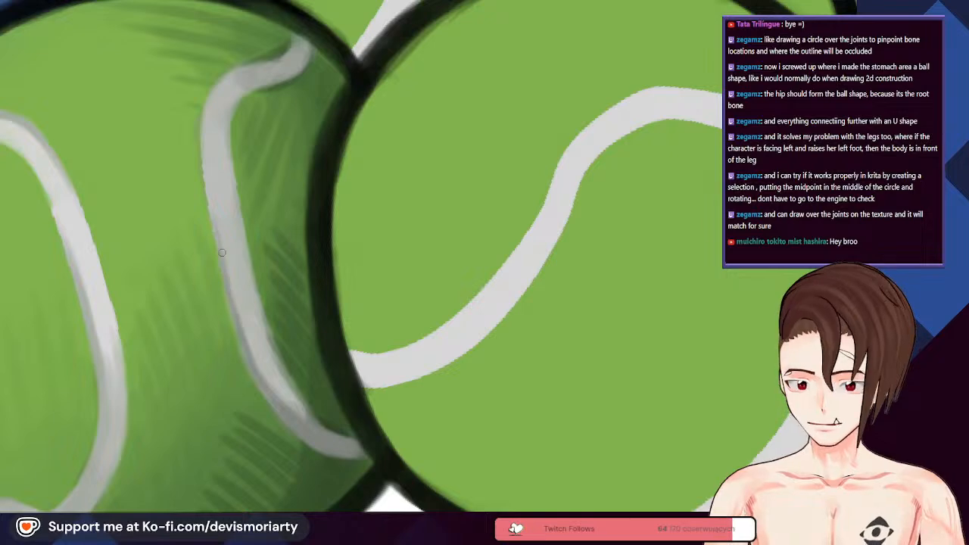
scroll(211, 205, up, 3)
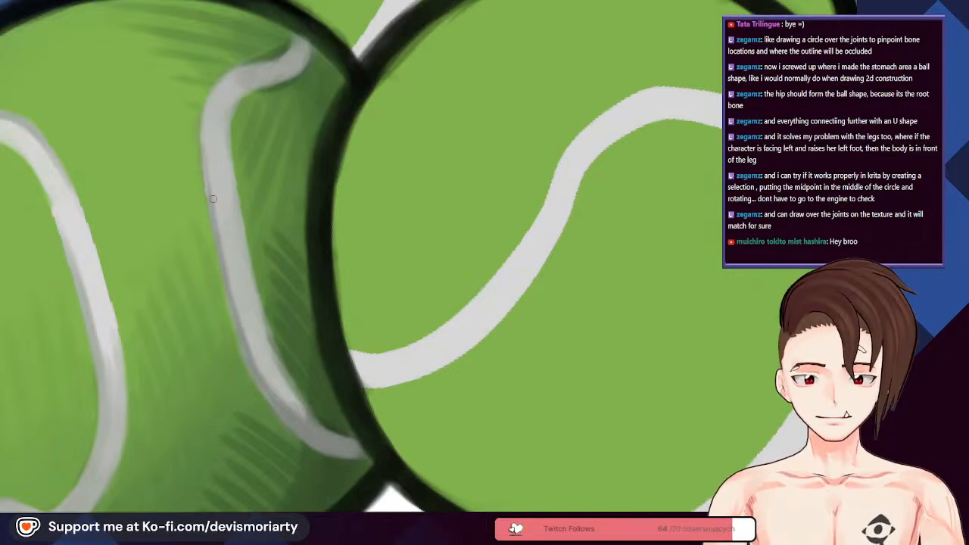
Step: Shade and clean up the lower curve of the inner seam where it meets the front ball's black outline
scroll(219, 152, up, 1)
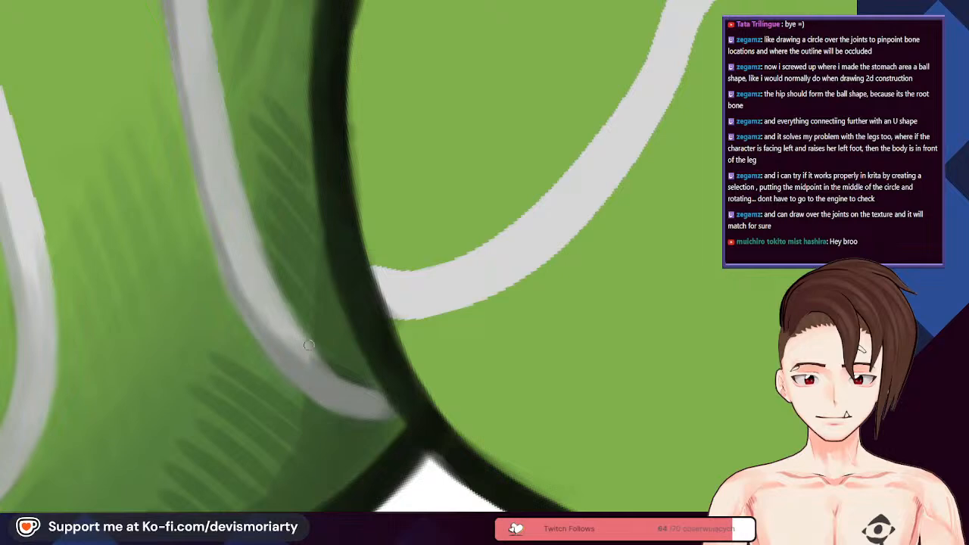
scroll(358, 385, down, 1)
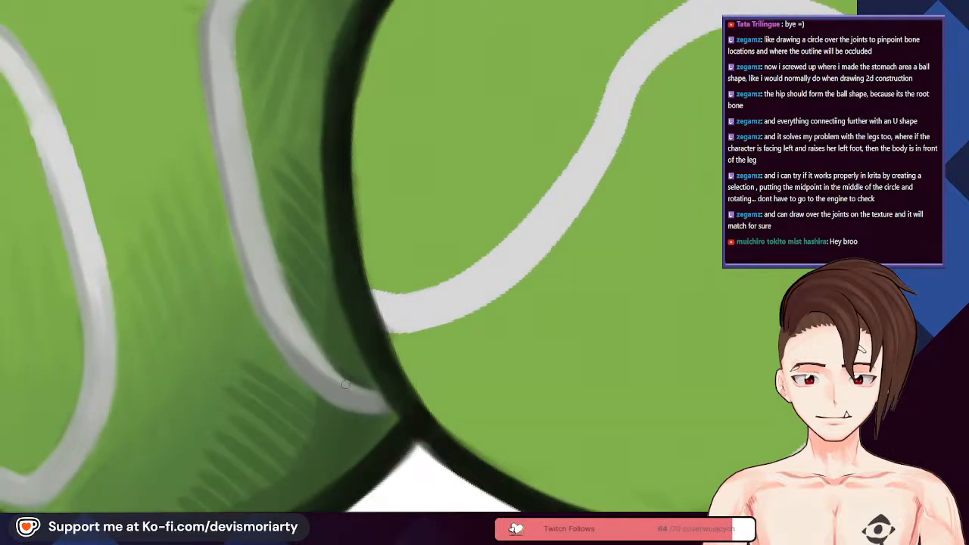
scroll(372, 391, down, 3)
scroll(303, 236, up, 3)
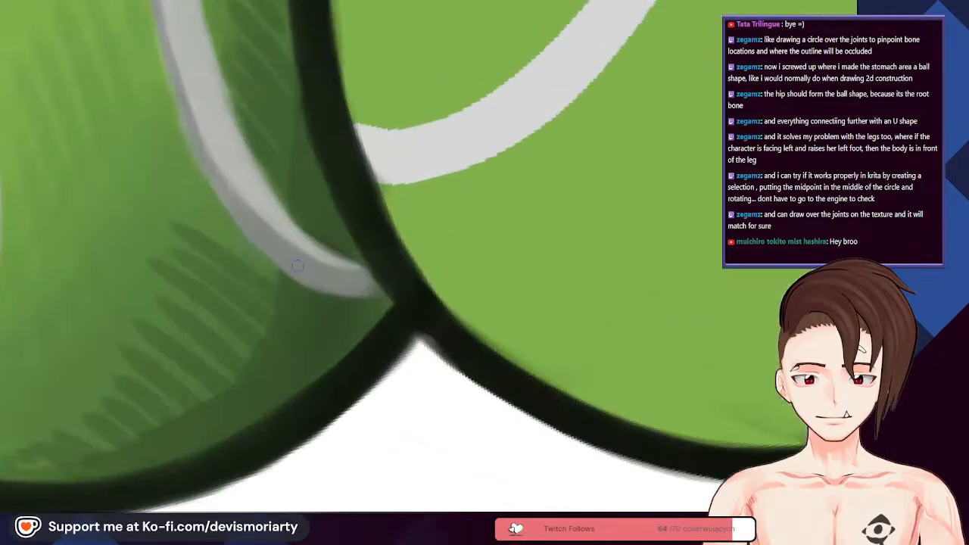
scroll(335, 275, down, 3)
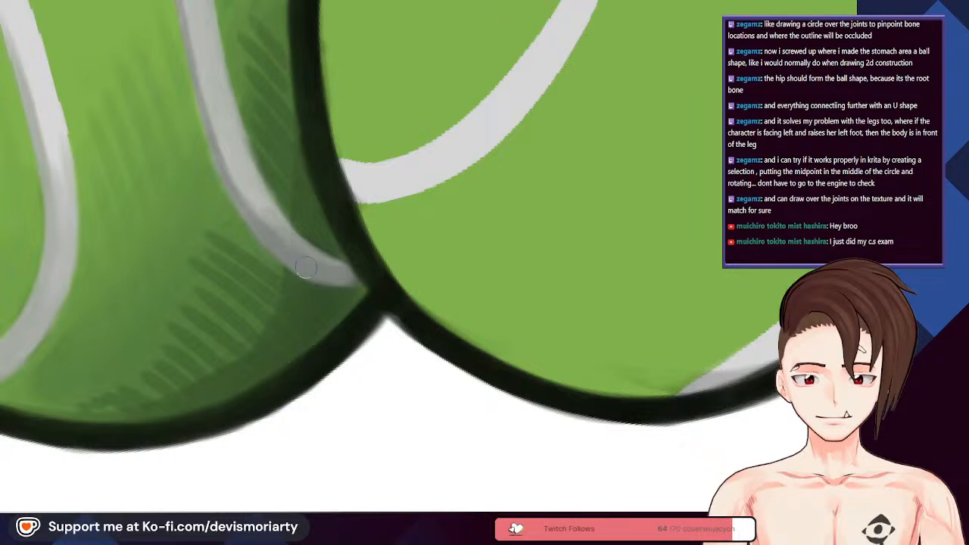
scroll(266, 417, up, 2)
scroll(260, 248, up, 1)
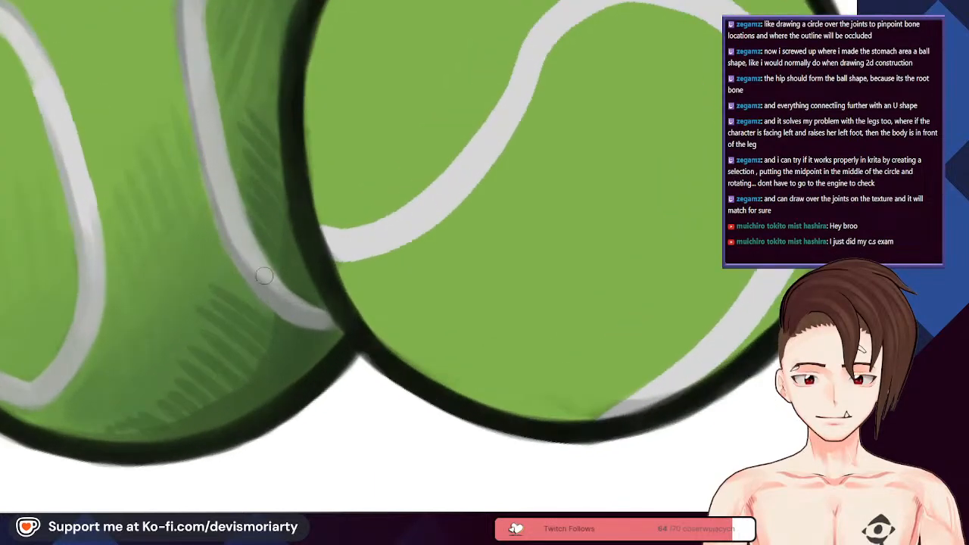
scroll(299, 311, up, 1)
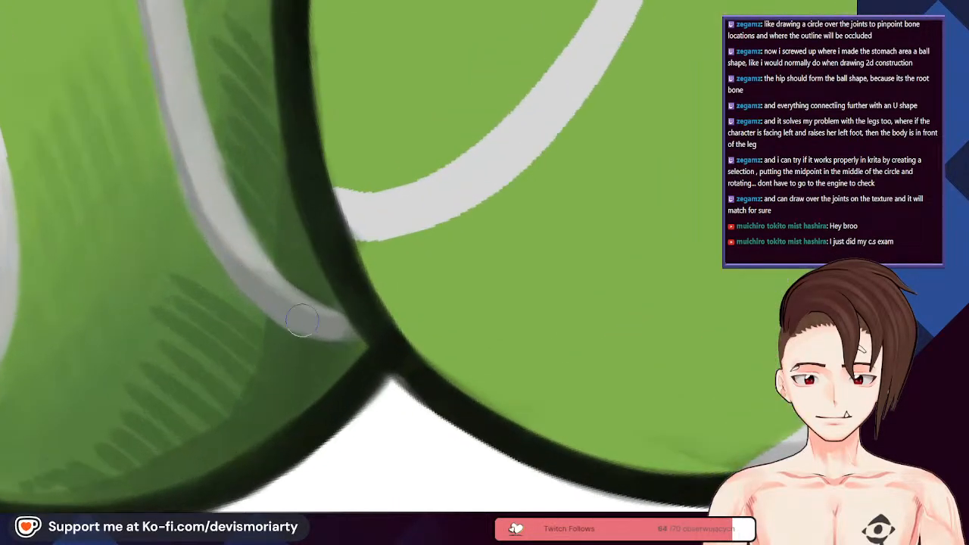
scroll(342, 335, down, 3)
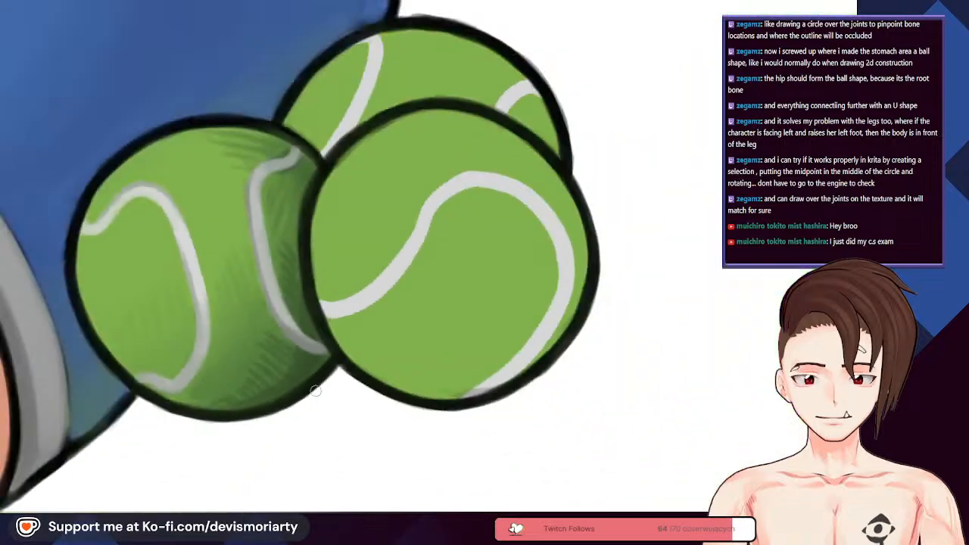
Step: Blend the grey tones along the long middle section of the left ball's inner seam
scroll(343, 277, up, 1)
scroll(342, 276, up, 4)
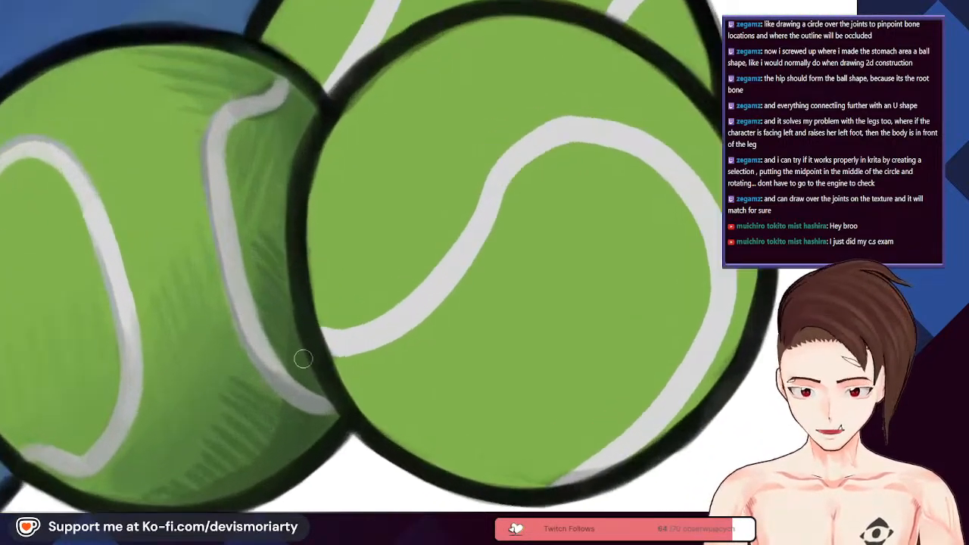
scroll(268, 354, down, 1)
scroll(269, 354, down, 2)
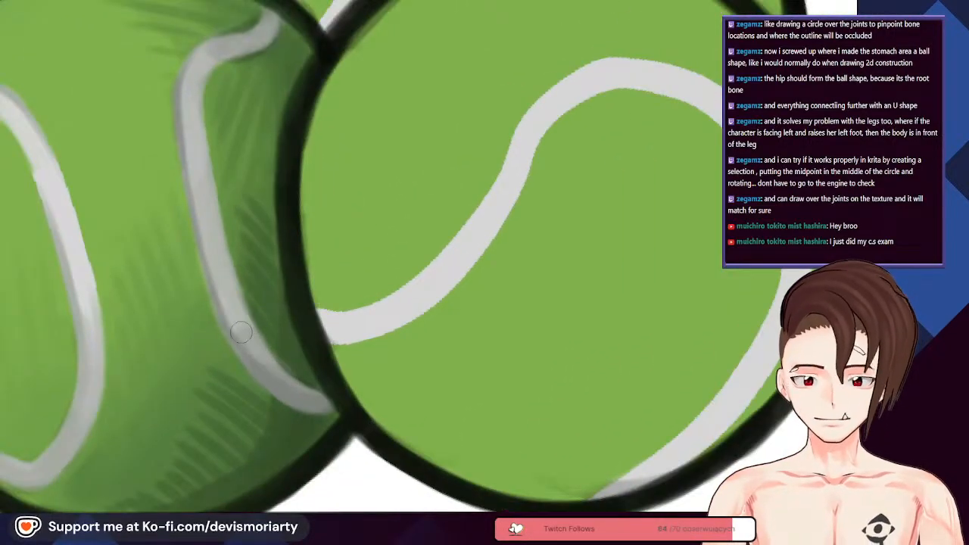
scroll(258, 337, down, 2)
scroll(258, 338, up, 2)
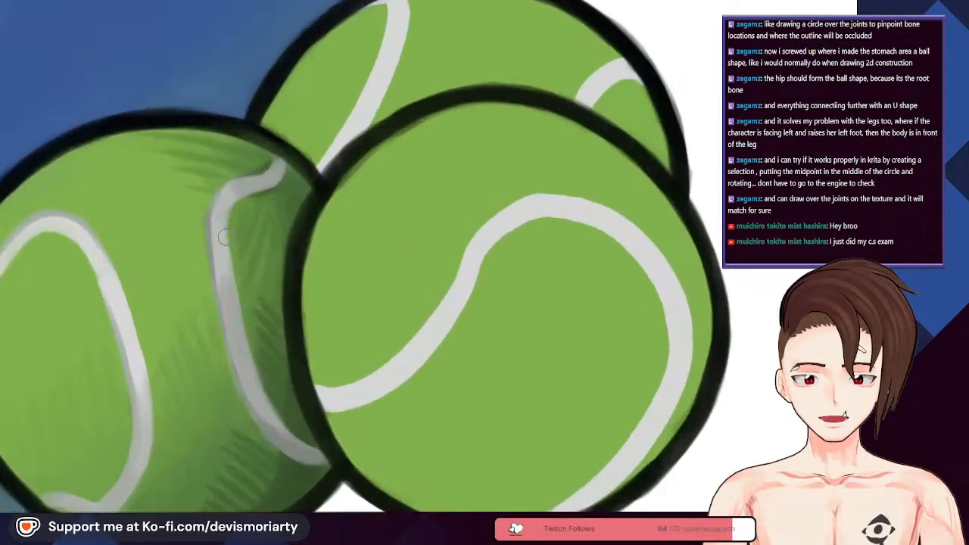
scroll(273, 422, down, 6)
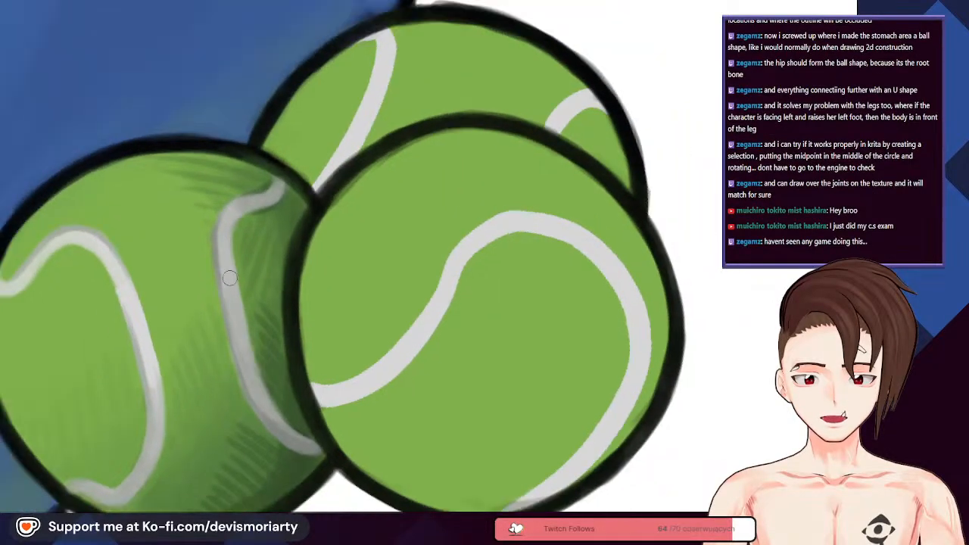
scroll(401, 250, up, 8)
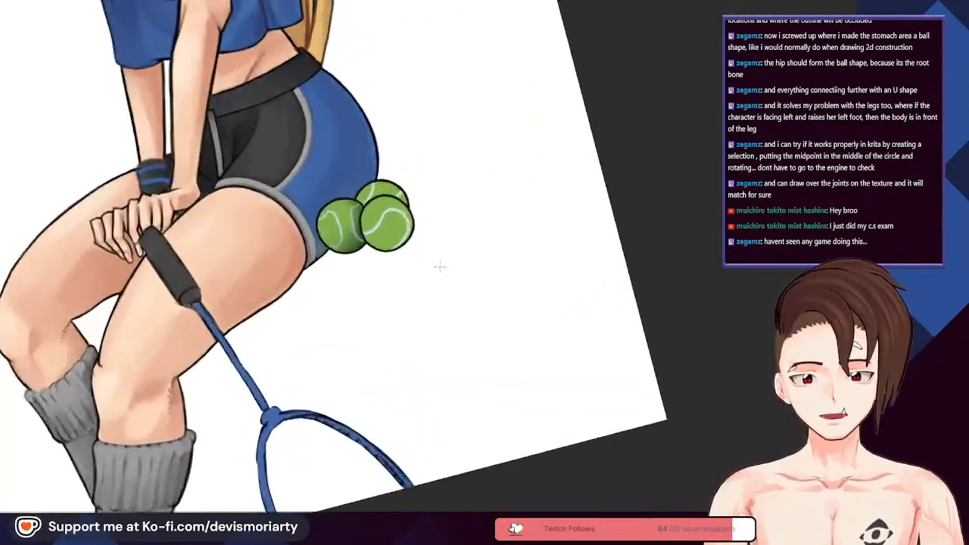
Step: Lighten and smooth the upper half of the left ball's inner seam, just below its top bend
scroll(334, 149, up, 4)
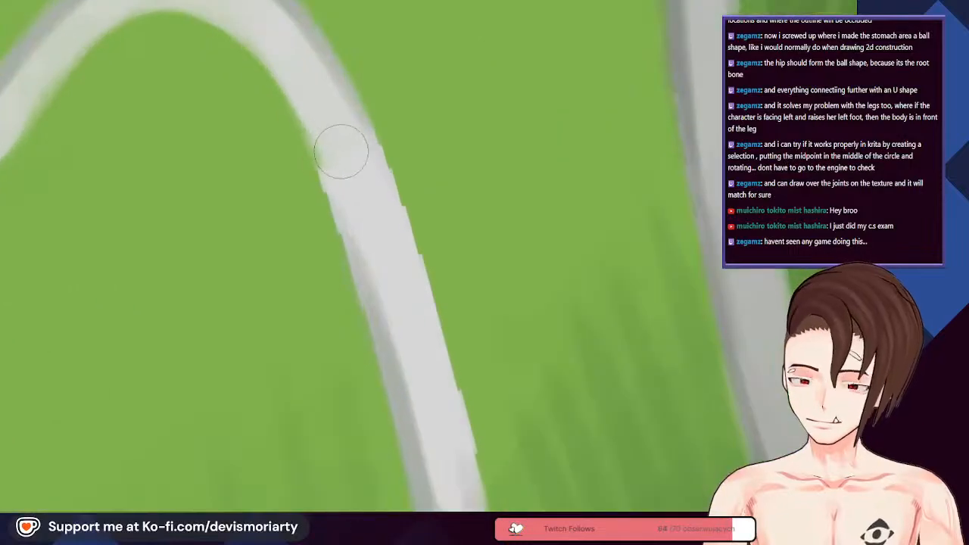
scroll(356, 145, down, 4)
scroll(491, 82, up, 2)
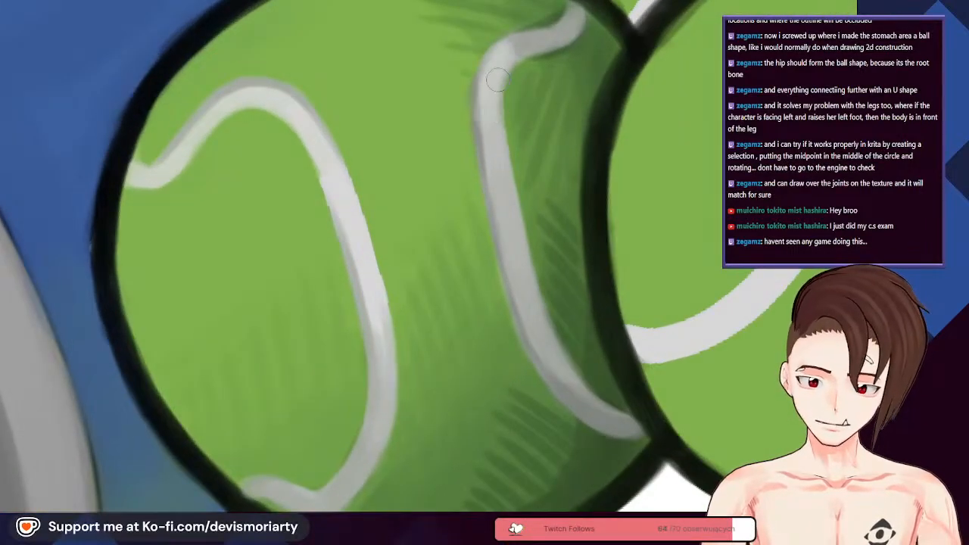
scroll(554, 429, down, 5)
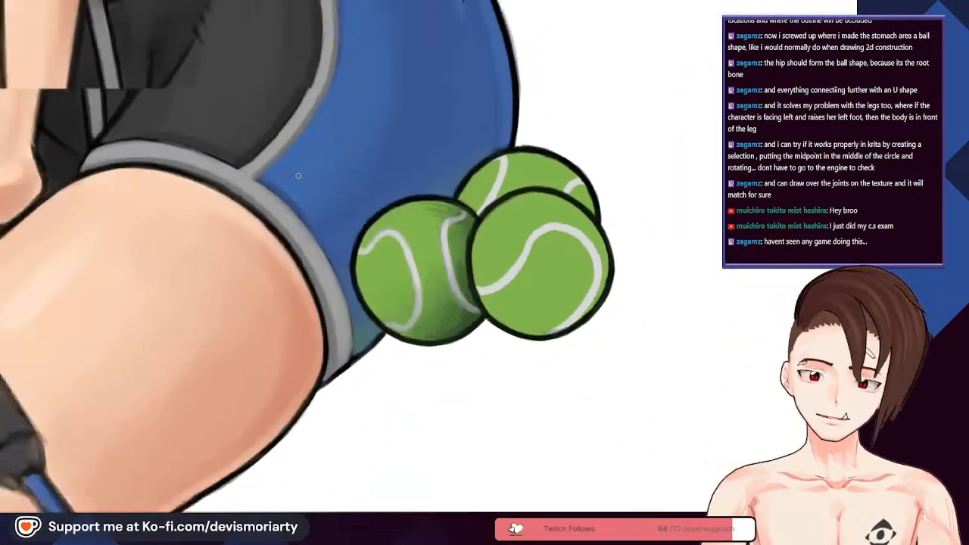
scroll(312, 101, up, 4)
scroll(306, 134, up, 5)
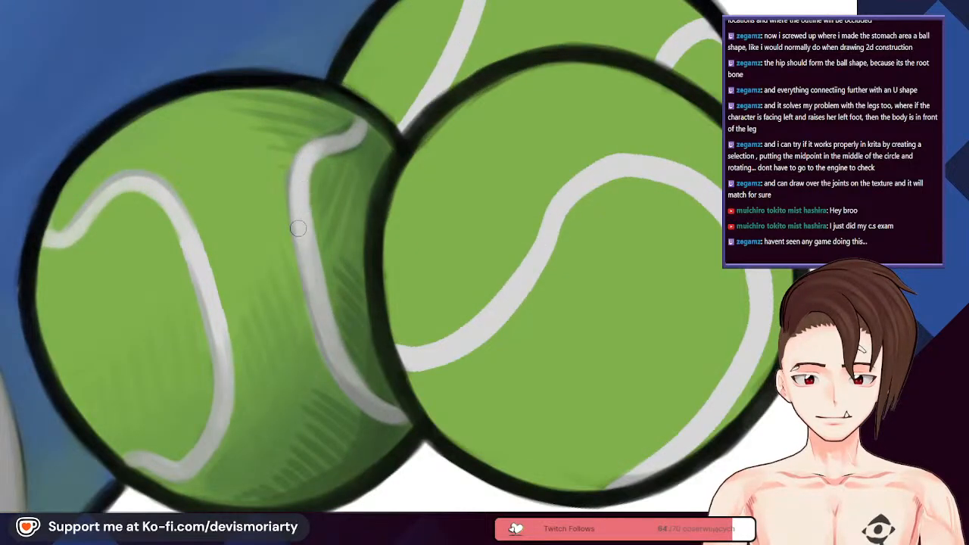
scroll(314, 257, down, 5)
scroll(281, 174, up, 5)
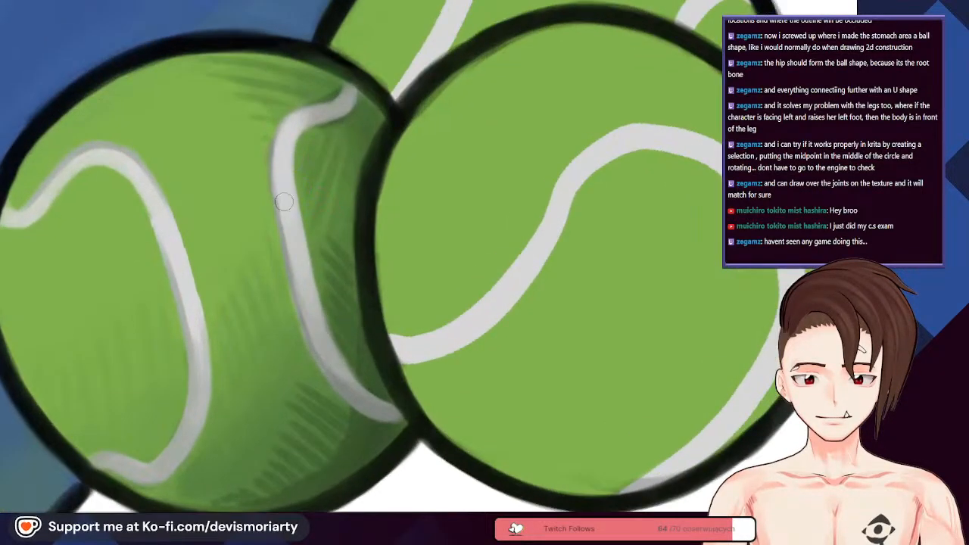
Step: Sample grey from the inner seam and blend it into the seam's lower curve on the left ball
scroll(283, 174, down, 4)
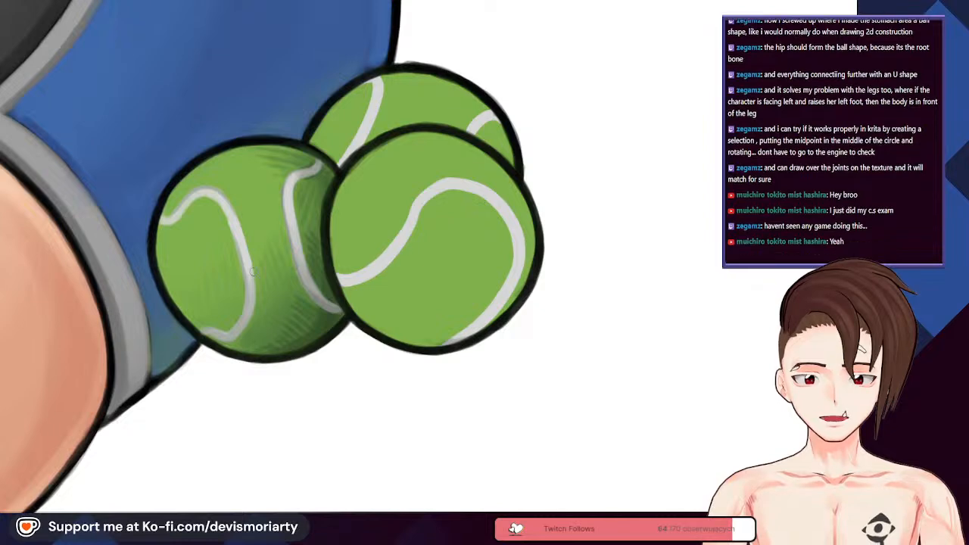
scroll(315, 188, up, 3)
scroll(315, 189, down, 3)
scroll(316, 189, down, 1)
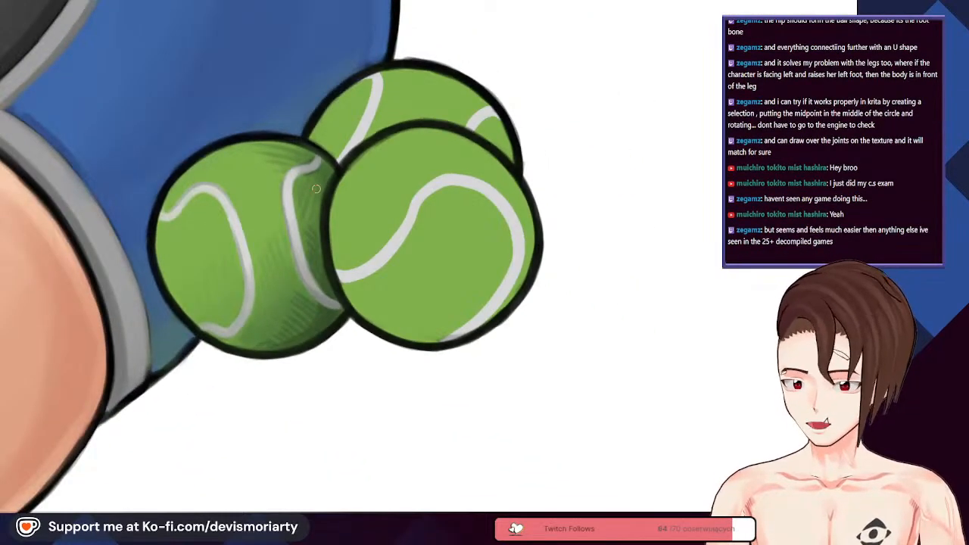
scroll(312, 377, up, 5)
scroll(312, 378, down, 1)
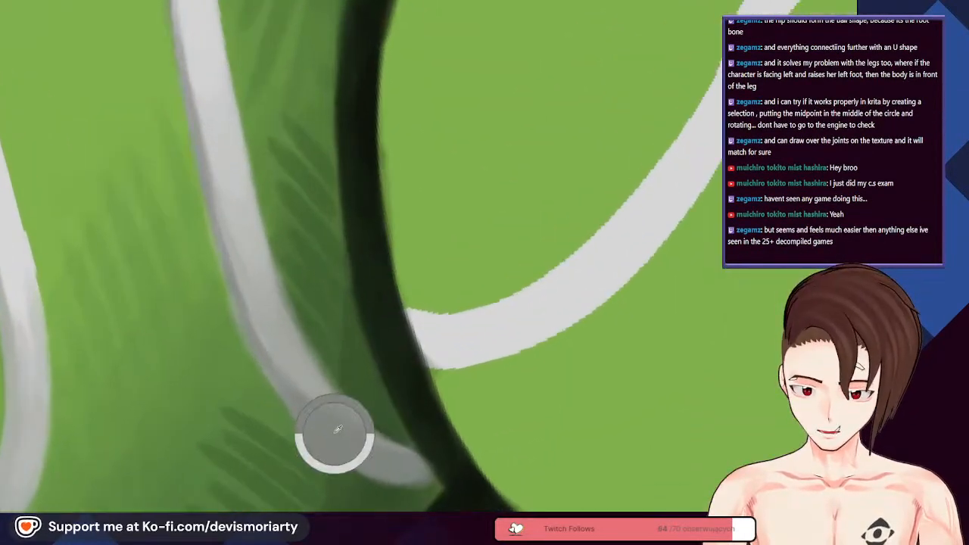
scroll(257, 394, down, 2)
scroll(238, 315, up, 2)
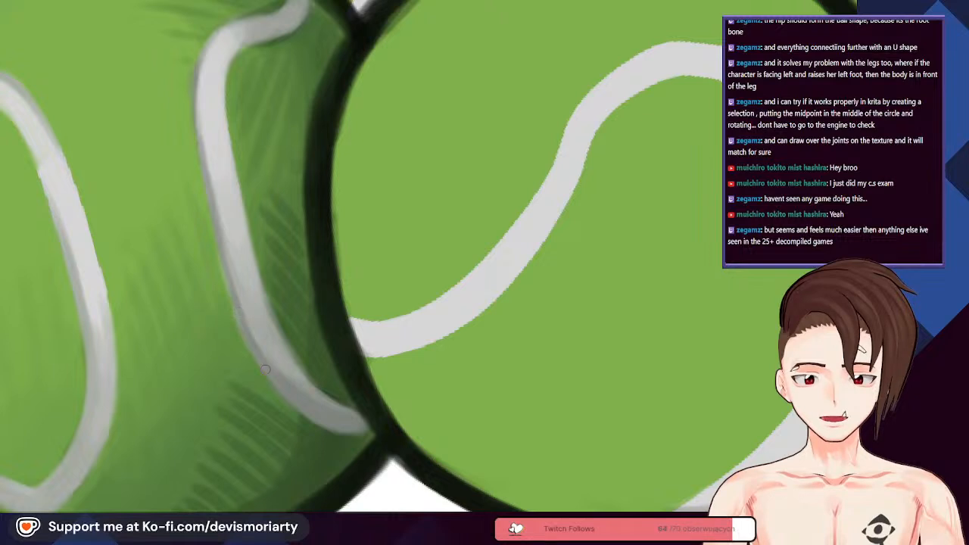
scroll(226, 282, down, 2)
scroll(239, 312, up, 2)
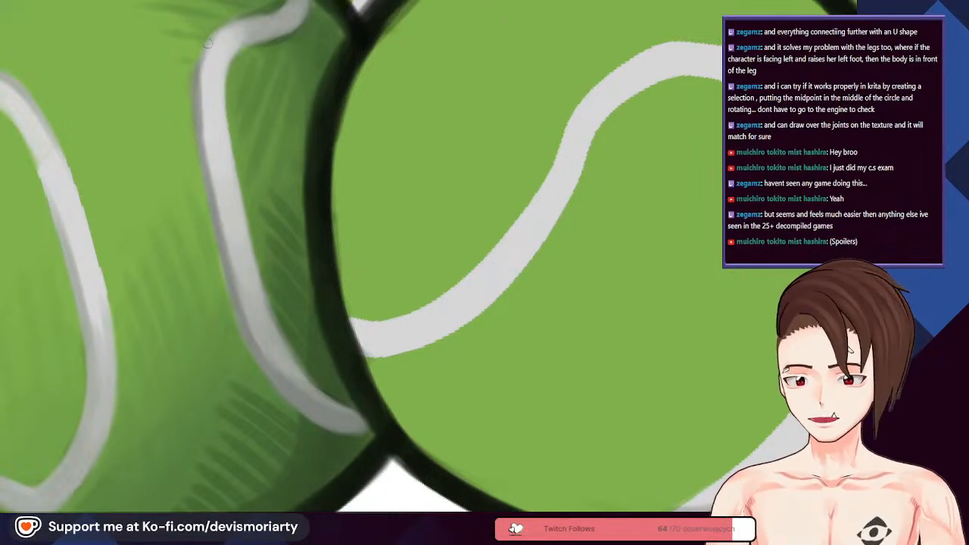
Step: Define the top bend of the inner seam with a darker grey outer edge and a lighter centre
scroll(204, 57, up, 1)
scroll(209, 56, down, 2)
scroll(205, 83, up, 2)
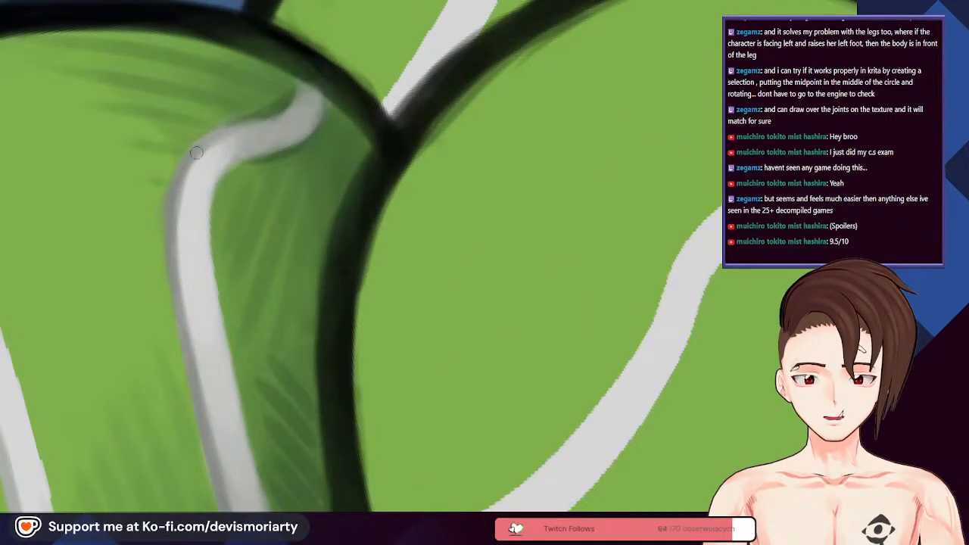
scroll(223, 133, down, 5)
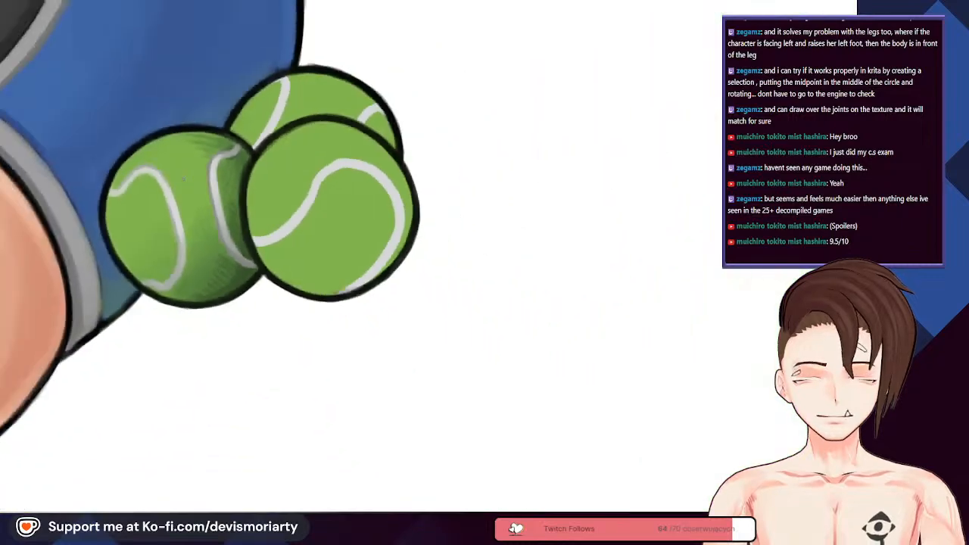
Step: Smooth the grey transitions in the lower curve of the left ball's inner seam
scroll(223, 152, down, 4)
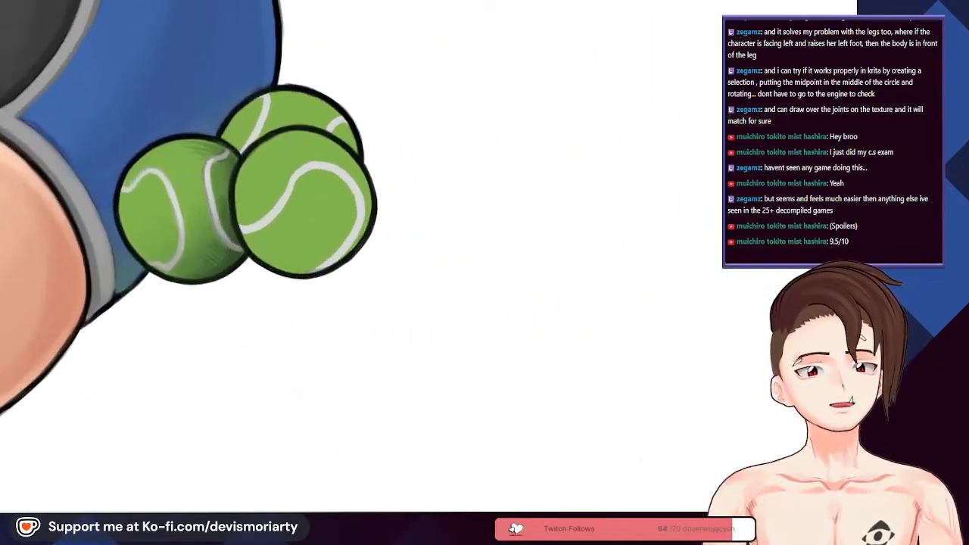
scroll(189, 174, up, 8)
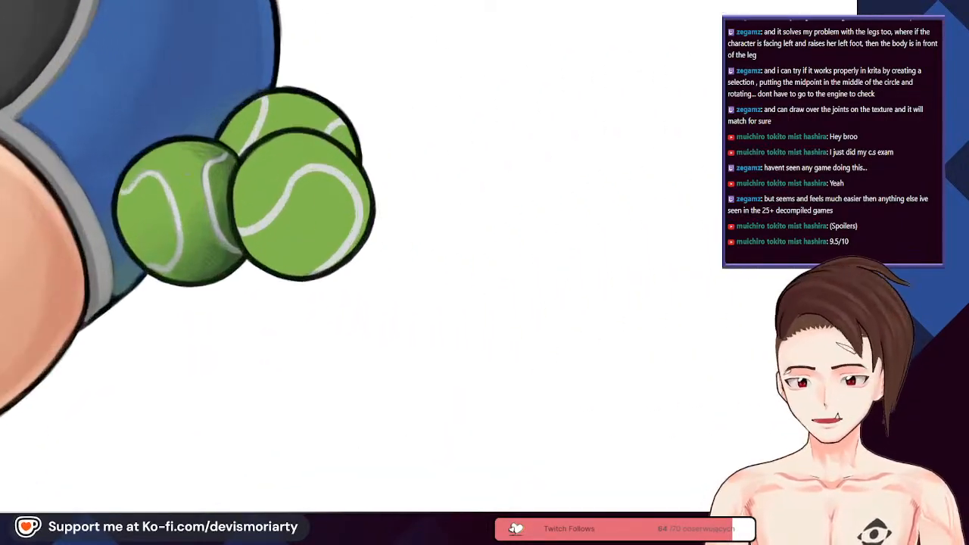
scroll(237, 249, down, 3)
scroll(212, 261, up, 5)
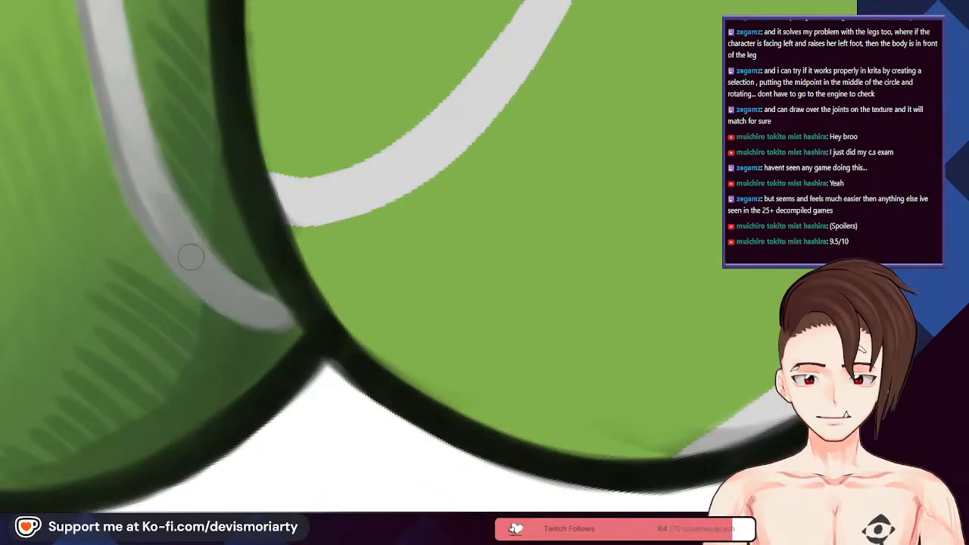
scroll(173, 239, down, 1)
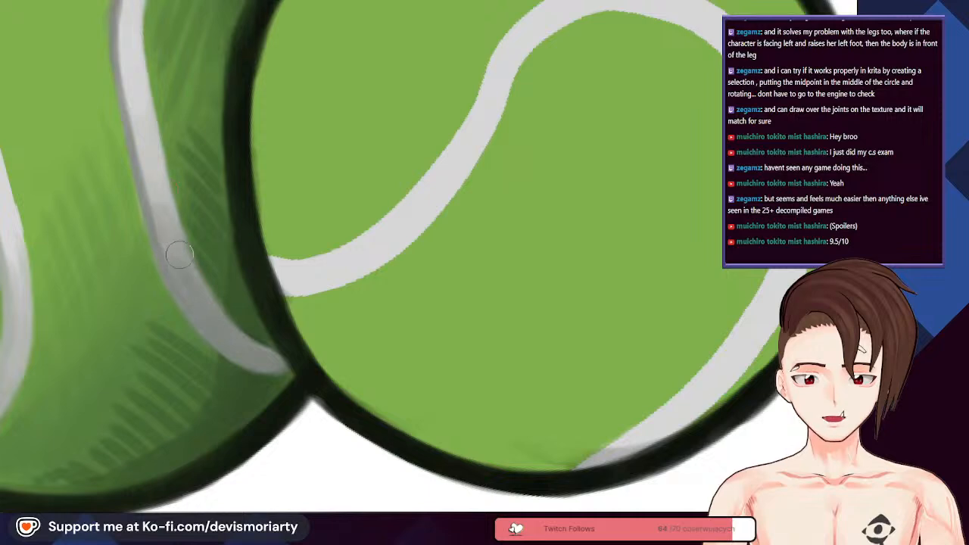
scroll(155, 176, down, 1)
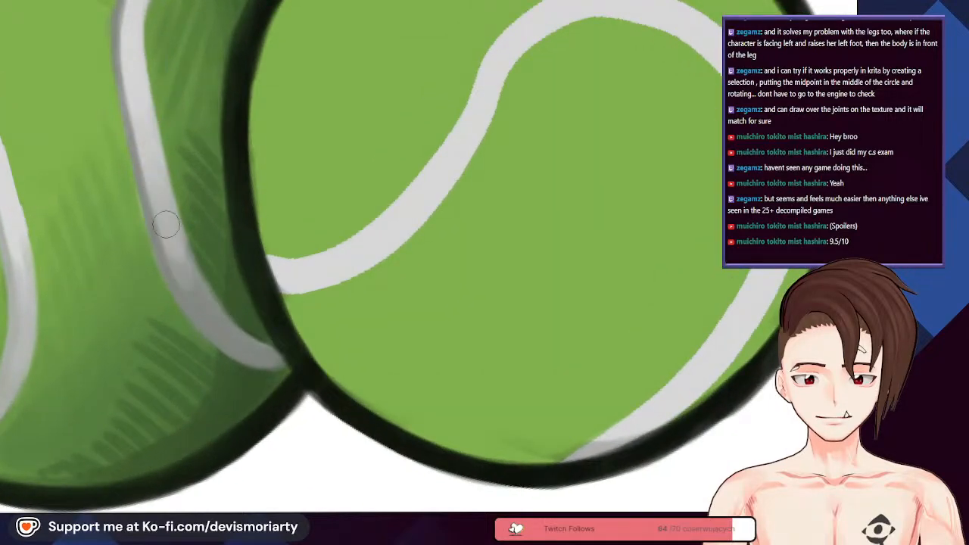
Step: Sample grey from the inner seam and even out its lower half with a darker outer edge
scroll(168, 222, down, 4)
scroll(193, 227, up, 5)
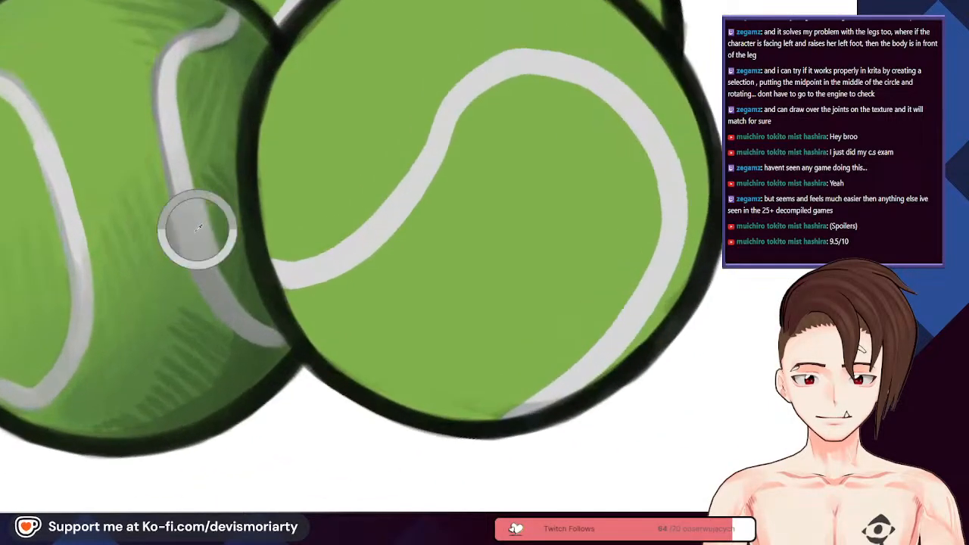
scroll(197, 228, up, 1)
scroll(224, 303, down, 5)
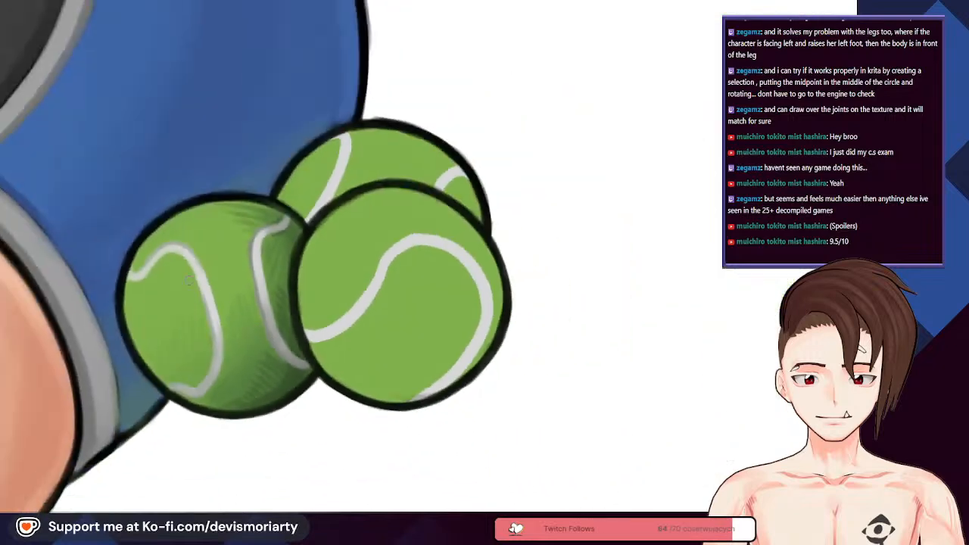
scroll(239, 290, up, 6)
scroll(270, 346, down, 1)
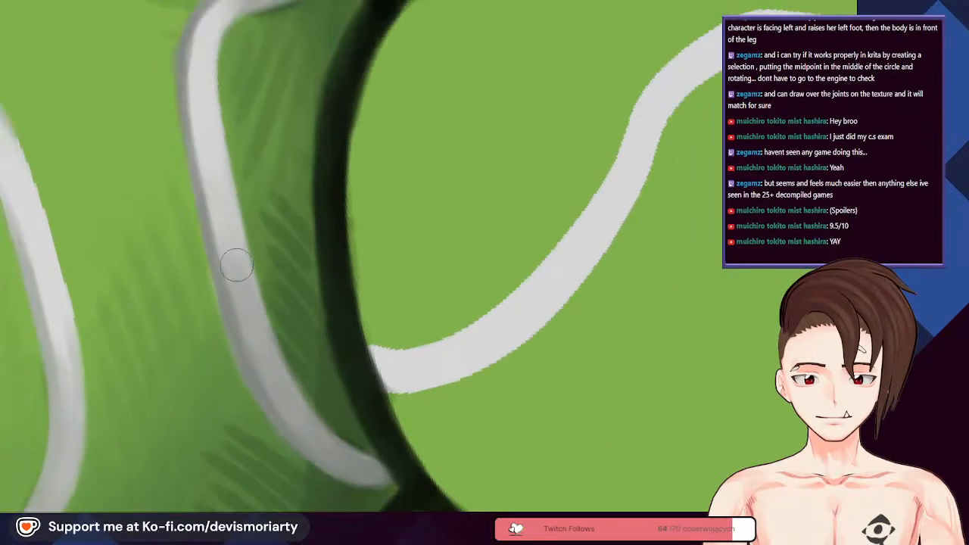
scroll(268, 359, down, 5)
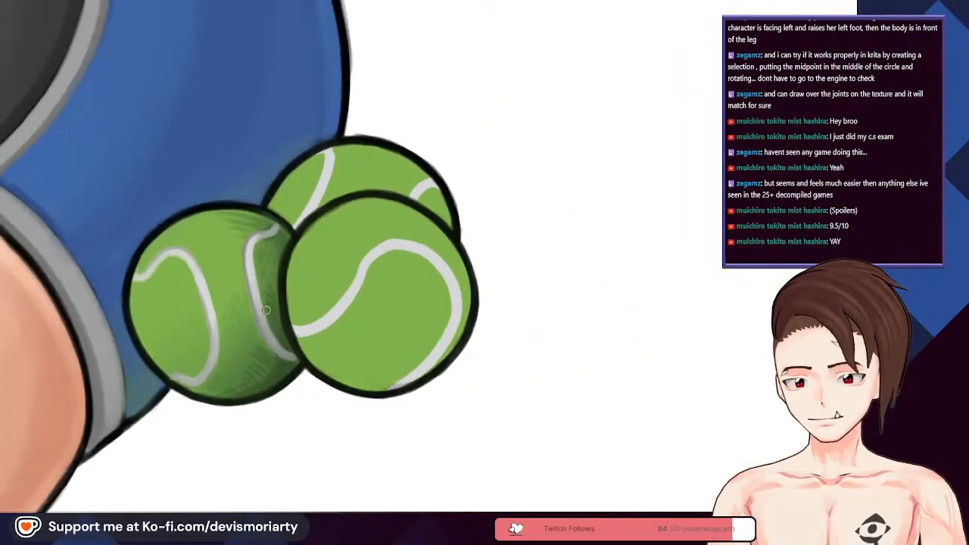
scroll(199, 359, up, 3)
scroll(198, 359, up, 3)
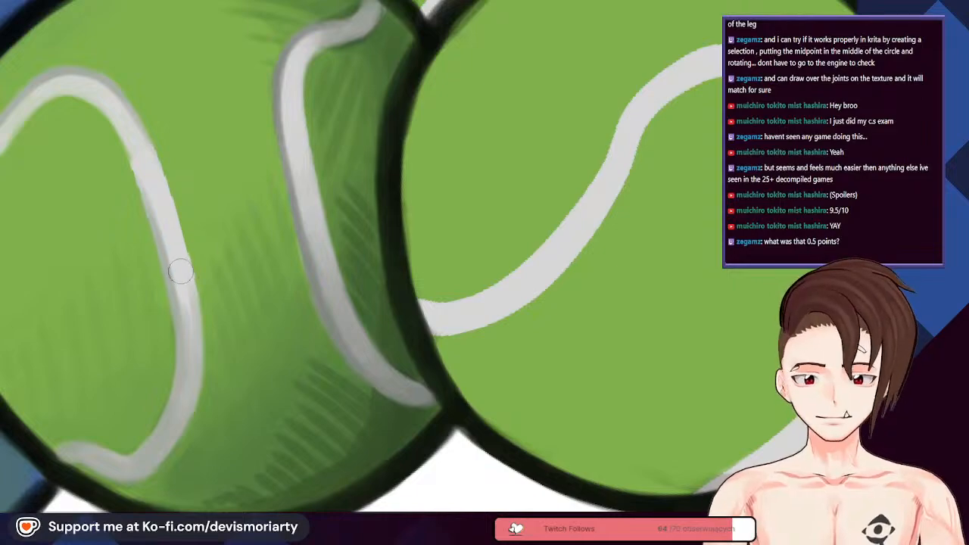
Step: Examine the left ball's seam shading against the neighbouring balls and the figure
scroll(173, 429, down, 3)
scroll(173, 429, down, 4)
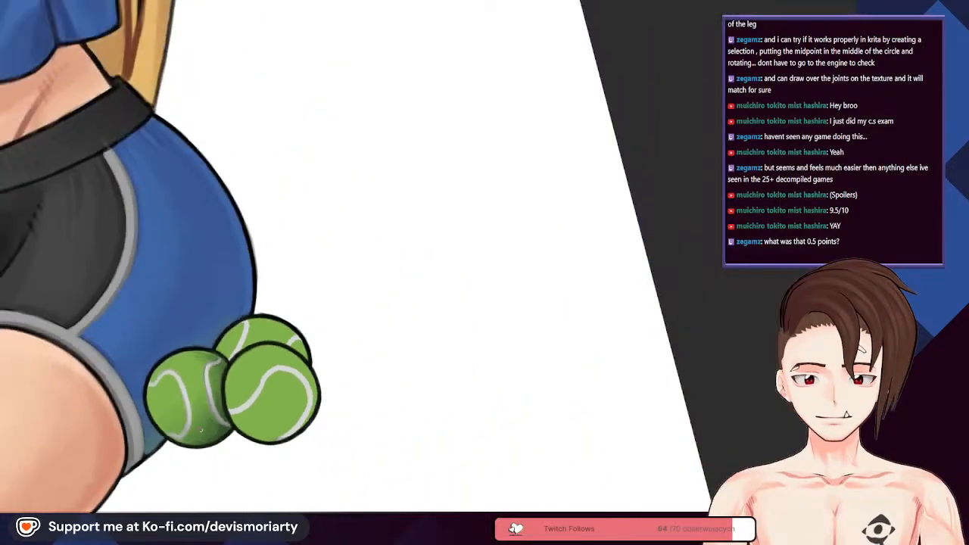
scroll(201, 430, down, 4)
scroll(201, 430, up, 3)
scroll(252, 437, down, 1)
scroll(252, 437, up, 2)
scroll(252, 437, down, 1)
scroll(259, 406, up, 2)
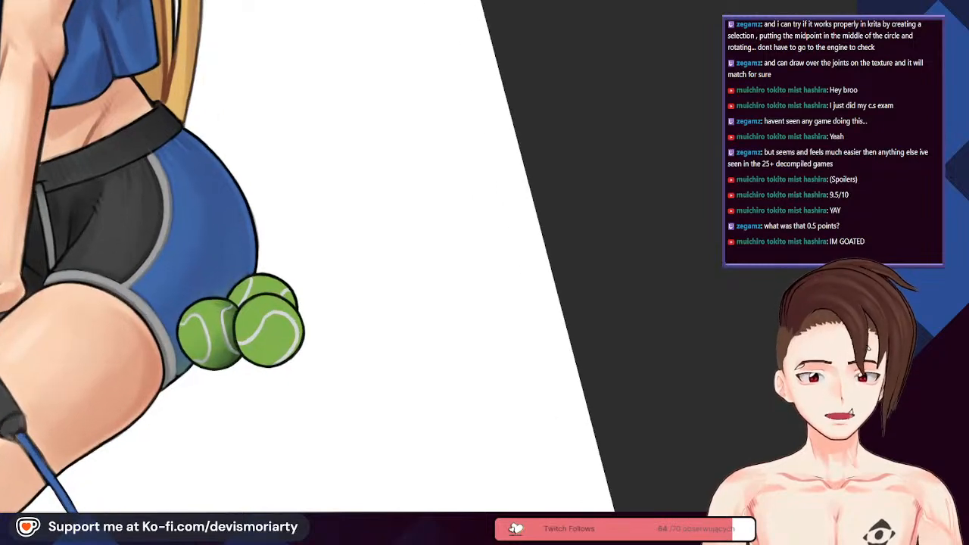
scroll(227, 333, down, 1)
scroll(228, 333, up, 2)
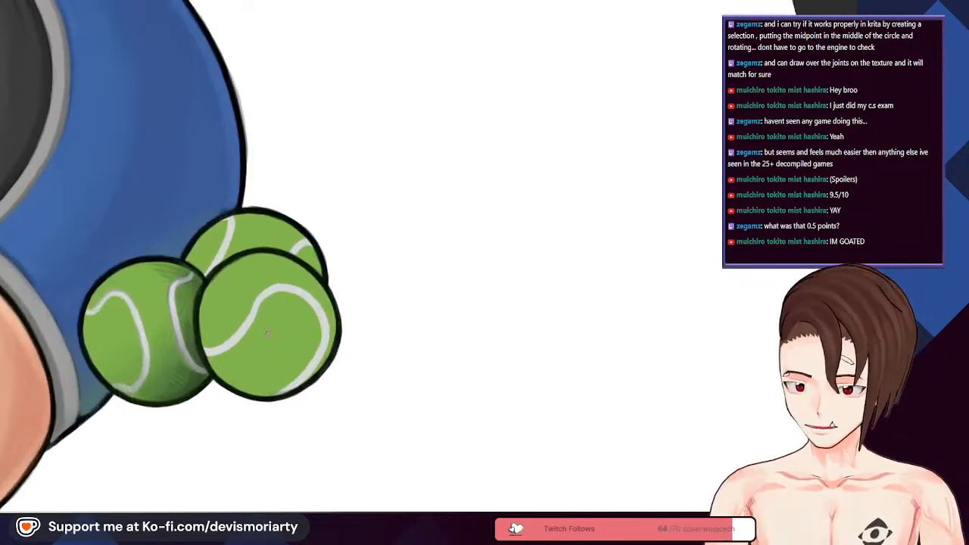
scroll(227, 333, down, 2)
scroll(96, 342, down, 2)
scroll(96, 342, up, 2)
scroll(95, 342, down, 2)
scroll(168, 256, up, 2)
scroll(219, 288, up, 4)
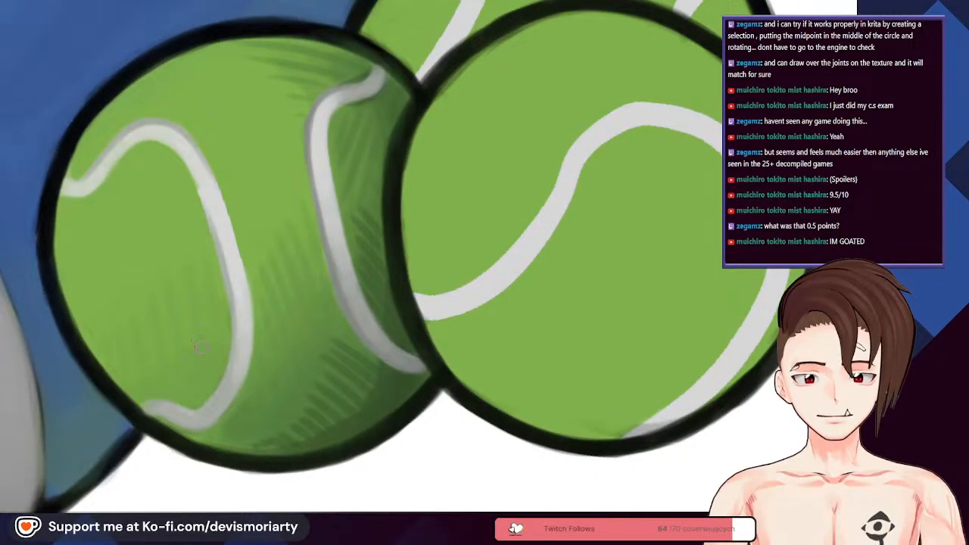
Step: Paint a darker green shadow along the inside of the outer seam's lower bend on the left ball
scroll(206, 353, down, 2)
scroll(219, 291, up, 2)
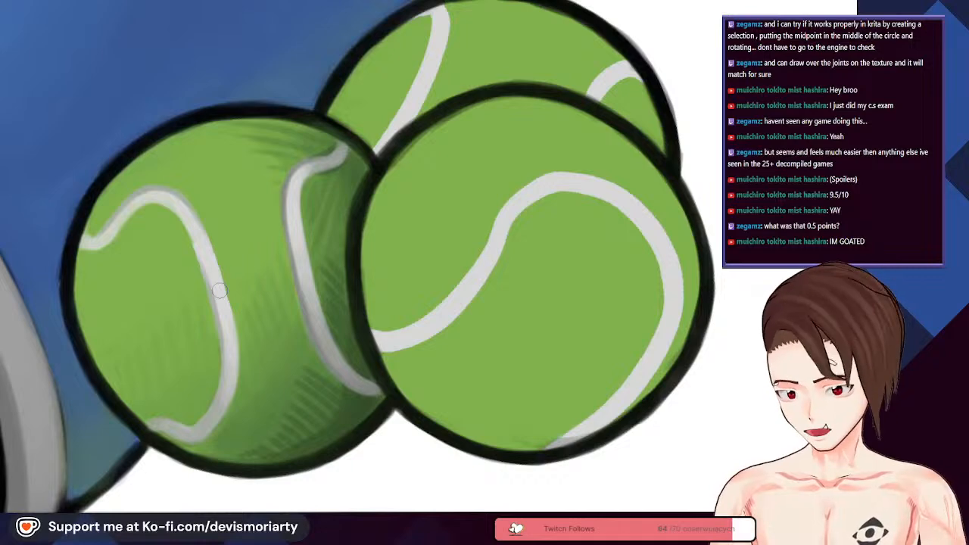
scroll(220, 290, down, 3)
scroll(219, 290, up, 2)
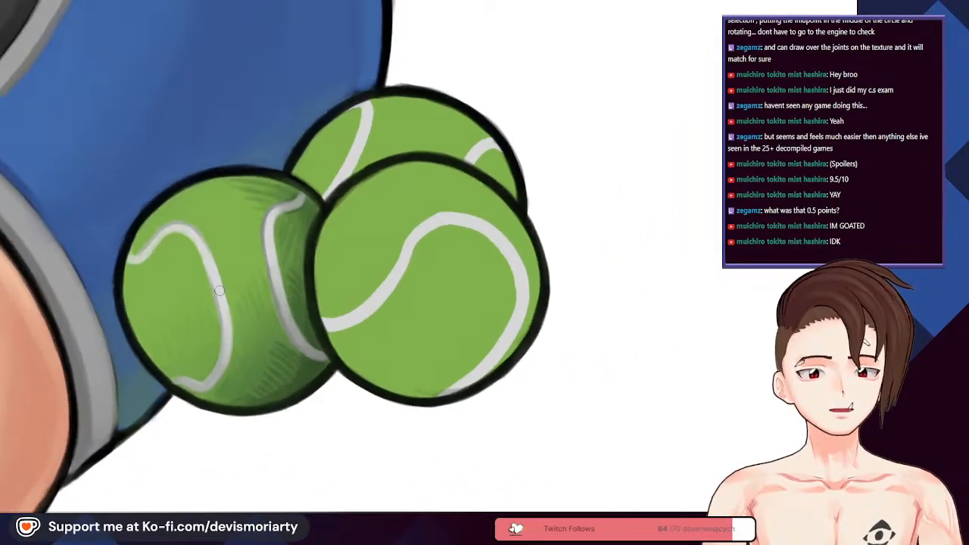
scroll(220, 290, up, 2)
scroll(219, 290, down, 4)
scroll(220, 290, up, 2)
scroll(220, 290, down, 2)
scroll(219, 290, up, 2)
scroll(220, 290, up, 4)
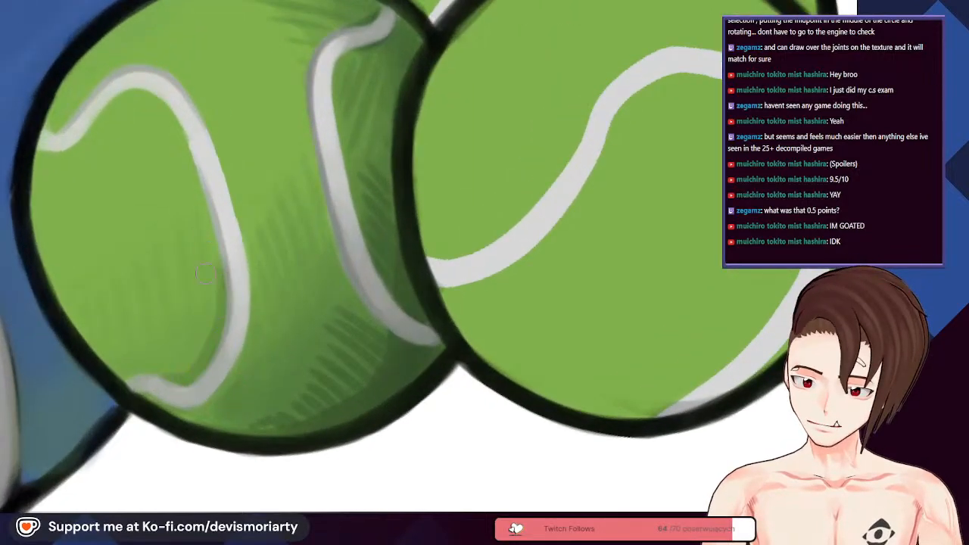
Step: Redraw the green shadow beside the outer seam, extending it farther up the seam's inner edge and softening it
drag(205, 250, 206, 353)
key(ctrl+z)
drag(199, 220, 191, 373)
scroll(206, 307, down, 1)
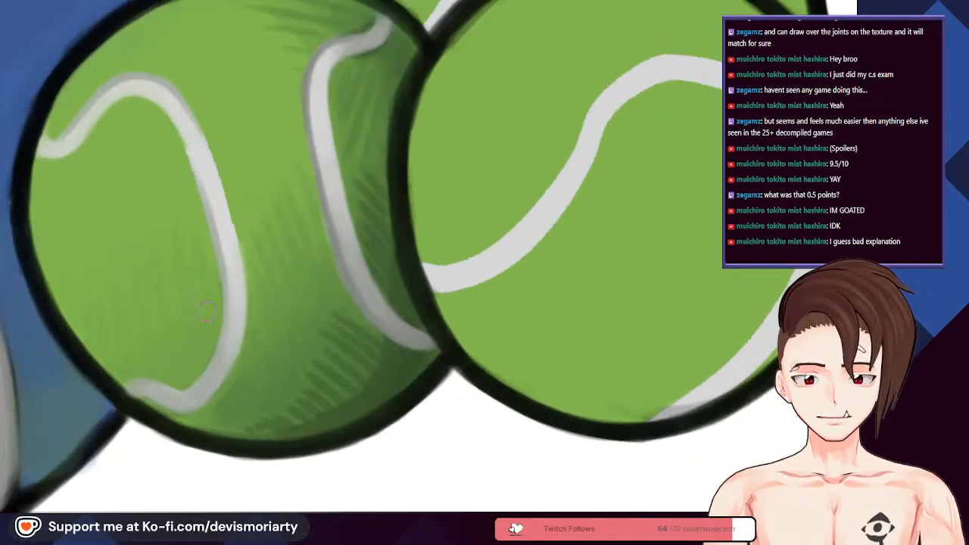
scroll(201, 342, down, 3)
scroll(201, 342, up, 4)
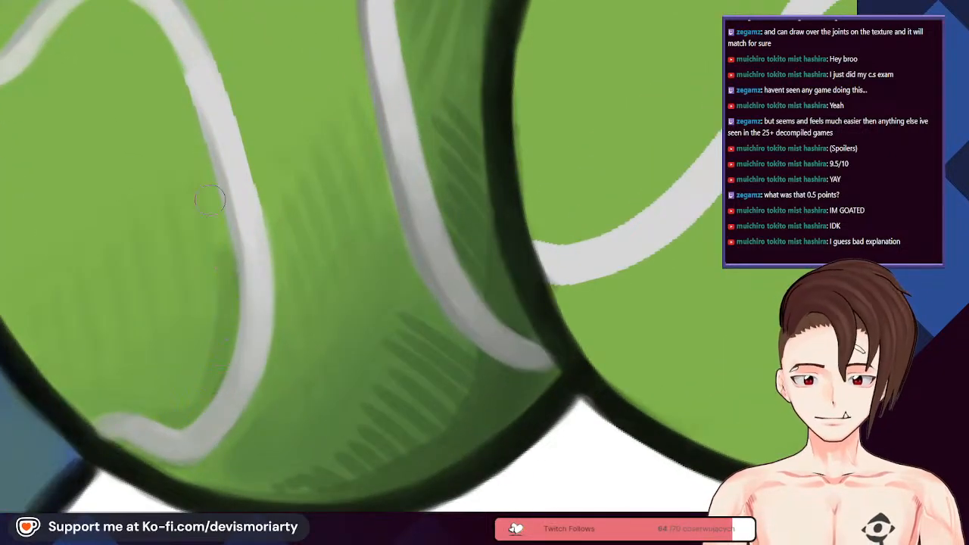
scroll(152, 58, up, 1)
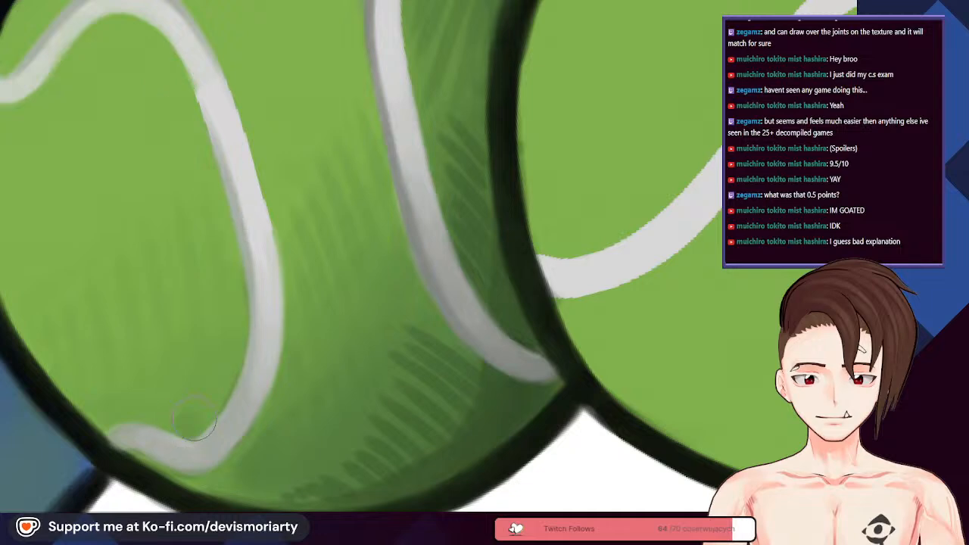
Step: Sample light grey from the outer seam's left end and smooth the seam's upper bend with it
scroll(161, 57, down, 5)
scroll(208, 168, up, 5)
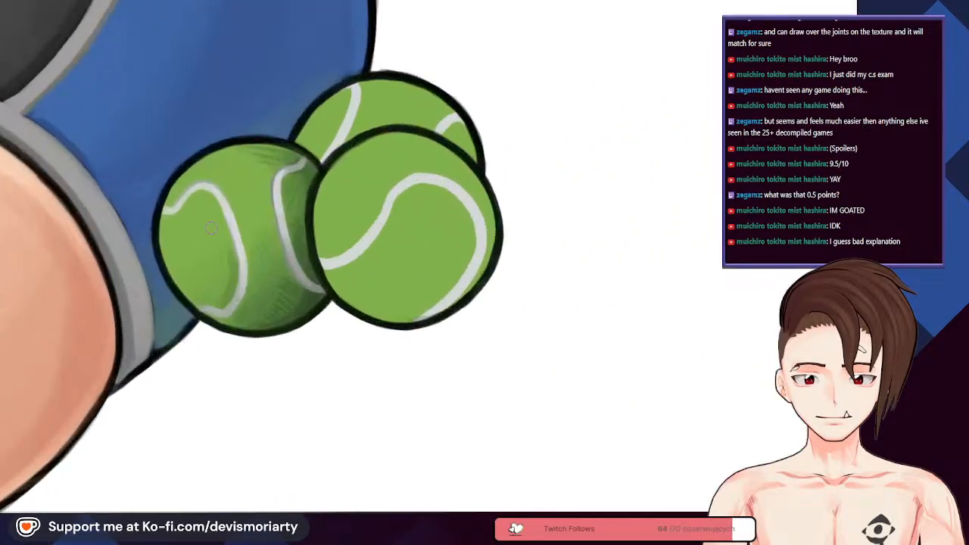
scroll(164, 64, down, 5)
scroll(165, 65, up, 3)
scroll(237, 258, down, 4)
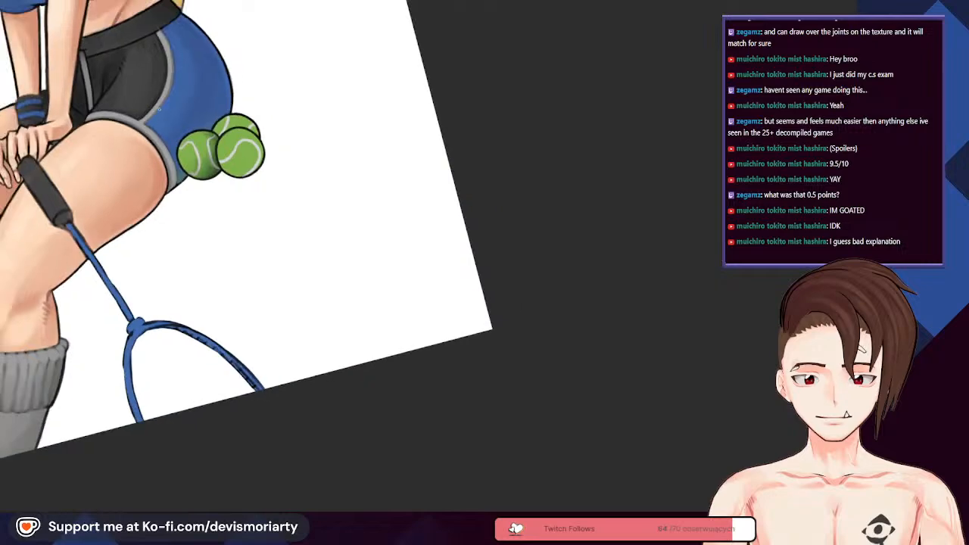
scroll(237, 258, up, 3)
scroll(237, 258, down, 4)
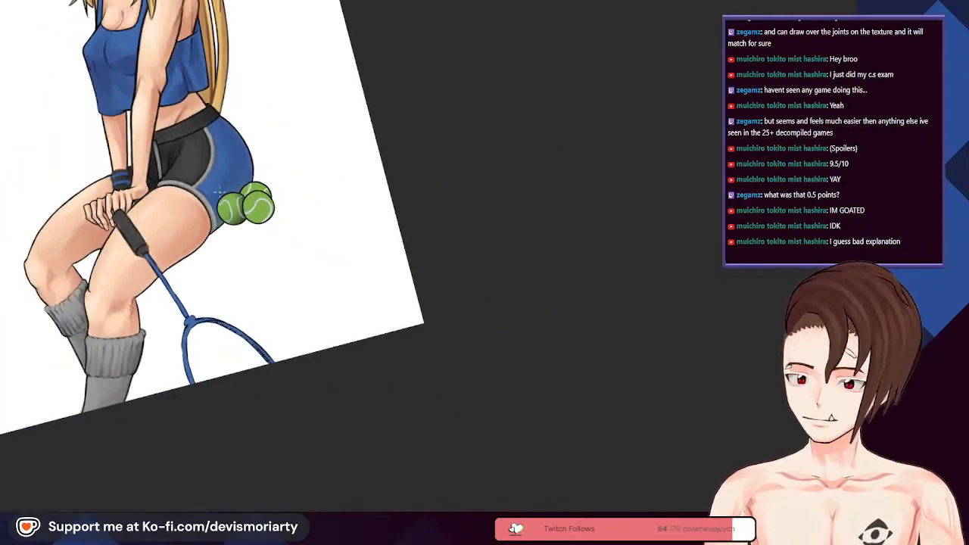
scroll(221, 228, up, 6)
scroll(220, 229, up, 4)
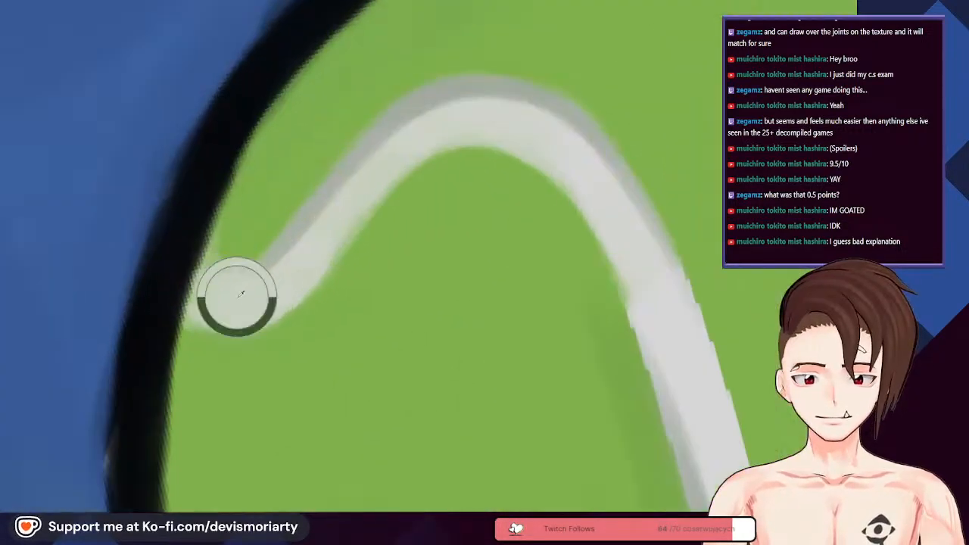
scroll(274, 263, down, 1)
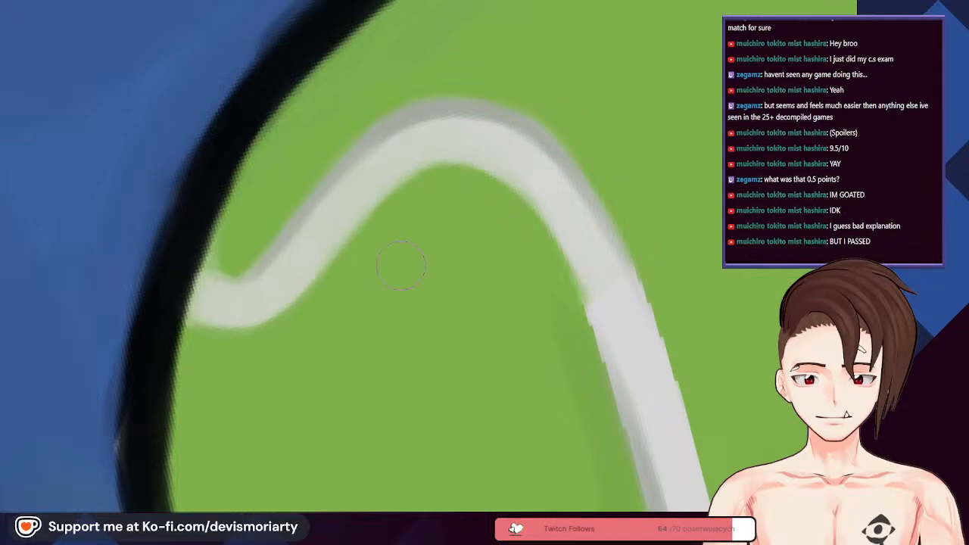
scroll(433, 253, down, 6)
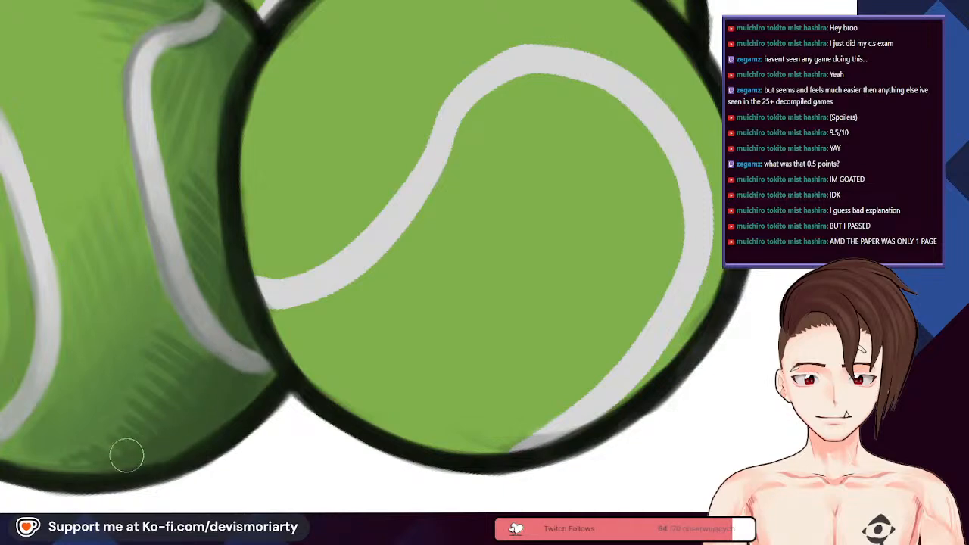
Step: Deepen the dark green shadow along the left ball's lower edge, beneath the inner seam
scroll(187, 269, down, 5)
scroll(172, 292, up, 5)
scroll(171, 282, down, 5)
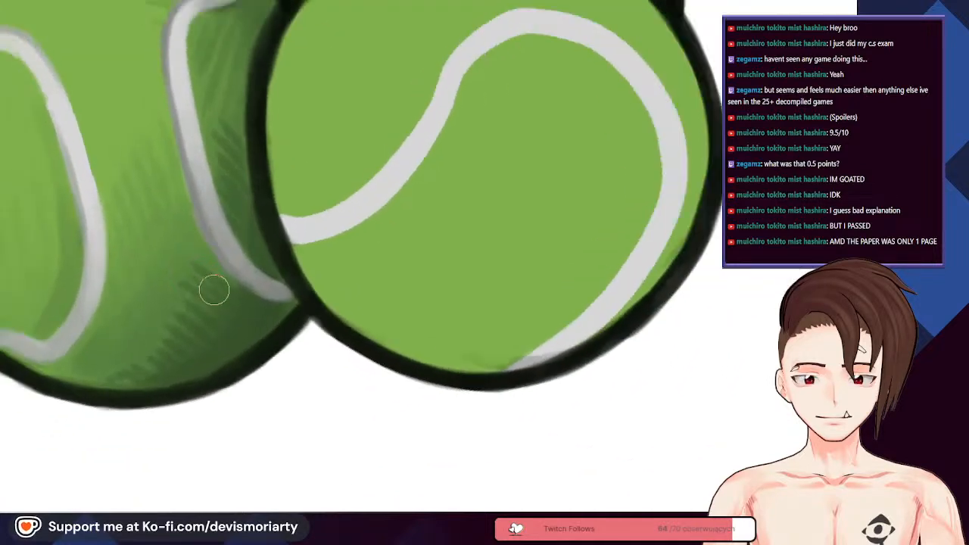
scroll(126, 48, down, 2)
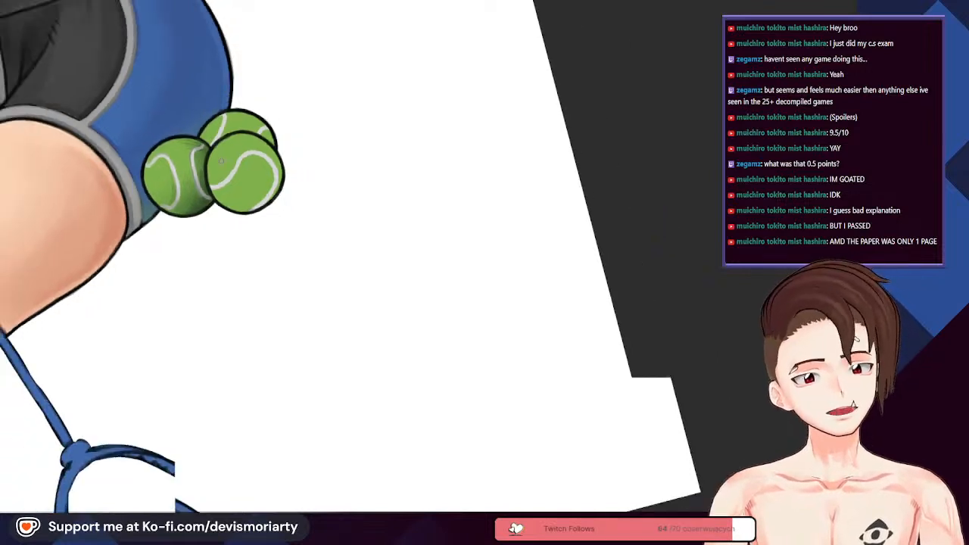
scroll(174, 43, up, 4)
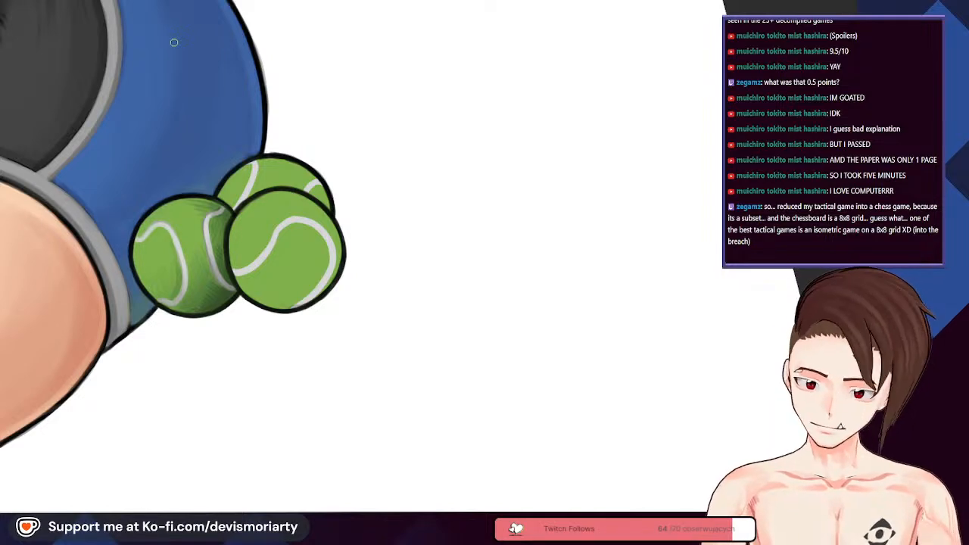
scroll(205, 284, up, 5)
scroll(243, 294, down, 4)
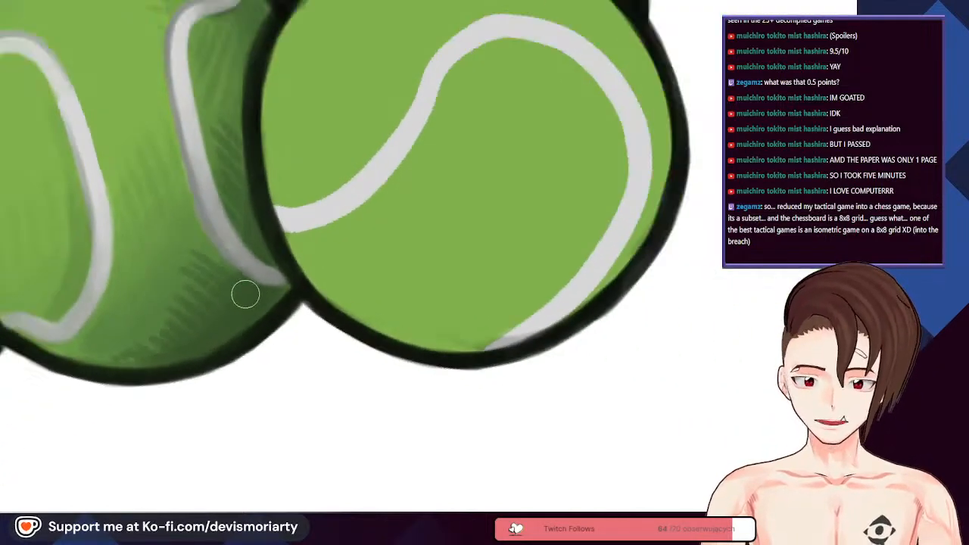
scroll(230, 289, down, 2)
scroll(238, 355, up, 2)
scroll(244, 315, down, 2)
scroll(275, 212, up, 3)
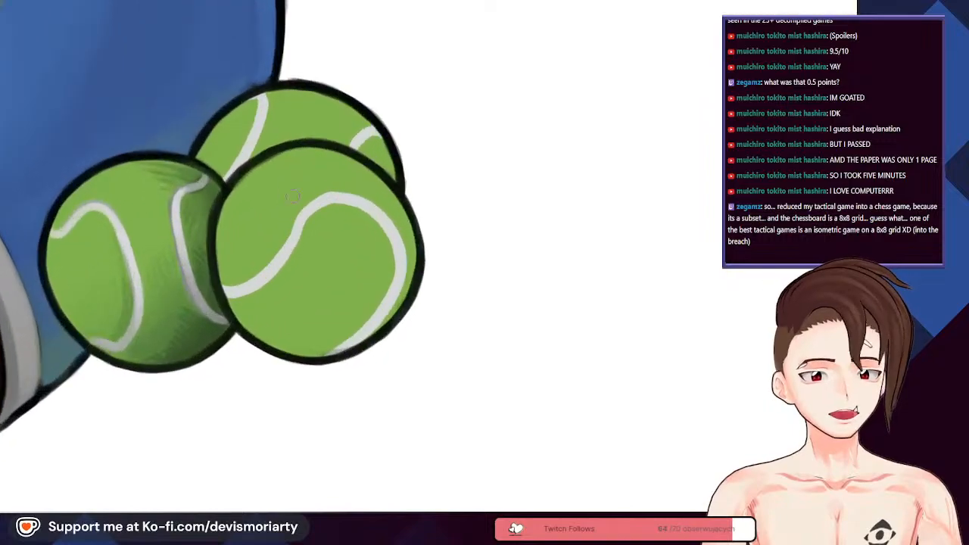
Step: Reset the canvas rotation to upright and review the shaded ball within the full painting
scroll(305, 224, down, 3)
scroll(305, 225, down, 4)
scroll(194, 122, up, 3)
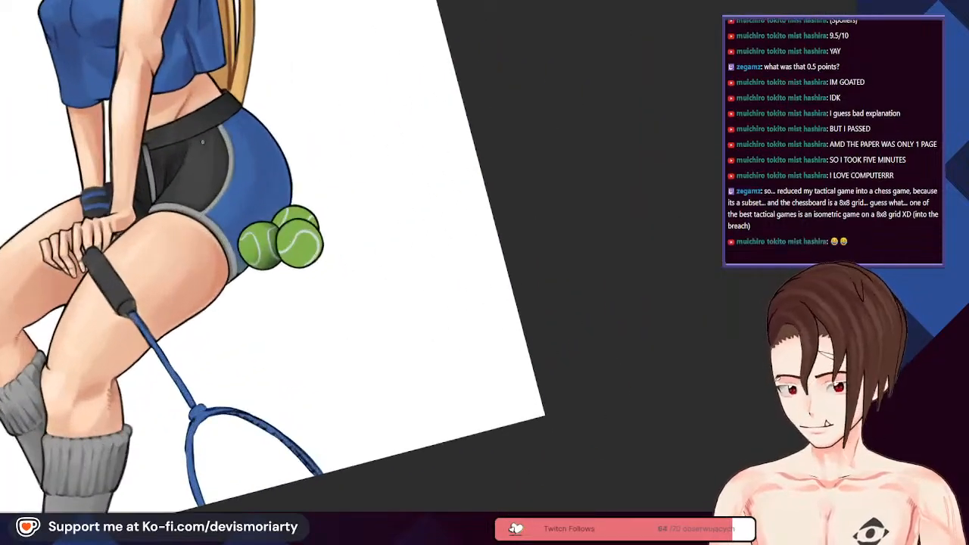
scroll(200, 257, down, 6)
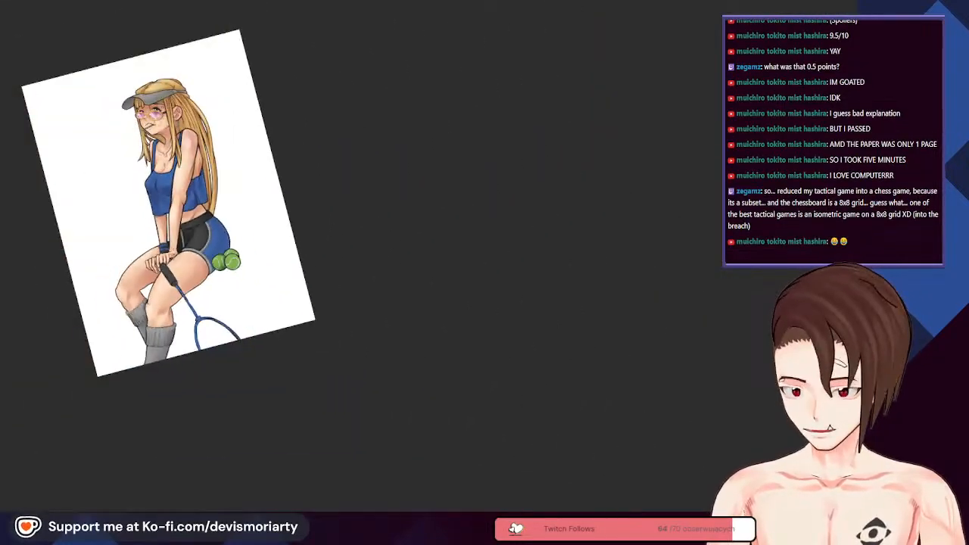
scroll(144, 250, down, 1)
scroll(128, 250, up, 3)
key(5)
scroll(205, 394, down, 2)
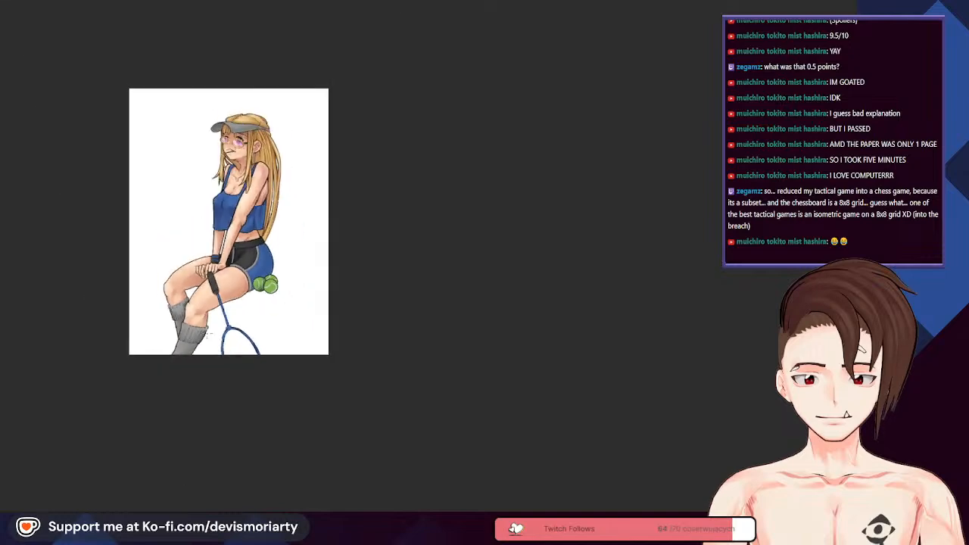
scroll(132, 159, up, 4)
scroll(139, 224, down, 2)
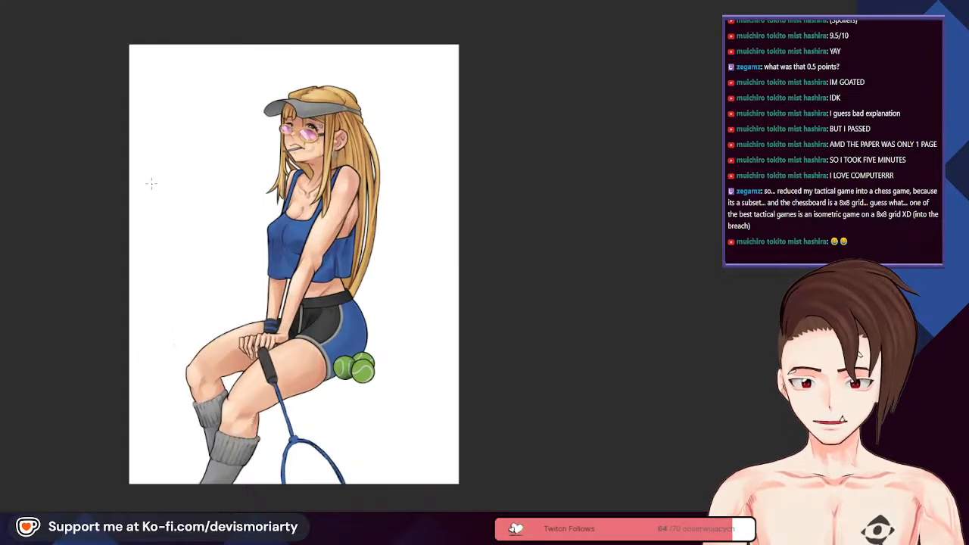
Step: Review the tennis balls' shading up close and within the full painting
scroll(151, 184, up, 2)
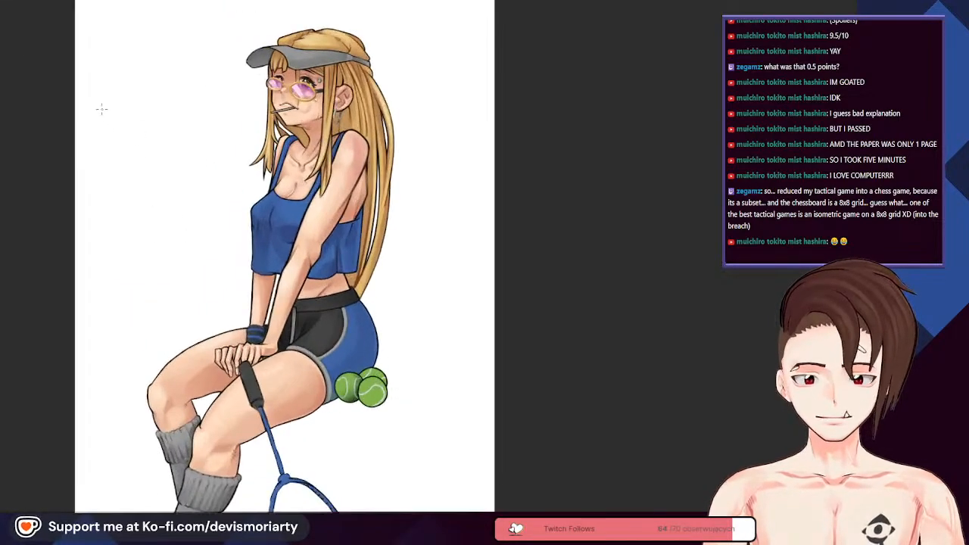
scroll(169, 199, down, 2)
scroll(169, 190, up, 2)
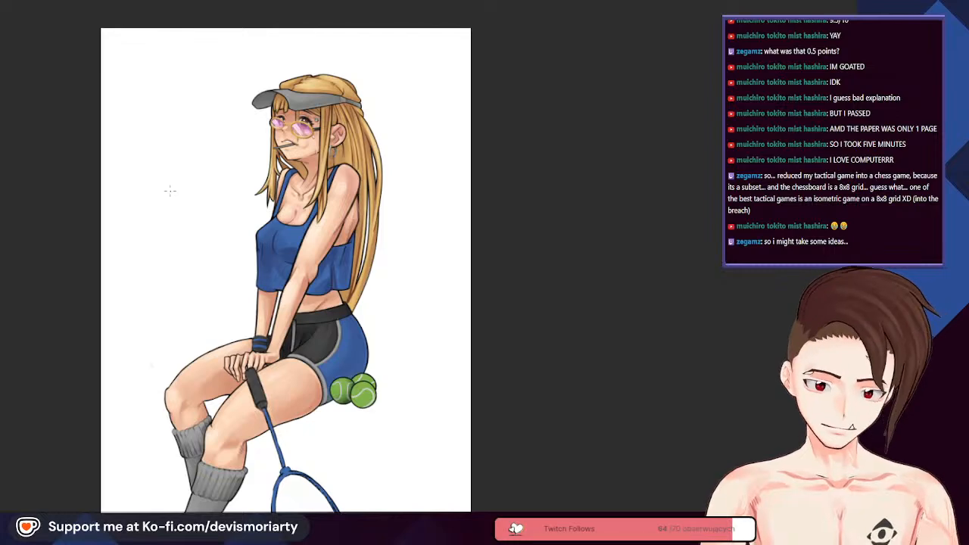
scroll(352, 401, up, 6)
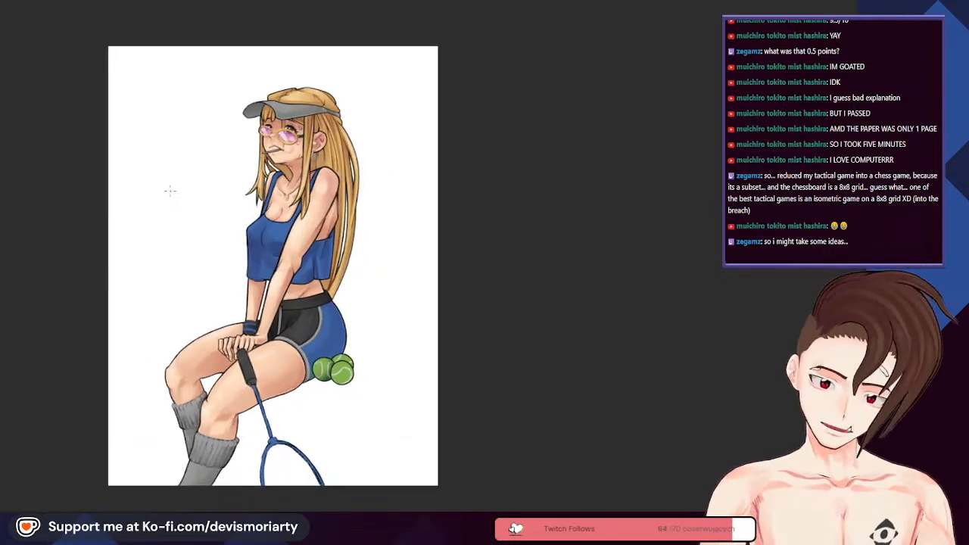
scroll(256, 382, down, 4)
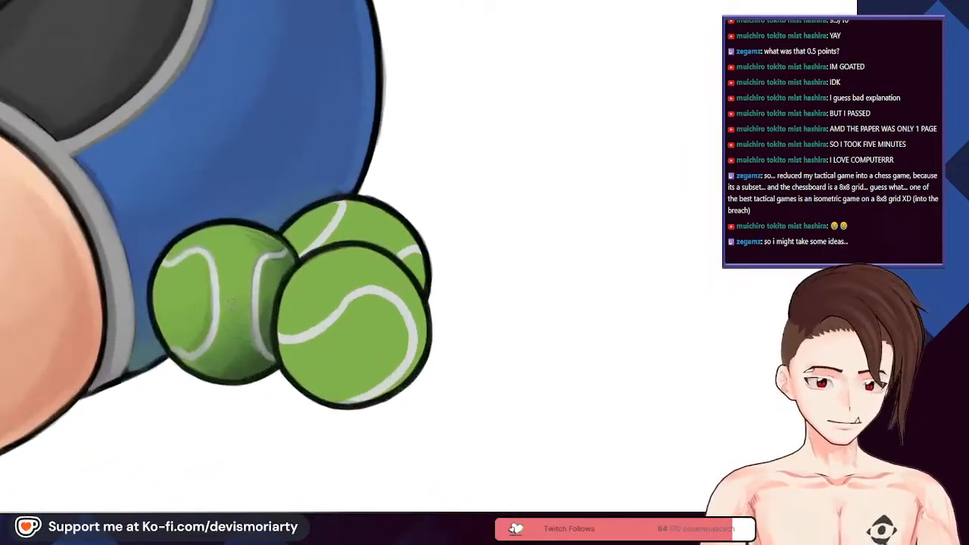
scroll(228, 303, up, 1)
scroll(189, 167, down, 3)
scroll(271, 218, up, 3)
scroll(261, 218, down, 3)
scroll(244, 221, up, 3)
scroll(238, 231, down, 4)
scroll(235, 231, up, 3)
scroll(233, 231, down, 1)
scroll(234, 231, up, 3)
scroll(234, 230, down, 3)
scroll(234, 231, up, 3)
scroll(234, 230, down, 4)
scroll(238, 325, up, 6)
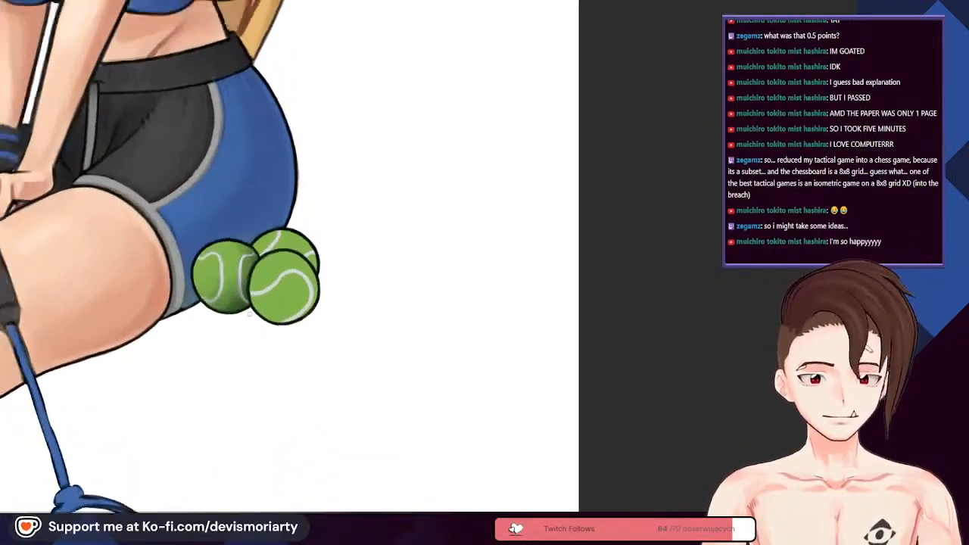
scroll(238, 334, down, 3)
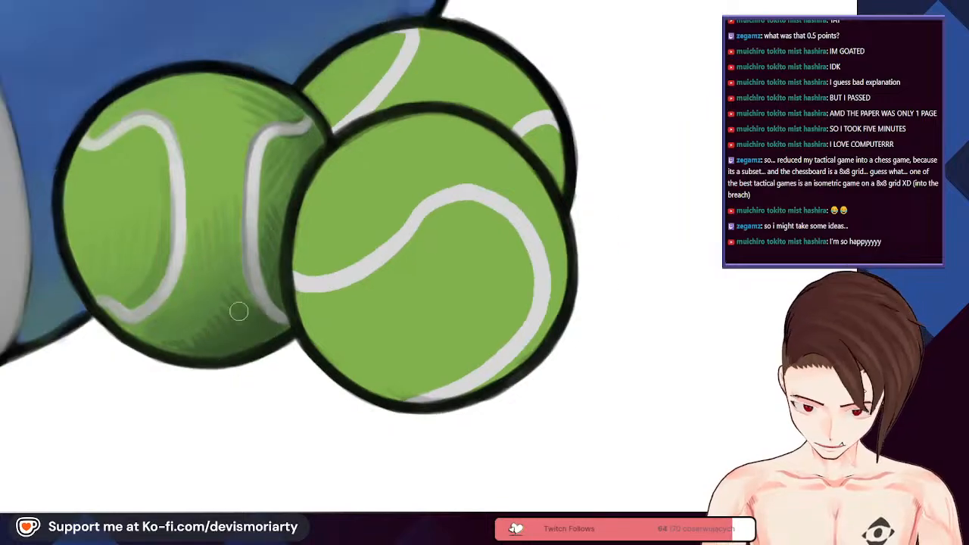
scroll(238, 333, up, 3)
scroll(238, 334, down, 4)
scroll(249, 370, down, 3)
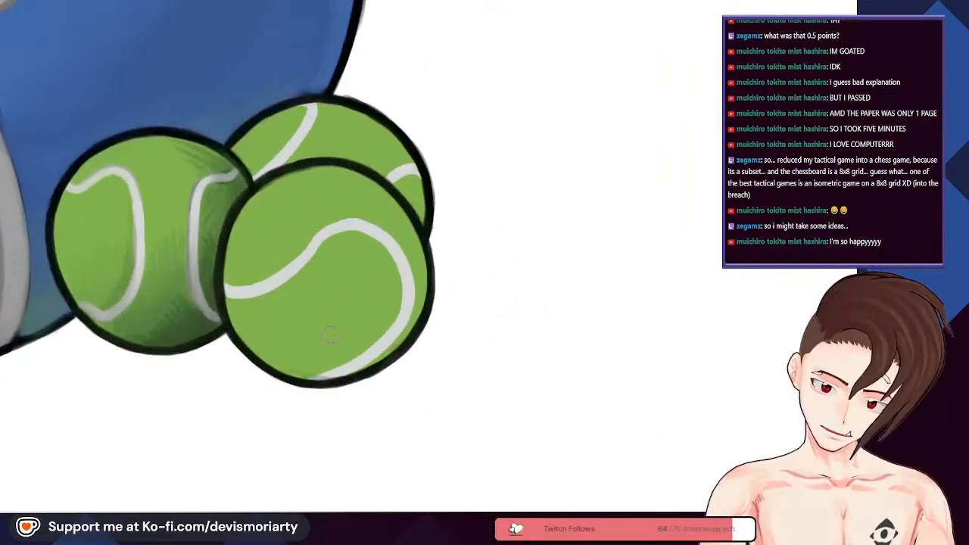
scroll(250, 369, up, 2)
scroll(250, 369, down, 4)
scroll(249, 369, up, 3)
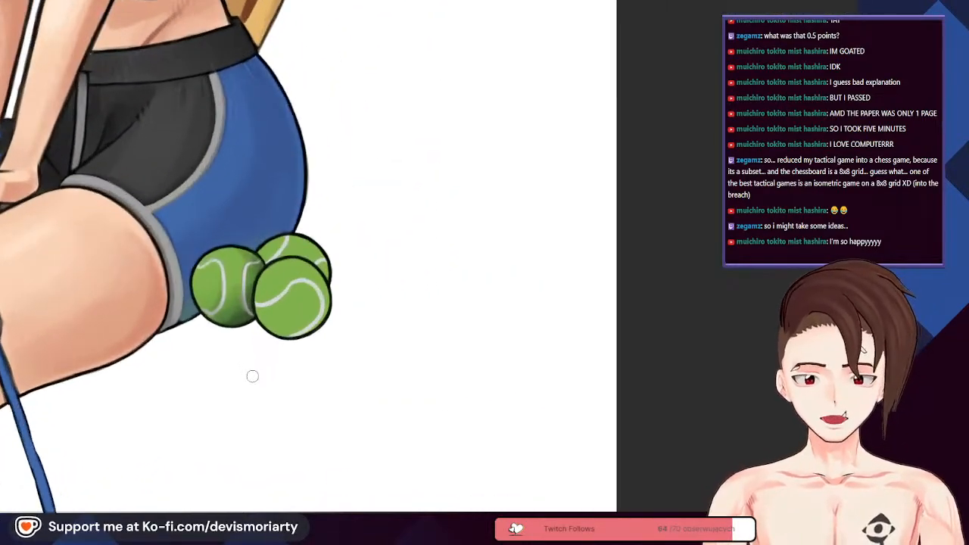
Step: Paint a thin dark green shadow on the front ball between the curved seam and the outer outline
drag(159, 83, 159, 427)
scroll(159, 427, down, 3)
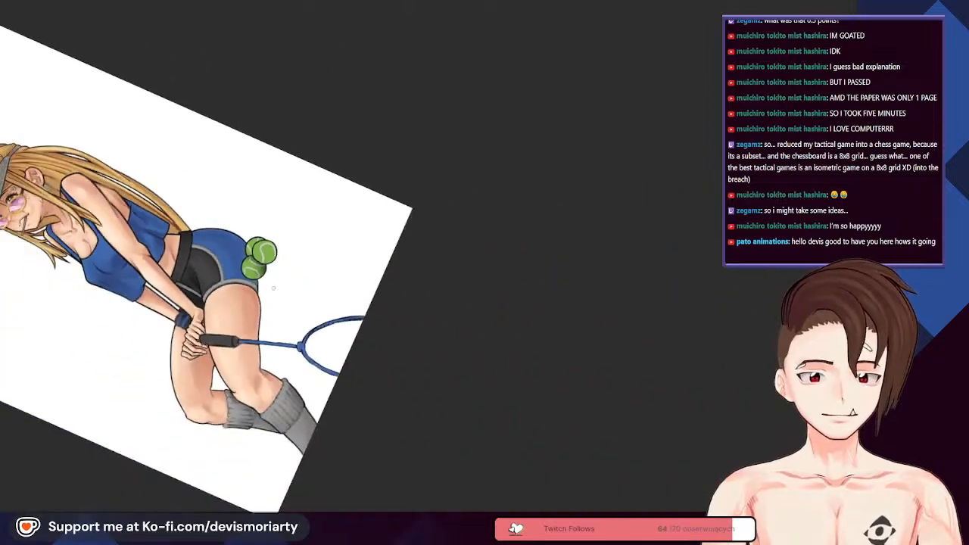
scroll(159, 427, up, 3)
scroll(159, 427, down, 2)
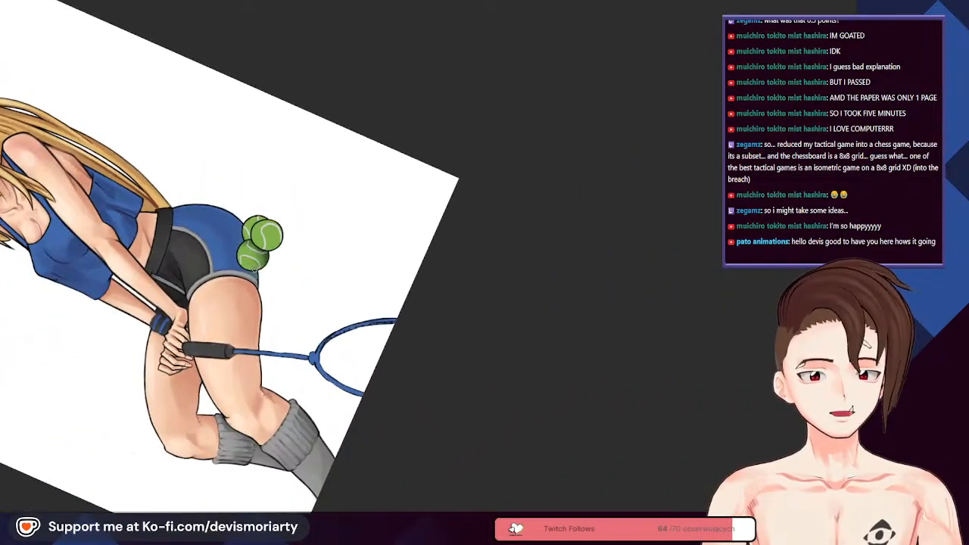
scroll(261, 275, down, 4)
scroll(260, 275, up, 2)
scroll(260, 276, down, 2)
scroll(257, 278, up, 3)
scroll(253, 281, down, 1)
scroll(253, 265, up, 2)
scroll(259, 235, down, 1)
scroll(265, 201, up, 2)
scroll(270, 177, down, 1)
scroll(271, 177, up, 8)
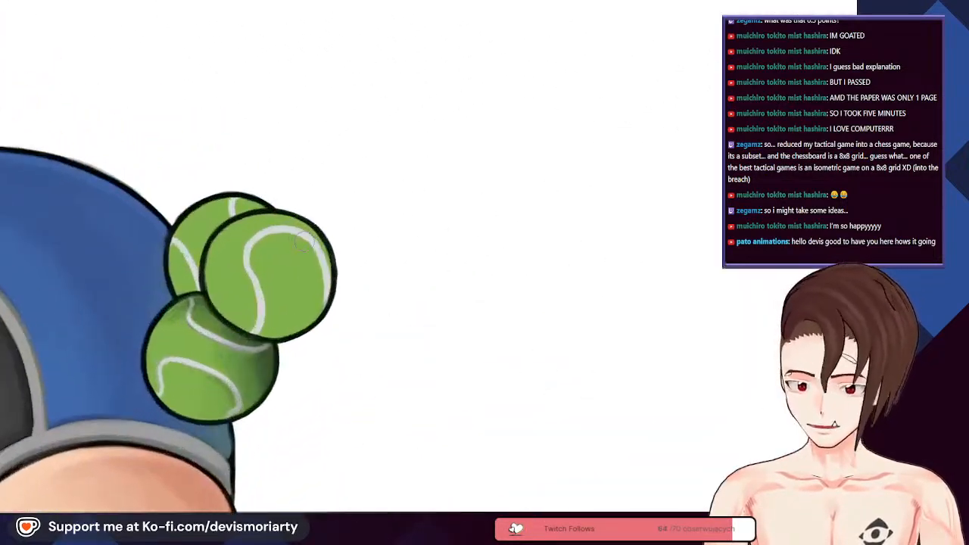
scroll(339, 269, up, 1)
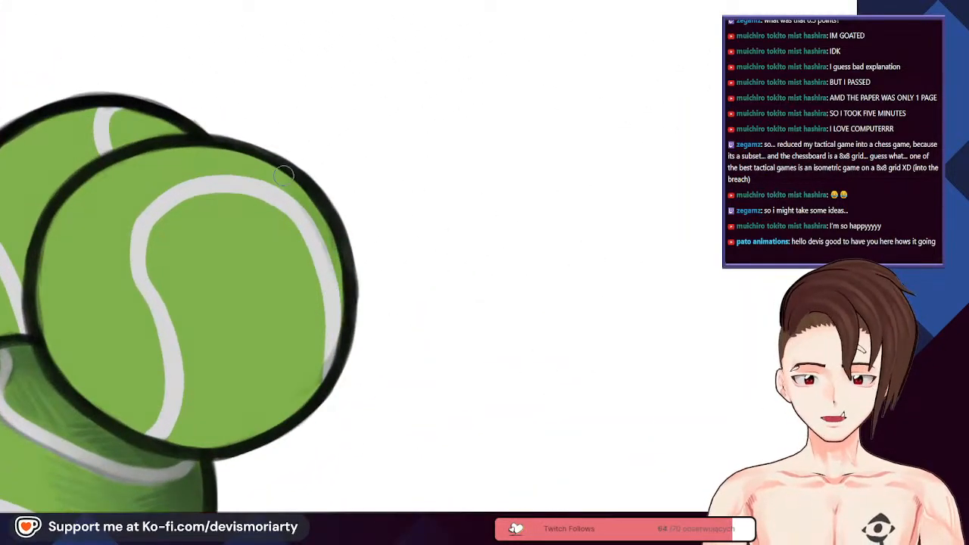
mouse_move(339, 285)
mouse_down()
mouse_move(245, 168)
mouse_move(319, 221)
mouse_move(218, 160)
mouse_move(282, 183)
mouse_move(303, 211)
mouse_move(331, 309)
mouse_up()
scroll(330, 309, down, 3)
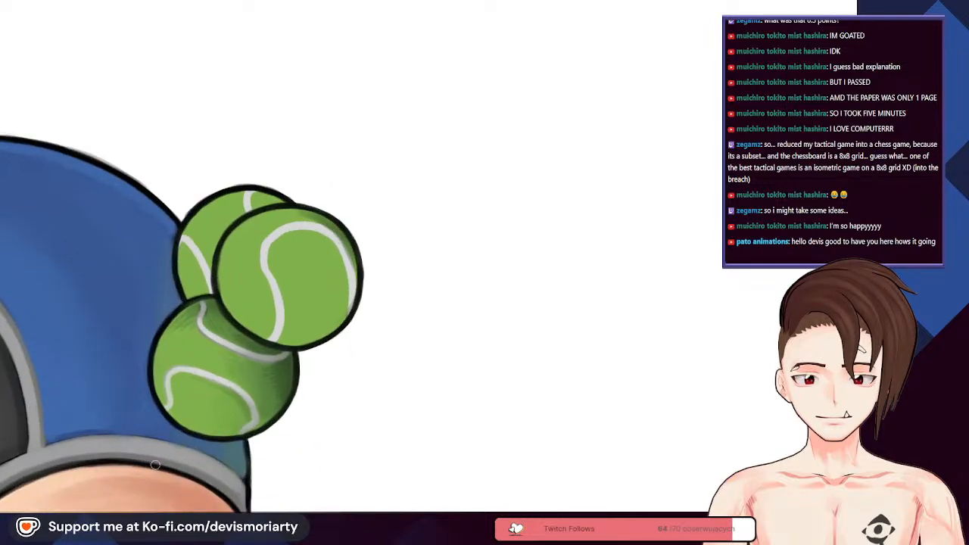
Step: Extend the green shadow up the front ball's outer side, from the seam's lower curve to above its upper bend
drag(579, 447, 141, 492)
drag(560, 75, 357, 275)
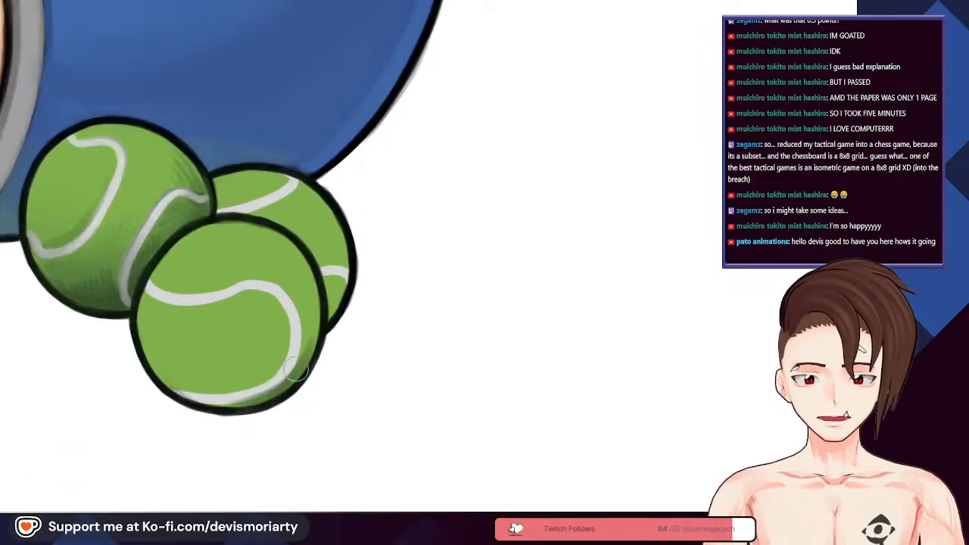
scroll(294, 369, up, 1)
drag(284, 390, 314, 294)
key(ctrl+z)
drag(296, 378, 292, 241)
drag(306, 294, 290, 221)
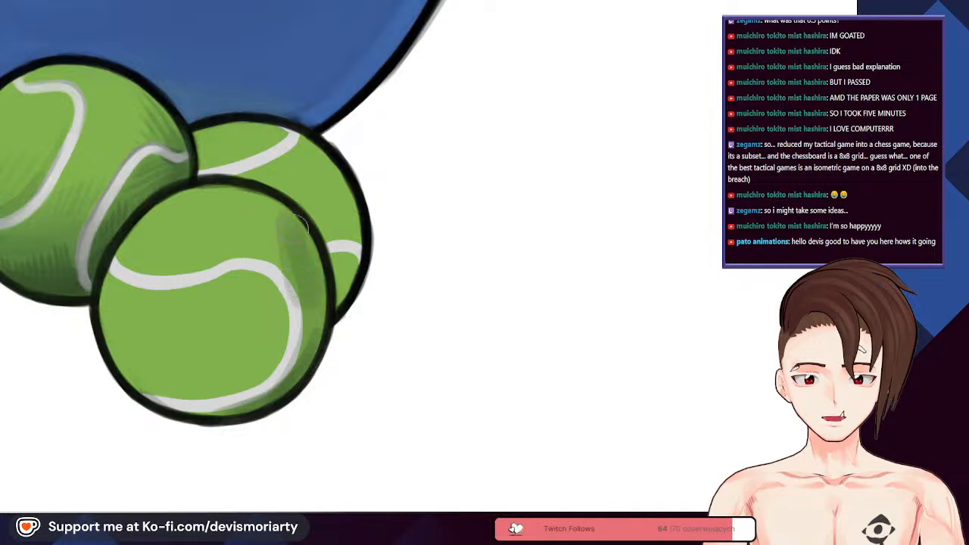
drag(280, 277, 251, 212)
scroll(246, 222, up, 1)
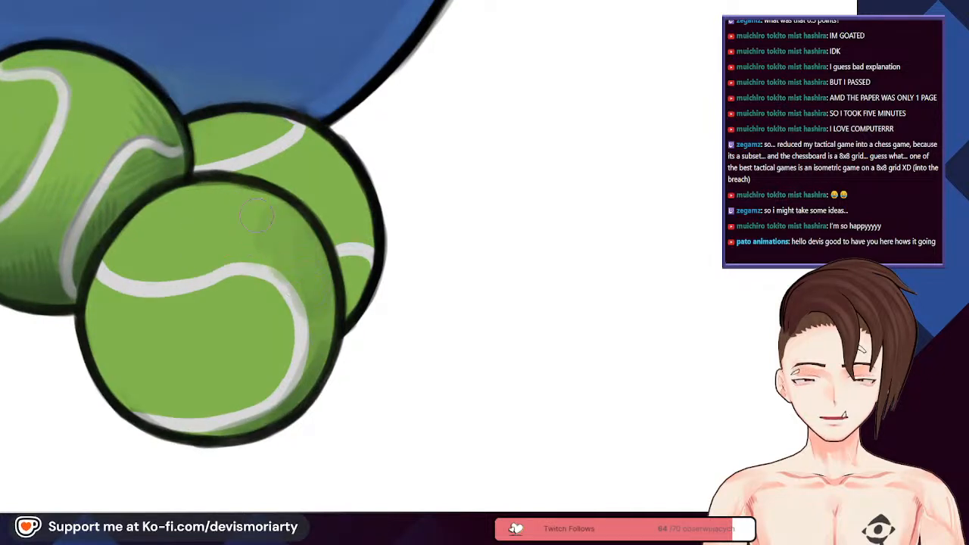
scroll(334, 303, up, 1)
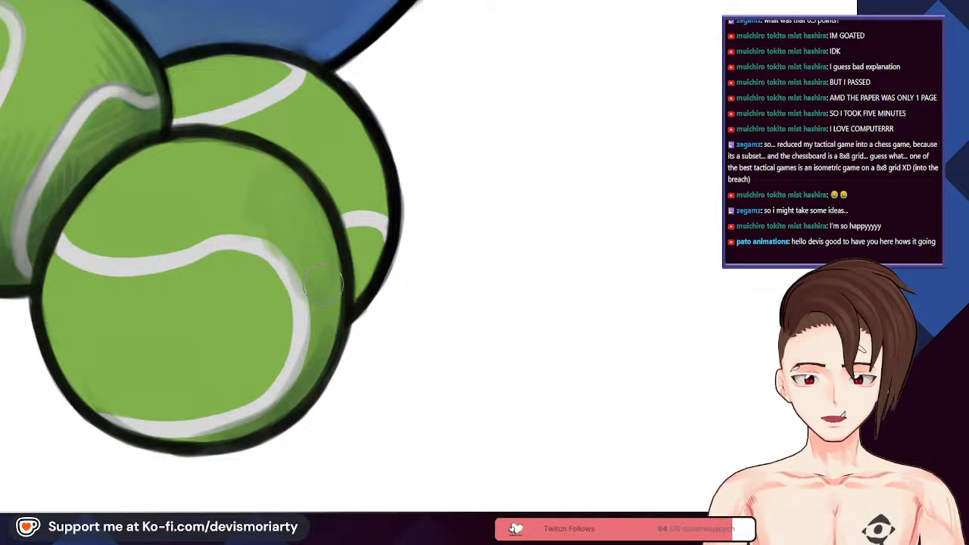
Step: Deepen the front ball's shadow along the outer outline and soften its transition above the seam's upper bend
mouse_move(321, 250)
mouse_down()
mouse_move(323, 337)
mouse_move(299, 185)
mouse_up()
mouse_move(288, 250)
mouse_down()
mouse_move(299, 178)
mouse_move(250, 182)
mouse_up()
scroll(242, 212, up, 1)
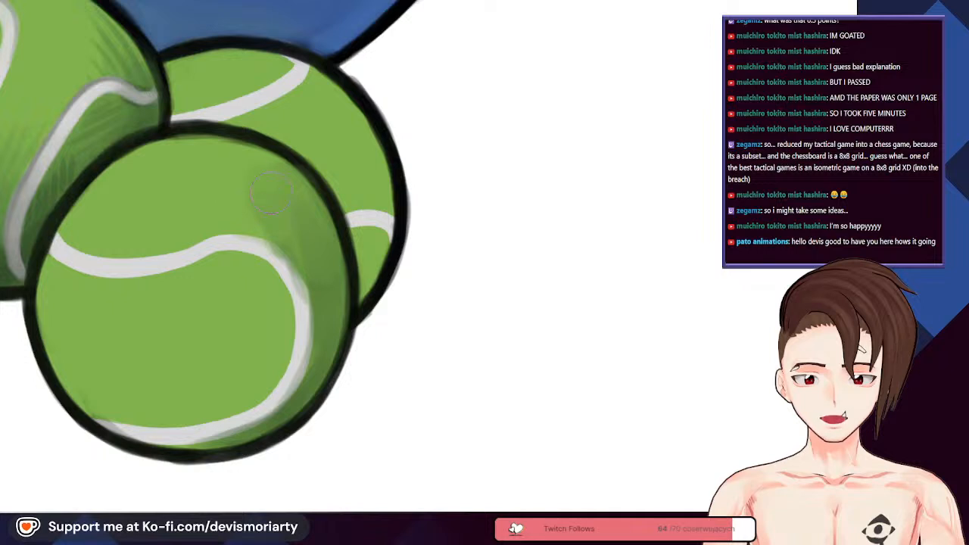
scroll(311, 242, down, 1)
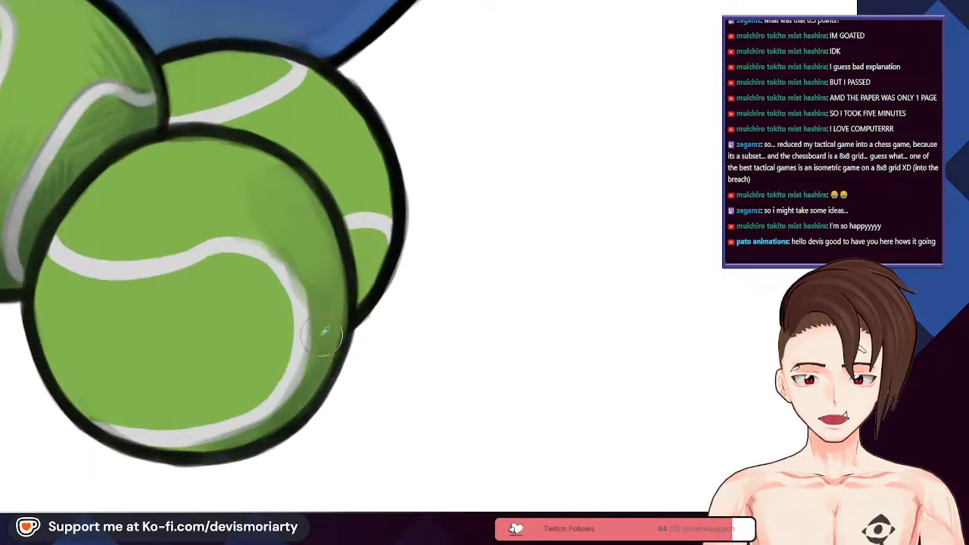
scroll(321, 204, down, 2)
scroll(201, 99, up, 4)
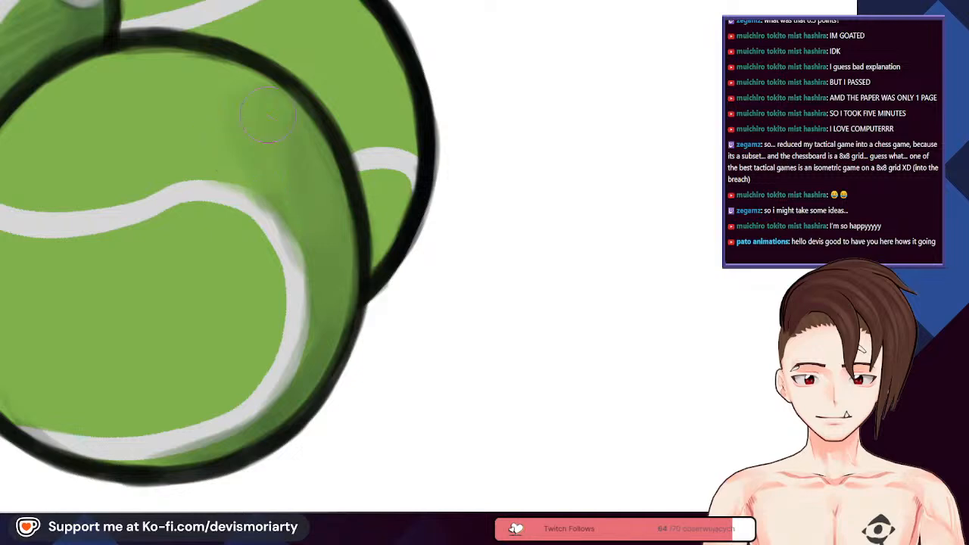
scroll(266, 113, down, 5)
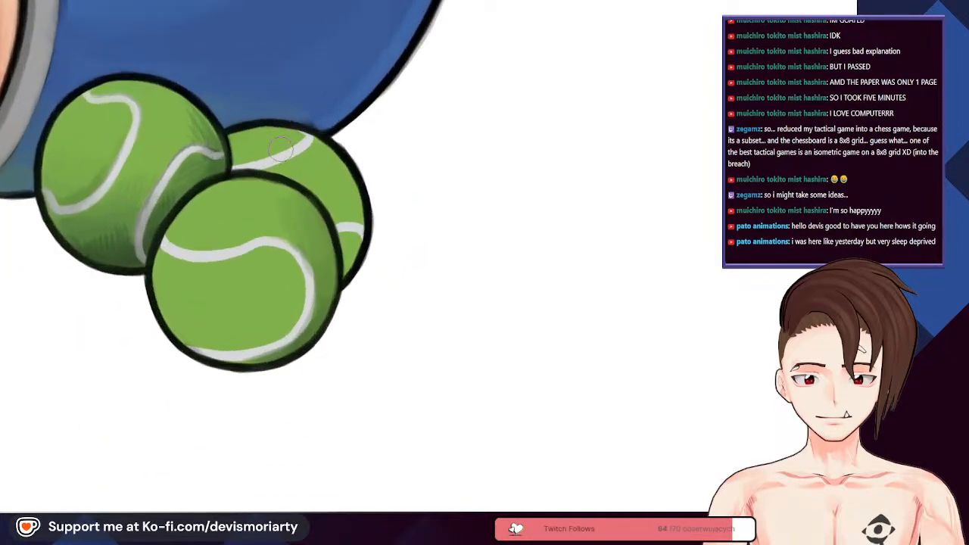
Step: Sample a colour near the front ball's lower edge and blend the shadow along the outer side of the seam's bend
scroll(279, 149, down, 3)
scroll(279, 149, up, 4)
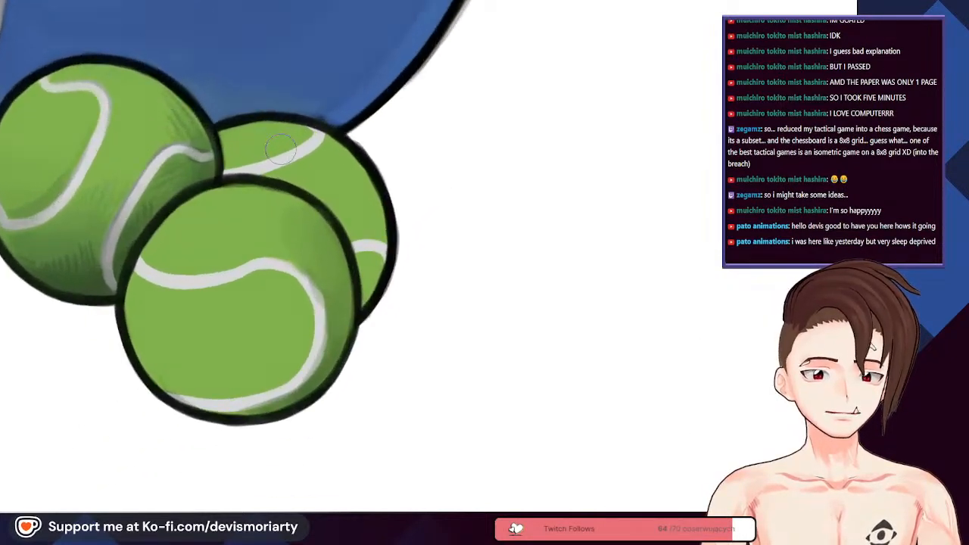
scroll(280, 149, down, 3)
scroll(411, 316, up, 5)
scroll(282, 220, down, 3)
scroll(257, 202, up, 3)
scroll(314, 272, down, 2)
scroll(318, 333, up, 1)
alt+click(322, 397)
scroll(333, 266, down, 4)
scroll(337, 227, up, 5)
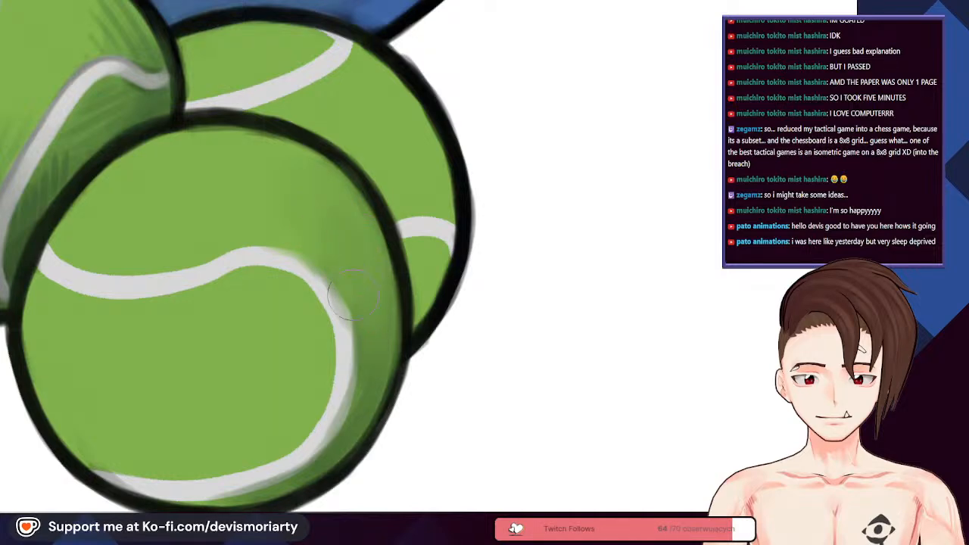
scroll(315, 303, down, 1)
scroll(333, 318, up, 2)
Step: Sample light grey from the front ball's seam and clean up the seam's outer edge from the upper bend downward
alt+click(359, 363)
scroll(348, 333, down, 1)
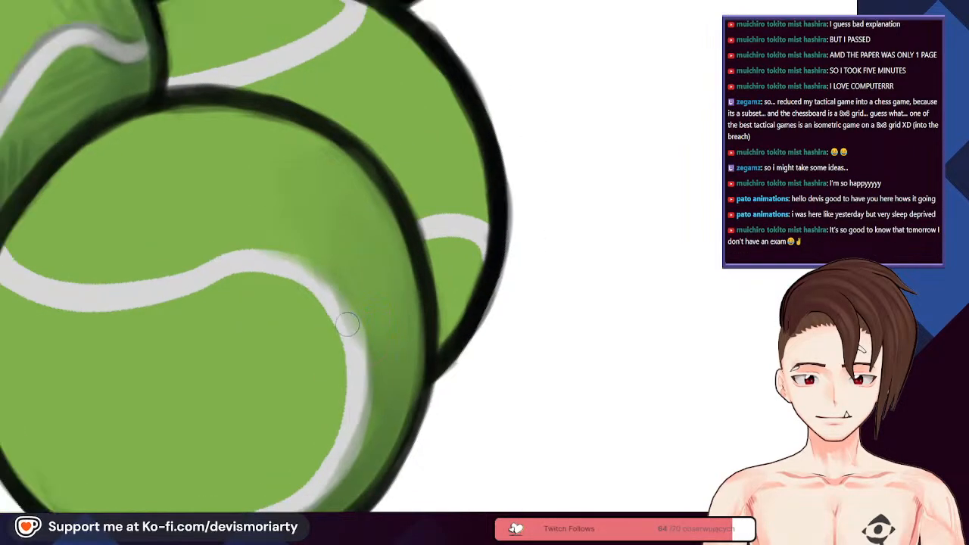
scroll(348, 324, down, 2)
scroll(399, 292, up, 2)
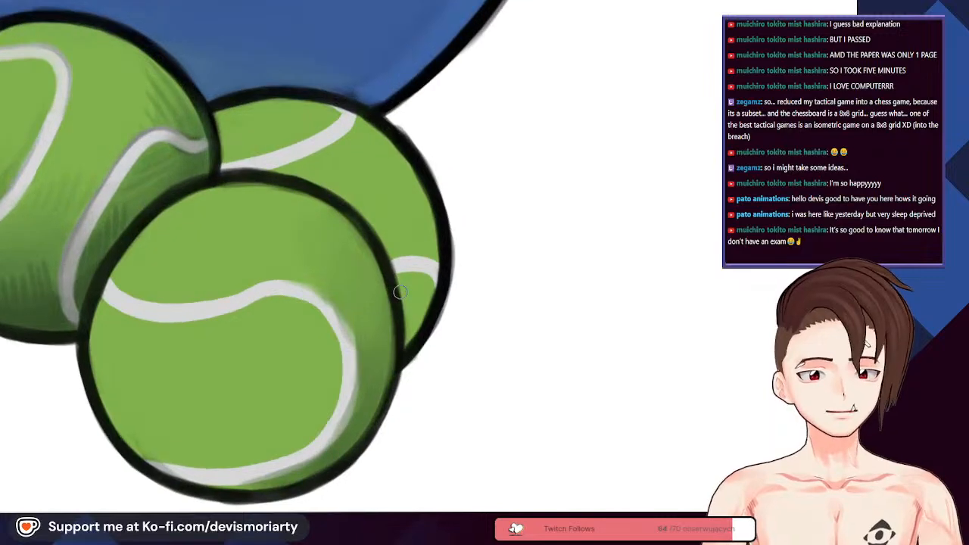
scroll(400, 292, up, 4)
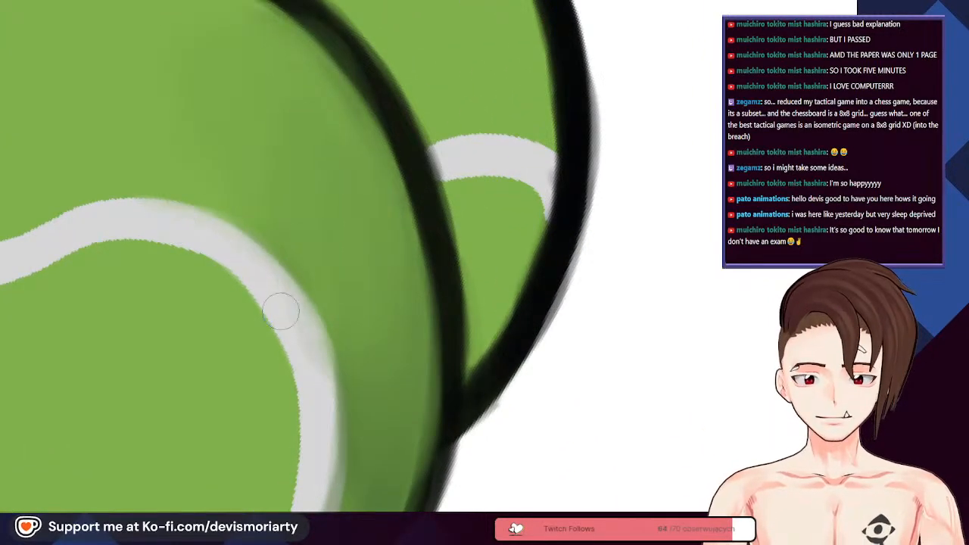
scroll(324, 428, down, 3)
scroll(234, 470, up, 4)
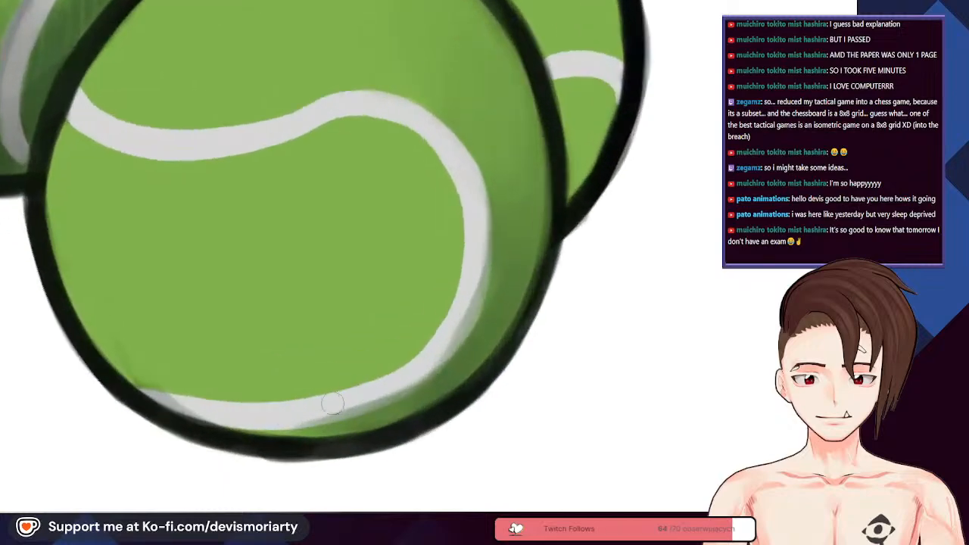
drag(479, 269, 476, 239)
scroll(474, 209, down, 3)
scroll(379, 284, up, 4)
scroll(379, 284, down, 4)
scroll(379, 284, up, 1)
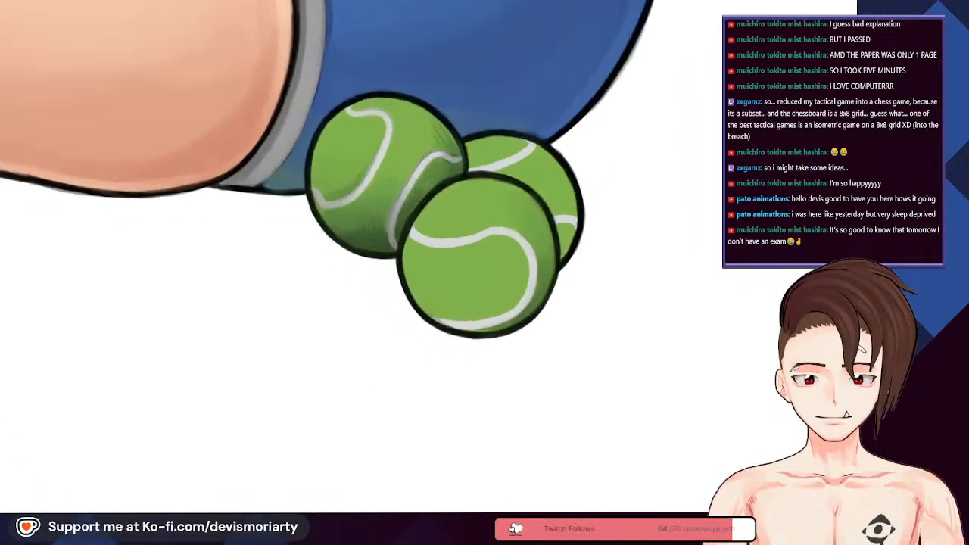
Step: Rotate the canvas back upright and paint a soft dark green shadow on the front ball inside the seam's curve
key(4)
key(4)
scroll(424, 303, down, 1)
scroll(394, 326, up, 3)
scroll(431, 306, down, 3)
scroll(431, 306, up, 5)
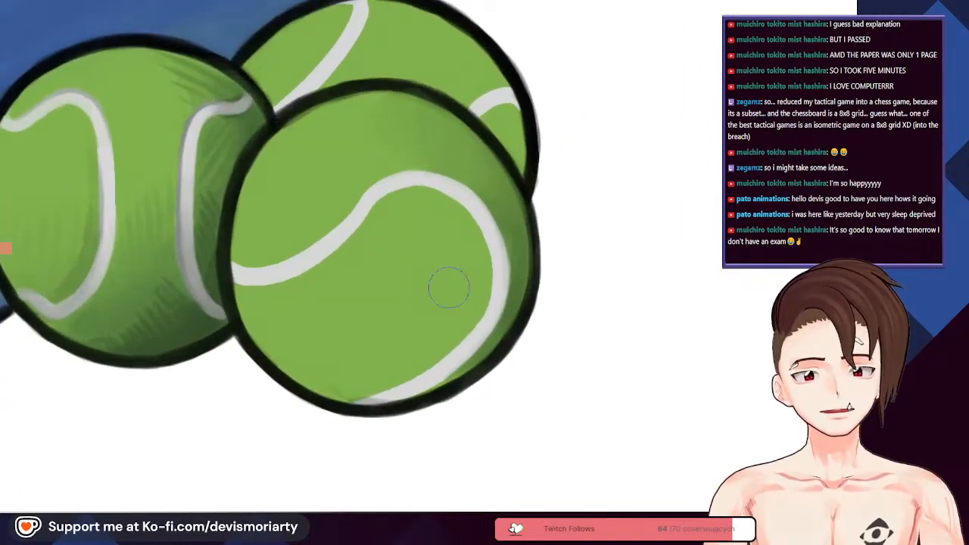
mouse_move(483, 296)
mouse_down()
mouse_move(424, 343)
mouse_move(342, 381)
mouse_up()
mouse_move(265, 355)
mouse_down()
mouse_move(336, 367)
mouse_move(467, 278)
mouse_move(428, 324)
mouse_move(428, 298)
mouse_move(452, 250)
mouse_move(438, 260)
mouse_move(442, 217)
mouse_move(394, 217)
mouse_up()
drag(349, 304, 370, 262)
scroll(394, 248, down, 4)
scroll(398, 246, up, 1)
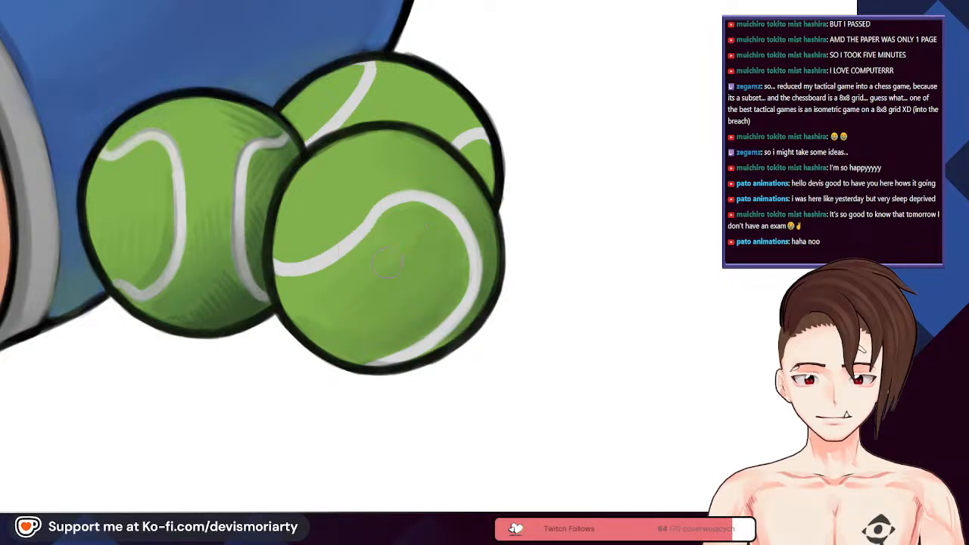
scroll(435, 276, down, 3)
scroll(409, 303, up, 3)
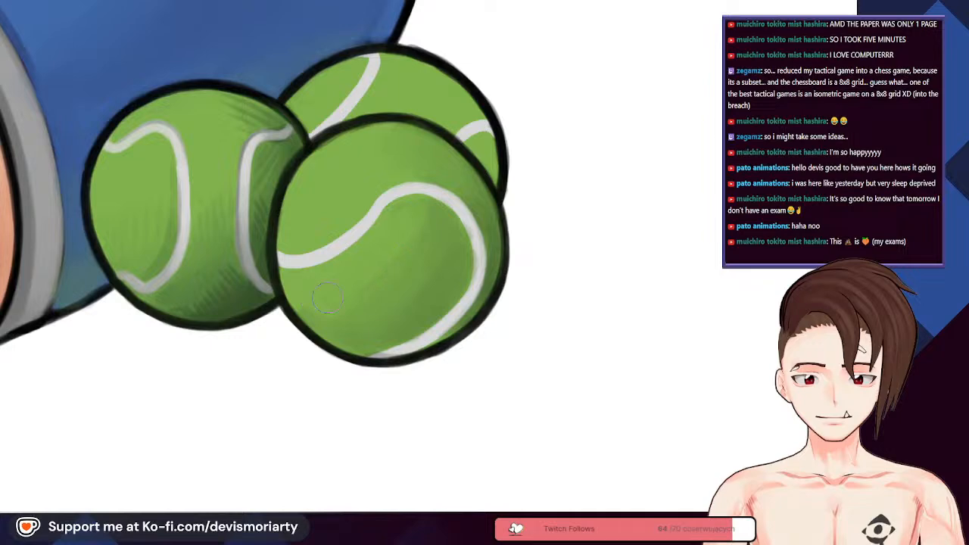
Step: Compare the front ball's shading with the neighbouring balls at several zoom distances
scroll(394, 282, down, 5)
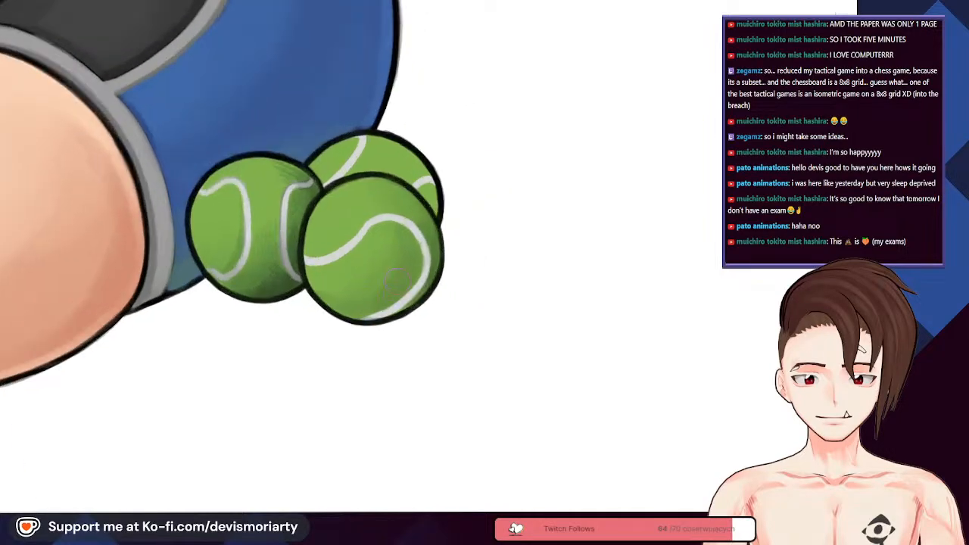
scroll(441, 270, up, 1)
scroll(441, 269, down, 3)
scroll(431, 219, up, 6)
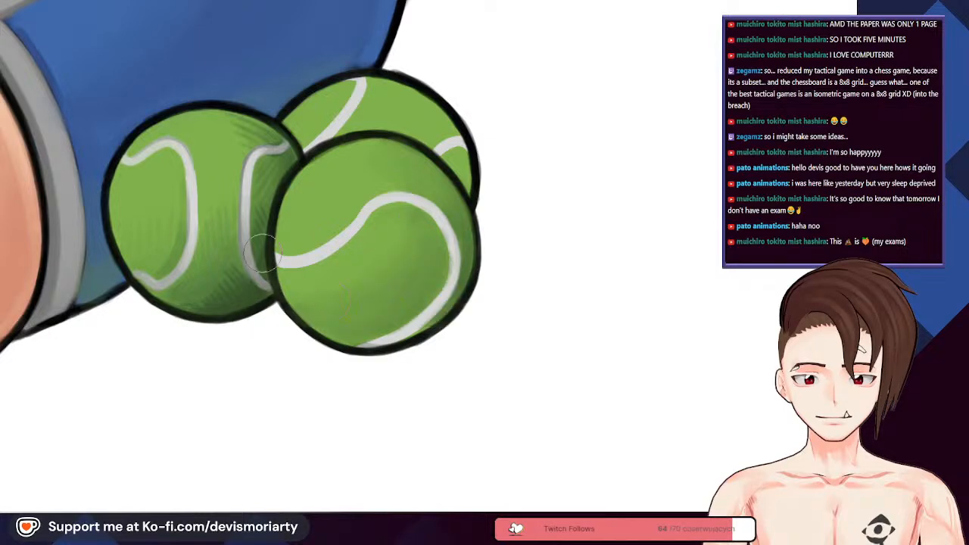
scroll(424, 250, down, 4)
scroll(384, 261, up, 4)
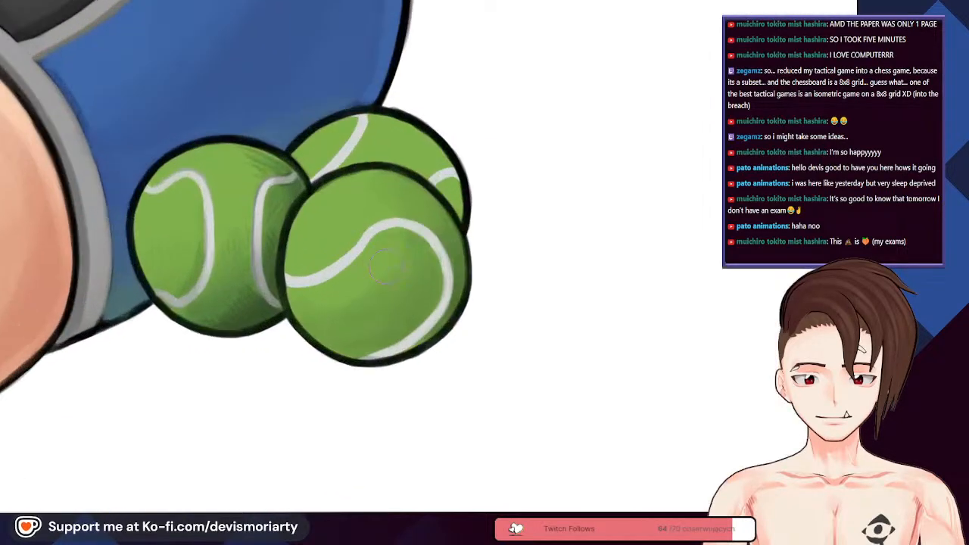
scroll(333, 298, down, 4)
scroll(379, 290, up, 4)
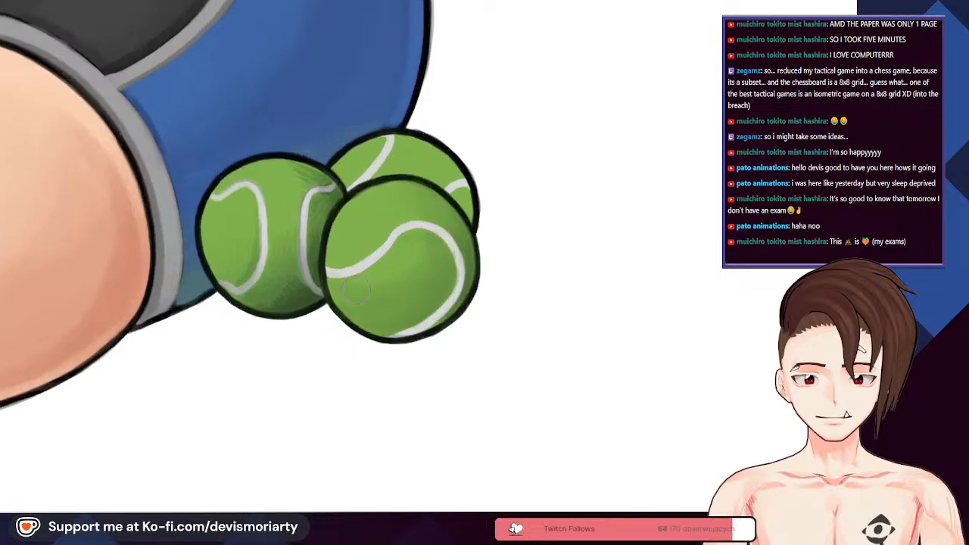
Step: Examine the front ball's seam and lower-edge shadow up close and from afar against the character's shorts and leg
scroll(380, 215, up, 1)
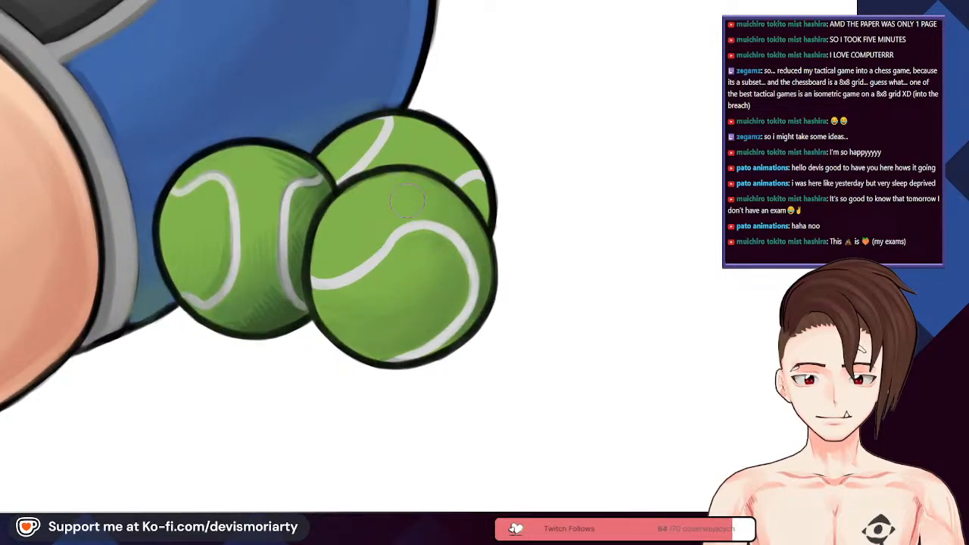
scroll(416, 201, down, 4)
scroll(365, 203, up, 6)
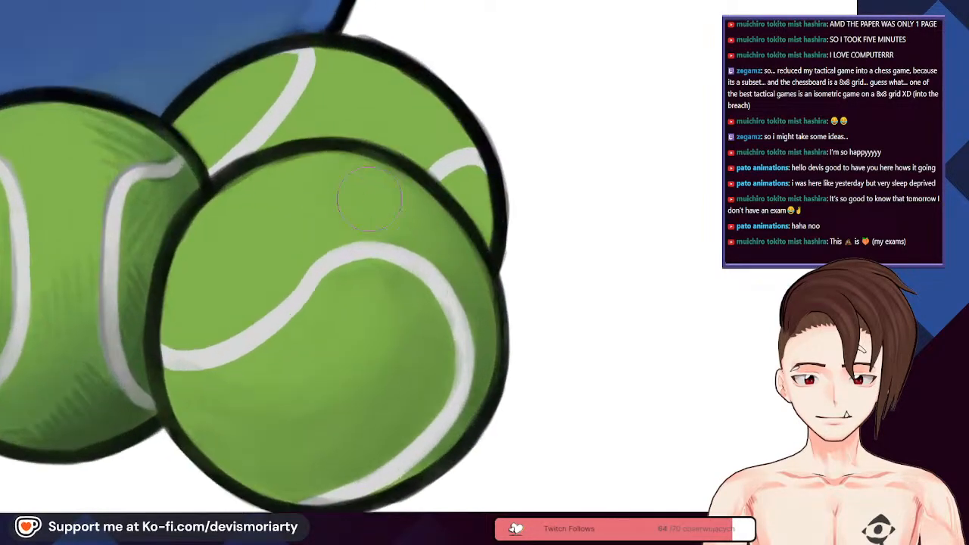
scroll(365, 203, down, 5)
scroll(342, 338, up, 5)
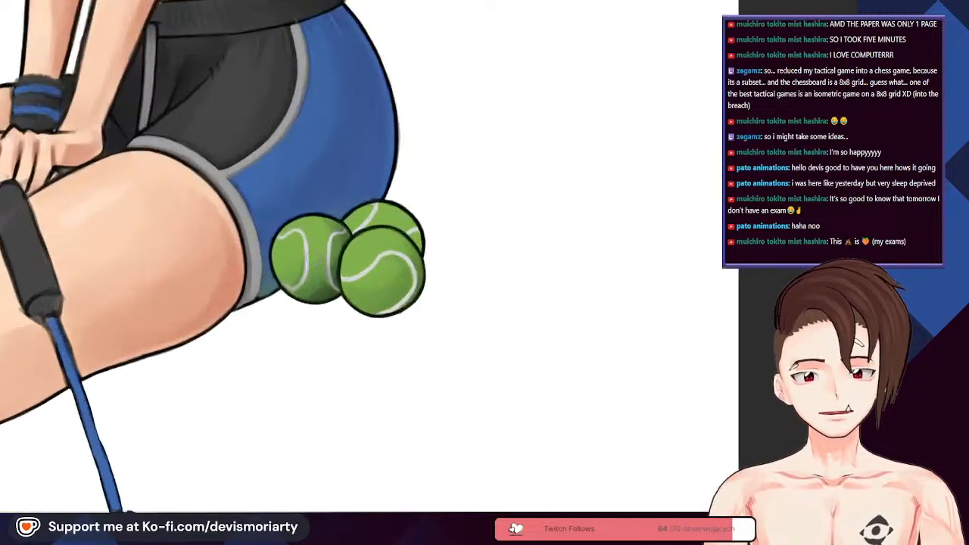
scroll(341, 338, down, 3)
scroll(460, 351, up, 4)
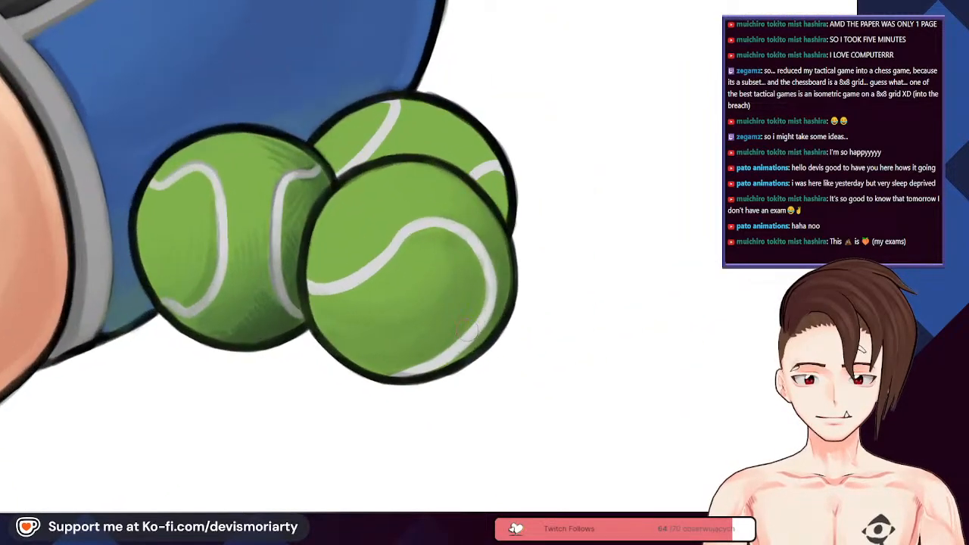
scroll(459, 351, up, 2)
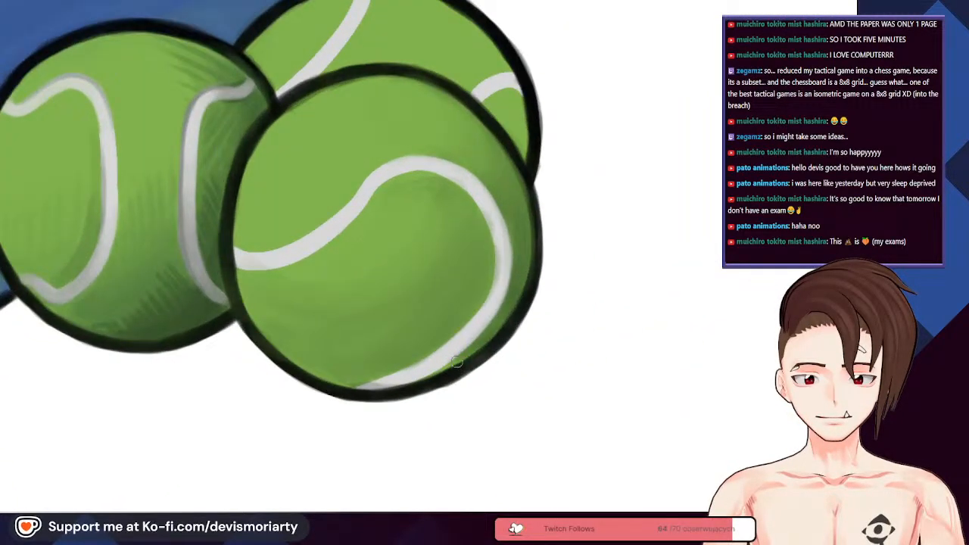
scroll(455, 344, down, 1)
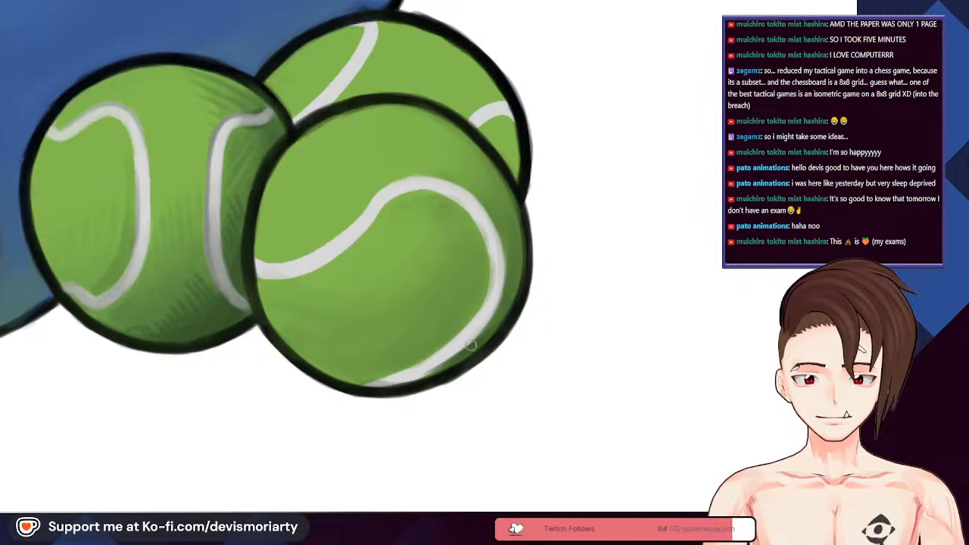
Step: Paint and blend a darker green shadow on the front ball's outer band, from beside the seam up toward the upper edge
scroll(520, 232, up, 2)
mouse_move(490, 352)
mouse_down()
mouse_move(489, 240)
mouse_move(469, 169)
mouse_move(439, 156)
mouse_move(398, 99)
mouse_move(363, 90)
mouse_up()
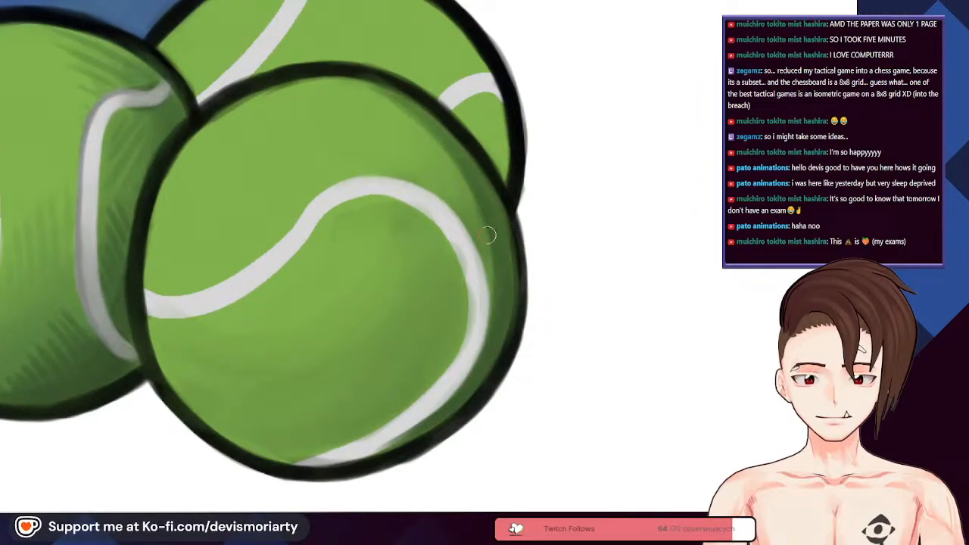
drag(490, 307, 424, 154)
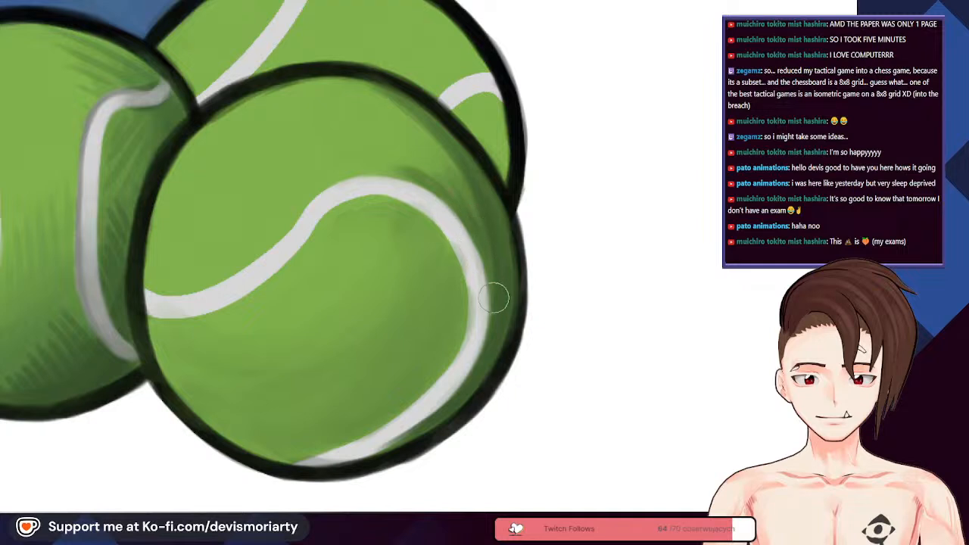
drag(473, 250, 409, 113)
drag(454, 220, 387, 106)
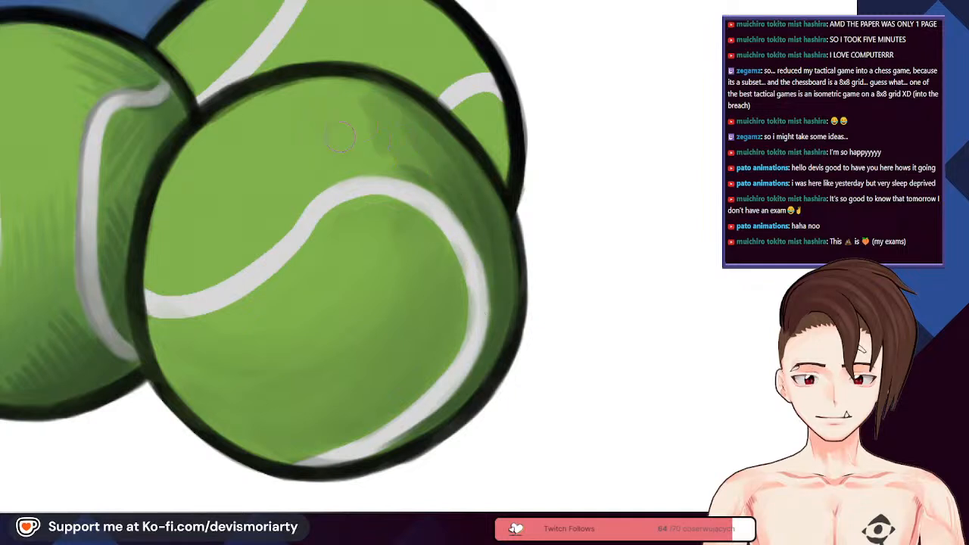
mouse_move(417, 158)
mouse_down()
mouse_move(439, 138)
mouse_move(477, 215)
mouse_up()
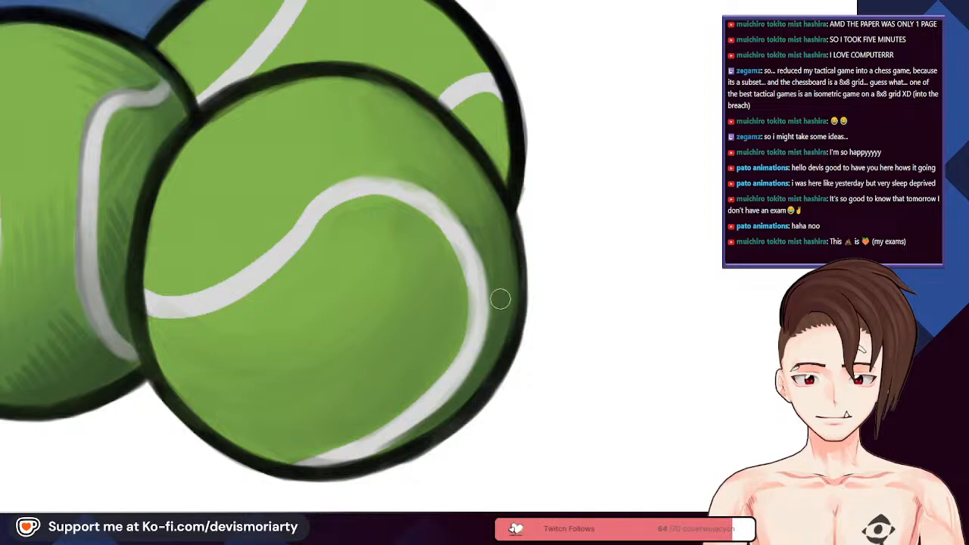
Step: Check how the outer band's new shadow blends above the front ball's seam, both close up and from farther away
scroll(500, 254, down, 4)
scroll(517, 243, up, 4)
scroll(526, 170, down, 2)
scroll(462, 205, up, 2)
scroll(485, 190, down, 2)
scroll(470, 243, up, 5)
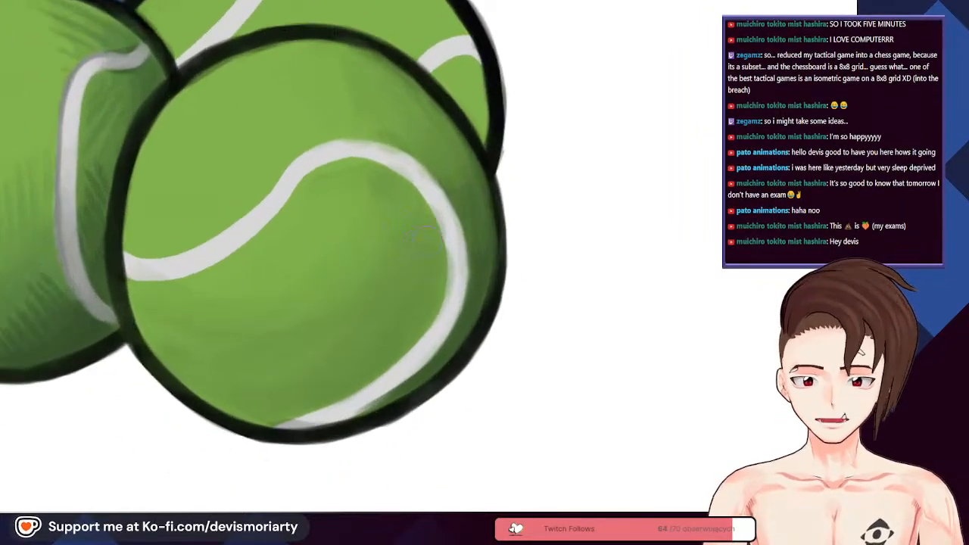
scroll(470, 227, down, 4)
scroll(396, 136, up, 2)
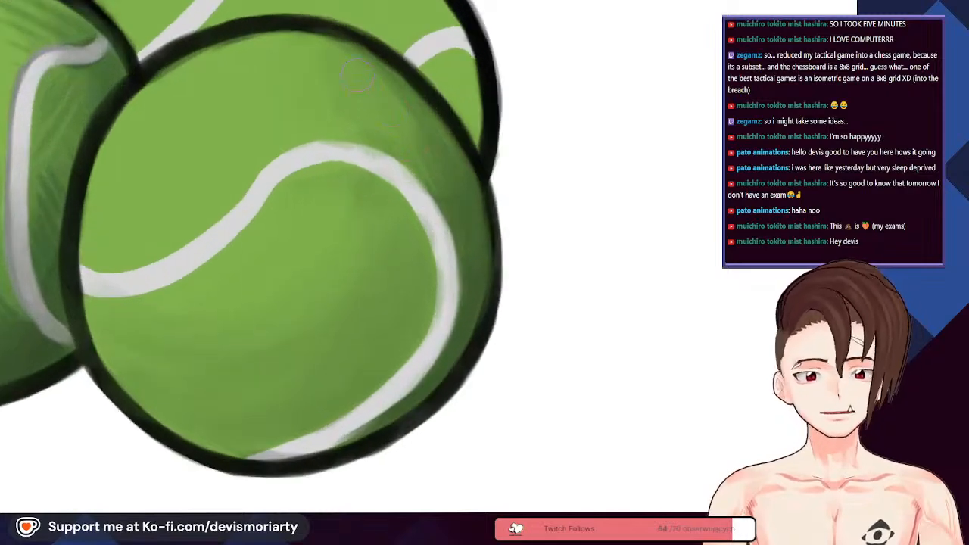
scroll(422, 150, up, 3)
scroll(426, 149, down, 1)
scroll(432, 164, up, 1)
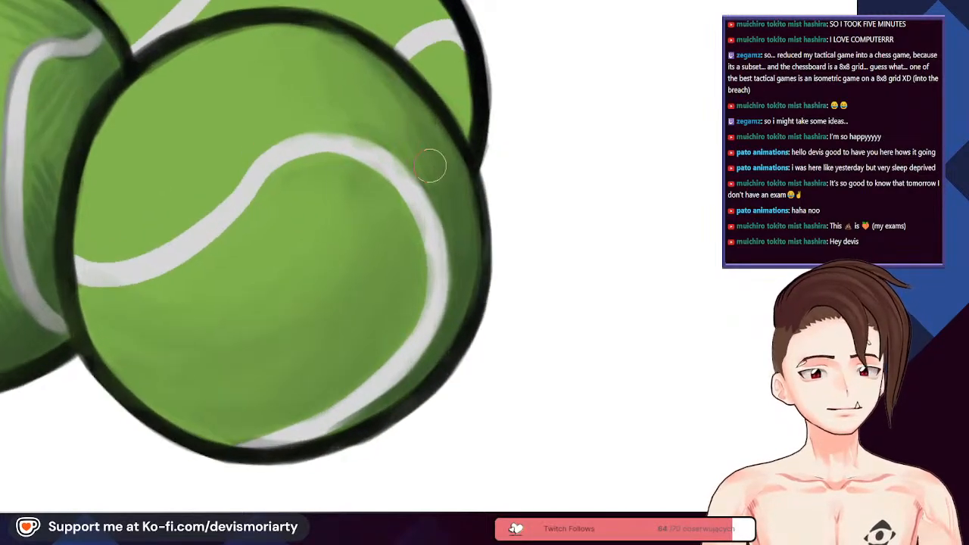
scroll(431, 166, down, 2)
scroll(429, 164, down, 3)
scroll(426, 162, up, 3)
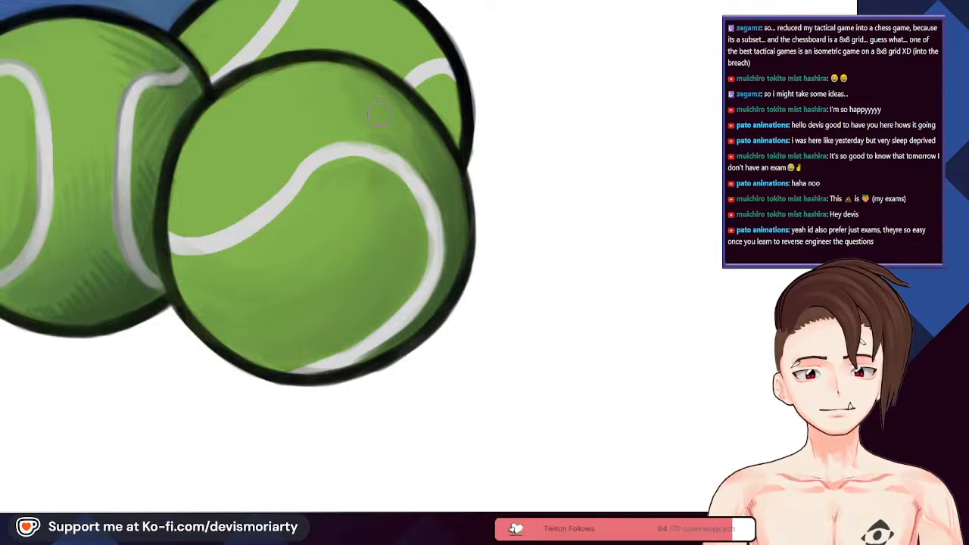
scroll(380, 112, down, 2)
scroll(382, 110, up, 3)
scroll(384, 109, down, 2)
scroll(384, 110, up, 3)
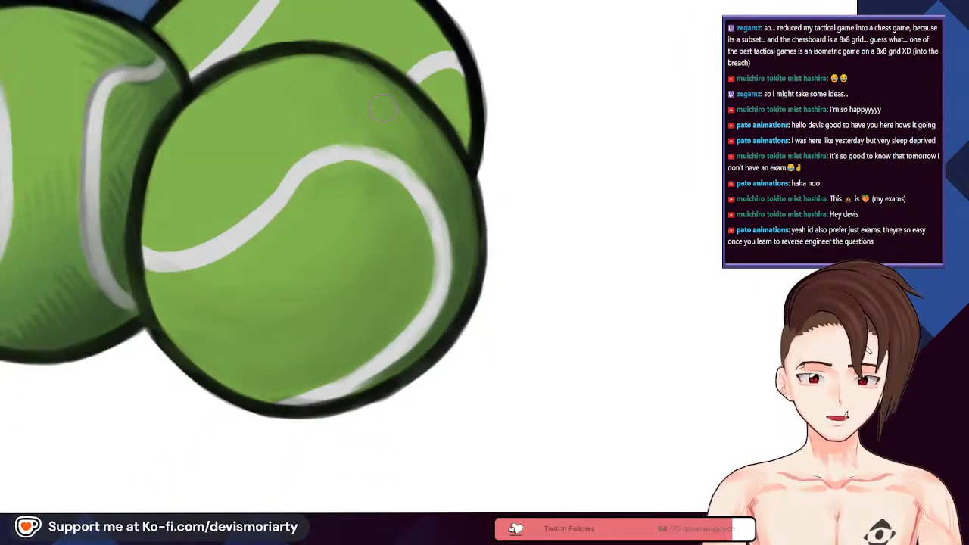
scroll(384, 110, up, 1)
scroll(384, 110, down, 2)
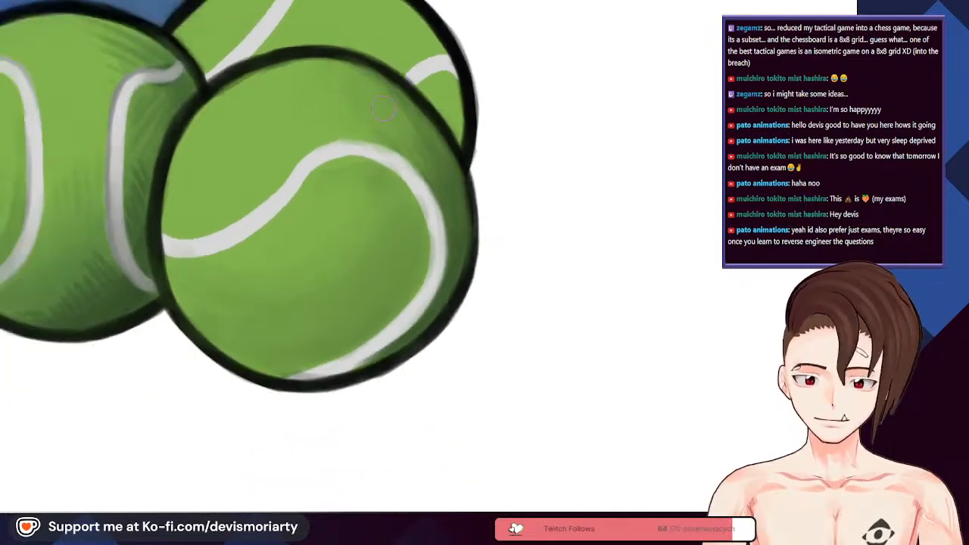
scroll(384, 110, up, 1)
scroll(384, 109, up, 1)
scroll(447, 233, down, 1)
scroll(459, 238, up, 1)
scroll(443, 205, down, 2)
scroll(416, 161, up, 1)
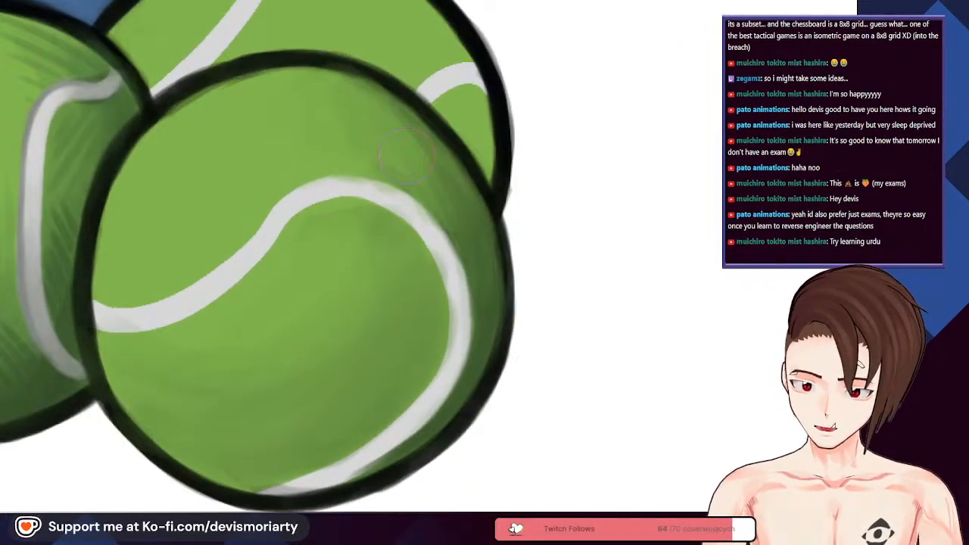
scroll(373, 132, down, 2)
scroll(359, 133, up, 2)
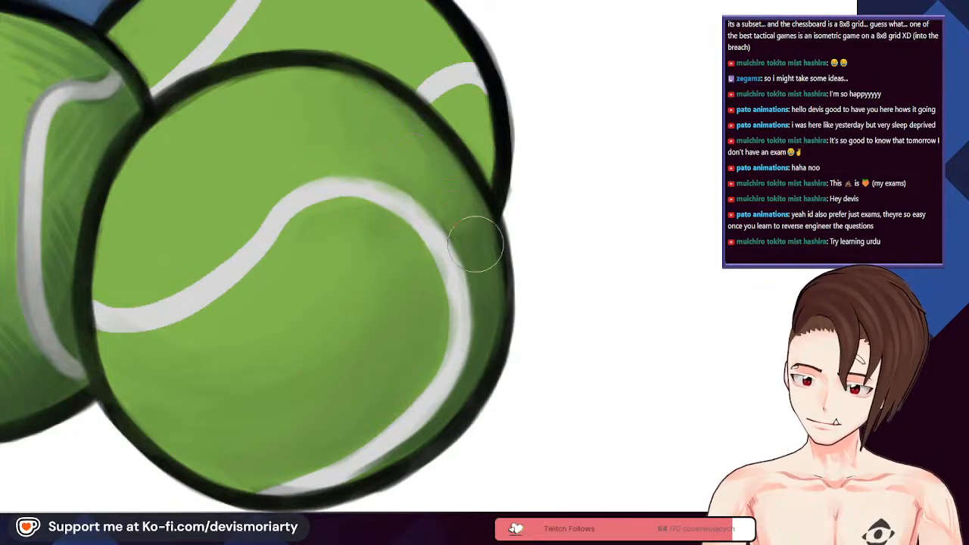
Step: Deepen the shadow outside the front ball's seam bend, sampling dark green beside the seam and blending it toward the upper edge
scroll(493, 238, down, 1)
scroll(486, 345, up, 1)
mouse_move(486, 345)
mouse_down()
mouse_move(474, 265)
mouse_move(412, 159)
mouse_move(417, 187)
mouse_move(404, 193)
mouse_move(384, 180)
mouse_up()
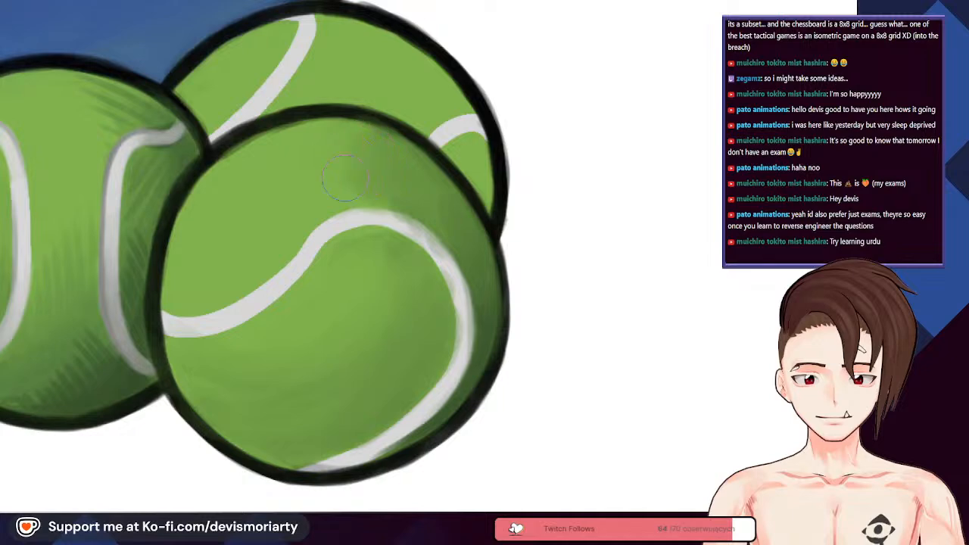
scroll(344, 158, down, 1)
scroll(332, 141, up, 1)
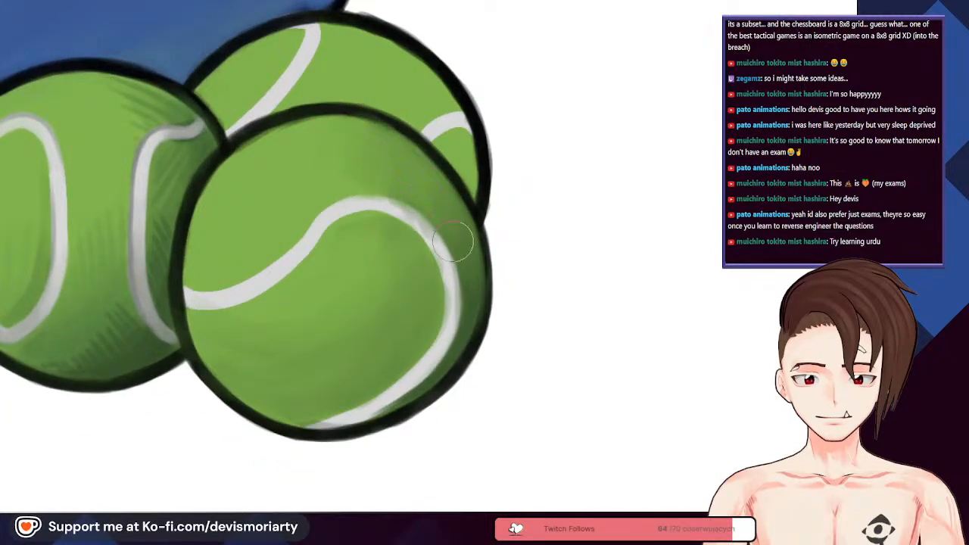
scroll(450, 224, down, 2)
scroll(402, 218, up, 1)
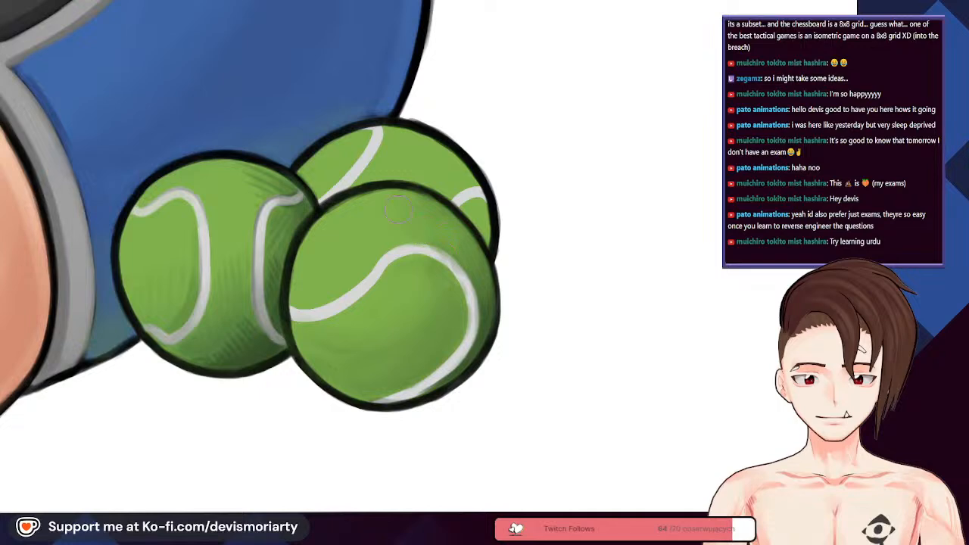
scroll(465, 302, down, 1)
scroll(454, 322, up, 2)
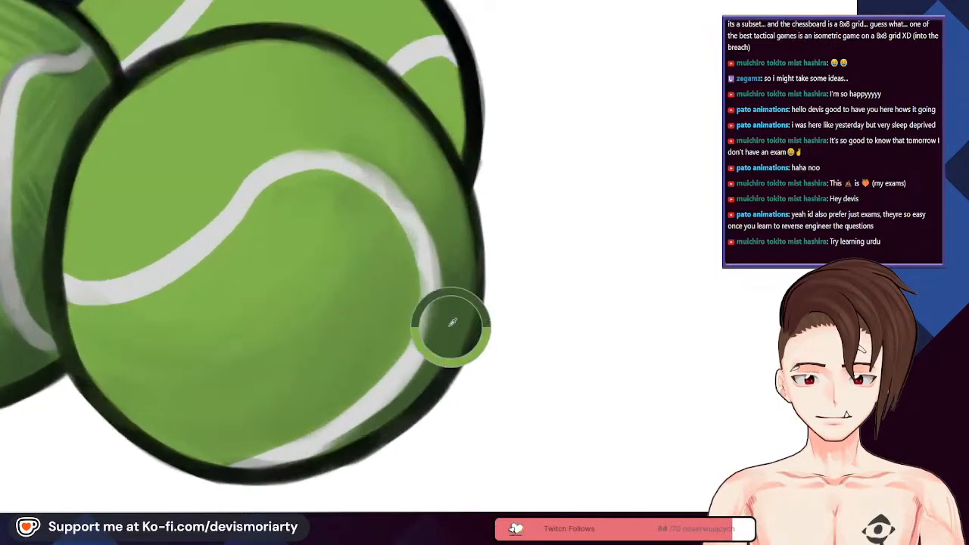
drag(451, 215, 428, 174)
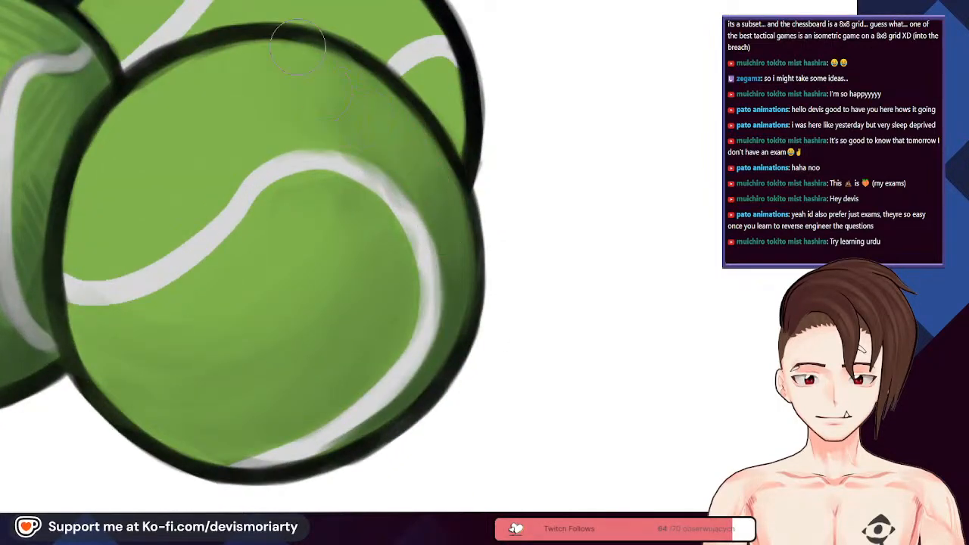
Step: Paint a darker green shadow along the front ball's lower edge, inside the seam's curve
scroll(308, 59, down, 1)
scroll(307, 94, up, 1)
scroll(319, 86, down, 1)
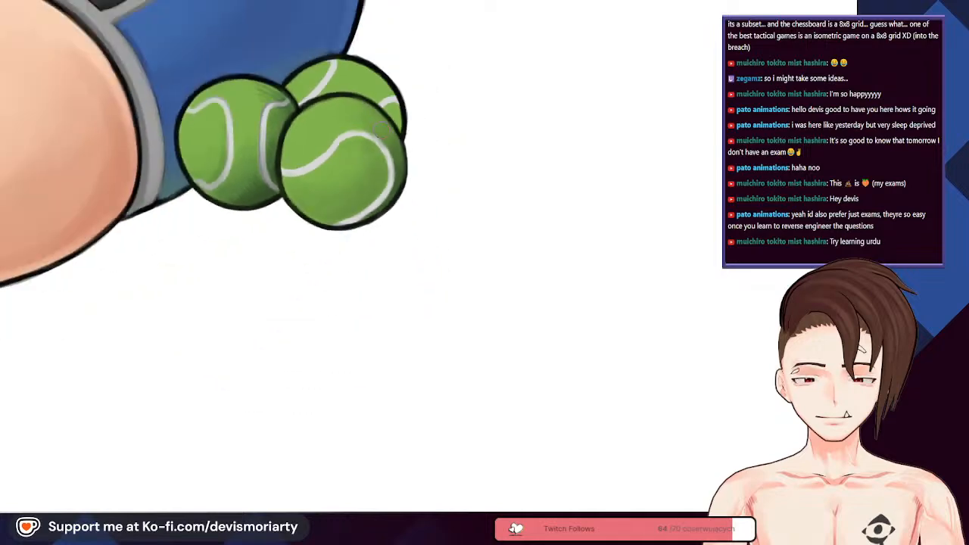
scroll(389, 184, up, 3)
scroll(395, 221, down, 1)
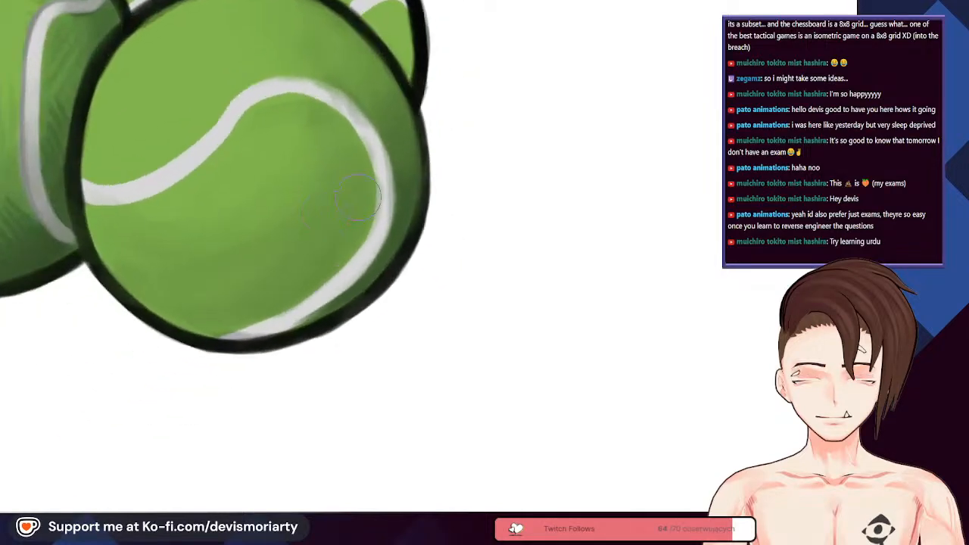
scroll(127, 276, up, 2)
scroll(126, 277, down, 1)
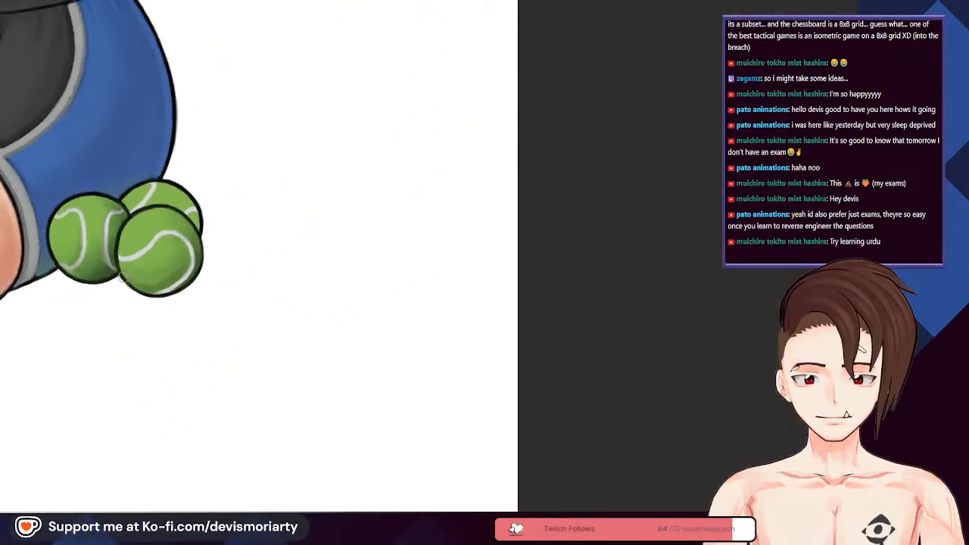
scroll(122, 284, up, 2)
scroll(119, 292, up, 1)
drag(120, 291, 186, 379)
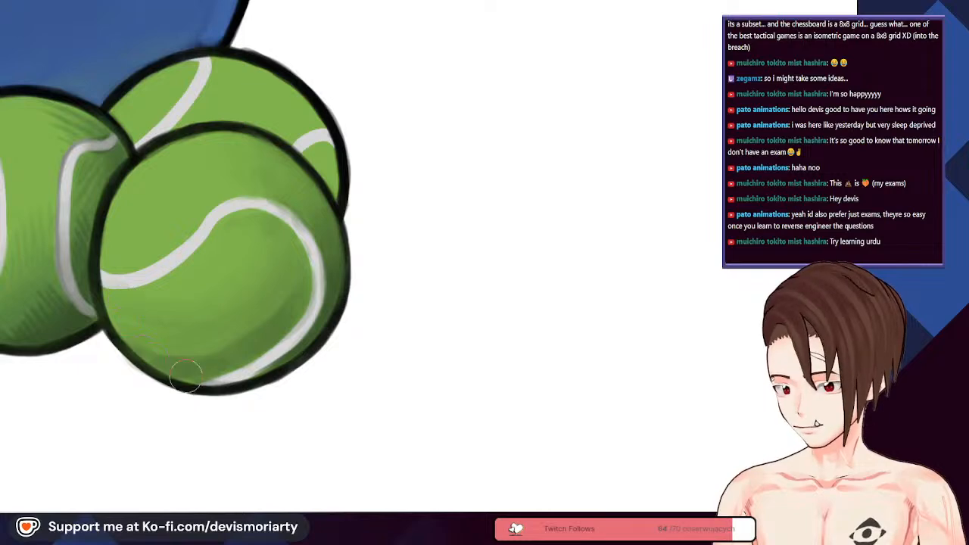
Step: Rotate the canvas sideways and darken the green shadow along the inner side of the front ball's seam curve
scroll(110, 269, down, 2)
drag(181, 83, 235, 462)
scroll(220, 151, down, 3)
scroll(261, 277, up, 2)
scroll(301, 218, down, 1)
scroll(301, 218, up, 1)
scroll(301, 218, down, 1)
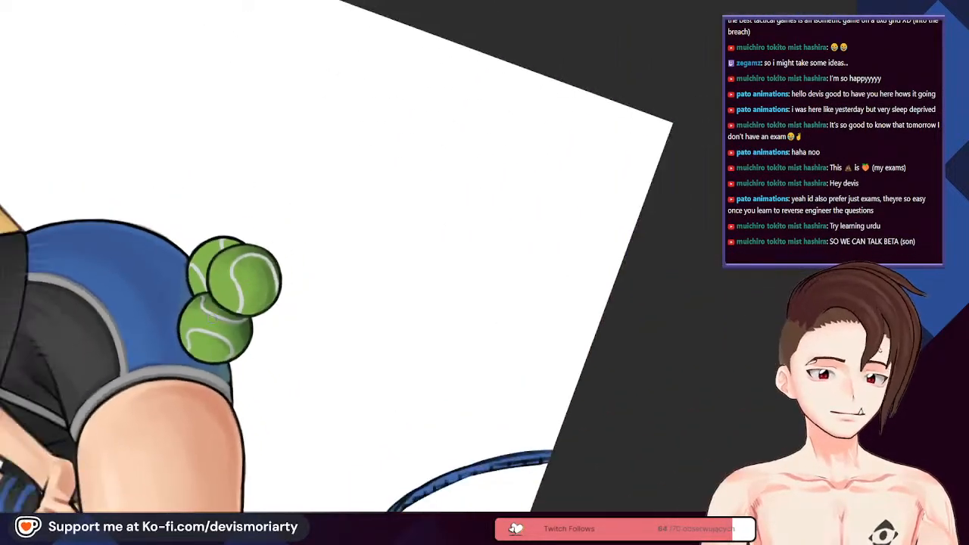
scroll(311, 303, up, 4)
drag(276, 204, 314, 322)
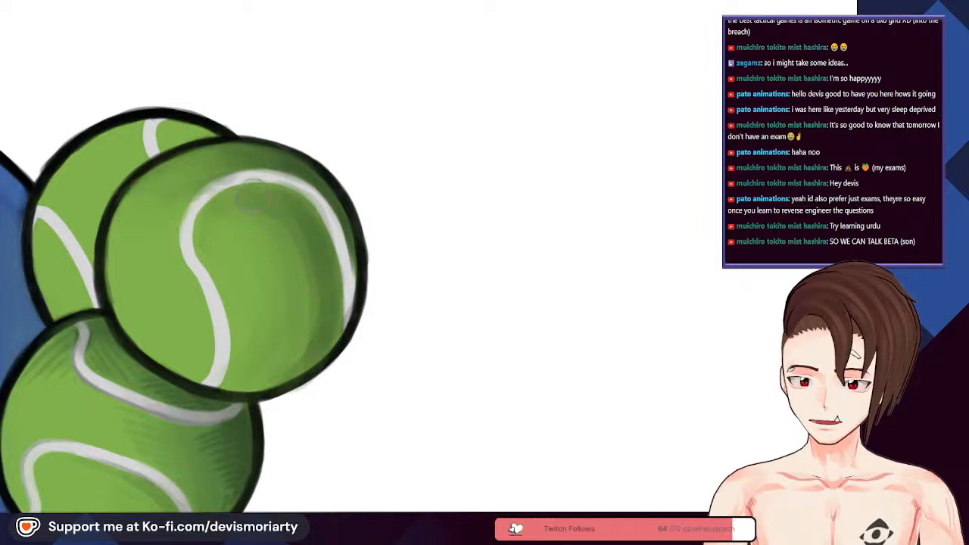
mouse_move(250, 194)
mouse_down()
mouse_move(302, 288)
mouse_move(324, 296)
mouse_up()
drag(259, 208, 316, 330)
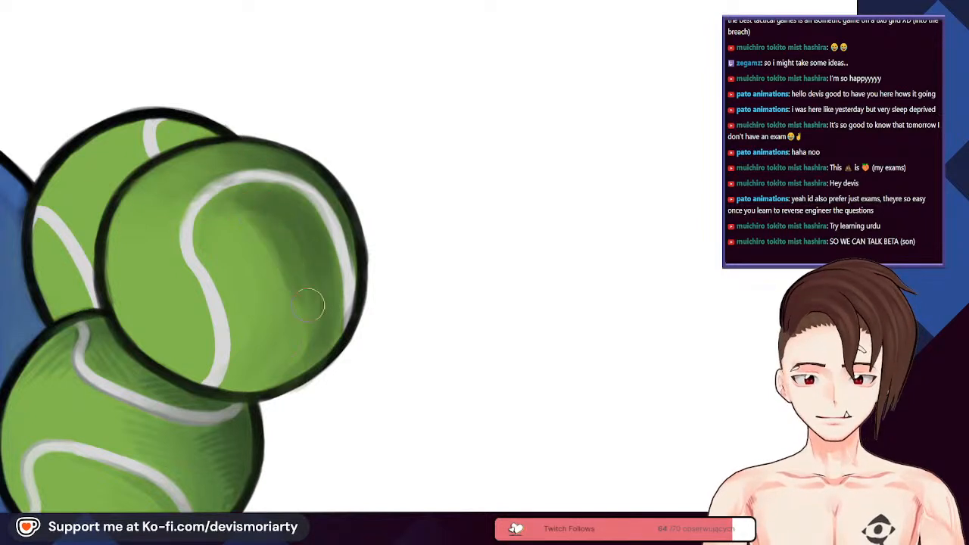
Step: Blend the inner shadow's edge softly into the lighter green at the front ball's centre with sampled greens and a larger brush
drag(248, 235, 294, 318)
drag(282, 231, 310, 281)
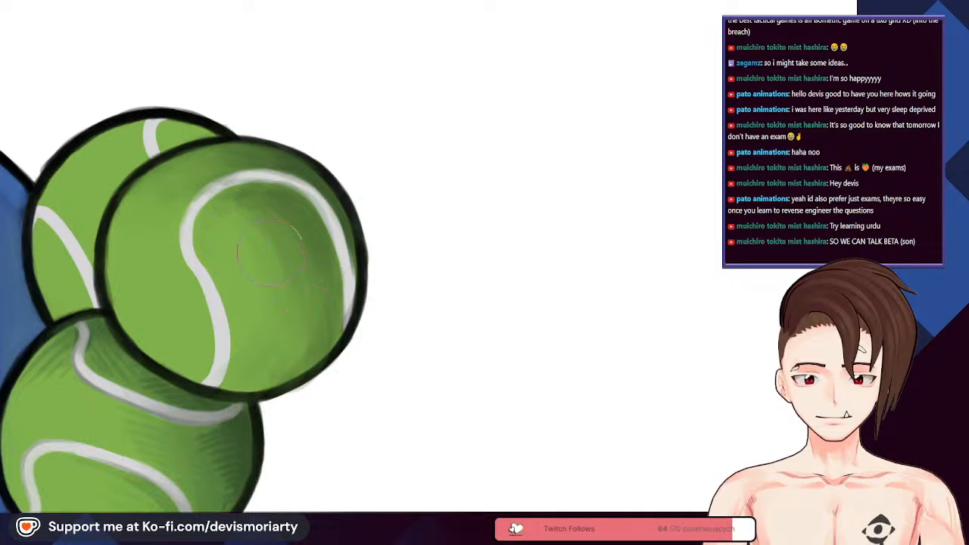
mouse_move(299, 217)
mouse_down()
mouse_move(247, 202)
mouse_move(263, 222)
mouse_move(254, 224)
mouse_move(268, 288)
mouse_up()
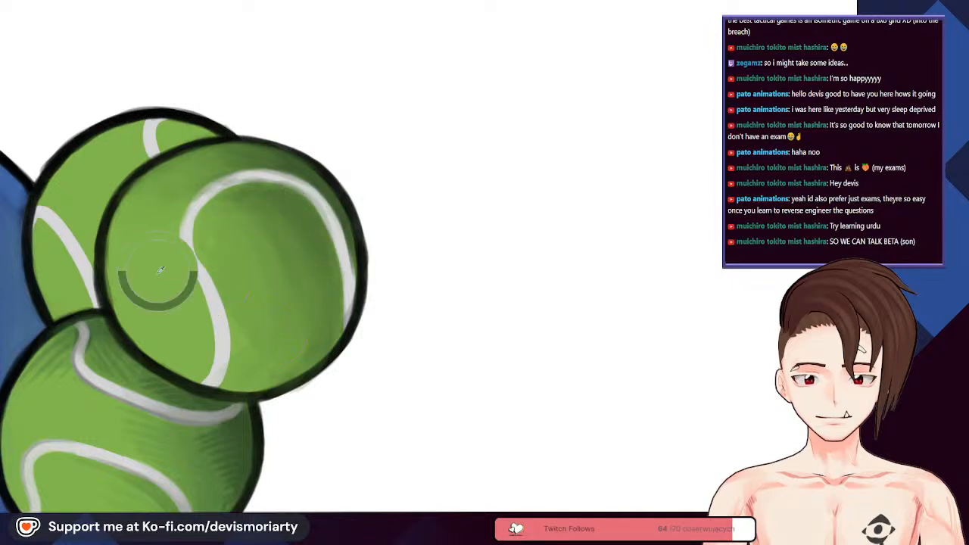
mouse_move(305, 318)
mouse_down()
mouse_move(310, 208)
mouse_move(269, 221)
mouse_up()
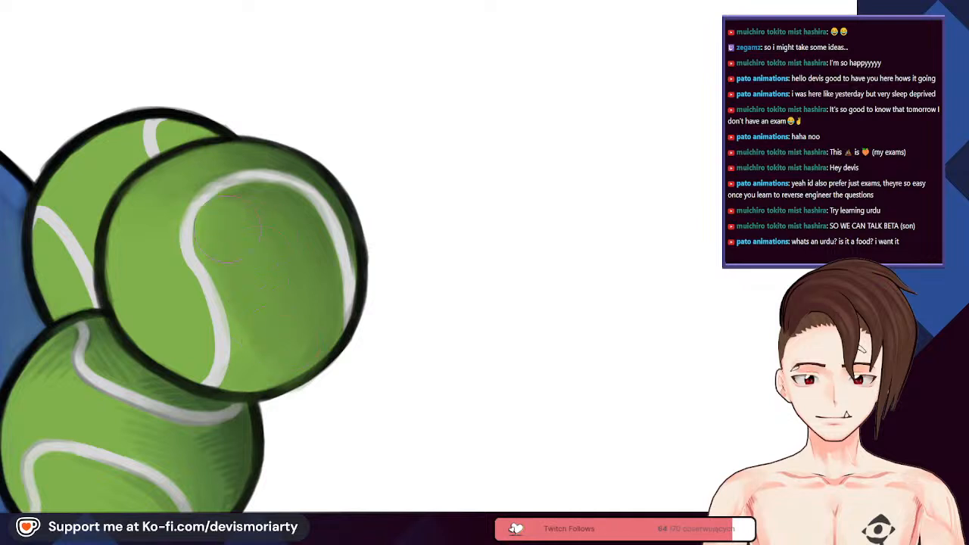
scroll(242, 226, down, 5)
scroll(222, 183, up, 4)
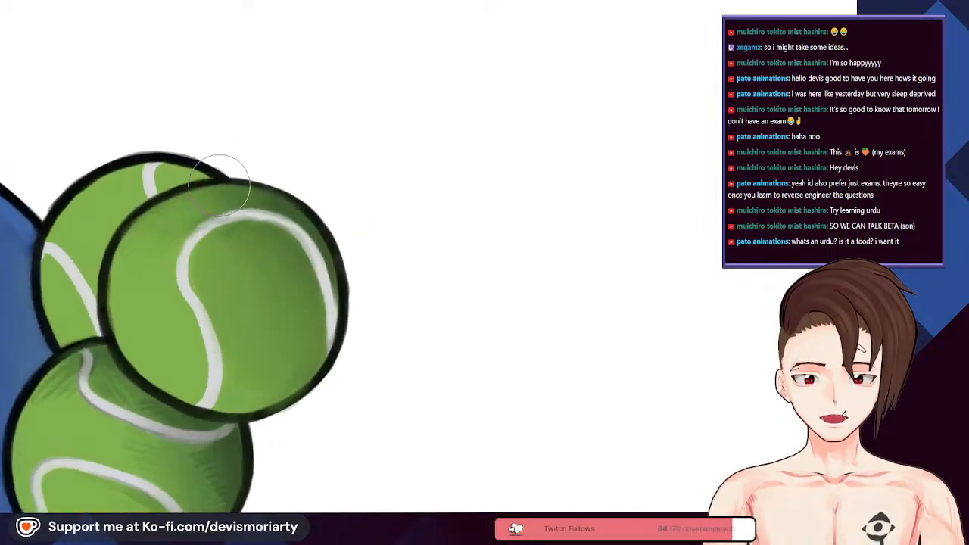
scroll(193, 220, down, 4)
scroll(153, 284, up, 3)
scroll(154, 281, up, 2)
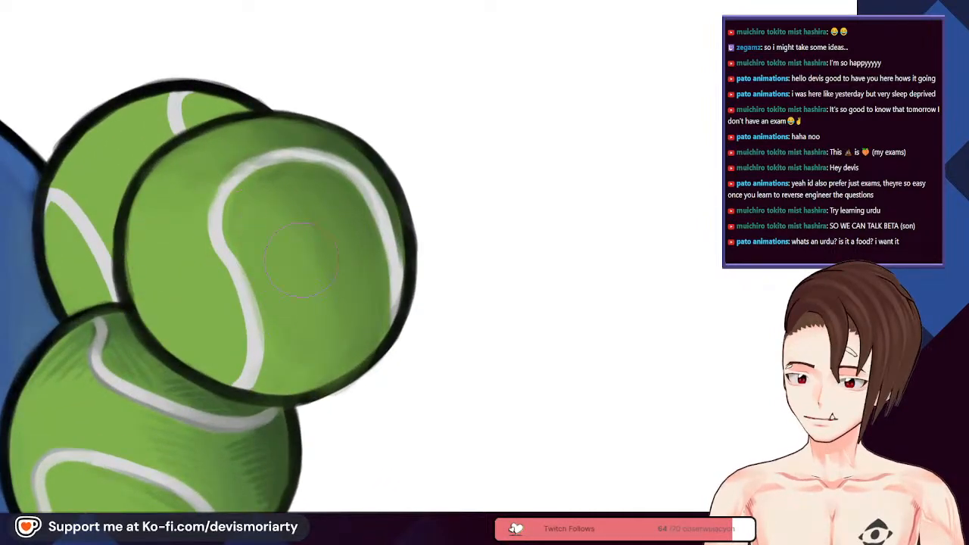
Step: Examine the front ball's blended shading up close and alongside the neighbouring balls
scroll(305, 239, down, 3)
scroll(267, 176, up, 4)
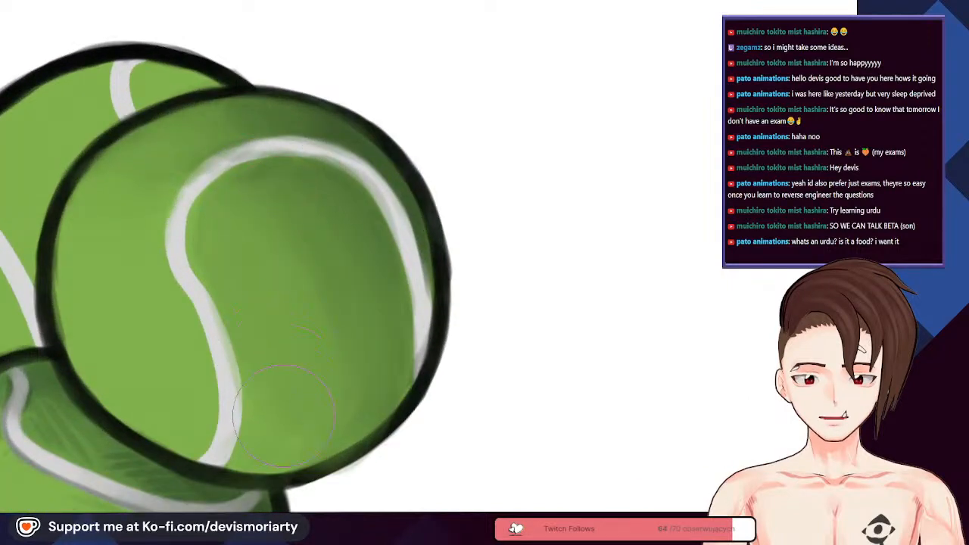
scroll(349, 316, down, 2)
scroll(309, 218, up, 2)
scroll(261, 312, down, 5)
scroll(264, 262, up, 3)
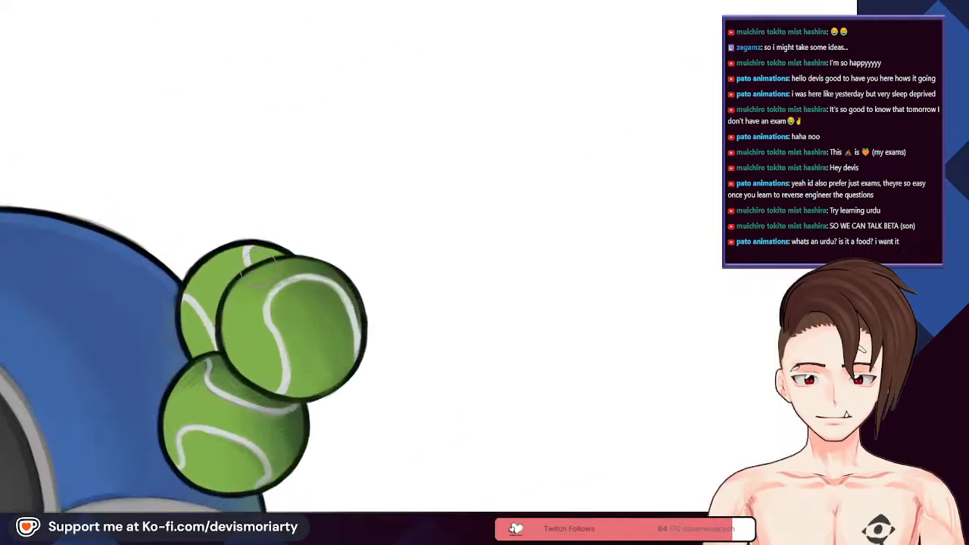
scroll(262, 262, up, 6)
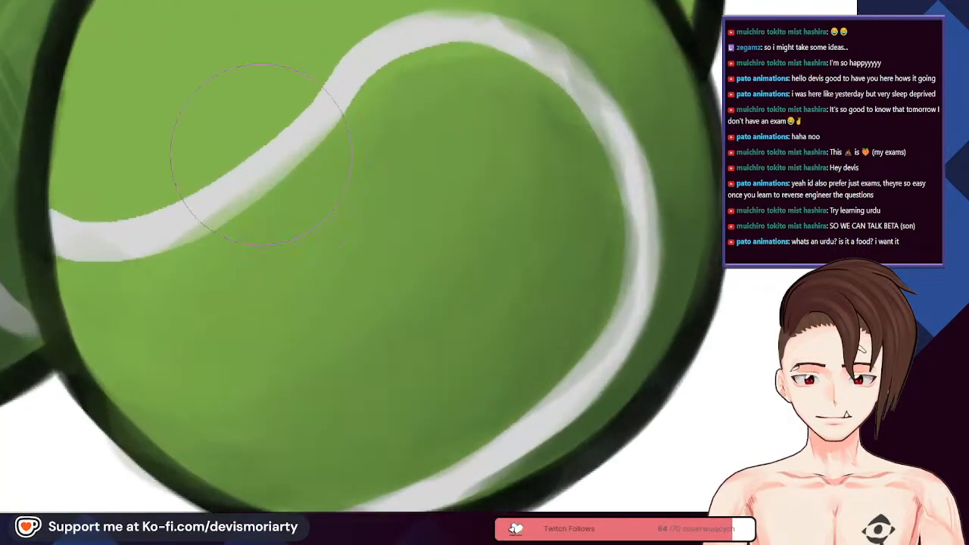
Step: Repaint the seam in light grey with a smaller brush, from its end at the outline toward the bend
scroll(281, 151, down, 1)
scroll(275, 159, down, 1)
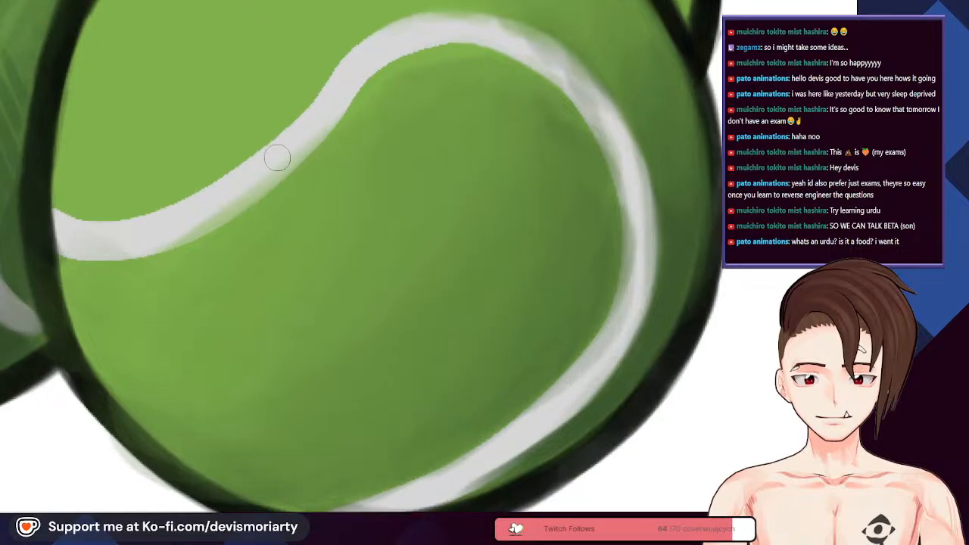
scroll(275, 158, down, 3)
scroll(215, 233, up, 3)
scroll(215, 233, down, 3)
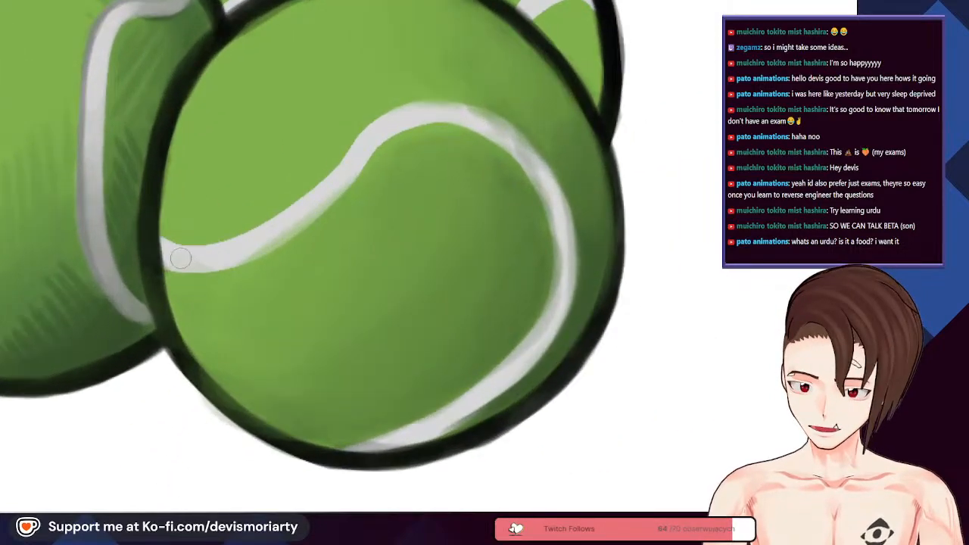
scroll(347, 163, up, 3)
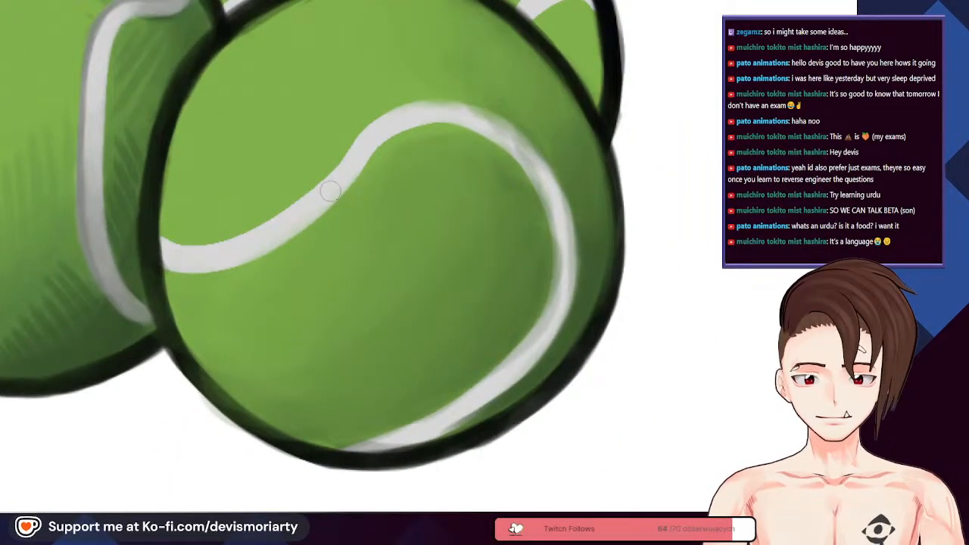
Step: Extend the light grey repaint around the front ball's seam bend and down its far side, covering the uneven patches
scroll(364, 146, down, 3)
scroll(327, 115, up, 5)
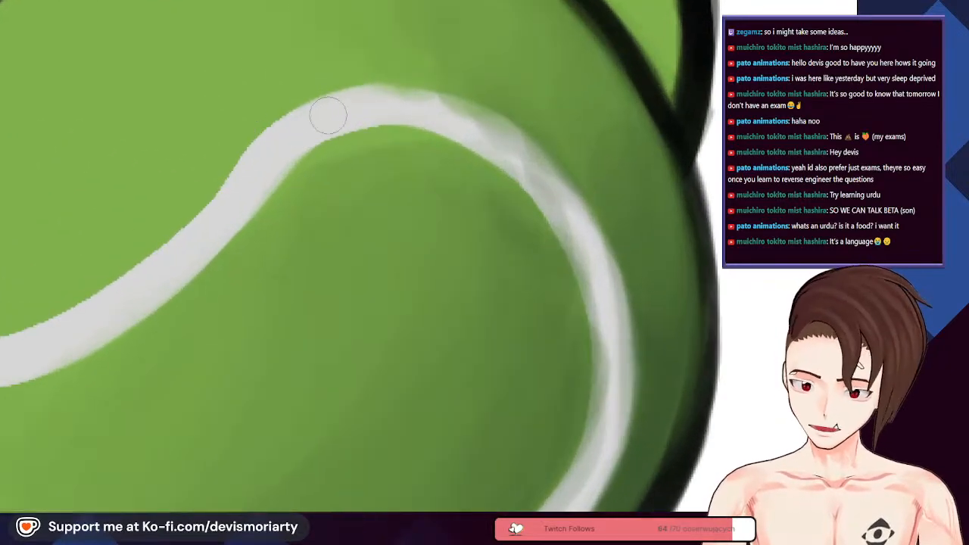
mouse_move(487, 134)
mouse_down()
mouse_move(437, 108)
mouse_move(583, 260)
mouse_move(522, 163)
mouse_move(606, 288)
mouse_move(608, 325)
mouse_move(583, 424)
mouse_up()
scroll(583, 424, down, 3)
scroll(577, 328, up, 3)
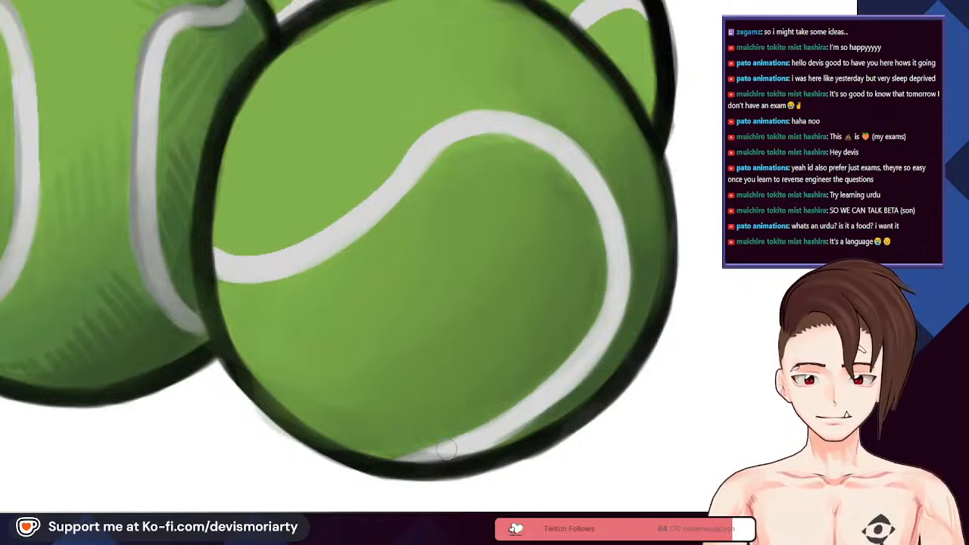
Step: Tidy the outer edge of the seam's lower curve on the front ball
scroll(530, 394, up, 4)
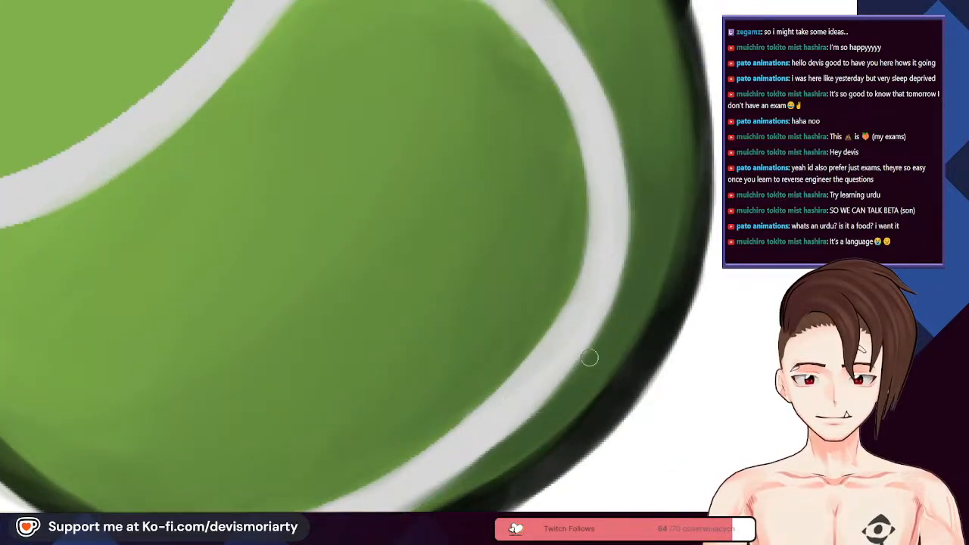
drag(530, 422, 614, 314)
scroll(535, 232, down, 3)
scroll(519, 346, up, 3)
scroll(530, 371, down, 1)
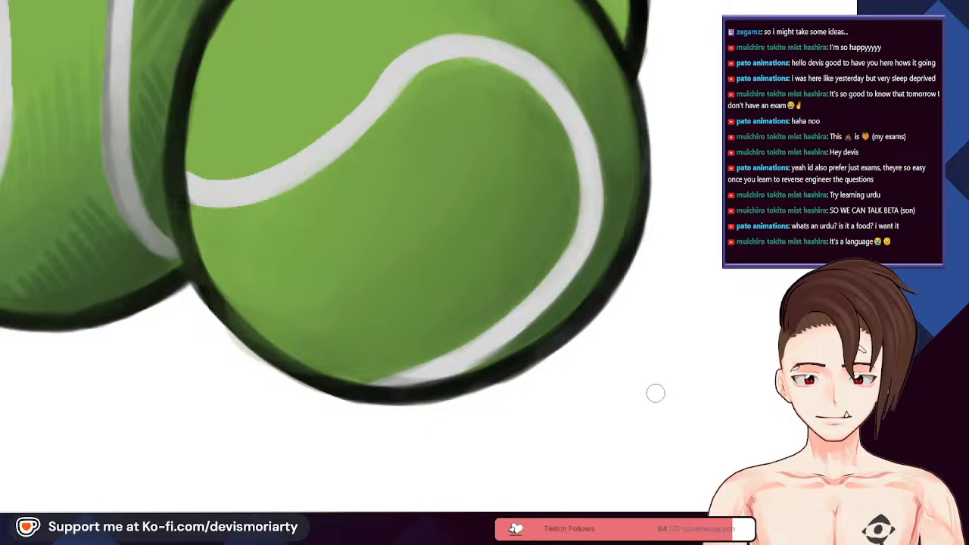
Step: Redraw the front ball's black outline along its right and lower-right edge with smoother strokes
scroll(556, 339, down, 1)
mouse_move(642, 218)
mouse_down()
mouse_move(601, 284)
mouse_move(524, 353)
mouse_up()
mouse_move(598, 296)
mouse_down()
mouse_move(640, 121)
mouse_move(636, 91)
mouse_up()
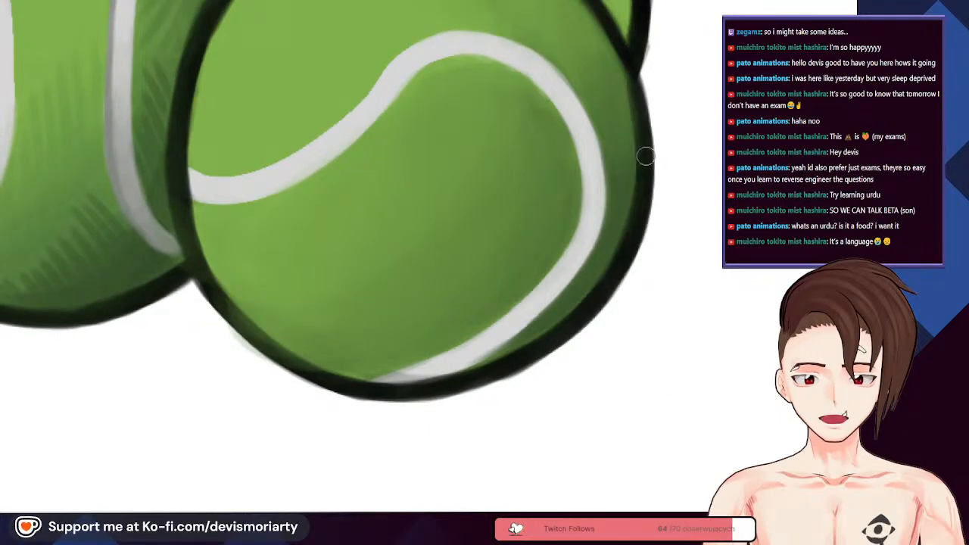
scroll(530, 227, down, 3)
scroll(445, 281, up, 4)
Step: Redraw the front ball's black outline along its lower-left edge, replacing one unsatisfactory stroke
drag(435, 287, 305, 199)
key(ctrl+z)
drag(454, 298, 354, 243)
scroll(355, 242, down, 3)
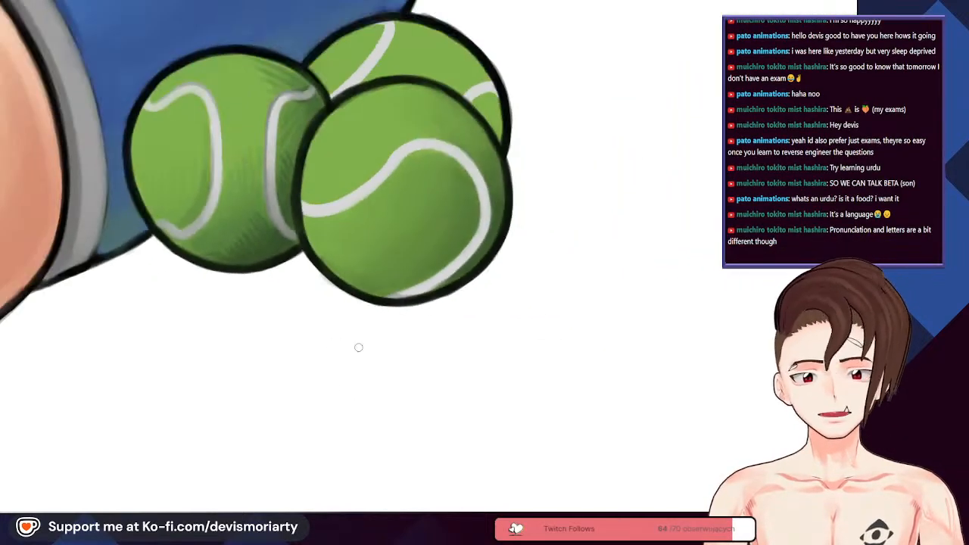
scroll(353, 389, up, 4)
scroll(310, 377, down, 6)
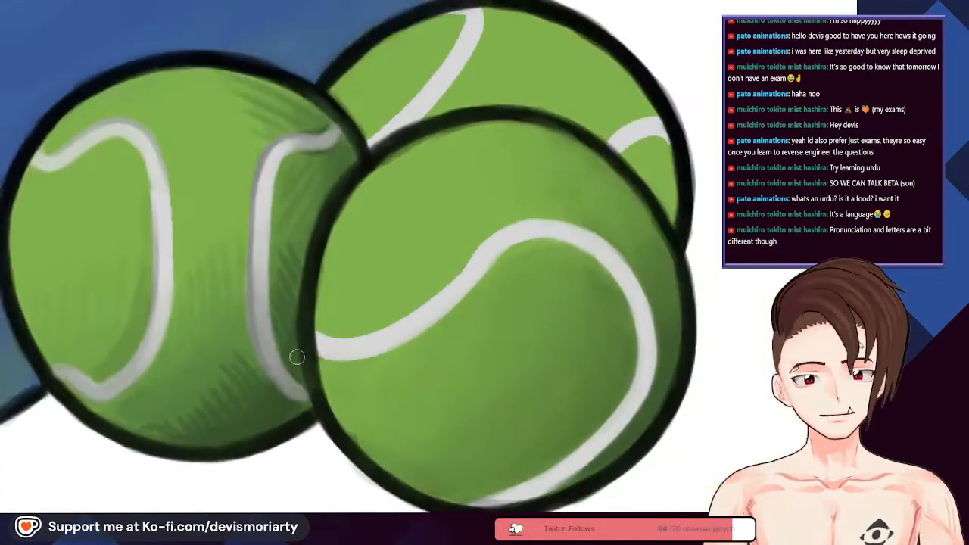
scroll(468, 380, up, 3)
scroll(468, 383, down, 3)
scroll(484, 402, up, 2)
scroll(504, 424, down, 2)
scroll(526, 452, up, 1)
scroll(414, 379, up, 3)
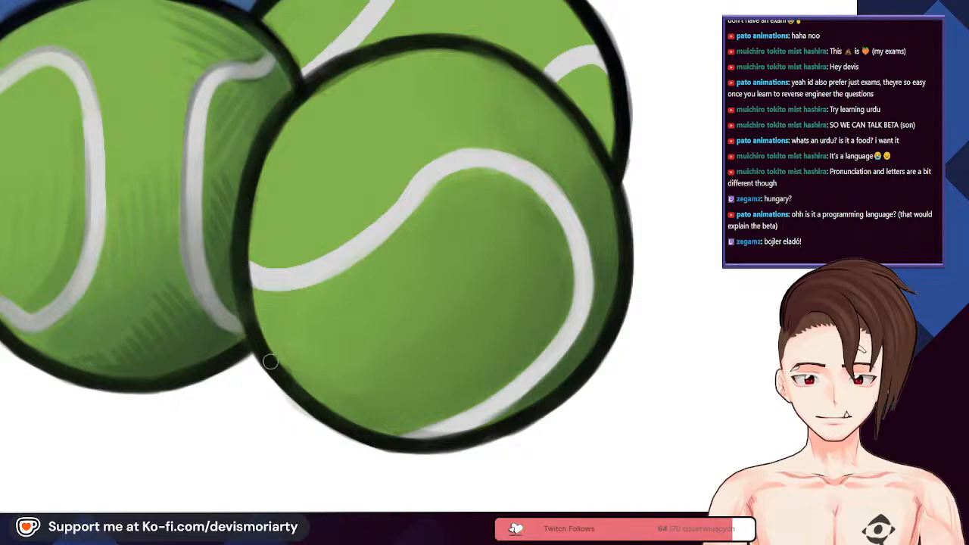
Step: Refine the black outline along the front ball's upper-left edge, undoing and repainting a stroke beside the neighbouring ball
scroll(326, 102, down, 3)
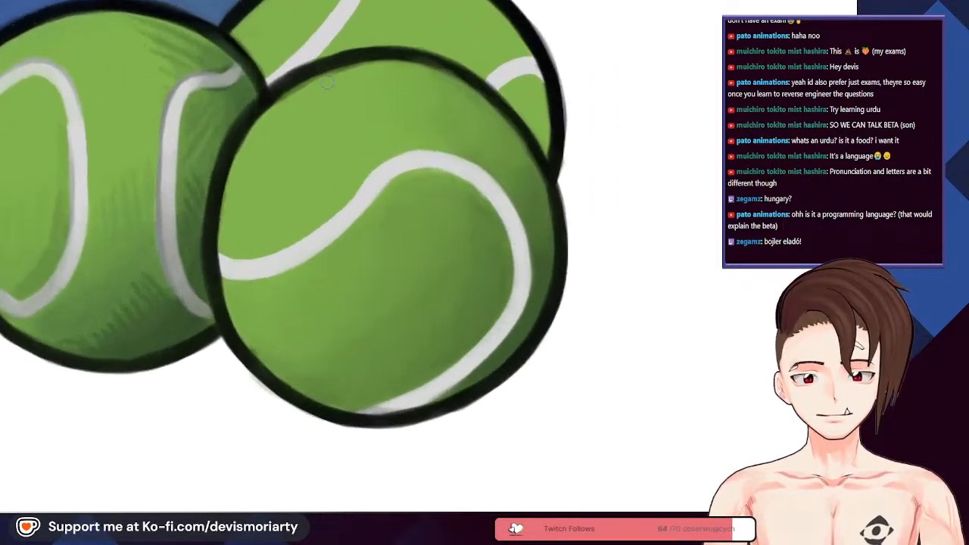
scroll(347, 104, up, 3)
scroll(347, 105, down, 2)
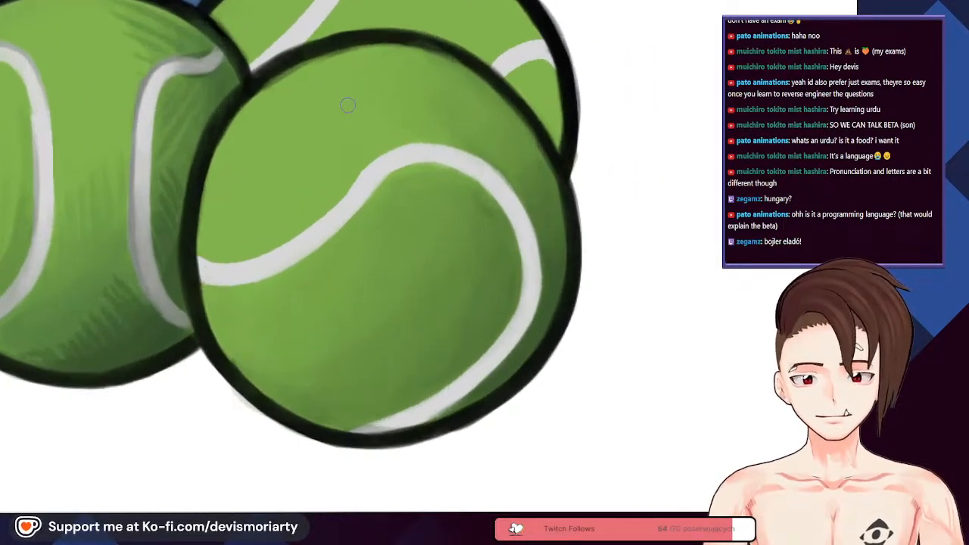
scroll(216, 225, up, 4)
scroll(176, 217, down, 2)
scroll(185, 193, up, 2)
key(ctrl+z)
drag(183, 190, 247, 80)
scroll(180, 184, down, 2)
scroll(323, 227, up, 2)
scroll(208, 47, down, 2)
scroll(201, 48, up, 1)
scroll(194, 50, down, 2)
scroll(192, 53, down, 2)
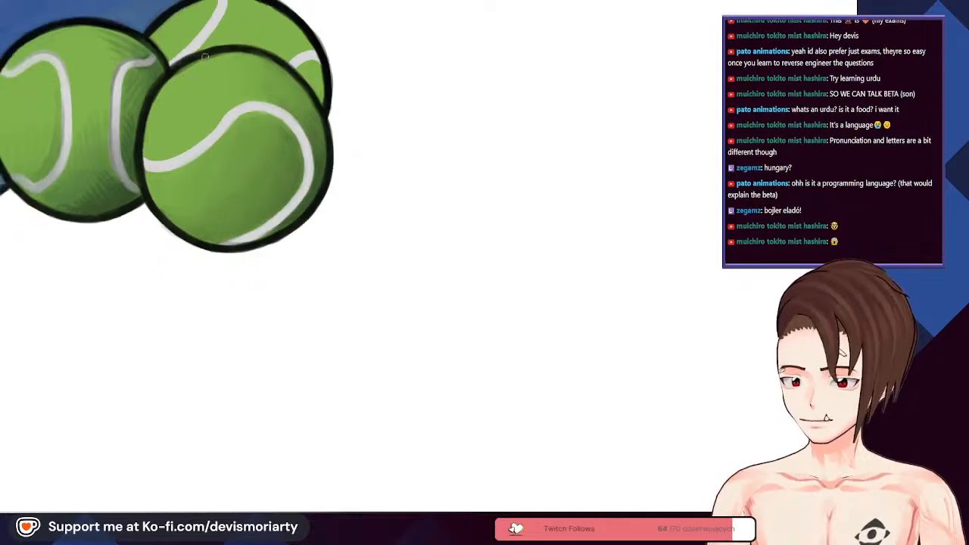
Step: Smooth the front ball's black outline along its upper-right edge, where it overlaps the rear ball
scroll(208, 91, up, 3)
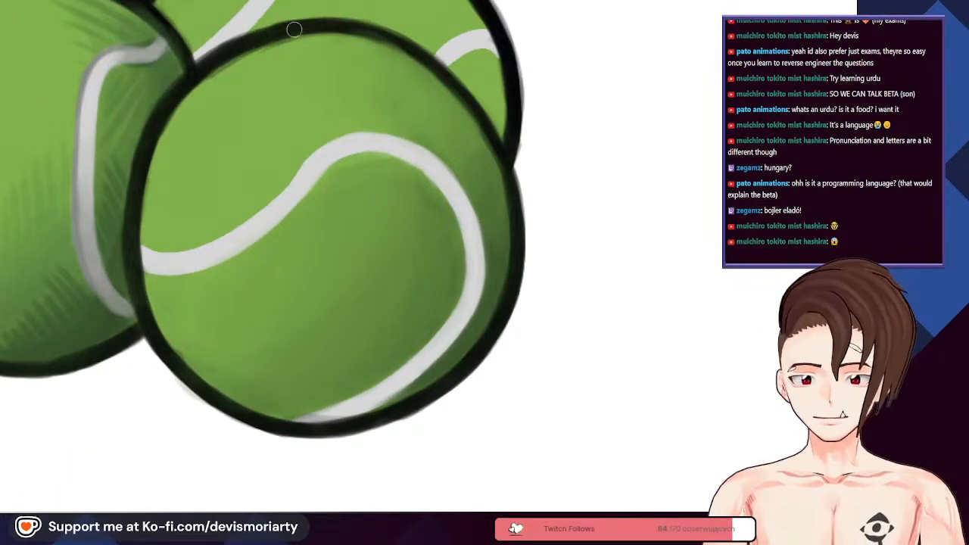
scroll(318, 143, down, 1)
scroll(340, 125, up, 1)
drag(372, 43, 401, 47)
mouse_move(348, 39)
mouse_down()
mouse_move(420, 62)
mouse_move(452, 94)
mouse_up()
drag(392, 63, 478, 144)
drag(438, 92, 489, 181)
key(ctrl+z)
drag(442, 86, 480, 139)
Step: Examine how the tennis balls read against the whole character illustration
scroll(501, 235, down, 4)
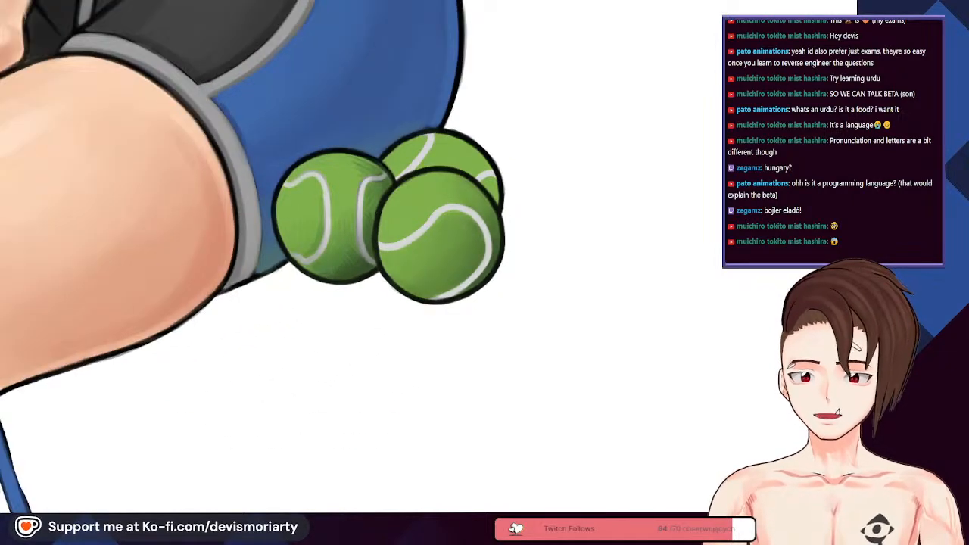
scroll(231, 206, down, 8)
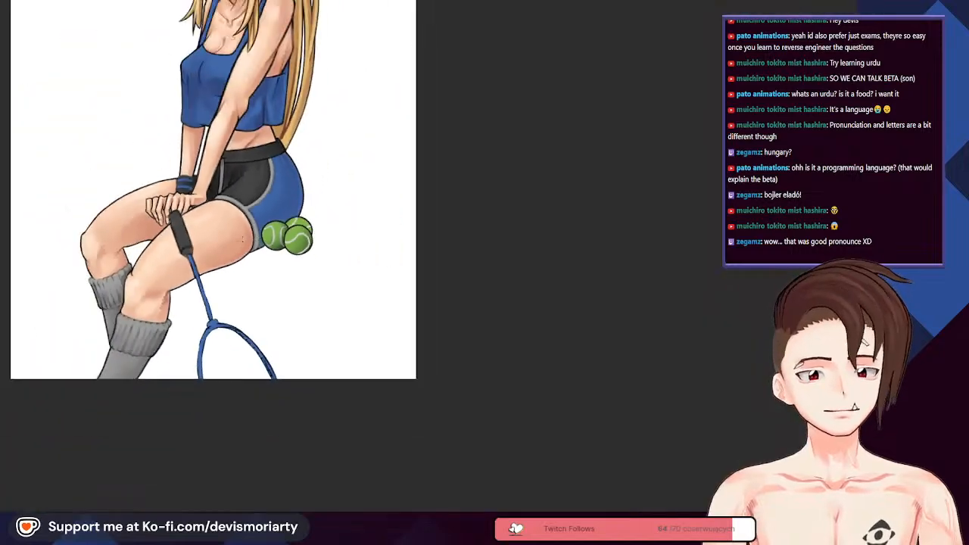
scroll(173, 124, up, 3)
scroll(174, 123, up, 2)
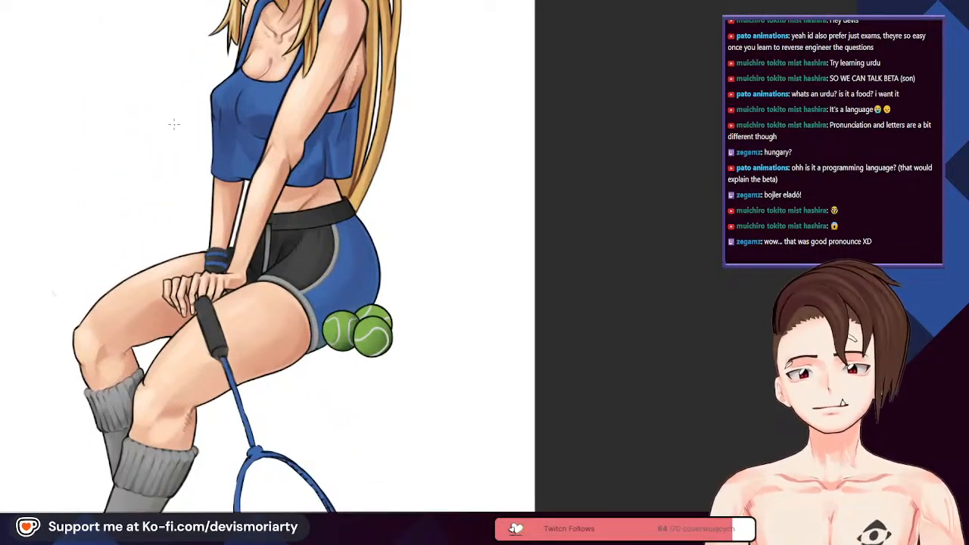
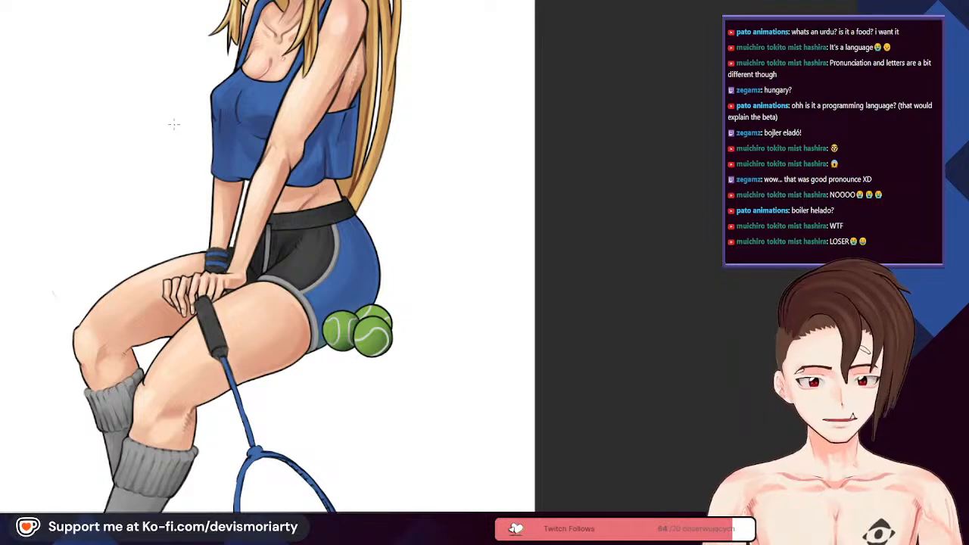
scroll(323, 265, down, 2)
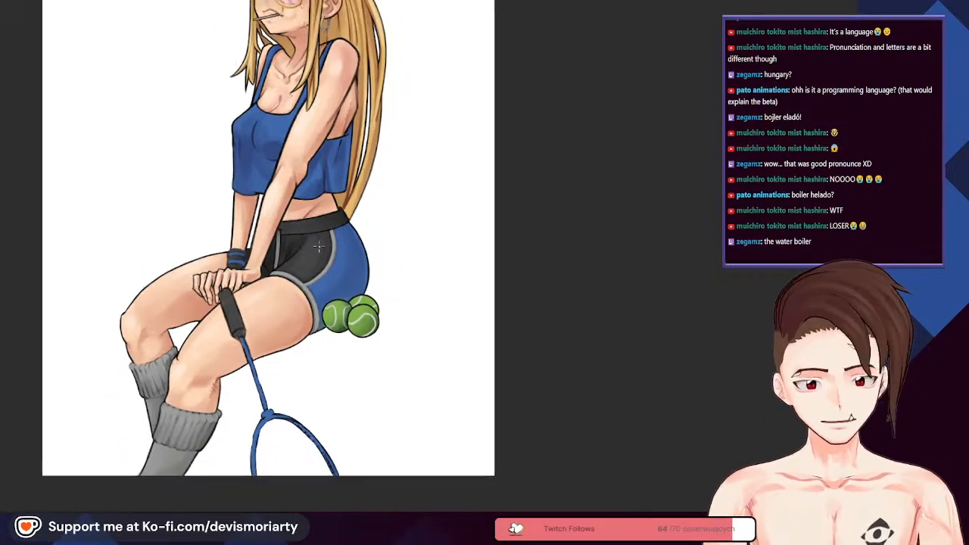
scroll(319, 247, down, 1)
scroll(303, 273, up, 1)
scroll(287, 305, down, 1)
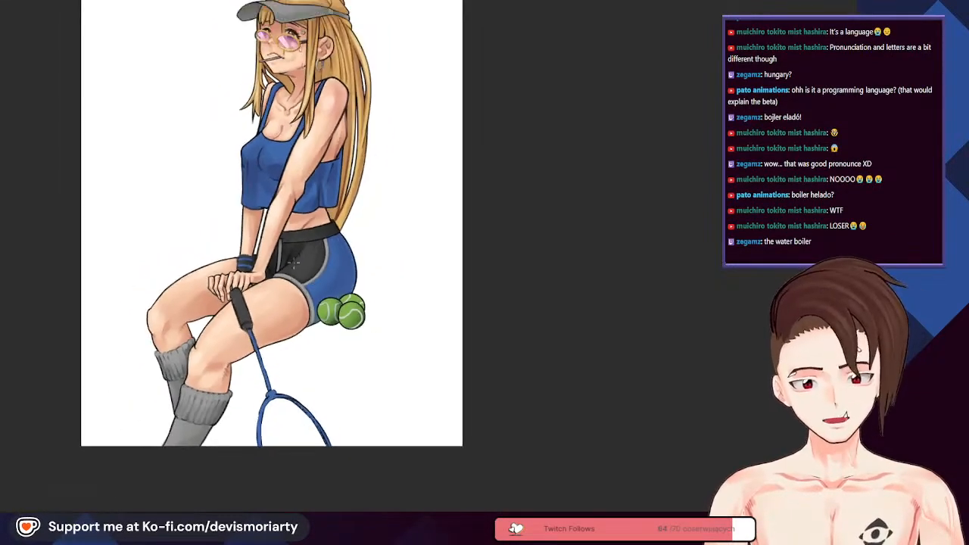
Step: Turn the canvas nearly upside down and brush green shading across the front ball's area inside the seam curve
scroll(333, 318, up, 5)
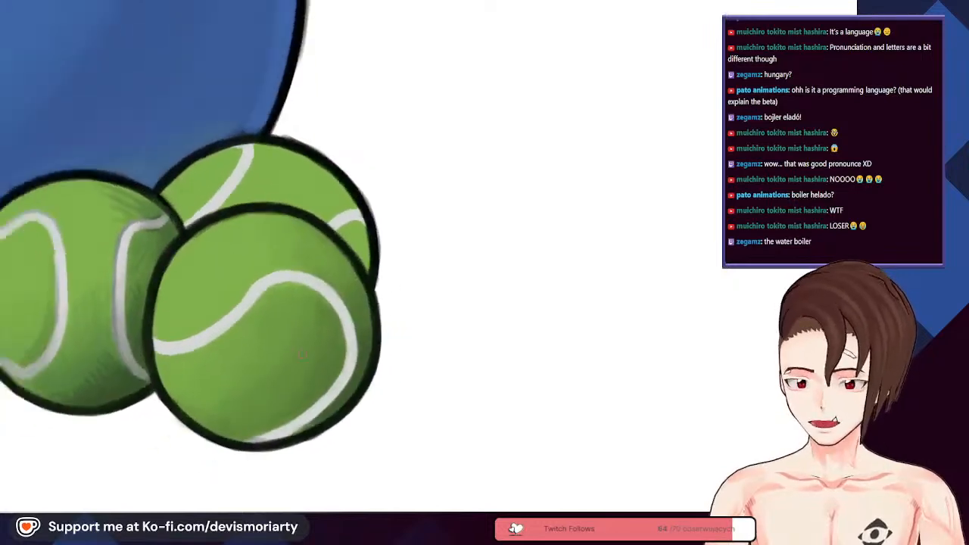
scroll(346, 371, up, 1)
scroll(343, 371, down, 1)
scroll(266, 369, down, 1)
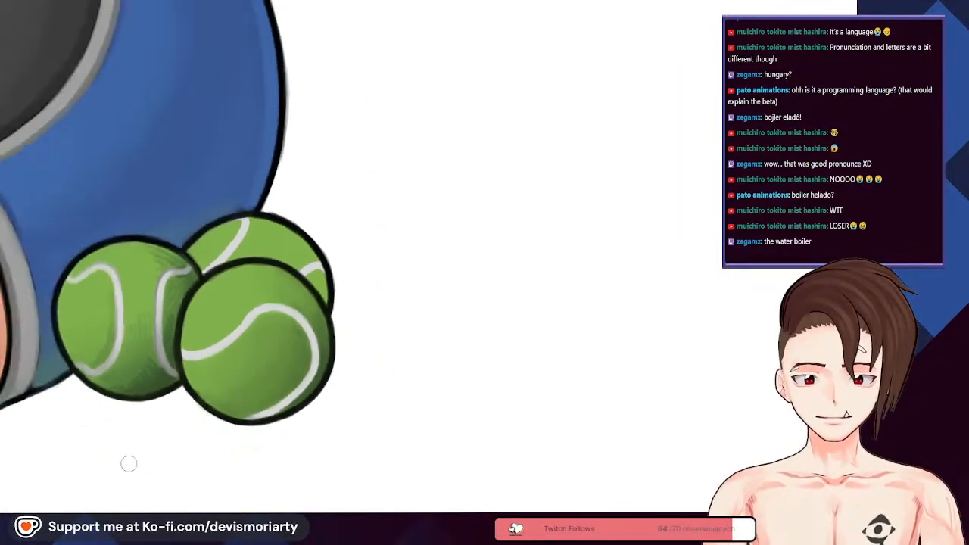
scroll(121, 485, up, 2)
drag(396, 492, 197, 288)
scroll(197, 288, down, 2)
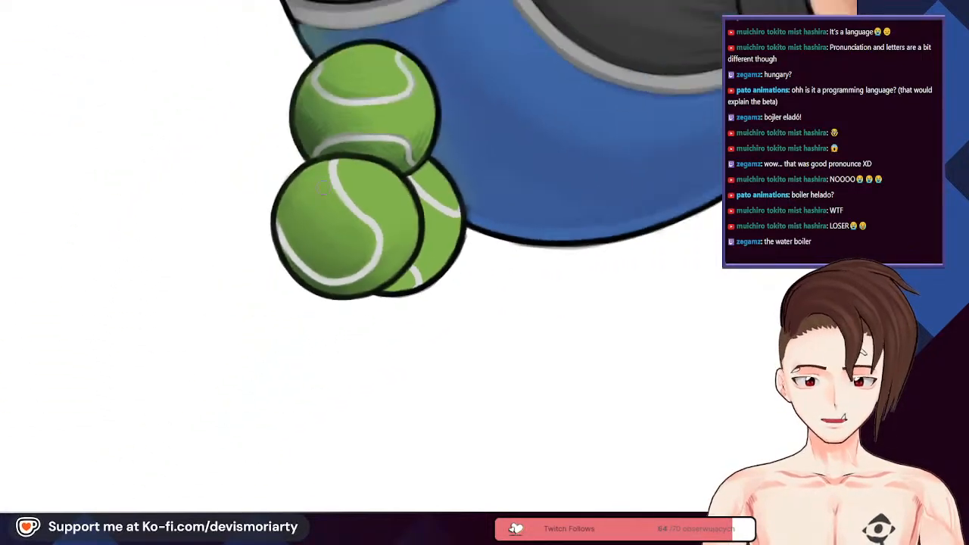
scroll(303, 227, up, 3)
drag(272, 295, 241, 188)
mouse_move(229, 226)
mouse_down()
mouse_move(232, 195)
mouse_move(251, 174)
mouse_move(233, 210)
mouse_move(302, 140)
mouse_up()
mouse_move(256, 282)
mouse_down()
mouse_move(272, 181)
mouse_move(297, 303)
mouse_up()
drag(314, 144, 324, 327)
drag(327, 190, 360, 339)
Step: Even out the shading inside the front ball's seam and sample the lighter green from the seam's opposite side
scroll(359, 343, down, 2)
scroll(331, 243, up, 2)
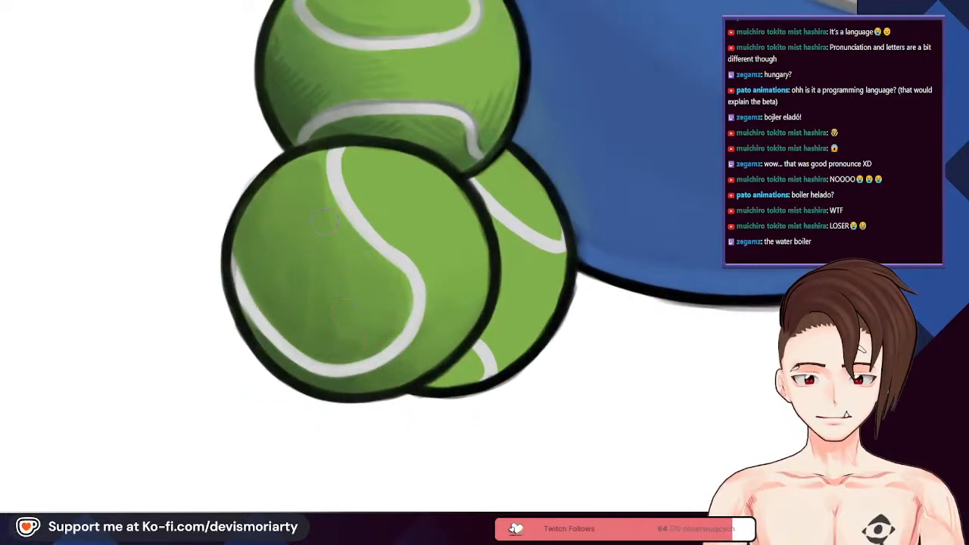
scroll(320, 284, down, 2)
scroll(296, 364, up, 2)
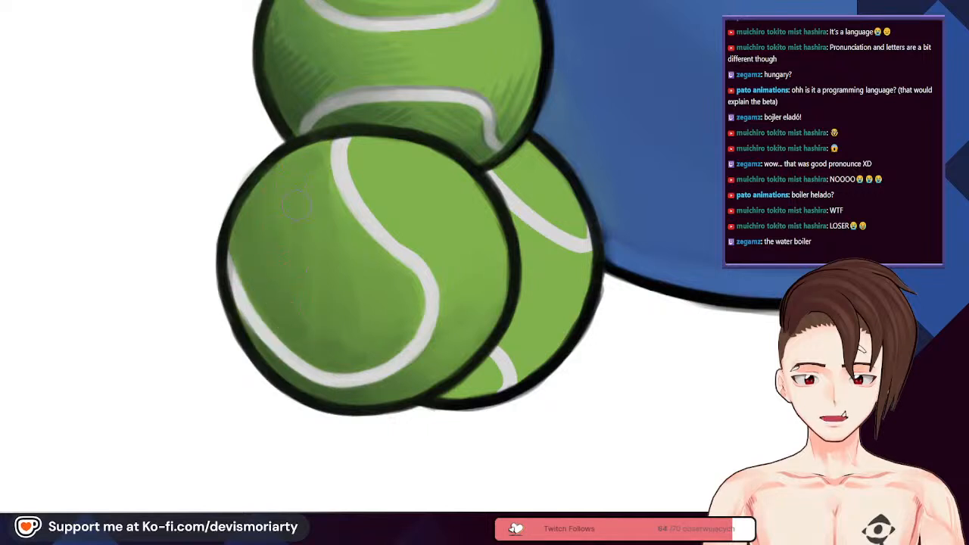
scroll(339, 265, down, 1)
alt+click(458, 229)
scroll(386, 273, up, 1)
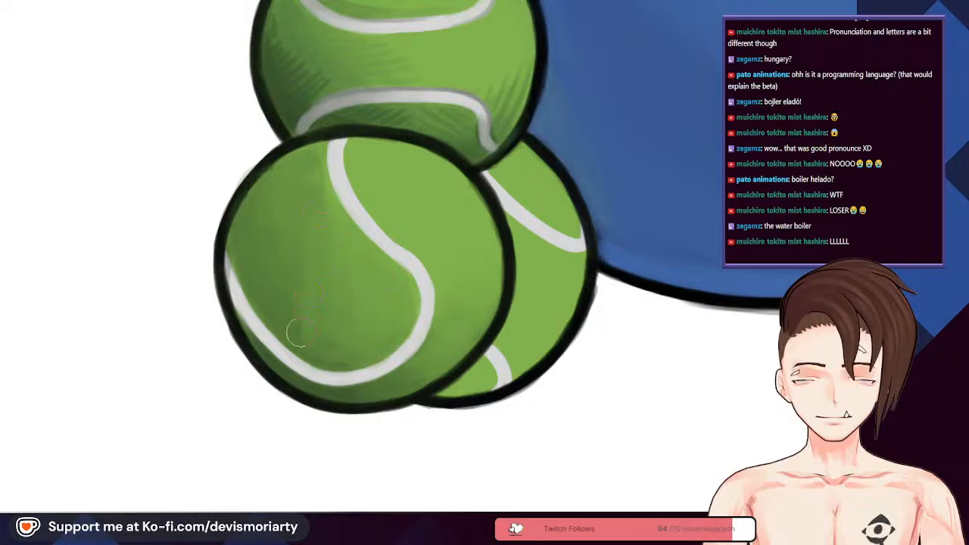
Step: Examine the front ball's green shading up close and against the surrounding balls and shorts
scroll(308, 294, down, 5)
scroll(373, 129, up, 3)
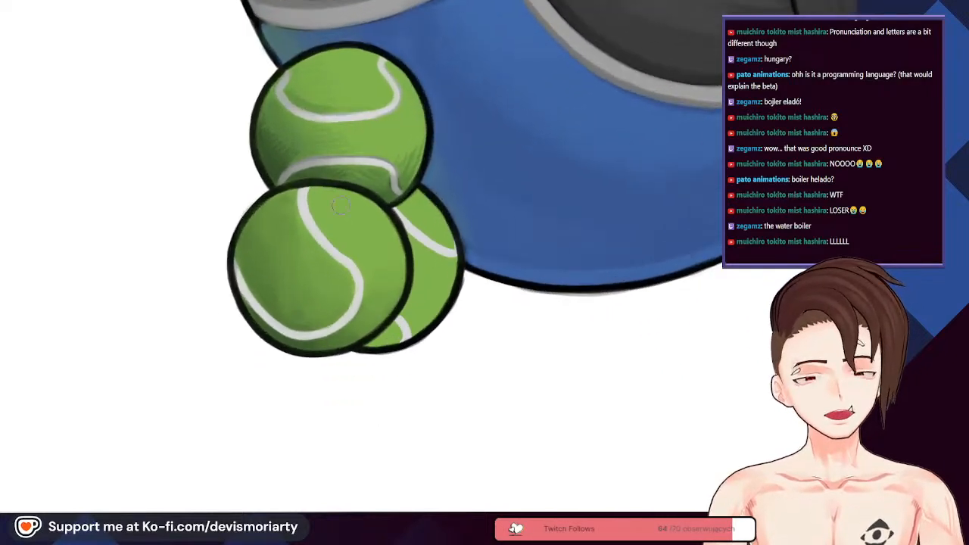
scroll(318, 197, up, 3)
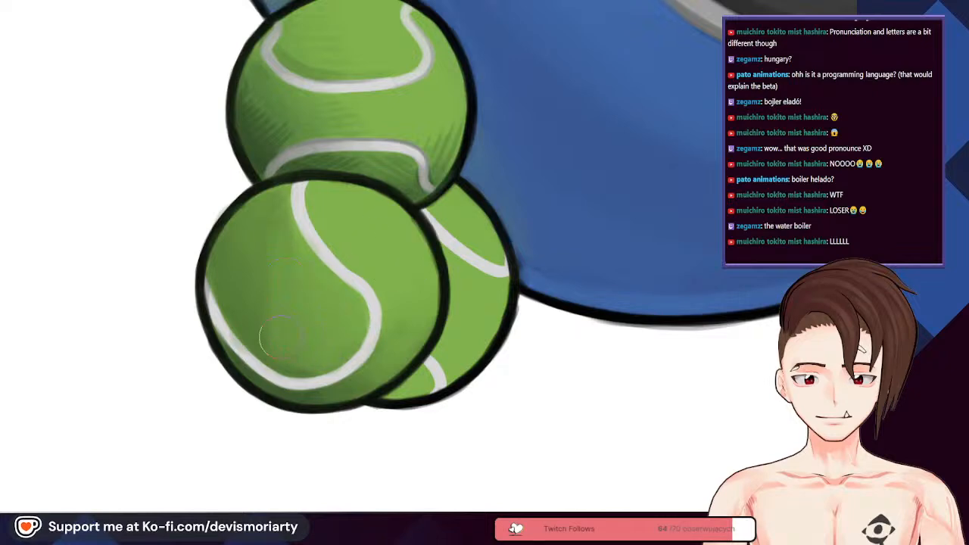
scroll(263, 235, down, 1)
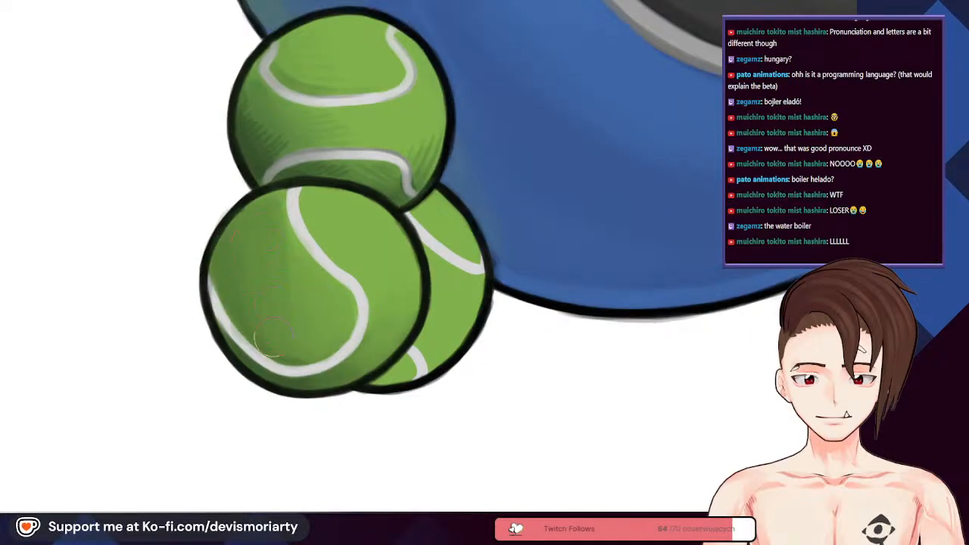
scroll(296, 269, down, 4)
scroll(352, 220, up, 1)
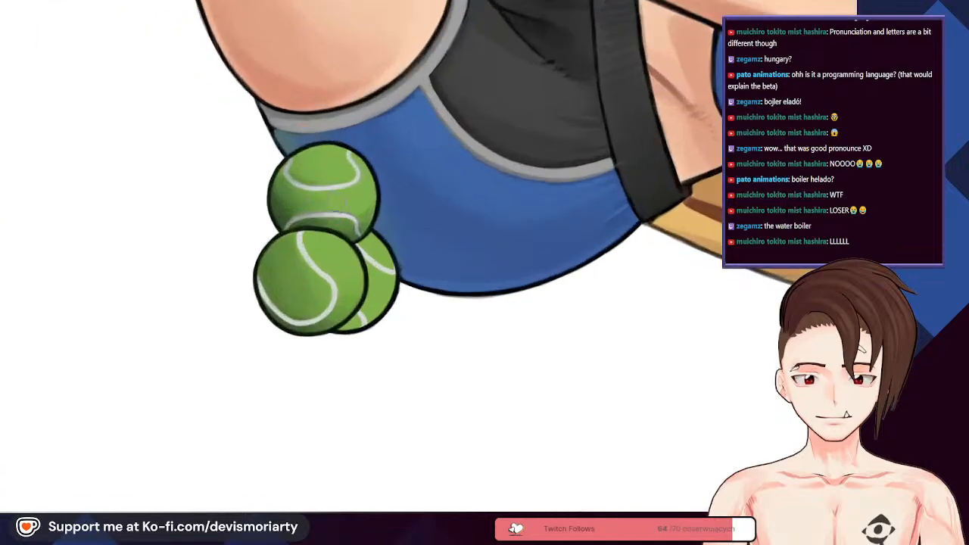
scroll(353, 216, up, 1)
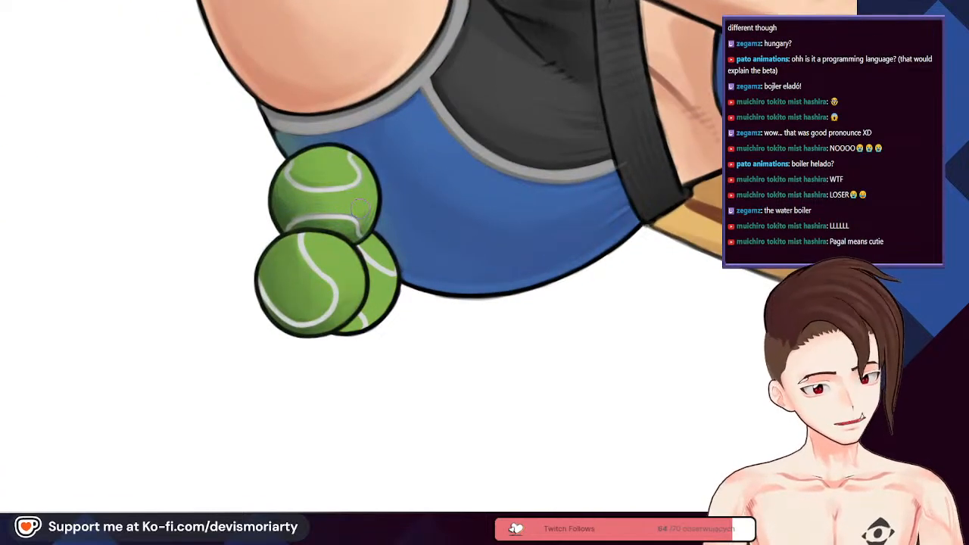
scroll(357, 207, down, 2)
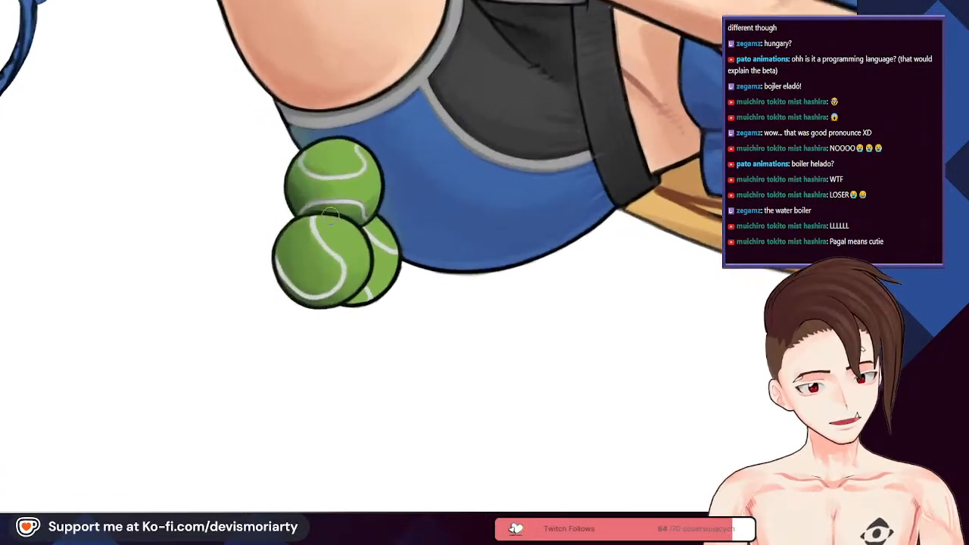
scroll(341, 243, up, 4)
scroll(301, 341, up, 1)
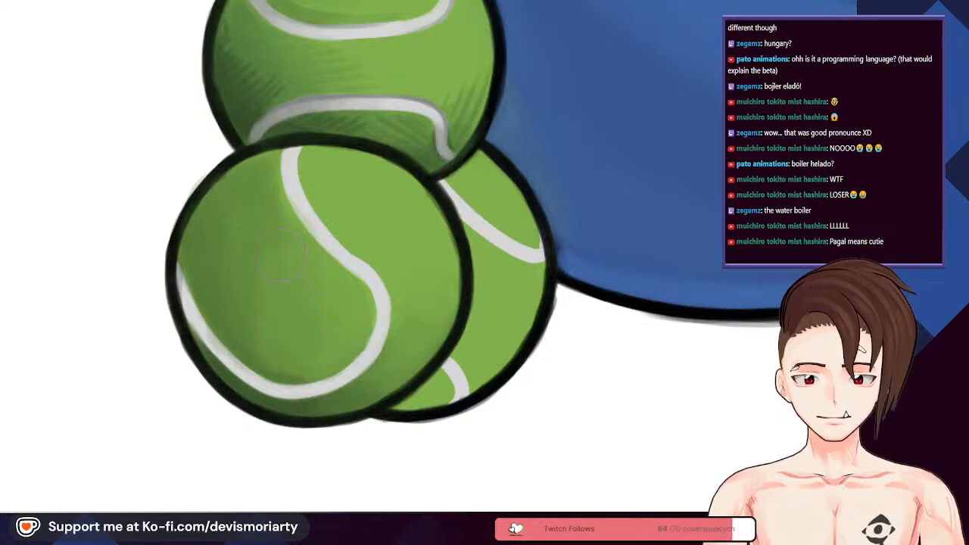
Step: Brush soft green shading along the front ball's left side, between its outline and the area inside the seam
mouse_move(224, 294)
mouse_down()
mouse_move(215, 232)
mouse_move(199, 235)
mouse_move(198, 264)
mouse_move(236, 191)
mouse_up()
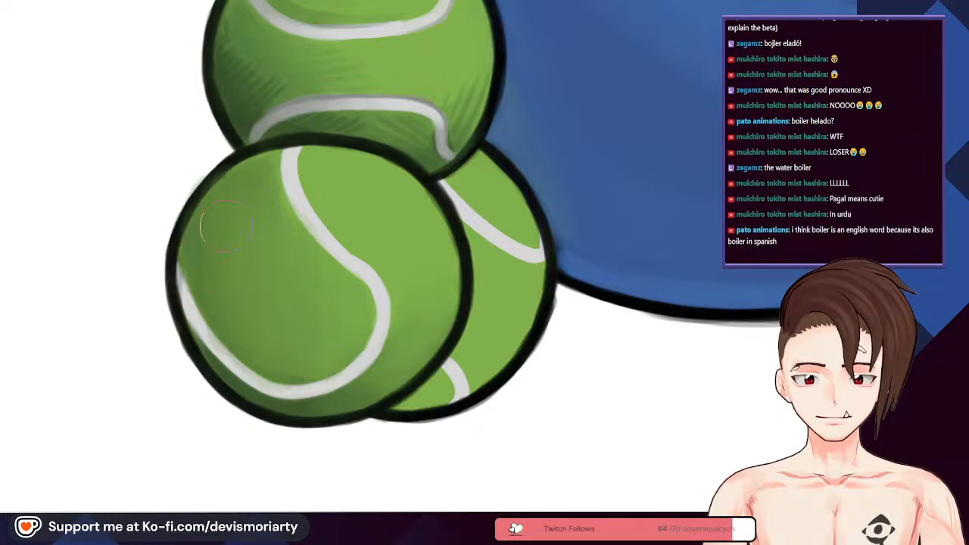
scroll(278, 321, down, 3)
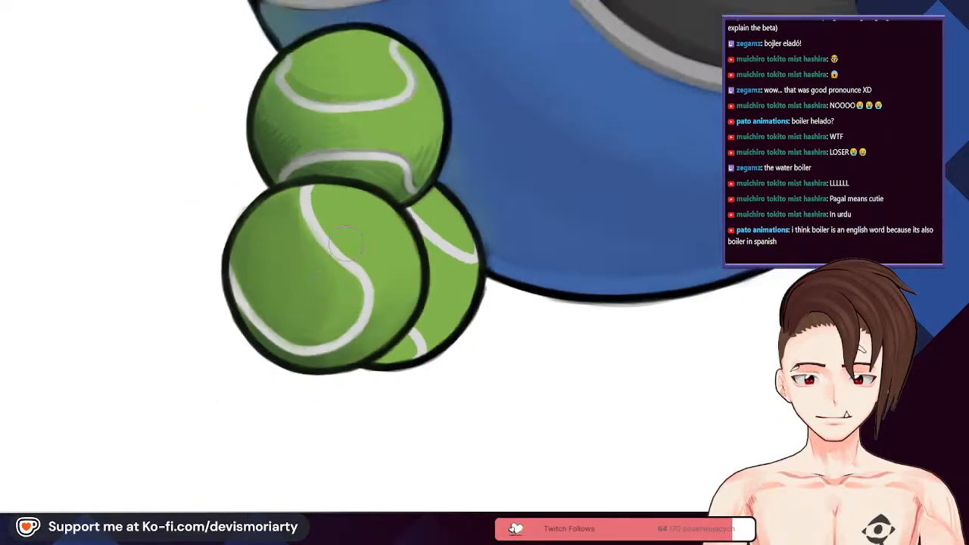
scroll(385, 142, up, 1)
scroll(385, 142, up, 2)
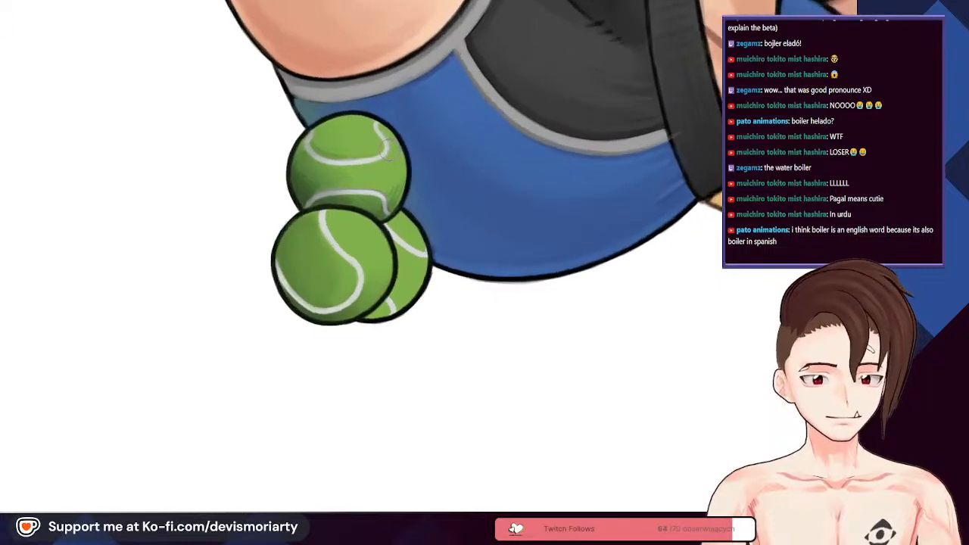
scroll(389, 150, down, 3)
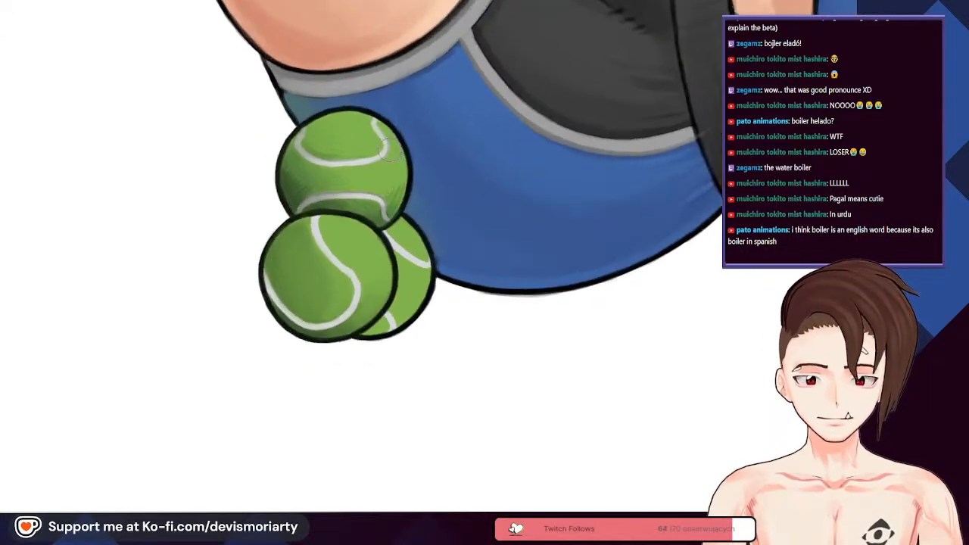
Step: Darken the green inside the front ball's seam curve, leaving a lighter band beside the seam
scroll(388, 150, up, 3)
scroll(253, 277, up, 3)
scroll(285, 226, down, 4)
scroll(258, 273, up, 4)
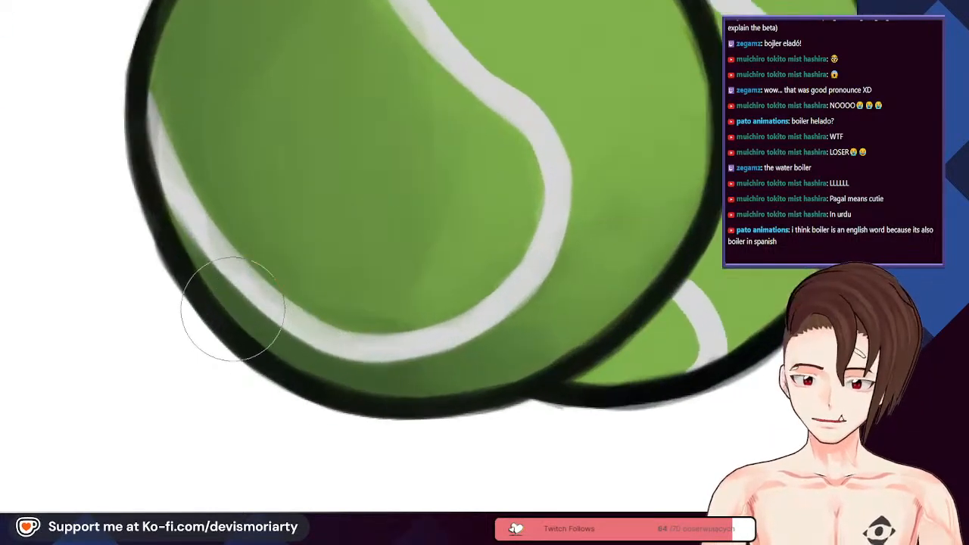
scroll(242, 310, down, 4)
scroll(301, 149, up, 1)
mouse_move(302, 151)
mouse_down()
mouse_move(281, 164)
mouse_move(307, 148)
mouse_move(250, 232)
mouse_move(288, 167)
mouse_move(307, 212)
mouse_move(313, 203)
mouse_move(321, 216)
mouse_move(343, 276)
mouse_up()
scroll(384, 223, down, 5)
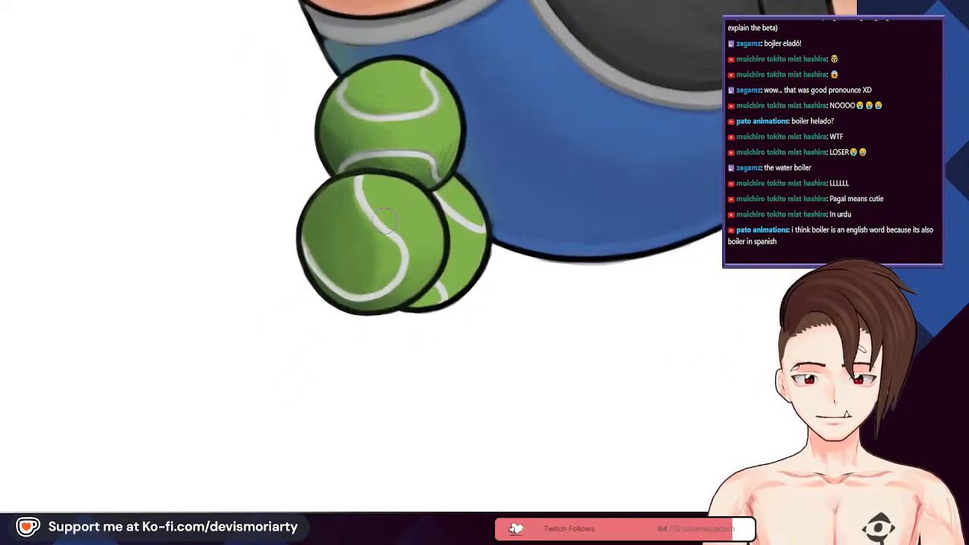
Step: Soften the transition between the dark green and the lighter band inside the front ball's seam
scroll(384, 220, up, 2)
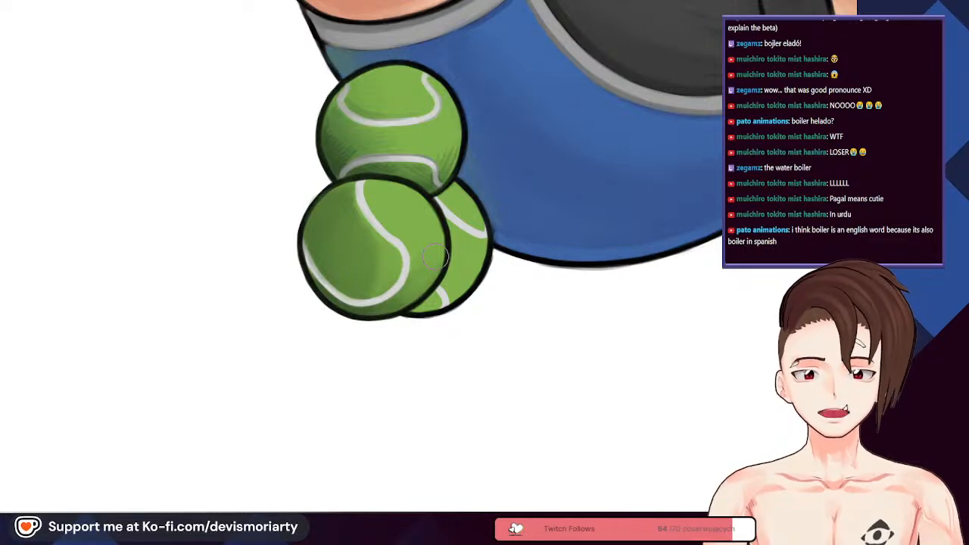
scroll(436, 257, up, 4)
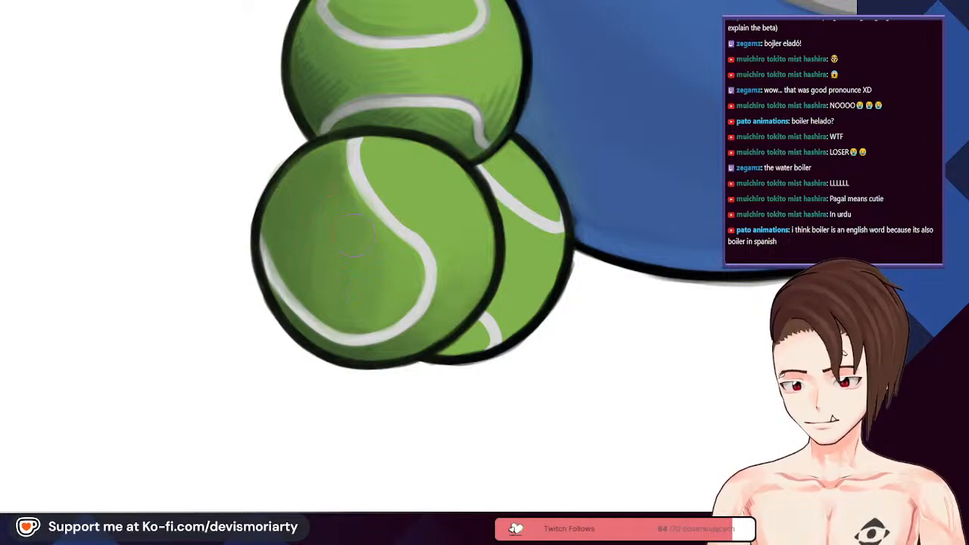
scroll(376, 310, down, 1)
scroll(318, 208, up, 3)
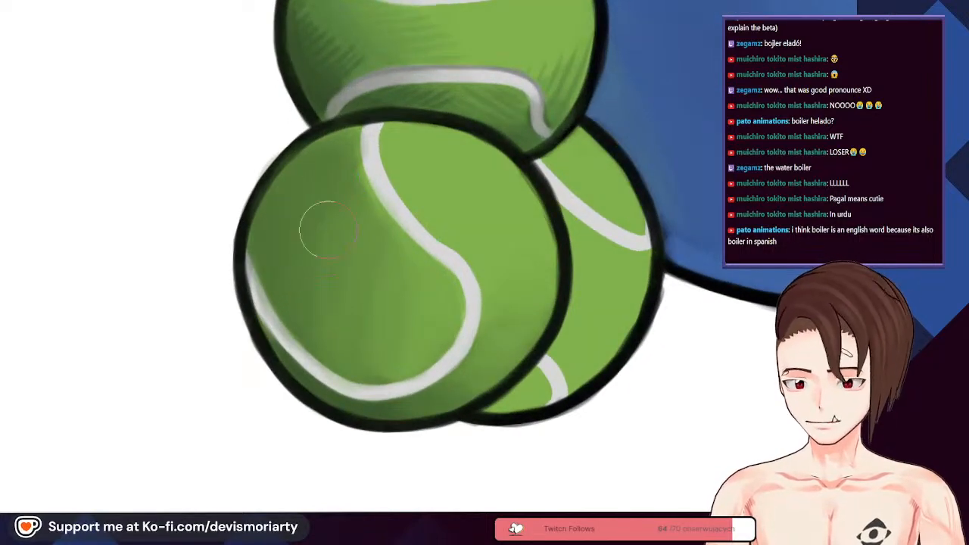
Step: Turn the canvas back upright and check how the shaded balls read against the whole character illustration
scroll(371, 322, down, 8)
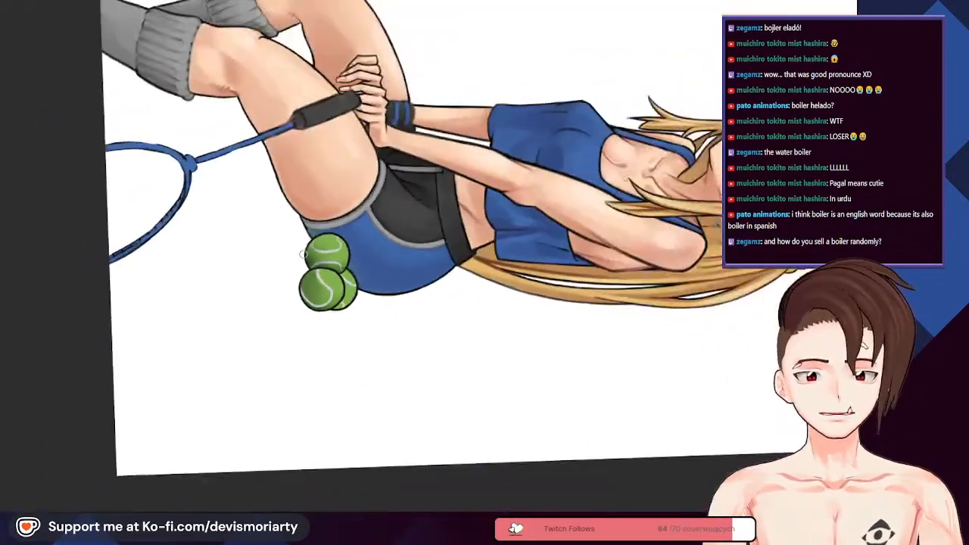
scroll(302, 341, up, 3)
scroll(316, 307, down, 3)
scroll(318, 306, up, 3)
scroll(318, 306, down, 2)
scroll(318, 306, up, 3)
scroll(318, 307, down, 2)
drag(319, 307, 319, 427)
scroll(322, 430, up, 4)
key(5)
scroll(383, 326, up, 4)
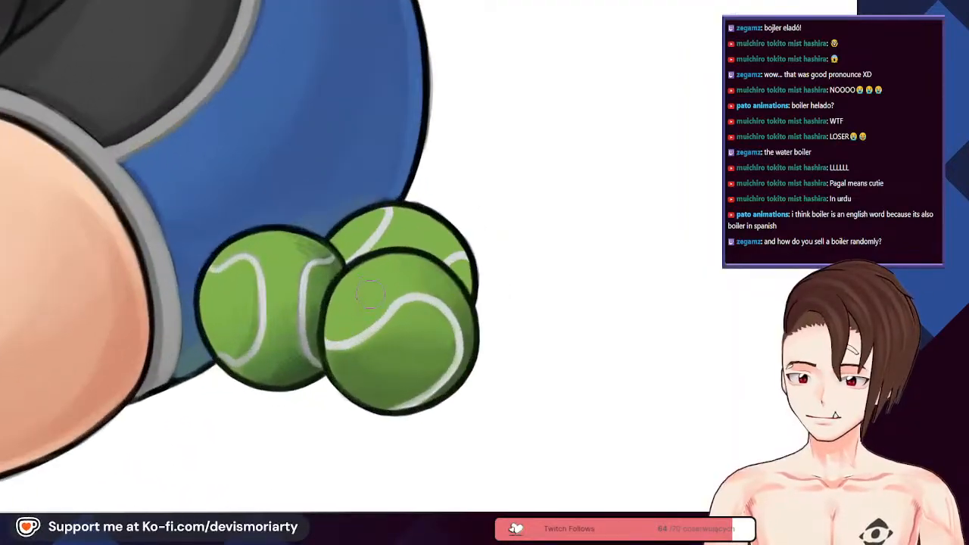
Step: Refine the lighter green band beneath the front ball's seam with a smaller brush
scroll(391, 339, up, 1)
scroll(399, 320, down, 3)
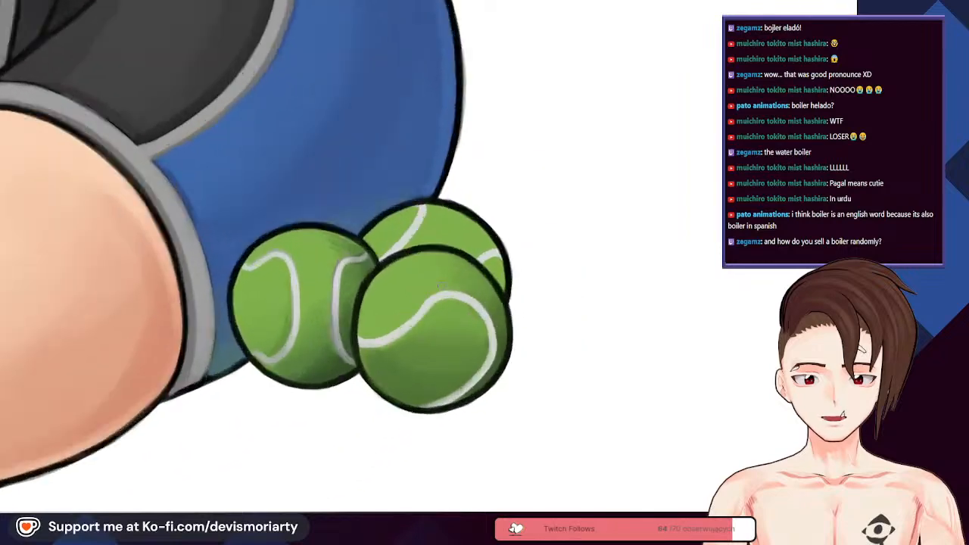
scroll(455, 307, up, 4)
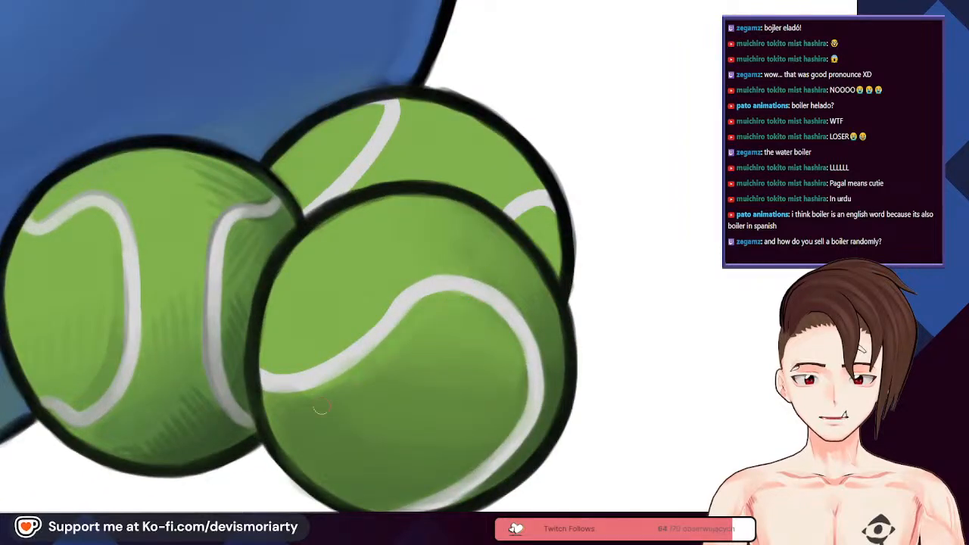
scroll(303, 398, down, 4)
scroll(314, 465, up, 2)
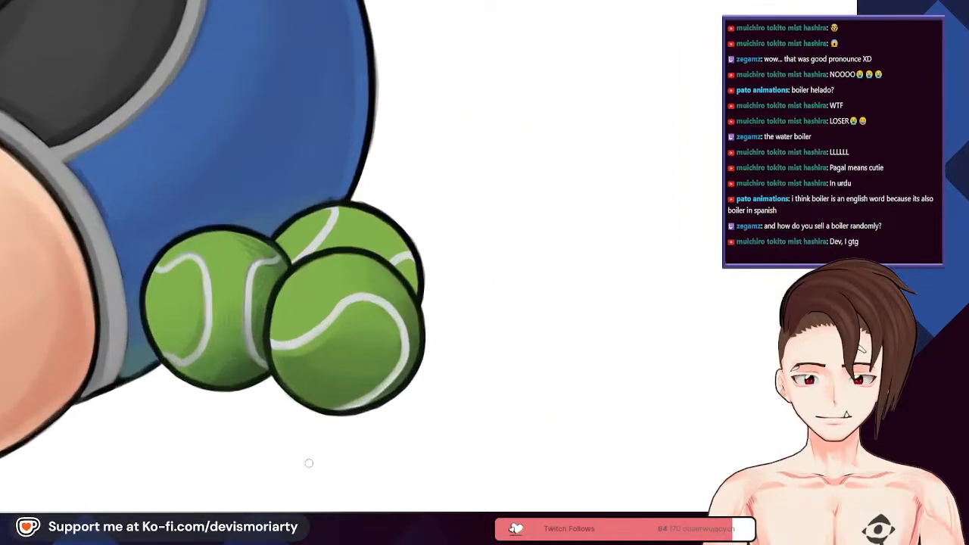
scroll(314, 464, down, 2)
scroll(345, 428, up, 1)
scroll(340, 409, up, 2)
scroll(265, 341, down, 1)
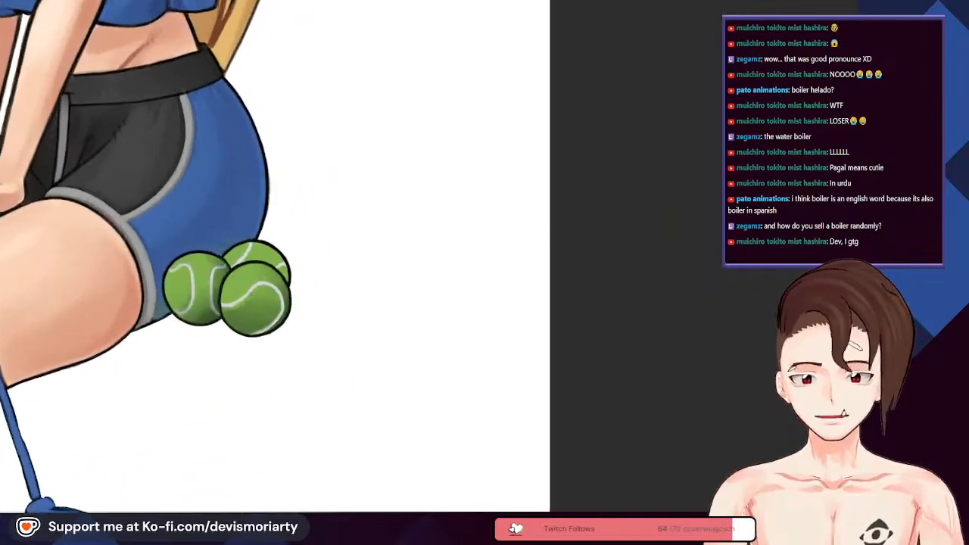
Step: Blend the darker green up toward the front ball's seam so the shaded area follows its curve
scroll(189, 250, up, 3)
scroll(180, 247, up, 1)
scroll(151, 216, up, 1)
scroll(144, 210, down, 1)
scroll(144, 211, up, 1)
scroll(145, 210, down, 1)
scroll(144, 211, down, 4)
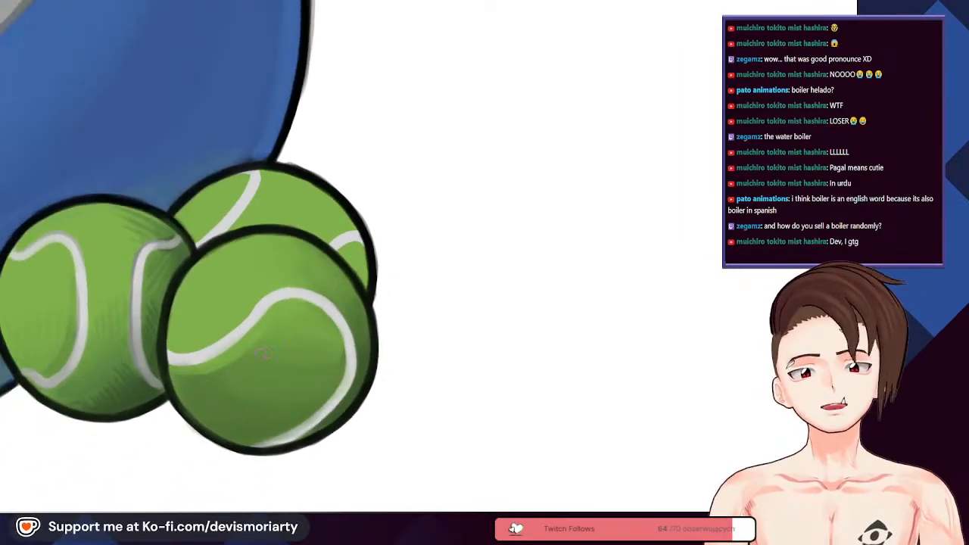
scroll(261, 384, up, 4)
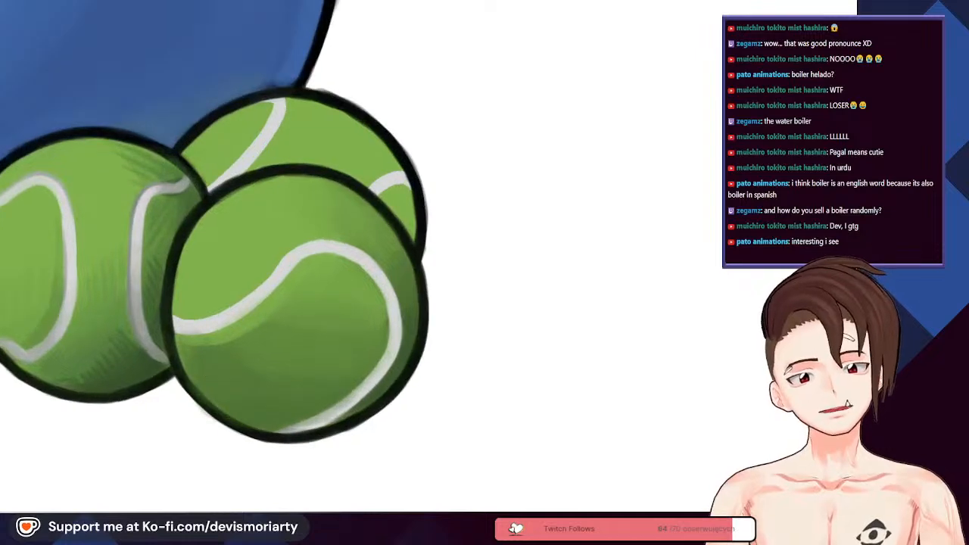
scroll(188, 461, up, 2)
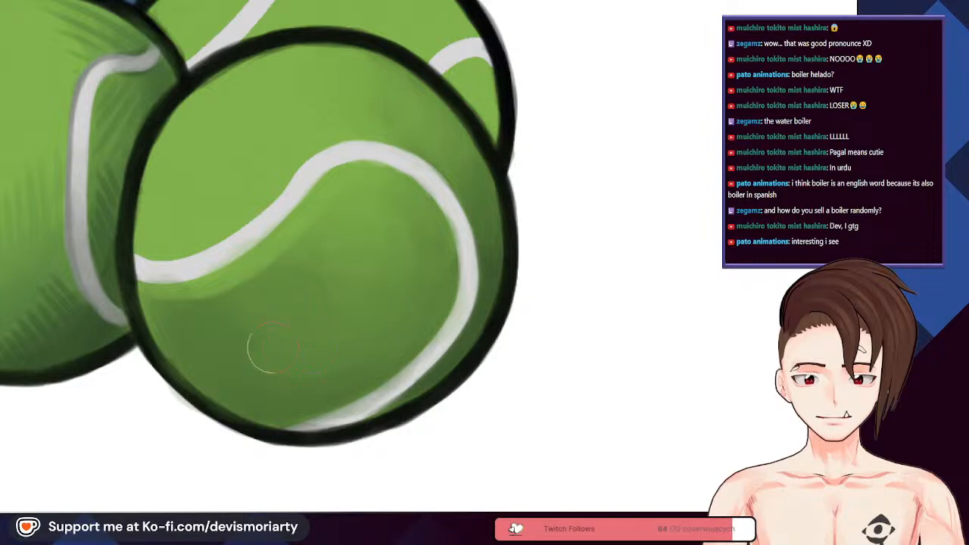
scroll(310, 348, down, 5)
scroll(232, 336, up, 5)
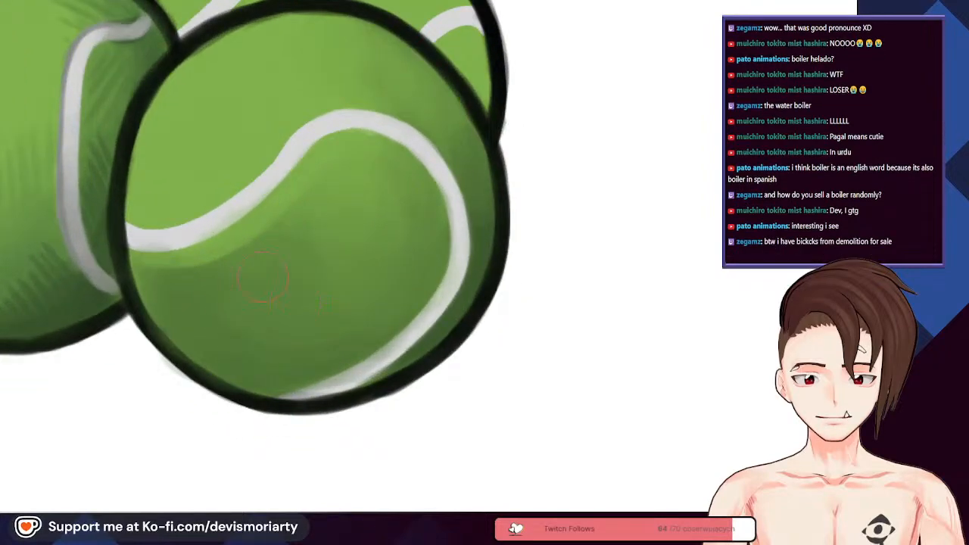
Step: Deepen the green shading in the front ball's lower part, keeping the area under the seam's arch lighter
scroll(360, 283, down, 4)
scroll(482, 259, up, 3)
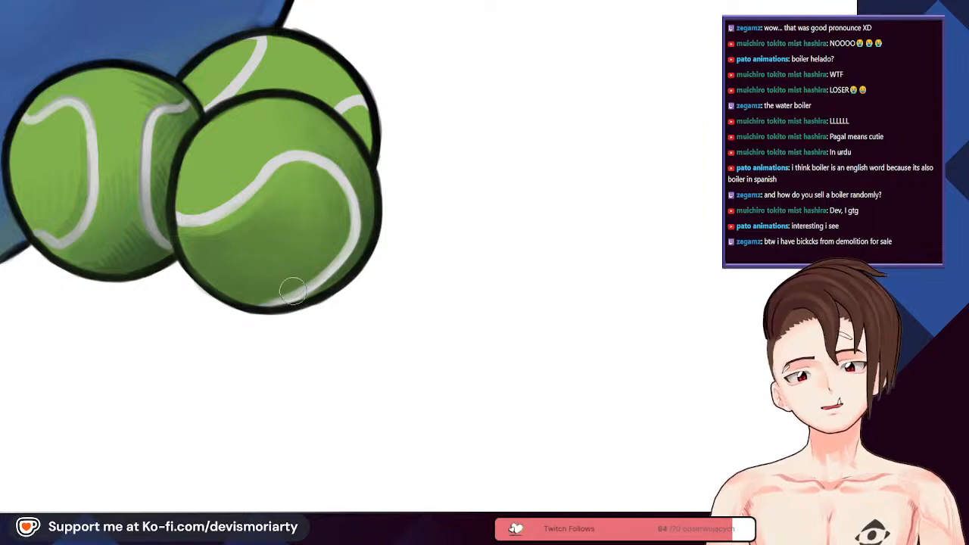
scroll(227, 235, down, 2)
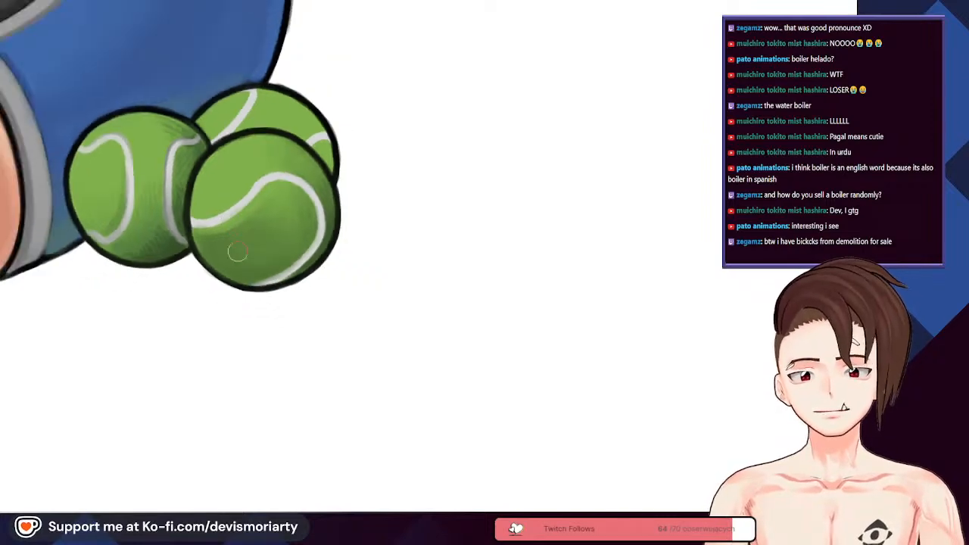
scroll(130, 507, down, 1)
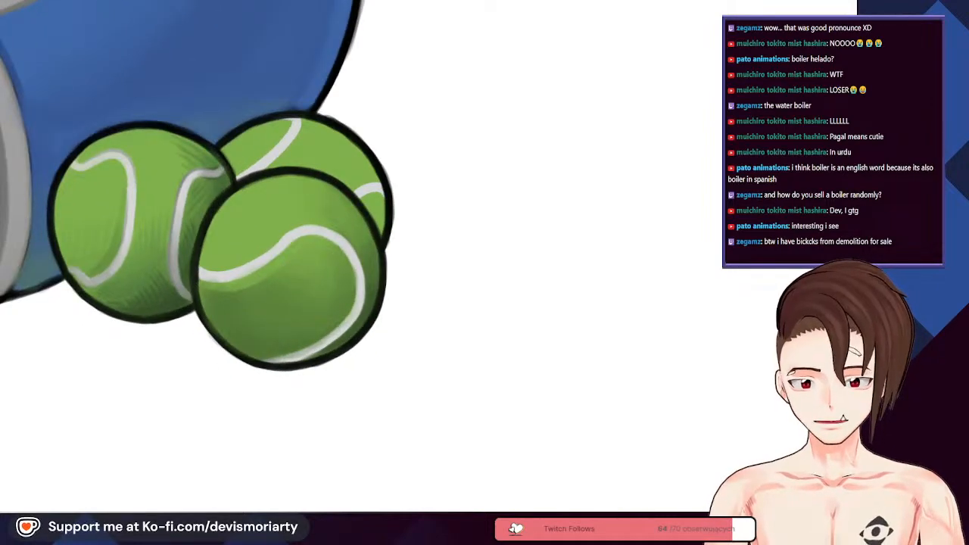
Step: Rotate the canvas and brush darker green inside the front ball's seam, parallel to the ball's outer edge
scroll(130, 508, up, 3)
scroll(339, 380, down, 5)
scroll(339, 379, up, 5)
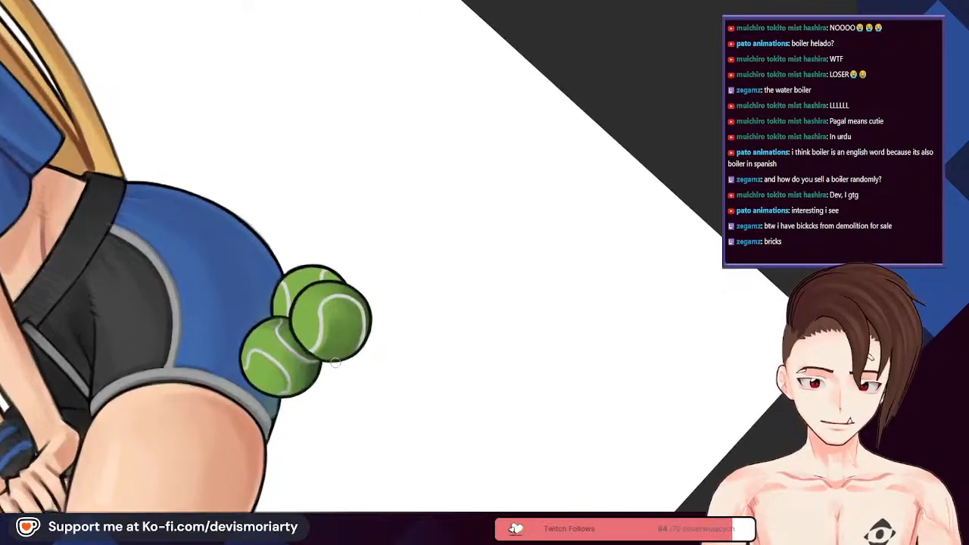
scroll(340, 379, up, 4)
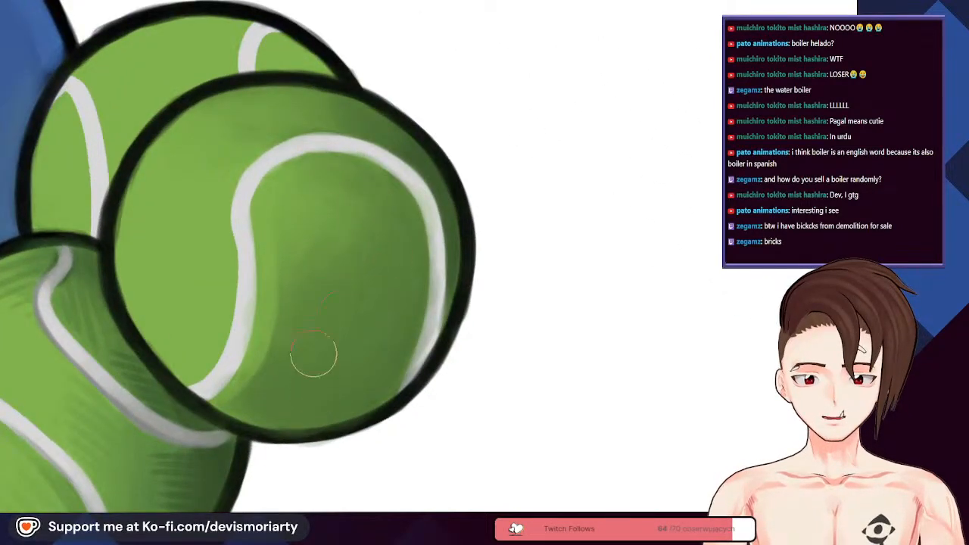
scroll(297, 190, up, 2)
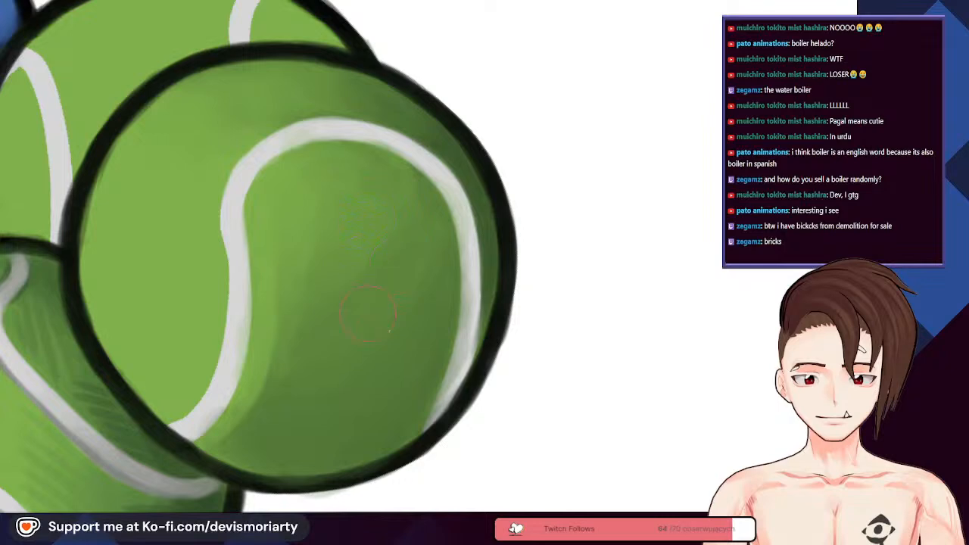
Step: Smooth the gradient from the lighter band beside the seam into the dark green at the front ball's middle
scroll(311, 254, down, 4)
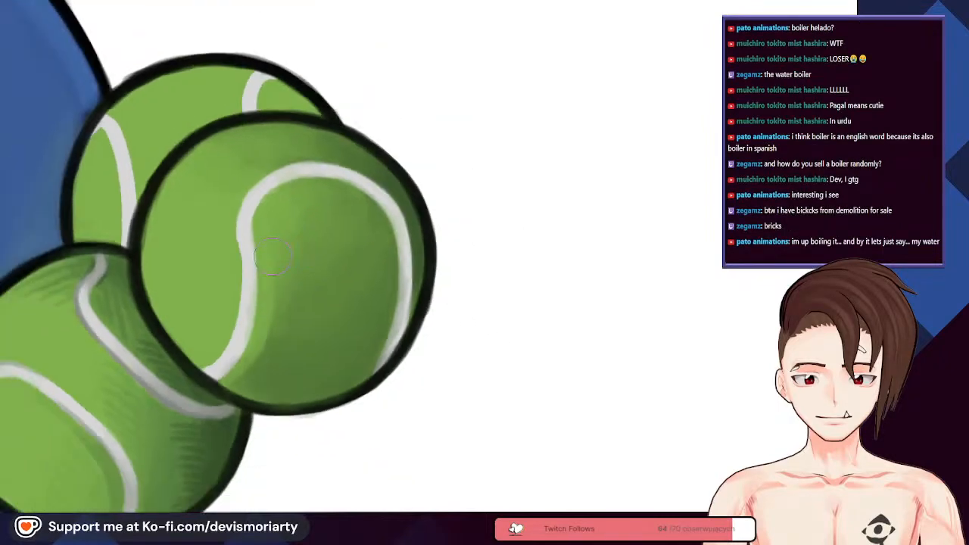
scroll(312, 254, up, 2)
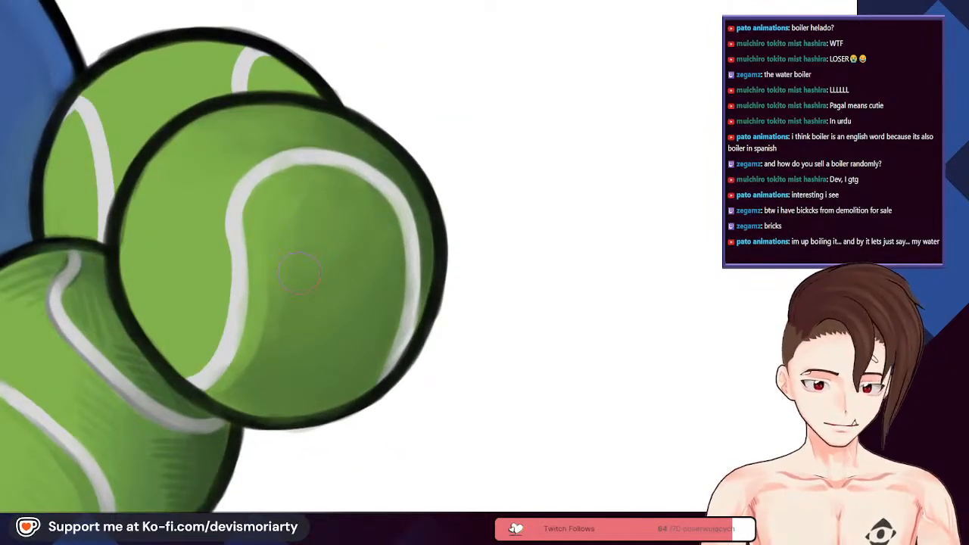
scroll(299, 271, up, 3)
scroll(297, 261, down, 5)
scroll(294, 252, up, 3)
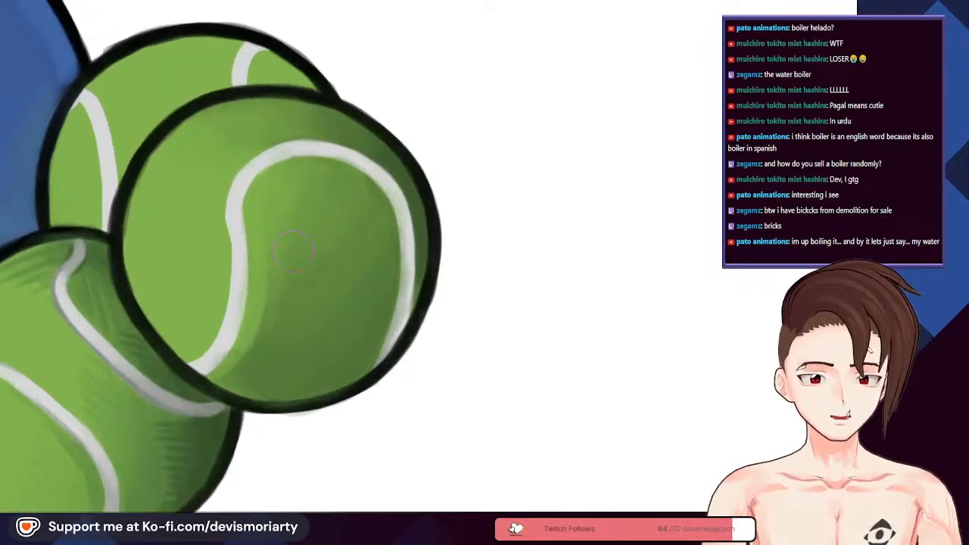
Step: Blend the darker green of the front ball's lower part smoothly into the lighter area under the seam's arch
scroll(295, 252, up, 2)
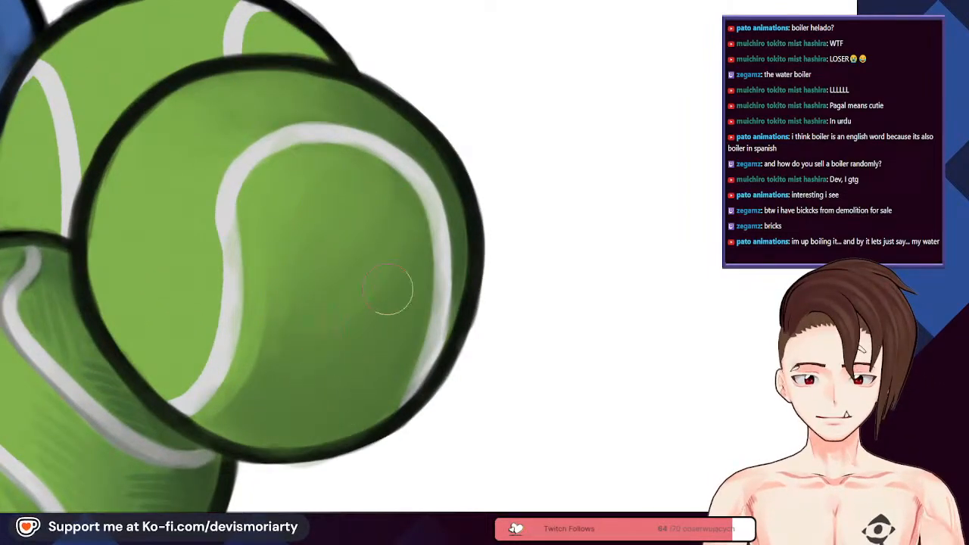
scroll(318, 286, down, 3)
scroll(318, 286, up, 3)
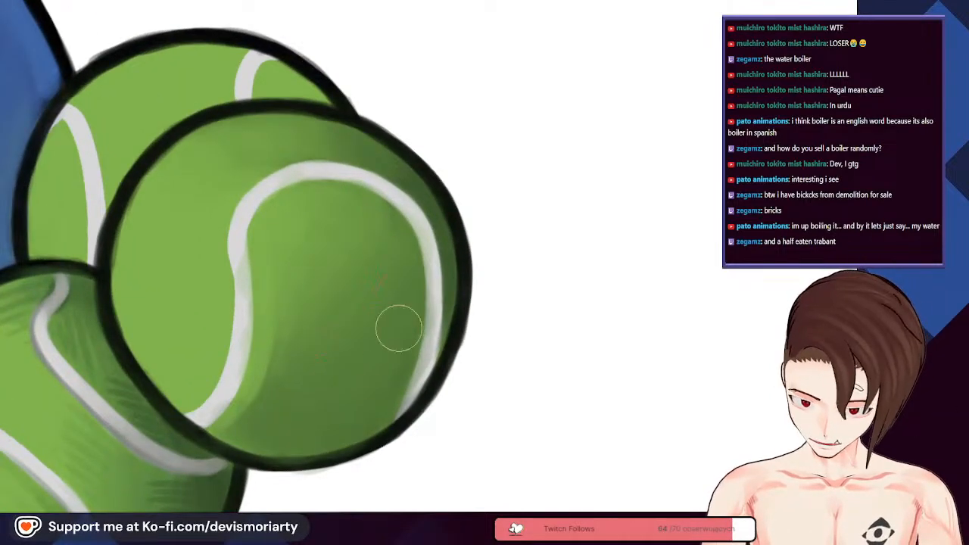
scroll(303, 287, down, 2)
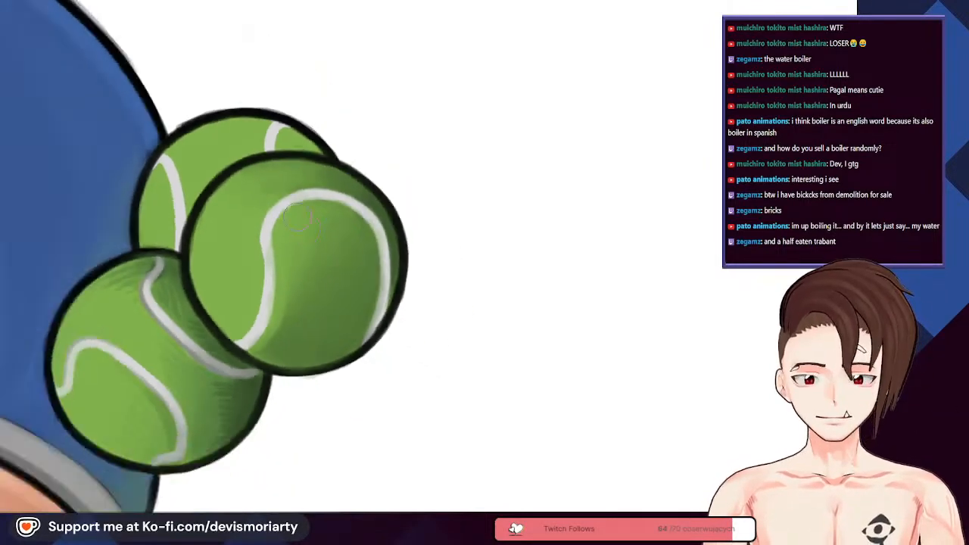
scroll(284, 223, up, 2)
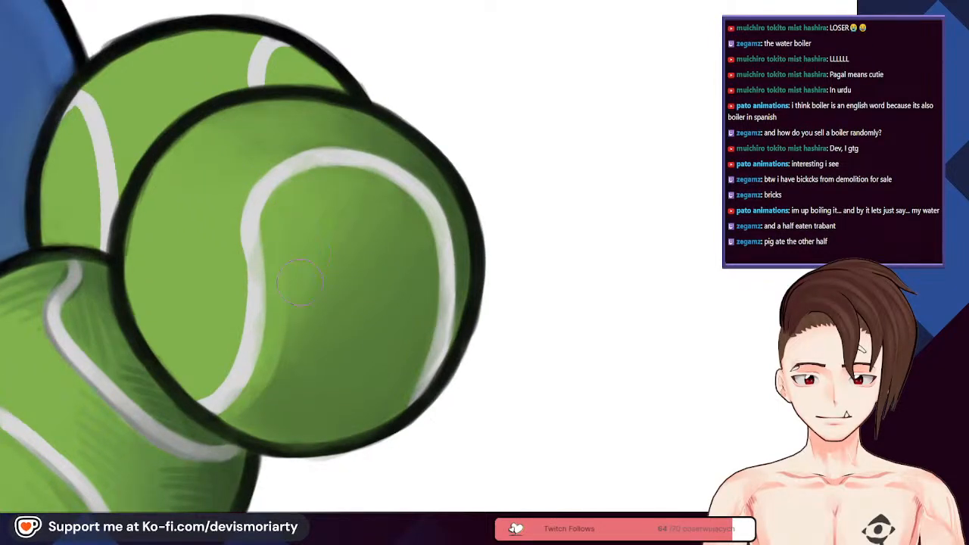
scroll(390, 231, down, 3)
scroll(433, 244, up, 1)
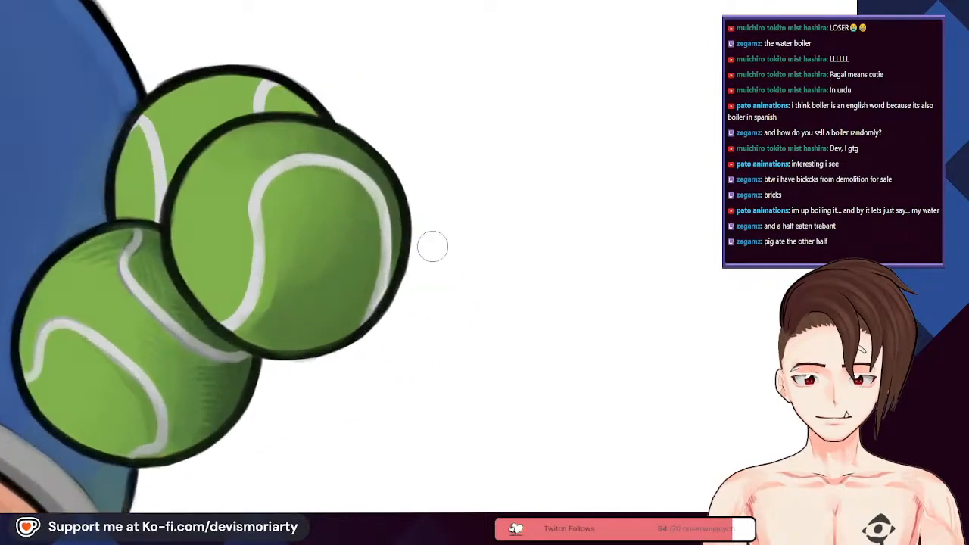
Step: Rotate the canvas and soften the shadow's edge inside the front ball's seam, so the dark green fades gradually toward the arch
drag(480, 428, 286, 256)
scroll(268, 253, down, 2)
scroll(379, 235, up, 3)
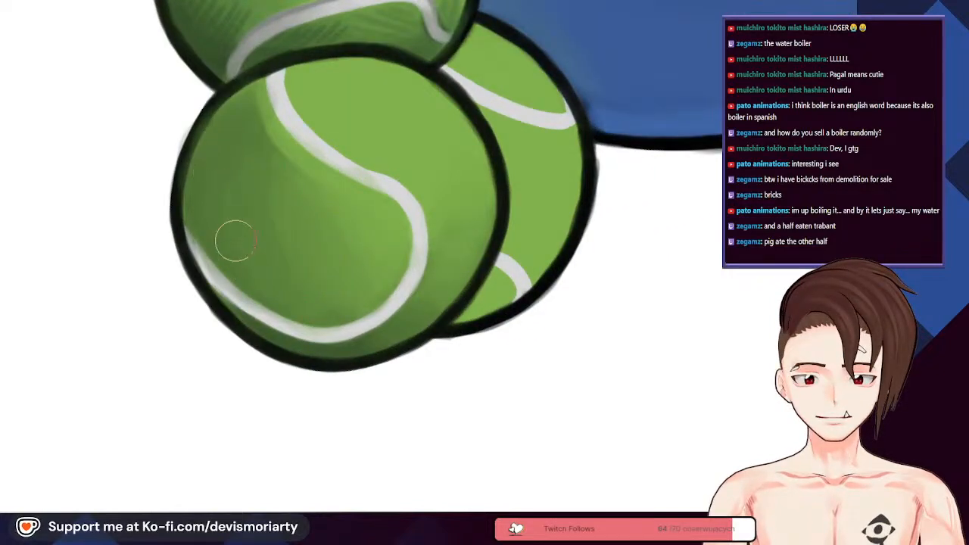
scroll(336, 250, down, 3)
scroll(246, 180, up, 3)
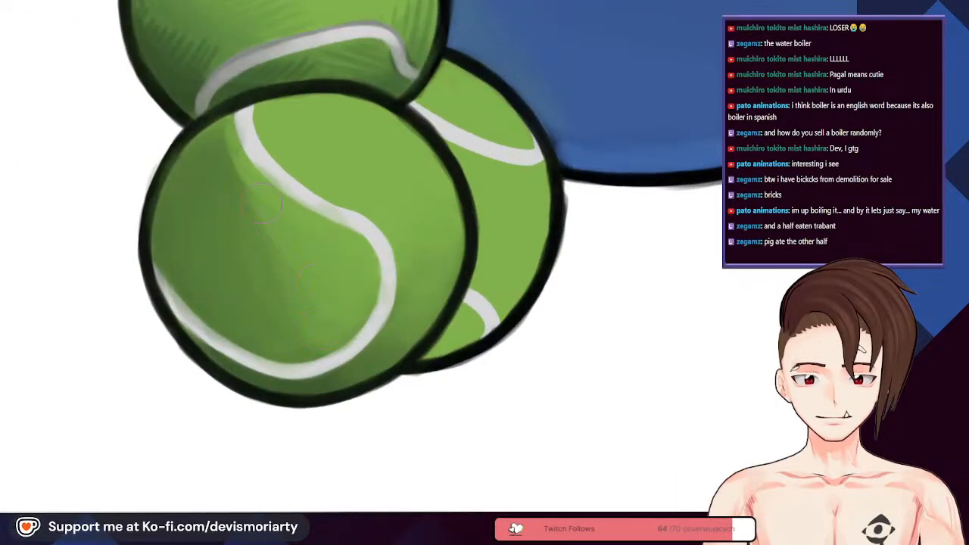
scroll(204, 257, down, 2)
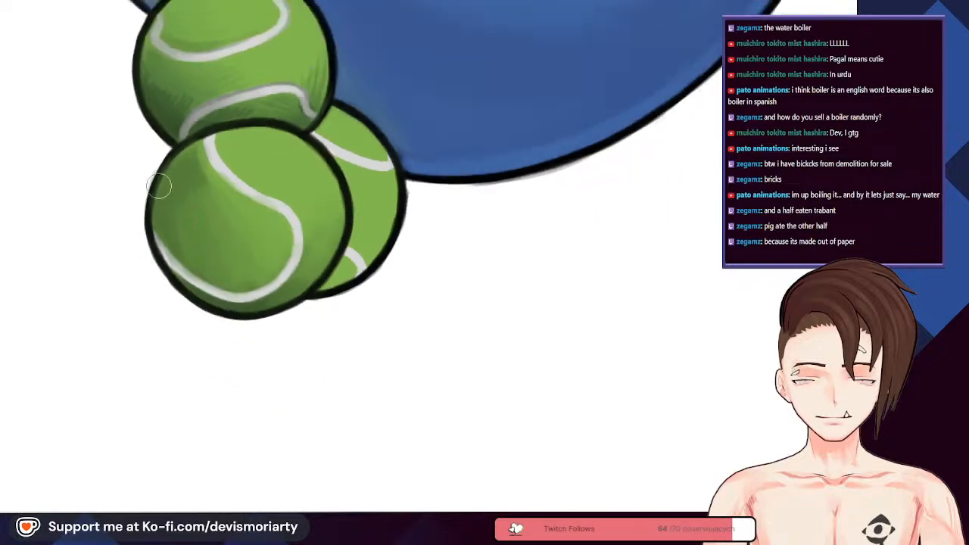
scroll(156, 164, up, 4)
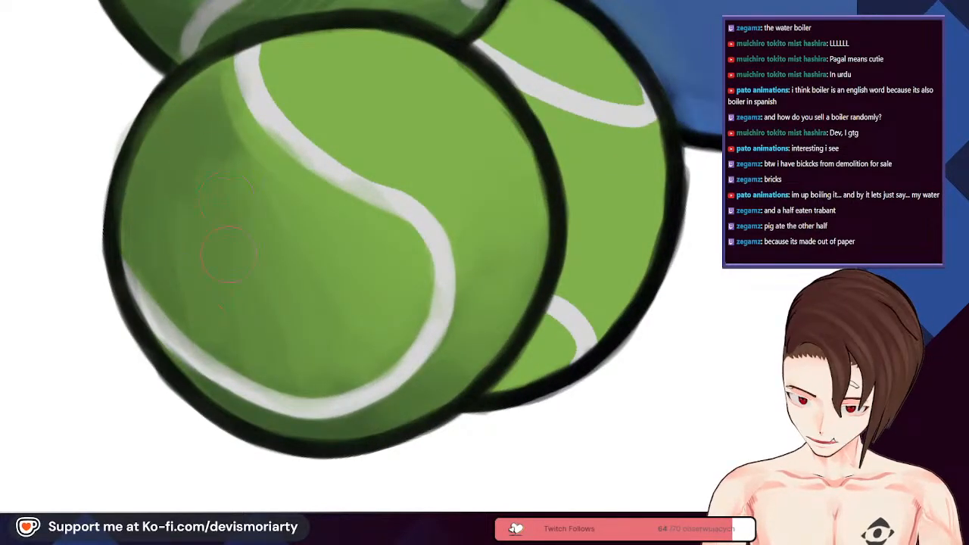
scroll(318, 265, down, 1)
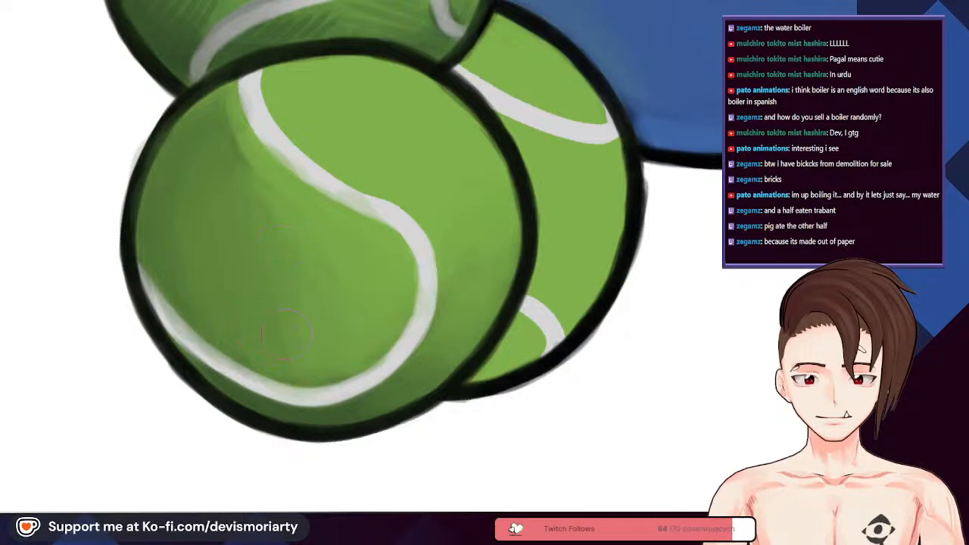
scroll(332, 319, down, 1)
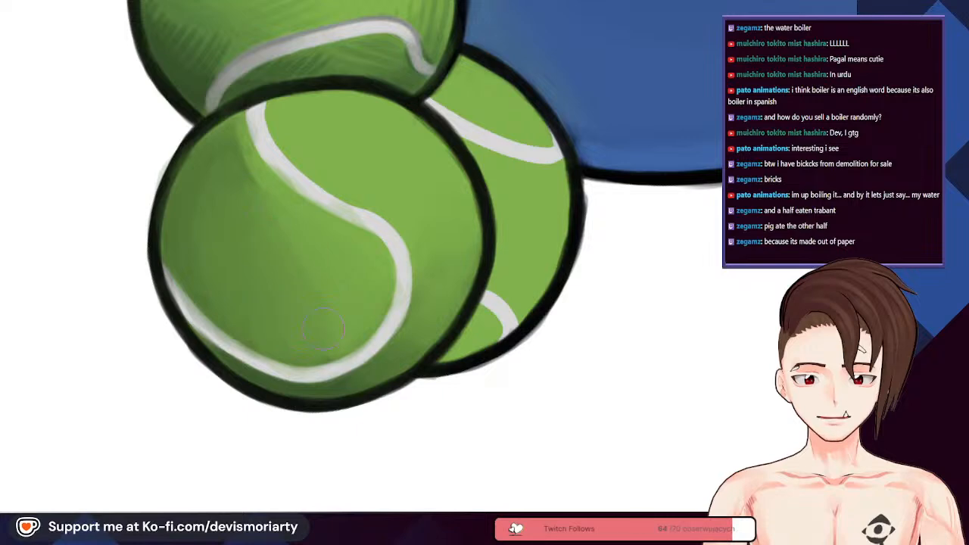
Step: Turn the canvas back and repaint the lower curve of the front ball's seam in an even light grey with clean edges
scroll(348, 324, down, 3)
scroll(216, 396, up, 2)
scroll(217, 290, down, 2)
scroll(303, 172, up, 5)
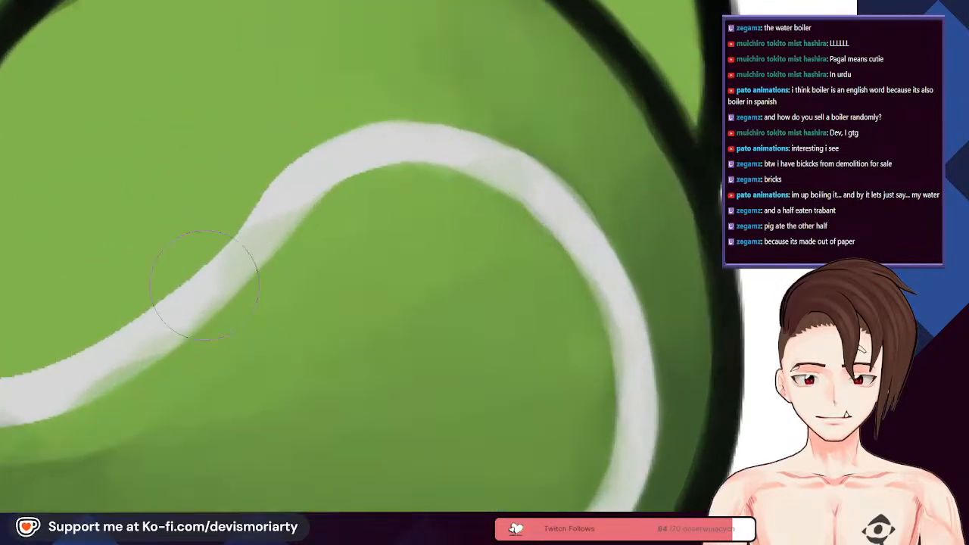
scroll(303, 172, down, 1)
scroll(281, 206, down, 2)
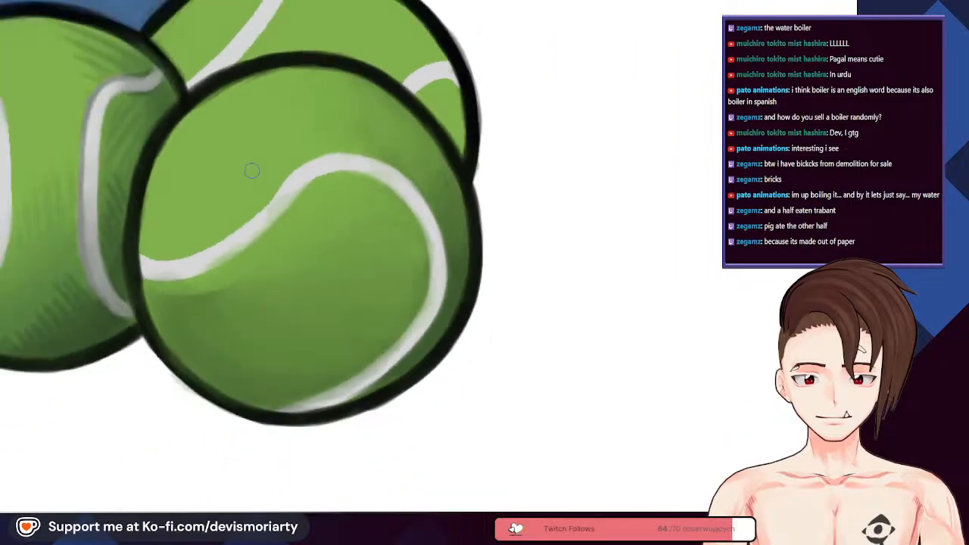
scroll(249, 189, up, 3)
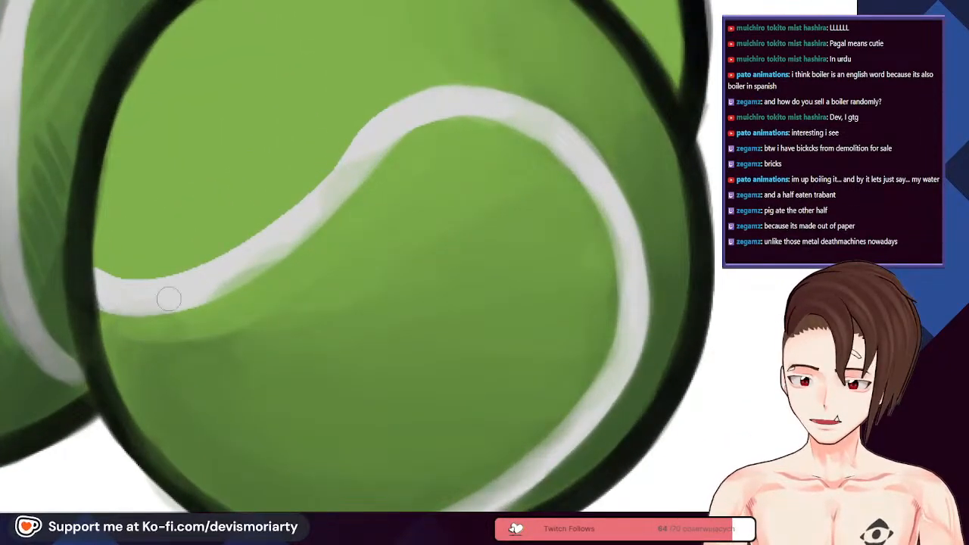
mouse_move(169, 299)
mouse_down()
mouse_move(304, 209)
mouse_move(317, 213)
mouse_move(247, 264)
mouse_move(376, 135)
mouse_move(294, 226)
mouse_up()
scroll(294, 225, down, 3)
scroll(355, 189, up, 3)
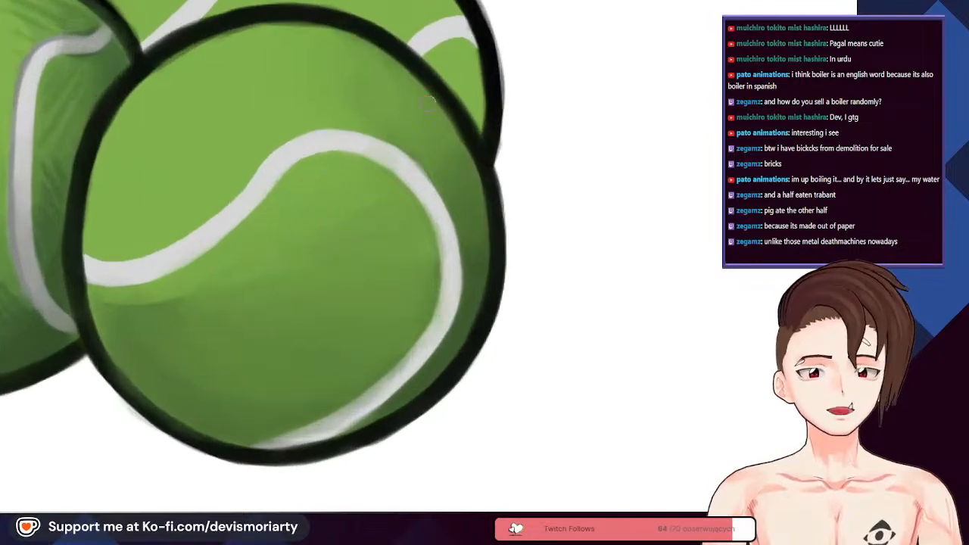
Step: Even out the light grey of the front ball's seam over its arch and down the outer bend
scroll(365, 186, up, 2)
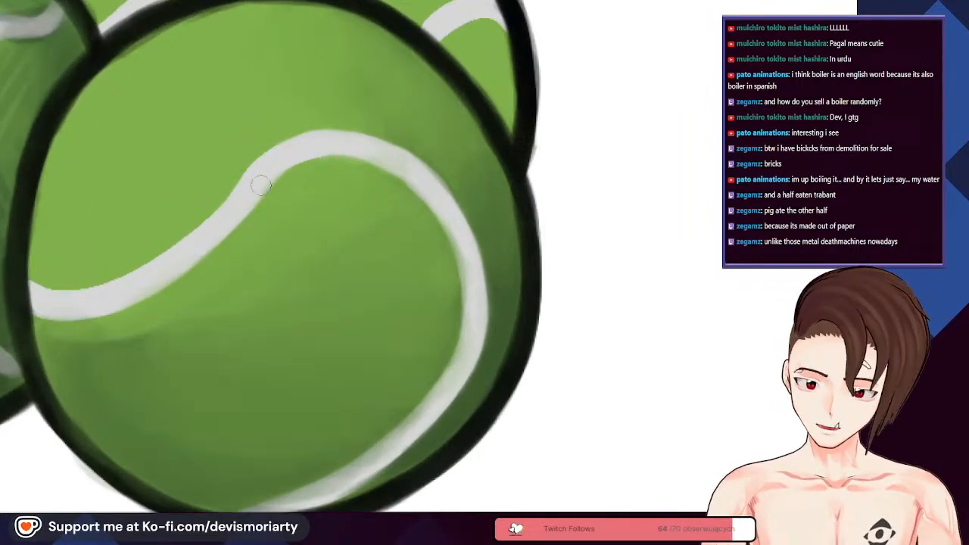
scroll(211, 234, down, 2)
scroll(260, 186, up, 2)
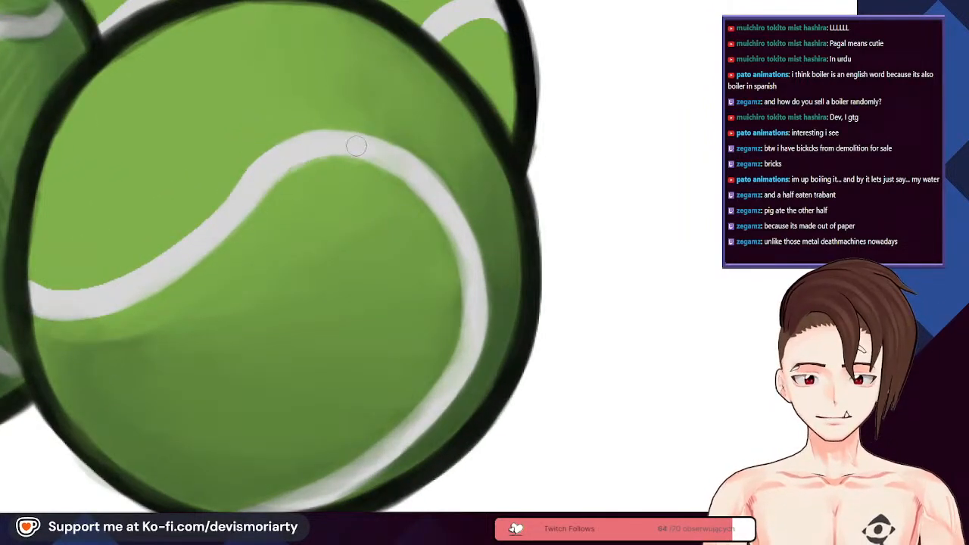
scroll(361, 161, up, 2)
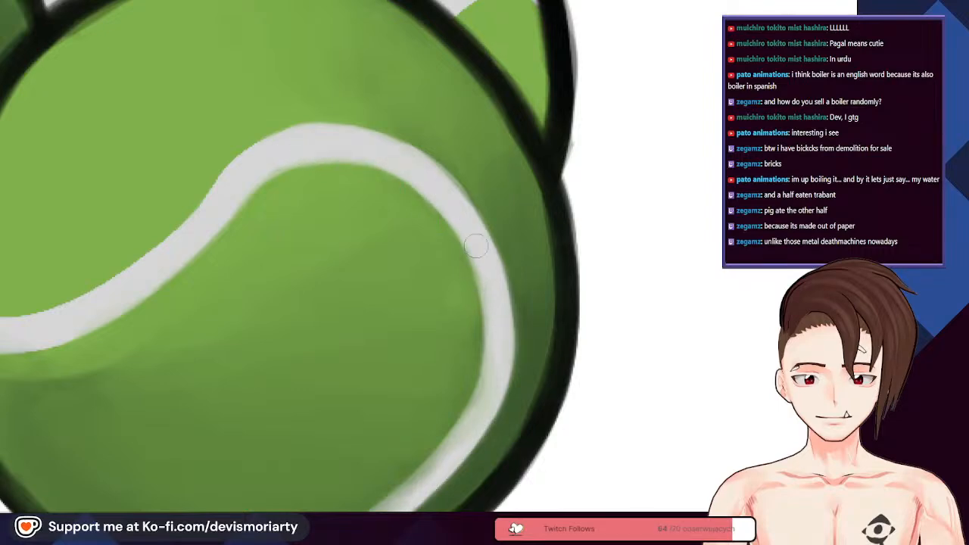
scroll(503, 302, down, 3)
scroll(500, 303, up, 3)
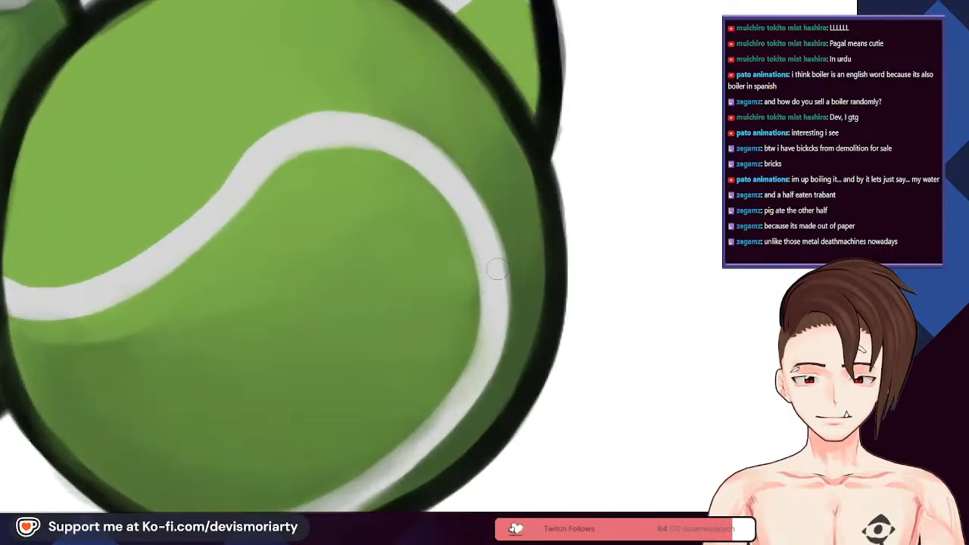
scroll(496, 309, down, 2)
scroll(495, 311, up, 2)
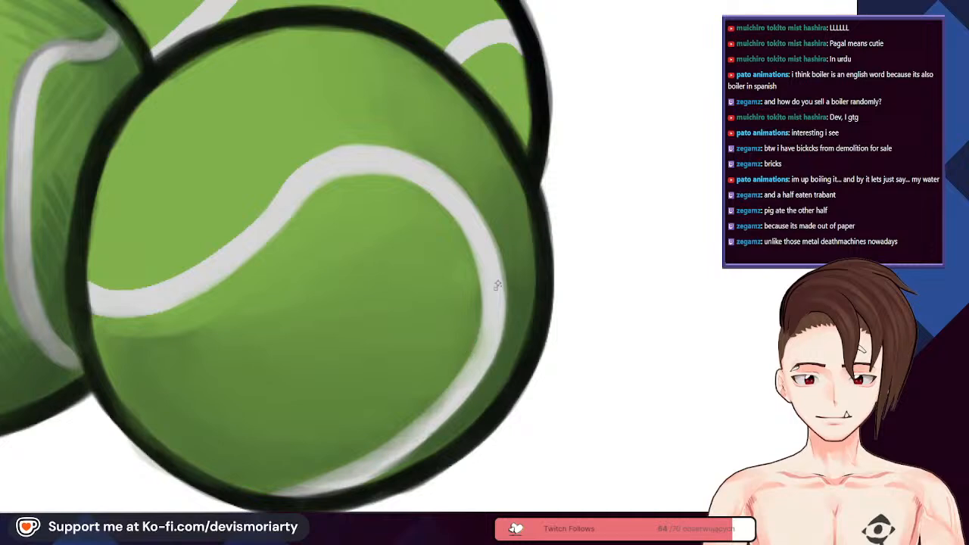
scroll(492, 293, down, 1)
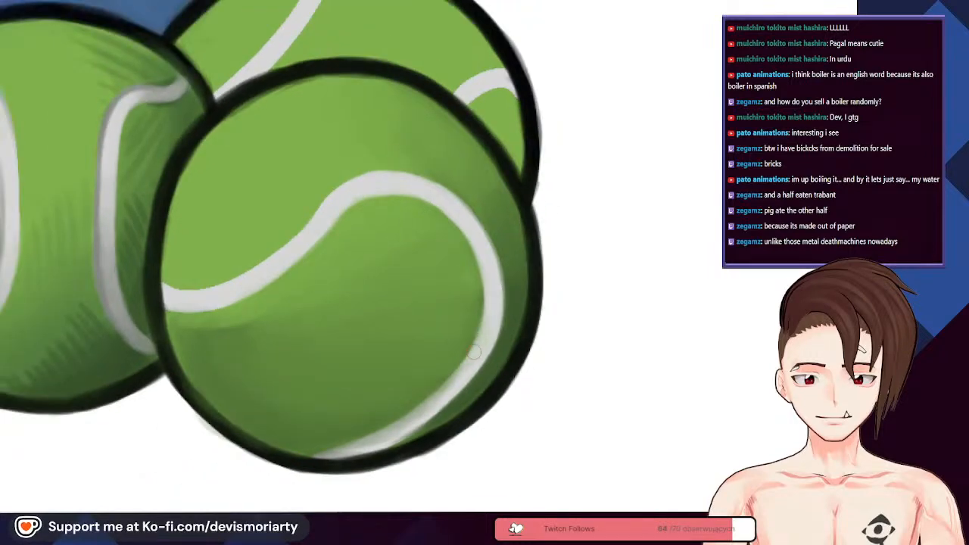
Step: Shade the bottom end of the front ball's seam with a darker grey and carry it up the outer bend
scroll(343, 455, down, 5)
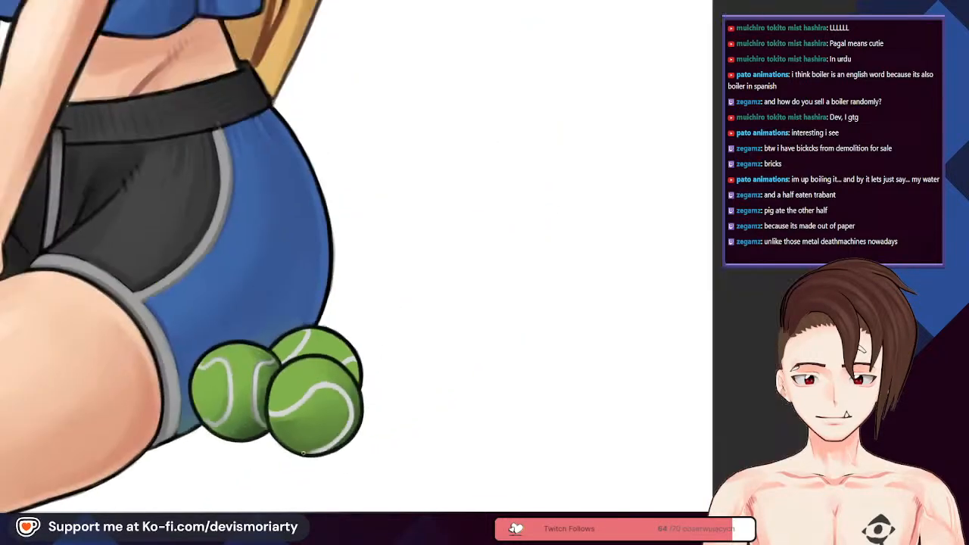
scroll(220, 376, up, 5)
alt+click(298, 392)
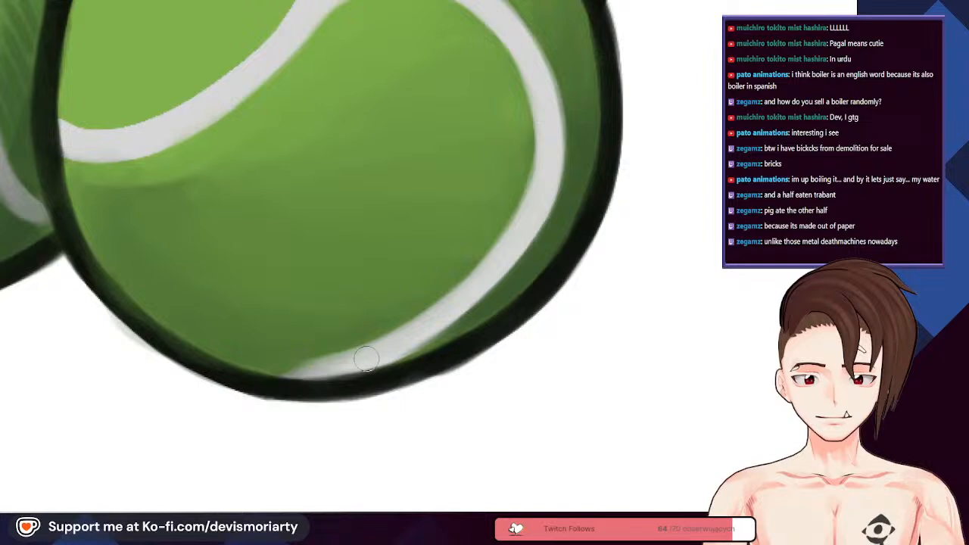
drag(283, 380, 330, 370)
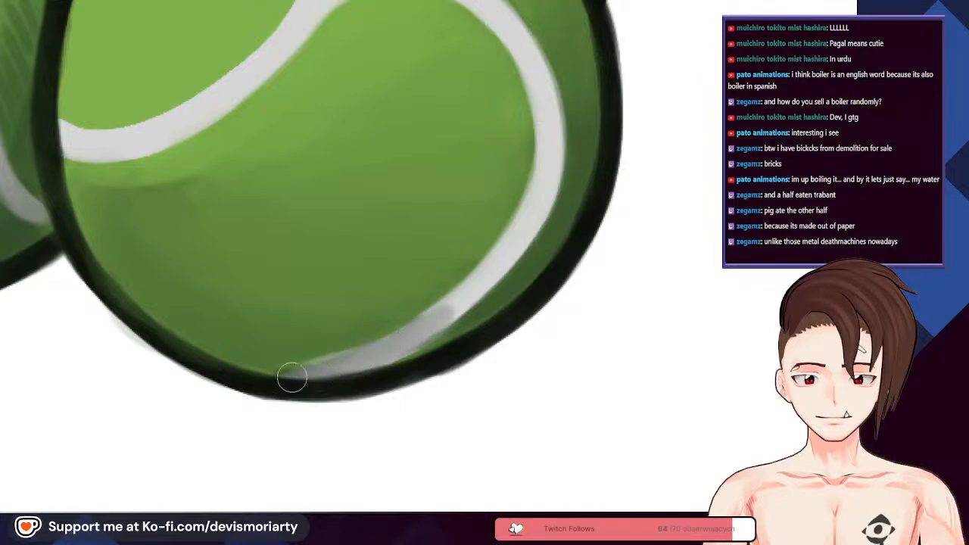
drag(388, 348, 441, 315)
mouse_move(526, 220)
mouse_down()
mouse_move(549, 194)
mouse_move(555, 152)
mouse_up()
drag(537, 65, 520, 41)
scroll(439, 113, down, 7)
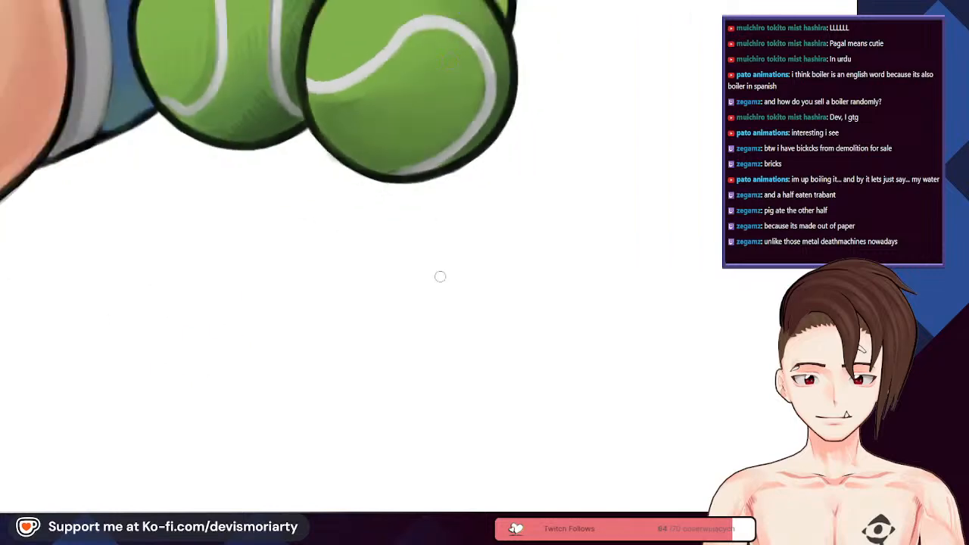
Step: Blend the grey shading on the seam's outer bend into the light grey of the arch
scroll(448, 164, up, 8)
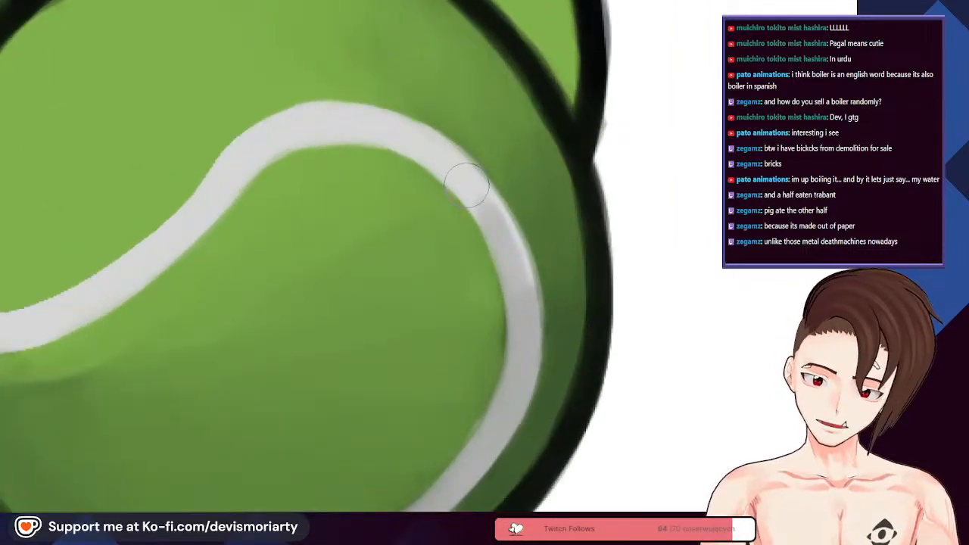
scroll(466, 184, down, 5)
scroll(432, 142, up, 5)
mouse_move(448, 168)
mouse_down()
mouse_move(468, 242)
mouse_move(464, 210)
mouse_move(472, 256)
mouse_move(461, 200)
mouse_move(468, 227)
mouse_up()
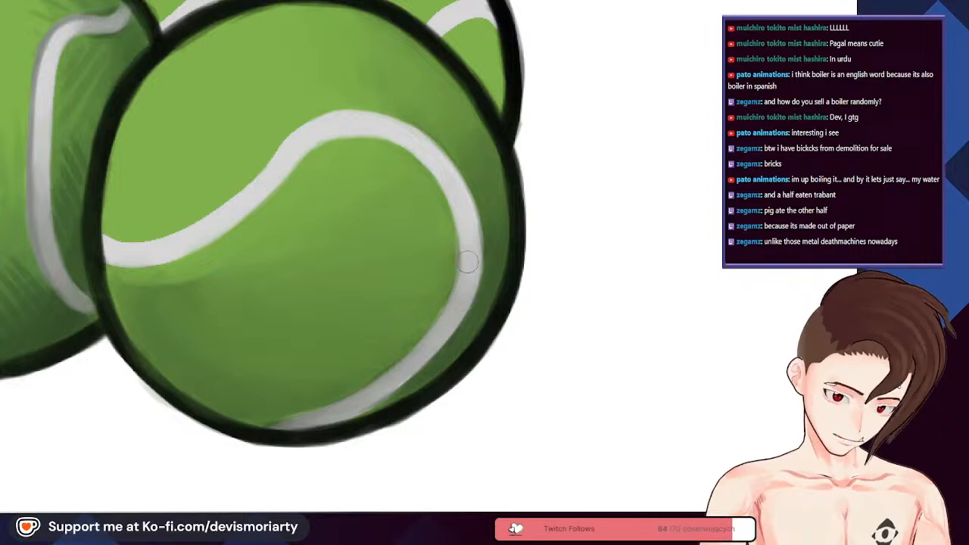
Step: Darken the seam's bottom end with a deeper grey and blend it gradually up into the lighter outer bend
scroll(468, 227, down, 5)
scroll(371, 379, up, 5)
mouse_move(261, 389)
mouse_down()
mouse_move(365, 365)
mouse_move(393, 345)
mouse_up()
key(ctrl+z)
drag(262, 391, 374, 361)
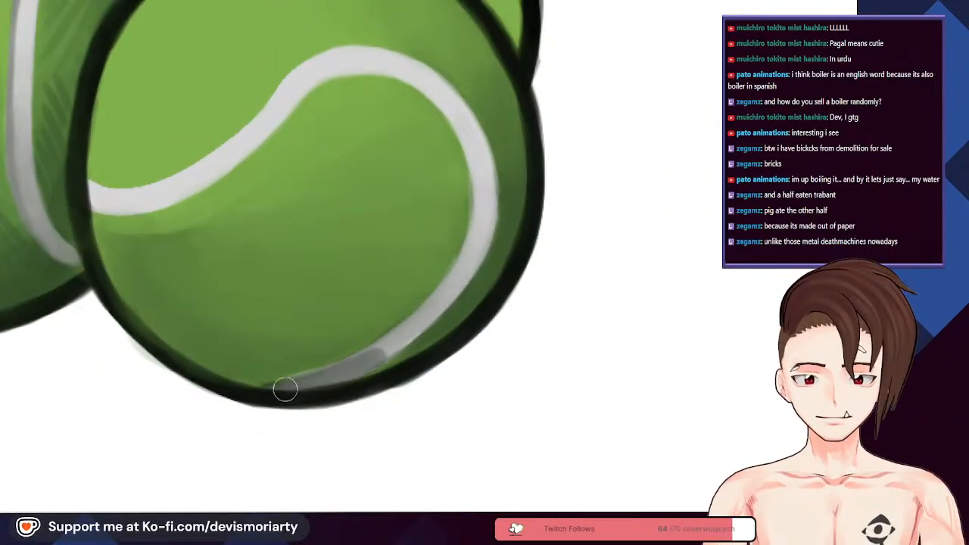
drag(285, 387, 411, 333)
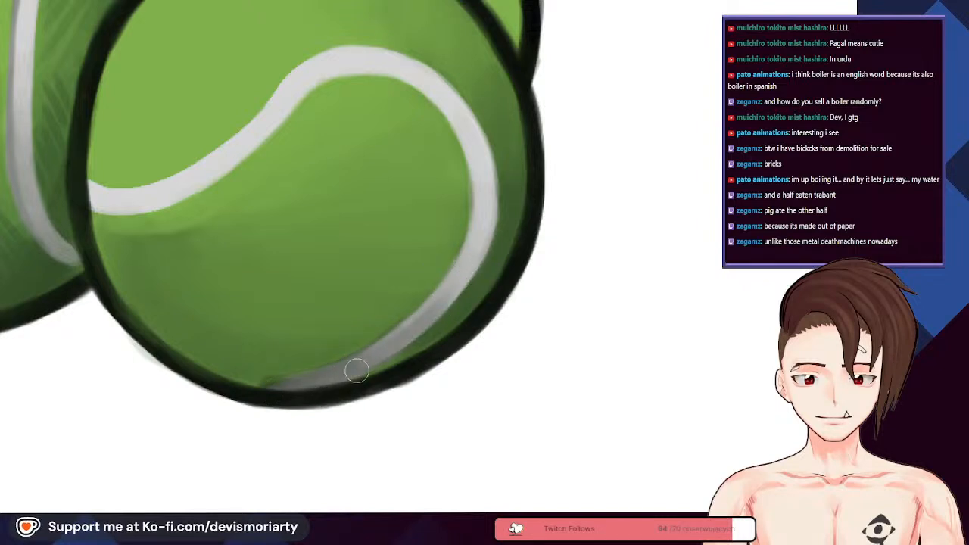
mouse_move(459, 283)
mouse_down()
mouse_move(478, 235)
mouse_move(447, 296)
mouse_move(480, 221)
mouse_up()
scroll(417, 221, down, 7)
scroll(315, 190, up, 2)
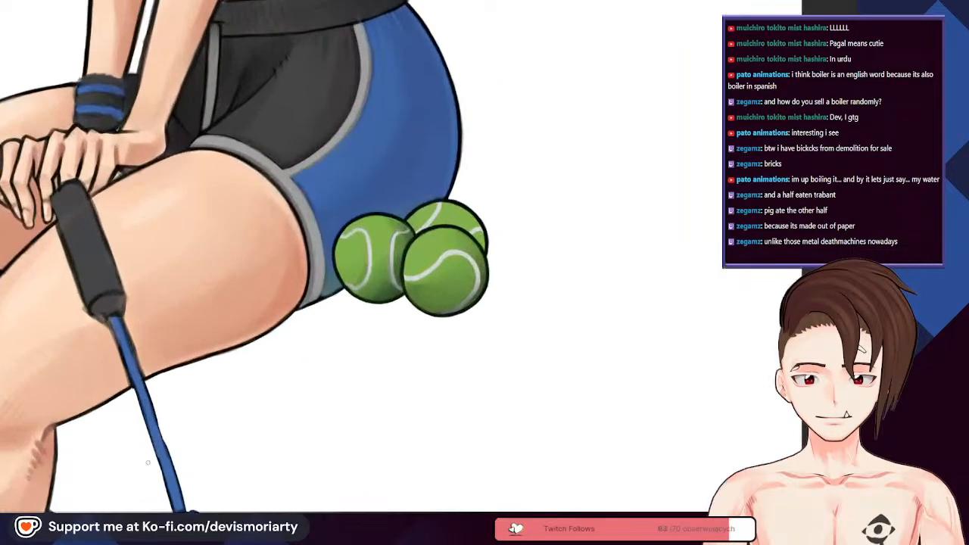
scroll(363, 307, up, 6)
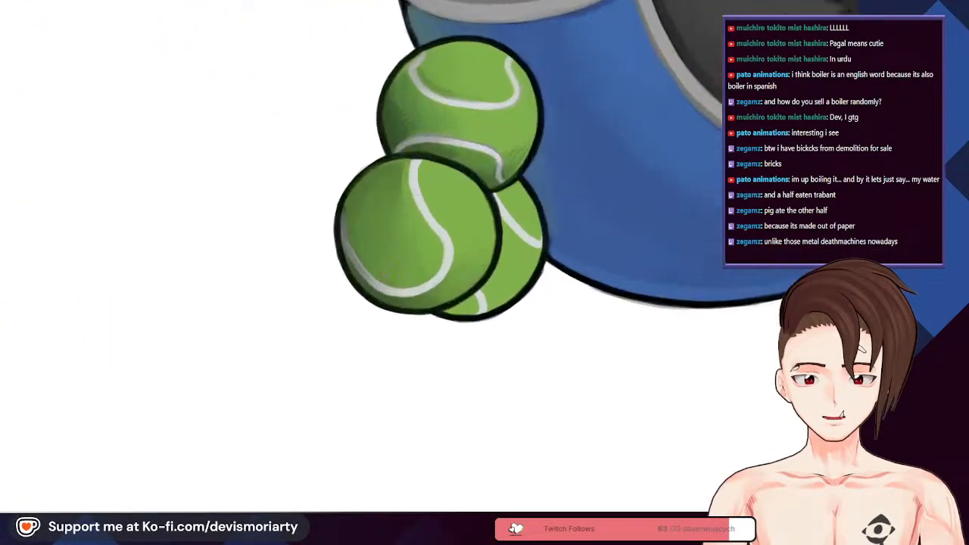
scroll(444, 249, down, 4)
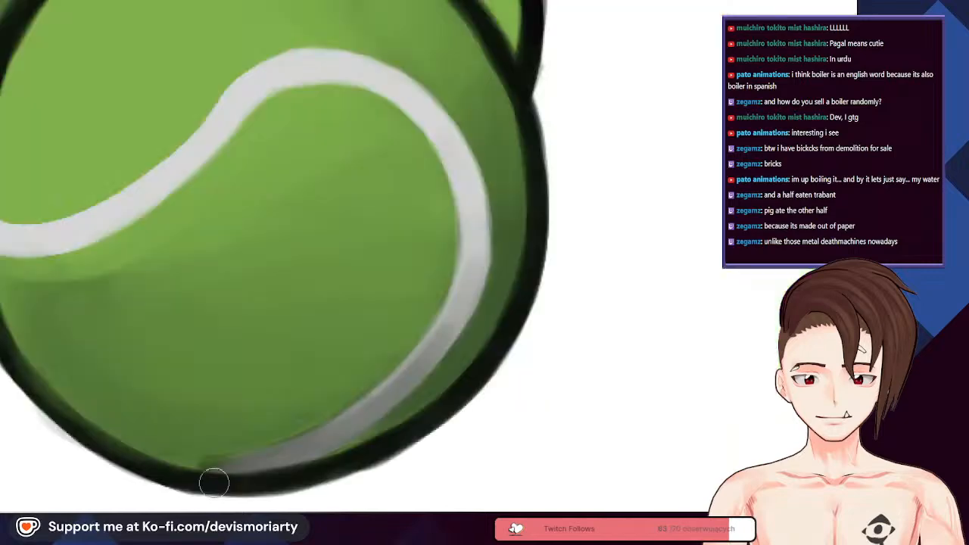
Step: Hatch darker green strokes along the front ball's outer edge, outside the seam's arch
scroll(447, 170, up, 4)
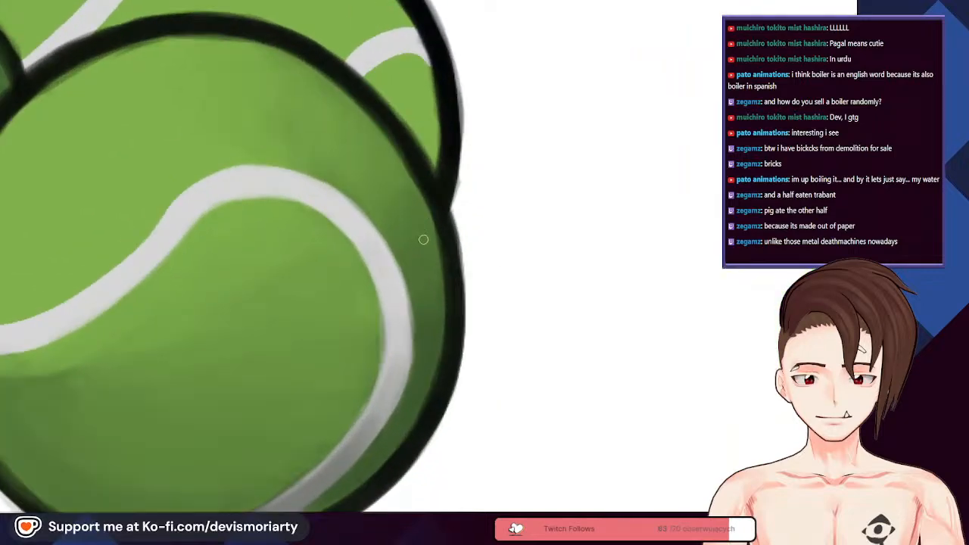
scroll(423, 237, down, 4)
scroll(415, 238, up, 4)
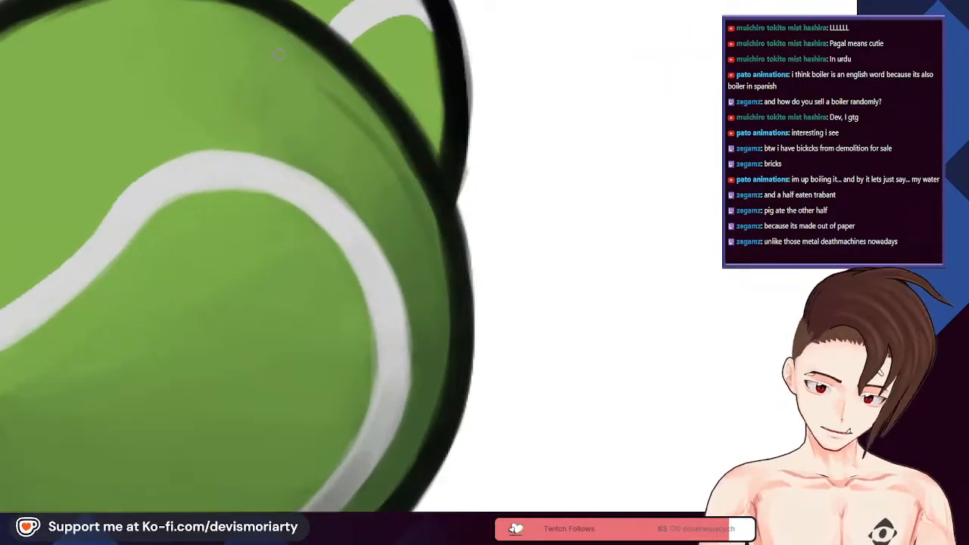
mouse_move(433, 292)
mouse_down()
mouse_move(312, 107)
mouse_move(333, 143)
mouse_up()
scroll(218, 112, down, 1)
scroll(218, 112, down, 3)
scroll(212, 152, up, 3)
scroll(203, 272, down, 3)
scroll(198, 292, up, 2)
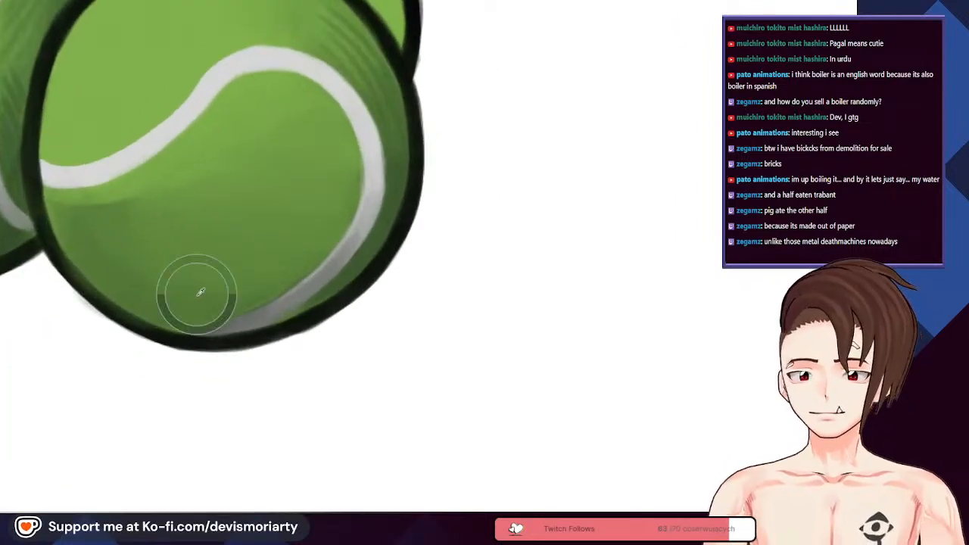
Step: Hatch thin darker green vertical strokes inside the front ball's seam arch, above the shaded lower area
scroll(198, 292, down, 3)
scroll(197, 292, up, 3)
scroll(128, 275, down, 3)
scroll(128, 275, up, 3)
scroll(237, 185, down, 3)
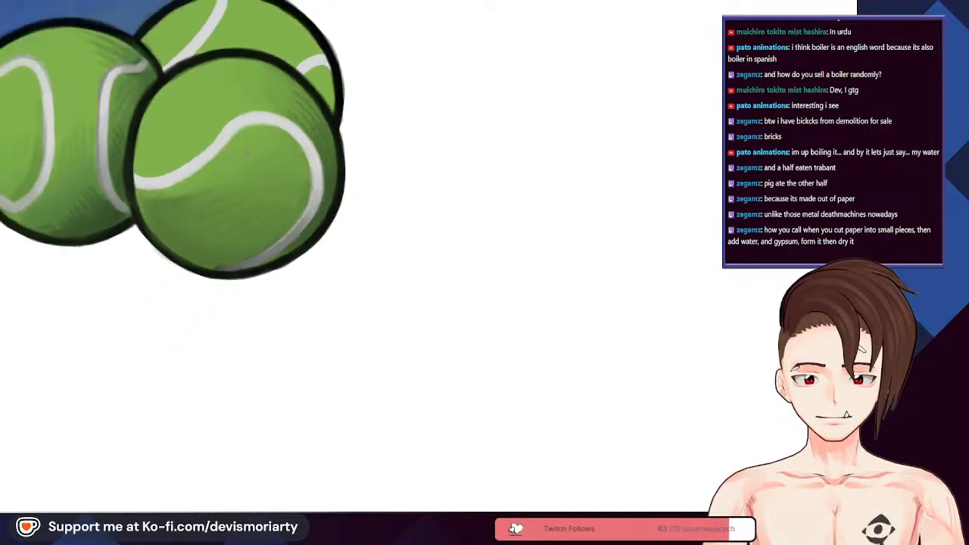
scroll(252, 190, up, 3)
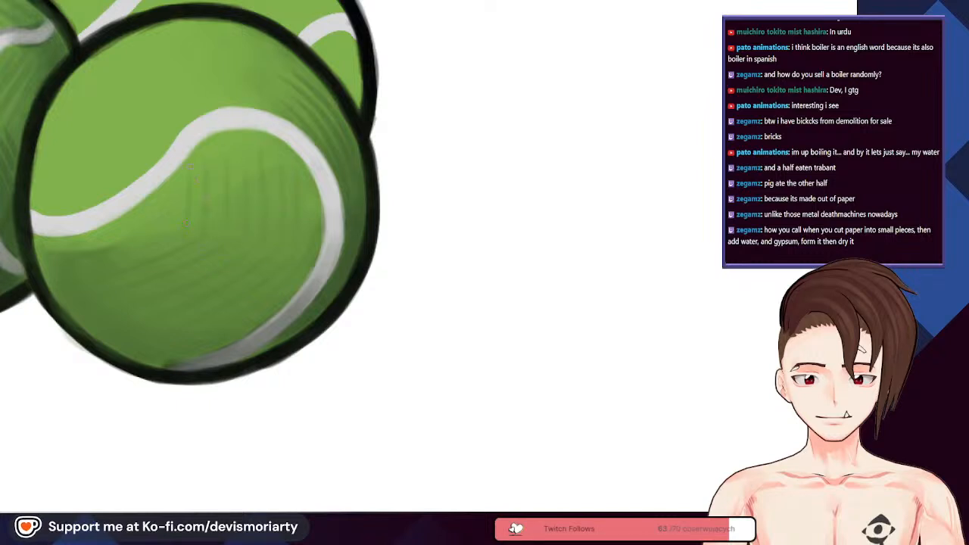
Step: Examine the front ball's new hatching close up and from afar against the other balls and the figure
scroll(172, 171, down, 6)
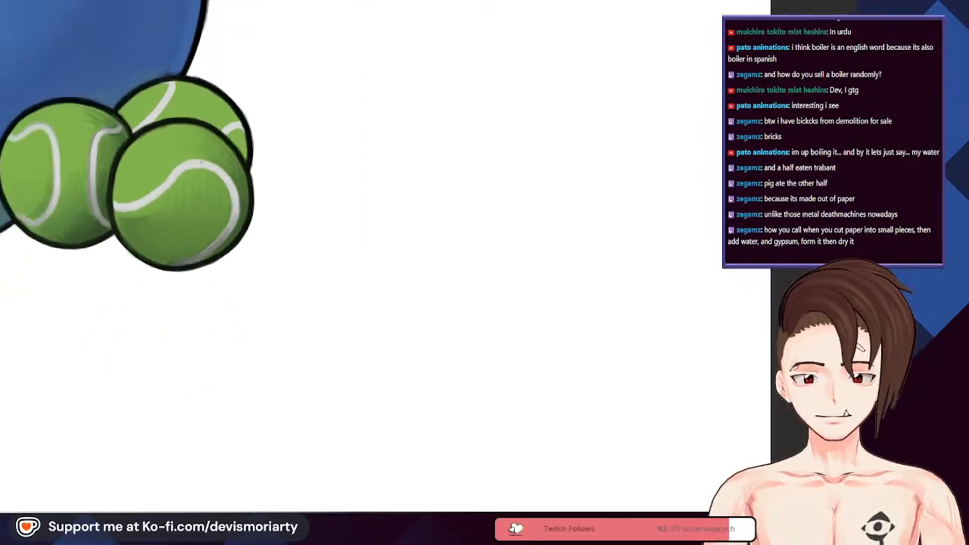
scroll(203, 50, up, 4)
scroll(202, 50, down, 5)
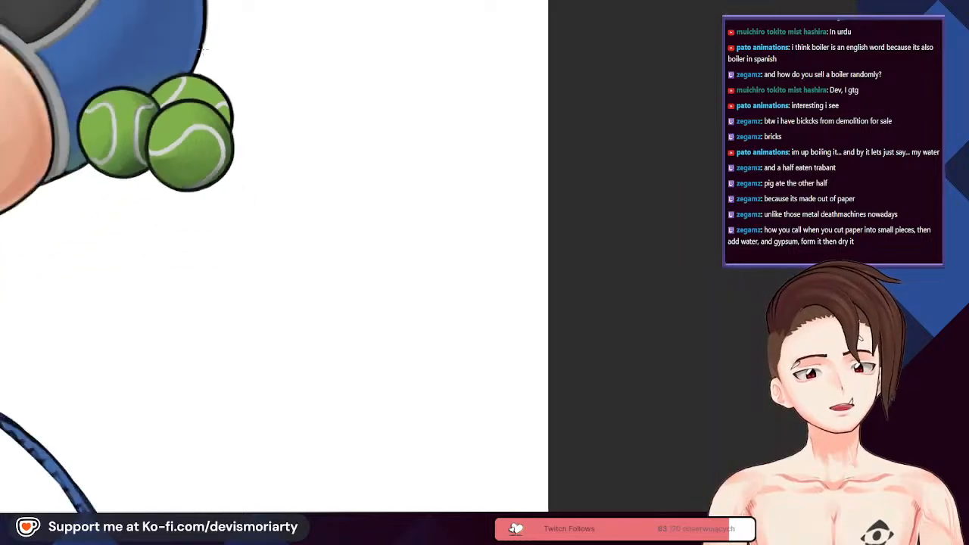
scroll(203, 49, up, 5)
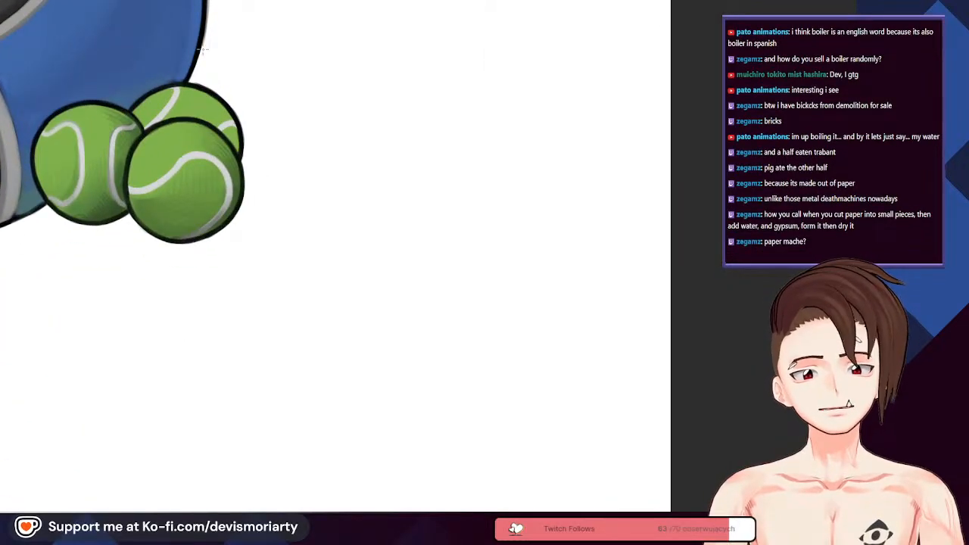
scroll(203, 50, up, 1)
scroll(203, 49, down, 6)
scroll(203, 49, up, 8)
scroll(203, 49, down, 3)
scroll(283, 139, up, 2)
scroll(284, 139, down, 4)
scroll(284, 138, up, 7)
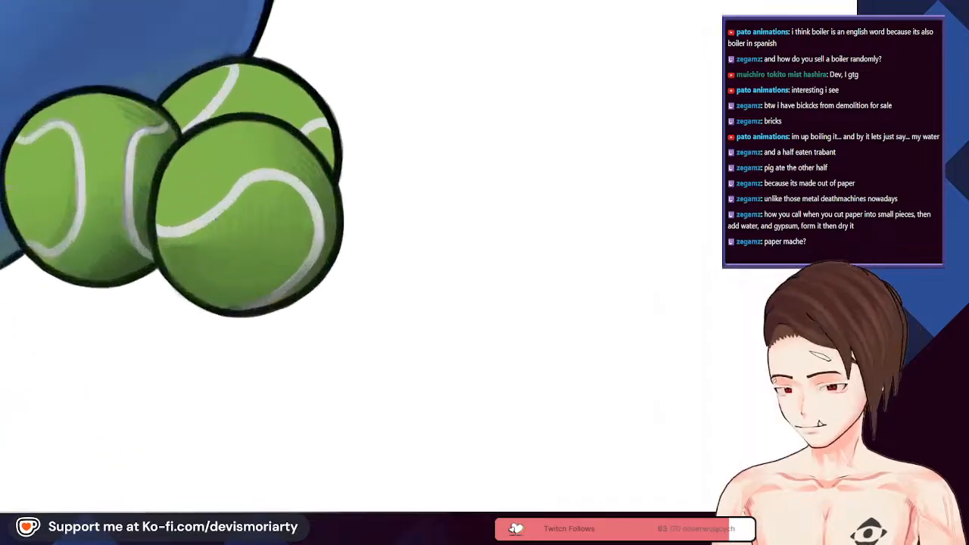
Step: Hatch soft darker green strokes across the front ball's upper area, above the seam's arch
scroll(283, 139, down, 3)
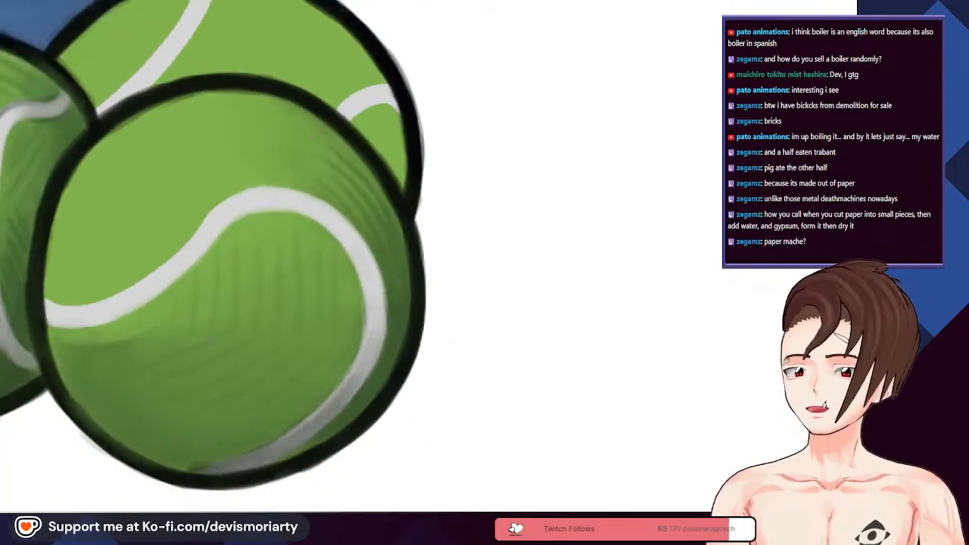
scroll(284, 138, up, 3)
scroll(283, 138, down, 4)
scroll(283, 138, up, 2)
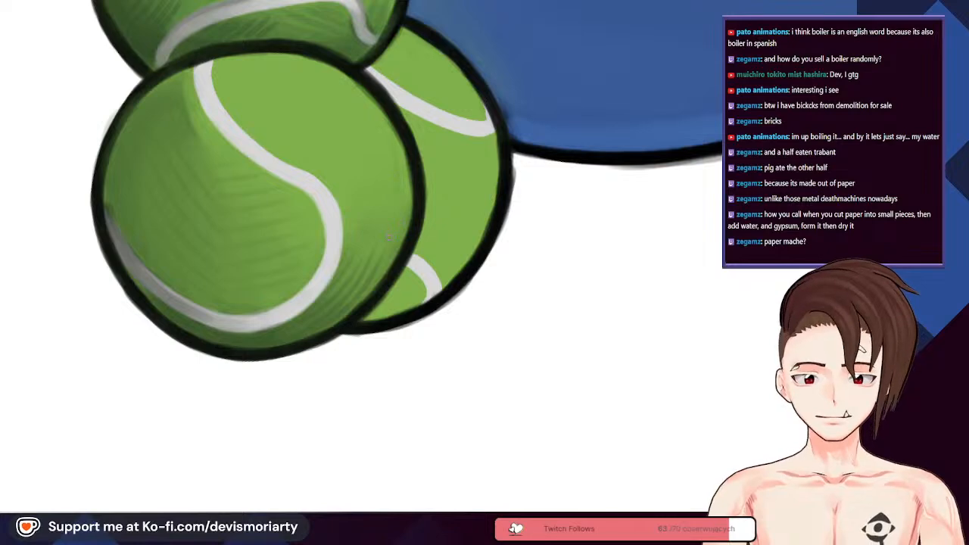
scroll(309, 127, down, 6)
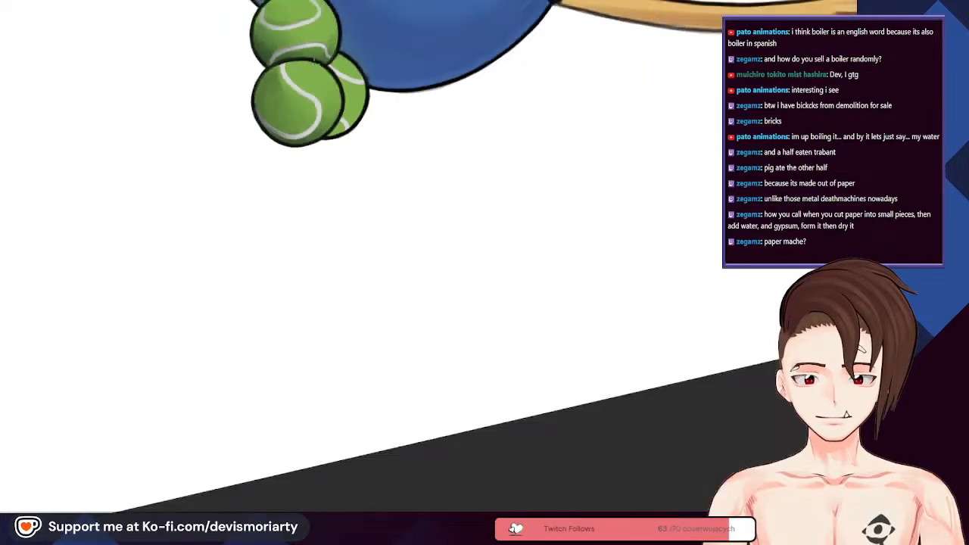
scroll(254, 143, up, 2)
scroll(184, 346, down, 2)
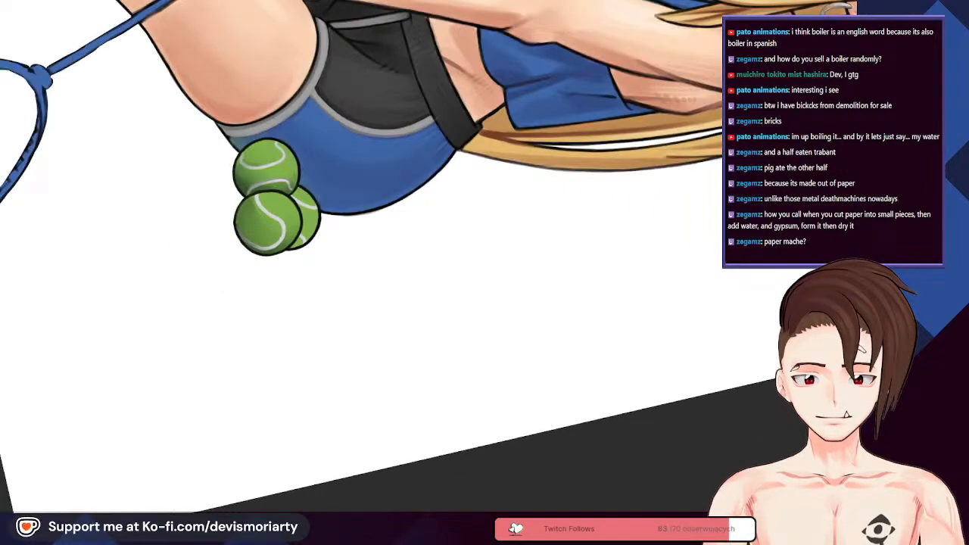
scroll(333, 340, down, 3)
scroll(333, 341, up, 5)
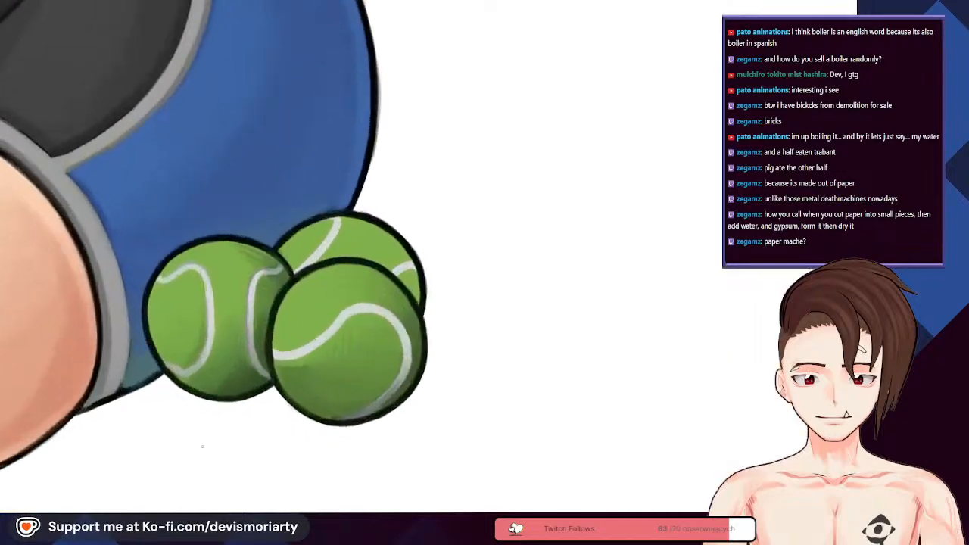
Step: Paint a dark green shadow along the inner edge of the seam's bottom end on the front ball
scroll(313, 389, up, 2)
scroll(314, 390, down, 3)
scroll(404, 429, up, 3)
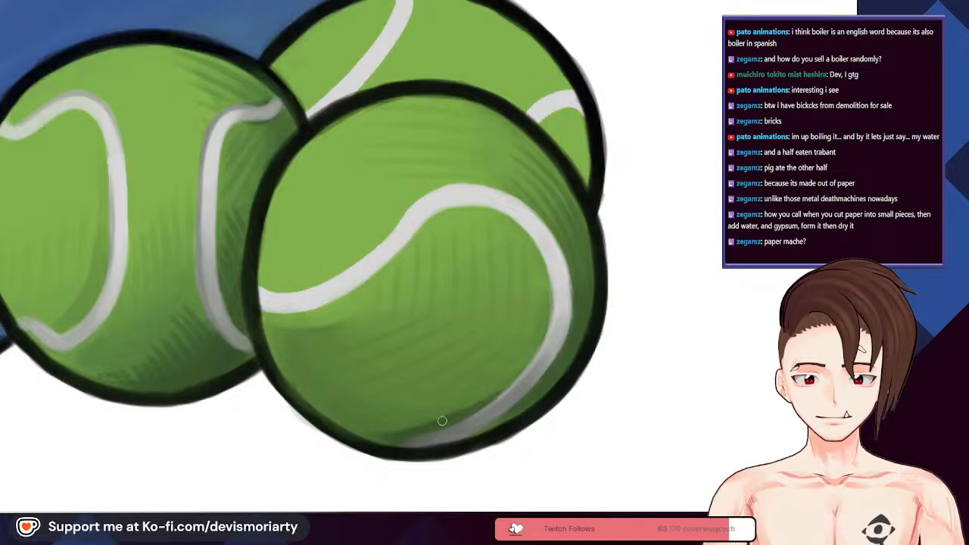
scroll(433, 420, down, 3)
scroll(420, 415, up, 4)
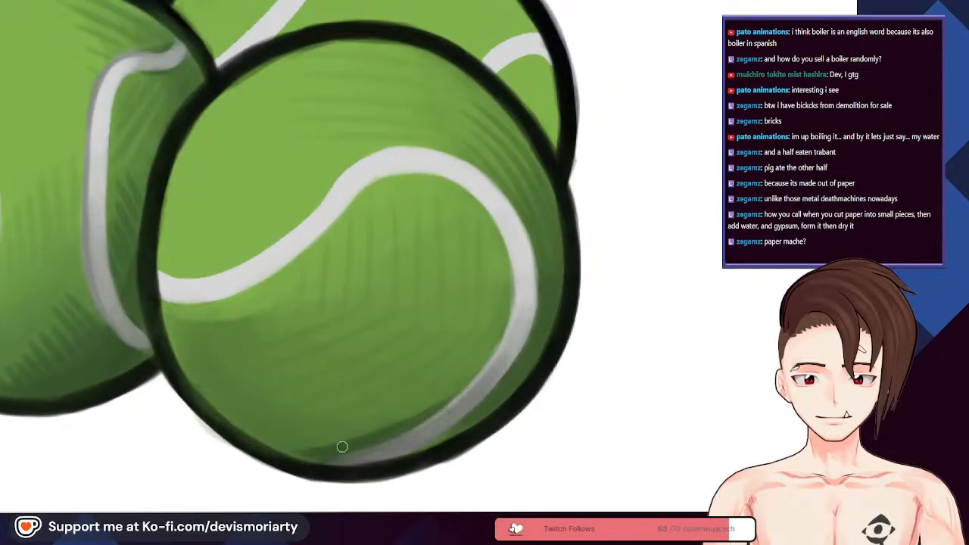
Step: Extend the dark green shadow up the inner side of the seam's outer bend and around the arch
scroll(500, 306, down, 3)
scroll(641, 355, up, 2)
scroll(341, 106, down, 2)
scroll(299, 258, up, 4)
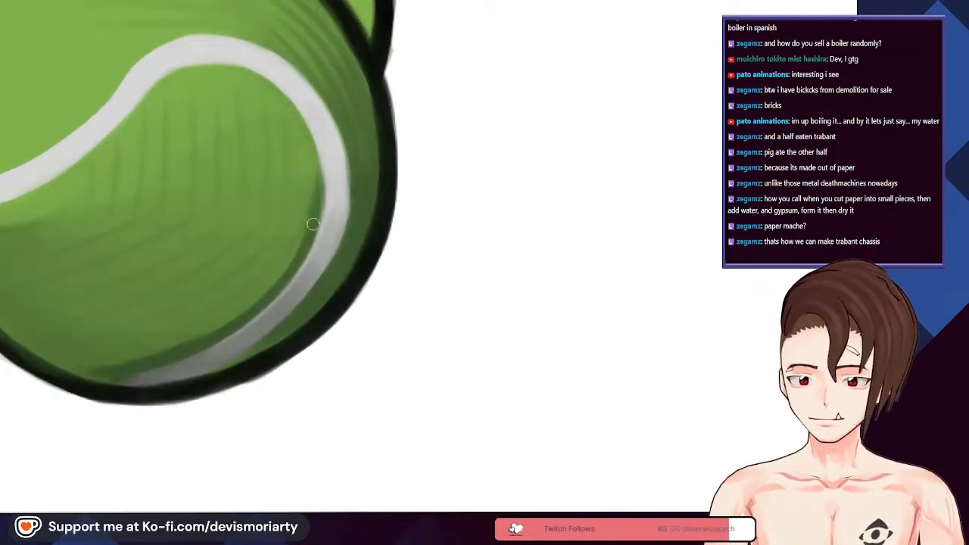
scroll(299, 257, down, 4)
scroll(318, 346, down, 3)
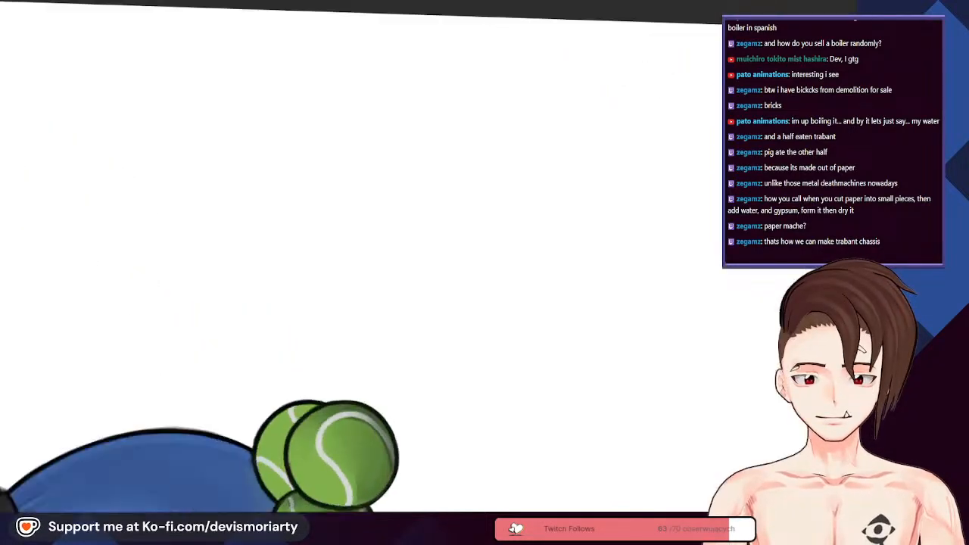
scroll(179, 332, up, 5)
scroll(282, 182, up, 1)
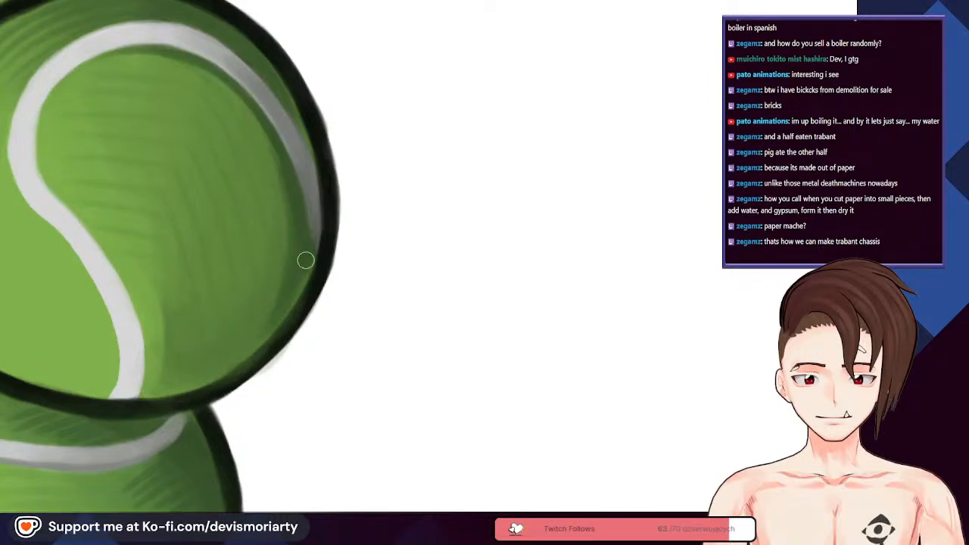
Step: Hatch diagonal darker green strokes across the front ball's lower area, above its bottom edge
scroll(270, 324, down, 4)
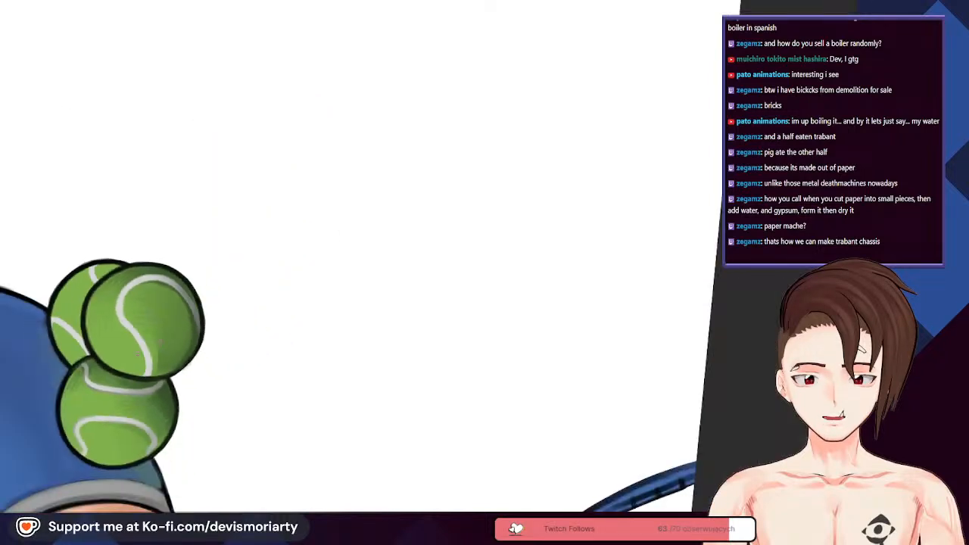
scroll(270, 324, up, 2)
scroll(338, 217, down, 3)
scroll(339, 217, up, 5)
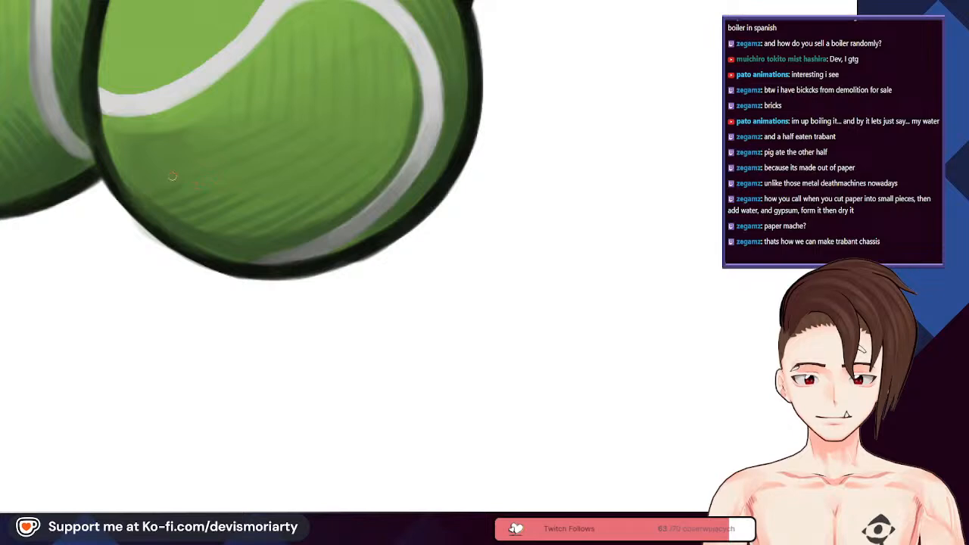
Step: Carry the dark green hatching and edge shading around to the front ball's lower-left edge, below the seam
scroll(338, 216, down, 5)
scroll(339, 217, up, 2)
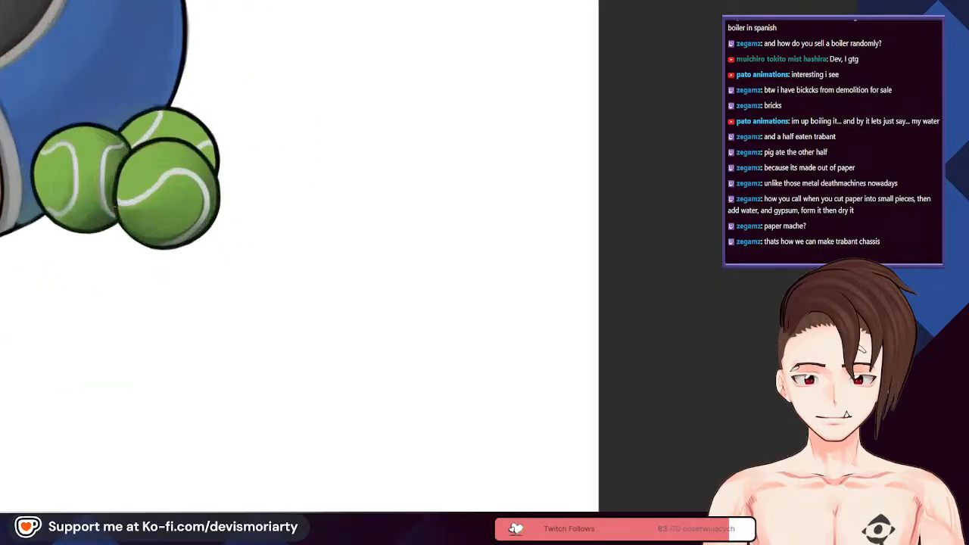
scroll(339, 217, down, 2)
scroll(206, 350, up, 5)
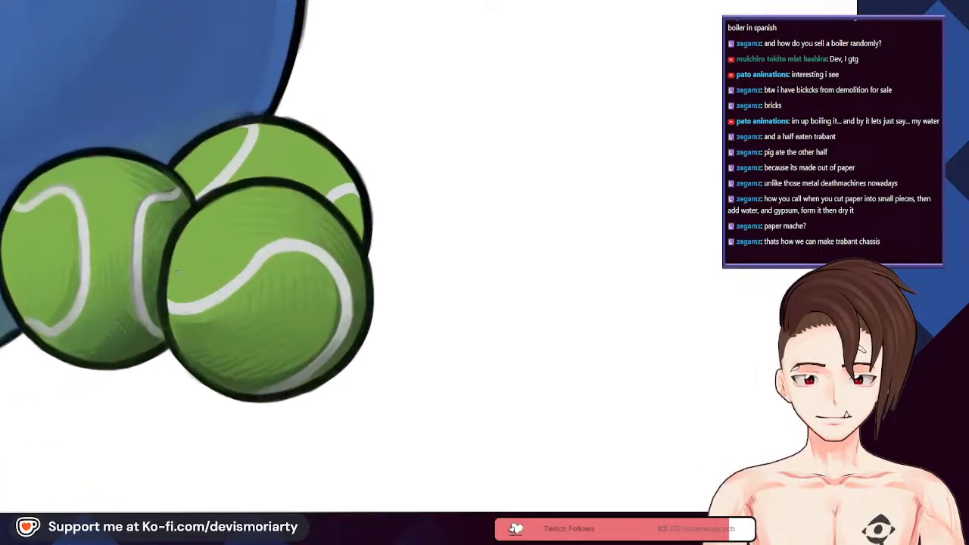
scroll(206, 350, up, 2)
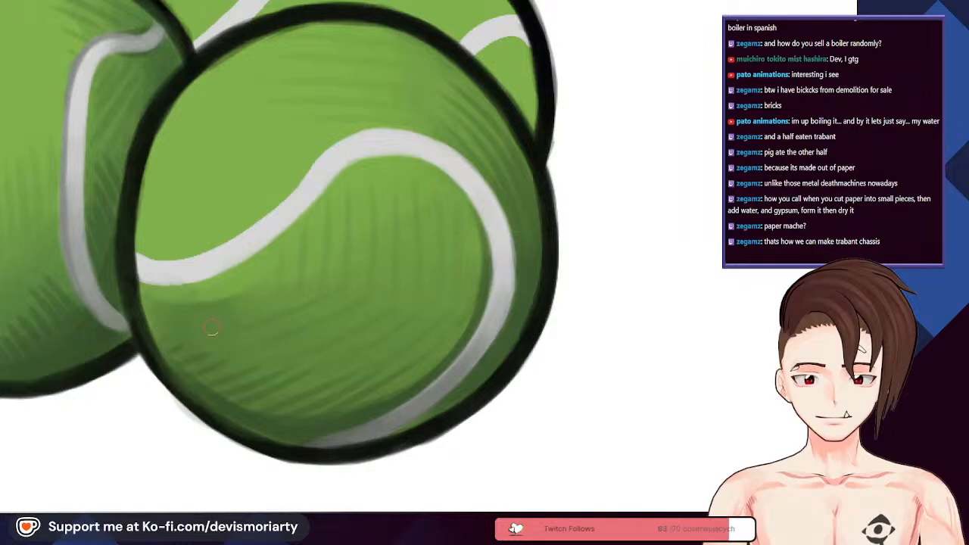
scroll(126, 121, down, 6)
scroll(126, 122, up, 6)
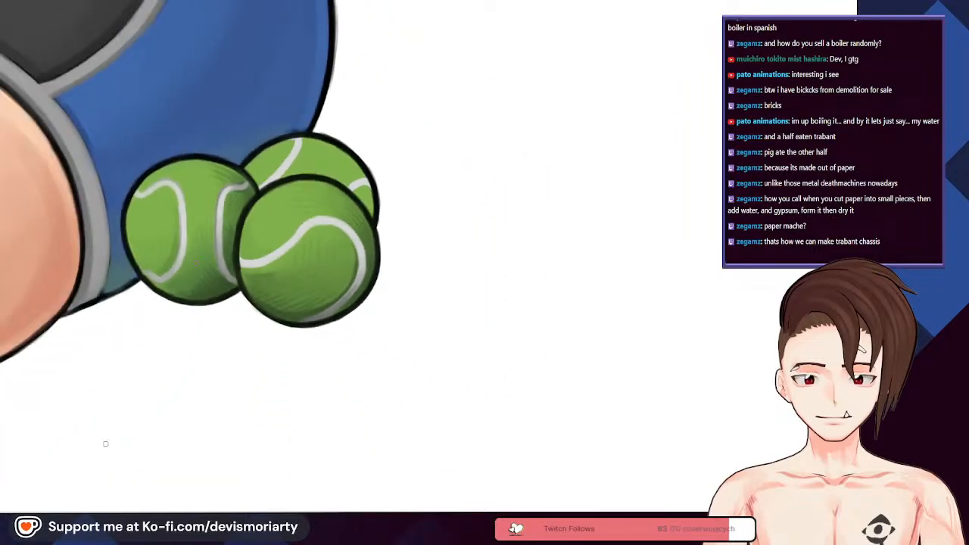
Step: Add a soft, slightly darker green shade above the seam's left end on the front ball
scroll(273, 280, up, 4)
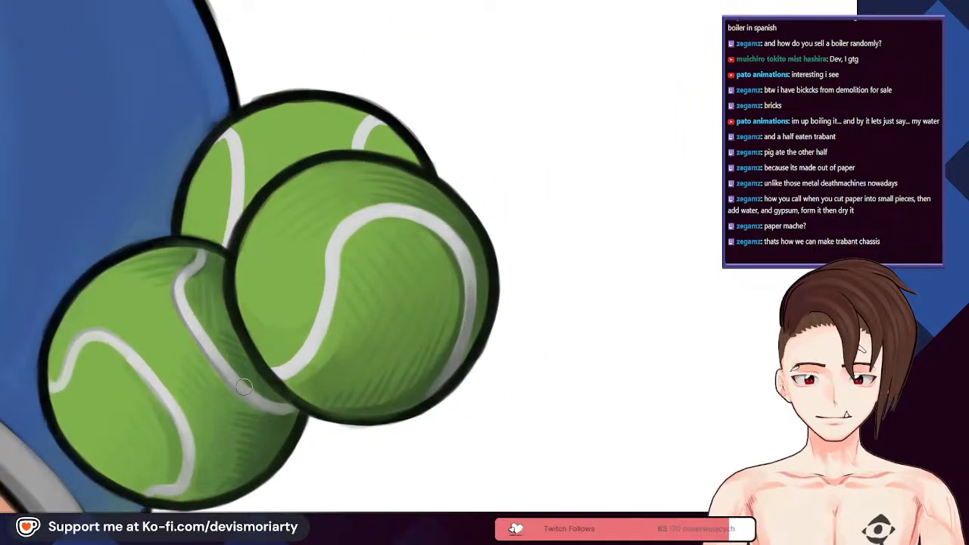
scroll(258, 382, up, 2)
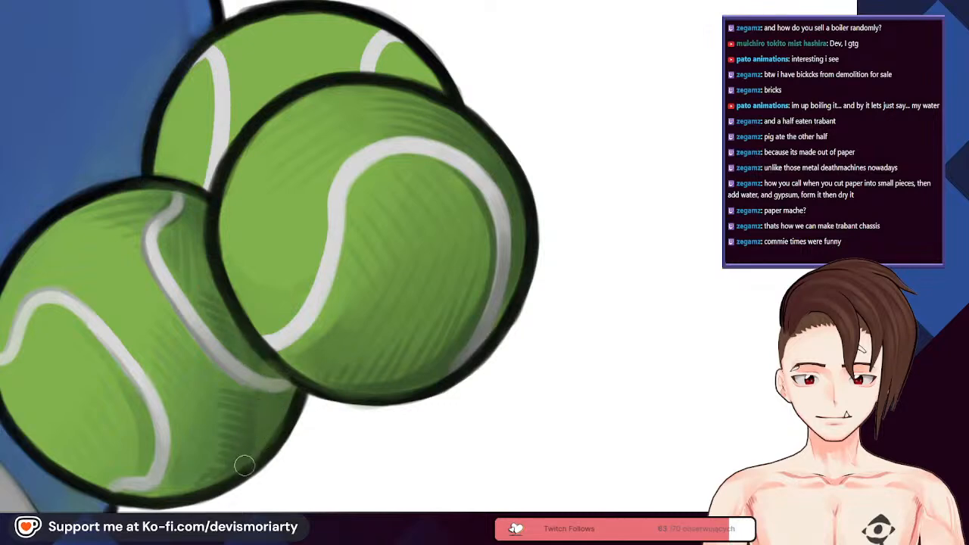
scroll(249, 470, down, 8)
scroll(230, 373, up, 3)
scroll(231, 372, down, 1)
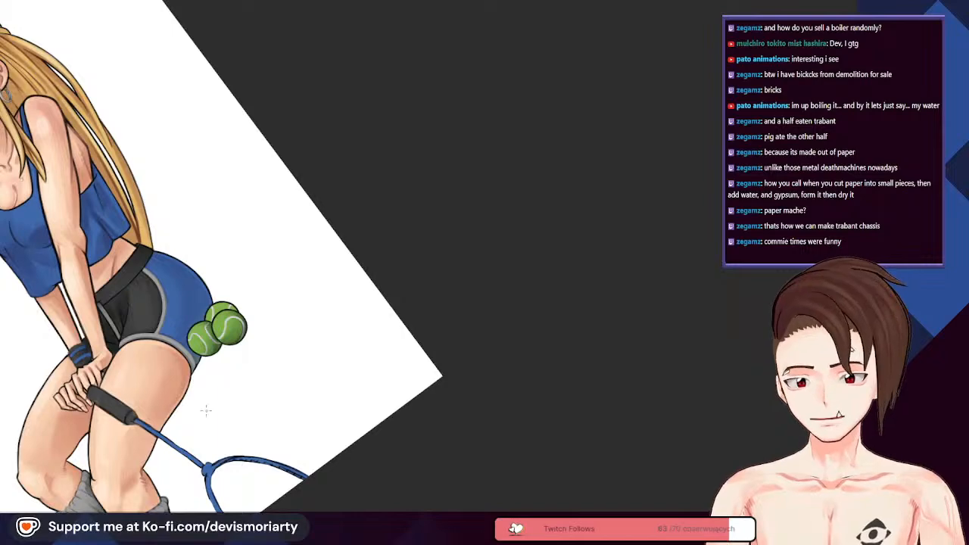
scroll(212, 407, up, 4)
drag(212, 407, 636, 106)
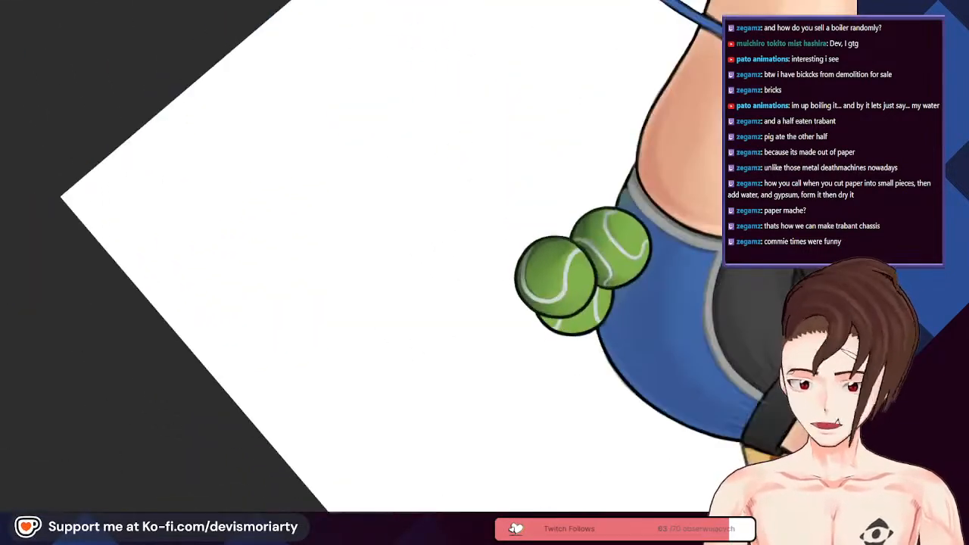
Step: Deepen the dark green shading along the left ball's lower edge, next to the seam end by the front ball
scroll(535, 193, down, 1)
scroll(534, 193, up, 5)
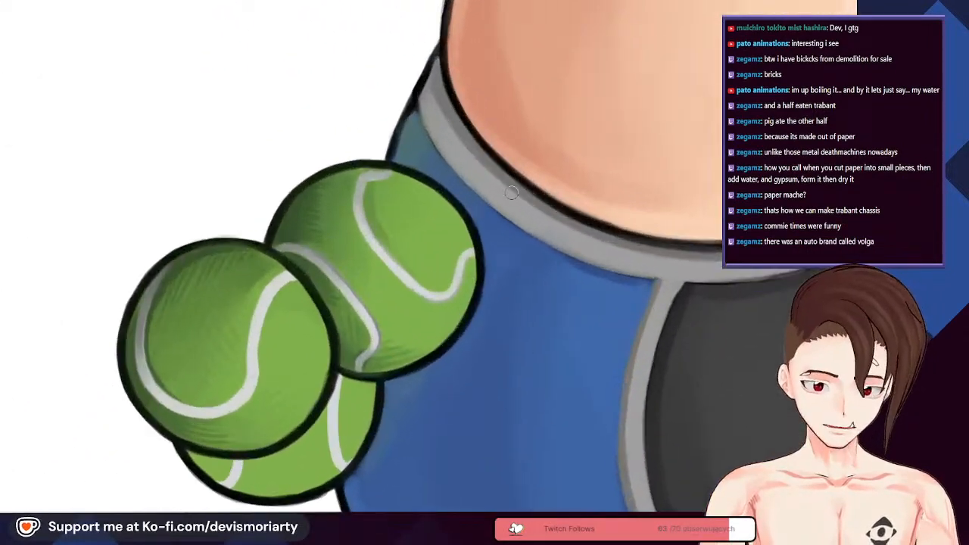
scroll(534, 193, down, 3)
scroll(459, 258, up, 3)
scroll(458, 258, down, 2)
scroll(279, 148, up, 3)
scroll(181, 174, up, 1)
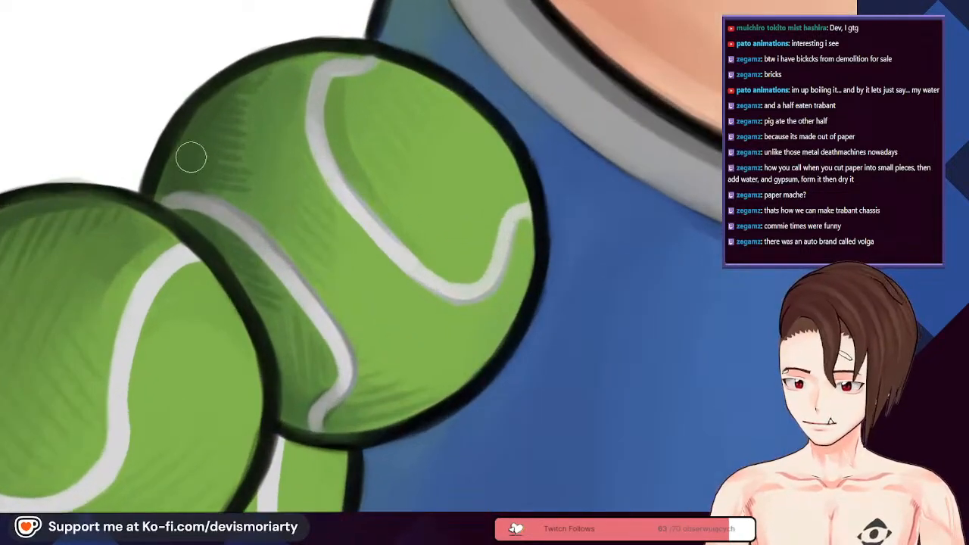
scroll(162, 191, down, 1)
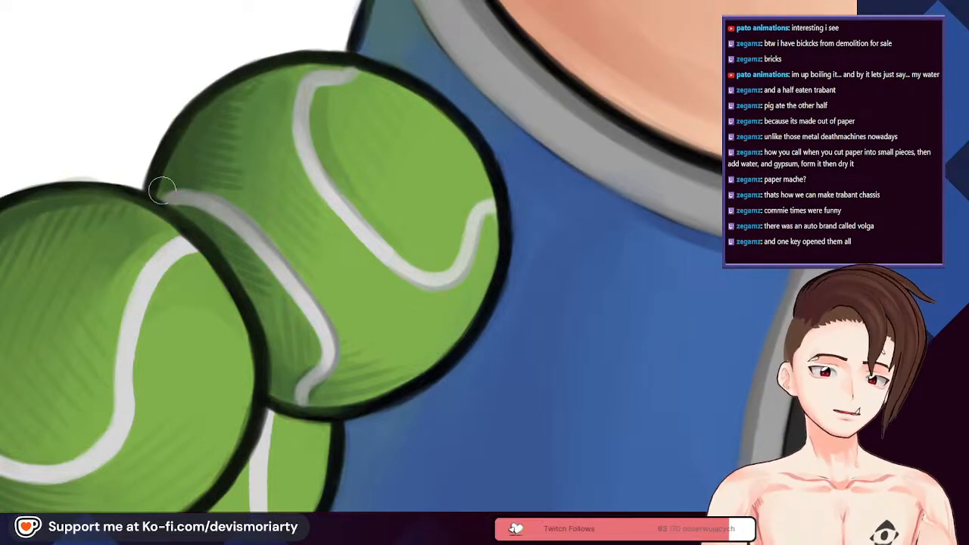
scroll(161, 191, down, 2)
scroll(159, 219, up, 3)
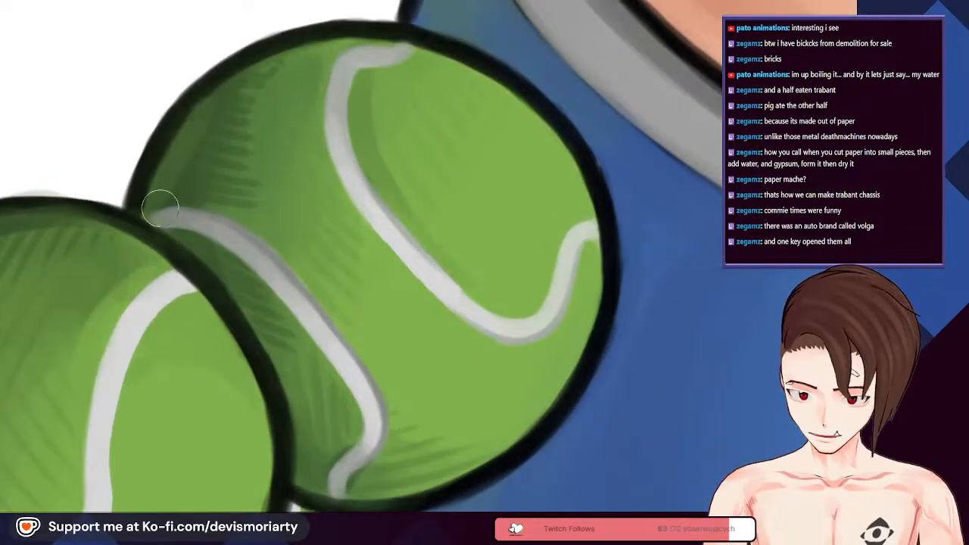
Step: Examine the shading and outlines of all three balls up close and from a distance
scroll(203, 251, down, 2)
scroll(216, 303, up, 2)
scroll(217, 303, down, 2)
scroll(667, 287, down, 1)
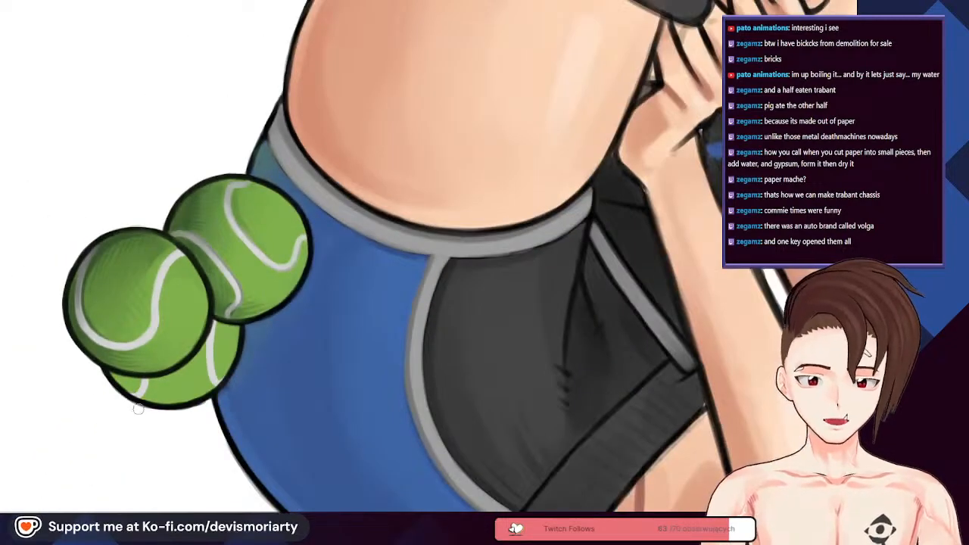
scroll(144, 392, up, 3)
scroll(617, 257, down, 3)
scroll(616, 258, up, 1)
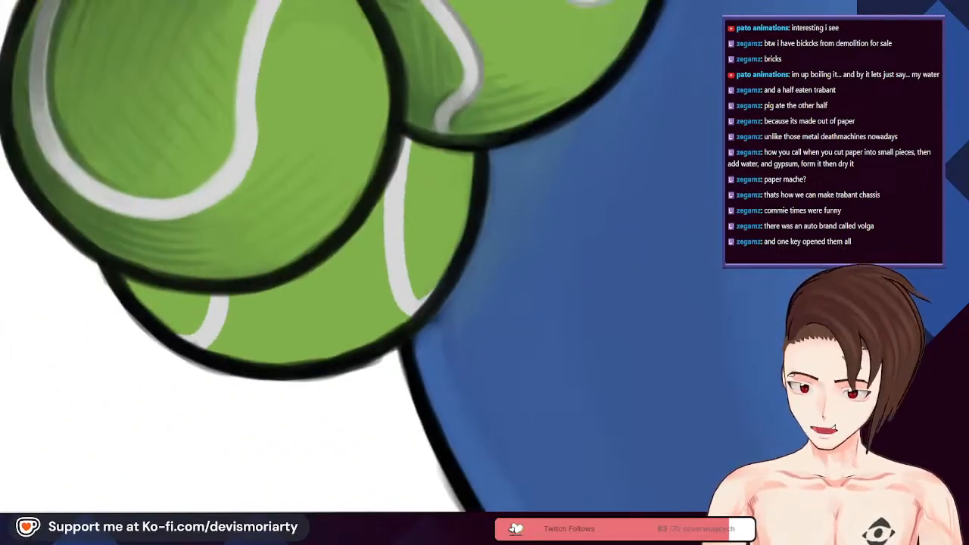
scroll(666, 303, down, 2)
scroll(380, 197, up, 2)
scroll(489, 334, down, 2)
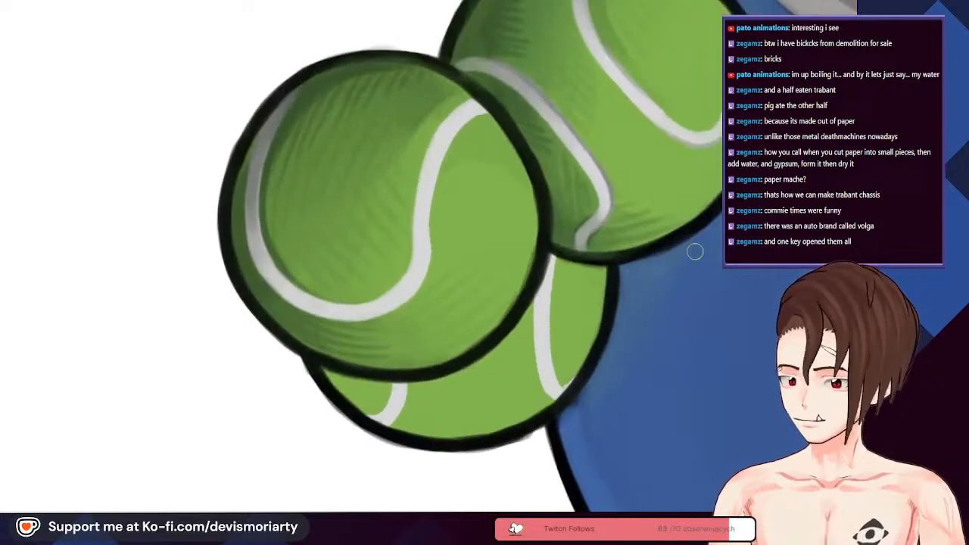
scroll(692, 265, down, 2)
scroll(250, 104, up, 4)
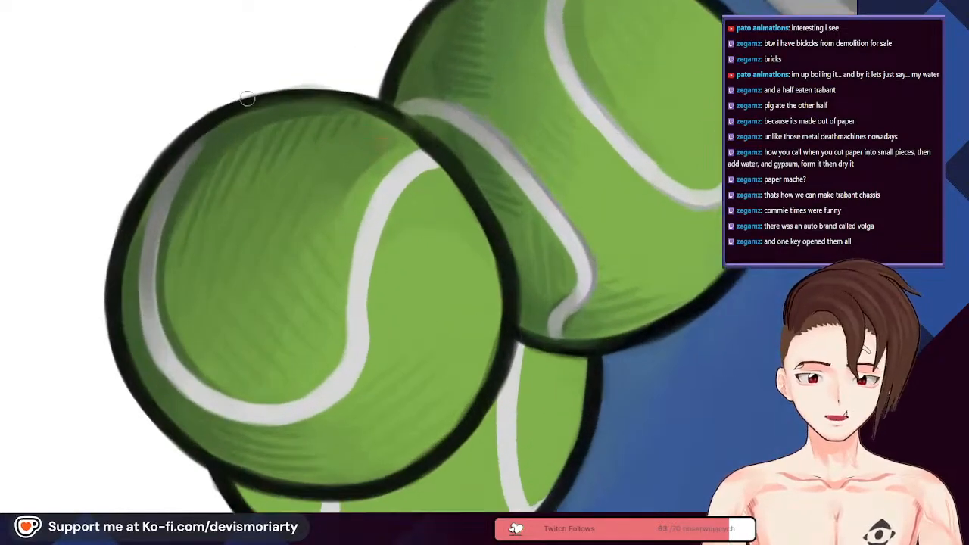
mouse_move(262, 102)
mouse_down()
mouse_move(467, 106)
mouse_move(393, 83)
mouse_move(558, 168)
mouse_move(480, 112)
mouse_move(624, 248)
mouse_move(563, 169)
mouse_move(635, 266)
mouse_move(696, 450)
mouse_up()
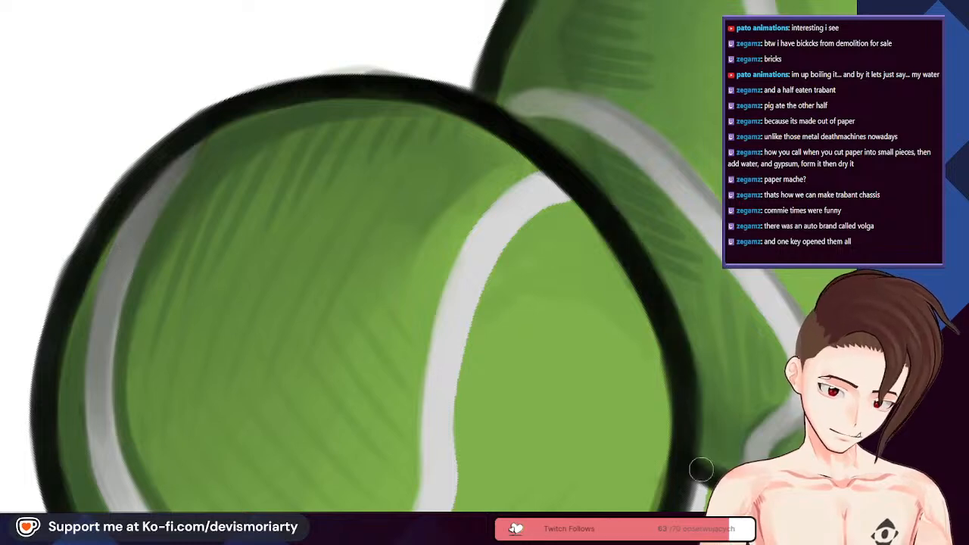
scroll(697, 449, down, 3)
scroll(655, 423, up, 3)
drag(655, 423, 718, 434)
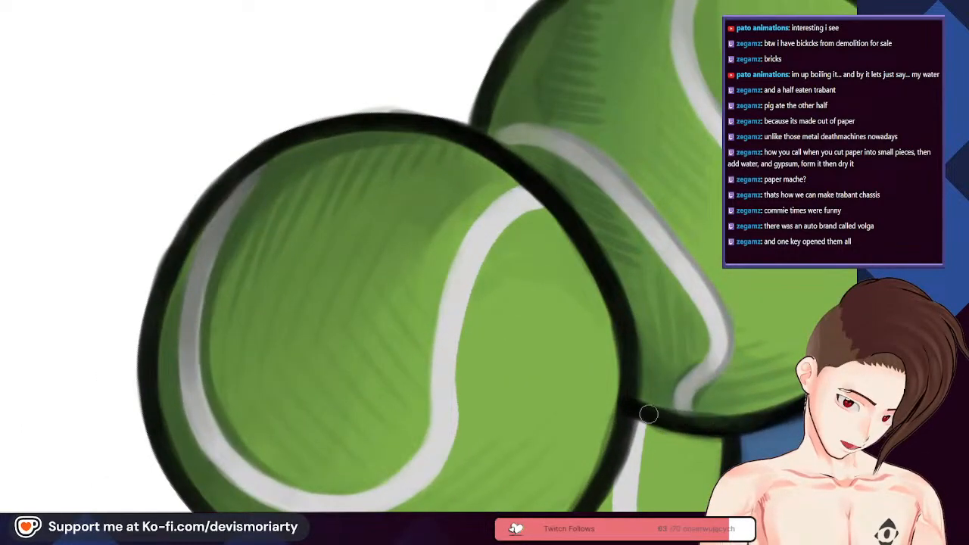
drag(661, 414, 727, 421)
key(ctrl+z)
drag(629, 405, 714, 422)
key(ctrl+z)
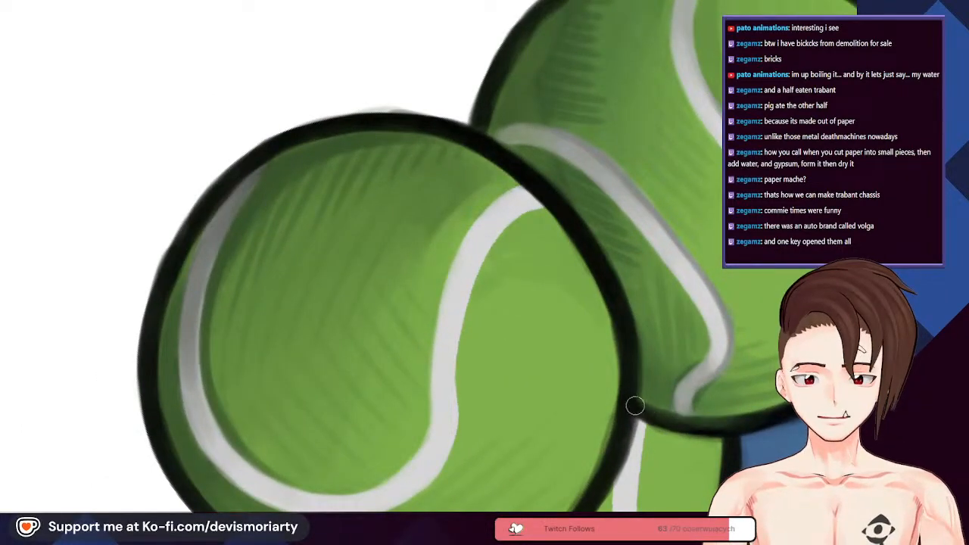
Step: Examine the shaded tennis balls up close and against the whole figure
scroll(661, 421, down, 4)
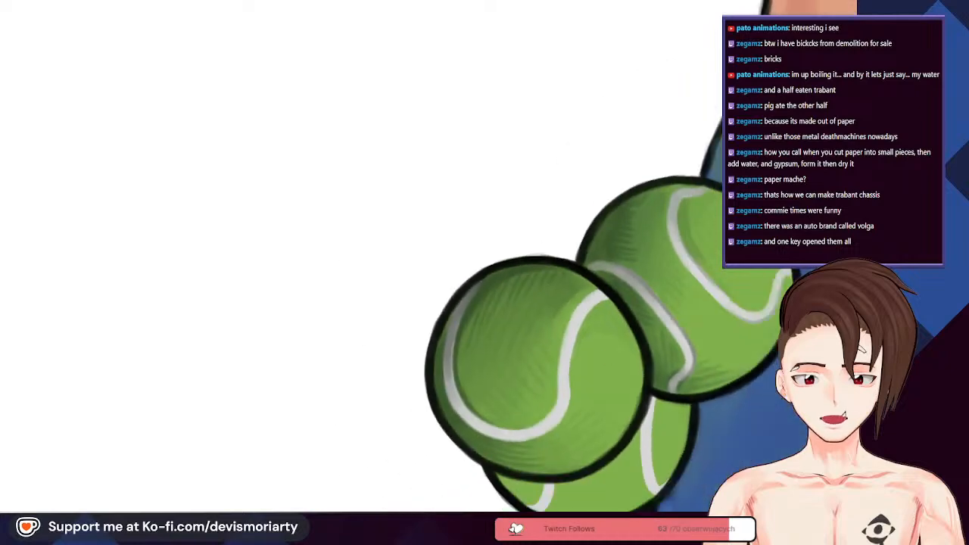
scroll(553, 271, up, 3)
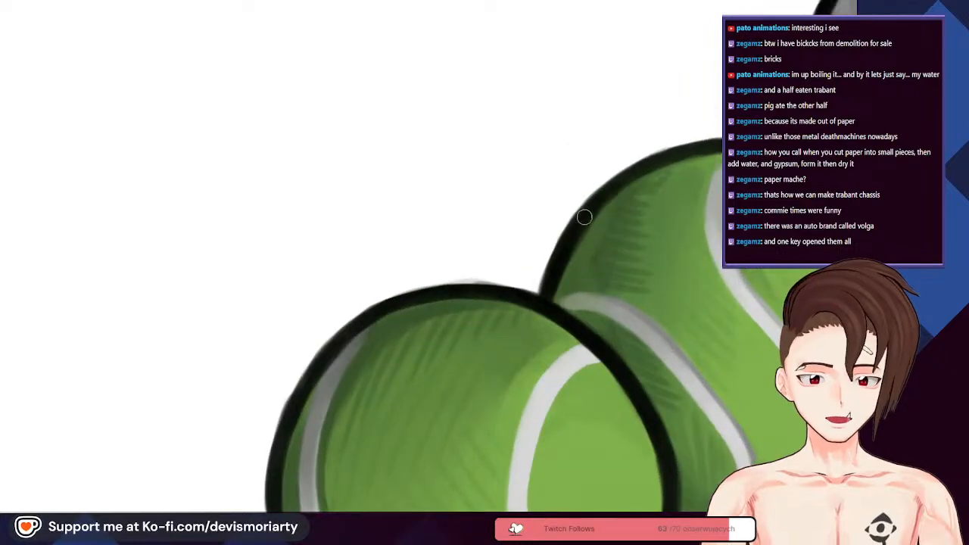
scroll(583, 219, down, 6)
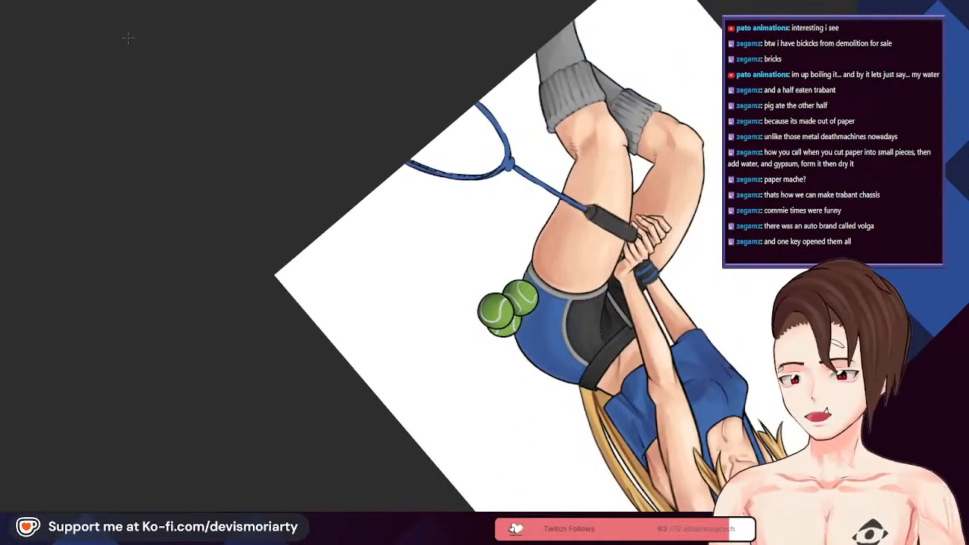
scroll(522, 299, up, 4)
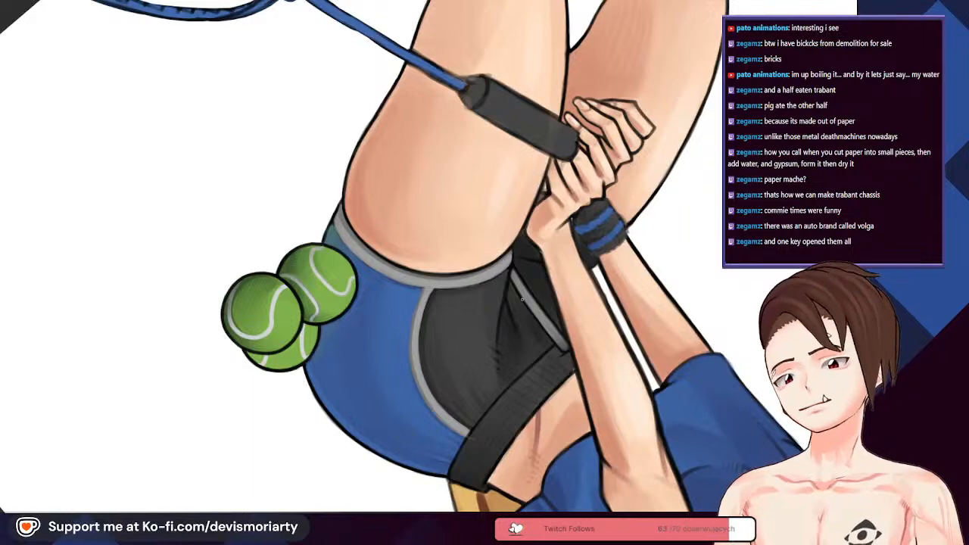
scroll(215, 341, down, 4)
scroll(214, 342, up, 2)
scroll(91, 244, down, 3)
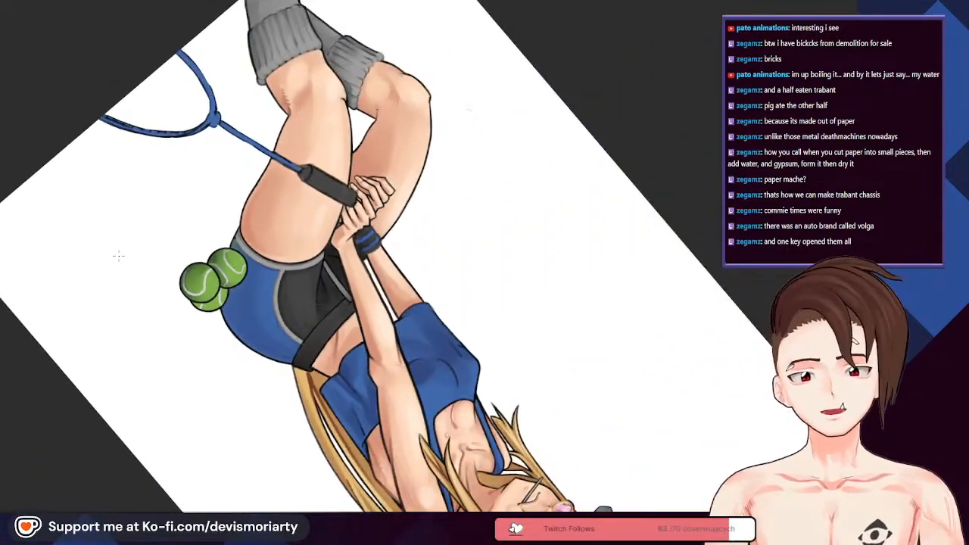
scroll(119, 255, up, 5)
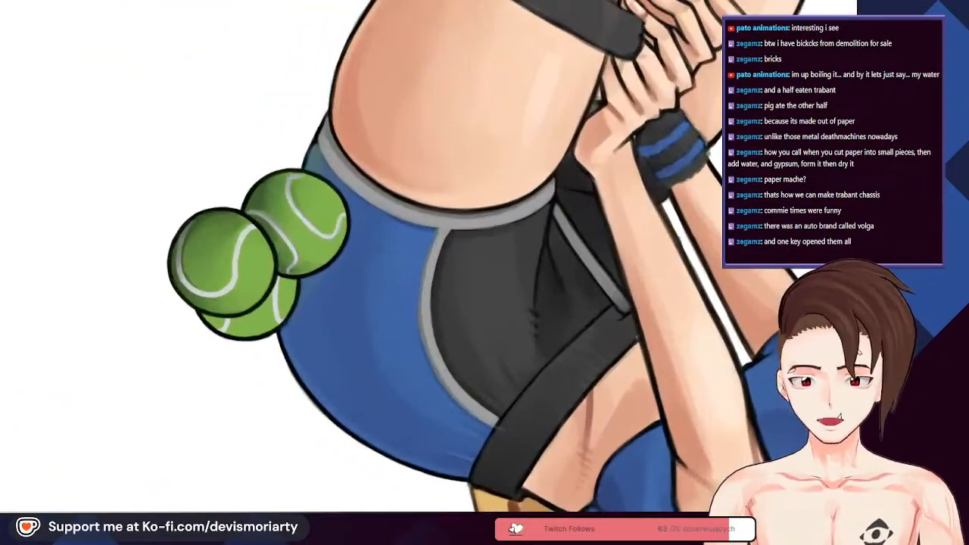
scroll(188, 242, down, 1)
scroll(227, 170, up, 3)
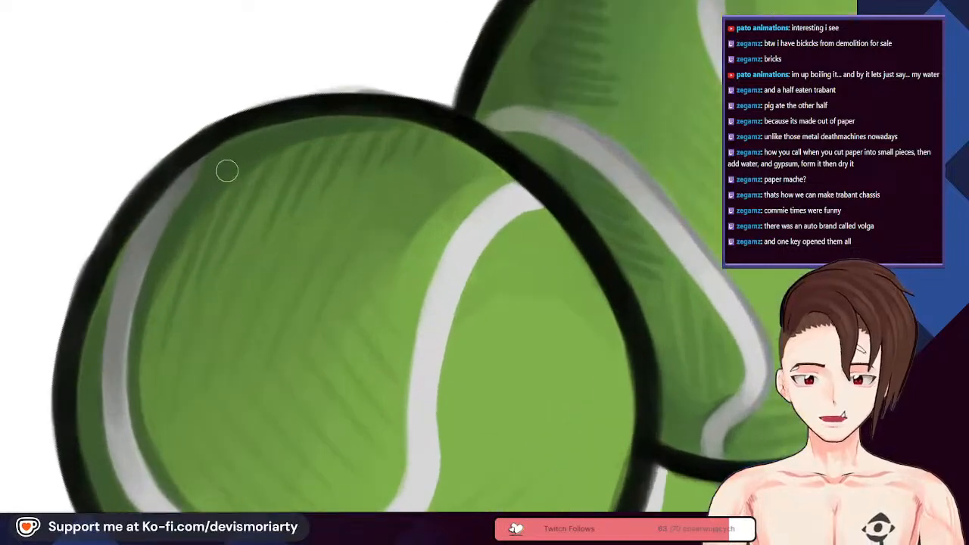
scroll(320, 173, down, 2)
scroll(320, 174, up, 2)
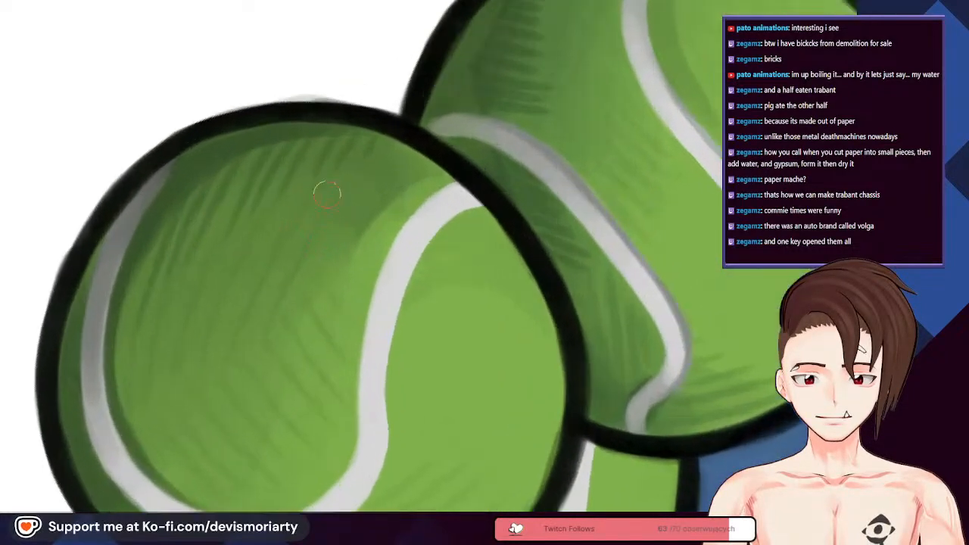
Step: Add darker green hatching across the front ball's shaded area inside the seam curve, and undo the last strokes
drag(271, 206, 265, 332)
drag(235, 221, 229, 350)
drag(196, 259, 191, 377)
drag(164, 303, 162, 401)
scroll(172, 424, down, 5)
scroll(166, 292, down, 4)
scroll(171, 318, up, 3)
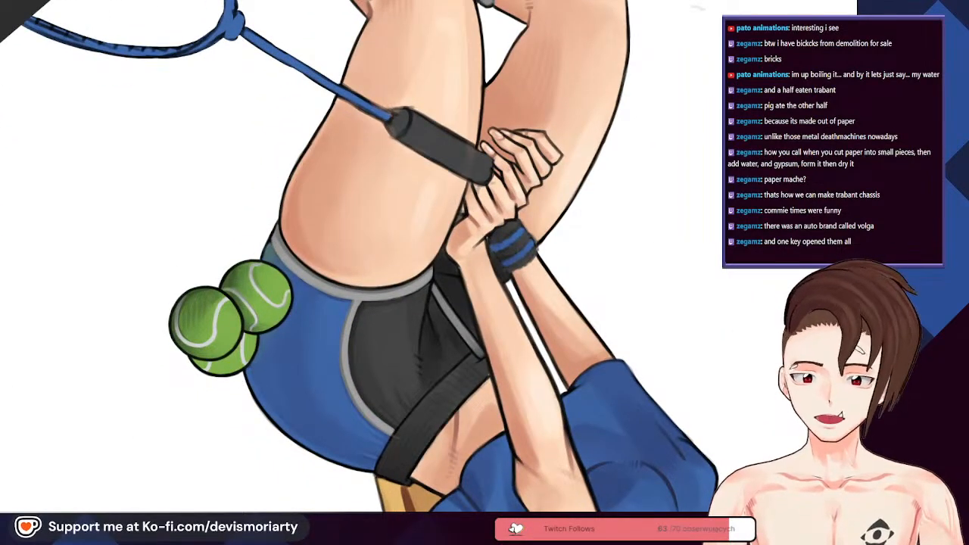
scroll(200, 329, up, 6)
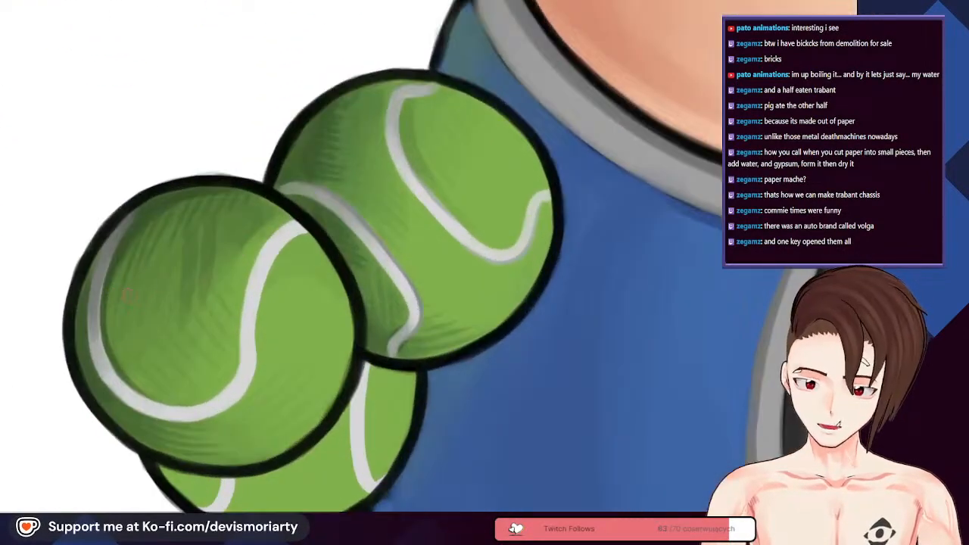
key(ctrl+z)
key(ctrl+z)
key(ctrl+z)
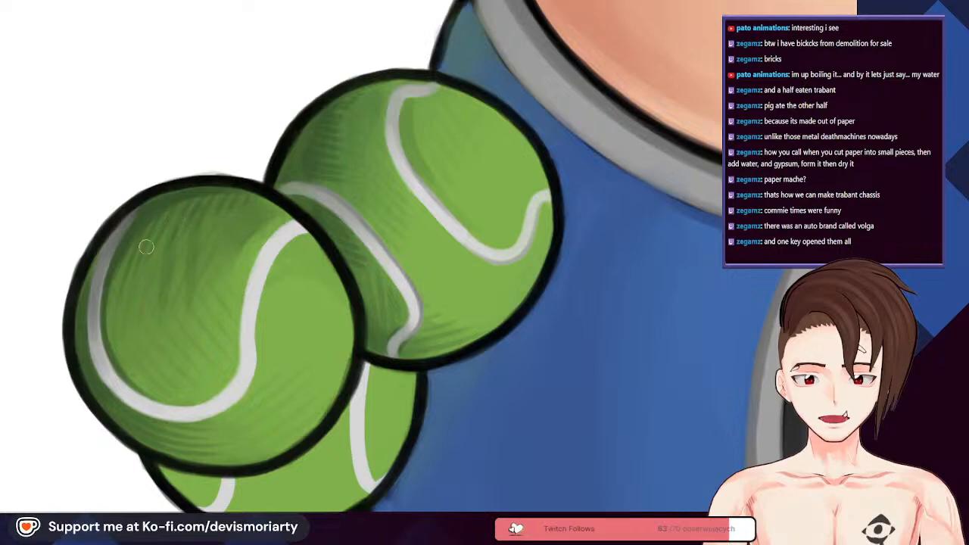
Step: Examine the front ball's hatching from a distance and from a rotated view of the canvas
scroll(110, 333, down, 5)
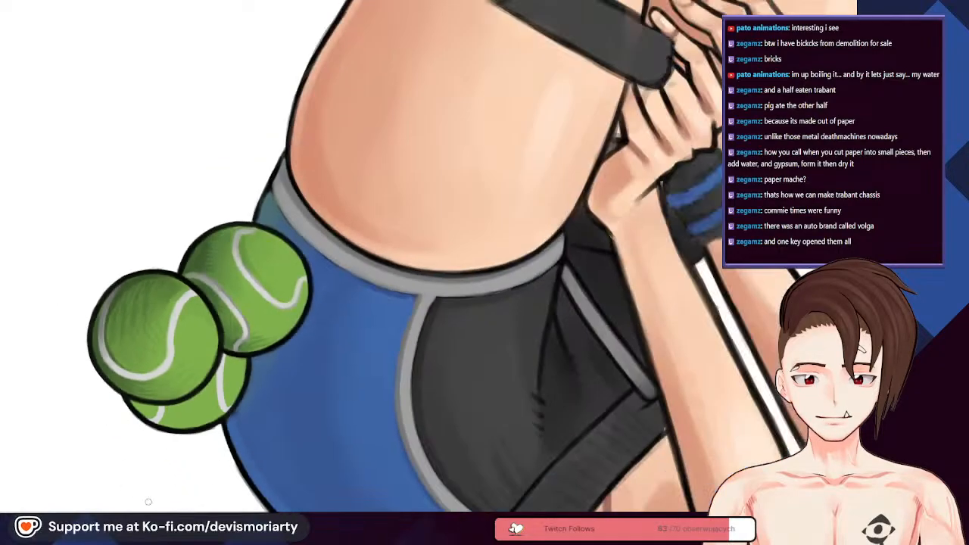
scroll(156, 88, up, 6)
scroll(315, 220, down, 2)
scroll(376, 262, up, 2)
scroll(314, 248, down, 5)
scroll(290, 255, up, 3)
scroll(290, 255, up, 4)
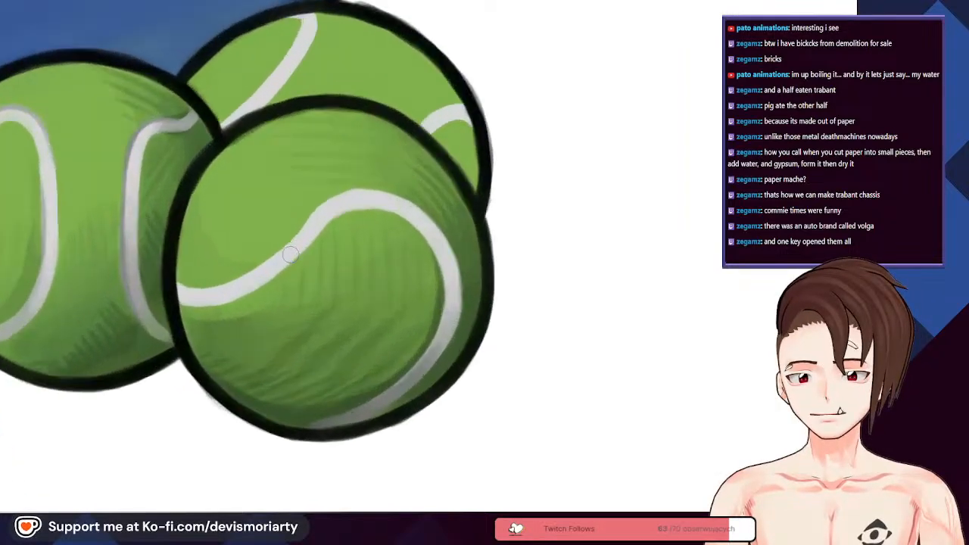
scroll(144, 328, up, 2)
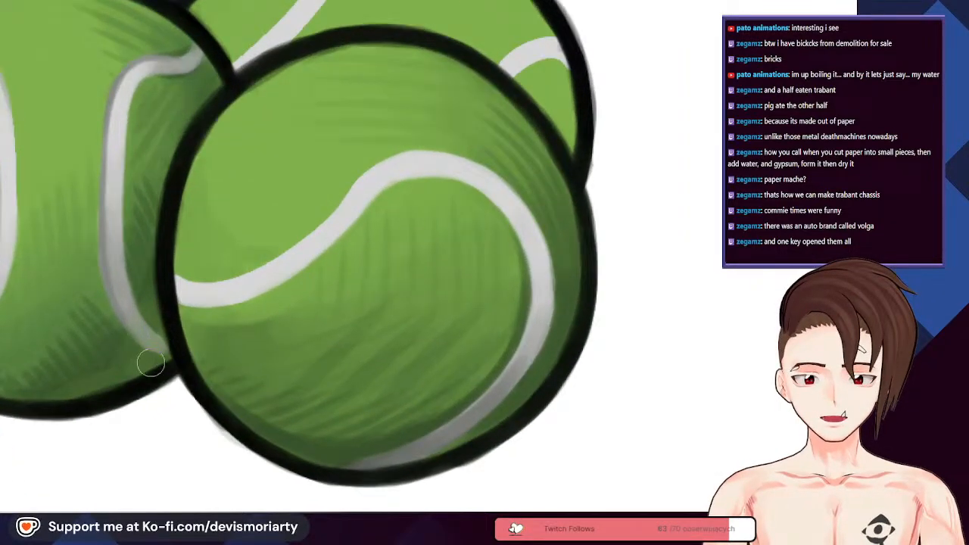
Step: Refine the green shading on the left ball along the lower part of the seam nearest the front ball
mouse_move(124, 382)
mouse_down()
mouse_move(147, 311)
mouse_move(142, 305)
mouse_move(113, 343)
mouse_move(128, 301)
mouse_move(106, 268)
mouse_up()
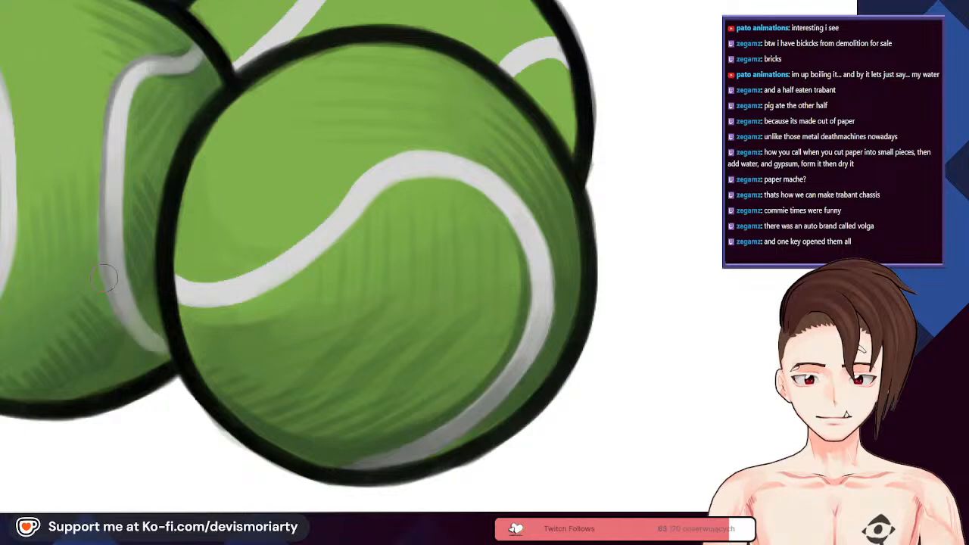
scroll(155, 358, down, 4)
scroll(231, 331, up, 4)
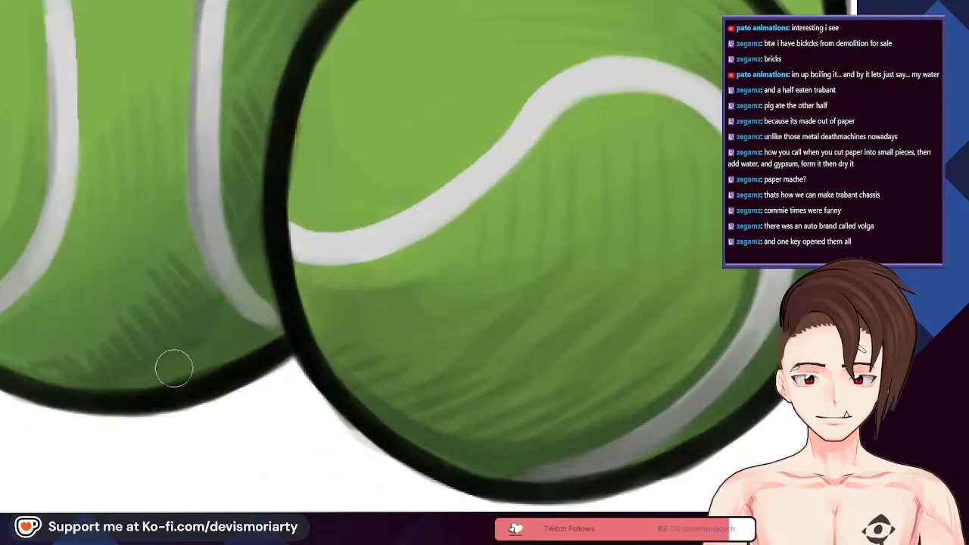
scroll(140, 361, down, 1)
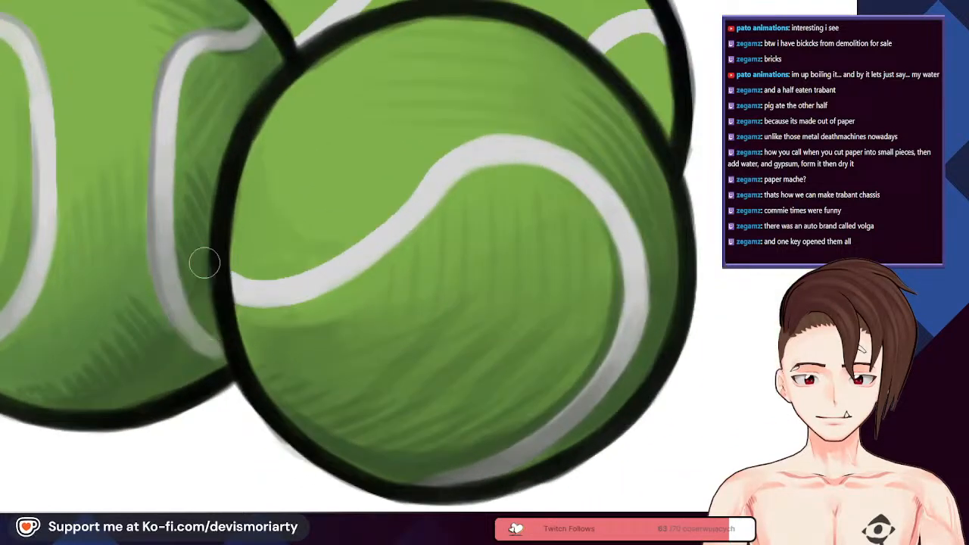
scroll(199, 303, down, 4)
scroll(225, 153, up, 5)
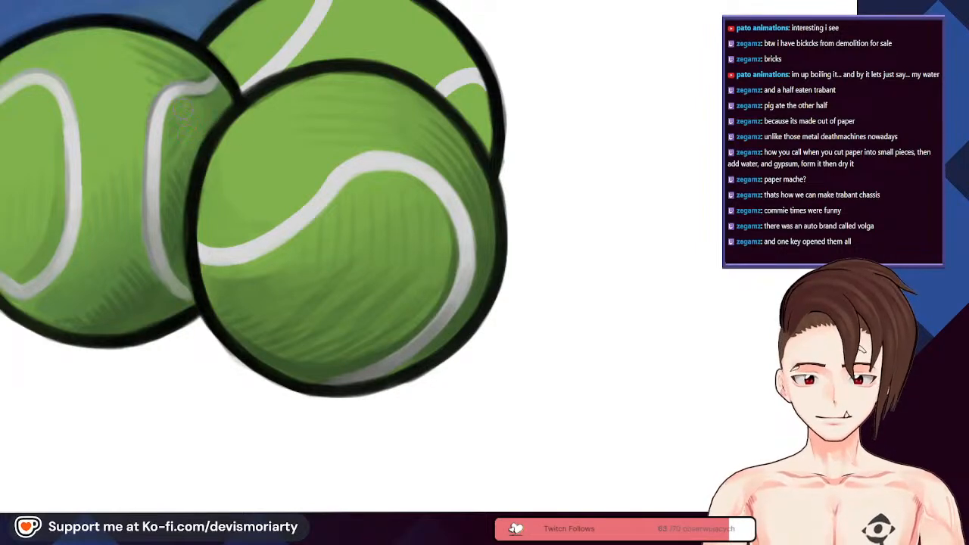
scroll(175, 146, down, 4)
scroll(193, 228, up, 4)
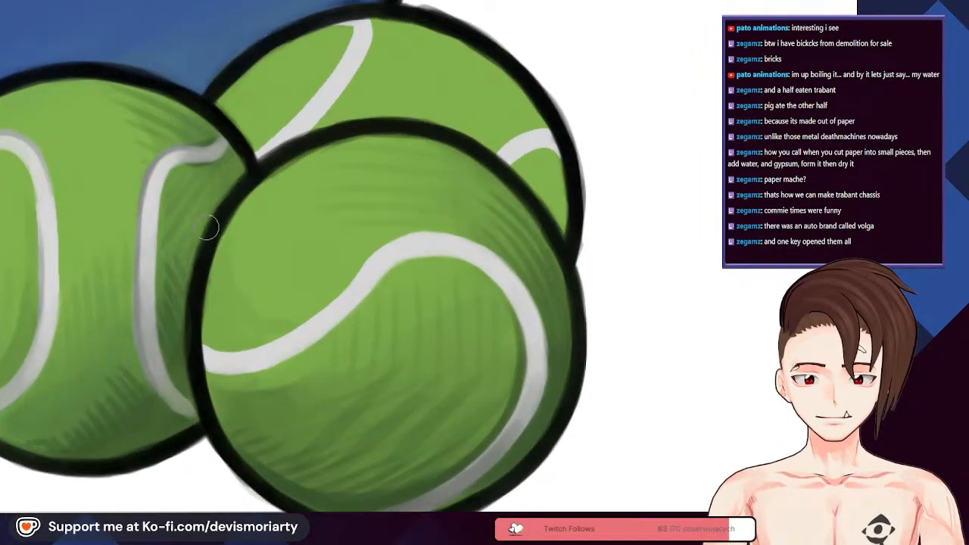
Step: Compare the shading of the three balls with the rest of the character, upright and at several magnifications
scroll(191, 366, down, 1)
scroll(191, 366, down, 6)
scroll(191, 366, down, 1)
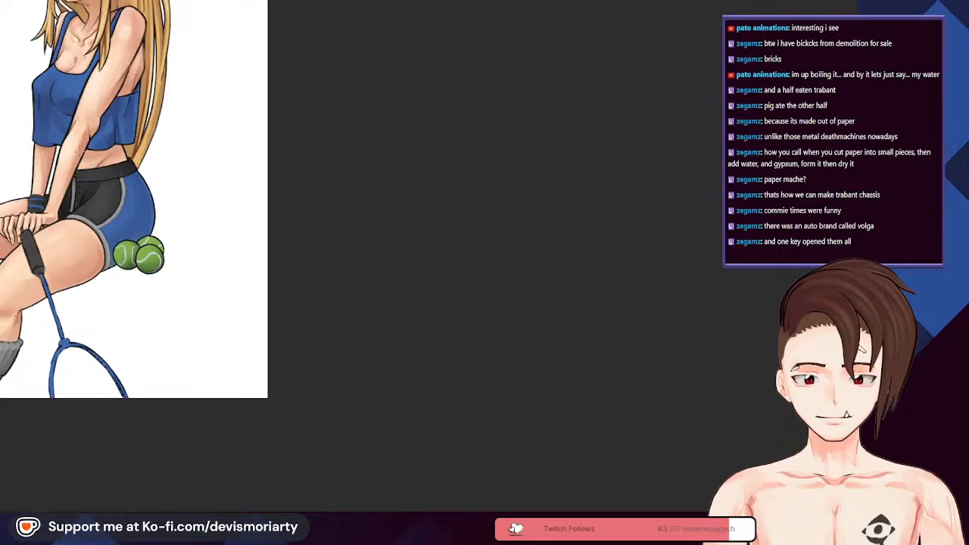
scroll(136, 250, down, 1)
scroll(136, 250, up, 8)
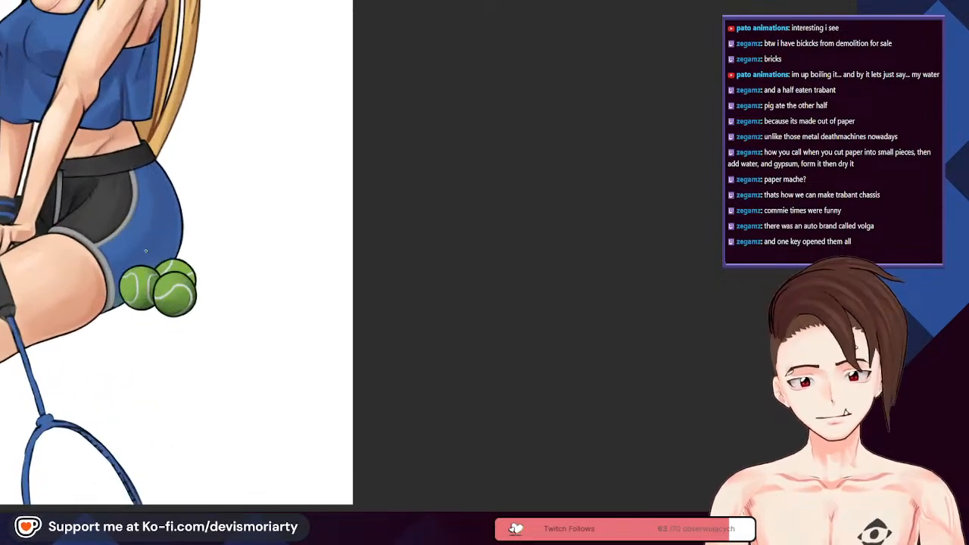
scroll(176, 336, down, 2)
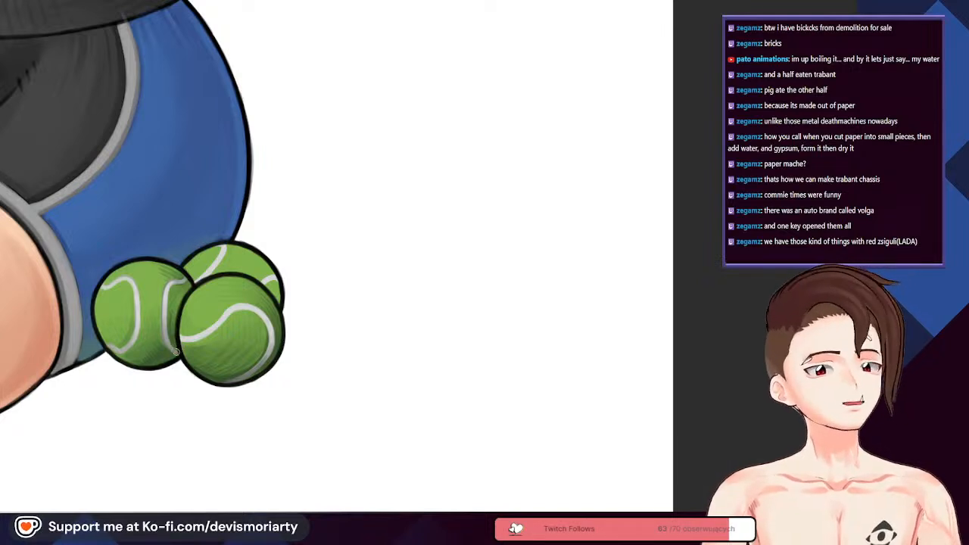
scroll(174, 346, down, 1)
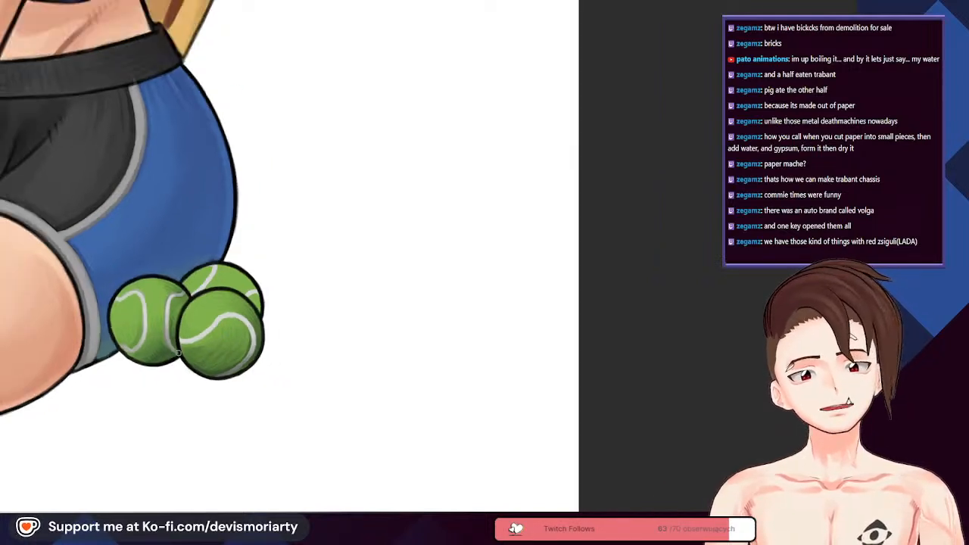
scroll(178, 341, up, 3)
scroll(181, 333, up, 4)
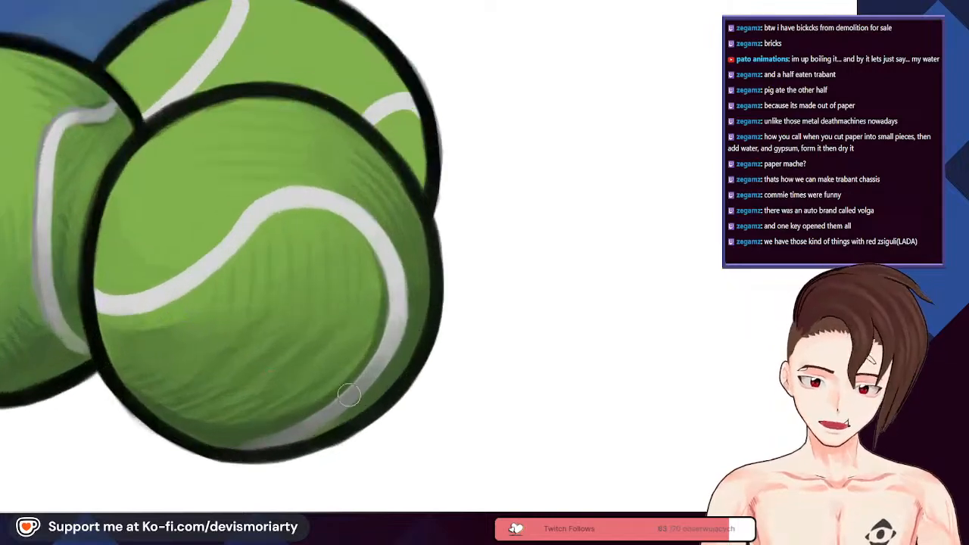
scroll(269, 486, down, 3)
scroll(227, 432, up, 4)
scroll(180, 336, down, 6)
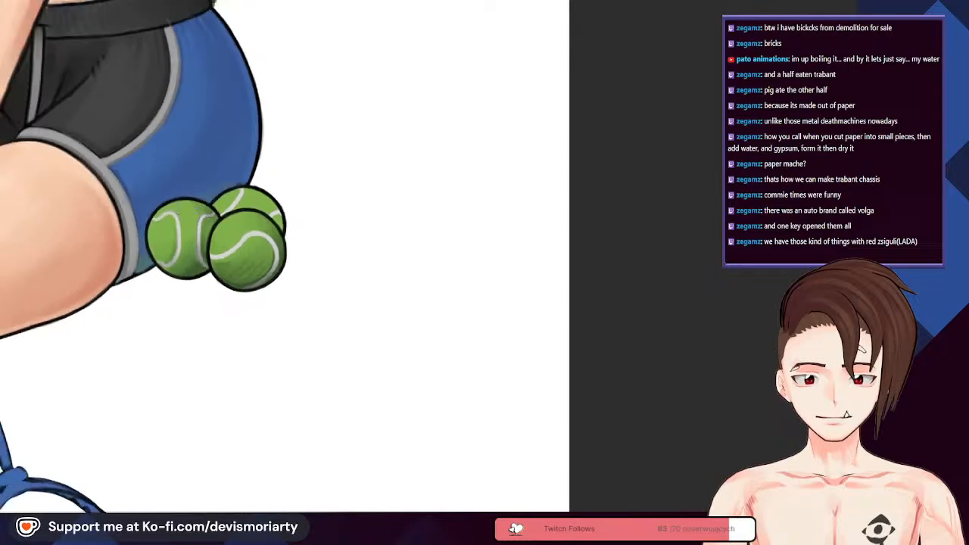
Step: Shade the left end of the front ball's white seam with a light grey next to the left ball
scroll(194, 348, up, 8)
scroll(194, 348, down, 6)
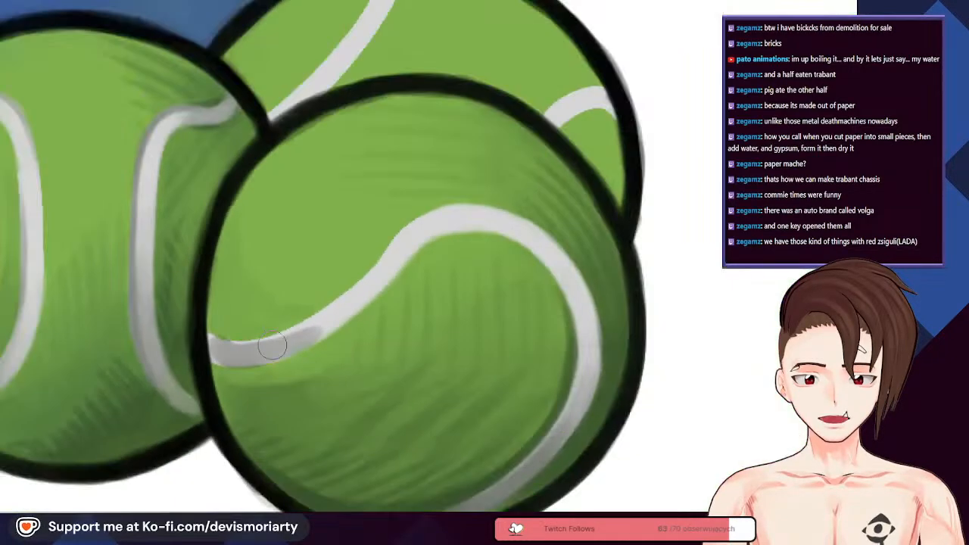
scroll(278, 342, down, 5)
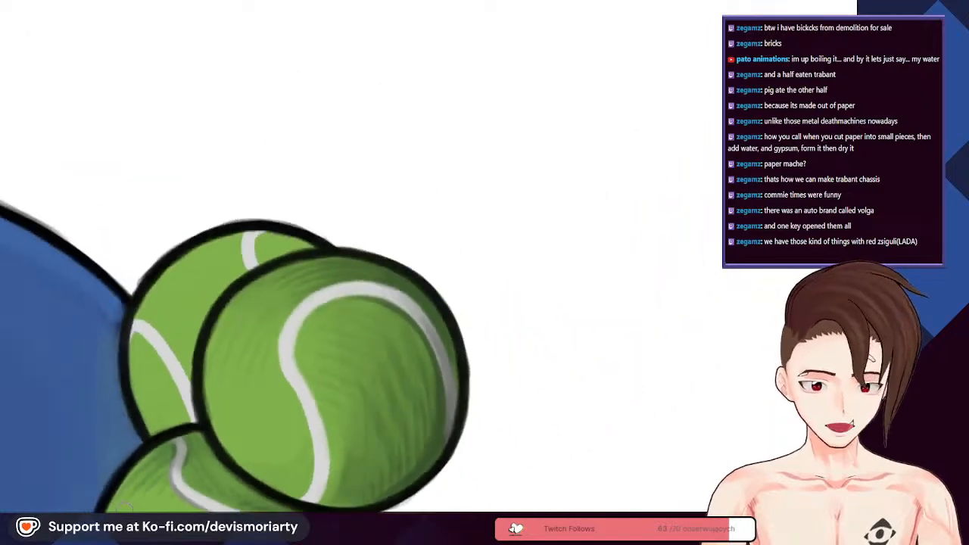
scroll(309, 412, down, 2)
Step: Blend the grey shade into the lighter part of the front ball's seam using a tone sampled from the seam
scroll(309, 413, up, 7)
drag(309, 412, 290, 278)
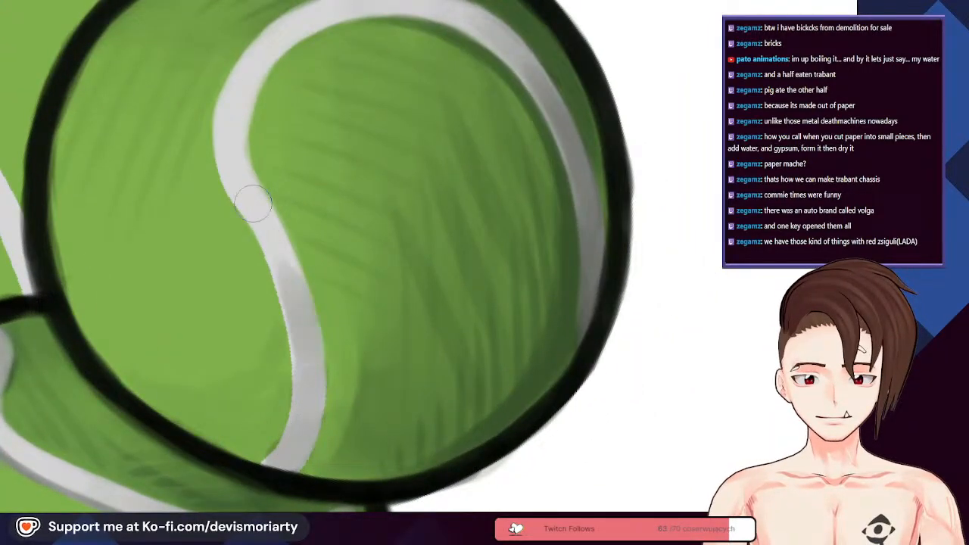
scroll(261, 229, up, 1)
alt+click(264, 223)
drag(269, 227, 316, 411)
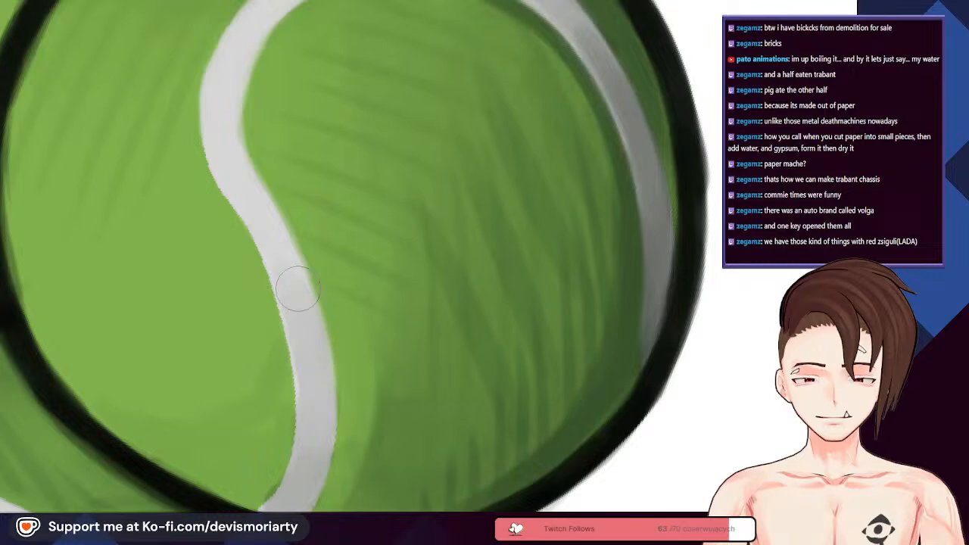
Step: Examine the front ball's seam shading from near and far, together with the neighbouring balls
scroll(286, 257, down, 3)
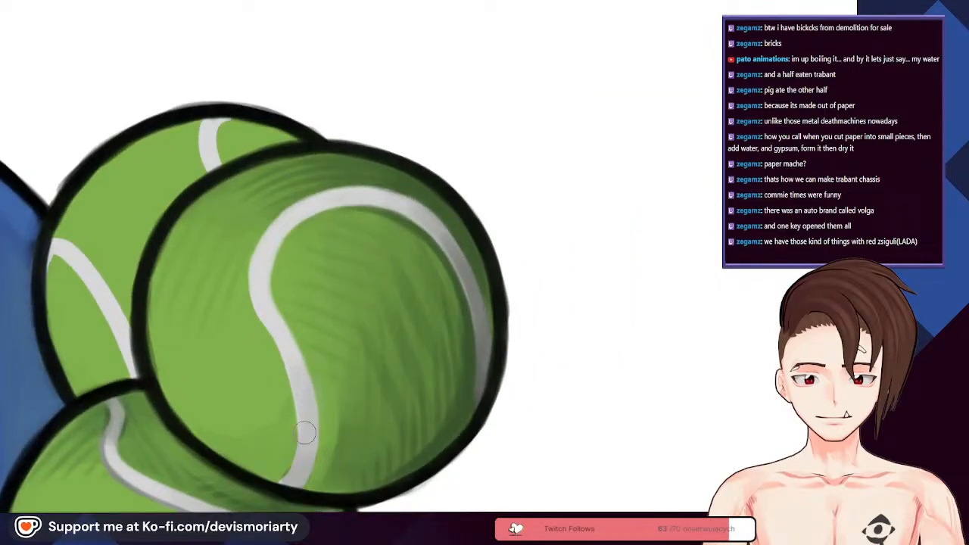
scroll(252, 320, down, 4)
scroll(318, 375, up, 6)
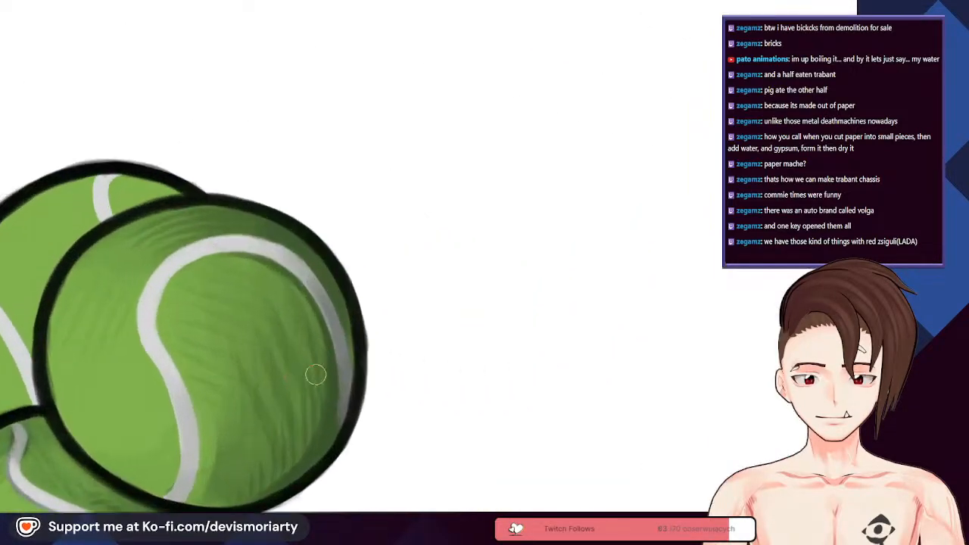
scroll(356, 373, down, 4)
scroll(228, 424, up, 2)
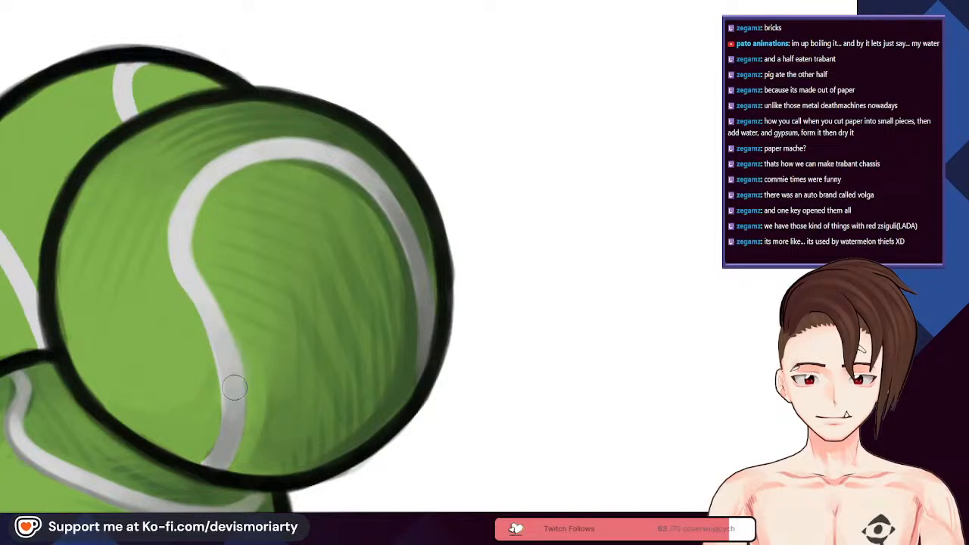
scroll(227, 418, down, 4)
scroll(216, 439, up, 1)
scroll(216, 416, down, 4)
scroll(204, 458, up, 1)
scroll(227, 341, up, 3)
scroll(250, 242, up, 2)
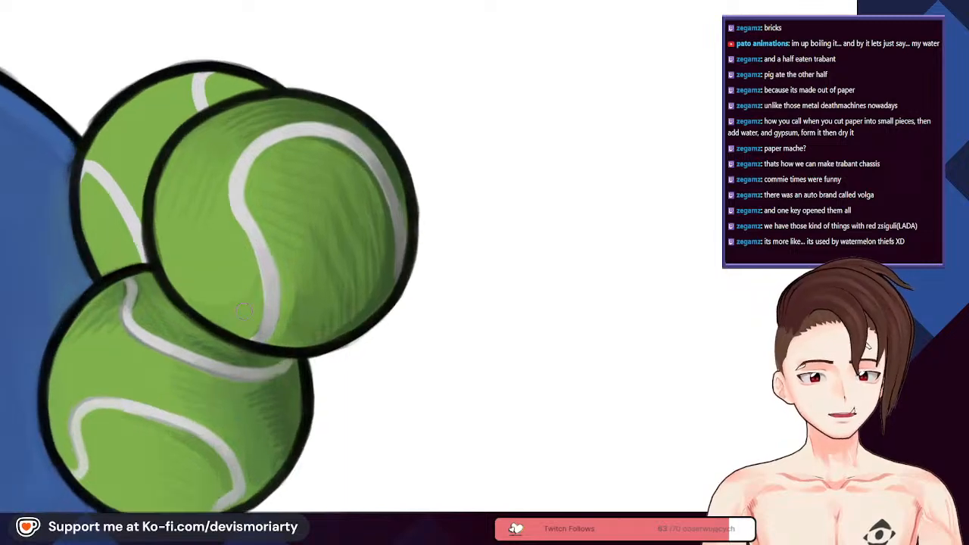
Step: Examine the lower end of the front ball's white seam and its grey shading at several magnifications
scroll(250, 242, up, 2)
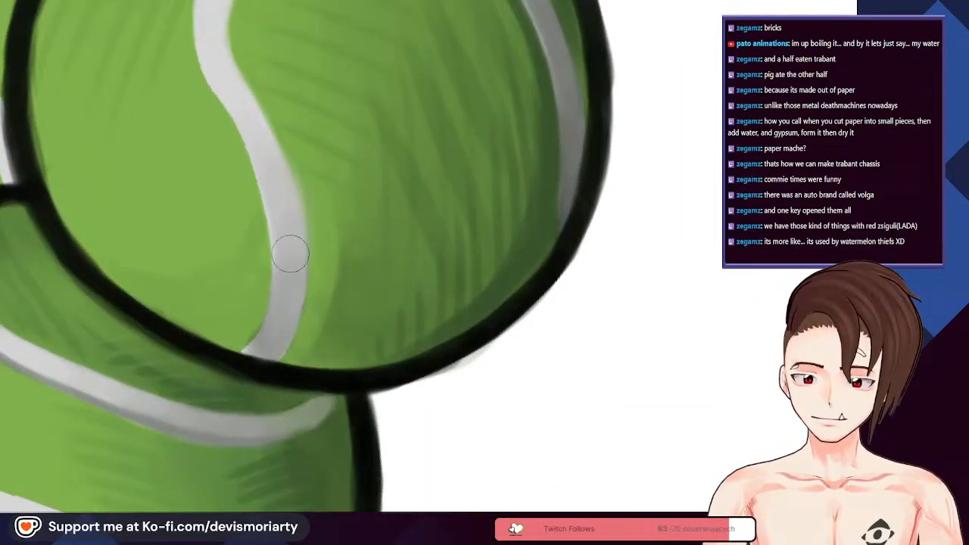
scroll(278, 236, down, 4)
scroll(261, 258, up, 4)
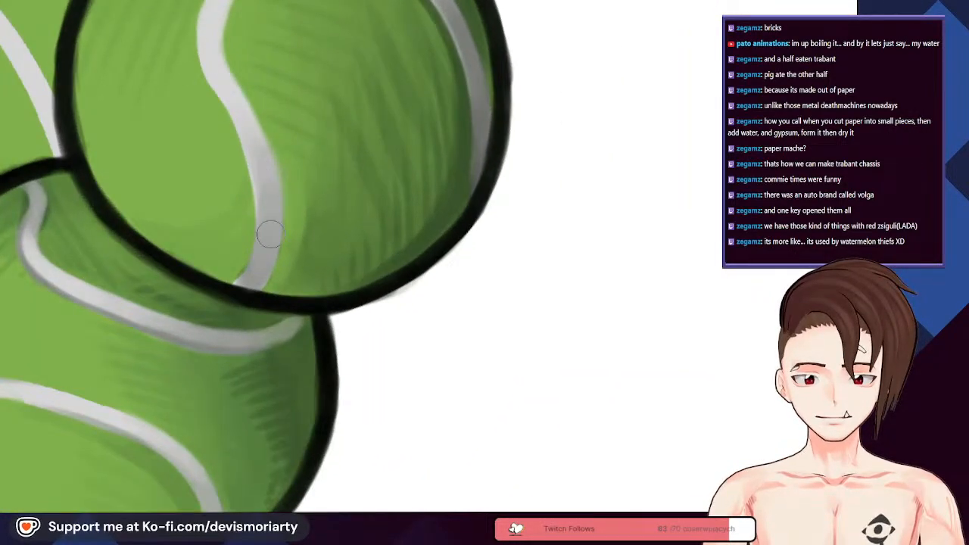
scroll(267, 227, down, 4)
scroll(219, 95, up, 5)
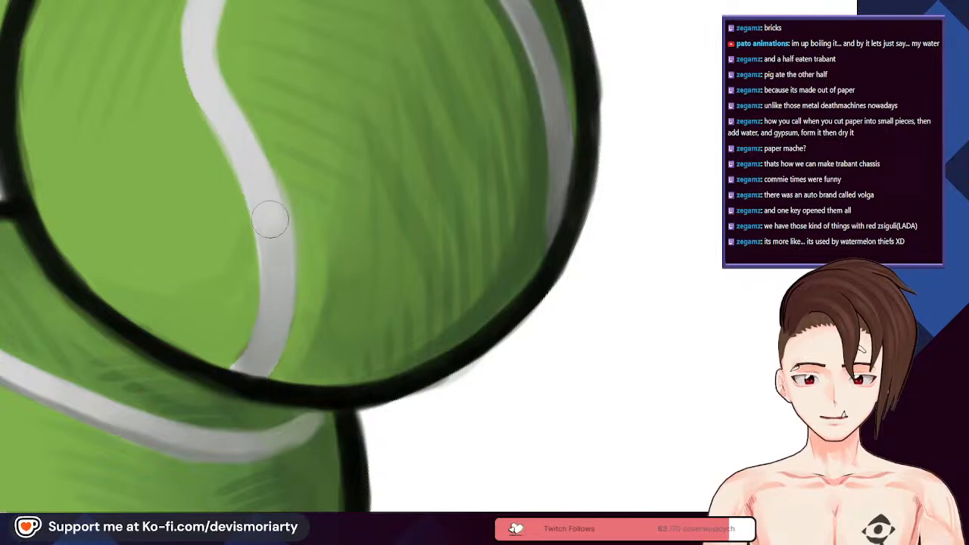
scroll(279, 256, down, 4)
scroll(257, 333, up, 4)
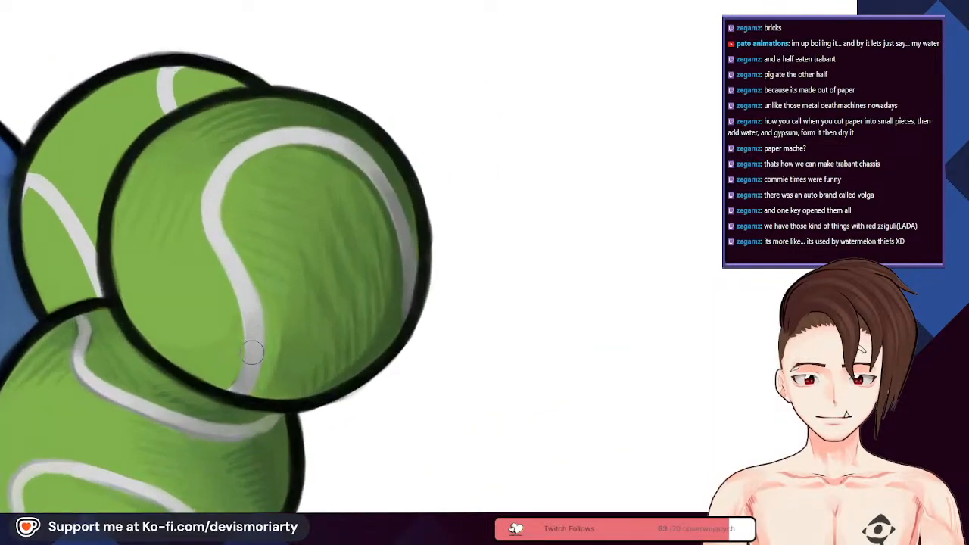
Step: Compare the shading of all three balls with the shorts and the rest of the figure, from near and far
scroll(225, 246, down, 4)
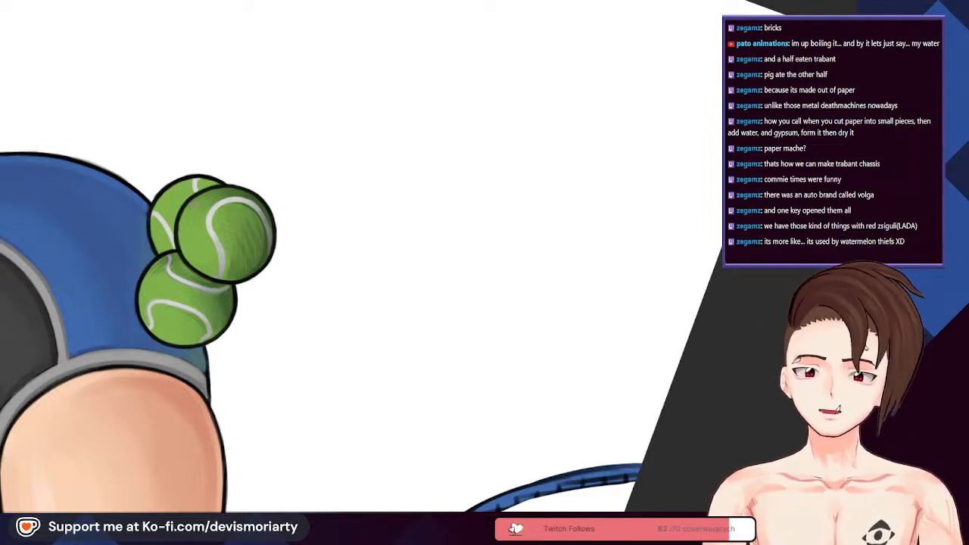
scroll(346, 162, up, 5)
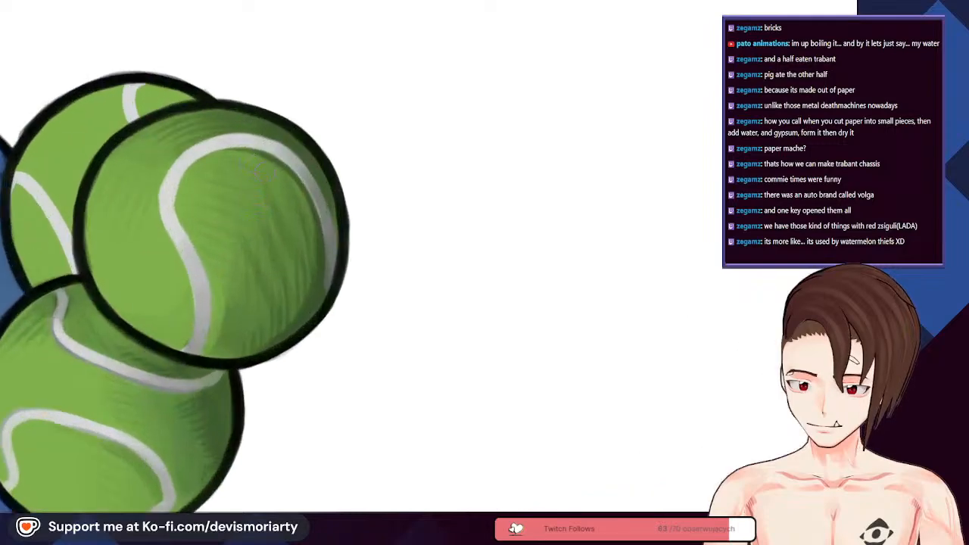
scroll(346, 162, down, 5)
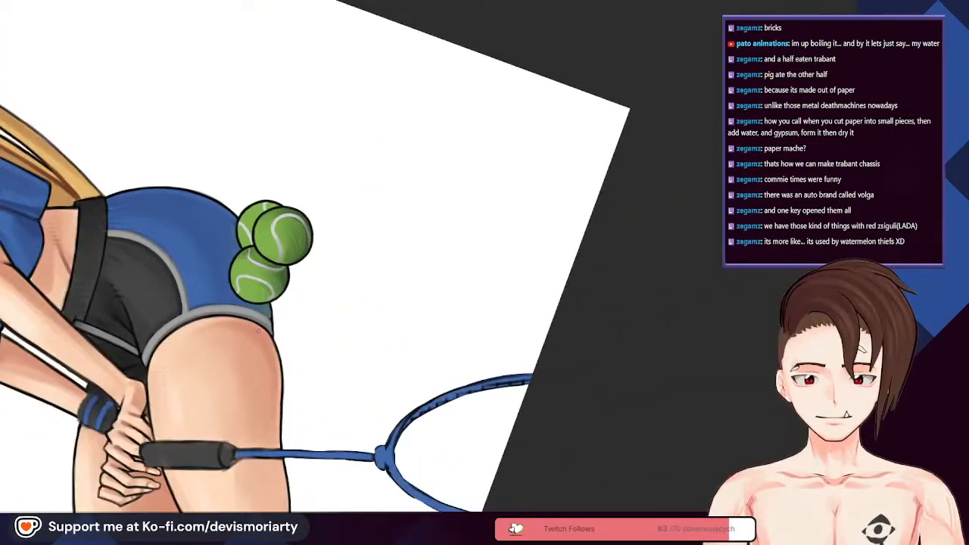
scroll(324, 203, down, 2)
scroll(324, 203, up, 6)
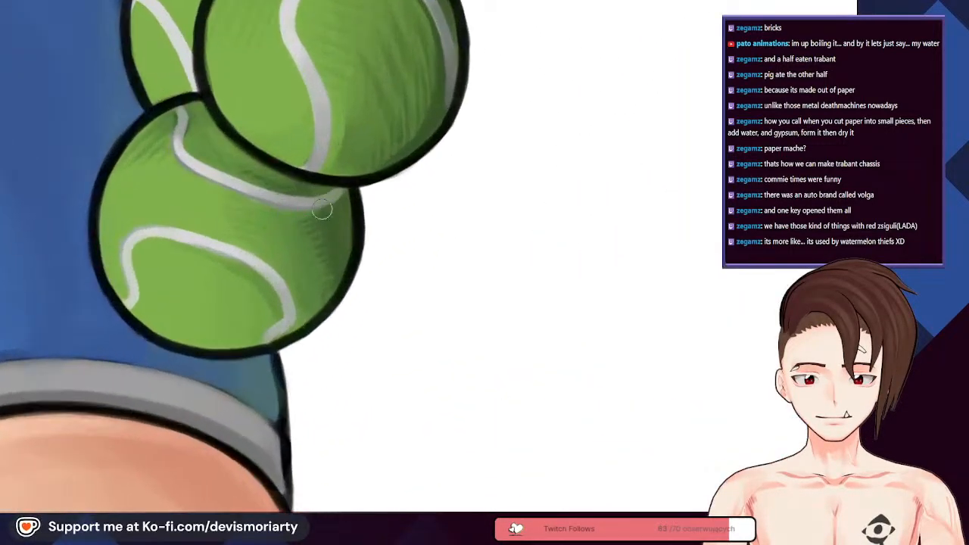
scroll(324, 203, down, 5)
scroll(324, 202, up, 5)
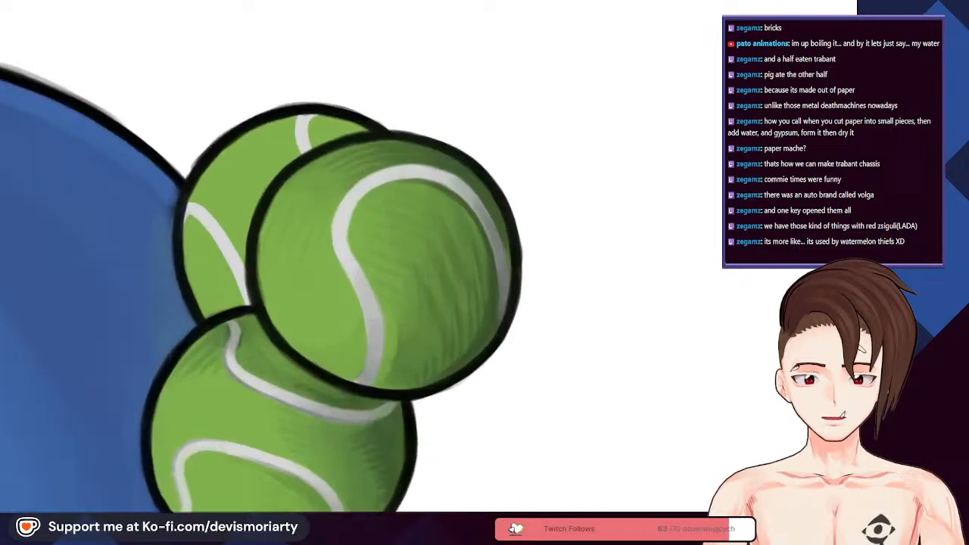
scroll(480, 328, down, 5)
scroll(480, 328, up, 3)
scroll(480, 328, down, 2)
scroll(480, 328, up, 1)
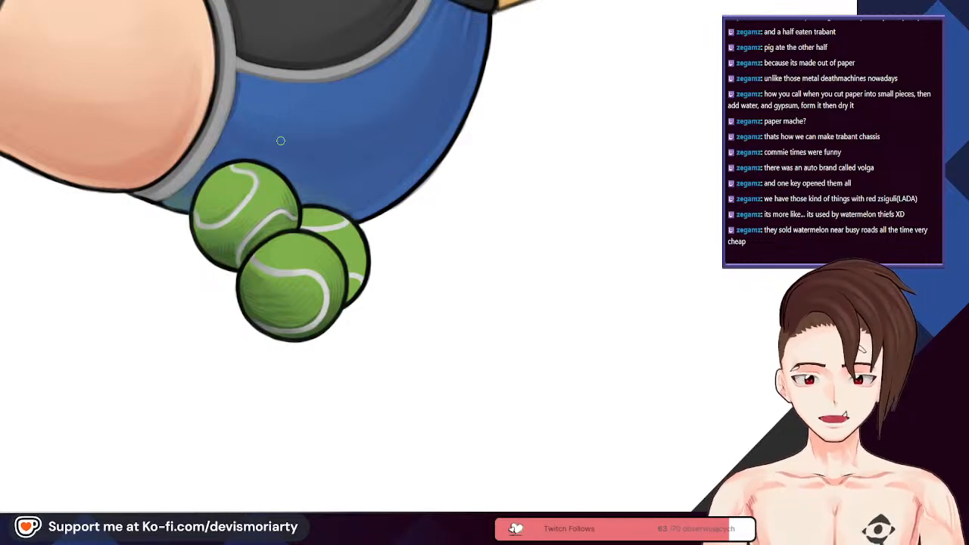
Step: Try to shade the back ball with darker green above its upper seam, next to the left ball
scroll(335, 150, up, 5)
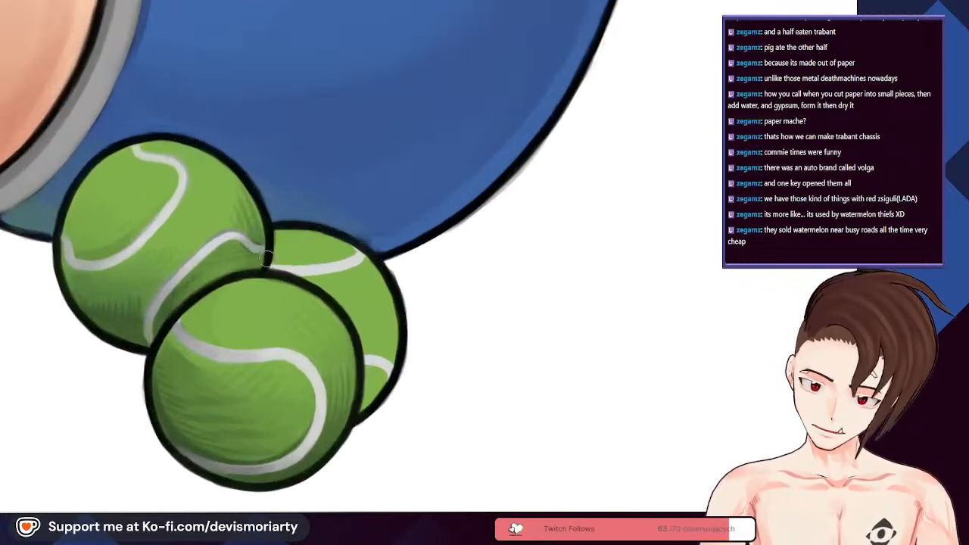
drag(287, 219, 280, 268)
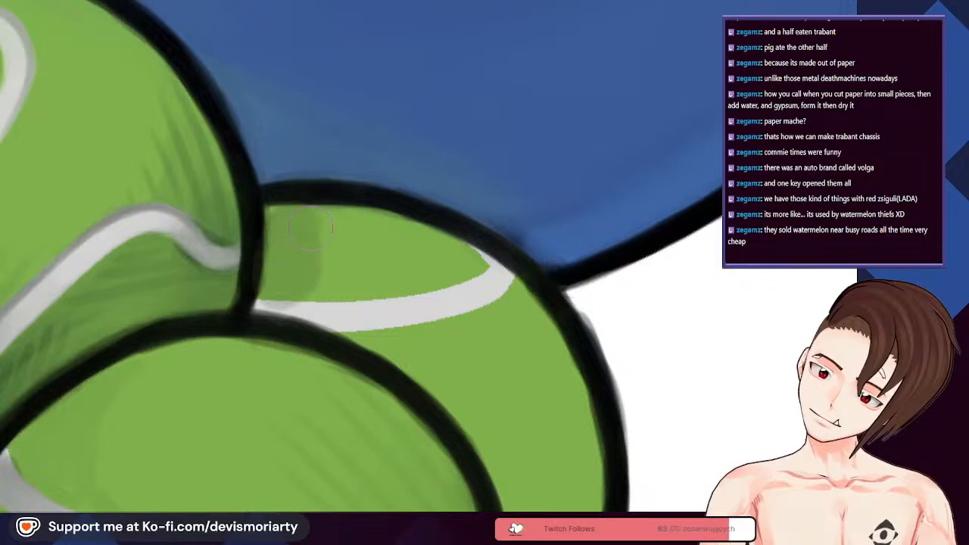
drag(301, 227, 331, 265)
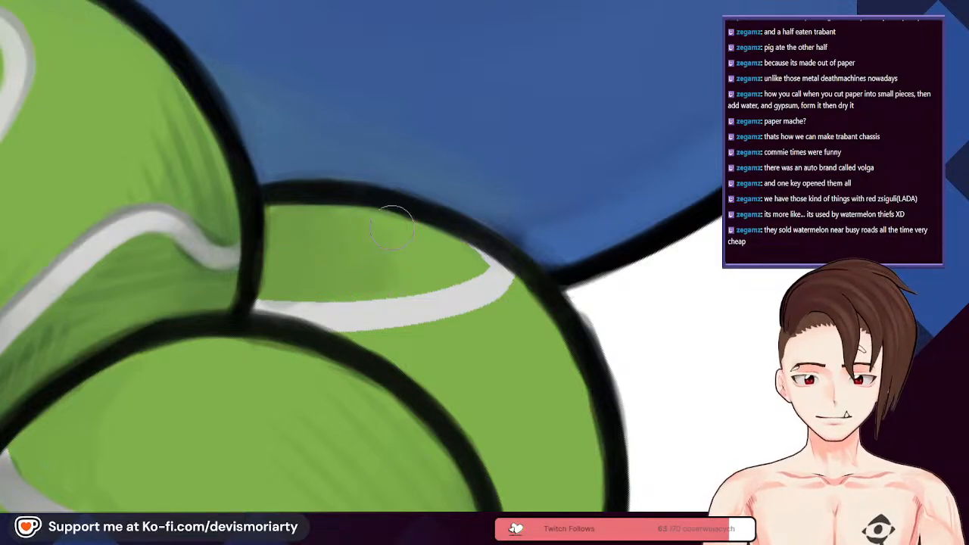
scroll(390, 235, down, 5)
scroll(333, 220, up, 5)
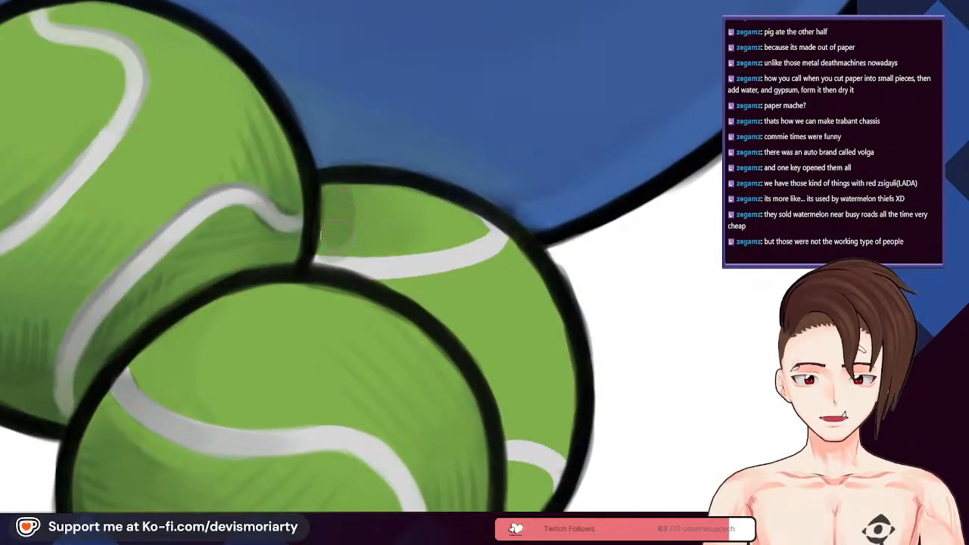
scroll(361, 214, down, 5)
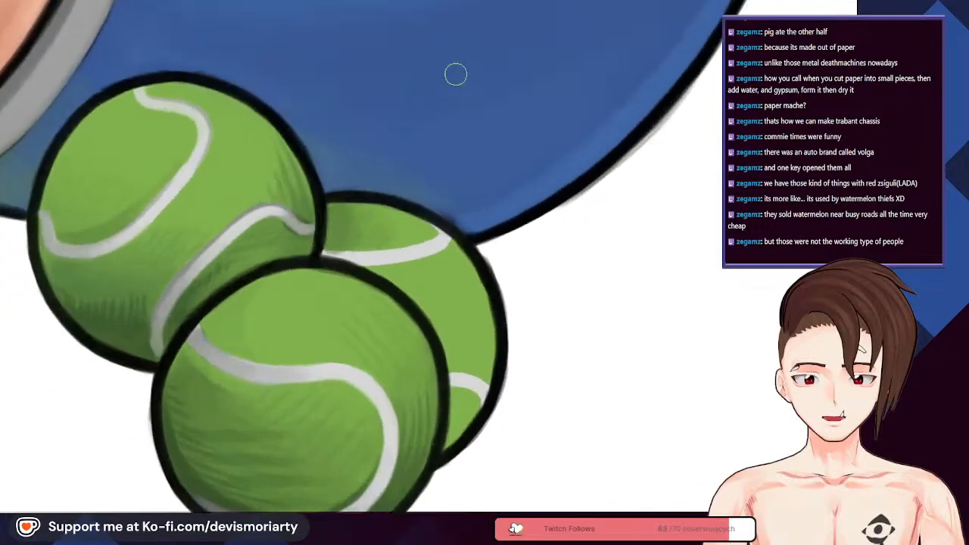
scroll(462, 91, up, 5)
scroll(447, 181, down, 3)
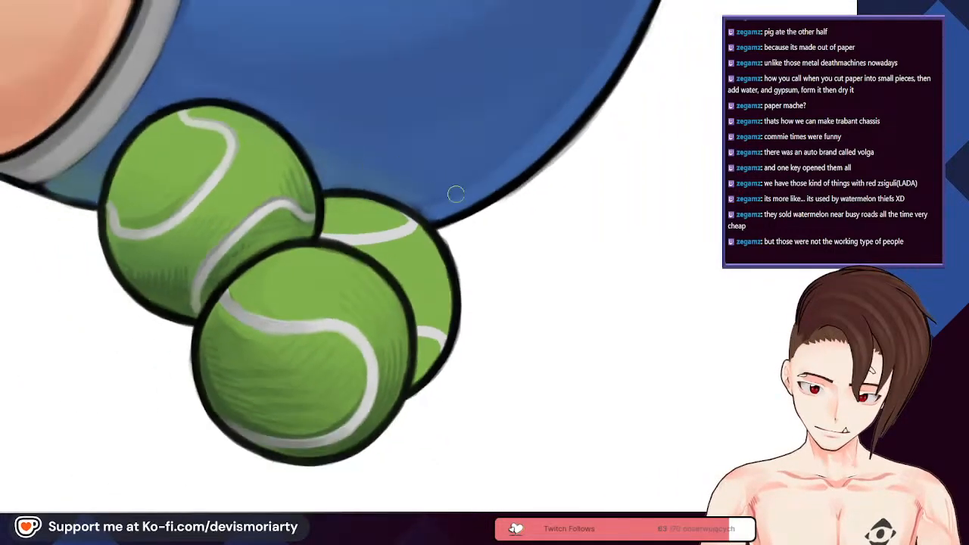
Step: Fill the small corner of the back ball enclosed by its lower seam with a darker green shade
scroll(406, 454, up, 4)
scroll(405, 454, down, 3)
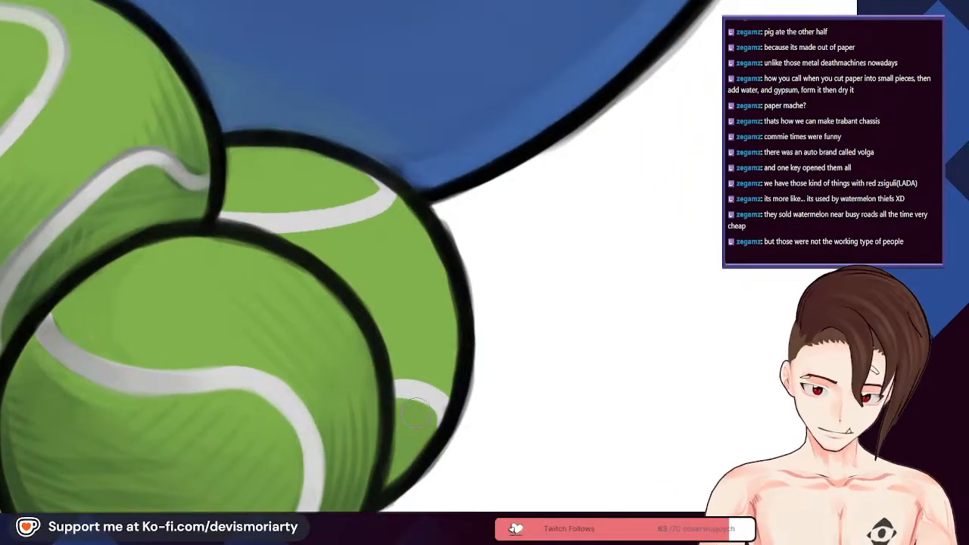
scroll(396, 465, up, 3)
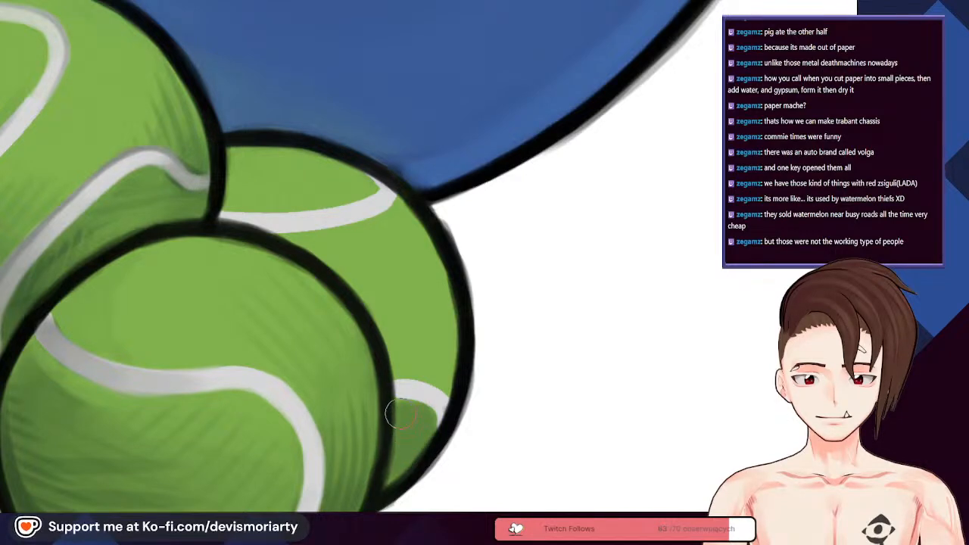
scroll(400, 442, down, 5)
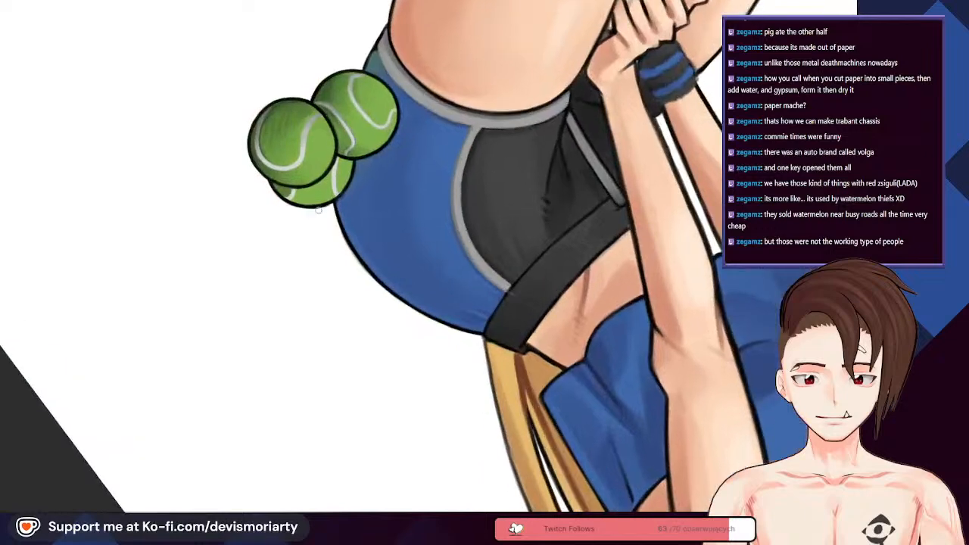
Step: Paint a slightly darker green shadow on the back ball between its two seam lines, beside the front ball
scroll(297, 246, up, 5)
mouse_move(296, 246)
mouse_down()
mouse_move(320, 209)
mouse_move(295, 244)
mouse_up()
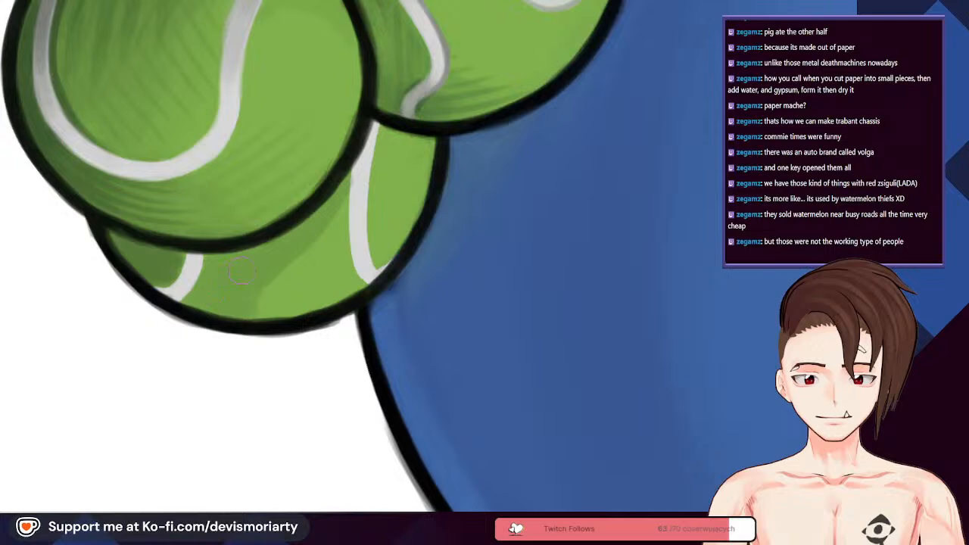
scroll(249, 248, down, 2)
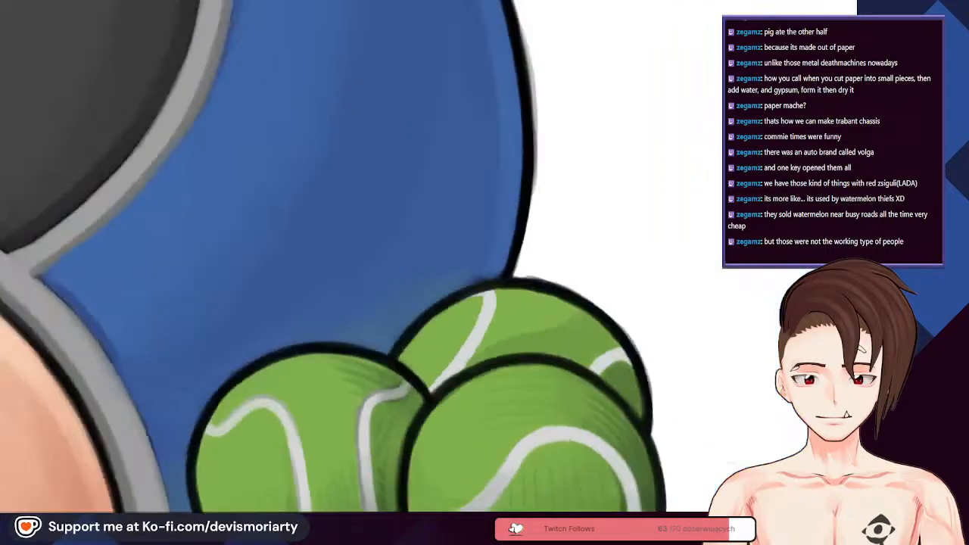
scroll(321, 242, up, 2)
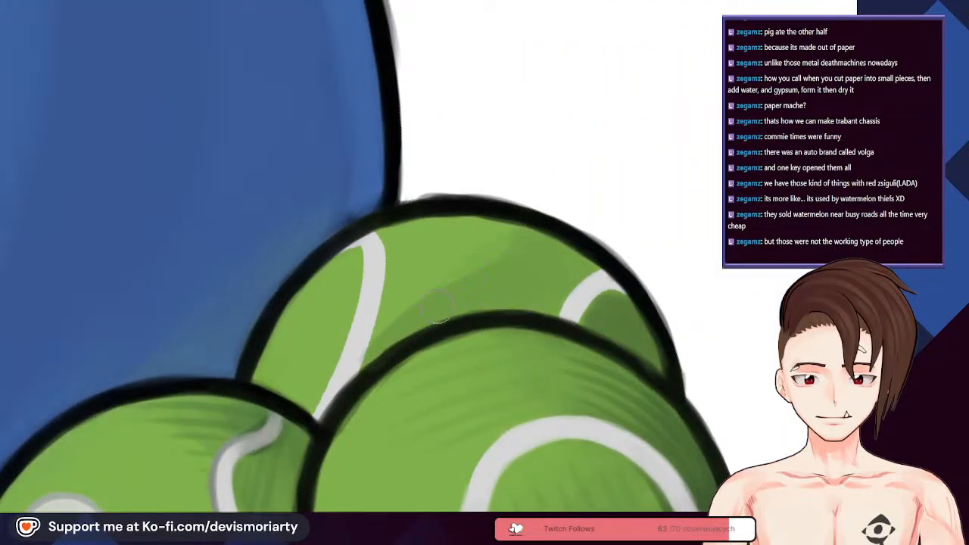
scroll(460, 286, down, 2)
scroll(485, 311, up, 2)
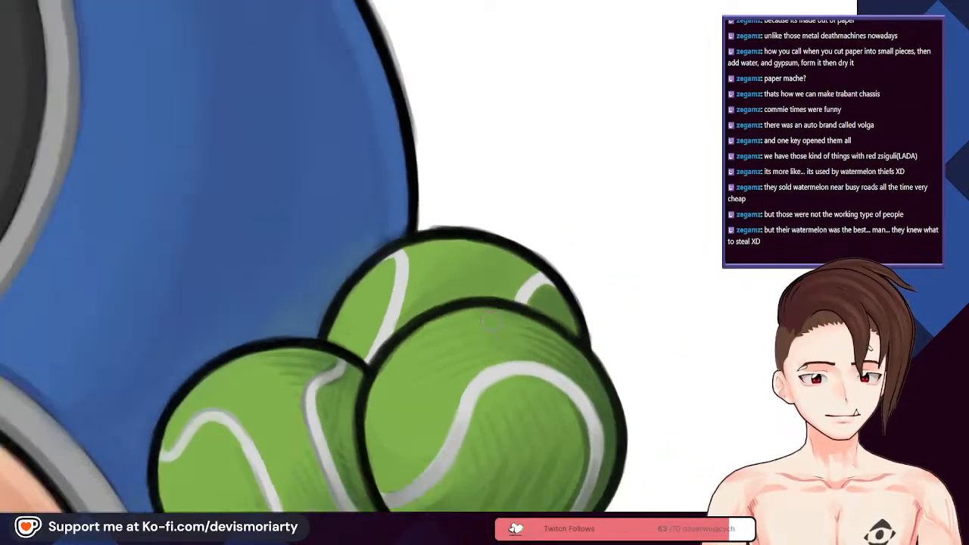
Step: Soften the shadow's edge on the back ball and deepen the green towards its smaller seam piece
scroll(492, 316, up, 3)
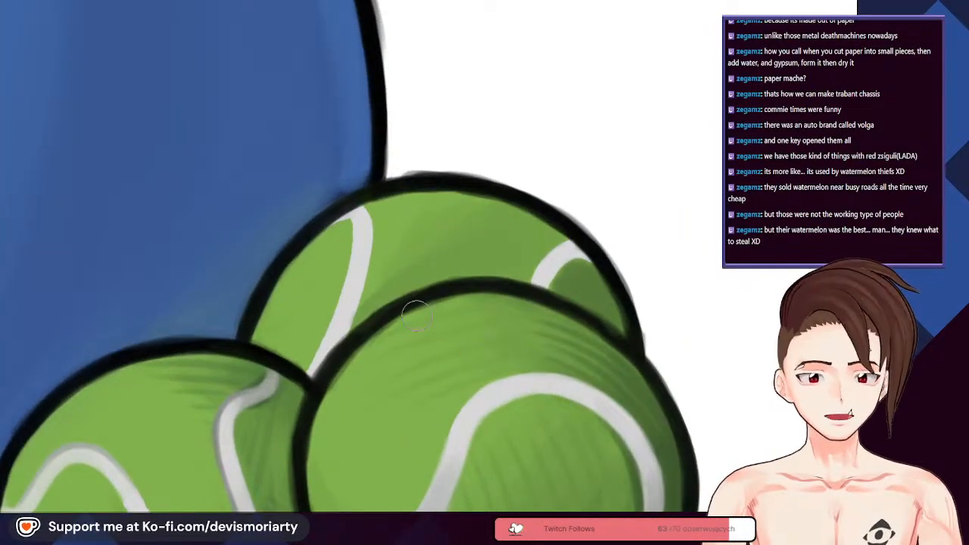
scroll(432, 284, up, 1)
scroll(435, 234, down, 2)
scroll(415, 252, up, 2)
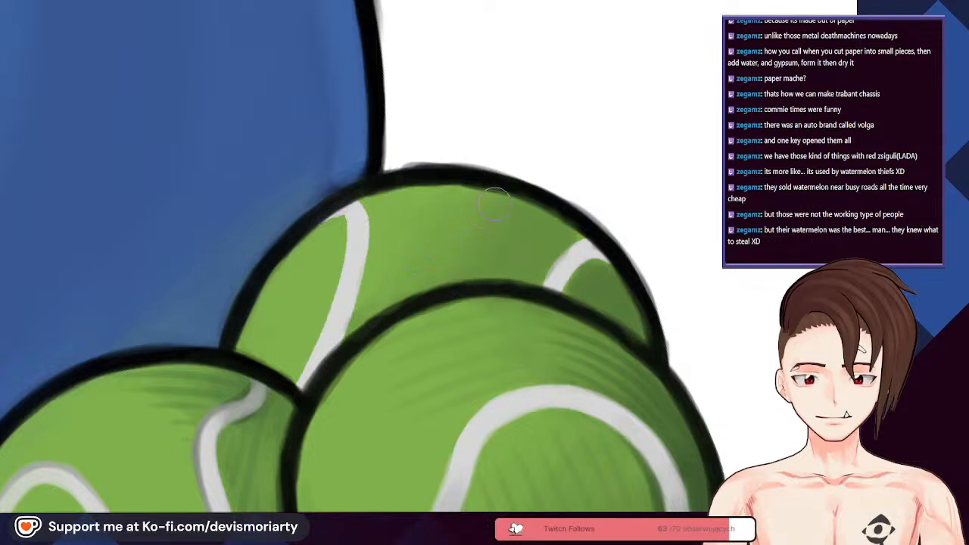
drag(485, 211, 476, 204)
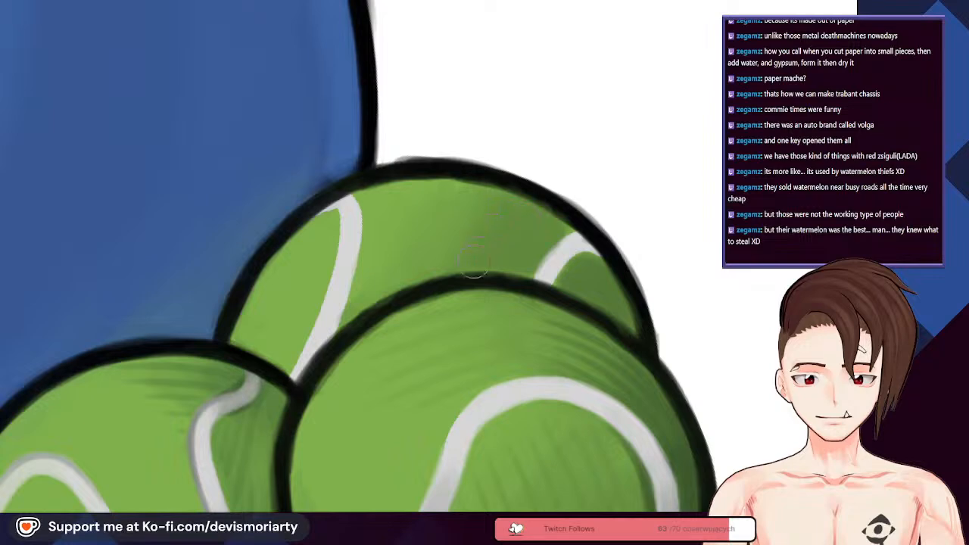
Step: Blend the back ball's shadow into the lighter green towards its long seam and check it against the other balls
scroll(467, 195, down, 3)
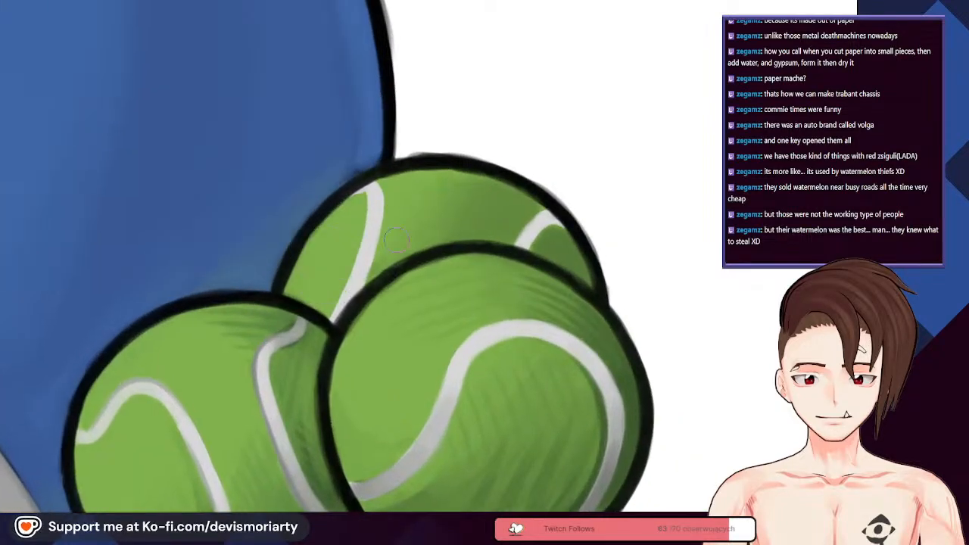
scroll(519, 176, up, 2)
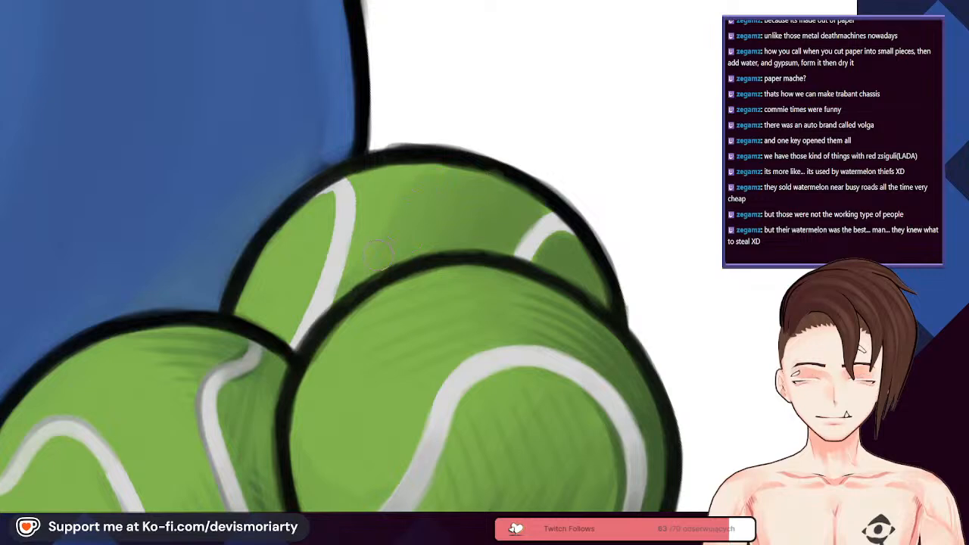
scroll(340, 230, down, 2)
scroll(379, 207, down, 4)
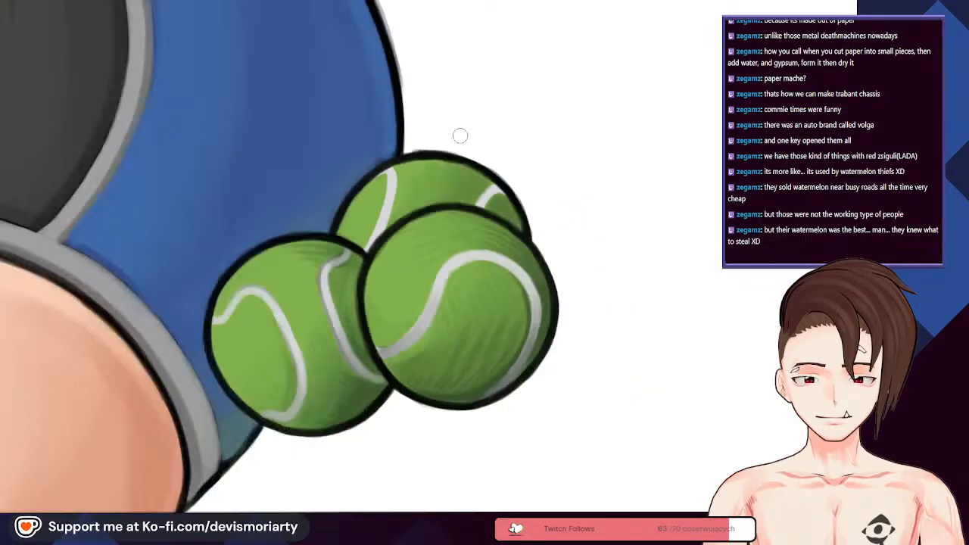
scroll(504, 118, up, 4)
scroll(304, 143, up, 2)
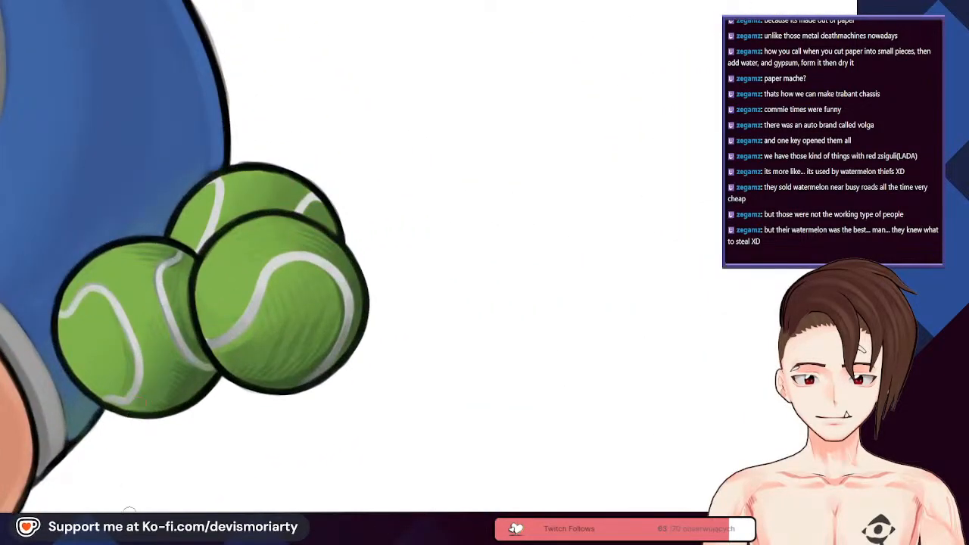
Step: Sample the dark green at the front ball's shaded edge for the back ball's shadow
scroll(227, 341, down, 2)
scroll(134, 480, up, 6)
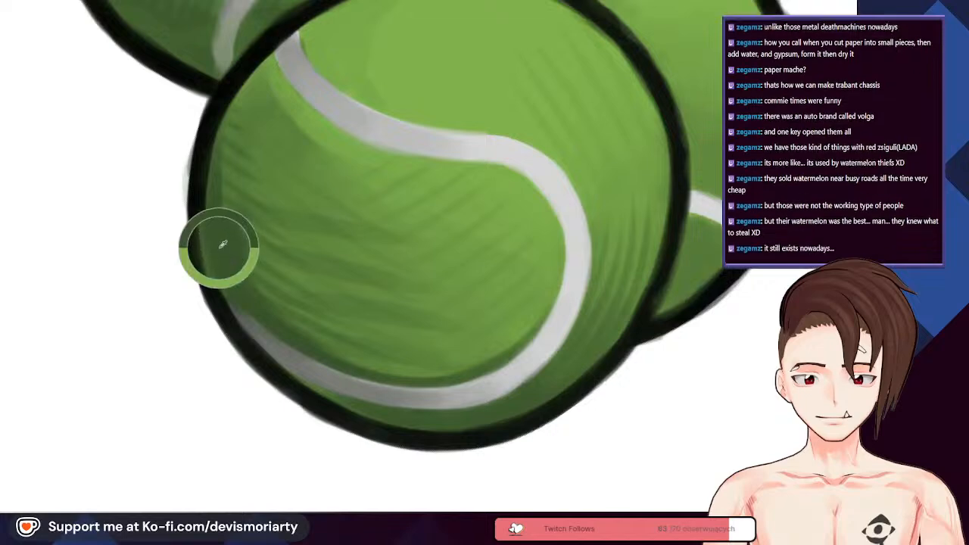
scroll(294, 336, down, 5)
scroll(335, 301, up, 2)
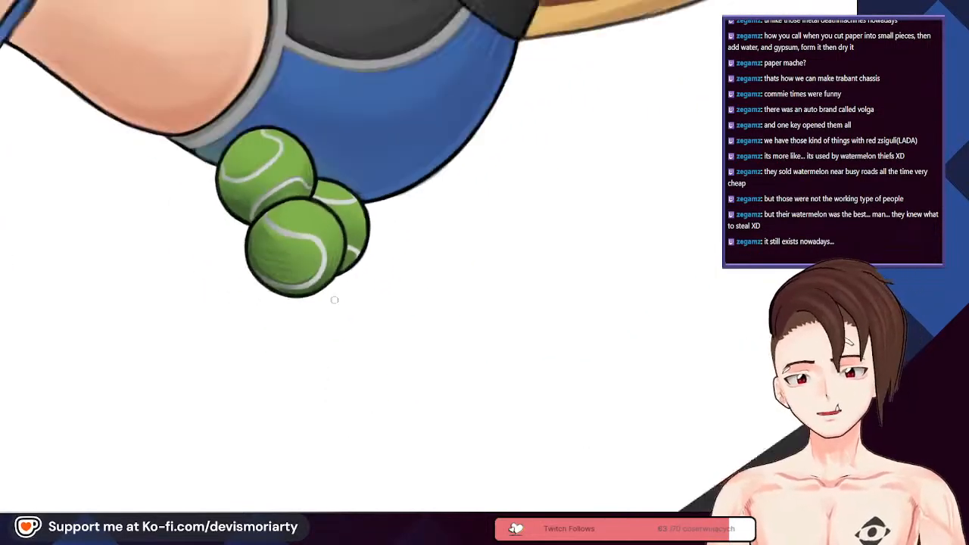
scroll(335, 300, up, 3)
scroll(434, 333, down, 2)
scroll(367, 299, up, 2)
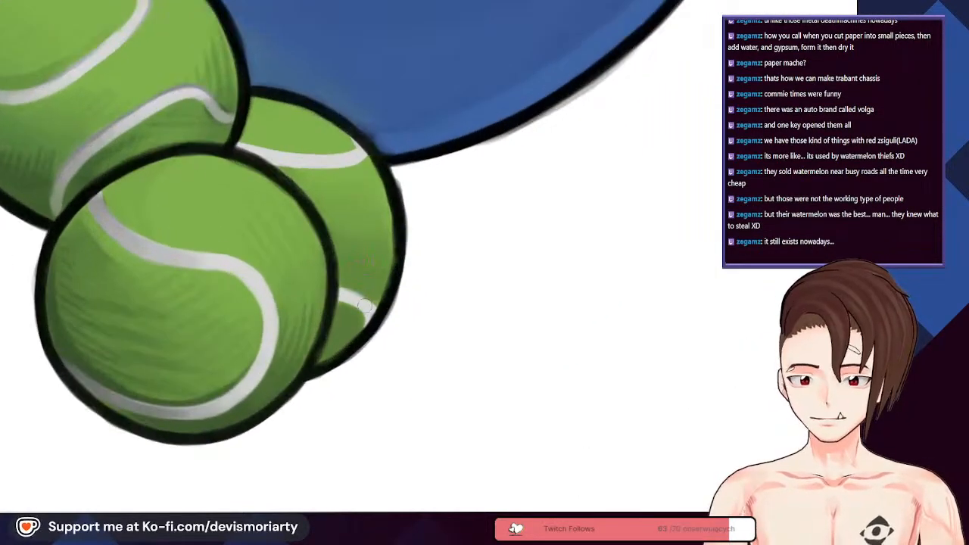
Step: Paint a darker green shadow band on the back ball along the front ball's outline, from the small seam piece up to the long seam
scroll(367, 299, up, 3)
scroll(366, 287, down, 3)
scroll(386, 318, up, 1)
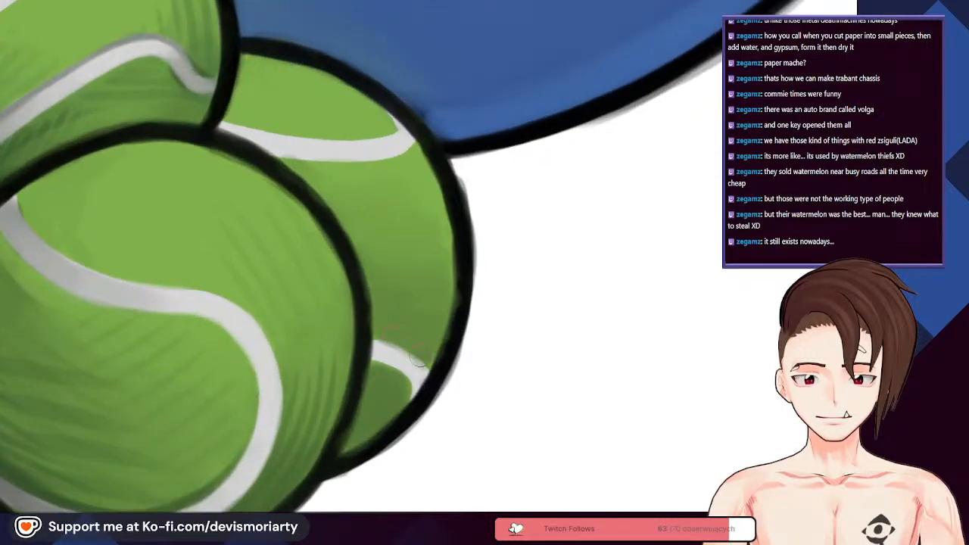
scroll(386, 337, down, 1)
mouse_move(391, 333)
mouse_down()
mouse_move(350, 228)
mouse_move(321, 195)
mouse_up()
drag(409, 325, 340, 200)
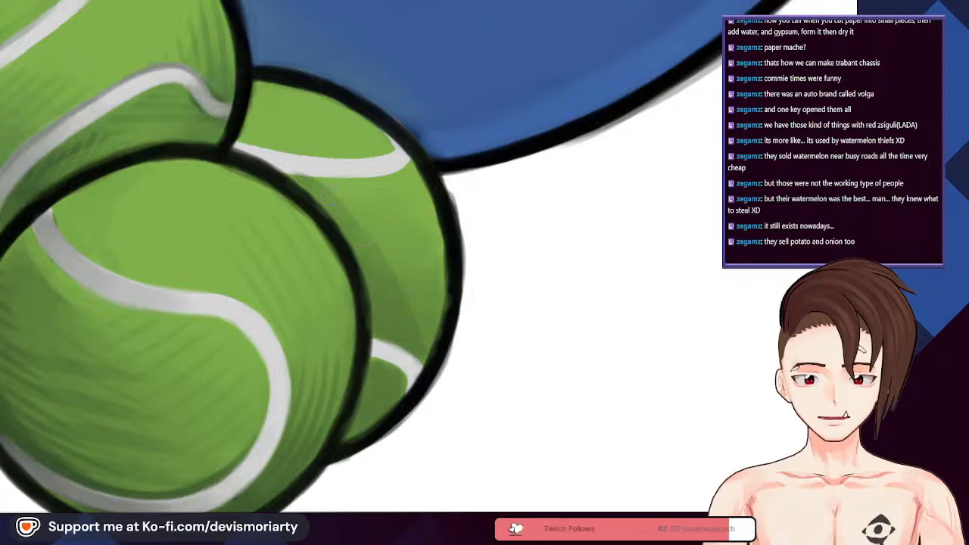
drag(405, 286, 371, 229)
Step: Blend the back ball's shadow band into the surrounding green beside the front ball's outline
scroll(390, 197, up, 1)
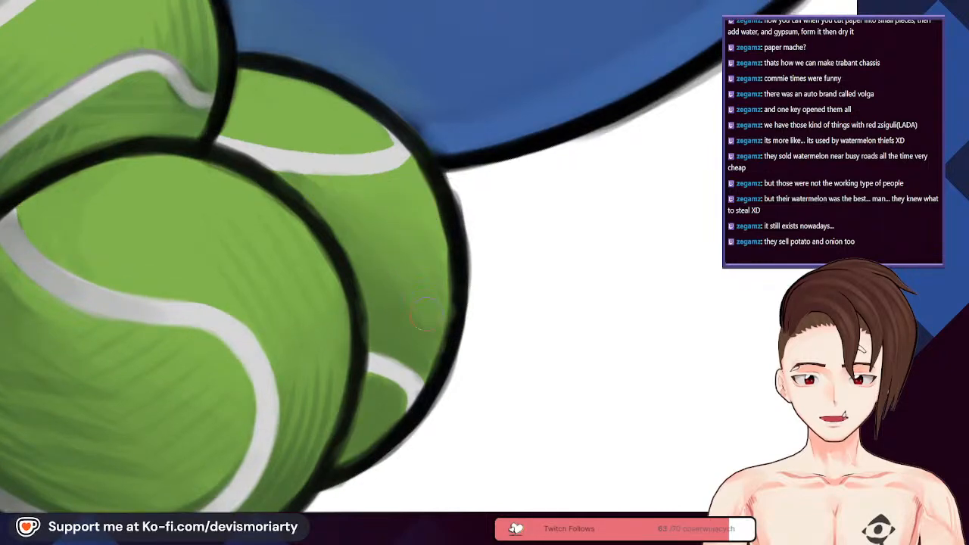
drag(380, 295, 351, 264)
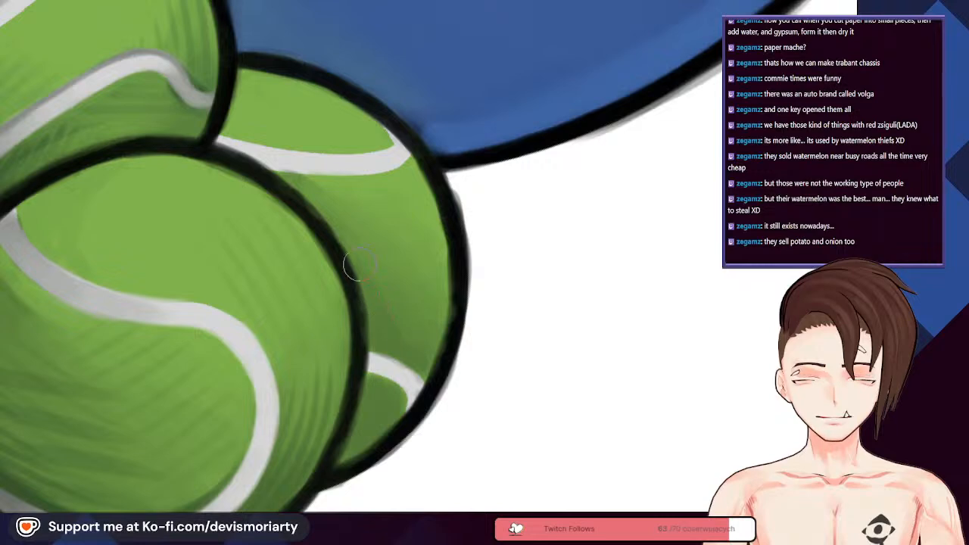
scroll(393, 264, down, 5)
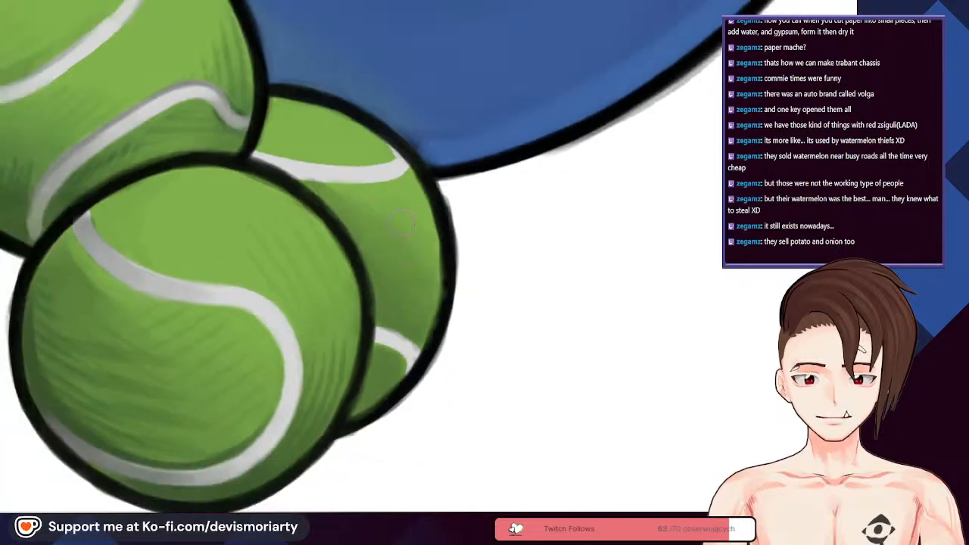
scroll(354, 374, up, 2)
scroll(355, 374, up, 6)
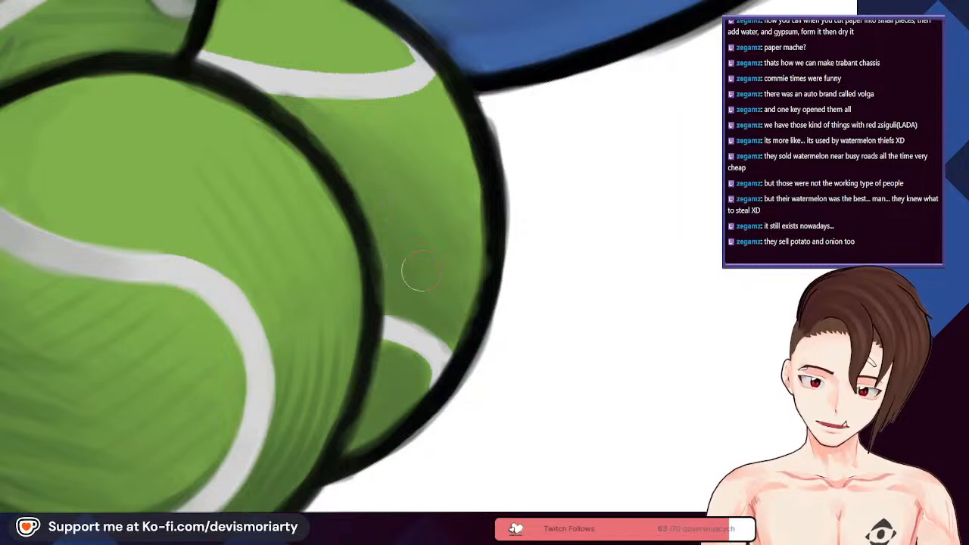
Step: Smooth the transition from shadow to lighter green below the back ball's long seam
scroll(405, 273, down, 2)
scroll(383, 266, up, 2)
scroll(382, 267, down, 2)
scroll(401, 264, up, 3)
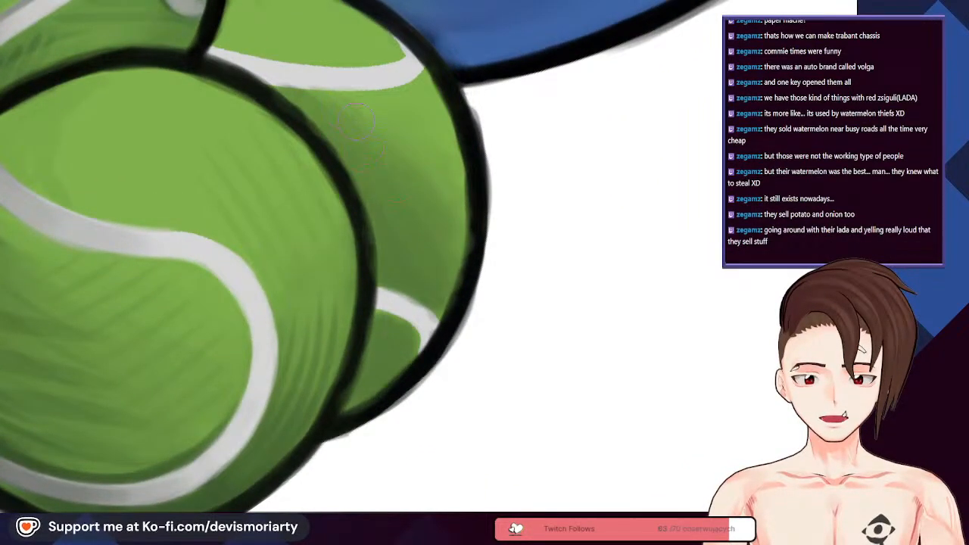
scroll(394, 130, down, 3)
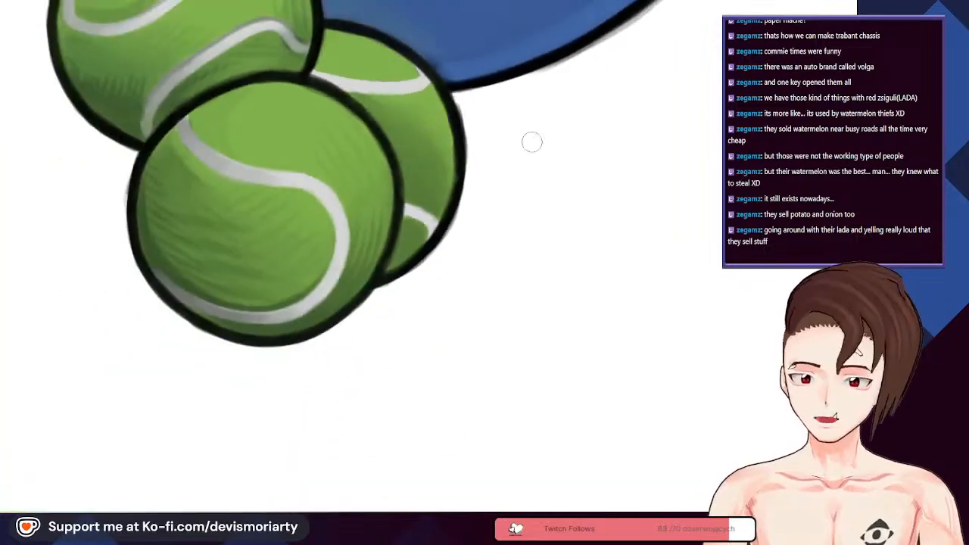
scroll(502, 139, up, 3)
scroll(338, 173, down, 3)
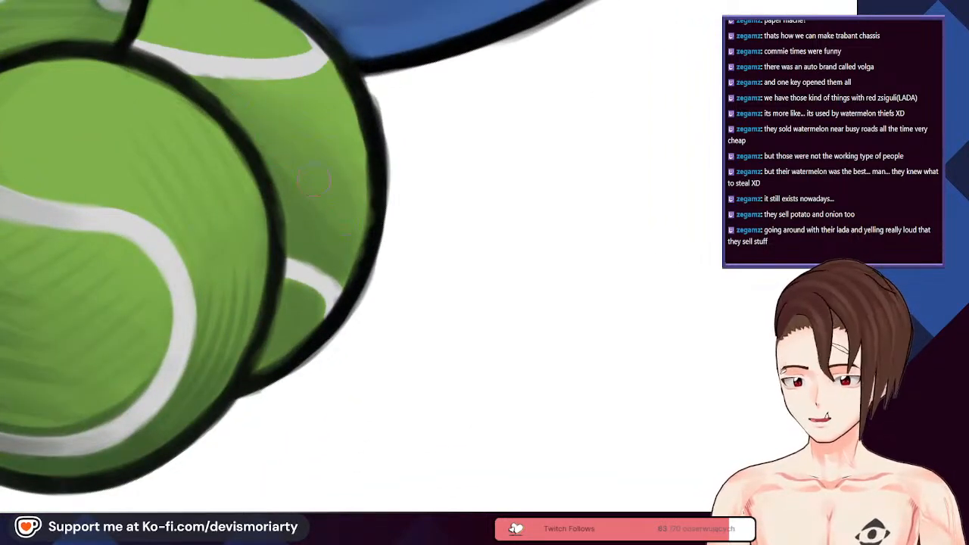
Step: Even out the green shadow on the back ball down to its small seam piece, keeping the outer rim lighter
scroll(303, 247, up, 3)
scroll(303, 246, down, 3)
scroll(280, 150, up, 3)
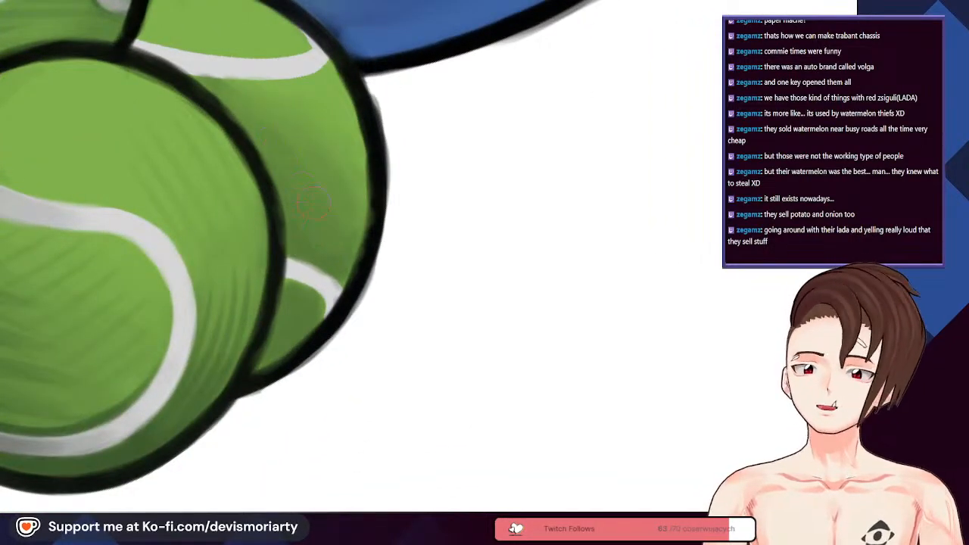
scroll(273, 110, down, 3)
scroll(292, 103, up, 3)
scroll(309, 115, down, 3)
scroll(315, 256, up, 3)
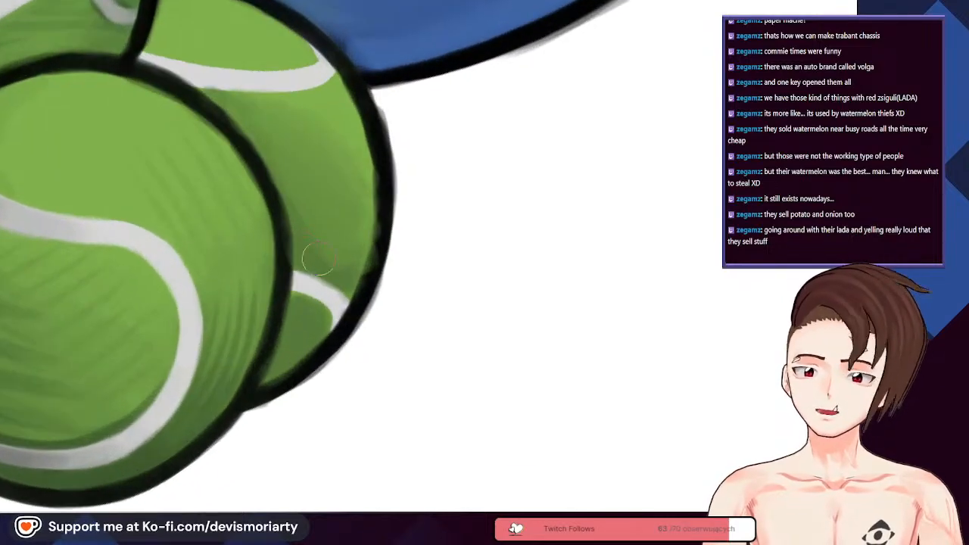
scroll(370, 151, down, 3)
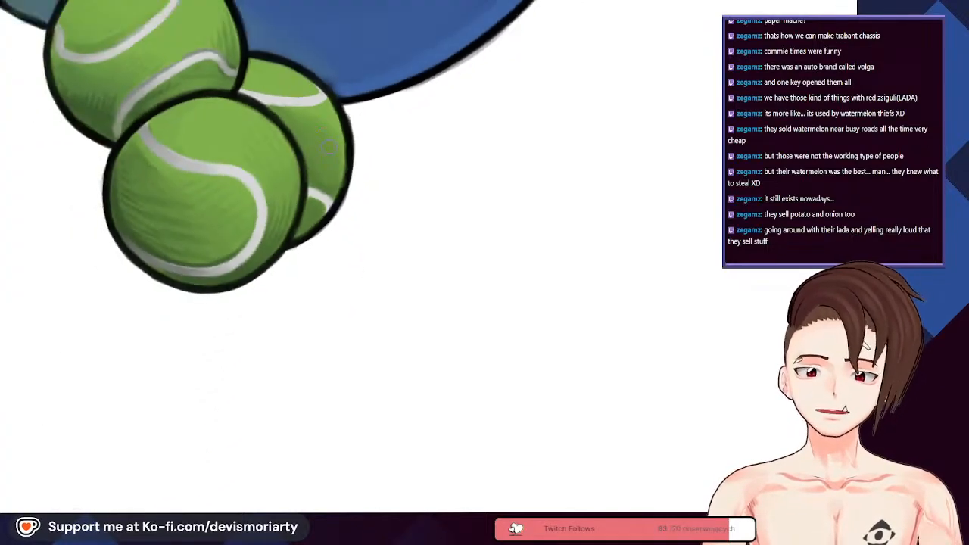
Step: Deepen the middle of the back ball's shadow between its seams and compare it with the other two balls
scroll(328, 121, up, 3)
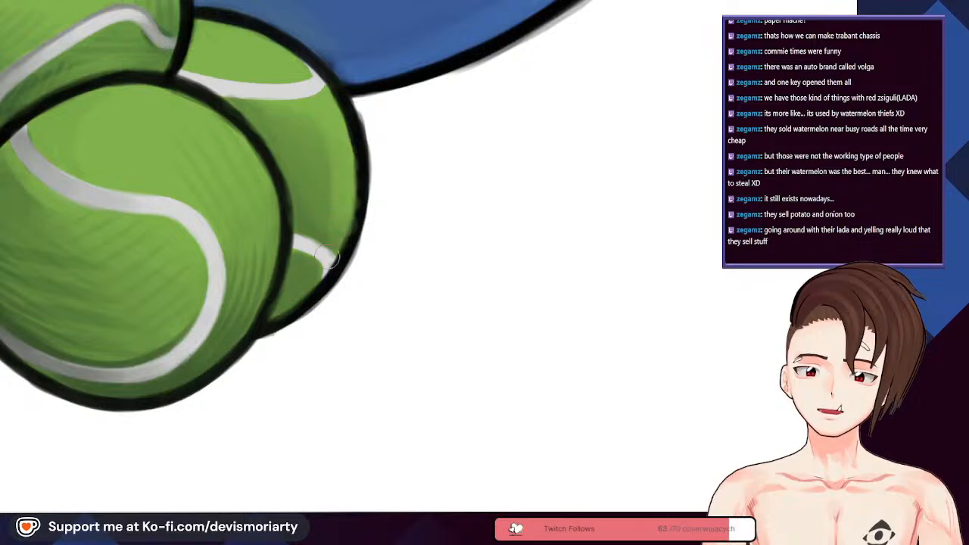
scroll(336, 229, down, 3)
scroll(338, 147, up, 3)
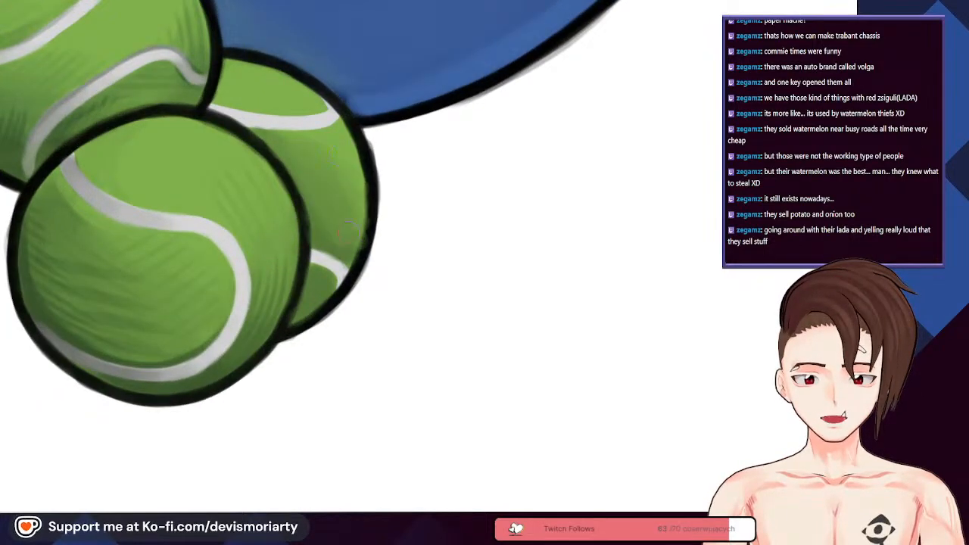
scroll(343, 165, down, 3)
scroll(295, 323, up, 4)
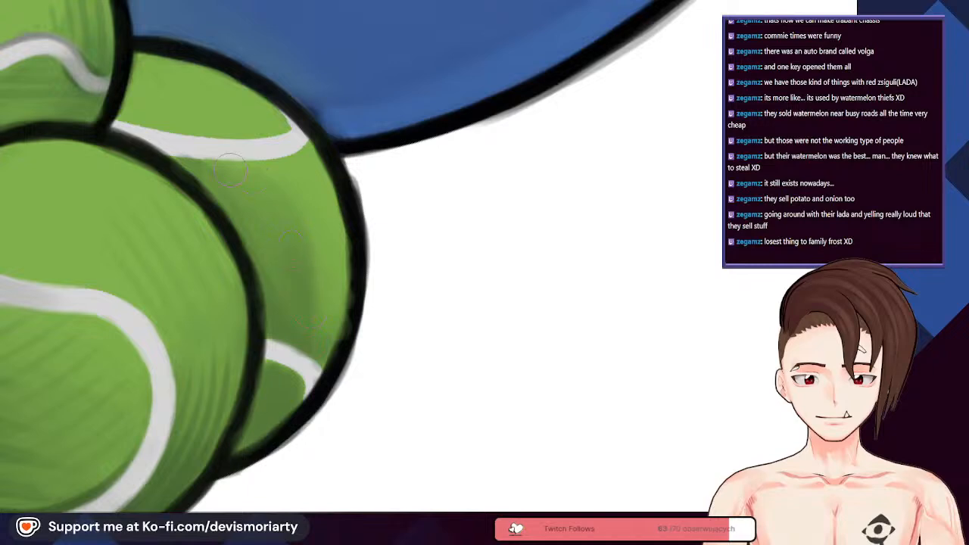
scroll(246, 186, down, 1)
scroll(277, 253, up, 1)
scroll(278, 306, down, 6)
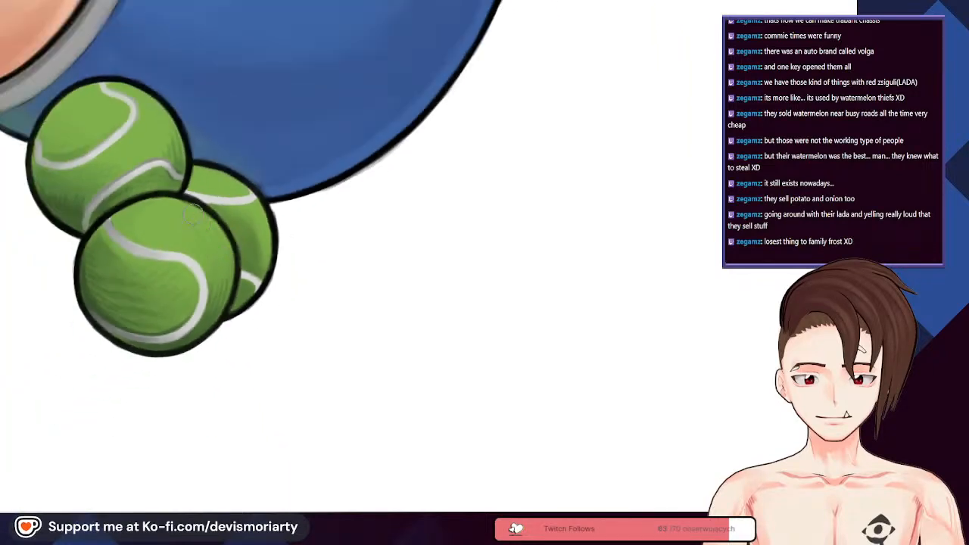
scroll(184, 240, up, 2)
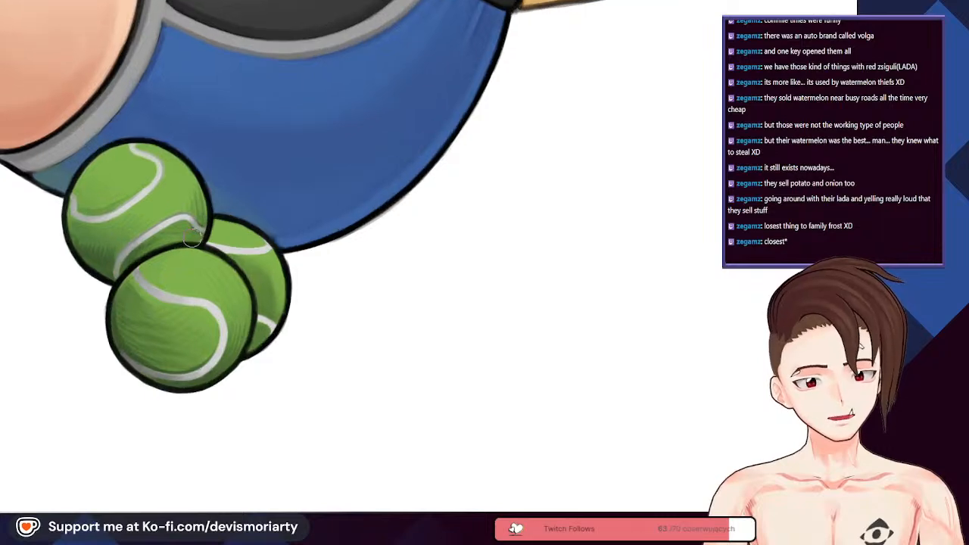
Step: Brush soft green shading onto the rear tennis ball's narrow section between its white seam and the blue shorts
scroll(193, 236, up, 4)
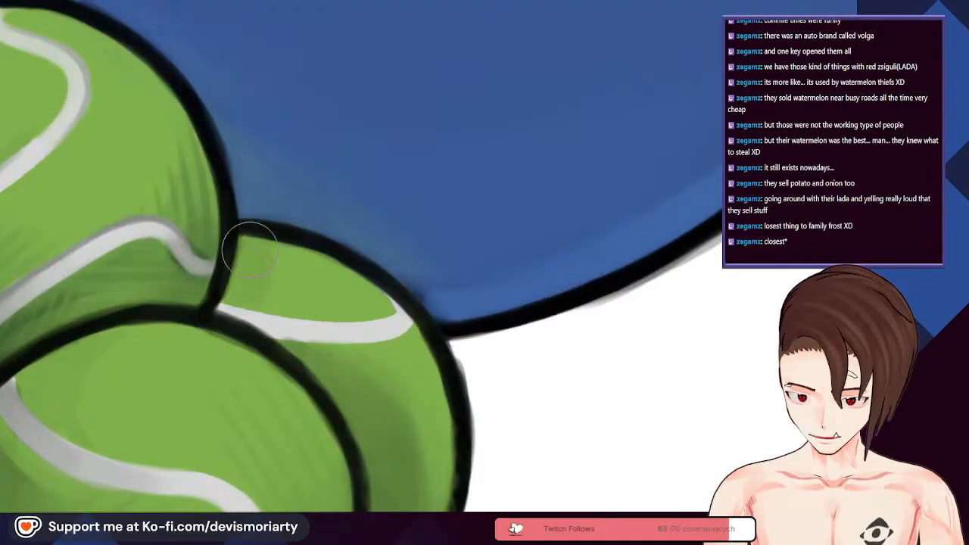
scroll(254, 299, down, 1)
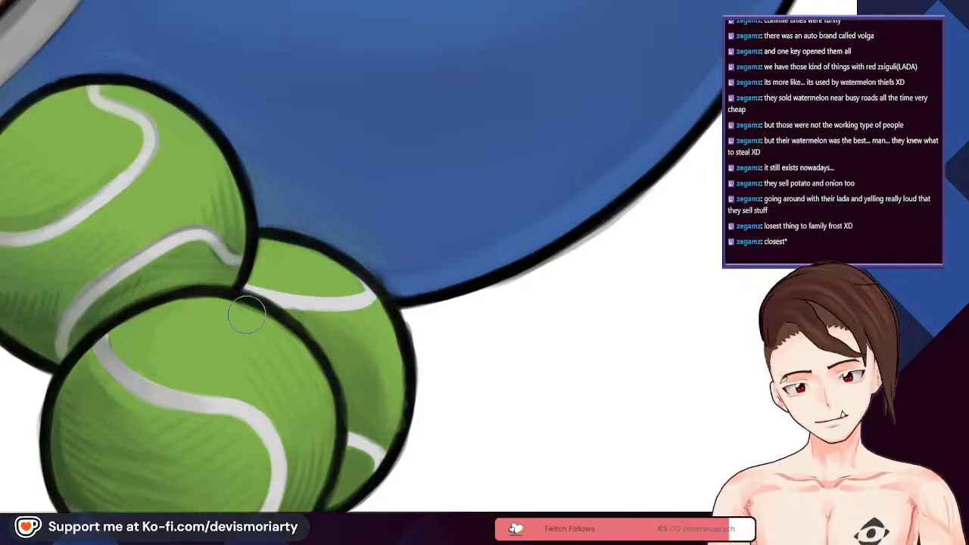
drag(247, 315, 530, 413)
scroll(310, 356, down, 4)
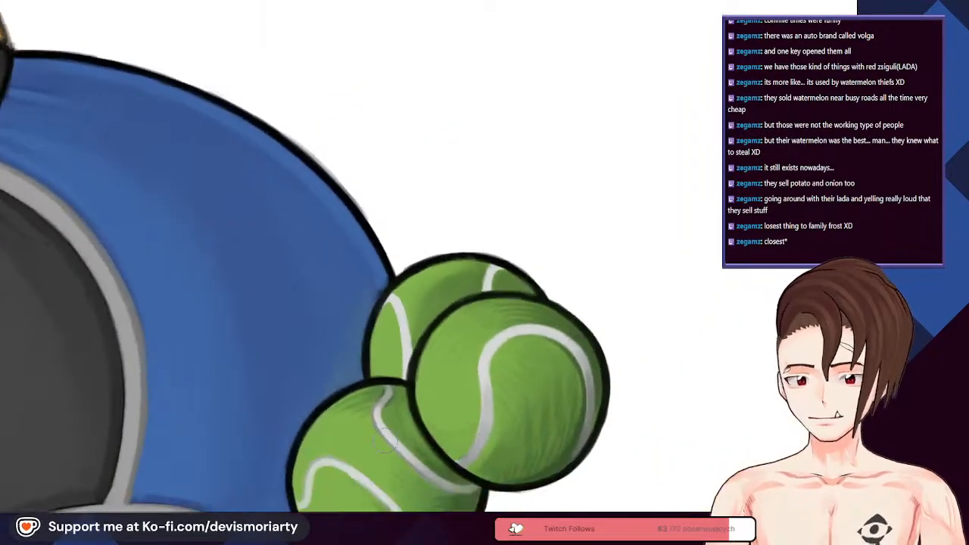
scroll(379, 402, up, 5)
mouse_move(415, 331)
mouse_down()
mouse_move(385, 329)
mouse_move(423, 264)
mouse_up()
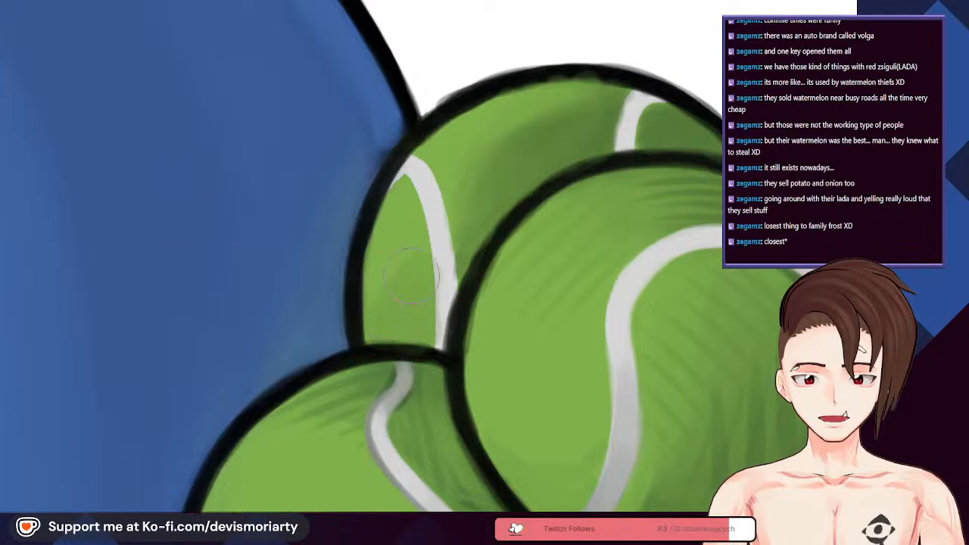
mouse_move(405, 312)
mouse_down()
mouse_move(411, 346)
mouse_move(440, 267)
mouse_up()
scroll(424, 250, down, 4)
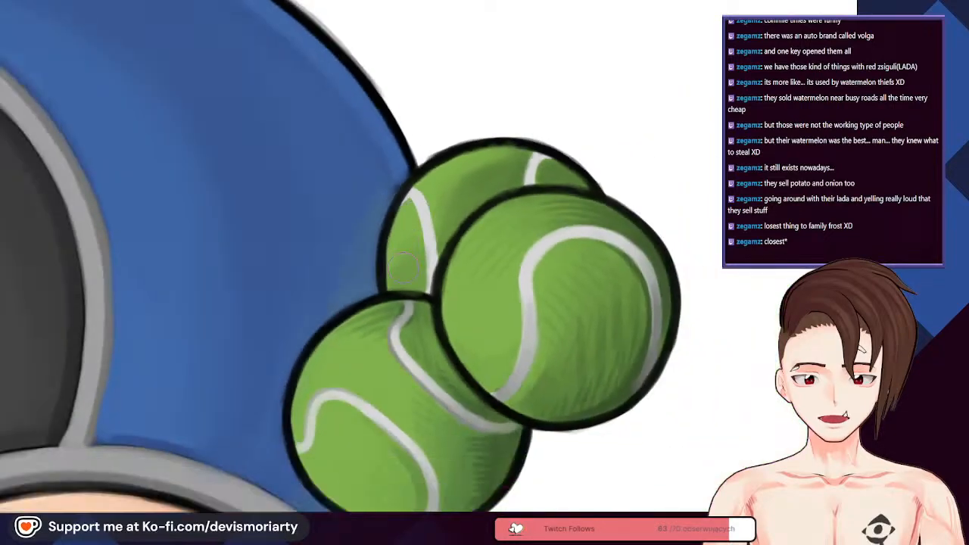
Step: Deepen the dark green shadow on the rear tennis ball's middle section, beside the front ball's outline
scroll(407, 202, up, 4)
scroll(406, 202, down, 4)
scroll(515, 226, up, 4)
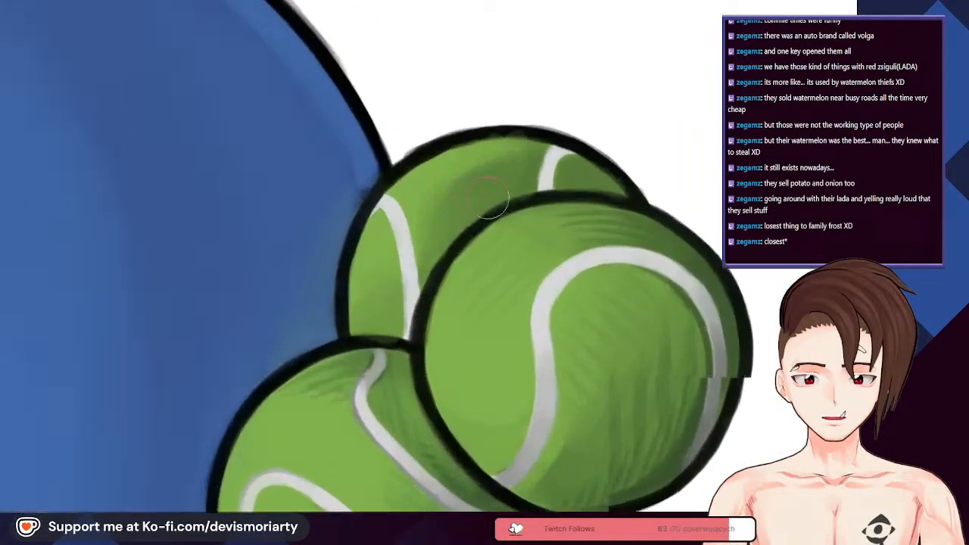
scroll(515, 226, down, 3)
scroll(638, 270, up, 5)
scroll(639, 270, down, 7)
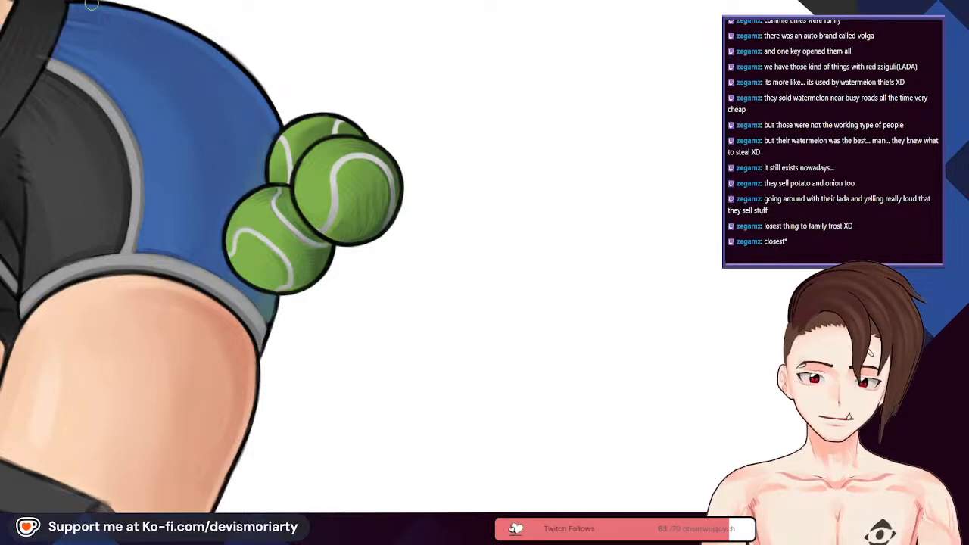
Step: Blend the shading across the rear tennis ball's middle and narrow sections into smooth green transitions
scroll(303, 113, up, 10)
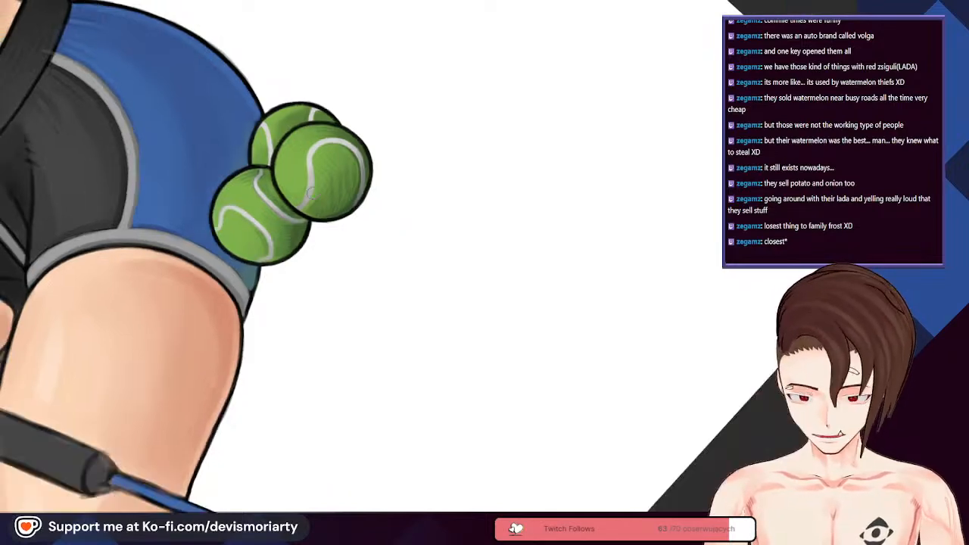
scroll(231, 133, down, 8)
scroll(231, 133, up, 8)
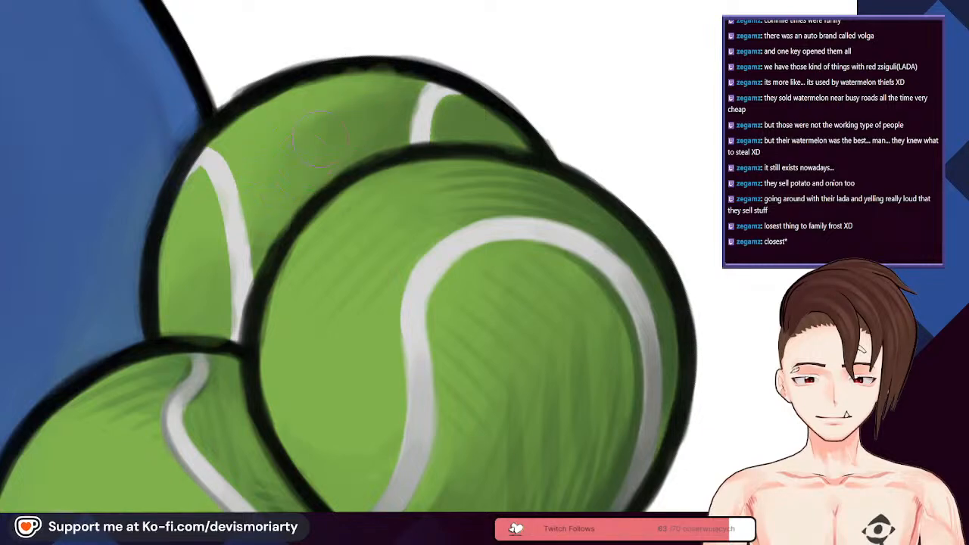
scroll(265, 153, down, 3)
scroll(286, 159, up, 1)
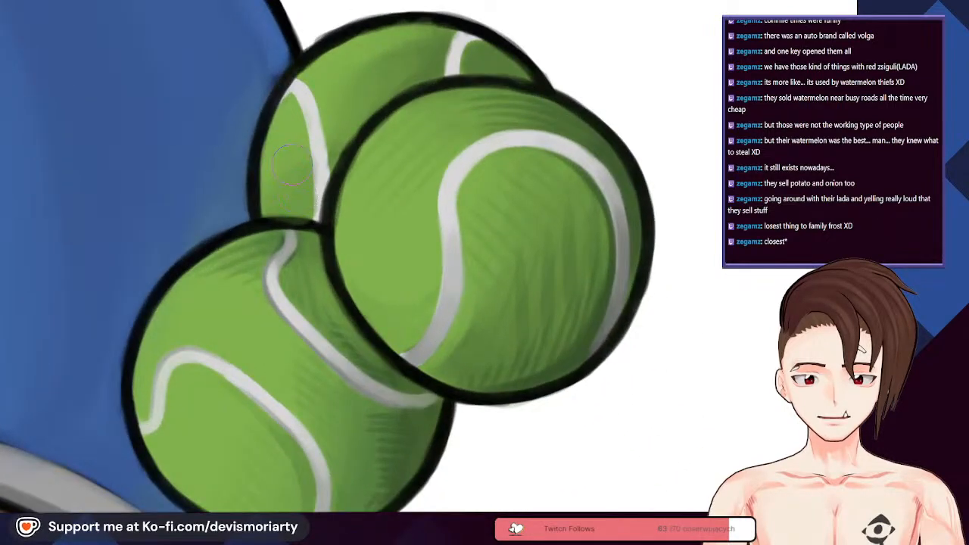
scroll(296, 153, down, 2)
scroll(386, 82, up, 2)
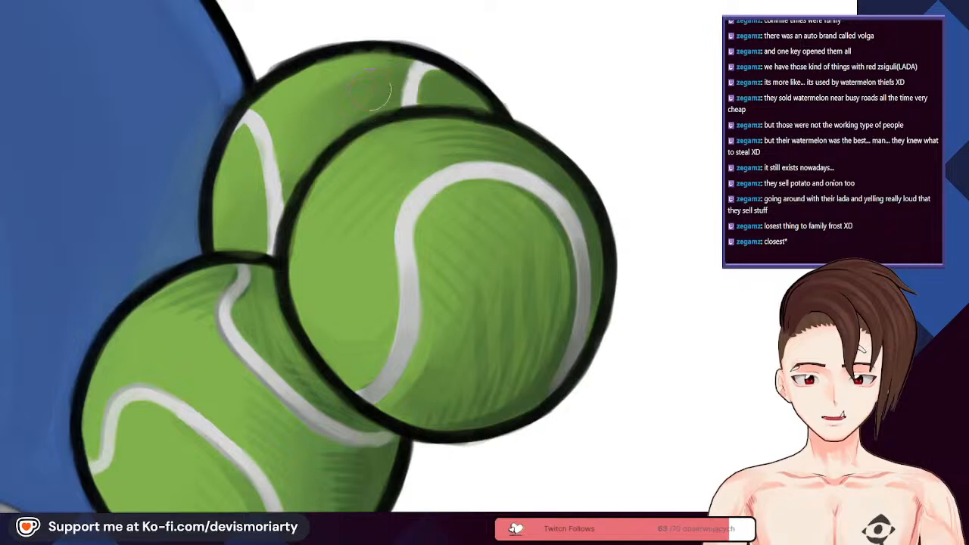
scroll(323, 155, down, 2)
scroll(323, 155, up, 2)
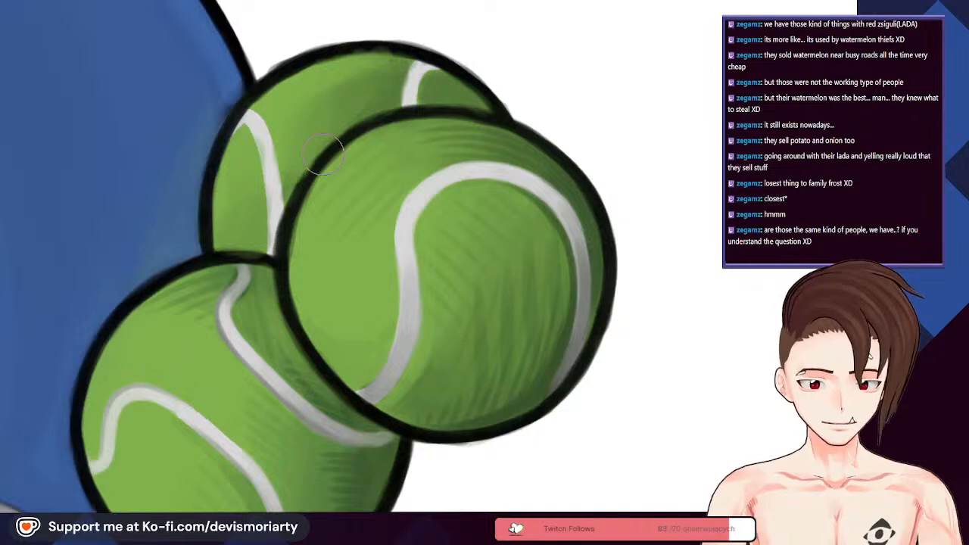
Step: Flip the canvas view and soften the shadow patch on the rear tennis ball between its two white seams
scroll(324, 155, down, 1)
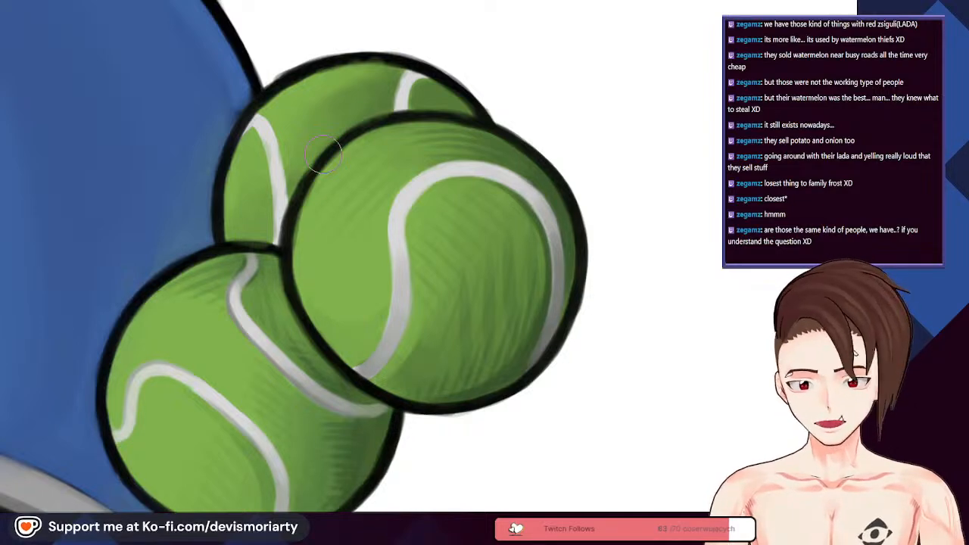
scroll(324, 155, down, 3)
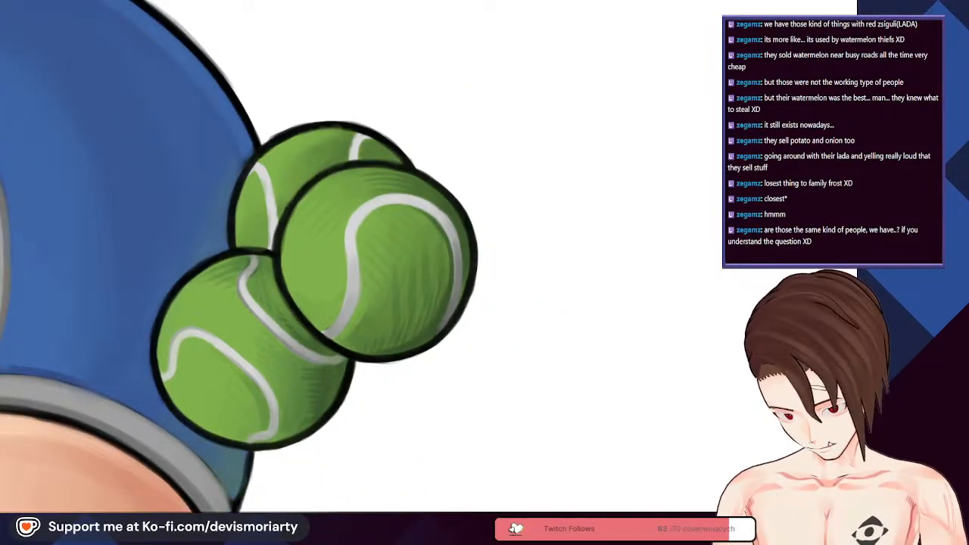
key(h)
scroll(482, 326, down, 3)
scroll(456, 258, up, 4)
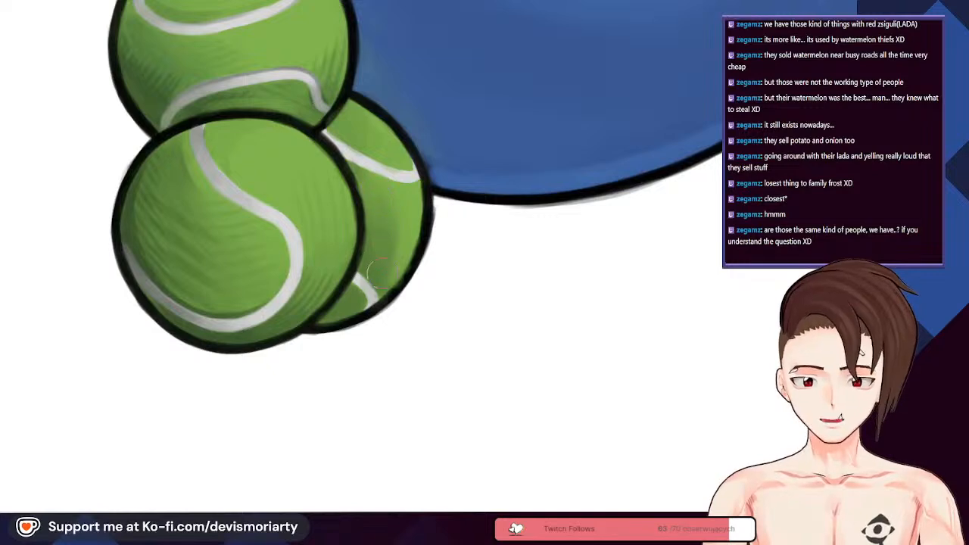
scroll(402, 258, down, 3)
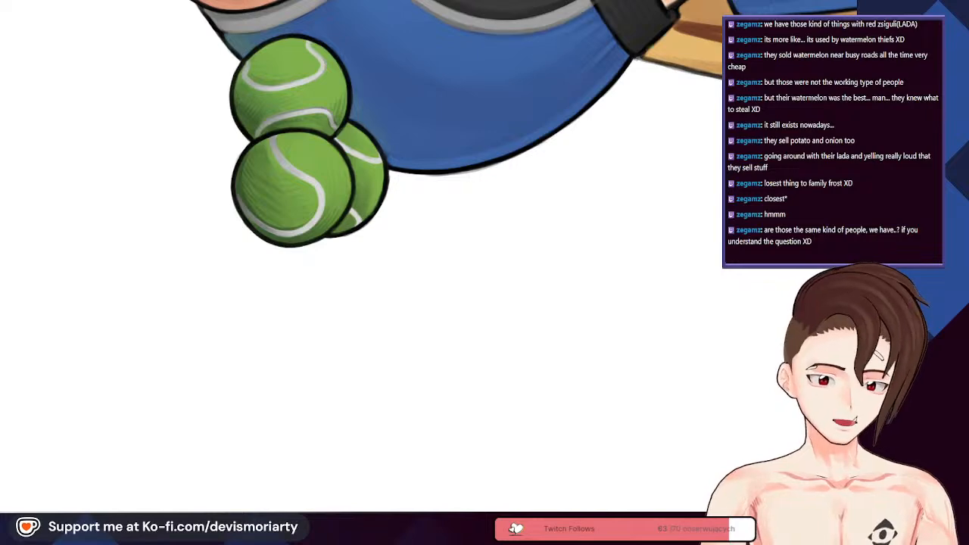
scroll(363, 166, up, 5)
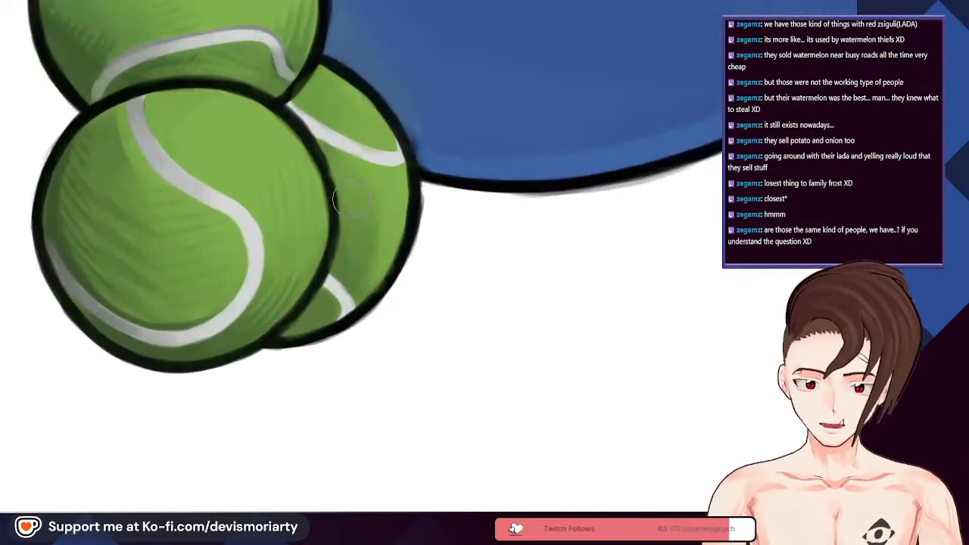
scroll(369, 105, down, 4)
scroll(369, 106, up, 4)
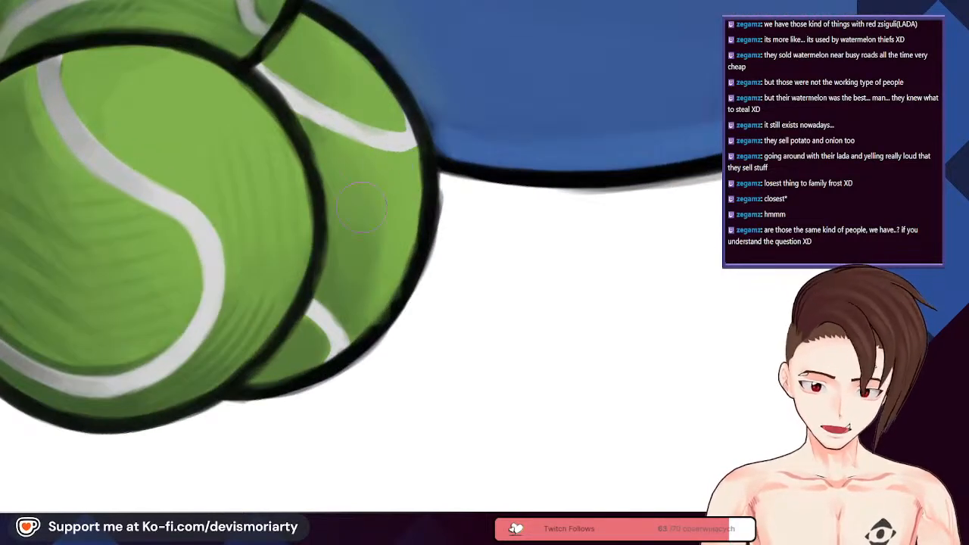
scroll(358, 215, down, 3)
scroll(359, 215, up, 3)
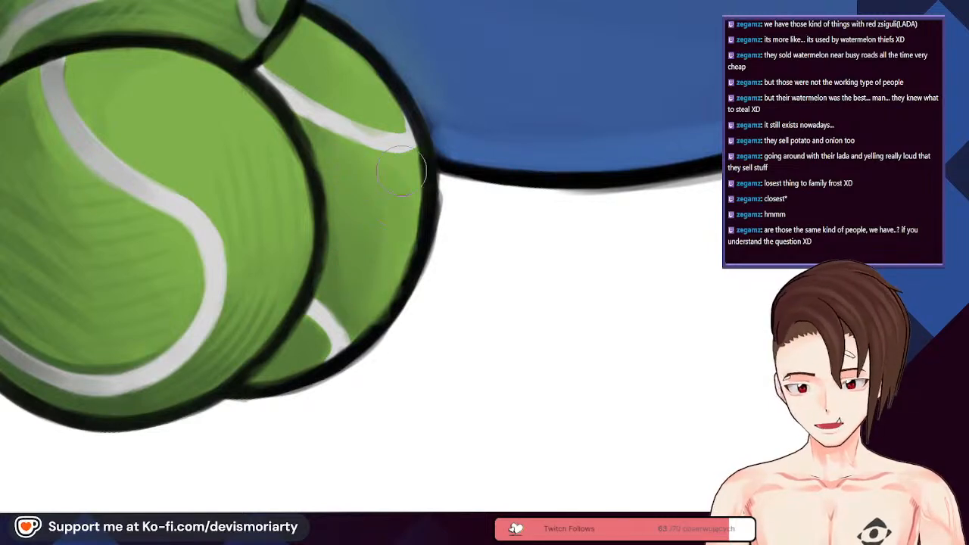
Step: Shade the rear tennis ball's corner section where it meets the other balls, sampling green from the artwork
scroll(383, 178, down, 2)
scroll(344, 303, down, 3)
scroll(394, 355, down, 2)
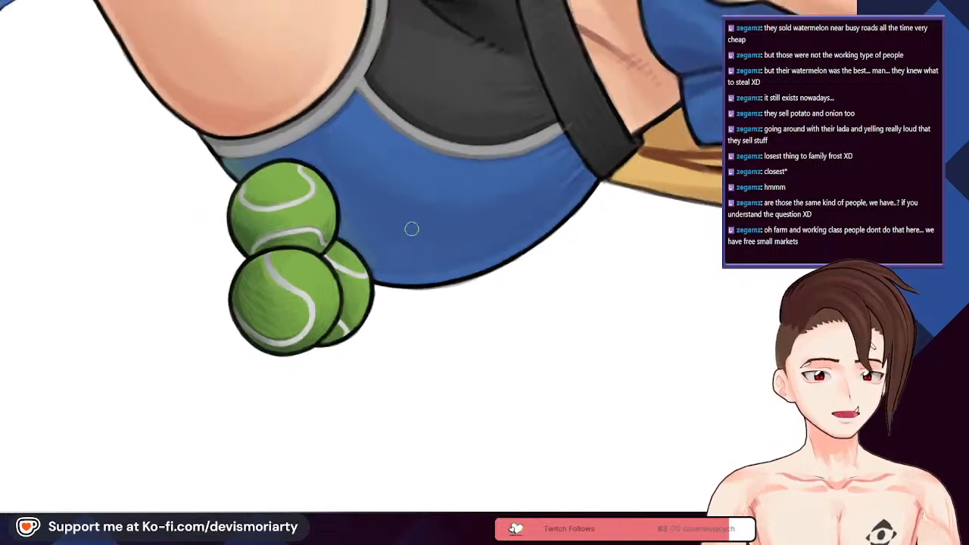
scroll(400, 272, up, 3)
scroll(396, 322, down, 3)
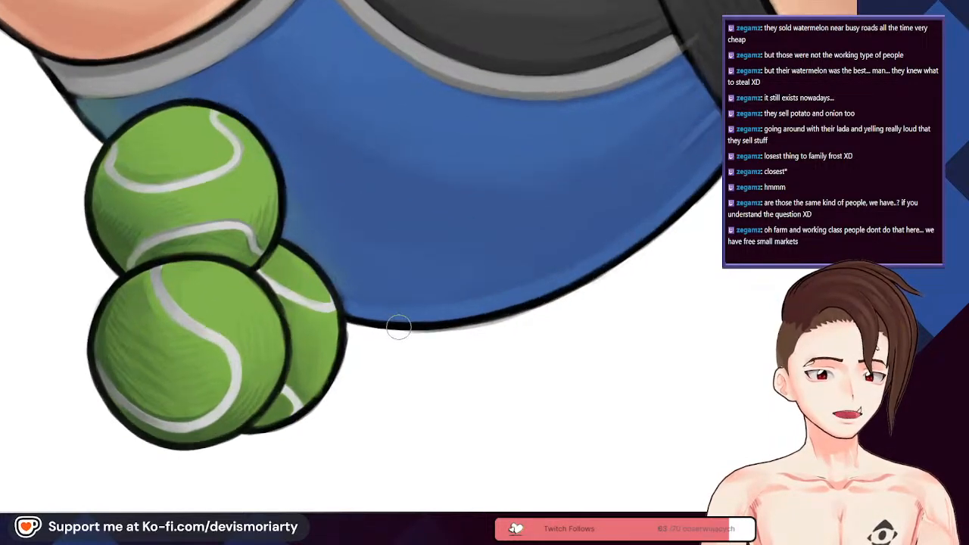
scroll(343, 254, up, 5)
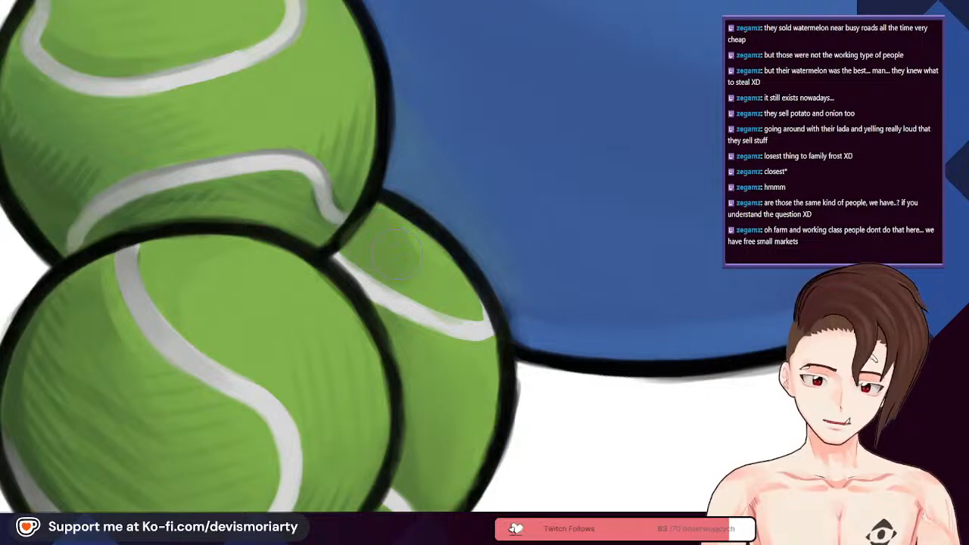
scroll(424, 262, down, 3)
scroll(419, 258, up, 3)
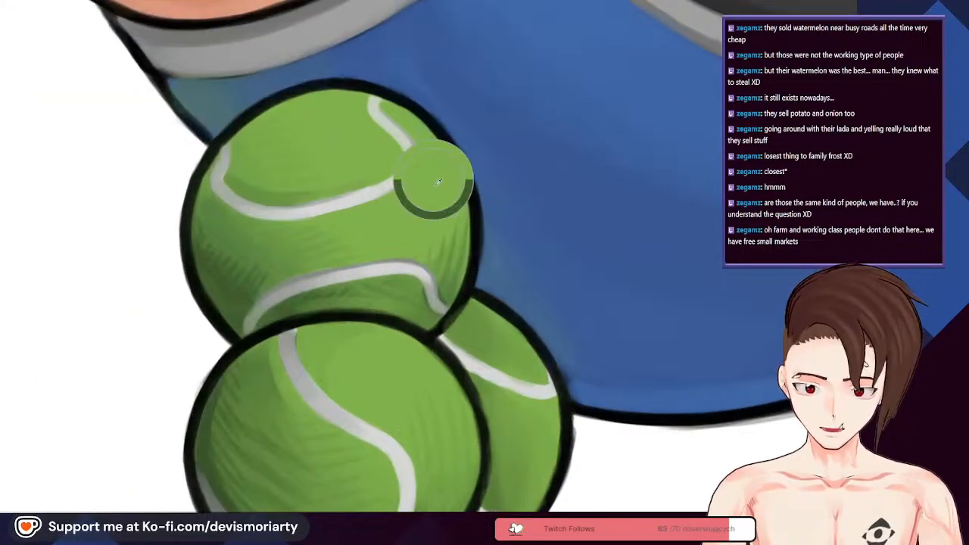
scroll(433, 190, down, 1)
scroll(479, 269, up, 2)
scroll(480, 268, down, 5)
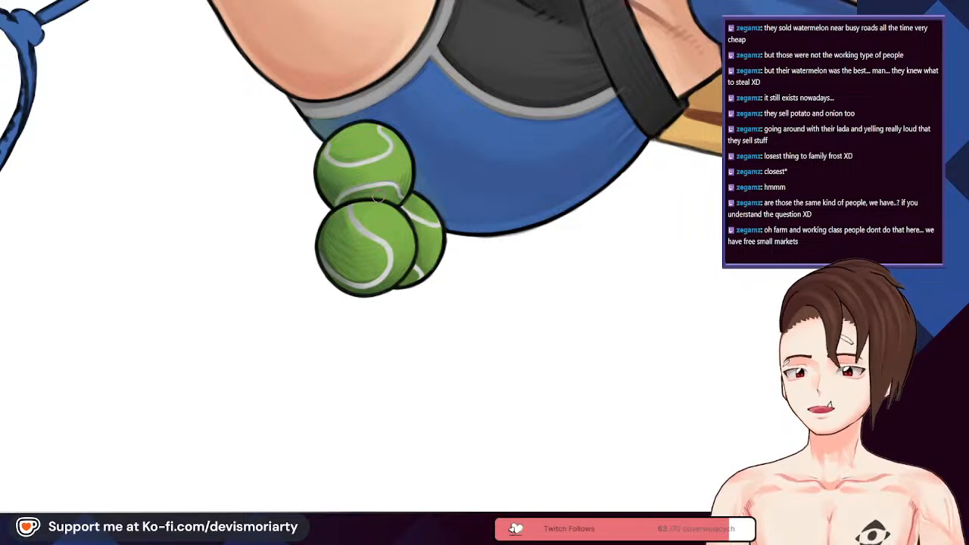
scroll(377, 198, down, 1)
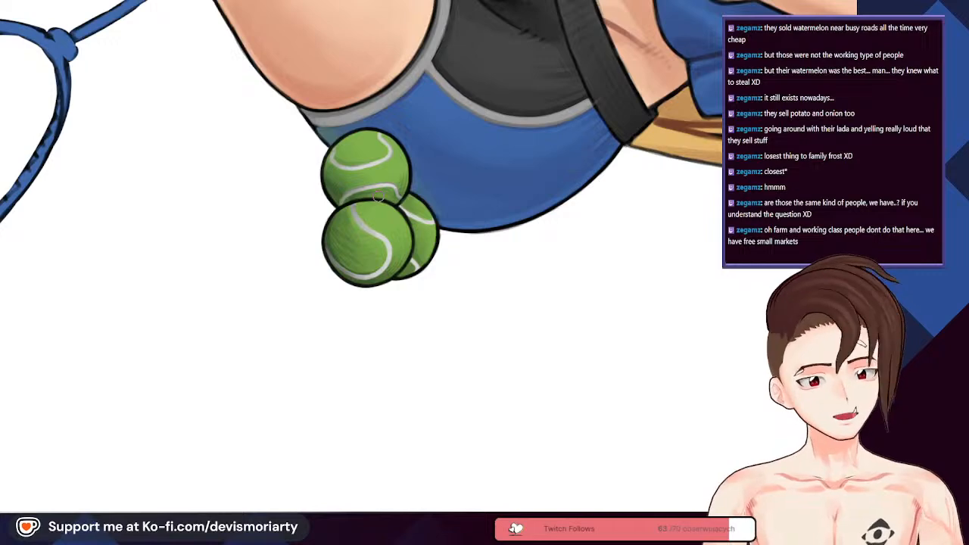
Step: Touch up the green shading around the rear tennis ball's short white seam with a small brush
scroll(377, 197, up, 5)
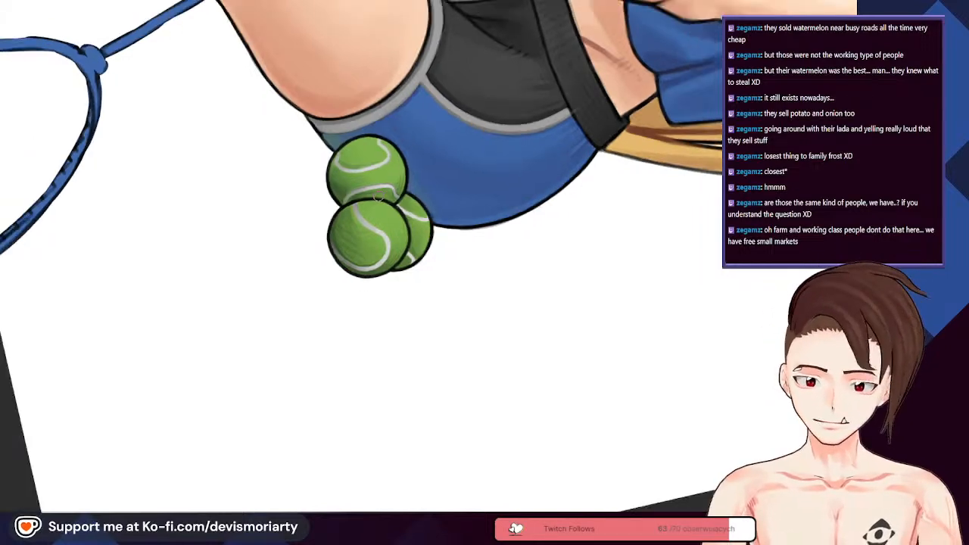
scroll(403, 353, up, 2)
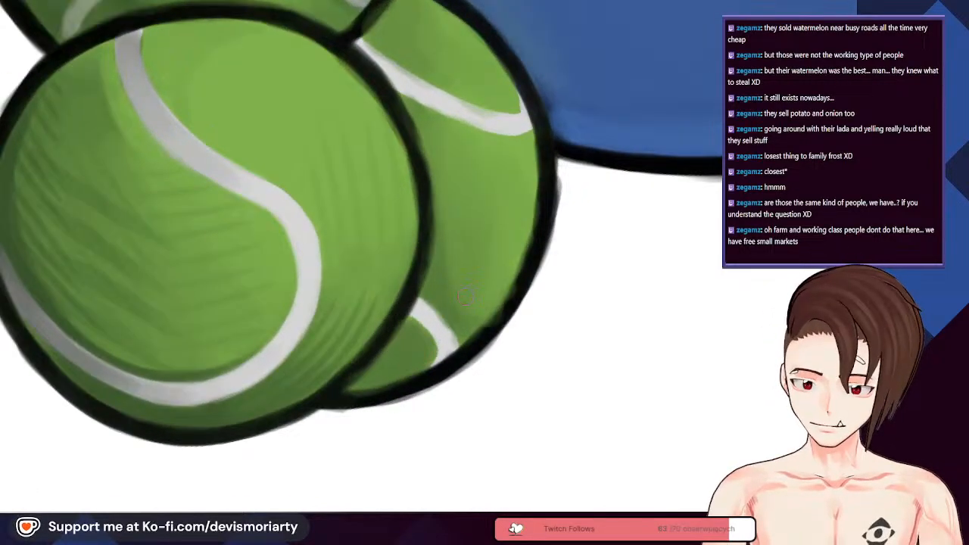
scroll(482, 297, down, 1)
scroll(486, 295, down, 1)
scroll(454, 318, up, 3)
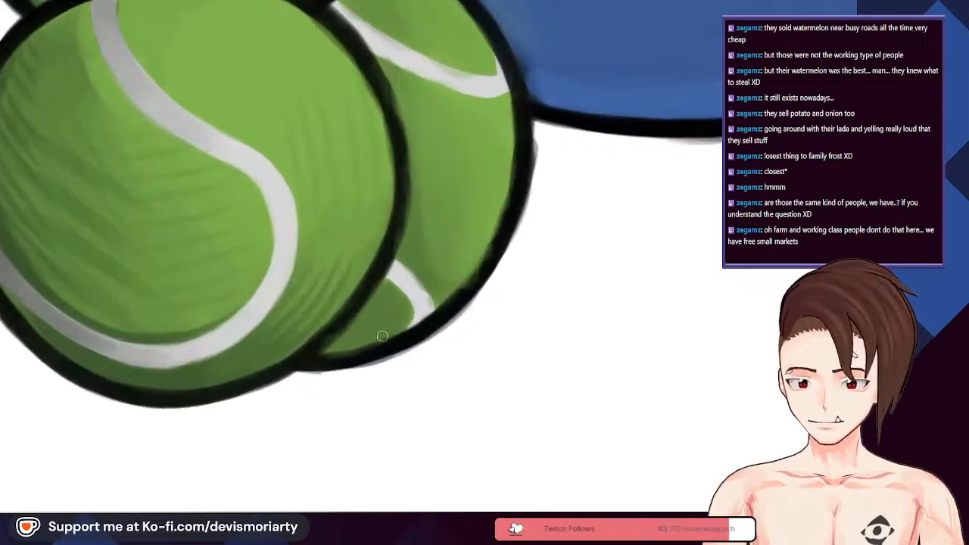
scroll(539, 346, down, 2)
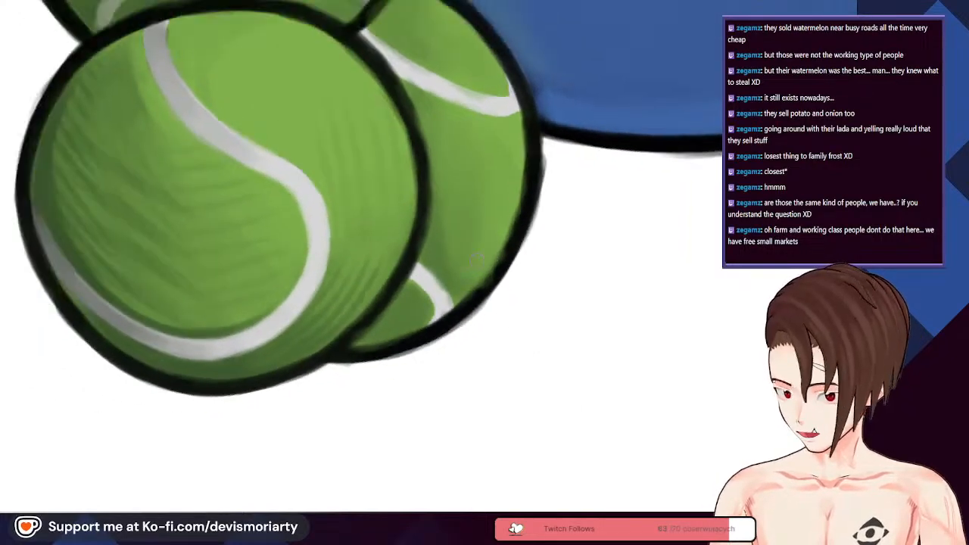
scroll(400, 346, up, 2)
mouse_move(466, 312)
mouse_down()
mouse_move(518, 260)
mouse_move(464, 310)
mouse_move(553, 181)
mouse_move(547, 208)
mouse_move(555, 94)
mouse_up()
scroll(517, 112, down, 2)
Step: Clean up and darken the front tennis ball's black outline where it overlaps the rear ball
scroll(417, 58, up, 4)
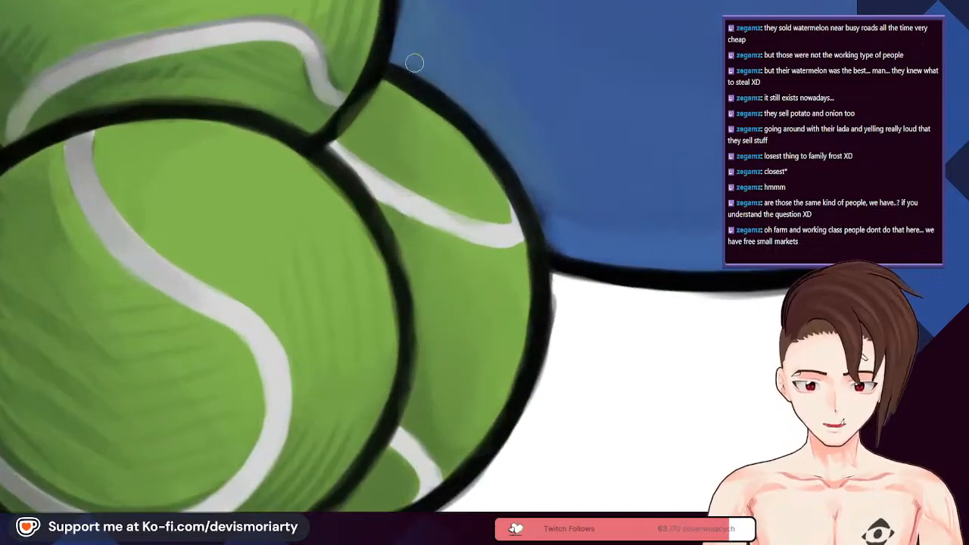
scroll(339, 108, down, 2)
scroll(303, 134, down, 1)
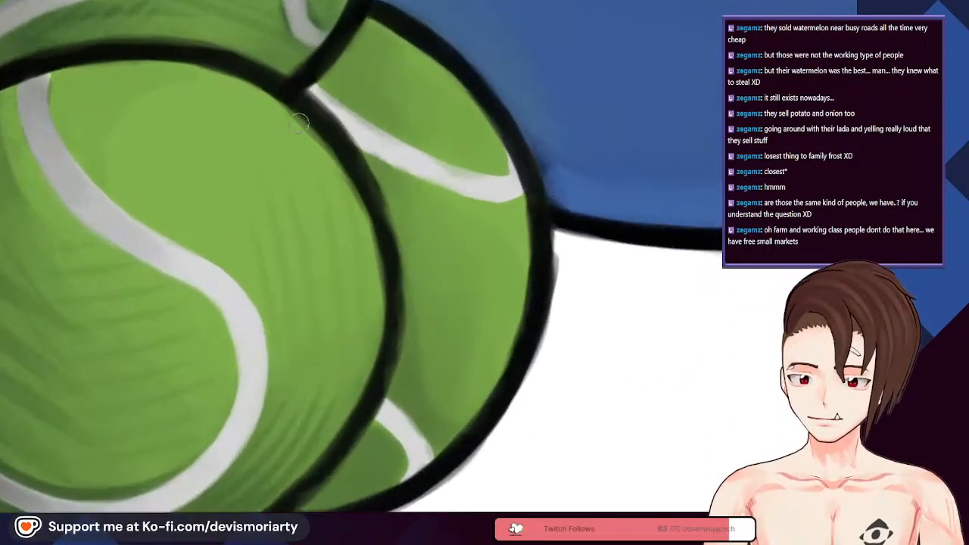
scroll(385, 242, up, 3)
scroll(343, 153, down, 2)
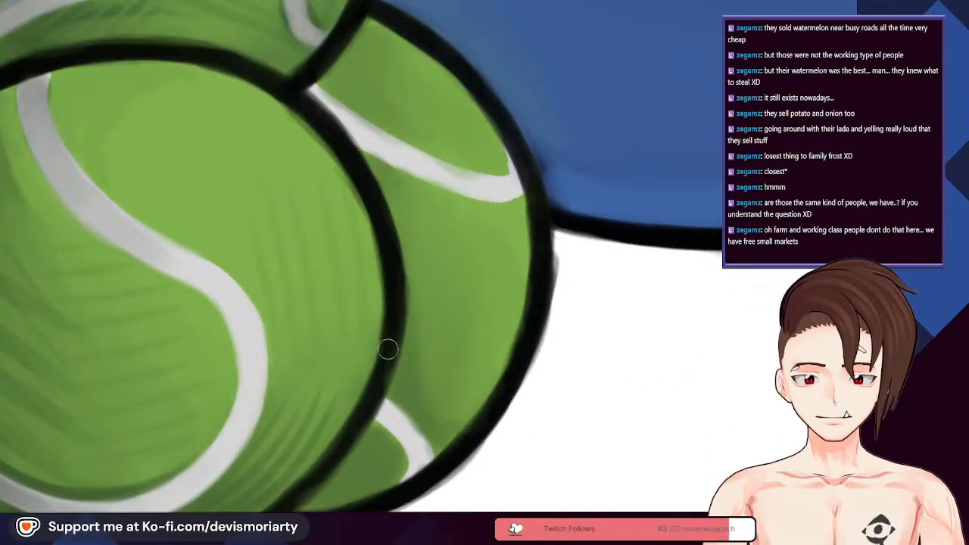
scroll(343, 423, up, 2)
scroll(343, 423, down, 2)
scroll(313, 456, up, 2)
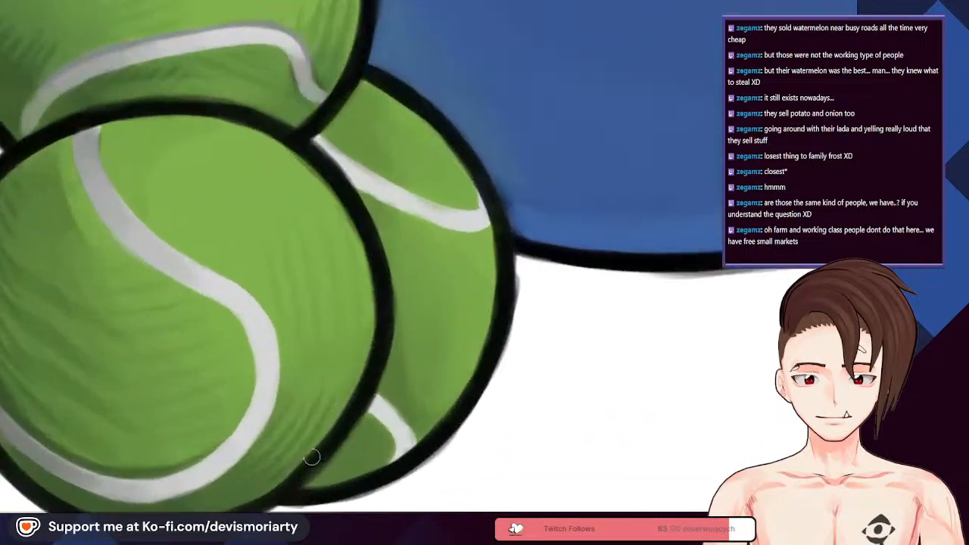
scroll(341, 431, down, 2)
scroll(295, 341, down, 2)
scroll(182, 214, up, 3)
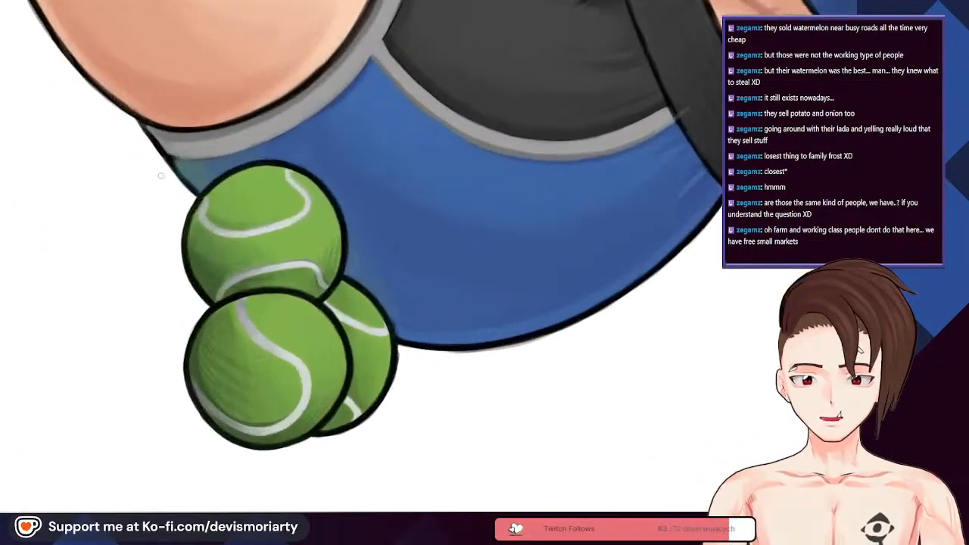
scroll(222, 392, down, 3)
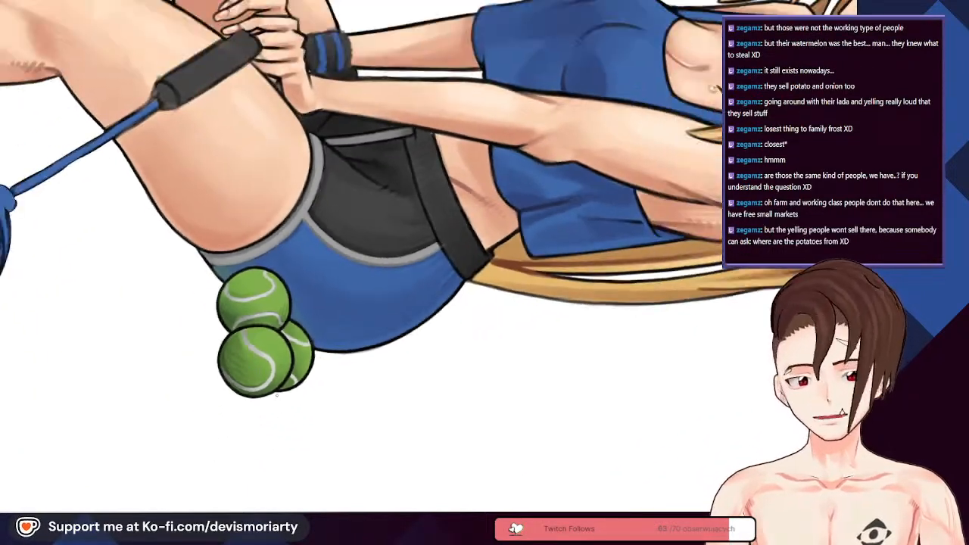
Step: Hatch darker green fuzz strokes across the rear tennis ball's area between its two white seams, redoing the strokes that miss
scroll(274, 399, up, 2)
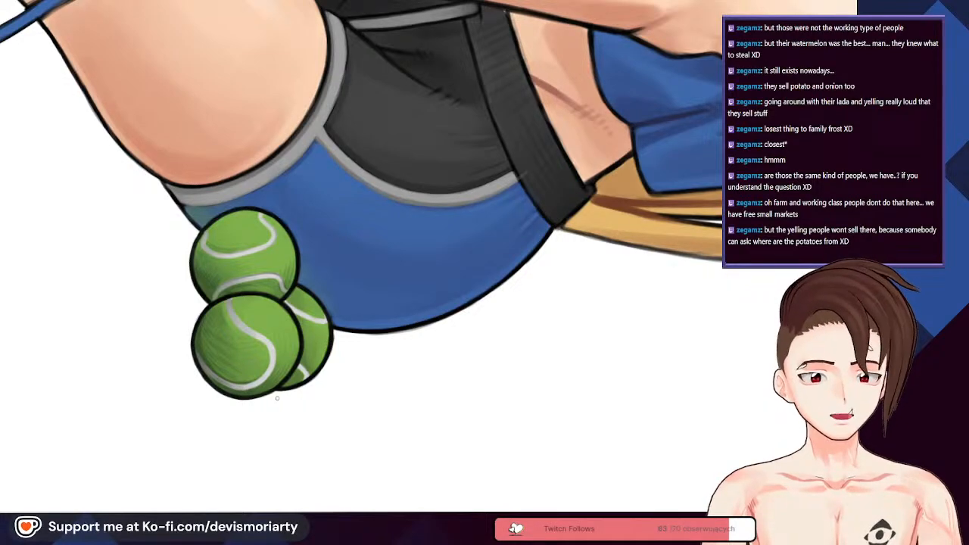
scroll(269, 392, up, 2)
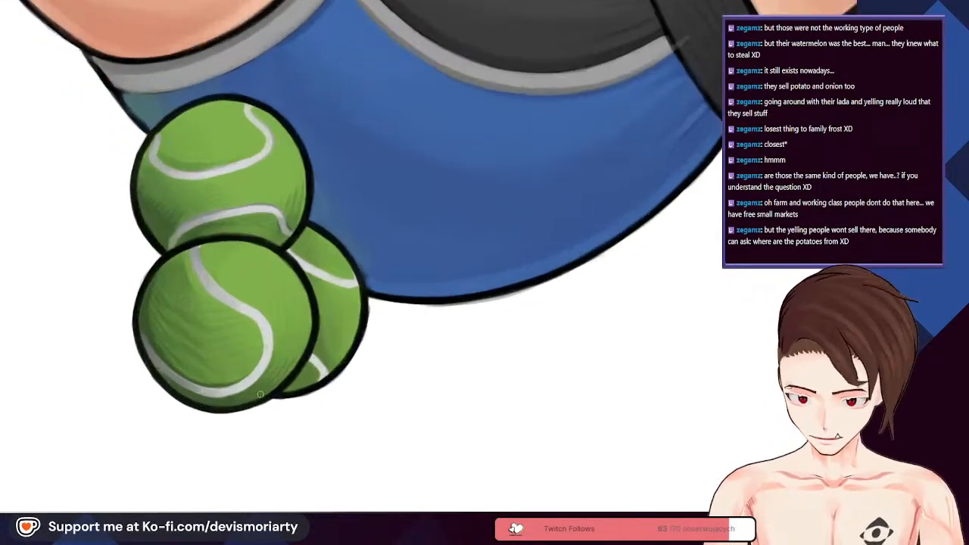
scroll(280, 392, up, 2)
scroll(98, 295, down, 3)
scroll(39, 276, up, 5)
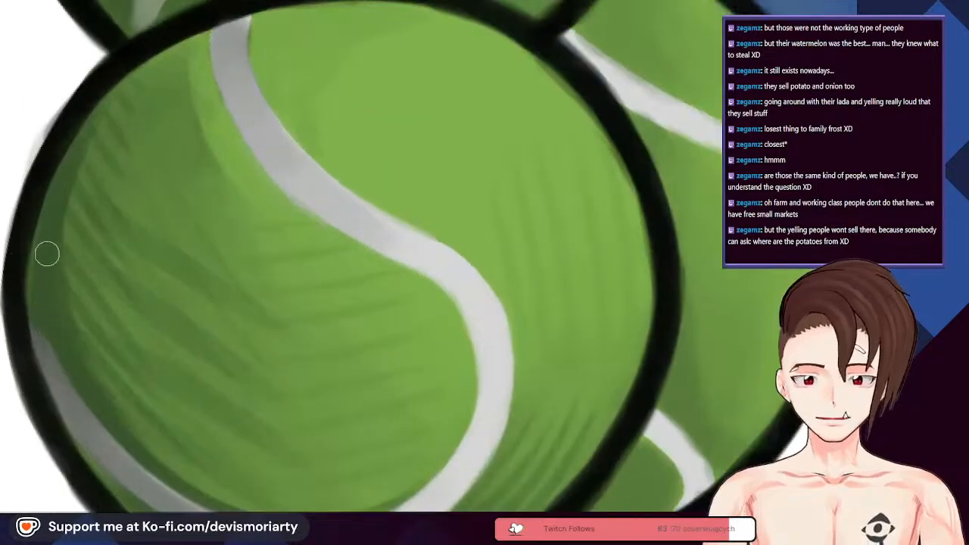
scroll(49, 261, down, 5)
scroll(239, 318, up, 4)
scroll(285, 297, up, 1)
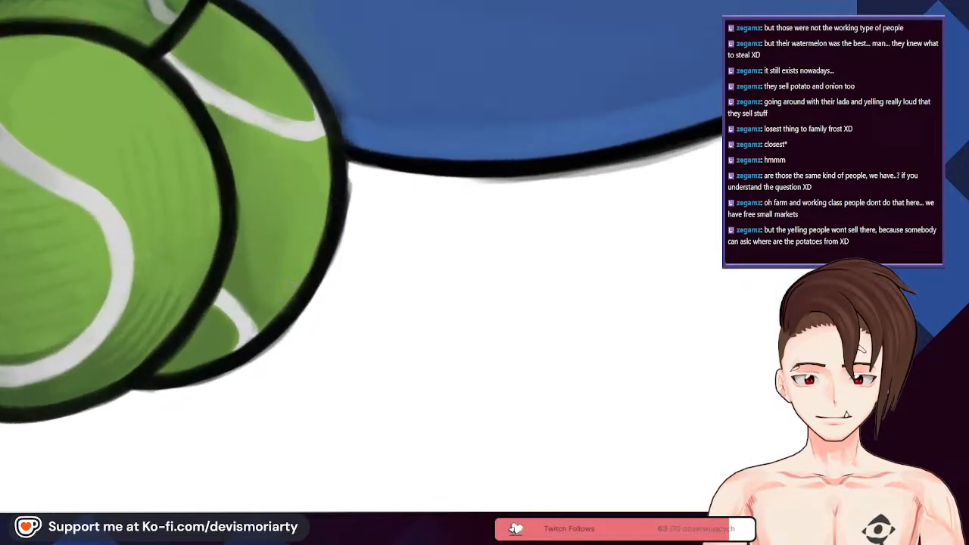
mouse_move(275, 307)
mouse_down()
mouse_move(319, 235)
mouse_move(303, 249)
mouse_up()
mouse_move(260, 293)
mouse_down()
mouse_move(304, 222)
mouse_move(299, 210)
mouse_up()
mouse_move(247, 272)
mouse_down()
mouse_move(288, 201)
mouse_move(274, 199)
mouse_up()
drag(245, 237, 270, 181)
key(ctrl+z)
key(ctrl+z)
key(ctrl+z)
mouse_move(238, 270)
mouse_down()
mouse_move(285, 202)
mouse_move(261, 218)
mouse_move(263, 186)
mouse_up()
key(ctrl+z)
mouse_move(254, 230)
mouse_down()
mouse_move(277, 190)
mouse_move(262, 188)
mouse_up()
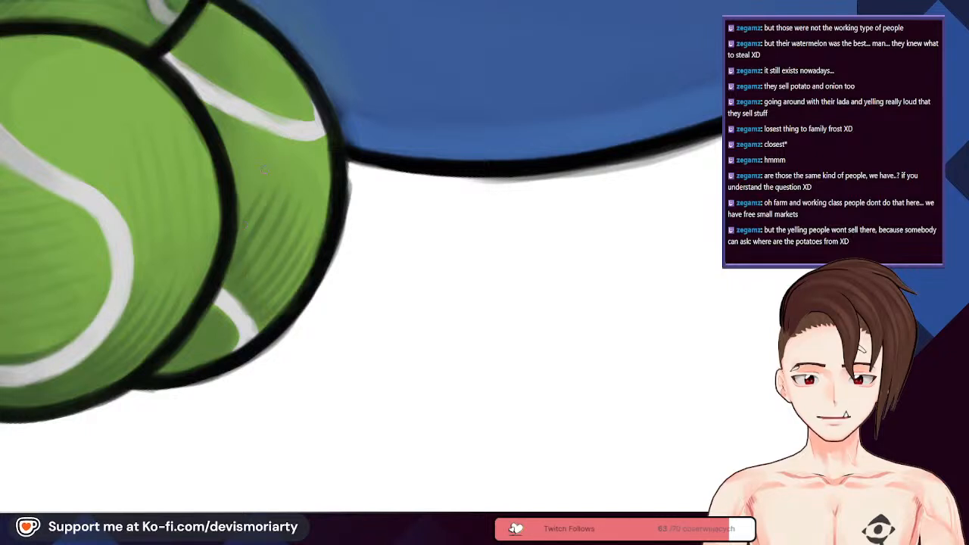
Step: Refine the rear tennis ball's green hatching with fine strokes beside the front ball's outline and below the long white seam
scroll(250, 176, down, 1)
scroll(240, 182, down, 1)
scroll(240, 181, up, 4)
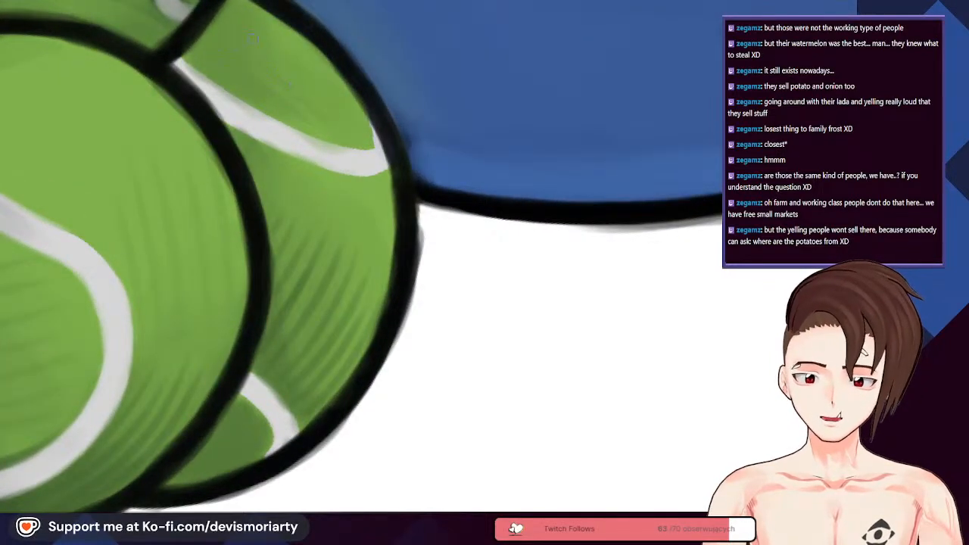
scroll(407, 155, down, 1)
scroll(406, 155, up, 3)
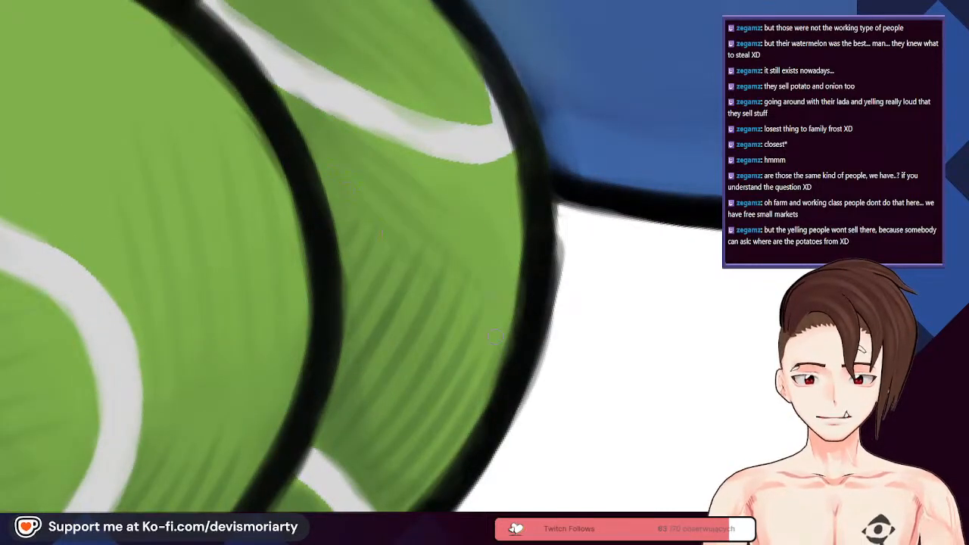
scroll(335, 221, down, 3)
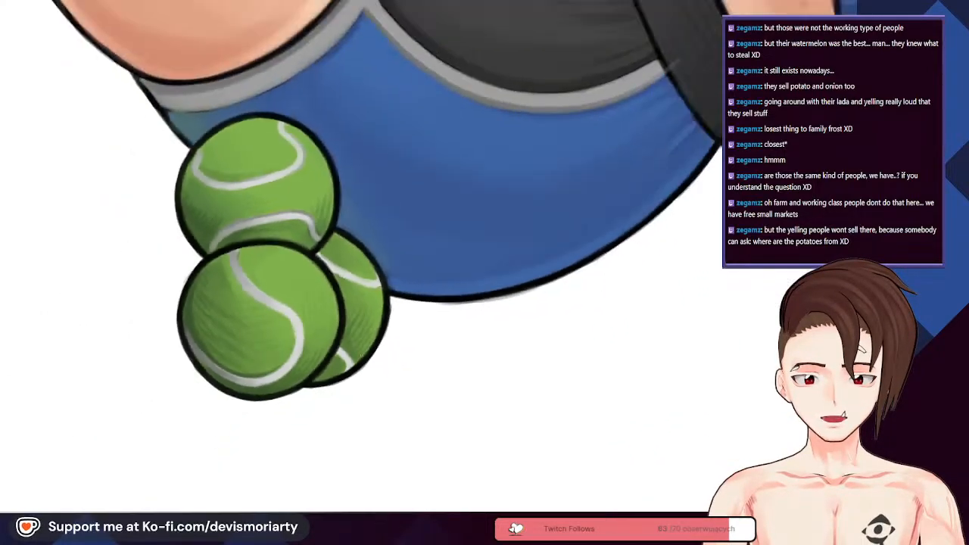
scroll(357, 361, down, 4)
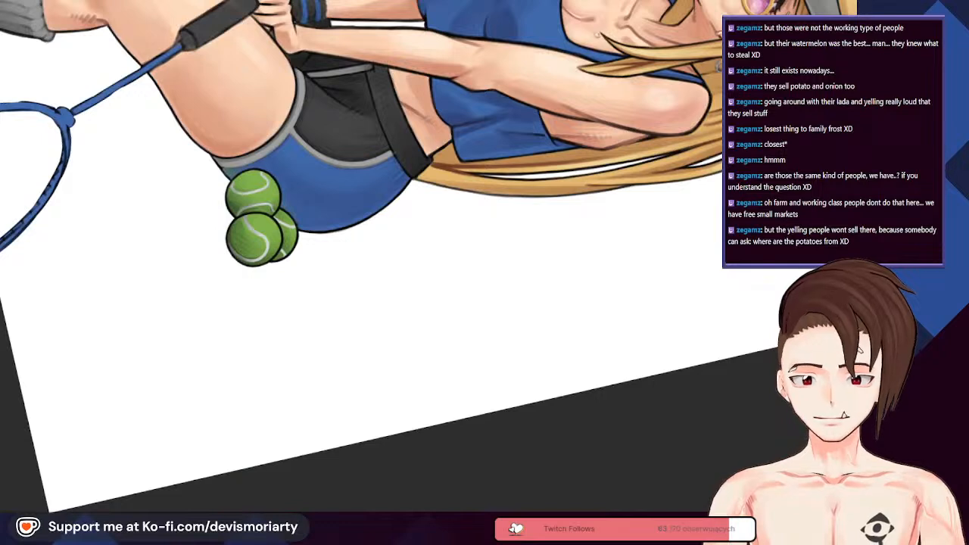
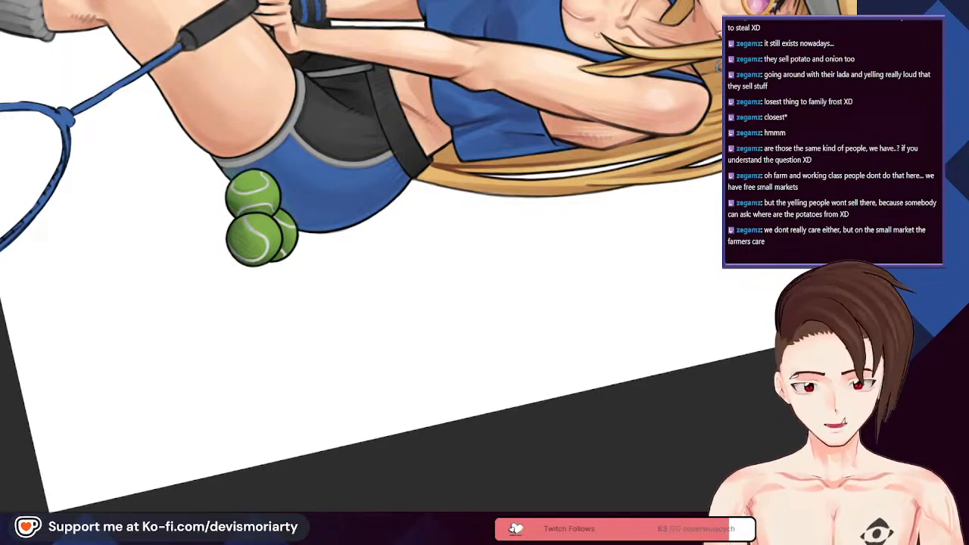
Step: Break up the front tennis ball's dark green shadow below its S-shaped white seam with curved fuzz strokes
scroll(229, 241, up, 5)
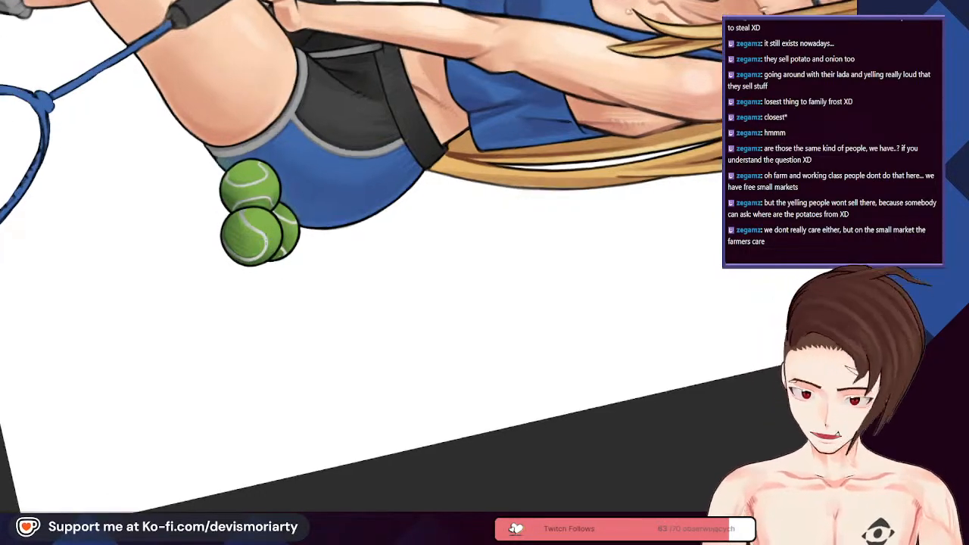
scroll(229, 241, up, 3)
scroll(305, 319, down, 8)
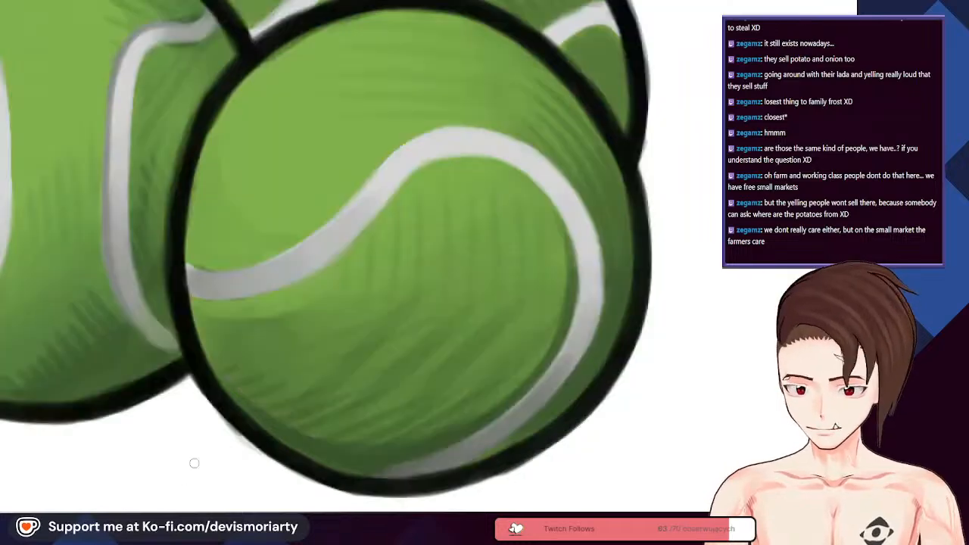
scroll(313, 316, up, 5)
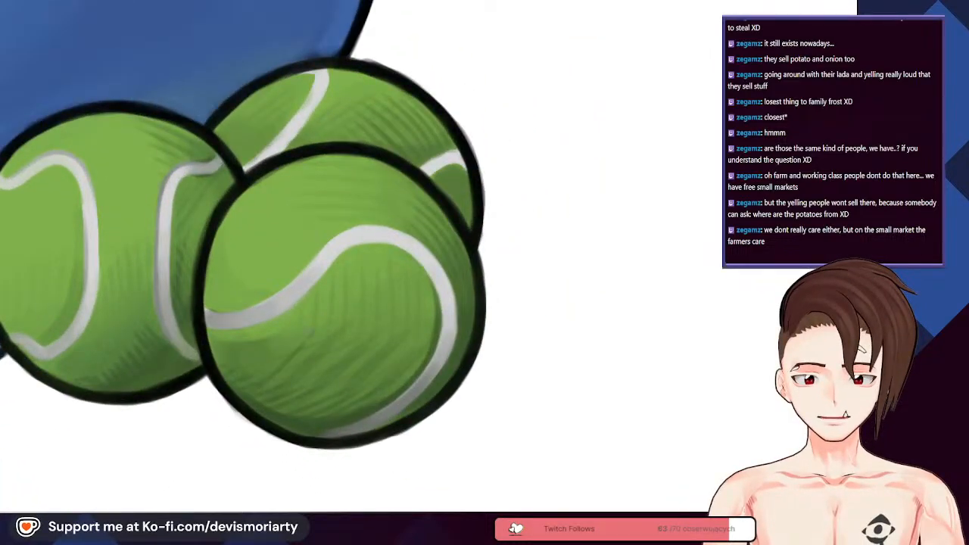
scroll(286, 349, down, 1)
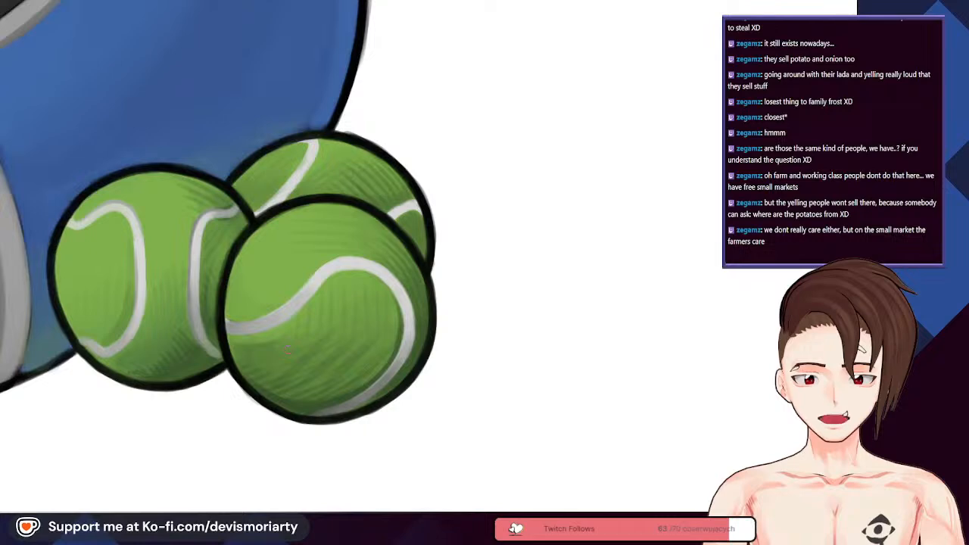
scroll(287, 349, up, 1)
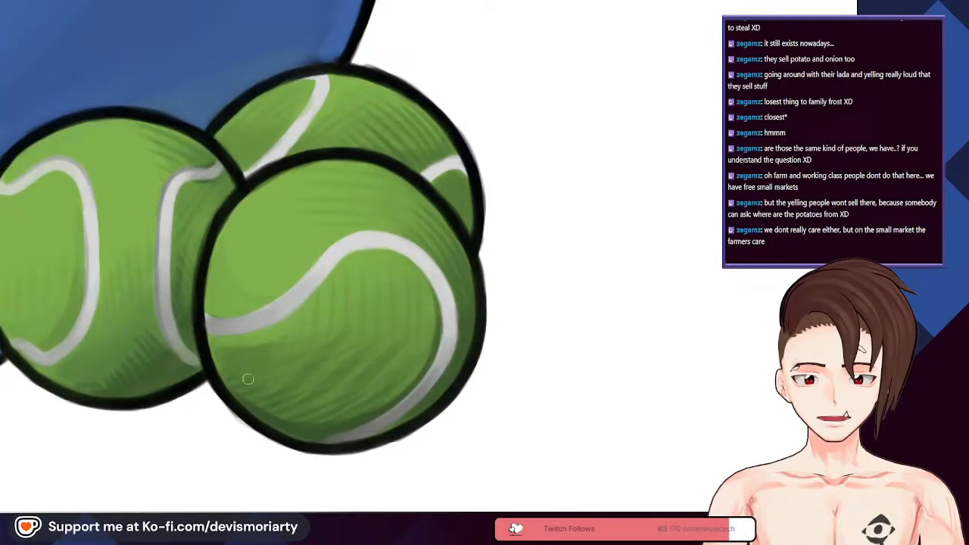
scroll(250, 356, down, 2)
scroll(250, 349, up, 1)
scroll(250, 349, up, 1)
scroll(254, 347, down, 2)
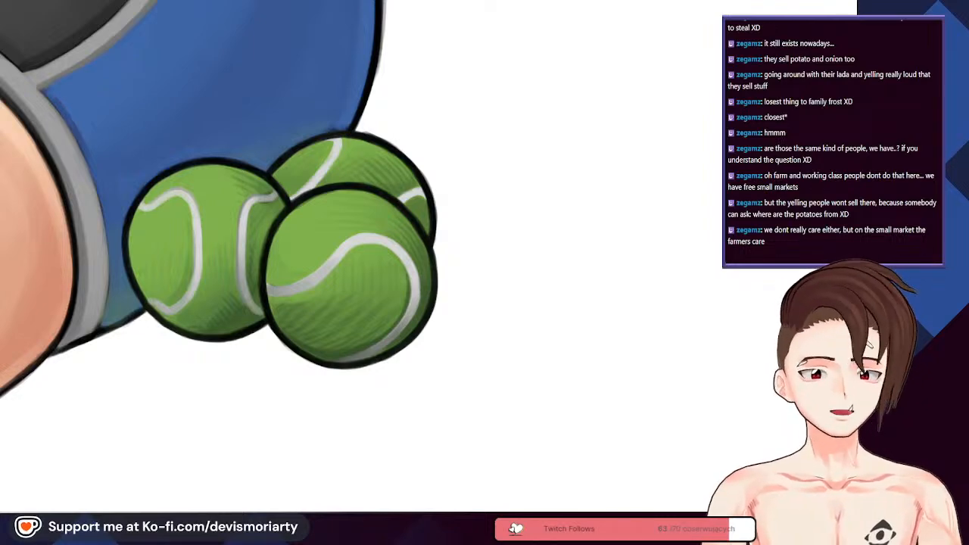
Step: Extend the front tennis ball's green hatching upward to the underside of its curved white seam
scroll(290, 258, down, 5)
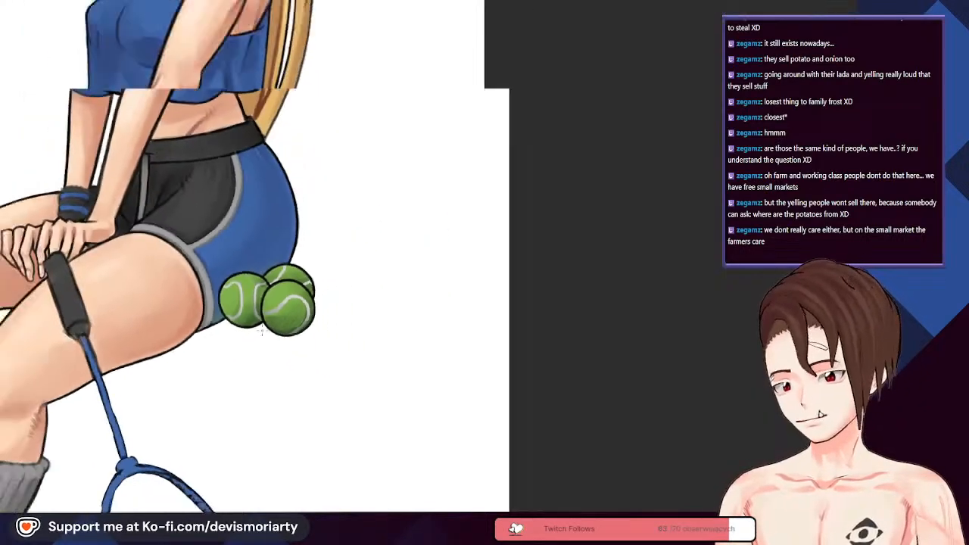
scroll(264, 303, up, 4)
scroll(288, 303, down, 2)
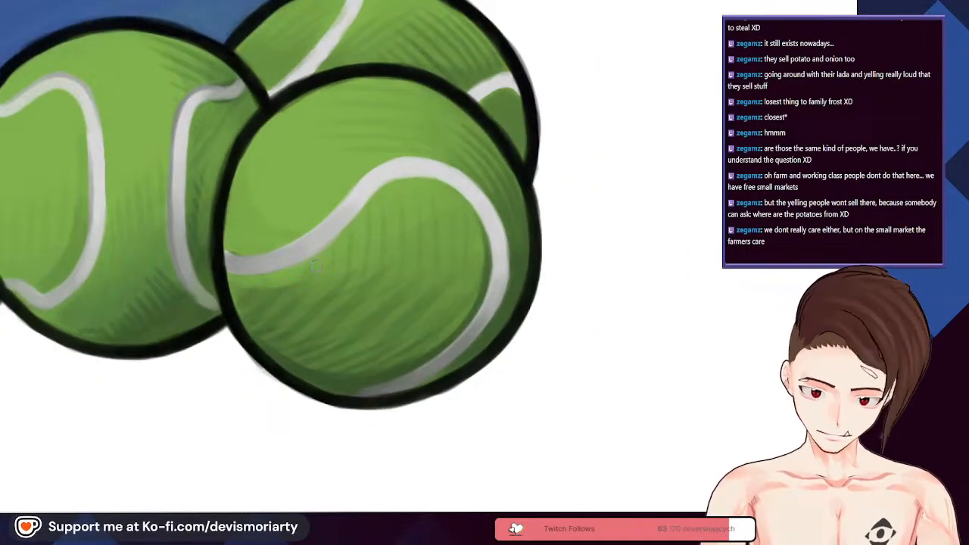
scroll(355, 237, down, 4)
scroll(396, 221, up, 5)
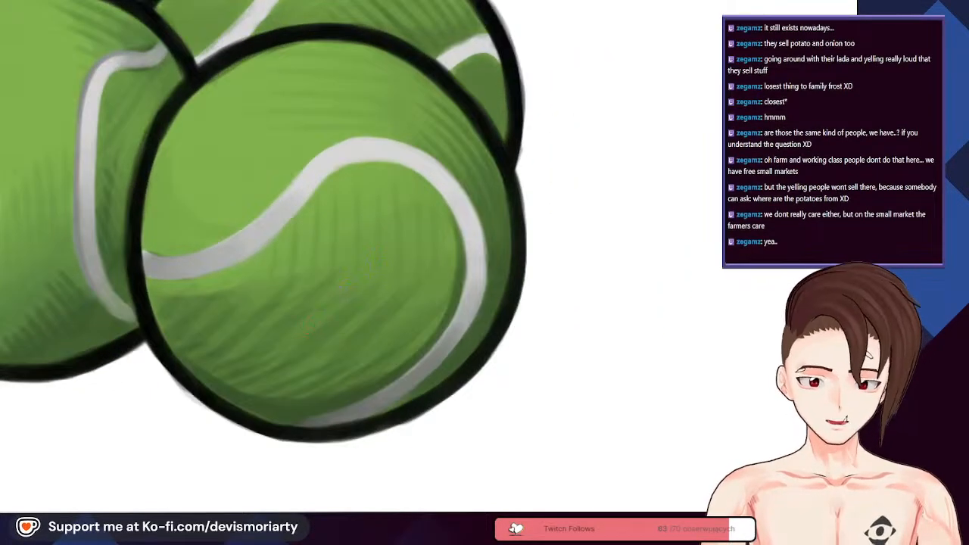
scroll(397, 224, down, 2)
scroll(396, 224, down, 2)
scroll(356, 314, up, 5)
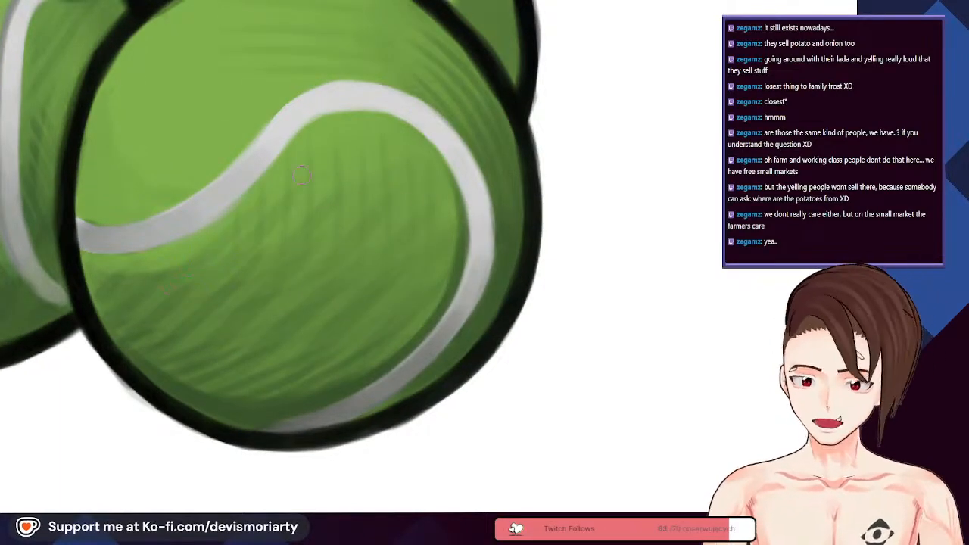
scroll(216, 240, down, 4)
scroll(216, 239, up, 3)
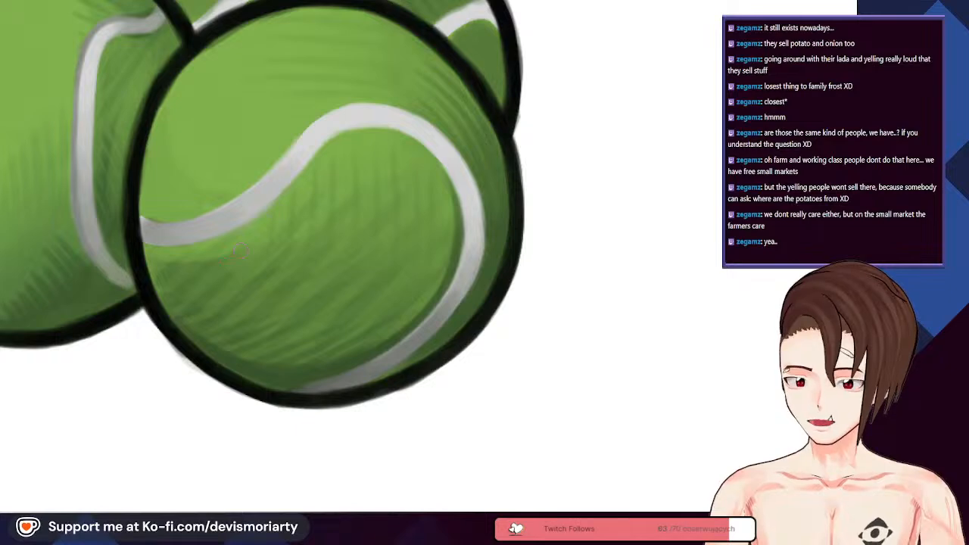
scroll(208, 278, down, 1)
scroll(219, 225, down, 4)
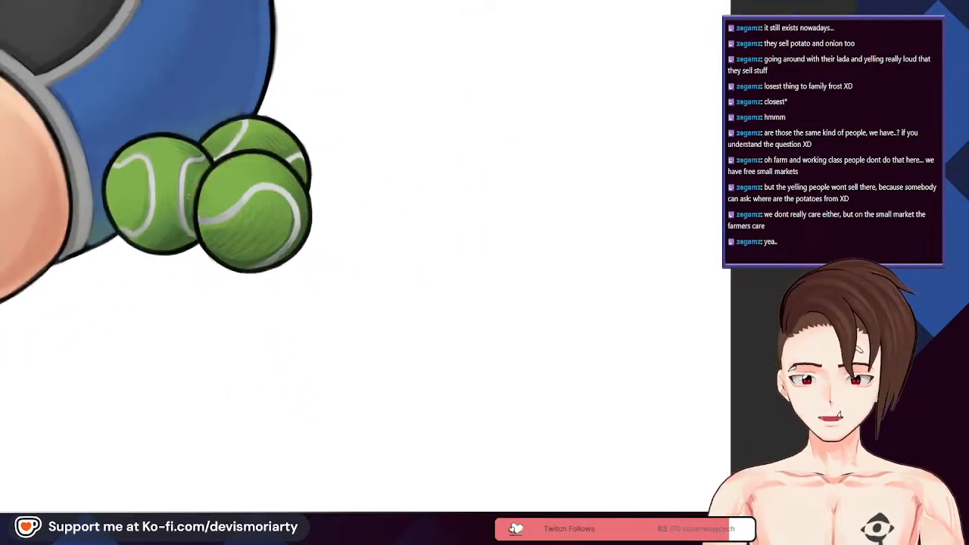
Step: Add faint green hatching to the front tennis ball's light area above the white seam, beside the neighbouring ball
scroll(225, 169, up, 4)
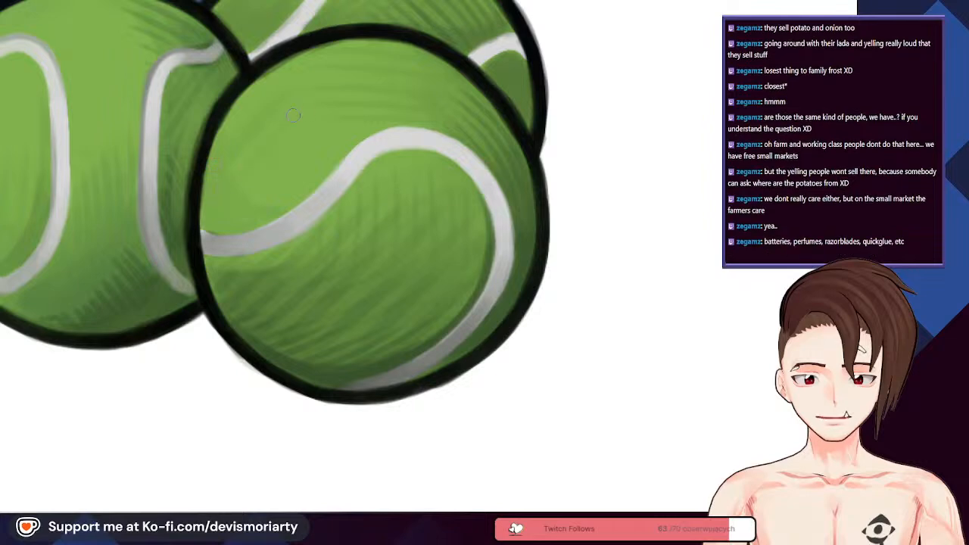
scroll(239, 179, down, 4)
scroll(327, 212, up, 4)
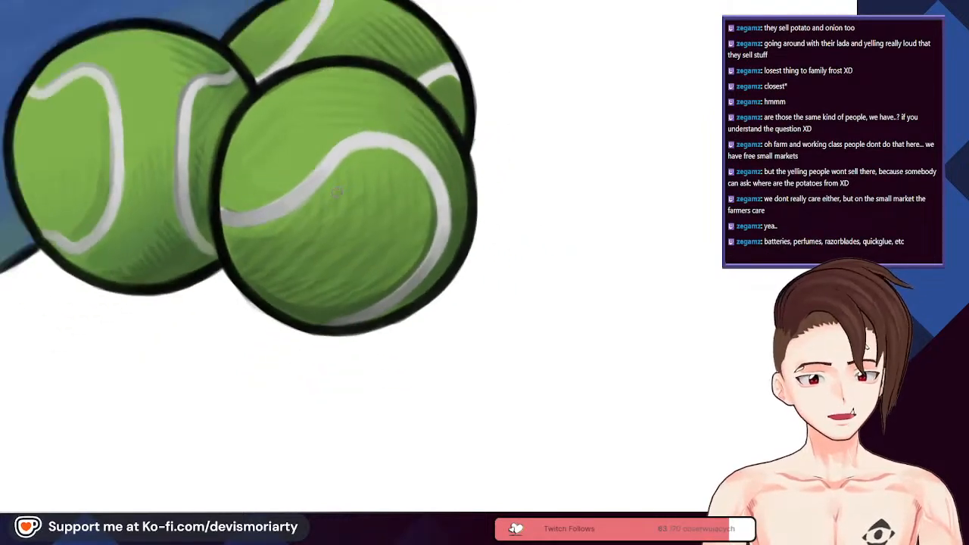
scroll(327, 214, down, 4)
scroll(194, 228, up, 5)
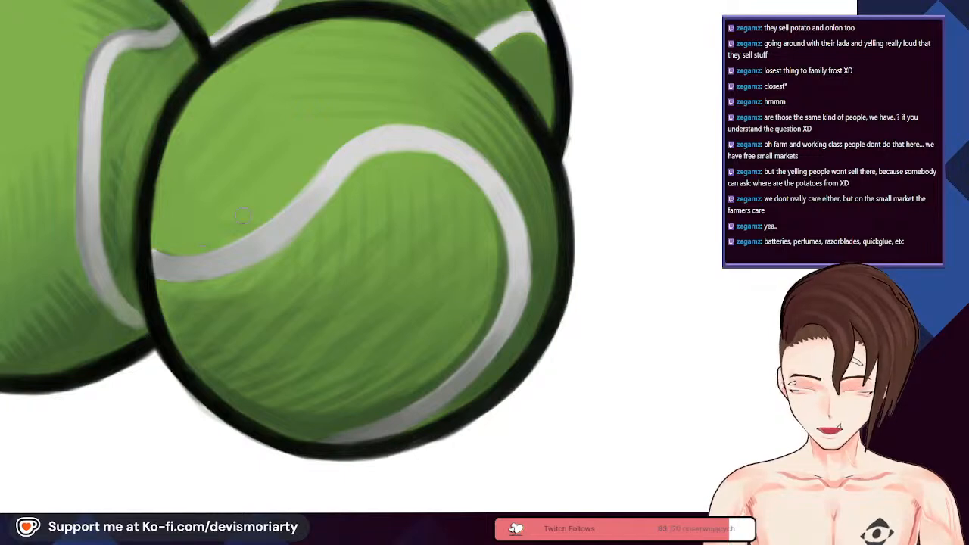
scroll(273, 195, down, 5)
scroll(303, 167, up, 2)
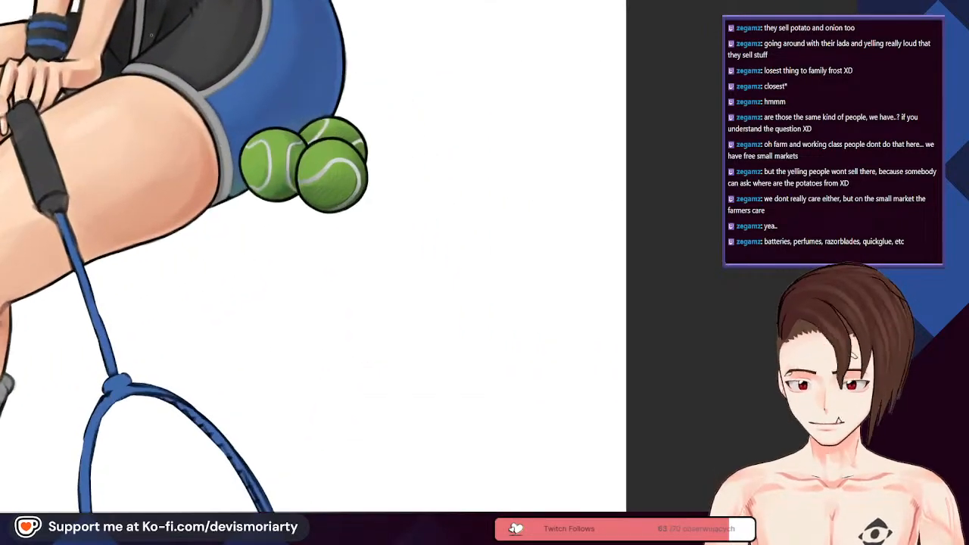
scroll(303, 174, down, 2)
scroll(340, 242, up, 5)
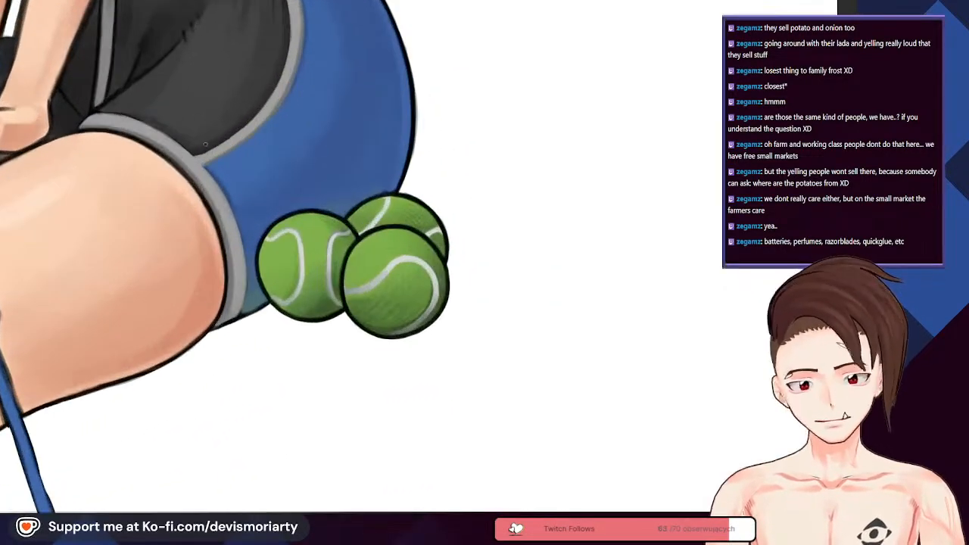
scroll(522, 340, down, 3)
scroll(459, 176, up, 5)
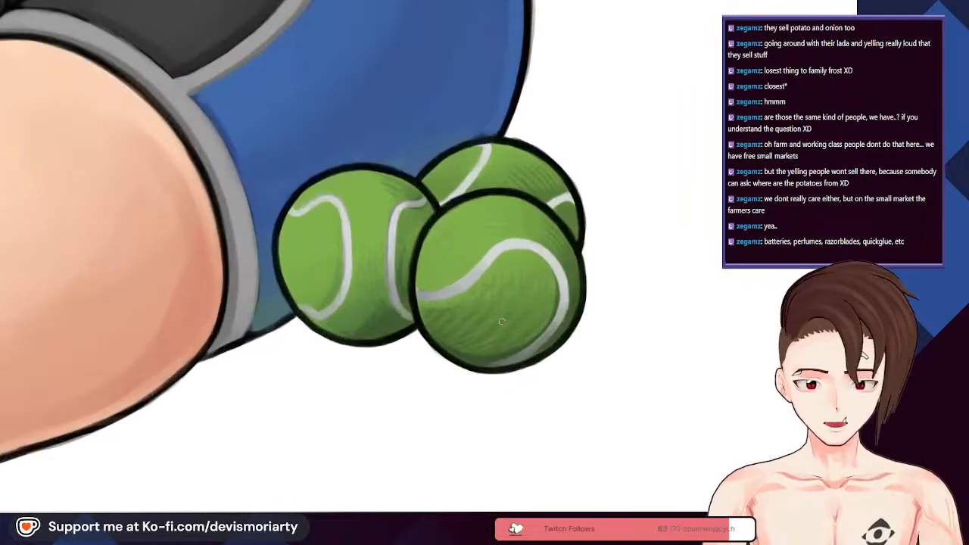
Step: Shade the rear tennis ball's short white seam with grey, sampling grey tones from the artwork
scroll(552, 385, up, 4)
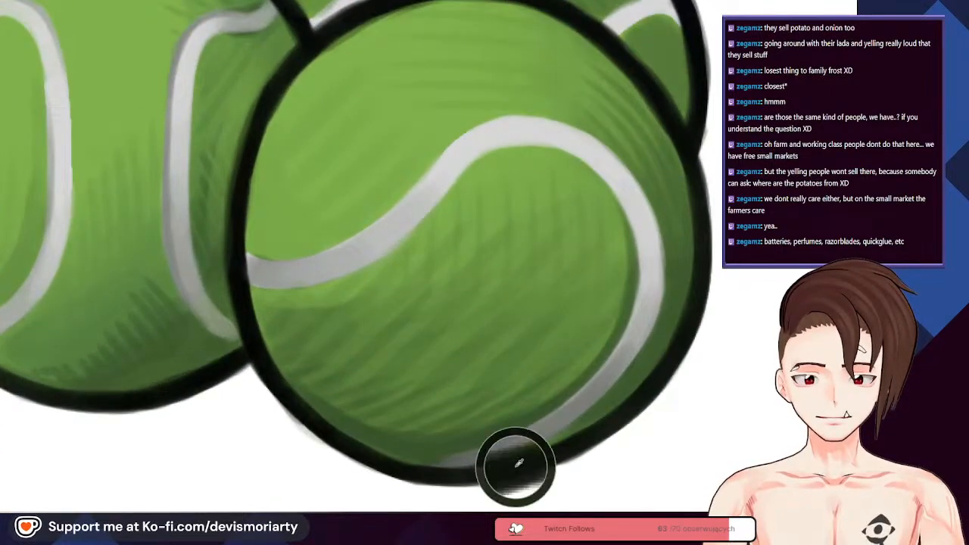
scroll(515, 465, down, 4)
scroll(604, 139, up, 3)
drag(576, 228, 573, 229)
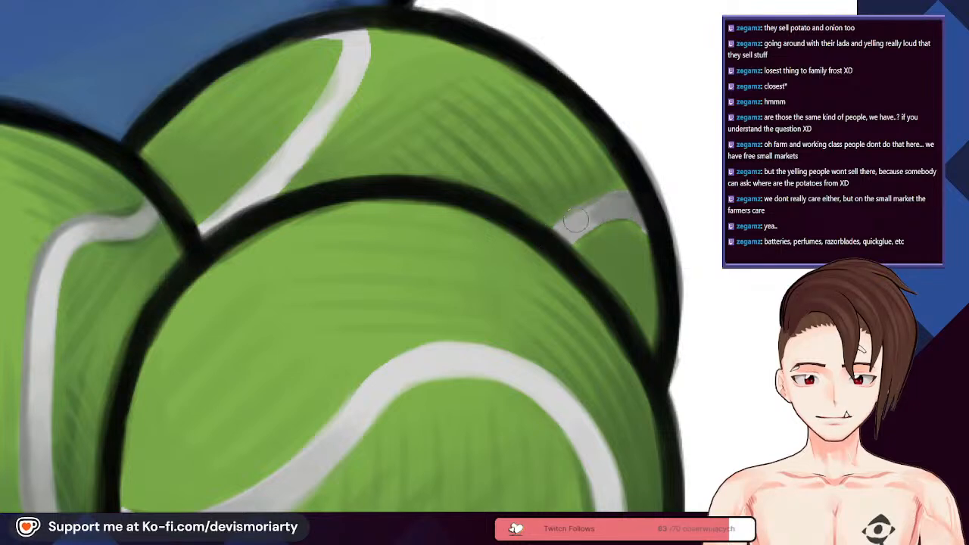
alt+click(631, 208)
alt+click(580, 231)
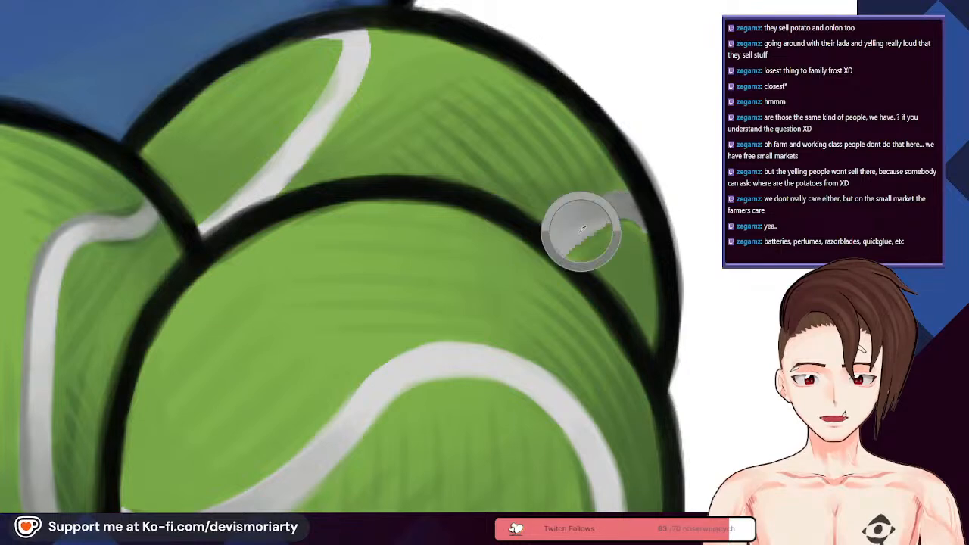
scroll(624, 201, down, 3)
scroll(615, 200, up, 2)
alt+click(615, 199)
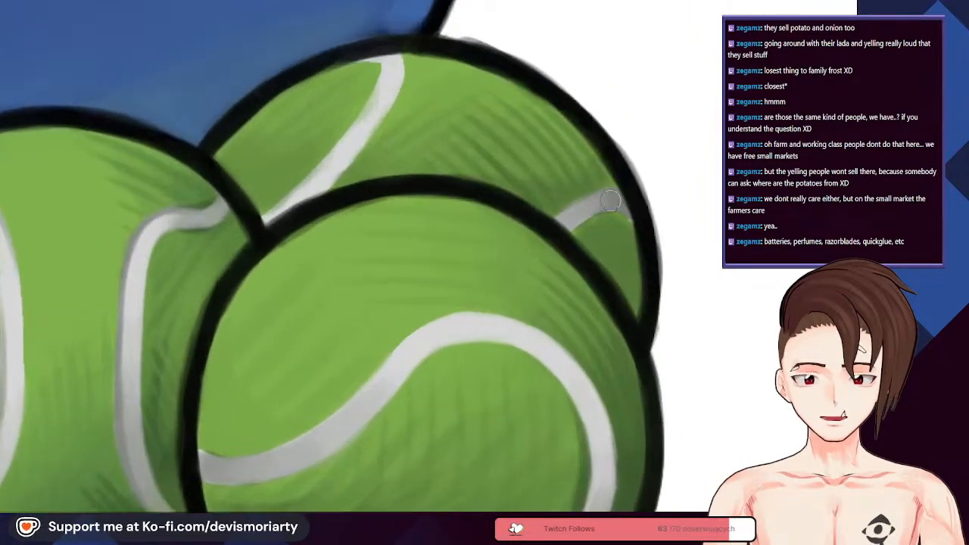
Step: Smooth the ragged edge of the rear tennis ball's short grey seam beside the small dark green area
scroll(617, 198, up, 2)
scroll(590, 209, down, 3)
scroll(705, 238, up, 2)
scroll(621, 269, down, 6)
scroll(598, 309, up, 3)
scroll(576, 307, down, 2)
scroll(454, 303, up, 5)
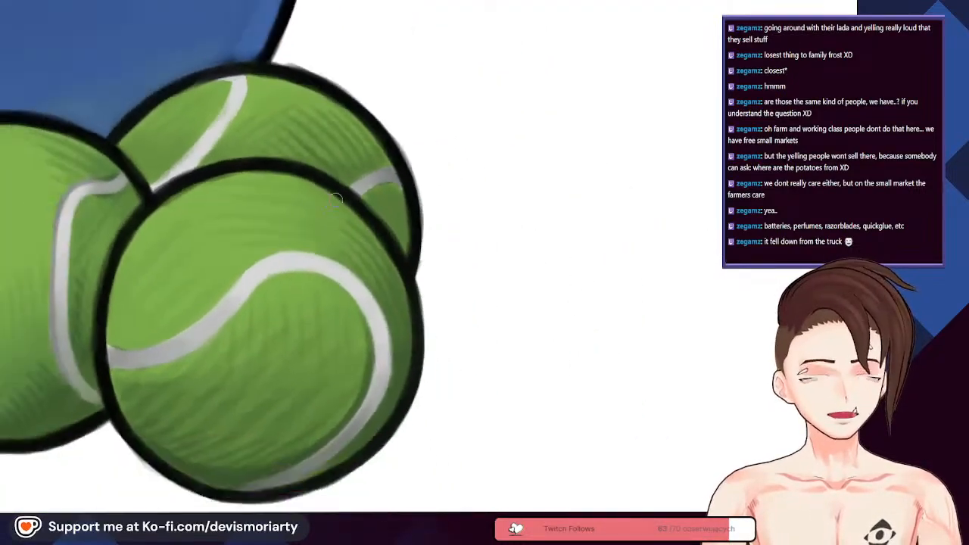
drag(530, 378, 201, 376)
scroll(546, 190, up, 4)
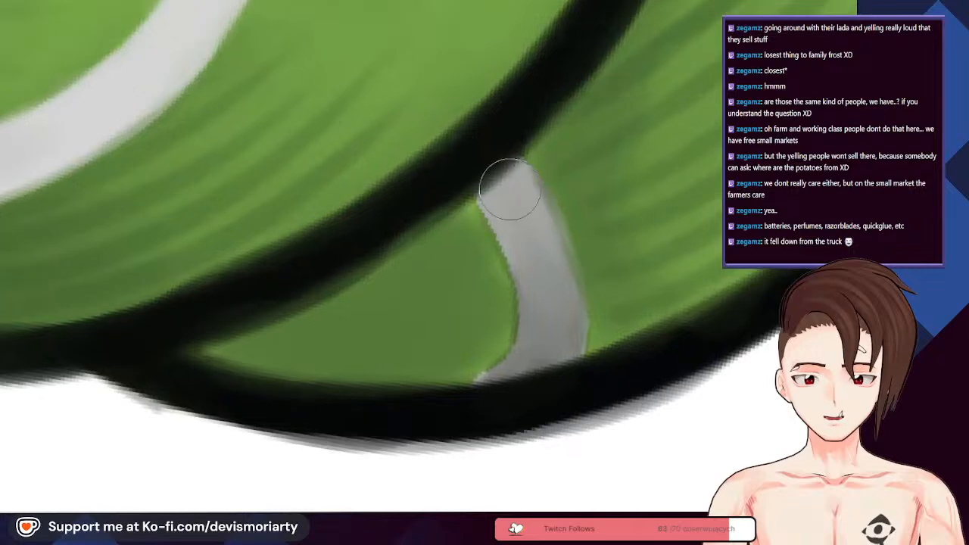
scroll(531, 333, down, 7)
scroll(458, 234, up, 6)
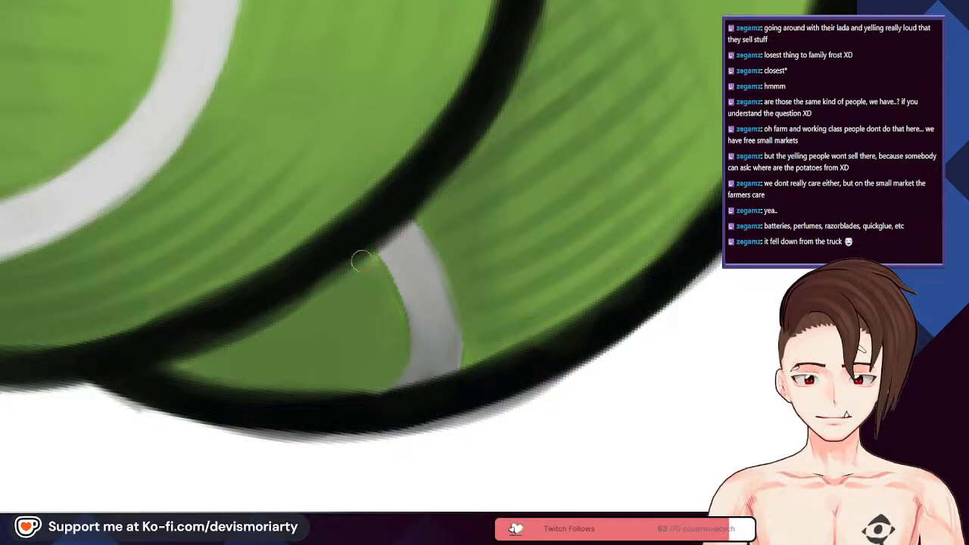
scroll(303, 314, down, 3)
scroll(252, 171, down, 1)
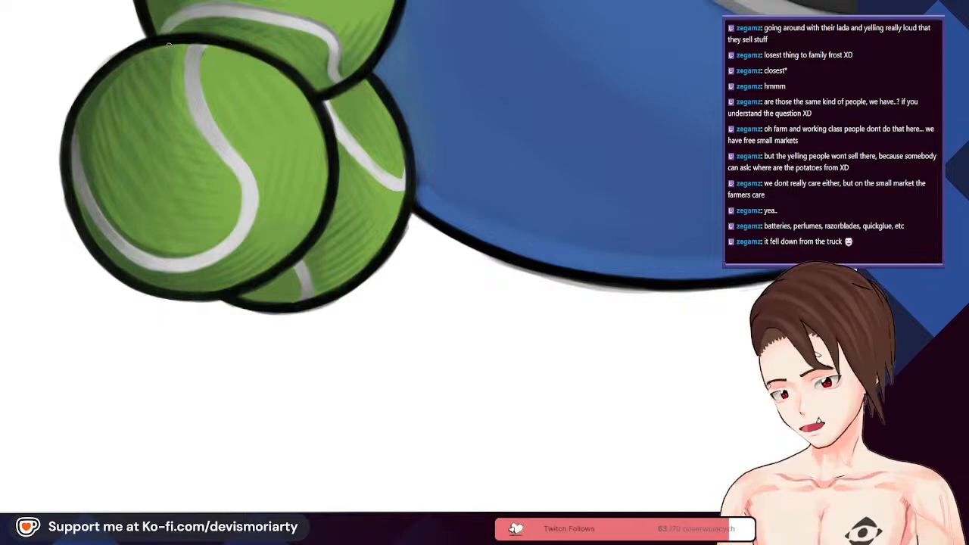
Step: Narrow and sharpen the short seam's edge along the hatched side of the rear ball, sampling a colour from the artwork
scroll(299, 281, up, 6)
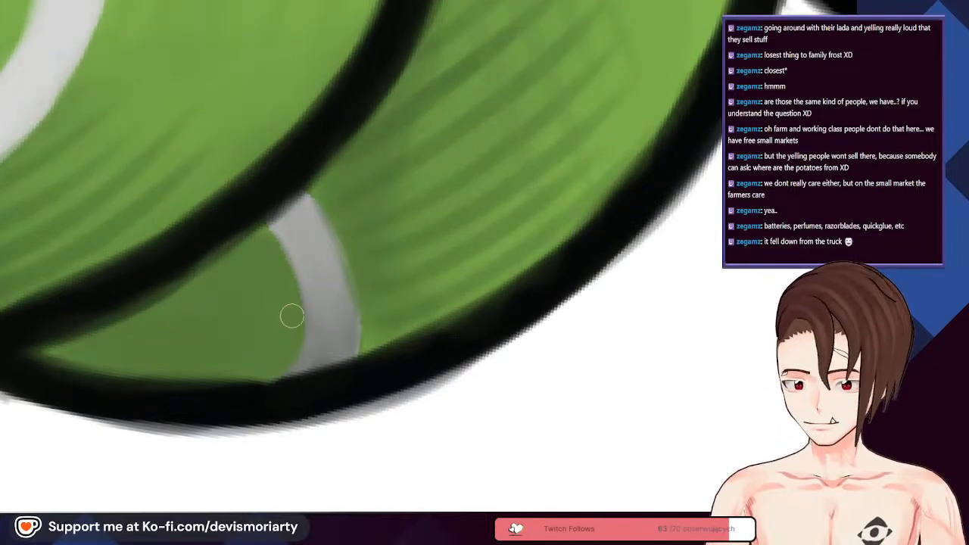
scroll(277, 276, down, 1)
scroll(322, 194, up, 2)
ctrl+click(315, 200)
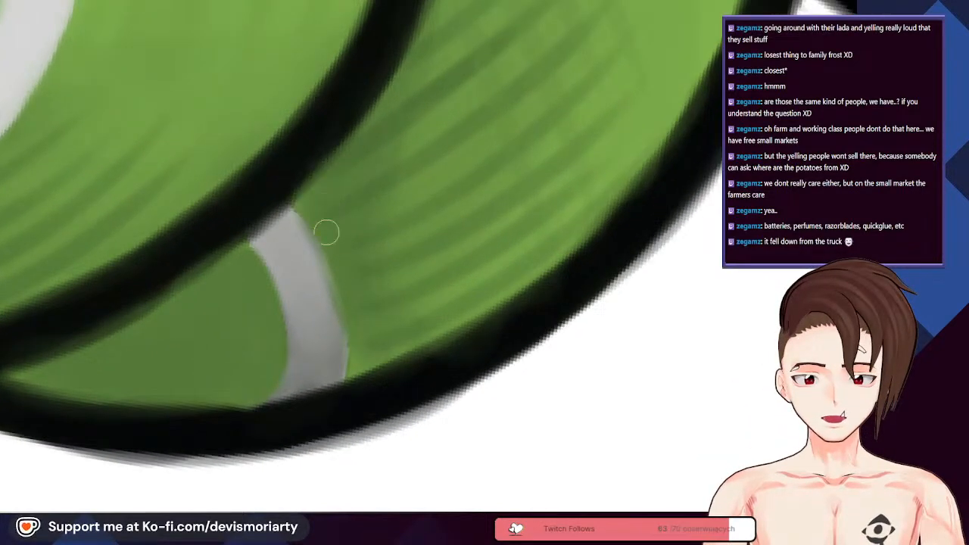
scroll(370, 324, down, 2)
scroll(358, 350, up, 2)
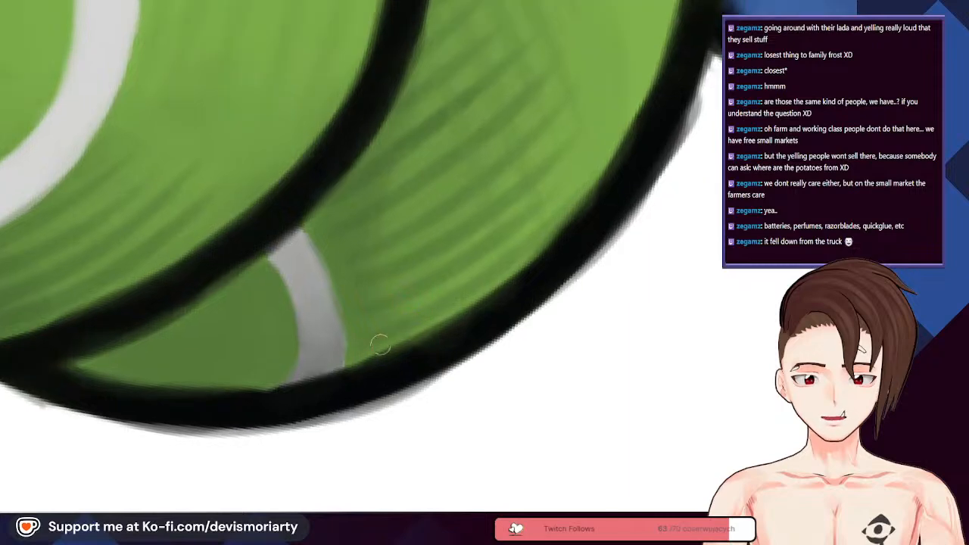
Step: Erase the grey fringe outside the rear tennis ball's black outline, between the blue shorts and the front ball
scroll(452, 309, down, 4)
scroll(385, 296, up, 2)
scroll(385, 296, up, 1)
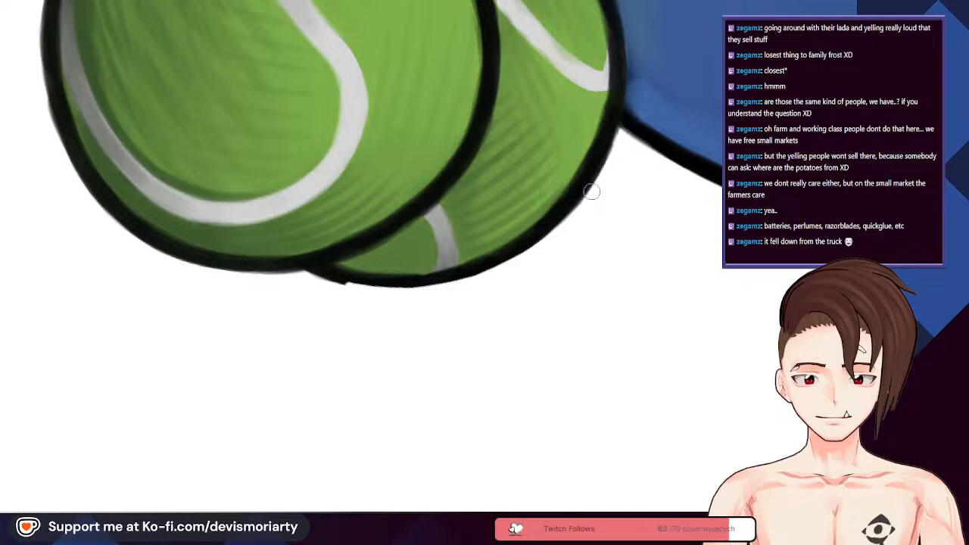
scroll(599, 156, down, 1)
scroll(597, 151, up, 1)
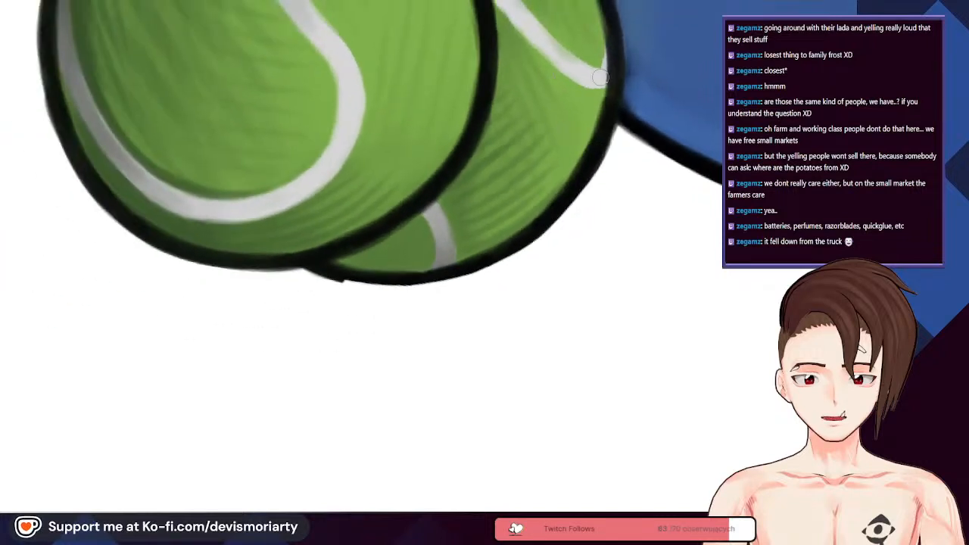
scroll(599, 126, up, 1)
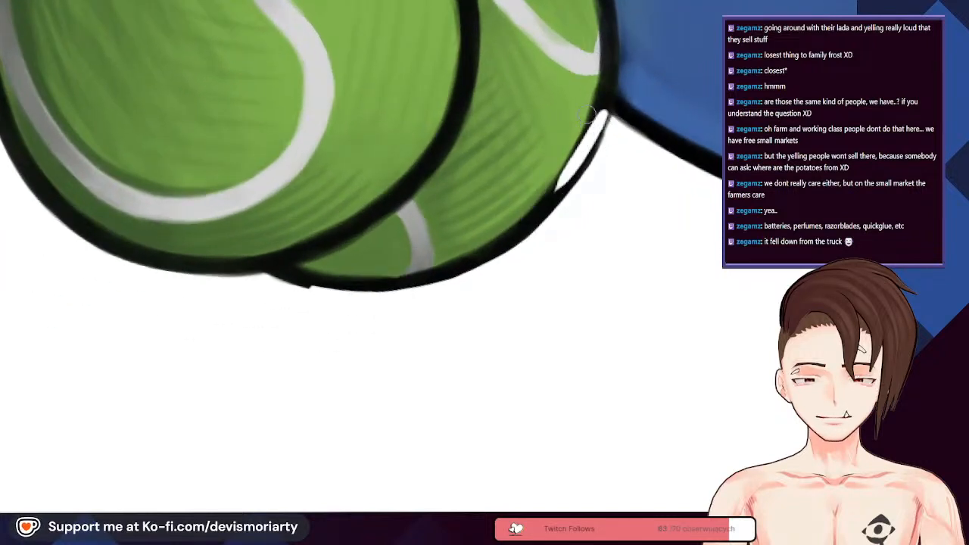
scroll(599, 116, down, 1)
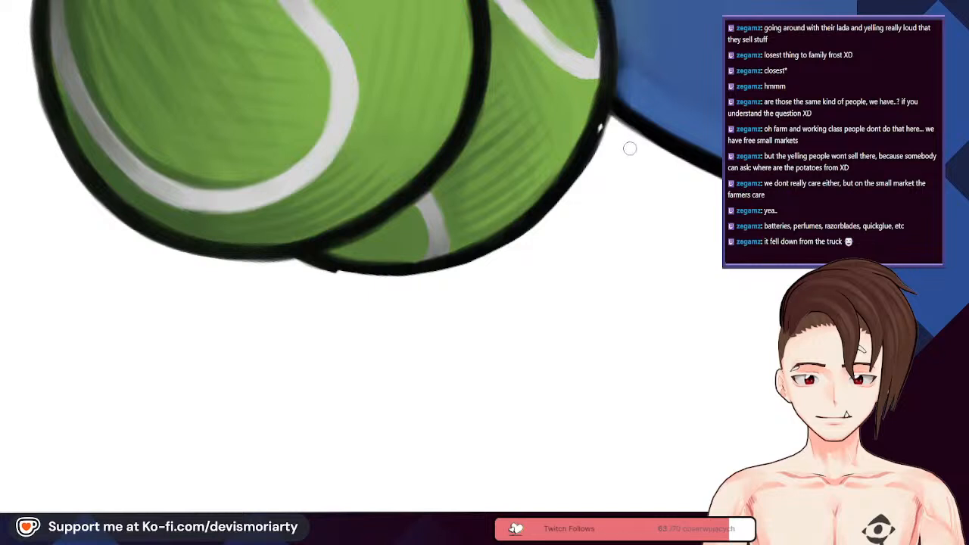
scroll(597, 118, down, 1)
scroll(597, 115, up, 1)
Step: Even out the rear ball's outer outline and trim the black spur where it meets the front ball
mouse_move(606, 99)
mouse_down()
mouse_move(523, 227)
mouse_move(576, 169)
mouse_move(507, 234)
mouse_move(437, 268)
mouse_move(517, 231)
mouse_move(397, 274)
mouse_move(454, 260)
mouse_move(422, 269)
mouse_move(313, 255)
mouse_up()
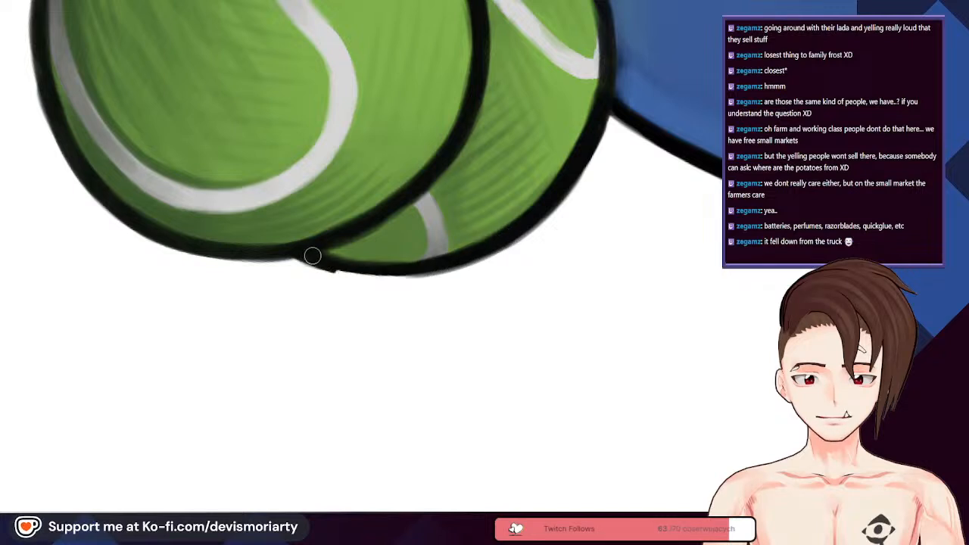
drag(384, 244, 374, 247)
drag(283, 249, 363, 272)
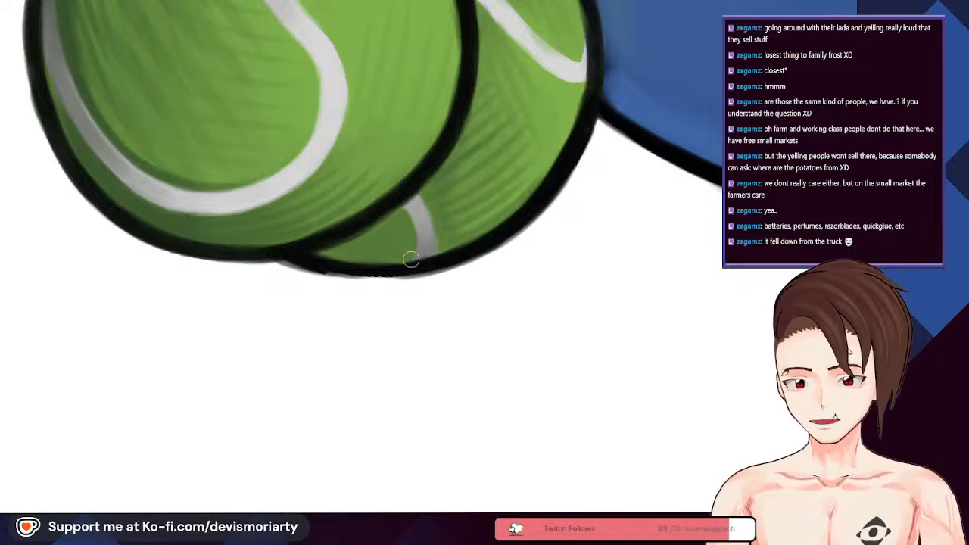
drag(411, 259, 374, 374)
key(ctrl+z)
scroll(368, 372, down, 1)
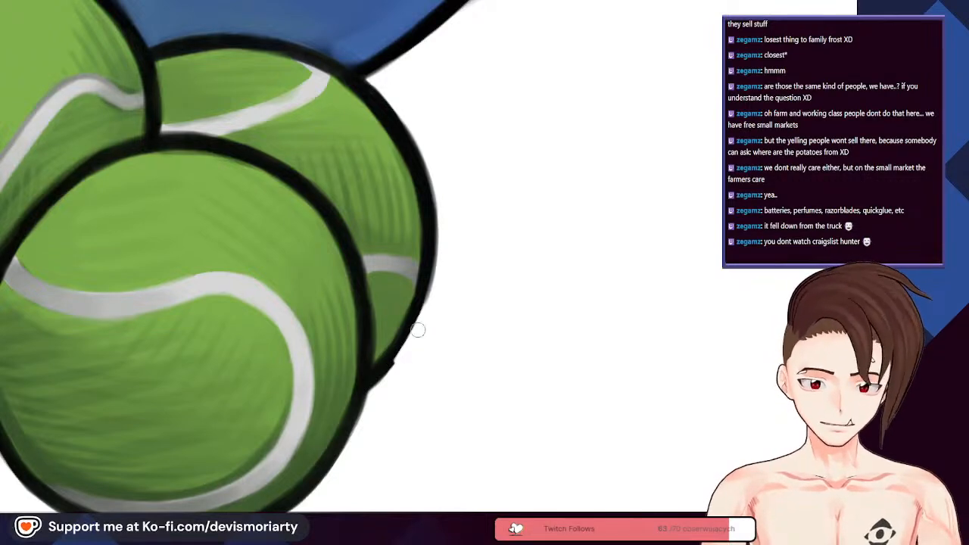
scroll(368, 385, up, 1)
mouse_move(373, 382)
mouse_down()
mouse_move(414, 317)
mouse_move(387, 357)
mouse_move(428, 263)
mouse_up()
drag(409, 341, 429, 255)
drag(412, 318, 424, 189)
Step: Examine the three finished tennis balls against the shorts and the whole figure at several zoom levels
scroll(180, 235, down, 10)
scroll(151, 215, down, 14)
scroll(59, 87, up, 9)
scroll(140, 144, down, 5)
scroll(161, 197, up, 12)
scroll(156, 242, down, 8)
scroll(159, 151, up, 8)
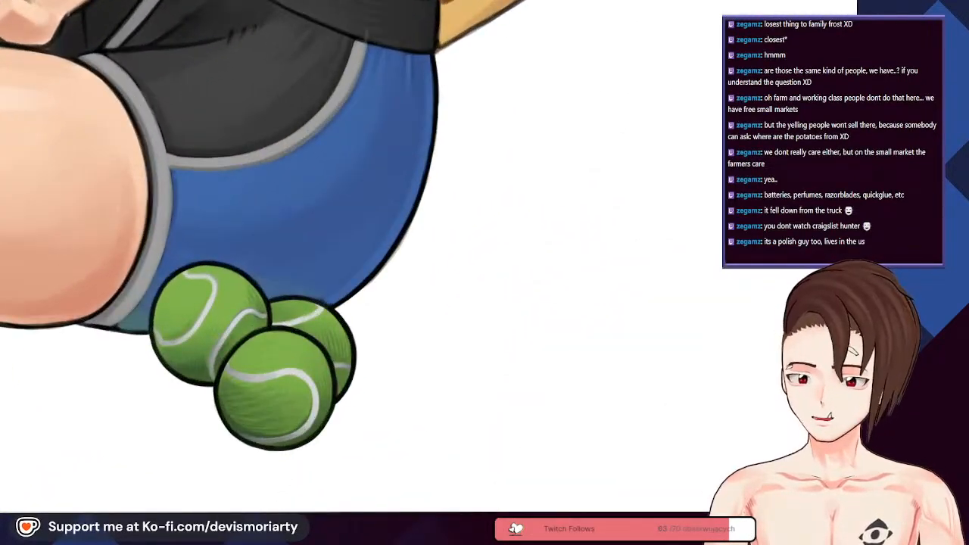
scroll(258, 258, down, 8)
scroll(257, 257, up, 8)
Step: Shade the rear ball's longer white seam with sampled grey, leaving the end near the shorts lighter
scroll(417, 183, up, 8)
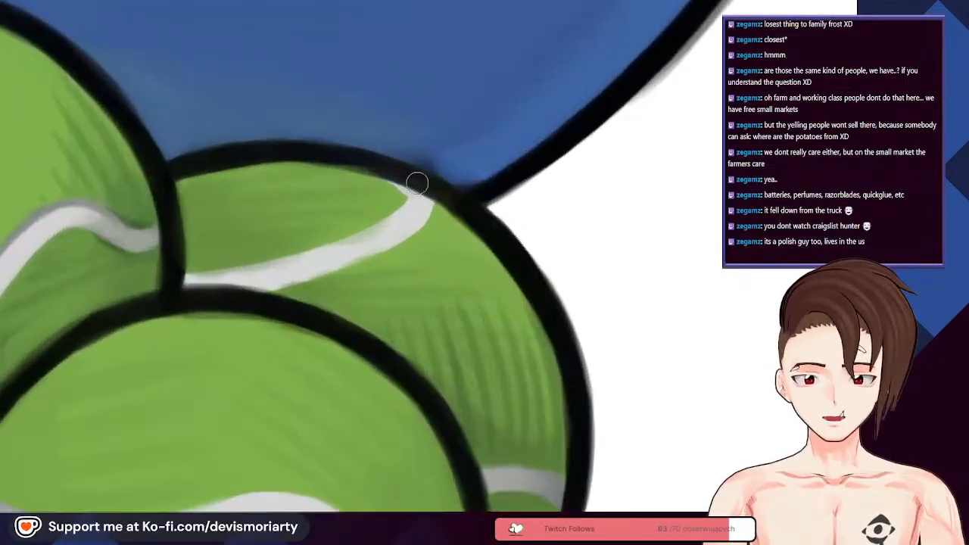
alt+click(412, 181)
scroll(381, 181, down, 1)
scroll(246, 264, up, 1)
drag(253, 262, 376, 230)
drag(439, 191, 426, 189)
mouse_move(365, 236)
mouse_down()
mouse_move(321, 253)
mouse_move(272, 251)
mouse_up()
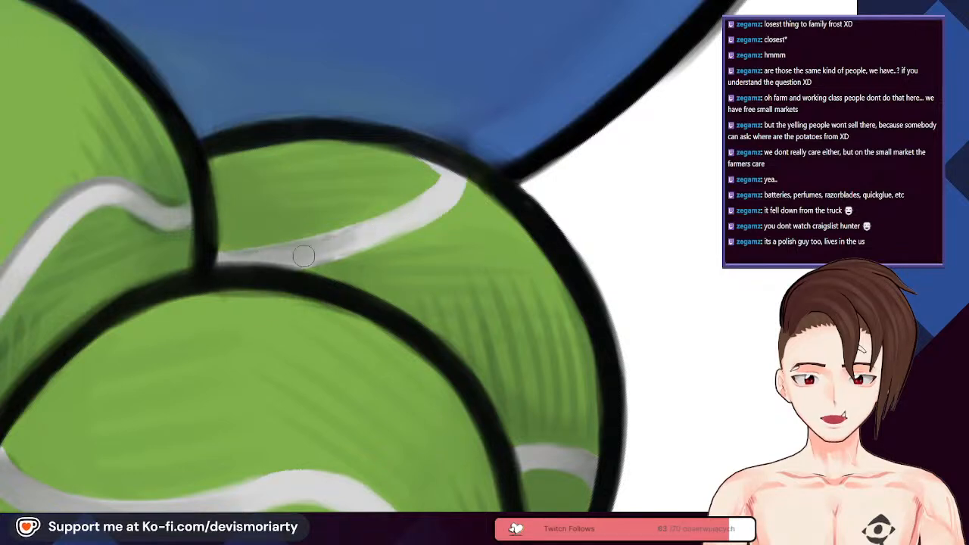
alt+click(433, 202)
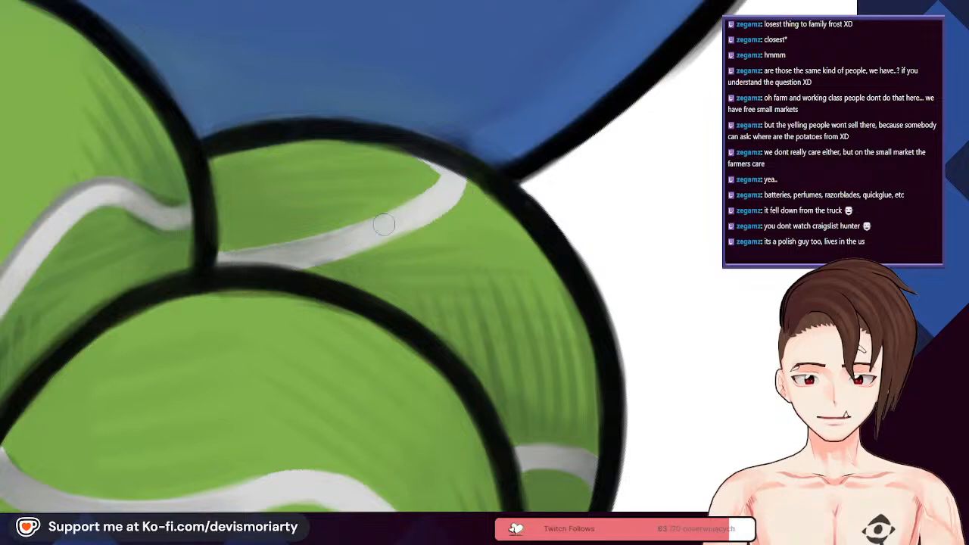
drag(422, 200, 366, 236)
Step: Deepen the grey at the longer seam's narrow end, where the three ball outlines meet, and sample its lighter tone
scroll(296, 248, down, 3)
scroll(295, 249, up, 3)
scroll(183, 265, down, 3)
scroll(231, 273, up, 3)
scroll(232, 272, down, 3)
scroll(222, 269, up, 3)
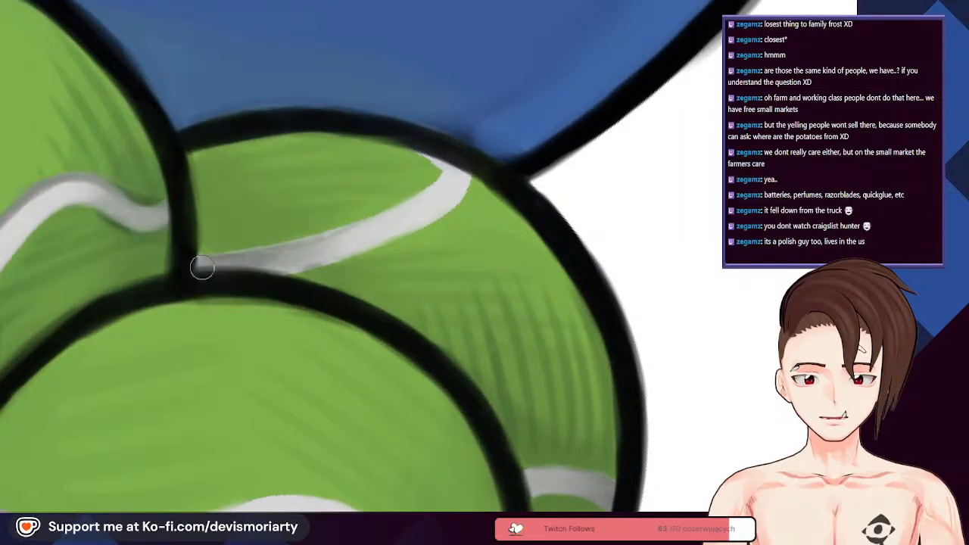
scroll(235, 270, down, 3)
alt+click(444, 205)
scroll(321, 248, up, 3)
scroll(291, 261, down, 3)
Step: Soften the hard transition between the grey and white parts of the rear ball's longer seam
drag(564, 447, 167, 459)
scroll(167, 458, down, 3)
scroll(266, 150, up, 4)
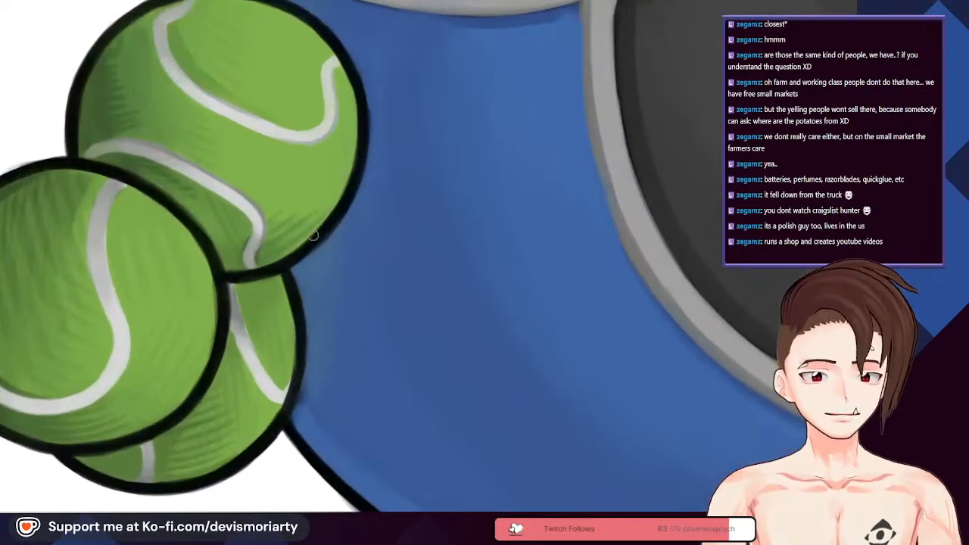
scroll(265, 149, down, 3)
scroll(266, 149, up, 3)
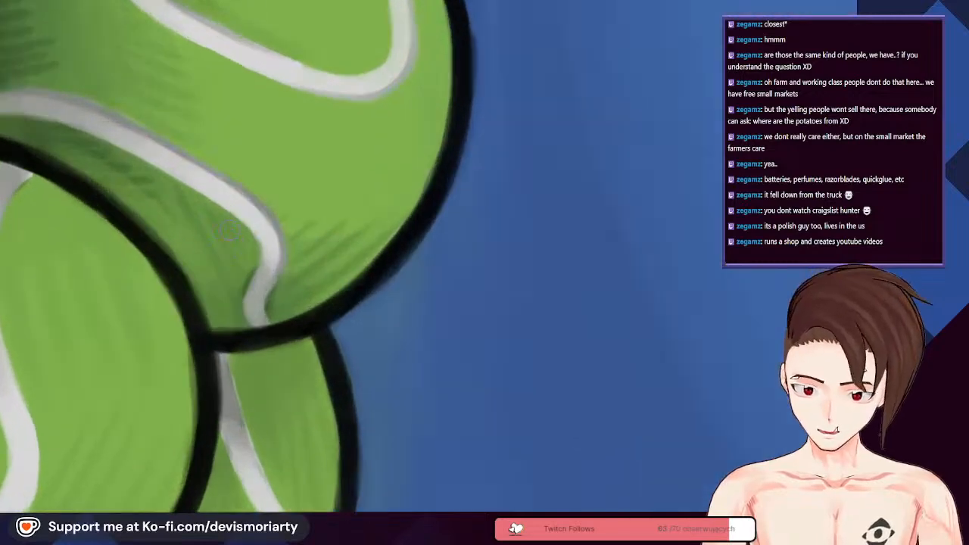
scroll(272, 413, down, 3)
scroll(273, 414, up, 5)
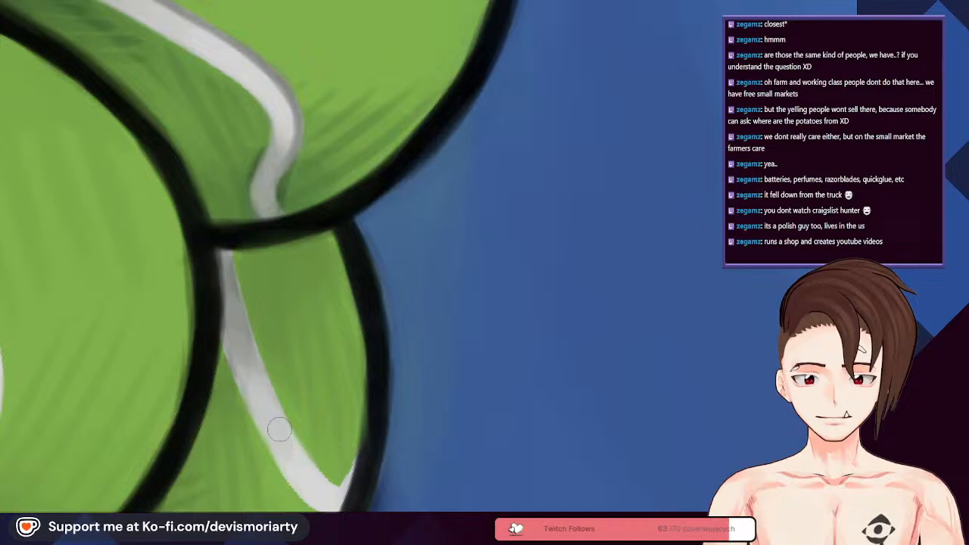
Step: Paint sampled light grey up the longer seam beside the front ball's outline to even out its shadow
scroll(222, 280, down, 4)
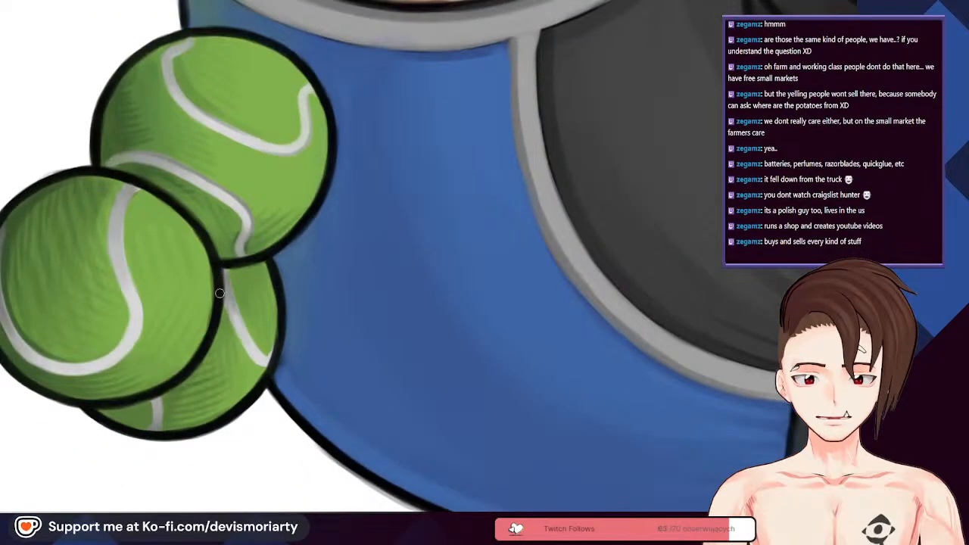
scroll(229, 314, down, 1)
scroll(231, 318, down, 2)
scroll(227, 314, up, 5)
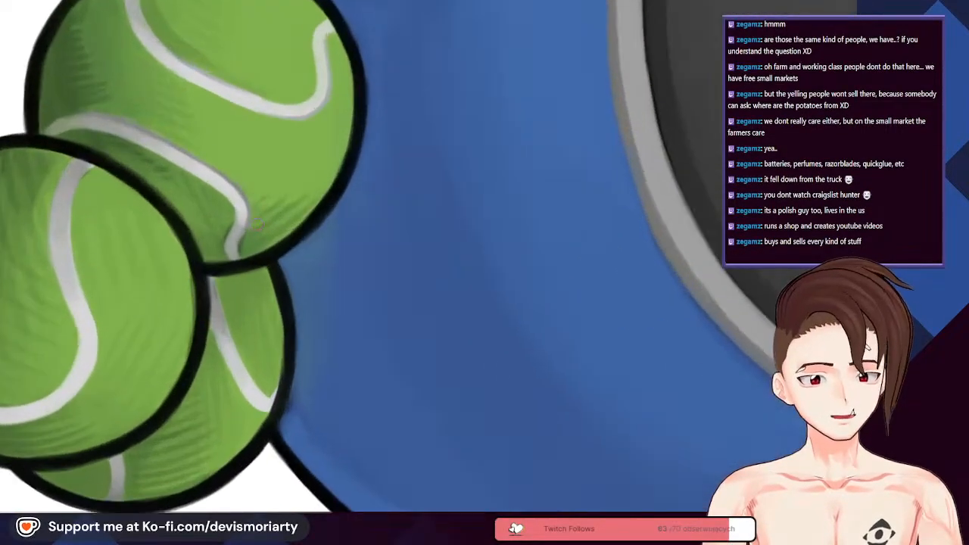
scroll(226, 334, up, 2)
alt+click(226, 398)
drag(223, 400, 203, 343)
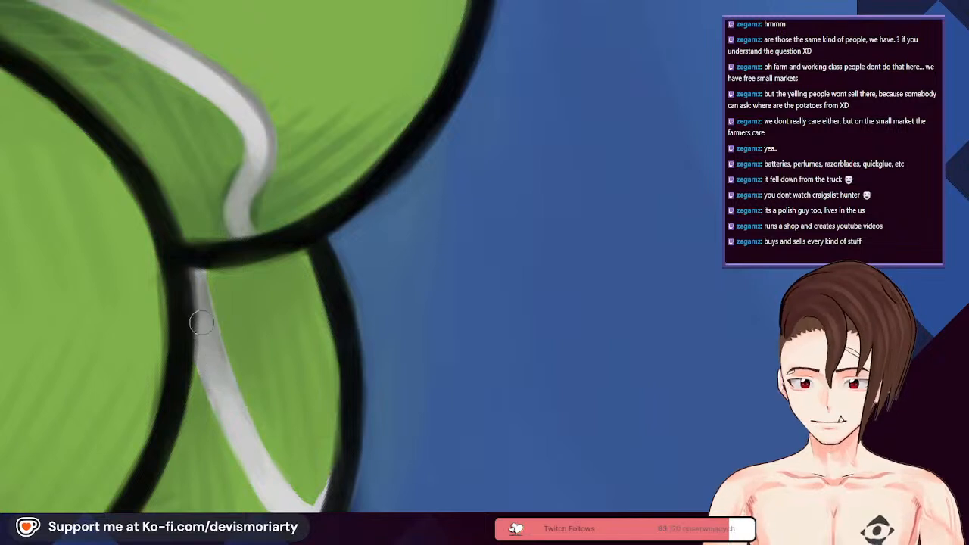
Step: Extend a grey gradient from the longer seam's narrow end toward its curved end at the shorts, using a resampled tone
scroll(194, 289, down, 1)
scroll(191, 281, down, 2)
alt+click(188, 293)
scroll(192, 291, up, 2)
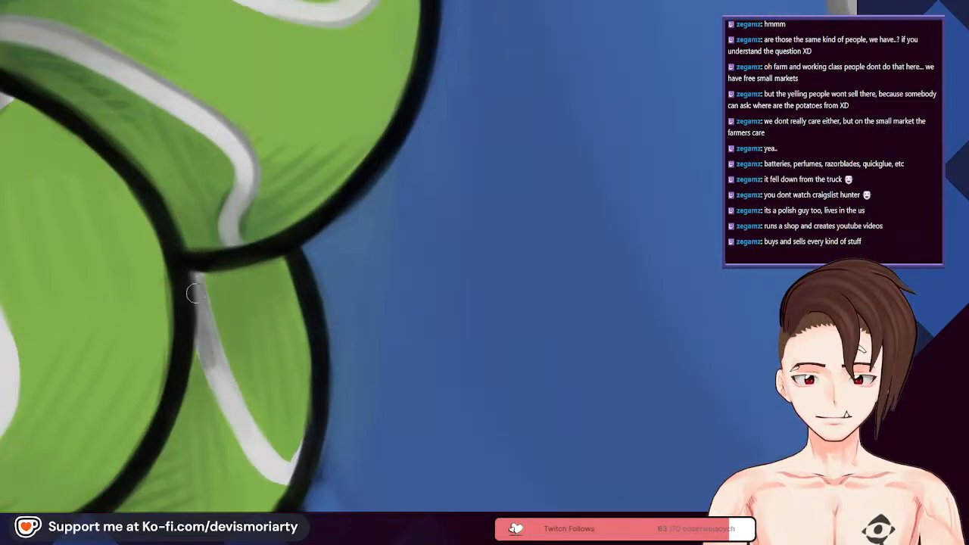
mouse_move(197, 292)
mouse_down()
mouse_move(234, 413)
mouse_move(299, 485)
mouse_up()
scroll(236, 409, up, 1)
drag(203, 345, 239, 415)
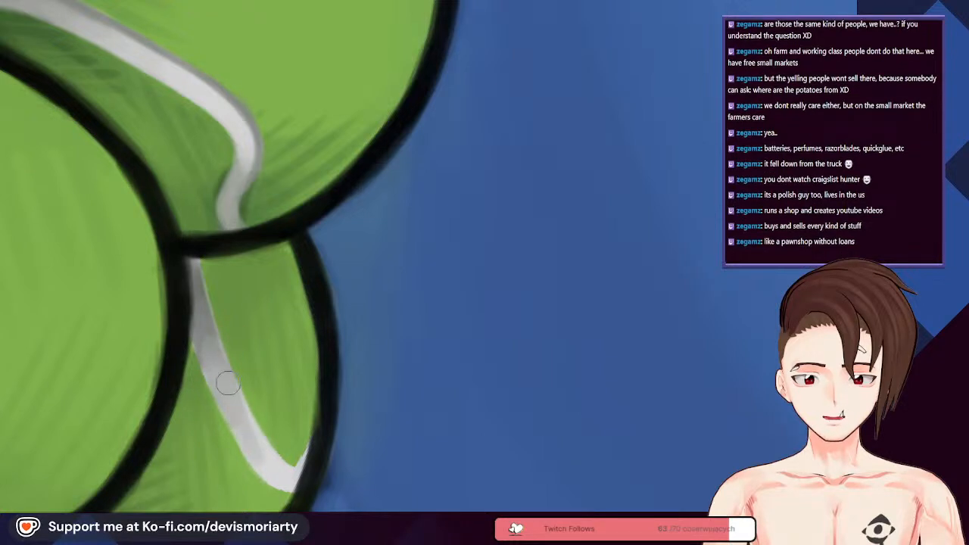
Step: Blend the remaining grey patch in the middle of the rear ball's longer seam into the lighter part
key(-)
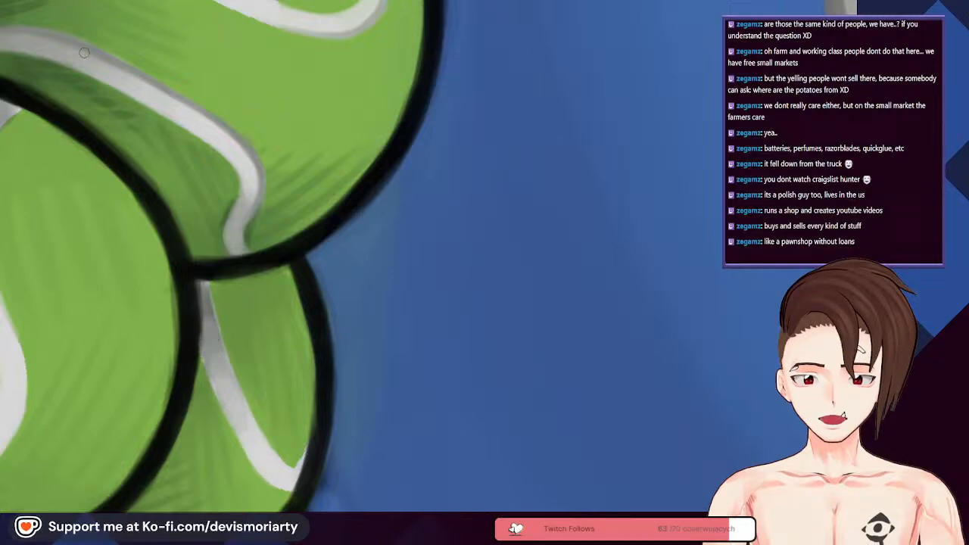
scroll(201, 231, down, 5)
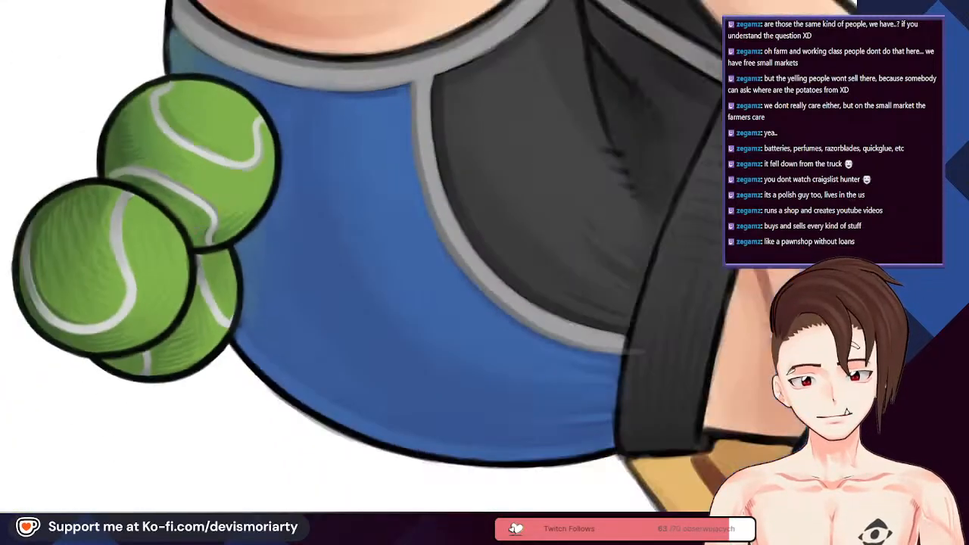
scroll(324, 293, up, 5)
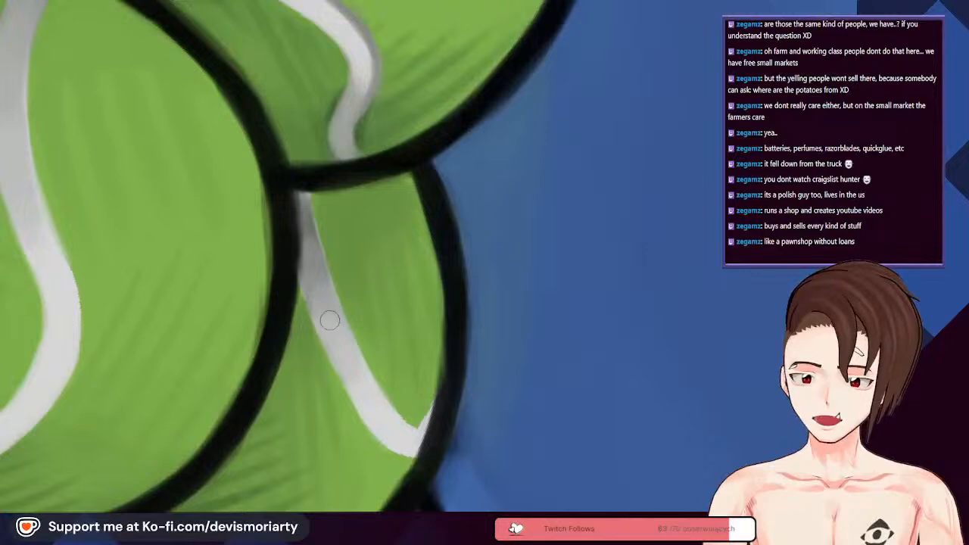
scroll(324, 309, up, 1)
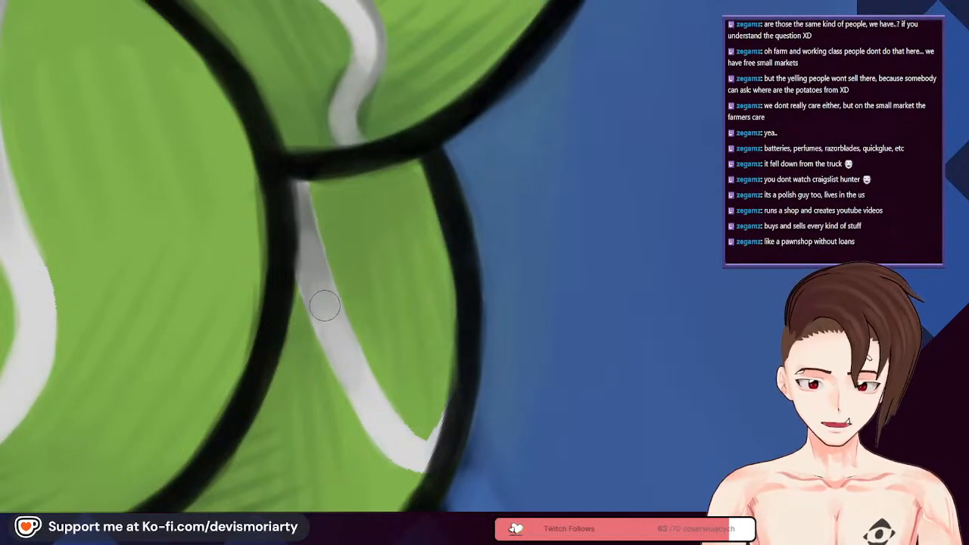
Step: Review the tennis balls within the full character illustration, comparing close-up and zoomed-out views
scroll(316, 281, down, 5)
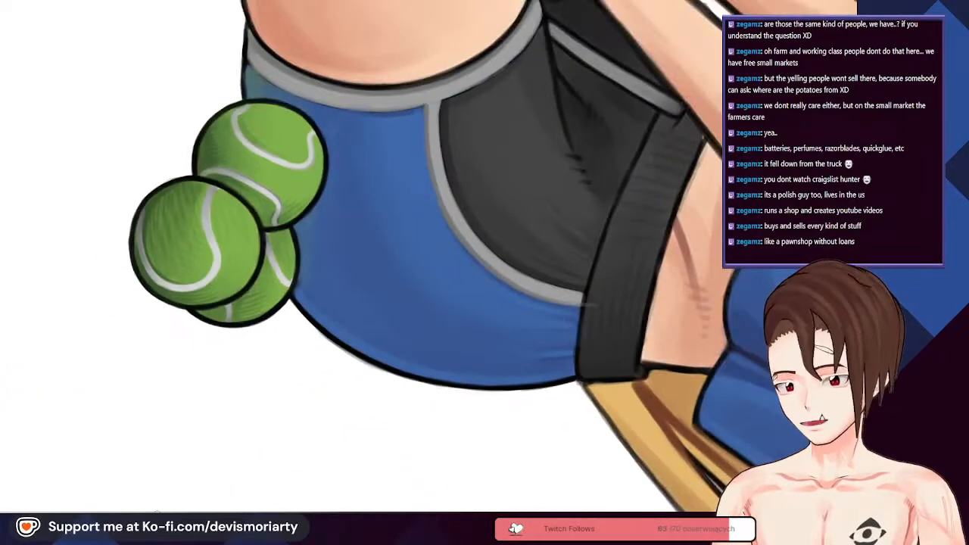
scroll(273, 182, down, 8)
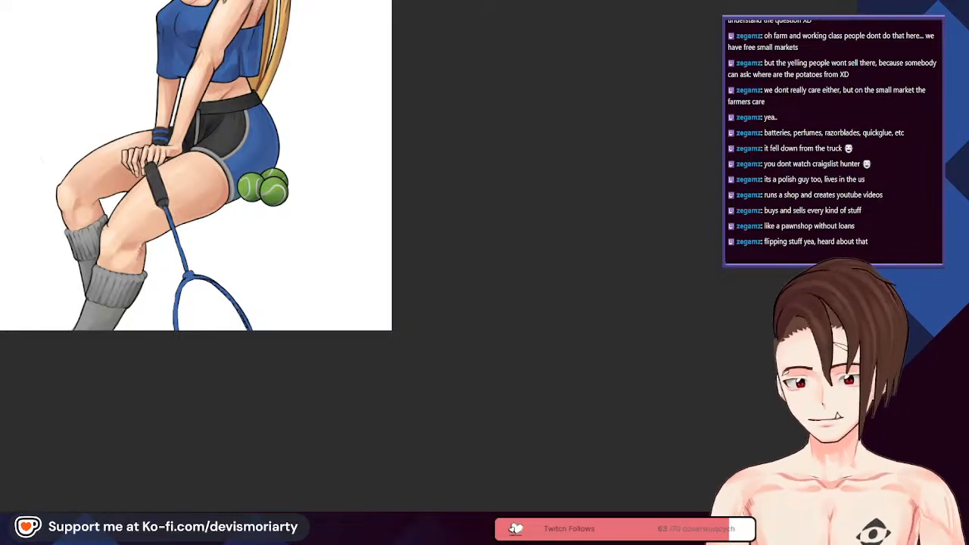
scroll(317, 169, up, 10)
scroll(198, 244, down, 10)
scroll(244, 224, up, 3)
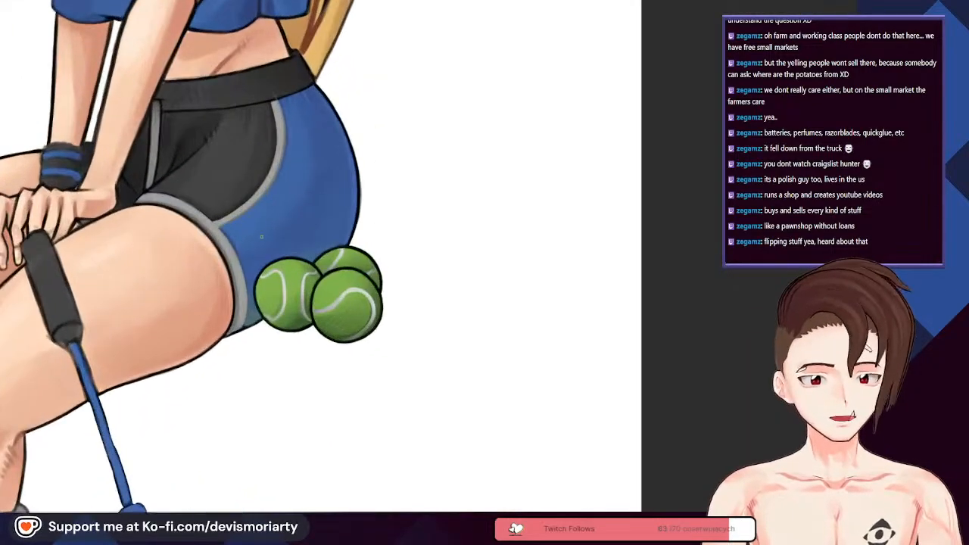
scroll(245, 225, up, 4)
scroll(265, 279, down, 10)
scroll(265, 277, up, 3)
scroll(303, 303, down, 2)
scroll(345, 324, up, 4)
scroll(345, 324, down, 2)
scroll(345, 324, up, 3)
scroll(345, 324, down, 3)
scroll(345, 324, up, 2)
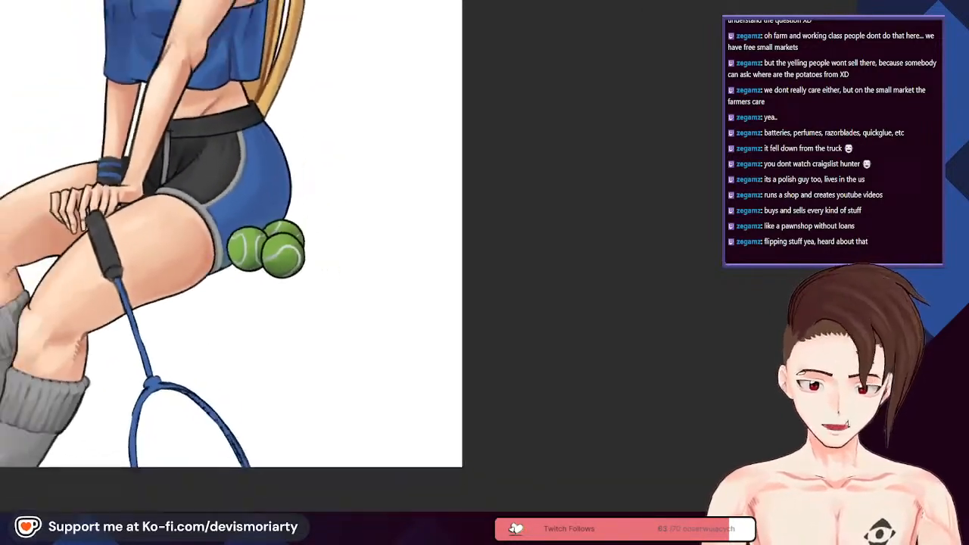
Step: Paint a soft green reflection on the blue shorts beside the left and rear tennis balls, using a smaller brush
scroll(400, 205, up, 8)
scroll(415, 192, down, 3)
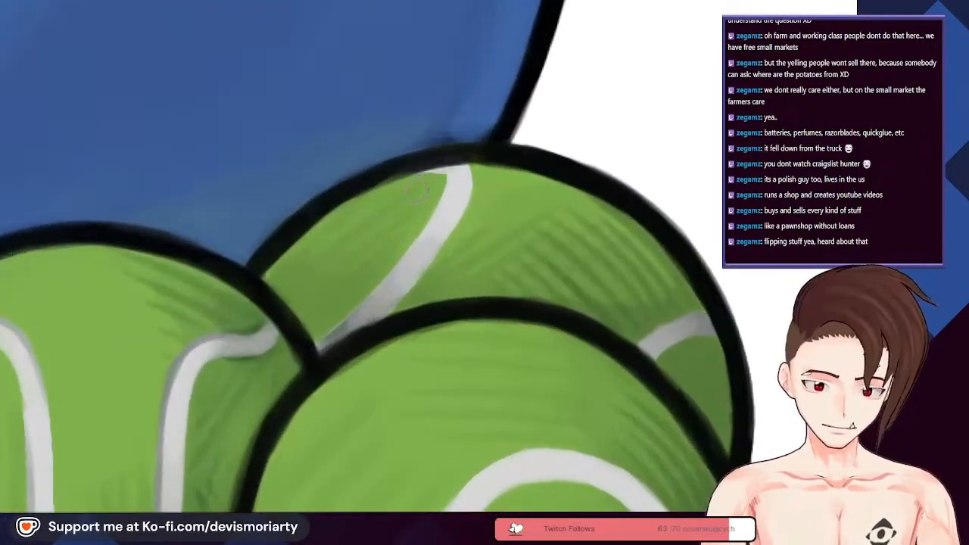
scroll(275, 218, up, 2)
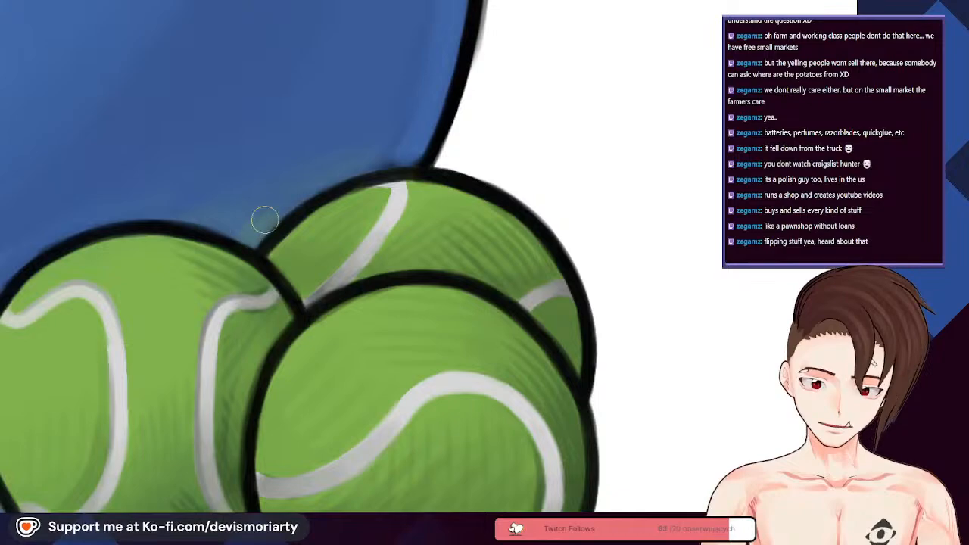
scroll(260, 212, down, 5)
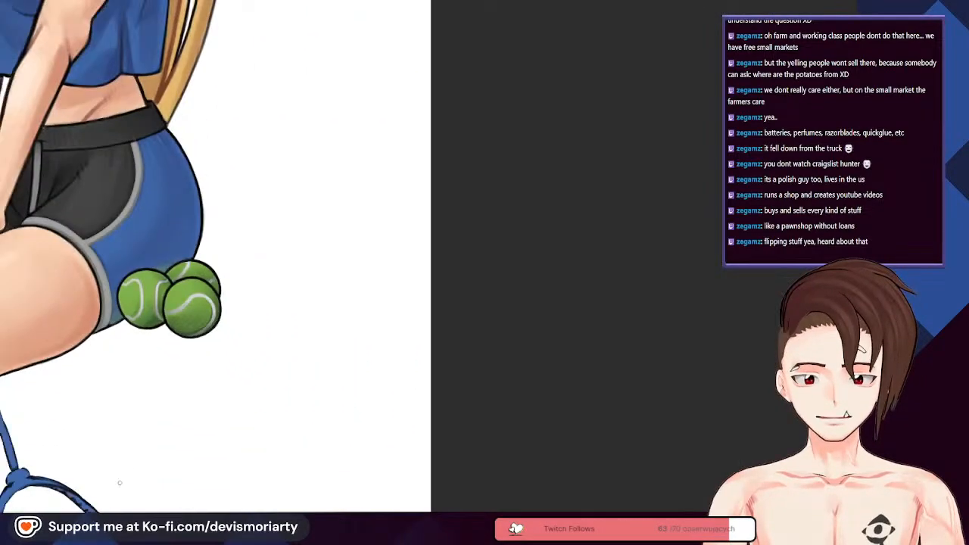
drag(260, 212, 214, 385)
scroll(359, 392, down, 5)
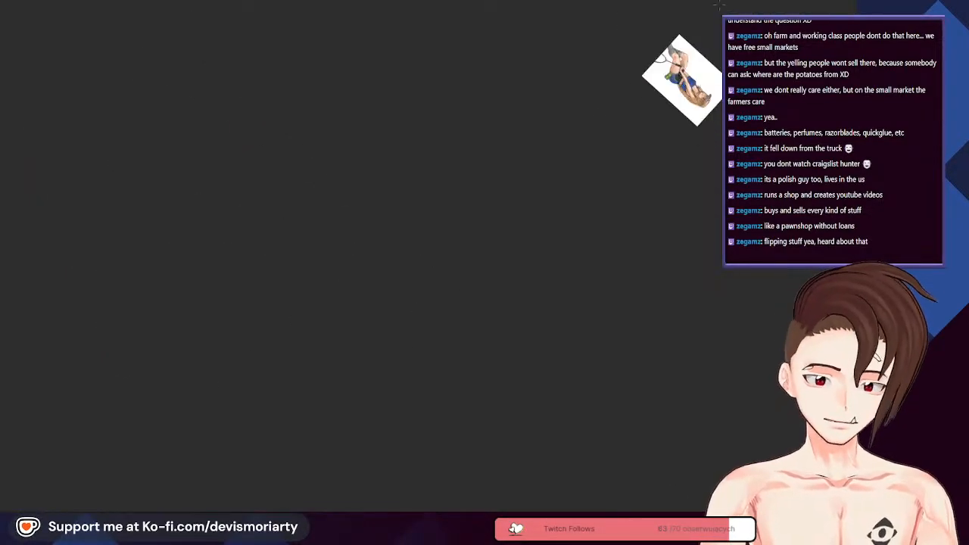
scroll(657, 61, up, 6)
scroll(657, 61, up, 6)
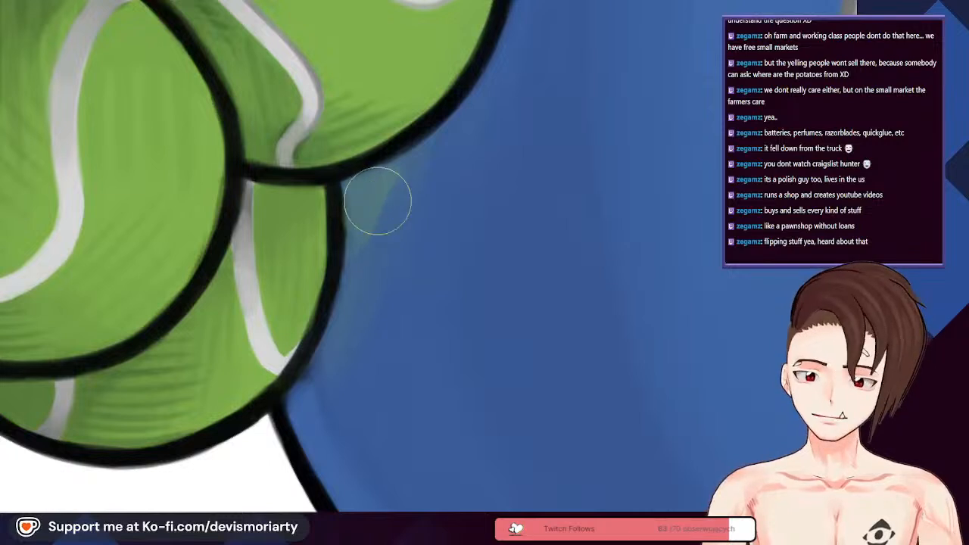
drag(387, 194, 358, 265)
key(ctrl+z)
scroll(369, 211, down, 1)
key([)
mouse_move(372, 205)
mouse_down()
mouse_move(372, 249)
mouse_move(383, 192)
mouse_move(372, 250)
mouse_move(387, 196)
mouse_move(396, 207)
mouse_move(389, 237)
mouse_move(417, 169)
mouse_move(381, 233)
mouse_move(420, 168)
mouse_move(367, 252)
mouse_move(438, 158)
mouse_move(430, 137)
mouse_move(400, 216)
mouse_move(372, 233)
mouse_move(419, 166)
mouse_move(376, 212)
mouse_move(429, 153)
mouse_move(437, 267)
mouse_move(450, 212)
mouse_move(414, 227)
mouse_move(365, 311)
mouse_move(433, 163)
mouse_move(376, 280)
mouse_move(352, 292)
mouse_move(380, 198)
mouse_move(381, 229)
mouse_move(412, 176)
mouse_move(392, 292)
mouse_up()
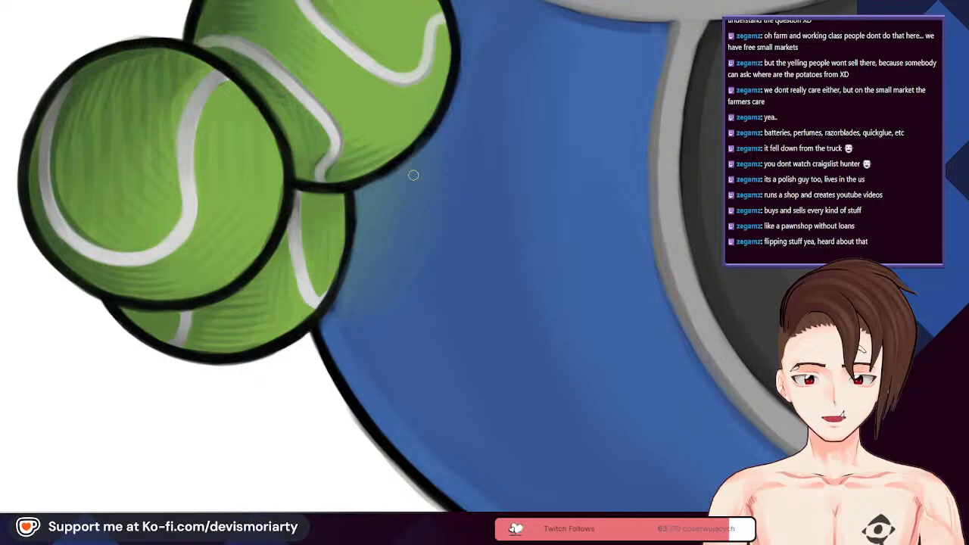
Step: Blend the green reflection's edge into the shorts with a blue sampled from the fabric
scroll(393, 161, down, 4)
scroll(382, 141, down, 3)
scroll(285, 59, up, 3)
scroll(457, 233, up, 4)
alt+click(482, 234)
mouse_move(478, 179)
mouse_down()
mouse_move(431, 284)
mouse_move(454, 204)
mouse_up()
scroll(455, 203, up, 1)
Step: Review the green reflection and tennis balls against the whole figure, comparing distant and closer views
scroll(476, 143, down, 4)
scroll(260, 238, up, 1)
scroll(262, 303, down, 4)
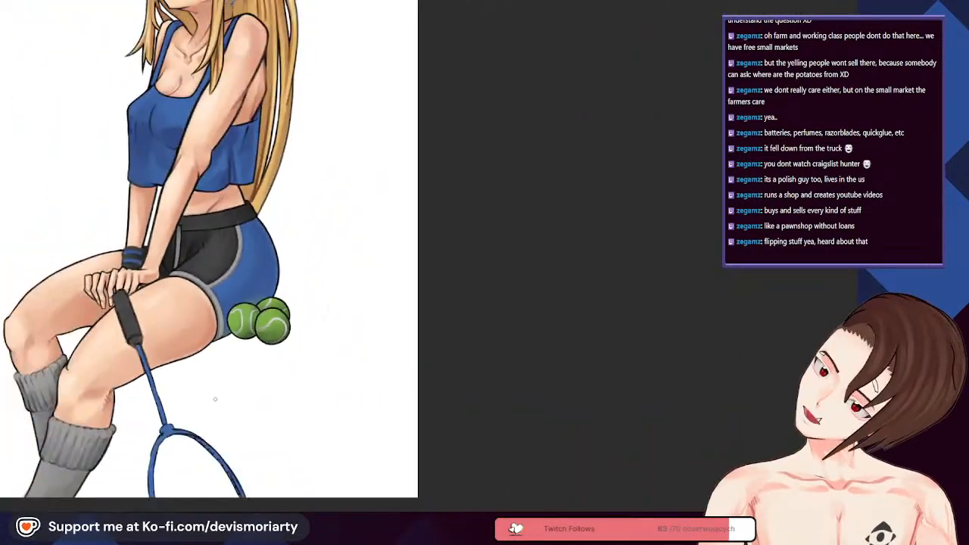
scroll(262, 303, up, 1)
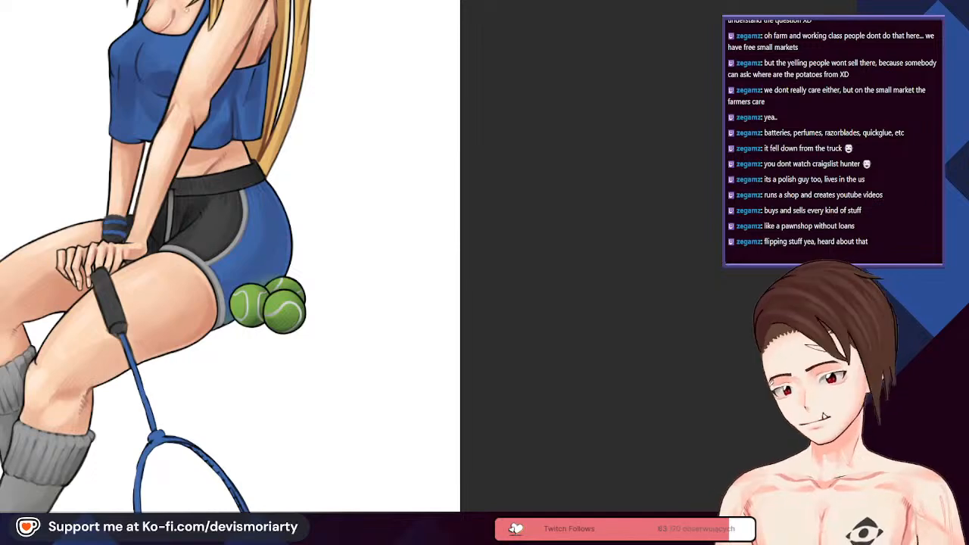
scroll(220, 256, down, 7)
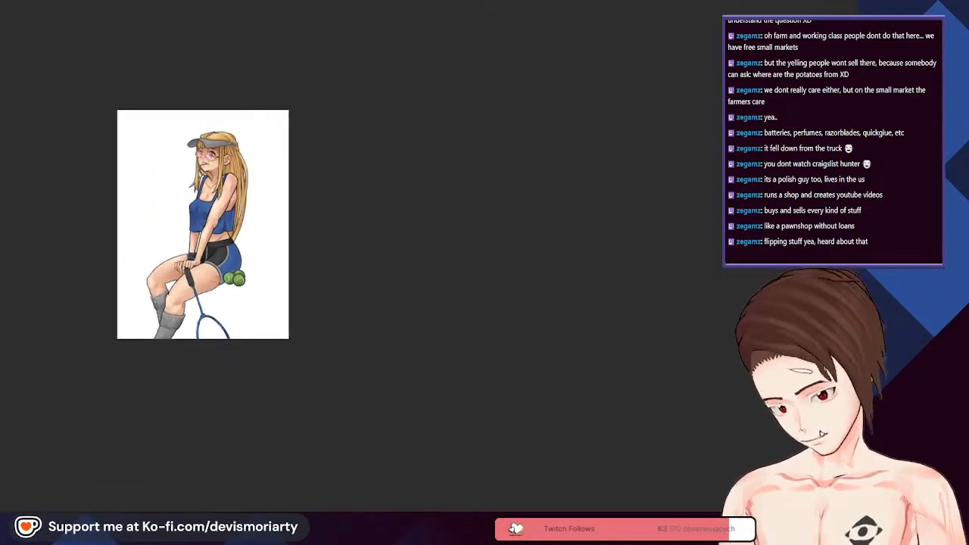
scroll(215, 279, up, 6)
scroll(305, 274, down, 3)
scroll(306, 274, up, 5)
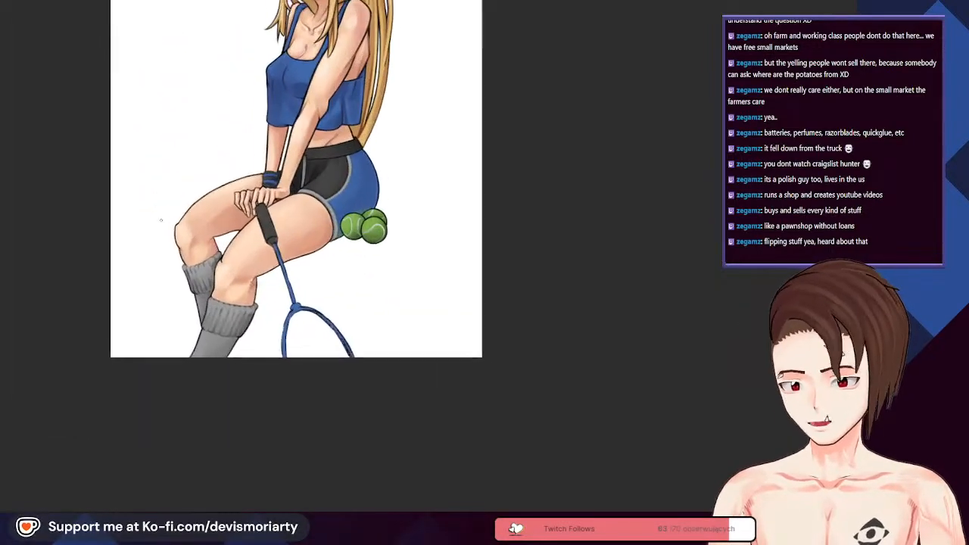
scroll(306, 274, down, 3)
scroll(306, 274, up, 6)
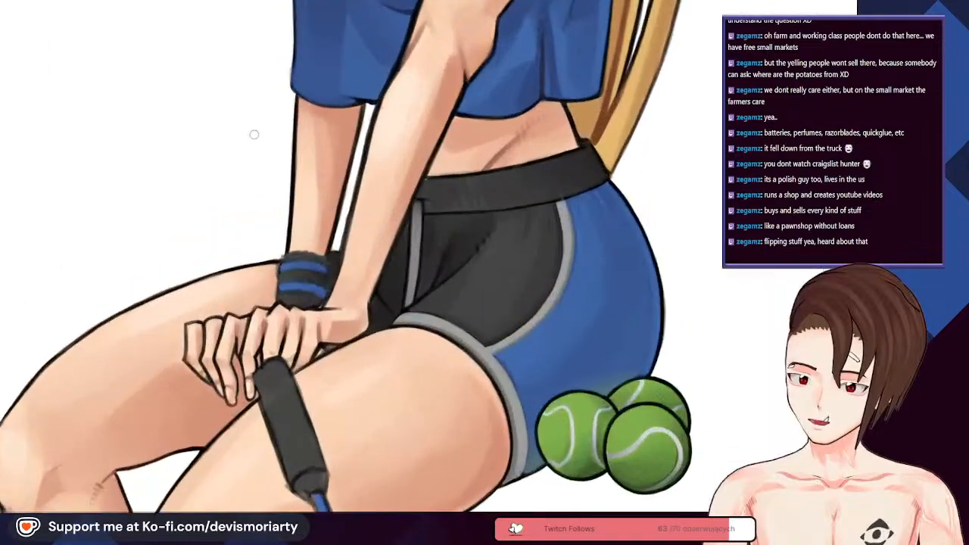
scroll(280, 356, down, 4)
scroll(107, 12, down, 2)
scroll(245, 182, up, 8)
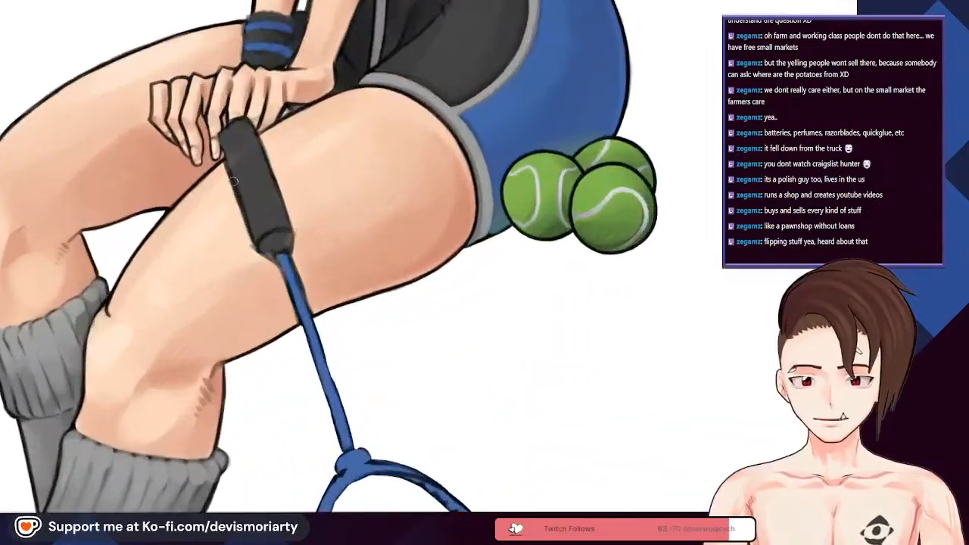
Step: Reinforce the dark outline of the fingertip next to the racket handle and the handle's upper edge
scroll(169, 227, up, 2)
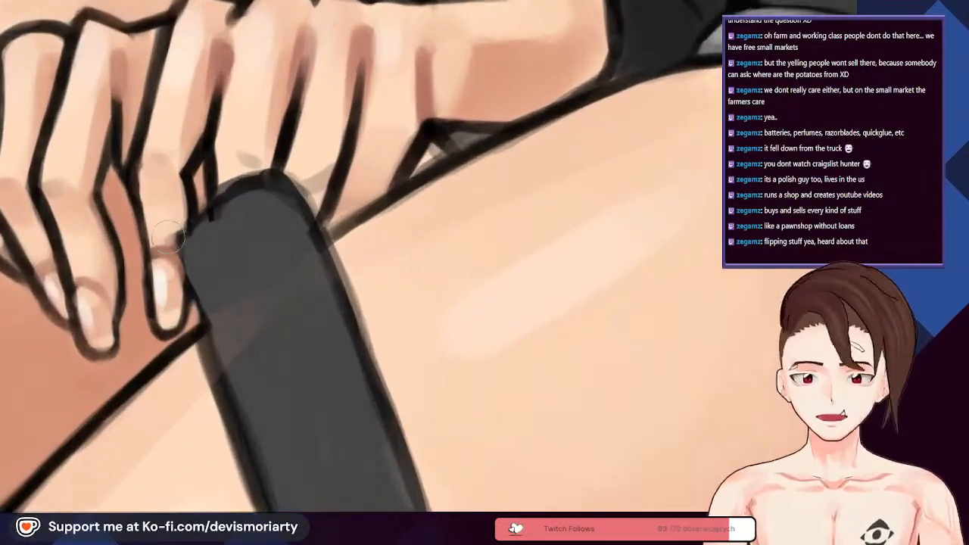
scroll(56, 351, down, 2)
scroll(76, 288, up, 2)
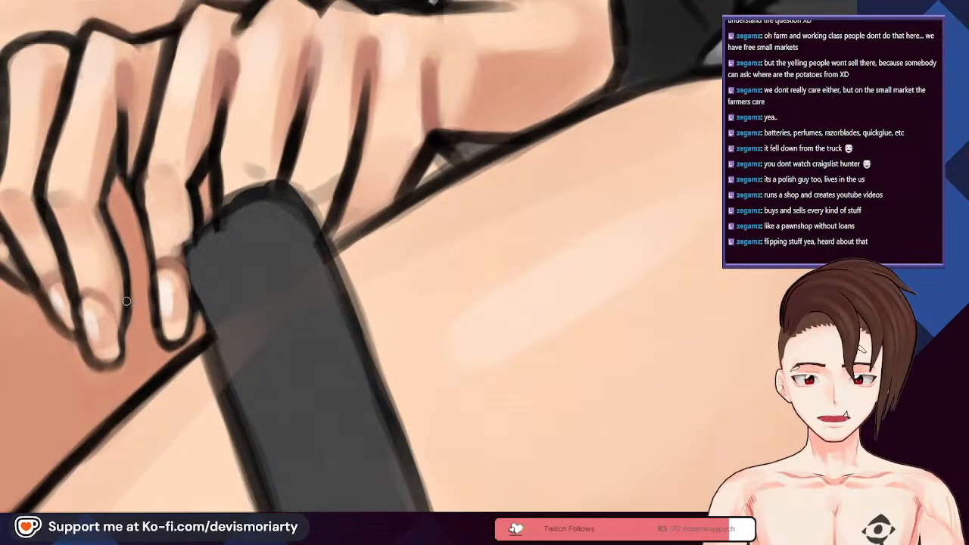
scroll(122, 288, down, 2)
scroll(105, 201, up, 3)
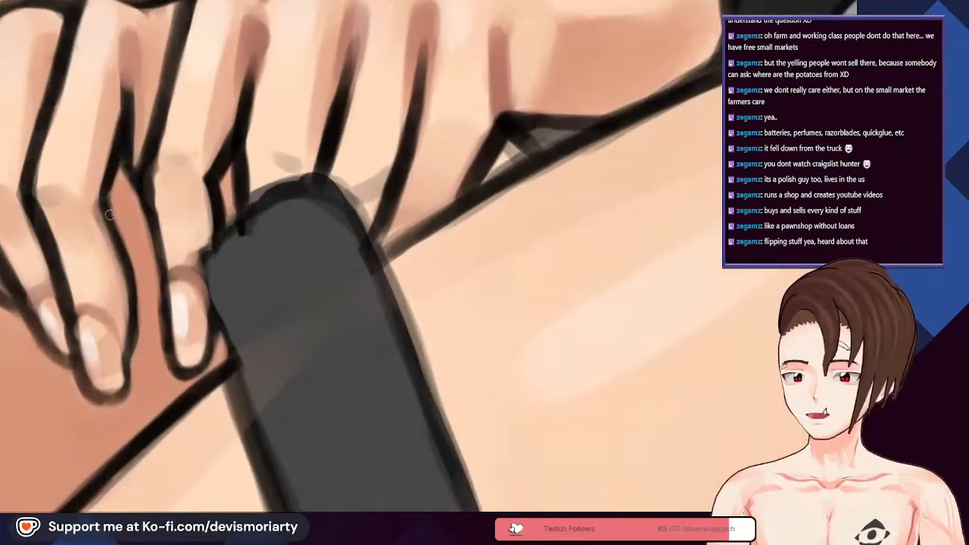
scroll(133, 333, down, 1)
scroll(147, 310, up, 2)
mouse_move(180, 373)
mouse_down()
mouse_move(224, 352)
mouse_move(215, 364)
mouse_move(227, 270)
mouse_move(210, 199)
mouse_move(235, 293)
mouse_move(234, 174)
mouse_move(211, 207)
mouse_move(329, 111)
mouse_move(284, 141)
mouse_move(314, 119)
mouse_up()
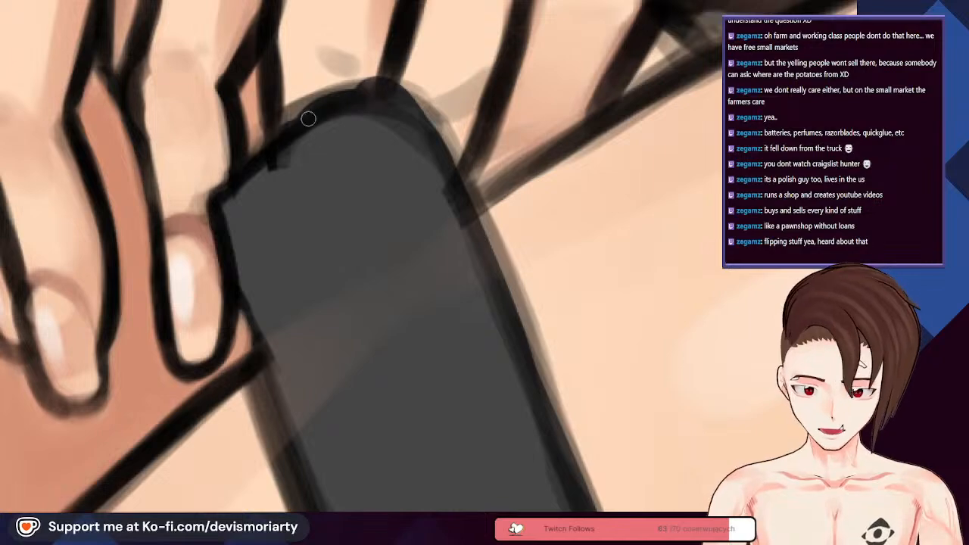
Step: Touch up the dark outline around the neighbouring fingertip on the hand holding the racket
scroll(314, 119, down, 3)
scroll(280, 266, up, 4)
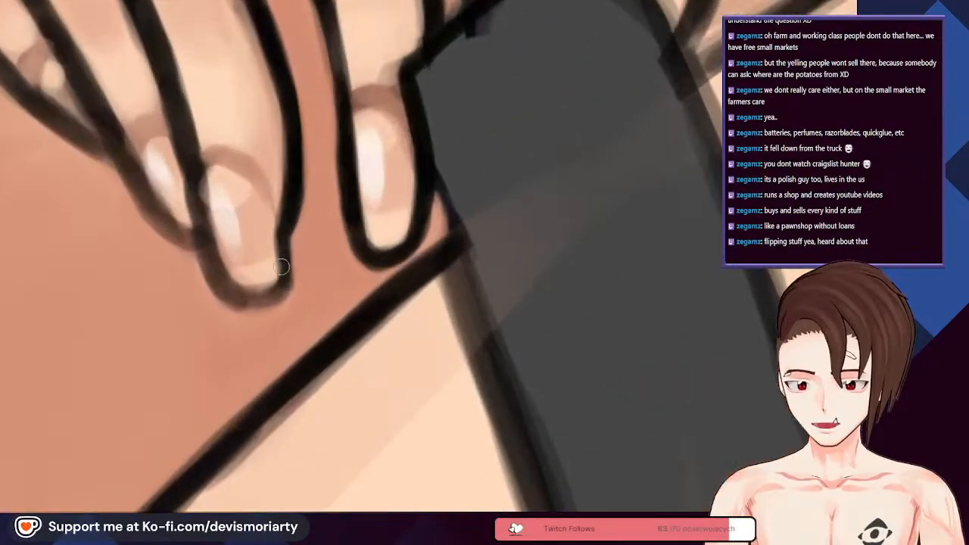
mouse_move(282, 250)
mouse_down()
mouse_move(235, 308)
mouse_move(263, 260)
mouse_move(272, 284)
mouse_move(285, 287)
mouse_move(223, 266)
mouse_move(206, 201)
mouse_move(186, 224)
mouse_move(209, 220)
mouse_move(172, 192)
mouse_up()
scroll(206, 212, up, 1)
scroll(164, 165, down, 2)
Step: Check the retouched hand and racket handle within the complete character illustration
scroll(155, 154, down, 5)
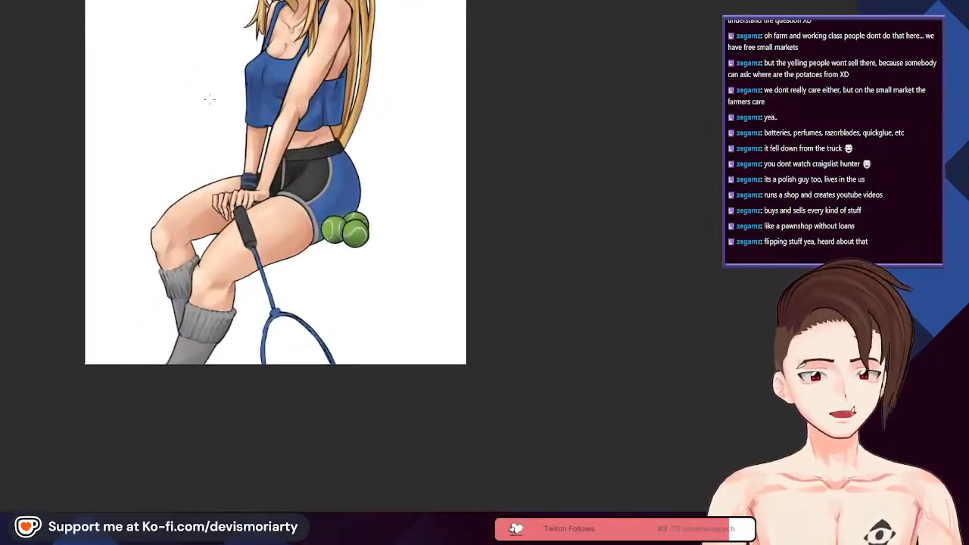
scroll(209, 99, up, 3)
scroll(275, 221, down, 3)
scroll(277, 220, down, 3)
scroll(260, 201, up, 3)
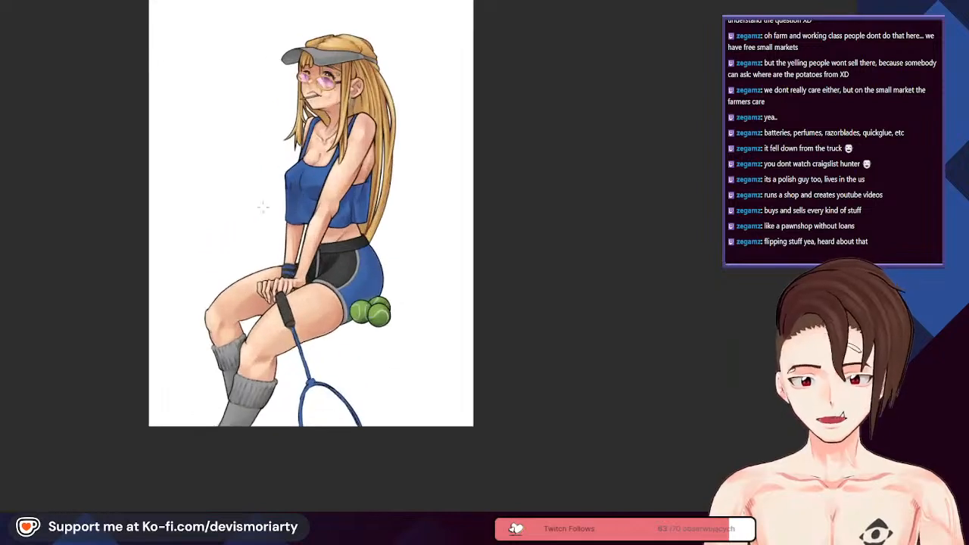
scroll(259, 200, down, 1)
scroll(234, 151, up, 2)
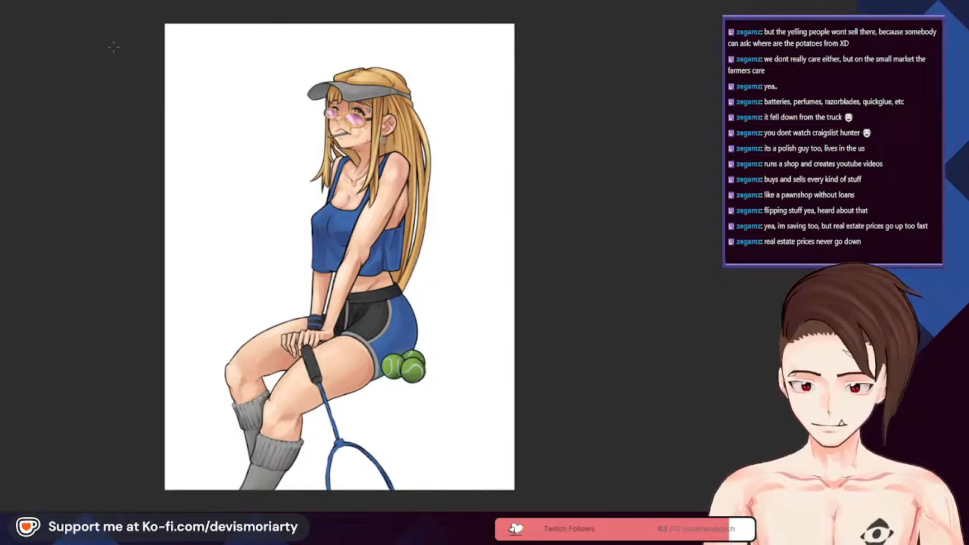
Step: Inspect the shading and outlines on the lower parts of the left and front tennis balls up close and from afar
scroll(253, 222, down, 1)
scroll(368, 356, up, 8)
scroll(334, 319, down, 3)
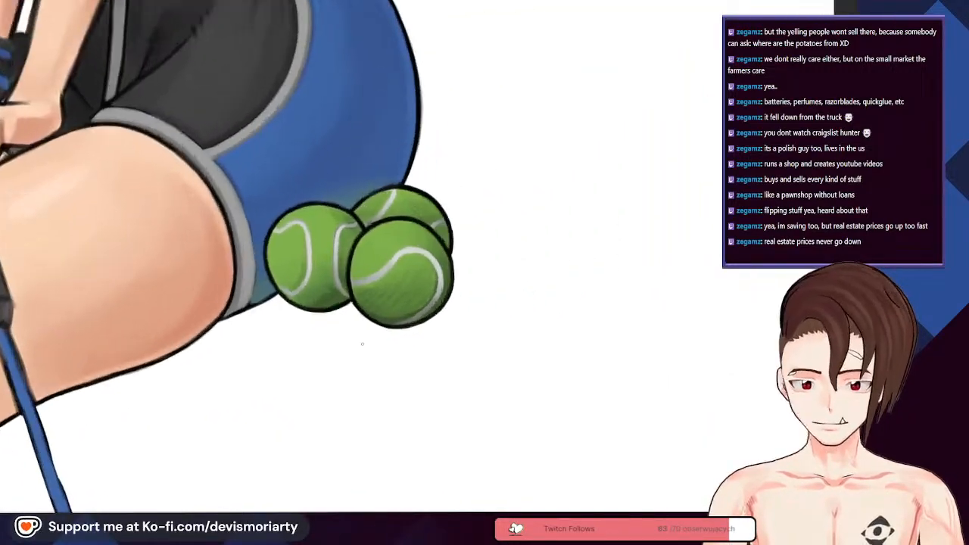
scroll(303, 255, up, 6)
scroll(325, 262, down, 2)
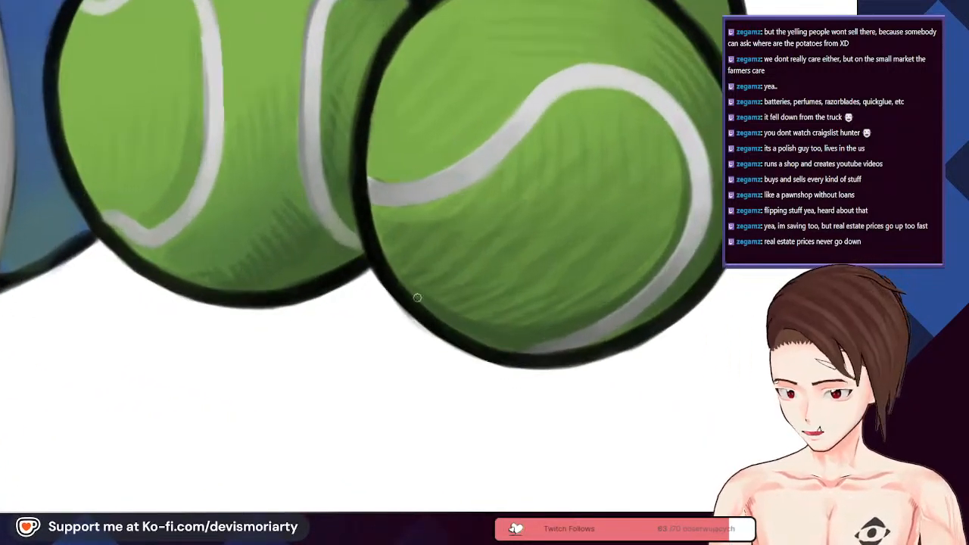
scroll(414, 294, down, 3)
scroll(391, 281, up, 4)
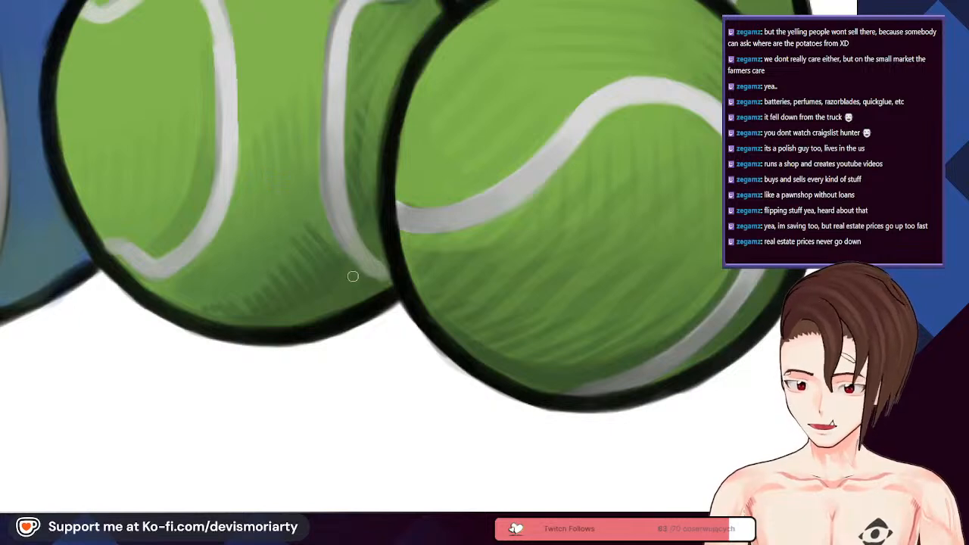
scroll(312, 249, down, 3)
scroll(293, 253, up, 3)
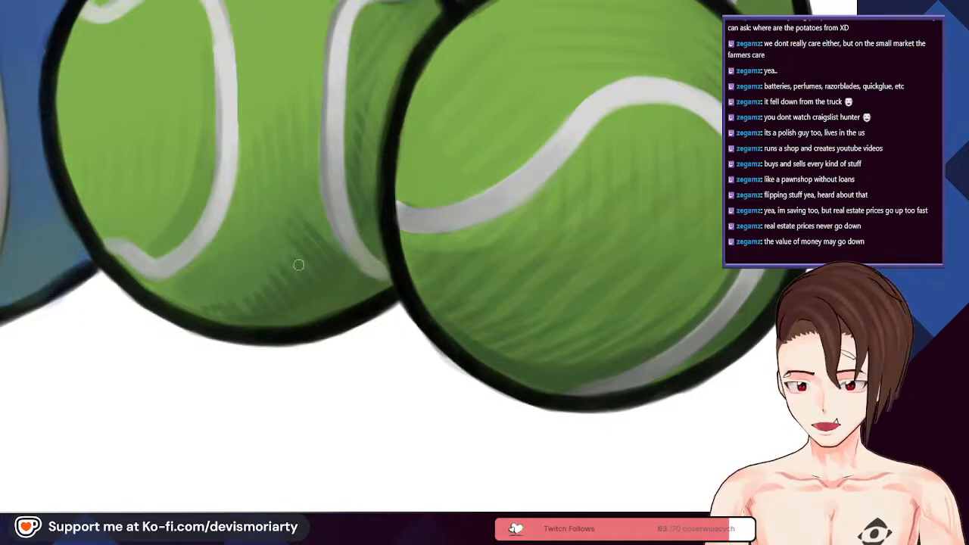
scroll(273, 242, down, 3)
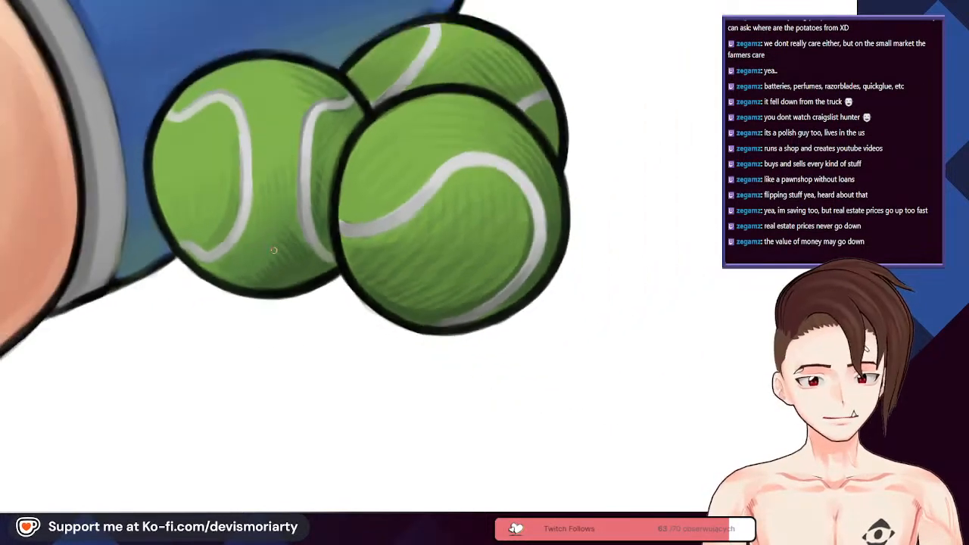
scroll(275, 253, down, 2)
scroll(282, 262, up, 2)
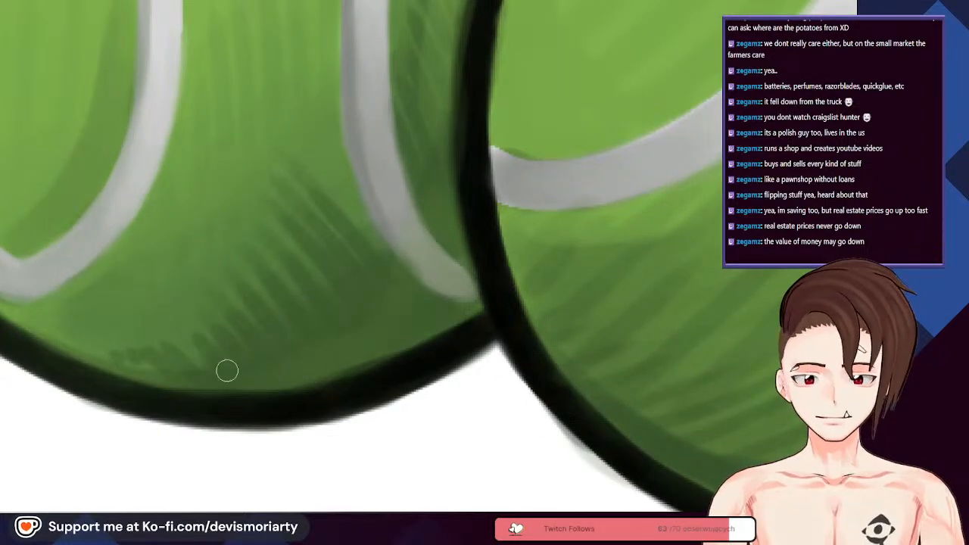
scroll(165, 361, down, 5)
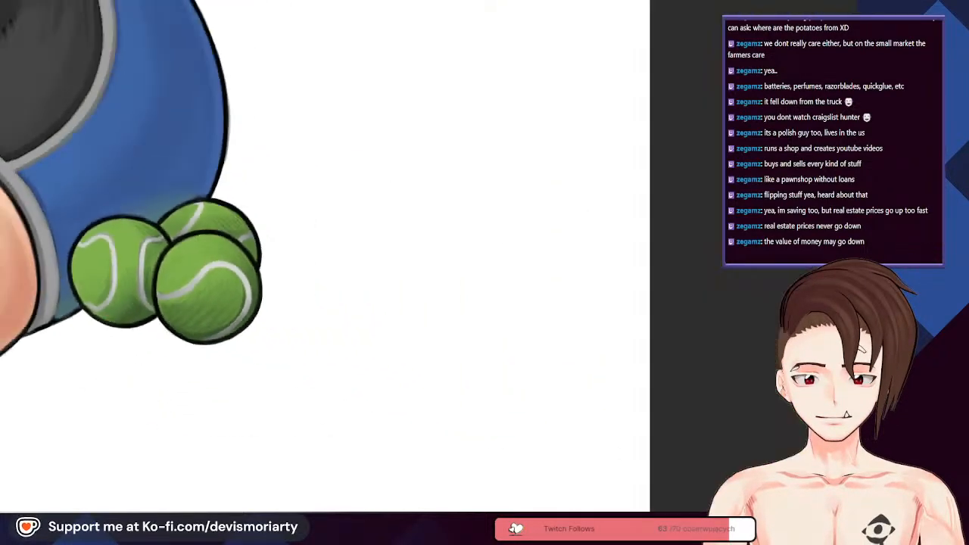
scroll(158, 311, up, 3)
scroll(158, 311, up, 3)
scroll(265, 372, down, 1)
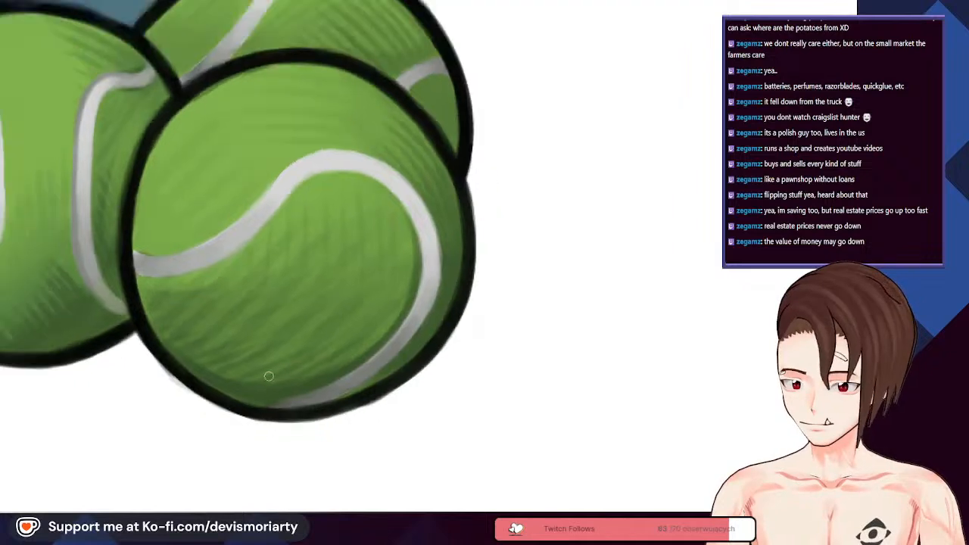
scroll(240, 389, up, 1)
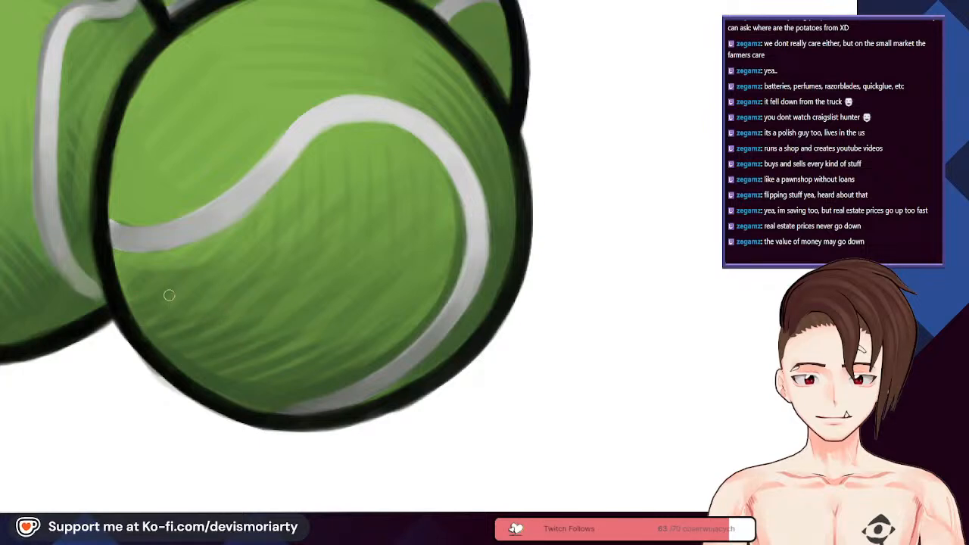
scroll(140, 304, down, 5)
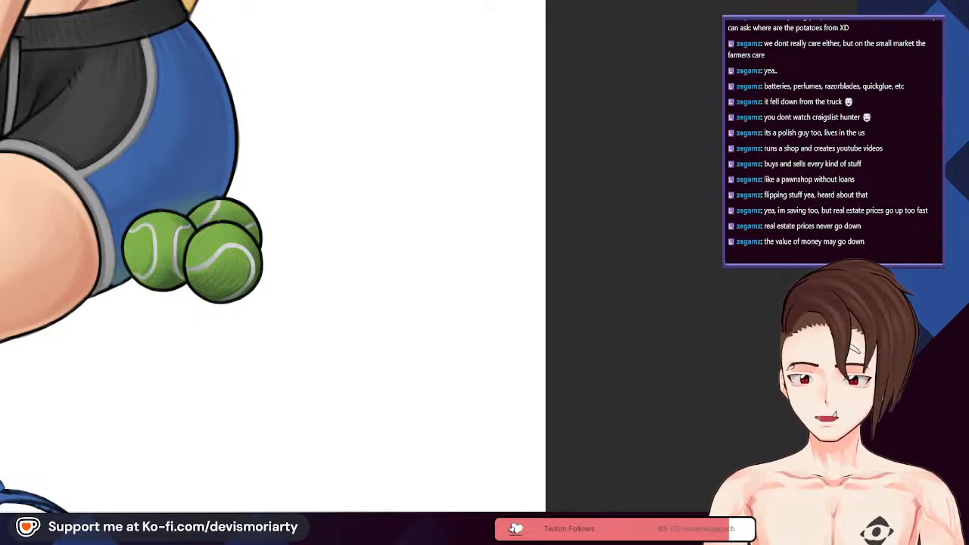
scroll(55, 112, down, 8)
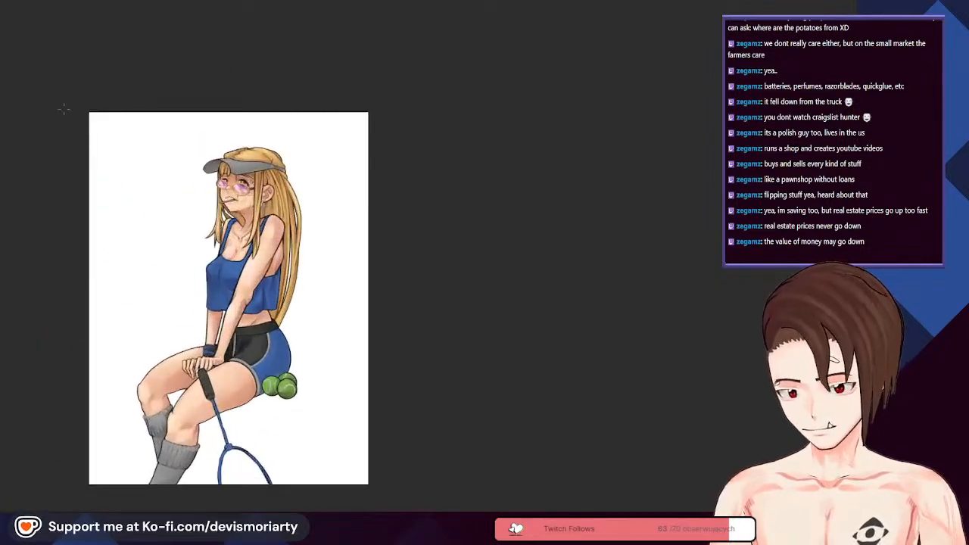
scroll(54, 113, up, 10)
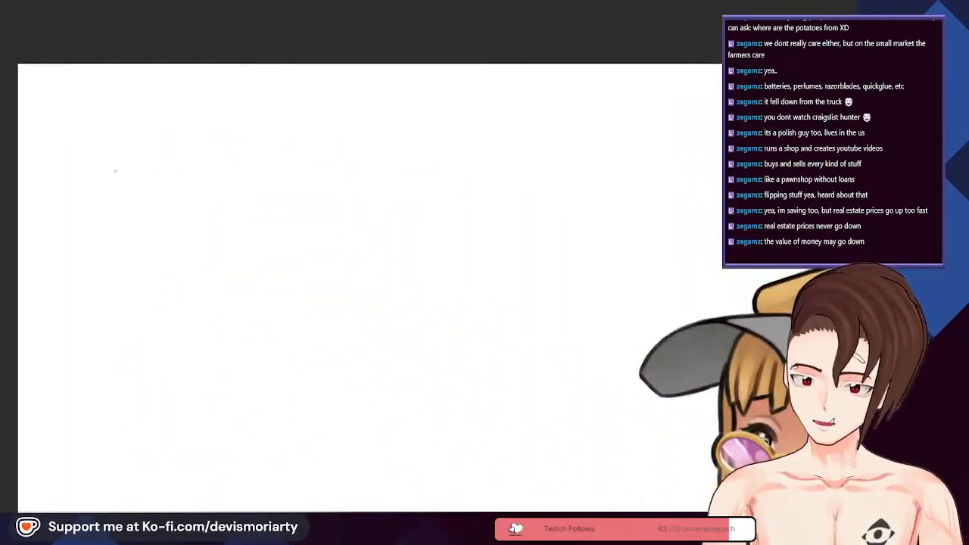
drag(198, 189, 200, 182)
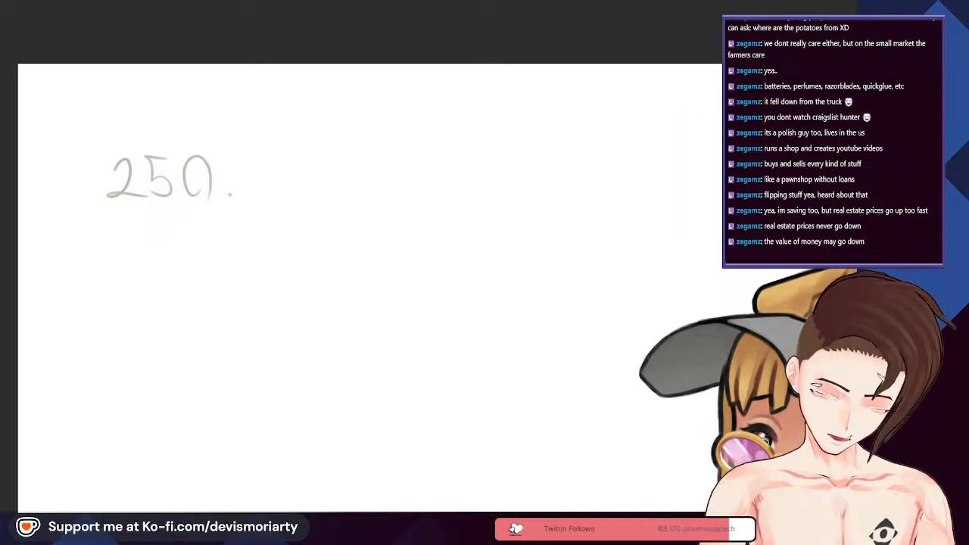
drag(258, 157, 264, 191)
scroll(263, 191, down, 2)
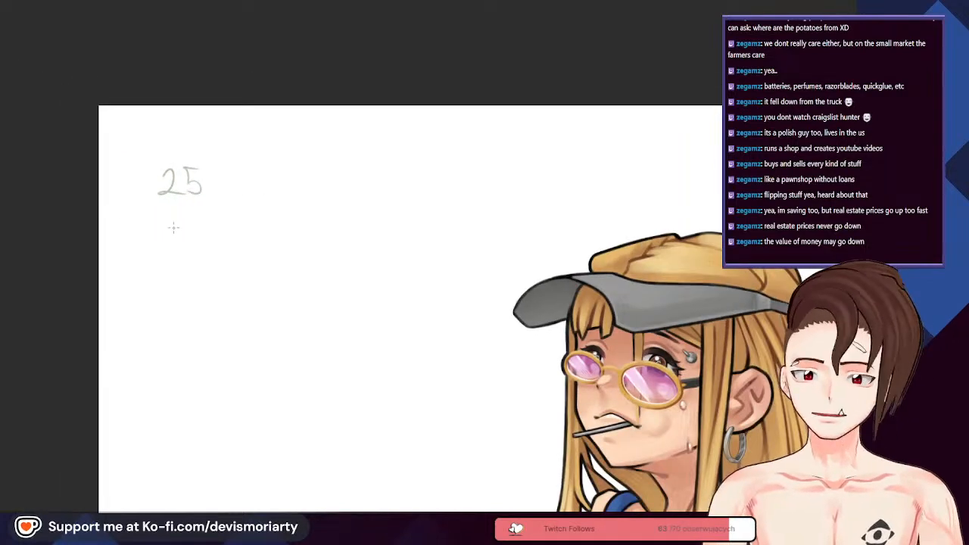
key(ctrl+z)
key(ctrl+z)
scroll(181, 188, down, 8)
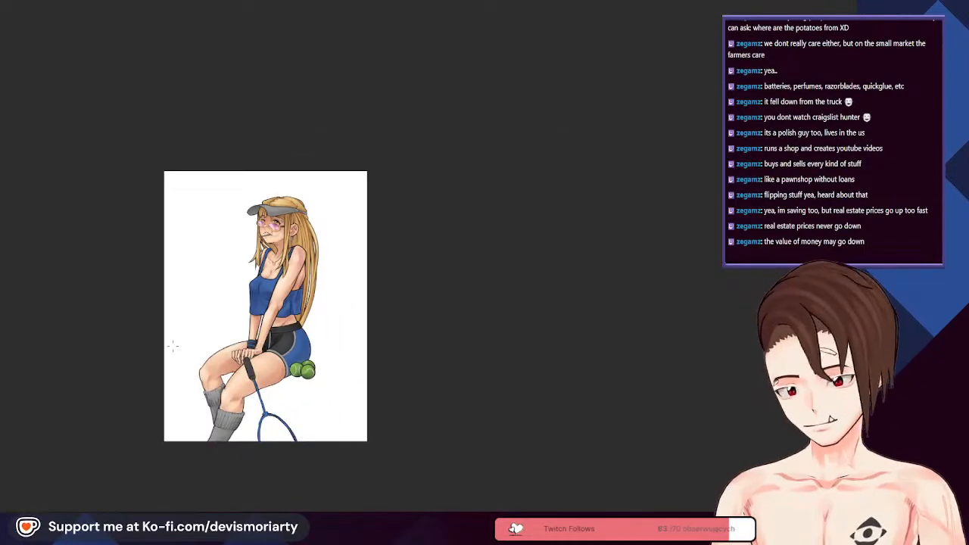
Step: Examine the complete character illustration from different distances, including the hands, legs, racket and tennis balls
scroll(172, 346, up, 5)
scroll(504, 390, down, 5)
scroll(530, 379, up, 2)
scroll(553, 371, down, 1)
scroll(570, 360, up, 2)
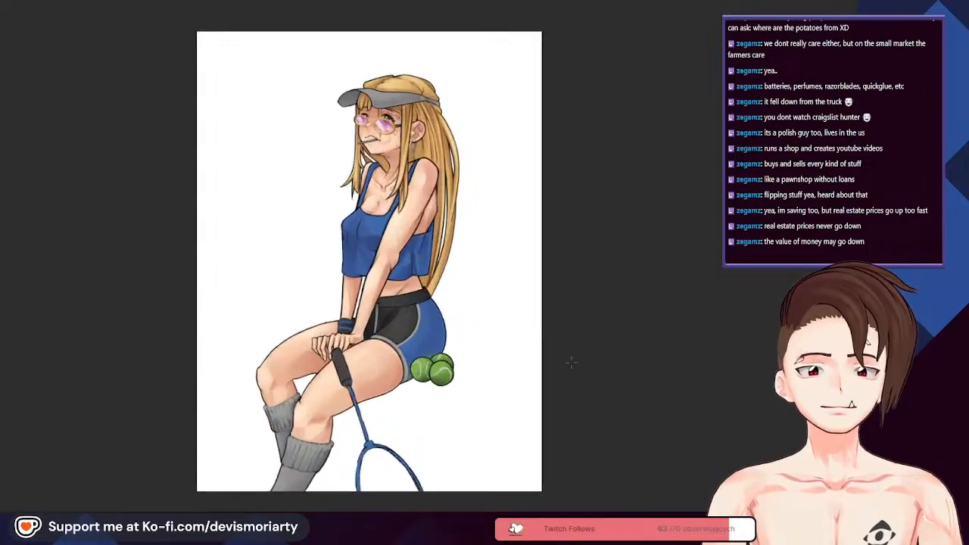
scroll(568, 378, up, 1)
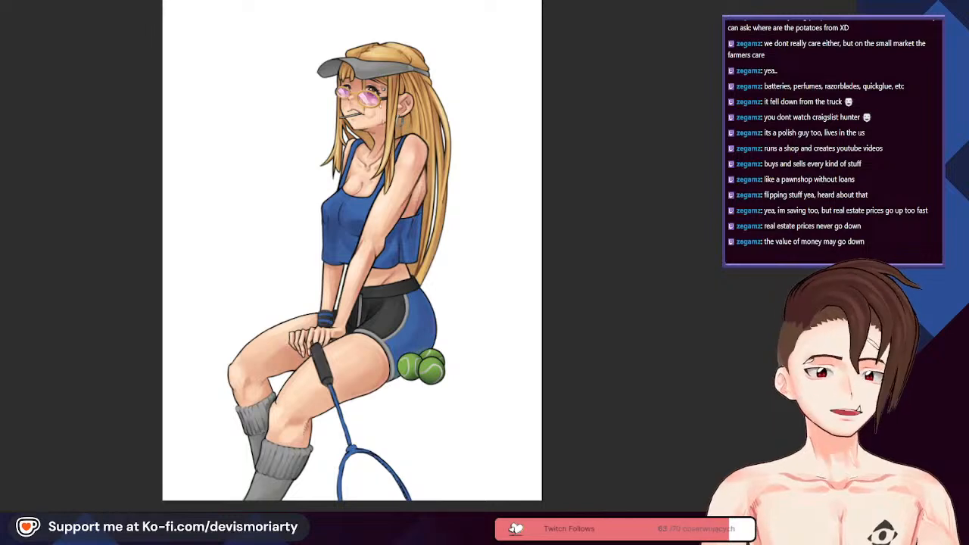
scroll(363, 189, down, 5)
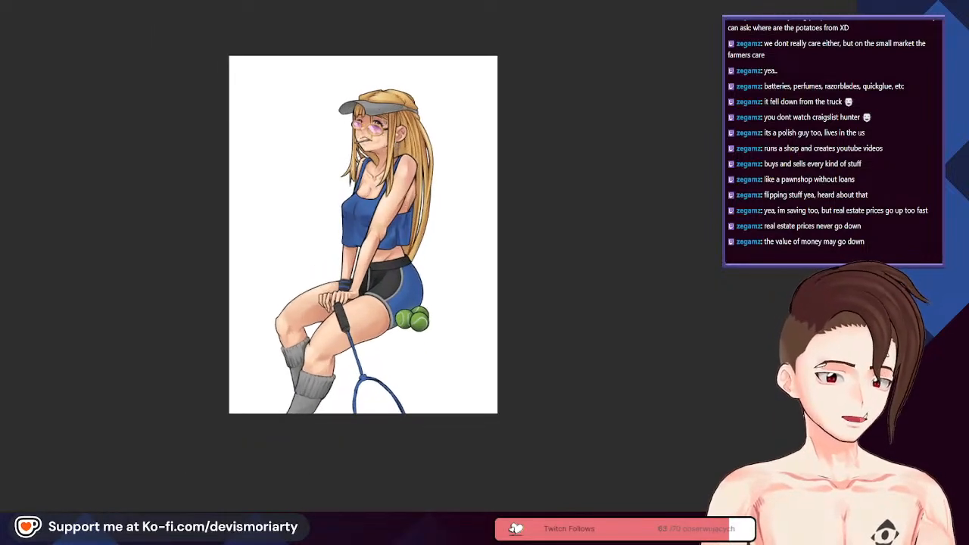
scroll(341, 198, up, 4)
scroll(331, 201, up, 1)
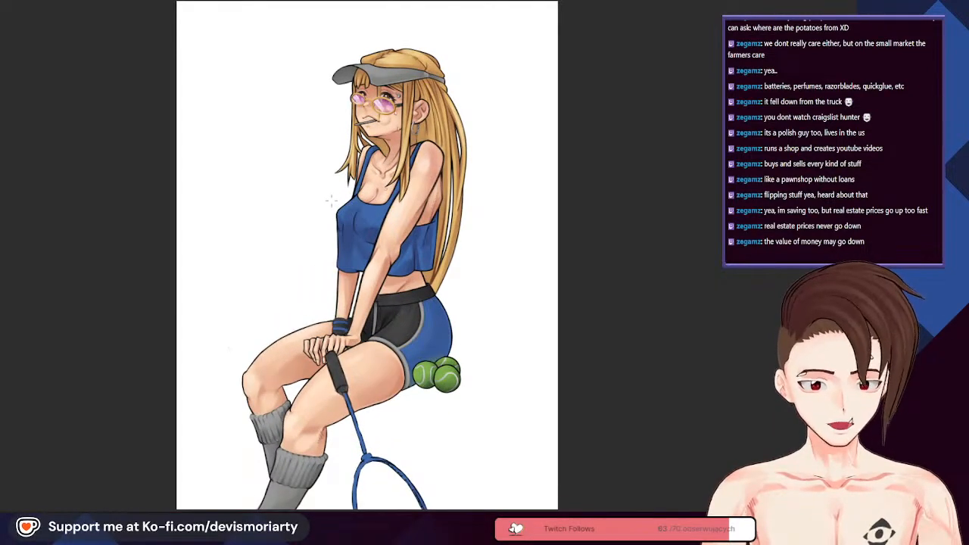
scroll(331, 201, down, 1)
scroll(348, 188, down, 1)
scroll(333, 227, up, 1)
scroll(322, 246, down, 2)
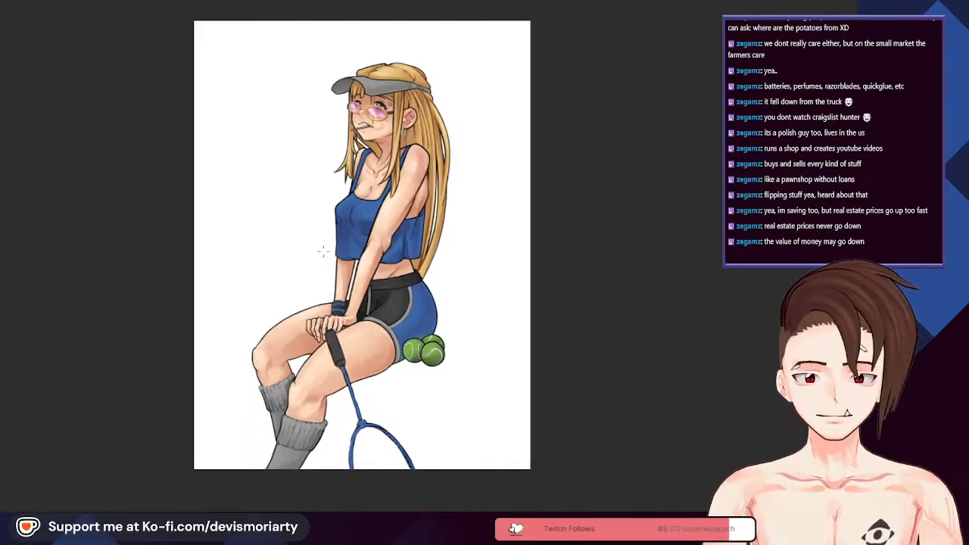
scroll(359, 331, up, 2)
scroll(326, 348, up, 5)
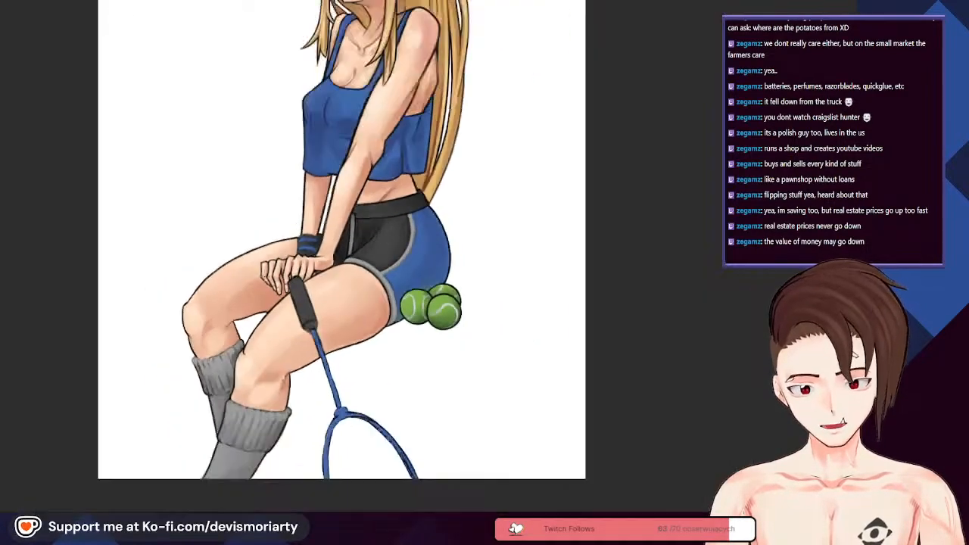
Step: Even out the dark grey fill of the racket handle, covering the uneven patch near the fingertips
scroll(295, 256, up, 2)
scroll(322, 248, down, 2)
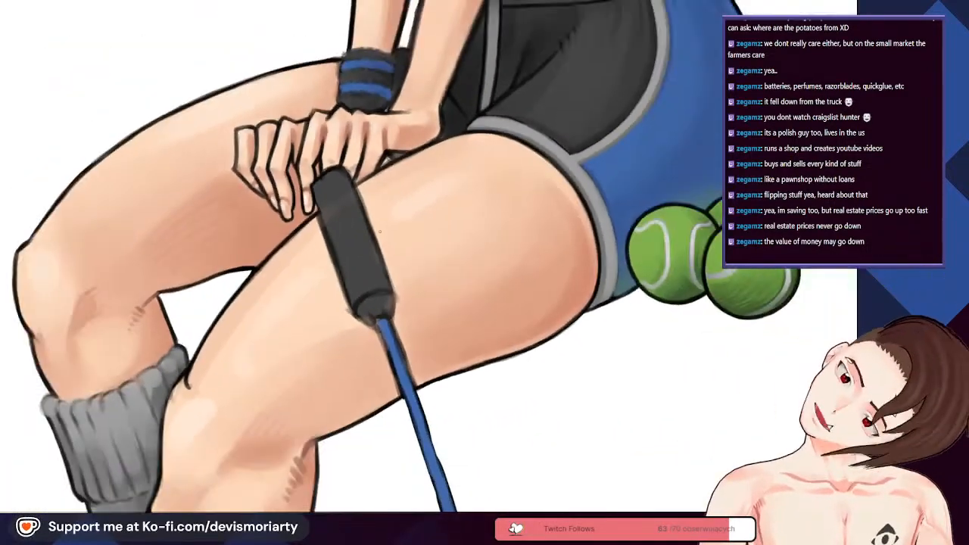
scroll(336, 188, up, 1)
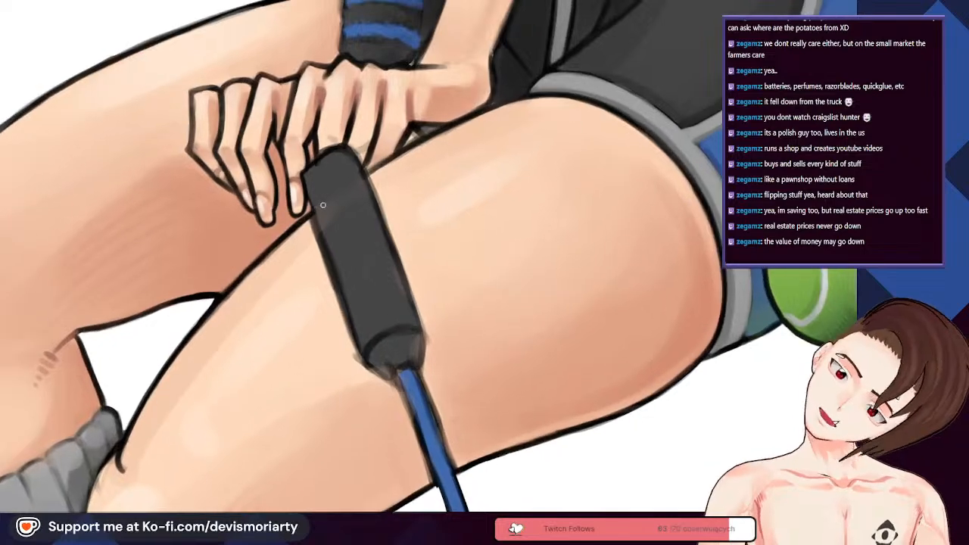
scroll(321, 190, up, 2)
drag(312, 182, 348, 286)
key(ctrl+z)
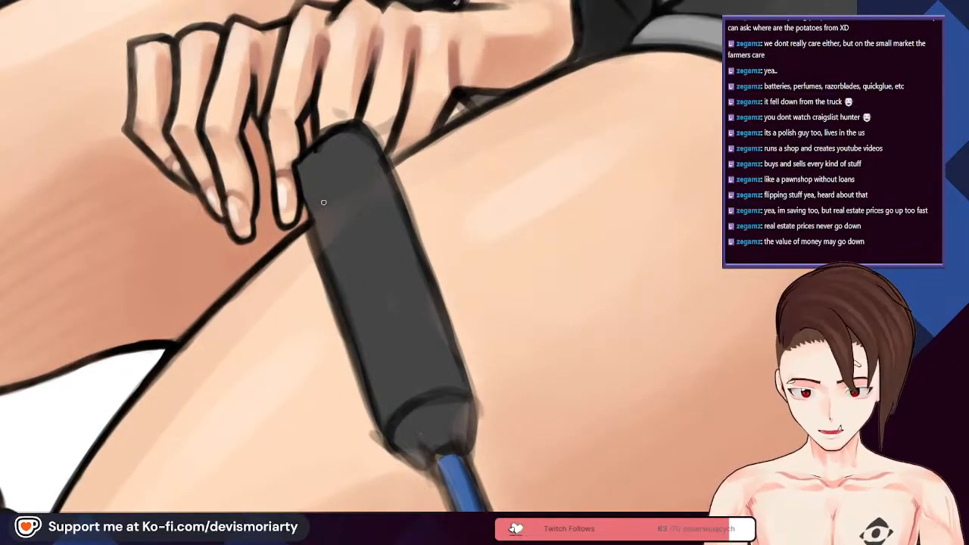
scroll(402, 281, down, 1)
scroll(344, 234, up, 1)
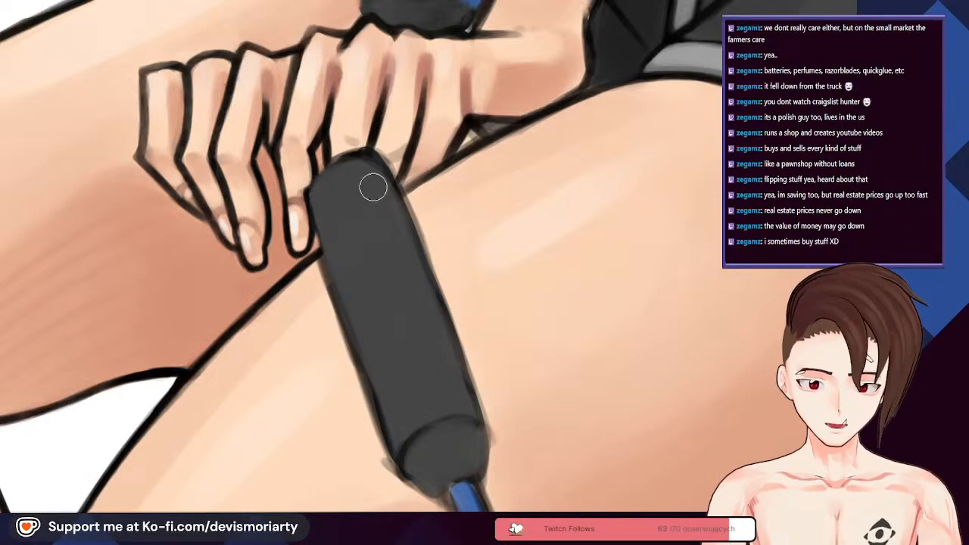
scroll(302, 241, down, 4)
scroll(302, 199, down, 5)
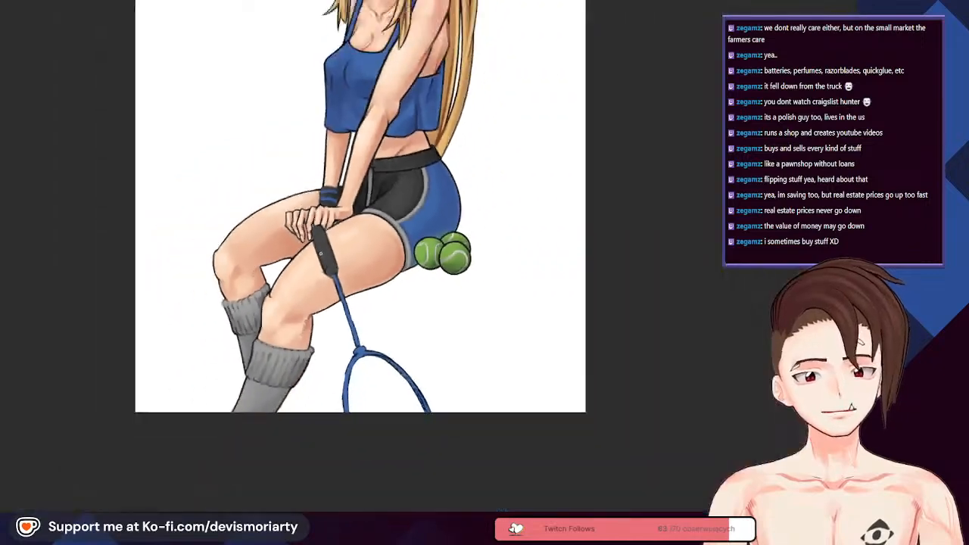
Step: Paint blue over the black outlines along both edges of the racket shaft between the thigh and the racket head
scroll(385, 224, up, 2)
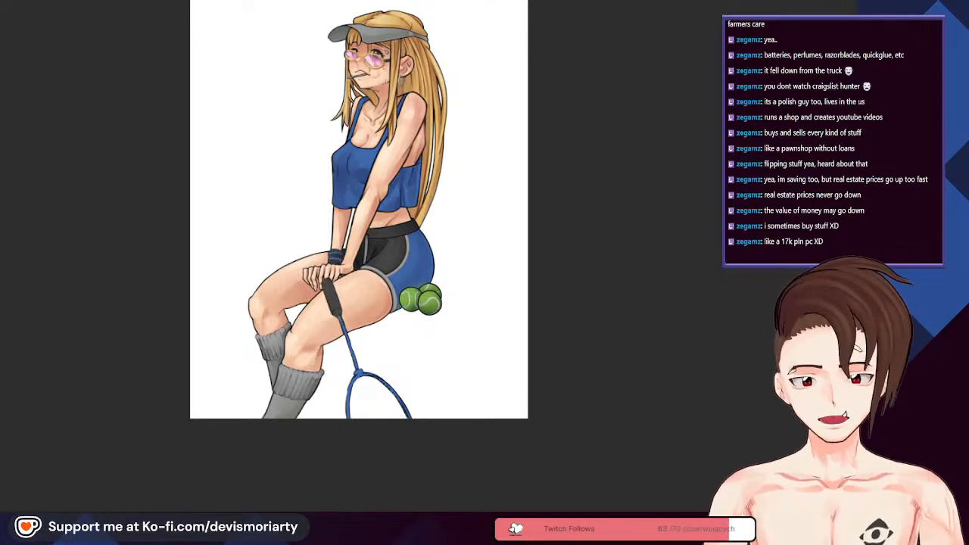
scroll(338, 321, up, 10)
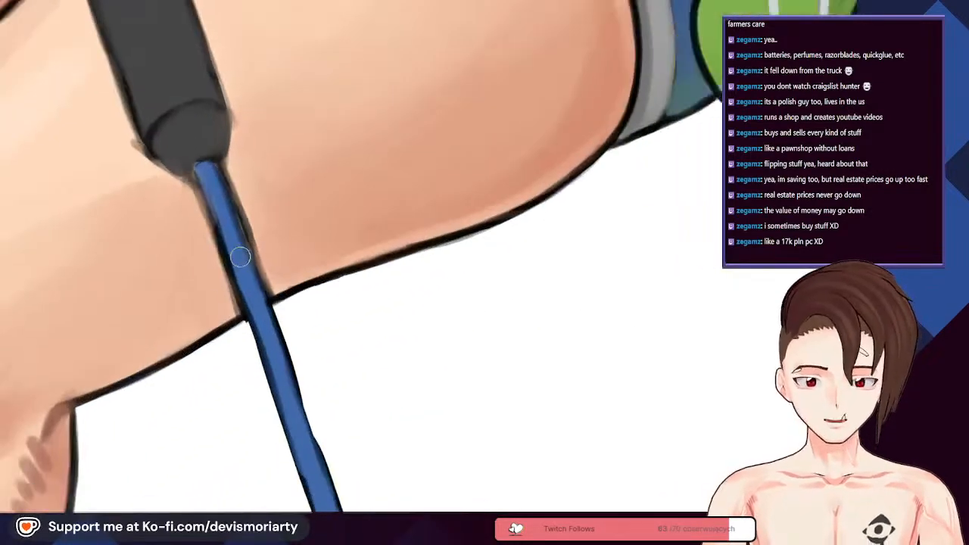
scroll(240, 258, down, 2)
mouse_move(237, 247)
mouse_down()
mouse_move(265, 326)
mouse_move(222, 212)
mouse_move(293, 388)
mouse_move(299, 445)
mouse_move(268, 303)
mouse_up()
scroll(259, 286, down, 4)
scroll(268, 303, up, 2)
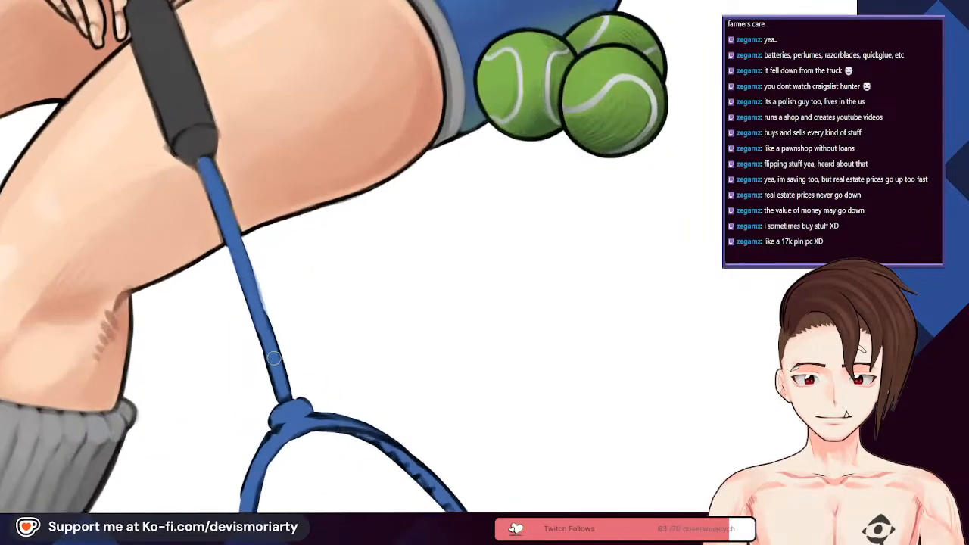
drag(284, 395, 252, 287)
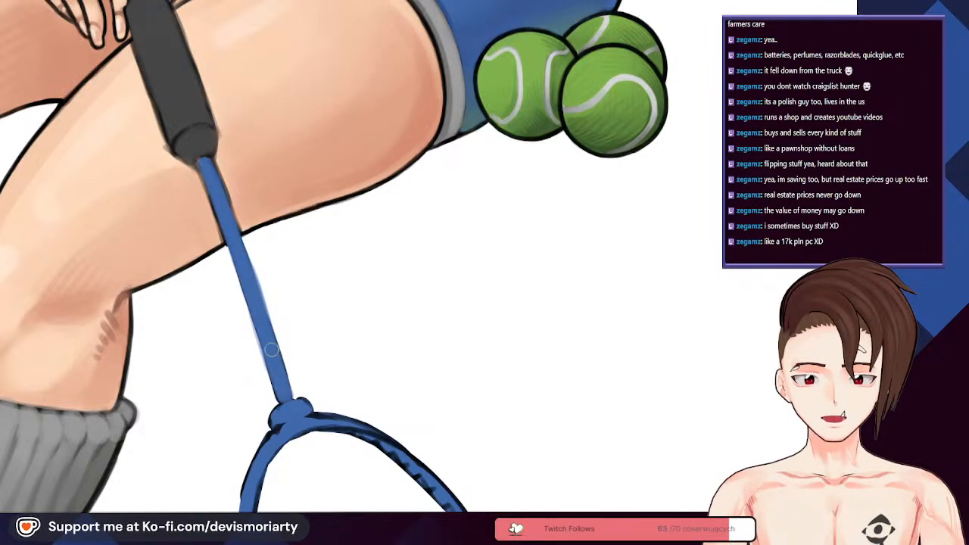
scroll(253, 284, down, 5)
Step: Refine both edges of the blue racket shaft from below the thigh down to its joint with the head
scroll(269, 299, up, 6)
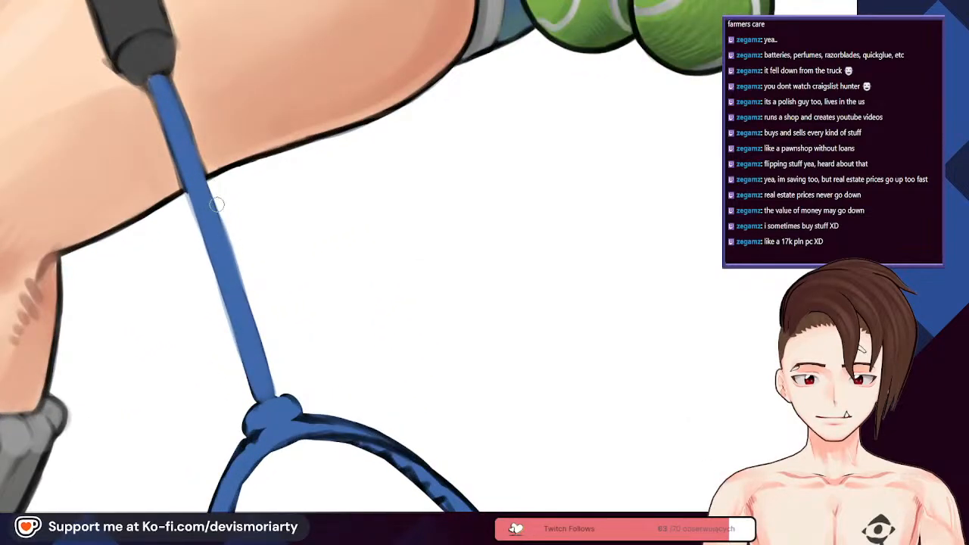
drag(224, 207, 255, 304)
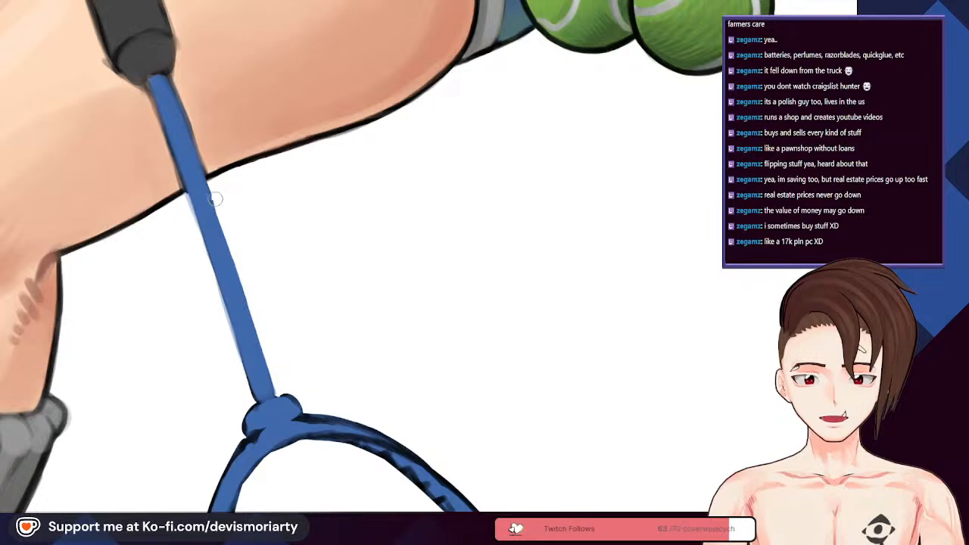
drag(251, 399, 203, 256)
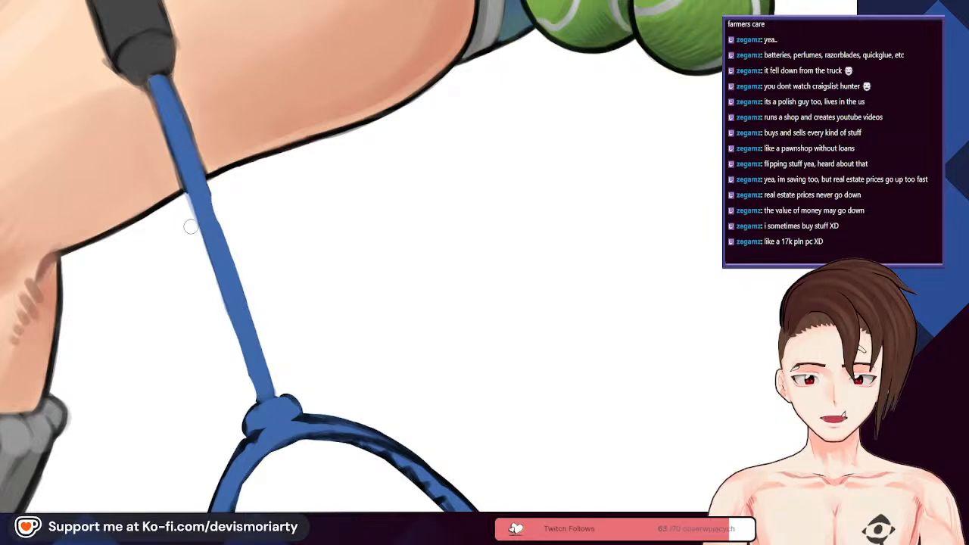
mouse_move(262, 392)
mouse_down()
mouse_move(244, 326)
mouse_move(267, 391)
mouse_up()
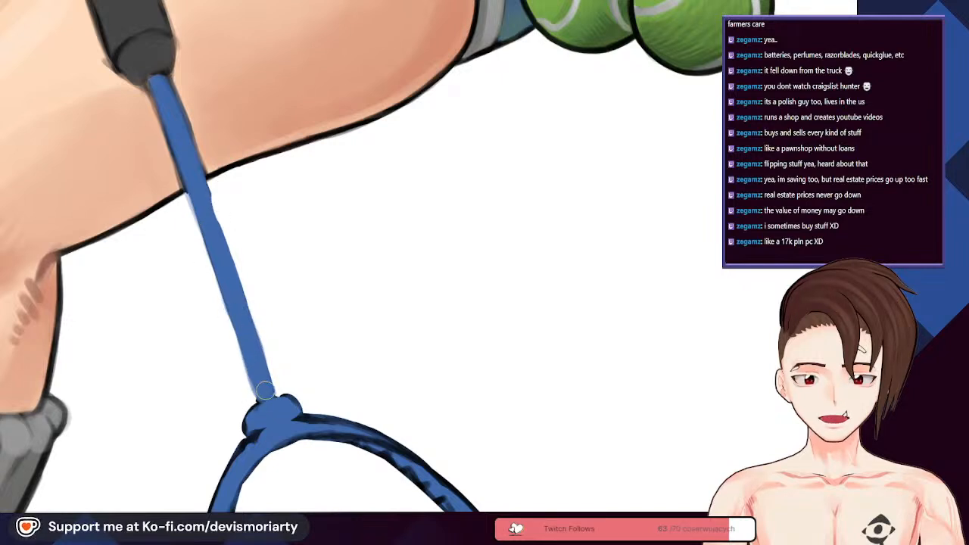
mouse_move(216, 249)
mouse_down()
mouse_move(239, 310)
mouse_move(206, 209)
mouse_up()
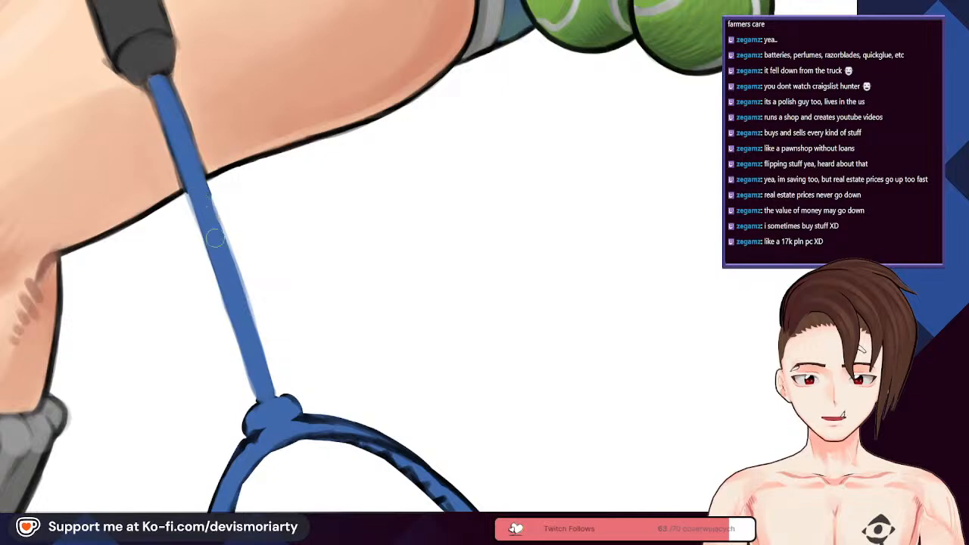
Step: Extend the blue fill over the outlines on the shaft's upper section, where it crosses the thigh below the handle
scroll(243, 311, down, 1)
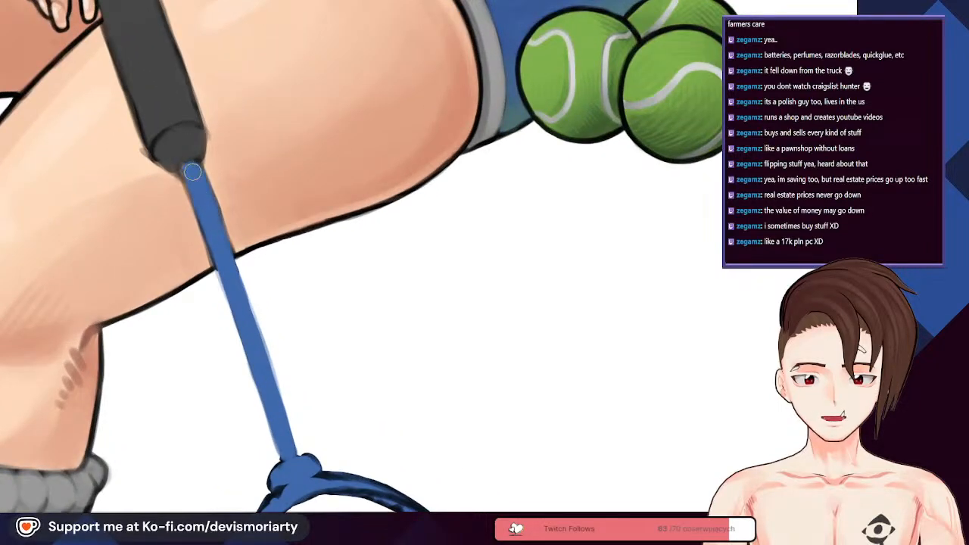
scroll(203, 114, down, 1)
scroll(202, 114, up, 2)
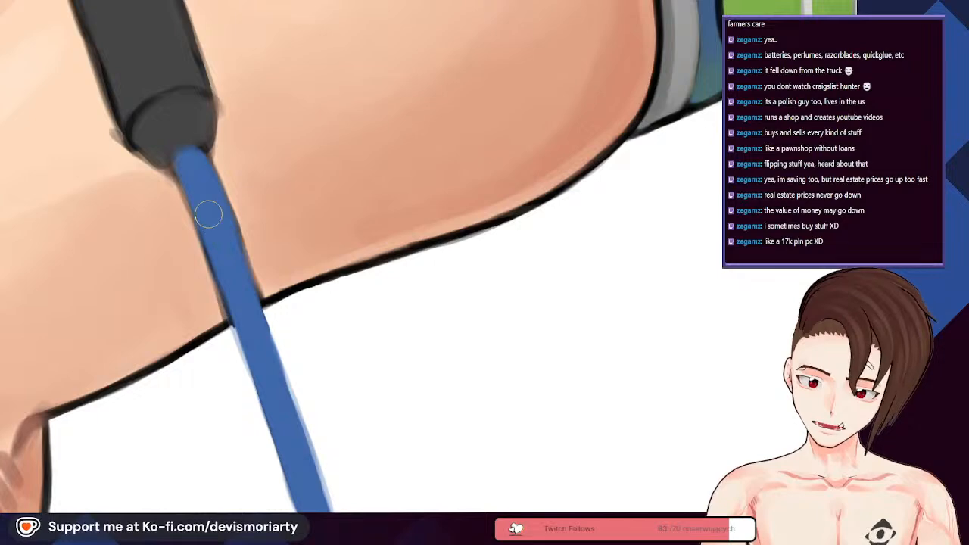
scroll(214, 227, down, 4)
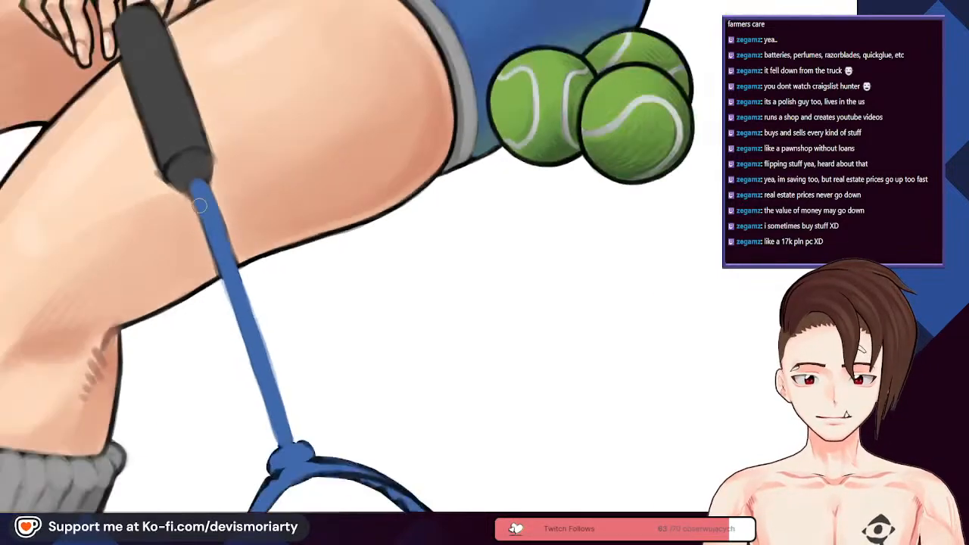
scroll(130, 53, up, 3)
scroll(199, 114, down, 1)
scroll(206, 124, up, 1)
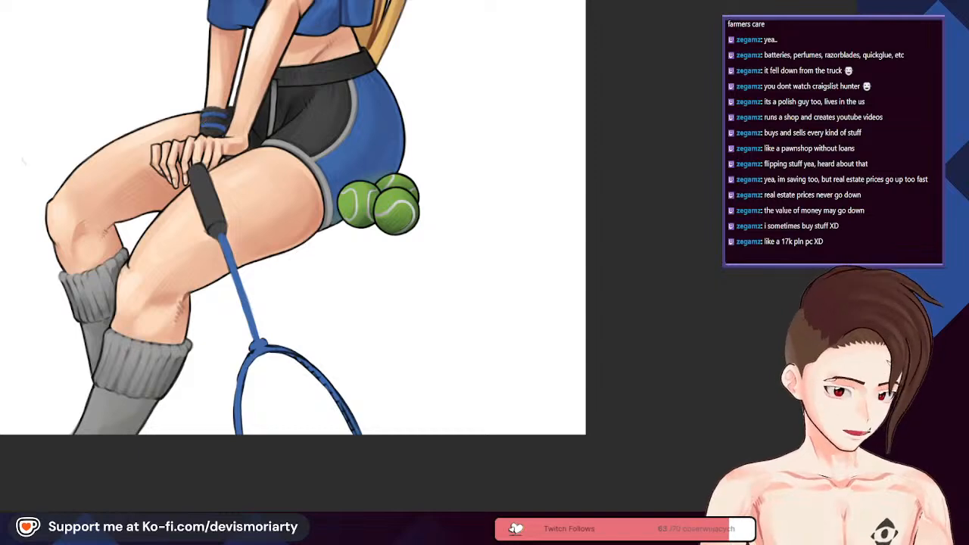
Step: Draw a black curved outline around the shaft's upper end where it enters the racket handle
scroll(215, 228, up, 3)
mouse_move(220, 248)
mouse_down()
mouse_move(221, 256)
mouse_move(223, 243)
mouse_move(267, 229)
mouse_move(238, 230)
mouse_move(292, 238)
mouse_move(234, 226)
mouse_up()
scroll(357, 342, up, 1)
scroll(175, 194, up, 3)
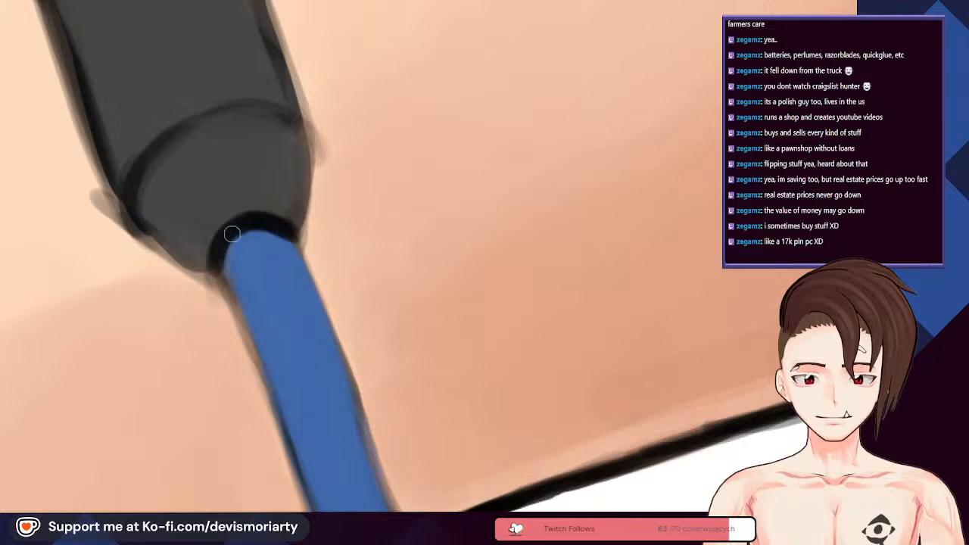
scroll(221, 255, down, 3)
scroll(227, 258, up, 3)
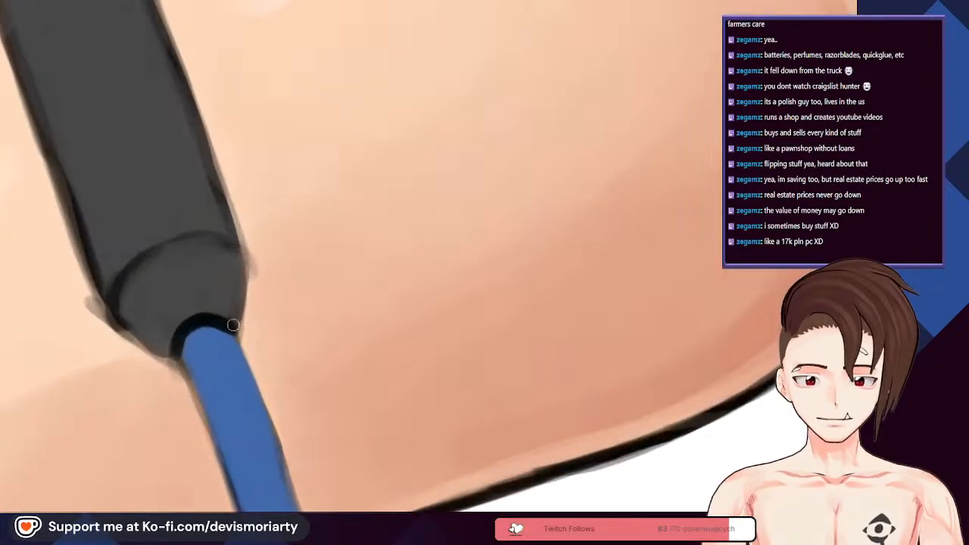
Step: Outline both sides of the handle's tapered lower end in black, from its rim to the shaft
drag(236, 326, 239, 243)
scroll(239, 243, down, 3)
scroll(242, 257, up, 3)
mouse_move(253, 318)
mouse_down()
mouse_move(262, 249)
mouse_move(254, 301)
mouse_up()
scroll(253, 300, down, 3)
scroll(206, 333, up, 3)
mouse_move(166, 305)
mouse_down()
mouse_move(215, 331)
mouse_move(106, 270)
mouse_move(148, 303)
mouse_move(151, 256)
mouse_up()
scroll(106, 270, down, 5)
scroll(115, 301, up, 5)
scroll(115, 302, up, 3)
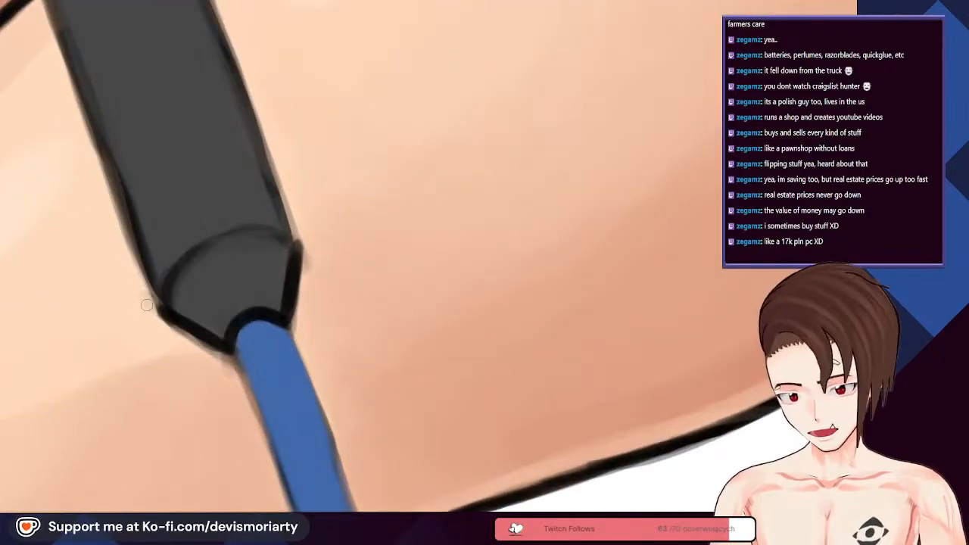
Step: Reinforce the black outline along the handle's left edge, from the tapered end up to the fingertips
scroll(150, 257, down, 2)
scroll(151, 257, down, 2)
scroll(184, 325, down, 4)
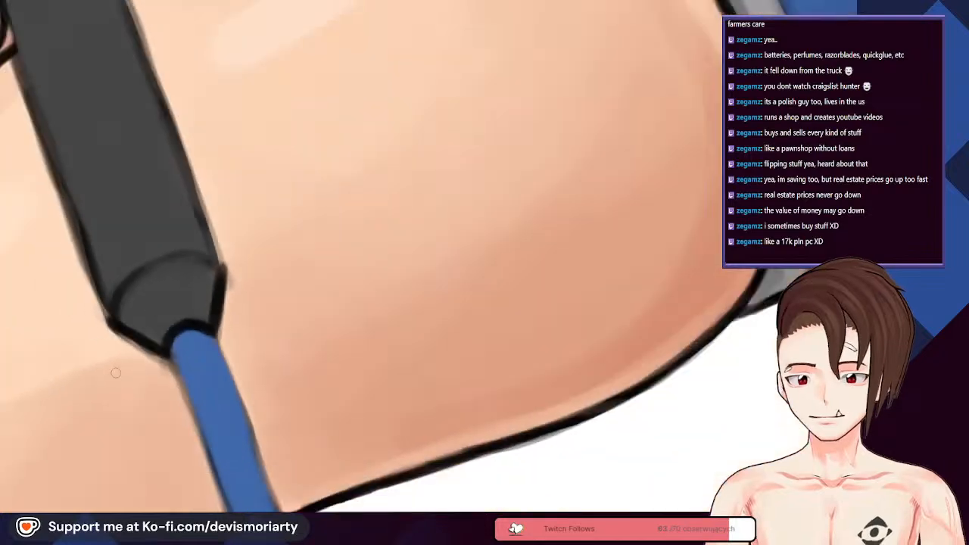
scroll(203, 402, up, 5)
drag(184, 443, 96, 191)
drag(107, 227, 72, 108)
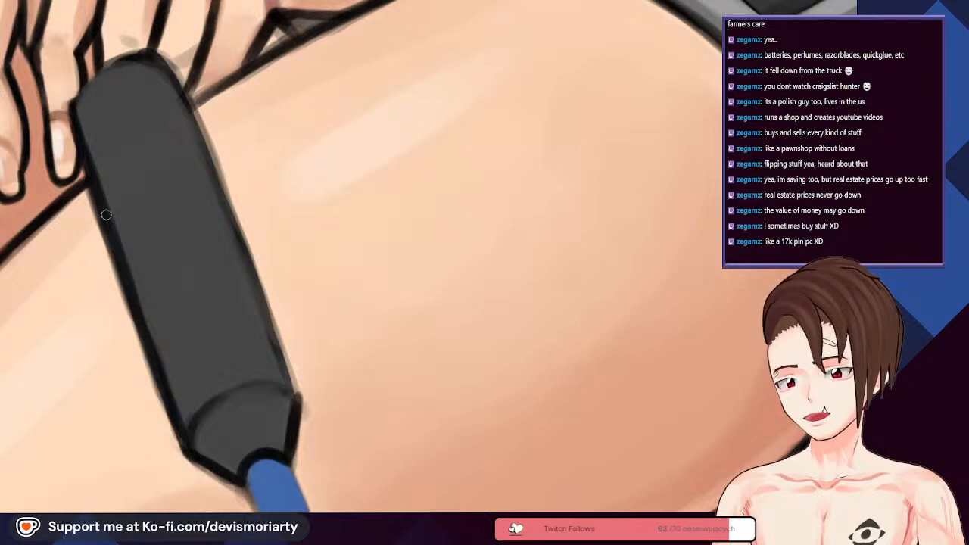
Step: Reinforce the black outline along the handle's right edge against the thigh, from the hand to the tapered end
scroll(97, 193, down, 5)
scroll(163, 137, up, 2)
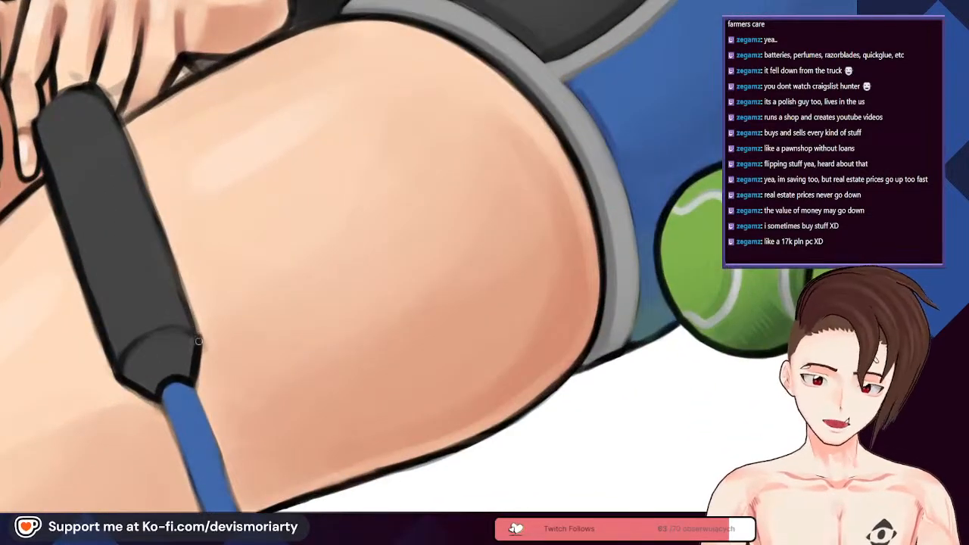
scroll(121, 246, down, 2)
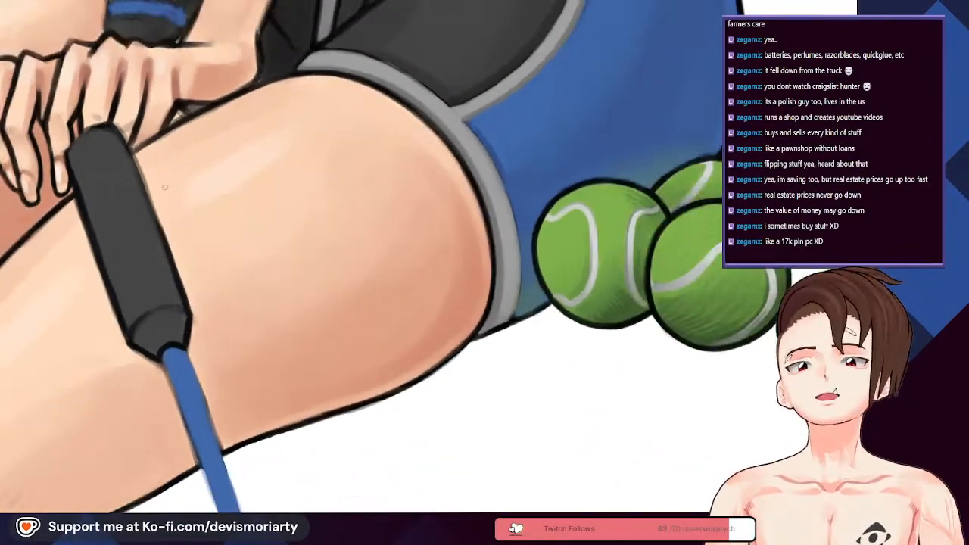
scroll(129, 173, up, 3)
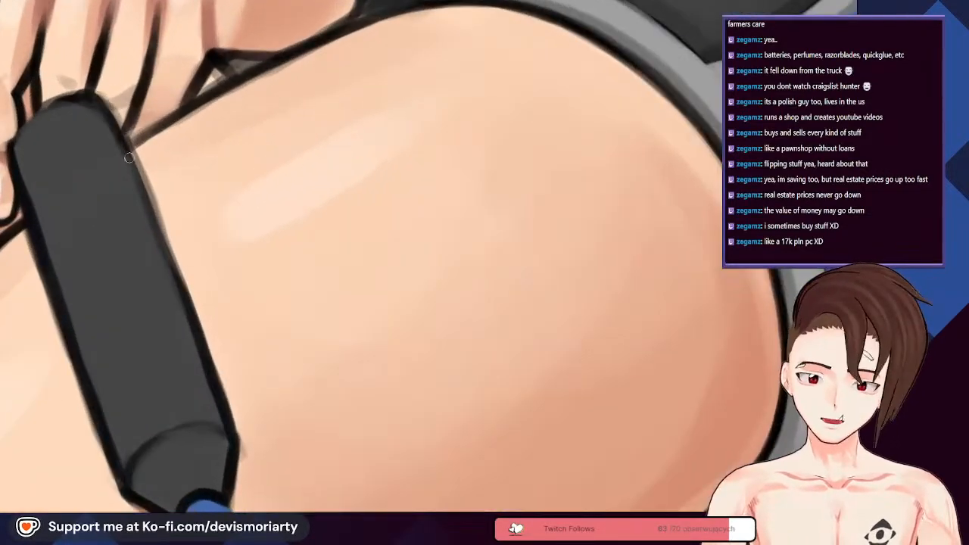
drag(116, 132, 141, 208)
drag(163, 244, 187, 294)
scroll(179, 265, down, 3)
scroll(191, 250, up, 4)
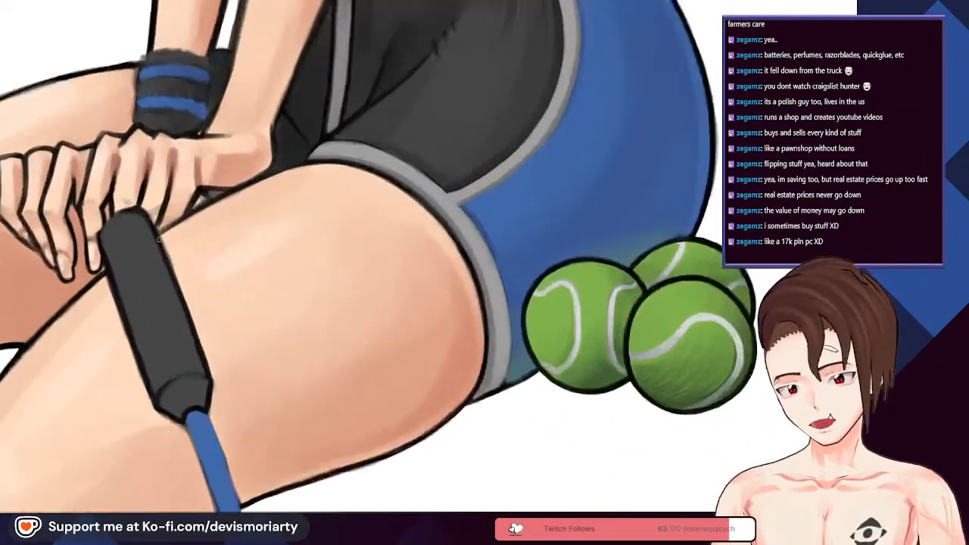
scroll(174, 261, down, 2)
scroll(186, 317, up, 4)
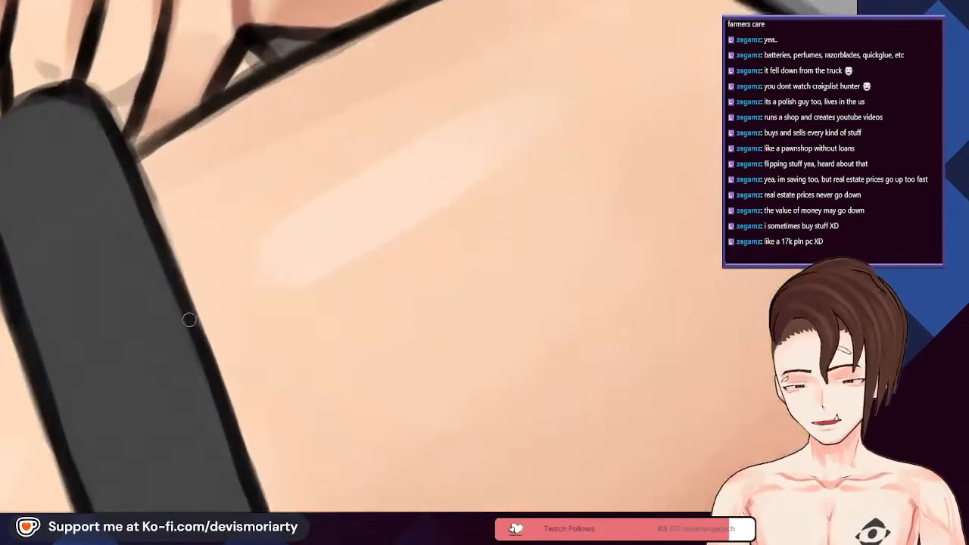
scroll(179, 280, down, 2)
scroll(140, 197, down, 3)
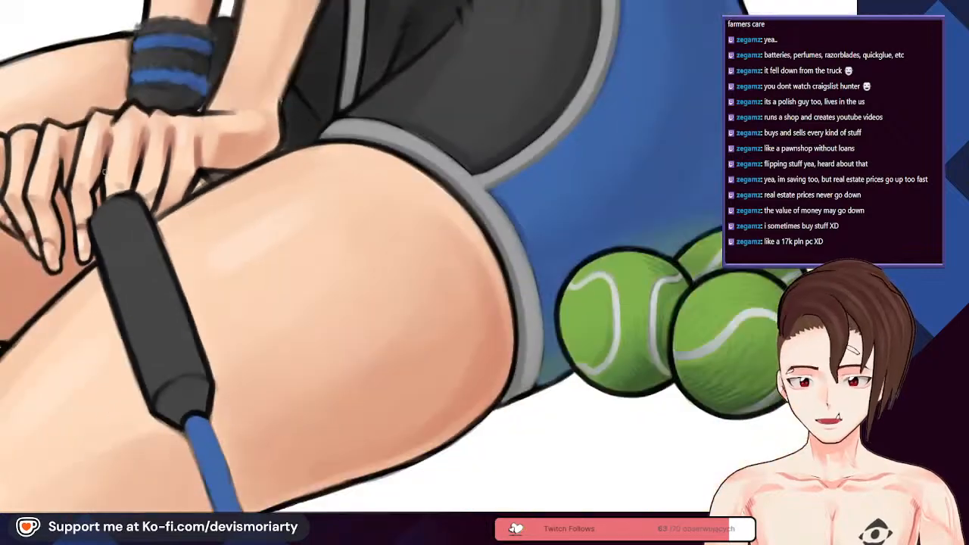
Step: Redraw the black outline around the racket handle's rounded upper end, just below the fingers
scroll(91, 247, up, 3)
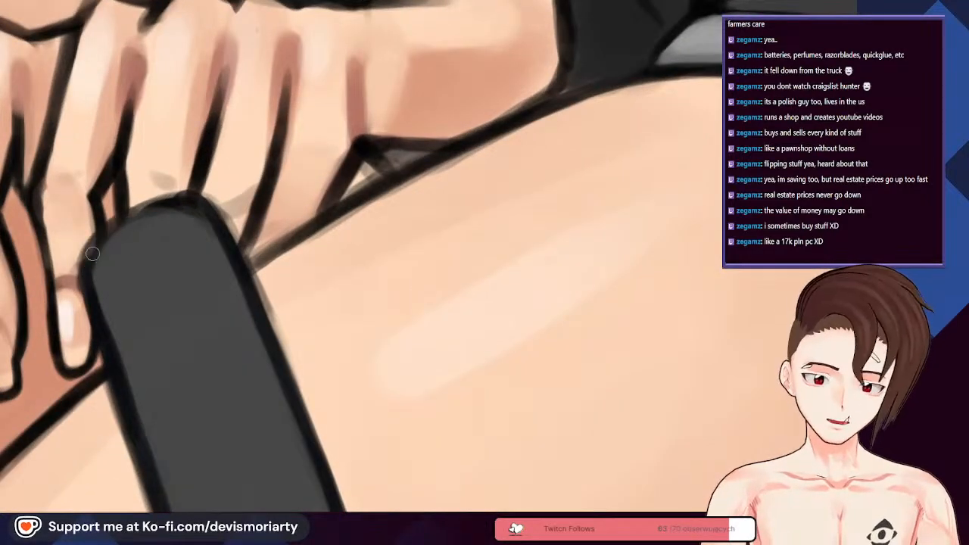
scroll(104, 378, down, 2)
scroll(114, 378, up, 2)
drag(409, 496, 133, 492)
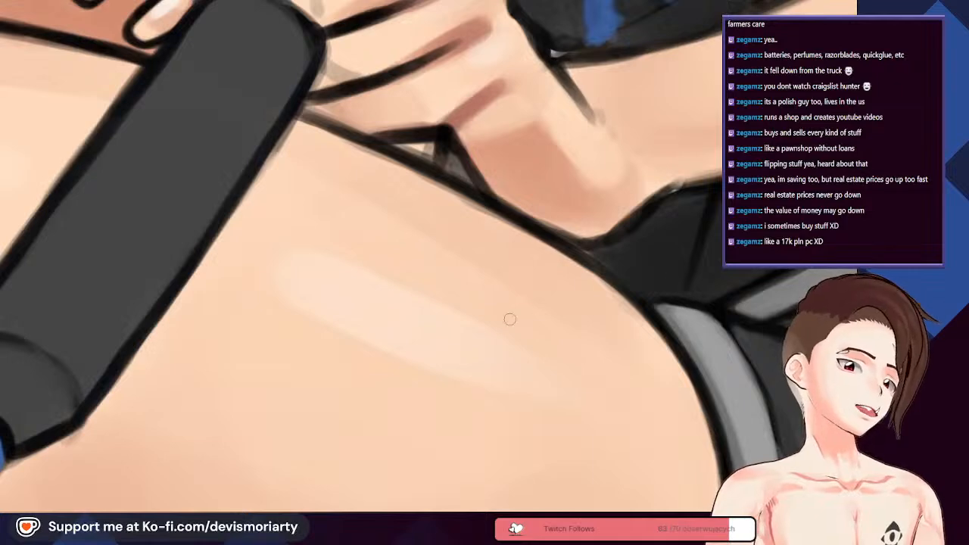
scroll(510, 318, down, 3)
scroll(296, 123, up, 4)
mouse_move(236, 147)
mouse_down()
mouse_move(314, 130)
mouse_move(380, 142)
mouse_up()
drag(322, 135, 457, 223)
key(ctrl+z)
drag(240, 149, 399, 147)
key(ctrl+z)
drag(278, 132, 421, 176)
drag(356, 129, 454, 204)
drag(409, 175, 450, 262)
scroll(418, 295, down, 1)
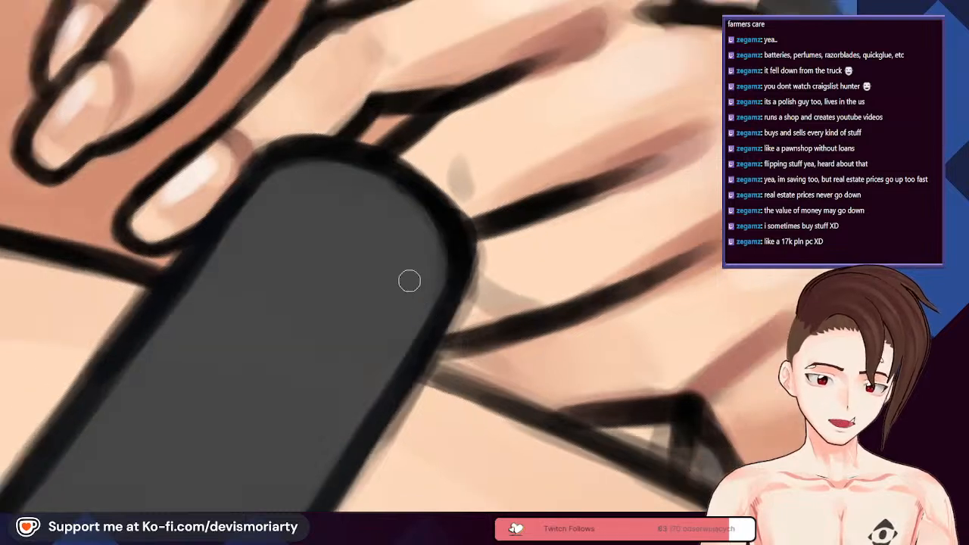
Step: Reinforce the black outline on the corner of the handle's upper end, between the fingers and the thigh
scroll(409, 290, up, 2)
scroll(361, 227, down, 1)
key(bracketright)
key(bracketright)
key(bracketright)
key(bracketright)
key(bracketright)
scroll(371, 174, down, 1)
scroll(387, 201, down, 1)
key(bracketleft)
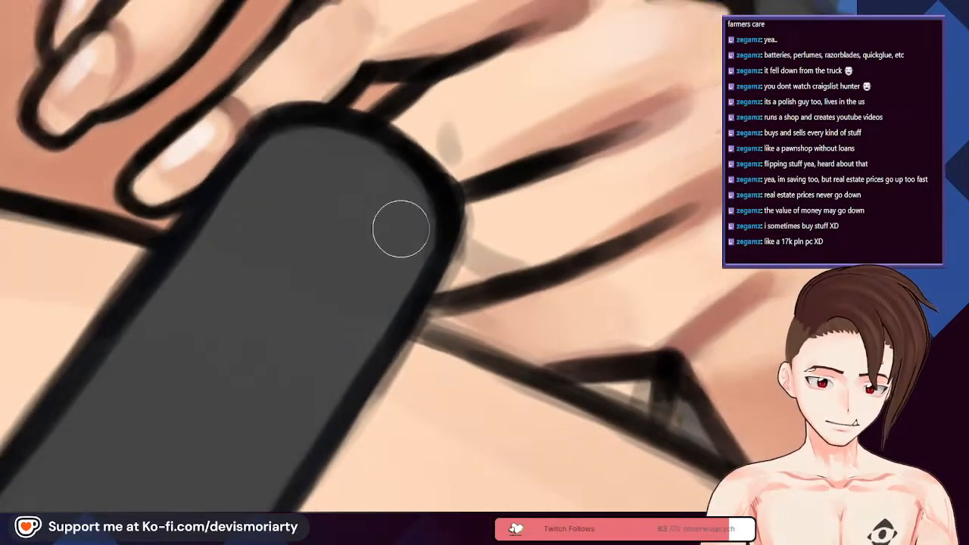
key(bracketright)
scroll(435, 178, up, 2)
scroll(424, 178, down, 2)
key(bracketleft)
key(bracketleft)
key(bracketleft)
key(bracketleft)
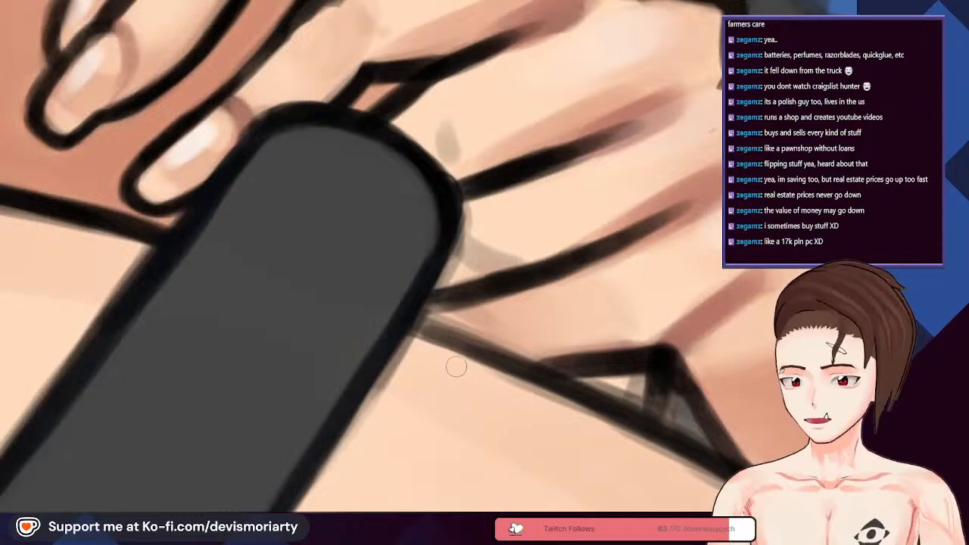
scroll(439, 221, up, 2)
mouse_move(407, 305)
mouse_down()
mouse_move(443, 236)
mouse_move(448, 196)
mouse_up()
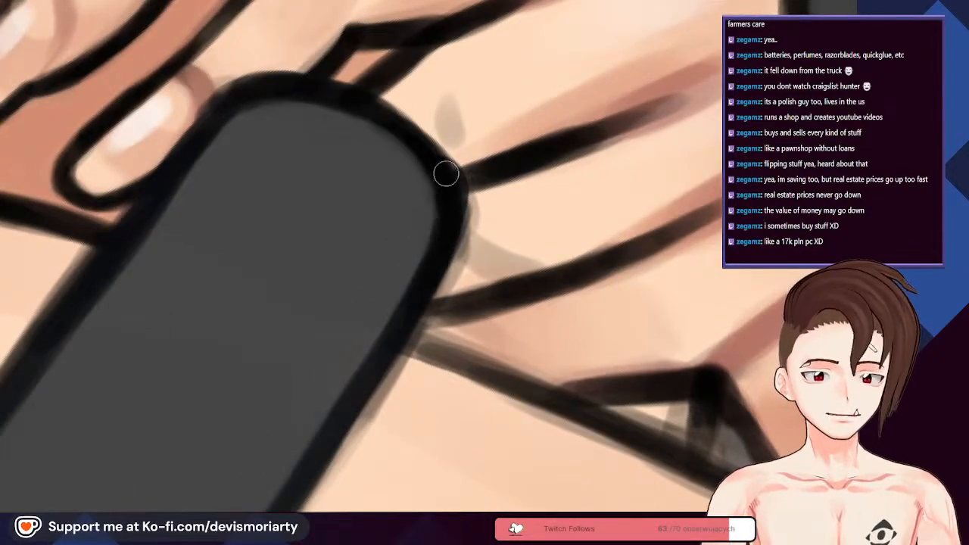
scroll(334, 137, down, 3)
scroll(334, 137, down, 2)
scroll(382, 182, up, 2)
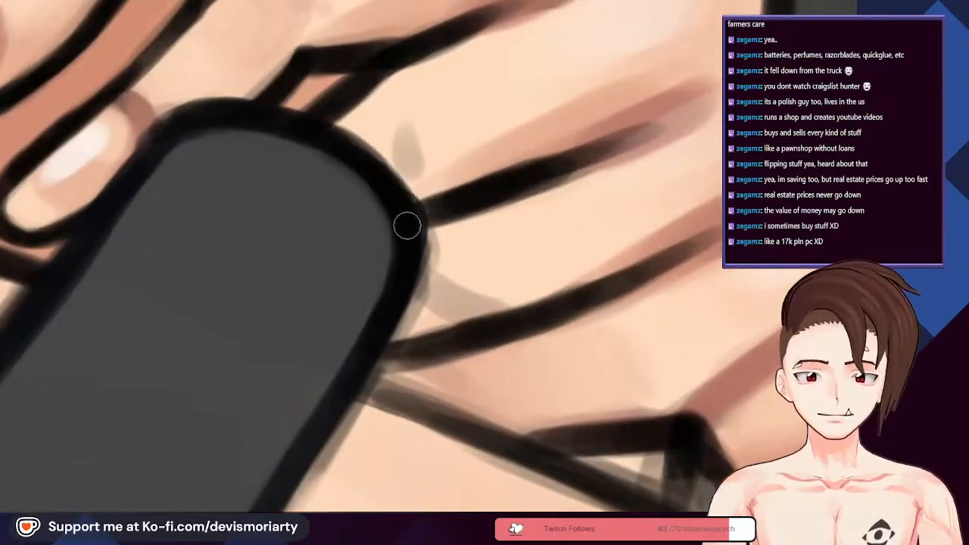
Step: Darken the curved rim line where the handle's grip meets its tapered lower end
scroll(389, 192, down, 4)
scroll(234, 298, down, 2)
scroll(234, 299, up, 4)
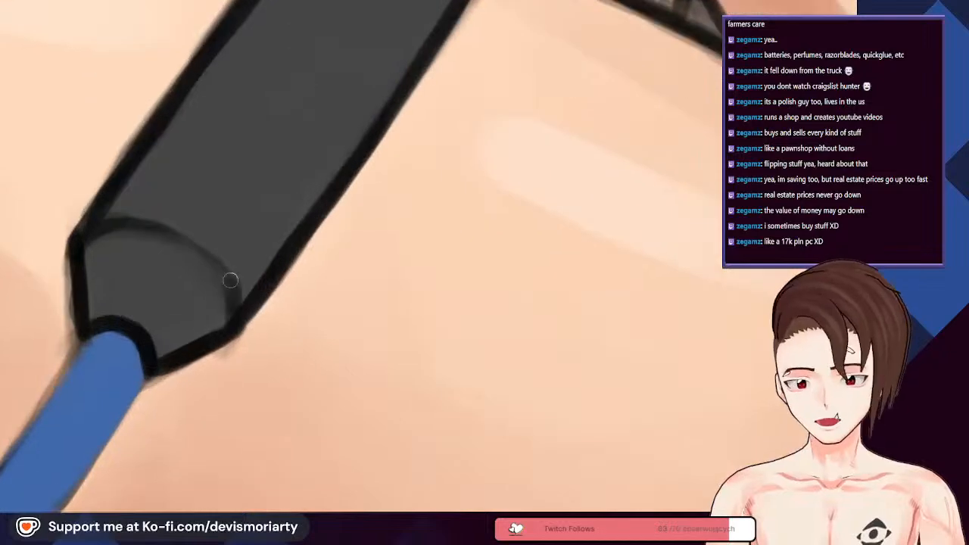
mouse_move(200, 265)
mouse_down()
mouse_move(230, 328)
mouse_move(207, 258)
mouse_move(184, 238)
mouse_up()
scroll(184, 237, down, 2)
scroll(90, 238, up, 2)
drag(91, 238, 151, 225)
key(ctrl+z)
drag(79, 243, 184, 229)
drag(109, 227, 243, 276)
scroll(212, 245, down, 6)
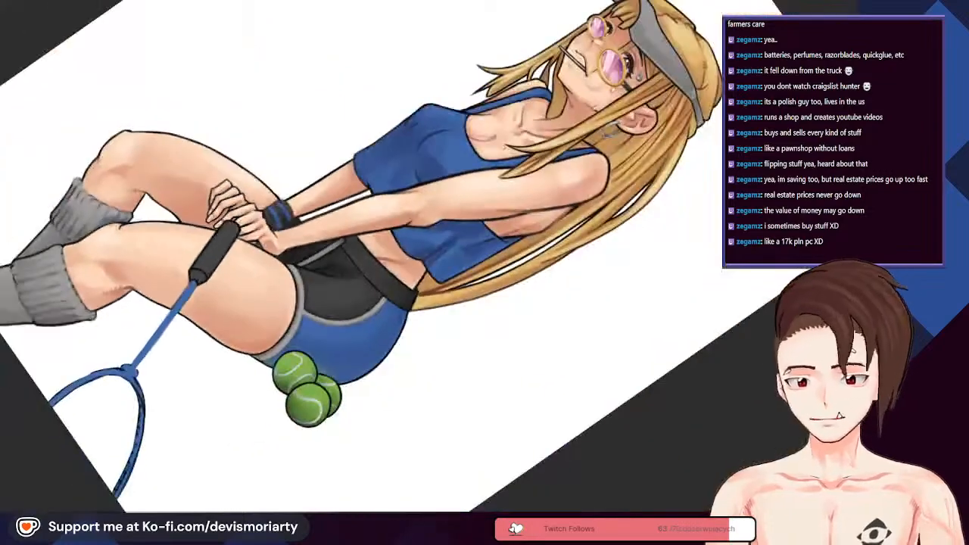
Step: Check how the outlined handle and unfinished shaft look within the whole illustration
scroll(211, 244, up, 1)
scroll(190, 345, up, 1)
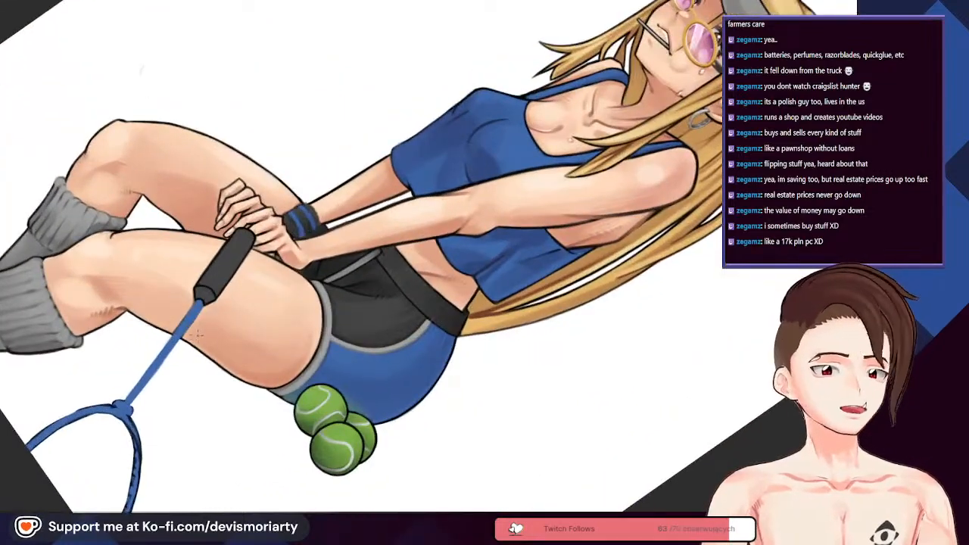
scroll(195, 333, down, 3)
scroll(182, 356, up, 3)
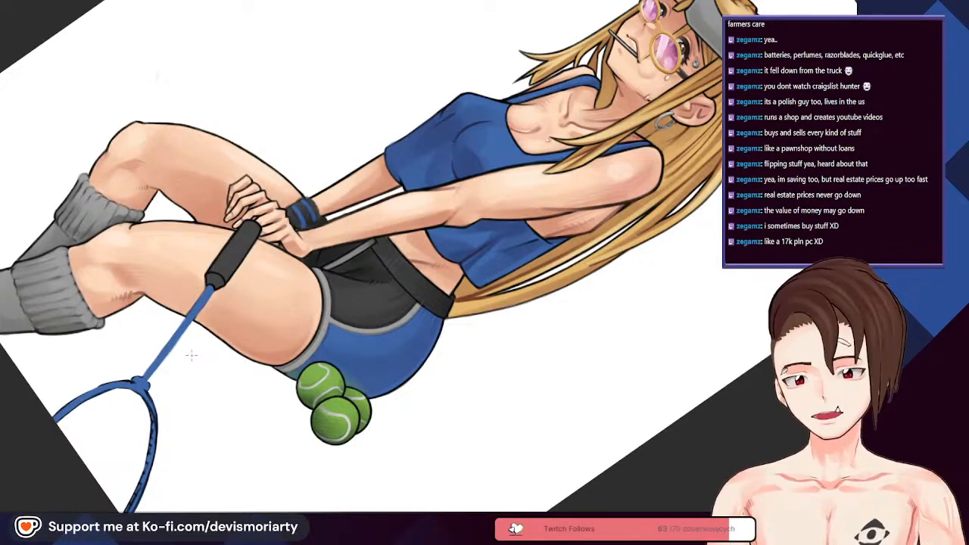
scroll(191, 355, down, 3)
scroll(265, 288, up, 3)
scroll(246, 320, down, 3)
scroll(265, 302, up, 1)
scroll(265, 326, down, 1)
scroll(265, 341, up, 4)
scroll(348, 396, down, 4)
scroll(303, 401, up, 3)
scroll(264, 408, down, 3)
scroll(264, 409, up, 4)
Step: Outline the upper part of the shaft's left edge in black, from the handle to below the thigh
scroll(181, 265, up, 5)
drag(308, 106, 234, 220)
drag(269, 161, 212, 244)
drag(251, 195, 176, 303)
drag(206, 257, 120, 377)
drag(185, 282, 106, 399)
scroll(187, 230, down, 4)
key(4)
key(4)
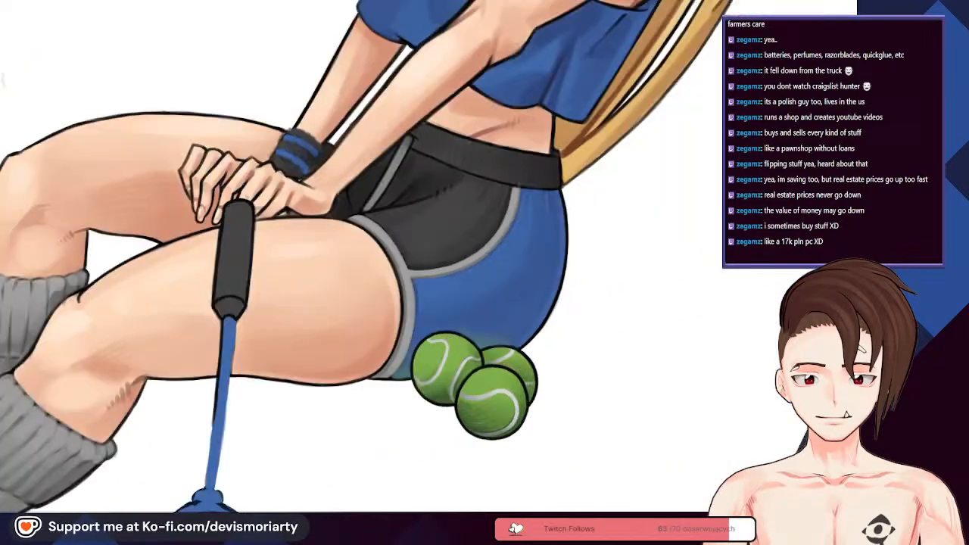
Step: Extend the black outline along the shaft's left edge down to the collar above the racket frame
scroll(189, 243, down, 1)
scroll(205, 420, up, 5)
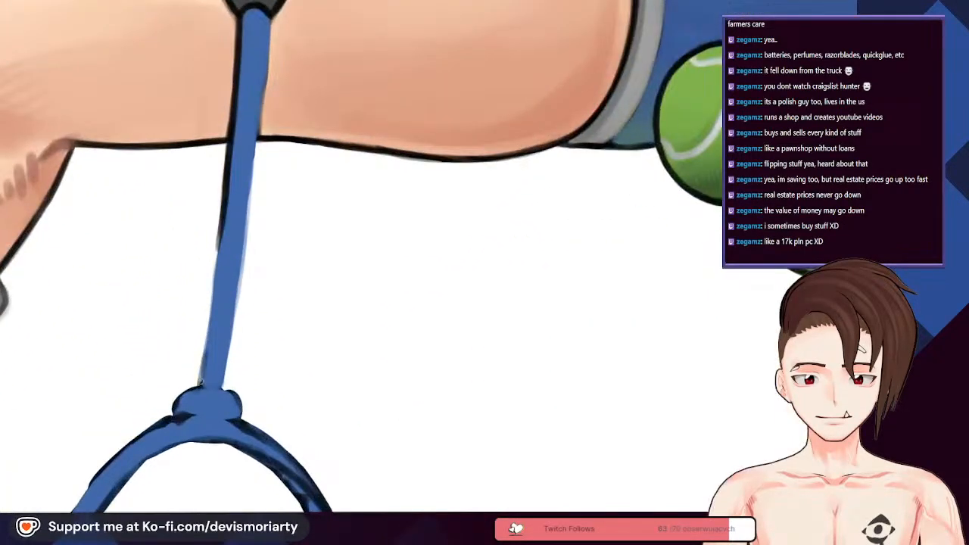
drag(201, 361, 222, 242)
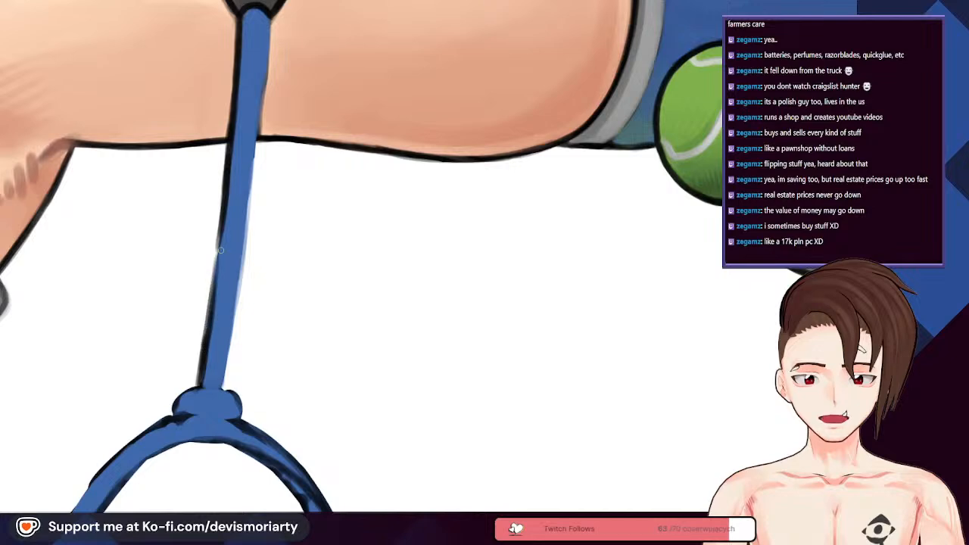
drag(211, 294, 220, 240)
drag(208, 319, 223, 213)
scroll(215, 293, down, 5)
scroll(209, 346, up, 3)
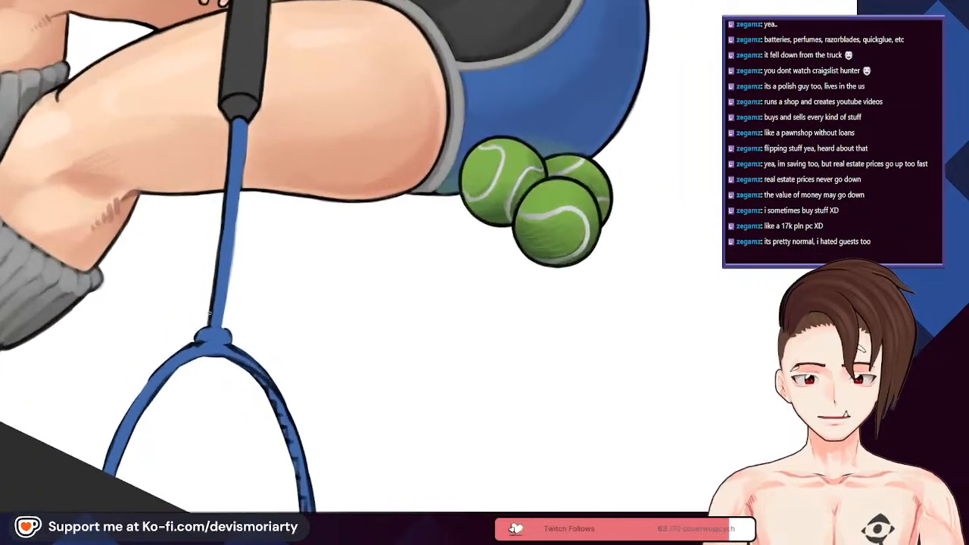
scroll(220, 239, up, 4)
scroll(220, 239, down, 5)
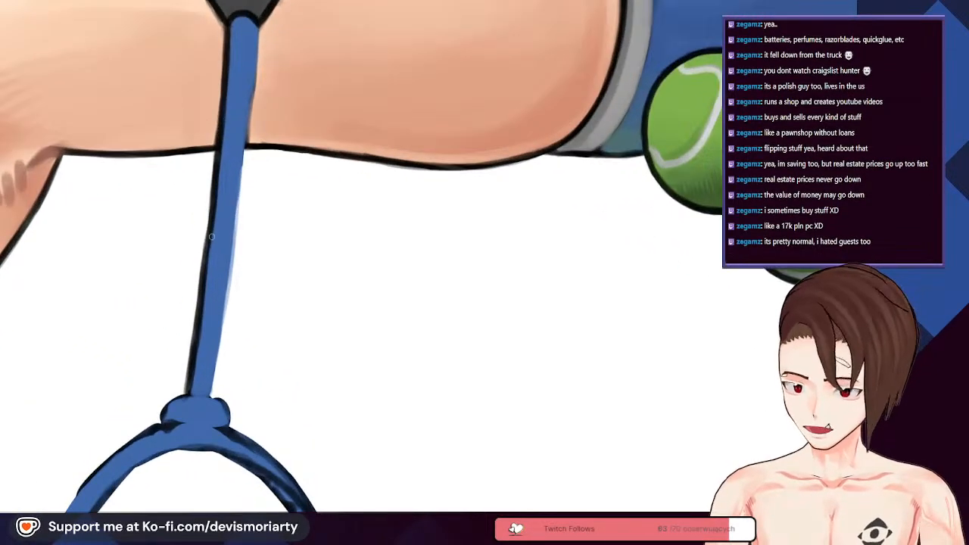
Step: Outline the lower part of the shaft's right edge in black, just above the collar
scroll(219, 288, up, 5)
drag(214, 372, 225, 303)
drag(218, 354, 229, 265)
drag(224, 317, 230, 259)
scroll(231, 262, down, 1)
scroll(243, 142, up, 1)
key(ctrl+z)
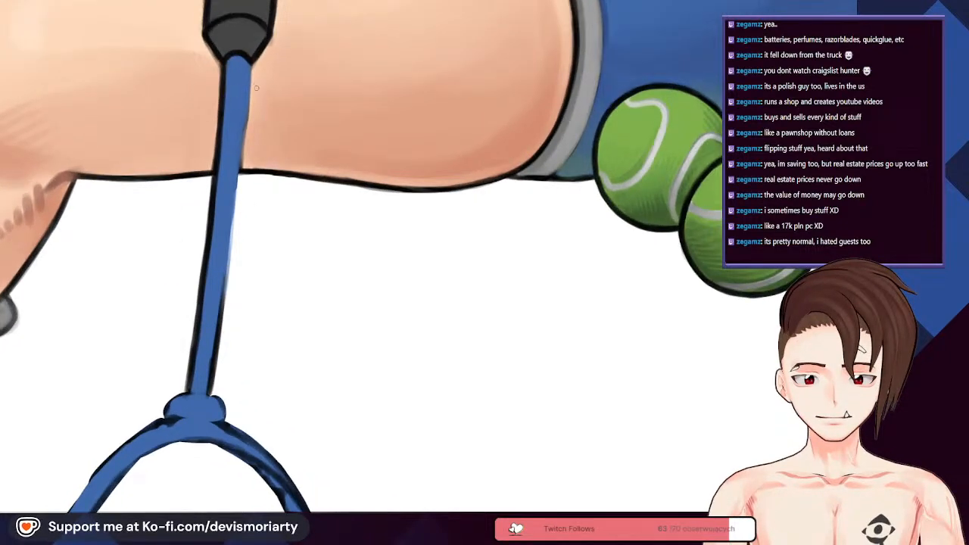
Step: Outline the shaft's right edge in black from the handle across the thigh and down to the lower stretch
drag(248, 107, 251, 67)
drag(241, 162, 248, 95)
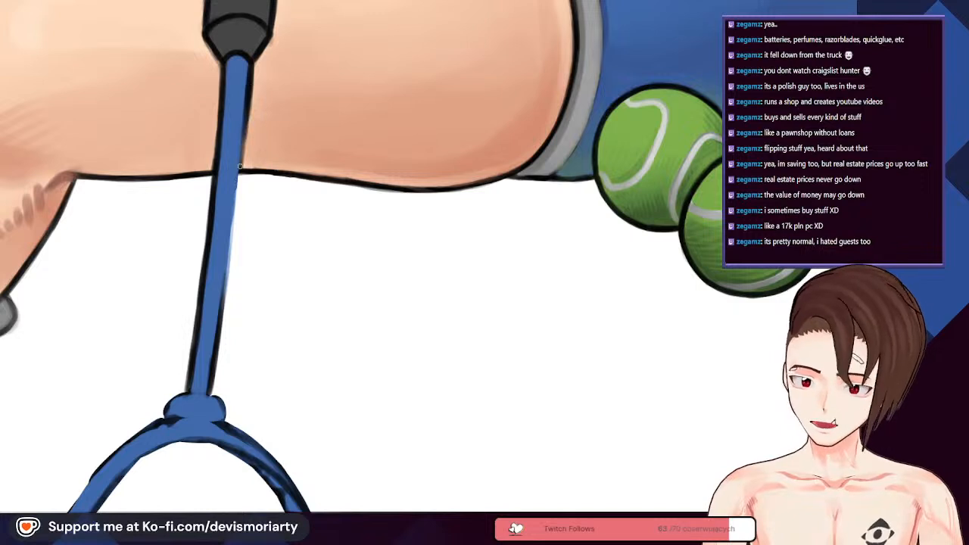
drag(237, 199, 246, 126)
drag(240, 168, 249, 112)
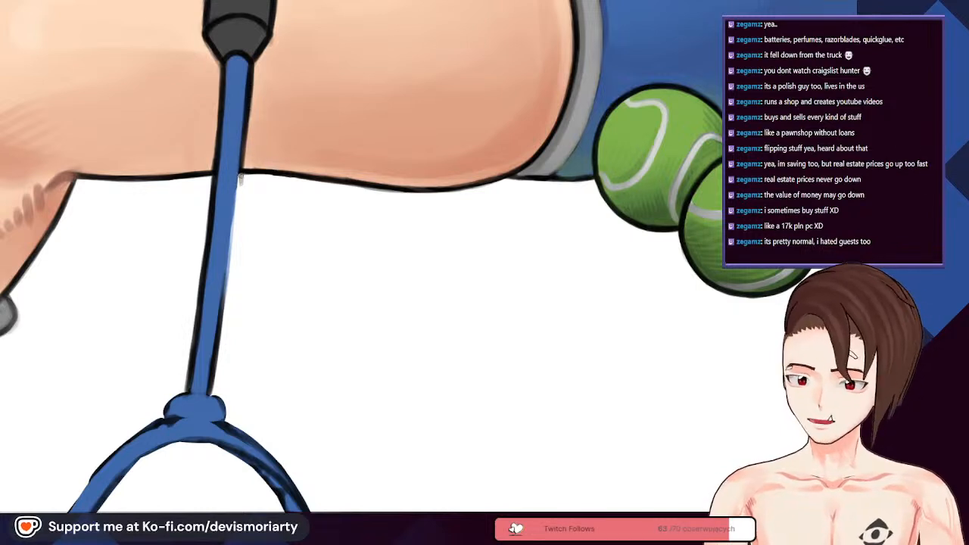
drag(237, 200, 240, 171)
drag(234, 218, 241, 165)
drag(232, 249, 239, 183)
drag(228, 271, 235, 203)
drag(226, 294, 232, 234)
mouse_move(226, 298)
mouse_down()
mouse_move(233, 225)
mouse_move(232, 238)
mouse_up()
drag(223, 319, 230, 245)
scroll(220, 235, down, 5)
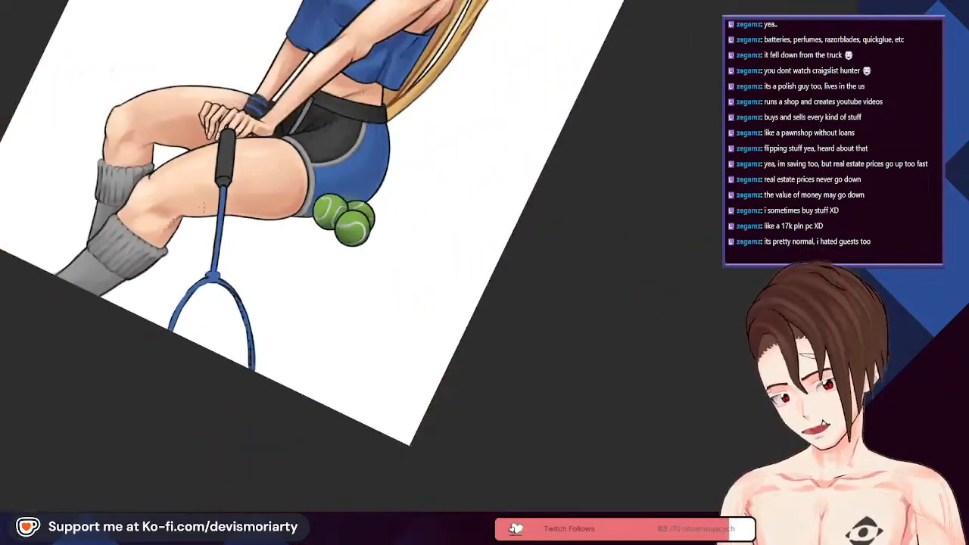
Step: Thicken the black outline on the lower half of the shaft's right edge, up from the collar
scroll(228, 211, up, 4)
scroll(197, 379, up, 4)
drag(200, 396, 212, 309)
drag(207, 356, 215, 272)
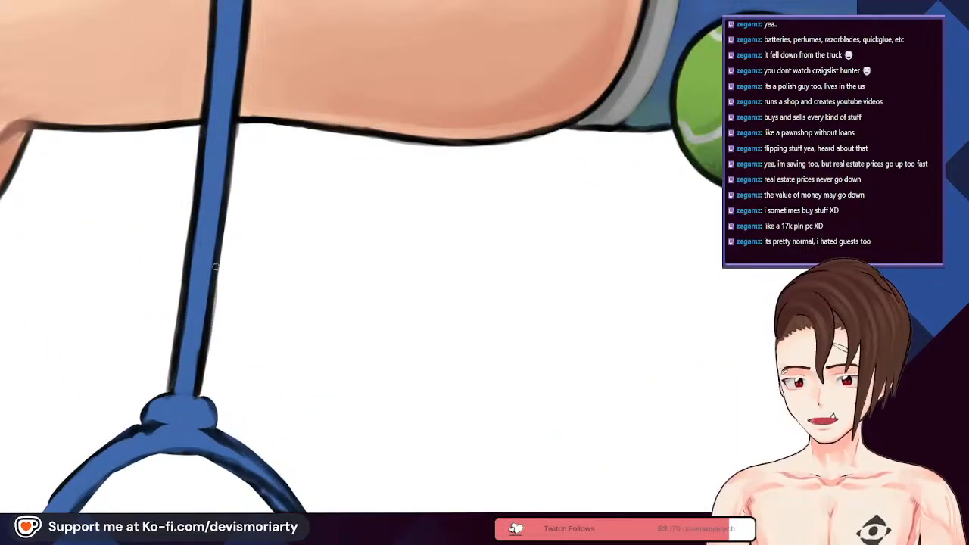
scroll(217, 246, down, 5)
scroll(222, 219, up, 3)
scroll(220, 227, down, 3)
scroll(215, 229, up, 6)
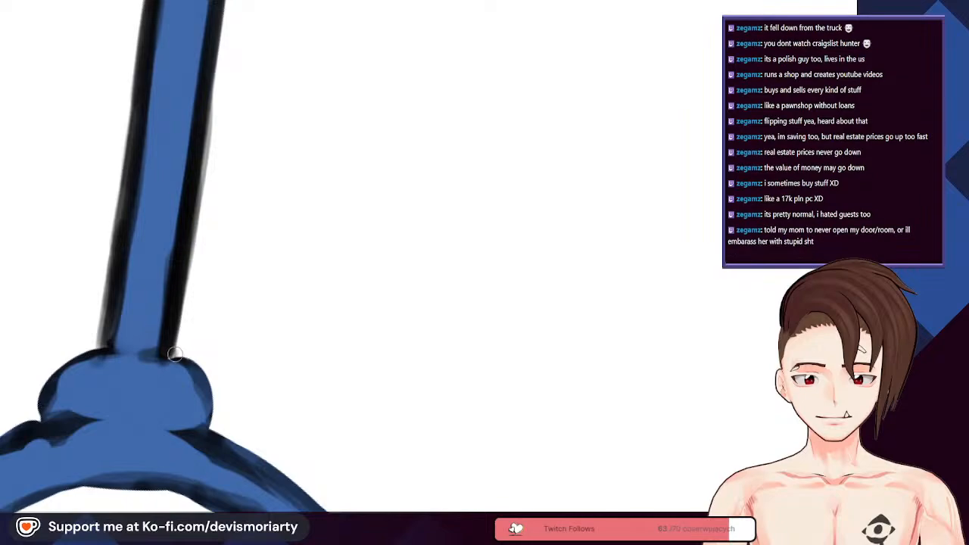
Step: Outline the right side of the rounded collar between shaft and frame in black
drag(156, 355, 204, 371)
scroll(166, 393, down, 5)
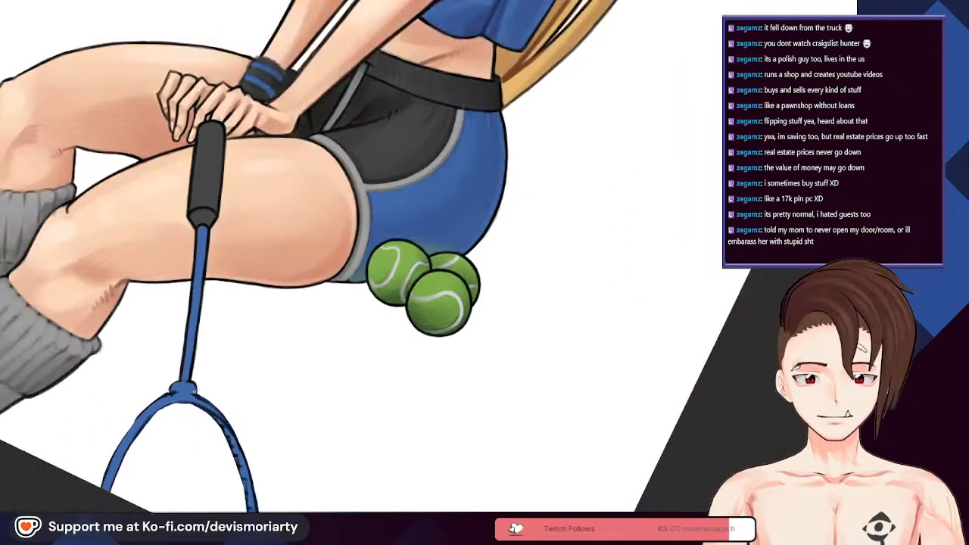
scroll(174, 424, down, 4)
scroll(190, 378, up, 2)
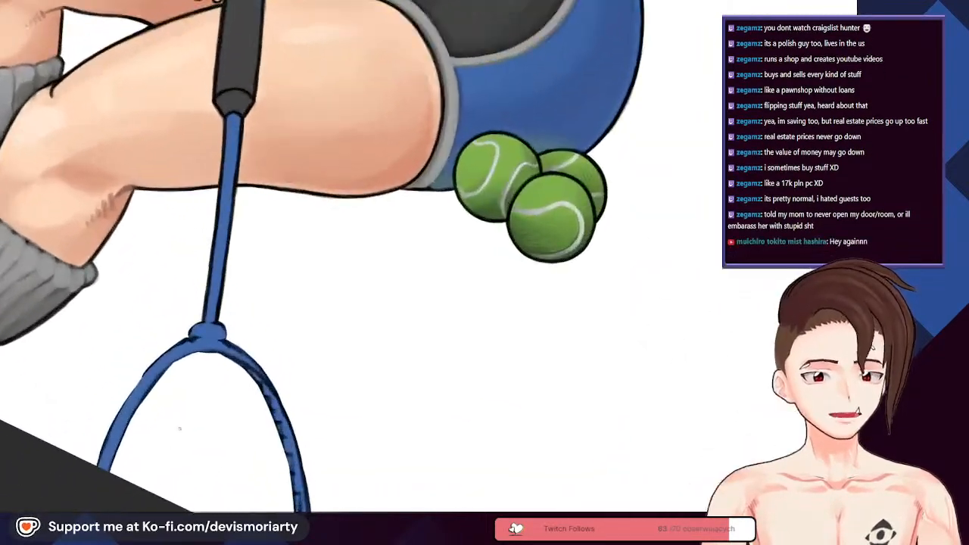
scroll(209, 343, down, 3)
scroll(209, 343, up, 6)
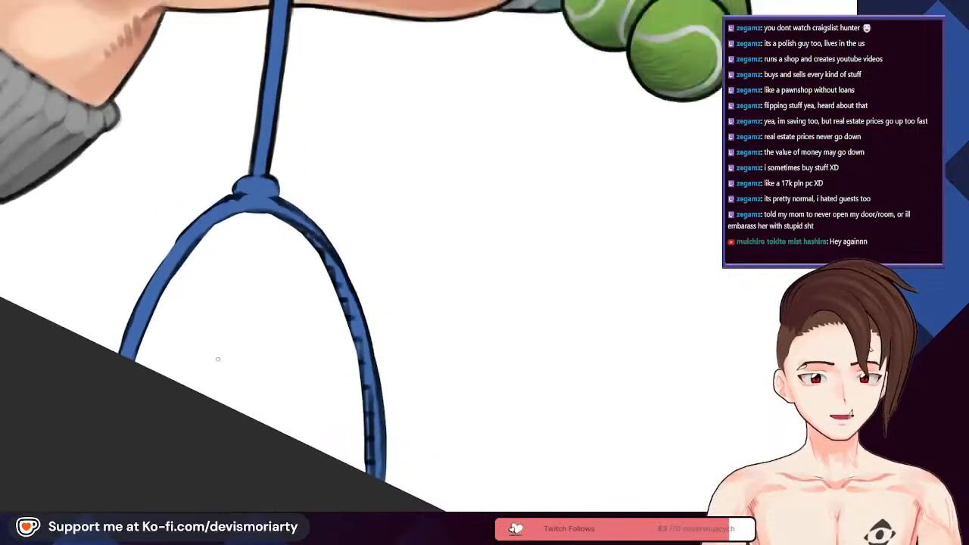
scroll(255, 221, up, 6)
mouse_move(222, 184)
mouse_down()
mouse_move(294, 254)
mouse_move(309, 285)
mouse_move(309, 273)
mouse_move(297, 331)
mouse_up()
scroll(296, 331, down, 5)
scroll(136, 237, up, 3)
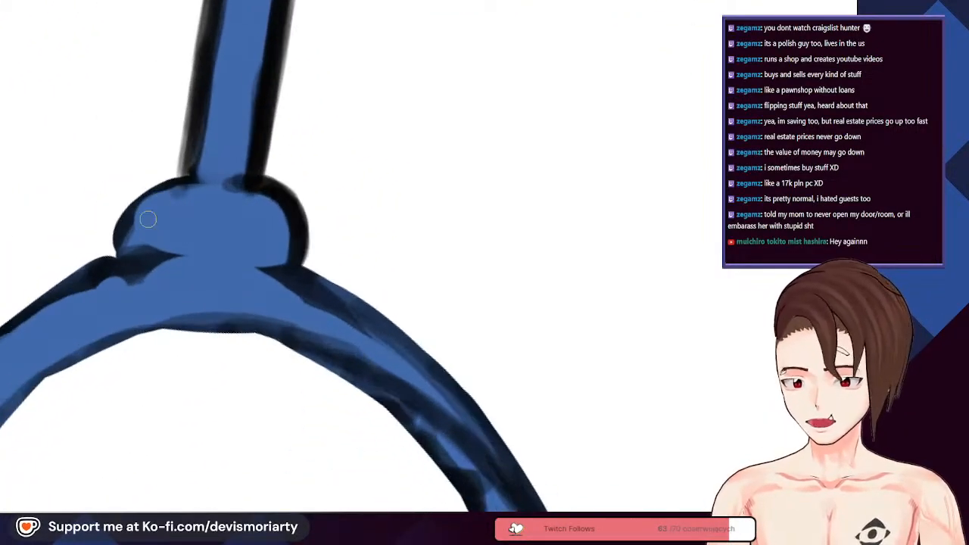
Step: Outline the collar's left side and its upper edge across the shaft in black
mouse_move(135, 237)
mouse_down()
mouse_move(134, 217)
mouse_move(174, 189)
mouse_up()
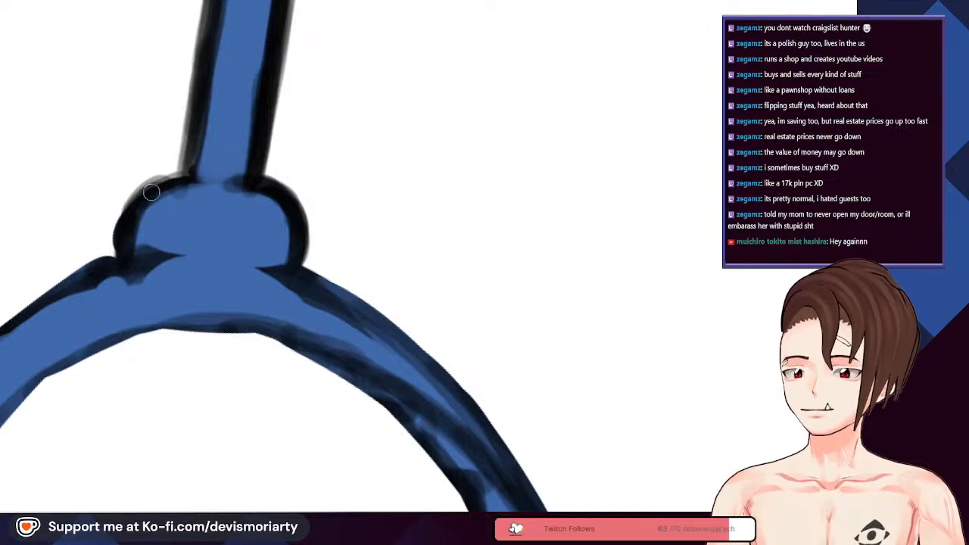
scroll(144, 197, down, 5)
scroll(141, 191, up, 5)
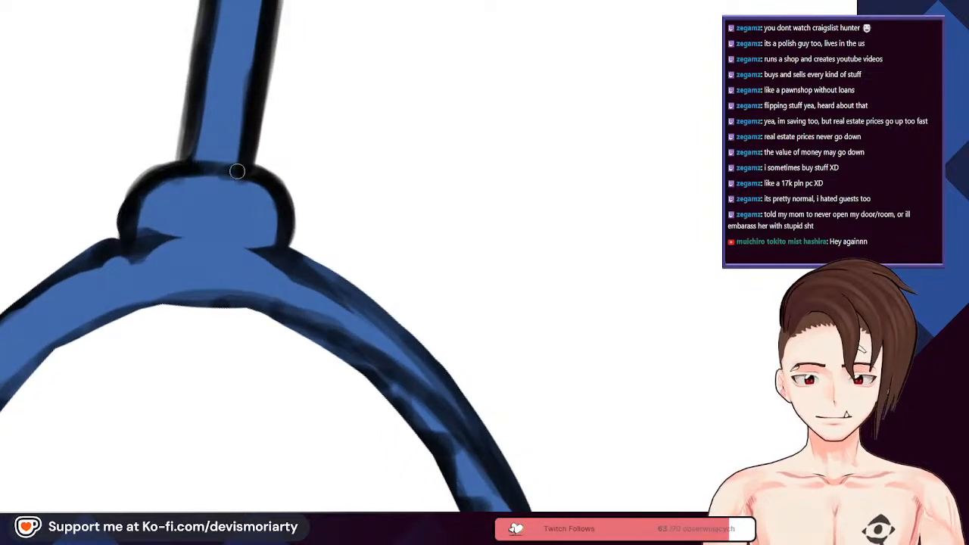
scroll(176, 165, down, 5)
scroll(229, 196, up, 5)
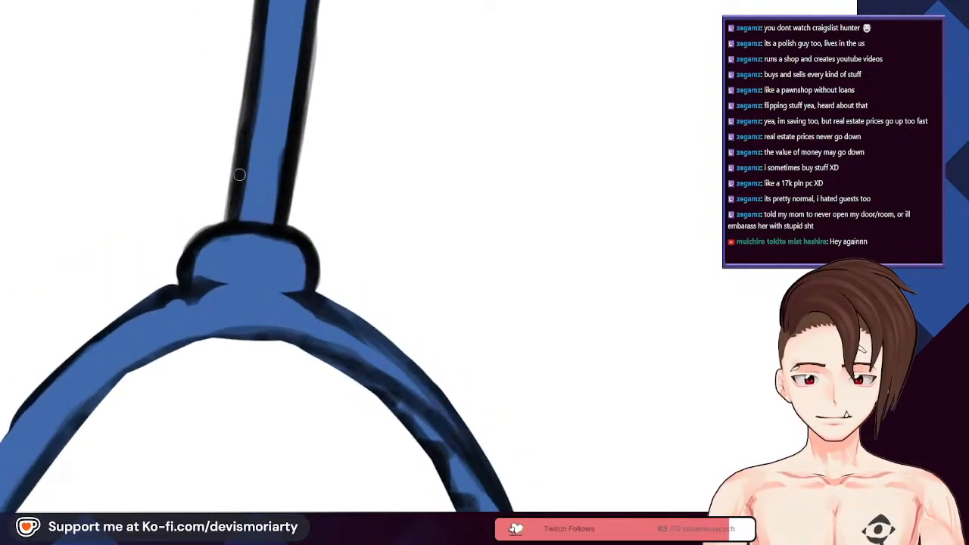
Step: Outline the outer edge of the frame's side without string notches in black where it joins the collar
scroll(234, 203, down, 5)
scroll(271, 177, up, 5)
scroll(271, 176, down, 5)
scroll(254, 296, up, 2)
scroll(254, 296, down, 4)
scroll(224, 330, up, 5)
scroll(224, 331, down, 4)
scroll(224, 330, up, 4)
scroll(224, 331, up, 1)
drag(223, 331, 474, 269)
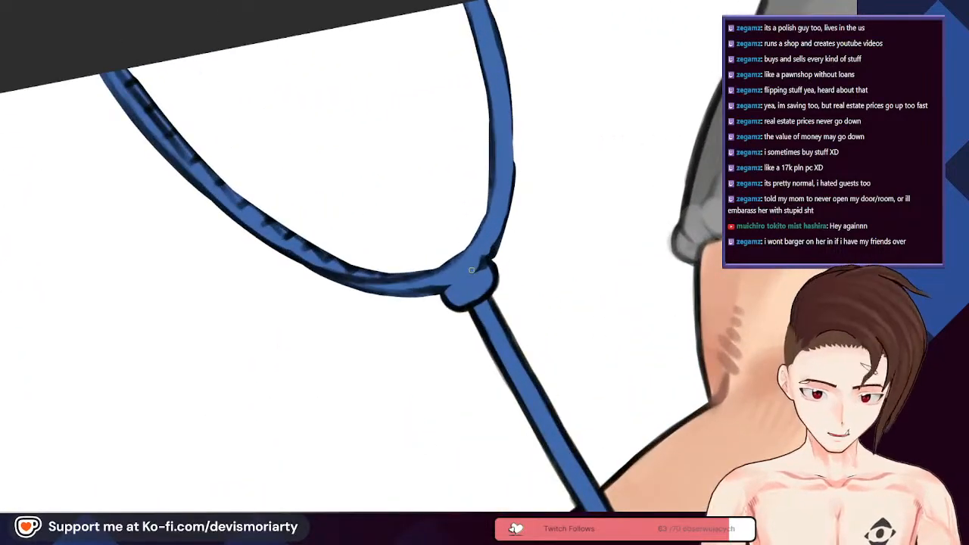
scroll(500, 238, down, 2)
scroll(496, 246, up, 3)
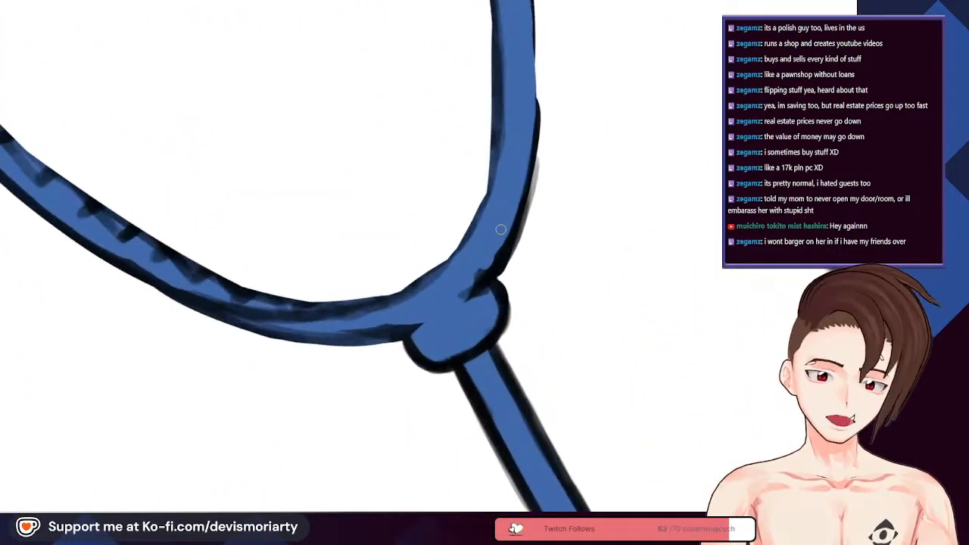
scroll(494, 237, up, 1)
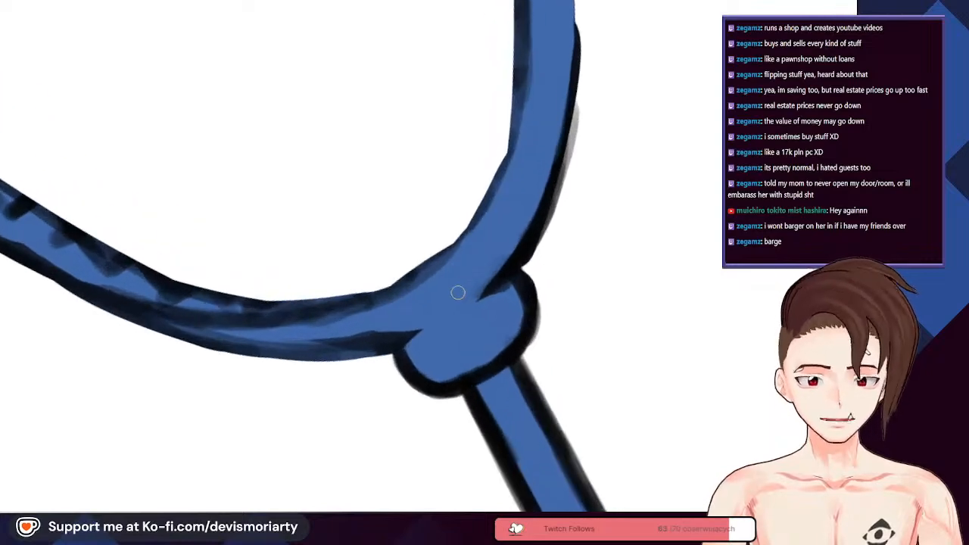
scroll(483, 306, up, 3)
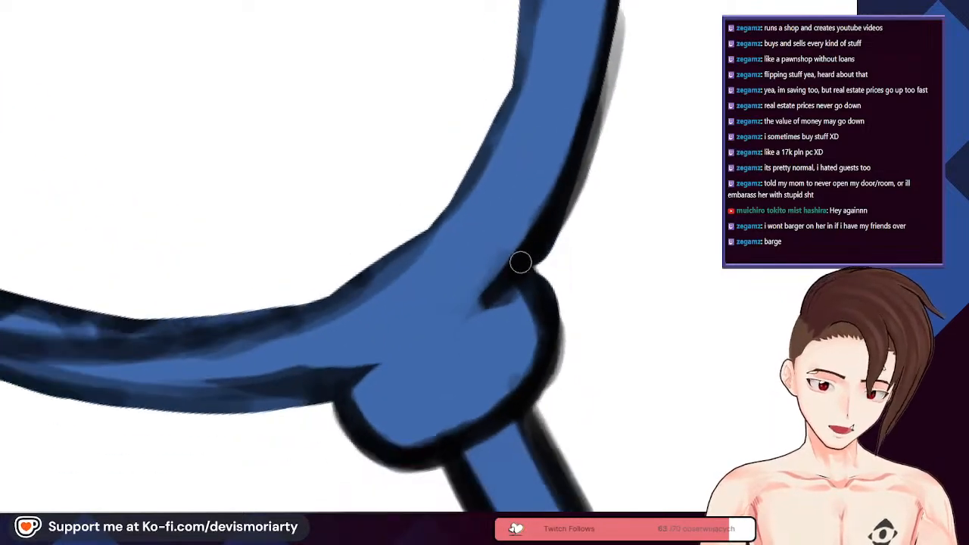
scroll(545, 223, down, 2)
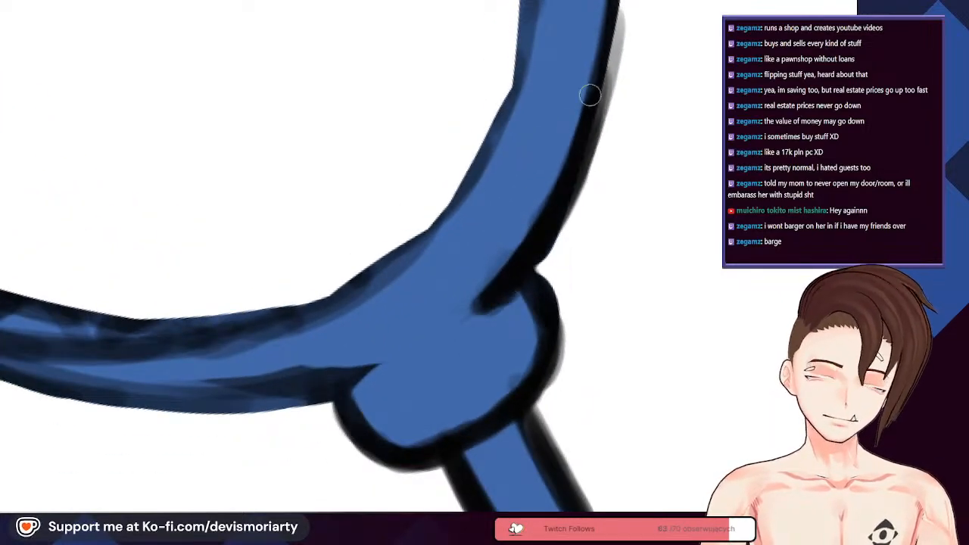
scroll(556, 190, down, 2)
scroll(530, 228, up, 2)
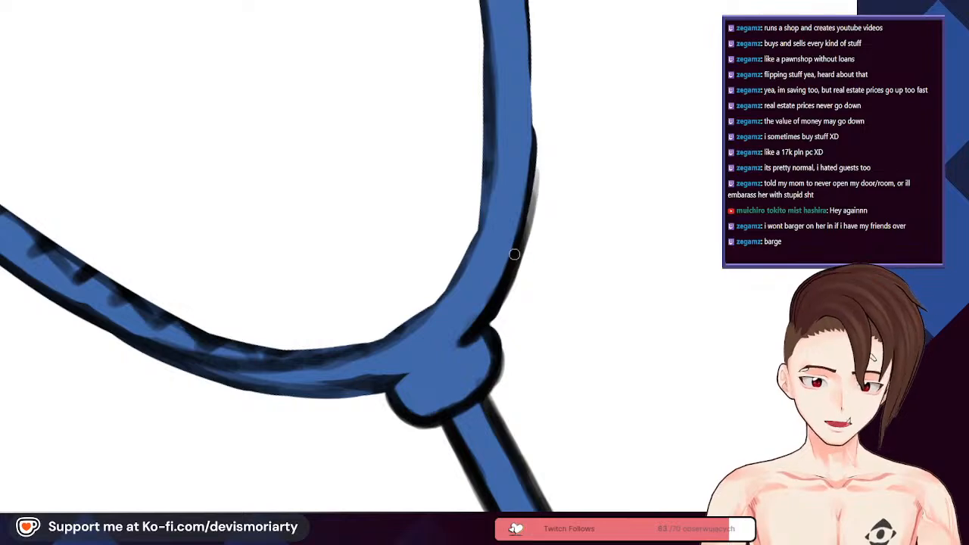
Step: Extend the black outline along the un-notched side's outer edge from near the collar to the canvas edge
drag(513, 253, 531, 121)
drag(530, 216, 536, 87)
scroll(530, 113, down, 2)
scroll(501, 30, up, 2)
drag(501, 30, 534, 181)
scroll(515, 82, down, 2)
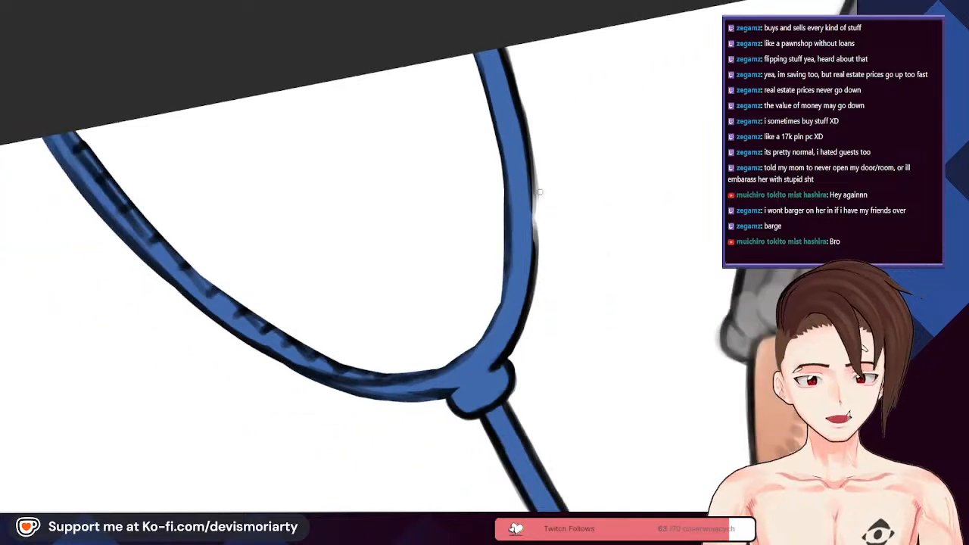
scroll(509, 127, up, 2)
drag(505, 100, 518, 170)
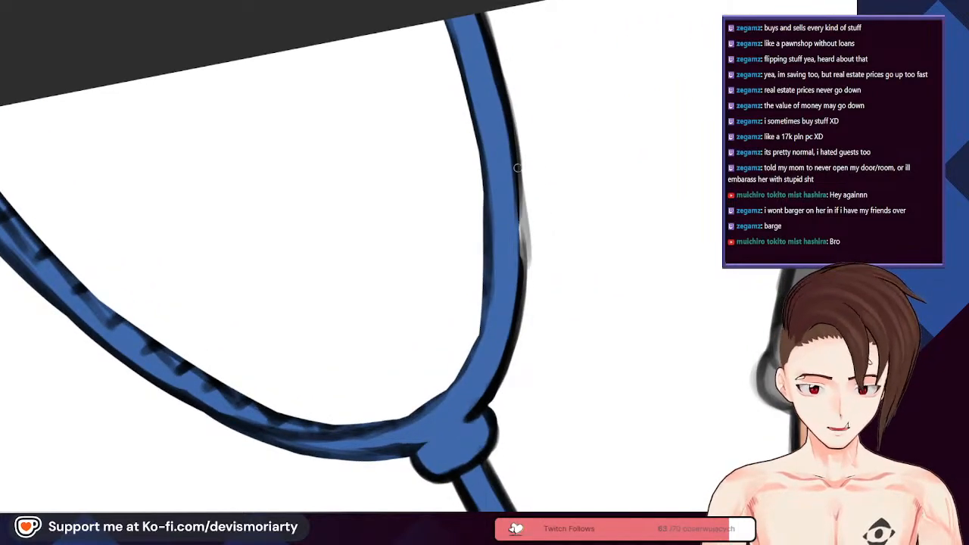
drag(504, 121, 520, 221)
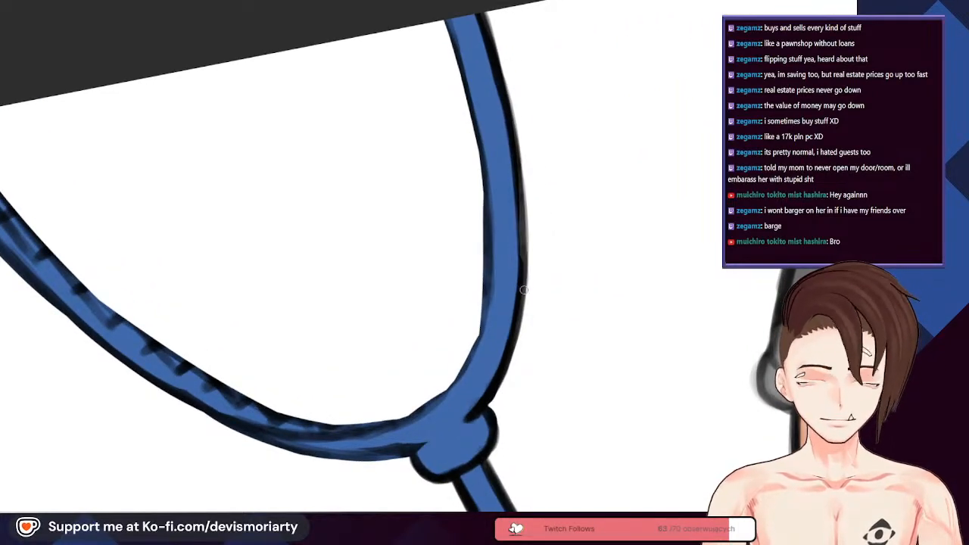
Step: Outline the inner edge of the frame's un-notched side in black from the collar to the canvas edge
scroll(496, 165, down, 3)
scroll(467, 208, up, 3)
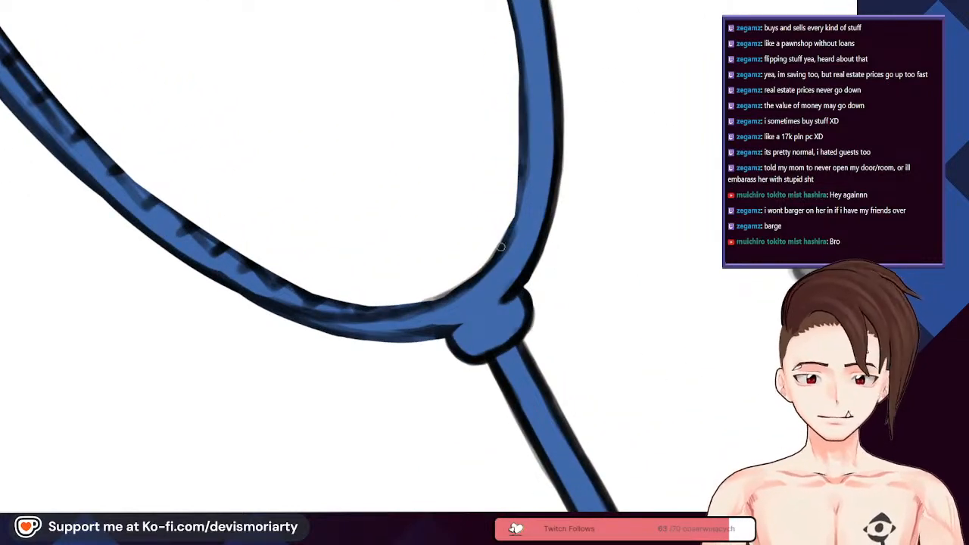
mouse_move(491, 262)
mouse_down()
mouse_move(521, 171)
mouse_move(510, 225)
mouse_up()
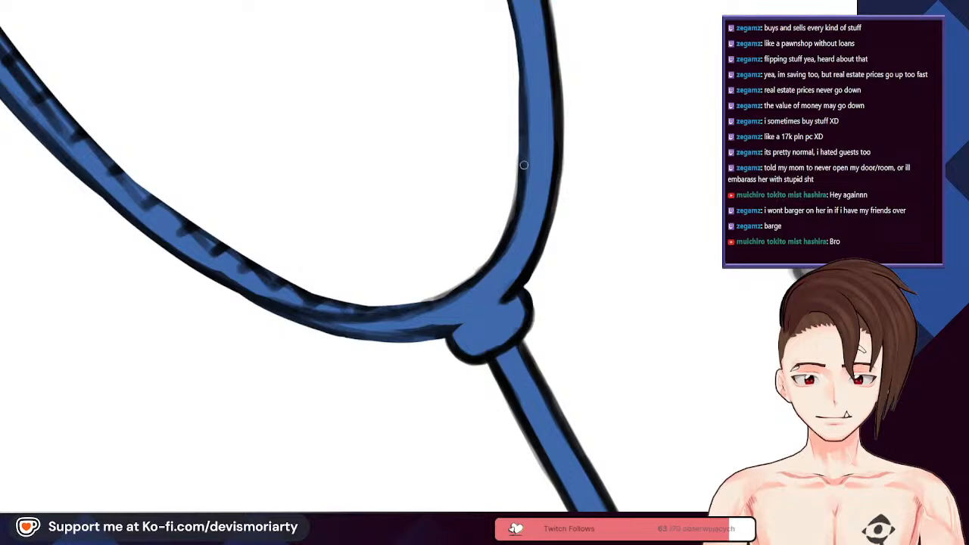
mouse_move(512, 68)
mouse_down()
mouse_move(526, 115)
mouse_move(522, 152)
mouse_move(515, 37)
mouse_up()
scroll(496, 194, down, 4)
scroll(622, 152, down, 4)
scroll(700, 78, up, 3)
scroll(409, 200, down, 5)
scroll(433, 191, up, 4)
scroll(375, 265, up, 5)
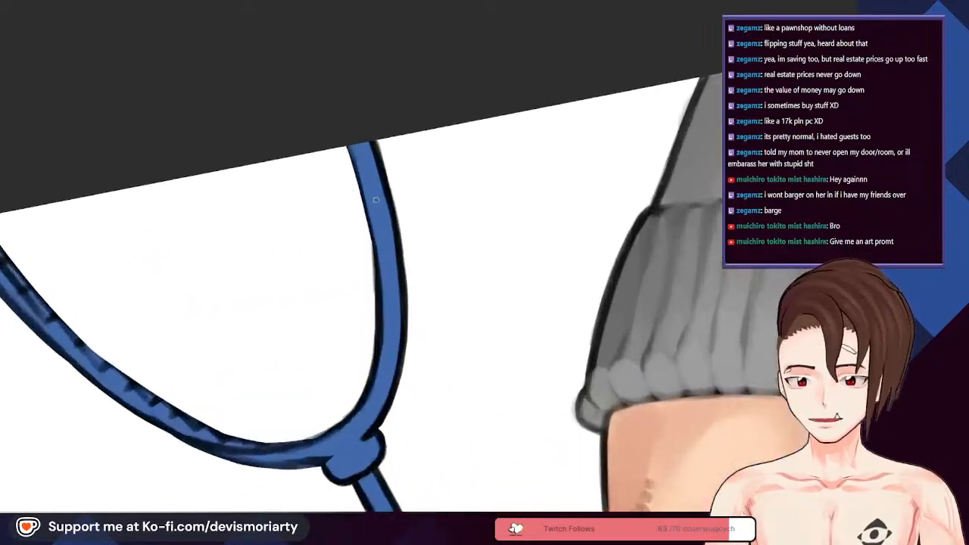
drag(375, 299, 363, 211)
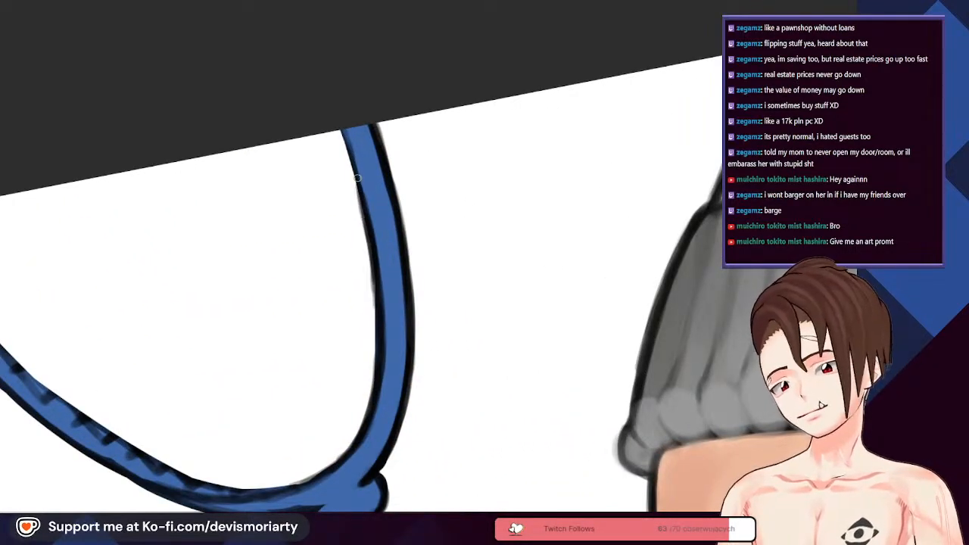
scroll(358, 190, up, 1)
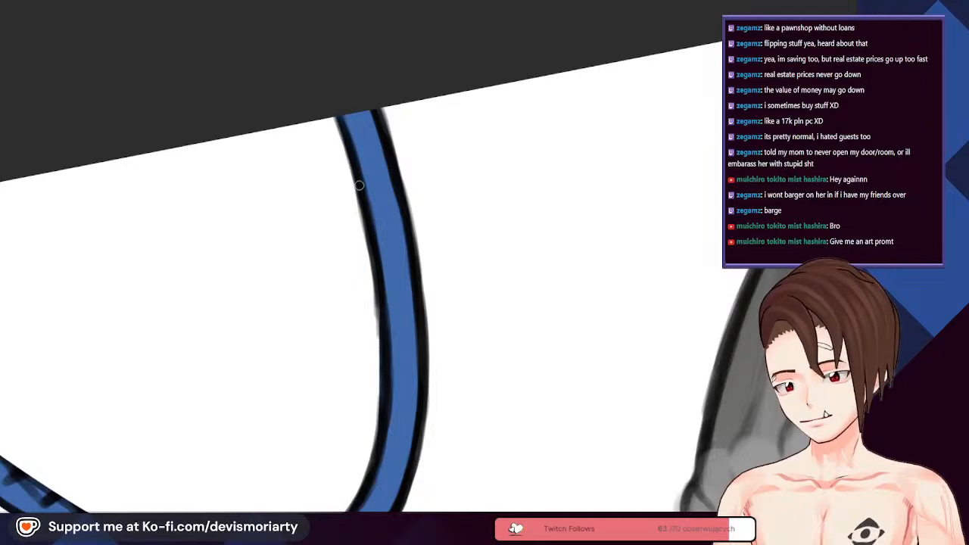
Step: Continue the black inner outline of the frame beneath the collar and onto the start of the notched side
scroll(349, 149, down, 4)
scroll(285, 307, up, 2)
drag(357, 98, 242, 253)
scroll(241, 257, down, 2)
scroll(210, 450, up, 1)
drag(210, 450, 548, 454)
scroll(534, 311, down, 2)
scroll(694, 395, up, 3)
scroll(298, 117, up, 3)
scroll(210, 61, up, 1)
drag(182, 62, 281, 66)
mouse_move(212, 58)
mouse_down()
mouse_move(283, 73)
mouse_move(450, 178)
mouse_up()
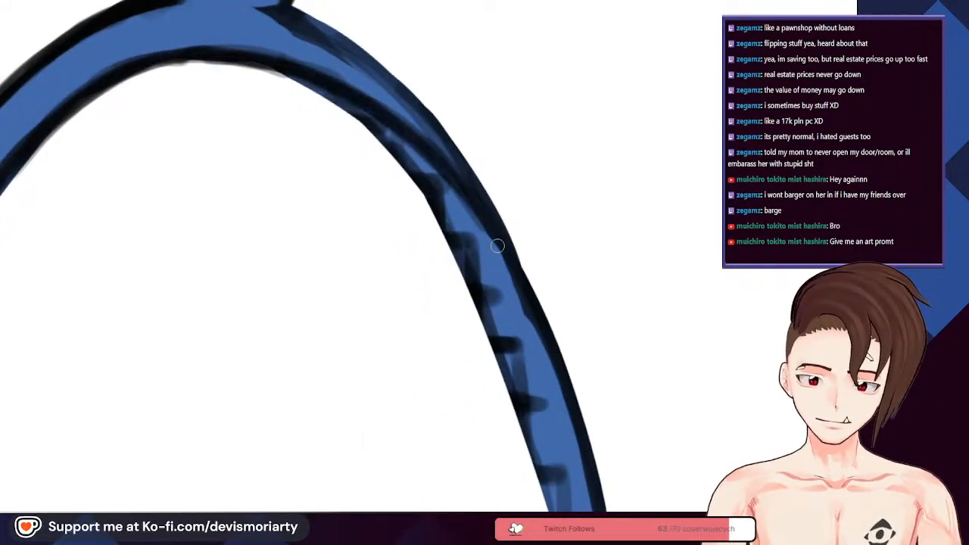
Step: Clean up the dark shading on the frame's notched side next to the collar with the frame's blue
scroll(525, 296, down, 4)
scroll(401, 209, up, 5)
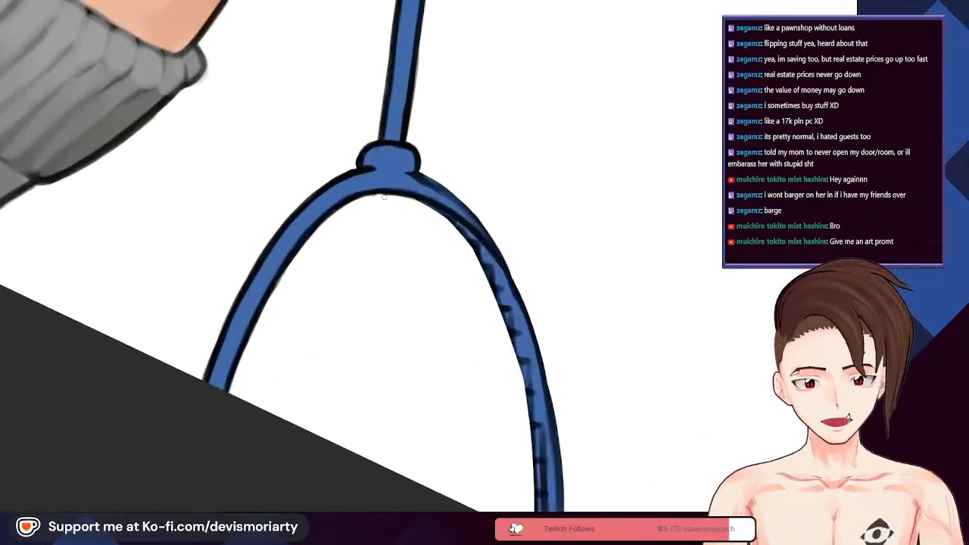
scroll(372, 179, down, 3)
scroll(294, 163, up, 3)
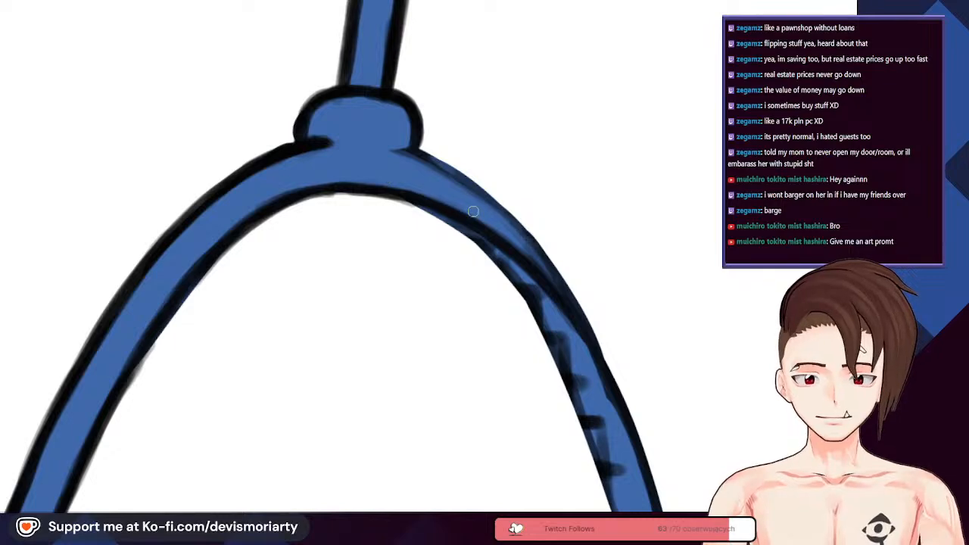
scroll(557, 282, down, 3)
scroll(429, 165, up, 2)
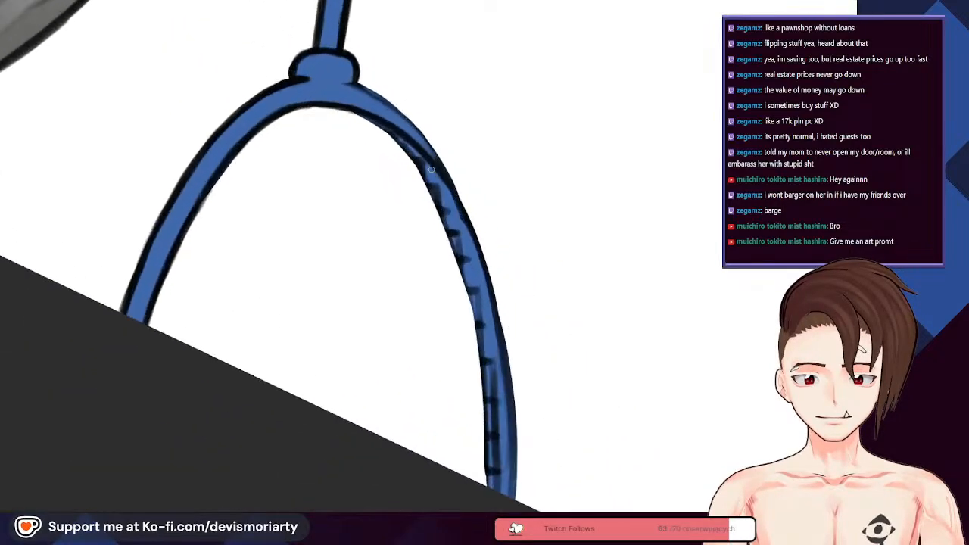
scroll(424, 168, down, 3)
scroll(449, 199, up, 3)
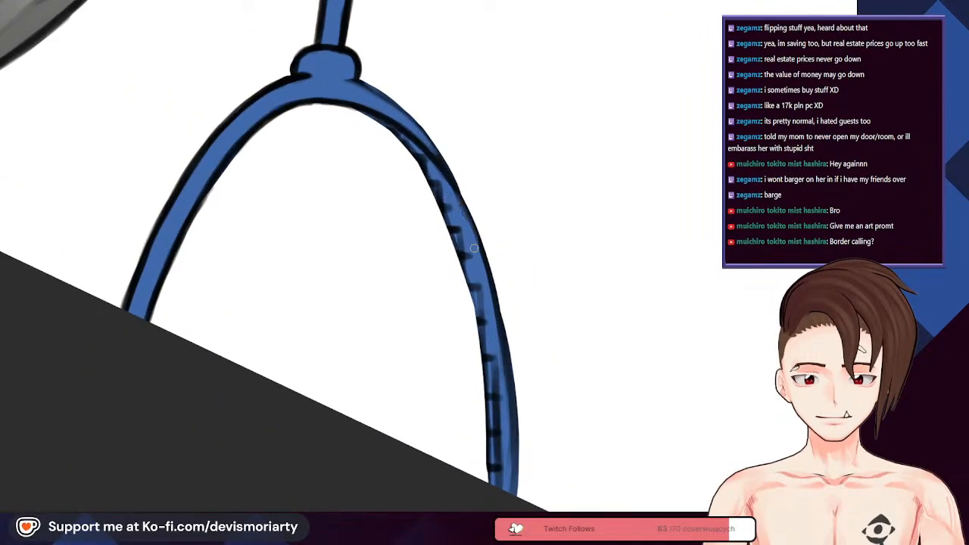
Step: Check the outlined racket frame and collar against the legs and tennis balls in the wider illustration
scroll(475, 270, down, 3)
scroll(470, 265, up, 3)
scroll(530, 262, down, 3)
scroll(639, 257, up, 3)
scroll(640, 257, down, 3)
scroll(32, 149, up, 3)
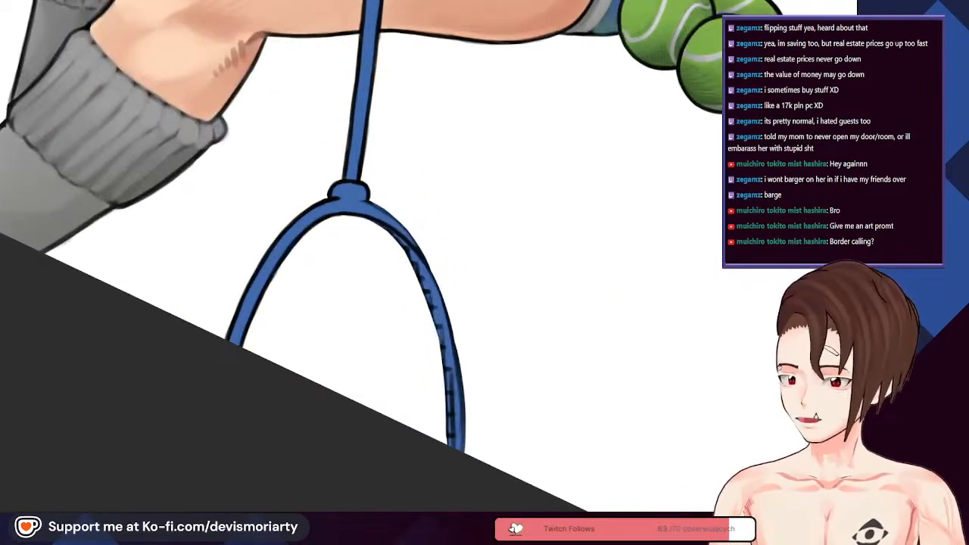
scroll(364, 222, down, 3)
scroll(364, 221, up, 1)
scroll(364, 222, up, 2)
scroll(378, 229, down, 3)
scroll(397, 249, up, 3)
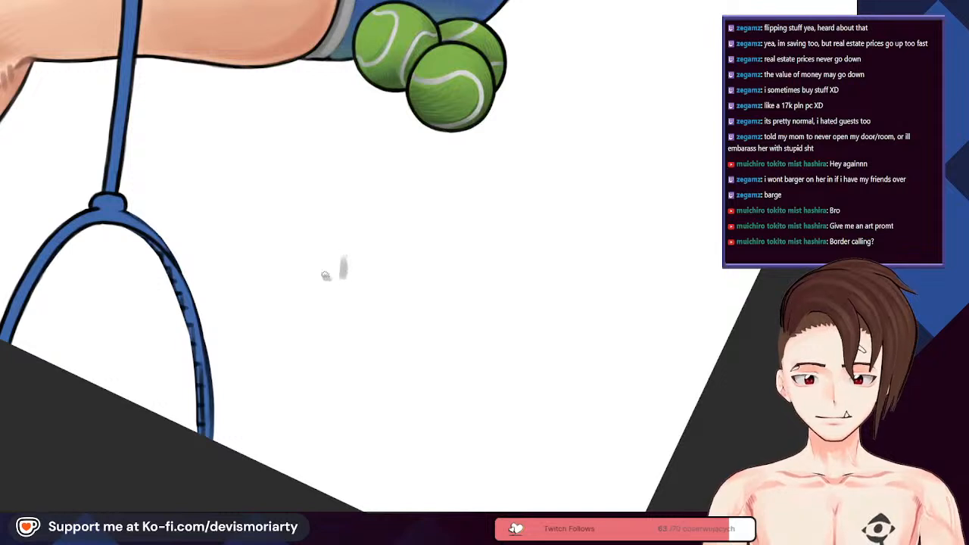
Step: Handwrite "Border Collie" in grey on the blank canvas beside the racket and underline it
drag(328, 278, 349, 264)
drag(449, 252, 455, 270)
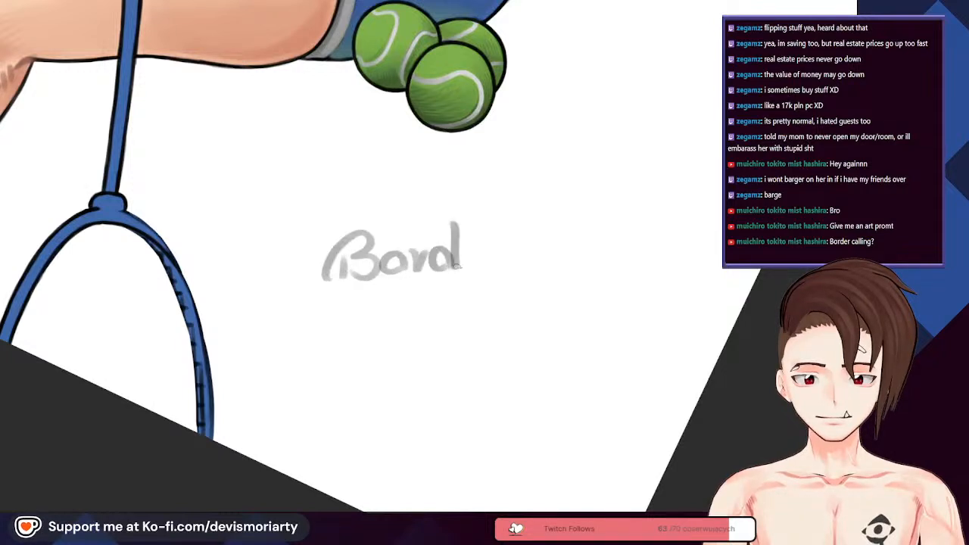
drag(589, 227, 594, 274)
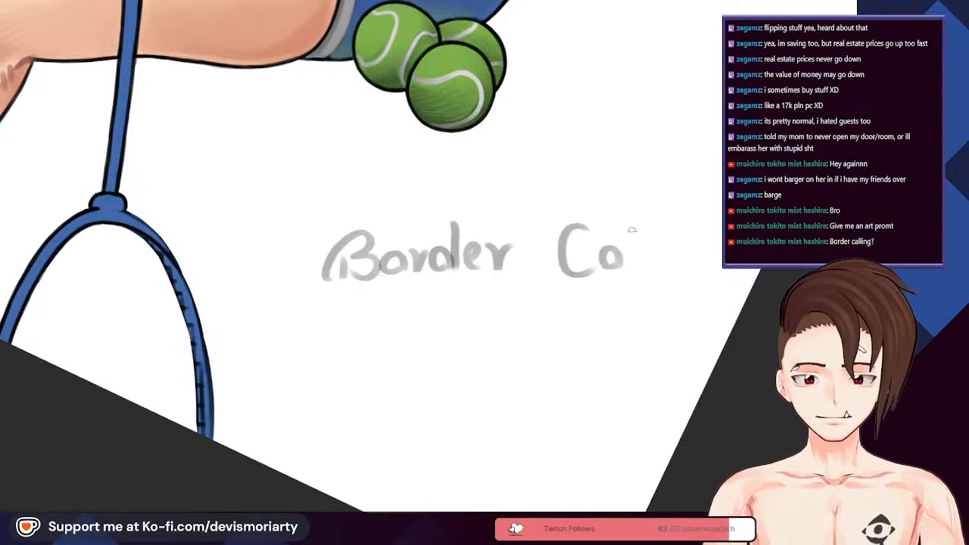
scroll(677, 235, down, 2)
mouse_move(679, 252)
mouse_down()
mouse_move(699, 260)
mouse_move(412, 281)
mouse_up()
scroll(677, 251, up, 1)
scroll(400, 274, down, 3)
scroll(322, 392, up, 1)
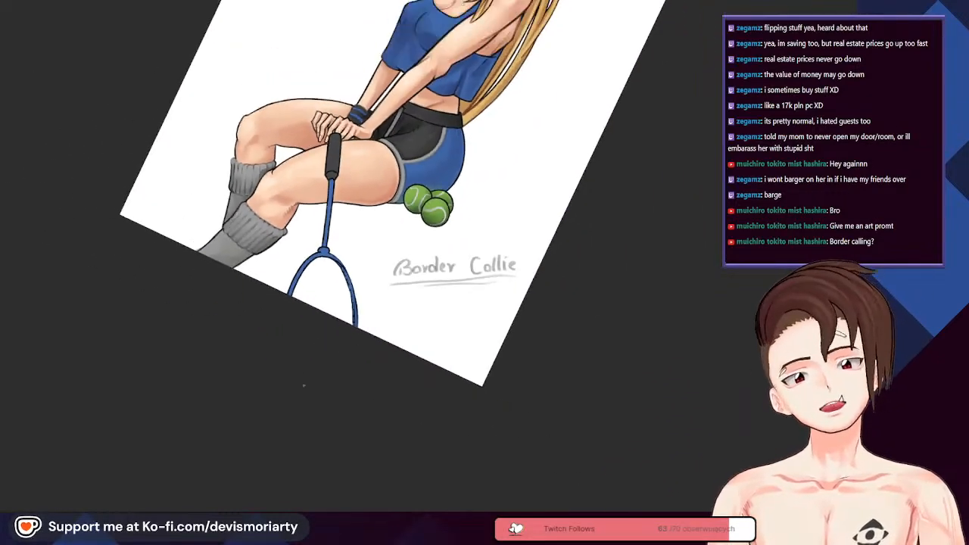
scroll(329, 379, down, 1)
scroll(336, 361, up, 2)
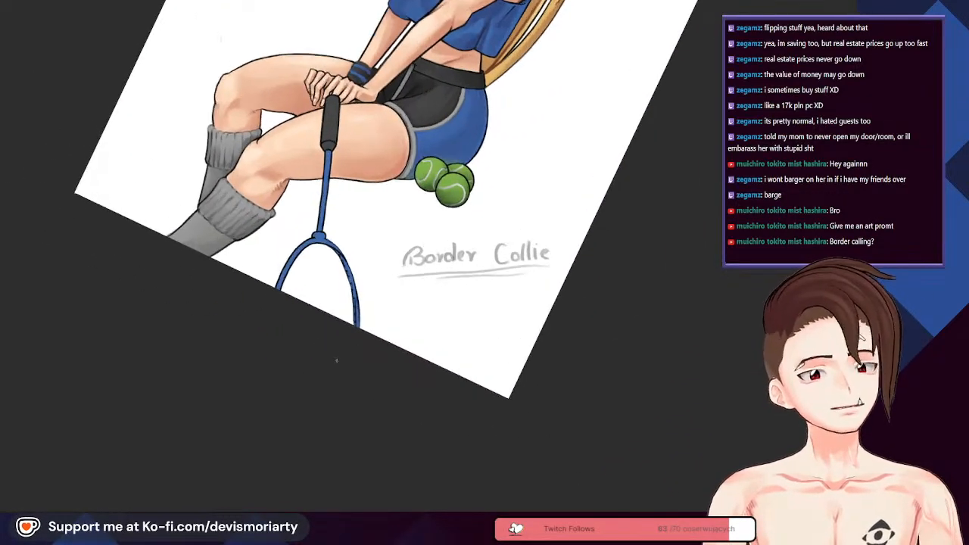
scroll(359, 355, down, 2)
scroll(359, 355, up, 4)
scroll(506, 284, down, 3)
scroll(507, 283, up, 3)
Step: Undo all strokes of the handwritten "Border Collie" note
key(ctrl+z)
key(ctrl+z)
key(ctrl+z)
key(ctrl+z)
key(ctrl+z)
key(ctrl+z)
key(ctrl+z)
key(ctrl+z)
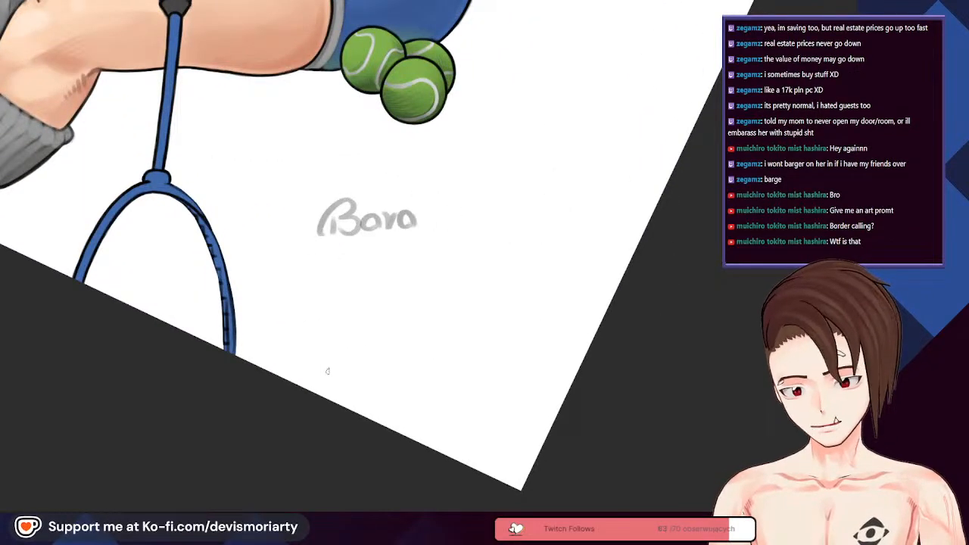
key(ctrl+z)
key(ctrl+z)
Step: Outline the outer edge of the frame's notched side in black, starting at its joint with the collar
scroll(328, 370, up, 1)
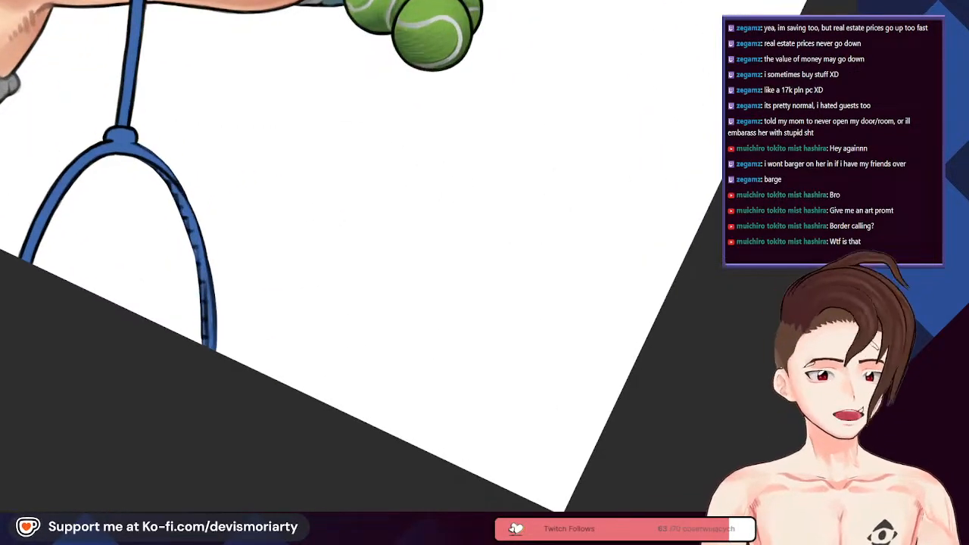
drag(337, 288, 372, 277)
scroll(265, 265, up, 5)
scroll(85, 55, up, 2)
drag(69, 61, 148, 88)
drag(104, 64, 216, 130)
drag(165, 99, 234, 162)
drag(142, 80, 231, 156)
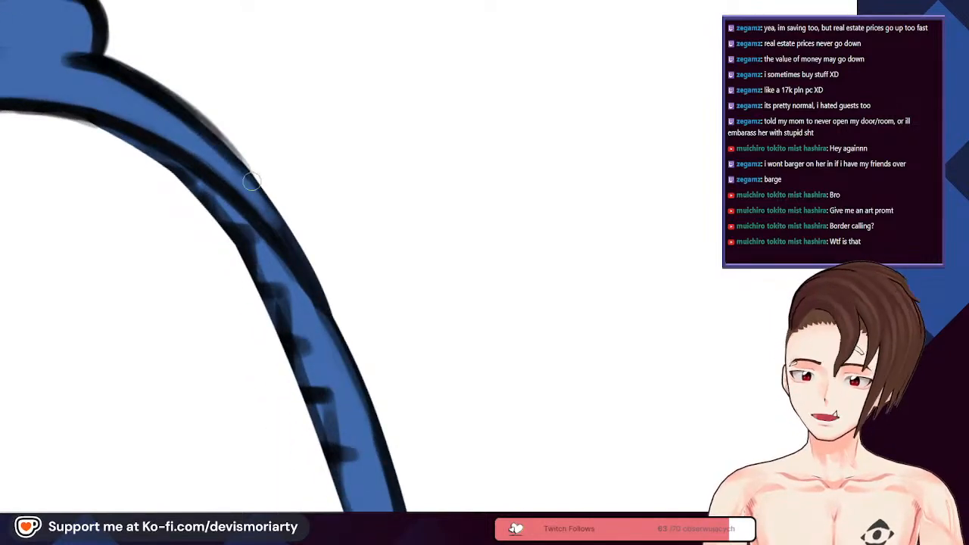
Step: Carry the notched side's black outer outline on around the curve until it meets the existing dark edge
drag(171, 97, 261, 190)
drag(206, 134, 283, 220)
drag(217, 148, 292, 240)
drag(244, 179, 322, 300)
drag(292, 223, 312, 274)
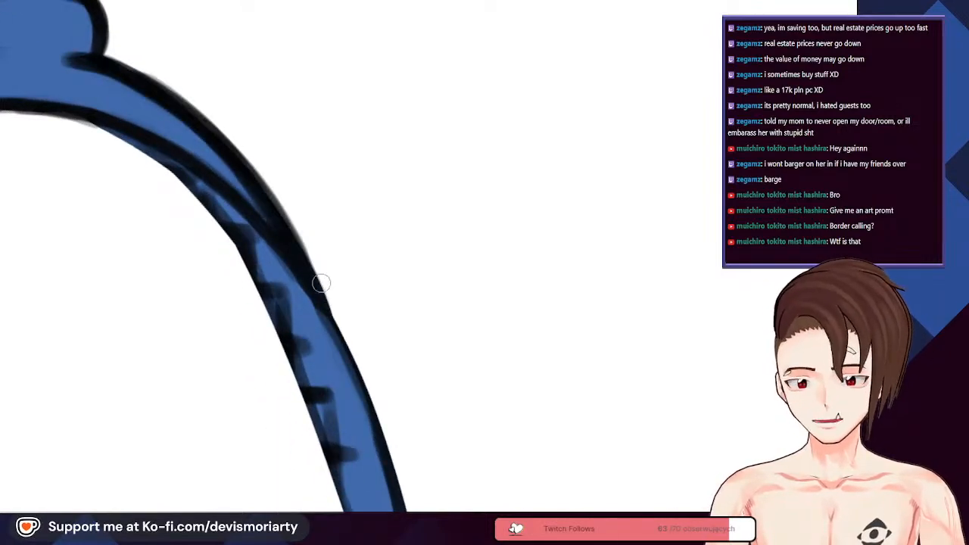
Step: Sample the frame's blue and refine the inner outline beneath the collar with it
scroll(296, 222, down, 5)
scroll(242, 199, up, 3)
scroll(137, 190, down, 4)
scroll(178, 288, up, 3)
scroll(177, 292, down, 2)
scroll(76, 240, up, 4)
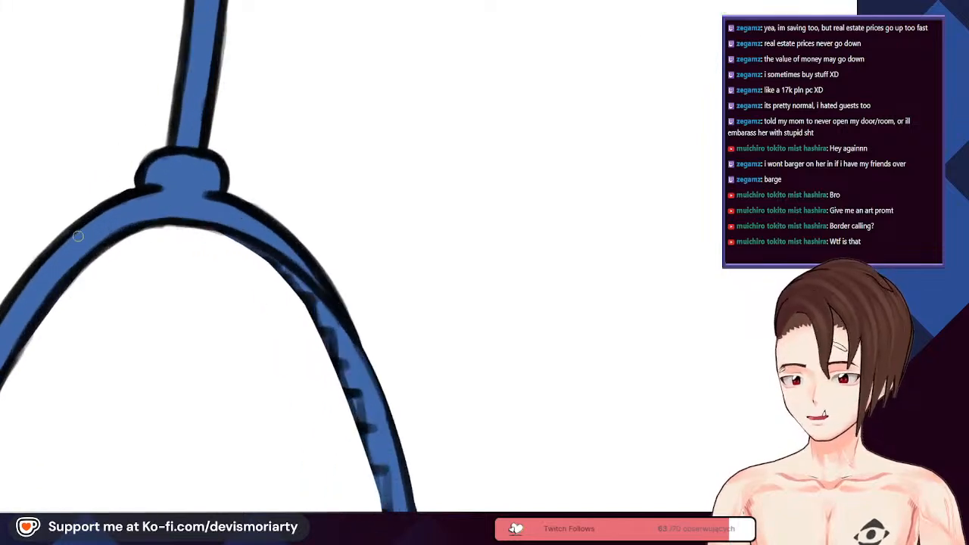
alt+click(74, 252)
scroll(149, 181, up, 1)
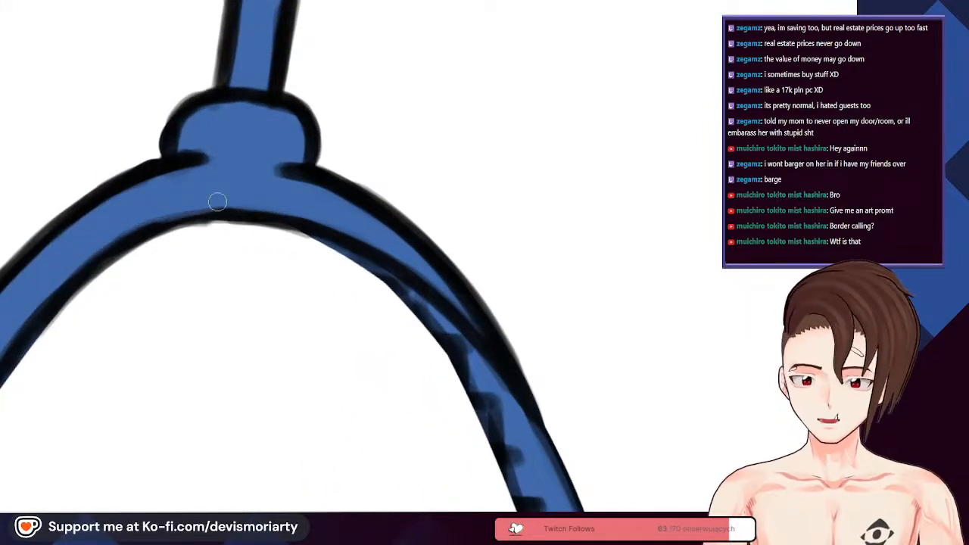
scroll(182, 209, up, 1)
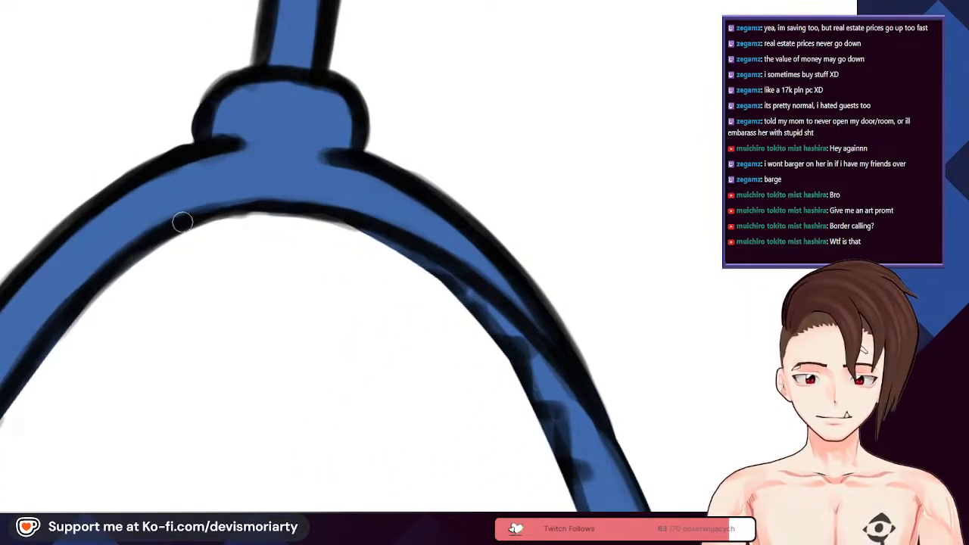
drag(191, 218, 267, 205)
Step: Smooth the black outline along the lower outer edge of the frame's notched side, undoing one unwanted stroke
scroll(284, 197, down, 4)
scroll(447, 303, up, 3)
scroll(227, 349, down, 3)
scroll(149, 192, up, 3)
mouse_move(103, 152)
mouse_down()
mouse_move(136, 143)
mouse_move(119, 147)
mouse_move(280, 168)
mouse_move(198, 152)
mouse_move(327, 198)
mouse_move(467, 305)
mouse_up()
scroll(473, 287, down, 6)
drag(439, 352, 301, 203)
scroll(282, 250, up, 3)
mouse_move(283, 311)
mouse_down()
mouse_move(294, 193)
mouse_move(282, 306)
mouse_move(284, 206)
mouse_up()
key(ctrl+z)
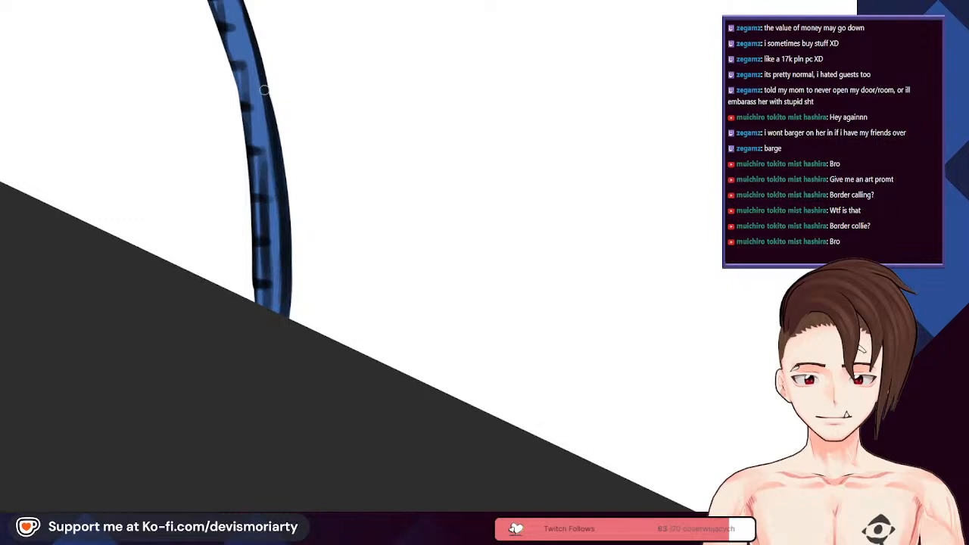
scroll(261, 82, down, 3)
scroll(243, 53, up, 3)
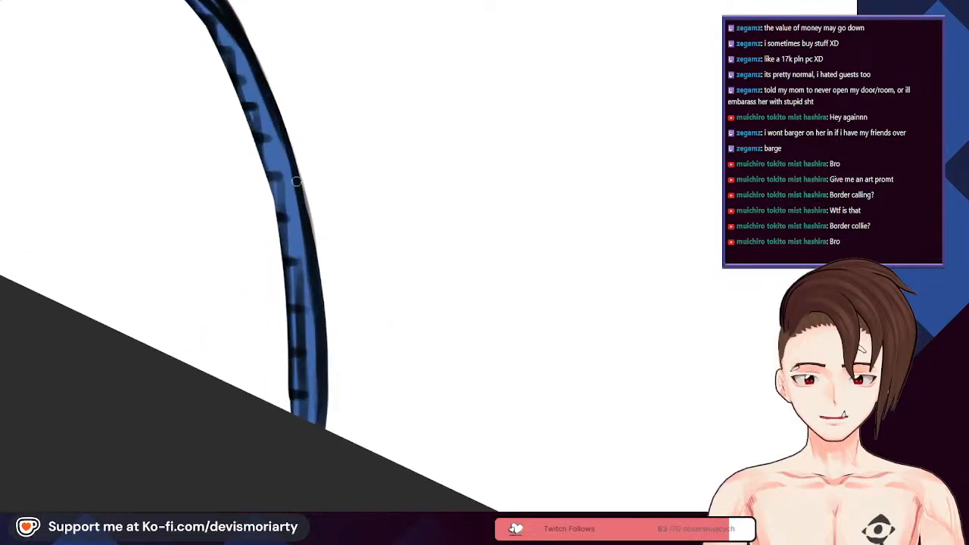
scroll(309, 272, down, 3)
scroll(153, 51, up, 4)
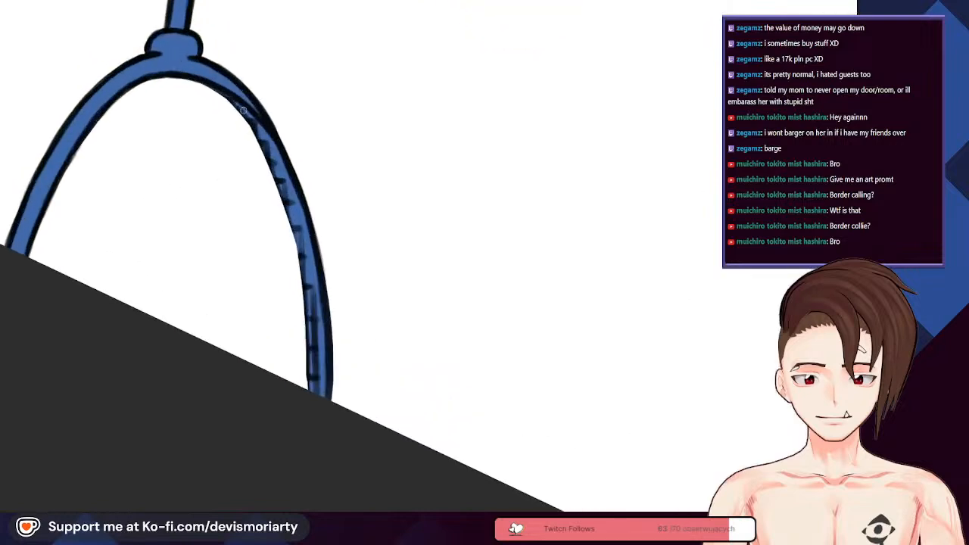
Step: Thicken the black outlines of the frame's notched side where it curves away from the collar, undoing one unwanted stroke
shift+click(151, 48)
key(ctrl+z)
shift+click(146, 49)
mouse_move(158, 52)
mouse_down()
mouse_move(247, 111)
mouse_move(293, 164)
mouse_up()
drag(231, 98, 323, 210)
scroll(265, 125, down, 3)
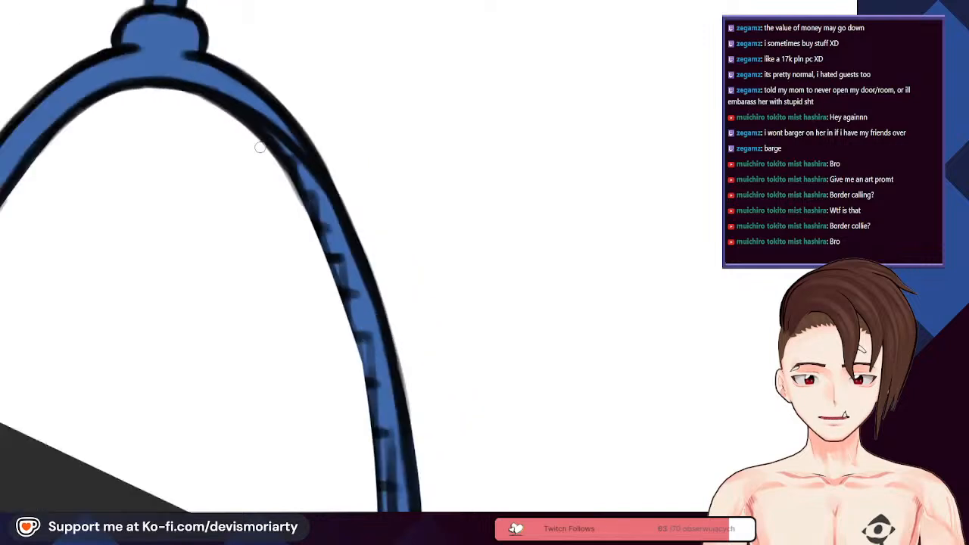
Step: Draw a continuous black inner outline along the frame's notched side, covering the ragged inner ends of the notch marks
scroll(319, 384, up, 3)
mouse_move(319, 384)
mouse_down()
mouse_move(316, 331)
mouse_move(315, 404)
mouse_move(312, 289)
mouse_up()
drag(313, 330, 297, 207)
drag(306, 274, 293, 178)
drag(304, 222, 294, 179)
scroll(311, 262, down, 3)
scroll(286, 104, up, 4)
drag(289, 301, 253, 155)
mouse_move(265, 201)
mouse_down()
mouse_move(277, 252)
mouse_move(262, 181)
mouse_up()
drag(276, 225, 249, 134)
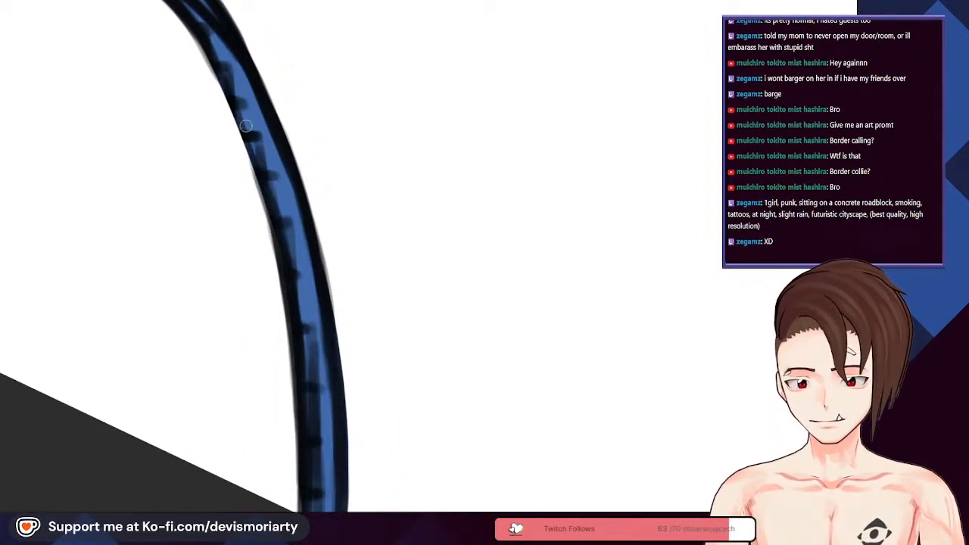
scroll(253, 151, down, 3)
scroll(243, 133, up, 3)
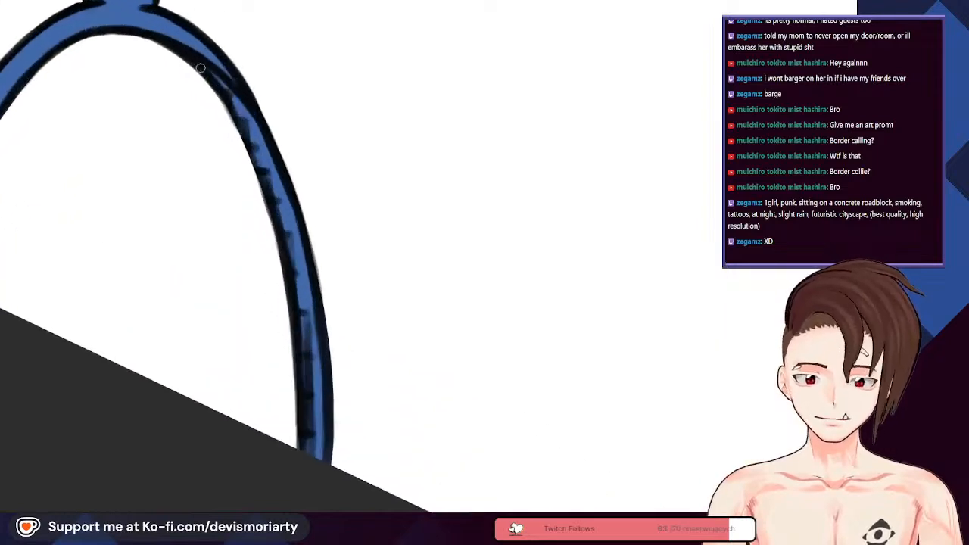
drag(240, 128, 279, 215)
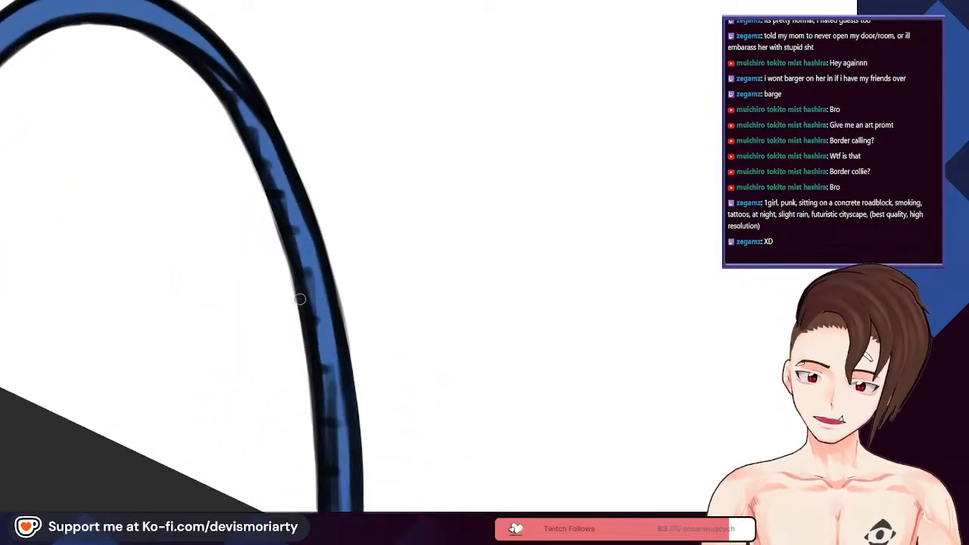
Step: Sample the frame's blue and paint over the notch marks between the outlines, working from the lower end upward
scroll(303, 269, down, 4)
scroll(292, 242, up, 4)
alt+click(306, 196)
scroll(308, 196, down, 2)
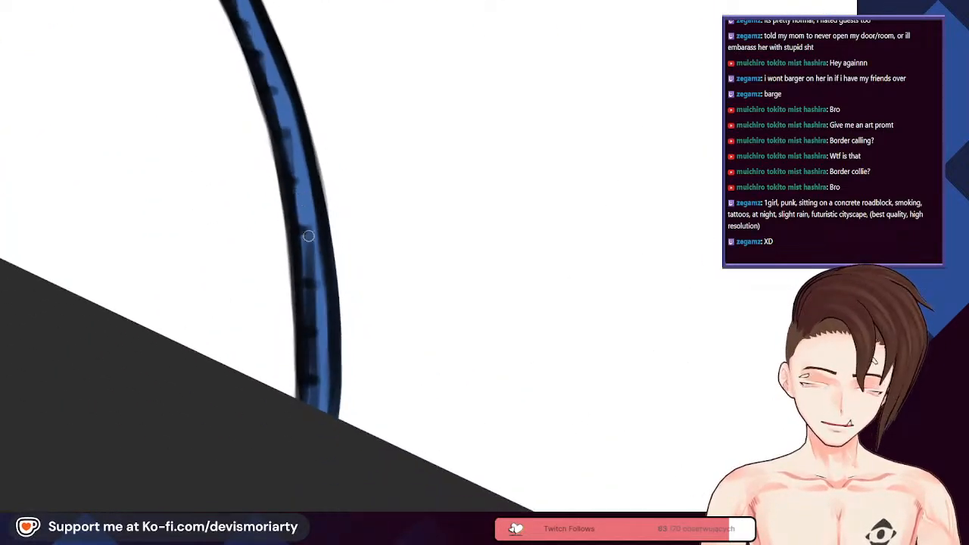
drag(304, 224, 315, 302)
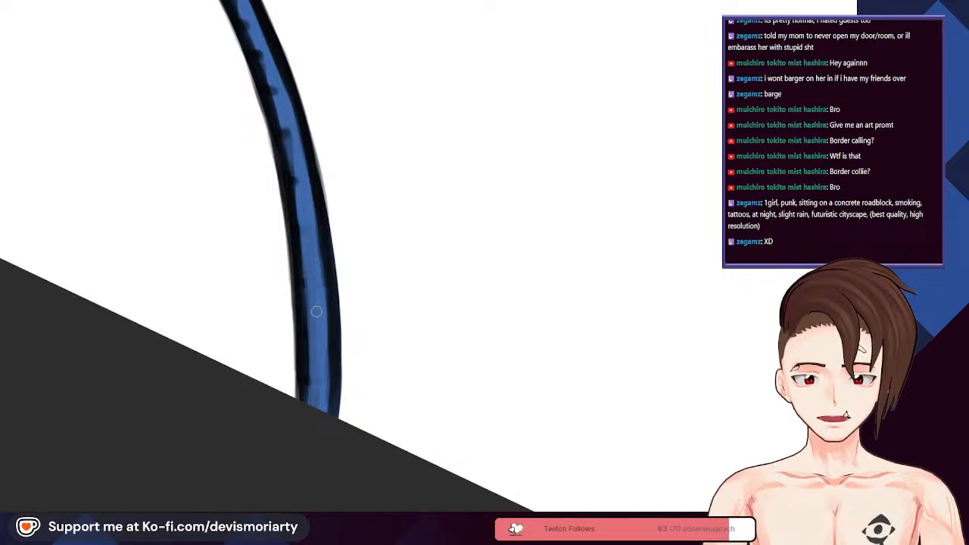
scroll(318, 363, down, 3)
scroll(335, 356, up, 2)
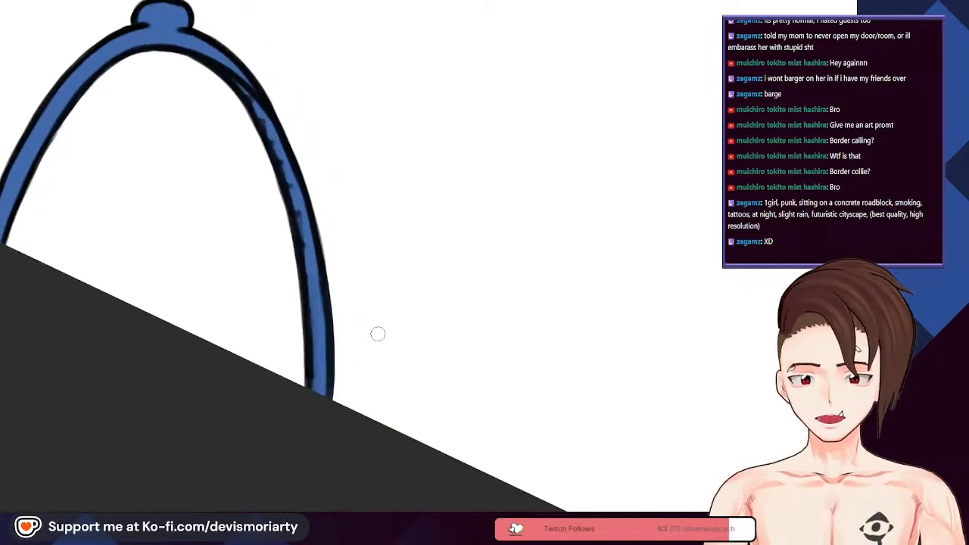
drag(335, 320, 318, 379)
mouse_move(317, 290)
mouse_down()
mouse_move(291, 169)
mouse_move(317, 330)
mouse_up()
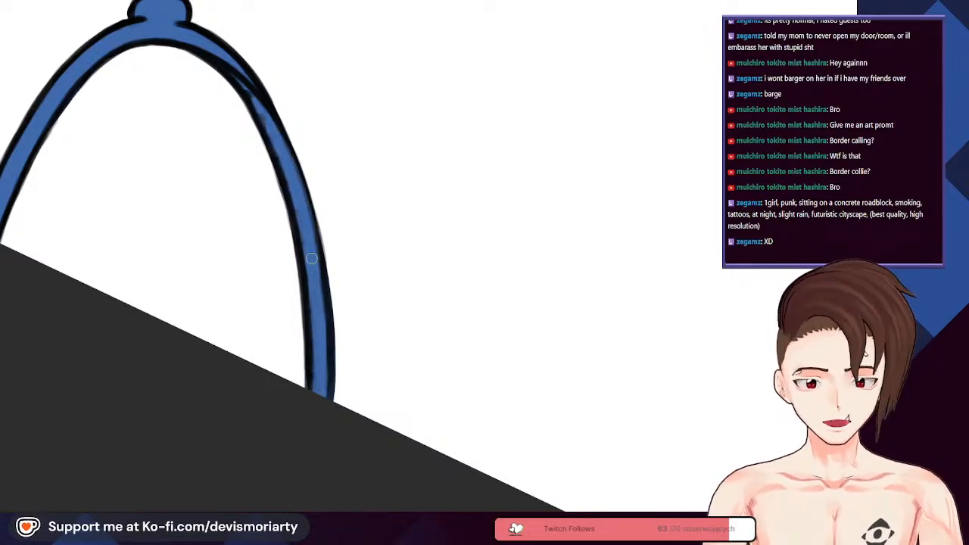
Step: Fill the upper part of the formerly notched side with blue, tapering it into the overlap below the collar
scroll(314, 381, down, 2)
scroll(273, 206, up, 5)
drag(244, 155, 290, 213)
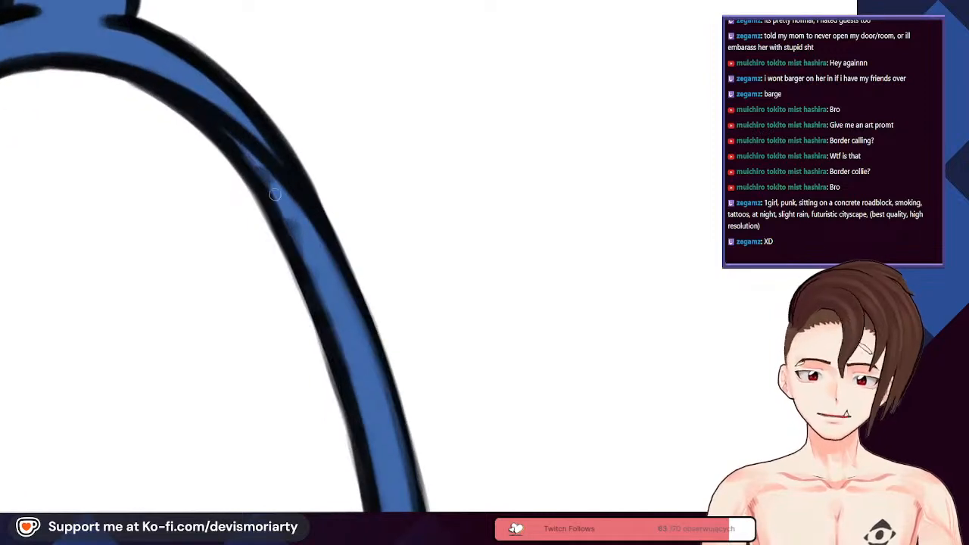
drag(262, 169, 340, 299)
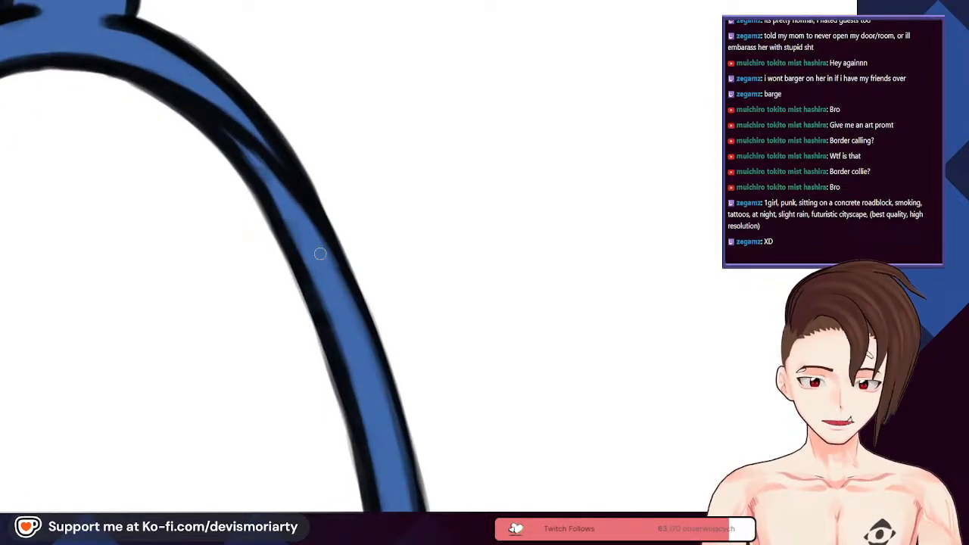
scroll(260, 170, down, 1)
scroll(275, 162, down, 2)
scroll(326, 163, up, 2)
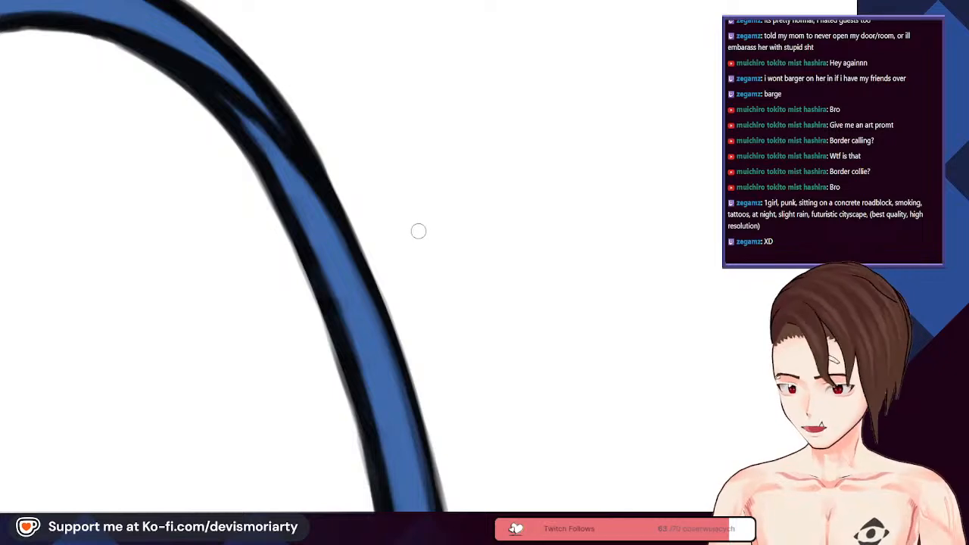
Step: Examine the cleaned-up side of the racket frame close up and from a distance for uneven outlines
scroll(341, 180, down, 1)
scroll(363, 191, down, 2)
scroll(288, 113, up, 2)
scroll(284, 103, down, 5)
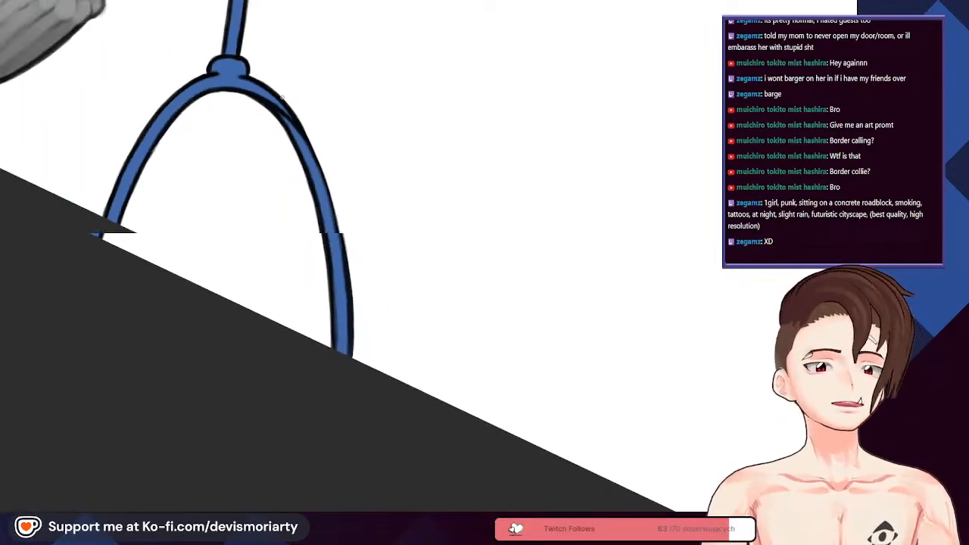
scroll(282, 98, up, 1)
scroll(282, 97, up, 4)
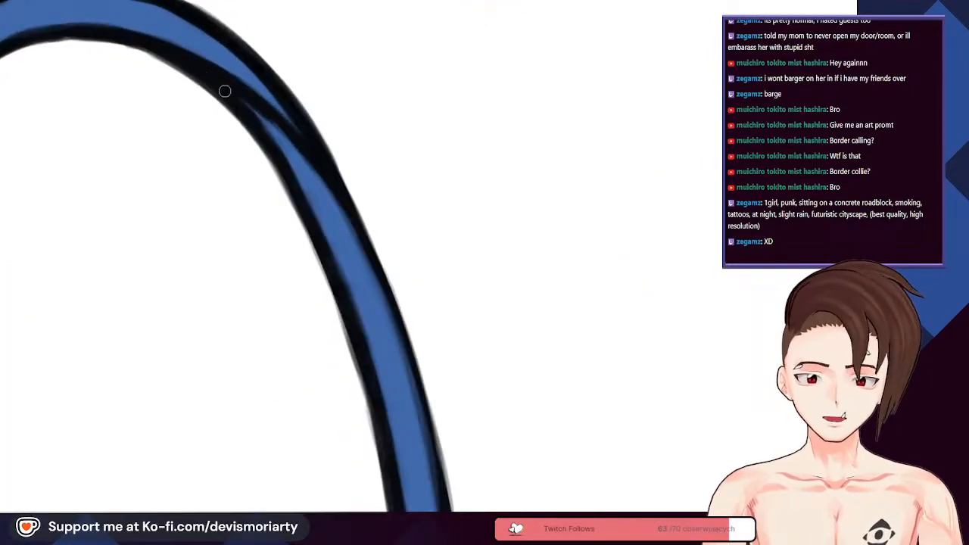
scroll(346, 199, down, 4)
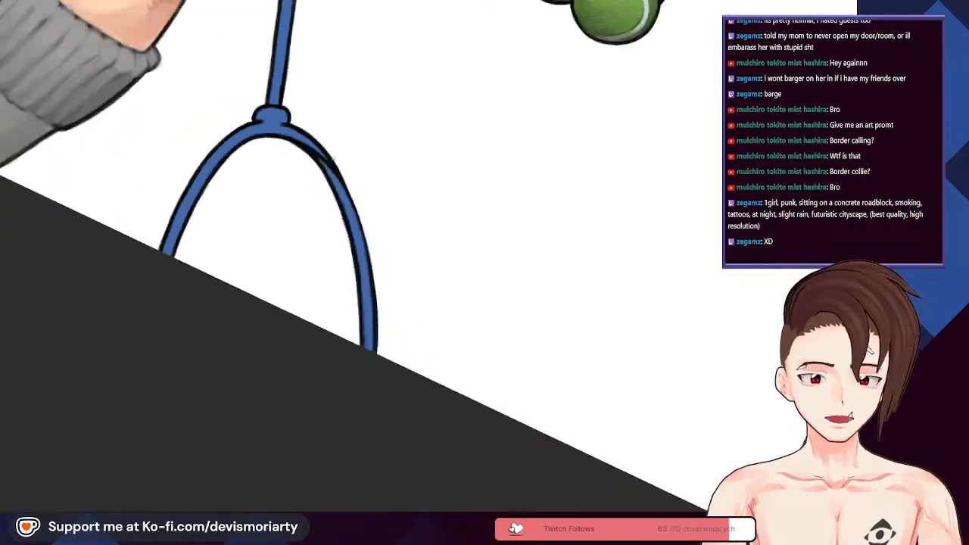
scroll(330, 142, up, 2)
scroll(330, 142, up, 1)
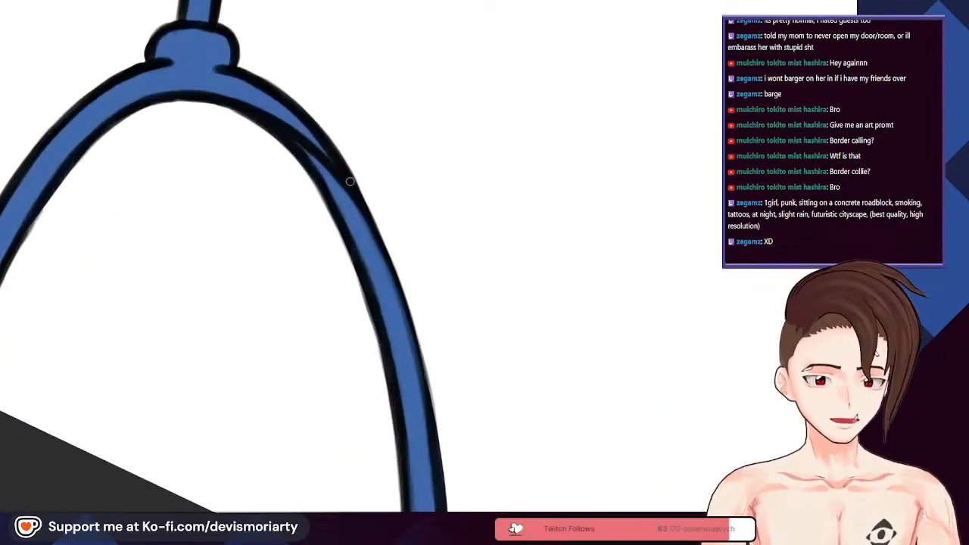
scroll(348, 189, down, 3)
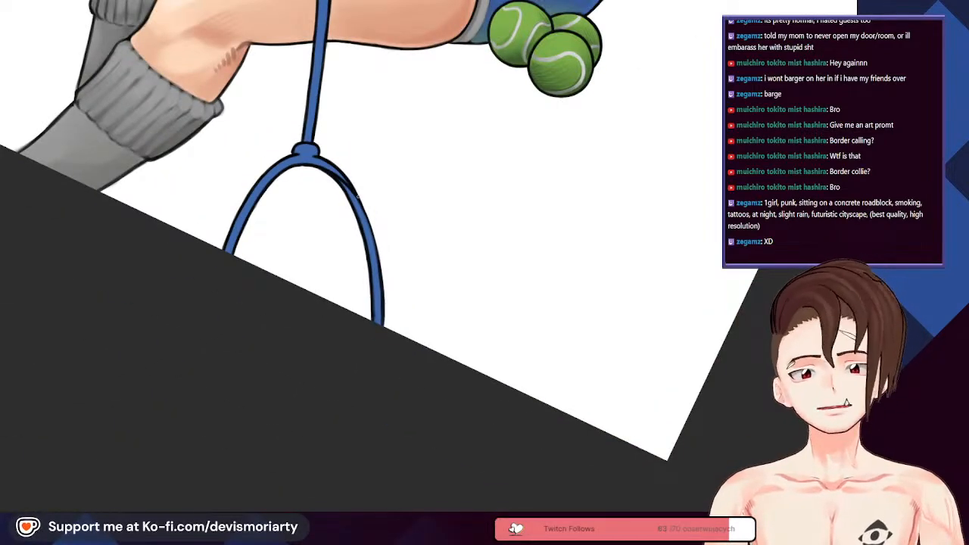
scroll(383, 249, up, 3)
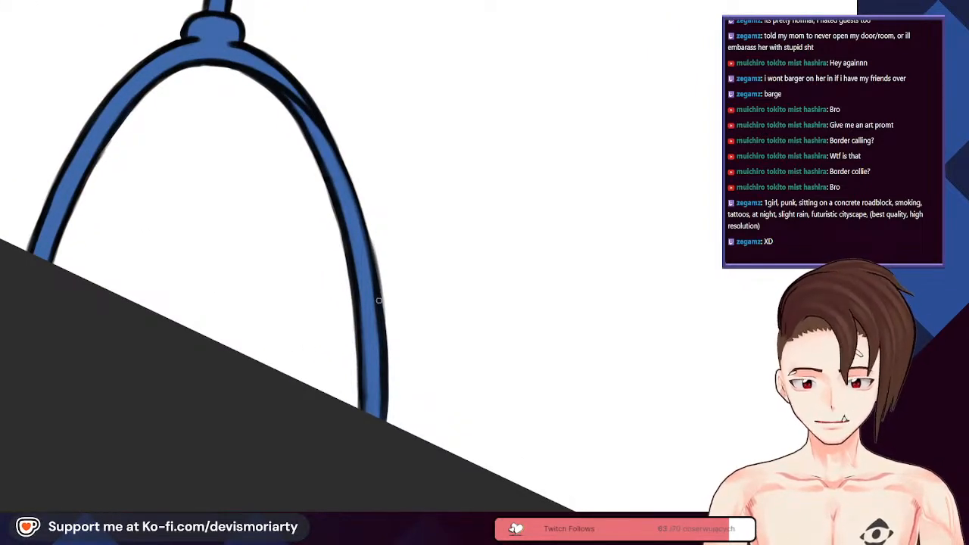
scroll(374, 292, up, 2)
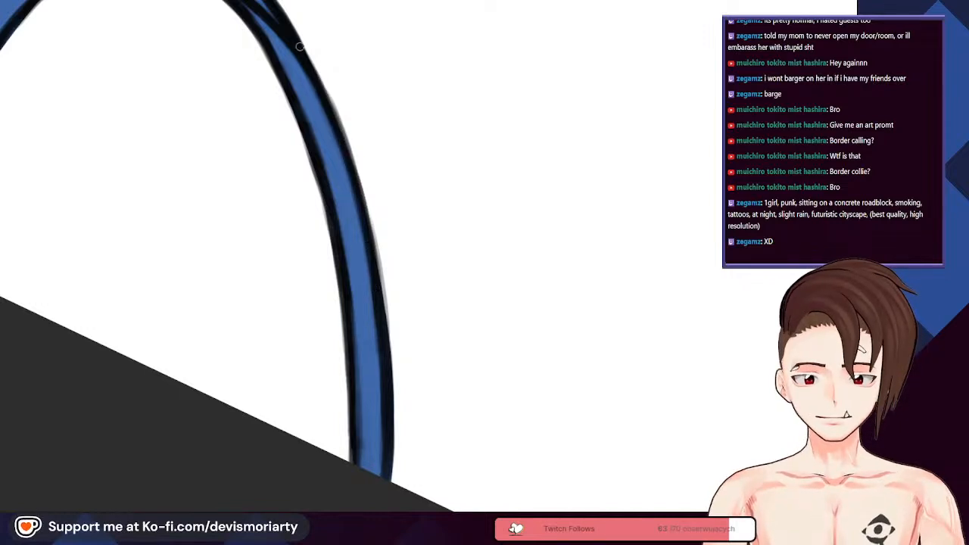
scroll(330, 108, down, 6)
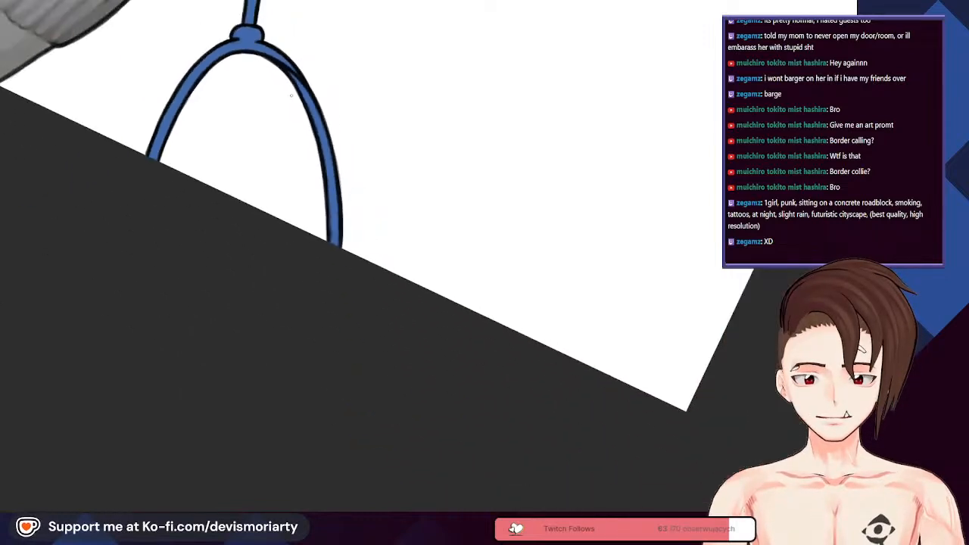
Step: Check how the racket reads against the whole seated figure
scroll(287, 275, down, 2)
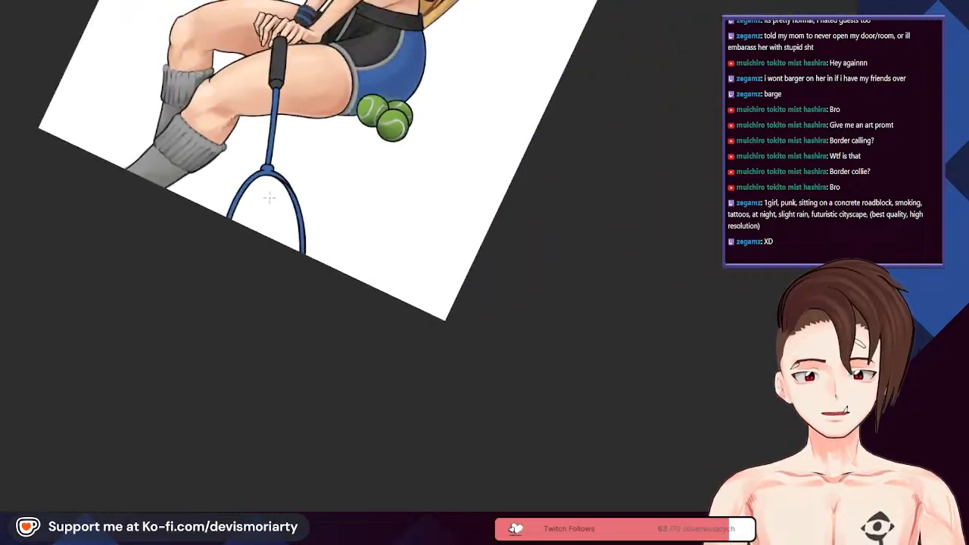
scroll(302, 227, up, 5)
scroll(313, 188, down, 3)
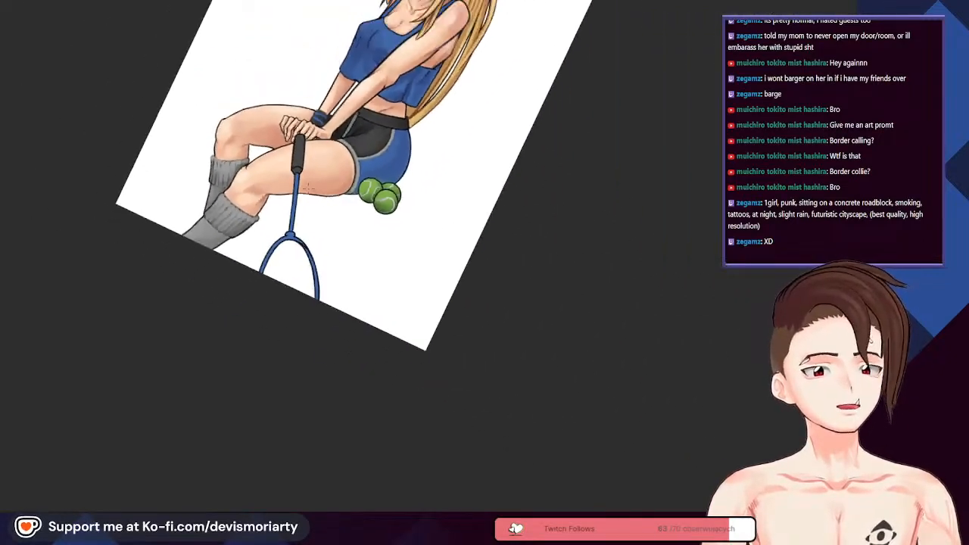
scroll(309, 188, up, 3)
scroll(308, 187, down, 2)
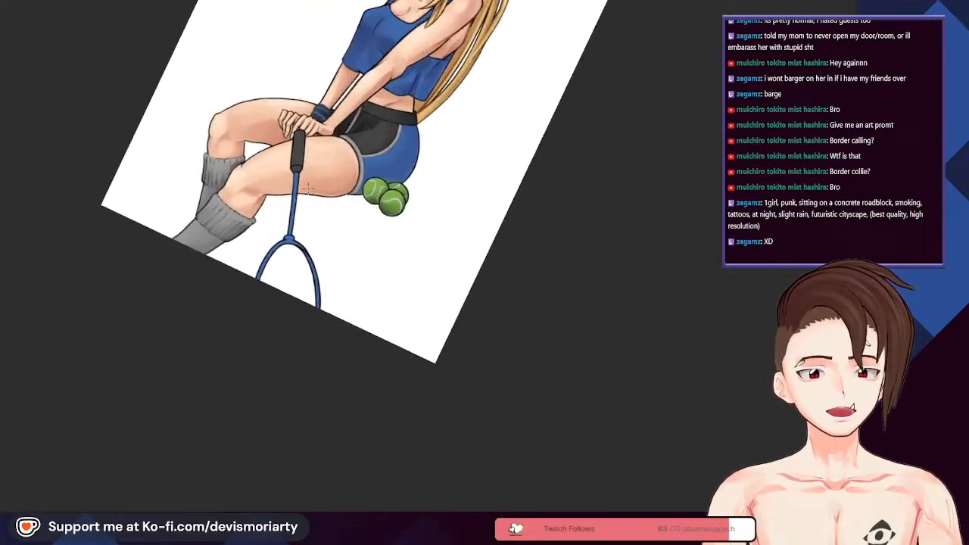
scroll(307, 188, up, 2)
scroll(308, 187, up, 3)
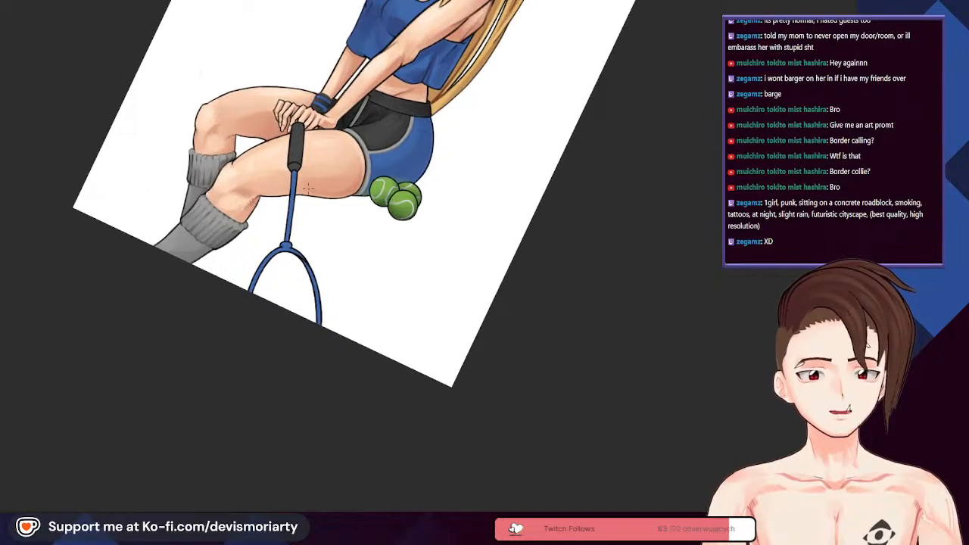
scroll(307, 186, down, 4)
scroll(308, 187, up, 2)
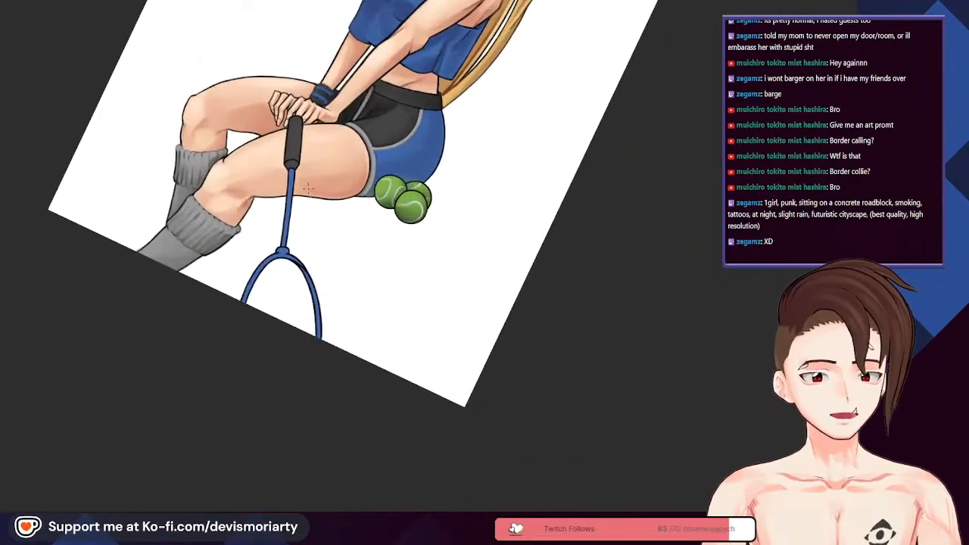
scroll(307, 188, down, 2)
scroll(308, 188, up, 2)
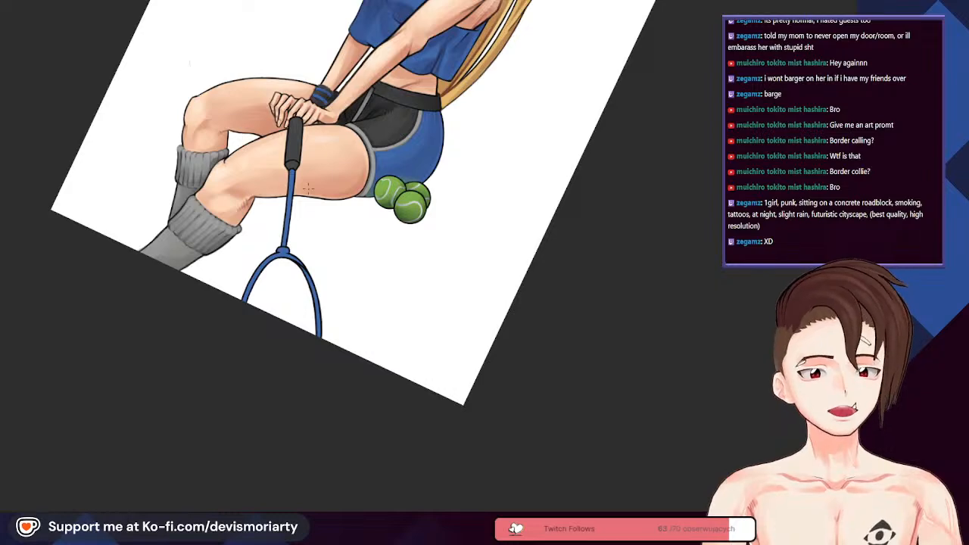
scroll(308, 189, down, 2)
scroll(293, 291, up, 4)
scroll(293, 291, down, 2)
scroll(294, 291, up, 3)
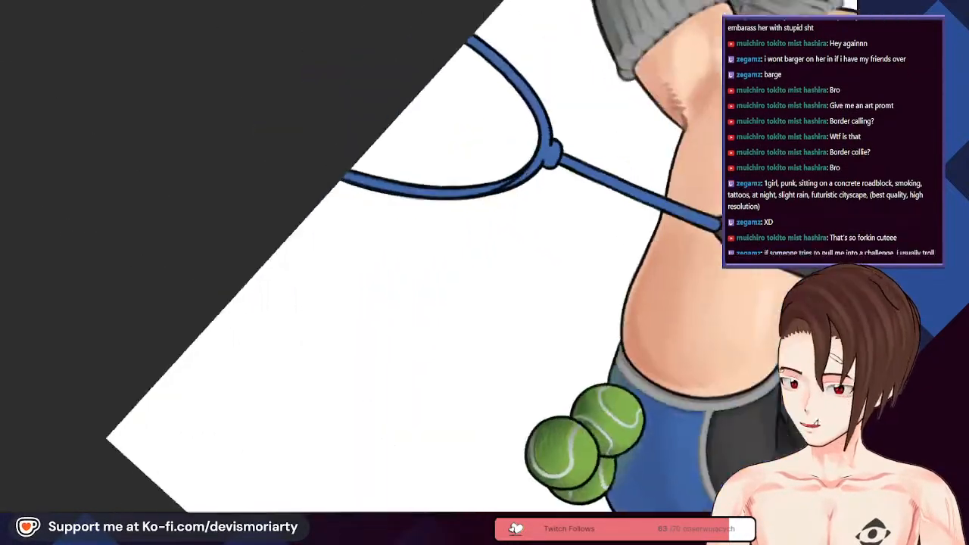
Step: Inspect both sides of the frame and the collar with the canvas turned to other angles
scroll(637, 216, down, 2)
scroll(638, 216, up, 3)
scroll(637, 216, down, 2)
scroll(638, 216, up, 3)
scroll(381, 218, up, 1)
scroll(381, 217, down, 1)
scroll(381, 218, up, 3)
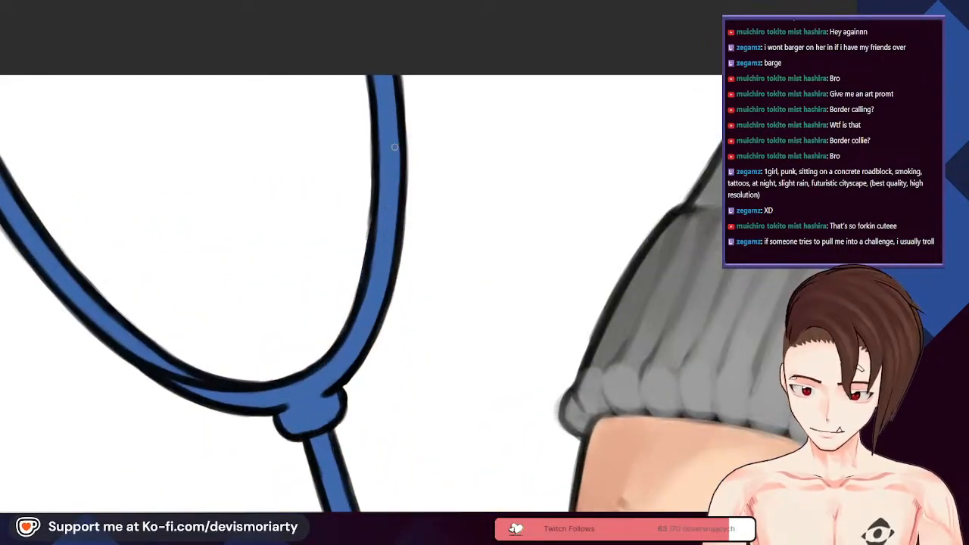
scroll(379, 58, up, 1)
scroll(382, 84, down, 1)
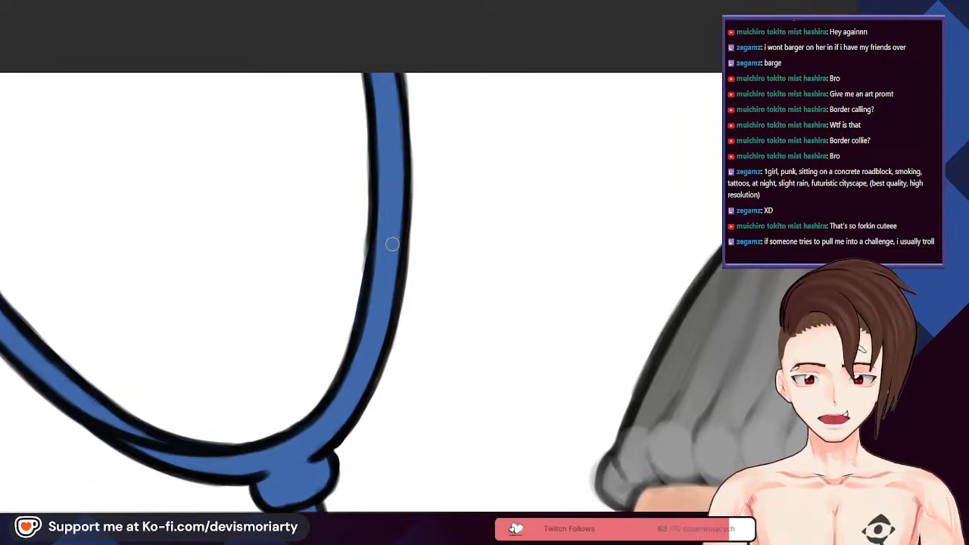
scroll(385, 272, down, 2)
scroll(269, 425, up, 1)
scroll(270, 424, down, 1)
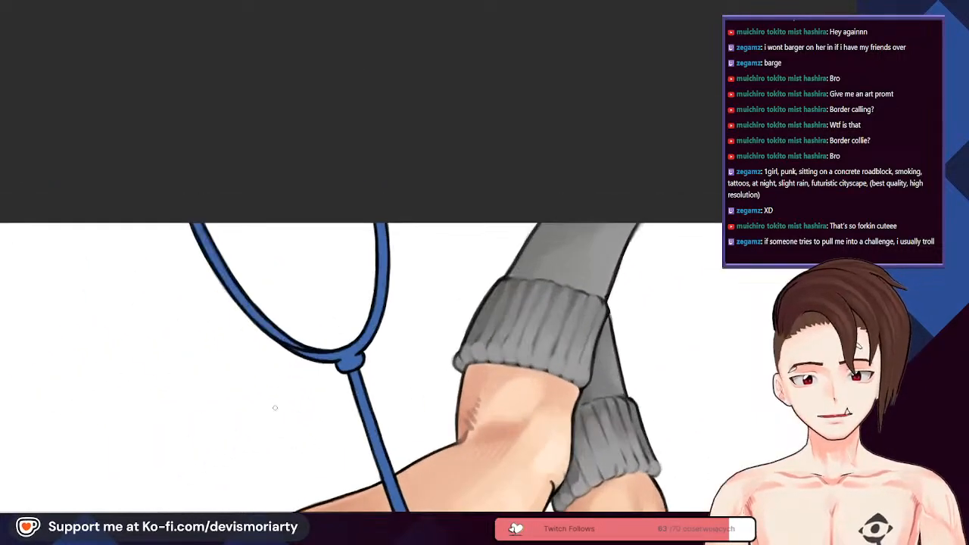
scroll(270, 425, down, 2)
scroll(234, 124, up, 4)
Step: Touch up the inside of the collar and its joint with the racket frame
scroll(234, 124, up, 5)
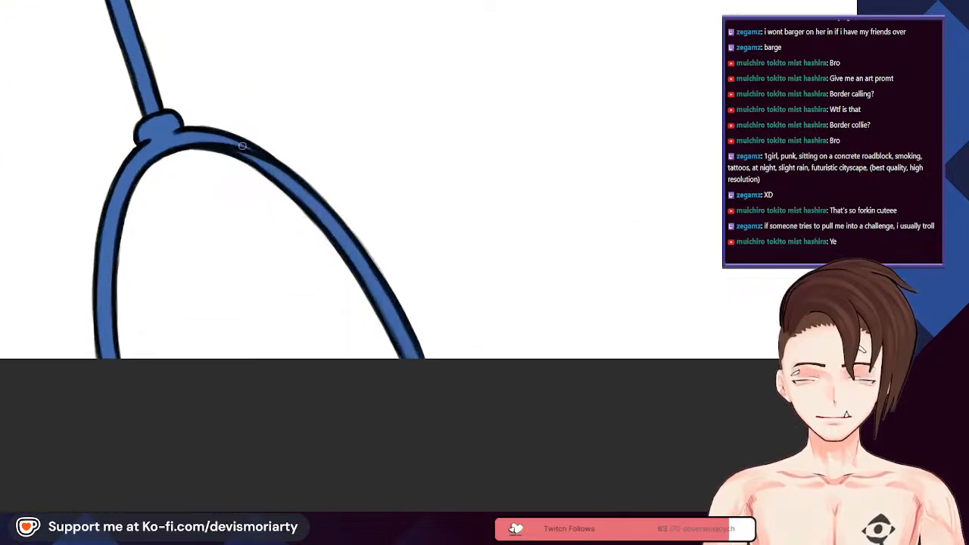
scroll(107, 136, down, 2)
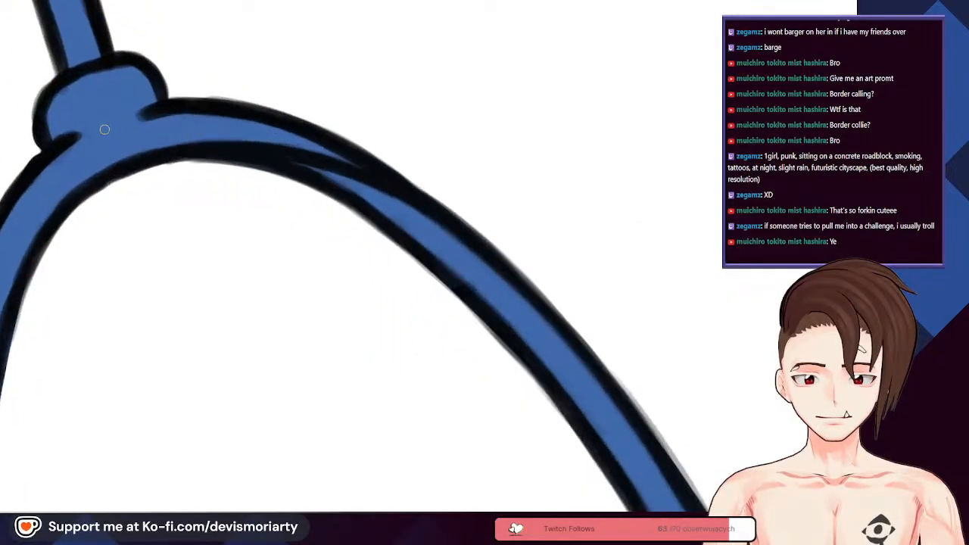
scroll(71, 98, up, 3)
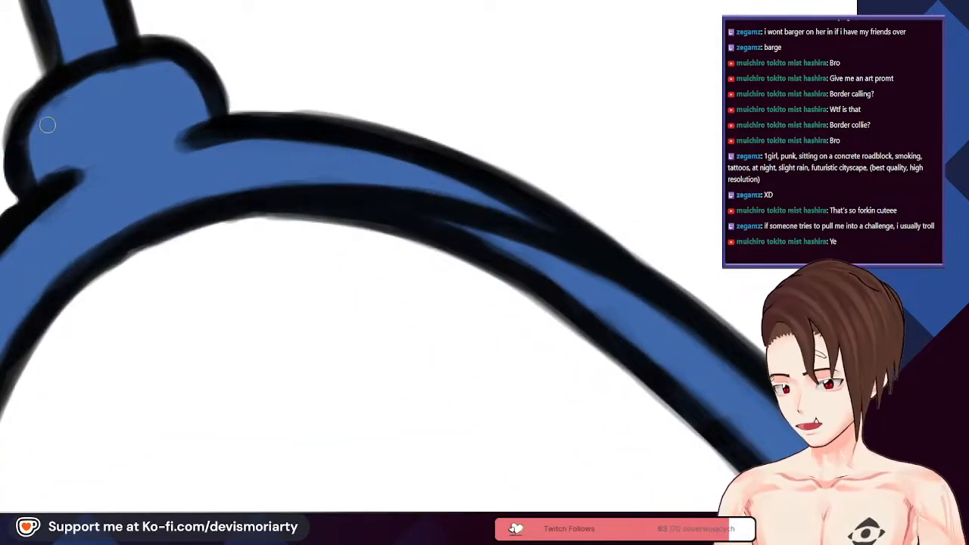
drag(71, 107, 146, 192)
mouse_move(111, 227)
mouse_down()
mouse_move(175, 167)
mouse_move(133, 180)
mouse_move(242, 156)
mouse_up()
scroll(220, 158, down, 1)
scroll(220, 158, down, 1)
scroll(223, 155, up, 3)
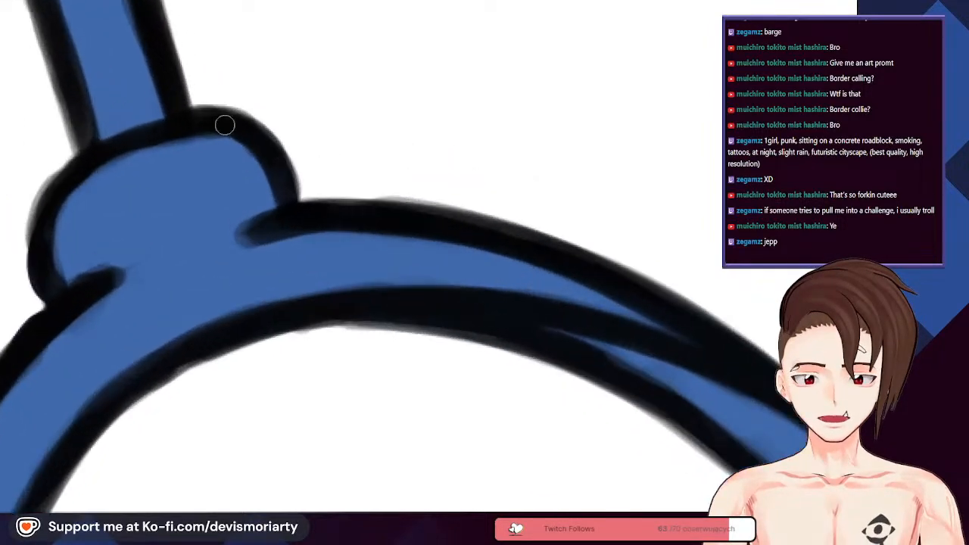
Step: Smooth the black outline along the collar's shaft-side edge and around its rounded corner
mouse_move(119, 156)
mouse_down()
mouse_move(162, 148)
mouse_move(257, 159)
mouse_move(291, 205)
mouse_up()
drag(241, 148, 294, 204)
scroll(190, 160, down, 1)
scroll(190, 161, down, 1)
scroll(122, 184, up, 2)
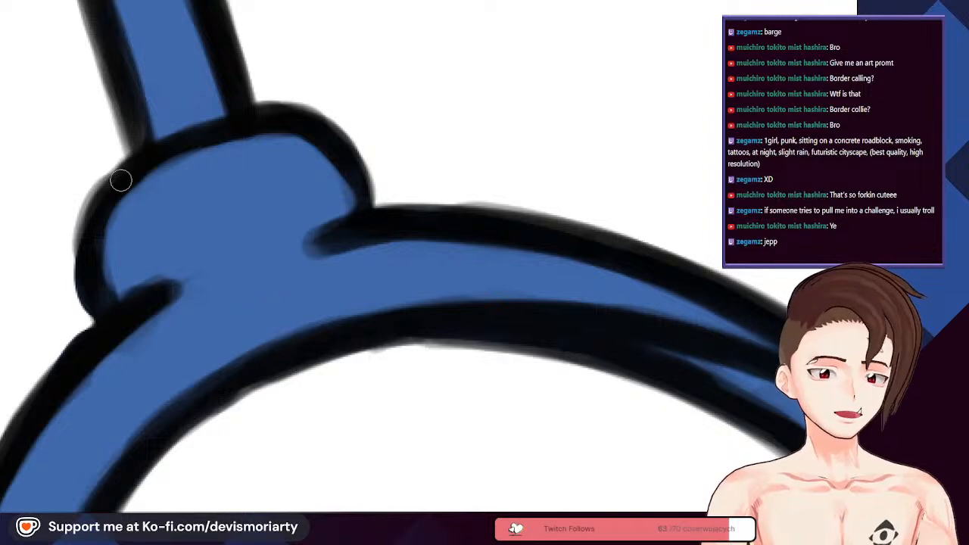
scroll(123, 182, down, 10)
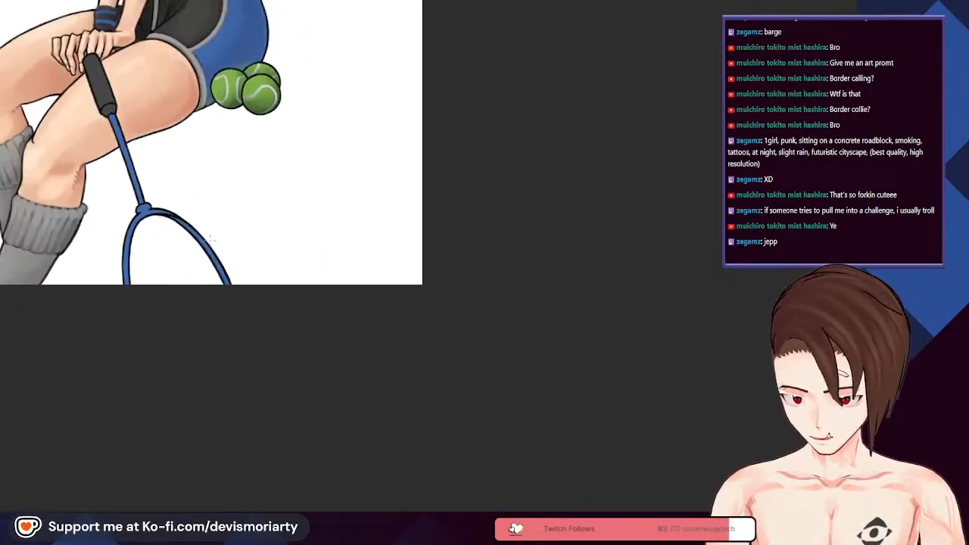
Step: Try to refine the inner black outline of the racket frame's arm where it nears the canvas edge
scroll(240, 295, up, 10)
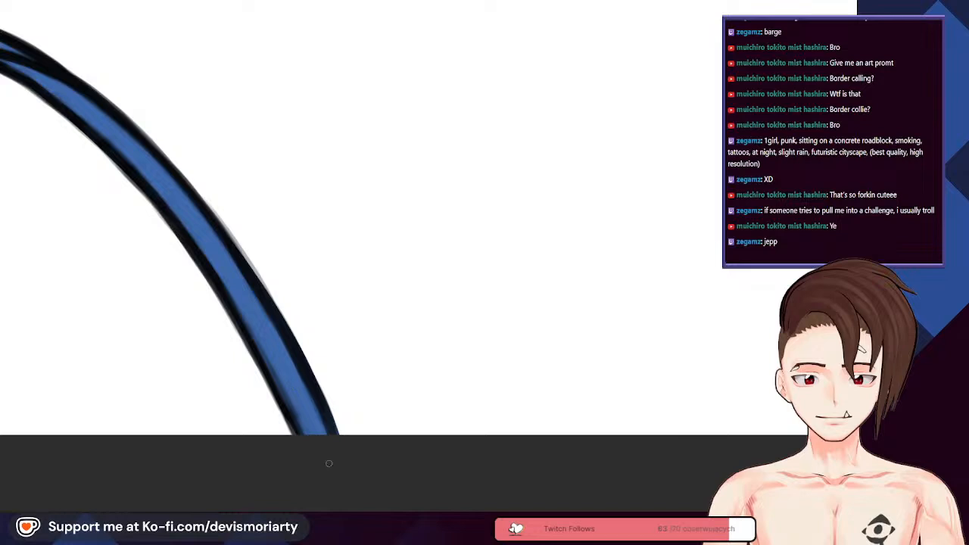
scroll(235, 282, down, 3)
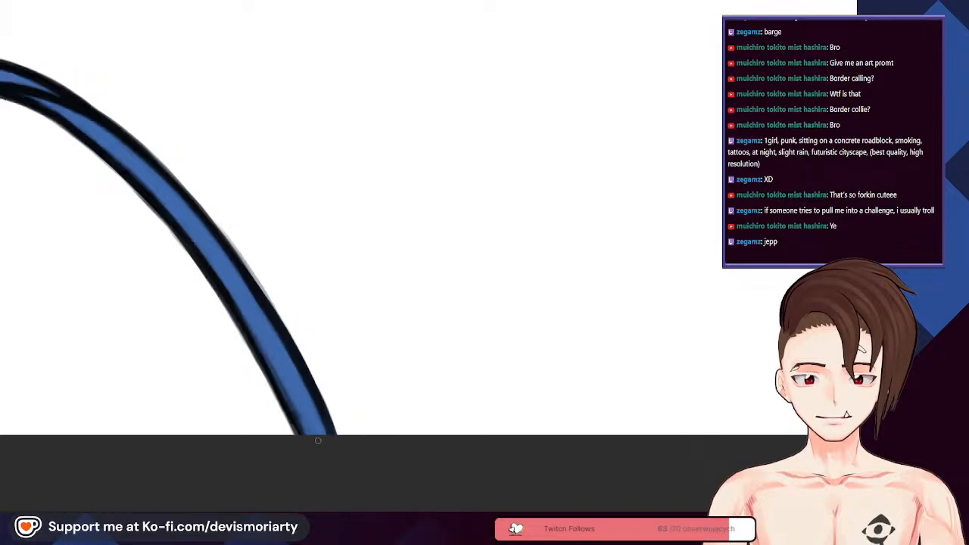
scroll(173, 255, up, 4)
scroll(255, 309, down, 3)
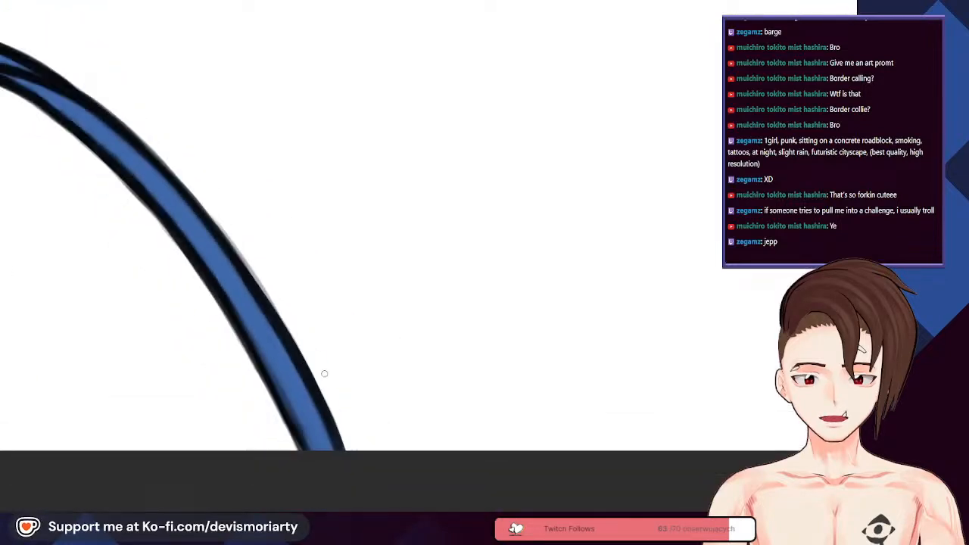
scroll(314, 342, up, 4)
mouse_move(273, 392)
mouse_down()
mouse_move(216, 302)
mouse_move(230, 300)
mouse_up()
drag(265, 359, 211, 269)
key(ctrl+z)
key(ctrl+z)
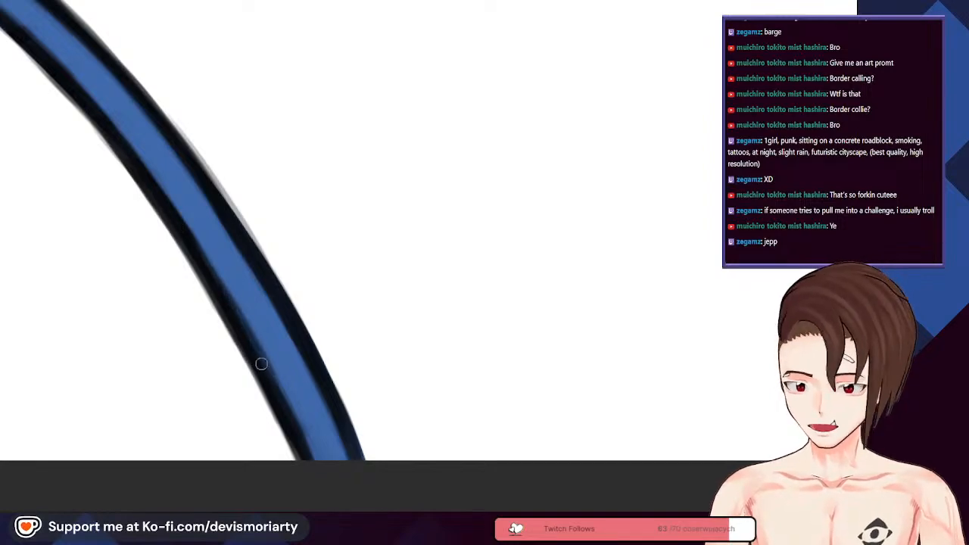
Step: Touch up the black outline of the collar near its joint with the racket frame
scroll(227, 308, down, 6)
scroll(180, 159, down, 3)
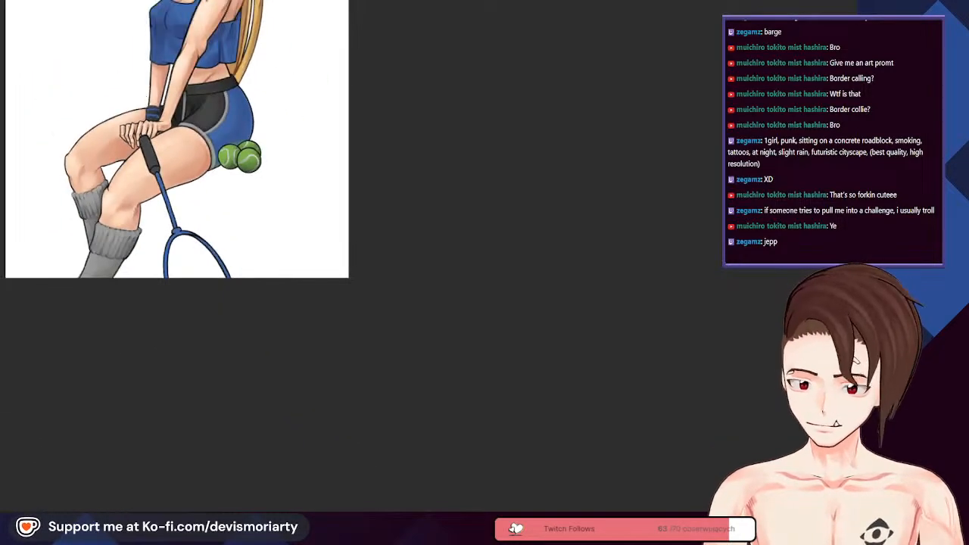
scroll(169, 267, up, 7)
scroll(170, 267, down, 4)
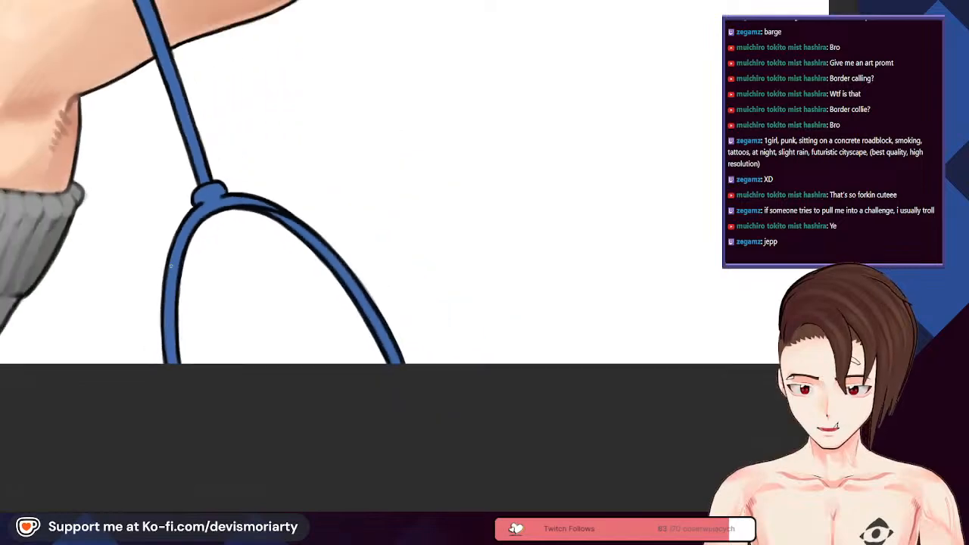
scroll(187, 386, up, 5)
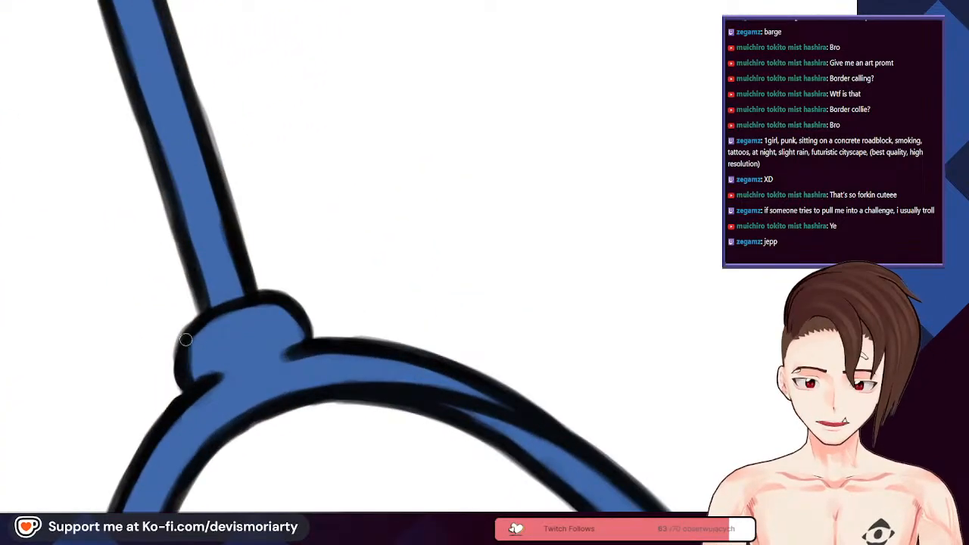
scroll(185, 345, down, 2)
scroll(161, 409, up, 3)
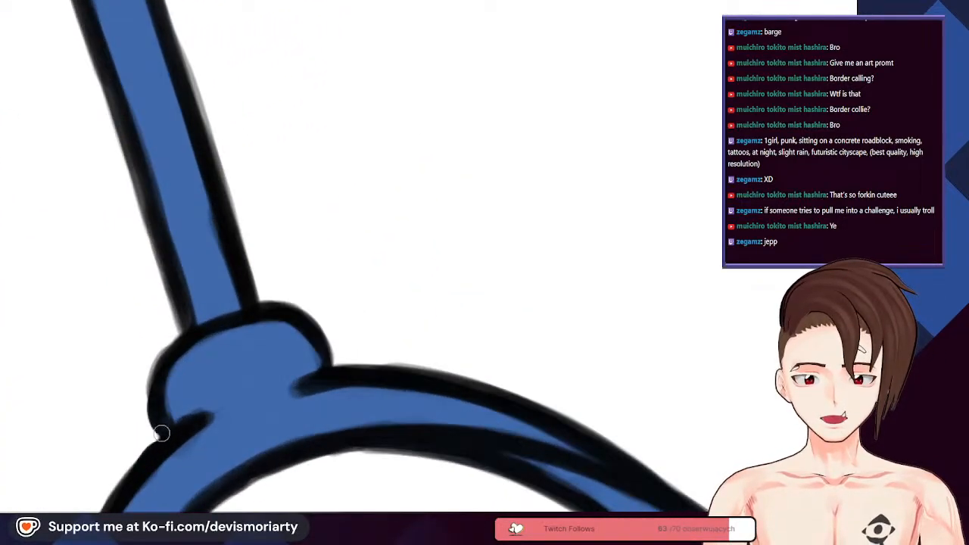
scroll(281, 353, up, 3)
mouse_move(326, 372)
mouse_down()
mouse_move(294, 323)
mouse_move(251, 277)
mouse_up()
scroll(246, 265, down, 3)
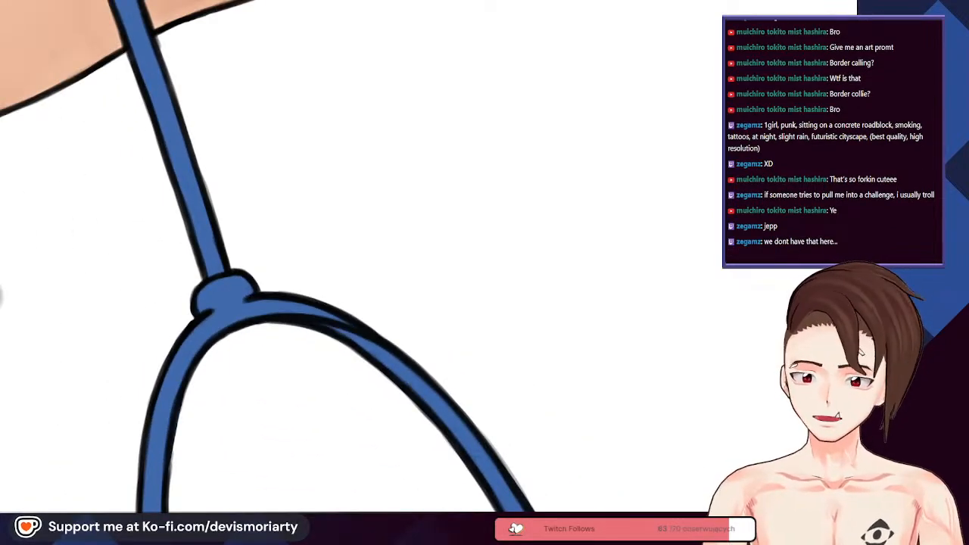
Step: Examine the frame's curve, collar and shaft both close up and beside the legs
scroll(242, 257, down, 4)
scroll(345, 370, up, 4)
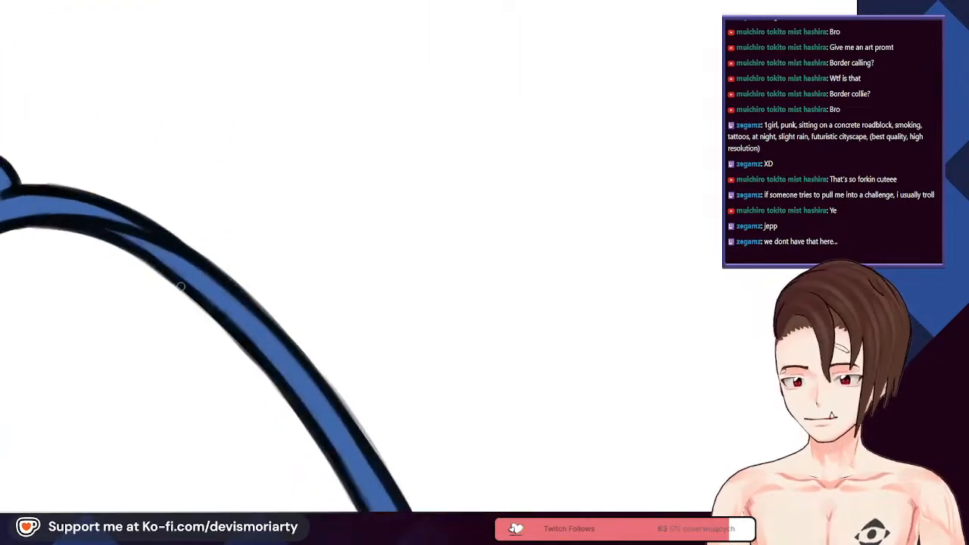
scroll(98, 201, down, 3)
scroll(149, 249, down, 3)
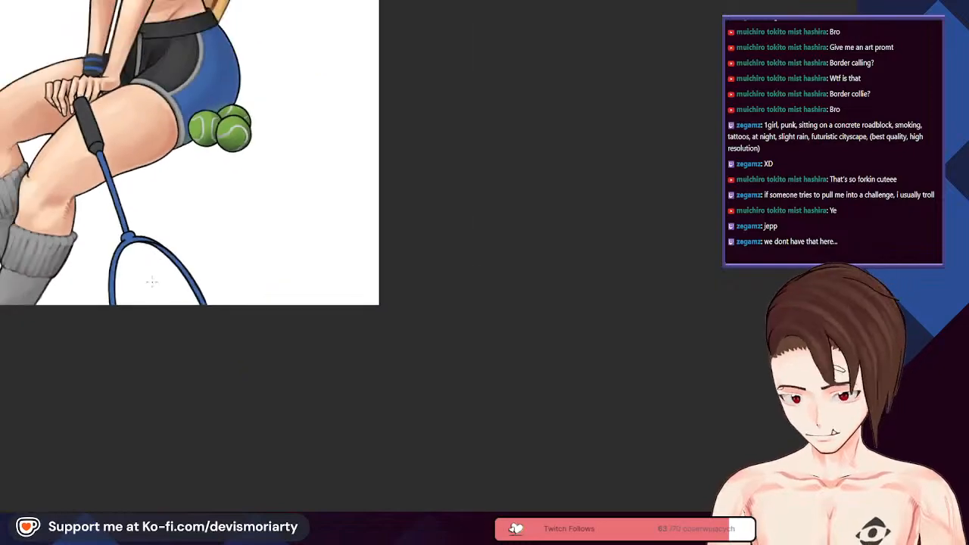
scroll(168, 294, up, 3)
scroll(168, 295, up, 5)
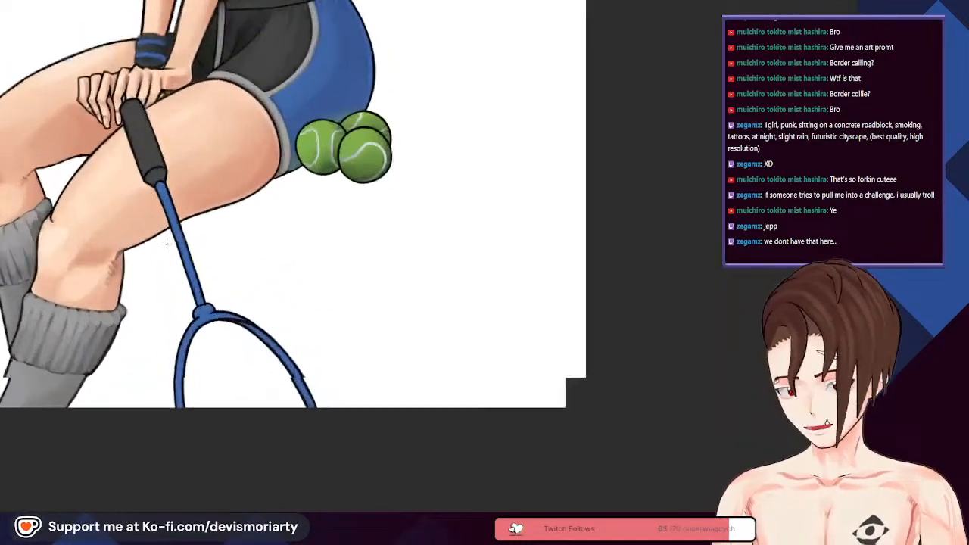
scroll(265, 417, down, 3)
scroll(232, 364, up, 2)
scroll(196, 303, down, 3)
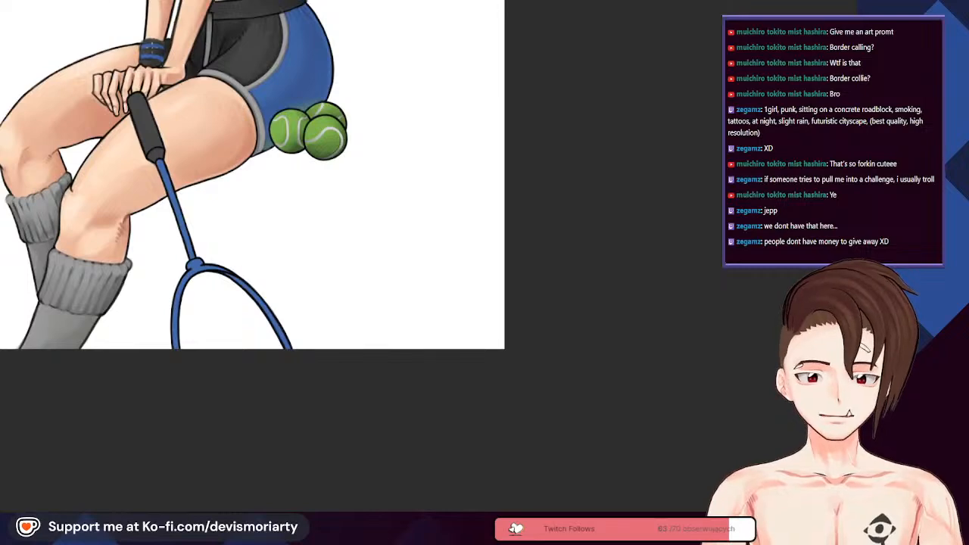
Step: Review the whole illustration from the visor down to the racket frame
scroll(256, 299, down, 3)
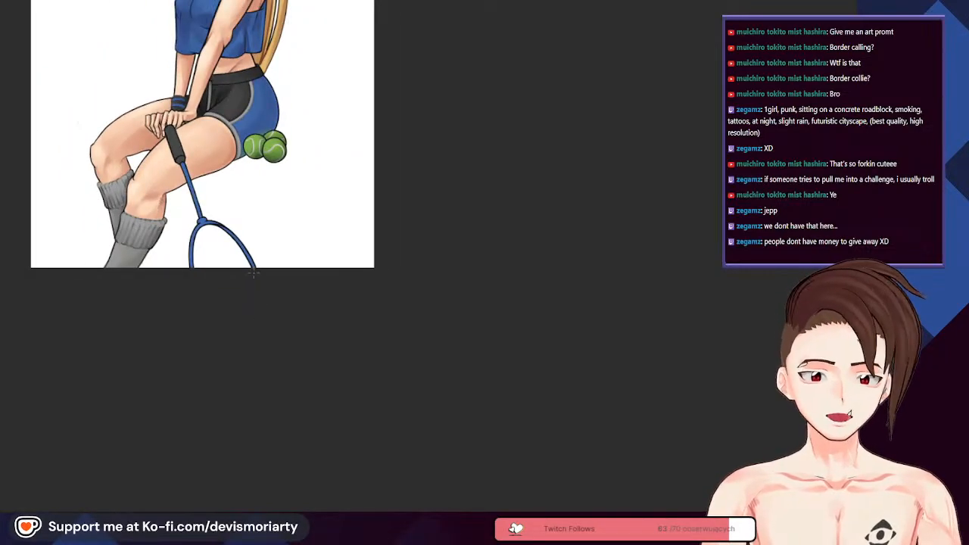
scroll(156, 300, up, 1)
scroll(206, 268, down, 3)
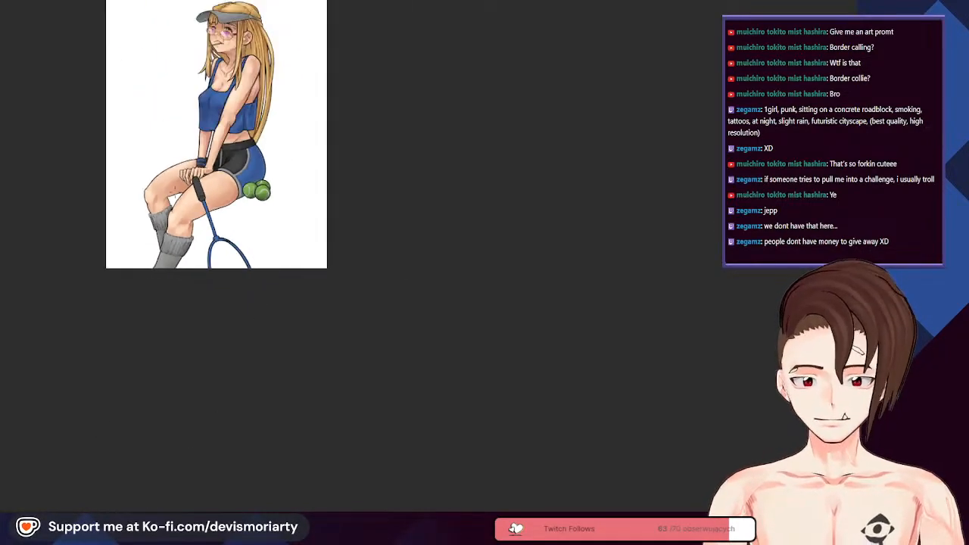
scroll(114, 137, up, 3)
scroll(173, 246, down, 5)
scroll(120, 89, up, 4)
scroll(120, 90, up, 2)
scroll(166, 159, down, 4)
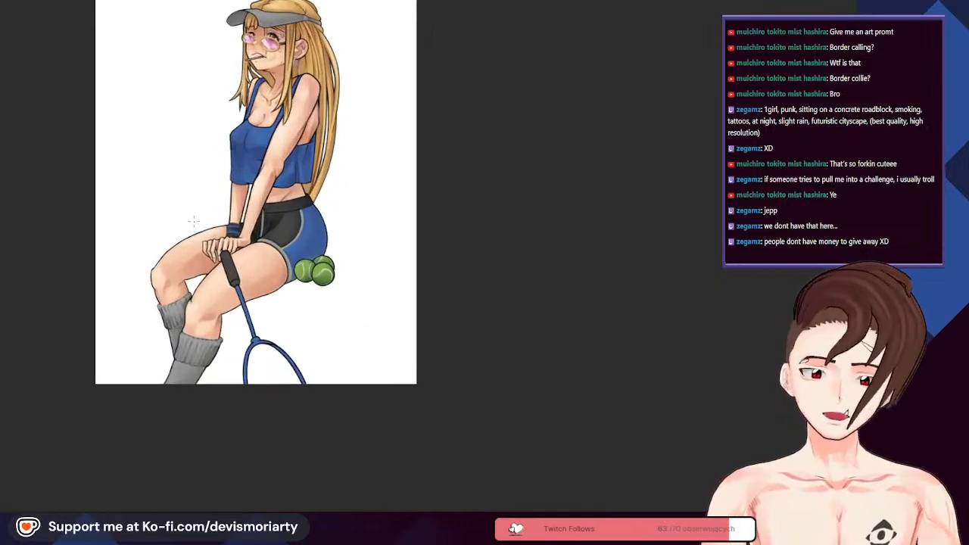
scroll(205, 219, up, 4)
scroll(205, 220, down, 1)
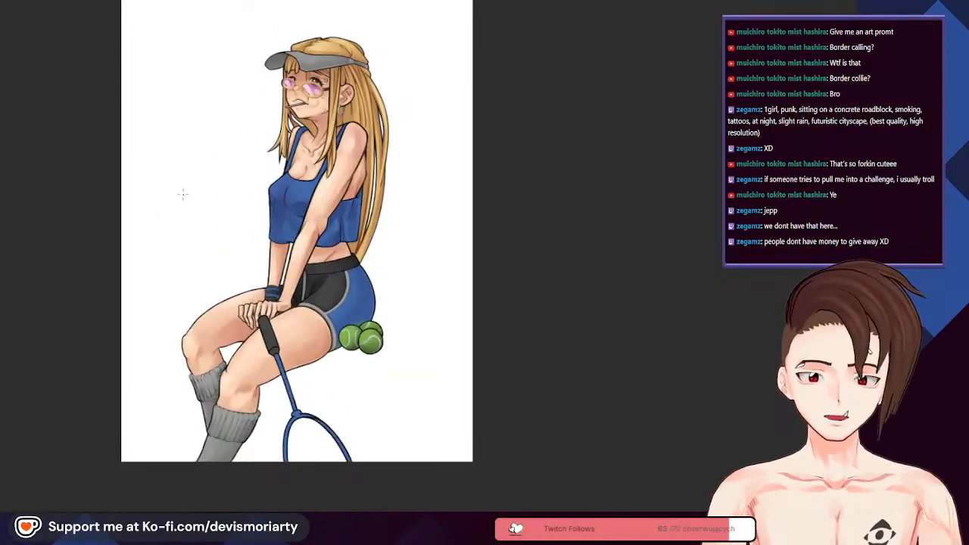
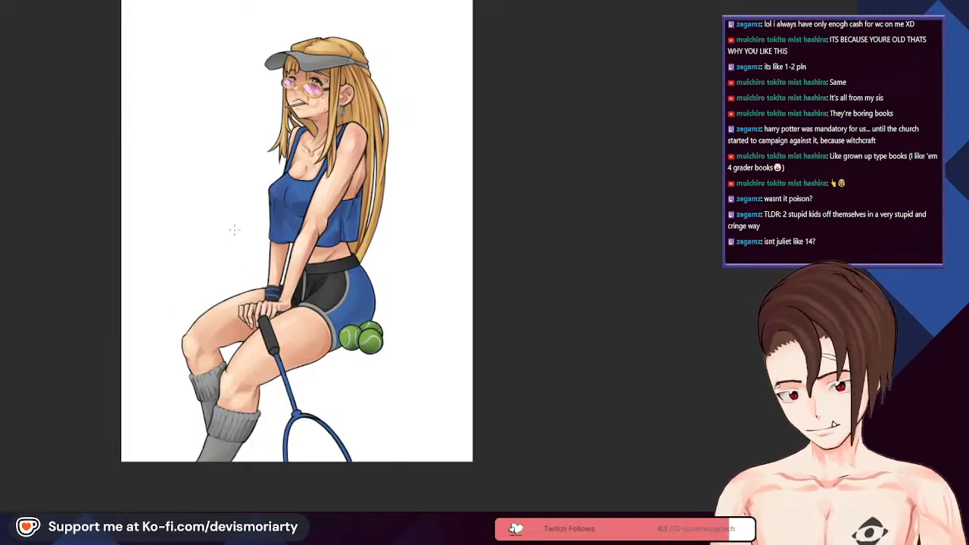
Step: Erase the rough outer edge of the racket shaft's black outline just above the collar
scroll(234, 229, up, 3)
scroll(257, 303, down, 3)
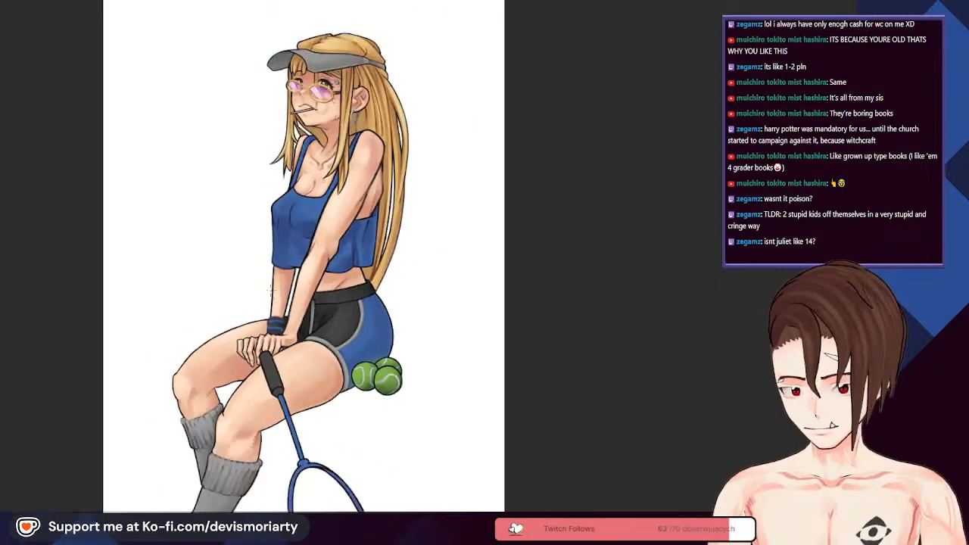
scroll(288, 382, up, 3)
scroll(288, 382, up, 3)
scroll(288, 382, down, 3)
scroll(198, 292, up, 5)
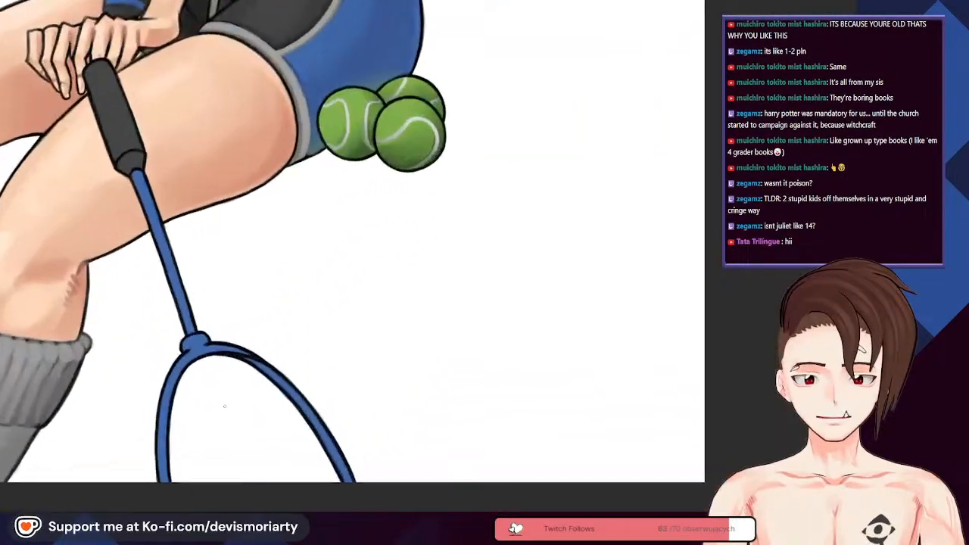
scroll(197, 291, down, 3)
scroll(143, 210, up, 5)
scroll(166, 283, up, 2)
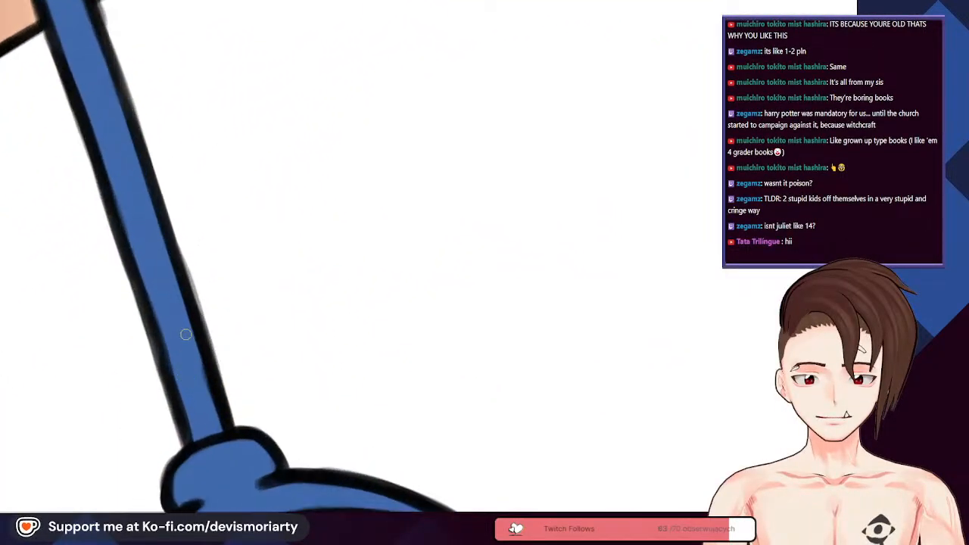
key(e)
drag(193, 250, 222, 343)
key(ctrl+z)
drag(192, 234, 237, 358)
Step: Examine the trimmed shaft outline up close and against the full figure
scroll(250, 360, down, 1)
scroll(250, 360, down, 3)
scroll(193, 336, up, 3)
scroll(182, 303, down, 3)
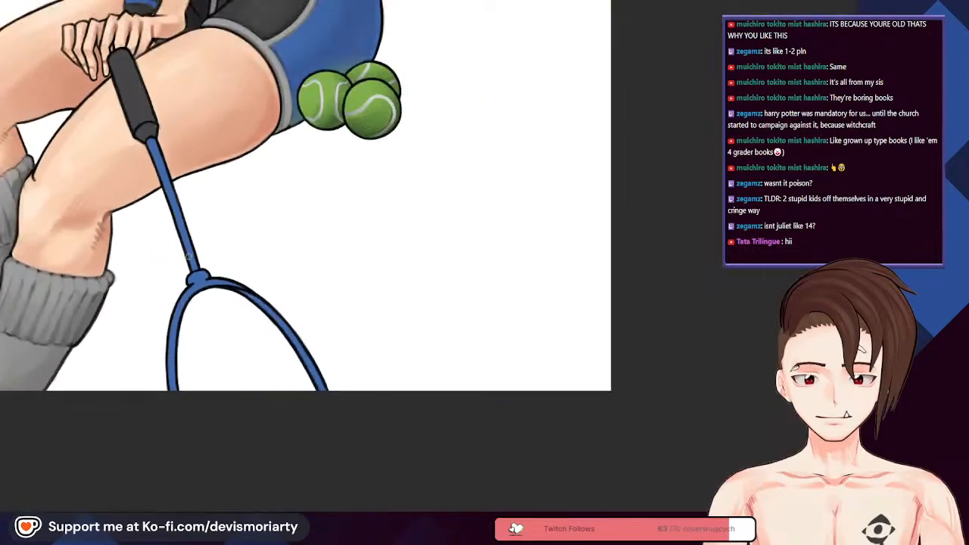
scroll(165, 151, up, 3)
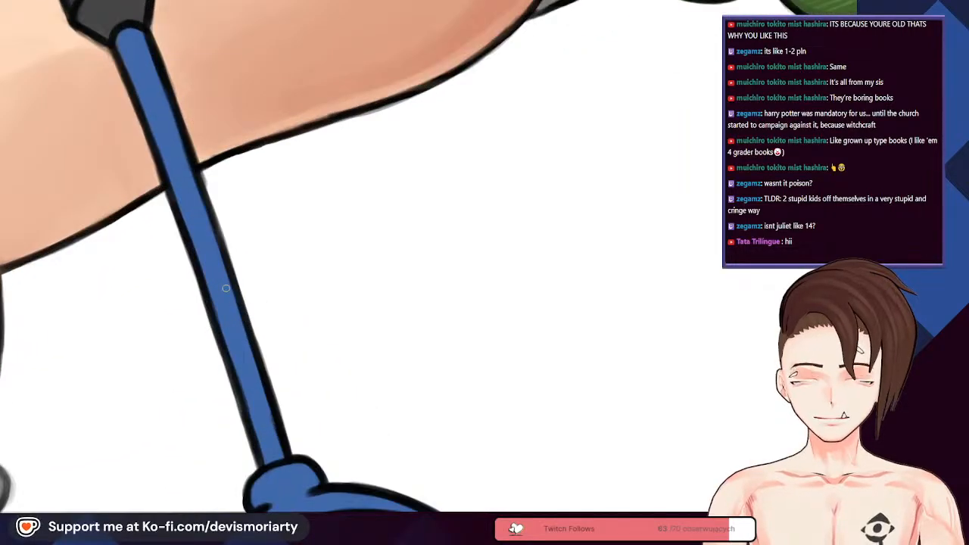
scroll(197, 228, down, 3)
scroll(336, 88, down, 3)
scroll(203, 231, up, 2)
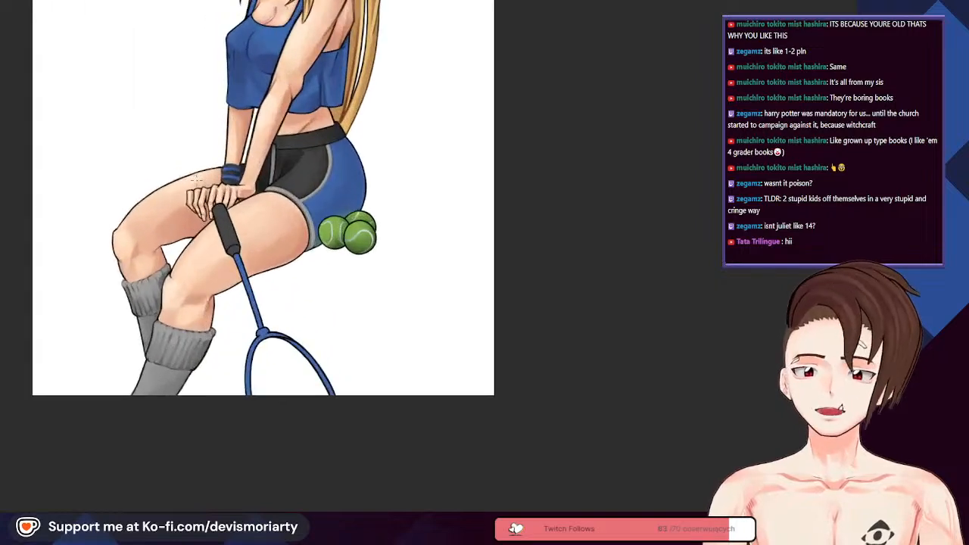
scroll(203, 230, down, 2)
scroll(190, 190, up, 2)
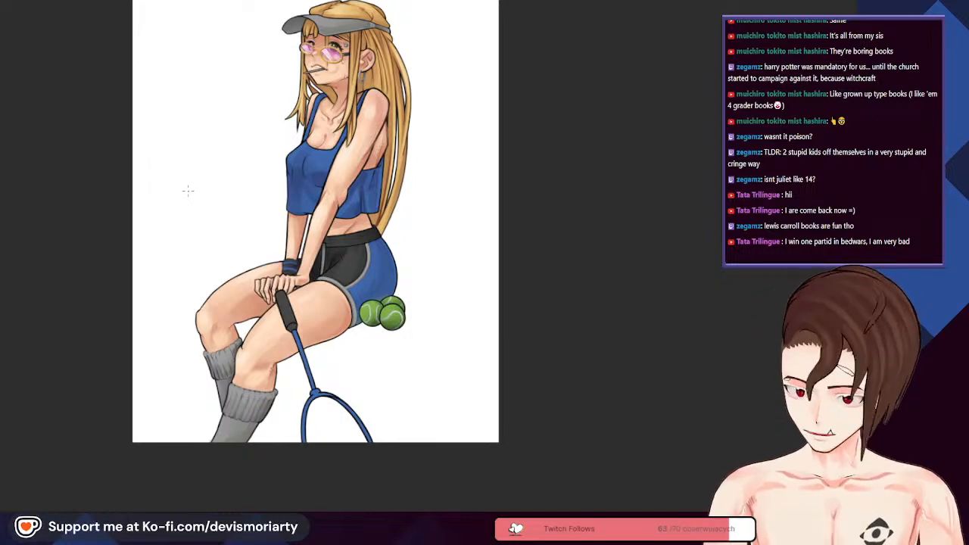
scroll(188, 190, down, 3)
Step: Repaint the dark outline along the waistband's lower edge across the grey side stripe, using a colour sampled from the artwork
scroll(293, 240, up, 10)
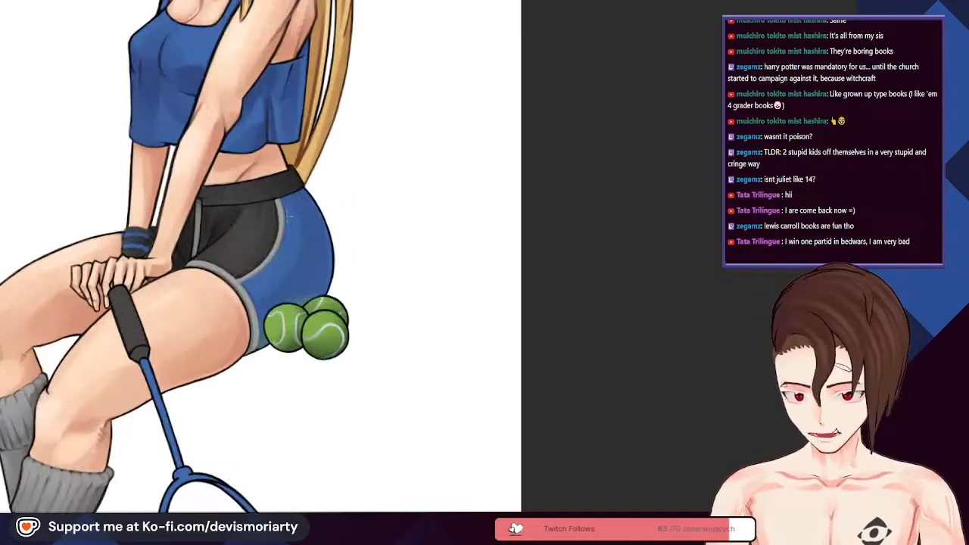
scroll(291, 249, down, 2)
scroll(291, 250, up, 5)
scroll(280, 231, down, 5)
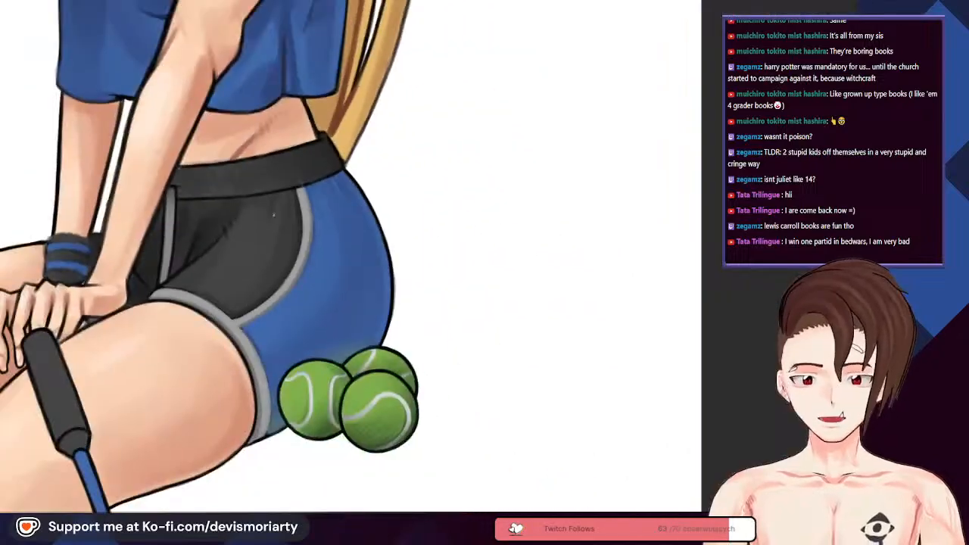
scroll(277, 195, up, 9)
alt+click(301, 274)
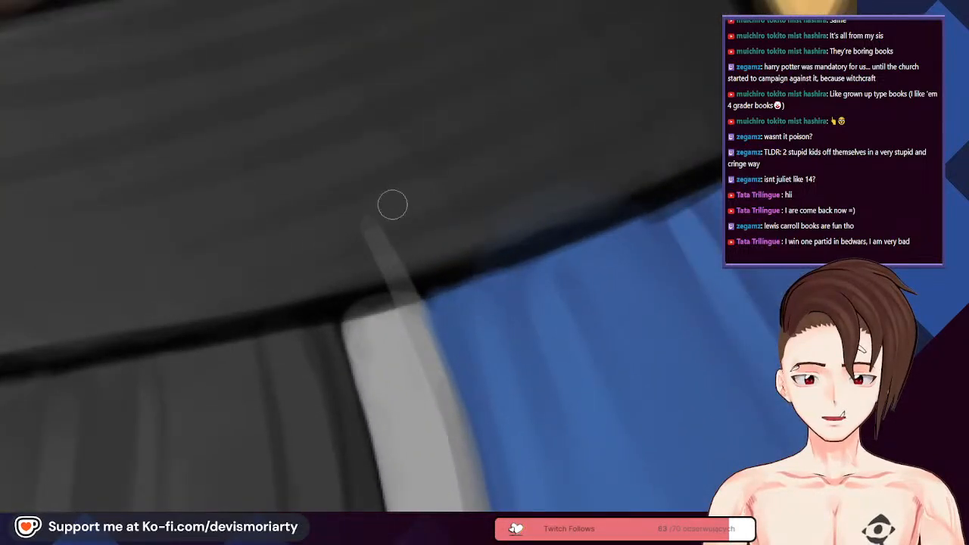
drag(295, 314, 433, 276)
scroll(307, 309, down, 2)
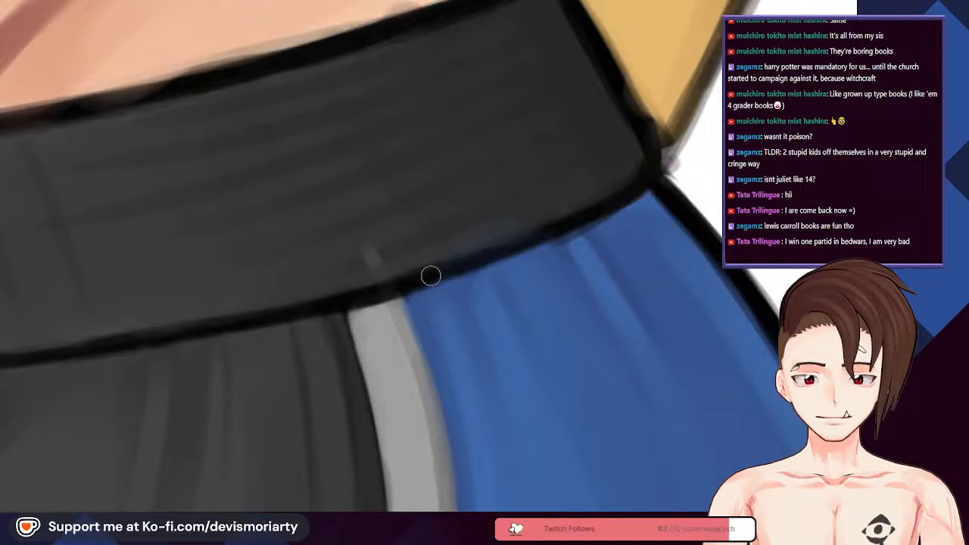
scroll(599, 201, down, 5)
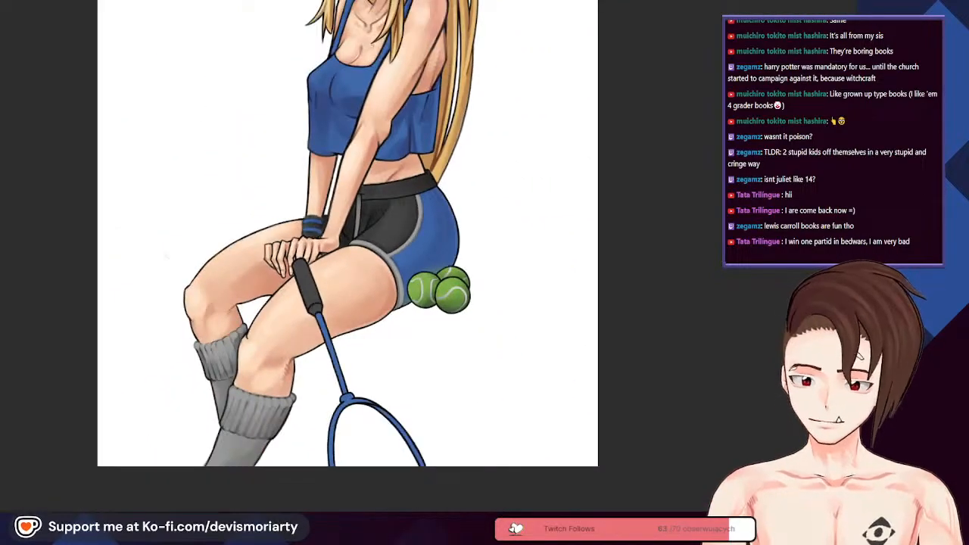
Step: Inspect the full figure and check the racket's shape with the canvas rotated sideways
scroll(241, 339, down, 5)
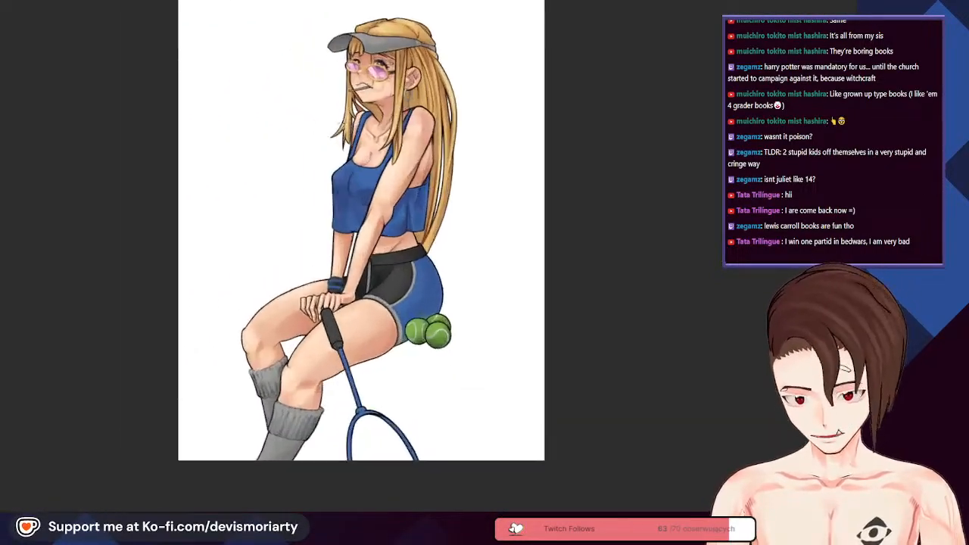
scroll(325, 195, up, 5)
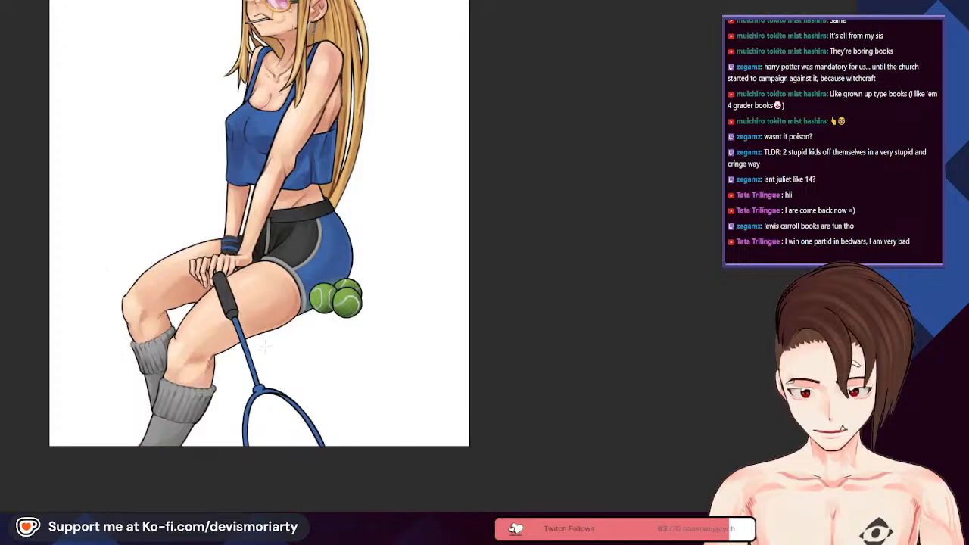
scroll(263, 319, up, 8)
scroll(385, 69, up, 5)
scroll(368, 37, down, 8)
scroll(352, 137, up, 3)
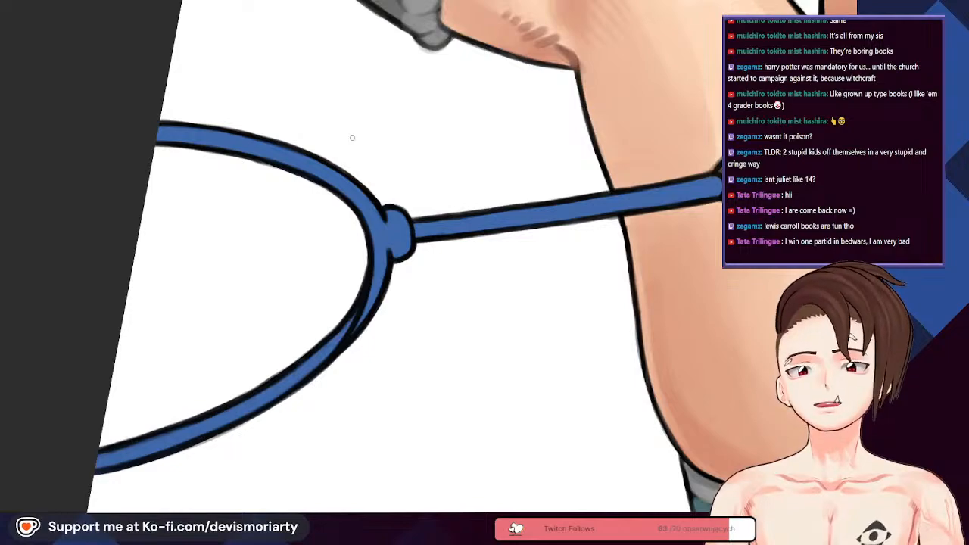
scroll(352, 137, down, 5)
scroll(353, 137, up, 4)
scroll(353, 137, down, 3)
scroll(352, 137, down, 2)
scroll(352, 137, up, 4)
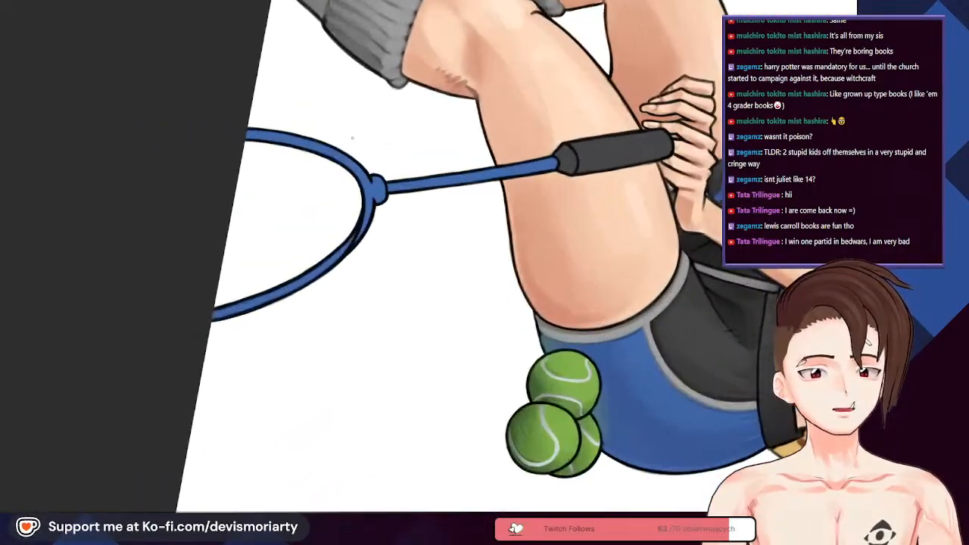
scroll(352, 137, up, 2)
scroll(353, 138, down, 1)
scroll(353, 137, up, 1)
scroll(353, 137, down, 2)
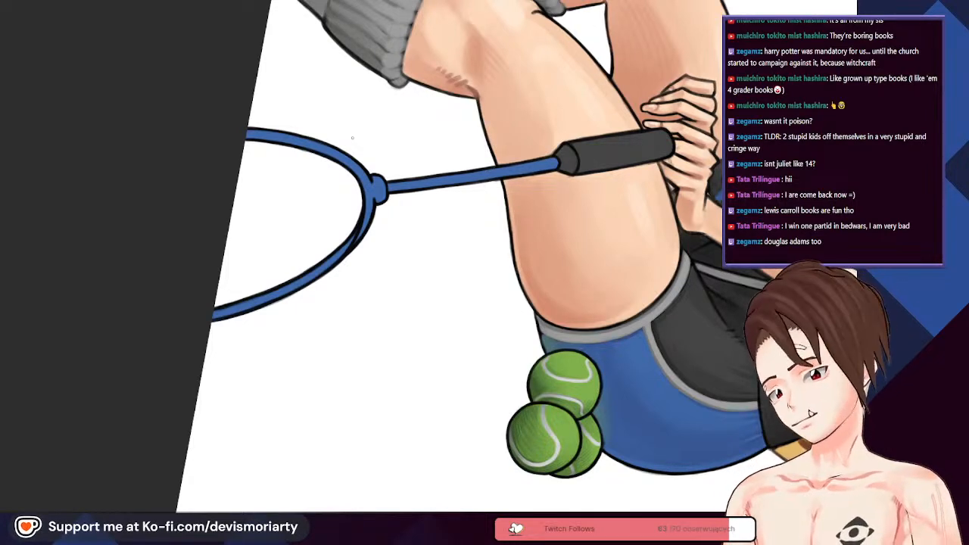
scroll(341, 193, up, 3)
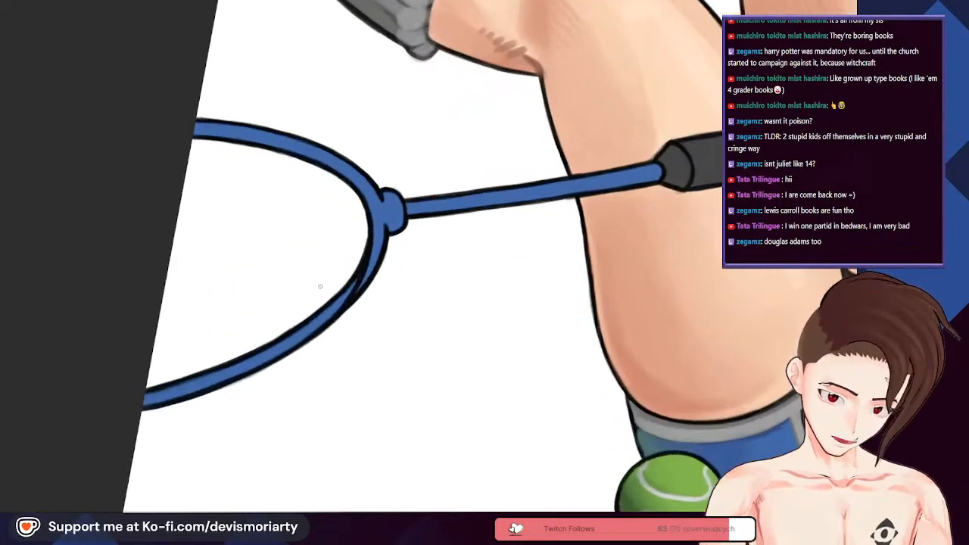
scroll(330, 305, down, 2)
scroll(394, 302, up, 2)
scroll(415, 292, down, 2)
scroll(337, 251, up, 1)
drag(349, 331, 373, 202)
key(ctrl+z)
mouse_move(351, 326)
mouse_down()
mouse_move(369, 185)
mouse_move(353, 329)
mouse_up()
key(ctrl+z)
key(ctrl+z)
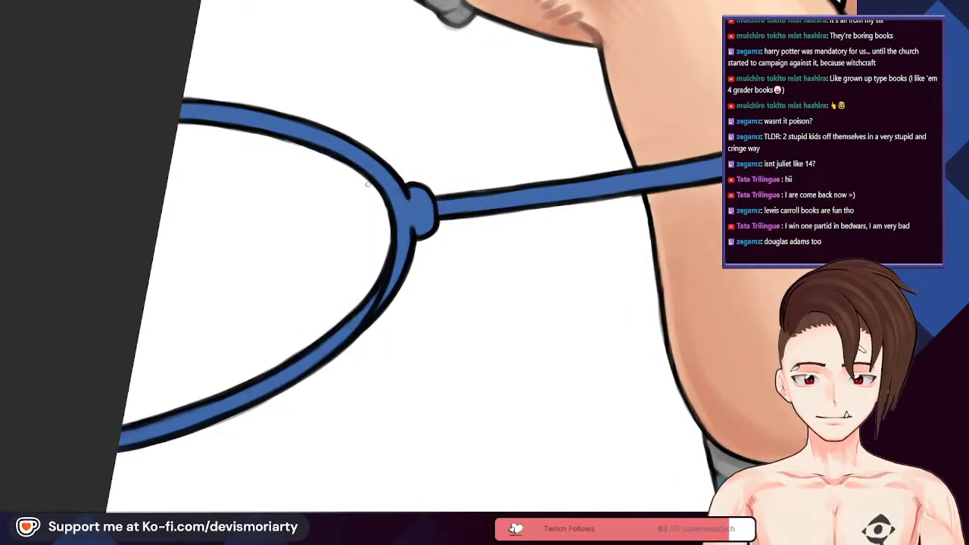
Step: Draw a thin dark string across the inside of the racket head, a short distance from the throat
scroll(361, 261, down, 1)
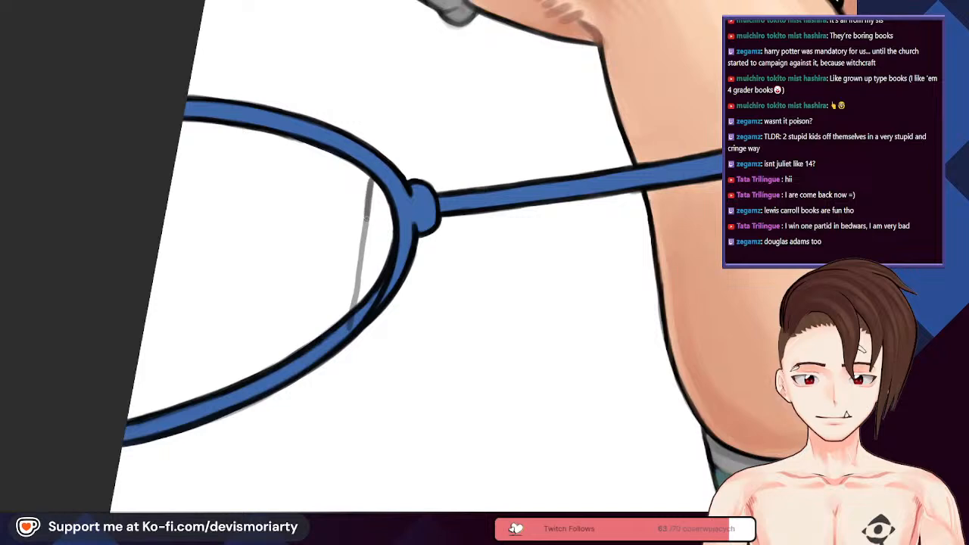
key(ctrl+z)
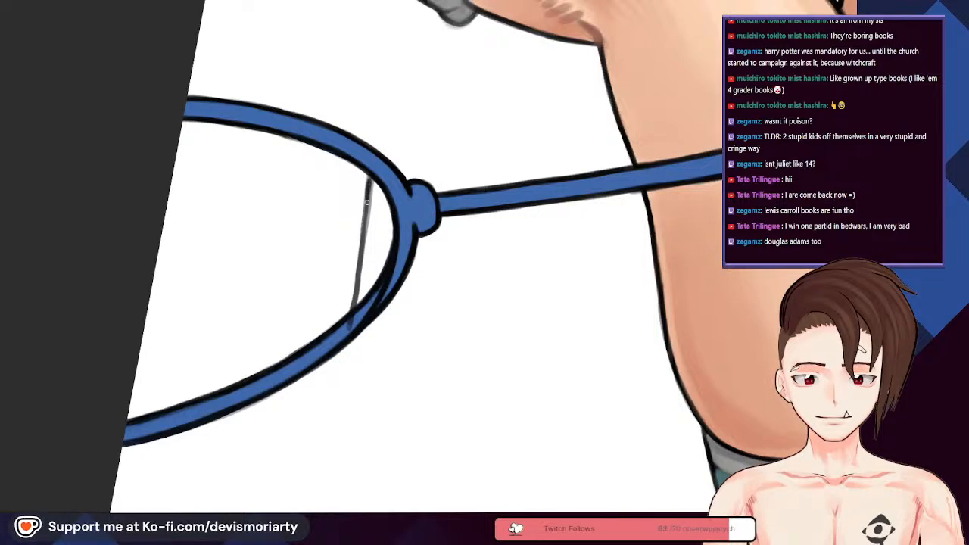
scroll(356, 289, down, 5)
mouse_move(368, 194)
mouse_down()
mouse_move(358, 278)
mouse_move(459, 405)
mouse_move(509, 395)
mouse_move(488, 402)
mouse_up()
key(5)
scroll(365, 204, down, 5)
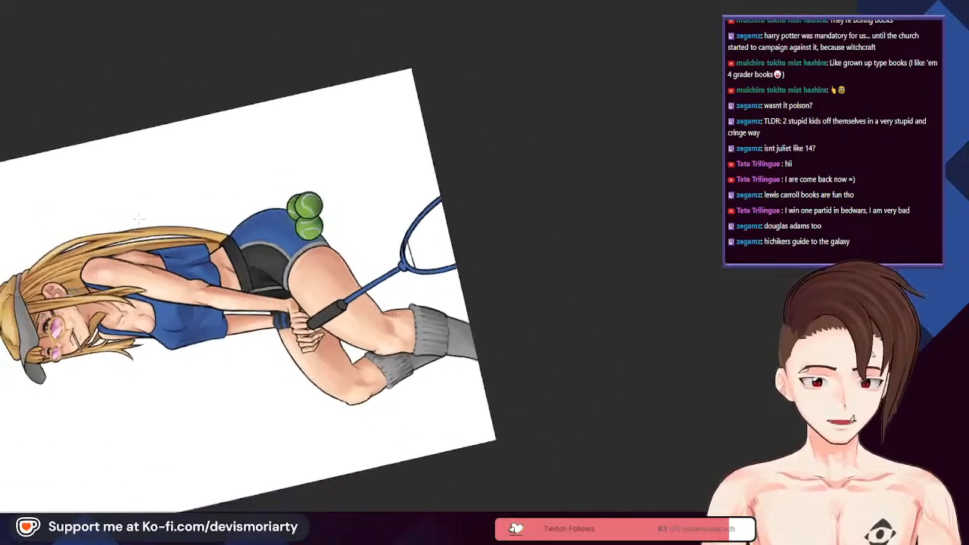
Step: Darken the first racket string along its length, extending its end slightly onto the blue frame
scroll(365, 204, up, 10)
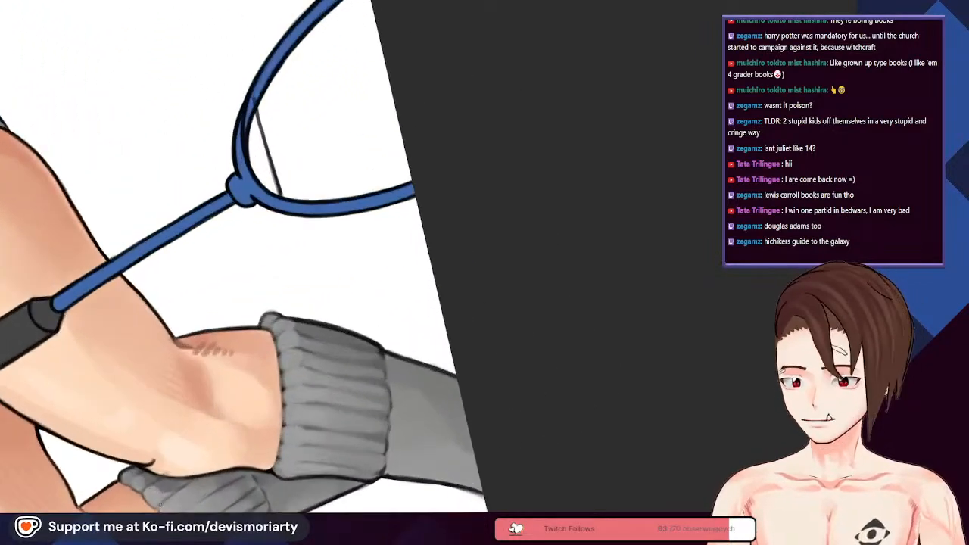
drag(160, 505, 128, 467)
scroll(205, 387, down, 3)
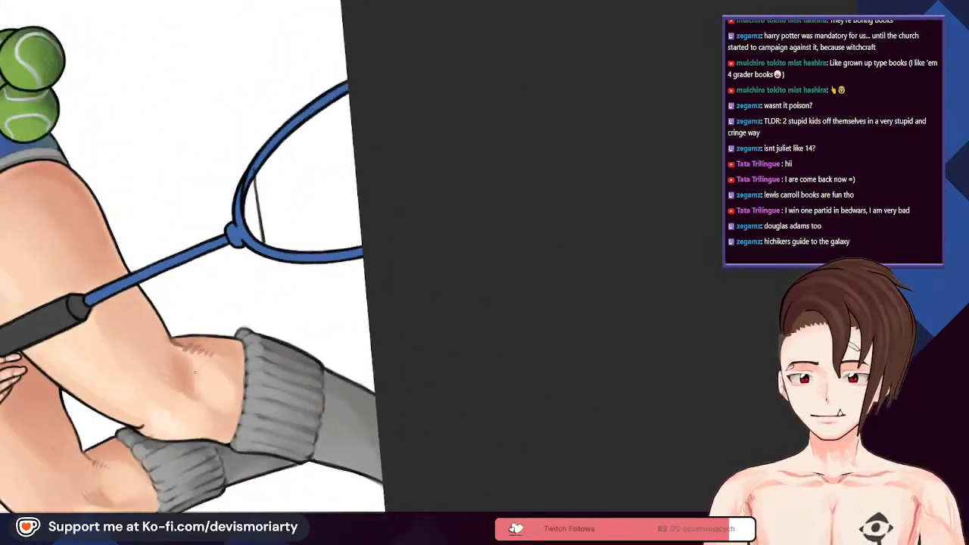
scroll(265, 227, up, 4)
scroll(292, 161, up, 3)
scroll(260, 293, down, 2)
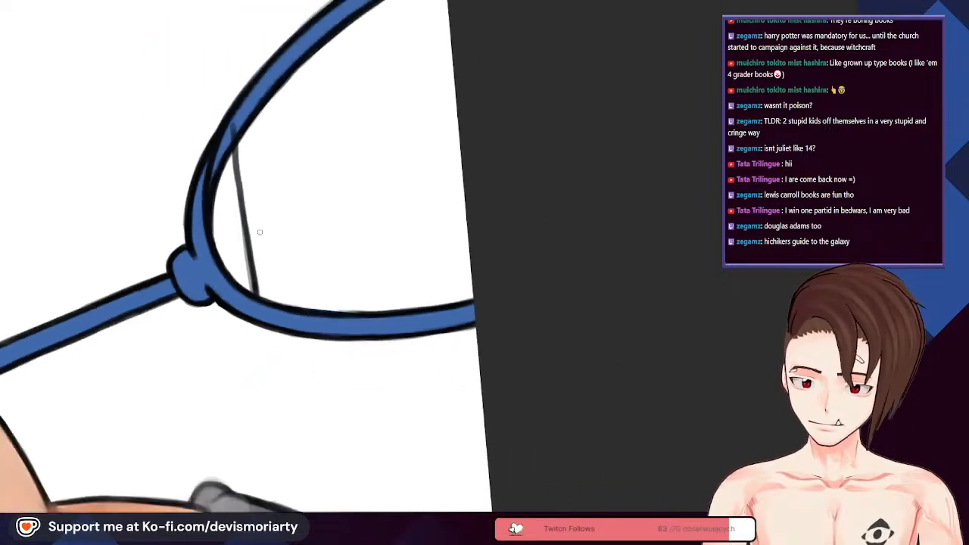
scroll(260, 293, up, 1)
scroll(232, 147, up, 2)
scroll(240, 216, up, 2)
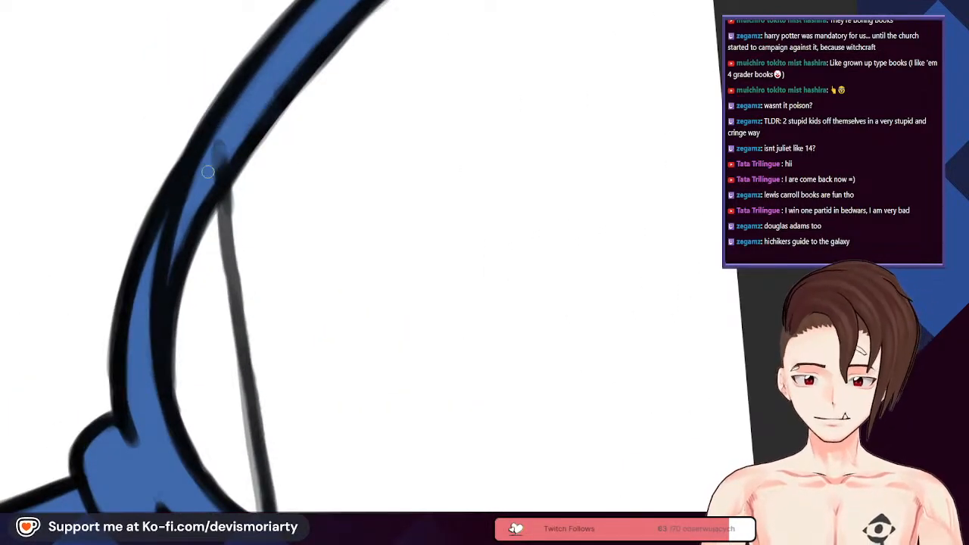
scroll(210, 210, up, 2)
scroll(223, 182, down, 2)
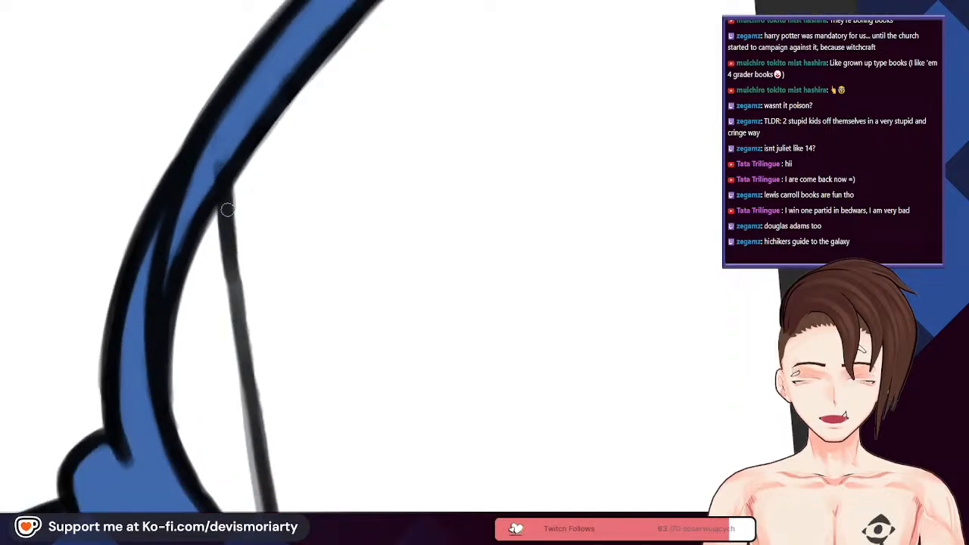
scroll(232, 195, down, 3)
scroll(231, 242, up, 3)
drag(228, 195, 239, 293)
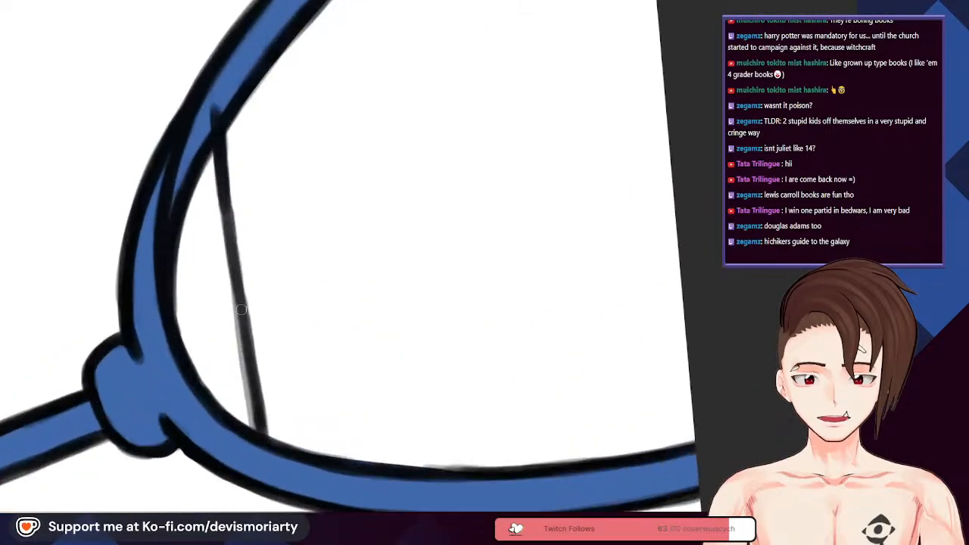
scroll(239, 312, down, 5)
scroll(292, 334, up, 2)
scroll(292, 341, down, 5)
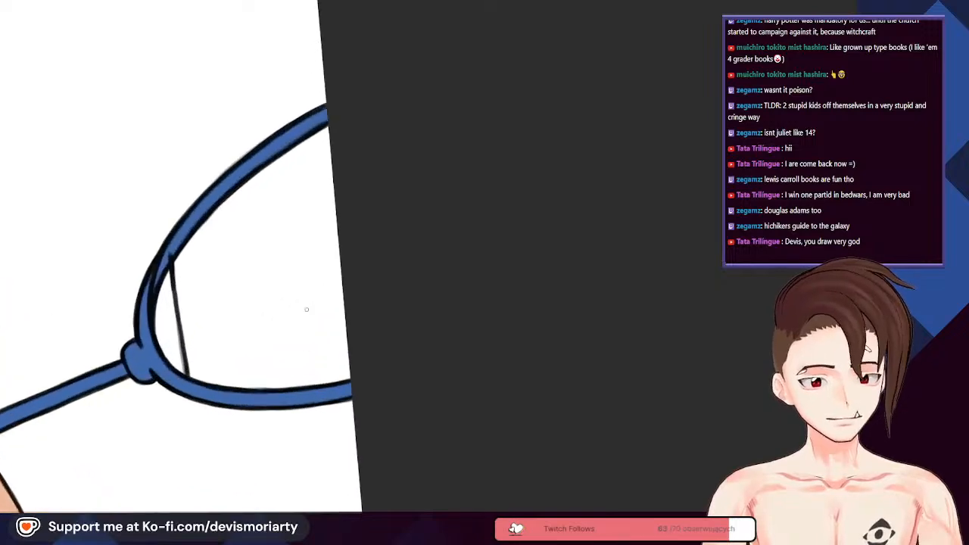
Step: Draw a second, shorter dark string parallel to the first, between it and the racket's throat
scroll(124, 378, up, 3)
scroll(190, 325, down, 4)
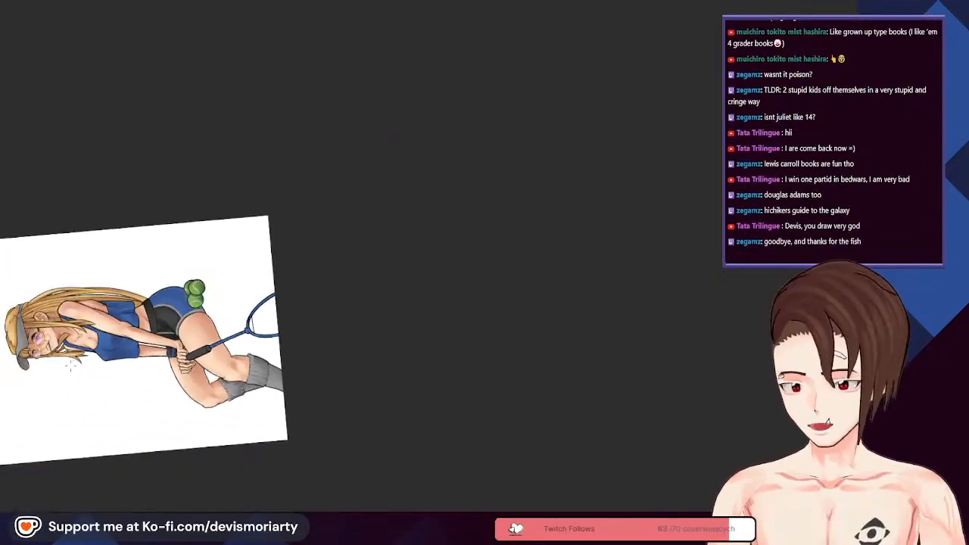
scroll(314, 274, up, 3)
scroll(313, 274, up, 2)
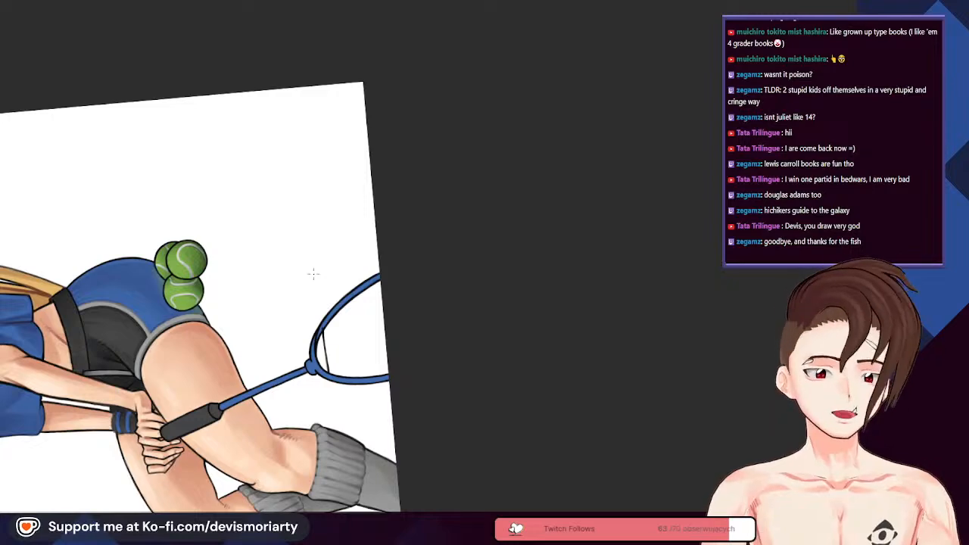
scroll(313, 274, up, 5)
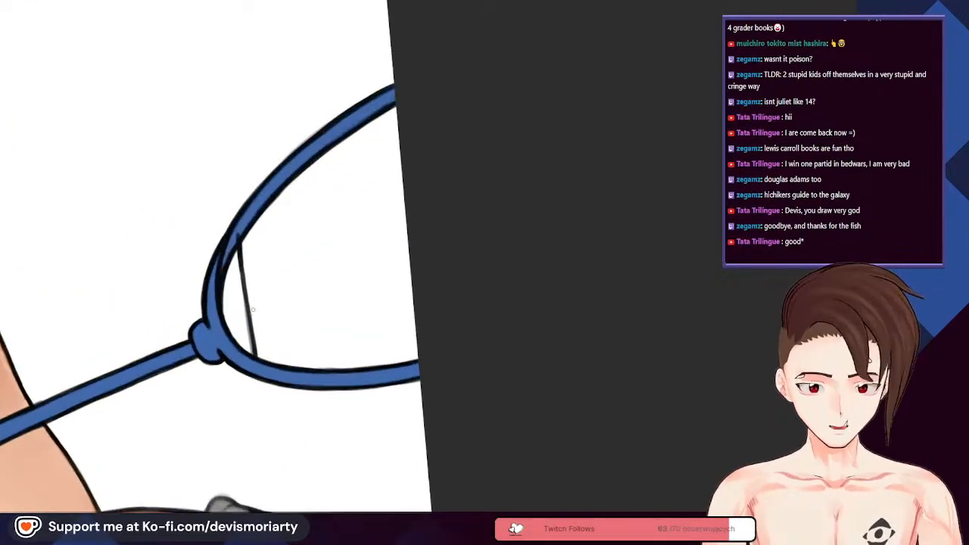
scroll(250, 311, up, 5)
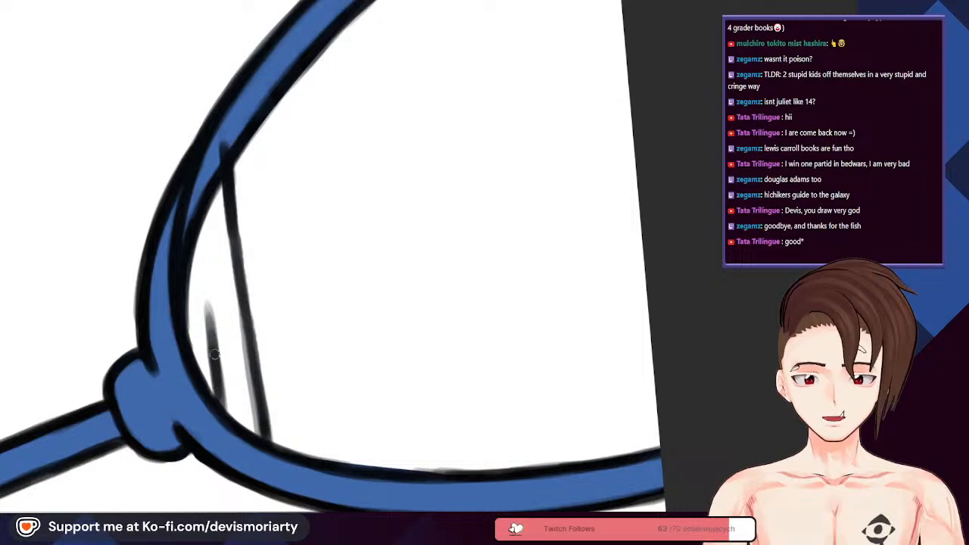
drag(200, 233, 208, 292)
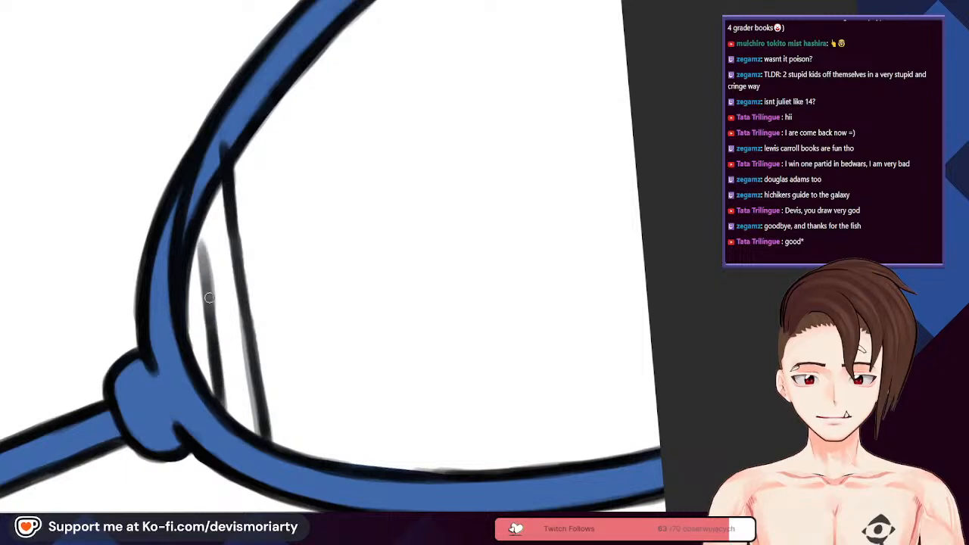
drag(203, 349, 224, 406)
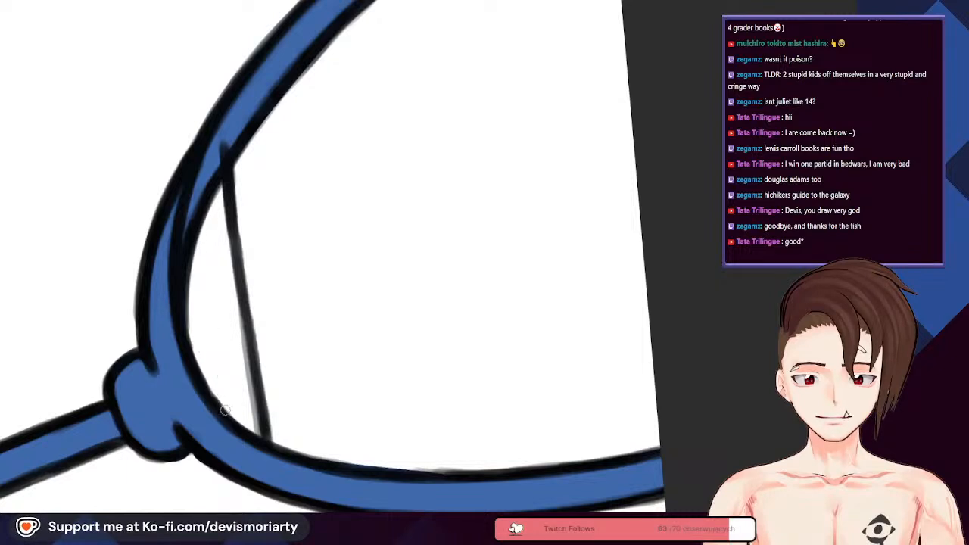
mouse_move(218, 371)
mouse_down()
mouse_move(223, 404)
mouse_move(198, 209)
mouse_move(200, 235)
mouse_up()
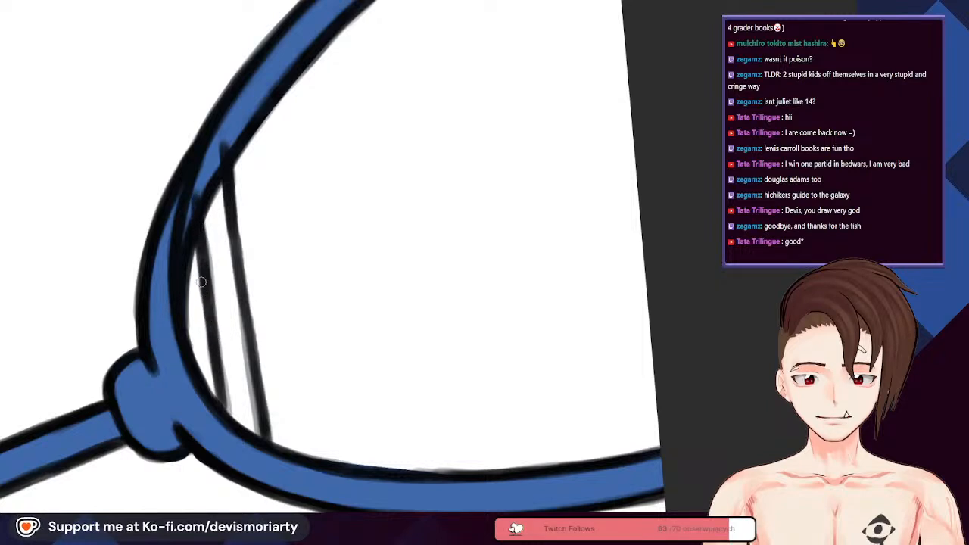
scroll(203, 250, down, 5)
scroll(208, 227, up, 3)
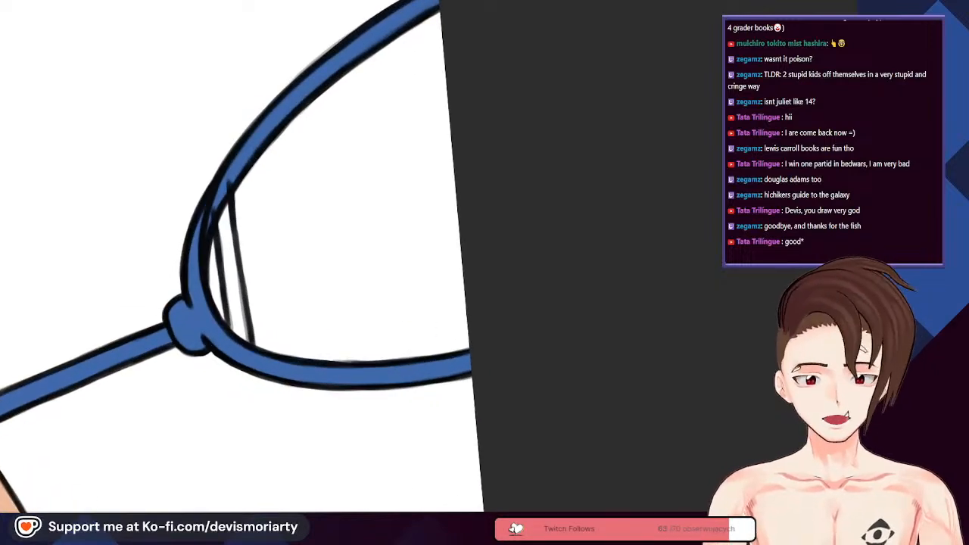
Step: Examine the two racket strings at different canvas rotations and magnifications
drag(204, 235, 328, 55)
mouse_move(130, 503)
mouse_down()
mouse_move(114, 483)
mouse_move(130, 472)
mouse_up()
scroll(110, 482, down, 1)
scroll(111, 482, up, 5)
scroll(130, 471, down, 10)
scroll(254, 233, up, 5)
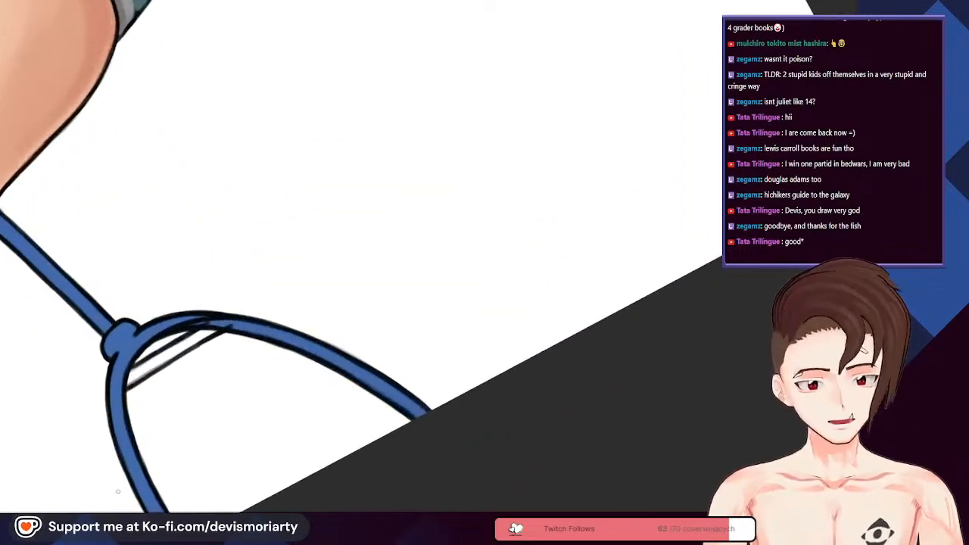
click(155, 511)
drag(228, 443, 275, 29)
scroll(326, 333, down, 6)
scroll(381, 207, up, 7)
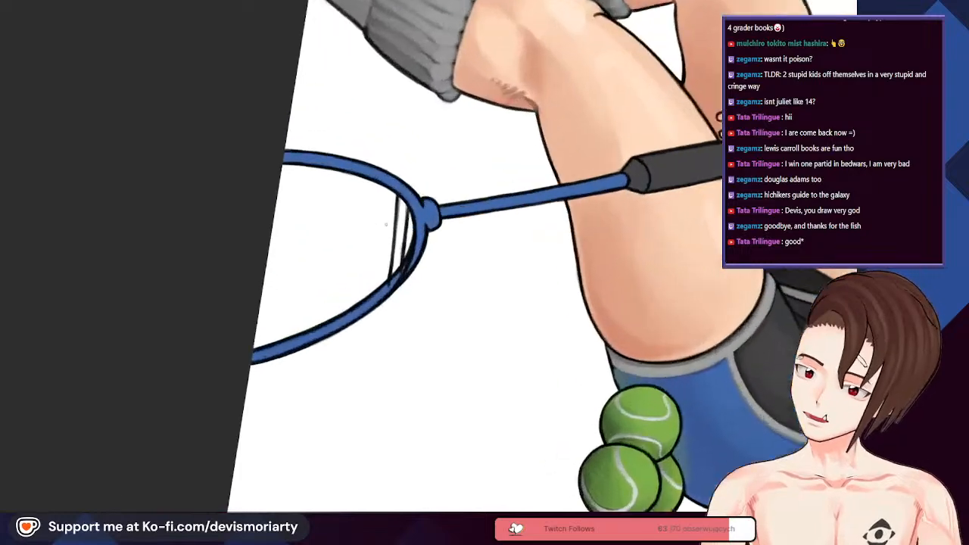
Step: Draw a third dark string across the racket head, parallel to the first two and farther from the throat
mouse_move(386, 158)
mouse_down()
mouse_move(380, 206)
mouse_move(382, 197)
mouse_up()
scroll(379, 178, down, 3)
scroll(460, 283, up, 2)
scroll(427, 227, down, 1)
scroll(427, 155, up, 1)
drag(353, 155, 343, 265)
drag(349, 201, 340, 280)
drag(347, 226, 337, 310)
drag(344, 265, 330, 370)
drag(340, 305, 325, 386)
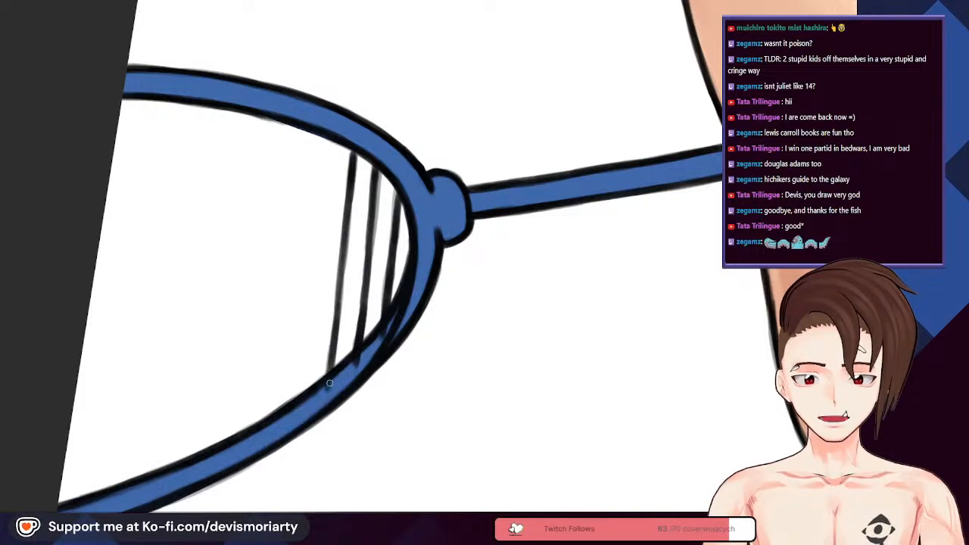
Step: Add a fourth parallel string spanning the racket head beside the third and compare it with the full figure
scroll(343, 257, down, 4)
scroll(336, 219, up, 3)
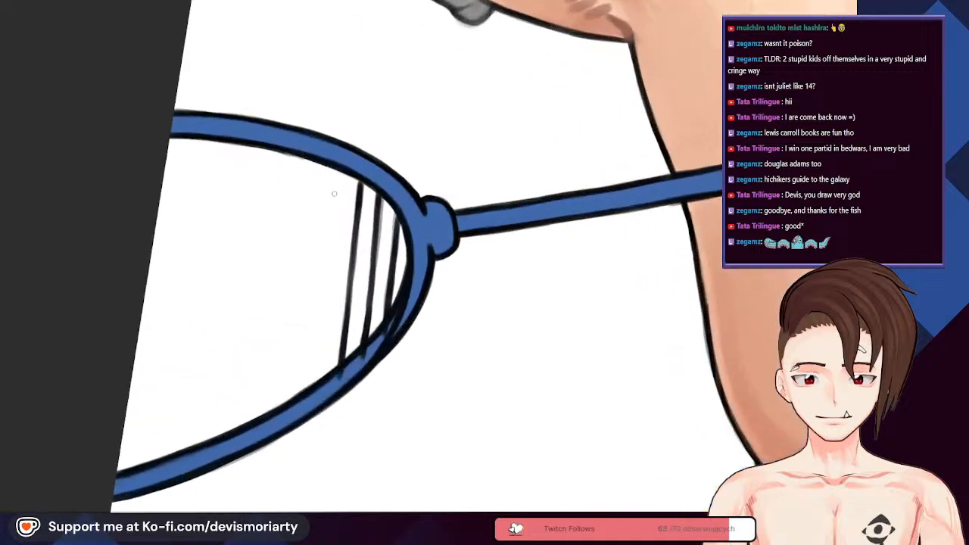
drag(339, 173, 327, 287)
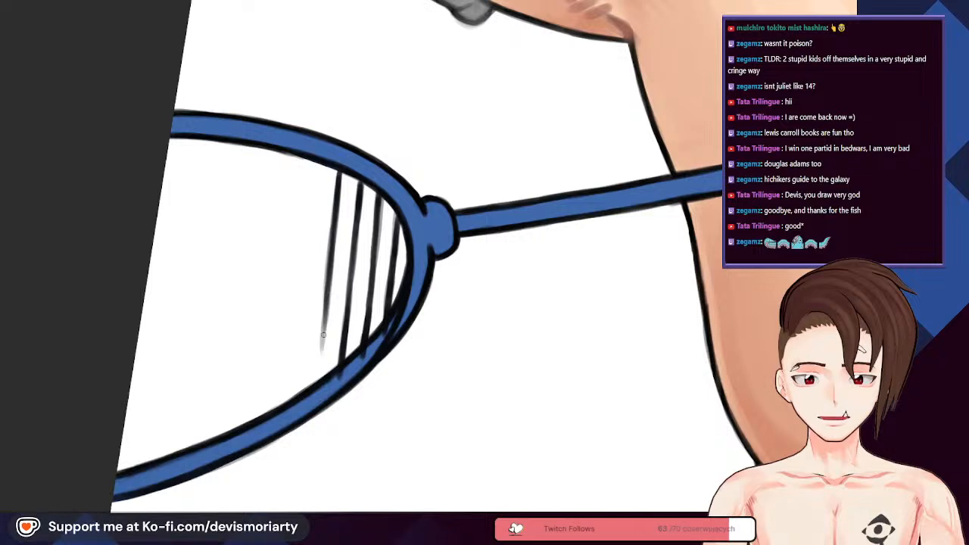
drag(323, 316, 318, 363)
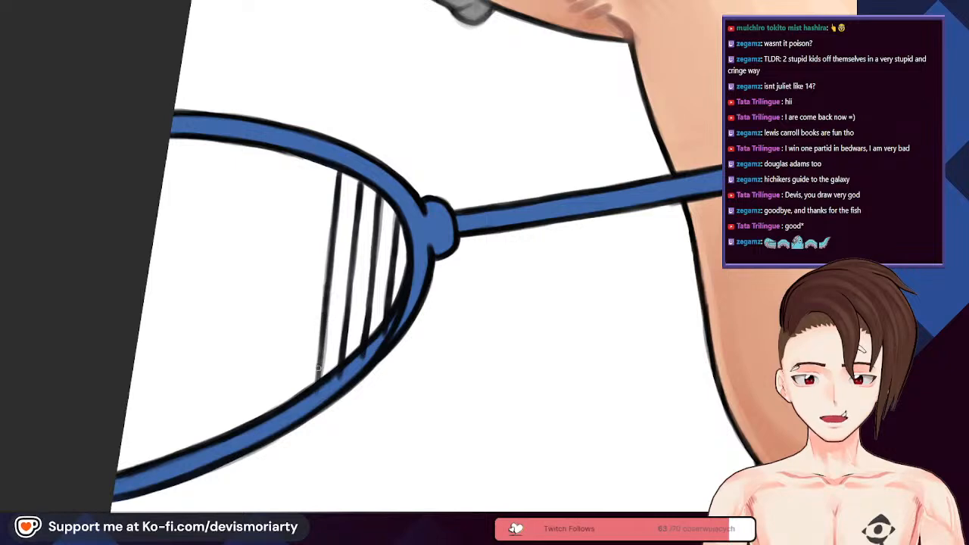
scroll(326, 296, down, 6)
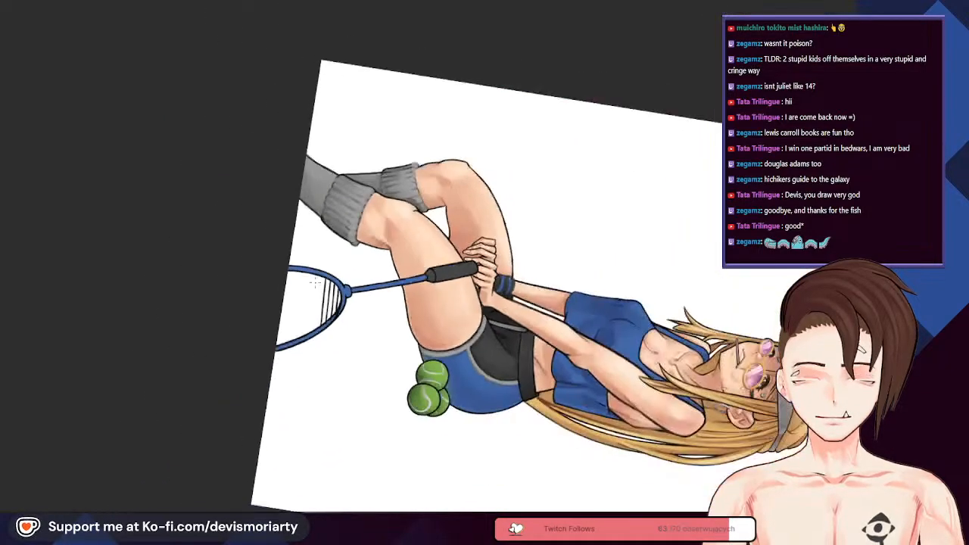
scroll(322, 264, down, 1)
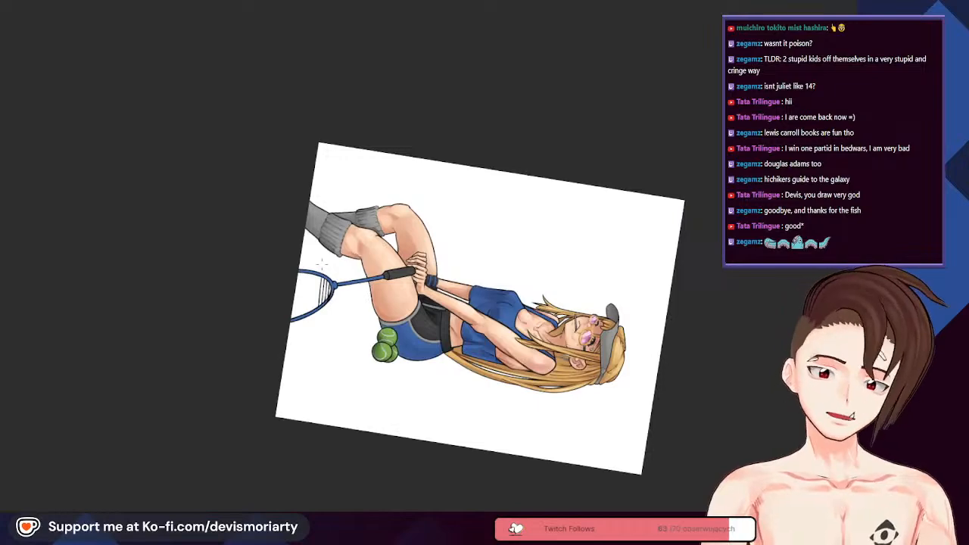
Step: Draw a fifth parallel string from one side of the racket frame to the other, continuing the even spacing
scroll(322, 264, up, 6)
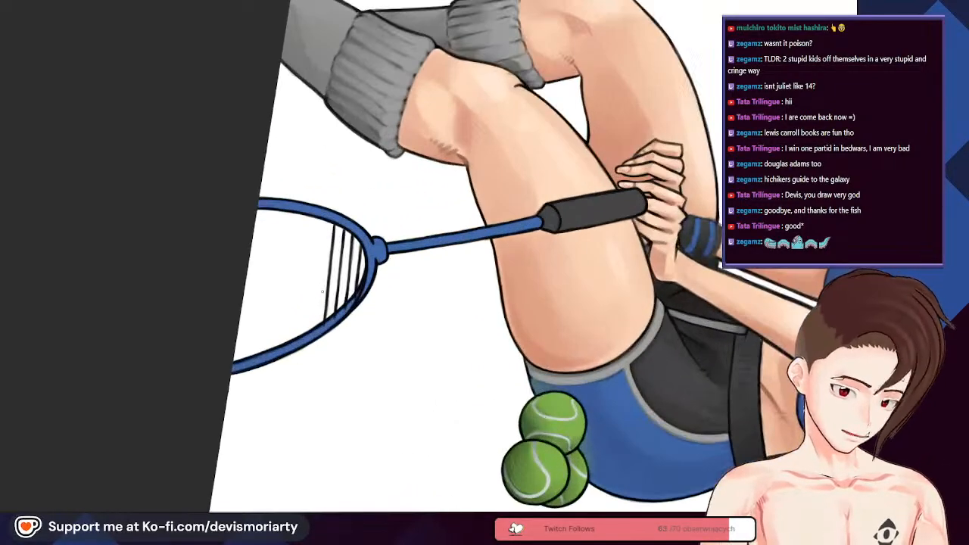
scroll(314, 249, down, 2)
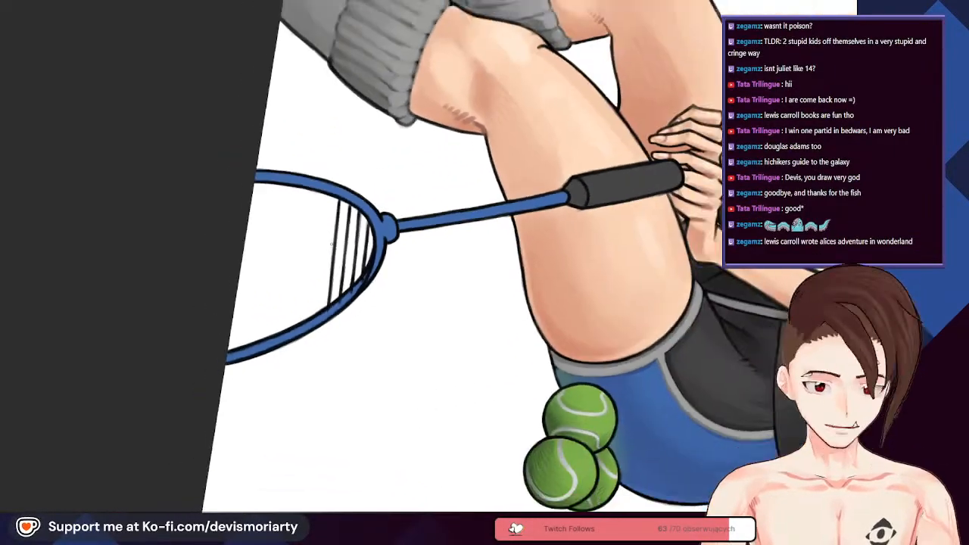
scroll(314, 209, down, 3)
scroll(314, 209, up, 4)
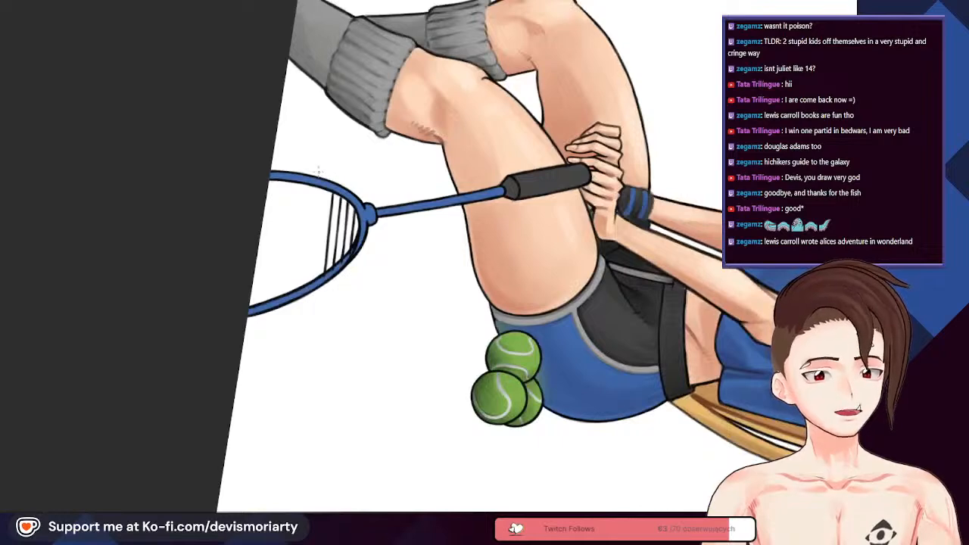
scroll(325, 201, up, 2)
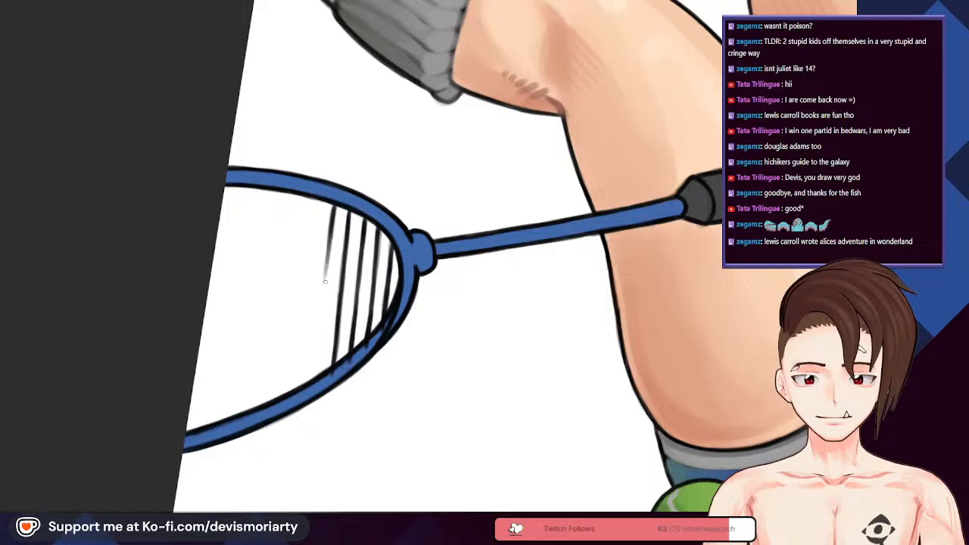
scroll(326, 276, down, 3)
scroll(323, 249, up, 4)
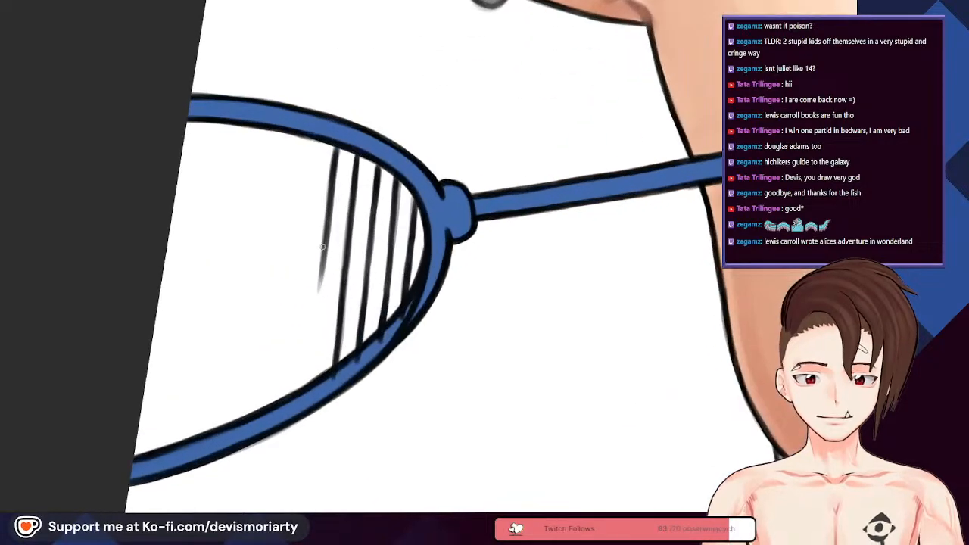
drag(321, 281, 312, 340)
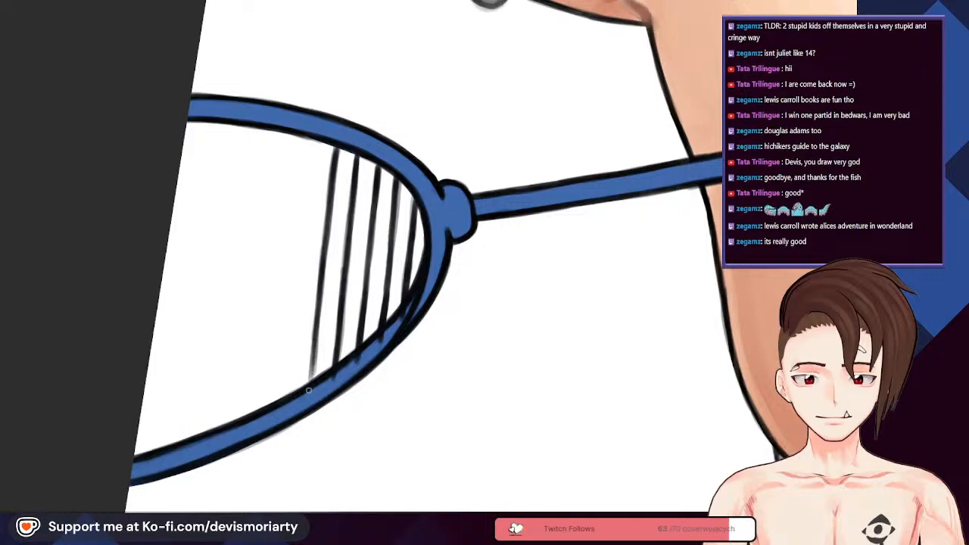
scroll(313, 347, down, 5)
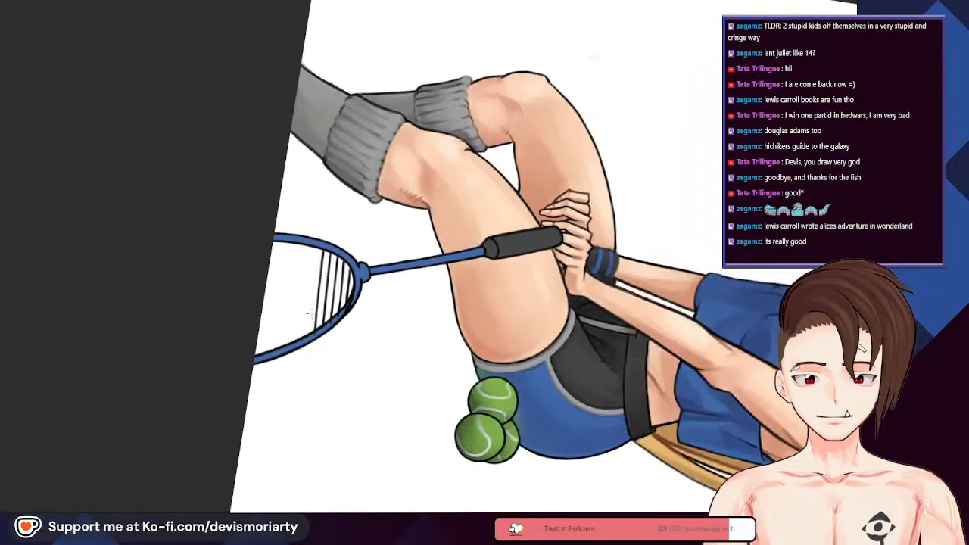
Step: Draw a sixth dark string across the racket head, parallel to the fifth and one spacing farther from the throat
scroll(310, 318, up, 2)
scroll(307, 288, down, 1)
scroll(302, 240, up, 4)
scroll(321, 233, up, 3)
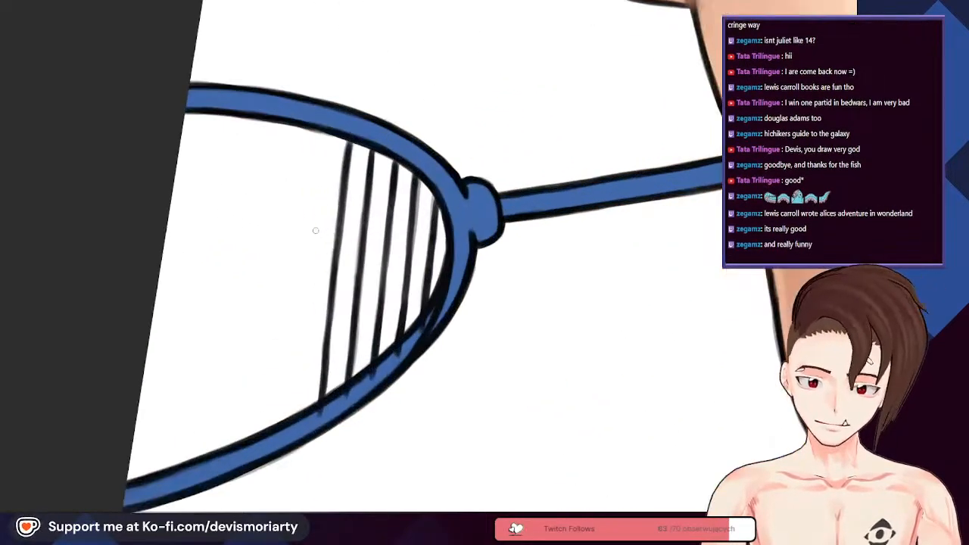
scroll(288, 178, down, 6)
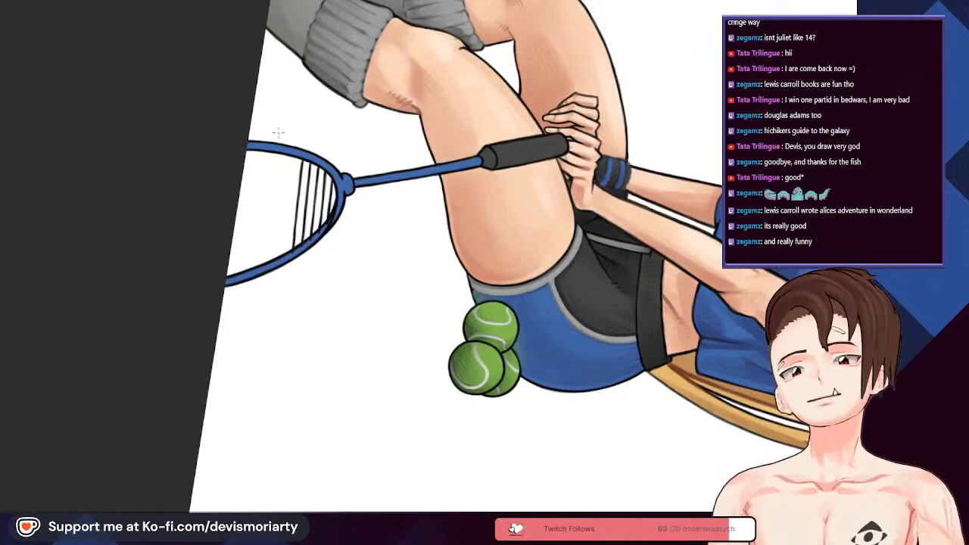
scroll(299, 161, up, 3)
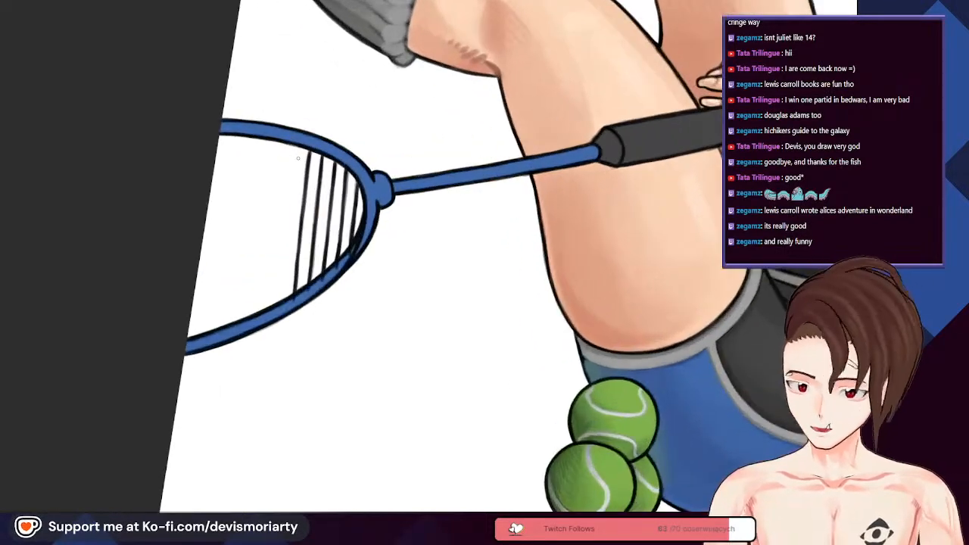
drag(289, 212, 291, 178)
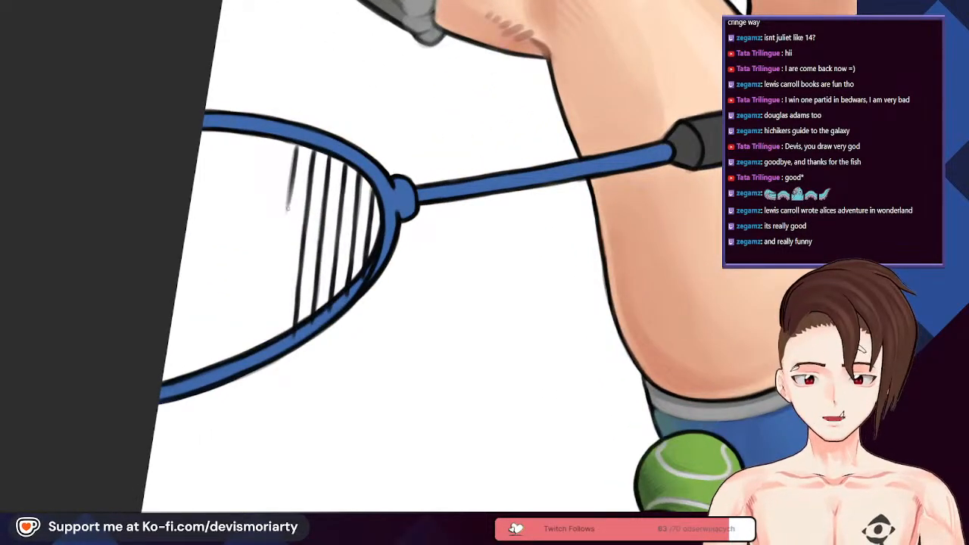
scroll(289, 185, down, 3)
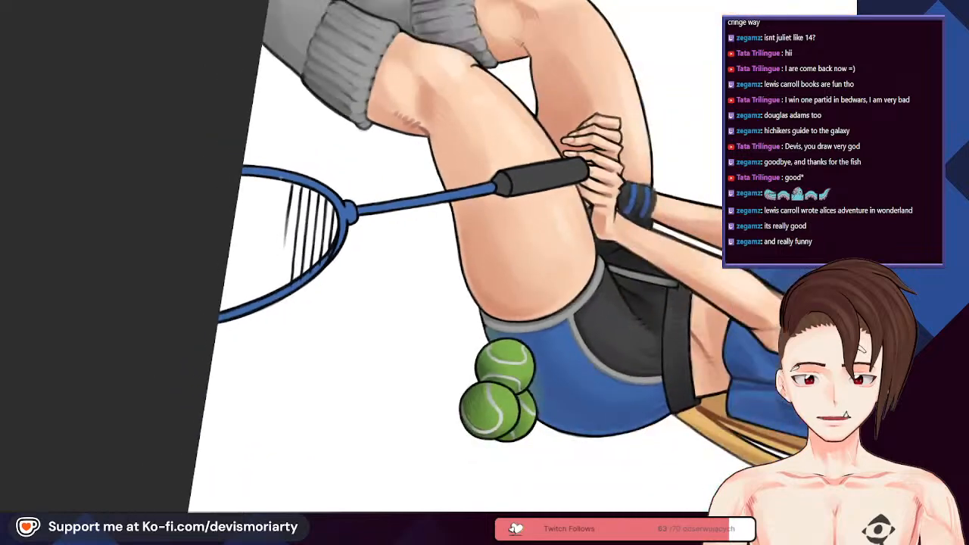
scroll(280, 191, up, 3)
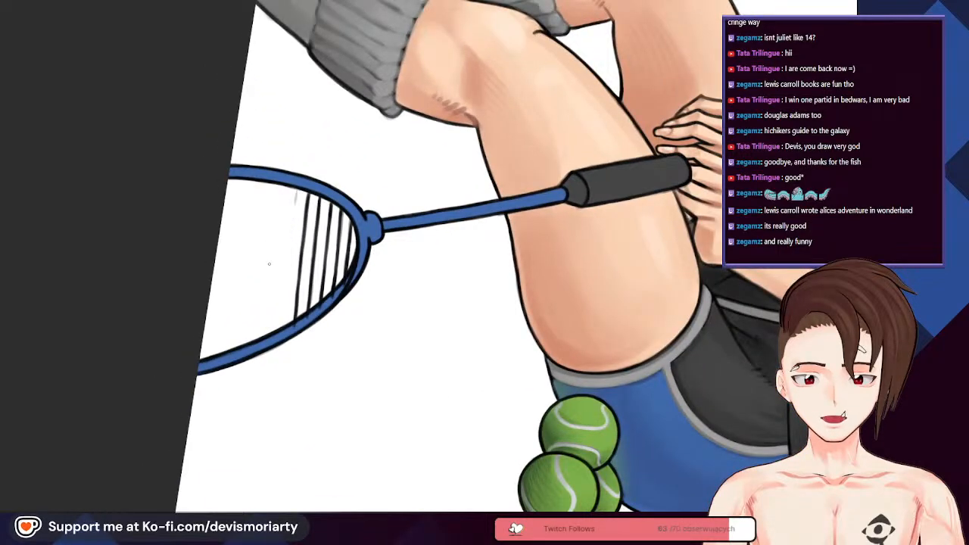
scroll(294, 195, up, 3)
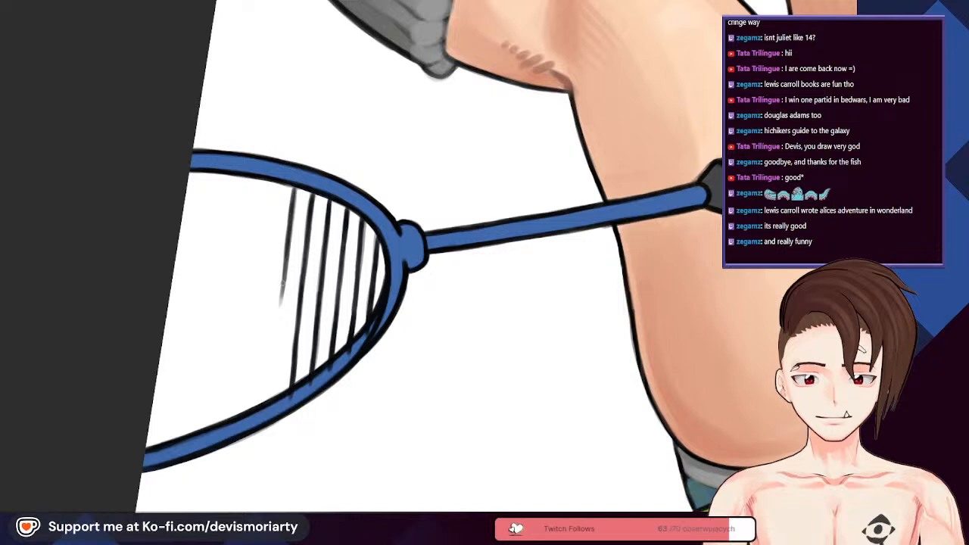
drag(280, 305, 277, 356)
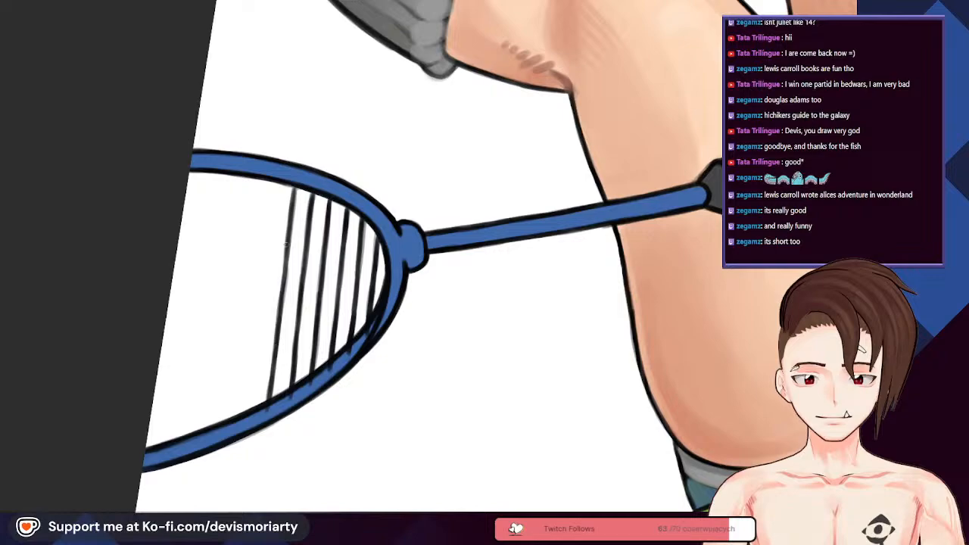
scroll(293, 225, down, 1)
scroll(293, 225, up, 3)
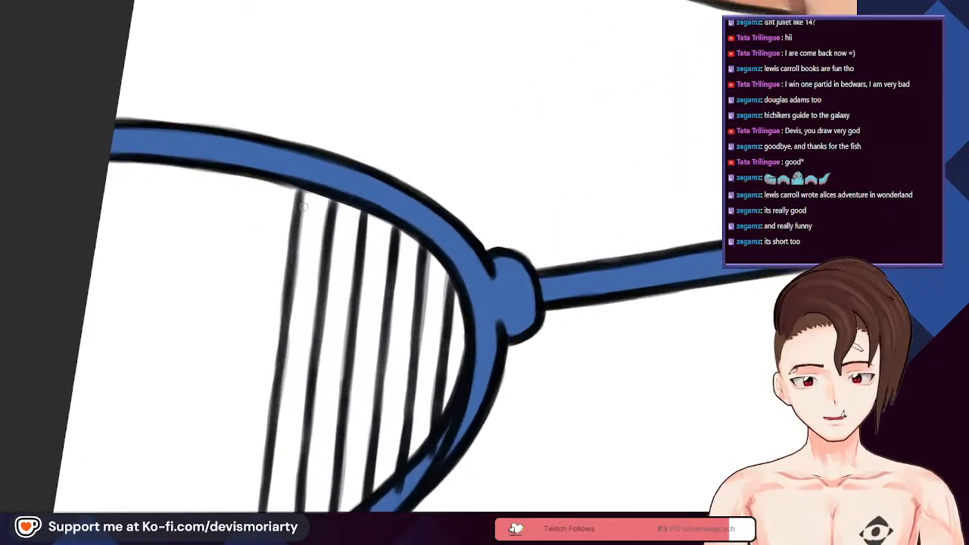
Step: Examine the spacing and angle of the six racket strings against the full figure at several canvas rotations
scroll(298, 220, down, 3)
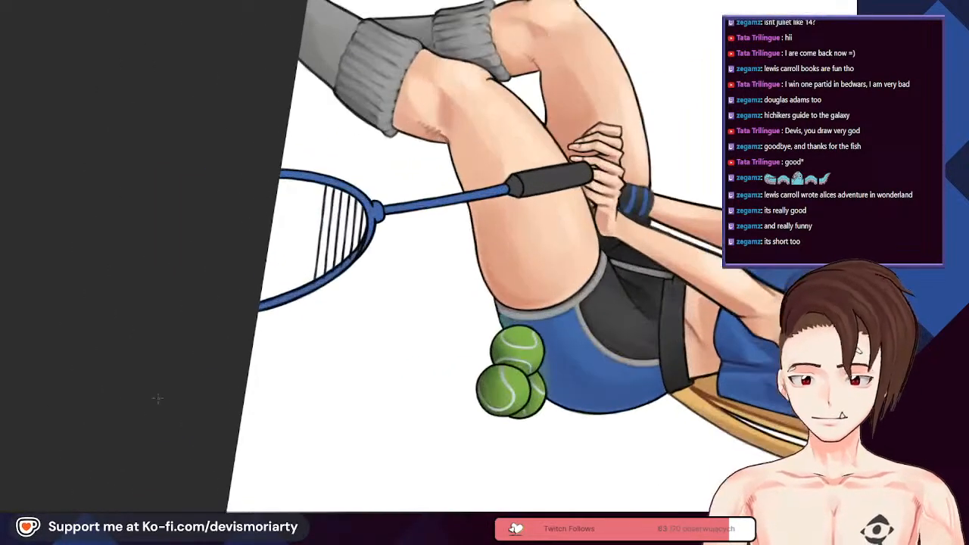
scroll(299, 220, up, 3)
drag(298, 220, 313, 300)
scroll(216, 405, up, 3)
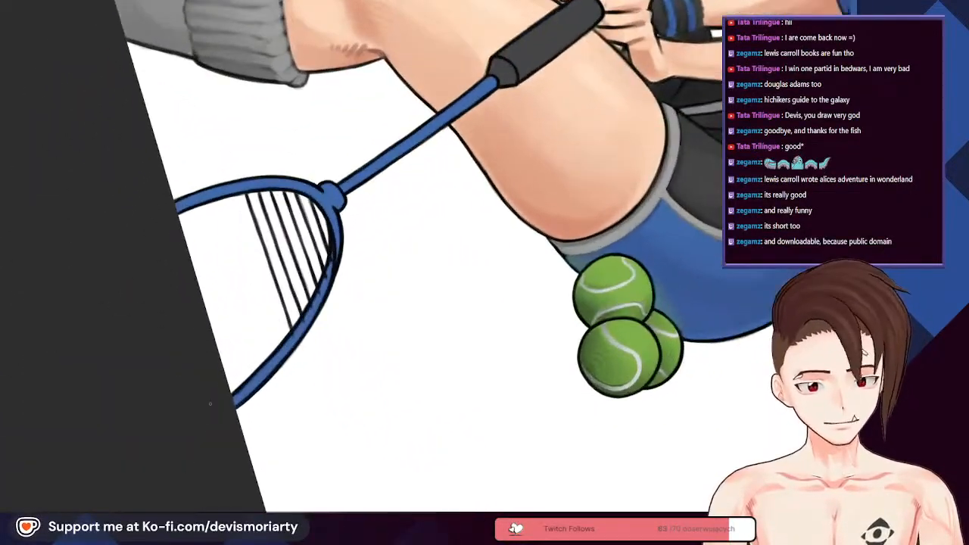
scroll(167, 495, down, 5)
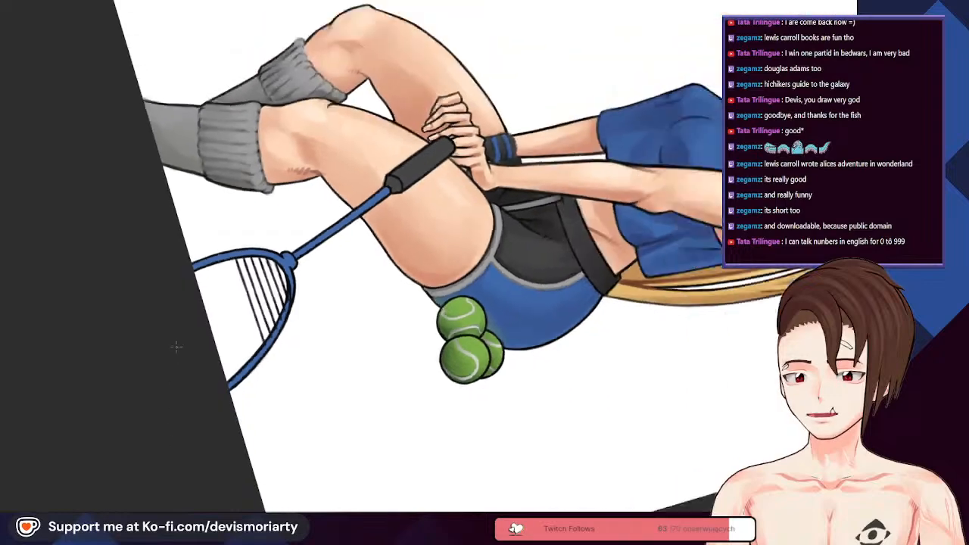
scroll(173, 365, up, 5)
scroll(174, 312, down, 4)
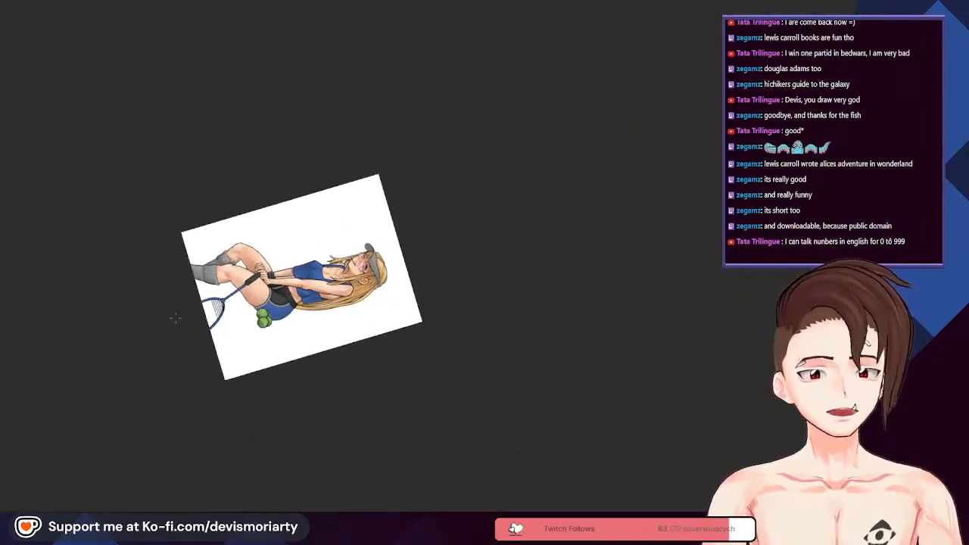
scroll(125, 281, up, 5)
scroll(148, 306, down, 1)
scroll(173, 425, up, 1)
scroll(173, 425, up, 3)
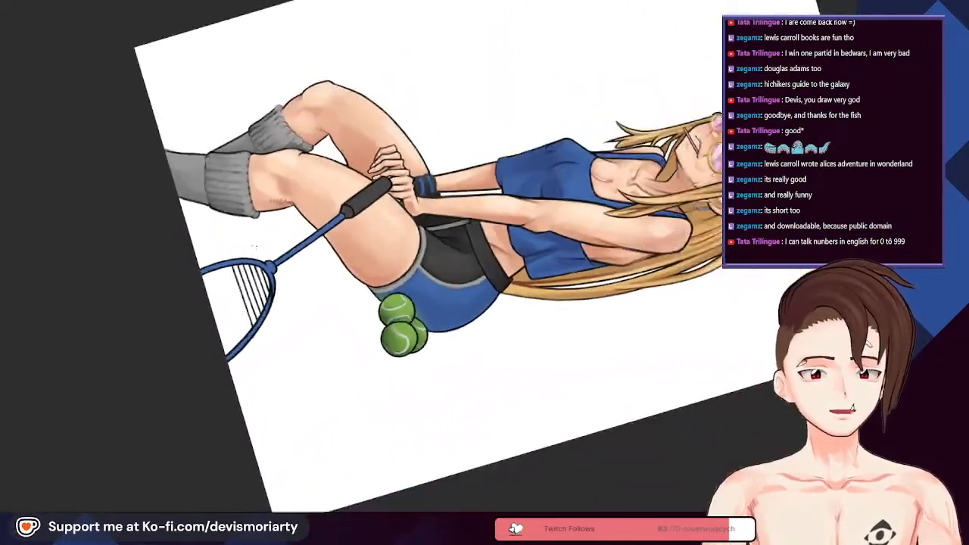
drag(551, 321, 521, 354)
scroll(152, 446, down, 4)
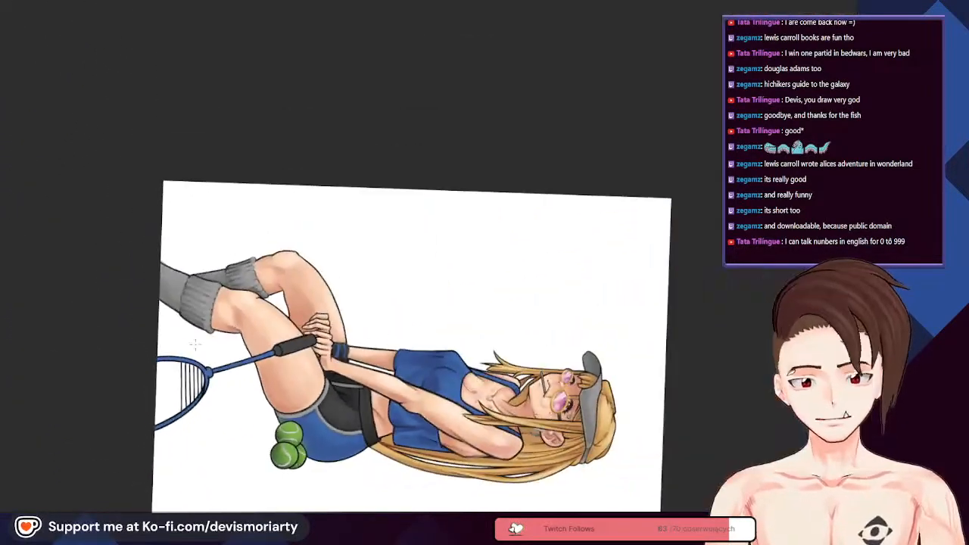
Step: Handwrite the number 1000 in thin grey strokes on the blank area below the tennis balls and underline it
scroll(182, 446, up, 3)
scroll(186, 446, down, 4)
scroll(184, 454, up, 3)
scroll(184, 454, down, 1)
scroll(211, 409, up, 4)
drag(193, 429, 217, 430)
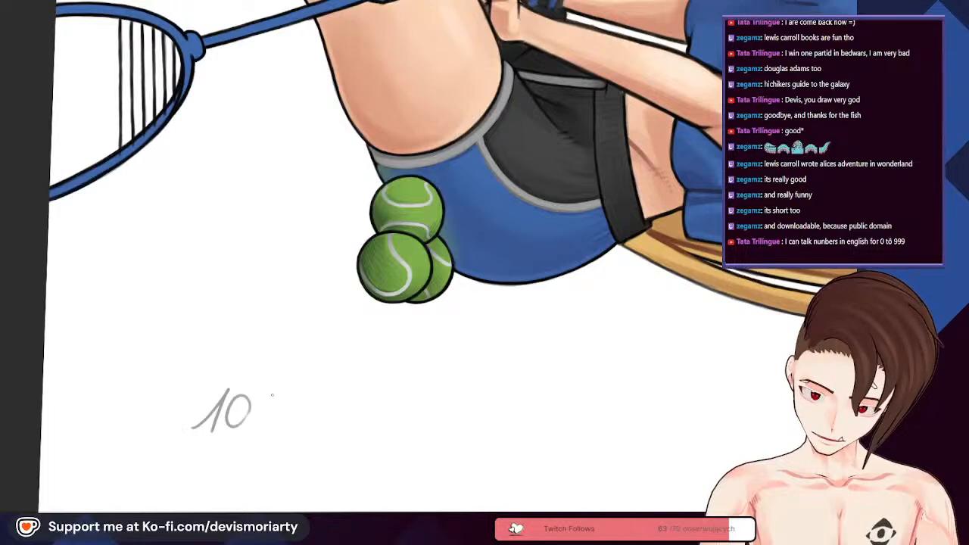
drag(306, 392, 305, 395)
scroll(305, 455, down, 1)
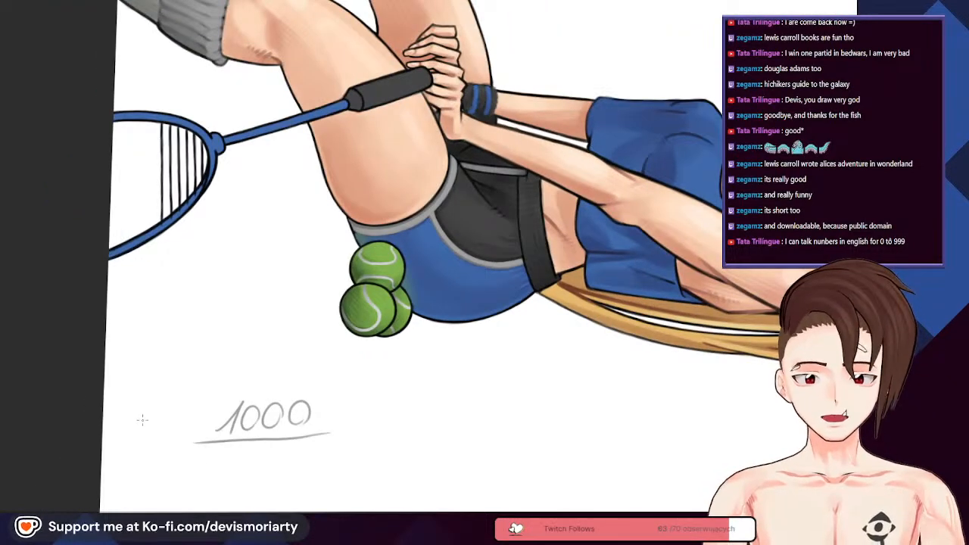
Step: Undo the handwritten 1000 and its underline
key(ctrl+z)
key(ctrl+z)
key(ctrl+z)
key(ctrl+z)
key(ctrl+z)
scroll(151, 404, down, 2)
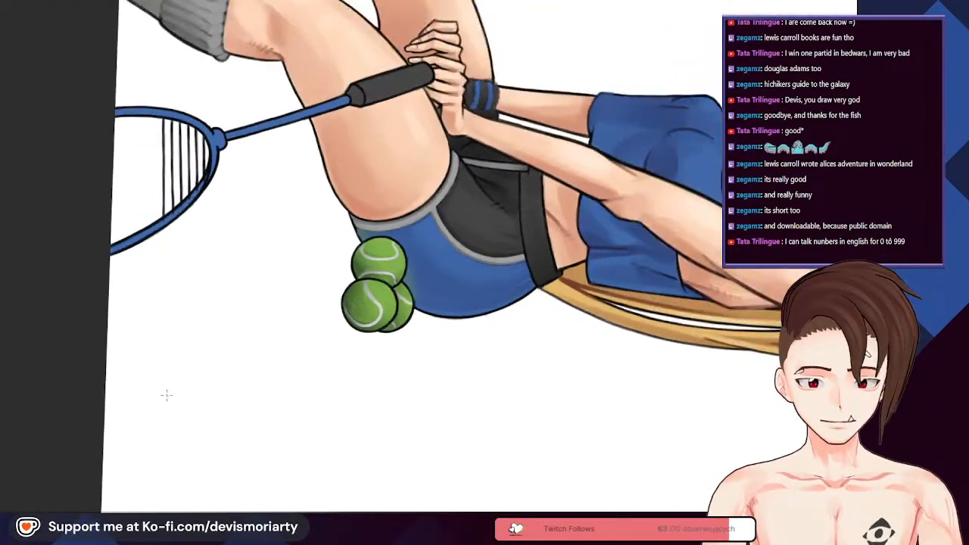
Step: Handwrite the words "one thousand" on the blank area below the tennis balls
scroll(228, 406, up, 1)
scroll(228, 405, up, 1)
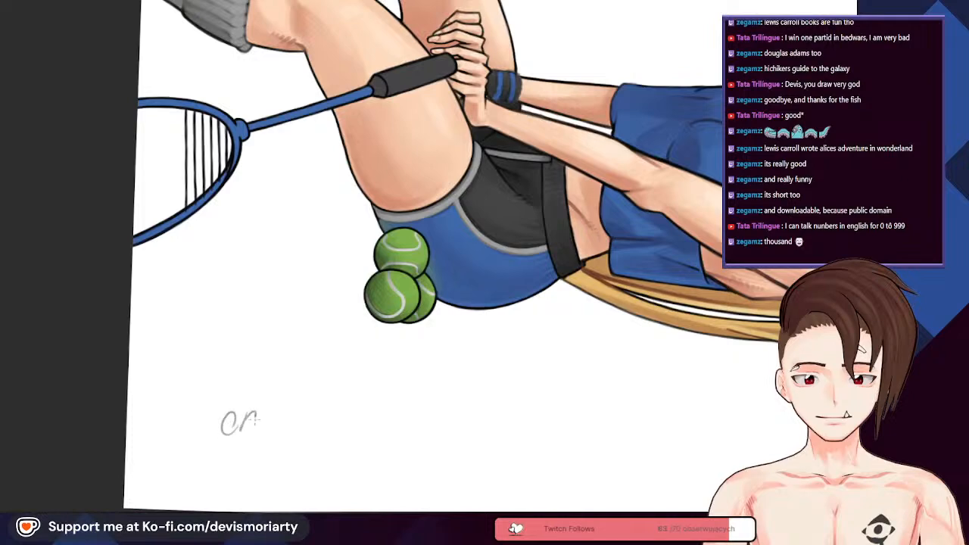
drag(258, 423, 273, 424)
scroll(310, 399, down, 1)
scroll(326, 391, up, 2)
drag(334, 377, 308, 425)
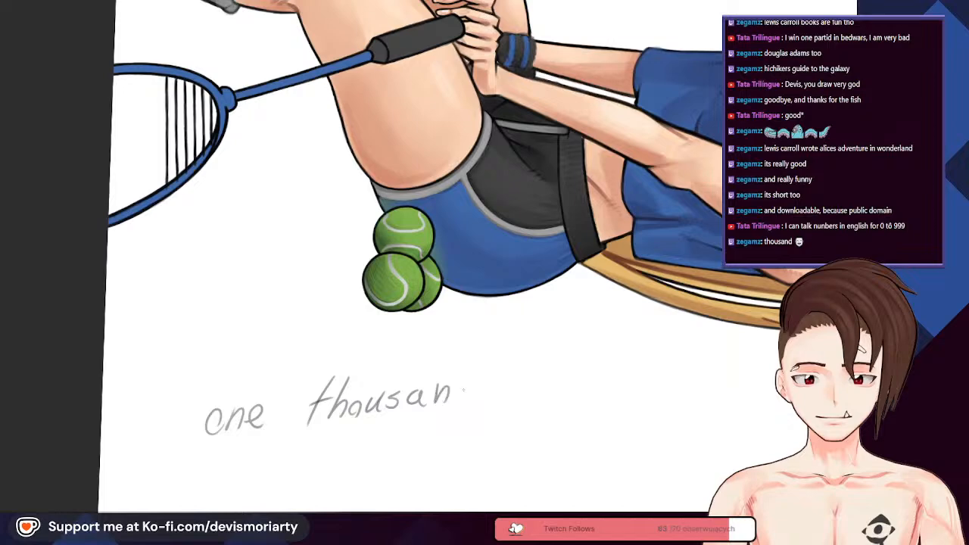
scroll(519, 477, down, 2)
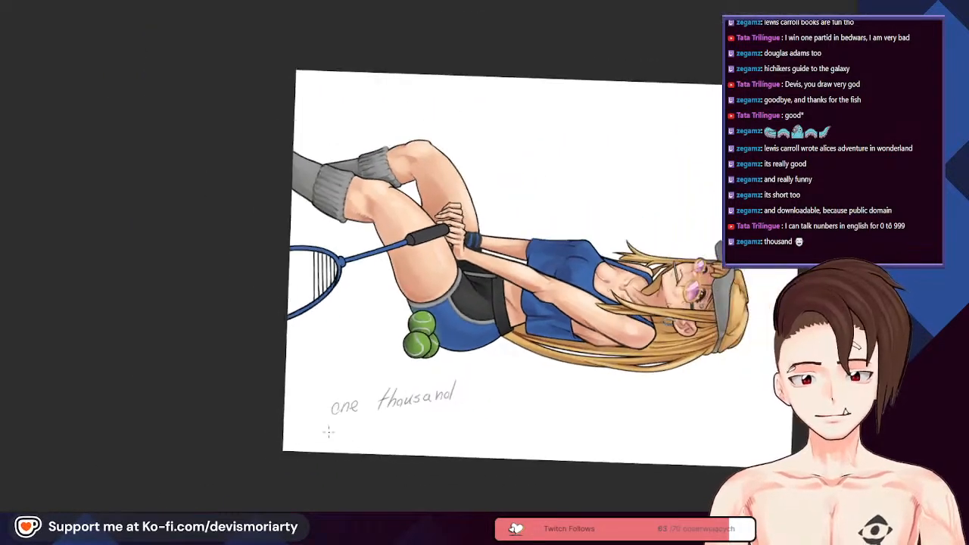
Step: Undo all strokes of the handwritten "one thousand" to clear the blank area
scroll(520, 477, up, 2)
key(ctrl+z)
key(ctrl+z)
key(ctrl+z)
key(ctrl+z)
key(ctrl+z)
key(ctrl+z)
key(ctrl+z)
key(ctrl+z)
key(ctrl+z)
key(ctrl+z)
key(ctrl+z)
key(ctrl+z)
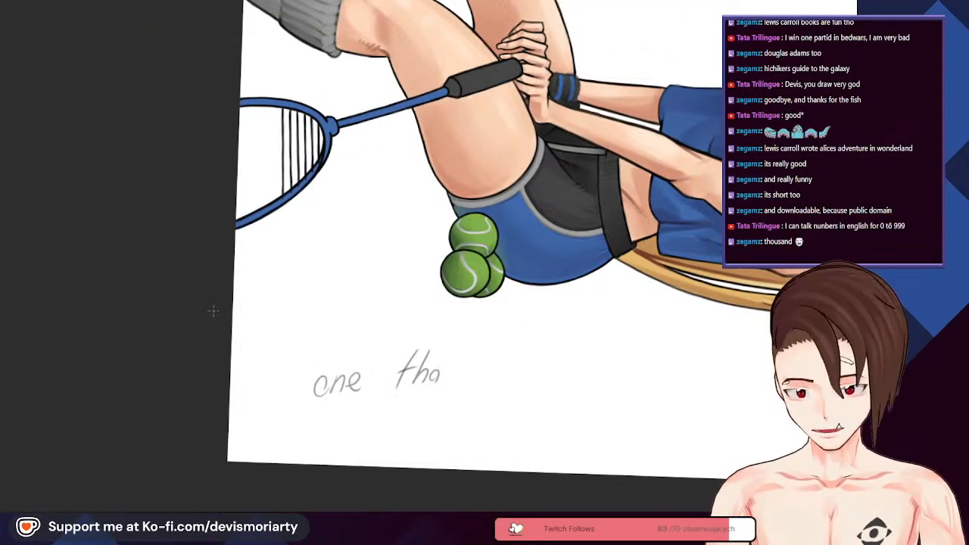
key(ctrl+z)
Step: Draw a black vertical string in the racket head beside the outermost one, running from the upper rim to the lower rim
scroll(285, 125, up, 5)
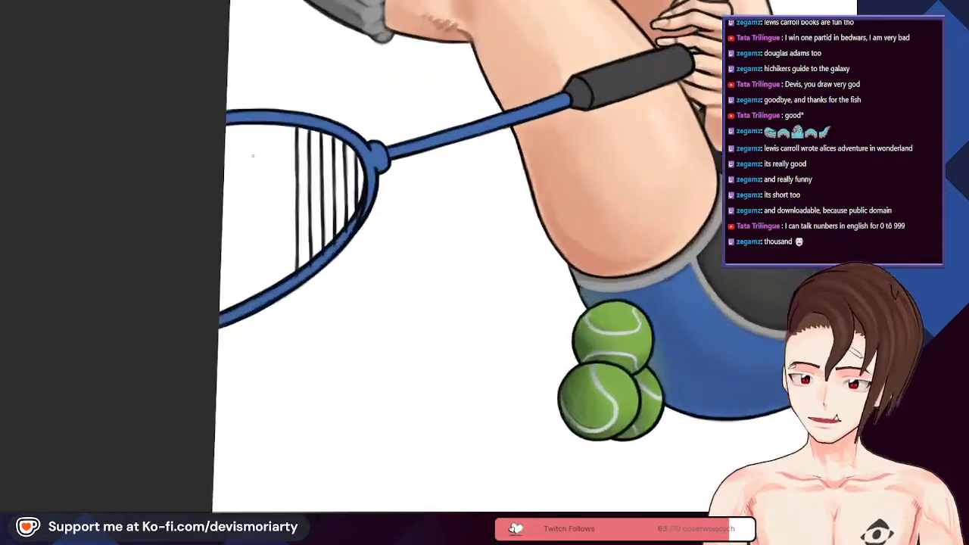
drag(286, 147, 287, 212)
scroll(319, 215, up, 1)
key(ctrl+z)
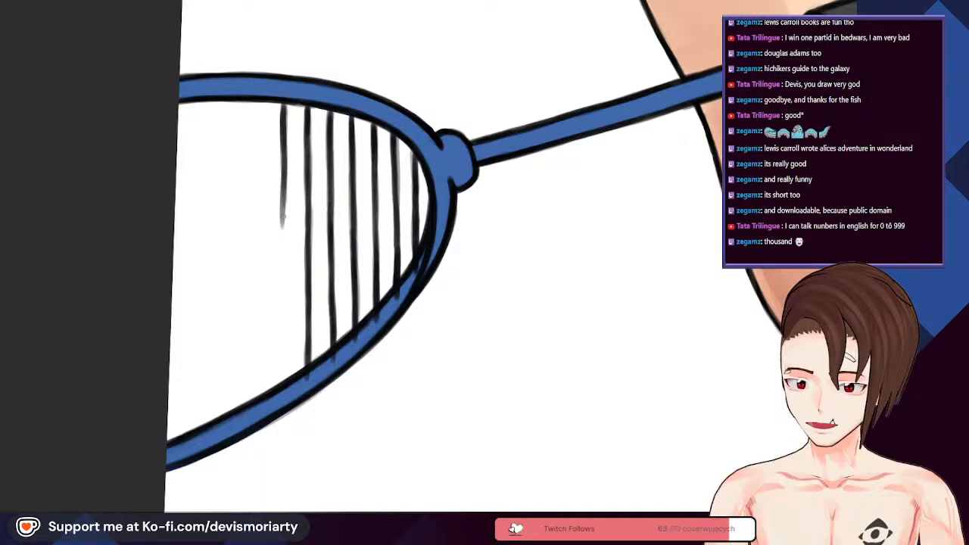
drag(282, 242, 283, 313)
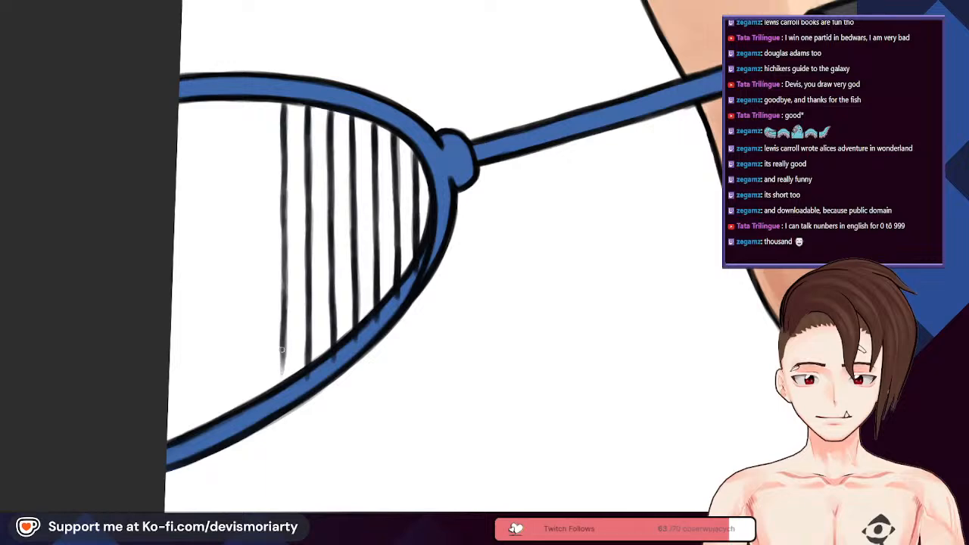
drag(282, 396, 284, 321)
scroll(282, 262, down, 3)
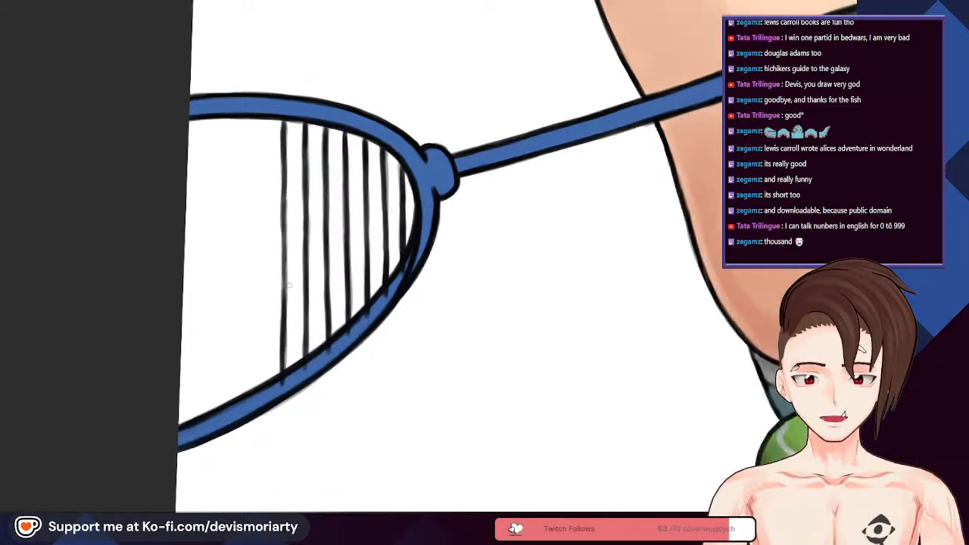
scroll(256, 171, down, 1)
scroll(255, 171, up, 1)
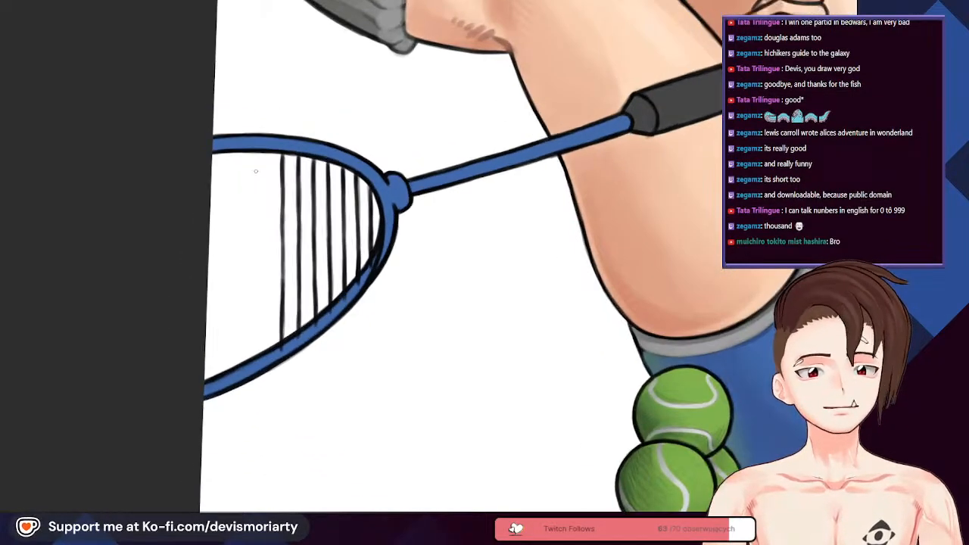
scroll(280, 170, up, 1)
scroll(283, 175, down, 5)
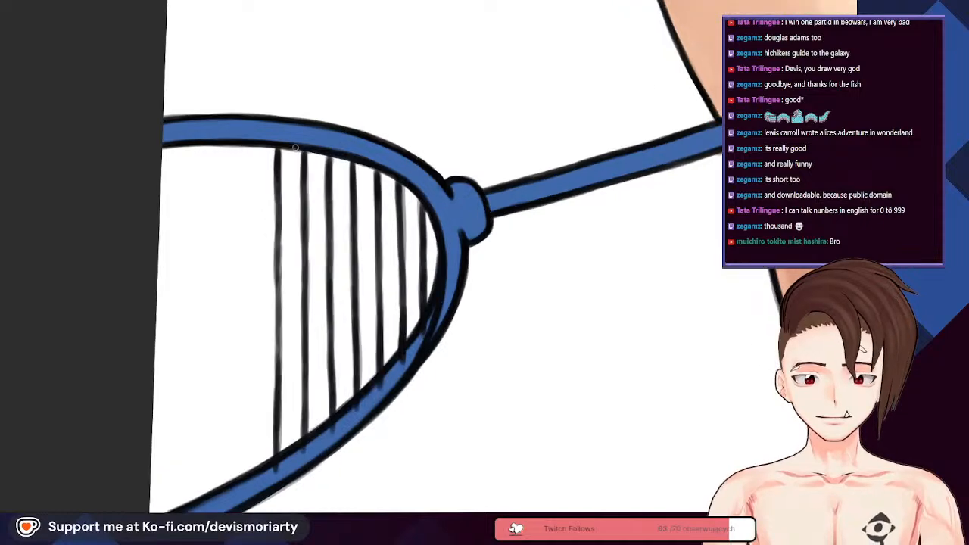
scroll(273, 126, up, 4)
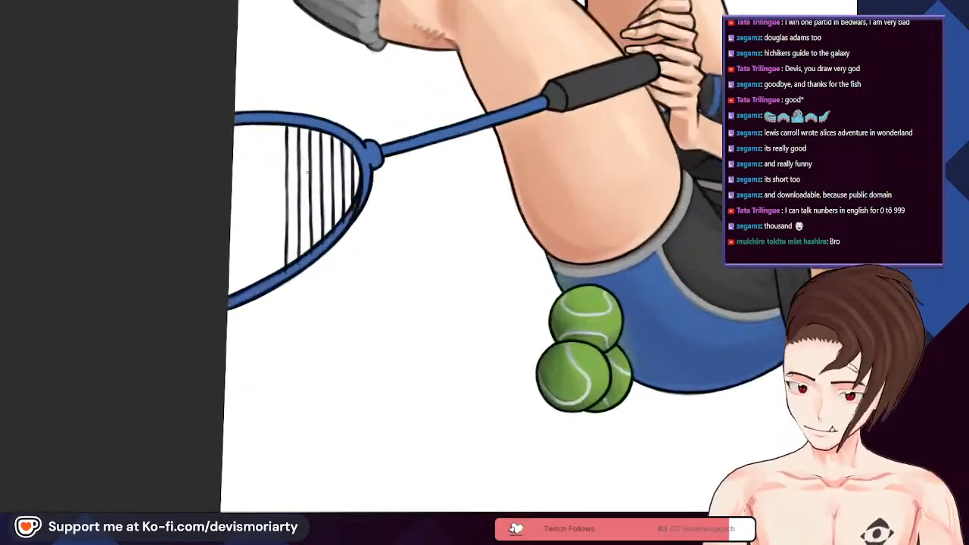
Step: Add another vertical racket string toward the page edge at matching spacing, and darken it along its length
drag(272, 149, 272, 156)
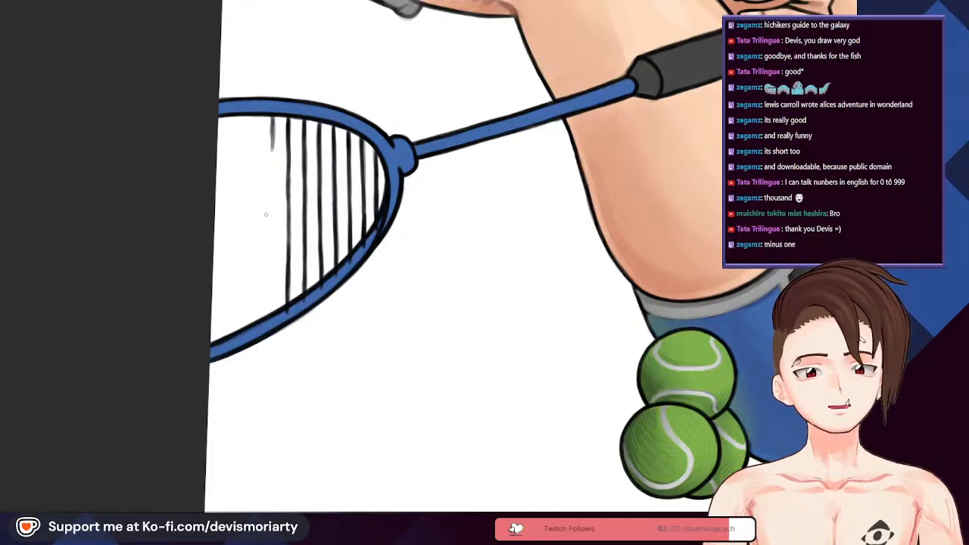
scroll(261, 160, up, 2)
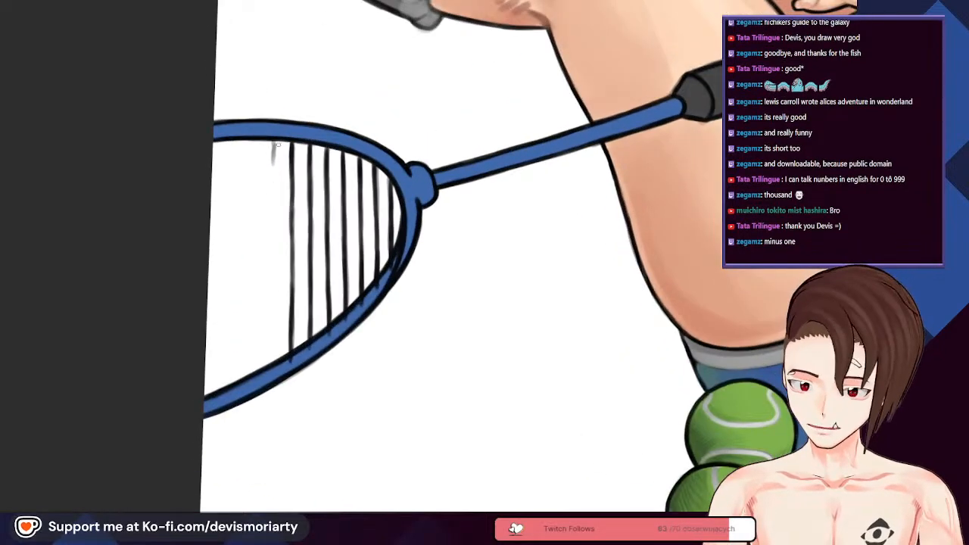
drag(272, 160, 272, 179)
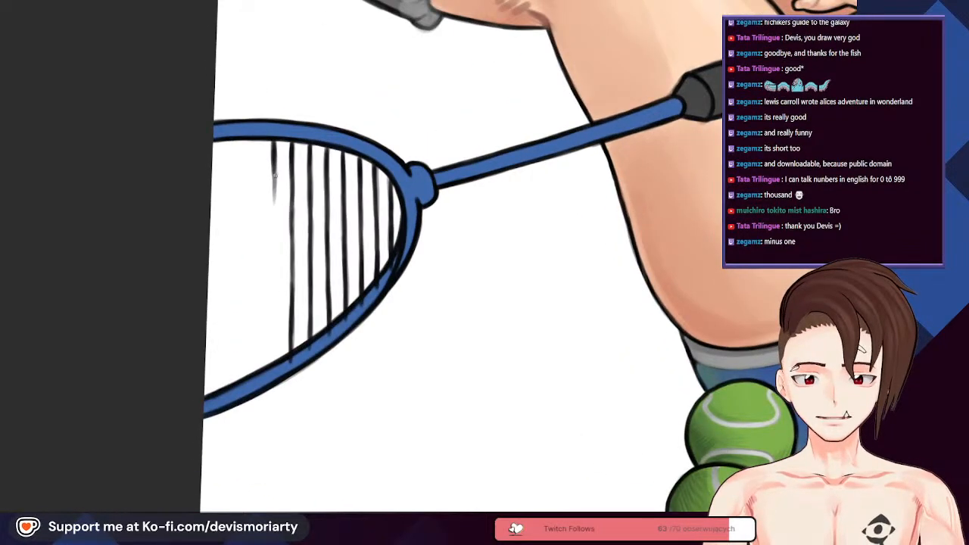
drag(280, 201, 276, 234)
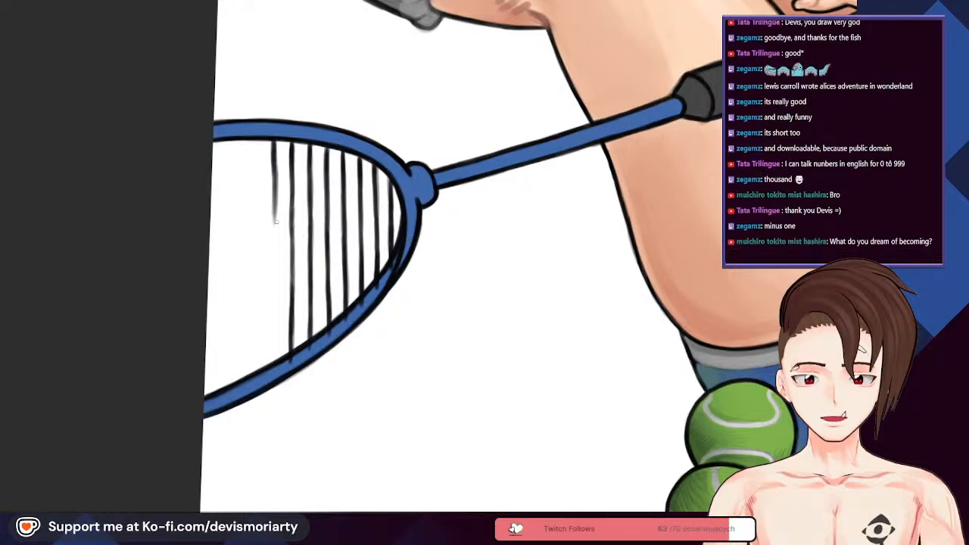
key(ctrl+z)
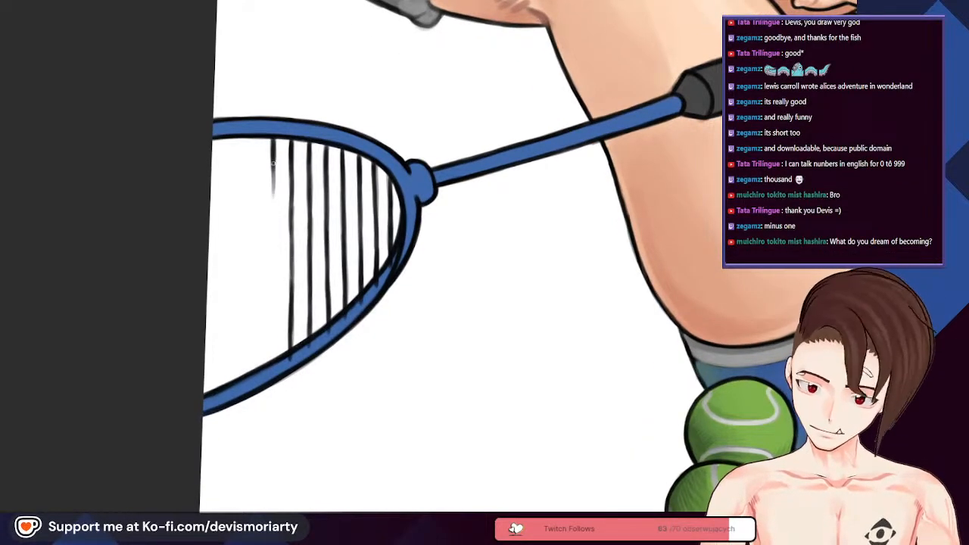
drag(274, 184, 273, 294)
scroll(277, 291, up, 1)
drag(272, 250, 273, 305)
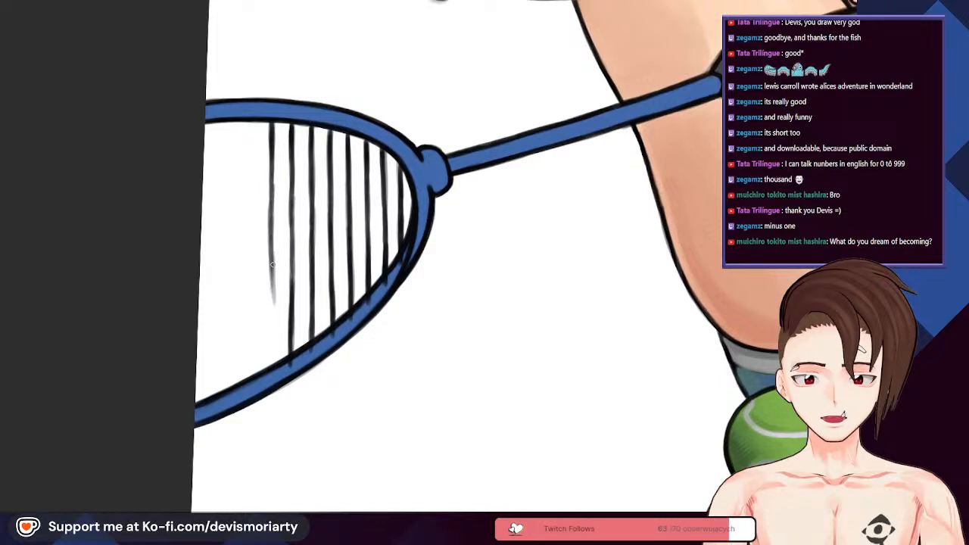
drag(273, 341, 271, 377)
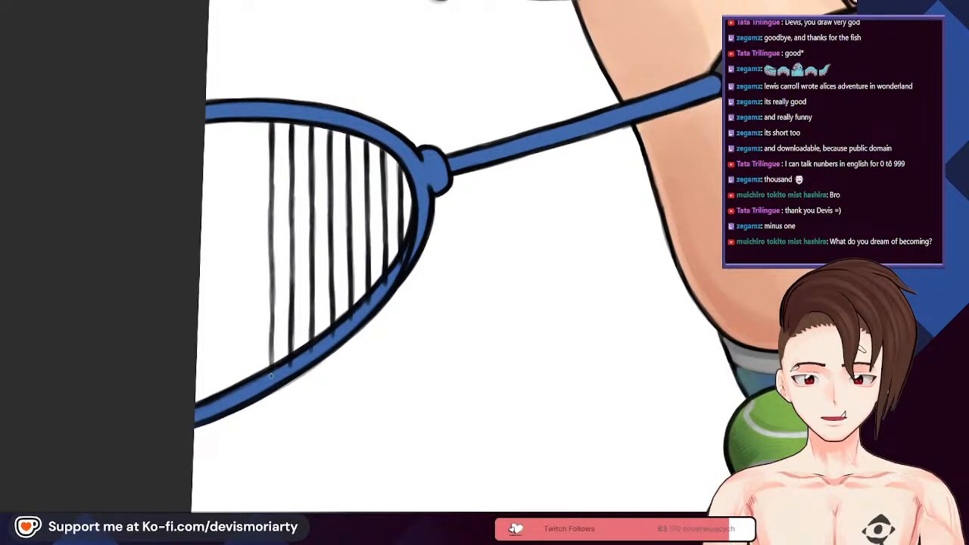
drag(273, 324, 274, 200)
scroll(271, 198, down, 2)
scroll(269, 199, up, 1)
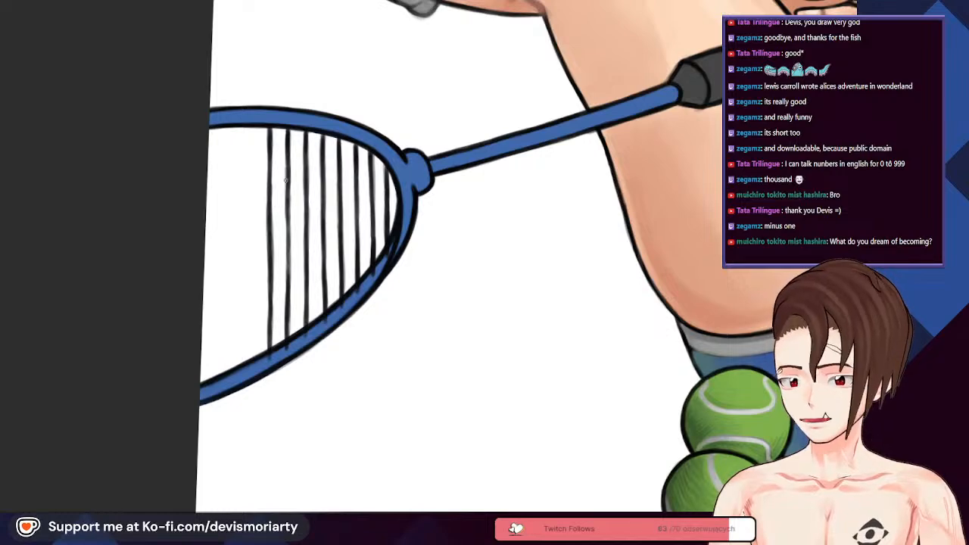
Step: Draw the next vertical string in the racket's remaining gap, parallel to the others, and thicken its lower half
scroll(292, 242, down, 2)
scroll(180, 368, down, 1)
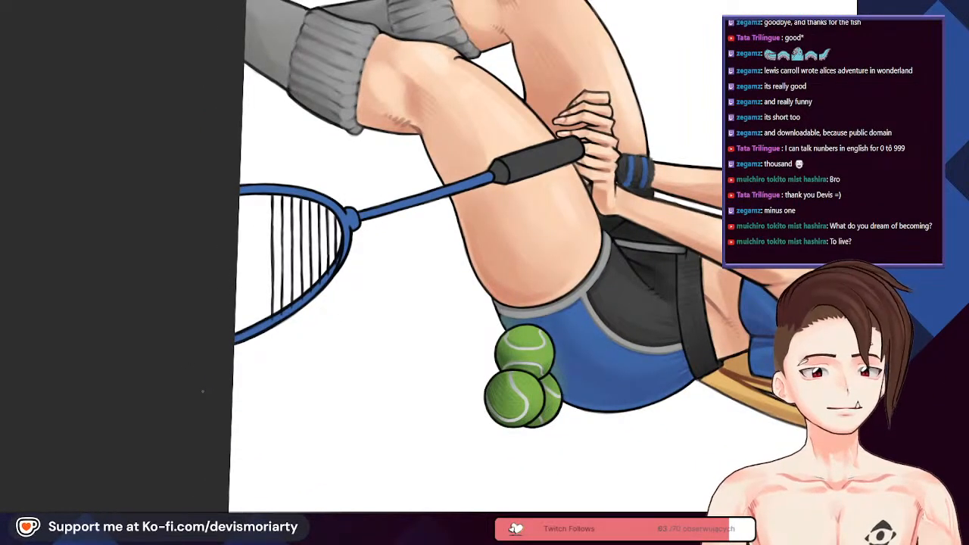
scroll(203, 392, down, 1)
scroll(203, 392, up, 2)
scroll(203, 392, down, 1)
drag(341, 239, 393, 173)
scroll(392, 173, up, 2)
scroll(390, 175, down, 2)
scroll(334, 171, up, 3)
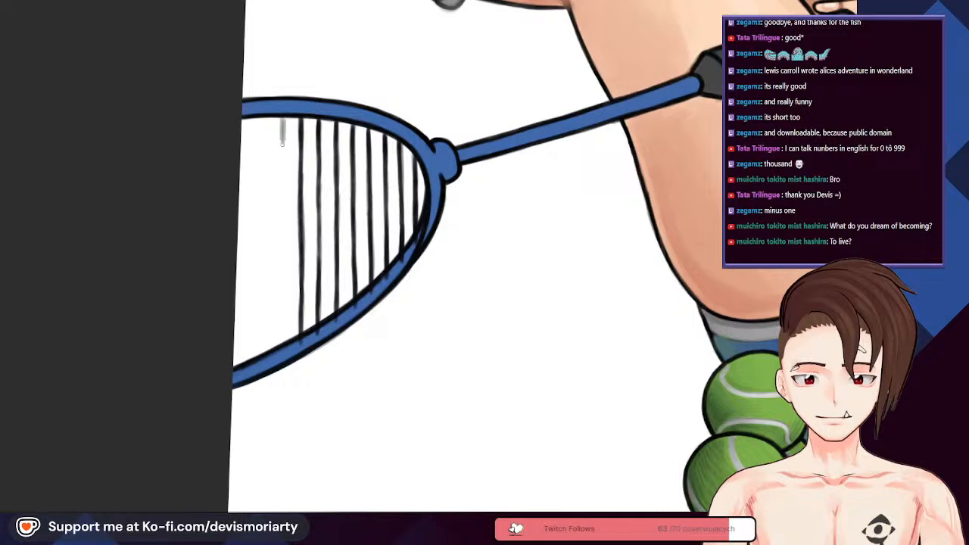
drag(282, 155, 282, 271)
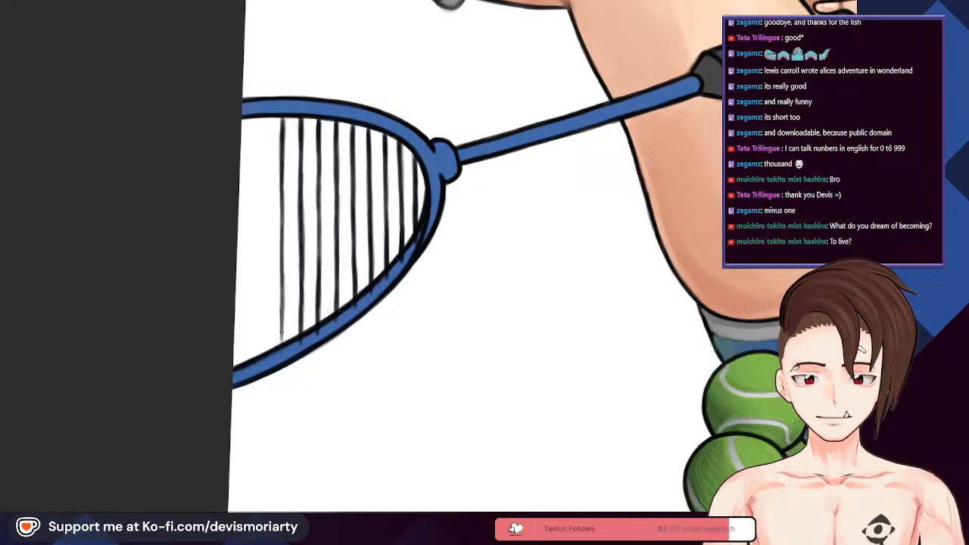
drag(282, 228, 282, 304)
scroll(282, 159, down, 6)
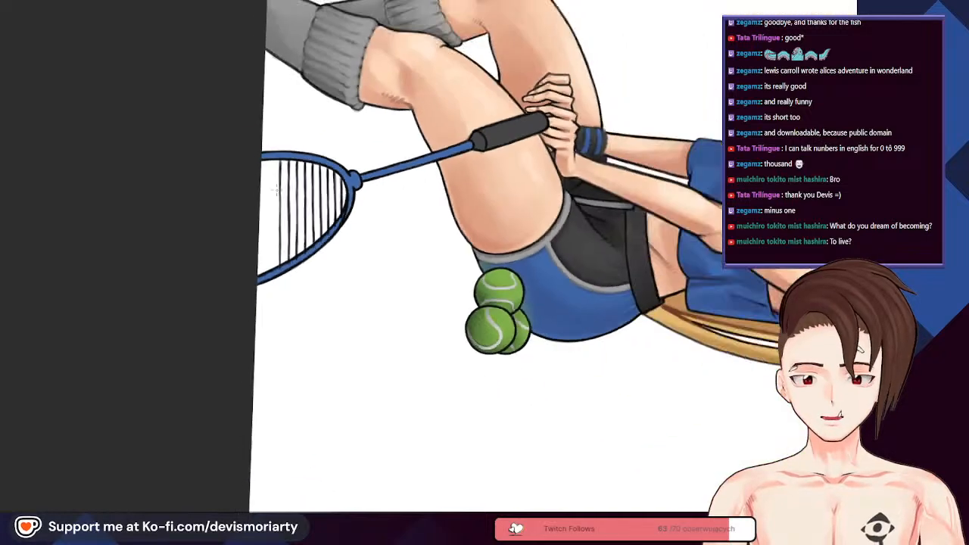
Step: Try drawing one more vertical racket string closer to the page edge, then undo its strokes
scroll(275, 131, up, 1)
scroll(265, 135, up, 4)
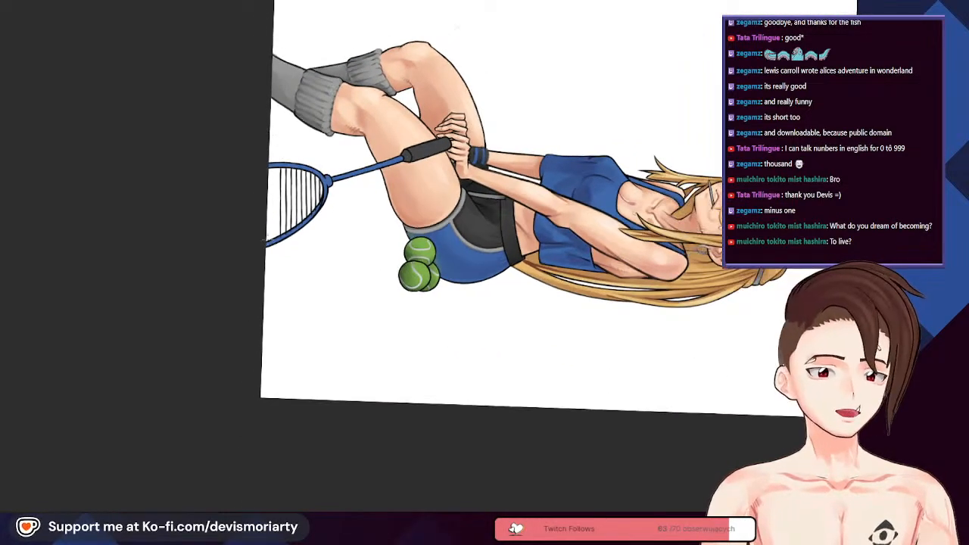
drag(259, 107, 258, 161)
key(ctrl+z)
key(ctrl+z)
key(ctrl+z)
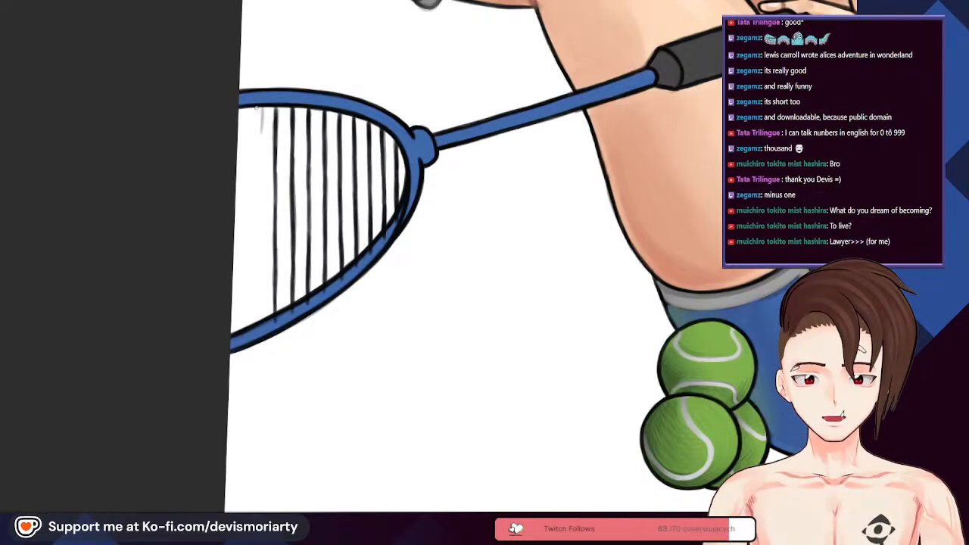
scroll(260, 129, down, 3)
scroll(259, 130, up, 2)
scroll(260, 129, down, 2)
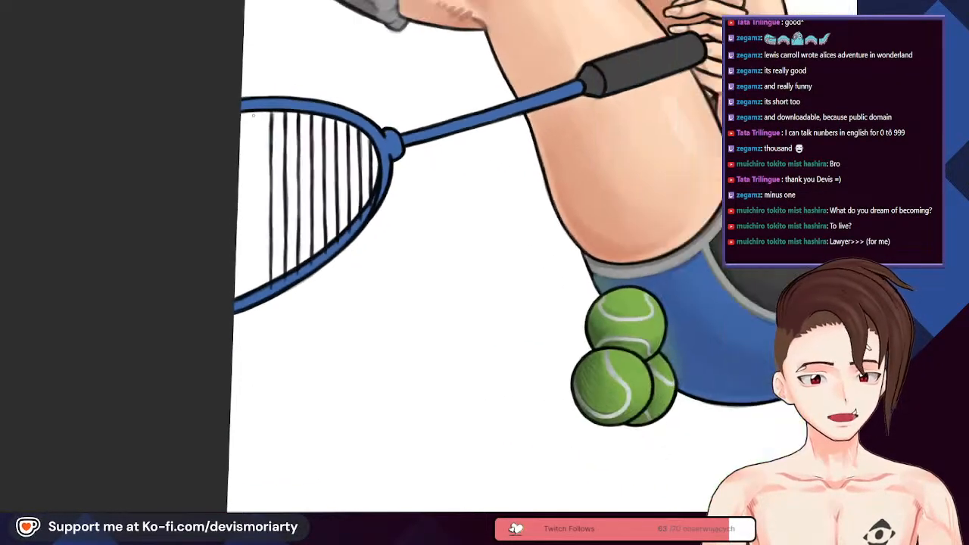
scroll(260, 109, up, 3)
drag(260, 108, 256, 219)
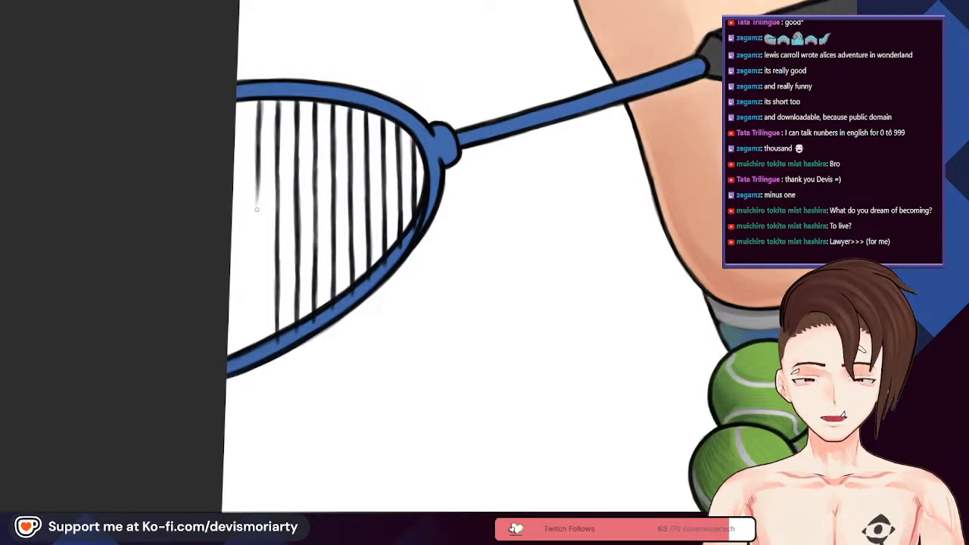
scroll(253, 242, down, 1)
key(ctrl+z)
key(ctrl+z)
key(ctrl+z)
Step: Redraw the vertical racket string nearer the page edge from rim to rim, undoing uneven strokes and darkening its lower part
mouse_move(259, 118)
mouse_down()
mouse_move(269, 225)
mouse_move(257, 177)
mouse_move(257, 302)
mouse_up()
key(ctrl+z)
key(ctrl+z)
scroll(257, 238, up, 1)
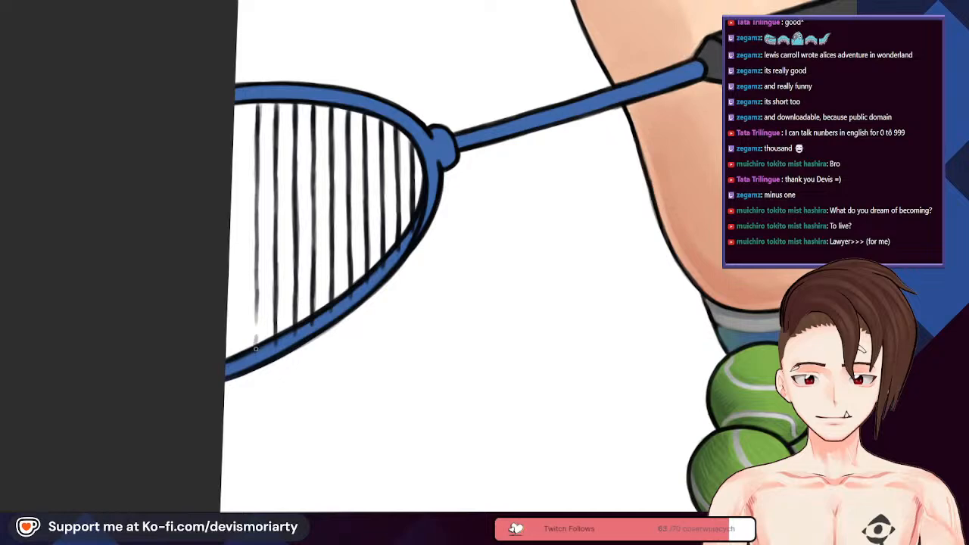
mouse_move(256, 302)
mouse_down()
mouse_move(257, 336)
mouse_move(258, 198)
mouse_up()
scroll(259, 198, down, 2)
scroll(262, 132, up, 1)
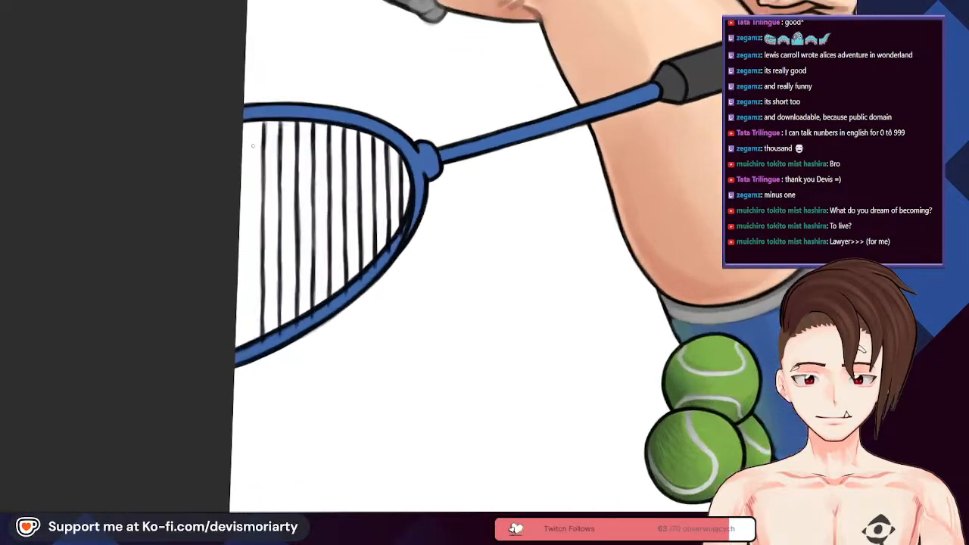
Step: Draw the next vertical racket string near the page edge from the upper rim to the lower rim, darkening its lower half
scroll(263, 125, down, 3)
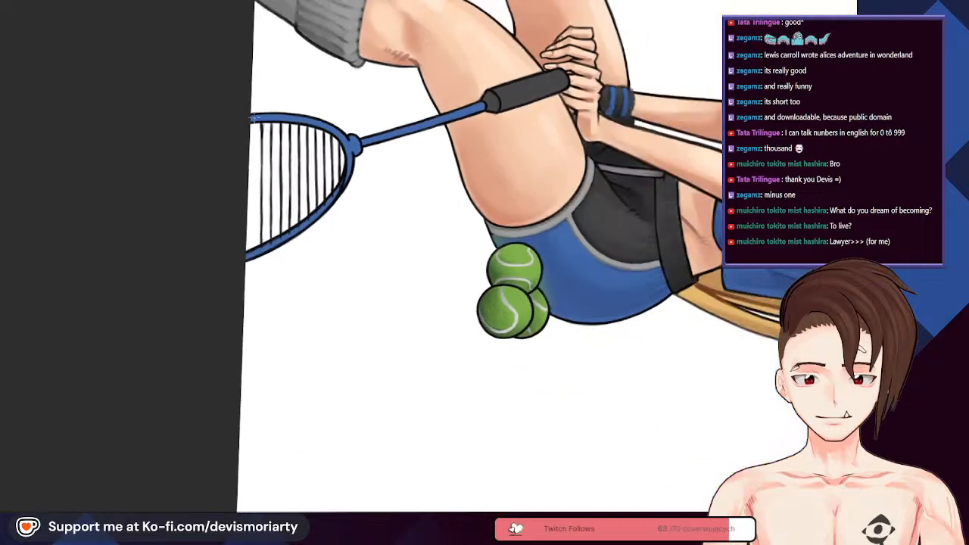
scroll(264, 142, up, 2)
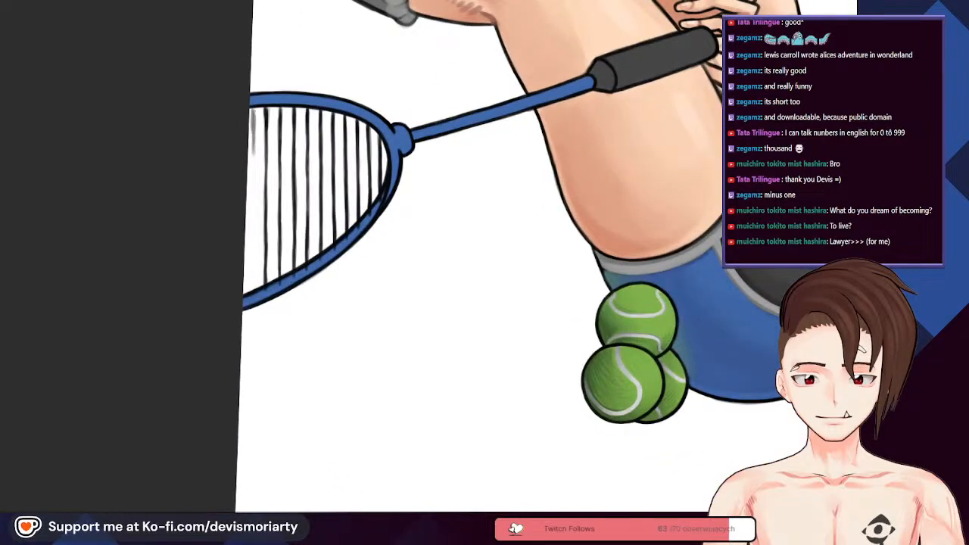
scroll(238, 170, down, 3)
scroll(238, 170, up, 4)
scroll(238, 170, down, 5)
scroll(238, 170, up, 4)
scroll(238, 170, up, 5)
scroll(237, 169, down, 4)
scroll(238, 170, up, 4)
scroll(270, 158, down, 1)
scroll(250, 190, up, 4)
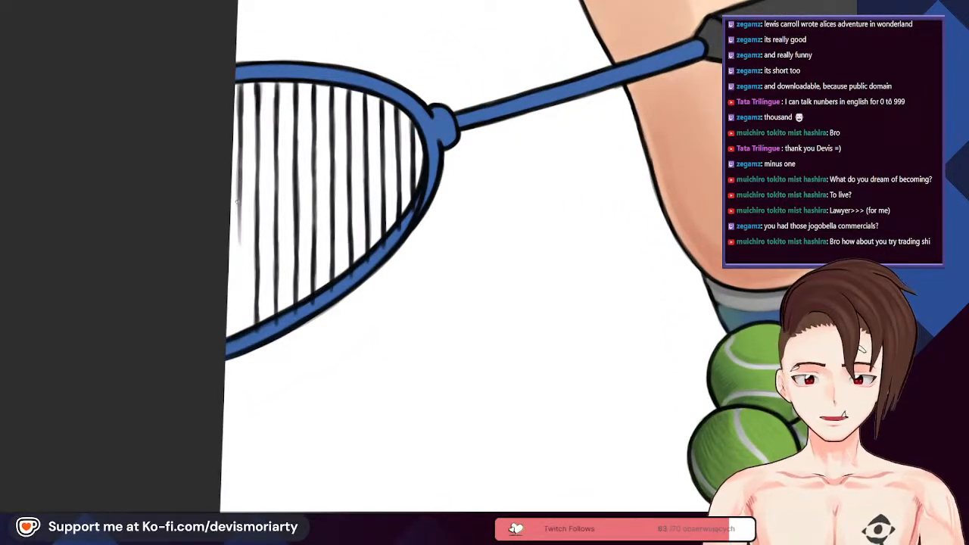
scroll(233, 284, up, 1)
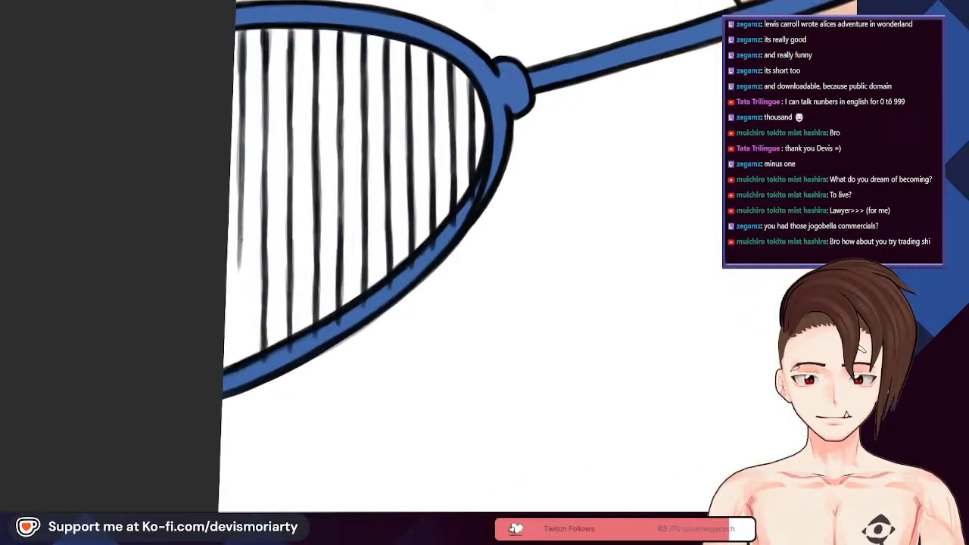
mouse_move(238, 295)
mouse_down()
mouse_move(237, 371)
mouse_move(241, 121)
mouse_up()
scroll(241, 79, down, 2)
scroll(243, 47, up, 4)
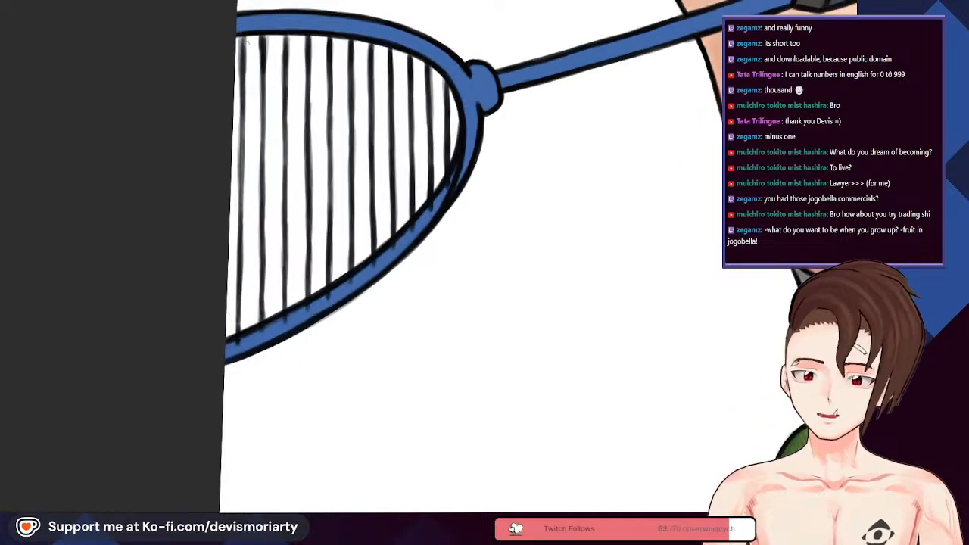
Step: Fill the sliver beside the page edge with one last vertical string running along the cropped side of the racket
scroll(259, 48, down, 6)
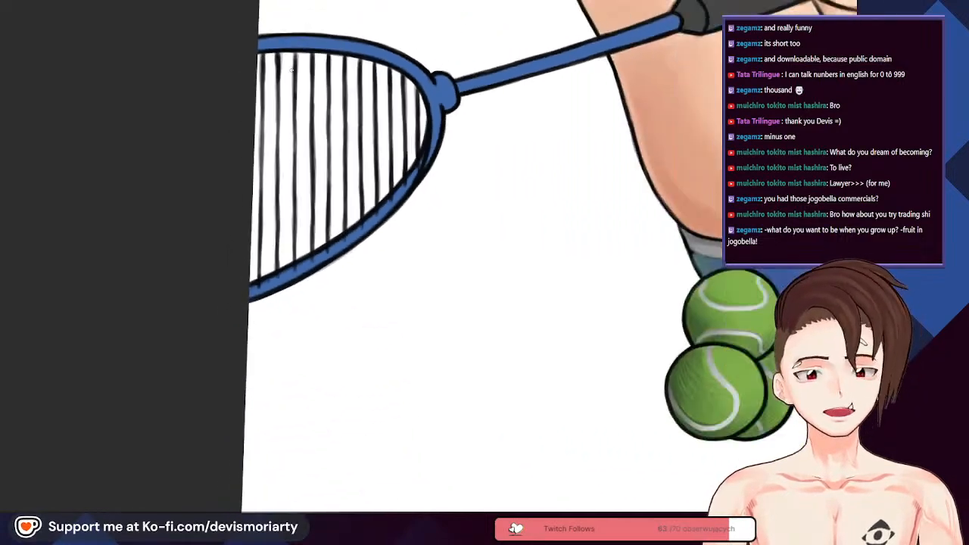
scroll(296, 55, up, 2)
scroll(295, 54, down, 2)
scroll(296, 55, up, 2)
scroll(296, 54, down, 3)
scroll(301, 139, up, 3)
scroll(301, 138, down, 2)
scroll(300, 139, up, 5)
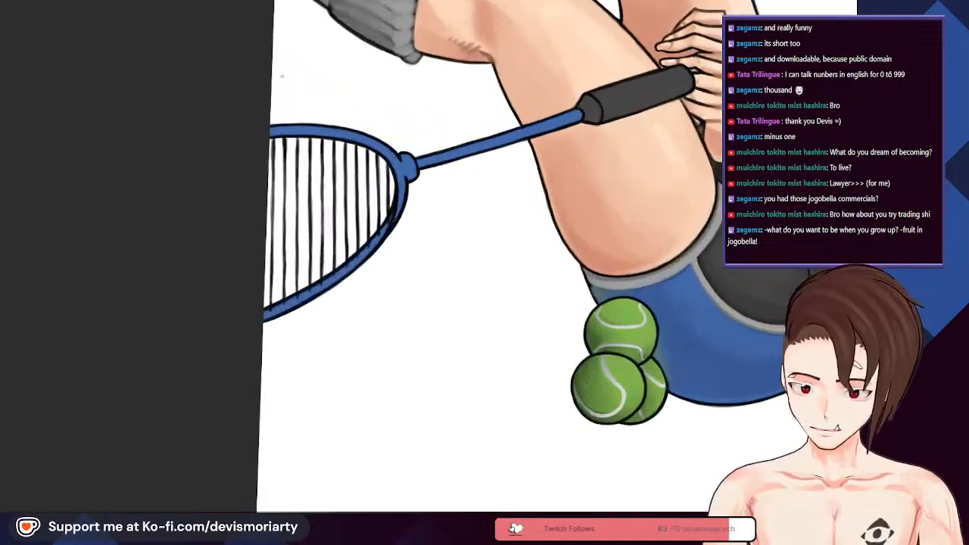
scroll(184, 482, up, 2)
scroll(184, 482, down, 3)
scroll(203, 195, up, 4)
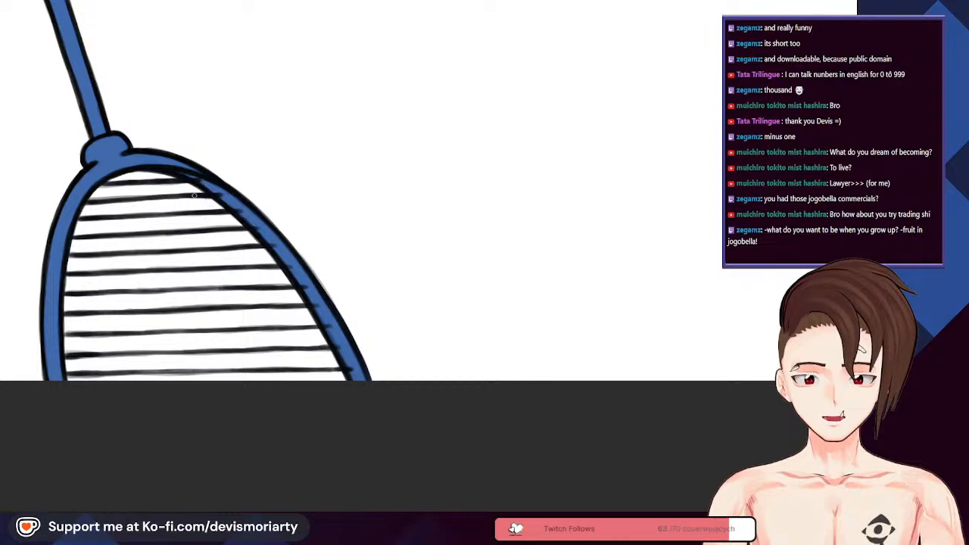
Step: Rotate the canvas so the racket handle points up and draw the first lengthwise string from the rim to the page edge
scroll(143, 475, down, 2)
scroll(144, 475, up, 2)
scroll(170, 270, down, 2)
scroll(170, 270, up, 2)
scroll(170, 269, down, 2)
scroll(374, 268, up, 2)
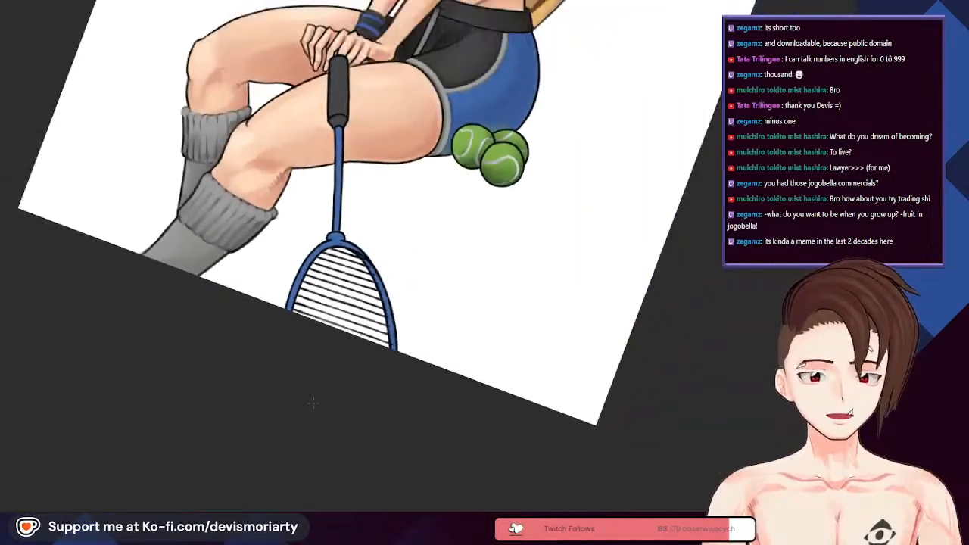
scroll(374, 267, up, 1)
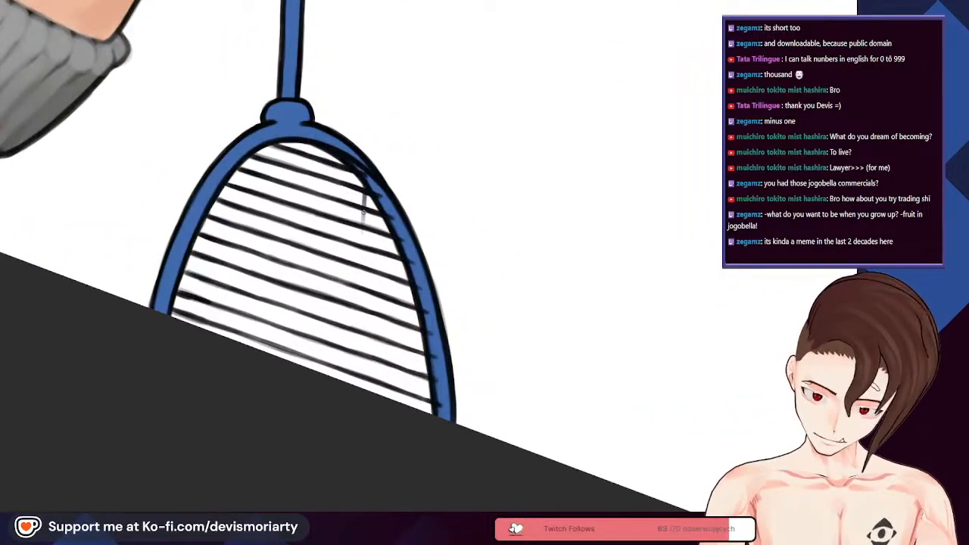
drag(362, 257, 356, 350)
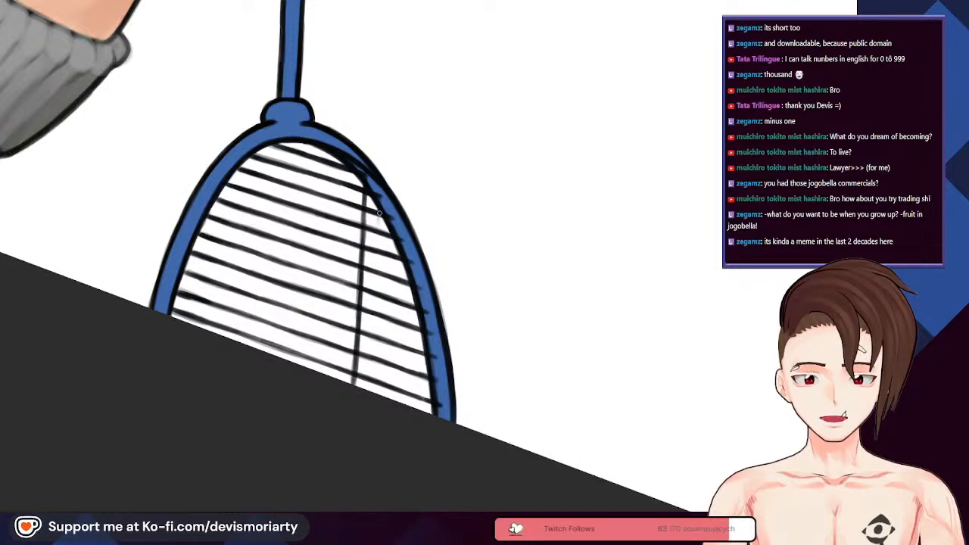
Step: Add two more lengthwise strings parallel to the first, stepping toward the rim on the tennis balls' side
drag(378, 234, 374, 330)
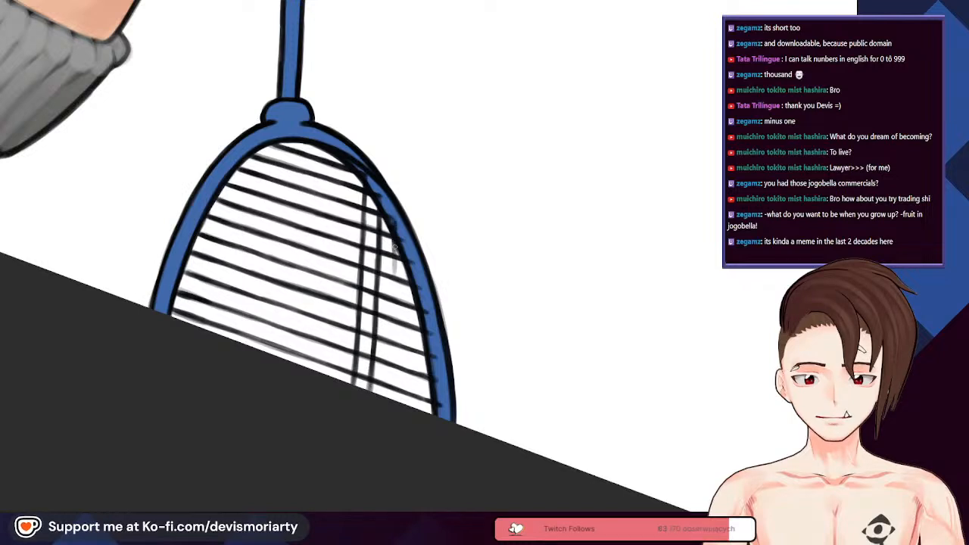
mouse_move(394, 237)
mouse_down()
mouse_move(392, 343)
mouse_move(392, 281)
mouse_up()
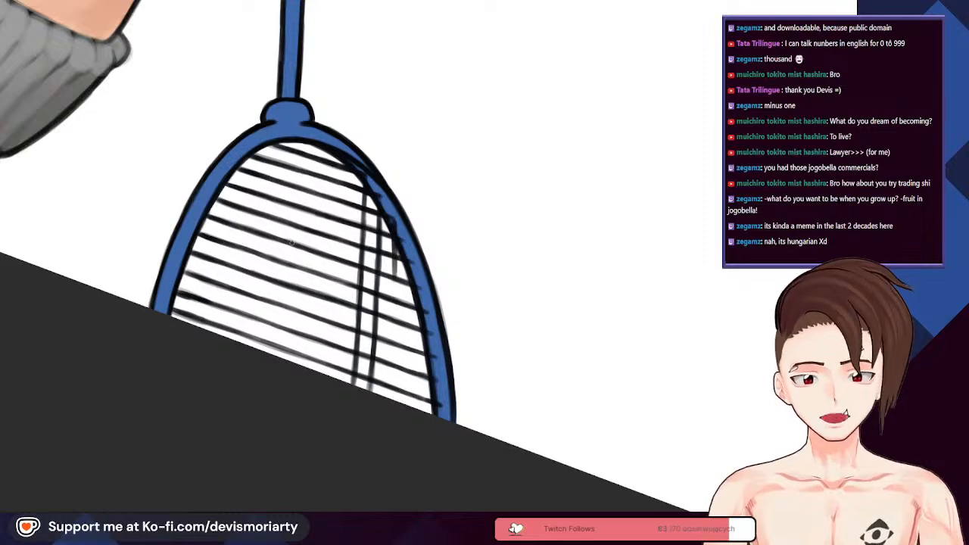
scroll(326, 146, up, 3)
mouse_move(393, 242)
mouse_down()
mouse_move(326, 147)
mouse_move(319, 332)
mouse_up()
drag(321, 248, 319, 271)
scroll(318, 313, down, 2)
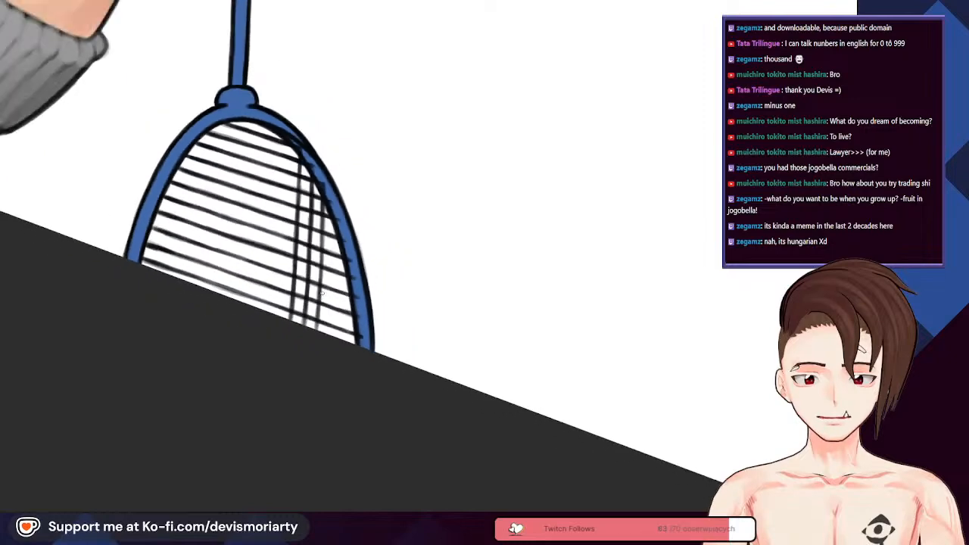
scroll(321, 293, down, 2)
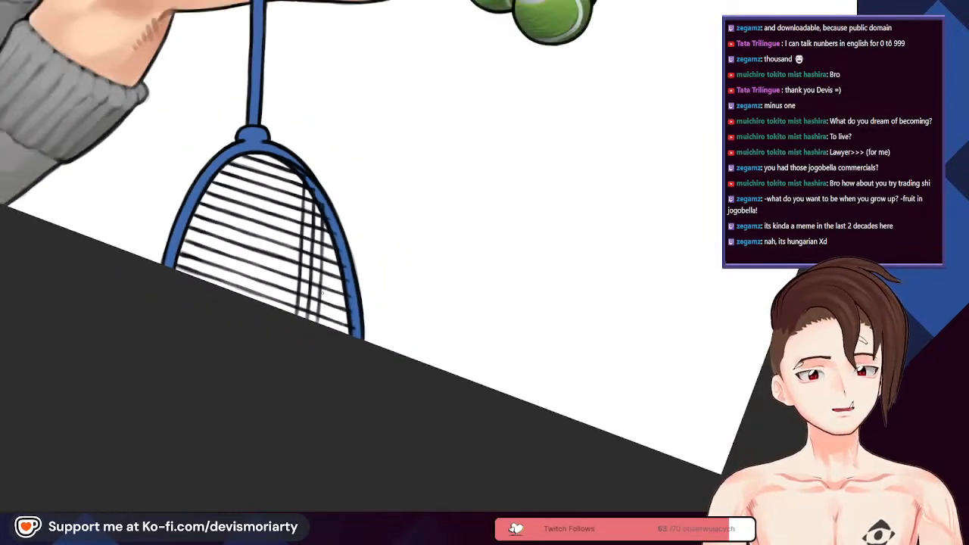
Step: Draw the fourth and fifth lengthwise strings in the narrowing gap beside the rim on the tennis balls' side
scroll(321, 293, up, 2)
scroll(314, 242, down, 2)
scroll(306, 184, up, 2)
scroll(307, 185, up, 1)
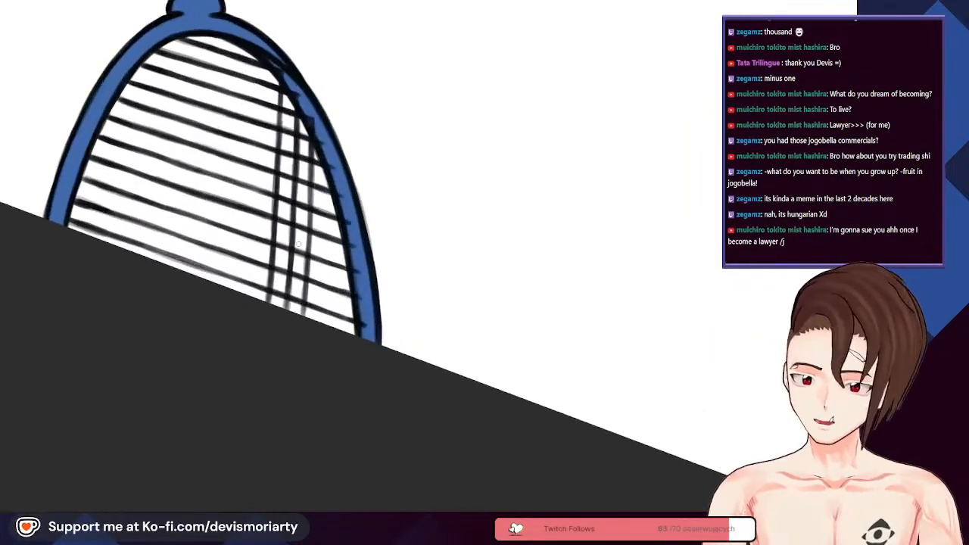
scroll(326, 143, up, 1)
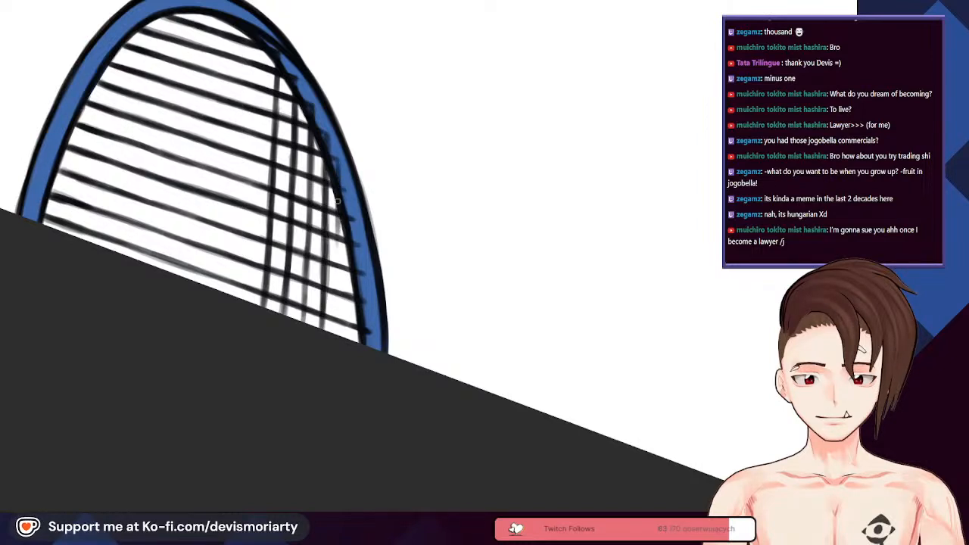
drag(340, 222, 338, 331)
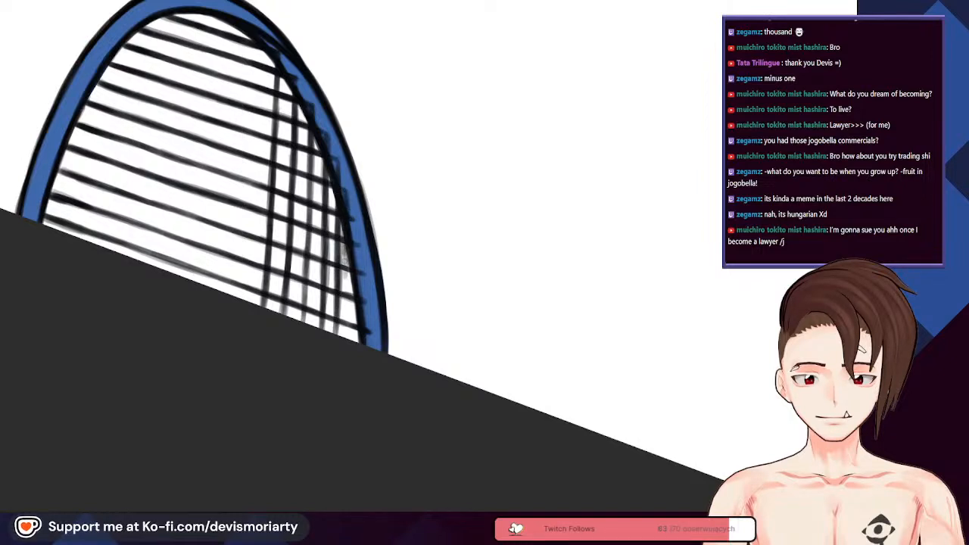
Step: Redraw the short lengthwise string closest to the rim near the page edge and undo the stray stroke on the blue frame
key(ctrl+z)
mouse_move(350, 193)
mouse_down()
mouse_move(348, 287)
mouse_move(363, 246)
mouse_move(358, 342)
mouse_up()
drag(369, 304, 370, 318)
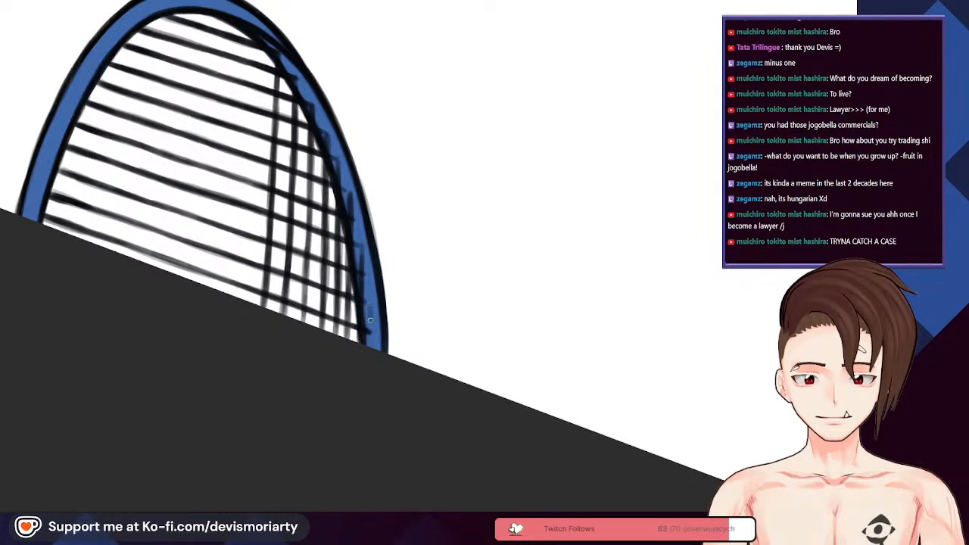
key(ctrl+z)
scroll(368, 337, down, 3)
scroll(374, 194, up, 5)
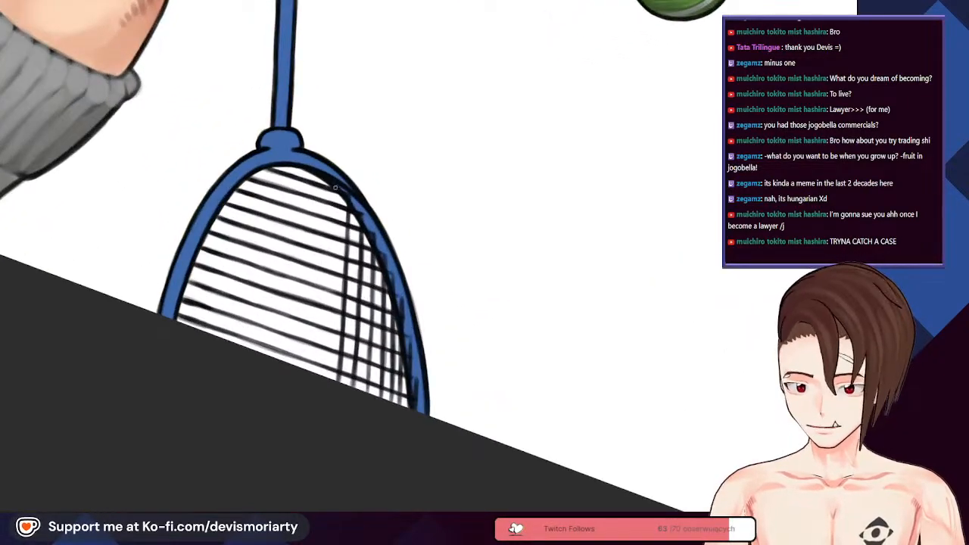
Step: Try drawing a lengthwise string on the inner side of the first one, toward the racket's middle
drag(336, 192, 332, 267)
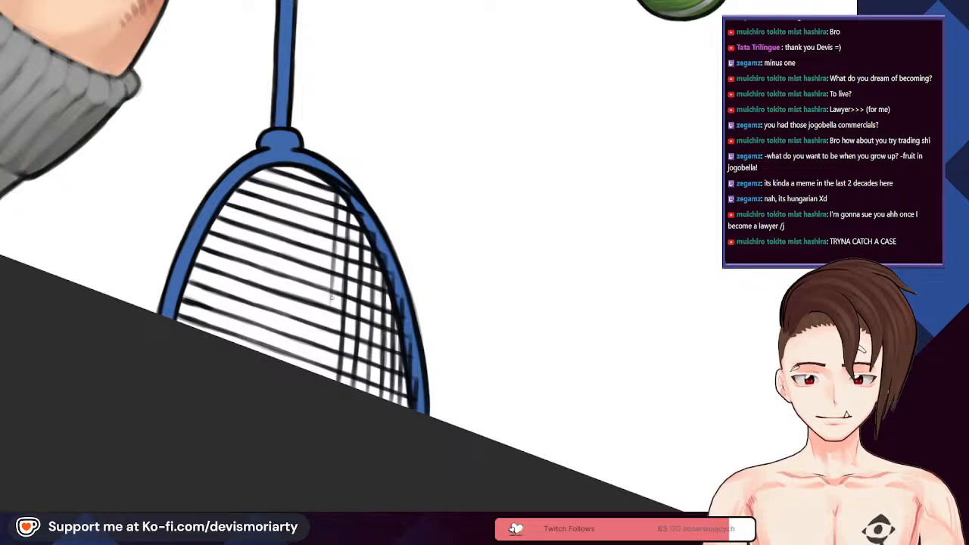
drag(329, 335, 326, 377)
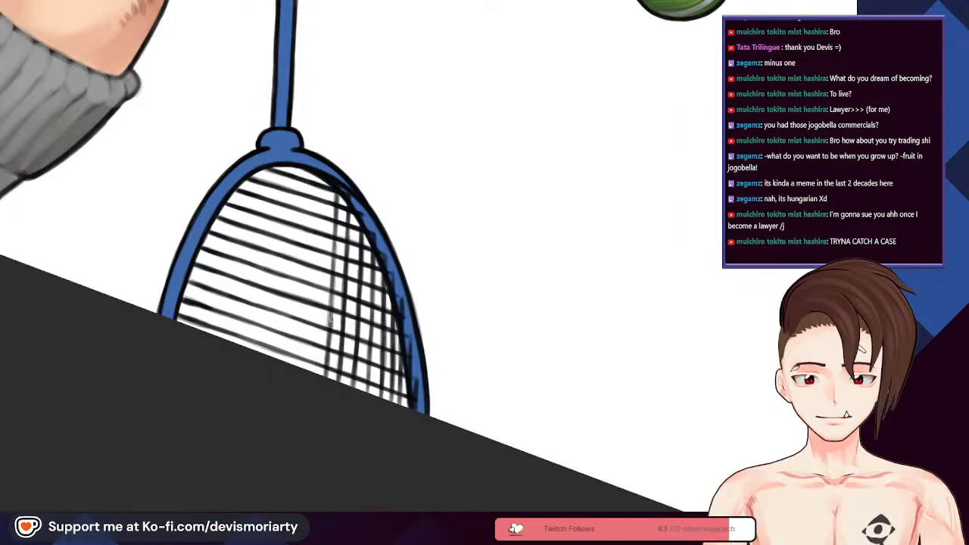
scroll(326, 355, down, 5)
scroll(333, 318, up, 1)
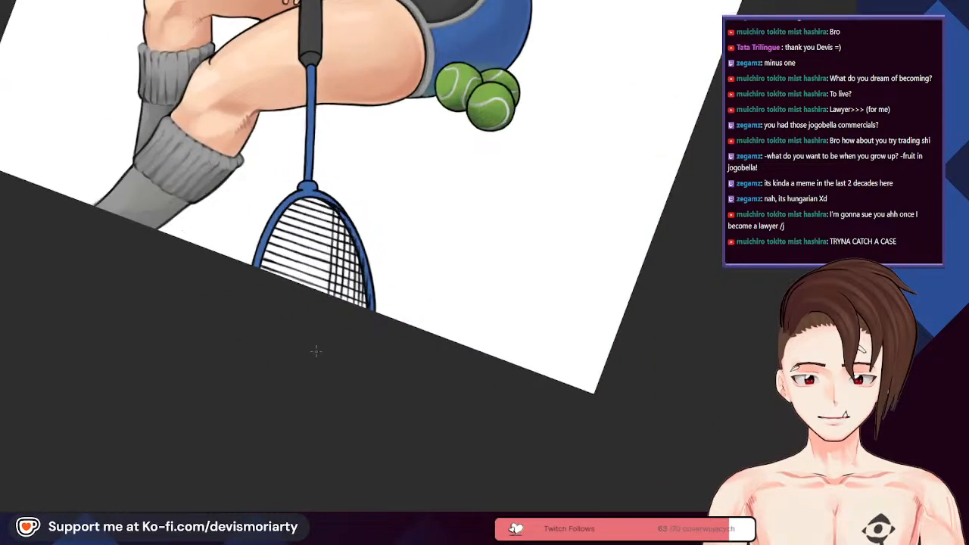
Step: Redraw the lengthwise string just inside the first one from rim to page edge, replacing its uneven strokes
scroll(334, 280, up, 3)
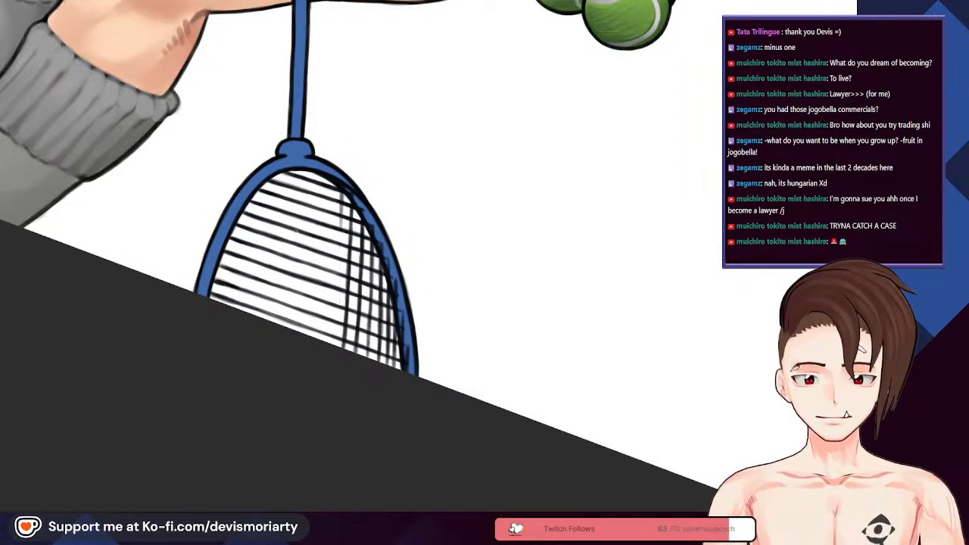
scroll(303, 246, up, 1)
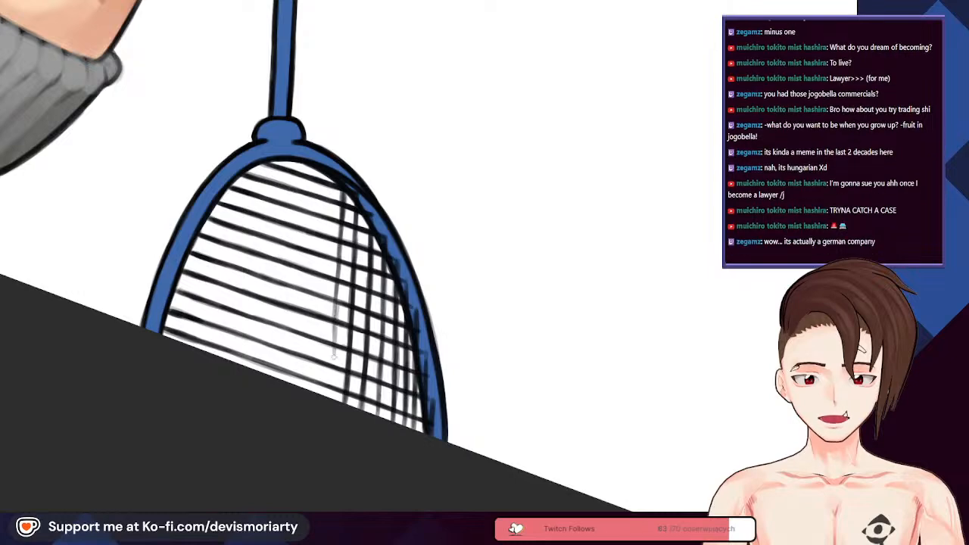
mouse_move(335, 377)
mouse_down()
mouse_move(333, 404)
mouse_move(337, 288)
mouse_up()
scroll(334, 280, down, 1)
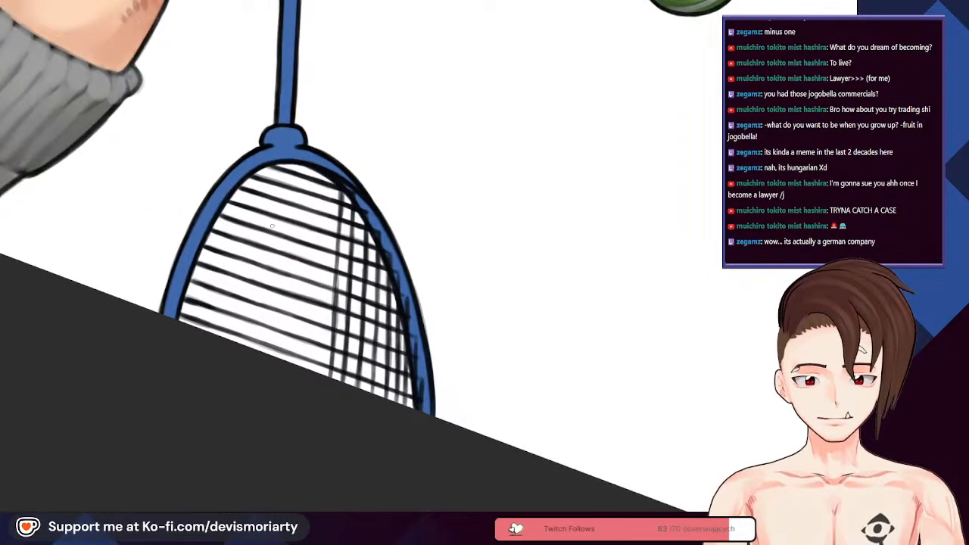
scroll(280, 228, down, 2)
scroll(281, 228, up, 3)
scroll(280, 227, up, 1)
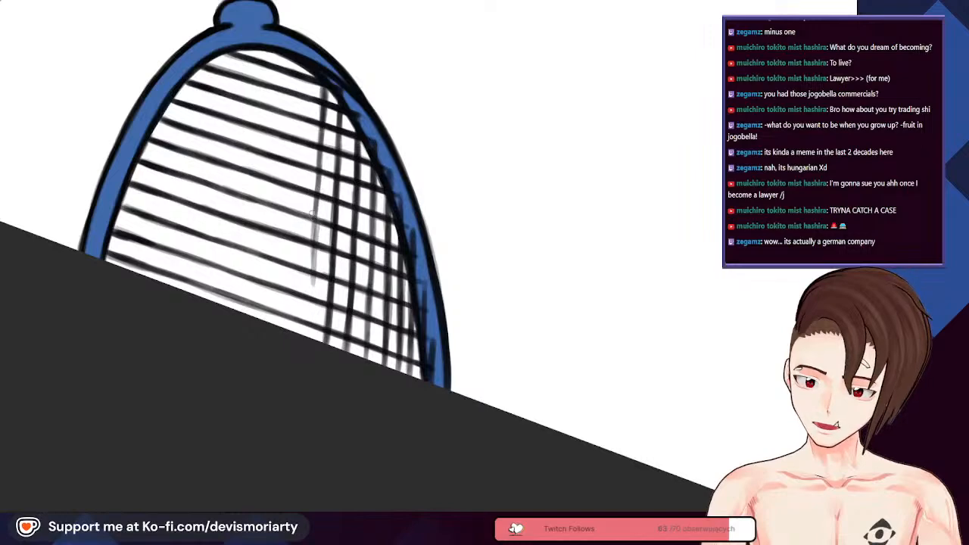
mouse_move(314, 219)
mouse_down()
mouse_move(304, 346)
mouse_move(322, 172)
mouse_up()
scroll(314, 143, down, 1)
scroll(284, 318, up, 1)
Step: Draw the next lengthwise string toward the racket's middle, building it up from the page edge to the upper rim
mouse_move(296, 301)
mouse_down()
mouse_move(309, 161)
mouse_move(298, 229)
mouse_move(306, 164)
mouse_up()
drag(302, 207, 307, 142)
drag(302, 190, 309, 120)
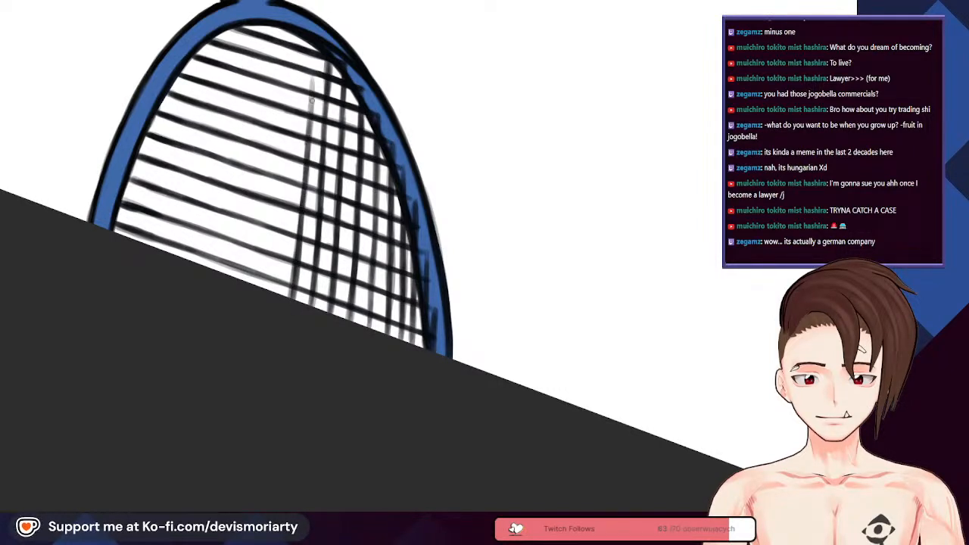
drag(312, 71, 314, 58)
scroll(311, 98, down, 3)
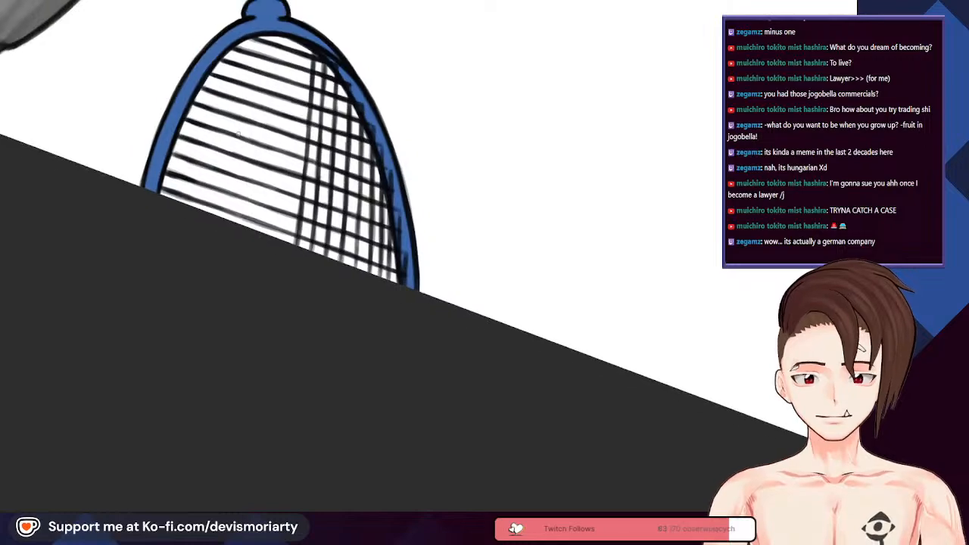
Step: Add another lengthwise string beside the last one toward the centre, keeping the same spacing and slight tilt
scroll(243, 130, up, 2)
scroll(239, 132, down, 3)
scroll(238, 132, up, 3)
scroll(239, 132, up, 3)
scroll(272, 141, down, 5)
scroll(421, 143, up, 3)
scroll(278, 122, down, 2)
scroll(275, 114, up, 3)
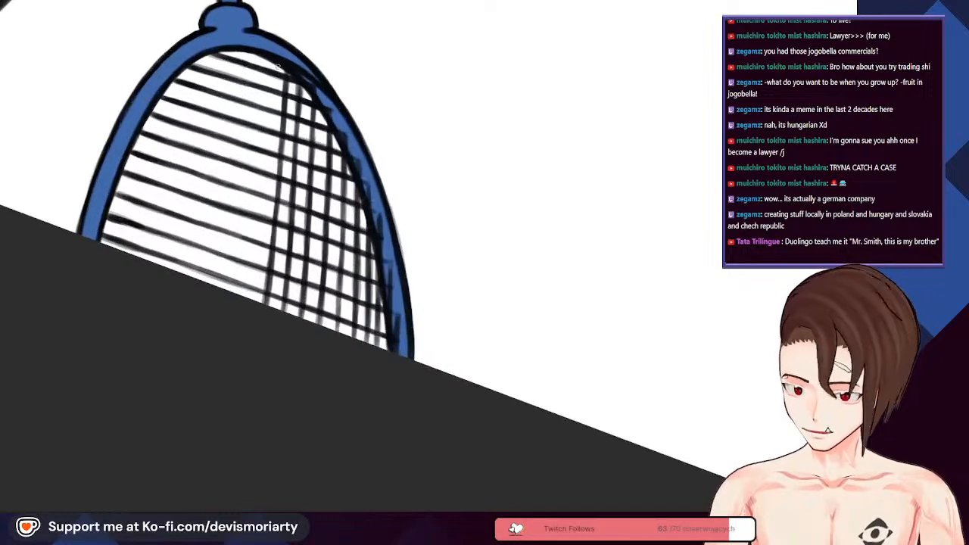
mouse_move(271, 123)
mouse_down()
mouse_move(260, 205)
mouse_move(269, 131)
mouse_move(266, 188)
mouse_up()
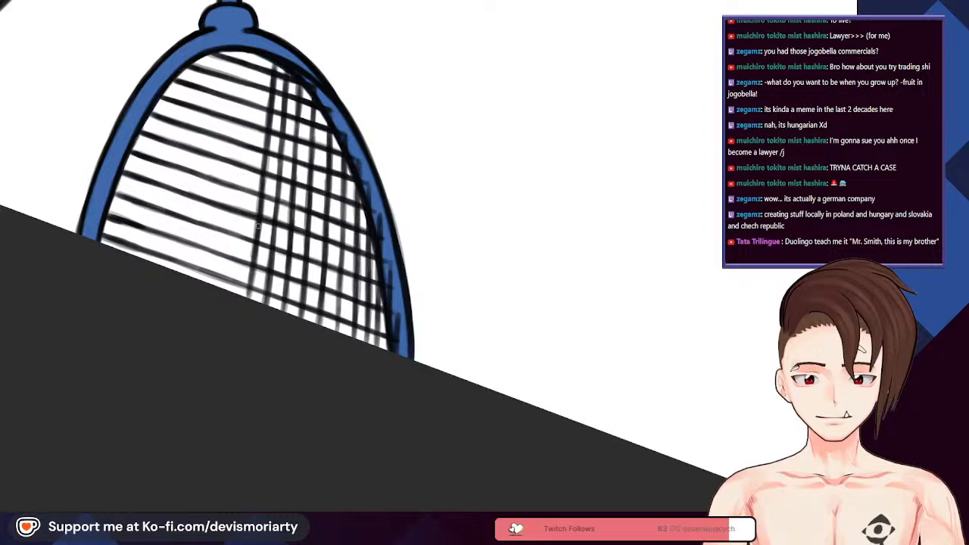
Step: Draw one more lengthwise string in the open half of the racket, parallel to the previous one down to the page edge
scroll(259, 217, down, 5)
scroll(259, 217, up, 3)
scroll(259, 217, down, 5)
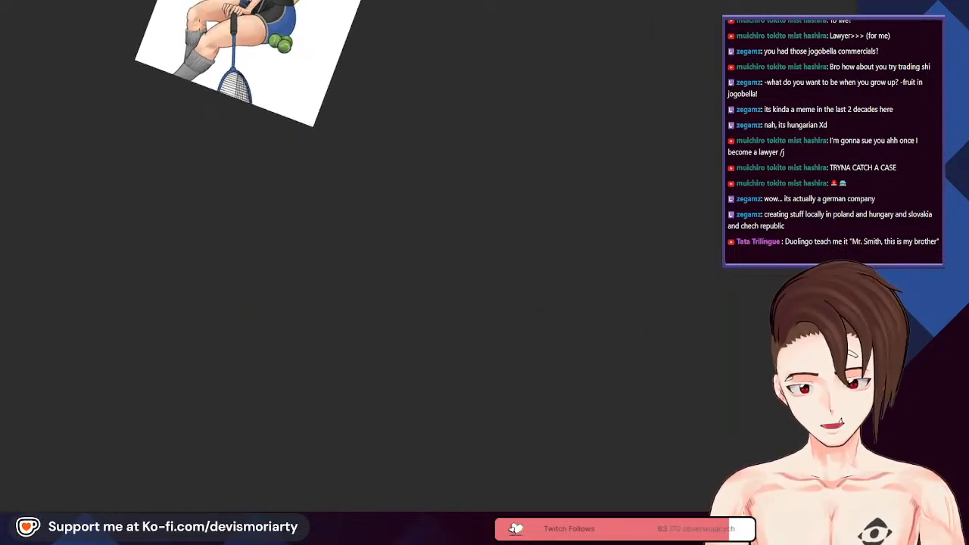
scroll(198, 26, up, 4)
scroll(199, 26, up, 1)
scroll(198, 26, down, 2)
scroll(200, 27, up, 5)
scroll(333, 219, down, 5)
scroll(399, 269, up, 5)
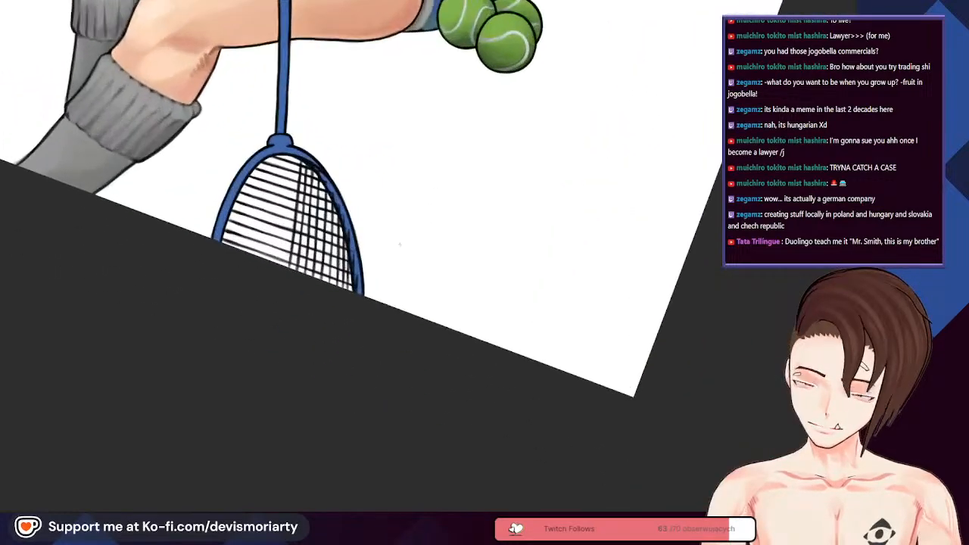
scroll(398, 269, up, 3)
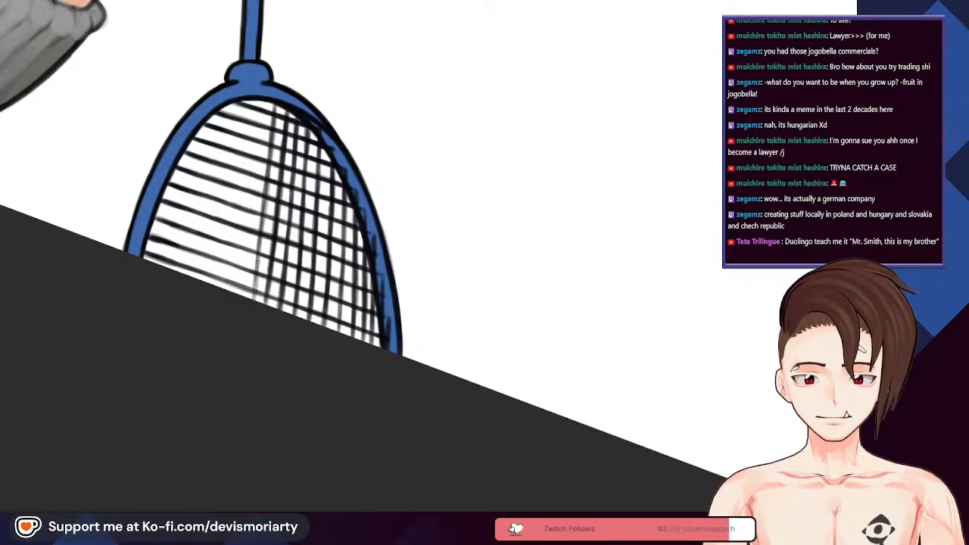
scroll(273, 230, down, 1)
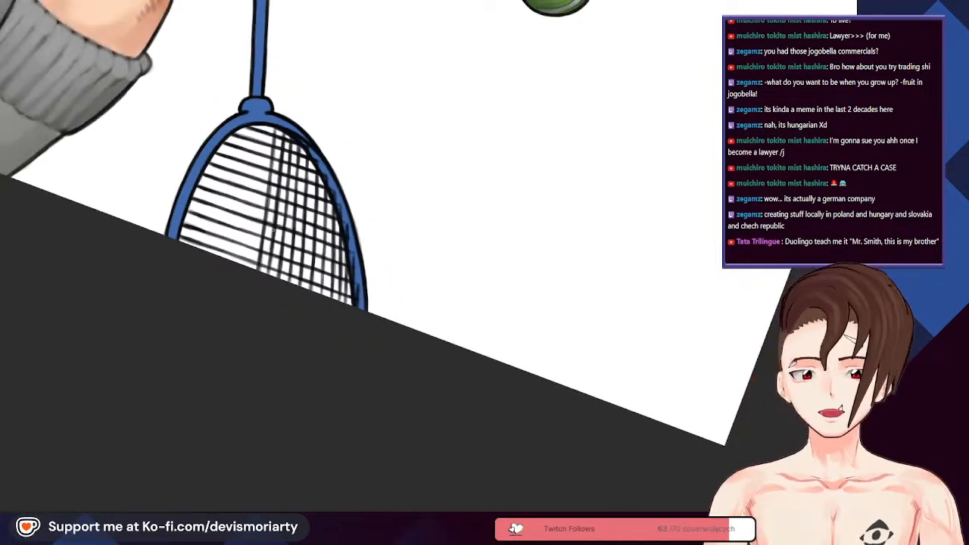
Step: Turn the canvas upside down and extend the newest lengthwise racket string to the page edge
drag(273, 229, 577, 223)
drag(485, 484, 447, 45)
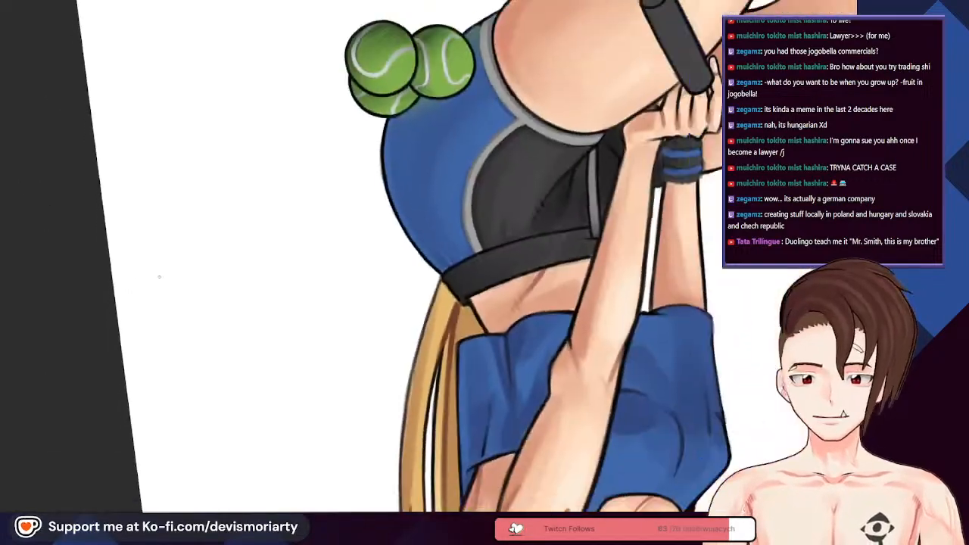
scroll(466, 319, down, 5)
scroll(556, 41, up, 8)
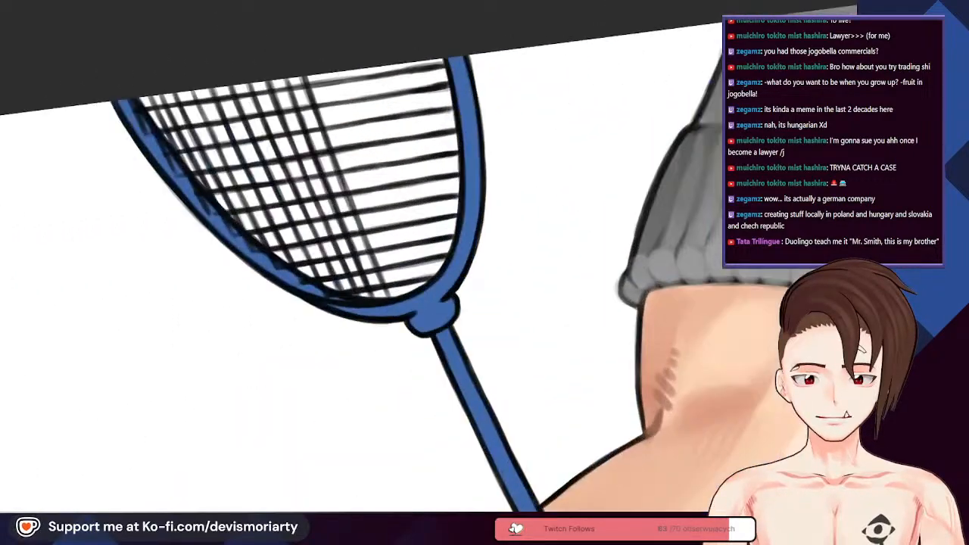
key(5)
scroll(117, 303, down, 4)
scroll(235, 291, up, 2)
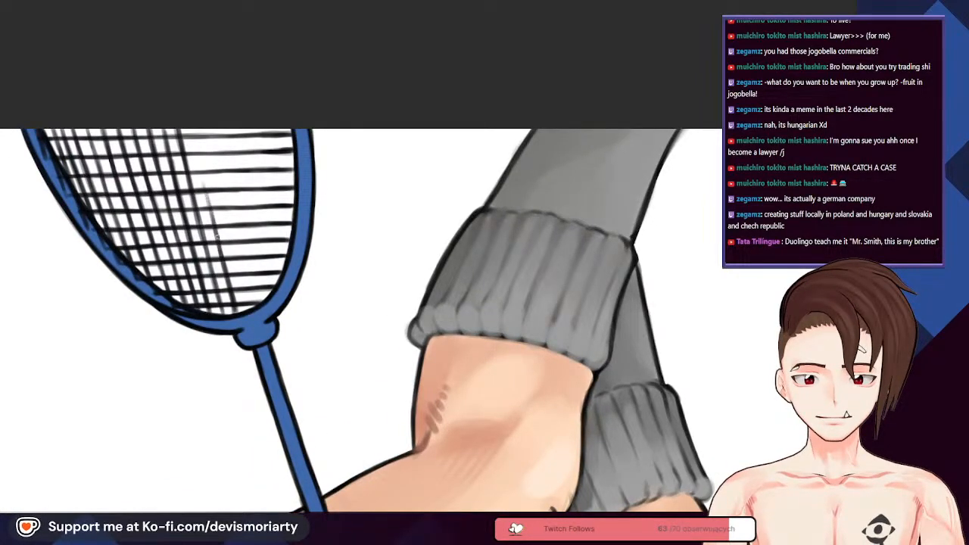
drag(210, 193, 195, 139)
Step: Start the next lengthwise string at the rim beside the throat and build it up toward the racket's middle
drag(247, 302, 232, 237)
scroll(229, 242, down, 1)
scroll(235, 253, down, 2)
scroll(307, 232, up, 2)
scroll(308, 232, down, 3)
scroll(307, 232, up, 2)
scroll(310, 258, down, 2)
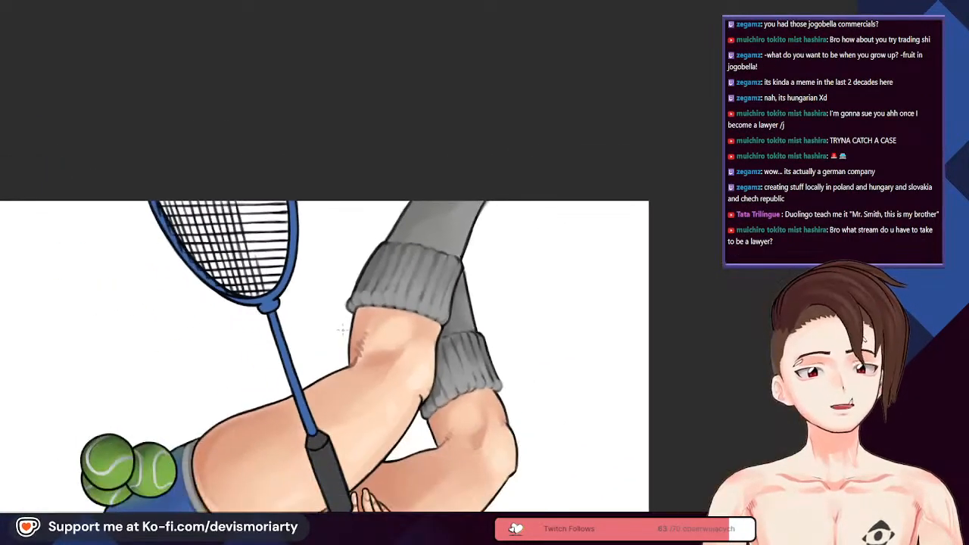
scroll(342, 328, up, 1)
scroll(342, 328, down, 2)
scroll(343, 328, up, 3)
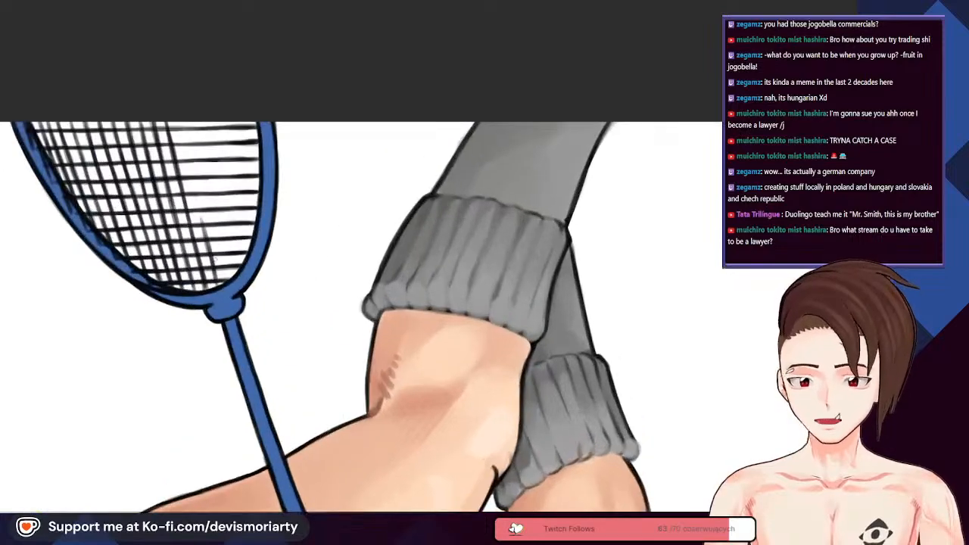
scroll(214, 237, up, 1)
scroll(213, 264, up, 1)
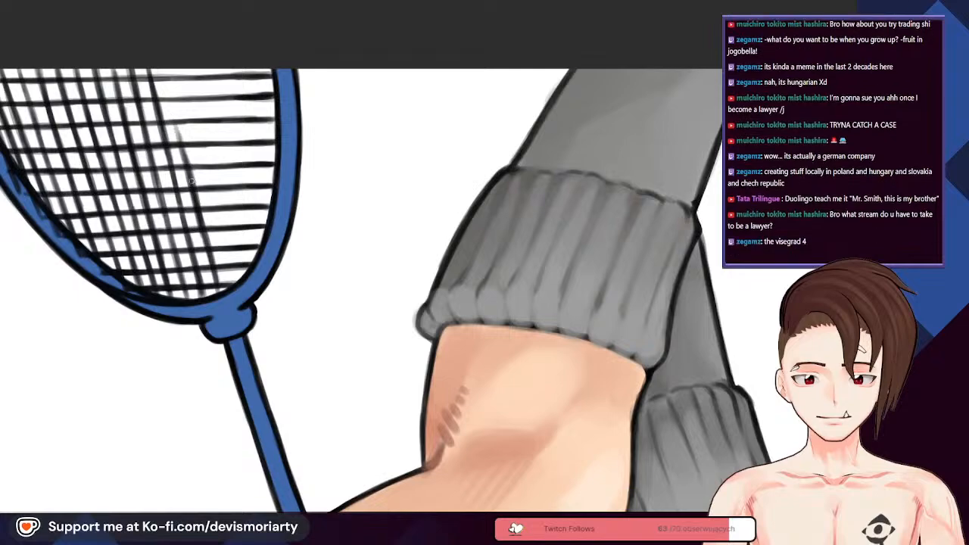
Step: Extend the started string in short strokes up to the page edge, parallel to its neighbour
scroll(185, 155, down, 1)
scroll(212, 92, down, 1)
scroll(204, 85, up, 2)
scroll(195, 76, down, 2)
scroll(181, 83, up, 2)
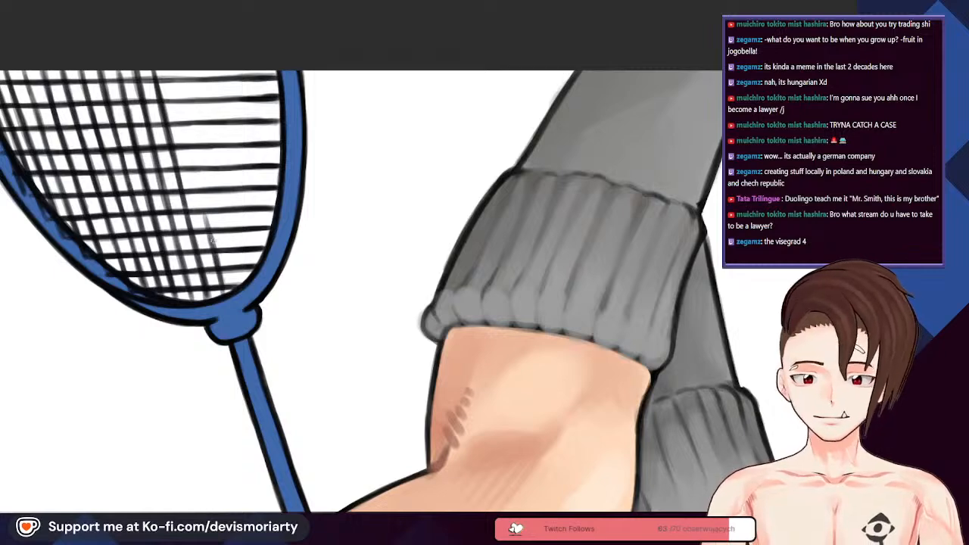
mouse_move(190, 153)
mouse_down()
mouse_move(207, 227)
mouse_move(198, 181)
mouse_up()
drag(181, 105, 190, 145)
drag(175, 84, 190, 143)
drag(173, 71, 180, 98)
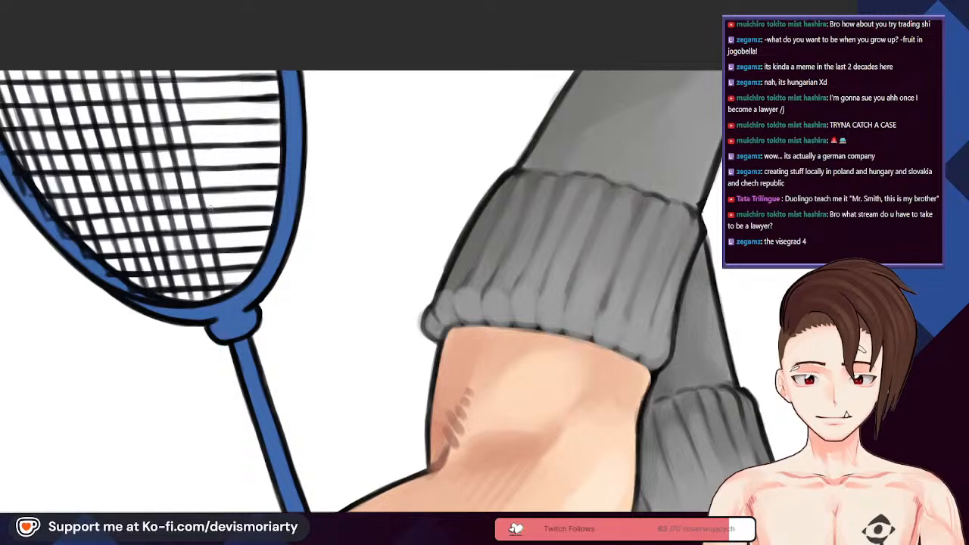
Step: Draw another lengthwise string in the open part of the racket, redoing its first stroke and continuing it to the page edge
drag(239, 286, 221, 196)
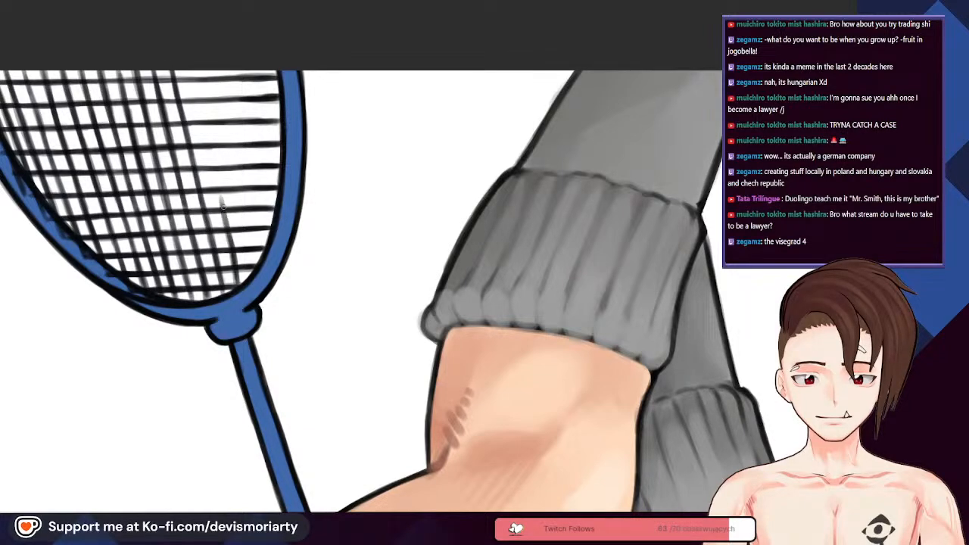
key(ctrl+z)
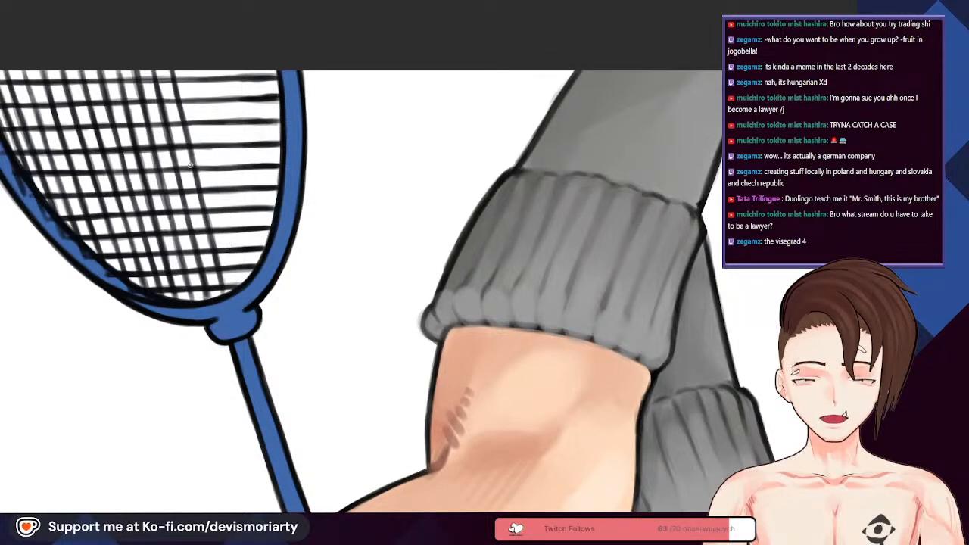
scroll(219, 233, down, 2)
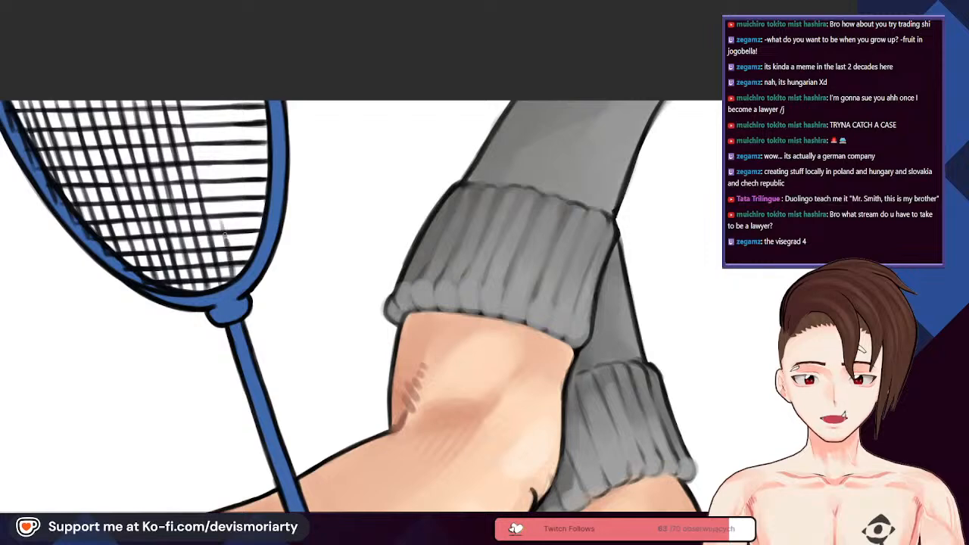
key(ctrl+z)
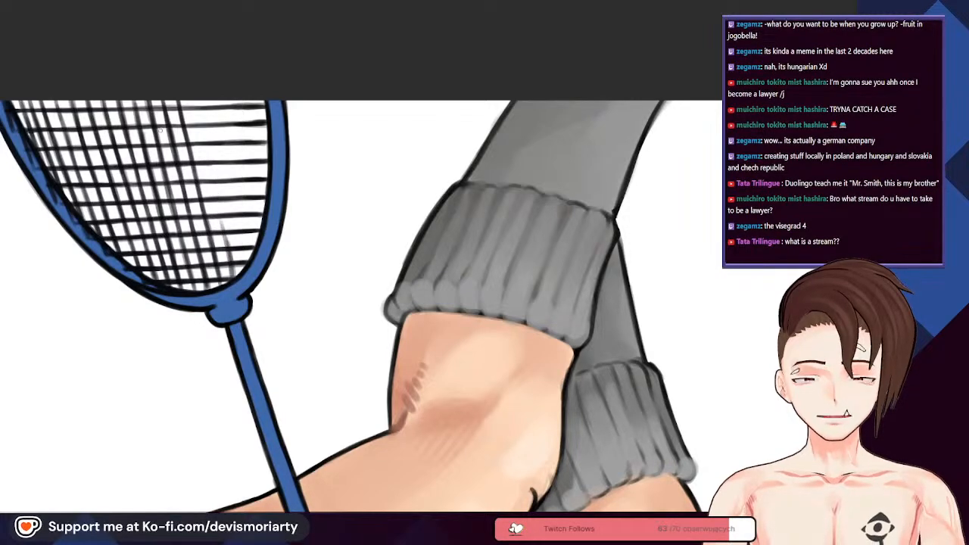
scroll(204, 195, down, 2)
scroll(205, 125, up, 3)
scroll(235, 206, up, 2)
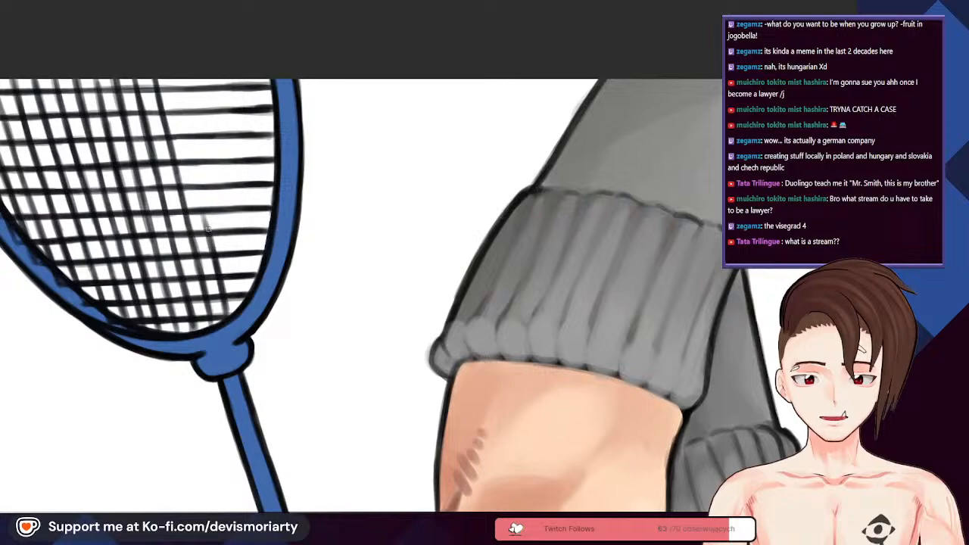
scroll(180, 146, down, 2)
scroll(181, 125, up, 1)
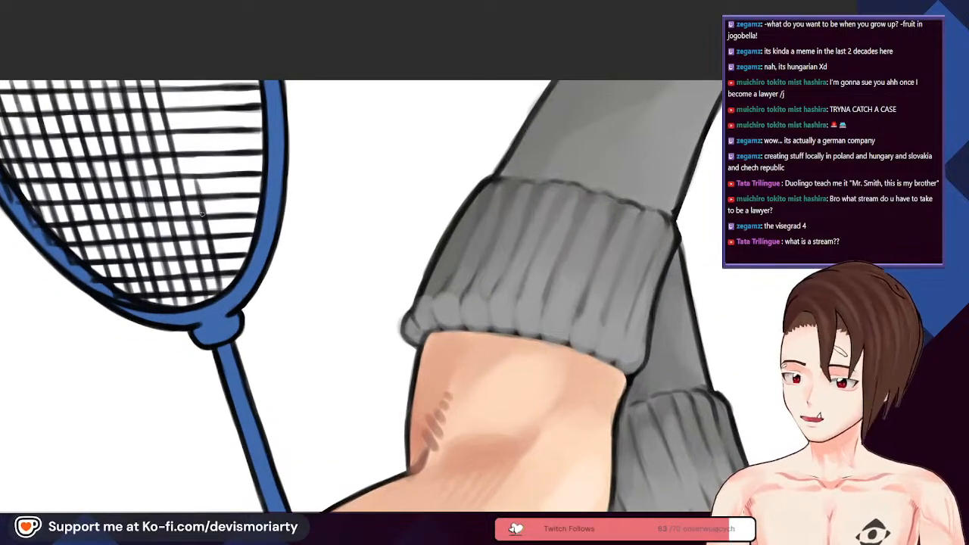
drag(194, 173, 173, 88)
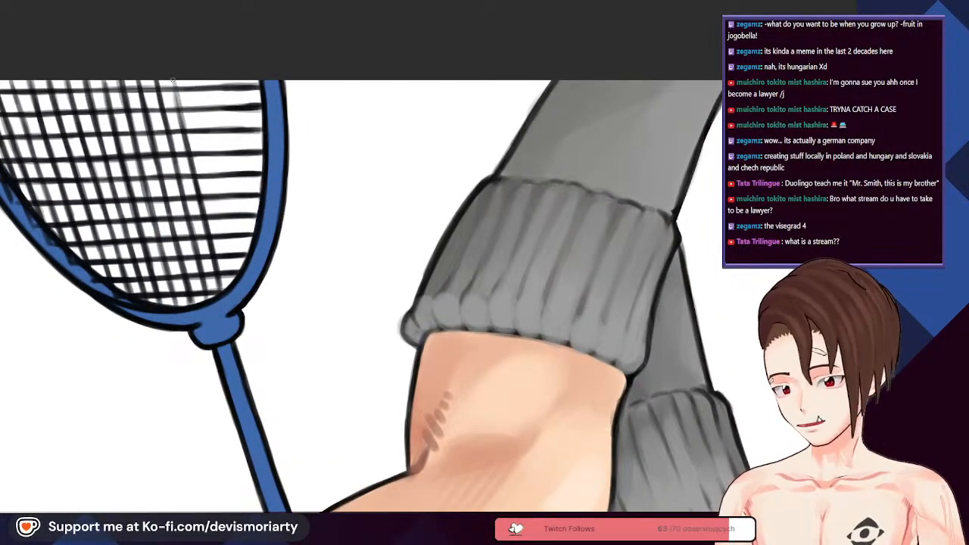
Step: Add further evenly spaced lengthwise strings from the rim to the page edge, narrowing the open part of the racket
scroll(169, 66, down, 5)
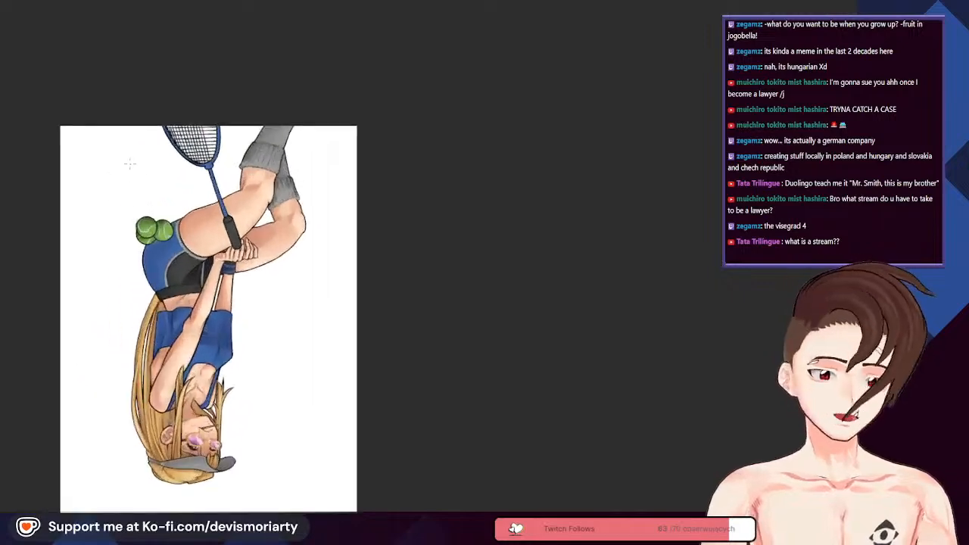
scroll(139, 177, up, 6)
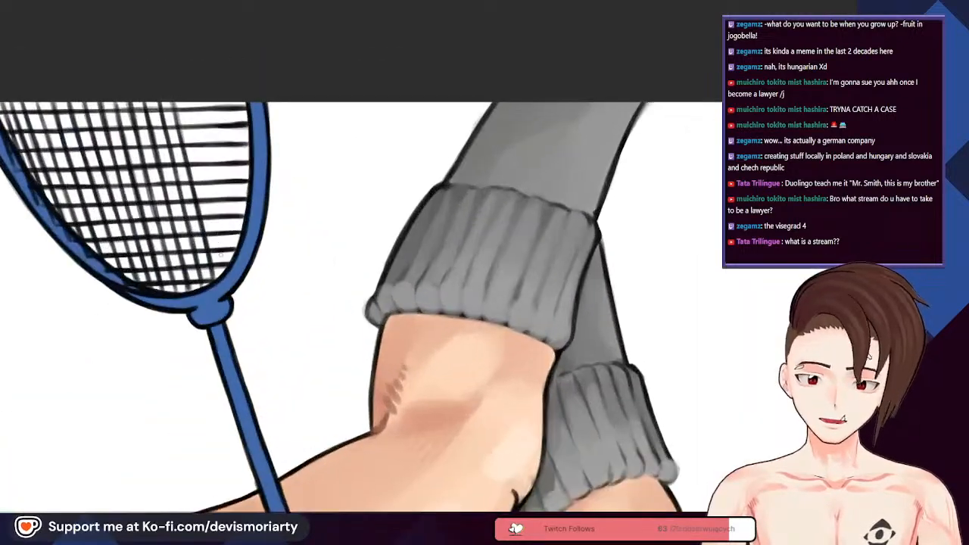
scroll(219, 247, up, 1)
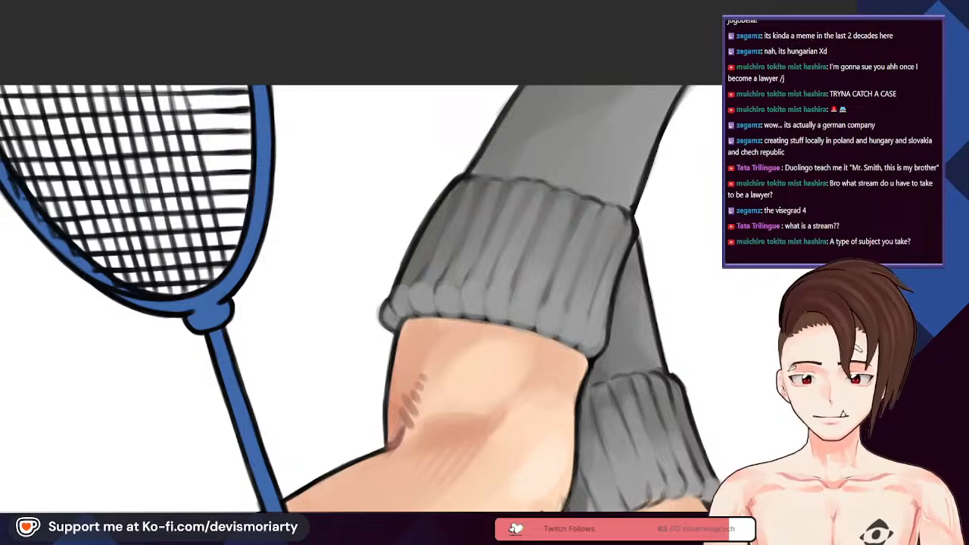
scroll(188, 107, down, 4)
scroll(173, 52, up, 4)
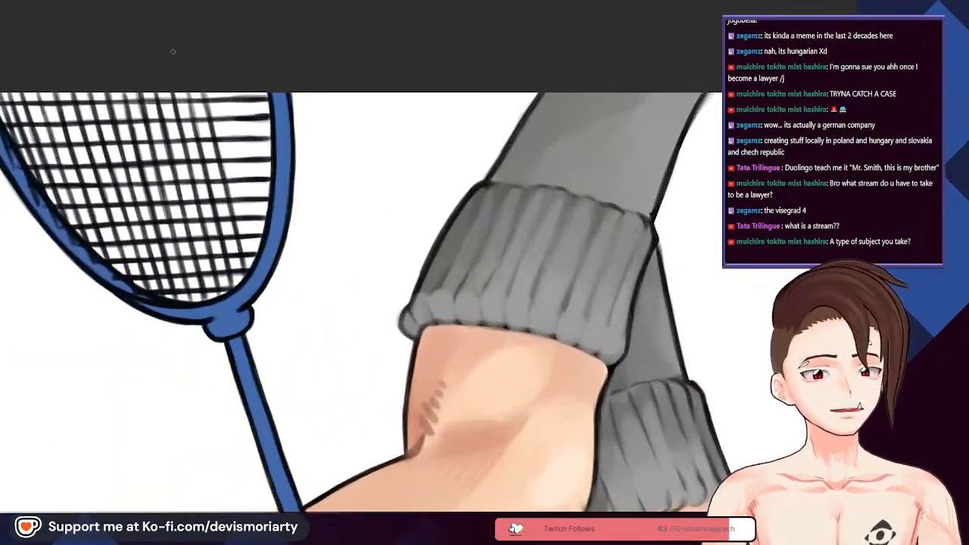
scroll(172, 51, down, 1)
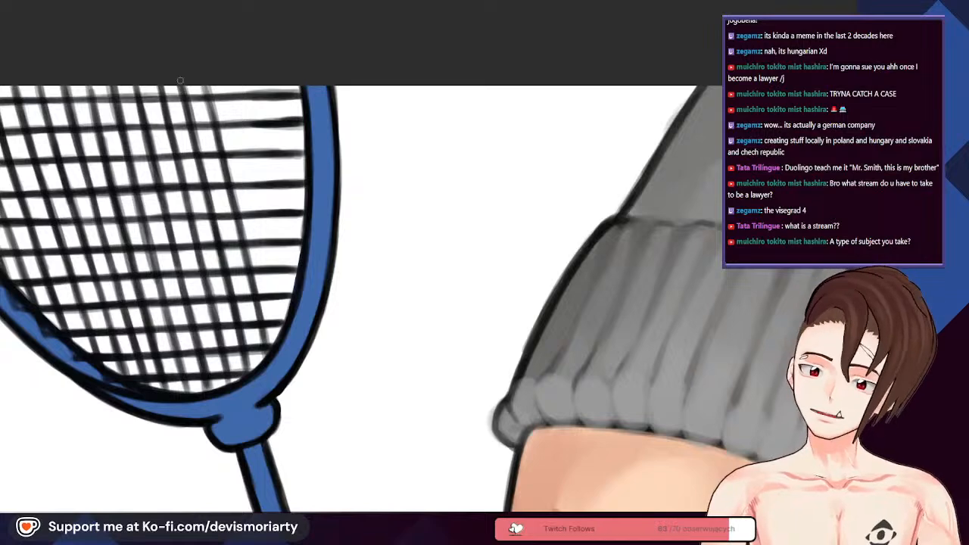
scroll(199, 152, down, 2)
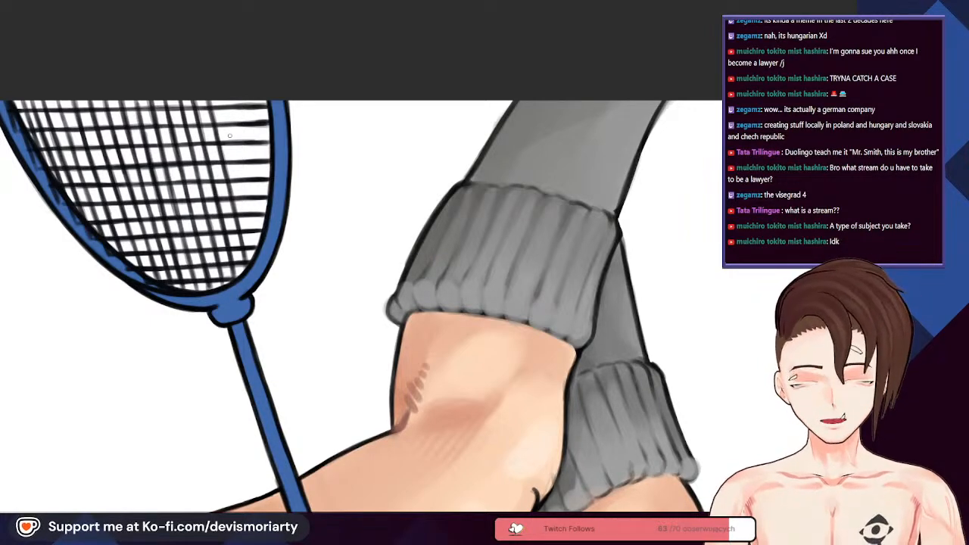
Step: Fill the remaining gap beside the straighter rim with the last lengthwise strings
scroll(229, 136, down, 5)
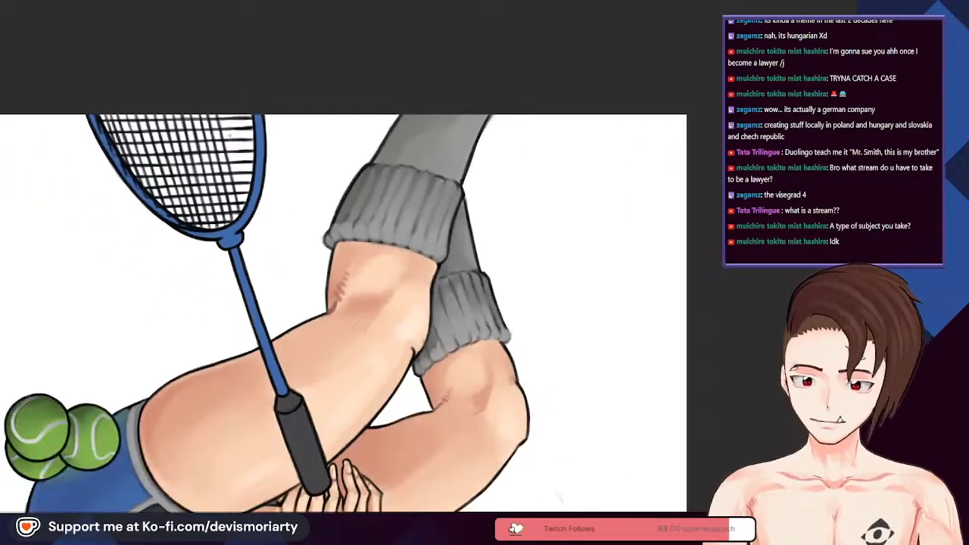
scroll(234, 265, up, 5)
scroll(234, 267, up, 2)
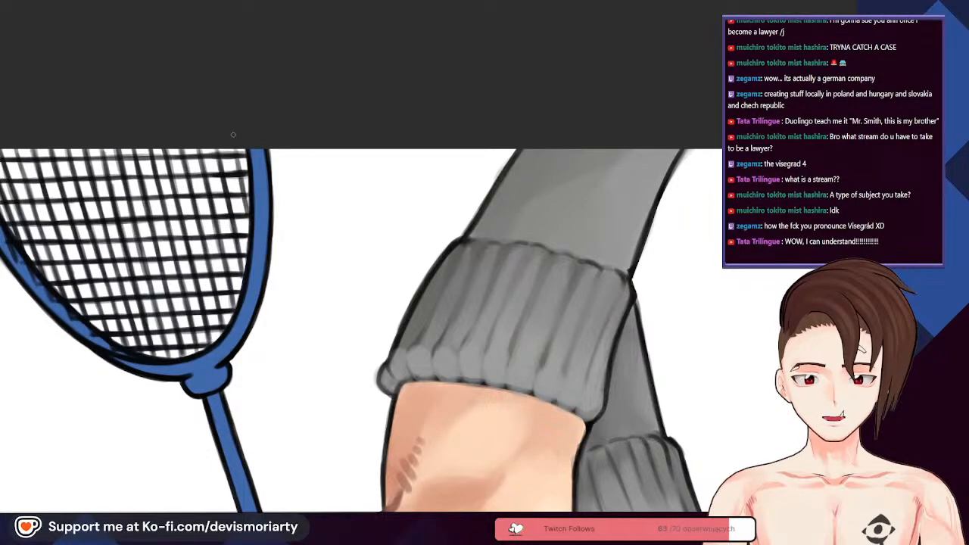
Step: Examine the string grid against the whole figure and close up, turning the canvas back upright
scroll(233, 119, down, 5)
scroll(233, 119, up, 4)
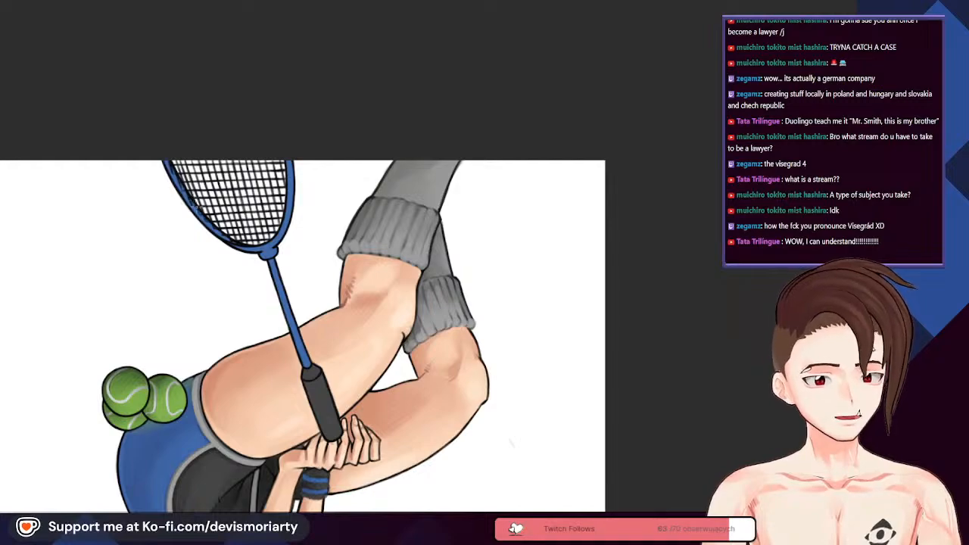
scroll(303, 337, down, 3)
scroll(198, 225, up, 5)
scroll(198, 231, down, 3)
scroll(198, 231, up, 4)
scroll(189, 246, down, 4)
scroll(173, 260, up, 3)
scroll(173, 261, up, 2)
scroll(172, 260, down, 5)
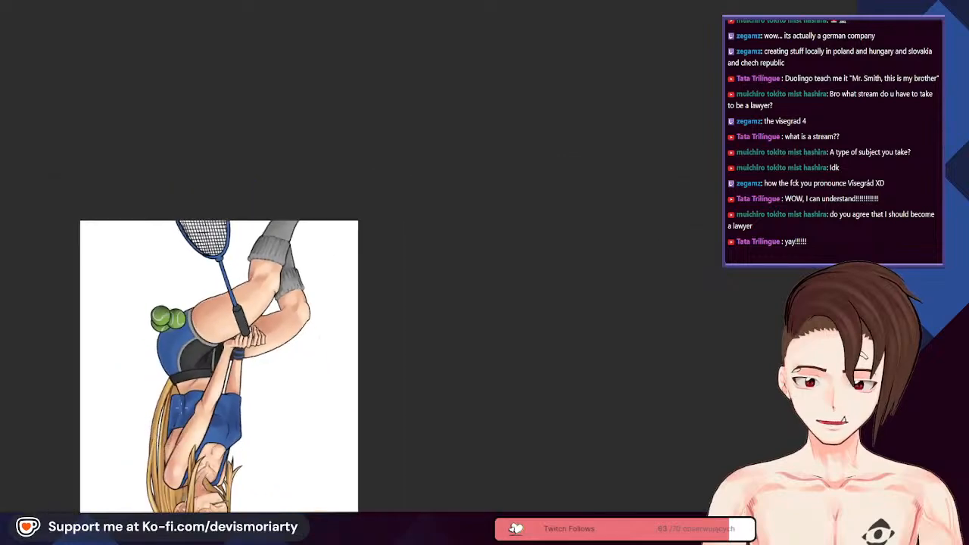
key(5)
scroll(656, 244, down, 3)
scroll(529, 215, up, 5)
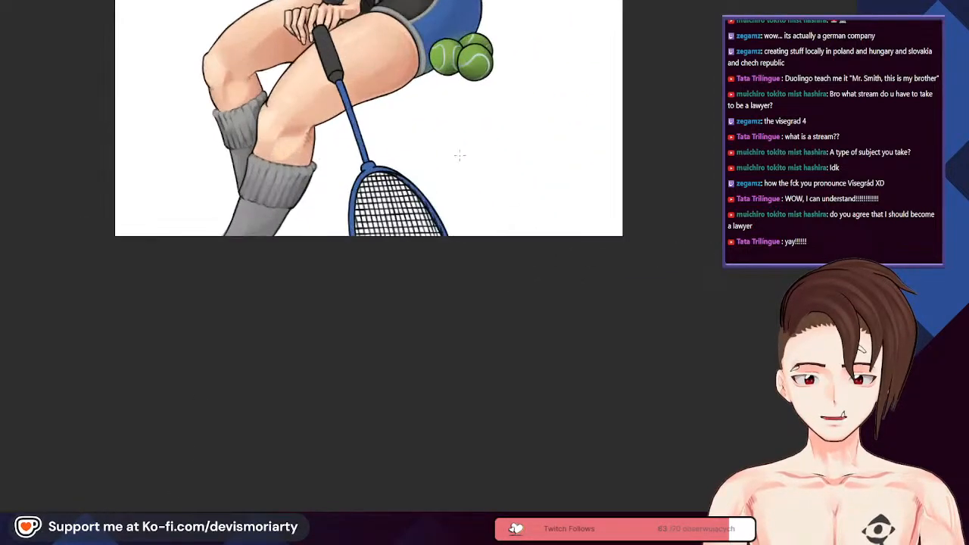
scroll(293, 189, up, 3)
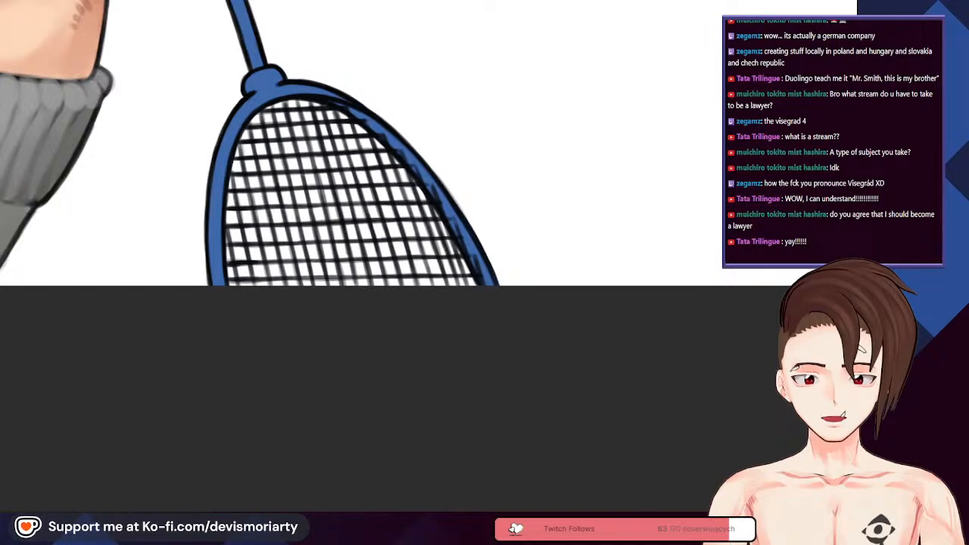
Step: Try lightening the middle of the racket's string grid with a large soft brush
scroll(103, 208, down, 2)
scroll(230, 187, up, 1)
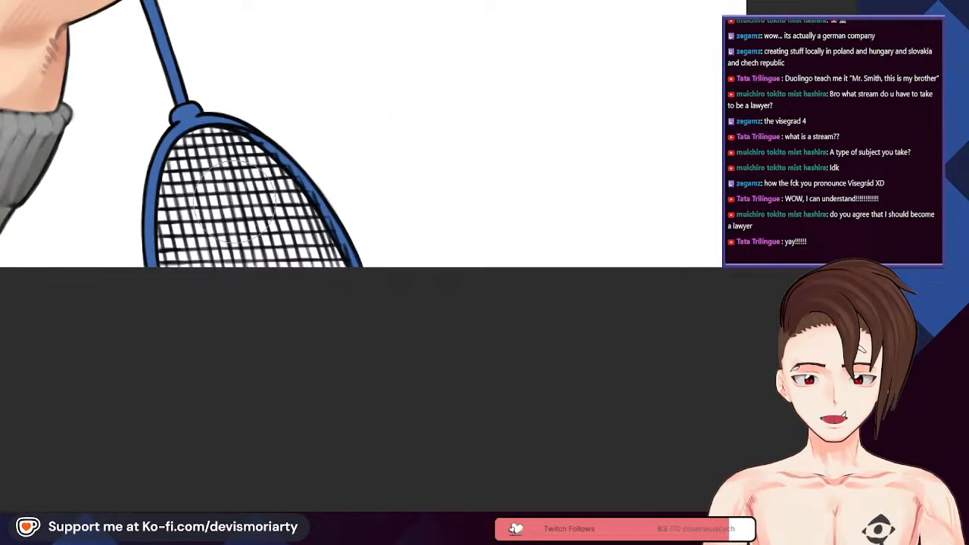
scroll(222, 195, down, 1)
mouse_move(246, 276)
mouse_down()
mouse_move(235, 216)
mouse_move(240, 364)
mouse_up()
scroll(190, 324, down, 8)
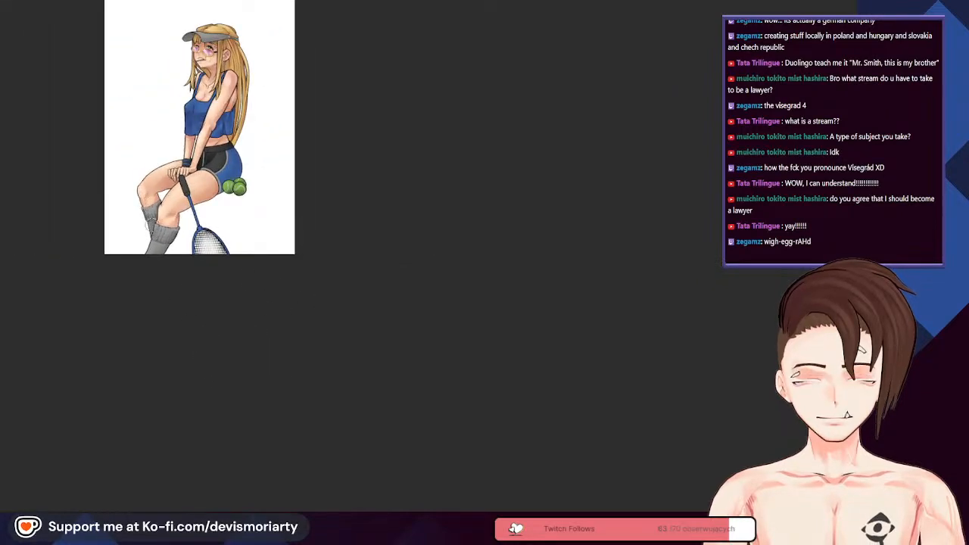
scroll(167, 212, up, 6)
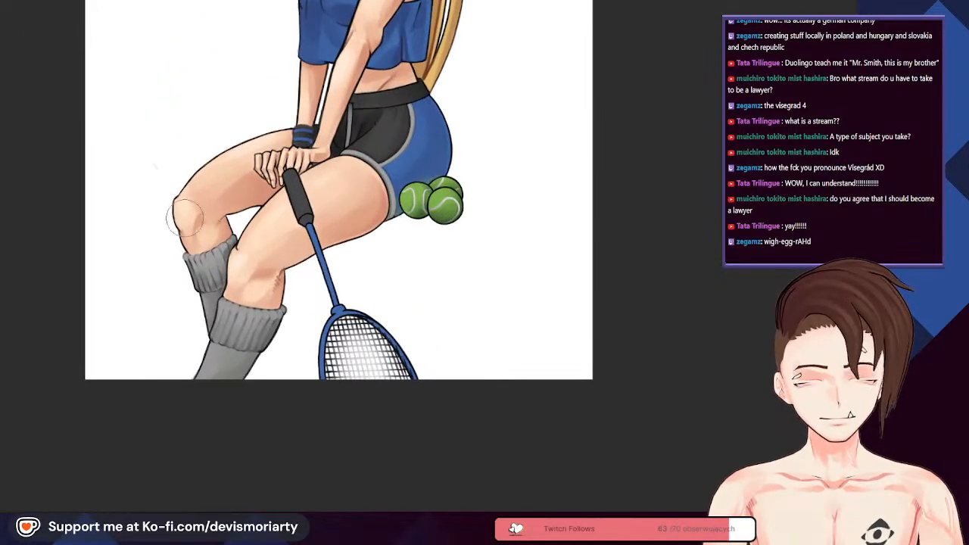
Step: Compare the lightened strings with the rest of the figure and undo the lightening
scroll(200, 217, down, 1)
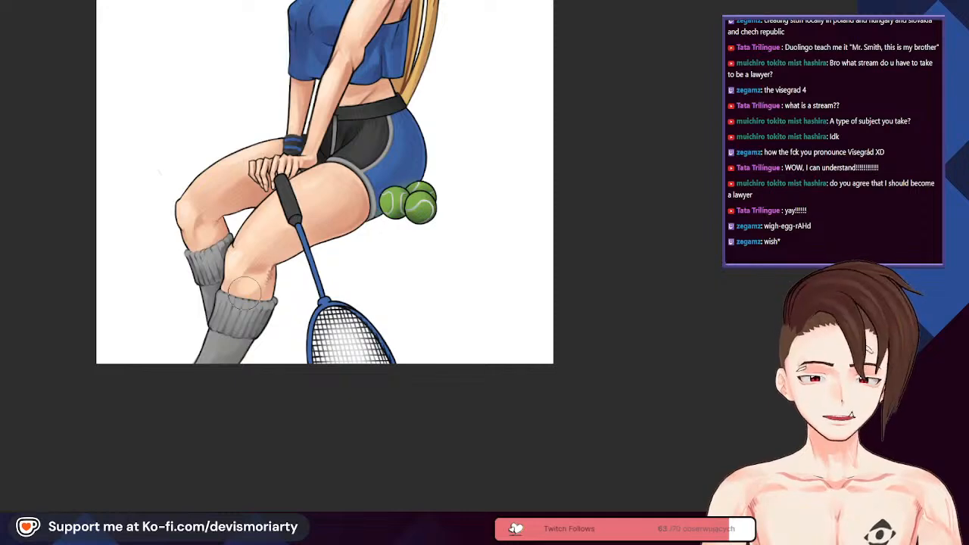
scroll(227, 337, down, 1)
scroll(231, 344, up, 2)
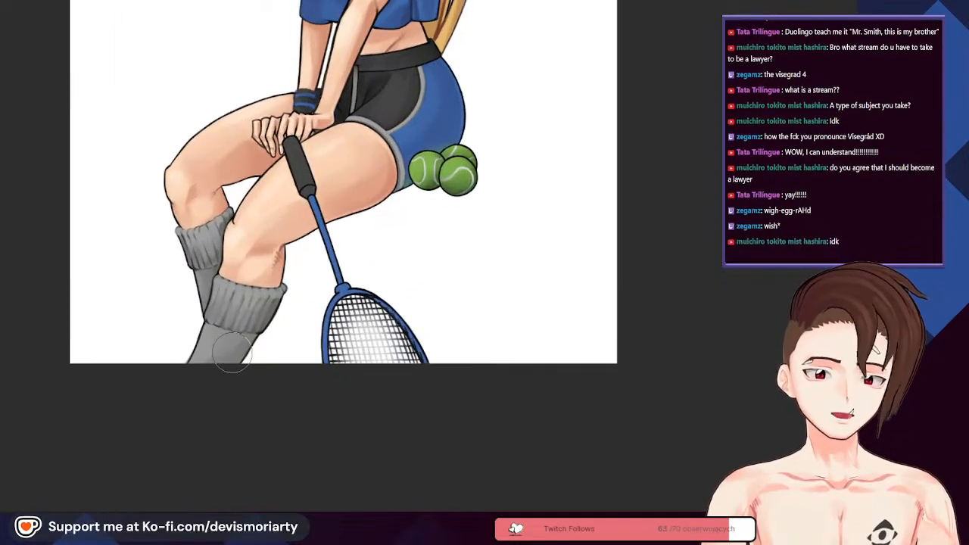
scroll(233, 365, down, 2)
scroll(282, 327, up, 1)
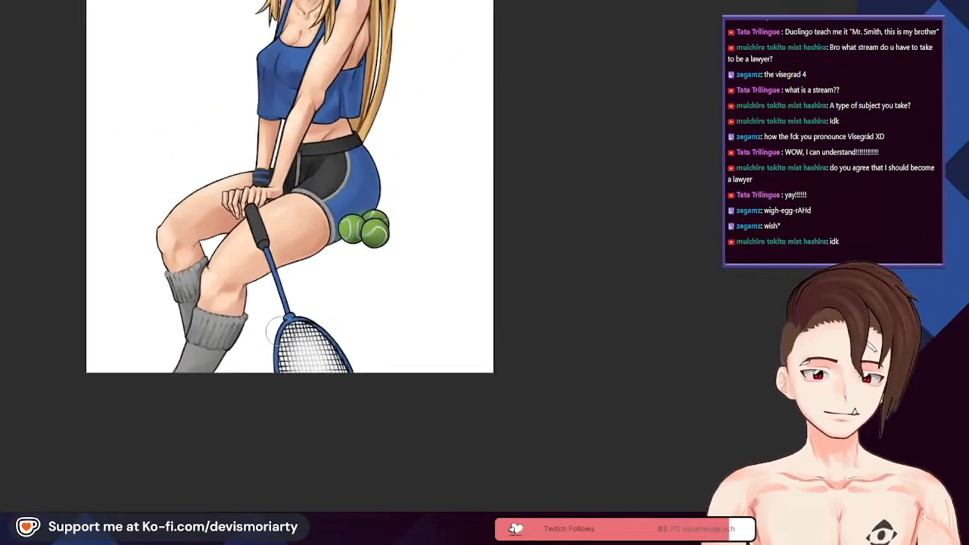
scroll(288, 310, up, 2)
scroll(272, 322, down, 1)
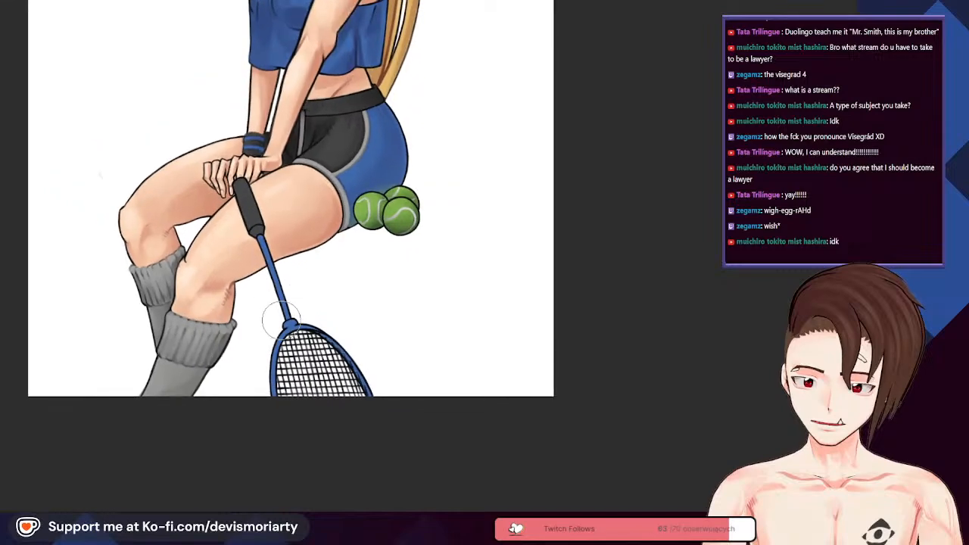
scroll(280, 322, down, 2)
scroll(346, 437, up, 3)
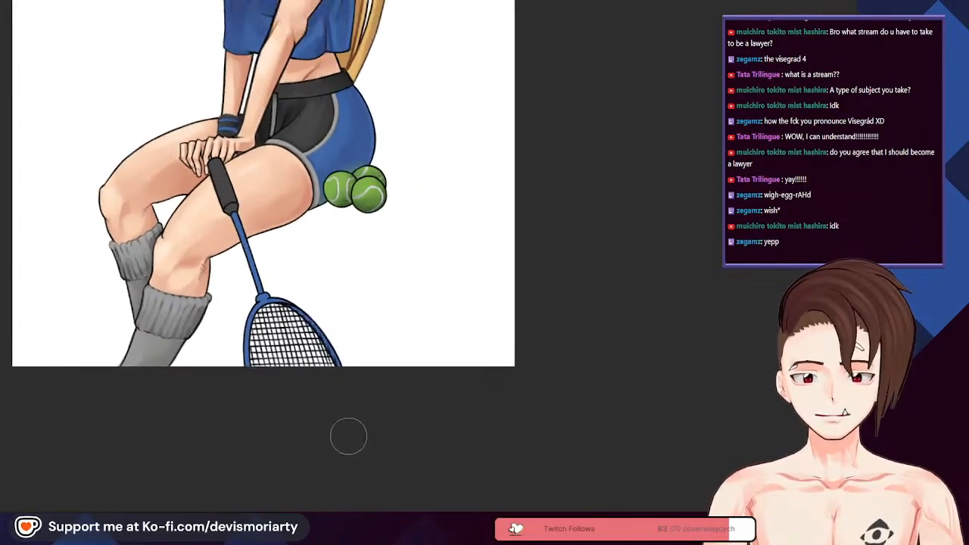
Step: Lighten the middle of the racket's string grid with a large soft brush, keeping the strings near the rim dark
scroll(349, 446, up, 1)
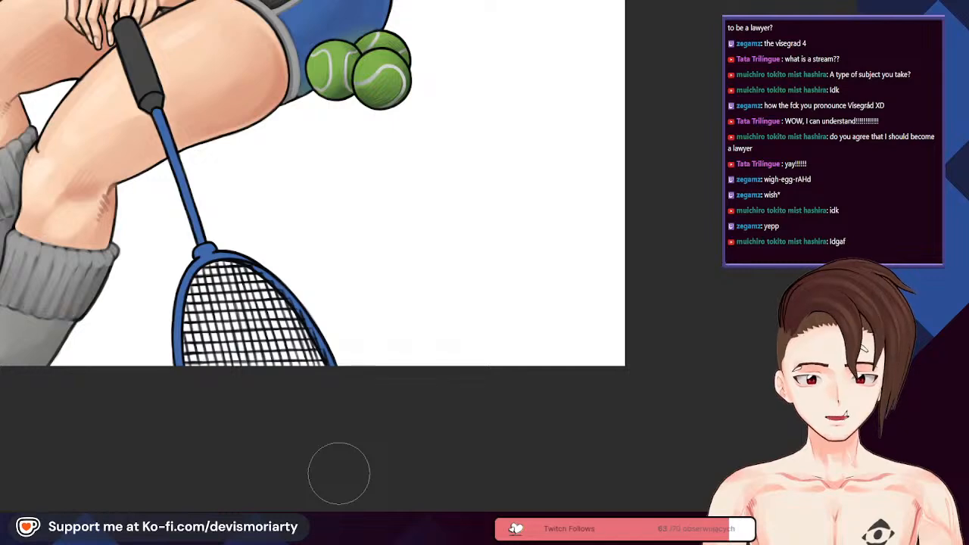
scroll(340, 457, down, 2)
scroll(292, 275, up, 2)
scroll(227, 292, down, 2)
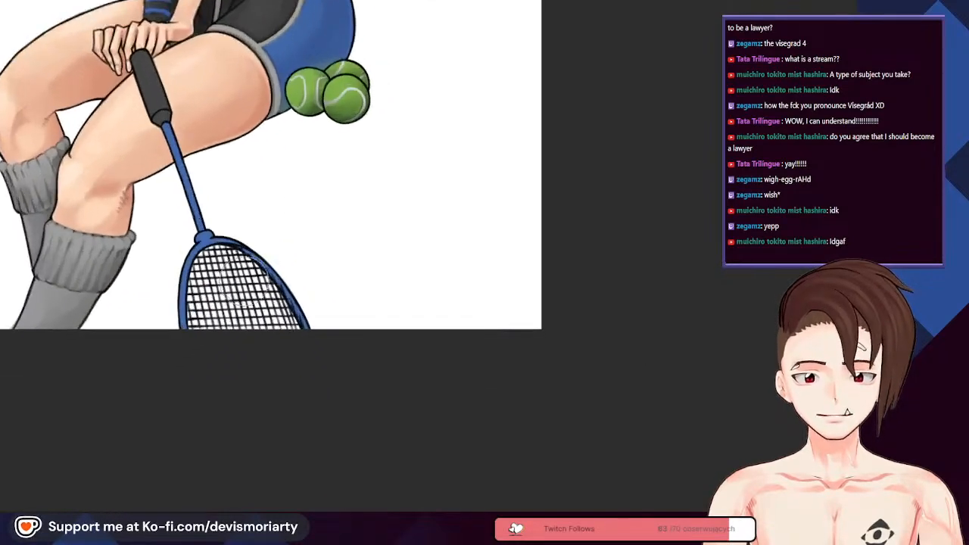
scroll(227, 292, up, 3)
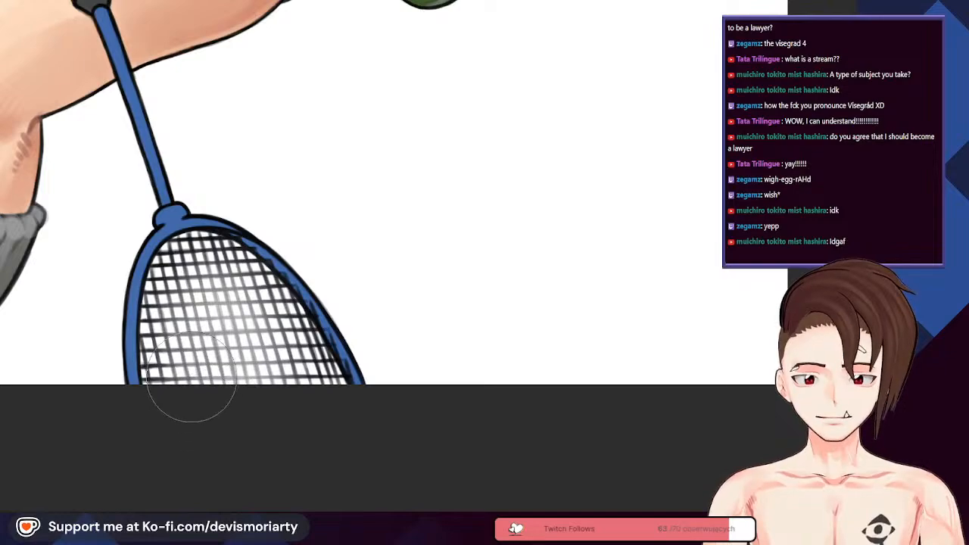
scroll(144, 203, down, 3)
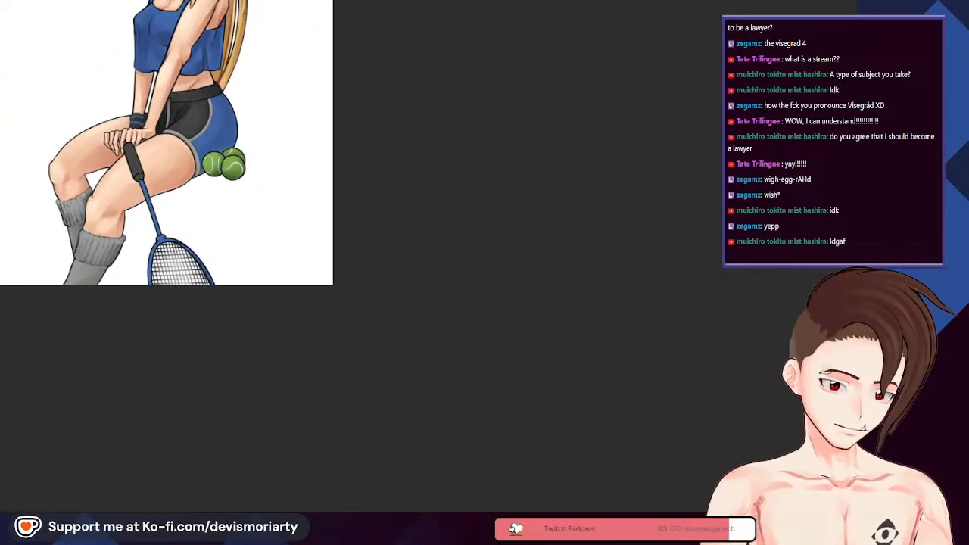
Step: Tilt the canvas and paint a thin light grey highlight along one crosswise string in the upper part of the grid
scroll(123, 244, up, 3)
scroll(188, 284, up, 4)
drag(119, 500, 207, 370)
scroll(208, 370, down, 3)
scroll(330, 172, up, 4)
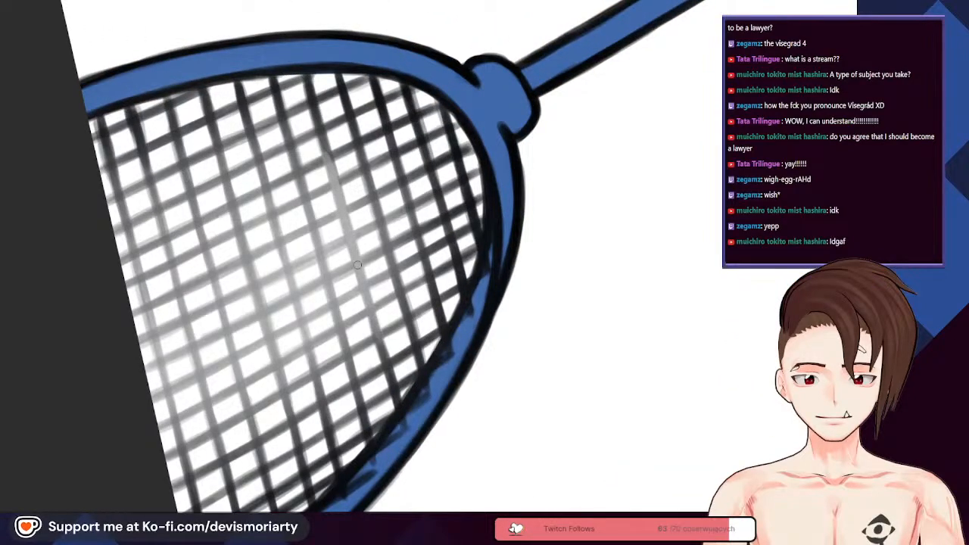
scroll(386, 367, down, 3)
scroll(356, 286, up, 4)
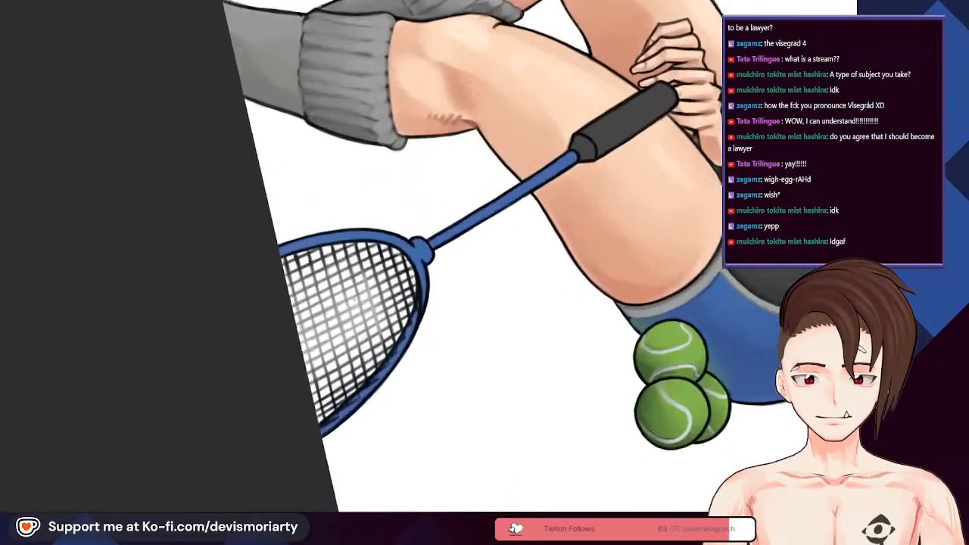
Step: Paint thin light grey highlights along further crosswise strings closer to the racket's neck
scroll(356, 280, down, 1)
scroll(332, 271, up, 2)
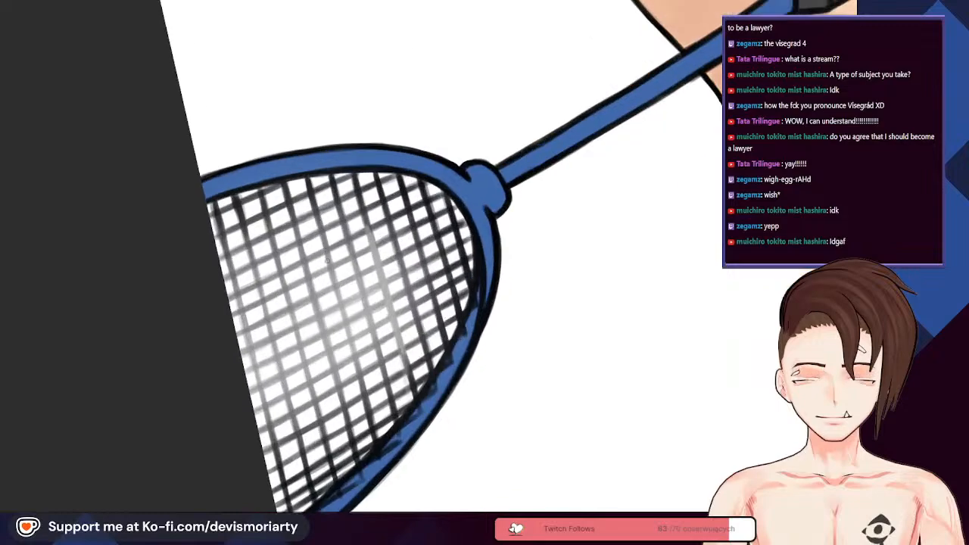
scroll(303, 263, down, 3)
scroll(329, 427, up, 3)
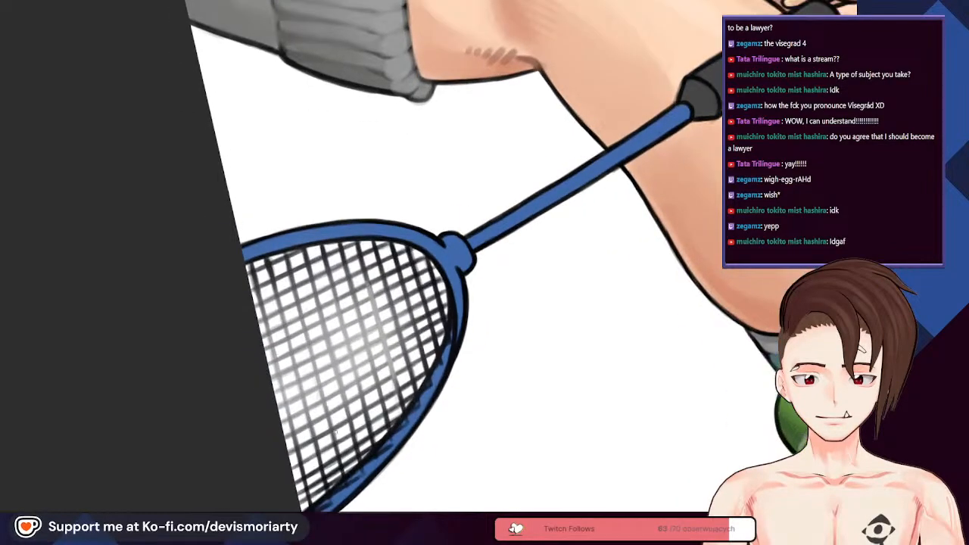
scroll(296, 345, down, 5)
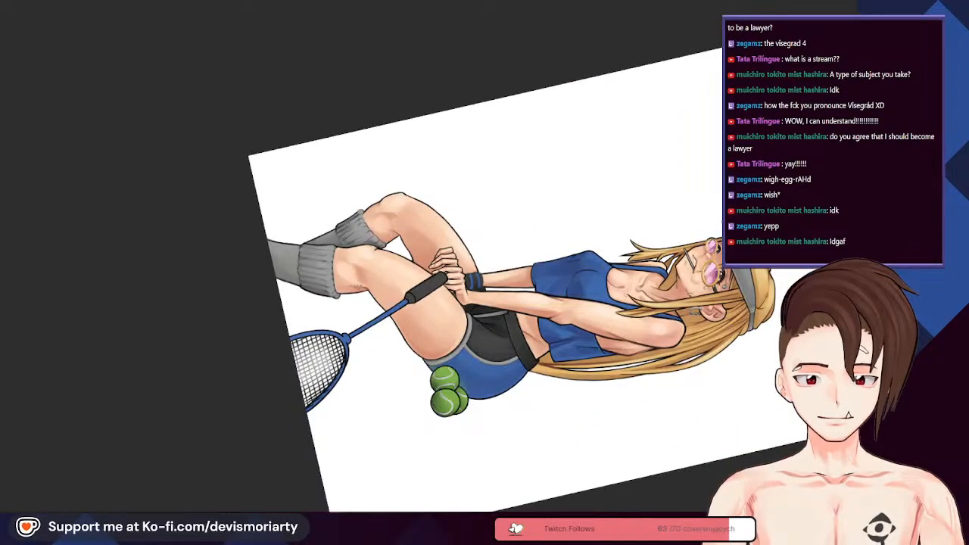
scroll(256, 409, up, 8)
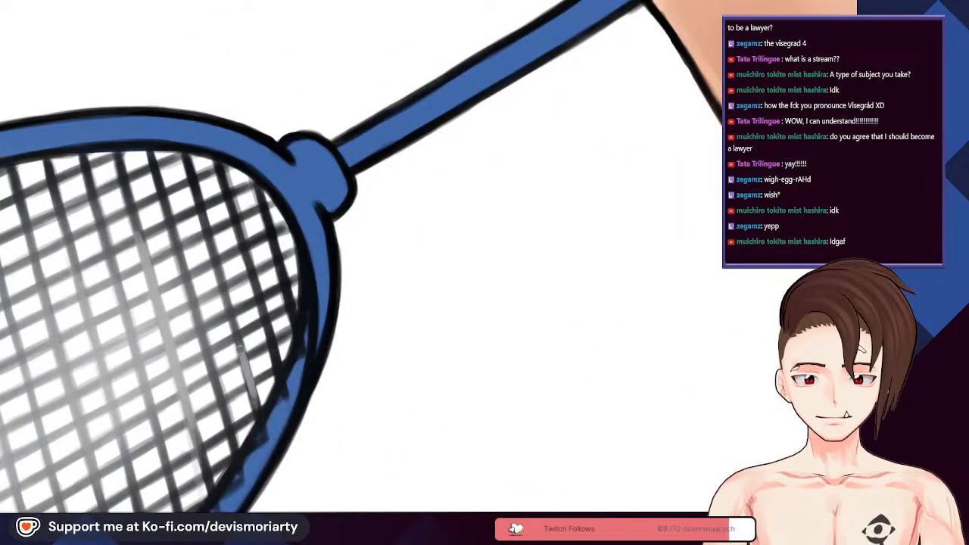
scroll(231, 313, down, 5)
scroll(219, 288, up, 5)
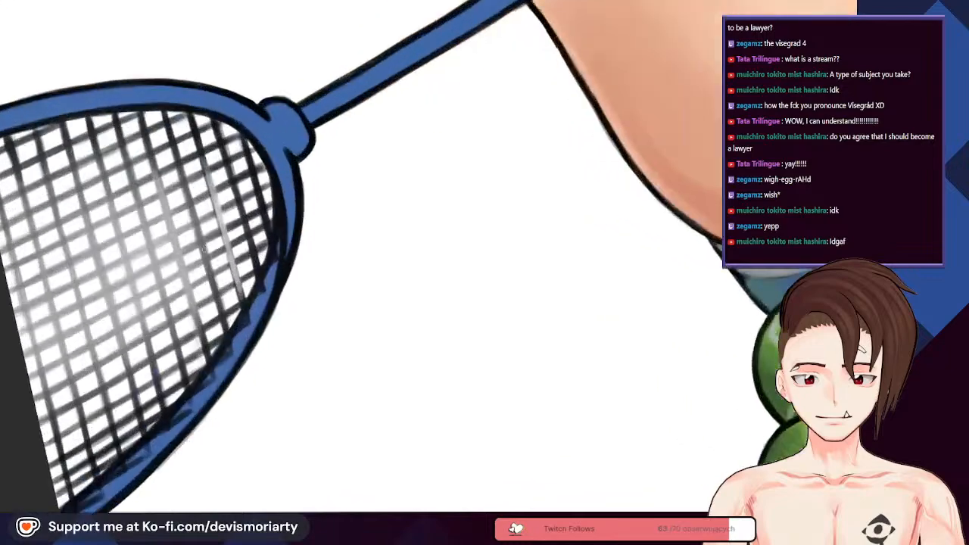
drag(212, 277, 177, 167)
Step: Turn the canvas upright and try a light highlight along a lengthwise string near the curved rim
scroll(216, 231, down, 7)
scroll(190, 220, up, 1)
key(5)
scroll(194, 445, down, 4)
scroll(196, 222, up, 8)
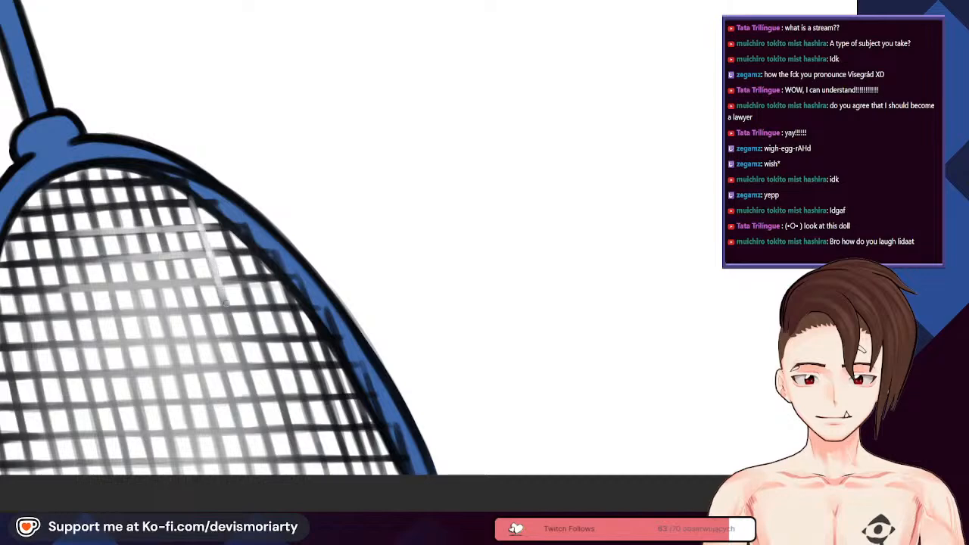
scroll(213, 264, down, 3)
scroll(242, 299, up, 5)
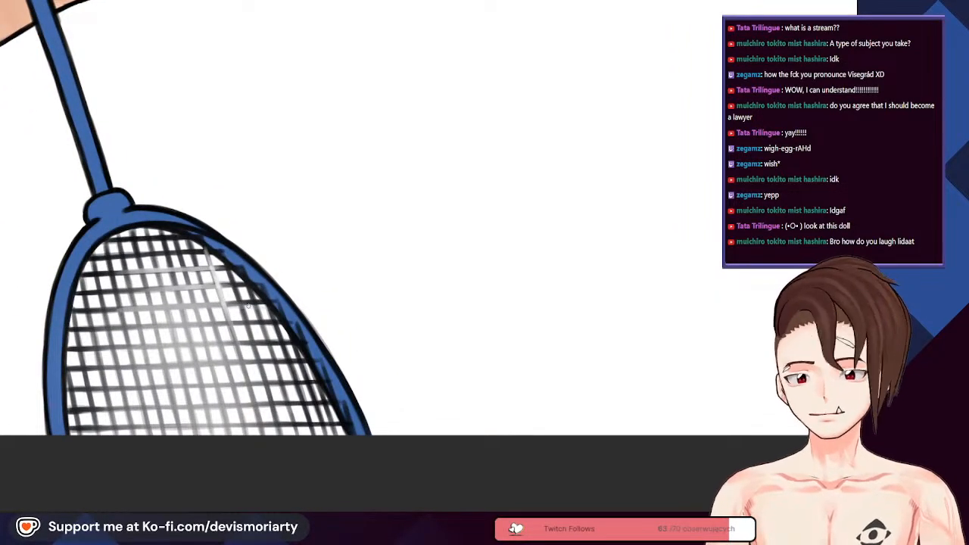
scroll(248, 303, down, 4)
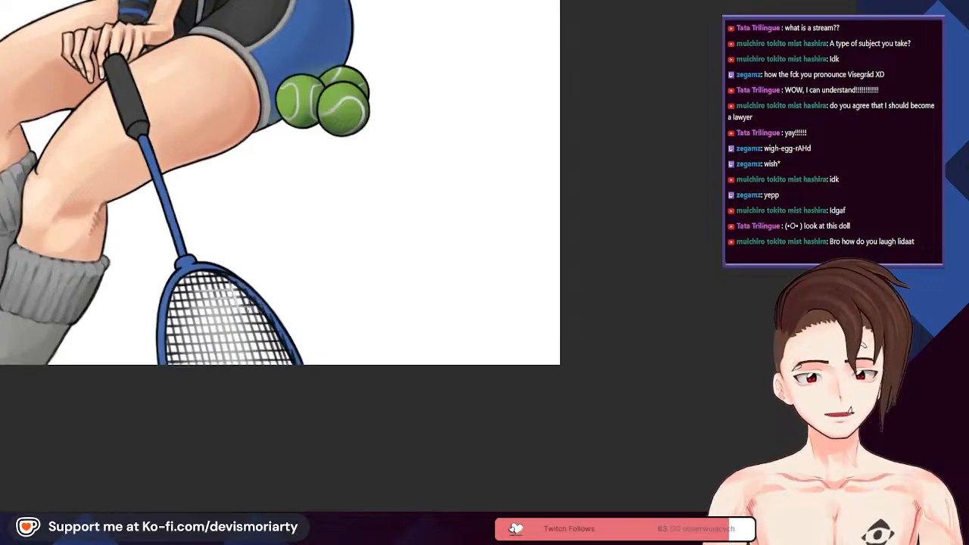
scroll(265, 326, up, 4)
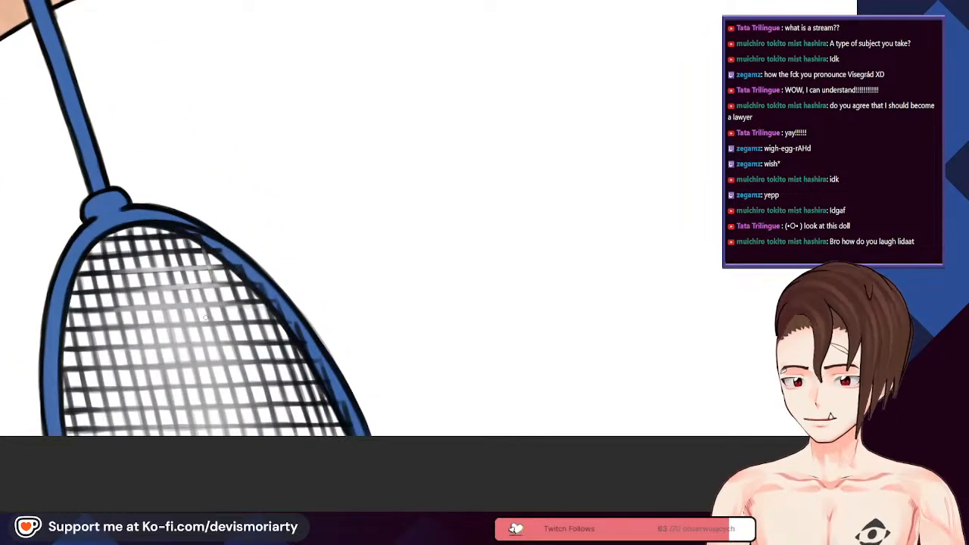
Step: Rotate the canvas sideways and extend the light highlights over several crosswise strings up to the curved rim
scroll(210, 303, up, 1)
scroll(114, 247, down, 3)
scroll(83, 333, up, 2)
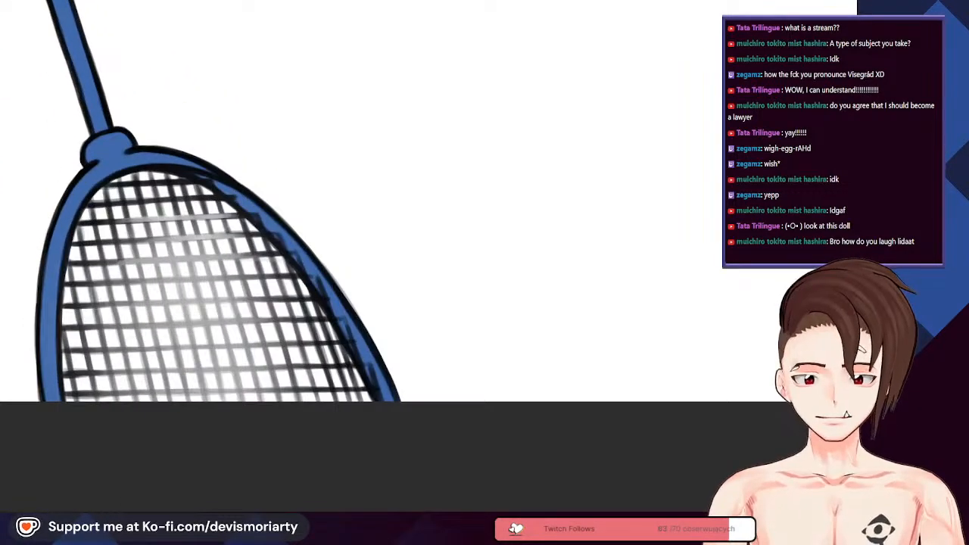
scroll(151, 324, down, 3)
scroll(255, 339, up, 4)
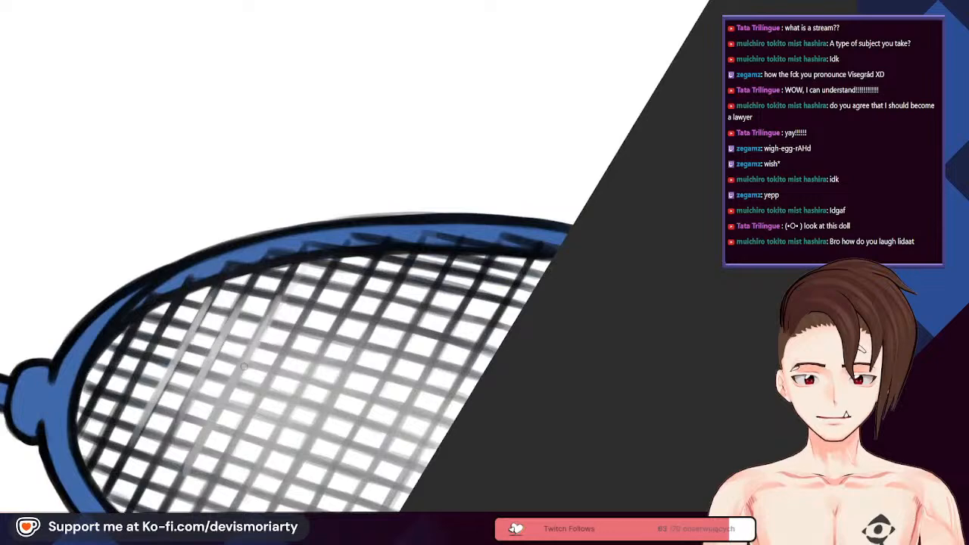
scroll(265, 379, down, 2)
scroll(284, 355, up, 1)
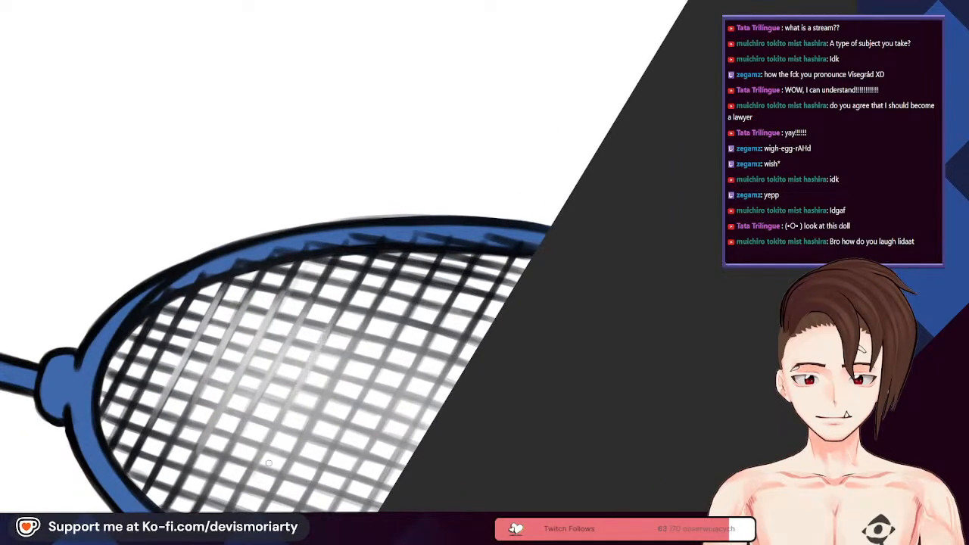
scroll(391, 338, down, 4)
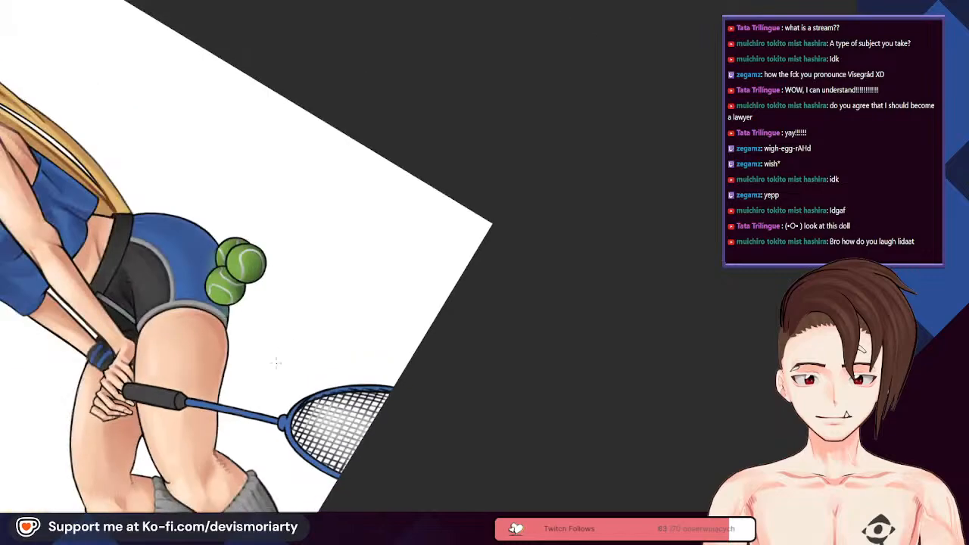
scroll(283, 341, up, 4)
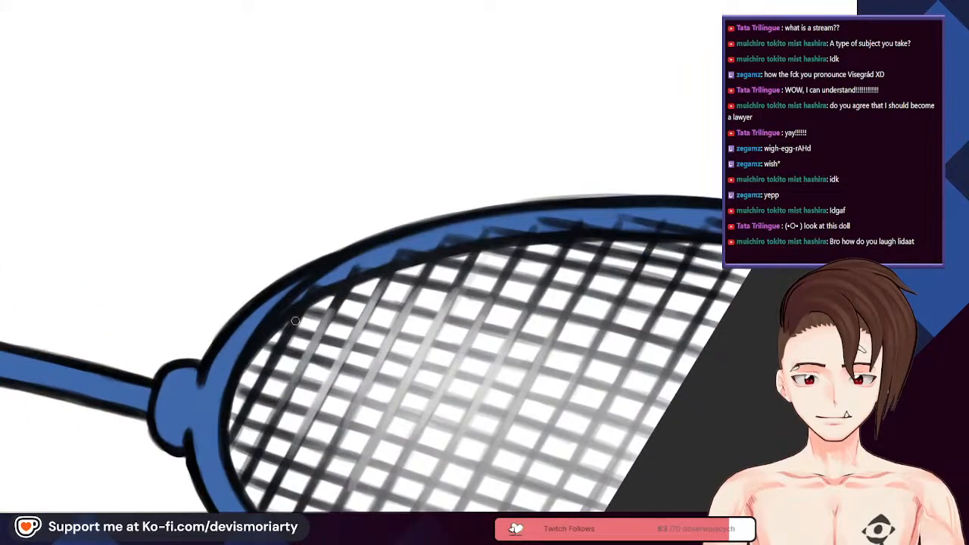
Step: Compare the highlighted crosswise strings with the rest of the figure from several distances
scroll(274, 362, down, 4)
scroll(274, 367, up, 3)
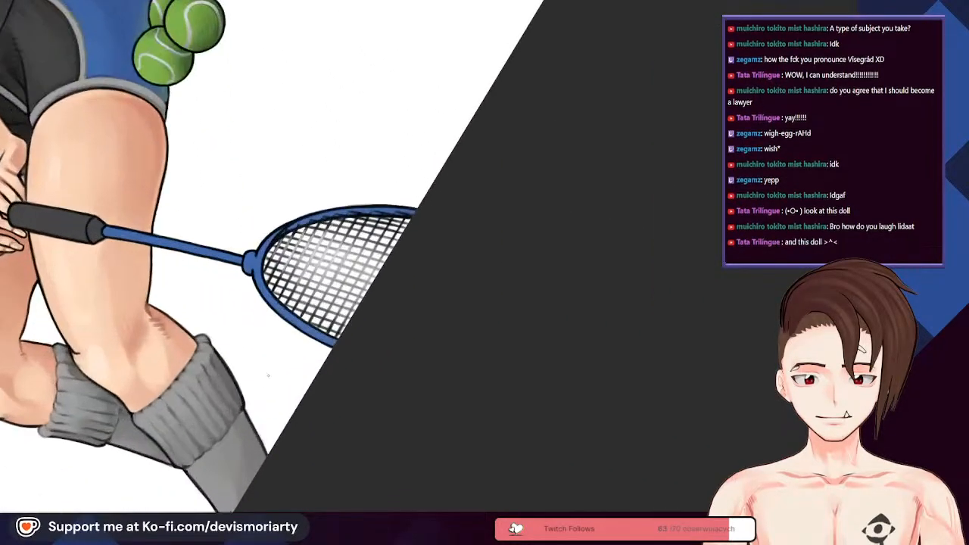
scroll(276, 369, down, 1)
scroll(354, 344, up, 4)
scroll(356, 340, down, 4)
scroll(318, 340, up, 1)
scroll(295, 352, up, 2)
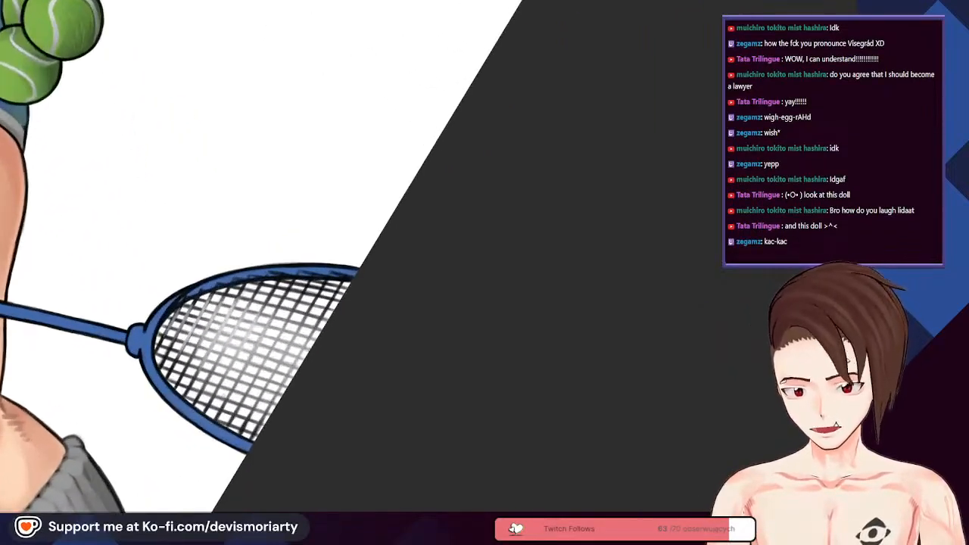
scroll(224, 341, up, 2)
scroll(229, 341, down, 2)
scroll(232, 341, up, 2)
scroll(234, 341, down, 1)
scroll(234, 341, down, 1)
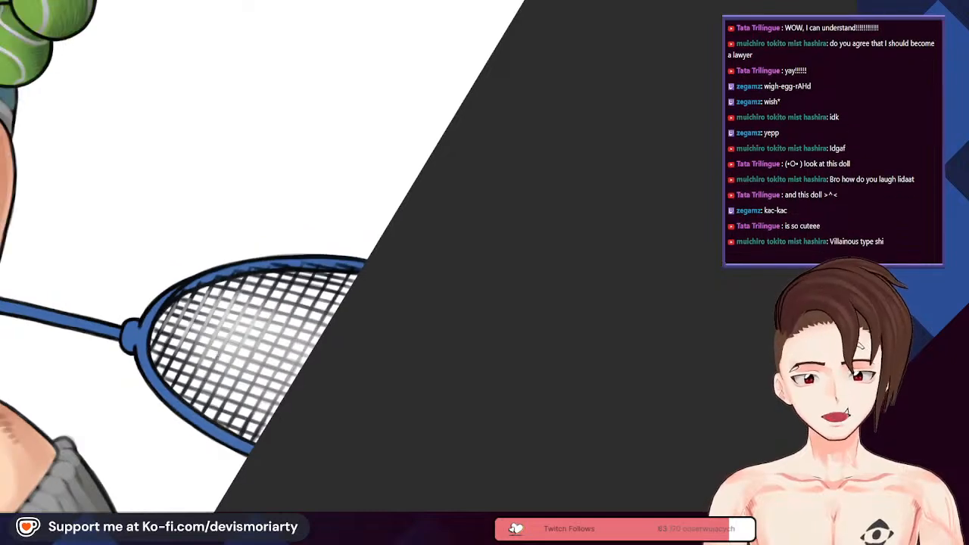
Step: Turn the canvas upright and paint light grey highlights along the lengthwise strings near the curved rim
scroll(236, 345, up, 2)
click(160, 519)
scroll(208, 212, down, 2)
scroll(265, 102, up, 4)
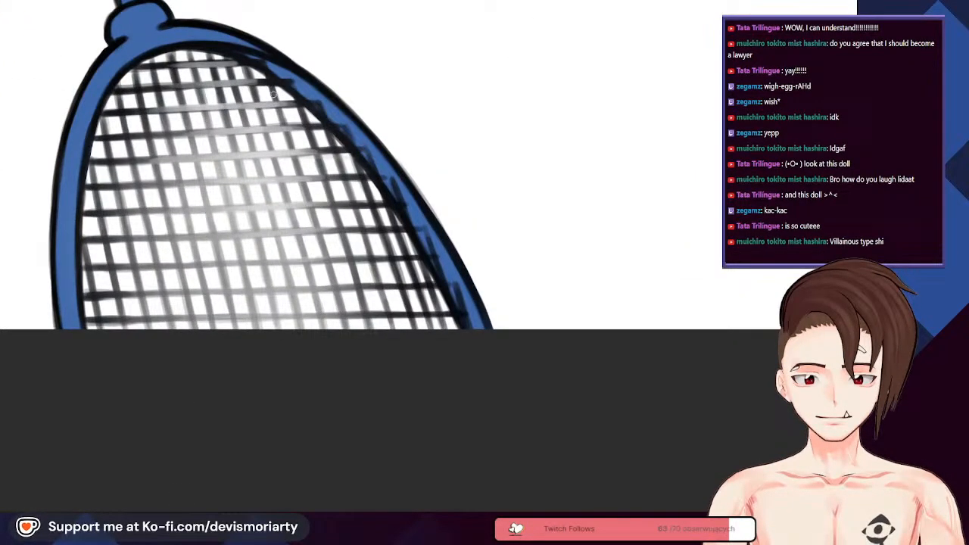
scroll(271, 83, up, 1)
scroll(323, 234, down, 3)
scroll(294, 144, up, 2)
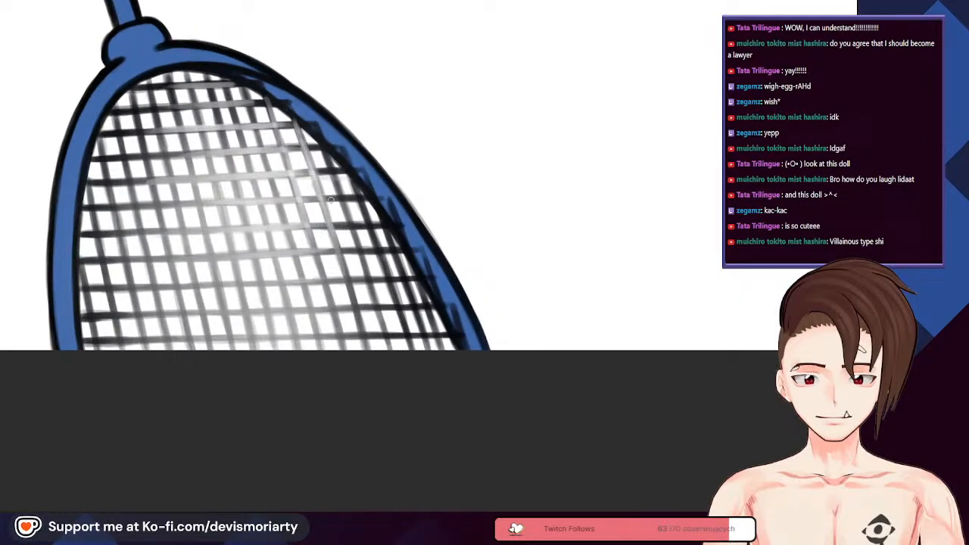
Step: Examine the lengthwise string highlights close up and against the whole racket
scroll(353, 237, down, 3)
scroll(266, 147, up, 1)
scroll(238, 141, down, 2)
scroll(237, 140, down, 1)
scroll(237, 142, up, 3)
scroll(234, 160, down, 1)
scroll(235, 159, down, 1)
scroll(235, 159, down, 1)
scroll(235, 159, up, 3)
scroll(268, 307, down, 2)
scroll(263, 243, up, 1)
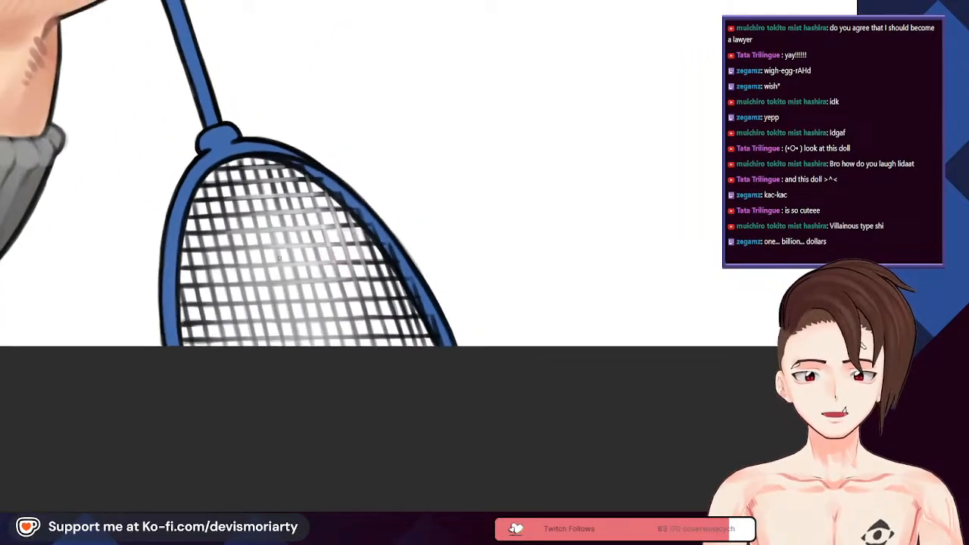
Step: Rotate the canvas sideways and paint light grey ends on the crosswise strings where they overlap the curved blue rim
scroll(240, 159, down, 3)
scroll(201, 273, up, 3)
drag(201, 272, 347, 473)
scroll(470, 193, up, 3)
drag(442, 188, 437, 203)
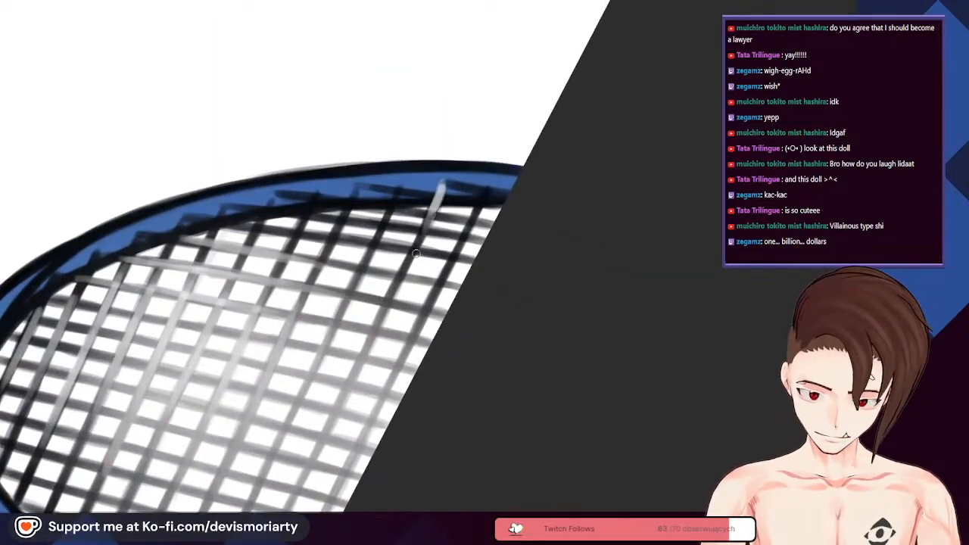
drag(490, 186, 475, 224)
scroll(455, 201, down, 1)
scroll(410, 184, up, 2)
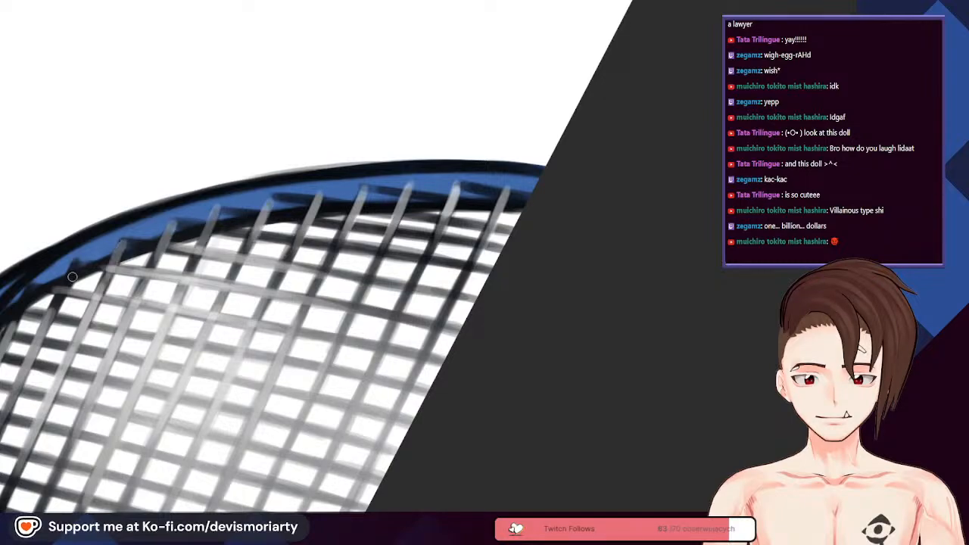
Step: Examine the string ends on the rim close up and in the whole picture, turning the canvas back upright
scroll(79, 278, down, 3)
scroll(268, 215, up, 4)
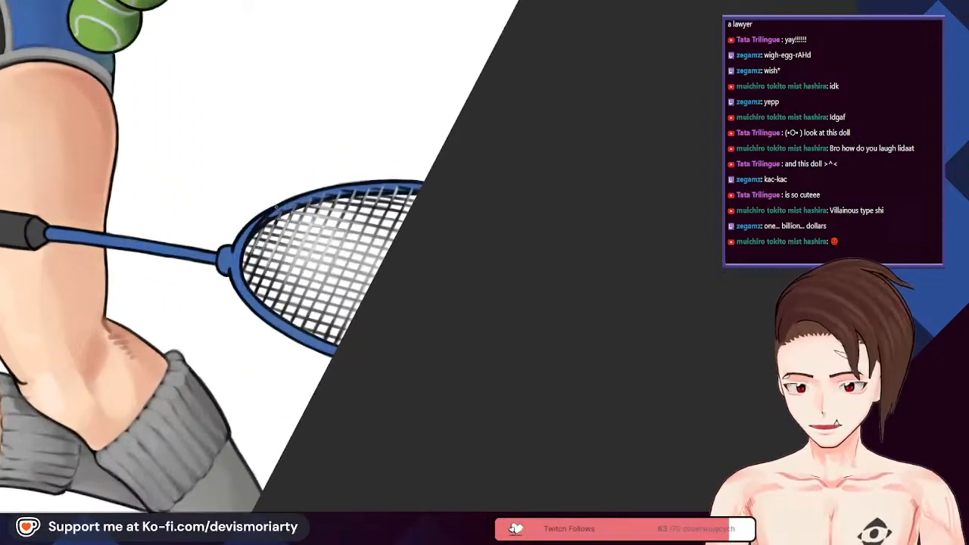
scroll(269, 215, up, 2)
scroll(223, 240, down, 5)
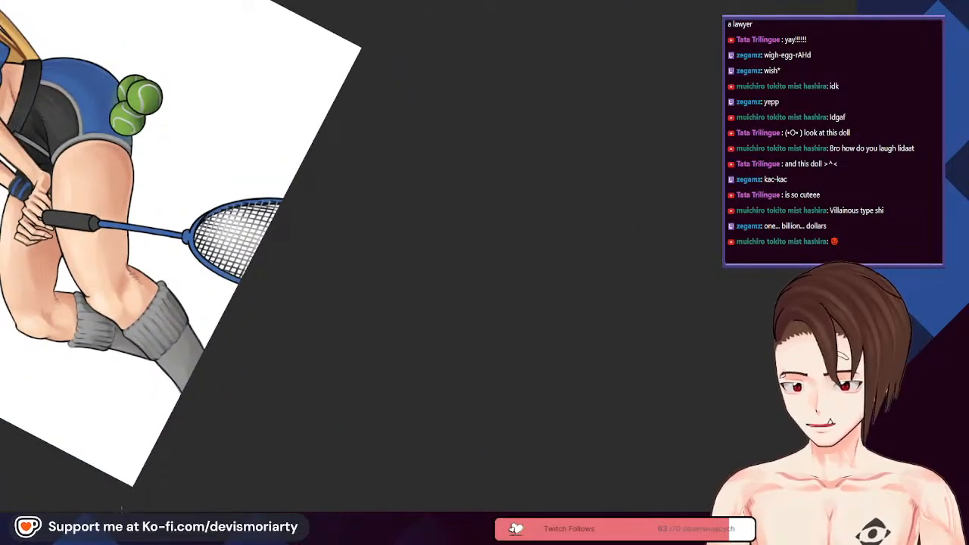
scroll(333, 129, up, 5)
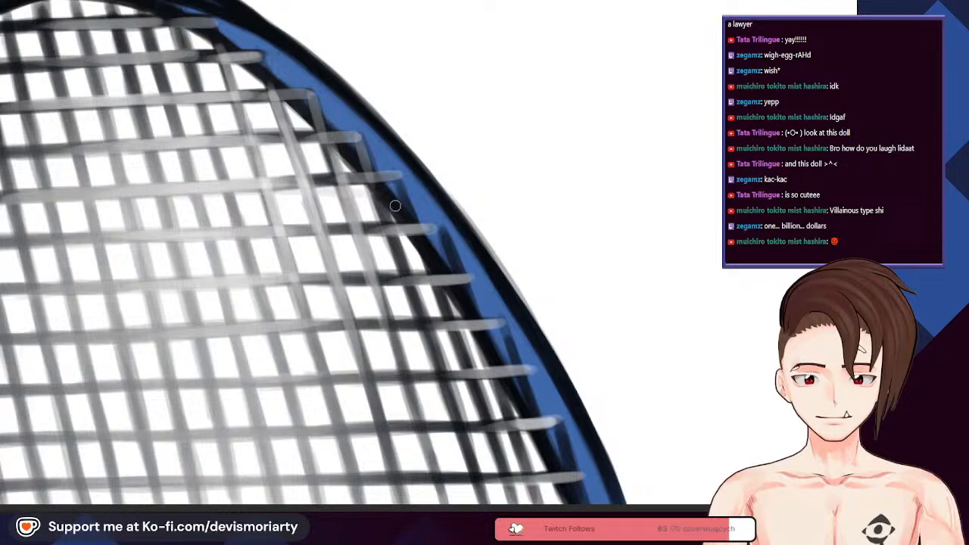
scroll(440, 259, down, 6)
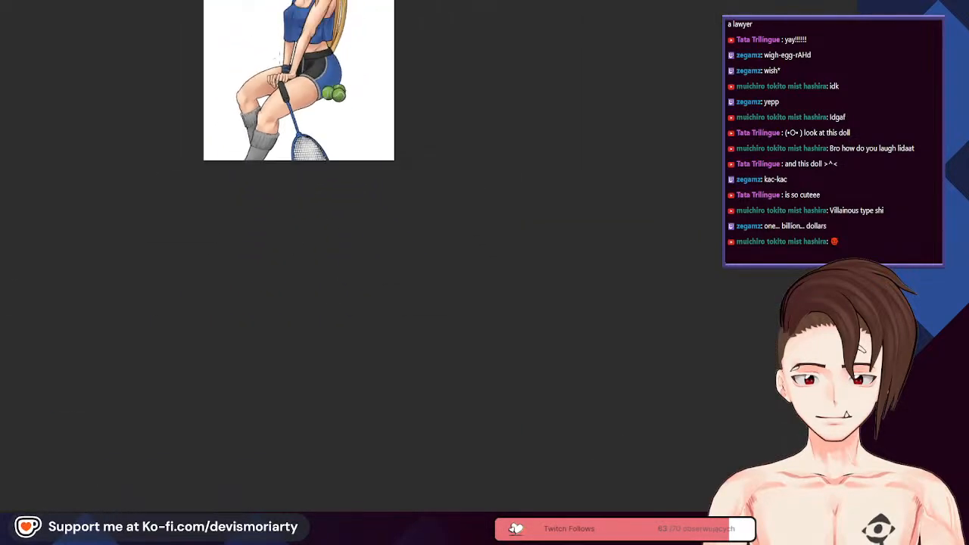
scroll(288, 69, up, 3)
scroll(261, 308, down, 4)
scroll(276, 144, up, 4)
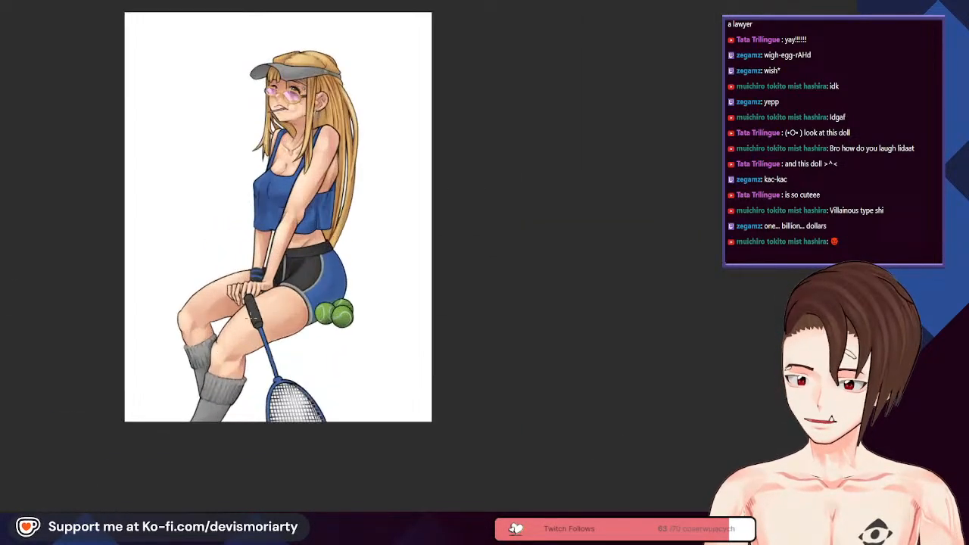
scroll(259, 345, down, 3)
scroll(251, 361, up, 1)
scroll(189, 235, down, 1)
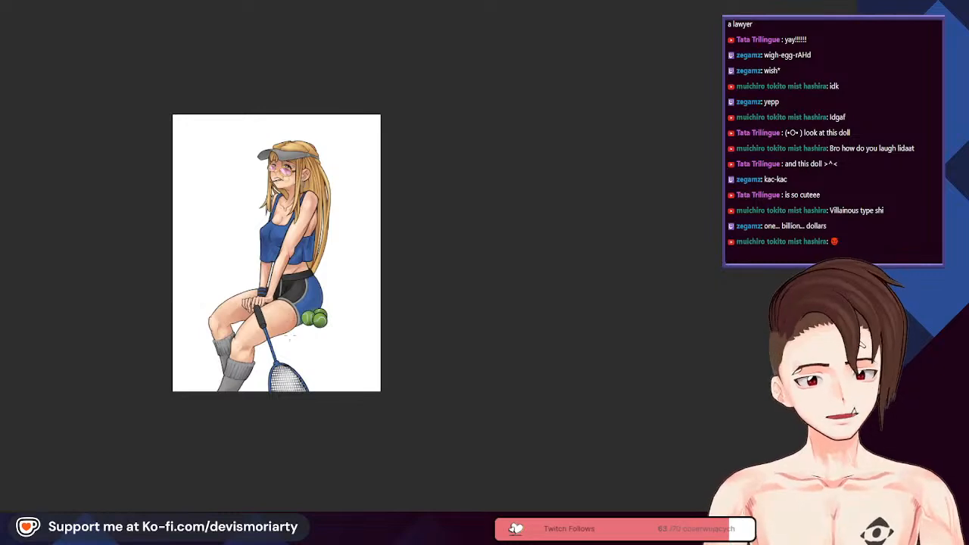
Step: Try darker grey shading on the tapered collar where the racket's grip meets the blue shaft
scroll(189, 235, up, 12)
scroll(189, 235, up, 3)
scroll(186, 268, down, 3)
scroll(235, 345, down, 3)
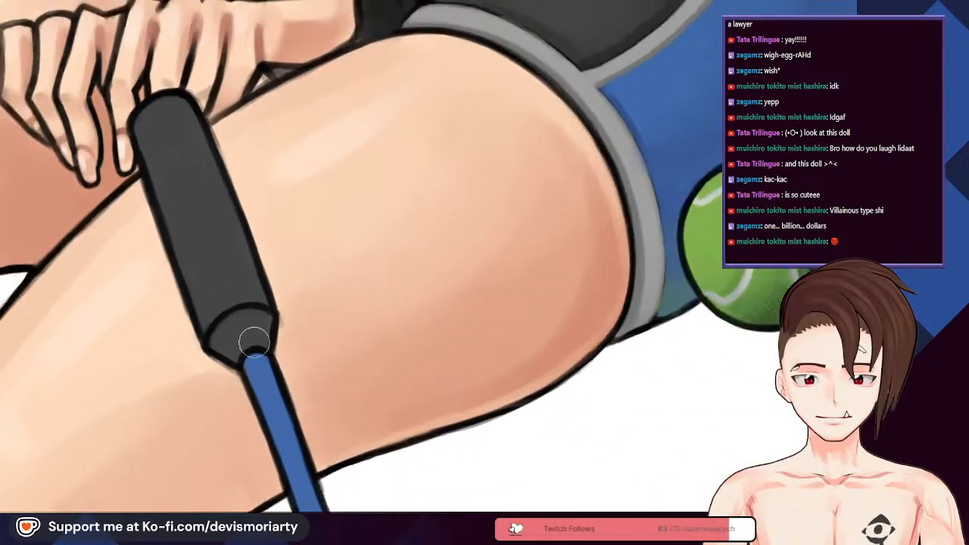
scroll(250, 346, up, 4)
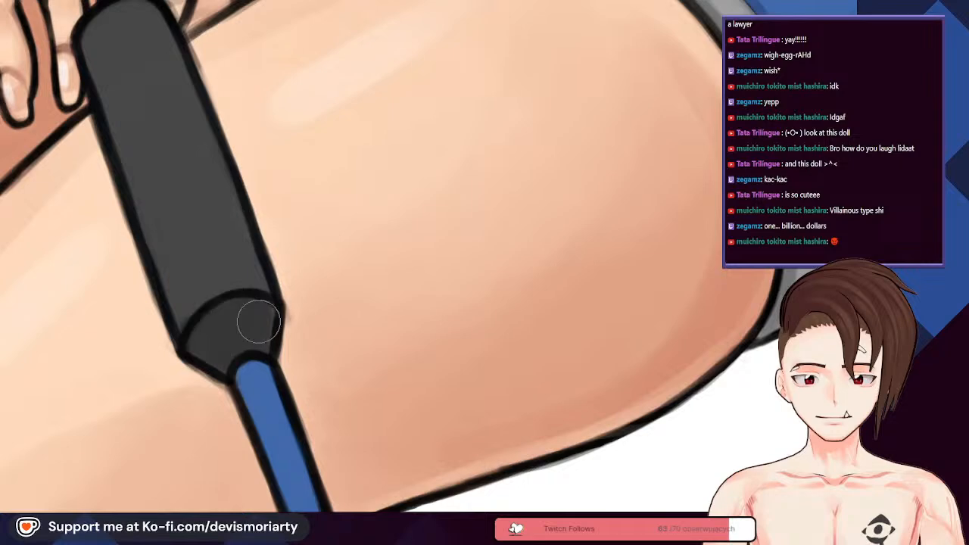
scroll(236, 335, up, 1)
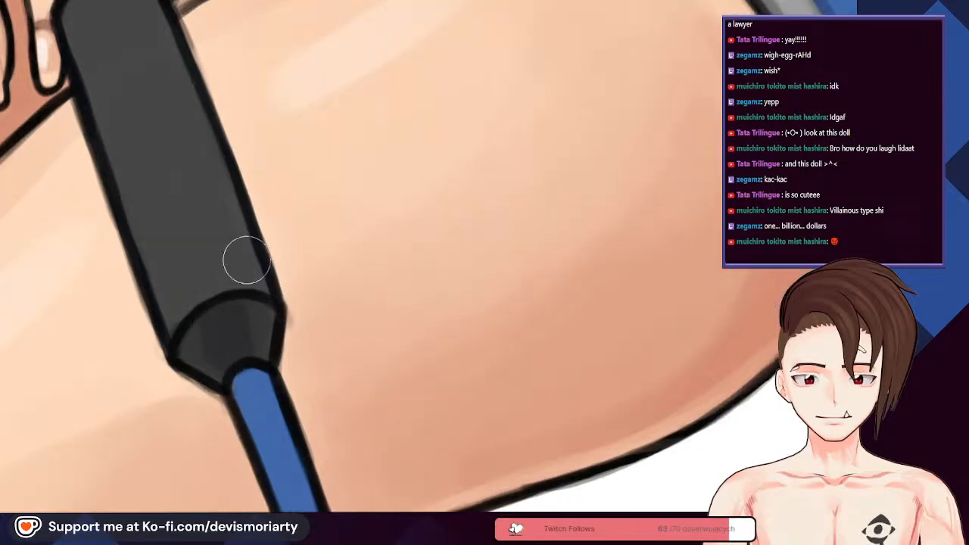
scroll(227, 335, down, 2)
scroll(227, 336, down, 3)
scroll(193, 314, up, 5)
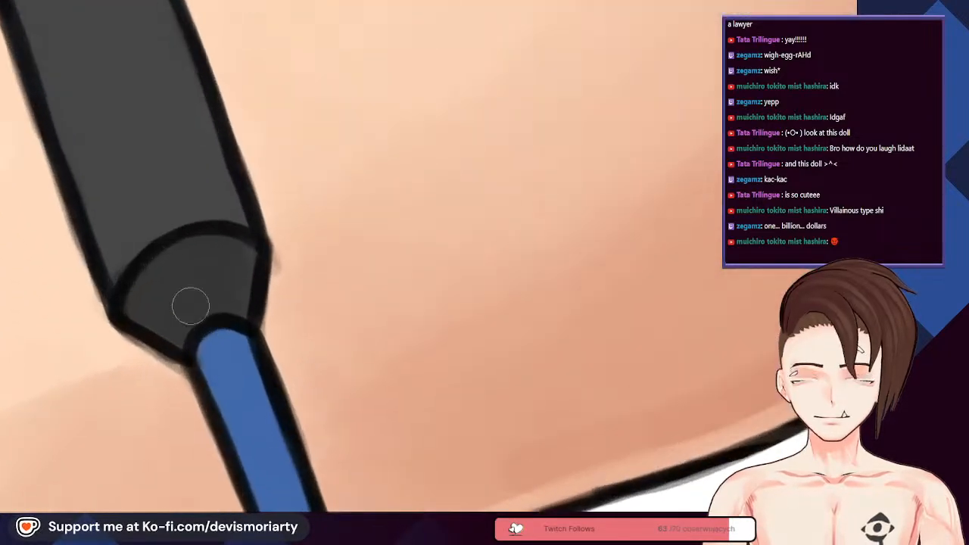
scroll(193, 314, down, 3)
scroll(193, 320, up, 3)
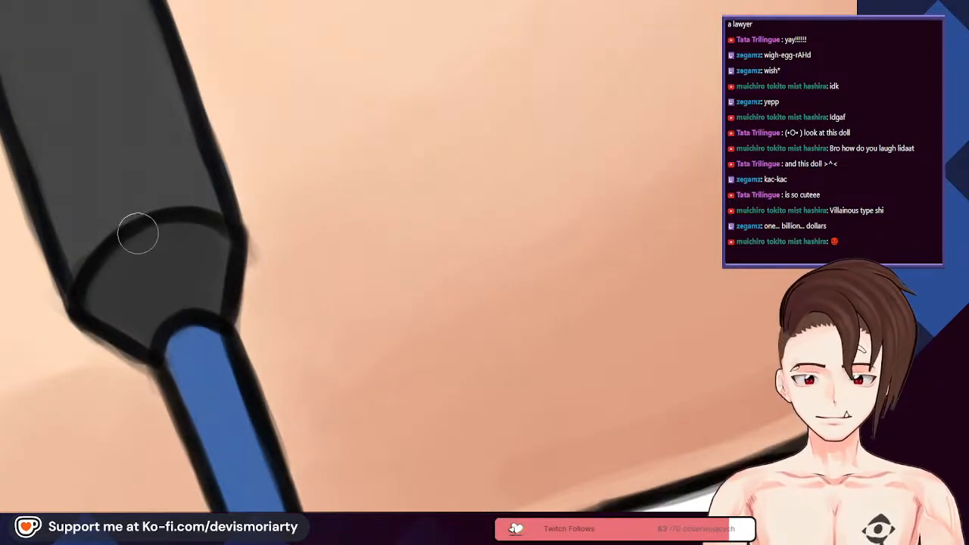
Step: Return the racket grip's tapered collar to an even mid grey matching the grip
scroll(162, 234, down, 5)
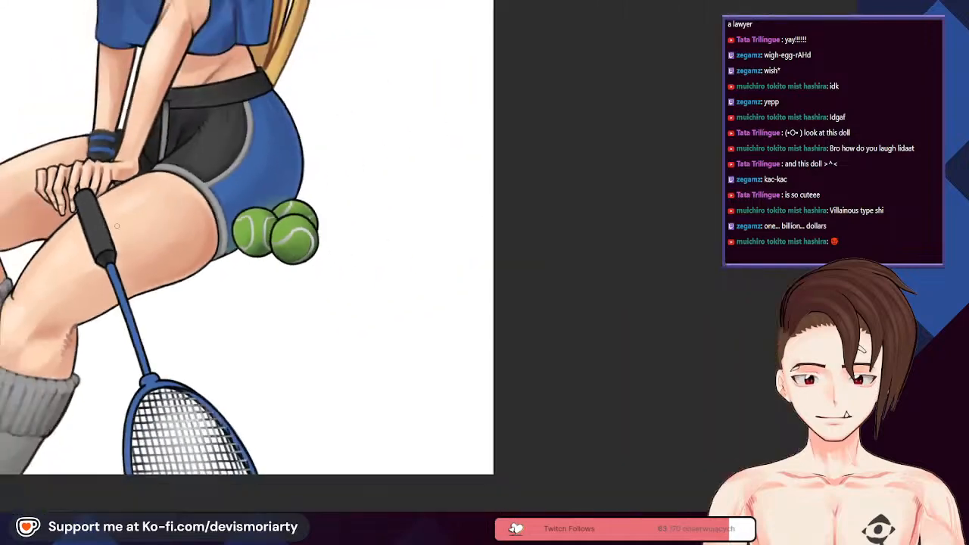
scroll(116, 226, up, 4)
scroll(116, 226, down, 3)
scroll(231, 284, up, 4)
scroll(232, 284, down, 1)
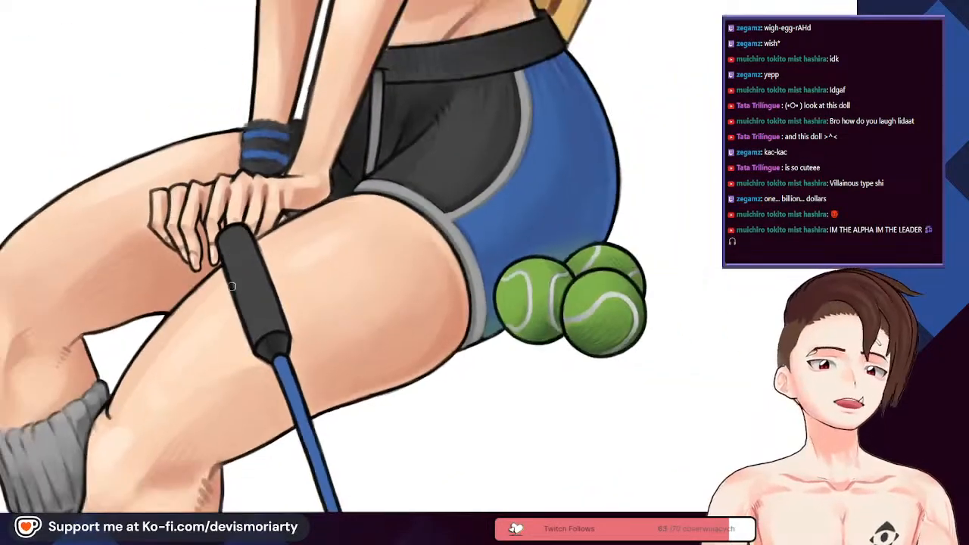
scroll(232, 284, up, 3)
scroll(211, 264, down, 1)
scroll(205, 287, up, 5)
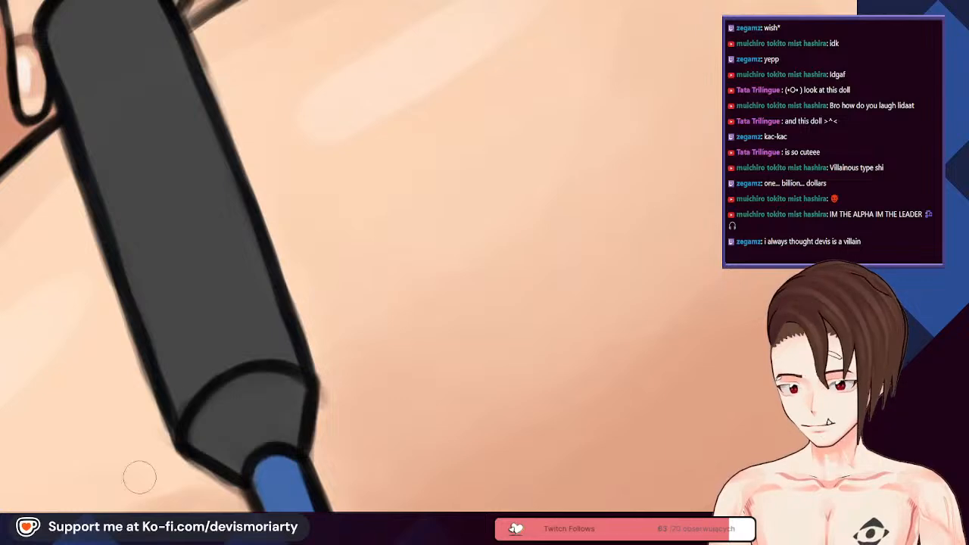
Step: Rotate the canvas and paint soft dark grey shading on the collar around the end of the blue shaft
mouse_move(211, 323)
mouse_down()
mouse_move(204, 225)
mouse_move(272, 92)
mouse_move(312, 60)
mouse_up()
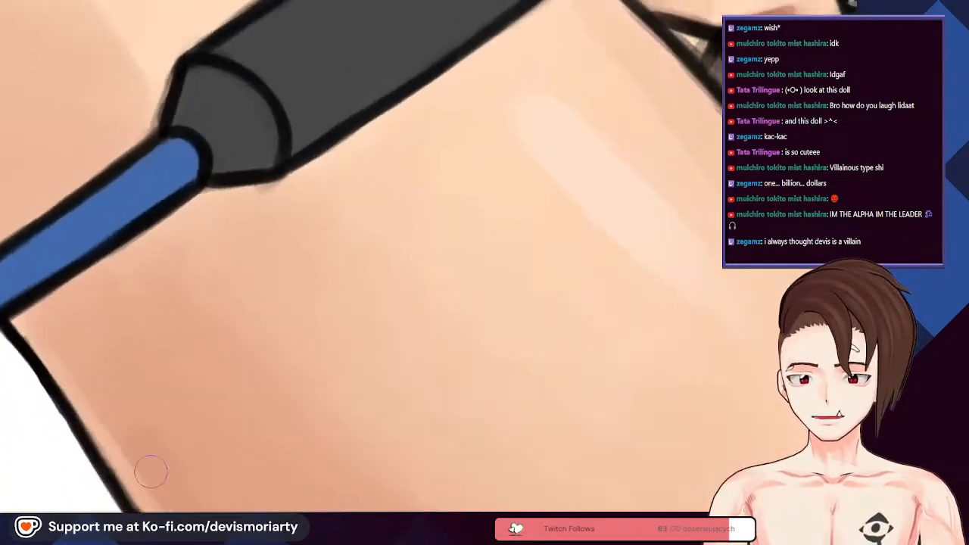
scroll(229, 150, down, 3)
scroll(228, 151, up, 2)
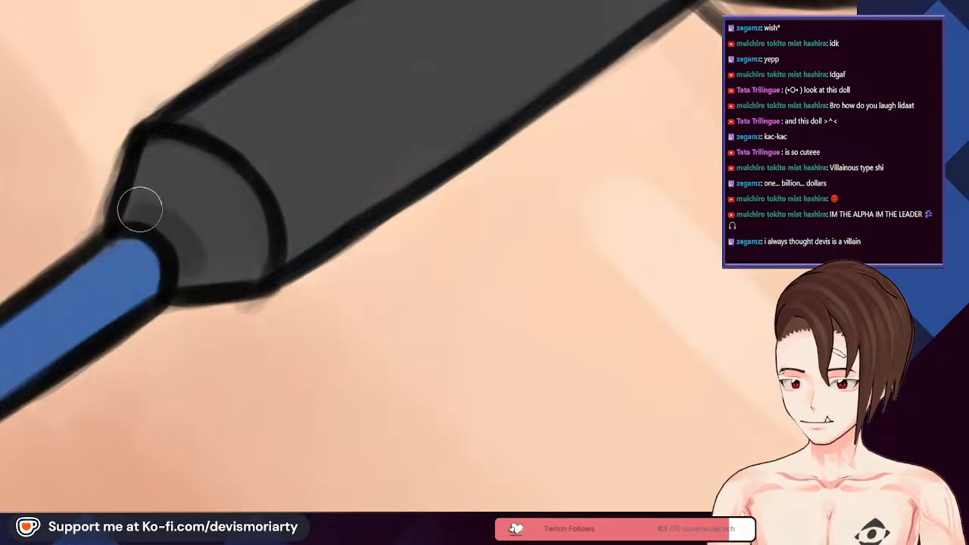
scroll(189, 111, up, 1)
scroll(202, 227, down, 2)
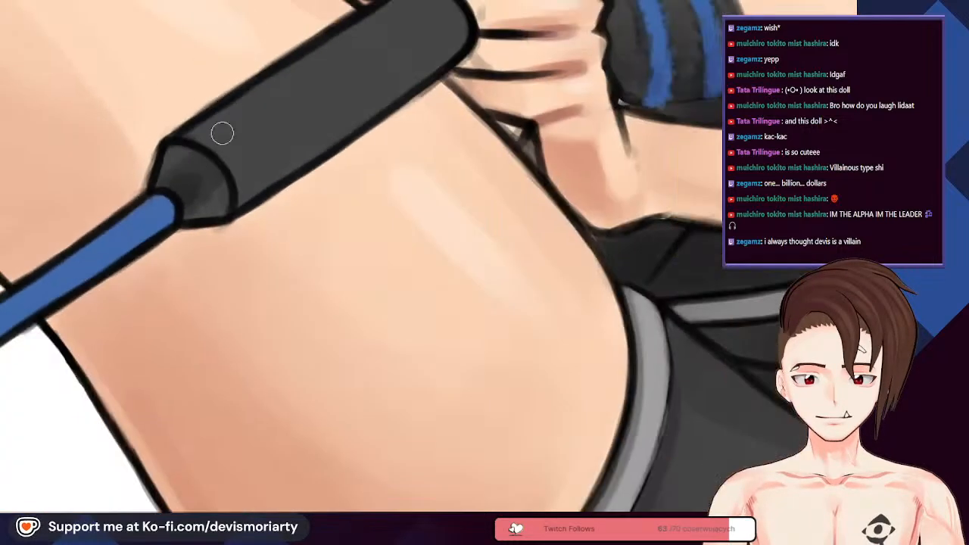
scroll(209, 152, up, 2)
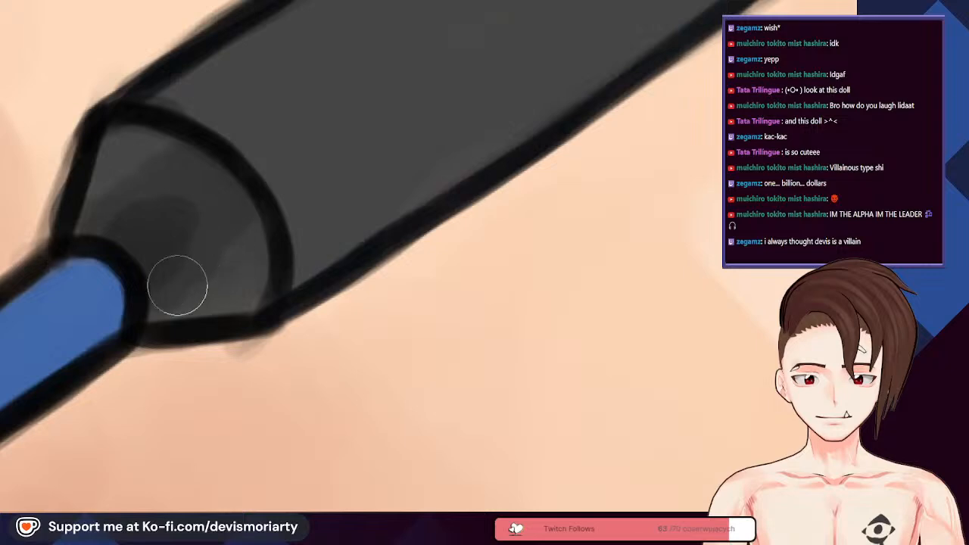
drag(172, 290, 232, 248)
scroll(209, 204, down, 3)
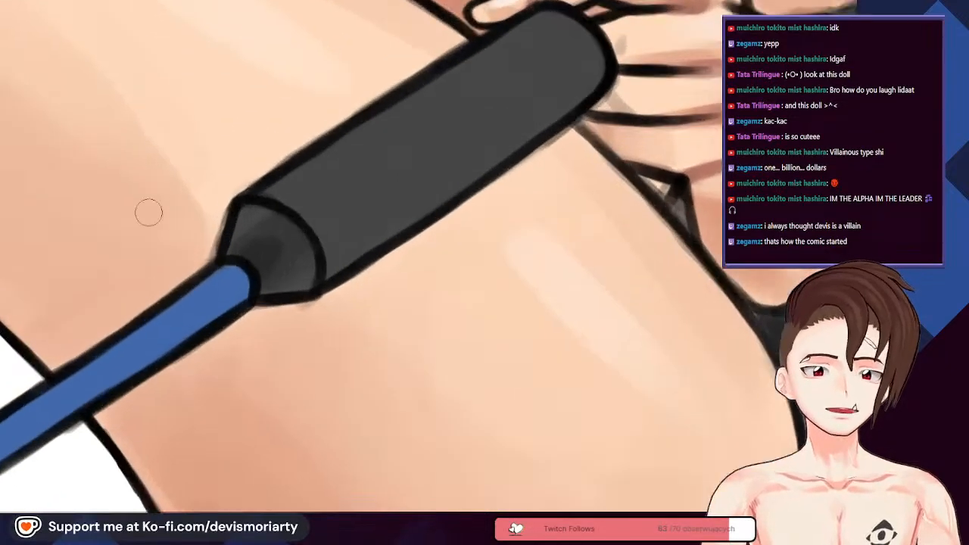
Step: Turn the canvas back upright and extend the collar's dark shading as a central band up to the curved line
scroll(147, 210, up, 3)
drag(311, 94, 229, 353)
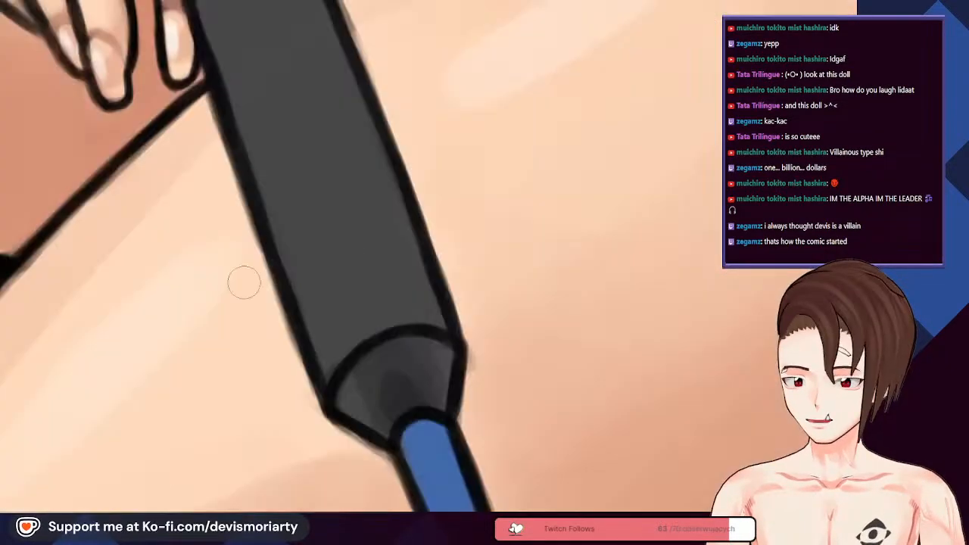
scroll(331, 364, up, 2)
mouse_move(331, 363)
mouse_down()
mouse_move(321, 370)
mouse_move(332, 364)
mouse_move(329, 396)
mouse_up()
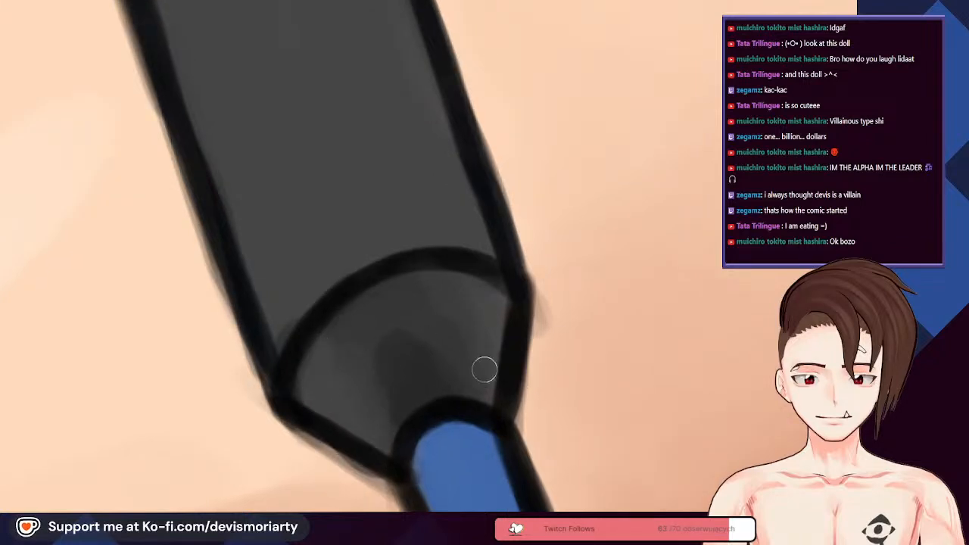
drag(405, 298, 402, 372)
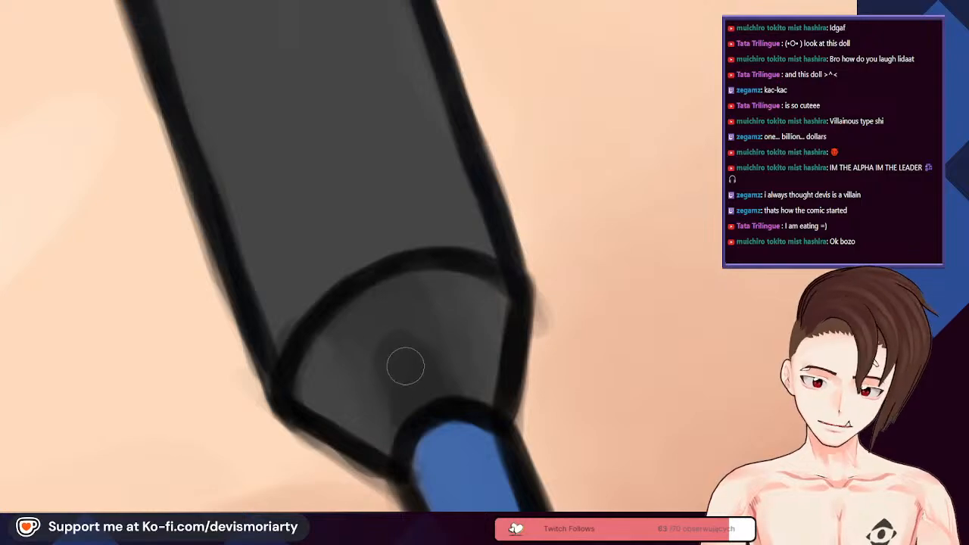
scroll(402, 372, down, 5)
scroll(408, 365, up, 6)
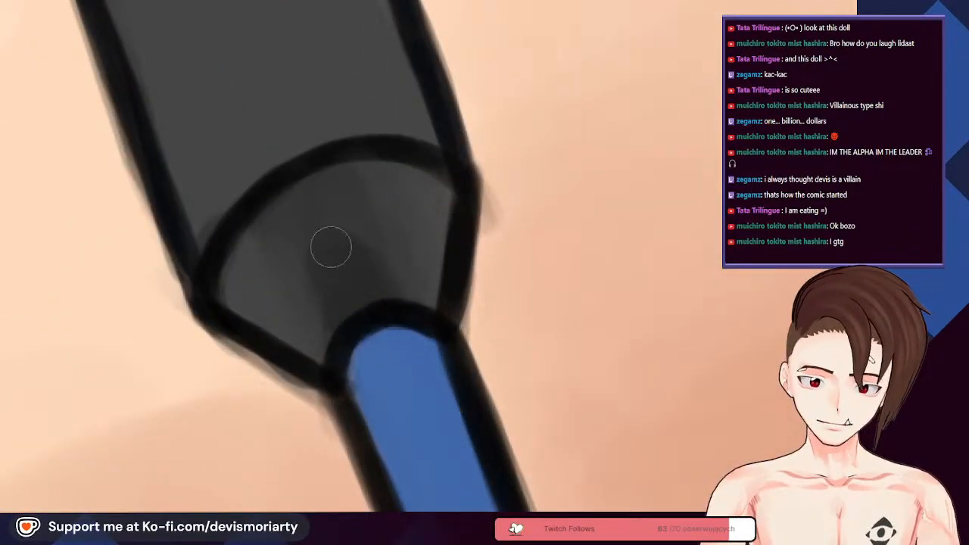
Step: Darken the collar just below its curved outline, keeping lighter grey areas towards both sides
scroll(334, 259, up, 2)
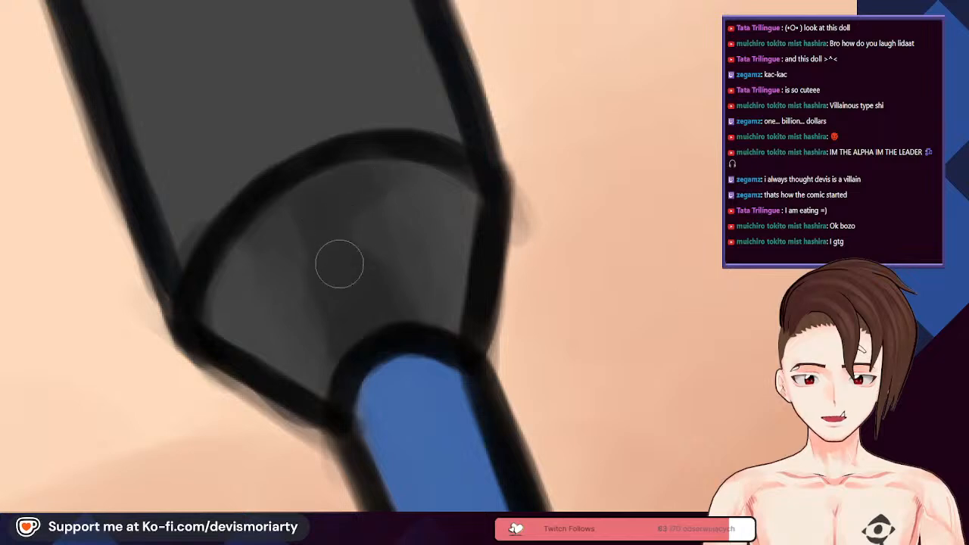
scroll(342, 190, down, 2)
scroll(326, 236, up, 1)
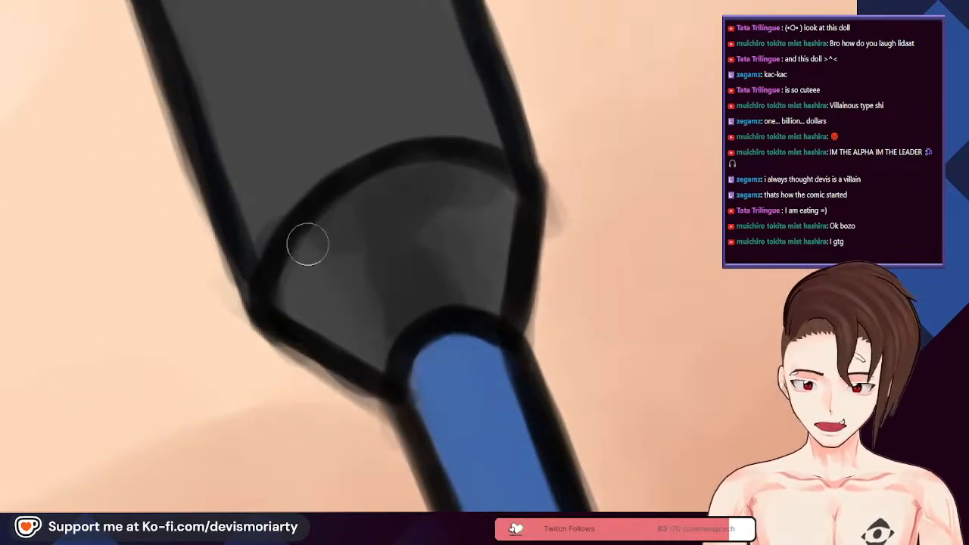
scroll(336, 275, down, 3)
scroll(316, 258, up, 2)
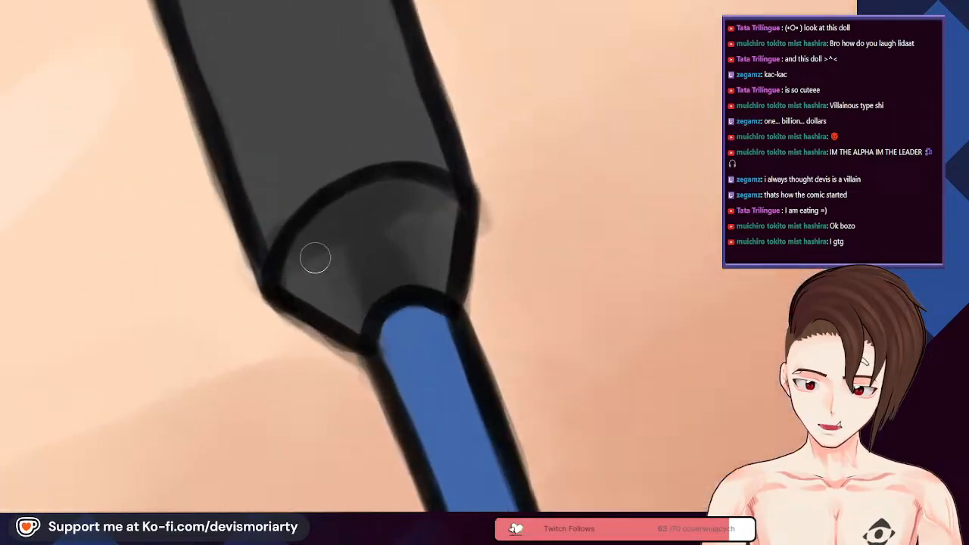
scroll(362, 272, down, 4)
scroll(260, 283, up, 3)
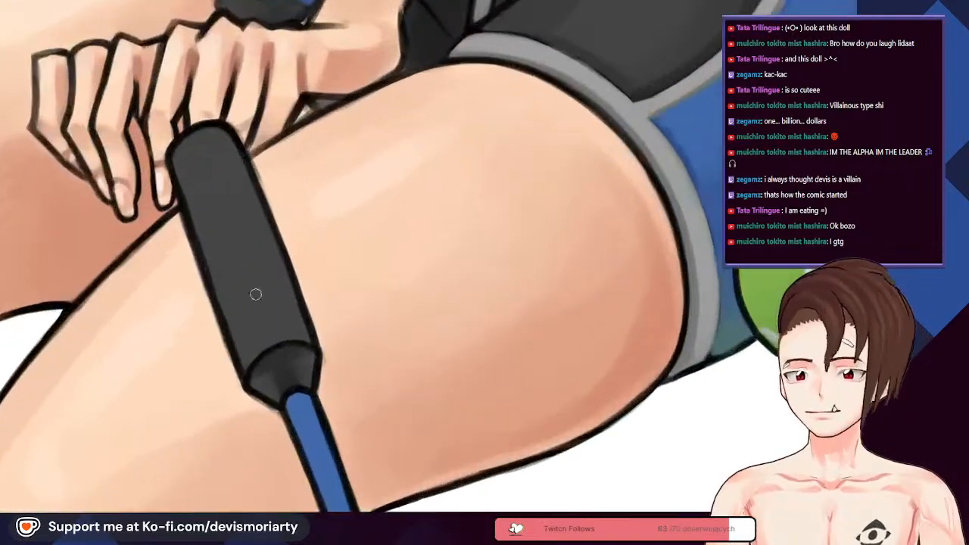
Step: Paint a lighter grey arc on the collar around the shaft and soften its side highlights with a larger brush
scroll(260, 432, up, 1)
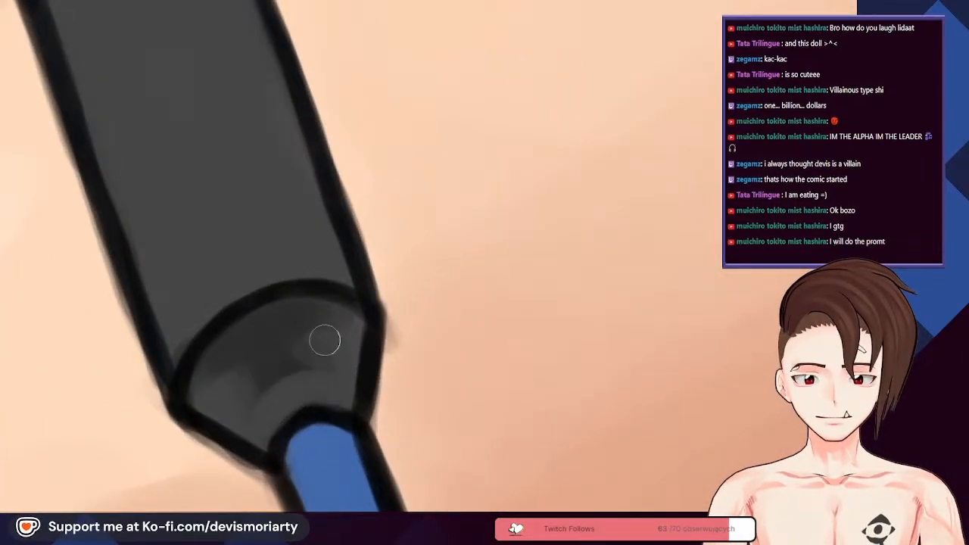
key(bracketright)
scroll(296, 334, down, 3)
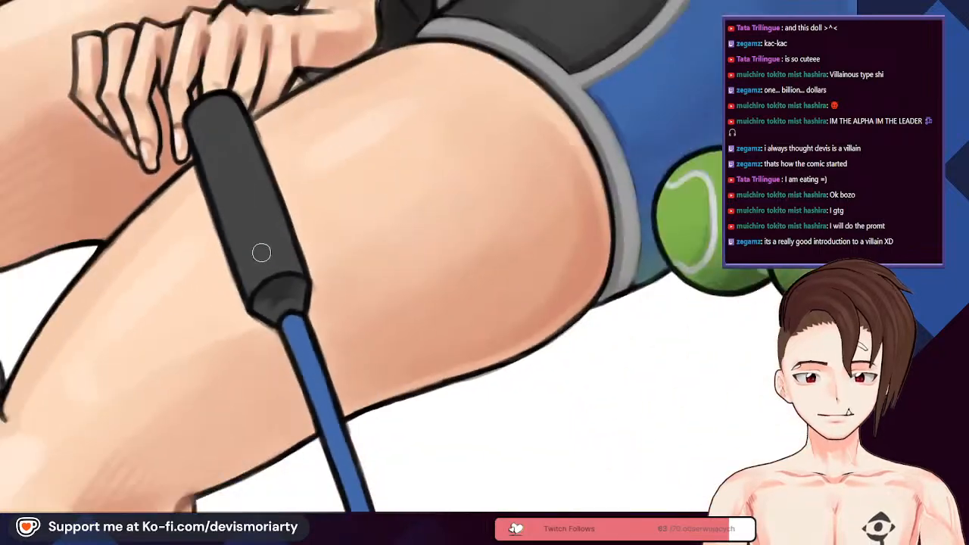
scroll(277, 253, up, 2)
scroll(280, 316, up, 2)
mouse_move(272, 331)
mouse_down()
mouse_move(293, 327)
mouse_move(223, 351)
mouse_move(311, 332)
mouse_up()
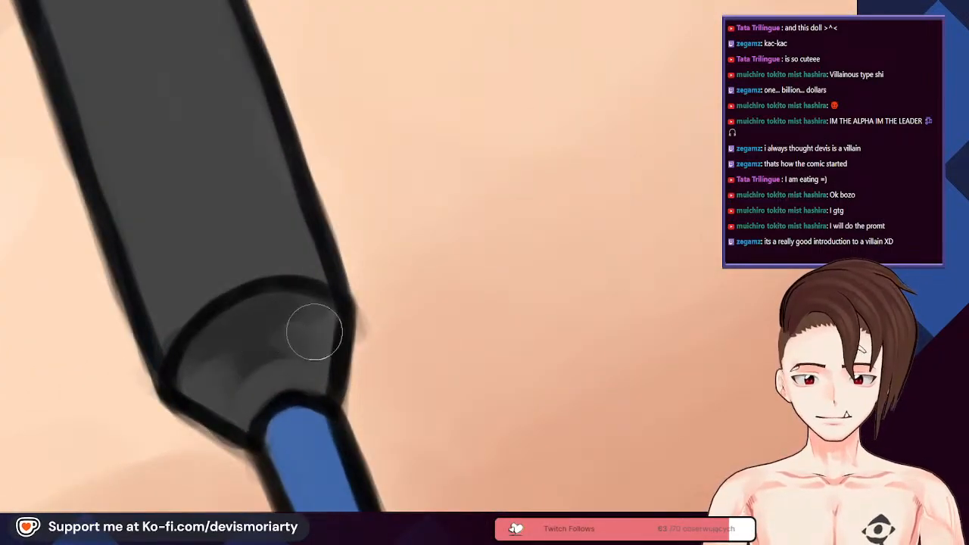
drag(237, 349, 208, 368)
scroll(242, 255, down, 4)
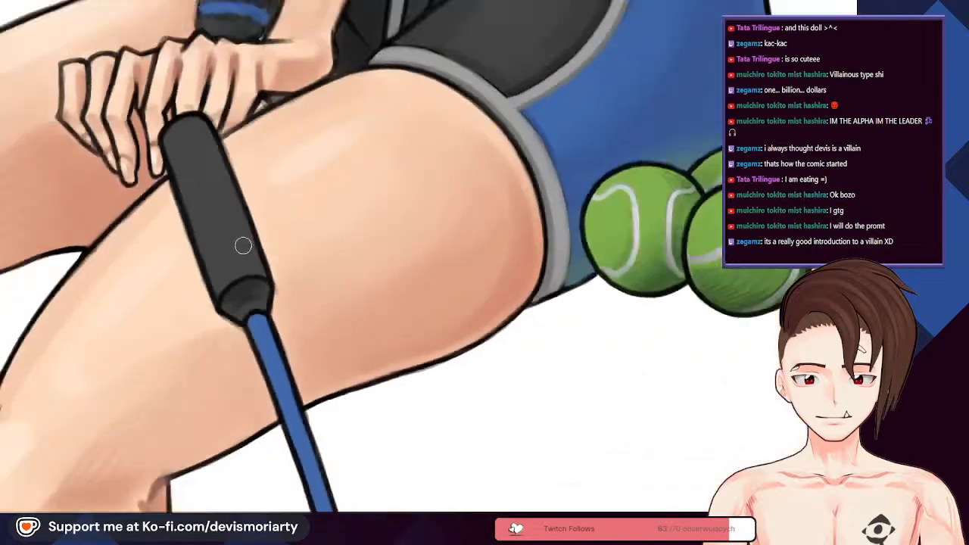
Step: Darken the collar's edge next to the shaft and sharpen the light grey arc above it
scroll(261, 256, up, 4)
scroll(261, 256, up, 3)
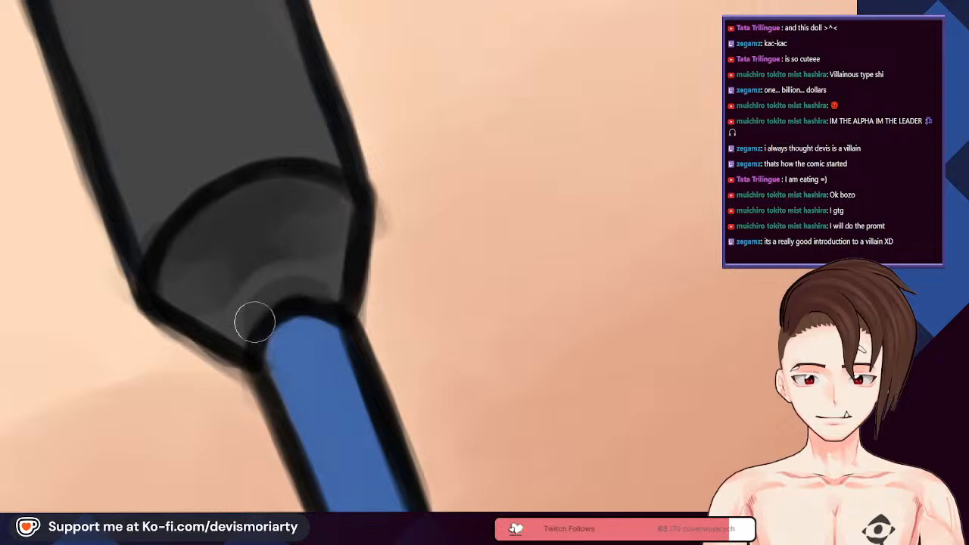
scroll(294, 289, down, 4)
scroll(284, 206, up, 4)
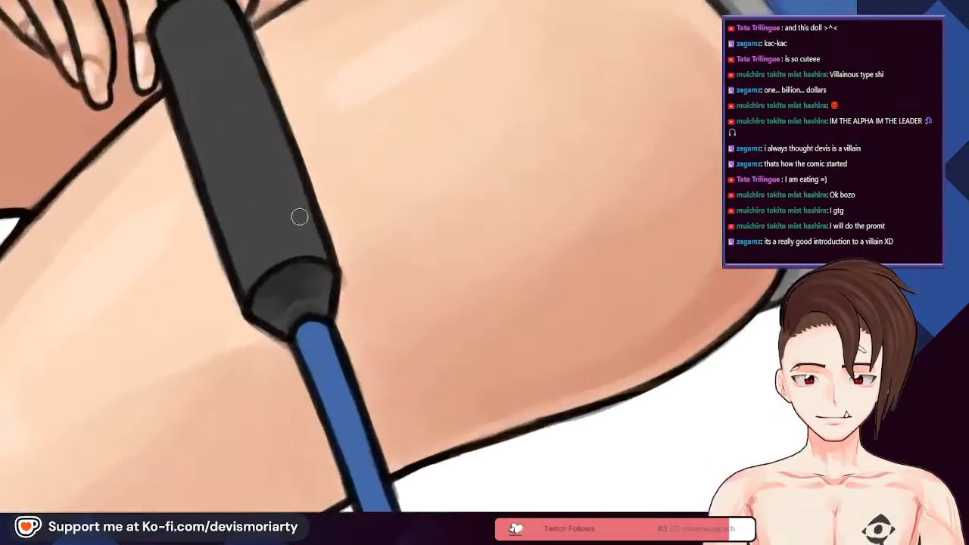
scroll(322, 304, up, 2)
scroll(246, 351, up, 1)
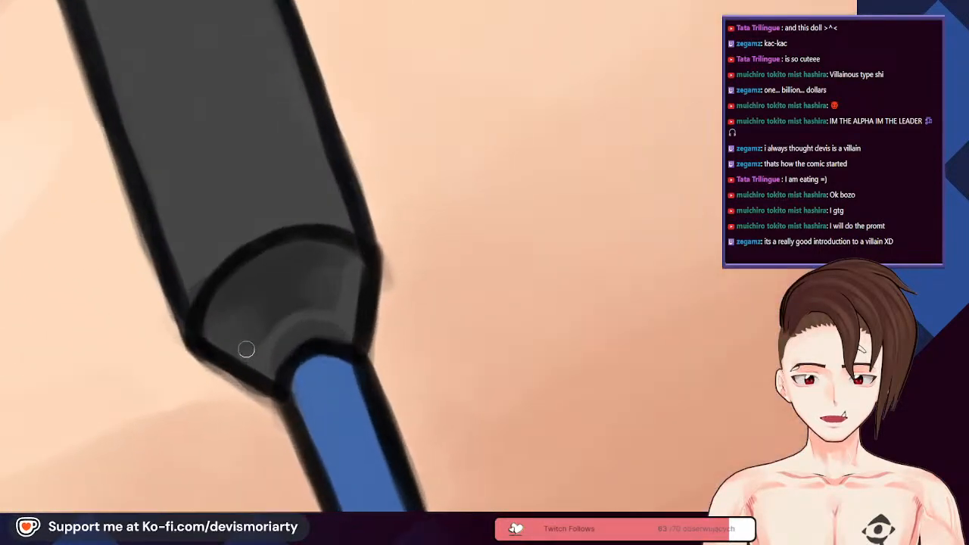
Step: Rotate the canvas sideways and paint a thin lighter edge on the collar along its curved outline
drag(122, 509, 333, 114)
scroll(314, 212, down, 2)
scroll(331, 168, up, 3)
scroll(383, 281, down, 1)
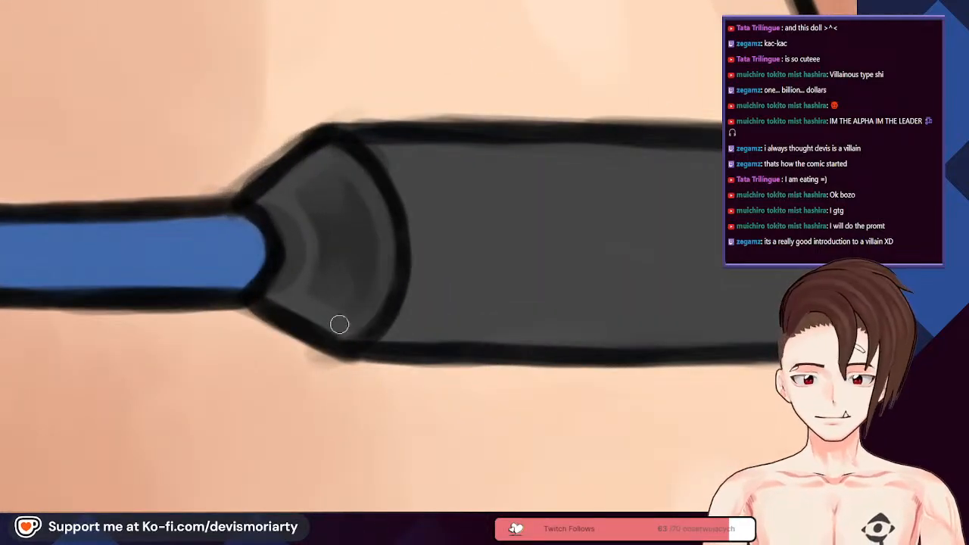
scroll(340, 320, down, 3)
scroll(328, 223, up, 1)
scroll(329, 227, up, 3)
scroll(331, 238, down, 3)
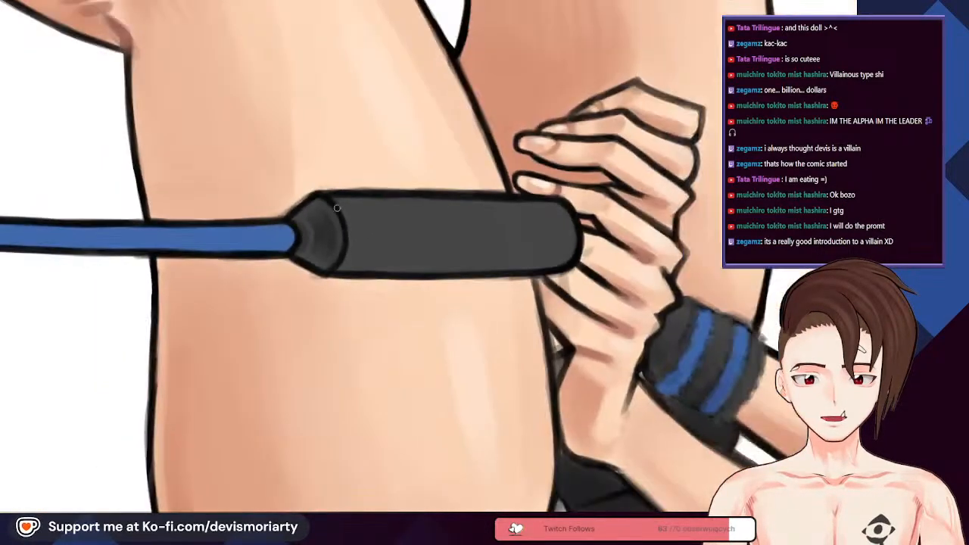
Step: Refine the collar's edge highlights and turn the canvas back upright
scroll(296, 199, up, 3)
scroll(299, 189, down, 1)
scroll(298, 188, down, 2)
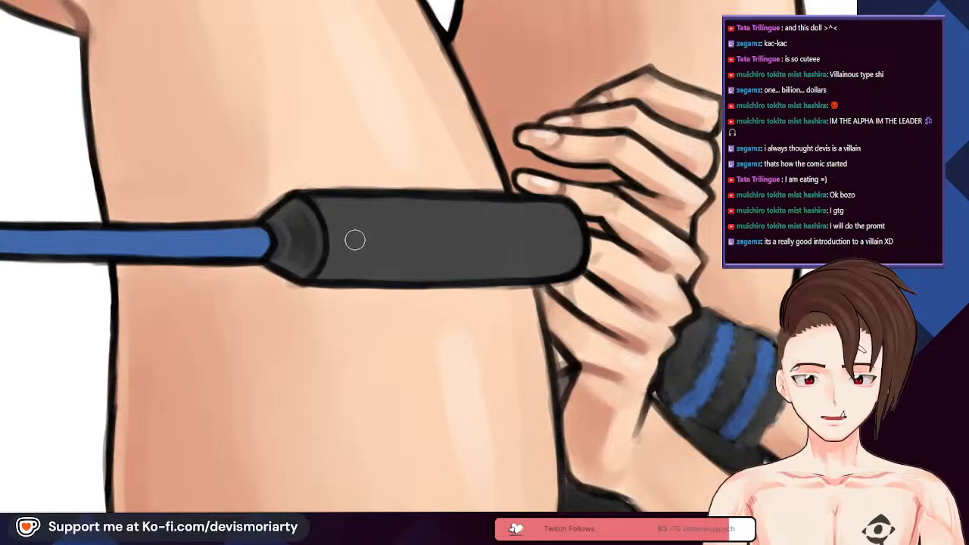
scroll(350, 249, down, 3)
scroll(197, 485, up, 2)
drag(515, 276, 374, 200)
scroll(371, 220, up, 3)
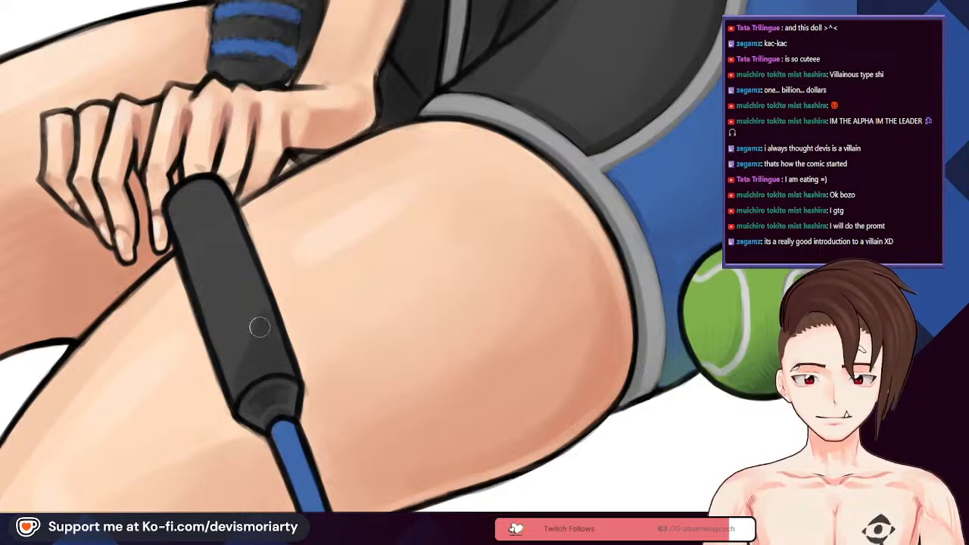
Step: Paint a darker area along the grip's body, leaving a lighter grey strip along its left side
scroll(239, 292, down, 3)
drag(240, 297, 263, 339)
scroll(243, 322, up, 1)
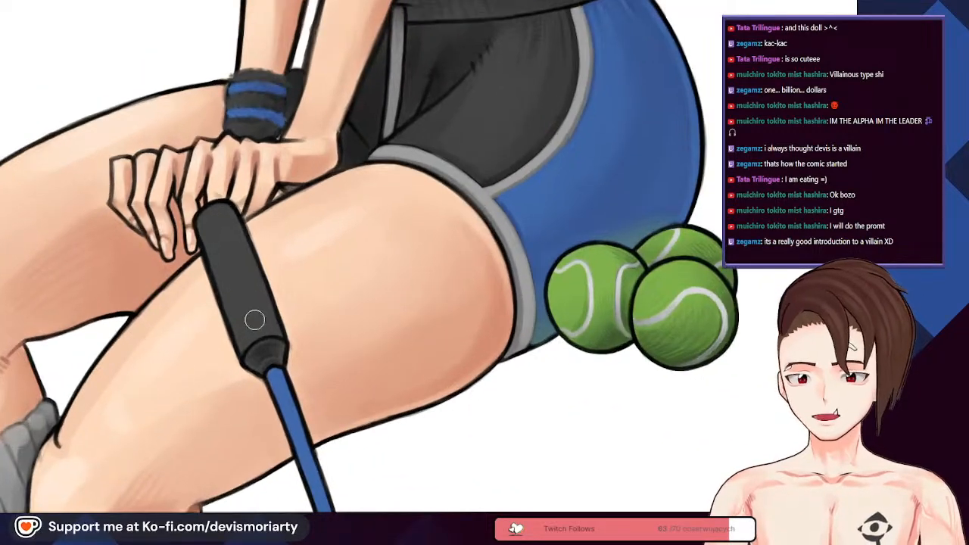
scroll(254, 303, up, 2)
scroll(214, 216, down, 2)
scroll(229, 210, up, 1)
scroll(216, 155, up, 2)
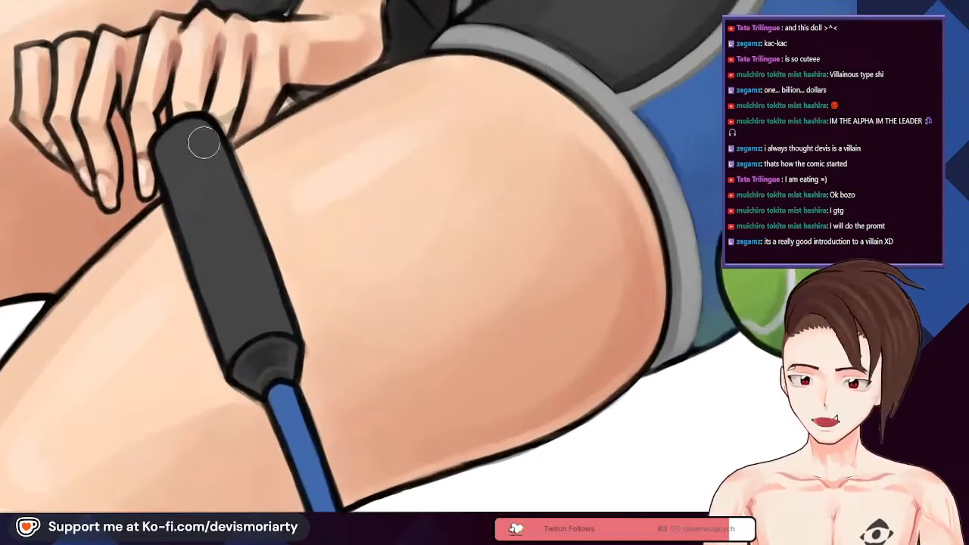
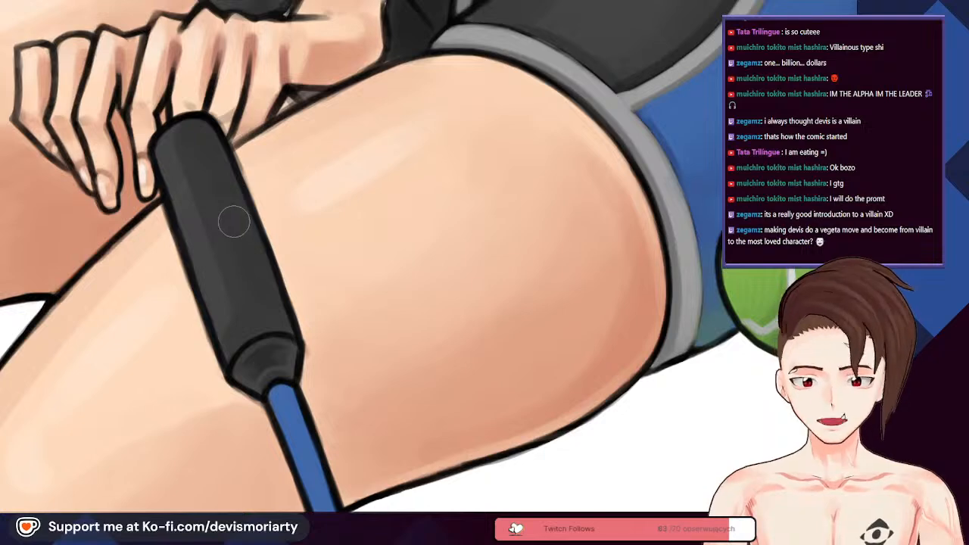
scroll(197, 152, up, 1)
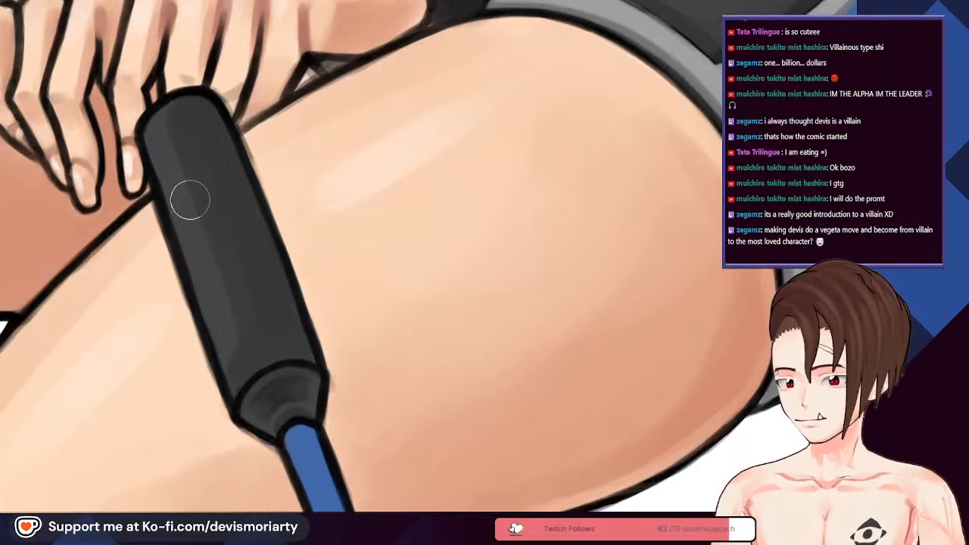
scroll(201, 238, up, 1)
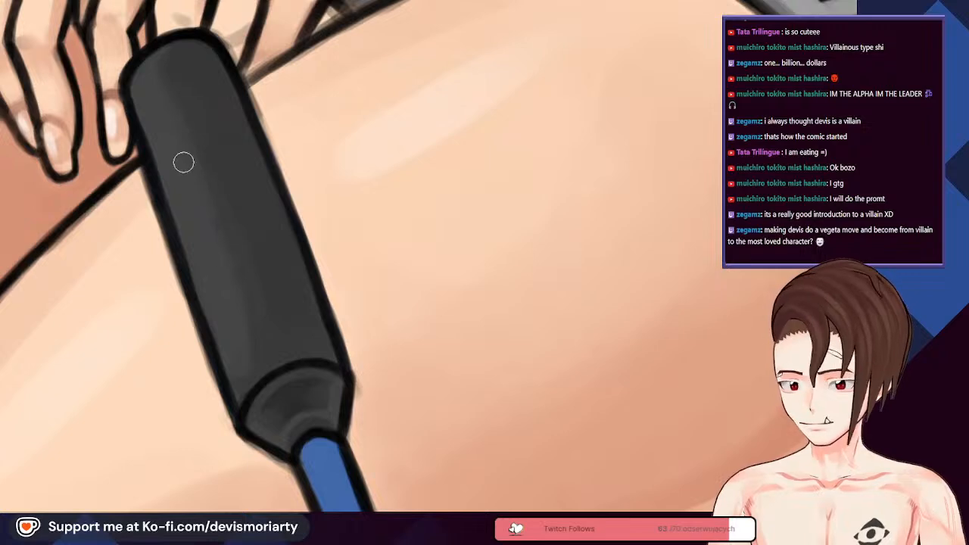
Step: Refine the lighter strip down to the collar and curve the dark shading around the grip's rounded end
scroll(258, 327, down, 1)
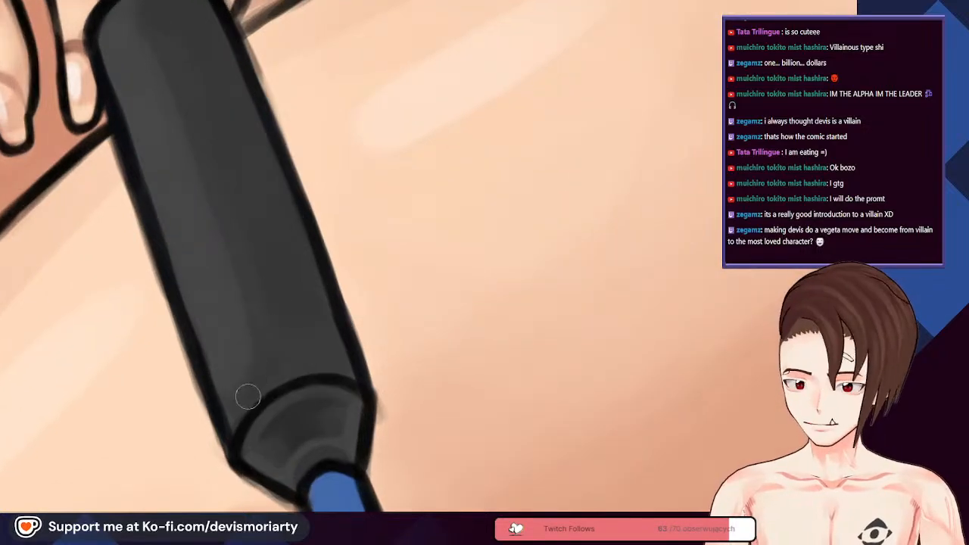
scroll(258, 379, down, 2)
scroll(201, 233, up, 2)
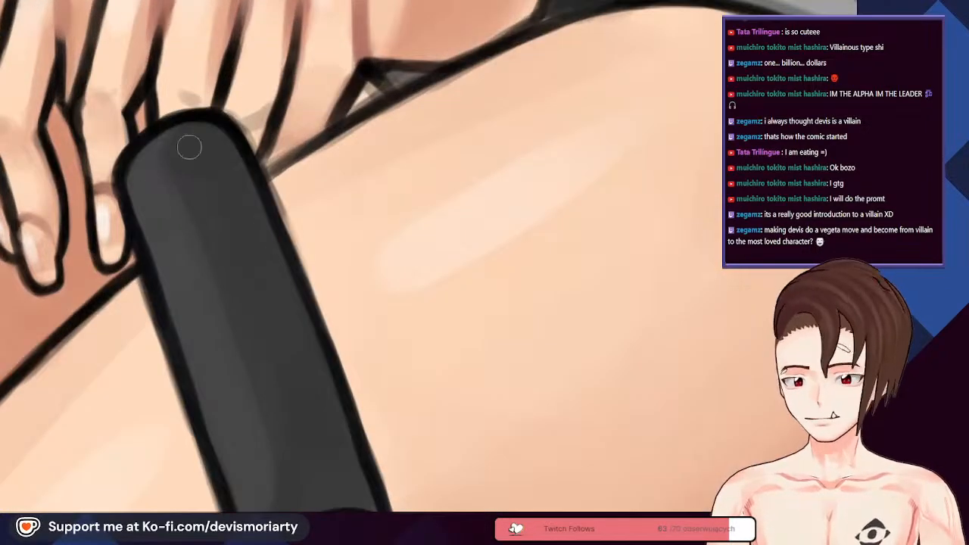
scroll(178, 168, up, 1)
scroll(238, 160, down, 3)
scroll(238, 248, up, 3)
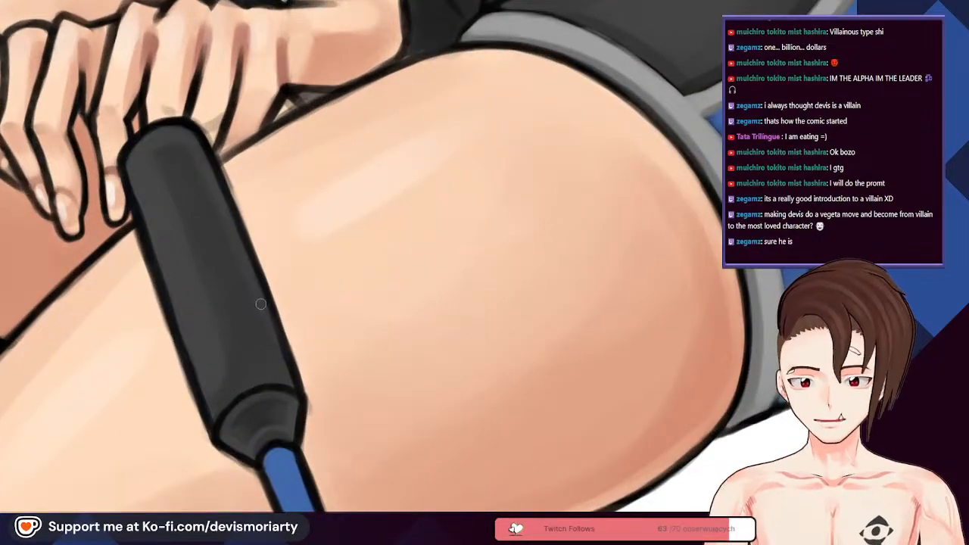
Step: Paint a thin lighter grey strip along the grip's right edge with a smaller brush
scroll(283, 346, down, 3)
scroll(233, 258, up, 4)
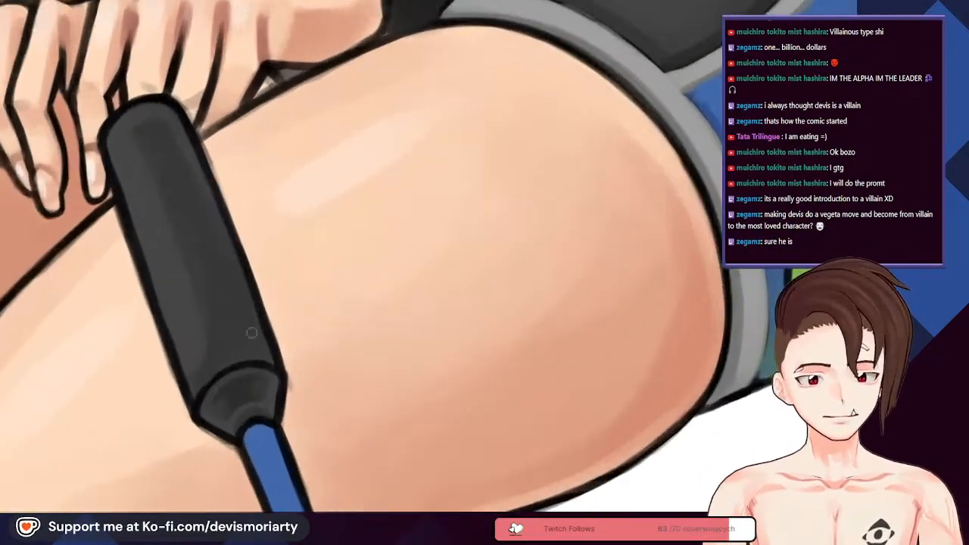
scroll(233, 258, up, 1)
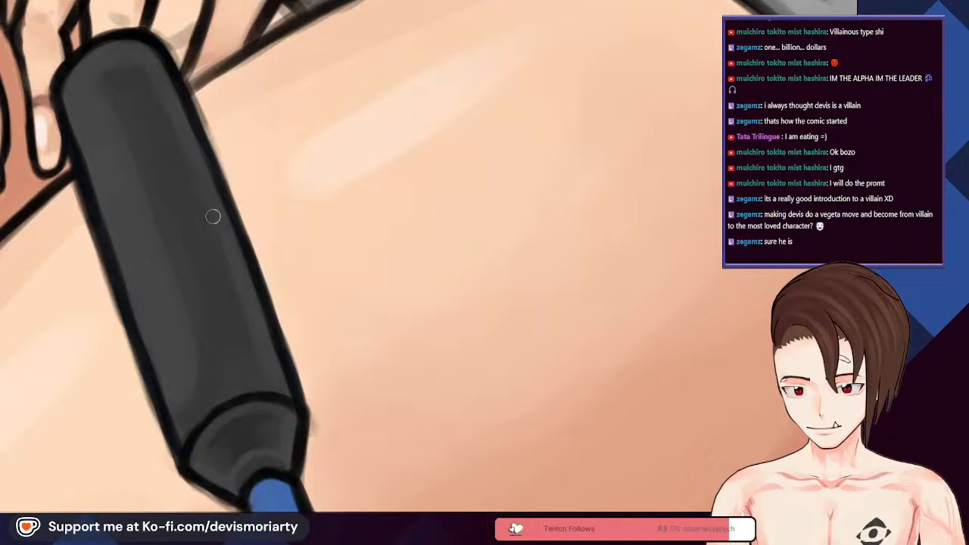
scroll(205, 182, down, 2)
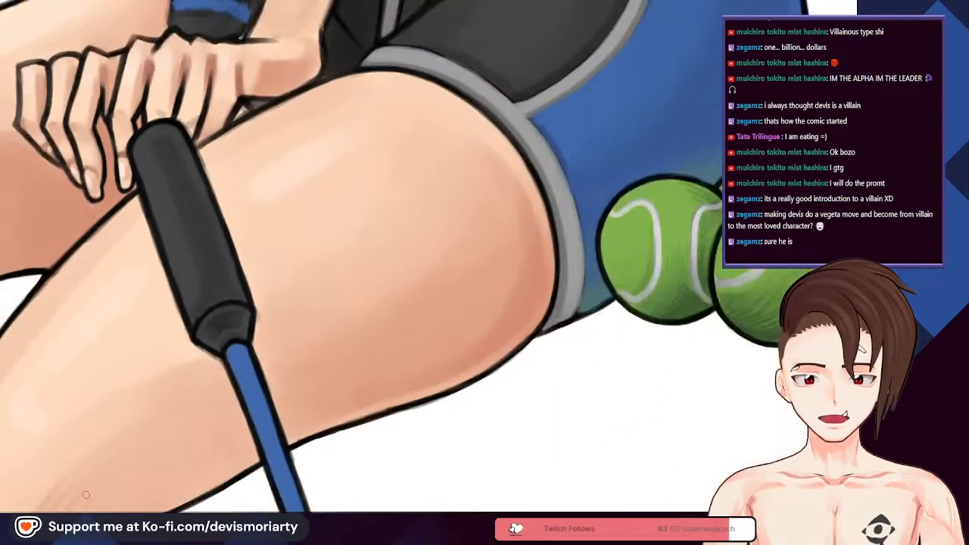
Step: Rotate the canvas sideways and paint a lighter rim on the grip along the curved line where it meets the collar
drag(530, 454, 174, 400)
scroll(335, 104, up, 4)
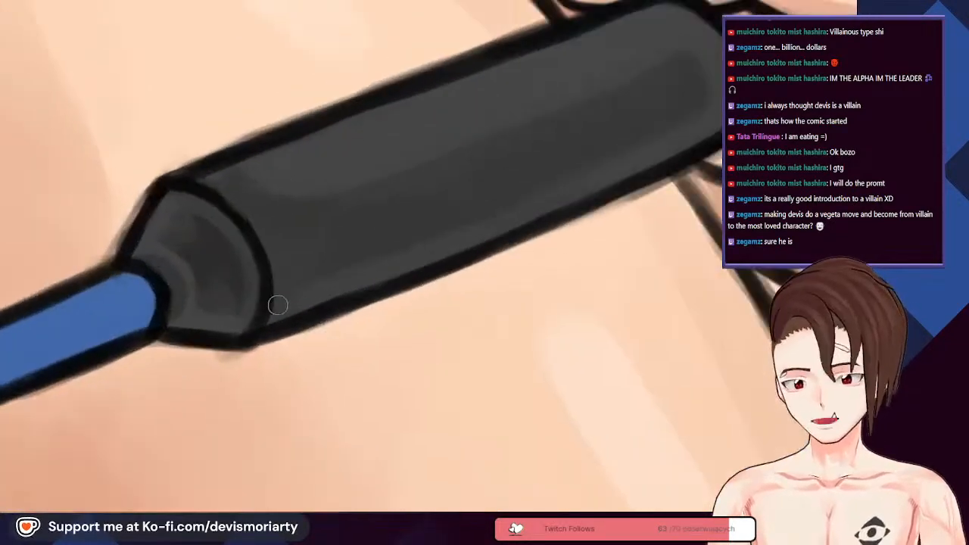
scroll(185, 174, down, 2)
scroll(190, 193, up, 2)
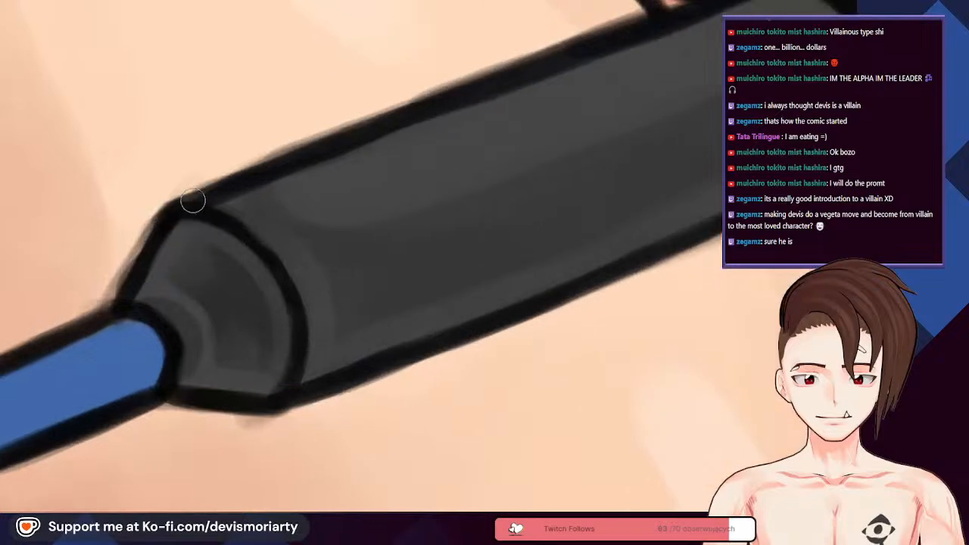
scroll(221, 208, up, 1)
scroll(399, 318, up, 2)
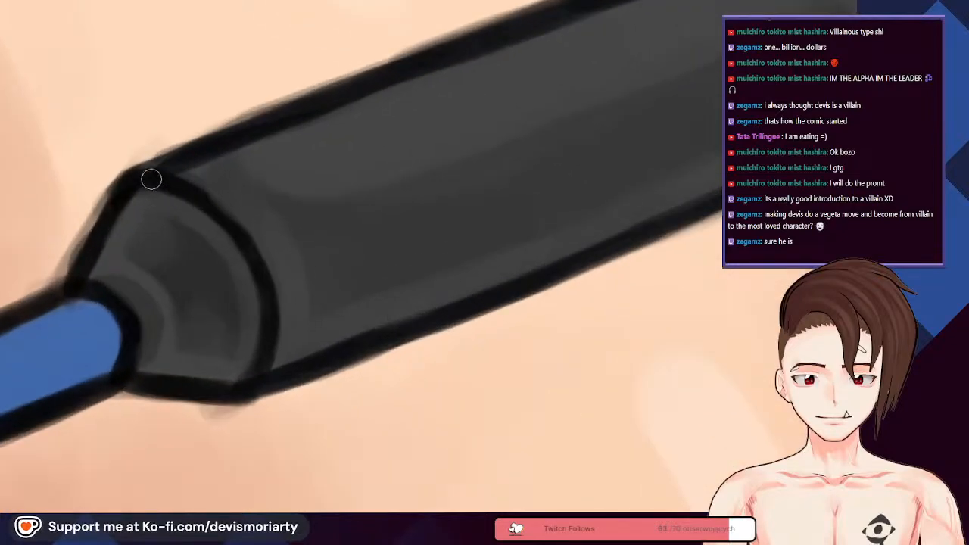
scroll(242, 251, down, 4)
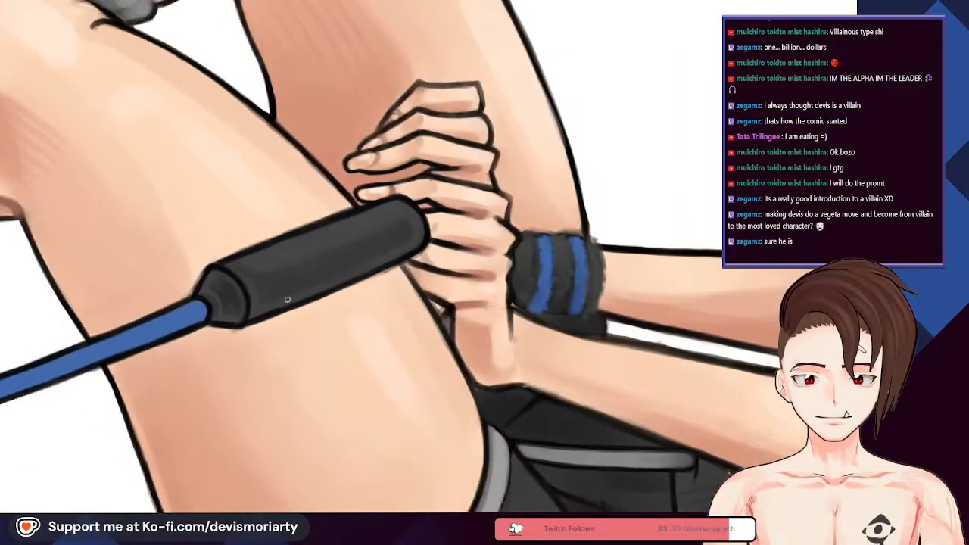
Step: Try painting three dark curved wrap lines across the grip near its rounded end
scroll(446, 242, up, 4)
mouse_move(438, 268)
mouse_down()
mouse_move(467, 179)
mouse_move(428, 130)
mouse_up()
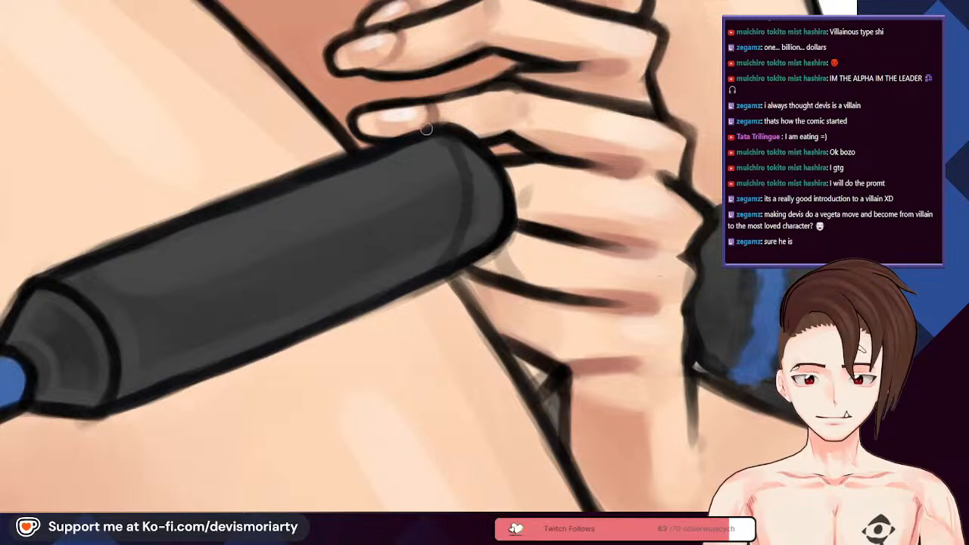
drag(373, 296, 392, 162)
drag(300, 334, 331, 182)
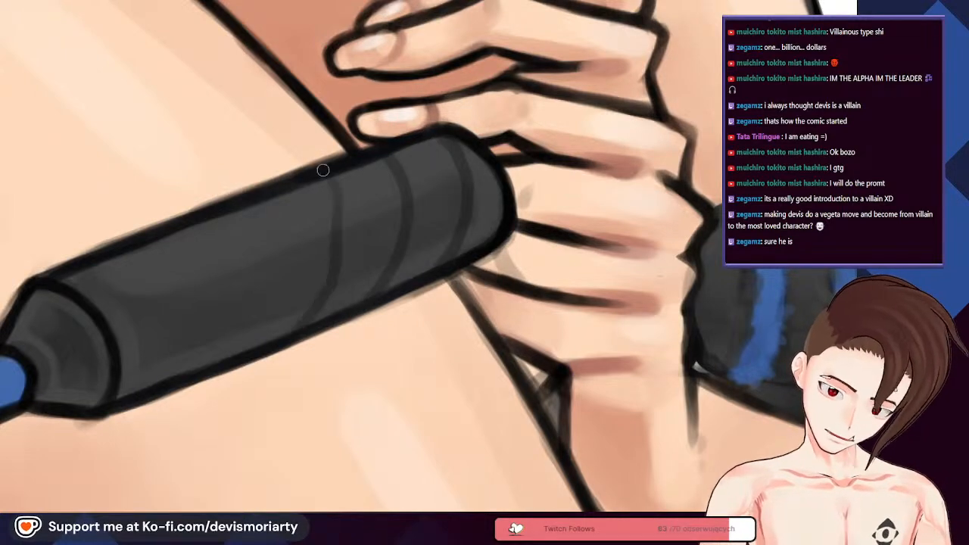
scroll(254, 290, down, 1)
key(ctrl+z)
key(ctrl+z)
key(ctrl+z)
scroll(112, 495, down, 1)
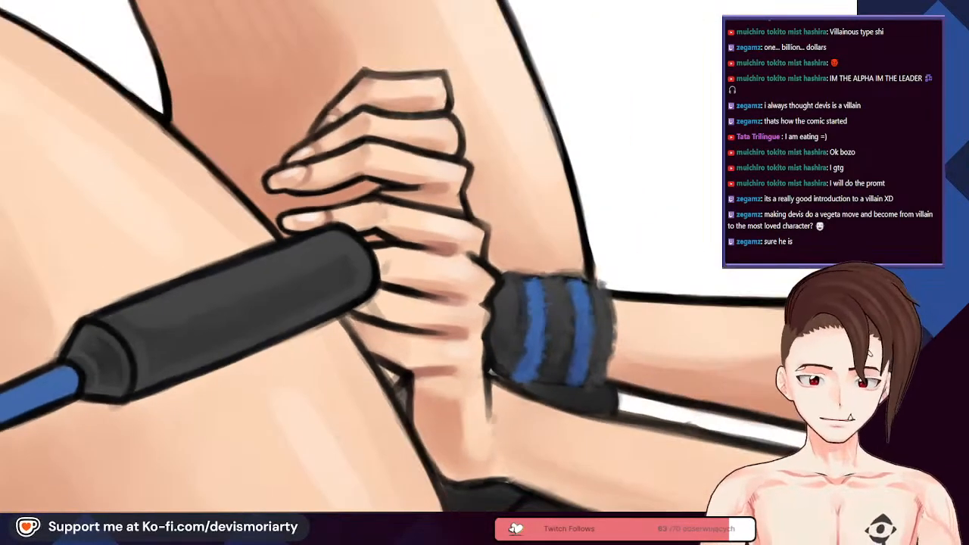
Step: Turn the canvas back upright and blend the dark central strip of the grip with a larger brush
key(Home)
key(Home)
scroll(116, 106, down, 3)
scroll(344, 345, up, 3)
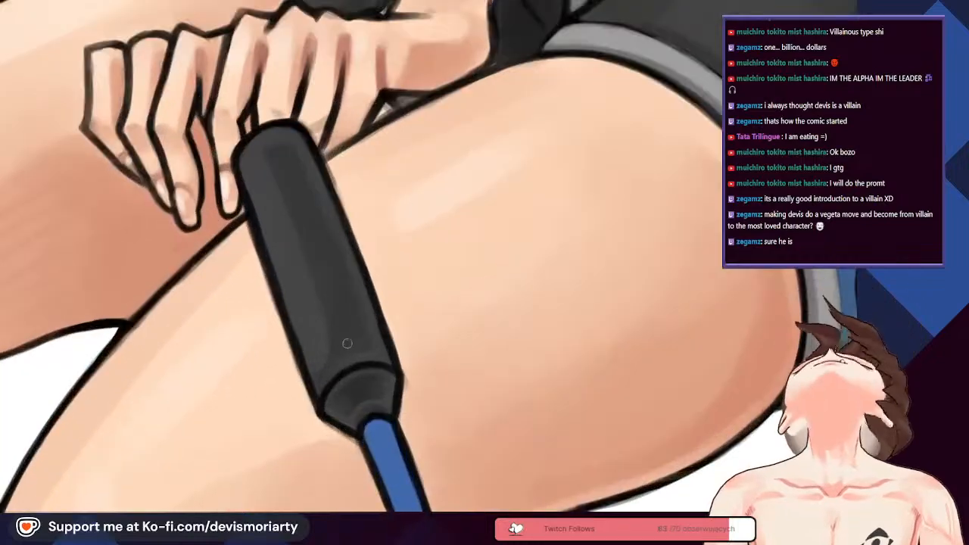
scroll(320, 365, up, 1)
scroll(319, 379, up, 1)
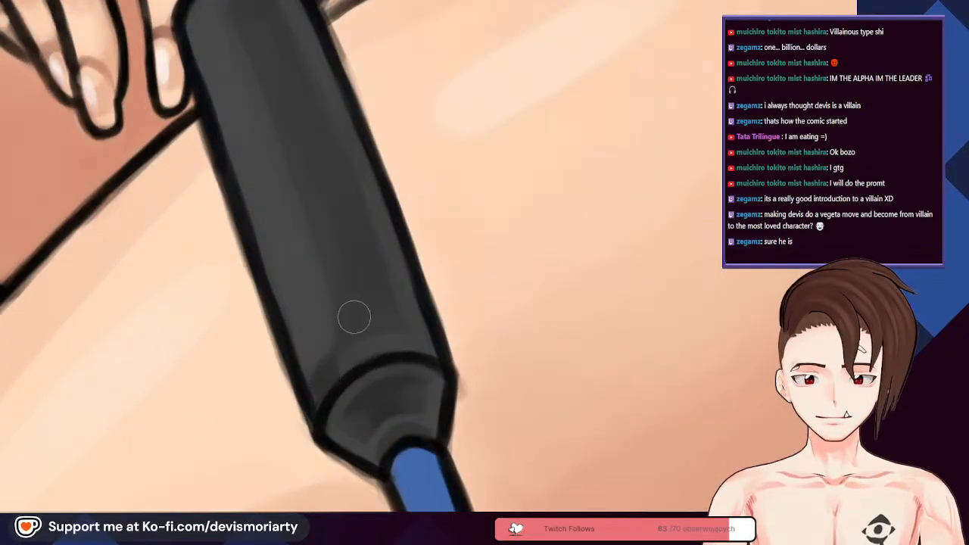
scroll(347, 335, down, 2)
scroll(330, 276, up, 3)
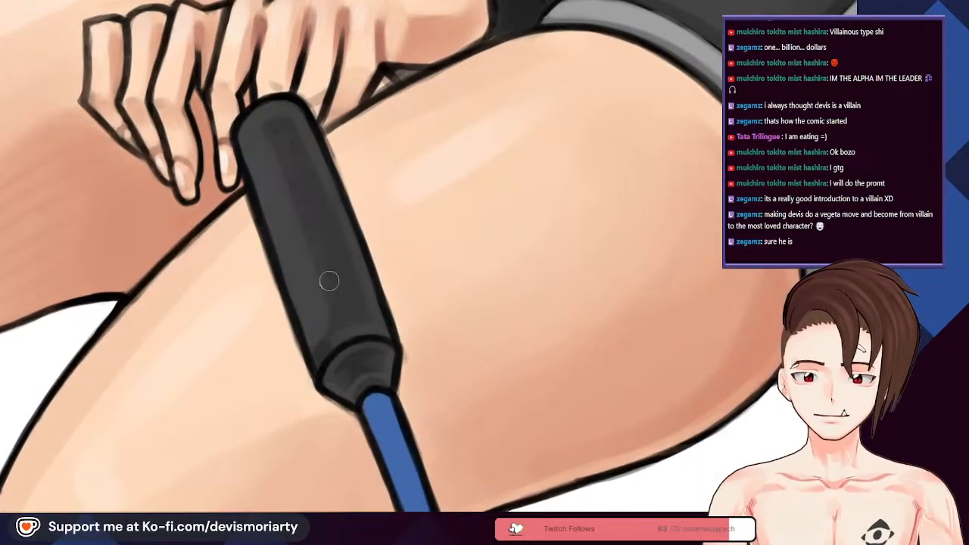
Step: Rotate the canvas sideways and deepen the dark shading near the grip's rounded end with a large brush
scroll(331, 303, down, 3)
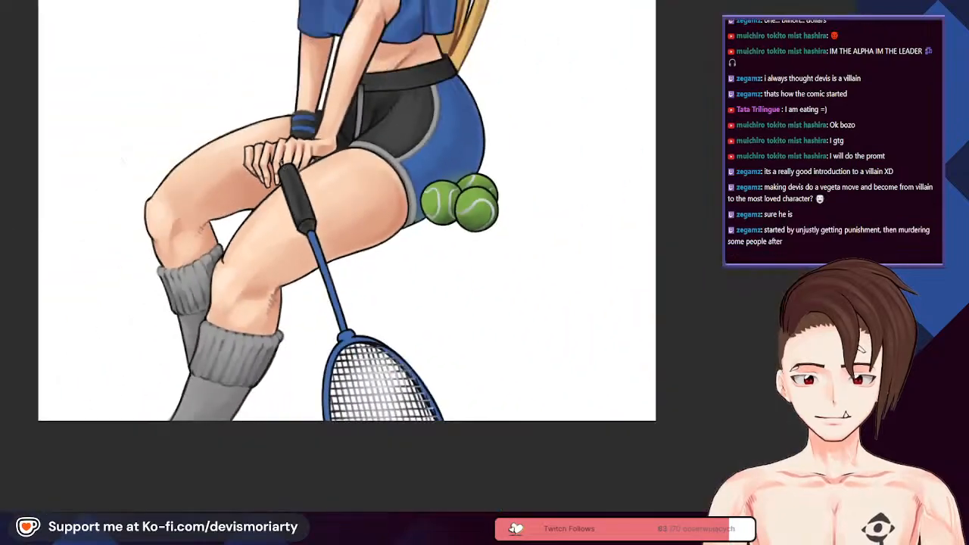
scroll(278, 135, up, 3)
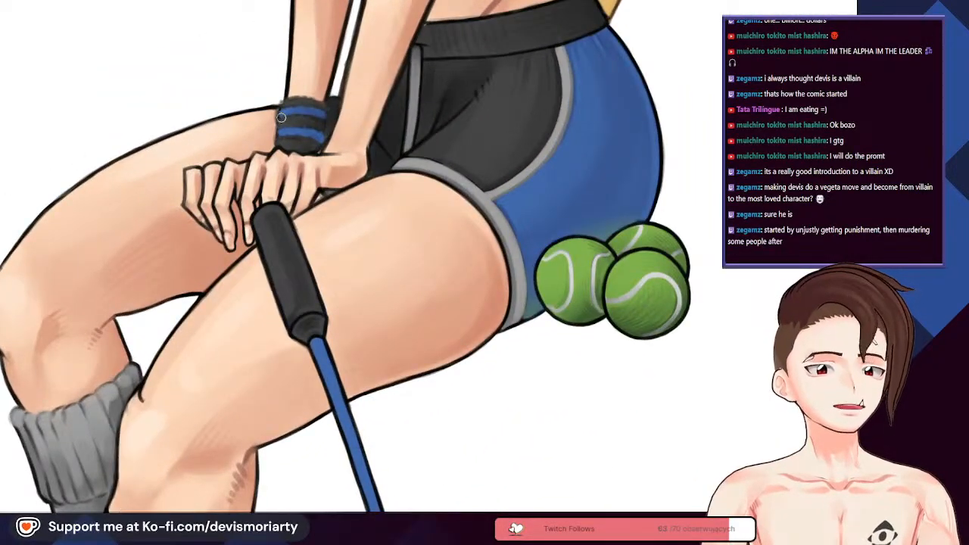
scroll(281, 118, up, 3)
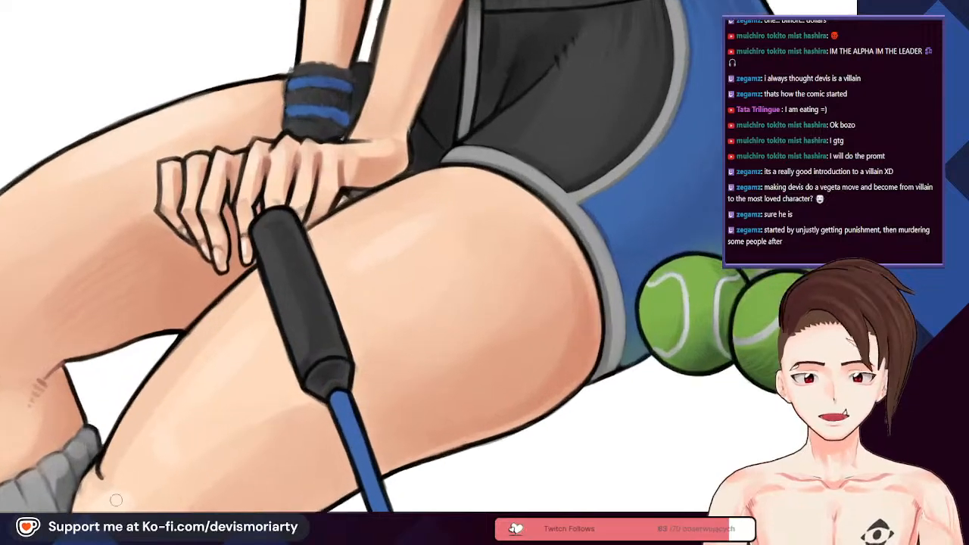
scroll(372, 209, up, 3)
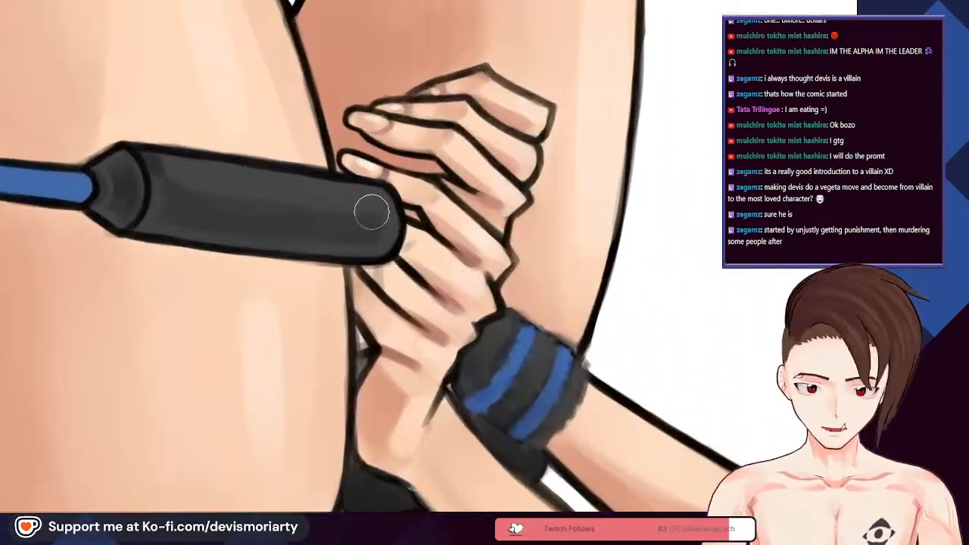
scroll(341, 219, down, 2)
scroll(317, 217, down, 3)
scroll(312, 163, up, 2)
scroll(314, 148, down, 1)
scroll(370, 226, up, 2)
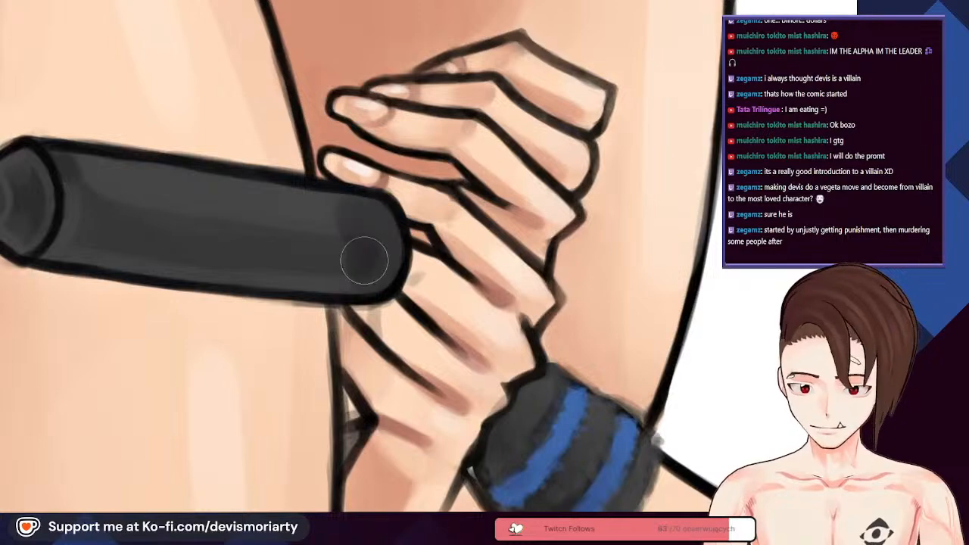
scroll(366, 258, down, 4)
scroll(206, 266, up, 2)
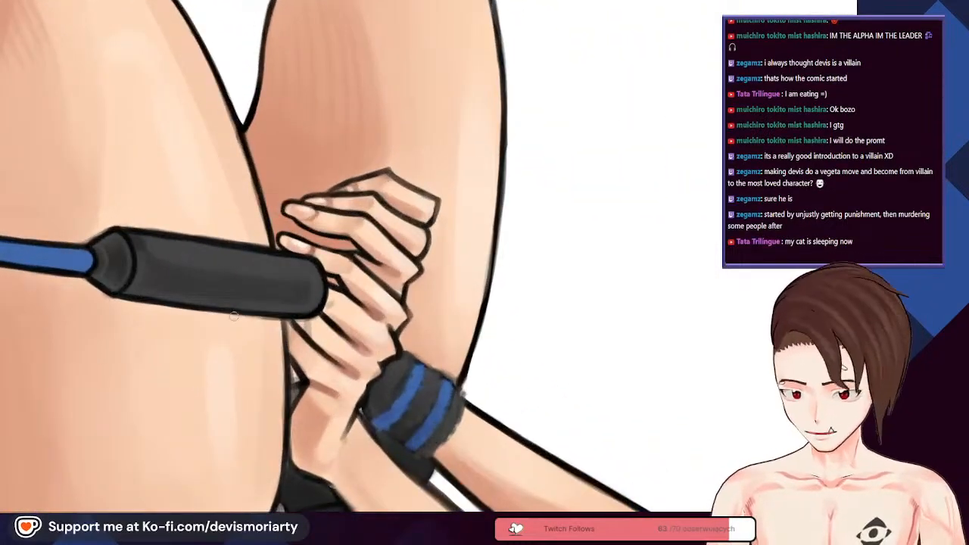
Step: Try adding two dark curved bands across the grip beside its rounded end
scroll(257, 303, up, 2)
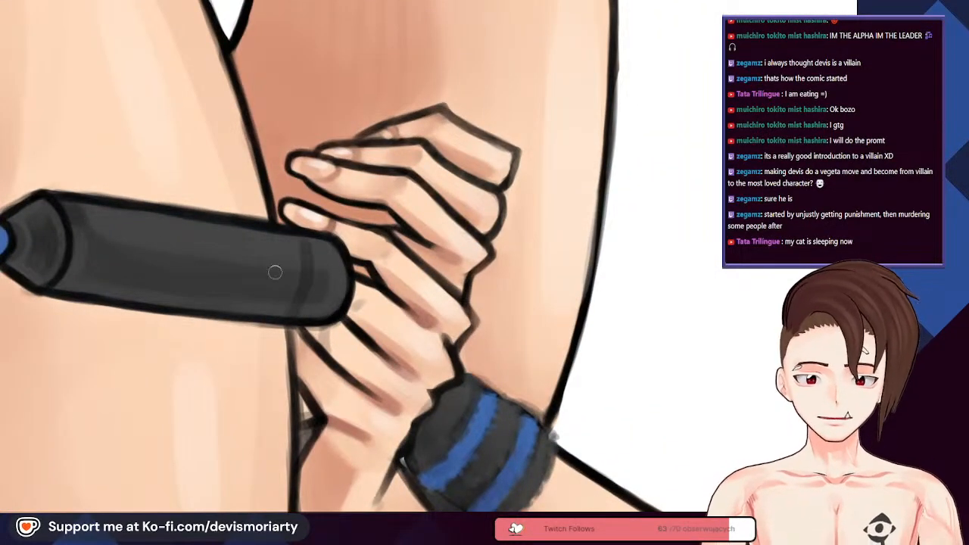
scroll(275, 258, down, 2)
scroll(313, 325, up, 3)
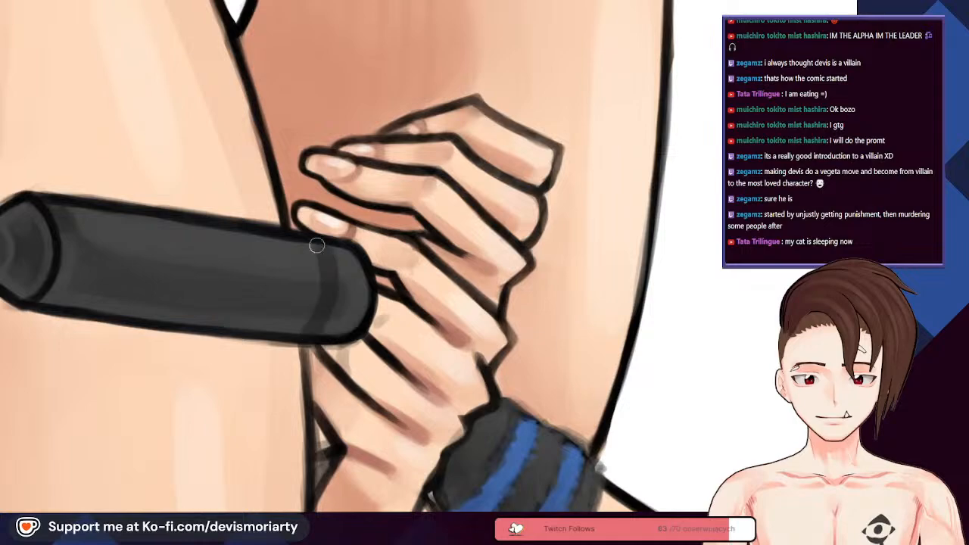
scroll(258, 227, down, 4)
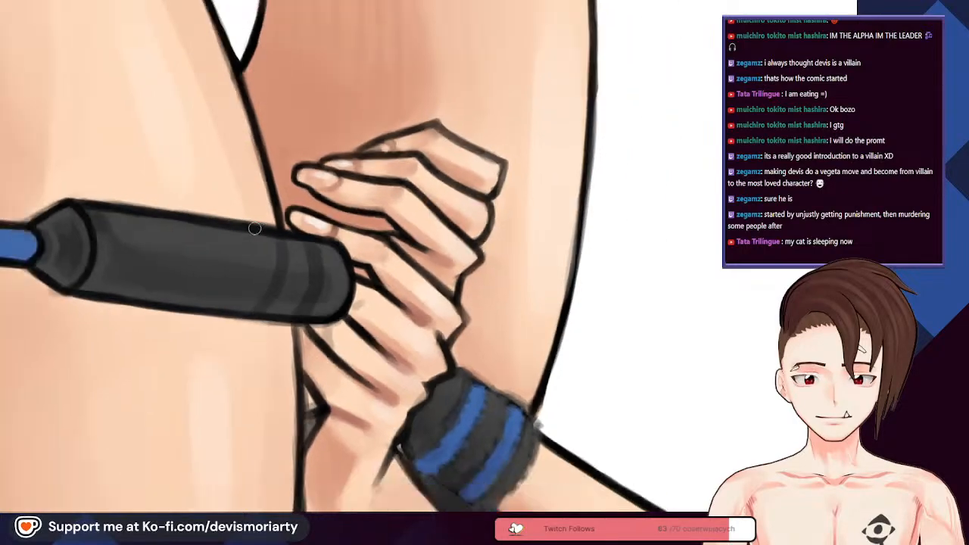
scroll(162, 378, up, 2)
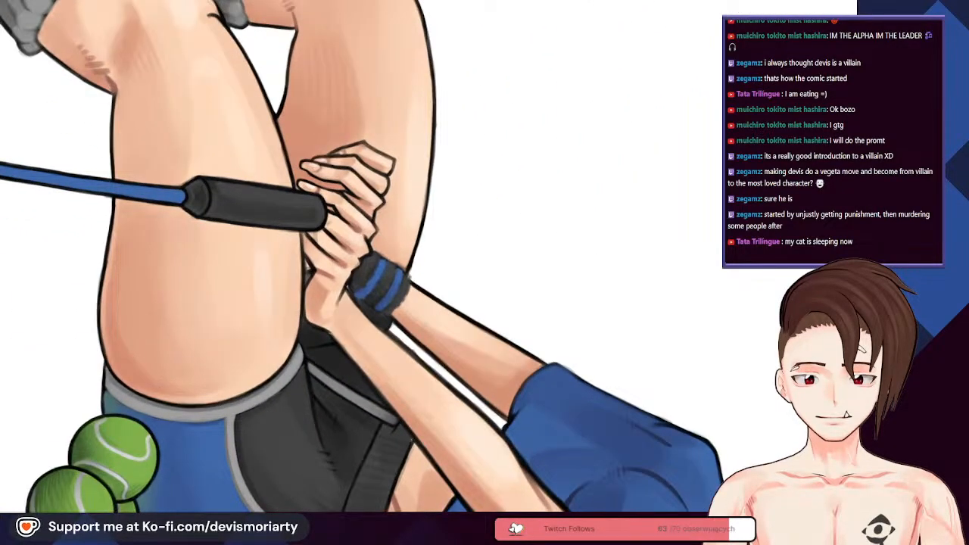
Step: Reset the canvas rotation and darken the lower end of the grip's central shadow just above the collar
key(5)
scroll(232, 184, down, 3)
scroll(297, 297, up, 5)
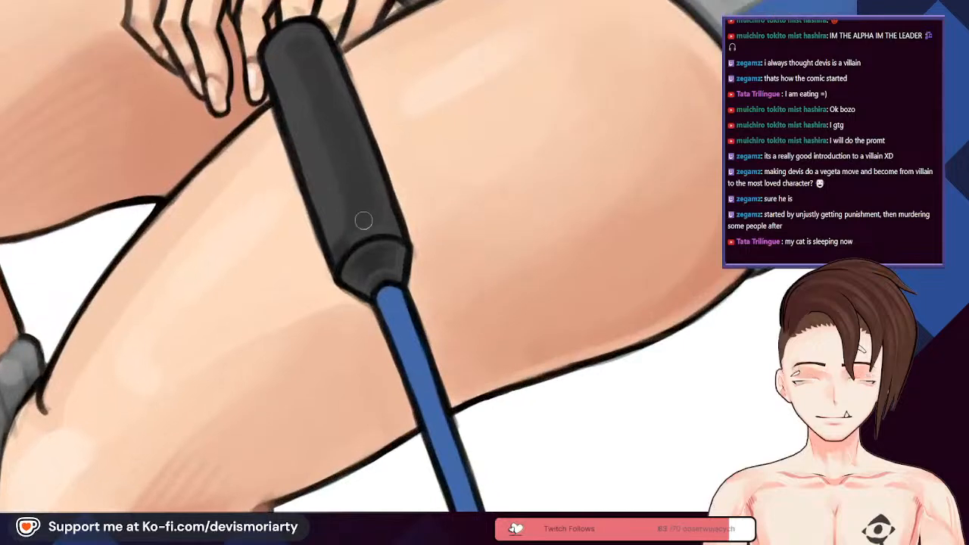
scroll(365, 221, up, 2)
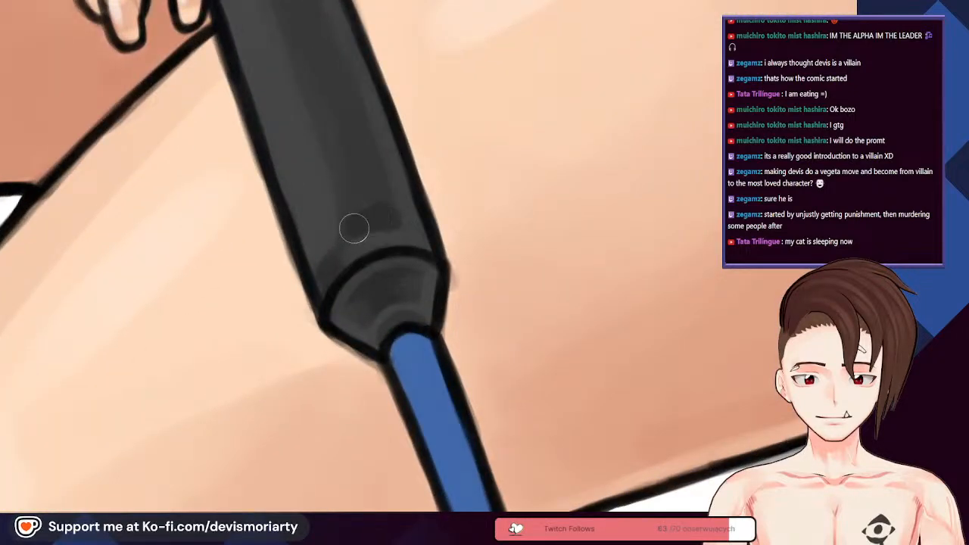
scroll(352, 139, down, 5)
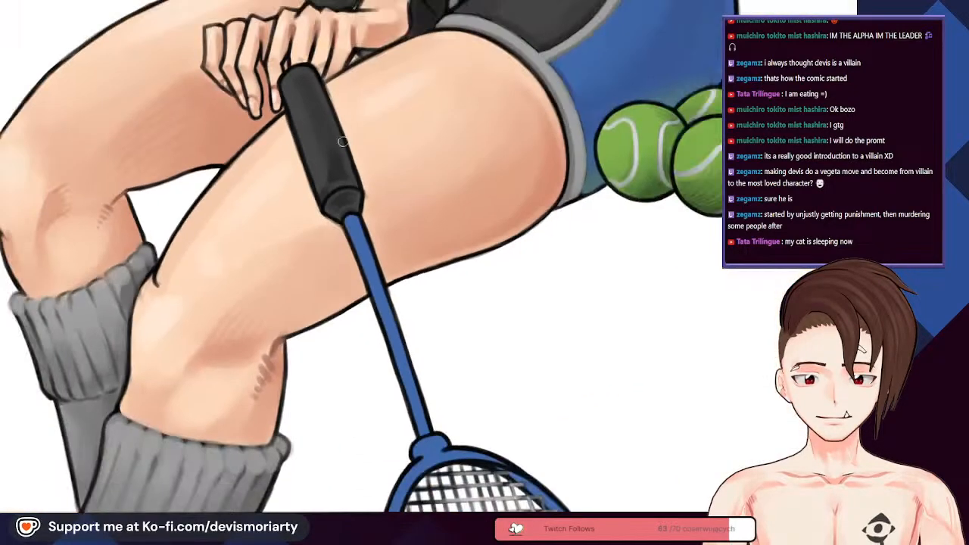
scroll(325, 156, up, 5)
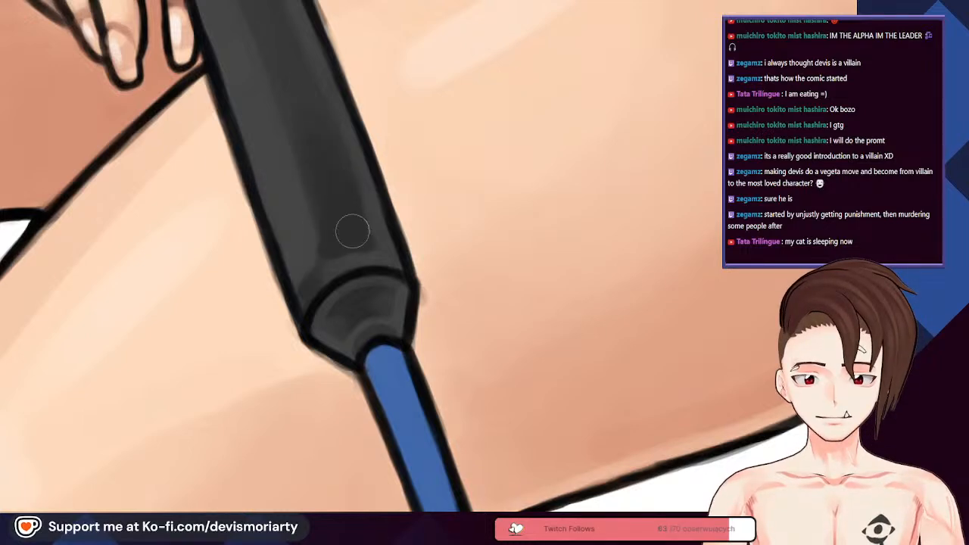
Step: Sharpen the edges of the dark central strip down the racket grip with a smaller brush
scroll(355, 231, down, 5)
scroll(335, 274, up, 5)
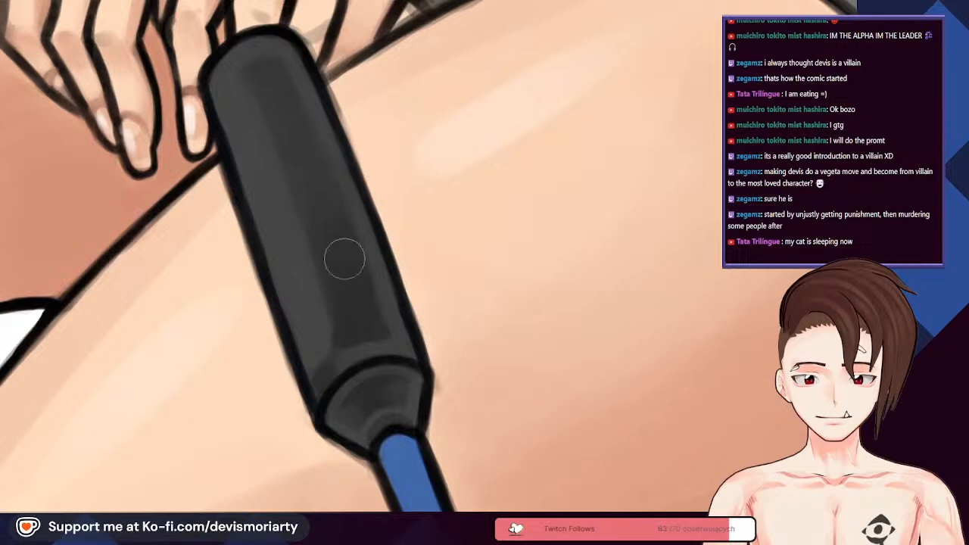
scroll(306, 179, down, 5)
scroll(299, 220, up, 5)
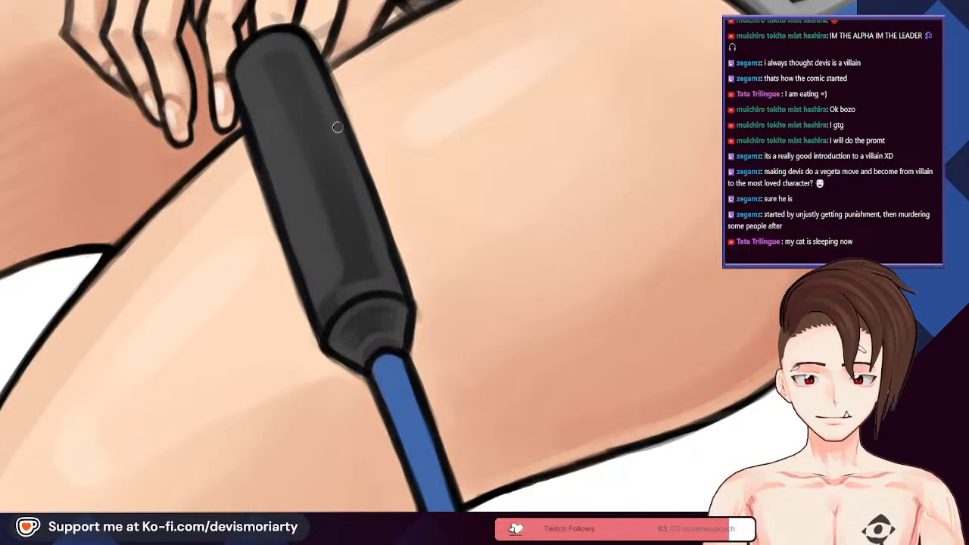
scroll(367, 223, down, 2)
scroll(383, 255, up, 5)
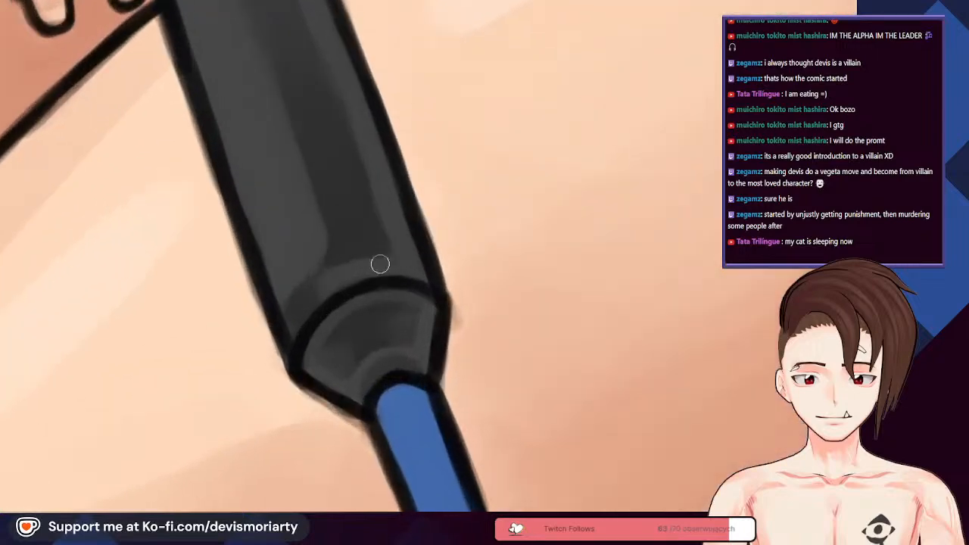
scroll(301, 313, down, 4)
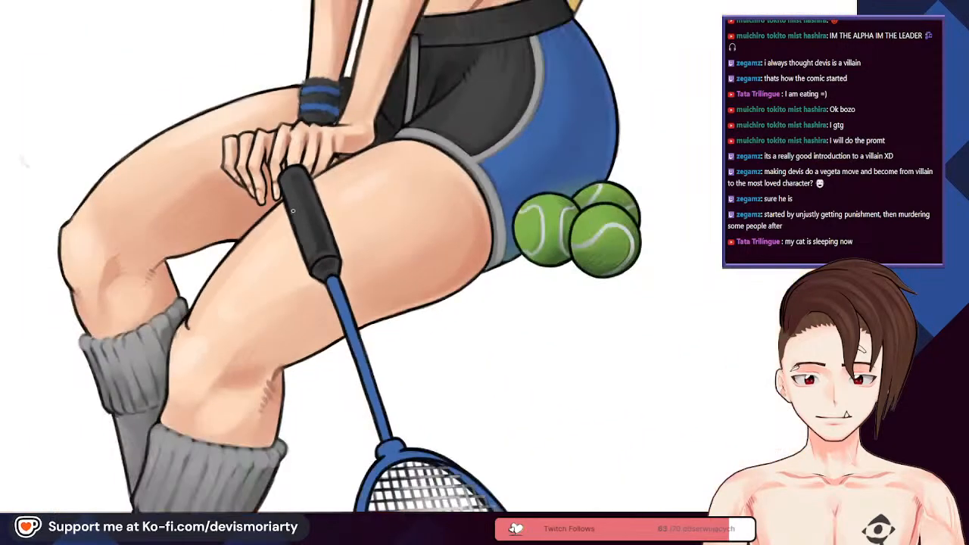
Step: Sample the grip's dark greys and darken its lower end above the collar, rounding off the end of the lighter strip
scroll(324, 248, up, 4)
alt+click(325, 248)
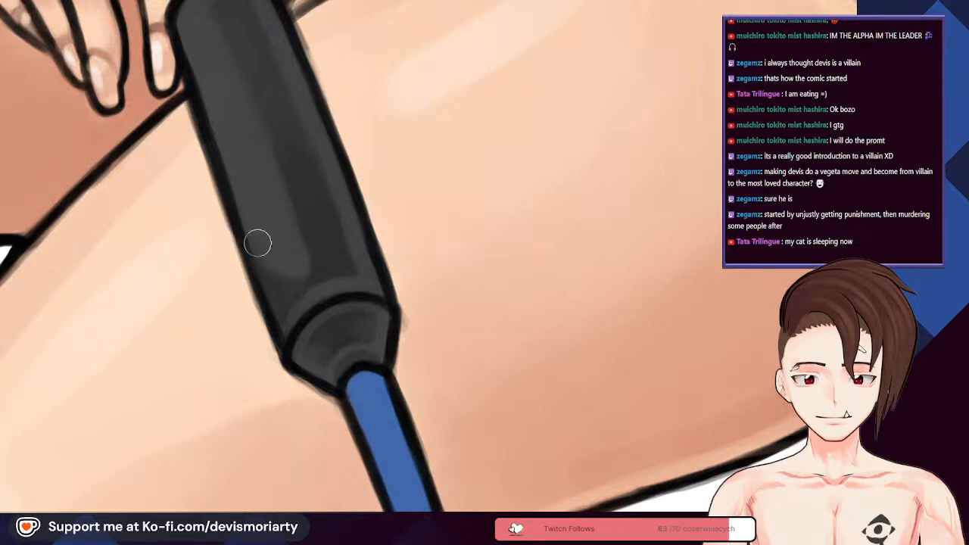
scroll(233, 270, down, 5)
scroll(233, 268, up, 4)
alt+click(256, 309)
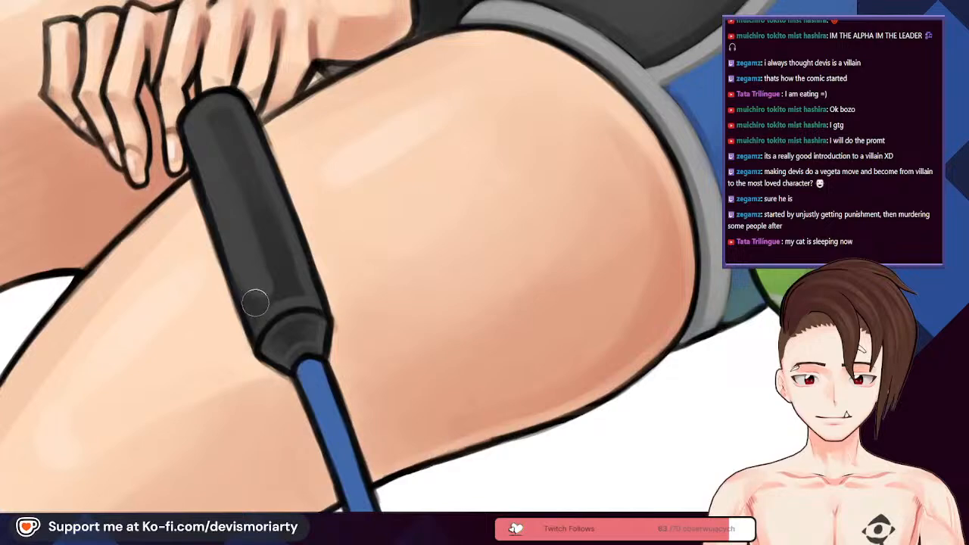
scroll(174, 85, down, 4)
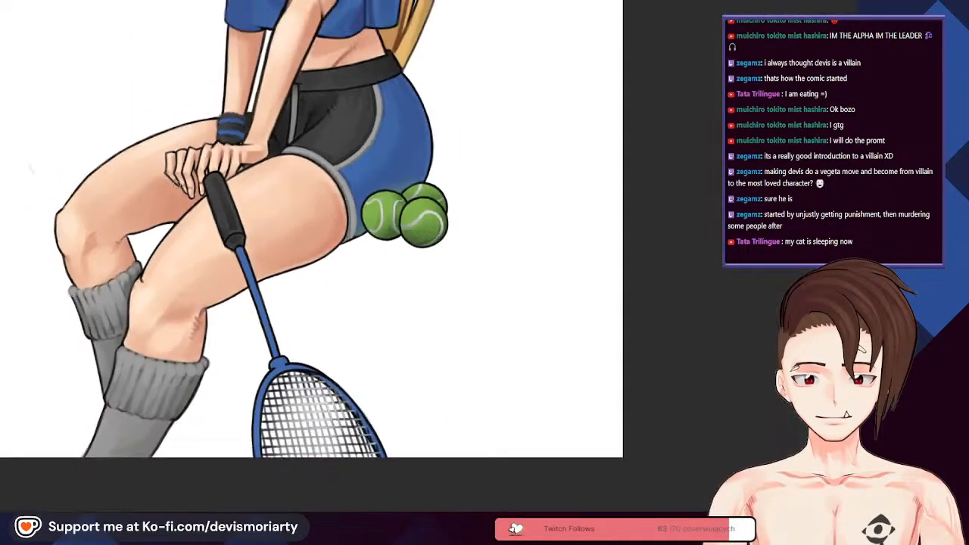
scroll(227, 163, down, 3)
scroll(318, 193, up, 3)
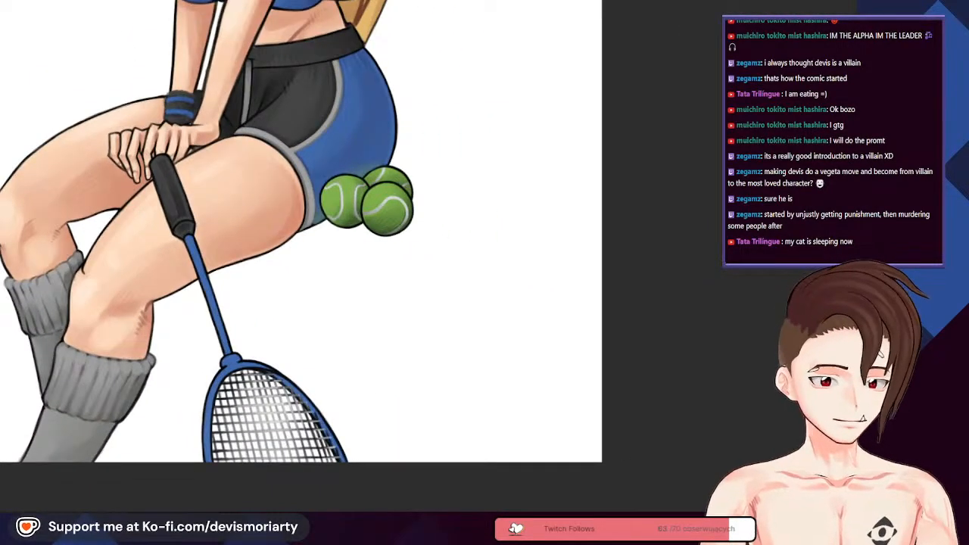
Step: Paint a thin light grey highlight streak along the lighter side of the grip's upper half
scroll(219, 331, down, 3)
scroll(218, 299, up, 4)
scroll(220, 299, down, 4)
scroll(182, 231, up, 4)
scroll(200, 228, up, 4)
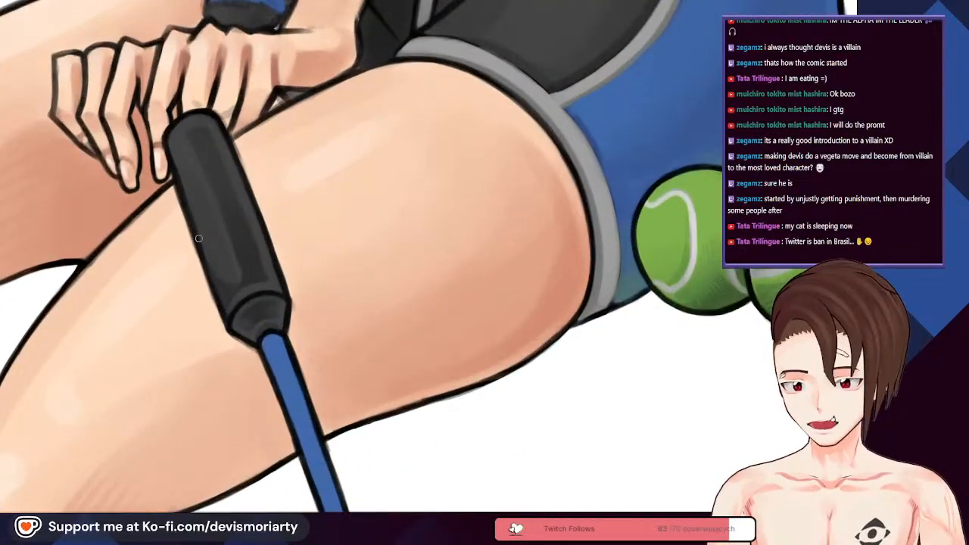
scroll(199, 238, up, 4)
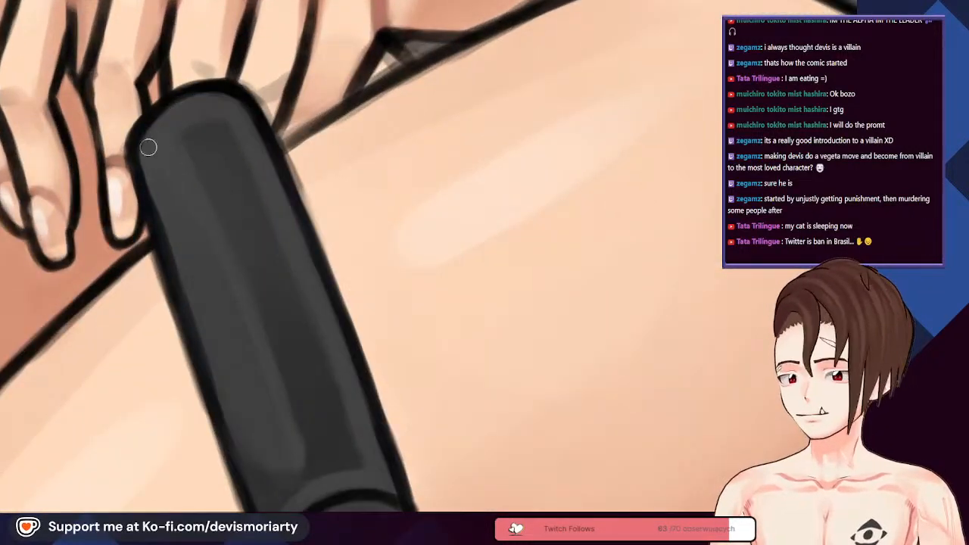
scroll(163, 129, down, 3)
scroll(180, 109, up, 1)
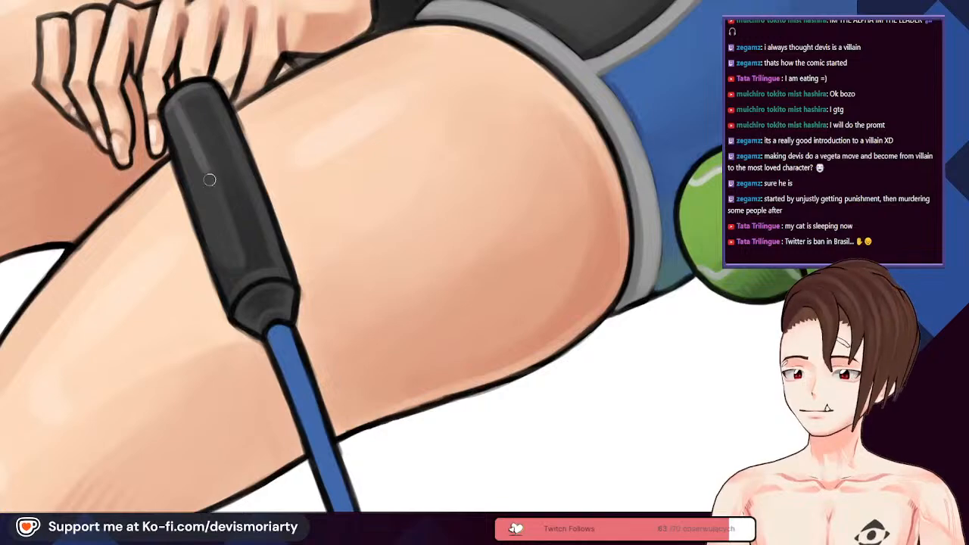
scroll(188, 133, down, 5)
scroll(225, 156, up, 5)
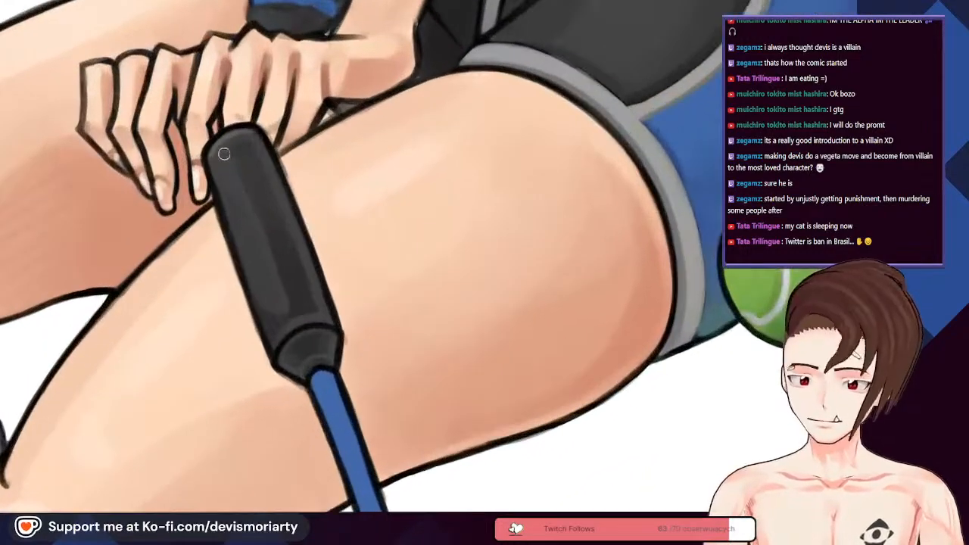
Step: Rotate the canvas sideways, try a stroke at the collar end of the grip and undo it
drag(411, 381, 307, 227)
scroll(307, 221, down, 2)
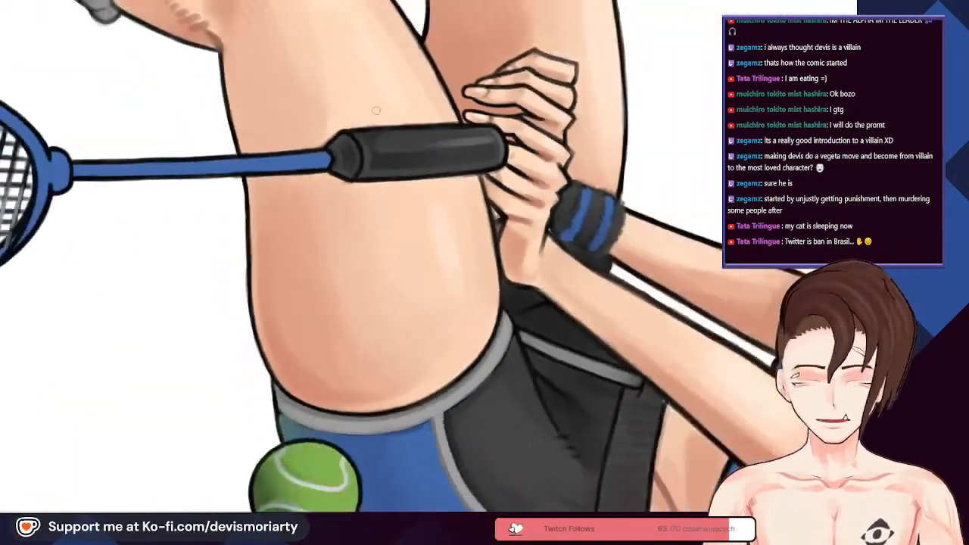
scroll(340, 197, up, 5)
mouse_move(324, 264)
mouse_down()
mouse_move(336, 166)
mouse_move(343, 219)
mouse_move(321, 309)
mouse_move(352, 253)
mouse_move(282, 122)
mouse_up()
scroll(336, 142, down, 3)
scroll(302, 150, up, 4)
key(ctrl+z)
scroll(321, 310, up, 1)
key(ctrl+z)
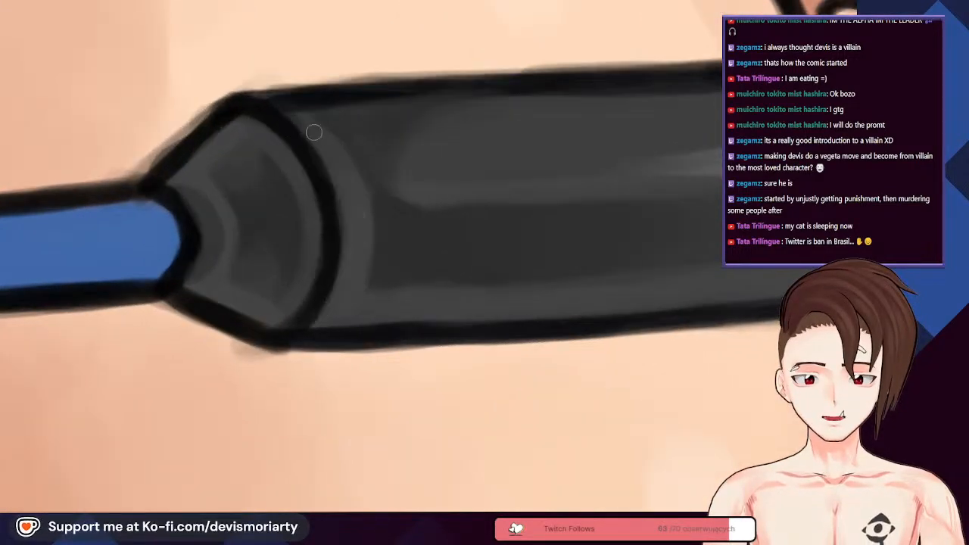
Step: Try a curved light grey highlight along the grip's edge next to the collar
scroll(298, 139, up, 1)
scroll(297, 125, down, 2)
mouse_move(356, 220)
mouse_down()
mouse_move(354, 299)
mouse_move(317, 365)
mouse_move(314, 182)
mouse_up()
scroll(313, 182, down, 3)
scroll(319, 222, up, 3)
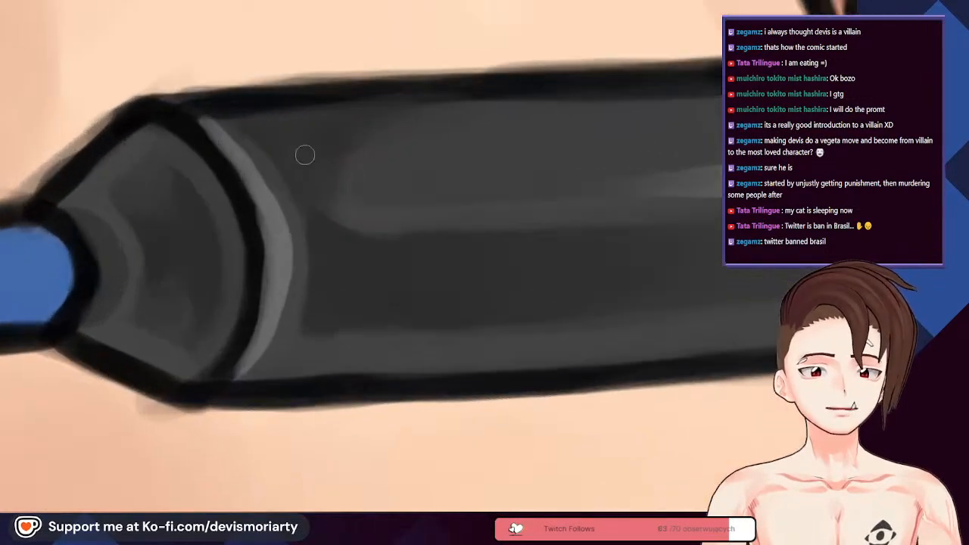
scroll(259, 270, down, 1)
scroll(250, 171, up, 1)
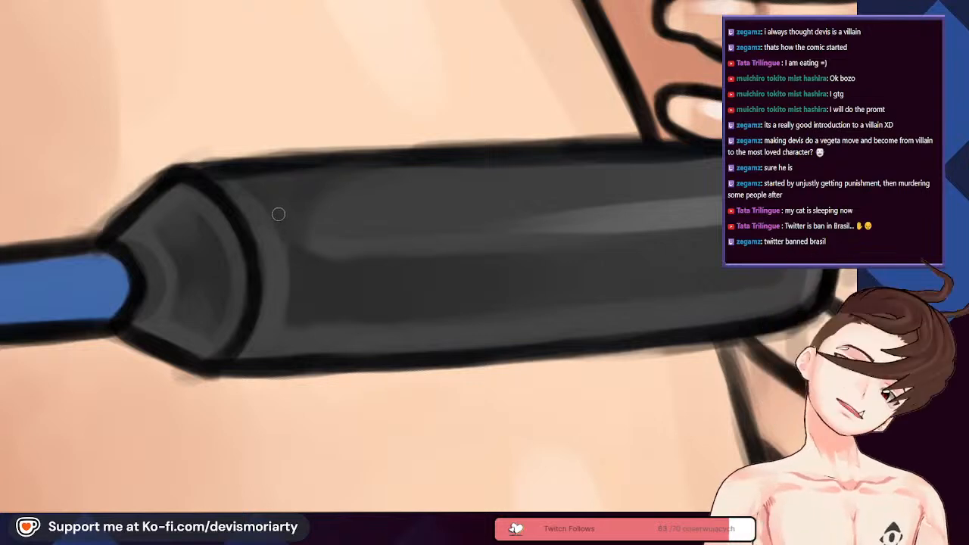
Step: Paint a slim curved light grey highlight on the grip's rim, following the black line beside the collar
scroll(255, 245, up, 1)
mouse_move(238, 368)
mouse_down()
mouse_move(275, 293)
mouse_move(237, 187)
mouse_up()
scroll(235, 208, down, 2)
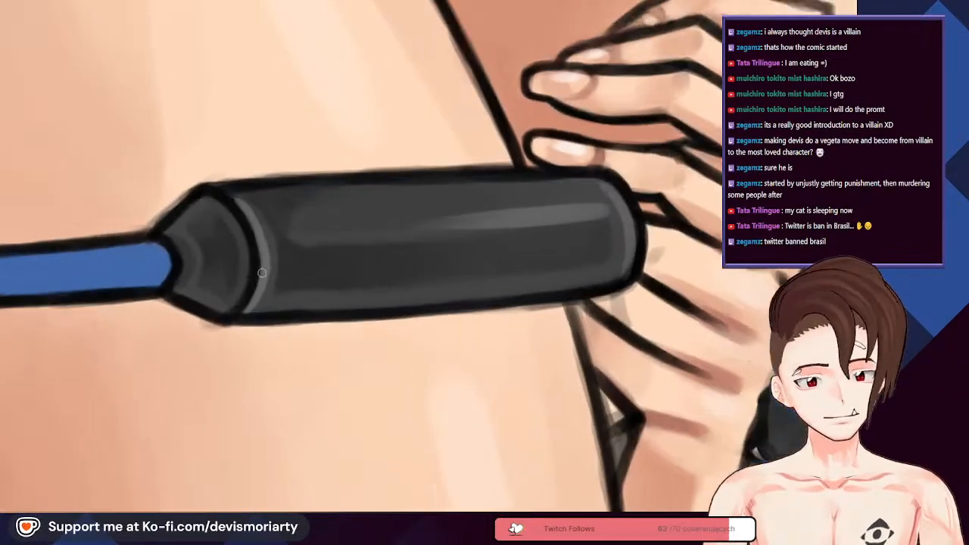
scroll(261, 269, up, 3)
scroll(279, 244, down, 1)
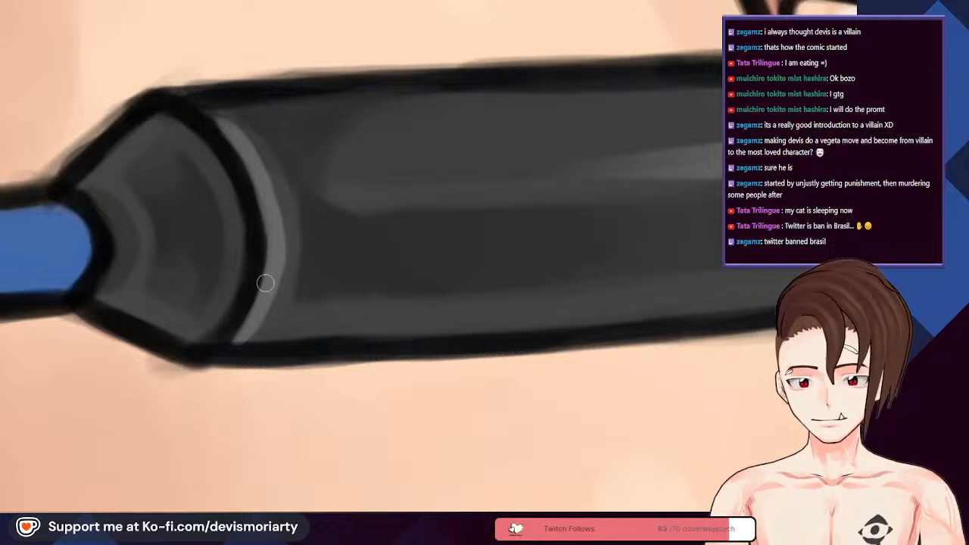
scroll(282, 293, down, 1)
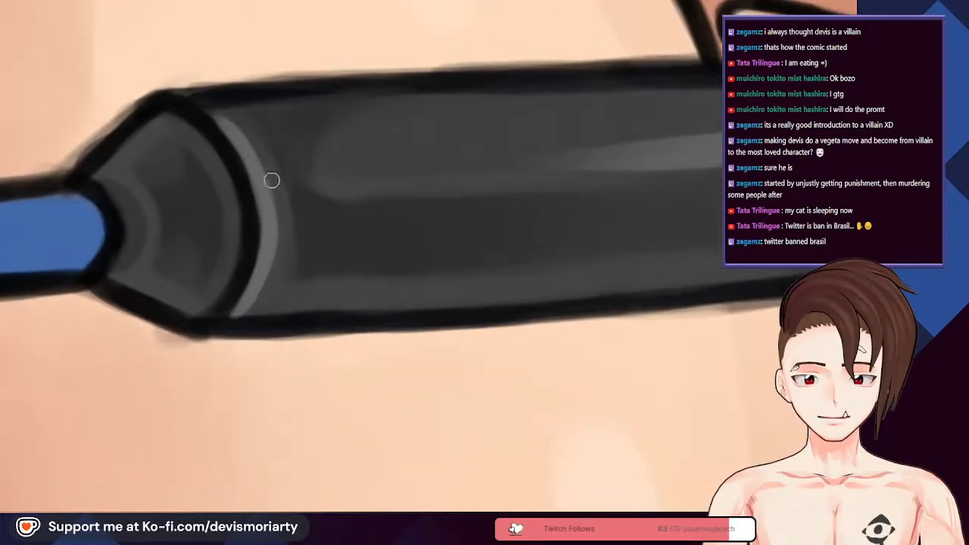
Step: Add a thin curved highlight on the collar side of the black line between collar and grip
scroll(249, 222, down, 4)
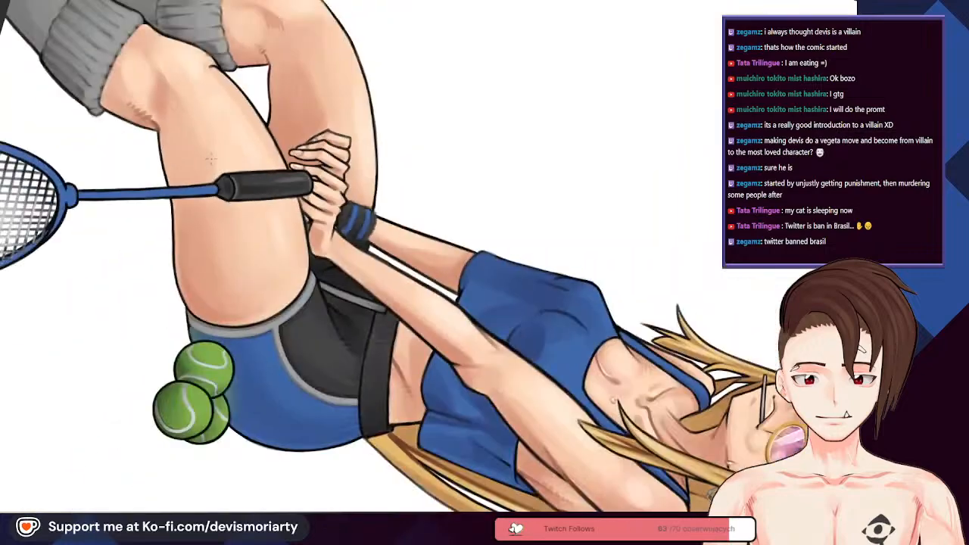
scroll(230, 239, up, 4)
scroll(242, 227, up, 2)
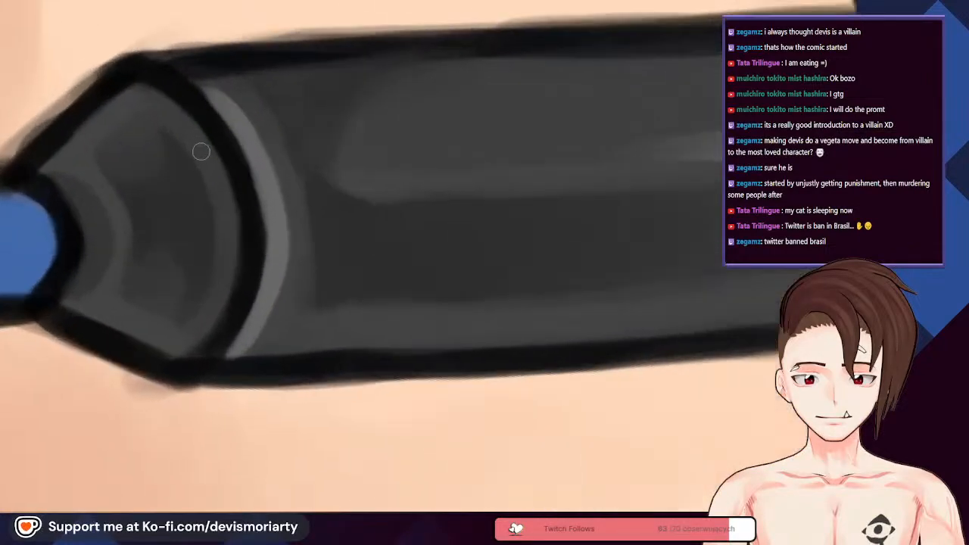
scroll(221, 186, down, 1)
drag(221, 186, 207, 315)
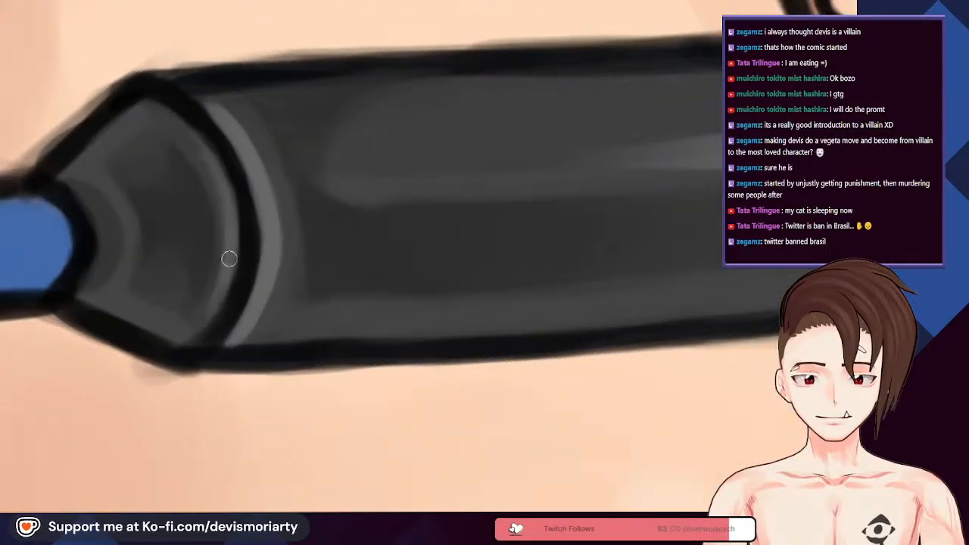
scroll(183, 123, down, 4)
scroll(204, 310, up, 3)
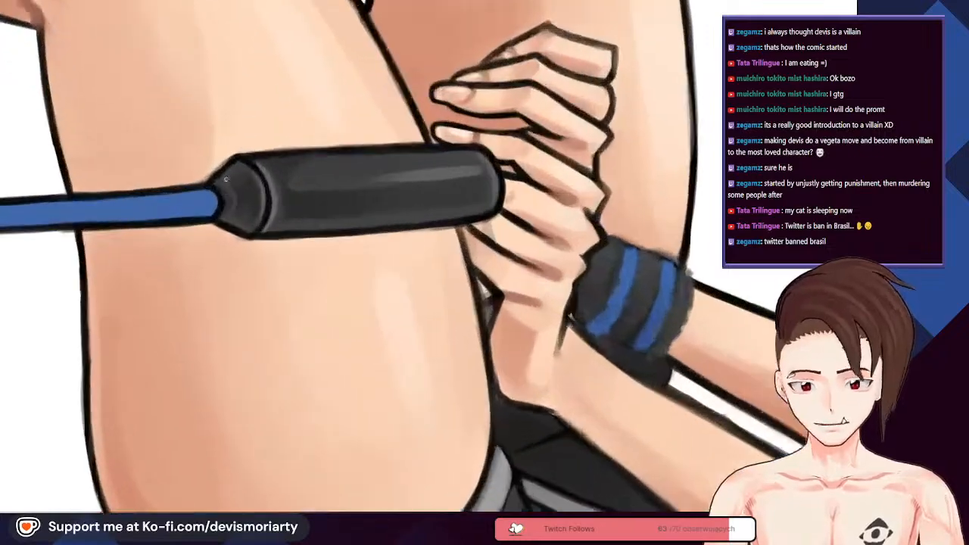
Step: Turn the canvas back upright and soften the shading on the grip's collar with a larger brush
scroll(204, 311, down, 3)
scroll(204, 311, up, 5)
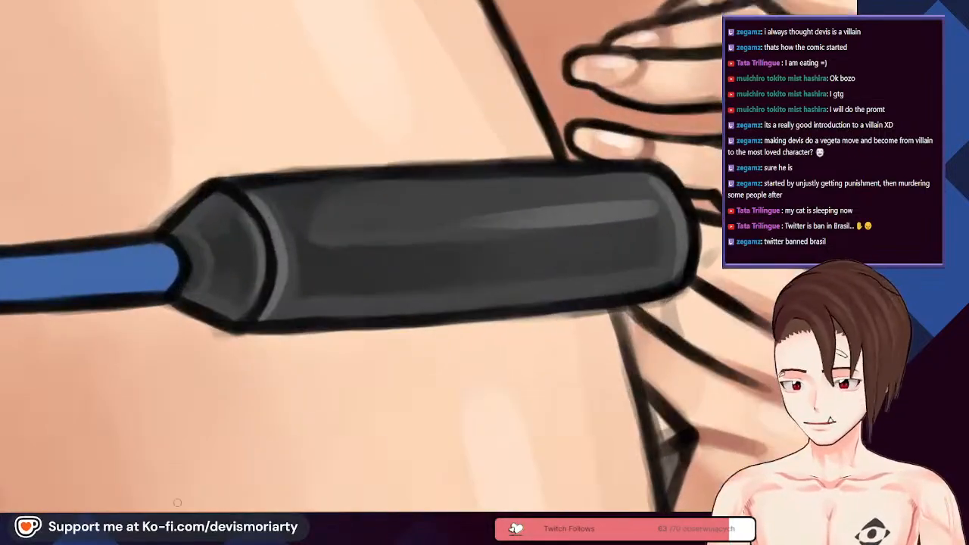
scroll(183, 495, down, 2)
scroll(318, 416, up, 2)
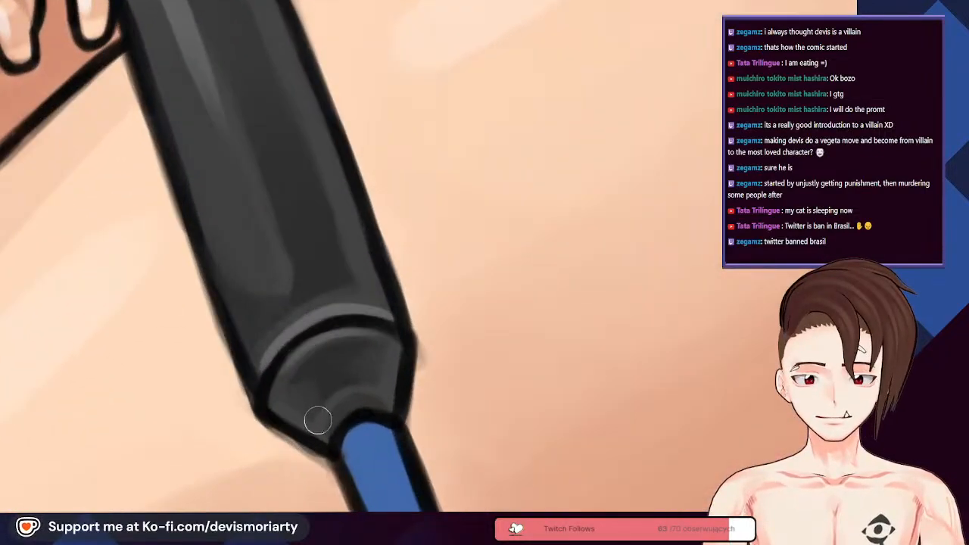
scroll(334, 416, down, 5)
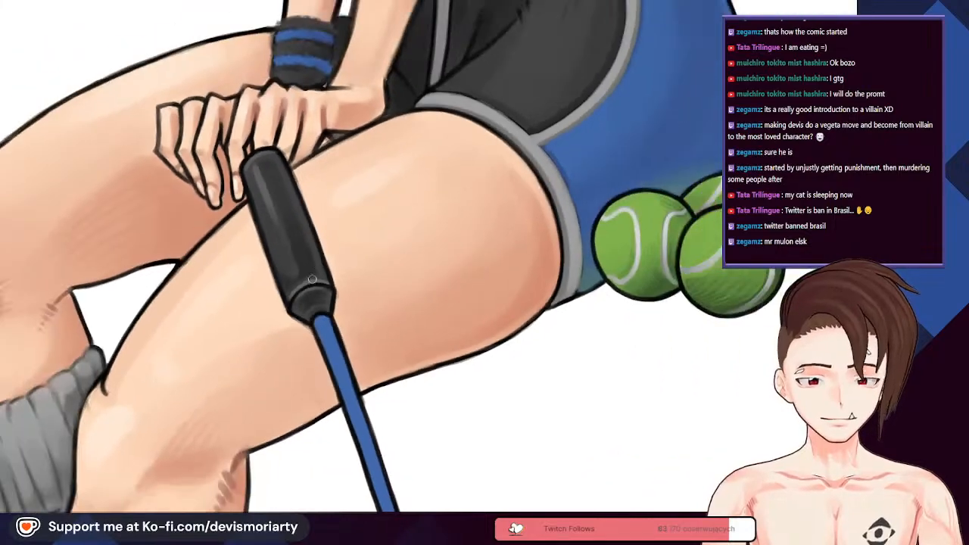
Step: Examine the highlights on the grip and collar up close and against the whole figure
scroll(319, 216, up, 3)
scroll(319, 216, down, 2)
scroll(272, 166, up, 7)
scroll(274, 347, down, 5)
scroll(303, 401, down, 4)
scroll(326, 446, up, 4)
scroll(310, 416, down, 5)
scroll(284, 428, up, 1)
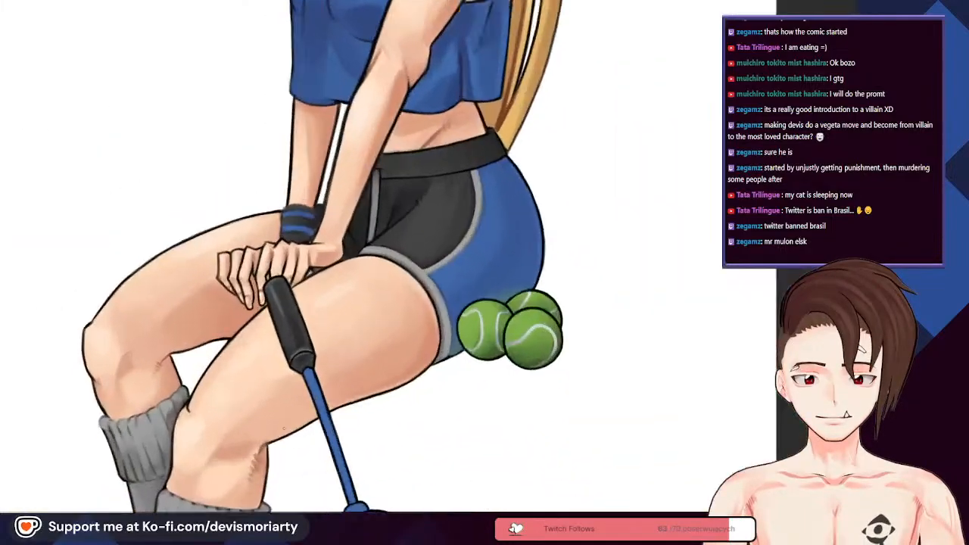
scroll(368, 314, up, 3)
scroll(401, 263, down, 2)
scroll(400, 263, up, 6)
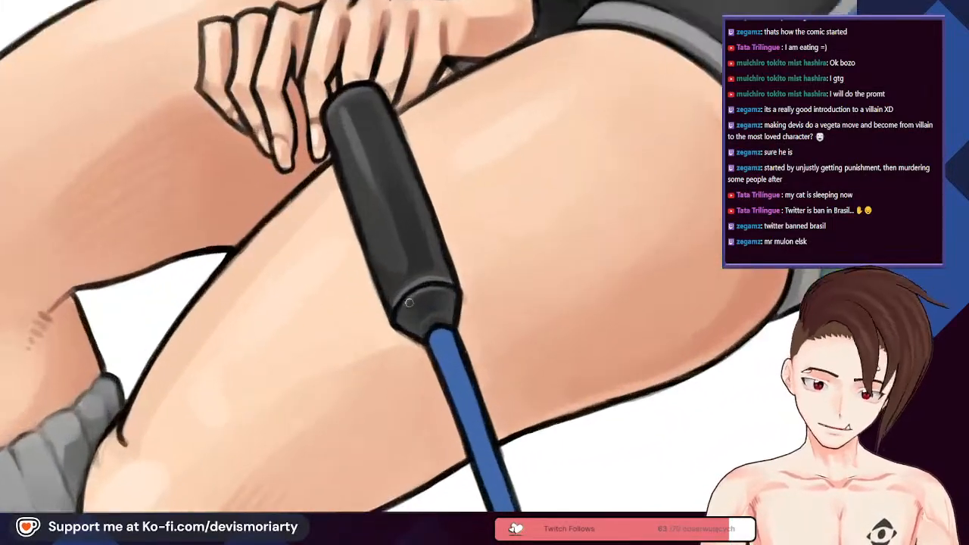
scroll(409, 265, down, 5)
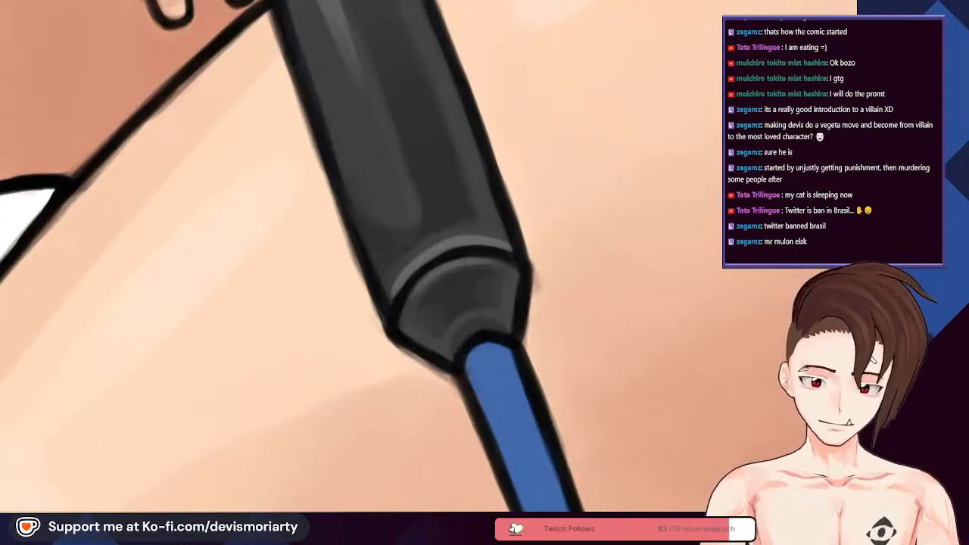
scroll(666, 182, up, 3)
scroll(414, 290, down, 4)
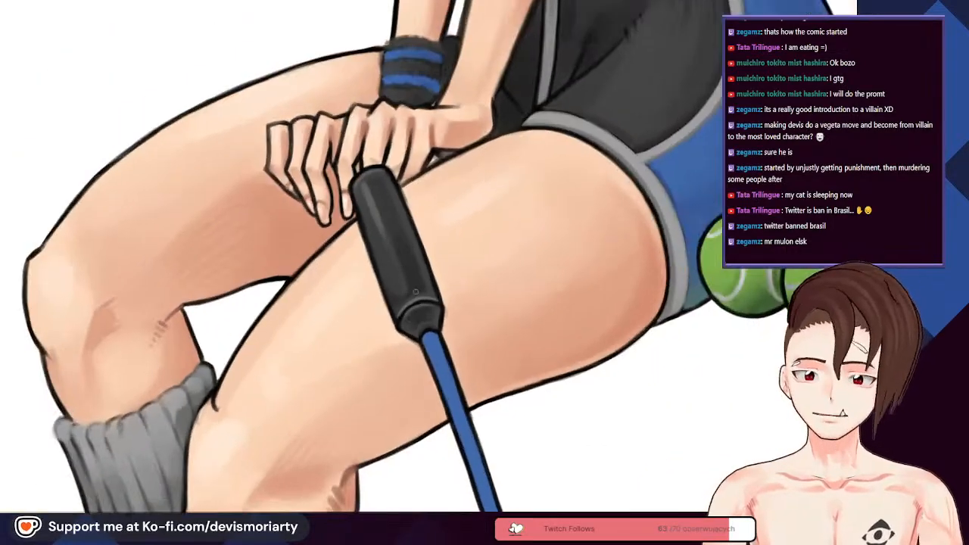
Step: Broaden and blend the light highlight streak on the grip's upper part just below the hands
scroll(383, 221, up, 3)
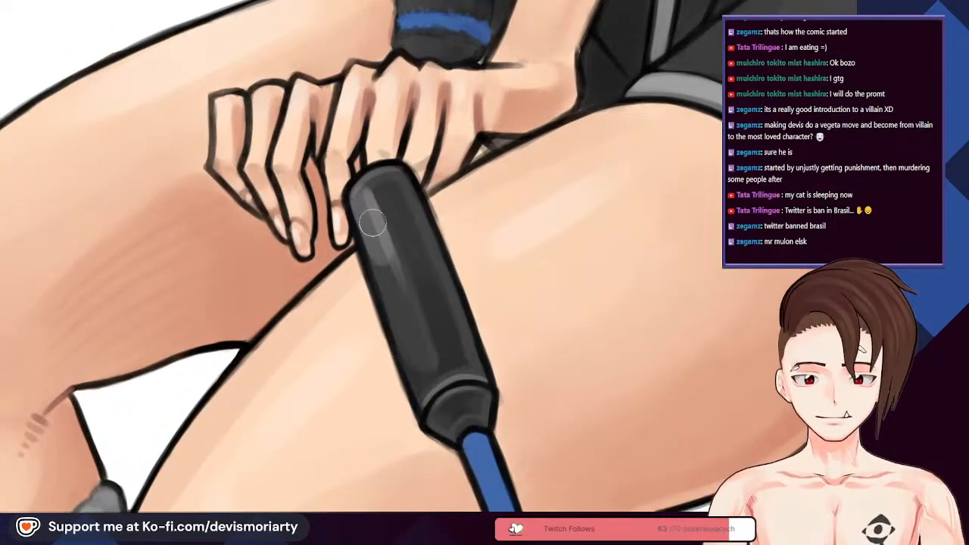
scroll(364, 207, down, 4)
scroll(384, 271, up, 4)
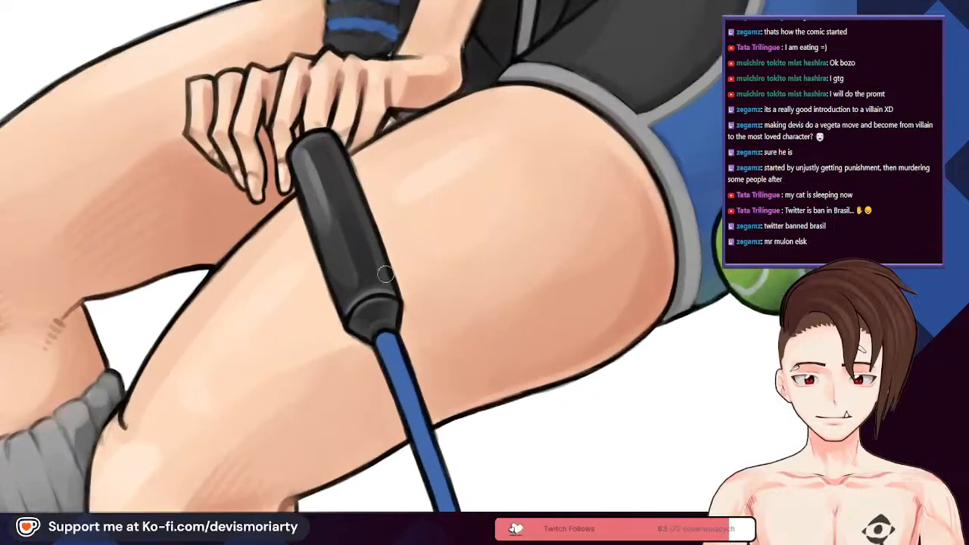
scroll(348, 166, down, 4)
scroll(345, 171, up, 4)
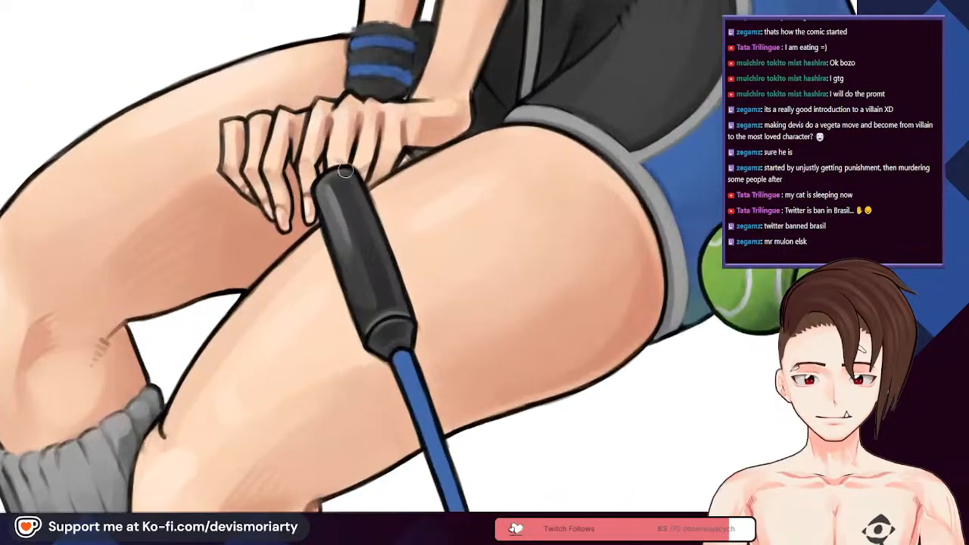
scroll(376, 241, down, 4)
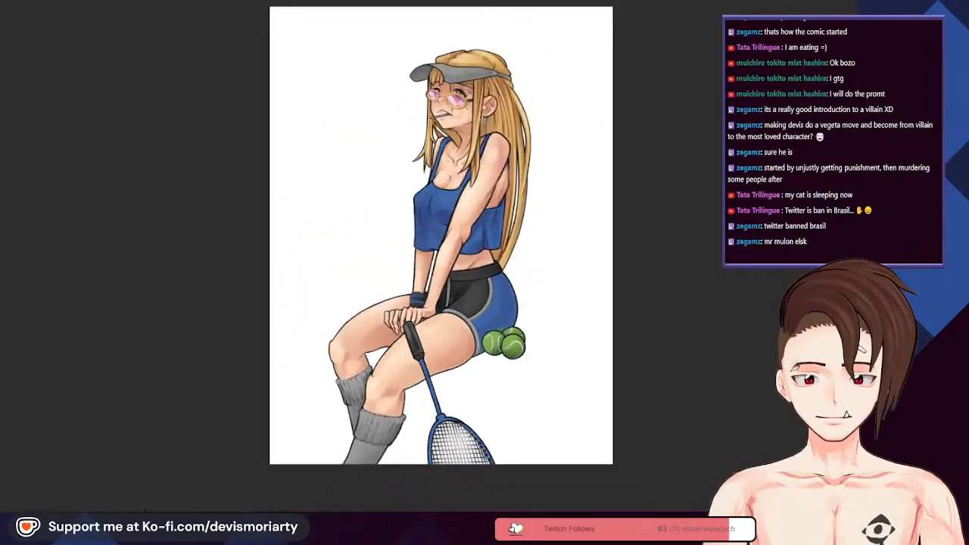
scroll(358, 196, up, 4)
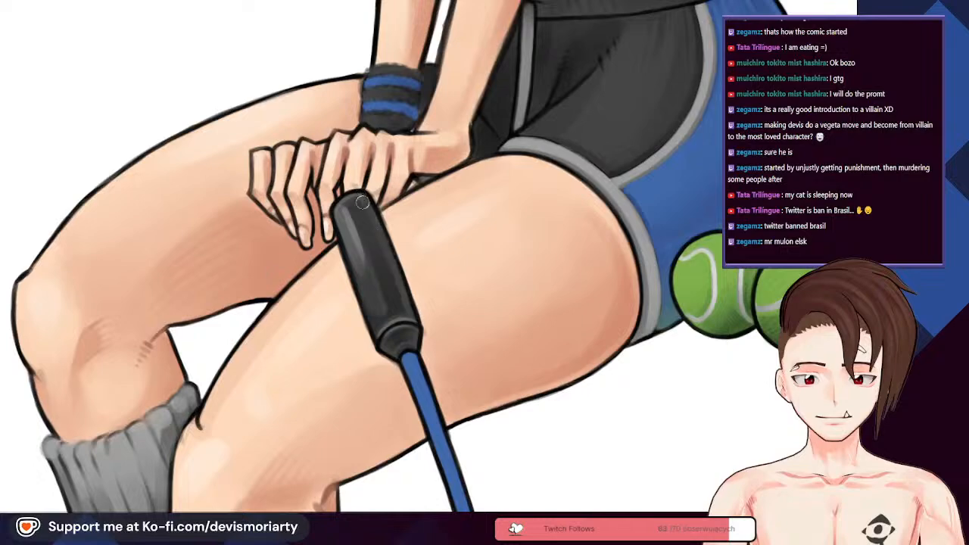
Step: Examine the racket grip and its collar up close and in proportion to the whole figure
scroll(391, 274, down, 4)
scroll(334, 162, up, 4)
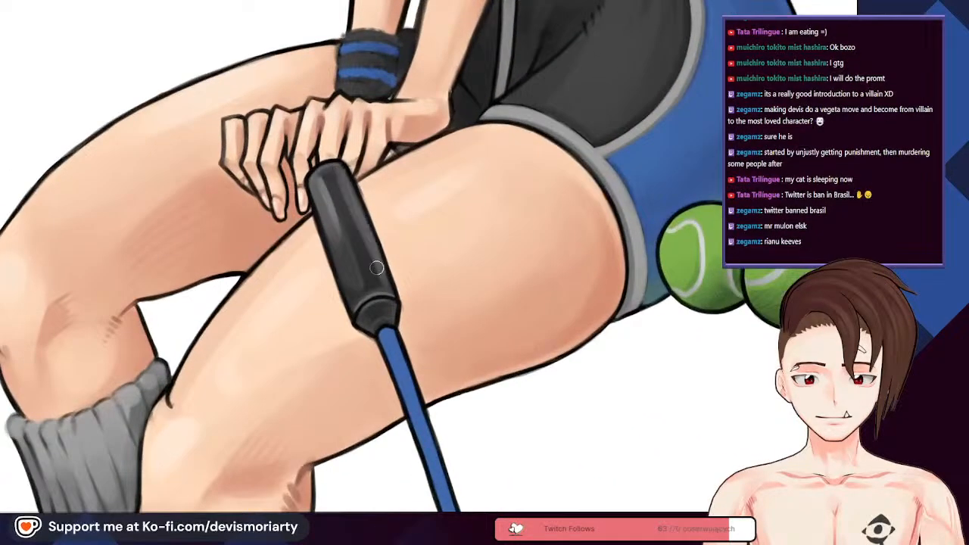
scroll(377, 268, down, 4)
scroll(390, 318, up, 5)
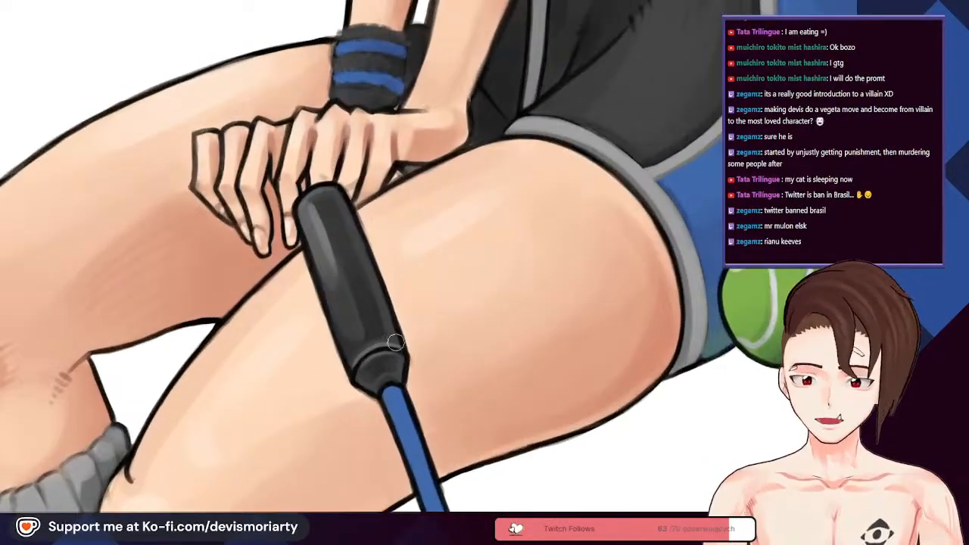
scroll(321, 157, down, 4)
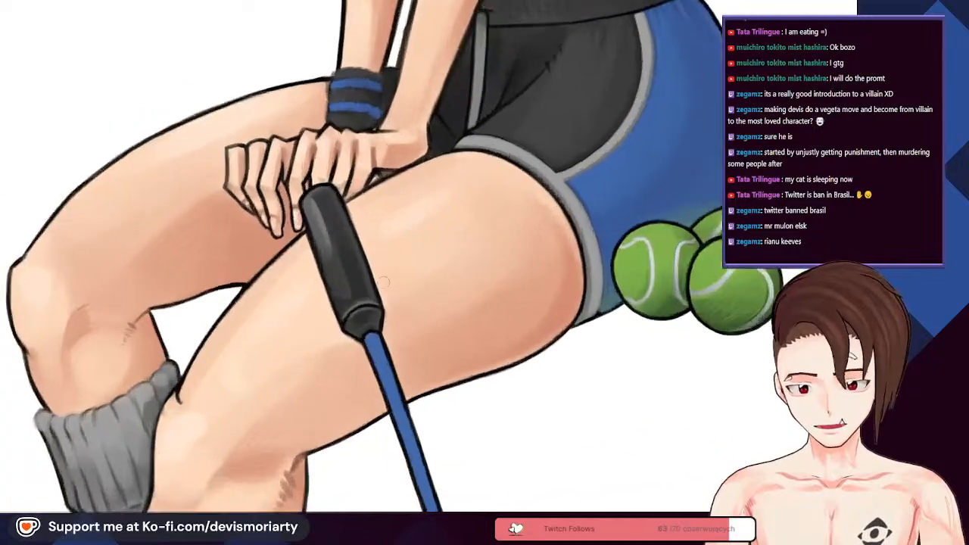
scroll(323, 166, up, 5)
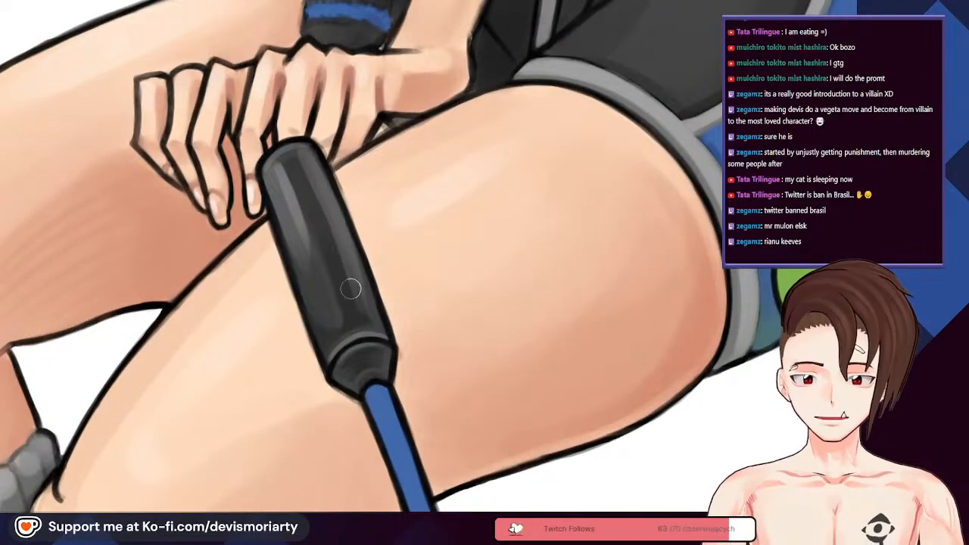
scroll(358, 264, down, 4)
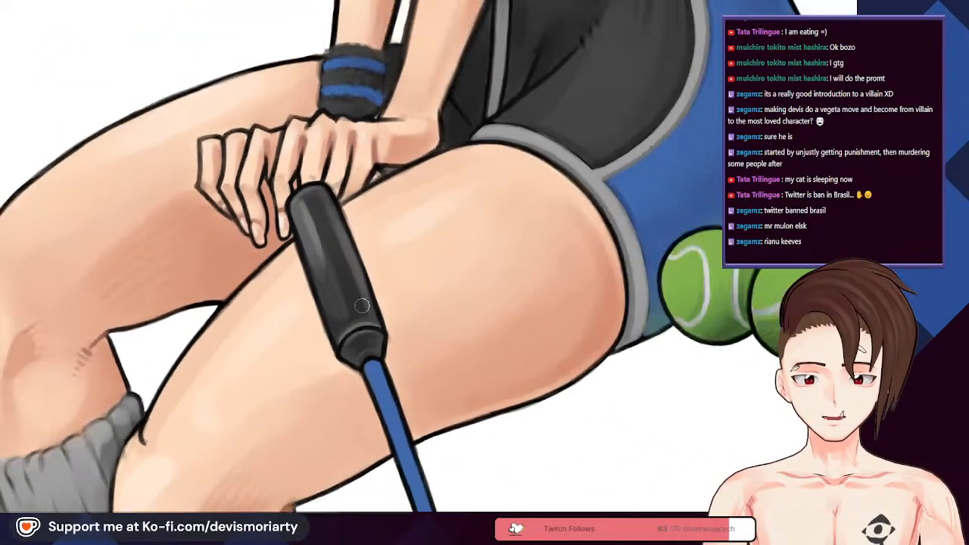
scroll(303, 166, up, 4)
scroll(303, 166, down, 4)
scroll(311, 311, up, 4)
scroll(275, 209, down, 4)
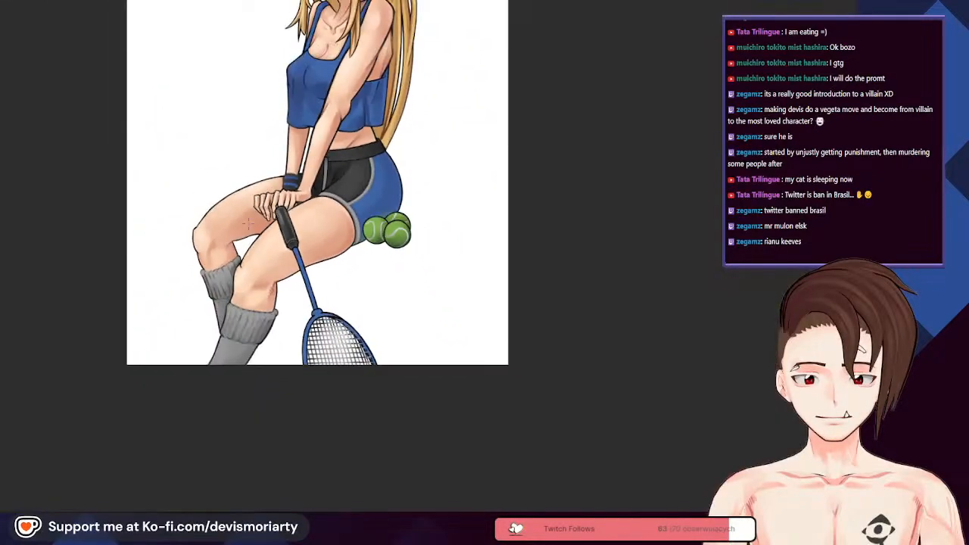
scroll(291, 258, up, 4)
scroll(293, 257, down, 4)
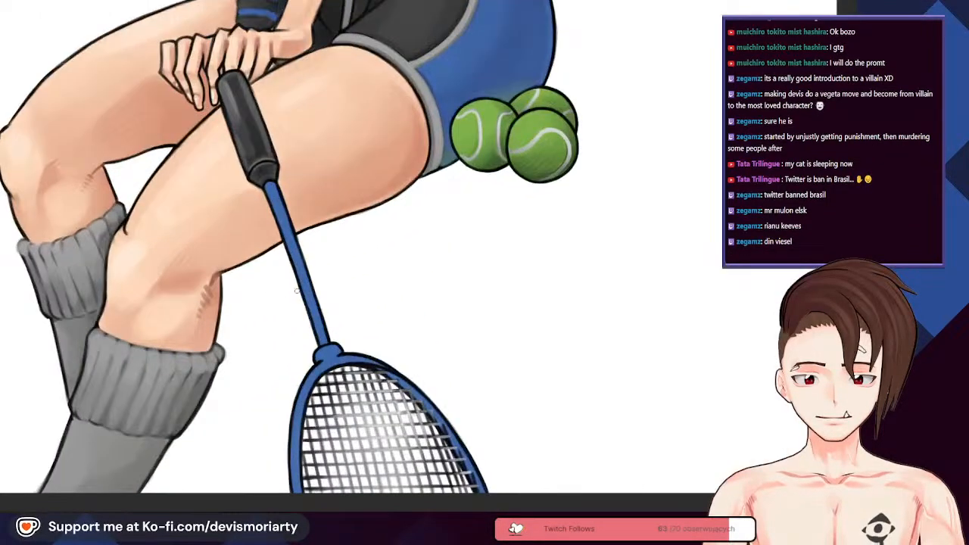
Step: Shade the blue racket shaft with a darker blue along its length from the collar down to the head
scroll(283, 206, up, 4)
scroll(283, 205, up, 4)
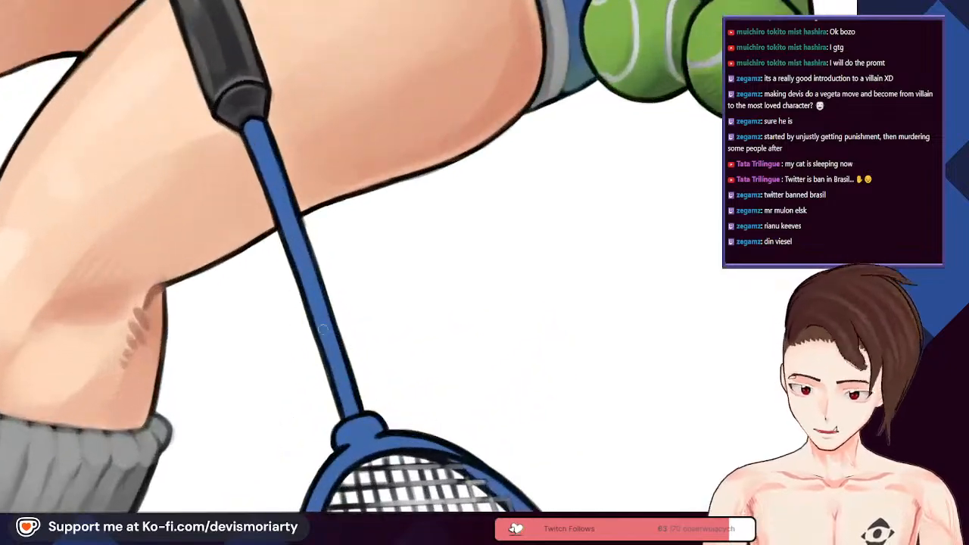
scroll(638, 180, down, 3)
scroll(638, 181, down, 4)
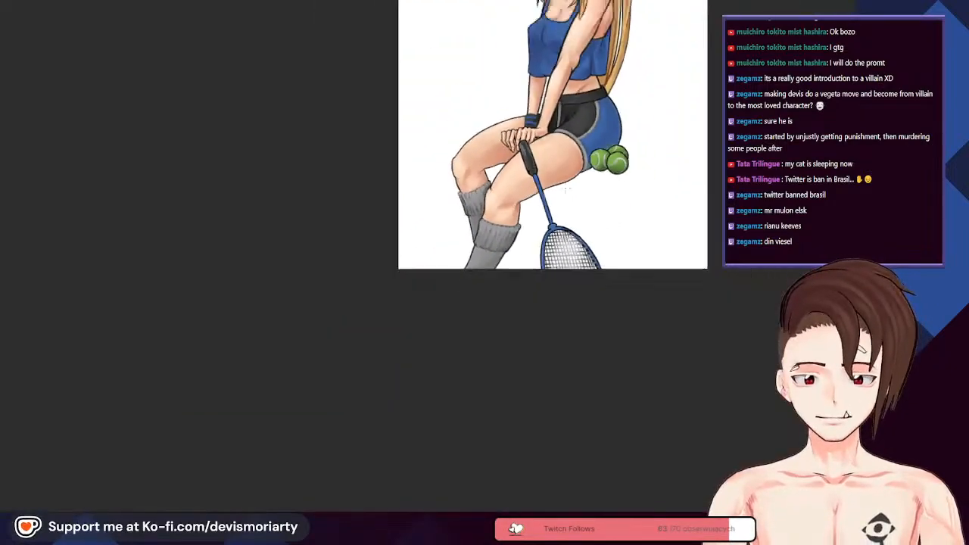
scroll(504, 247, up, 5)
scroll(503, 247, down, 4)
scroll(628, 320, up, 4)
scroll(628, 320, down, 5)
scroll(485, 418, up, 5)
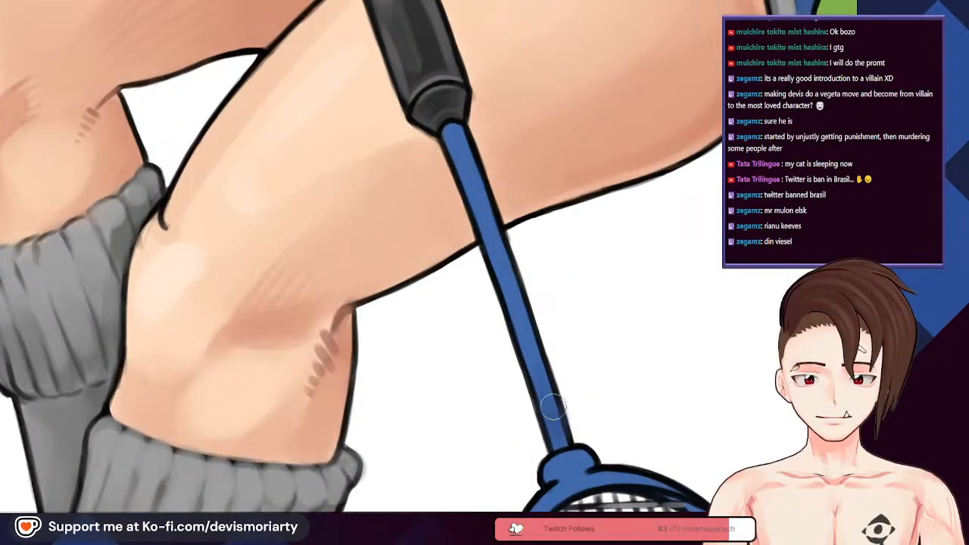
scroll(536, 413, down, 2)
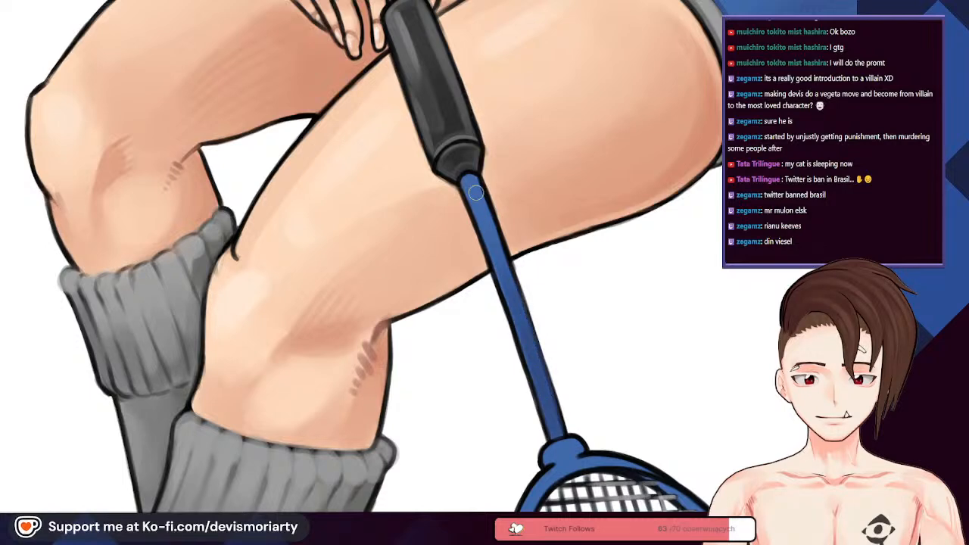
scroll(522, 307, down, 1)
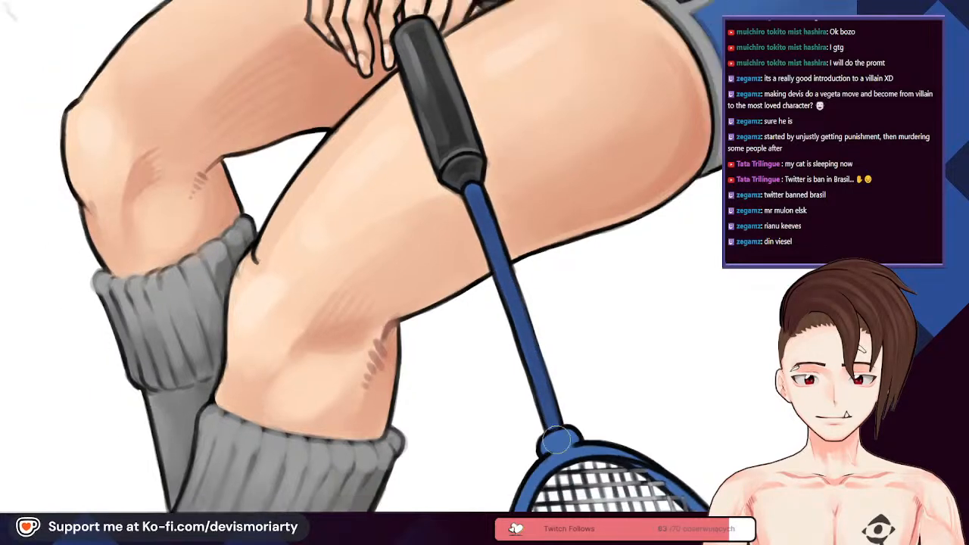
Step: Check how the shaded racket shaft reads up close and against the legs and the rest of the figure
scroll(548, 415, down, 2)
scroll(488, 220, down, 3)
scroll(560, 311, up, 6)
scroll(348, 87, down, 2)
scroll(394, 189, down, 2)
scroll(435, 270, up, 3)
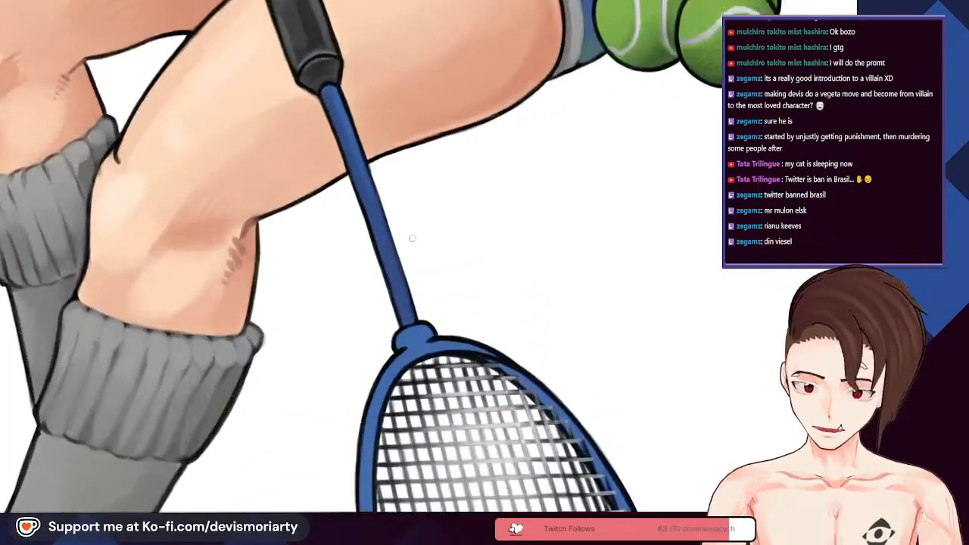
scroll(434, 270, down, 1)
scroll(435, 269, down, 2)
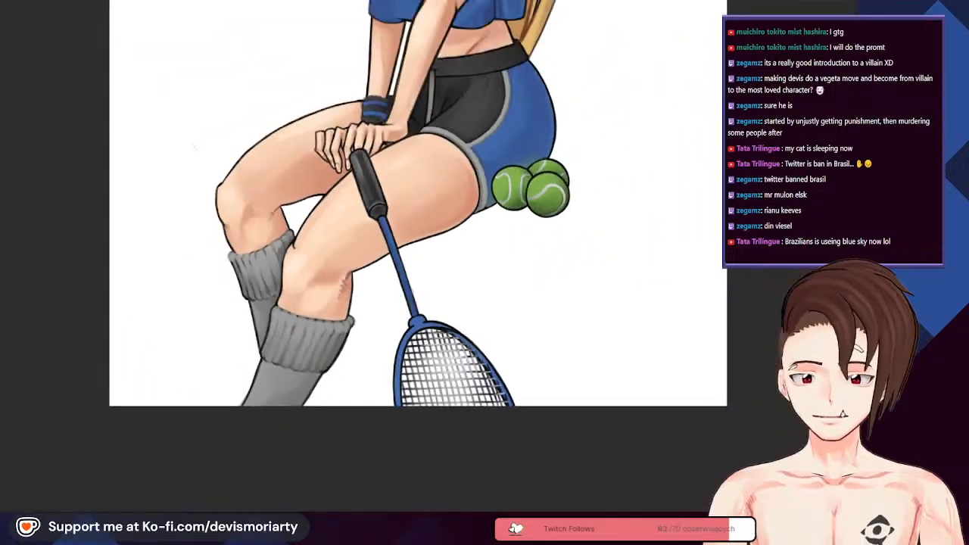
scroll(521, 295, up, 3)
scroll(356, 163, down, 4)
scroll(353, 129, up, 3)
scroll(381, 155, down, 3)
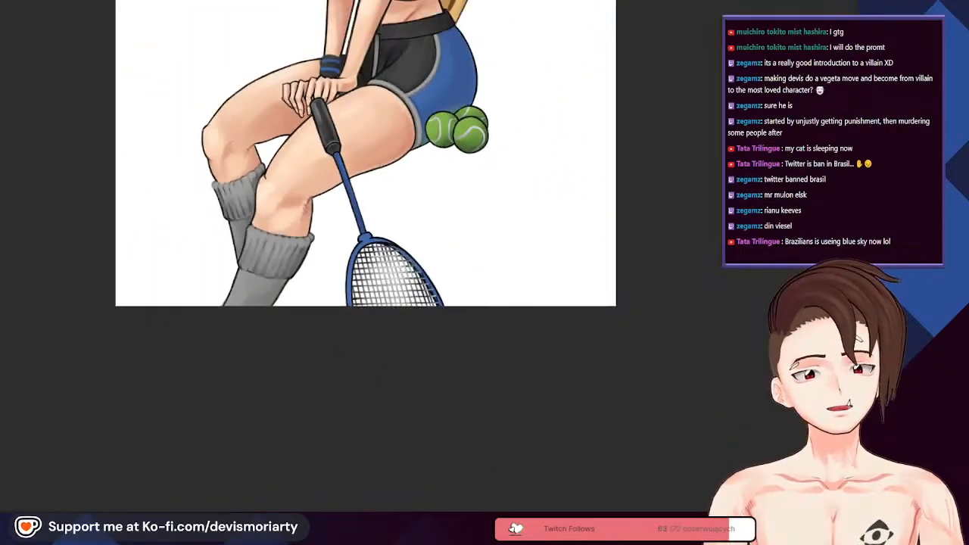
Step: Blend a darker blue band along the middle of the racket shaft, keeping lighter blue beside it
scroll(364, 241, up, 6)
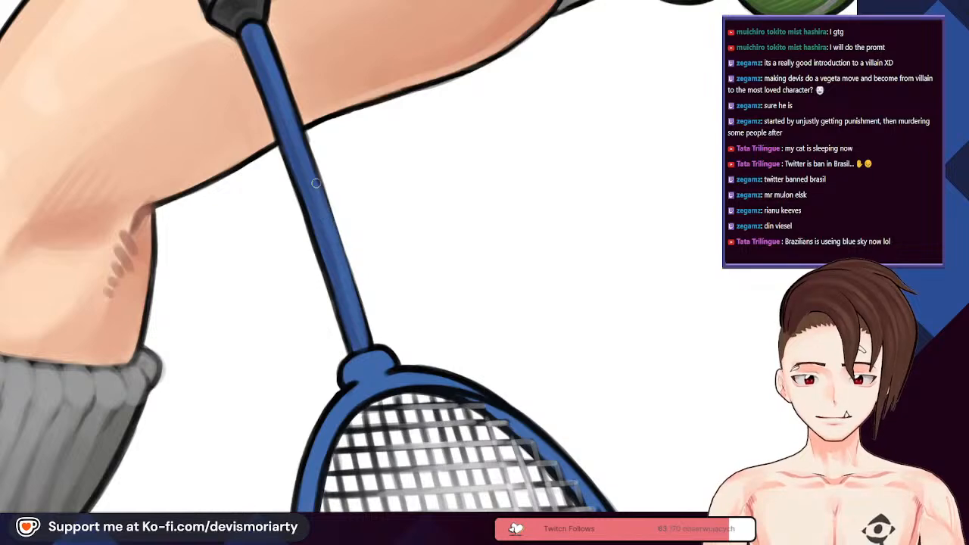
scroll(328, 220, down, 3)
scroll(337, 256, up, 4)
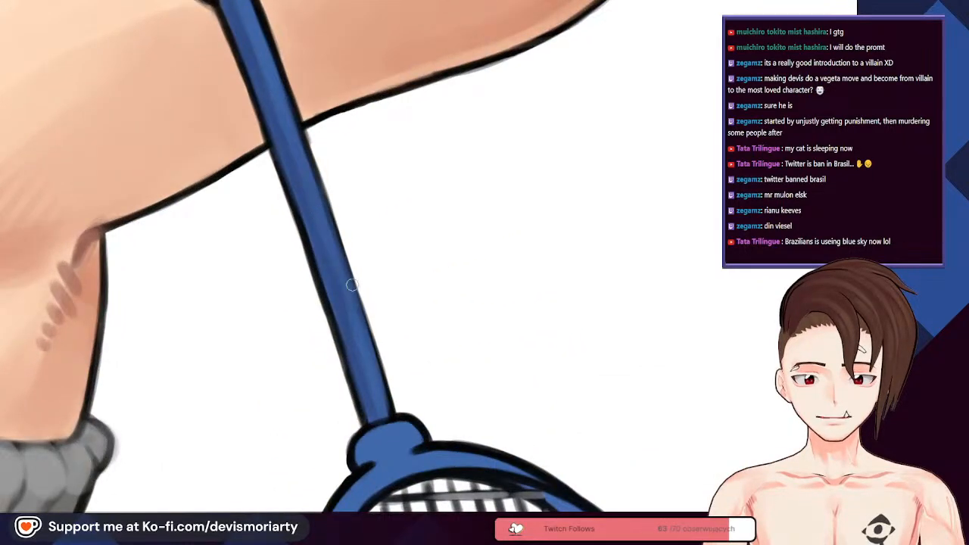
scroll(377, 361, down, 3)
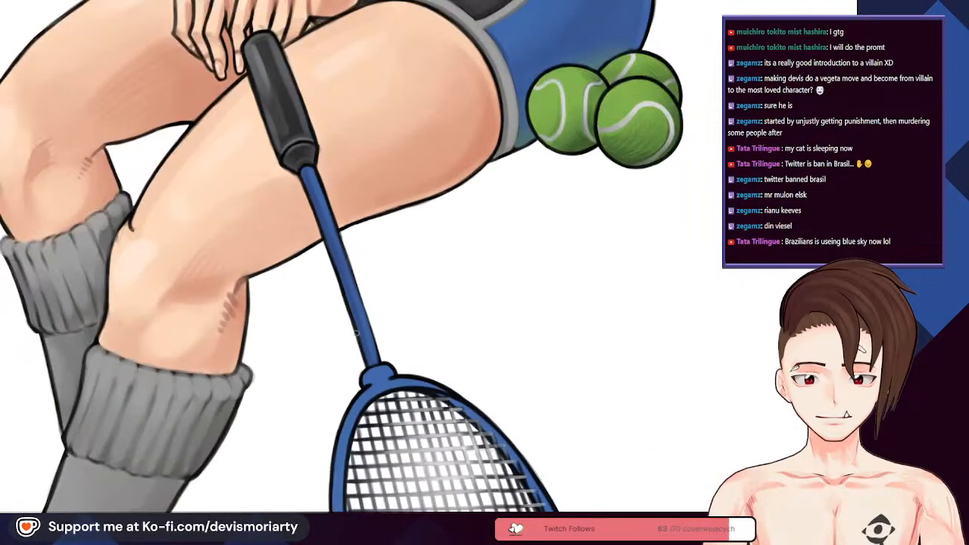
scroll(384, 328, up, 4)
scroll(403, 326, down, 3)
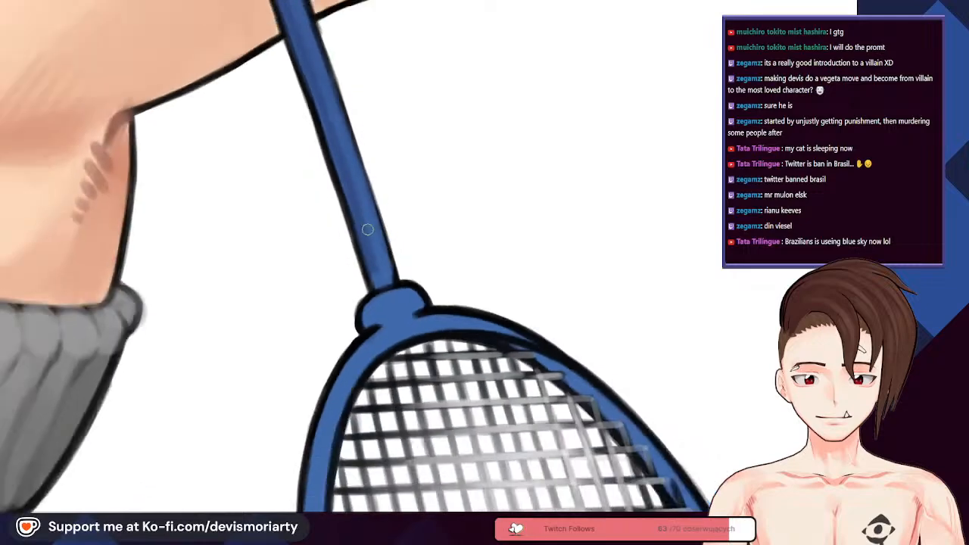
scroll(325, 318, up, 4)
scroll(338, 305, down, 3)
Step: Clean up the black outline where the shaft meets the rounded joint of the racket head
scroll(319, 312, up, 4)
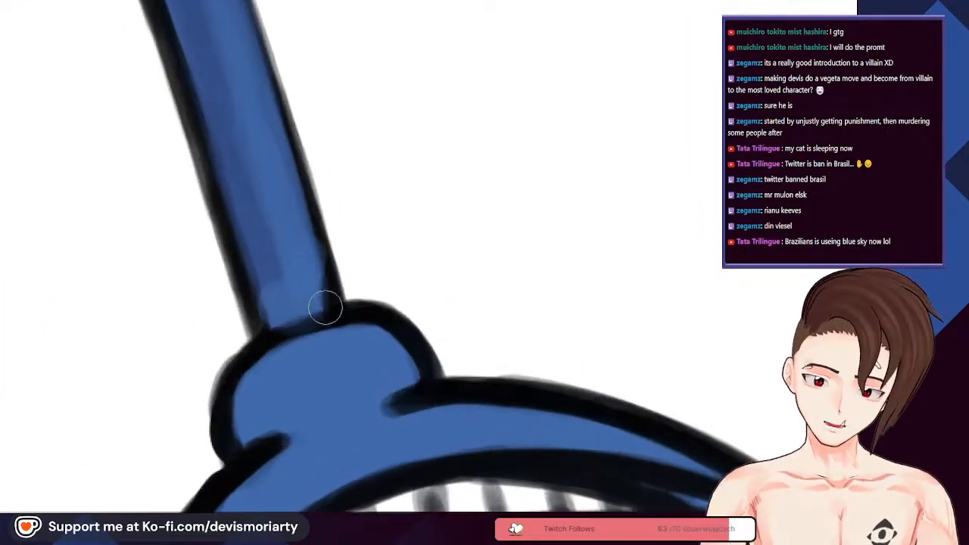
scroll(298, 275, down, 1)
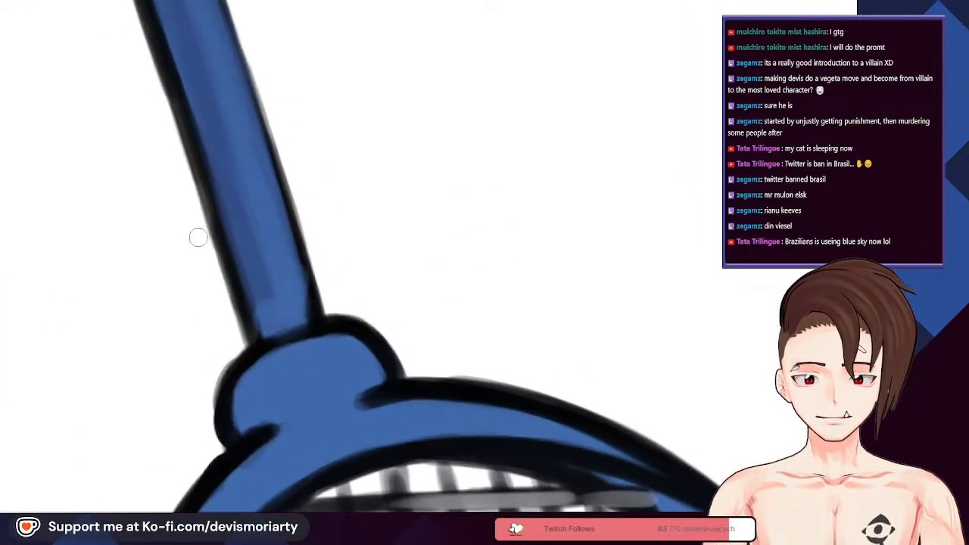
scroll(322, 324, up, 1)
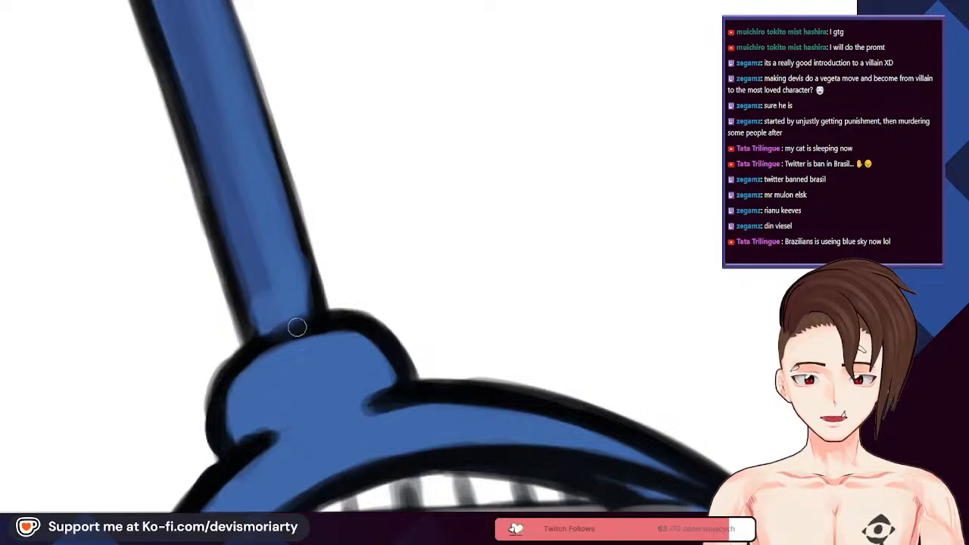
scroll(304, 195, down, 1)
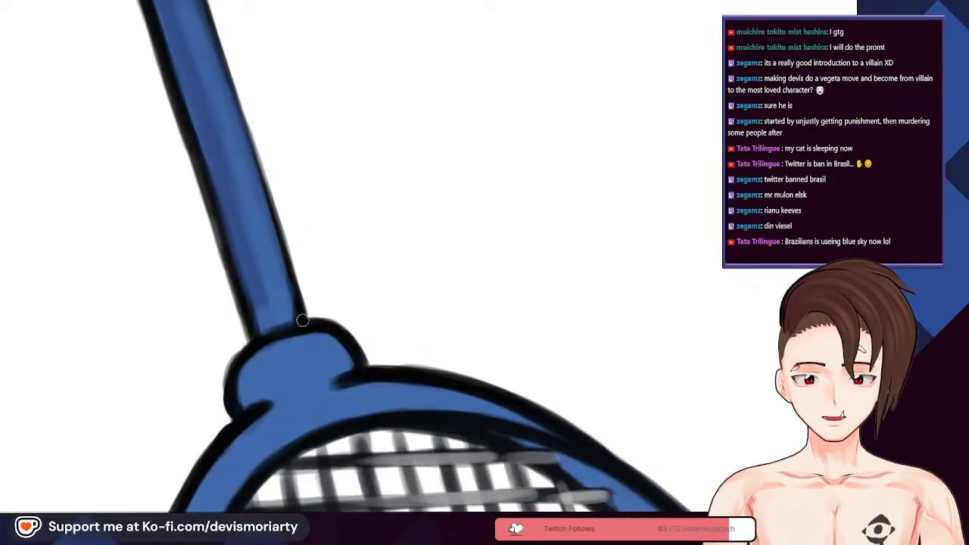
scroll(273, 200, down, 2)
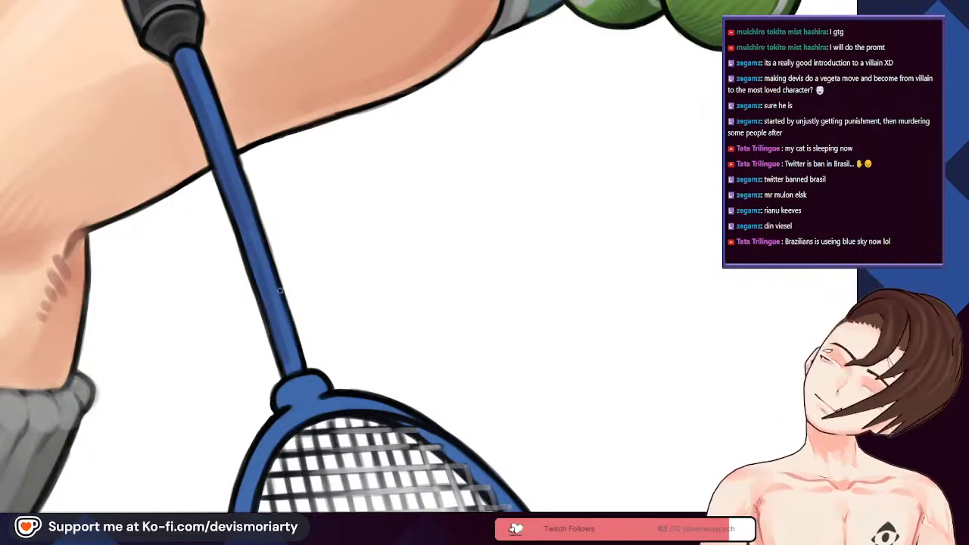
Step: Carry the dark blue band down to the shaft's lower end, just above the racket head's joint
scroll(273, 283, down, 1)
scroll(270, 285, down, 1)
scroll(295, 341, up, 4)
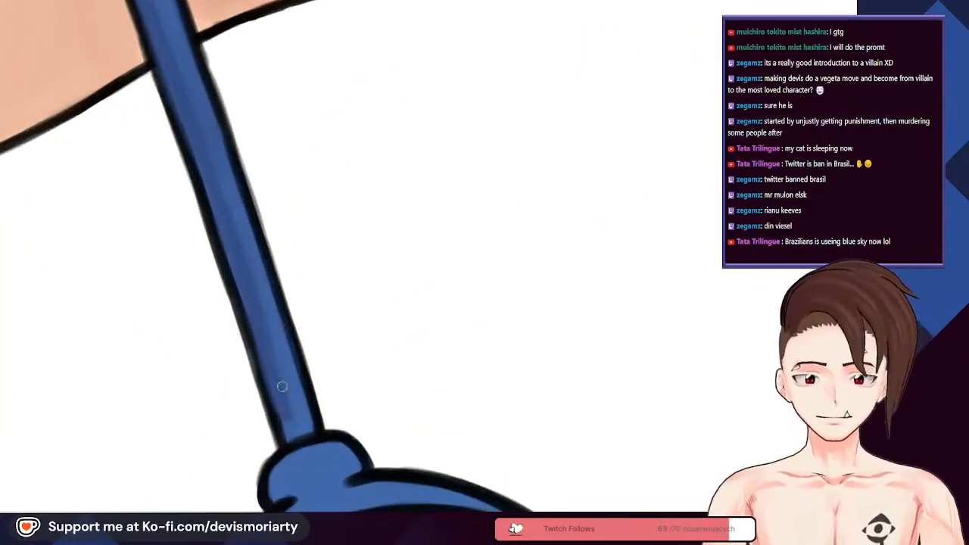
scroll(308, 464, down, 1)
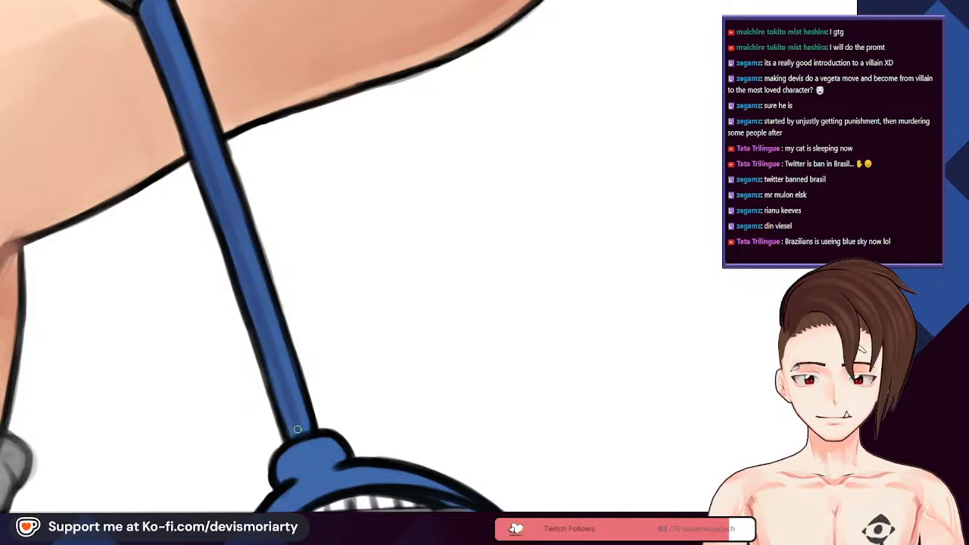
scroll(287, 390, down, 2)
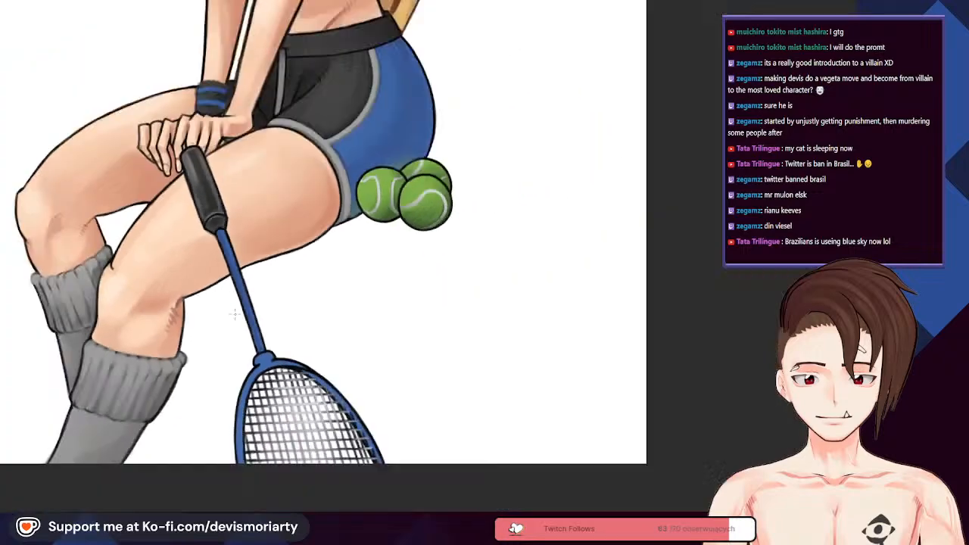
Step: Refine the dark and light blue shading on the shaft's upper end just below the grip's collar
scroll(193, 182, up, 5)
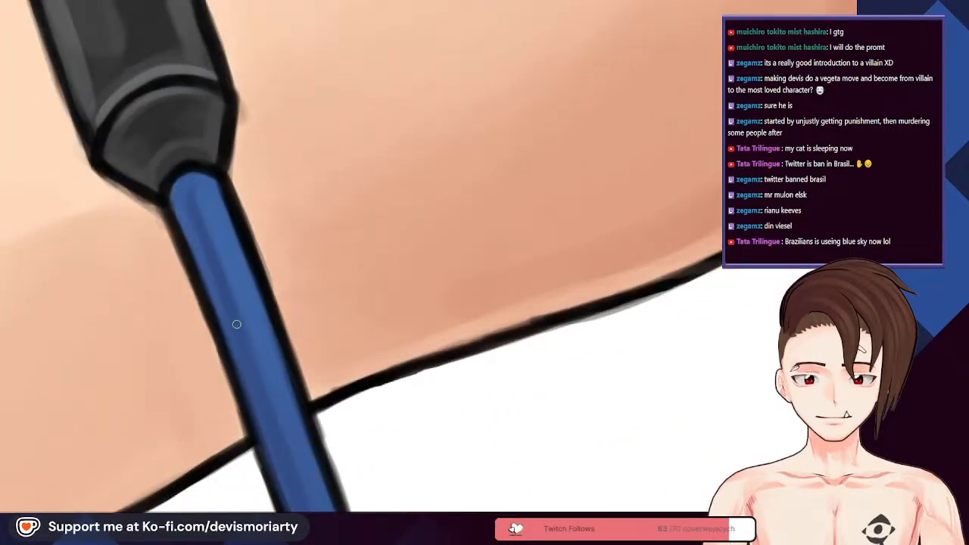
scroll(247, 365, up, 2)
scroll(243, 356, down, 1)
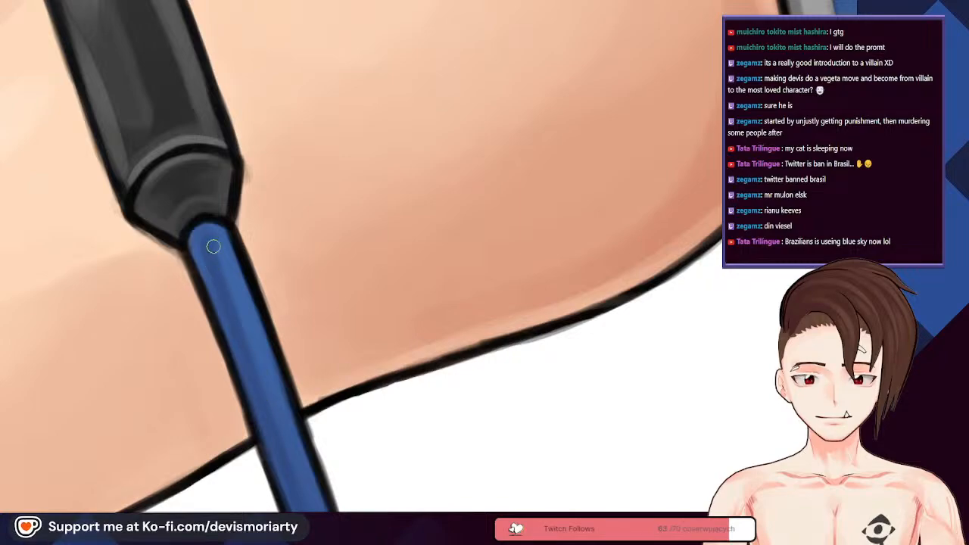
scroll(194, 247, down, 4)
scroll(236, 312, up, 4)
scroll(238, 326, up, 2)
scroll(238, 333, down, 5)
scroll(195, 271, up, 8)
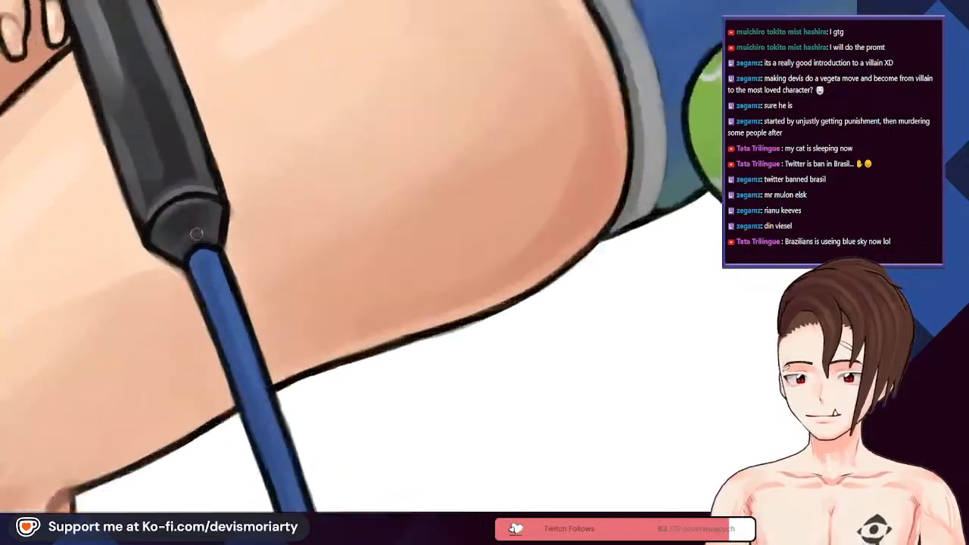
Step: Shade the middle of the rounded joint between shaft and racket head in darker blue, leaving its rim lighter
scroll(240, 386, down, 1)
scroll(240, 387, down, 6)
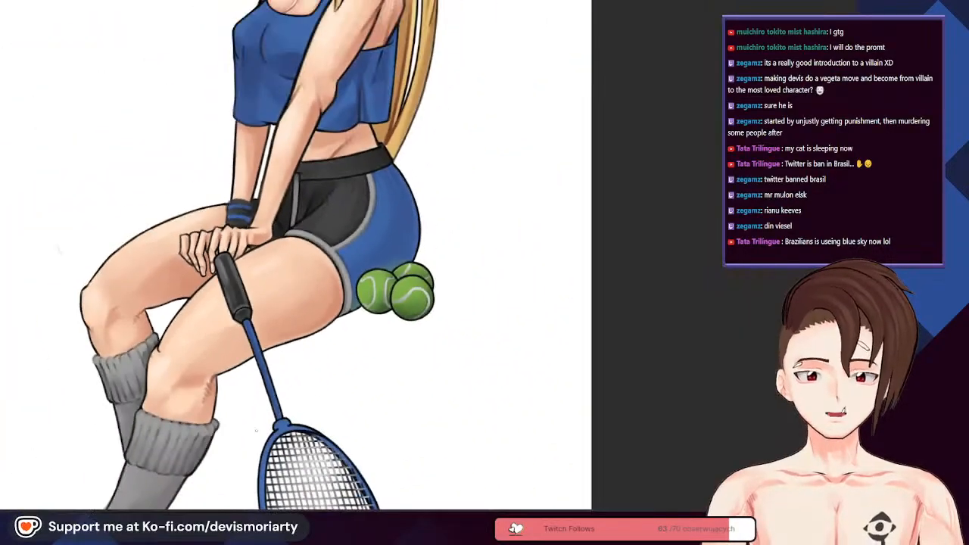
scroll(219, 485, up, 2)
scroll(303, 300, down, 5)
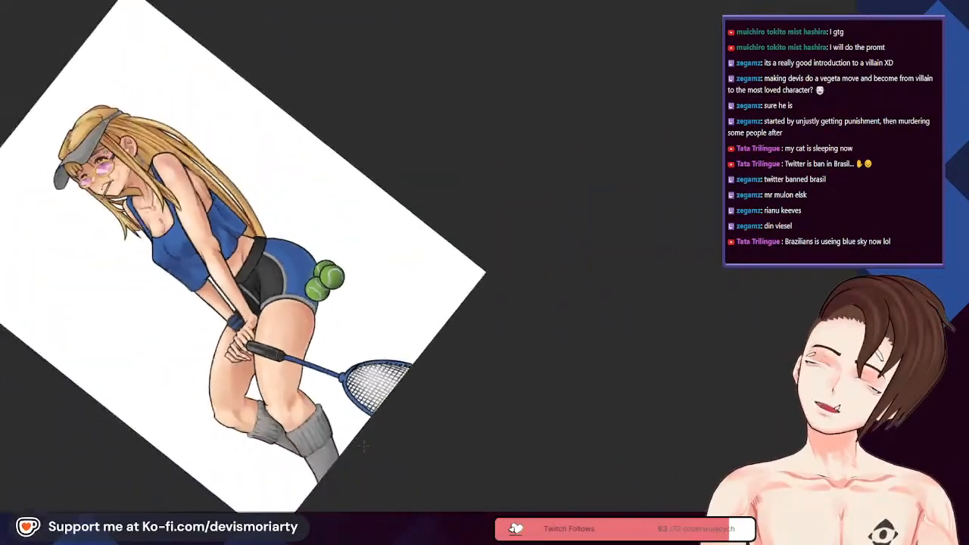
scroll(303, 300, up, 8)
scroll(333, 288, down, 3)
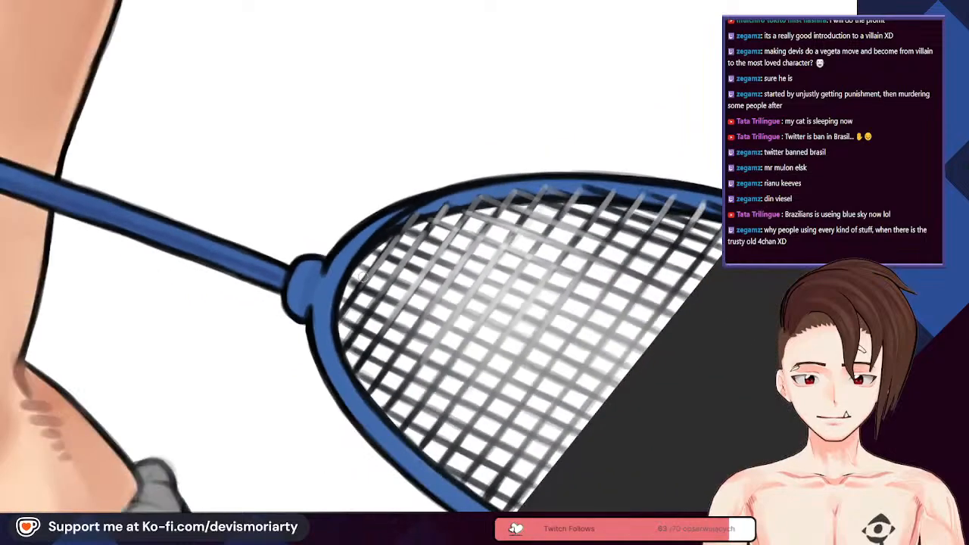
scroll(362, 277, up, 2)
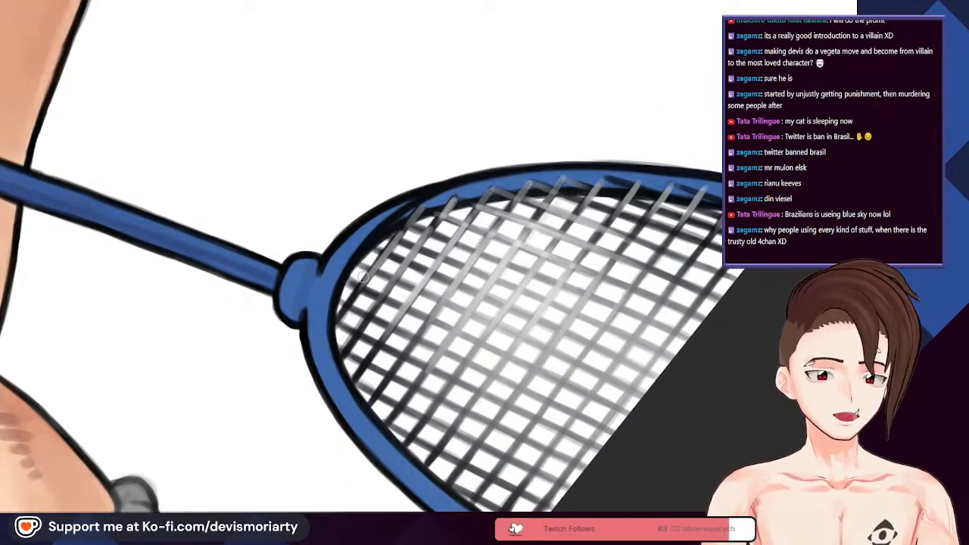
scroll(362, 277, down, 3)
scroll(357, 204, up, 3)
scroll(357, 179, up, 4)
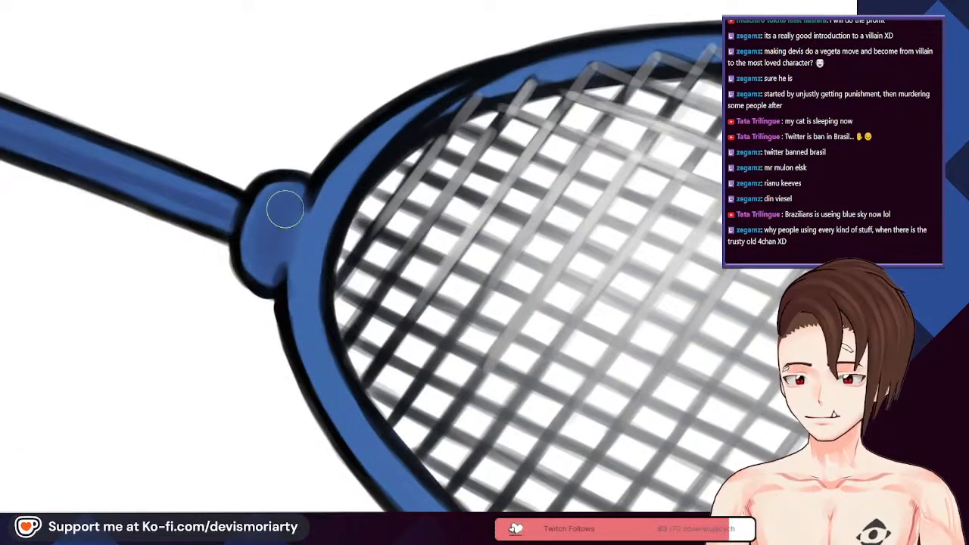
scroll(264, 197, down, 2)
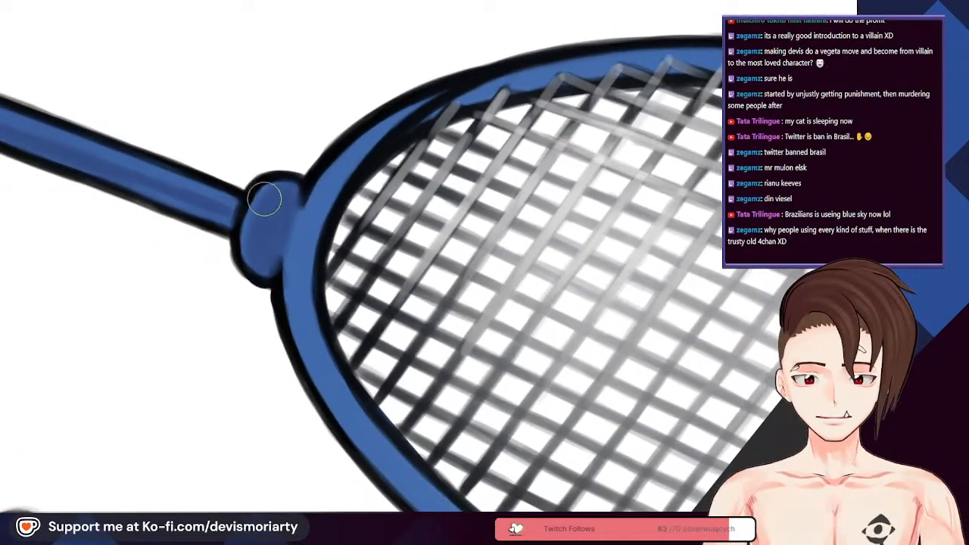
scroll(272, 194, up, 1)
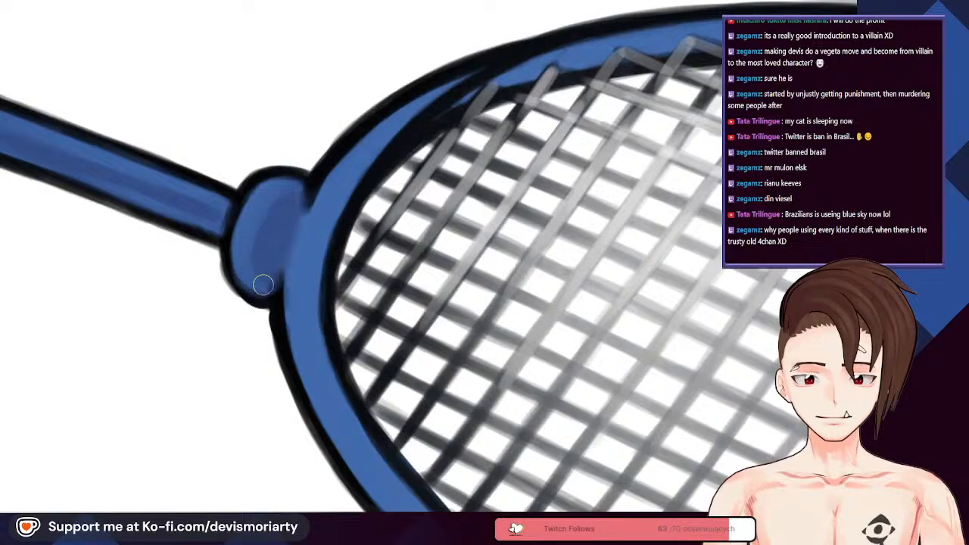
Step: Blend the joint's dark blue shading towards the head's frame and soften the transition between the two
scroll(273, 197, down, 5)
scroll(275, 223, up, 5)
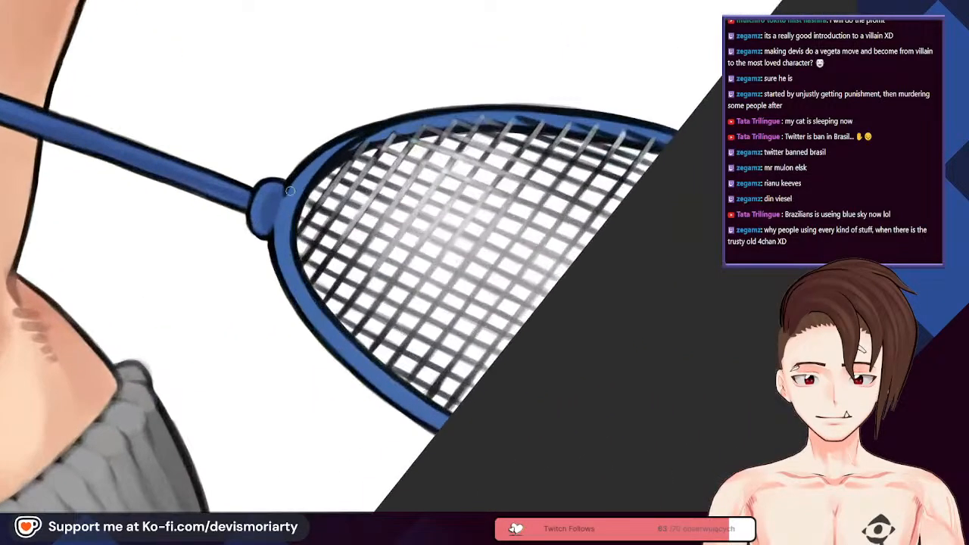
scroll(273, 211, up, 2)
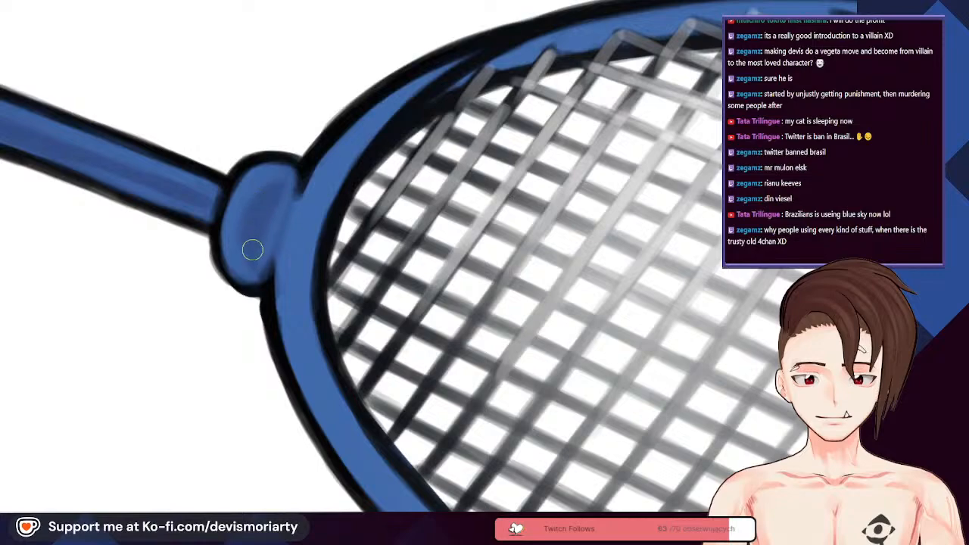
scroll(284, 167, down, 4)
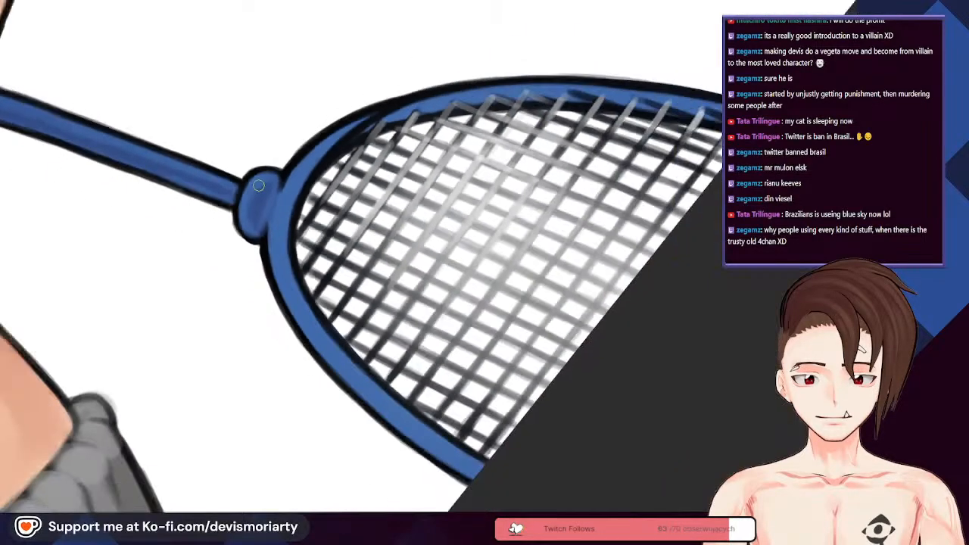
scroll(298, 187, up, 4)
scroll(295, 182, up, 1)
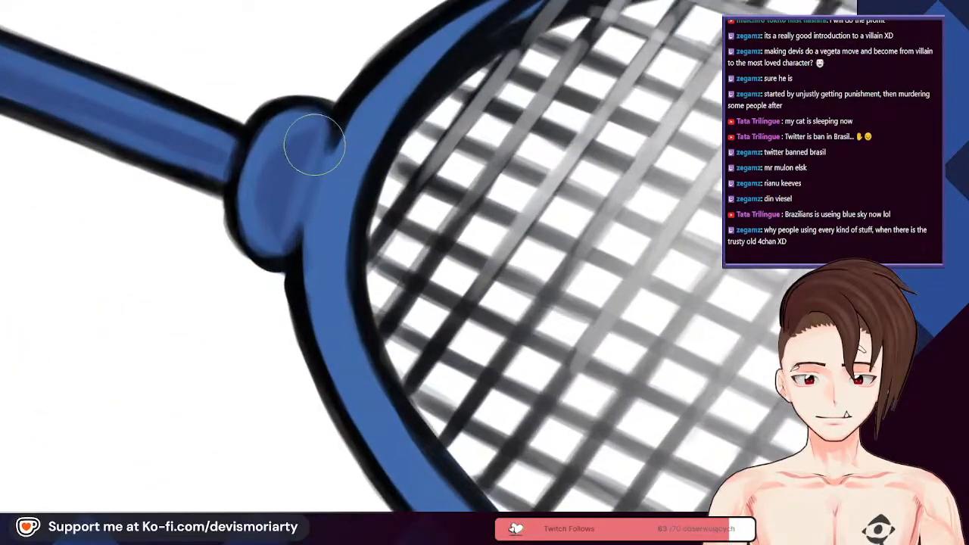
scroll(272, 203, down, 4)
scroll(265, 265, up, 2)
Step: Shade the racket frame's side farther from the legs in darker blue, from the joint down to the canvas edge
drag(153, 492, 179, 372)
drag(644, 329, 487, 272)
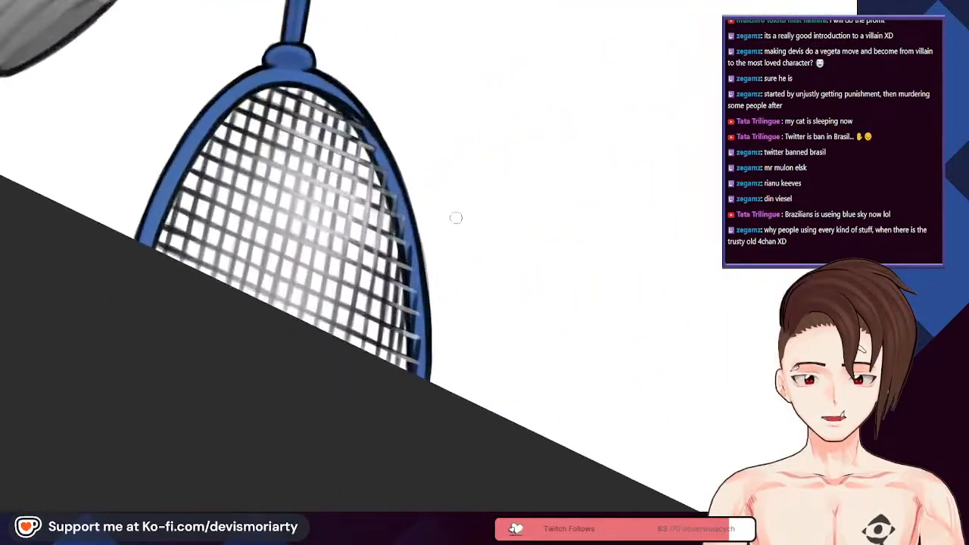
scroll(352, 120, up, 1)
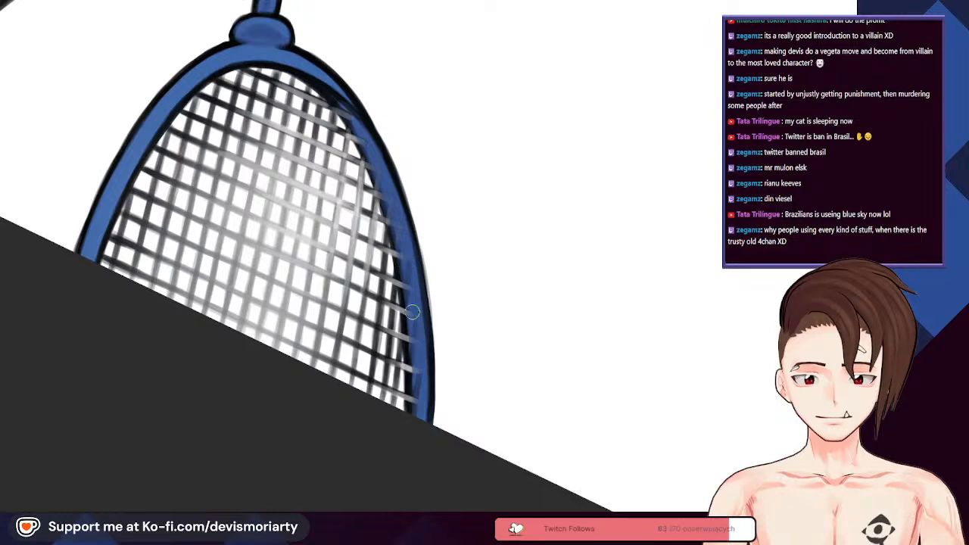
scroll(418, 430, down, 4)
scroll(318, 109, up, 4)
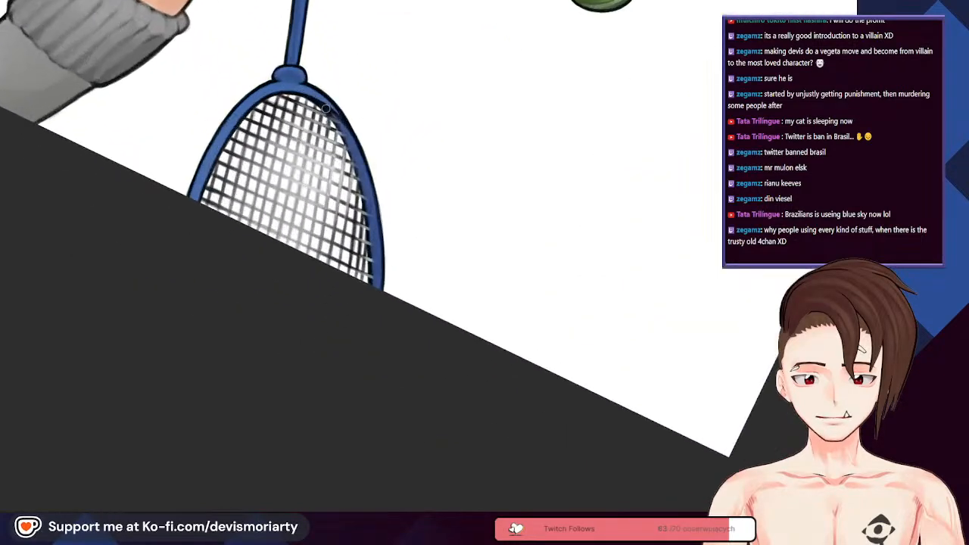
scroll(318, 109, up, 2)
scroll(403, 297, down, 3)
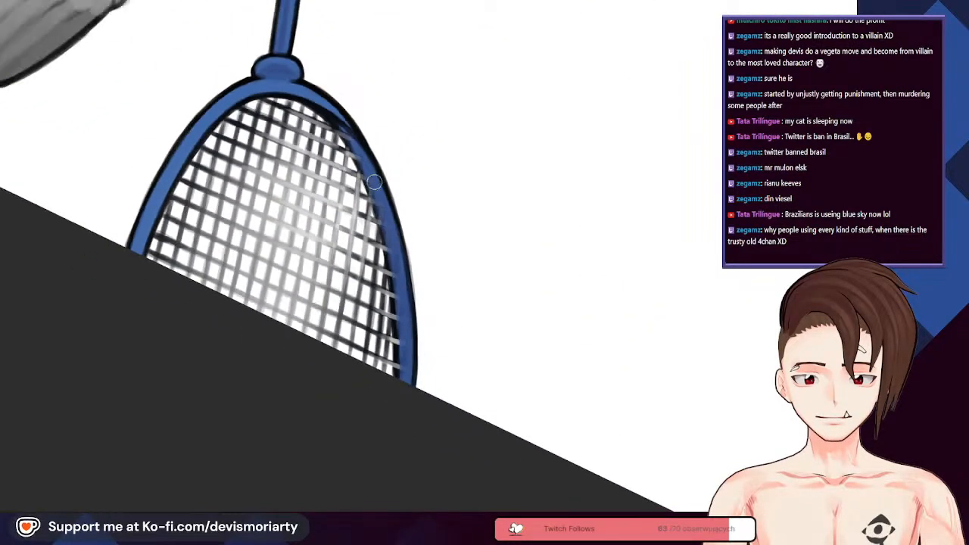
scroll(187, 291, up, 3)
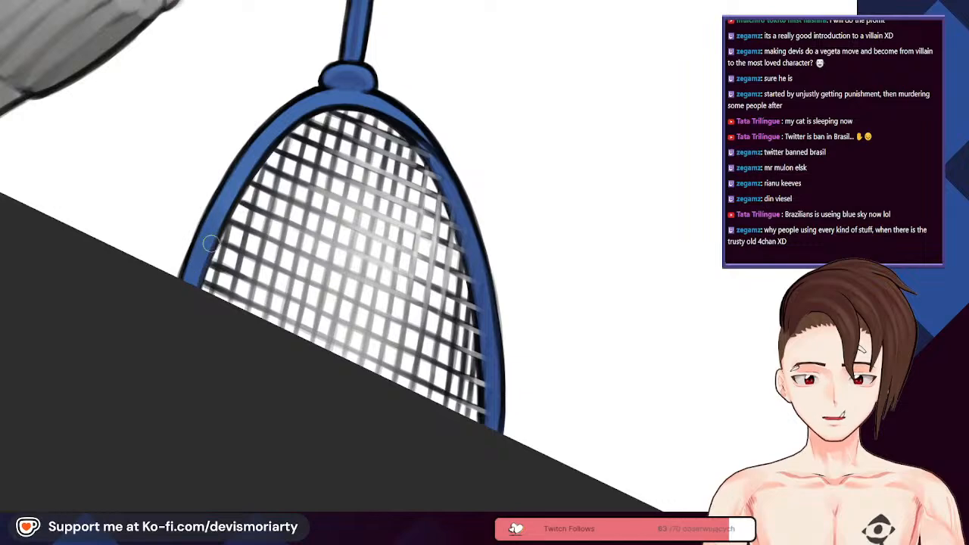
Step: Blend darker blue along the racket frame's side nearer the socks, keeping lighter blue beside the joint
scroll(226, 220, up, 1)
scroll(281, 132, up, 2)
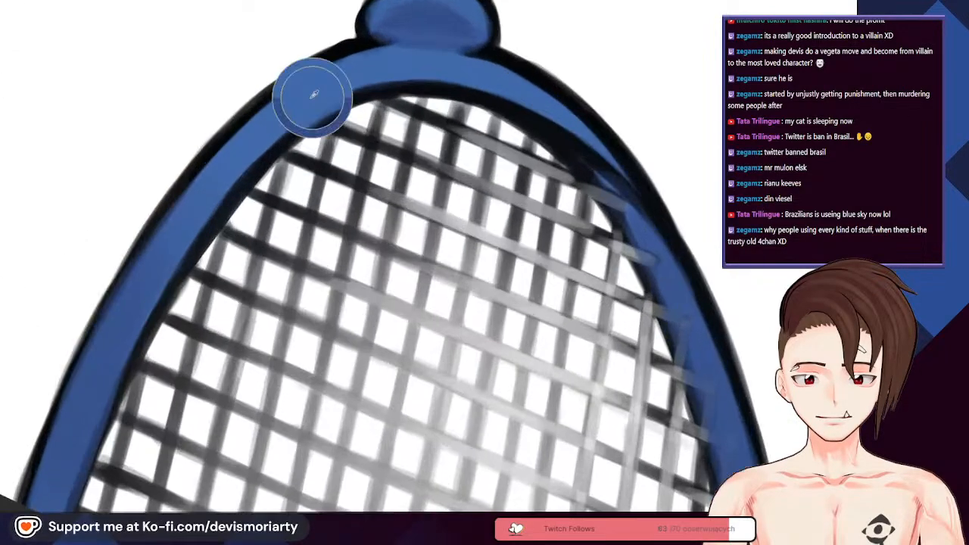
scroll(314, 96, down, 1)
scroll(238, 134, down, 2)
scroll(258, 151, up, 2)
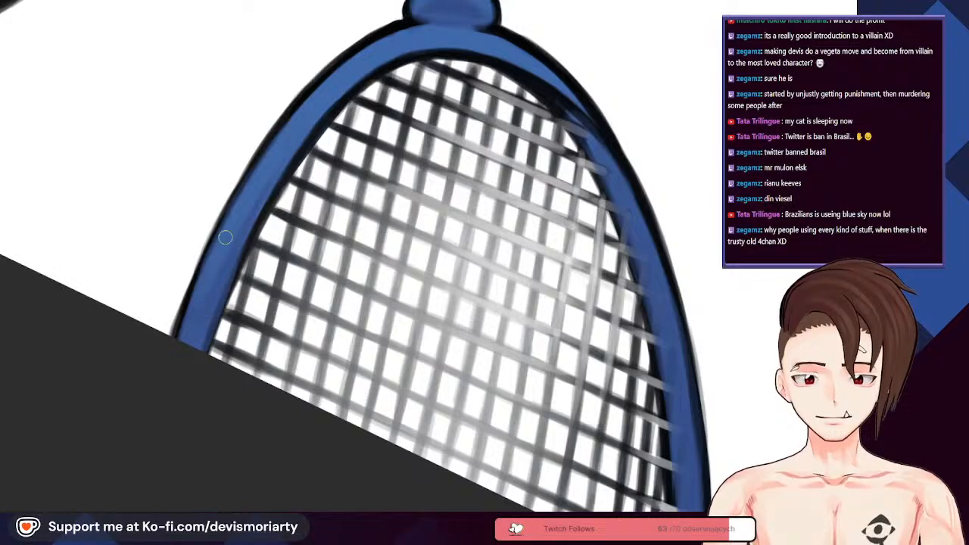
Step: Refine the dark blue shading on the frame's lower ends where the racket head meets the canvas edge
scroll(228, 239, down, 3)
scroll(204, 262, up, 2)
scroll(182, 284, down, 2)
scroll(153, 311, up, 2)
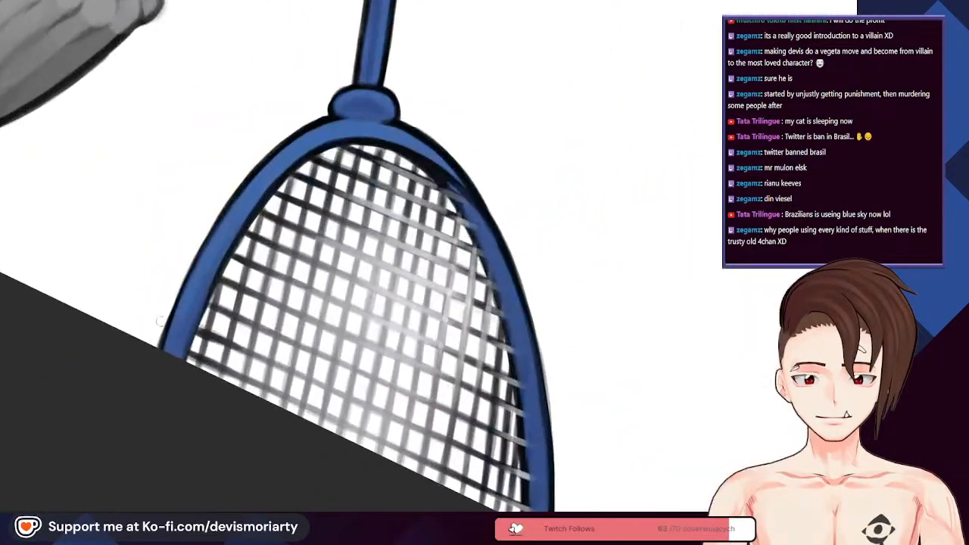
scroll(153, 310, up, 1)
scroll(182, 329, down, 3)
scroll(182, 329, up, 1)
scroll(303, 265, up, 3)
scroll(123, 491, down, 2)
scroll(360, 160, up, 2)
Step: Examine the racket's shading against the legs, shorts and tennis balls in a rotated view
scroll(360, 160, down, 5)
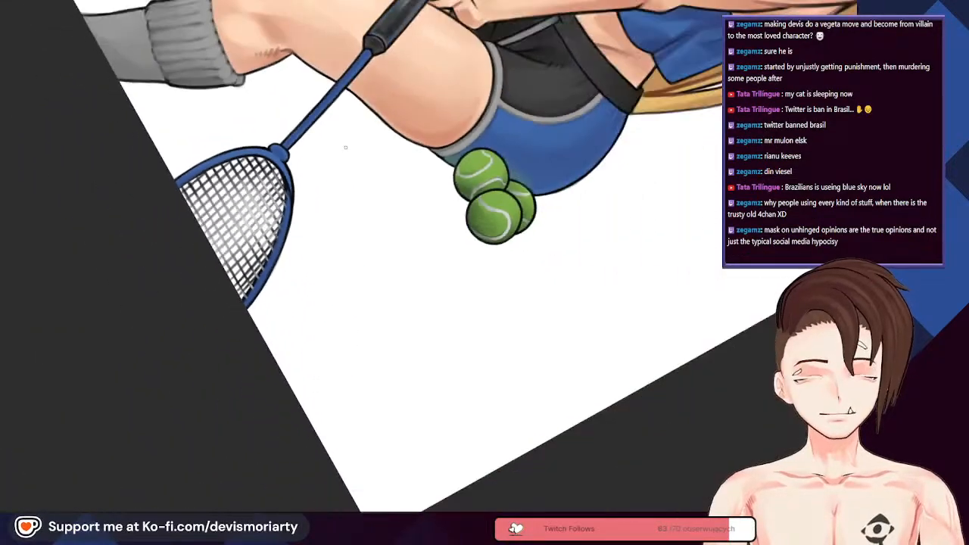
scroll(341, 157, down, 3)
scroll(228, 265, up, 3)
scroll(189, 316, down, 1)
scroll(189, 315, up, 1)
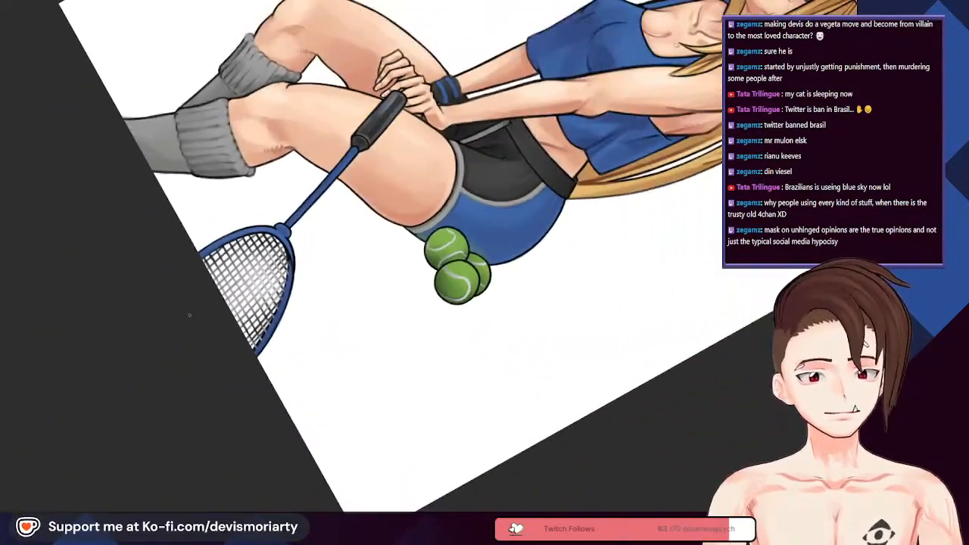
scroll(188, 316, up, 4)
scroll(200, 303, down, 1)
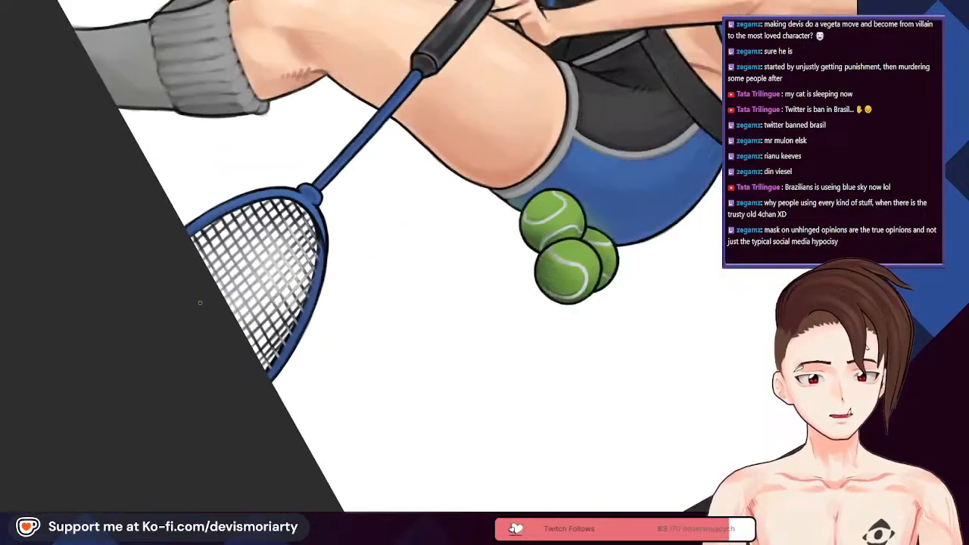
scroll(200, 303, up, 2)
scroll(224, 224, up, 1)
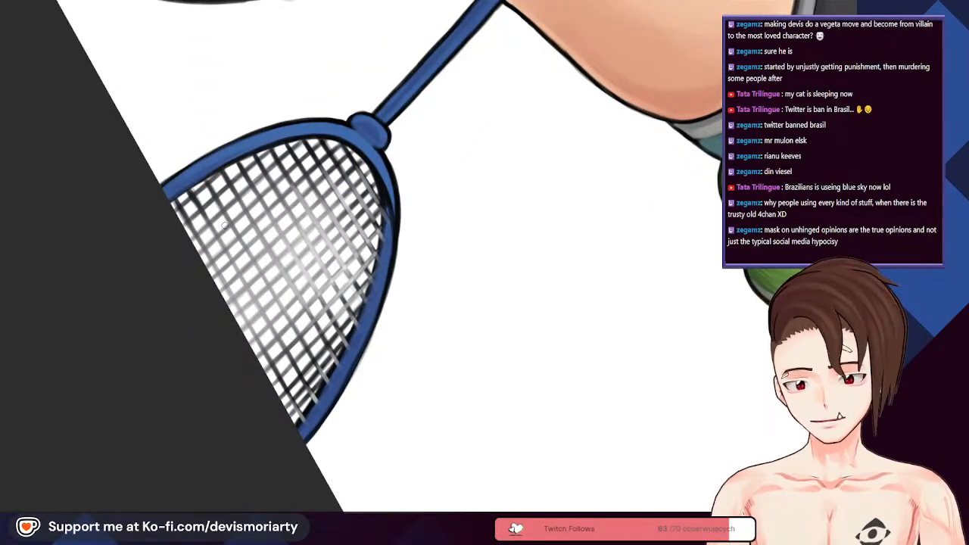
scroll(224, 224, down, 4)
scroll(254, 42, up, 4)
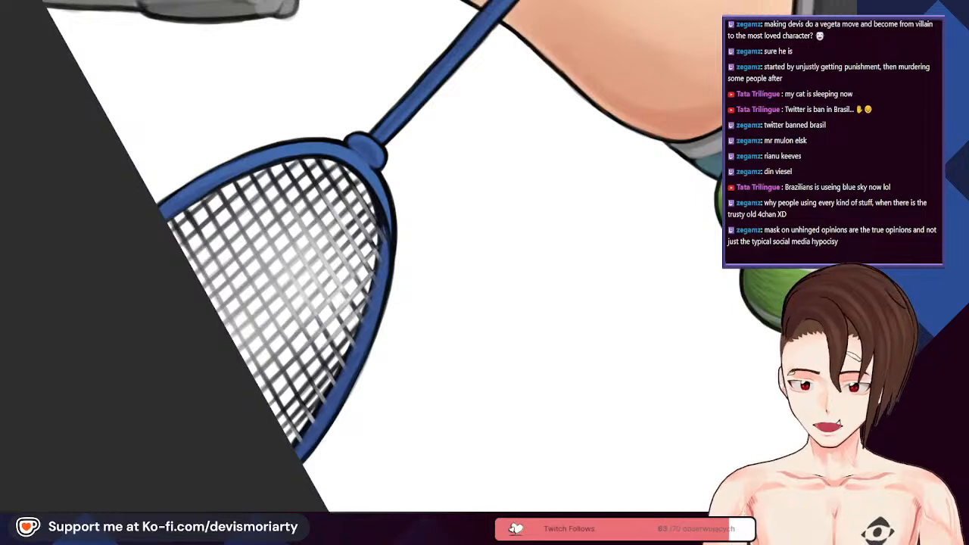
scroll(298, 234, down, 3)
Step: Paint a soft light blue highlight on the rounded joint just below the shaft
scroll(298, 234, up, 5)
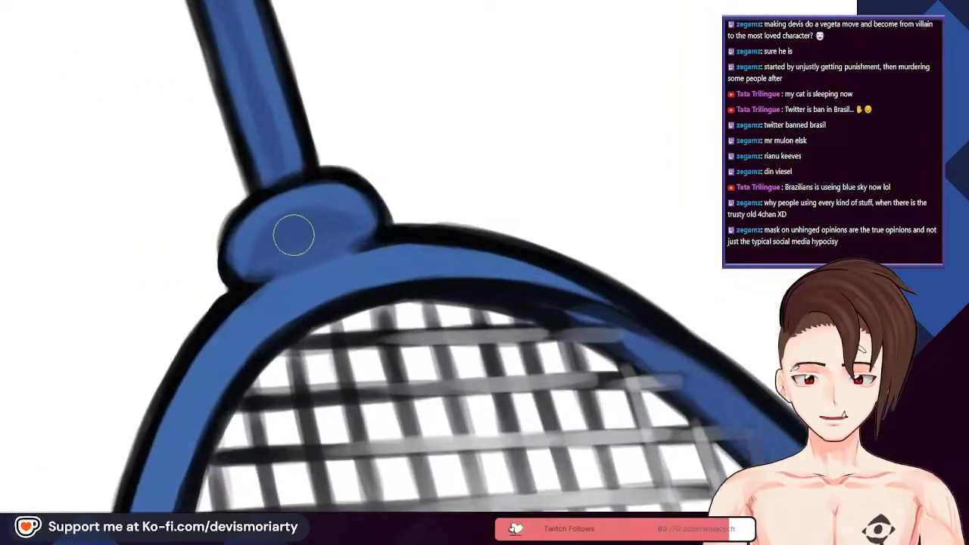
scroll(305, 231, down, 4)
scroll(305, 231, up, 3)
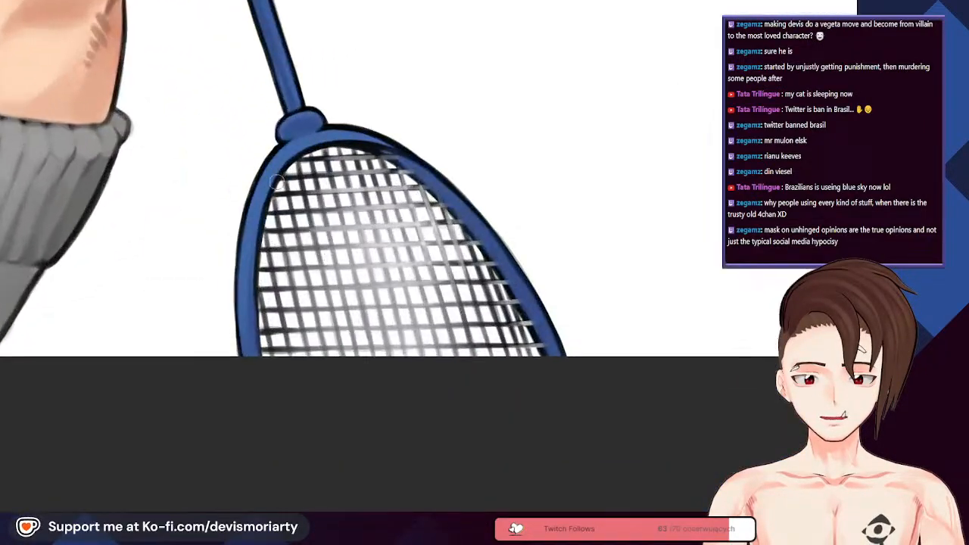
scroll(305, 231, down, 1)
scroll(129, 190, up, 4)
scroll(130, 190, down, 5)
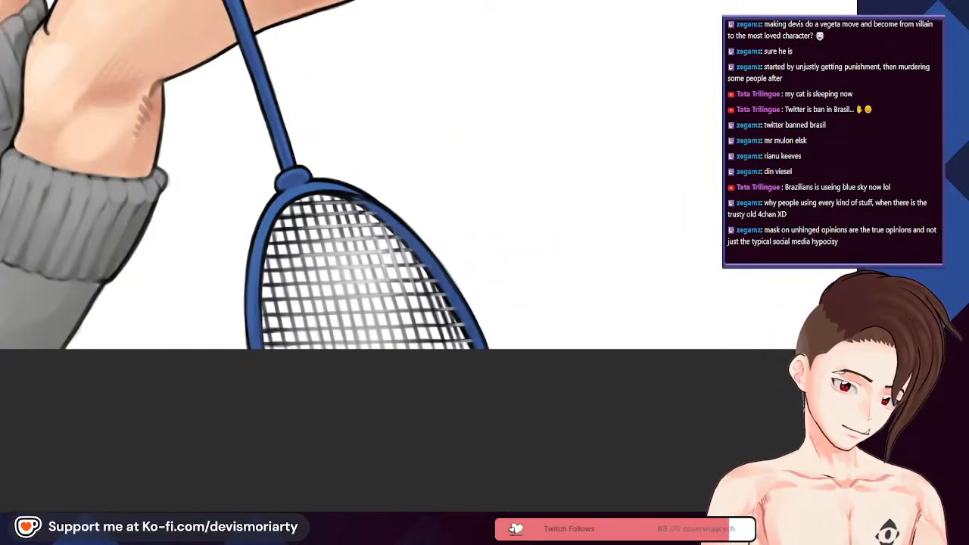
scroll(330, 181, down, 3)
scroll(330, 180, up, 5)
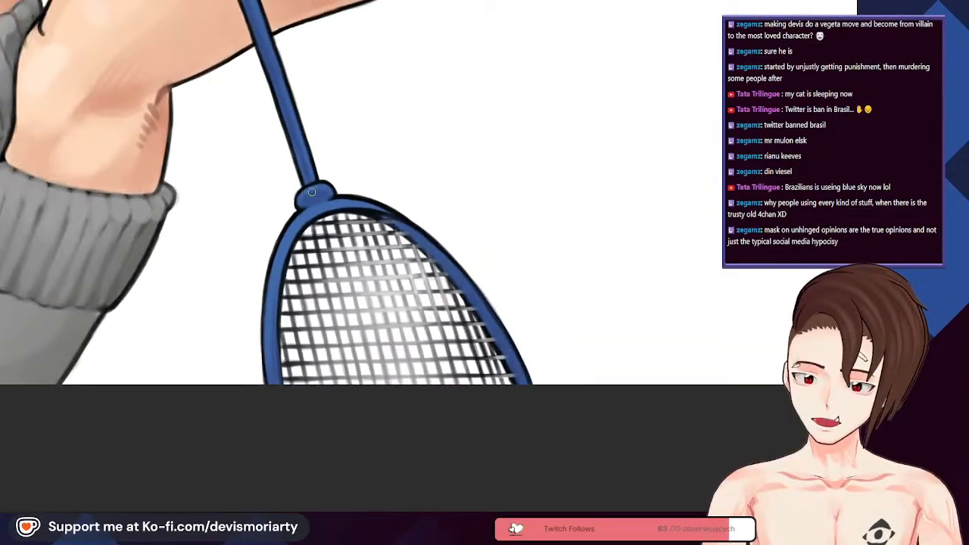
scroll(329, 180, up, 2)
scroll(265, 218, up, 2)
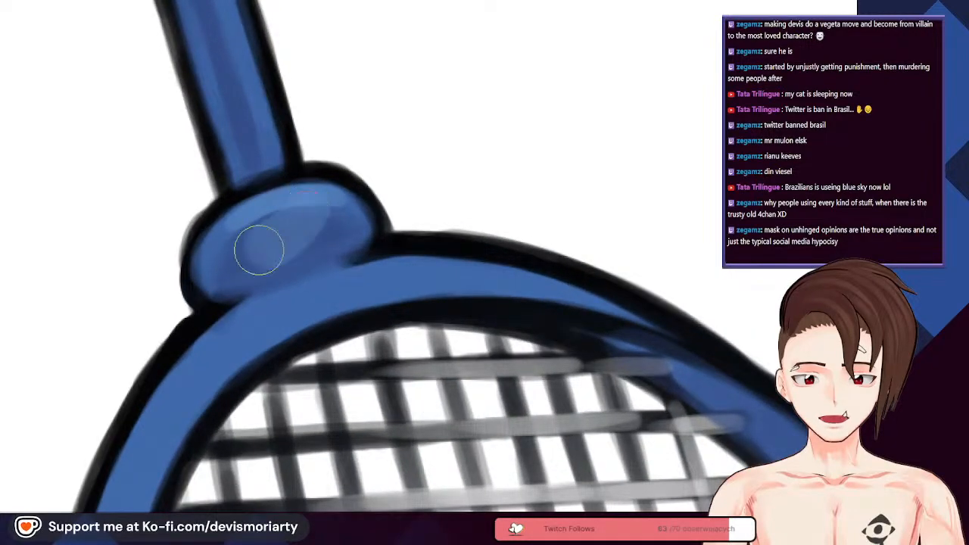
scroll(291, 214, down, 5)
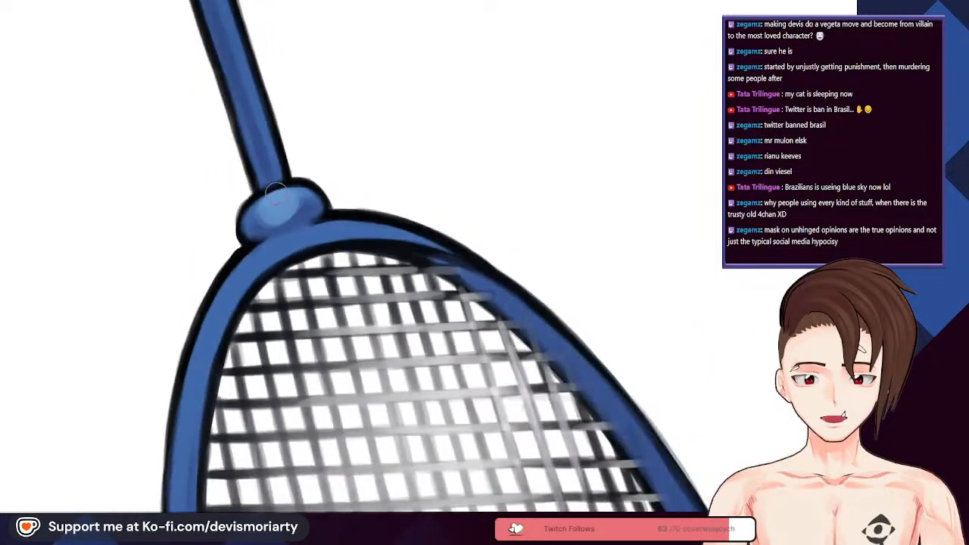
Step: Add light blue highlights along the racket shaft, from just below the grip's collar down towards the joint
scroll(244, 90, up, 4)
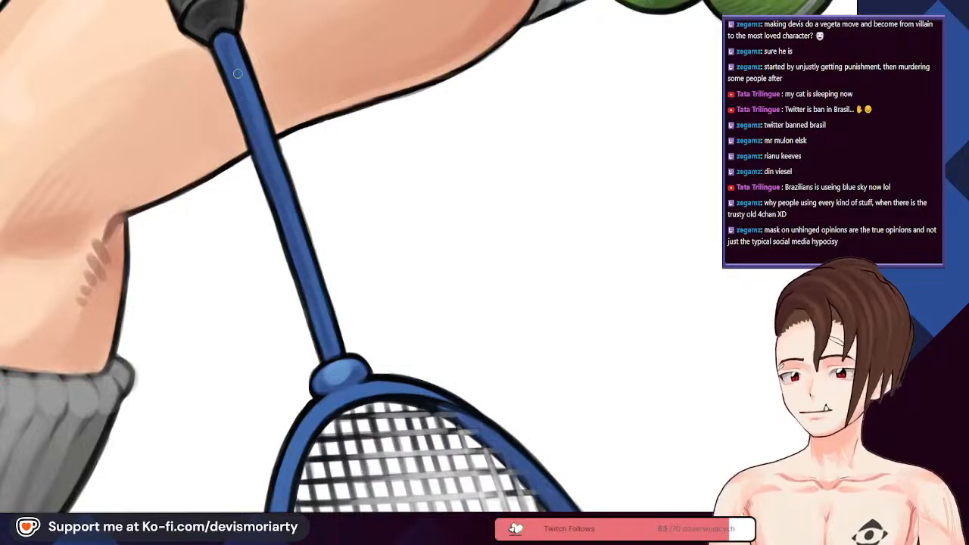
scroll(323, 281, down, 3)
scroll(303, 228, up, 3)
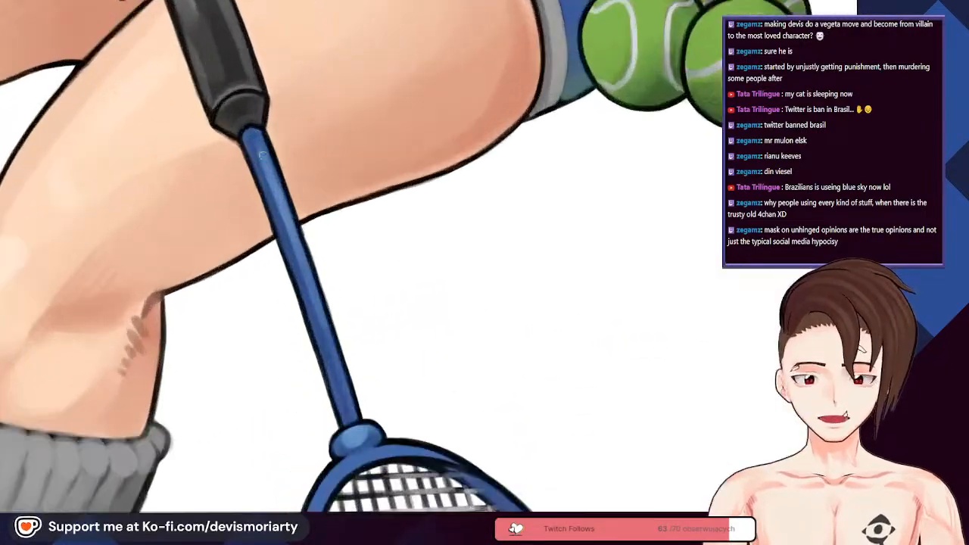
scroll(303, 227, down, 5)
scroll(307, 290, up, 5)
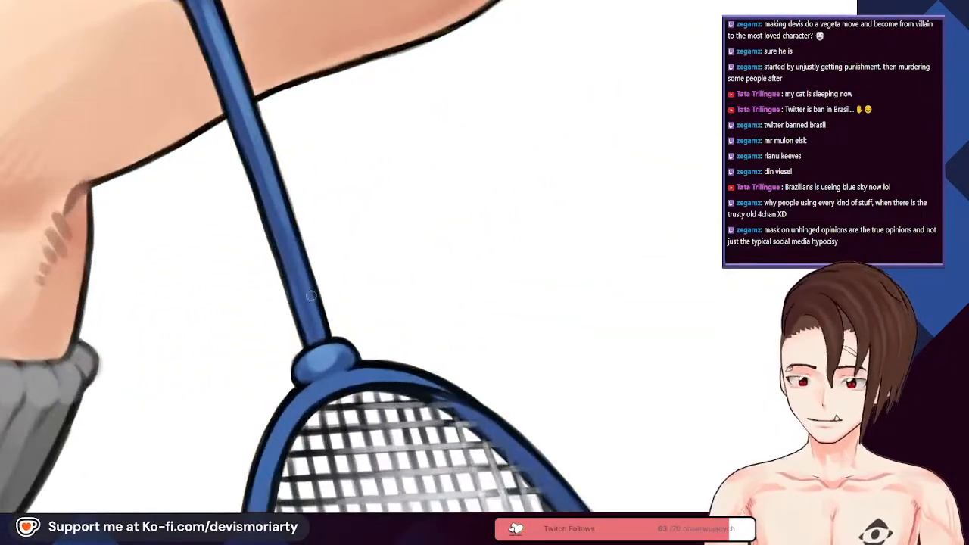
scroll(291, 236, down, 2)
scroll(291, 244, down, 3)
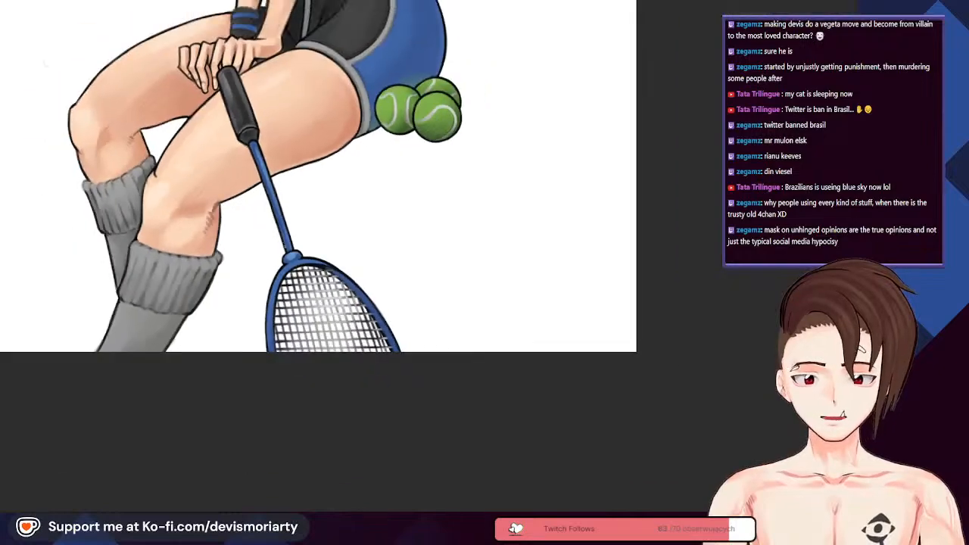
Step: Examine the highlights on the racket's shaft, joint and grip with the canvas turned on its side
scroll(280, 246, up, 1)
mouse_move(78, 509)
mouse_down()
mouse_move(15, 159)
mouse_move(227, 15)
mouse_up()
drag(523, 136, 527, 227)
scroll(526, 227, up, 2)
scroll(357, 225, up, 2)
scroll(358, 223, up, 2)
mouse_move(317, 168)
mouse_down()
mouse_move(381, 262)
mouse_move(358, 201)
mouse_move(366, 214)
mouse_move(377, 348)
mouse_up()
scroll(378, 348, down, 3)
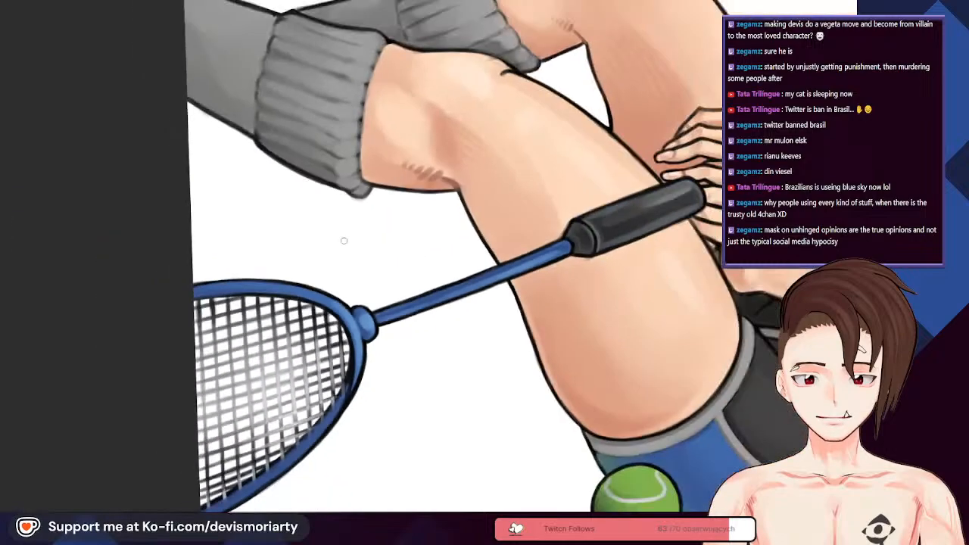
Step: Paint a soft lighter blue highlight along the right side of the racket's head frame
scroll(340, 288, up, 4)
mouse_move(327, 273)
mouse_down()
mouse_move(220, 227)
mouse_move(76, 194)
mouse_up()
scroll(136, 214, down, 5)
scroll(118, 254, up, 2)
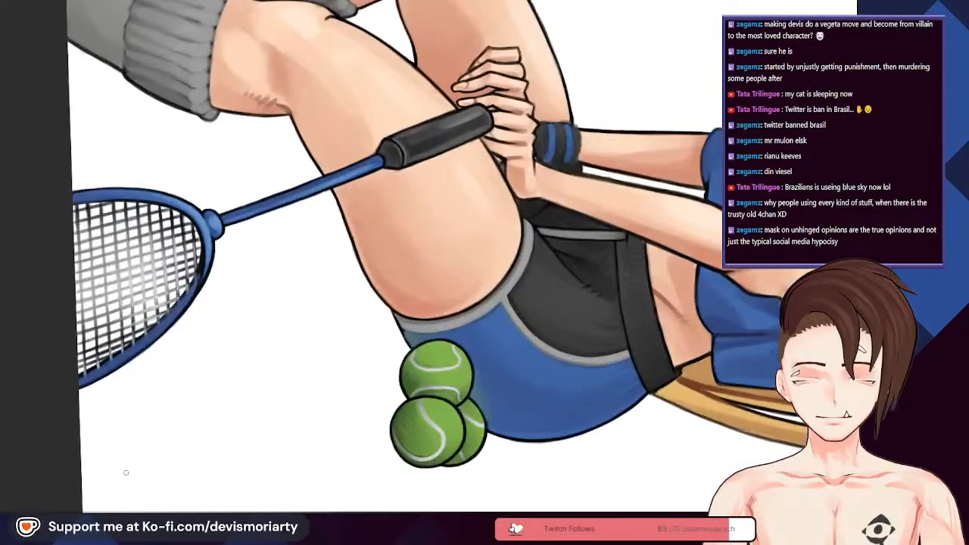
scroll(132, 333, up, 1)
scroll(110, 232, down, 3)
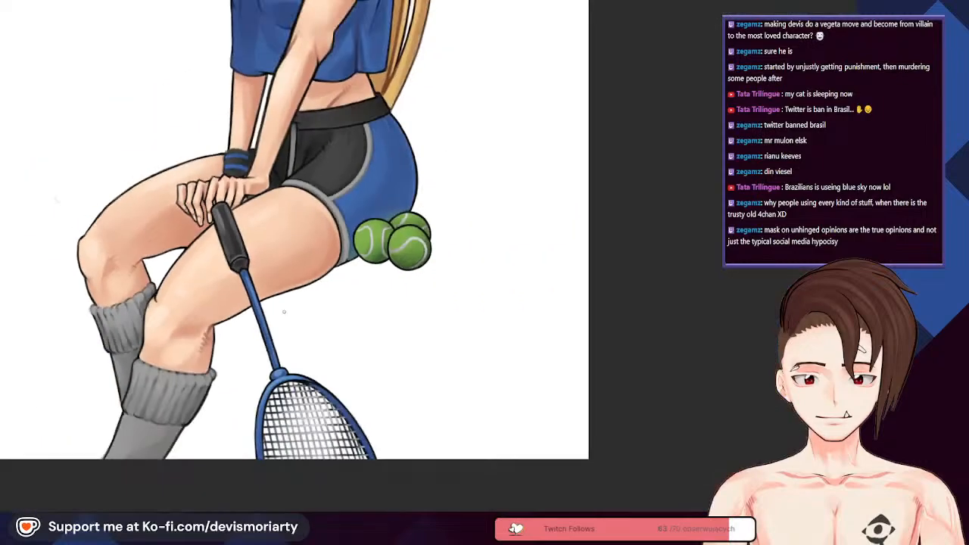
scroll(260, 233, up, 6)
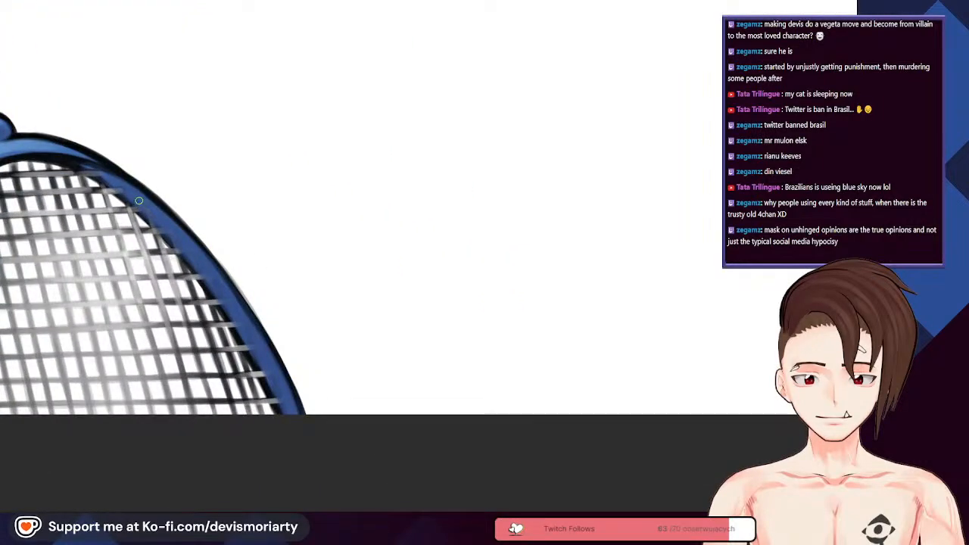
scroll(140, 202, up, 1)
mouse_move(130, 185)
mouse_down()
mouse_move(221, 260)
mouse_move(165, 213)
mouse_move(298, 352)
mouse_up()
scroll(299, 352, down, 3)
scroll(372, 475, up, 3)
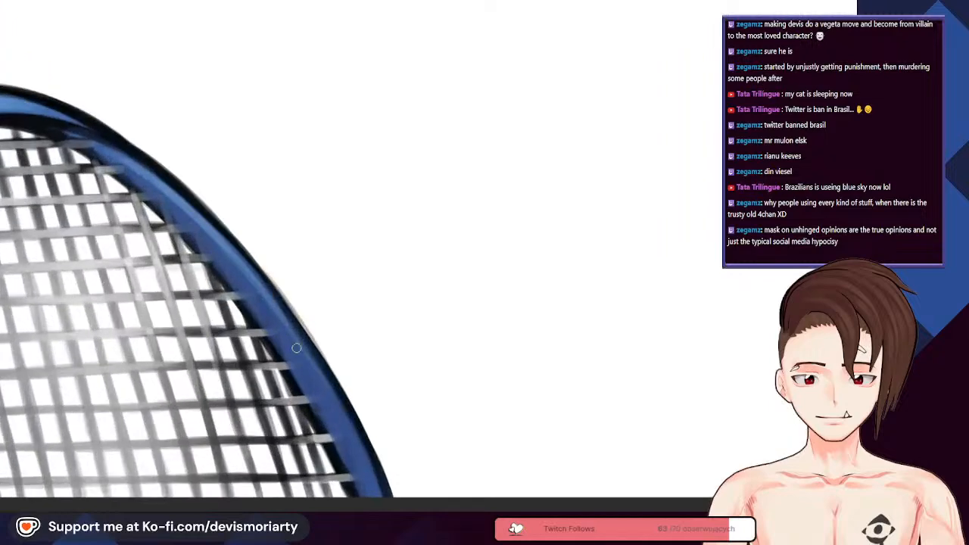
scroll(373, 475, down, 3)
scroll(269, 342, up, 2)
scroll(269, 342, up, 2)
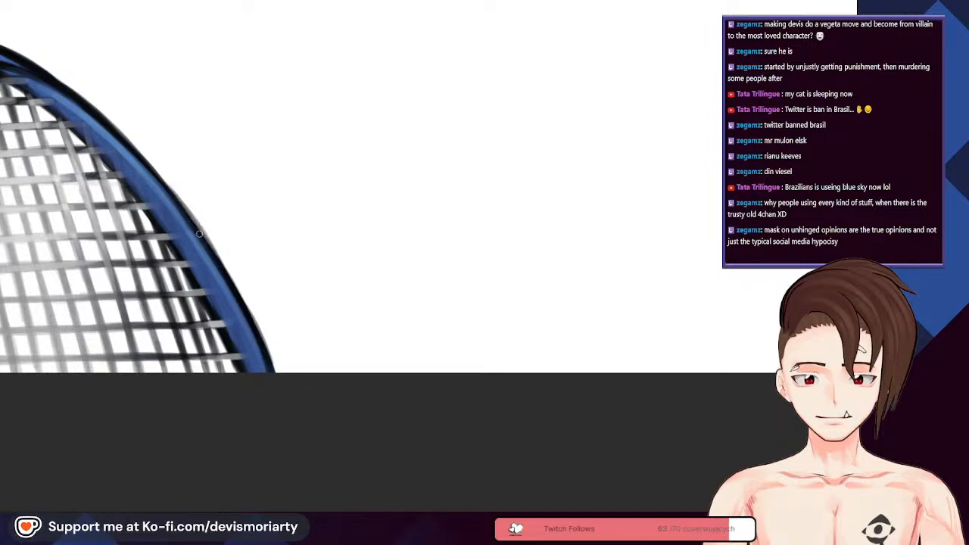
scroll(262, 348, down, 4)
scroll(96, 290, up, 4)
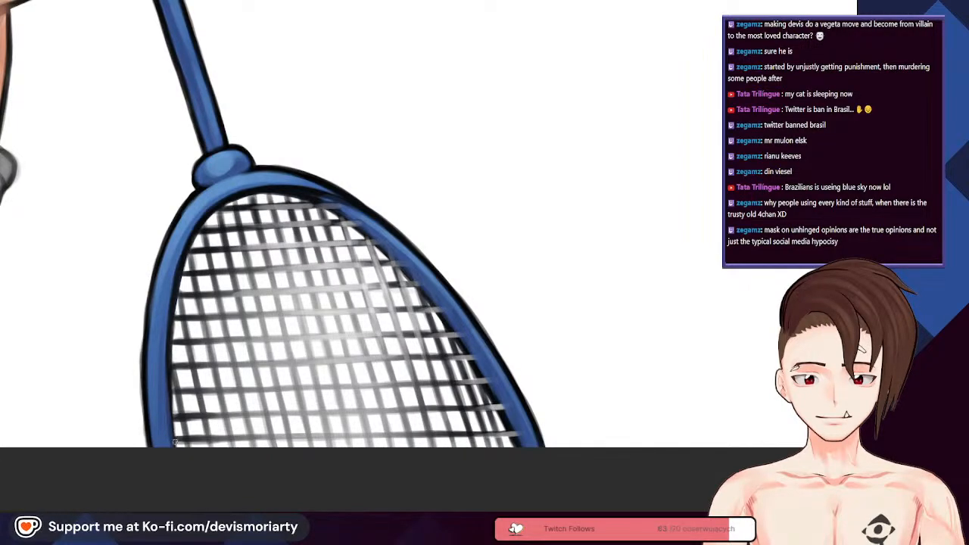
Step: Examine the head frame's shading on both sides, close up and against the whole figure
scroll(170, 436, down, 4)
scroll(162, 474, down, 3)
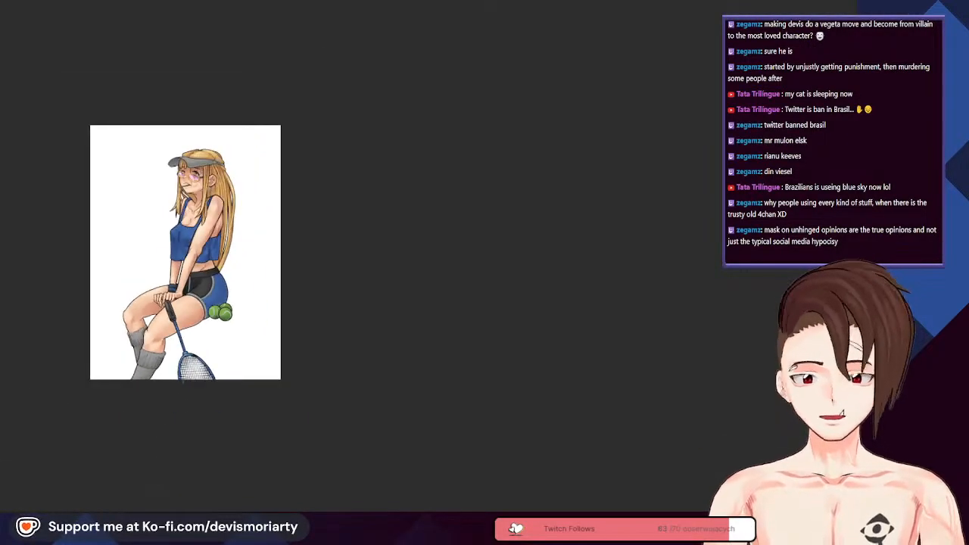
scroll(233, 331, up, 6)
scroll(227, 324, up, 2)
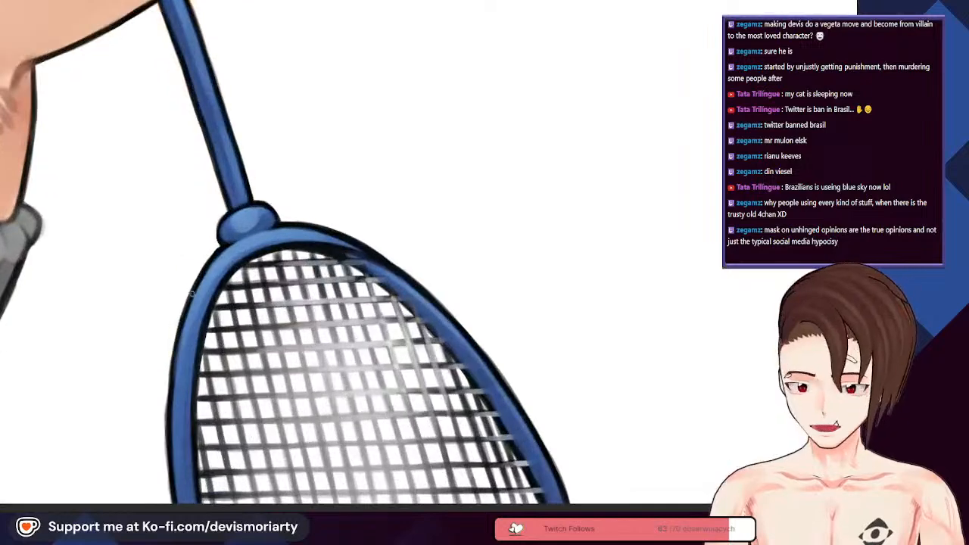
scroll(203, 297, down, 1)
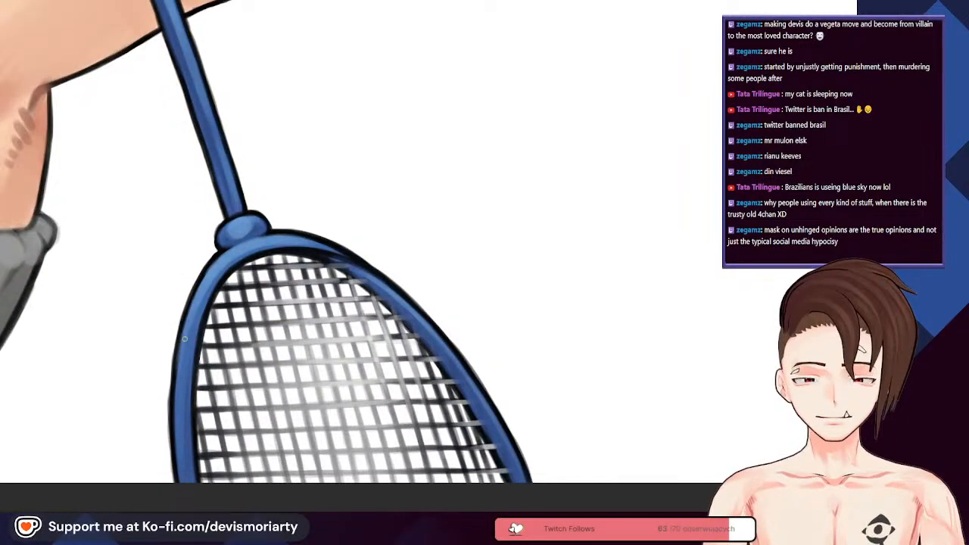
scroll(184, 343, up, 2)
scroll(173, 351, down, 1)
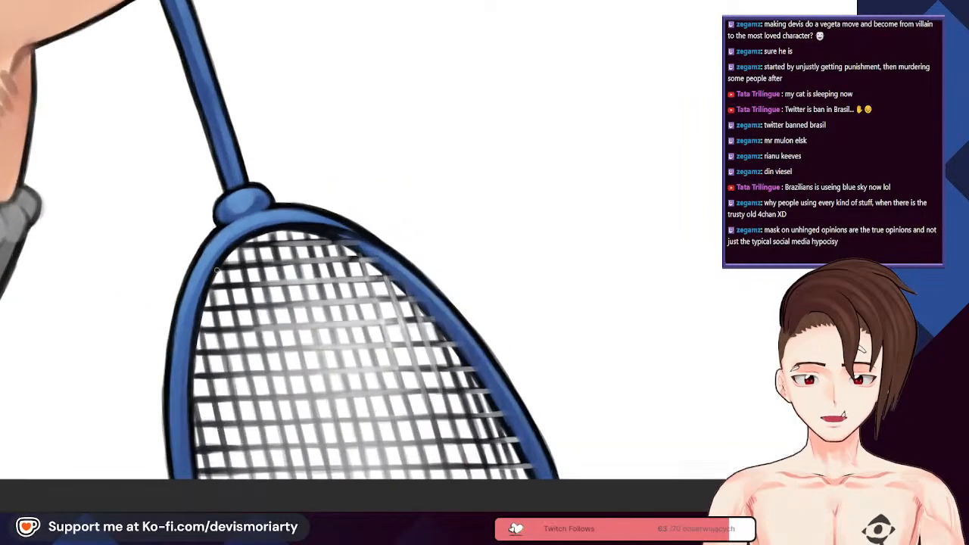
scroll(153, 387, up, 2)
scroll(346, 216, down, 2)
scroll(346, 216, up, 2)
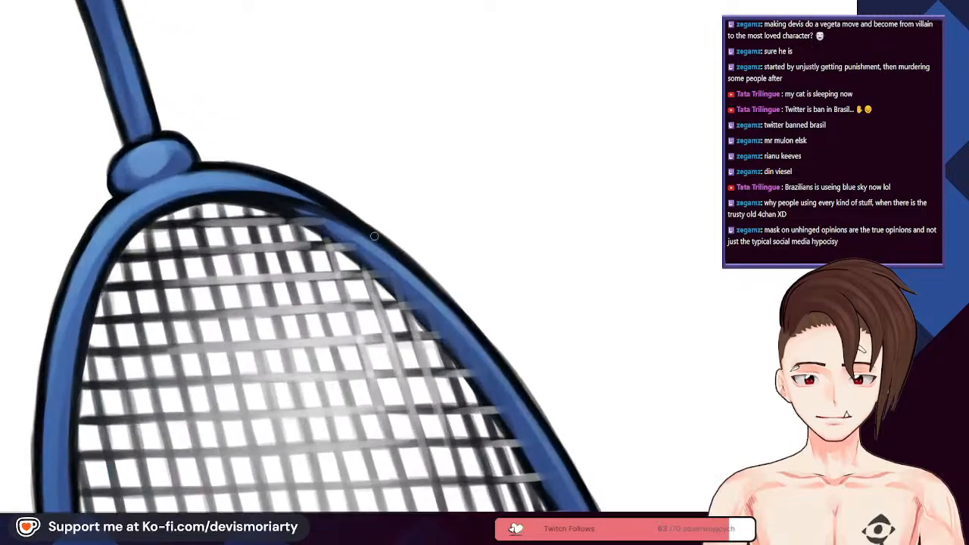
scroll(334, 321, down, 4)
scroll(329, 364, up, 2)
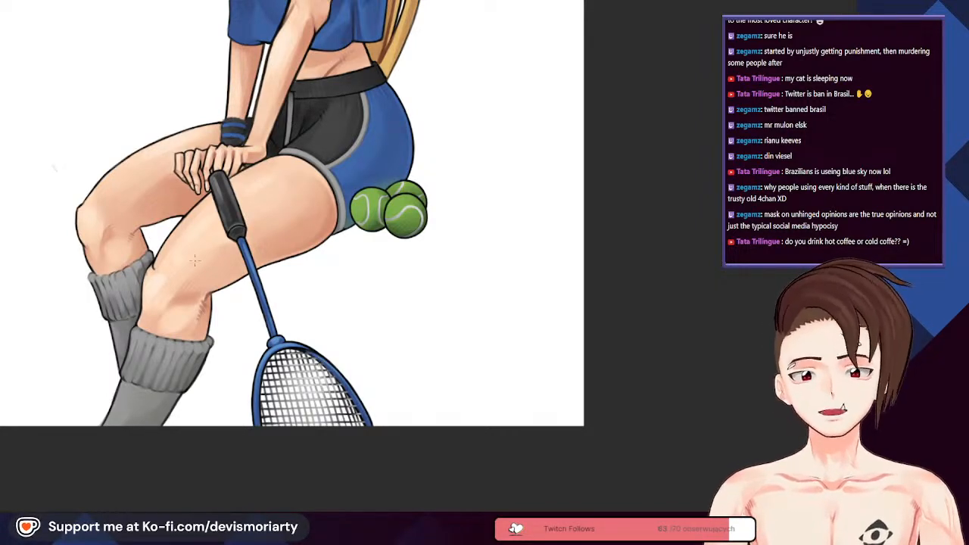
scroll(129, 155, down, 3)
scroll(222, 261, up, 10)
scroll(265, 265, down, 2)
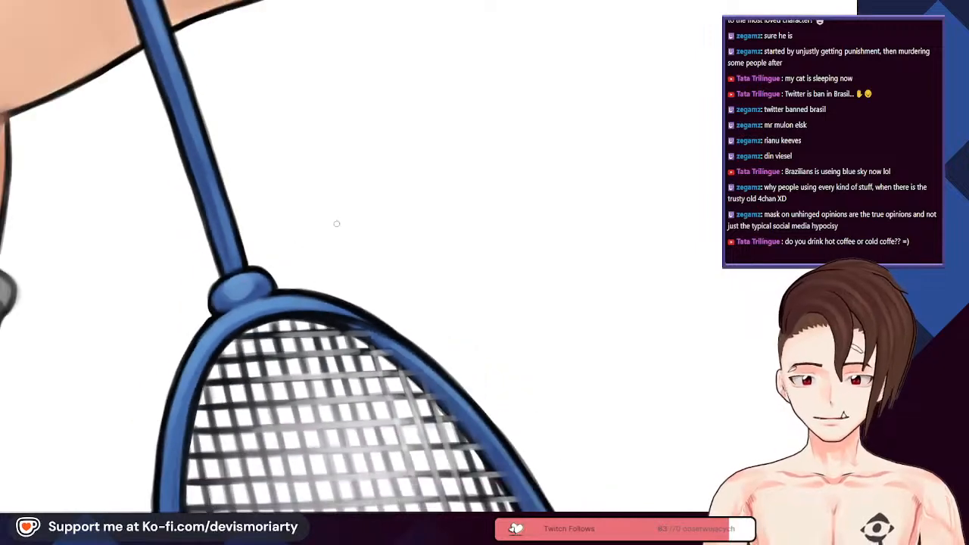
Step: Brighten the rounded joint with pale blue highlights on its centre and along its upper rim
scroll(216, 281, up, 4)
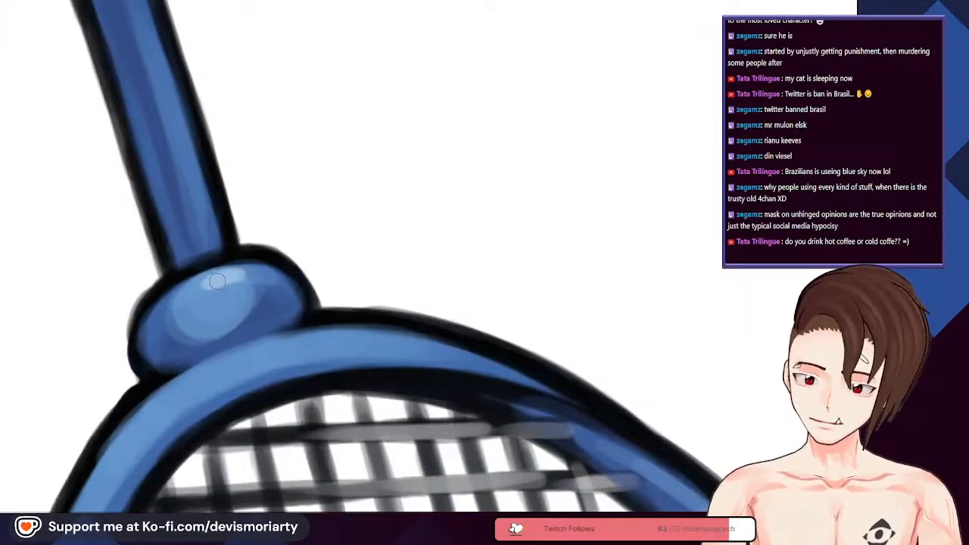
scroll(217, 291, up, 1)
drag(236, 294, 208, 316)
scroll(224, 294, down, 2)
scroll(224, 297, up, 2)
scroll(201, 293, down, 3)
scroll(187, 304, up, 1)
scroll(189, 311, up, 1)
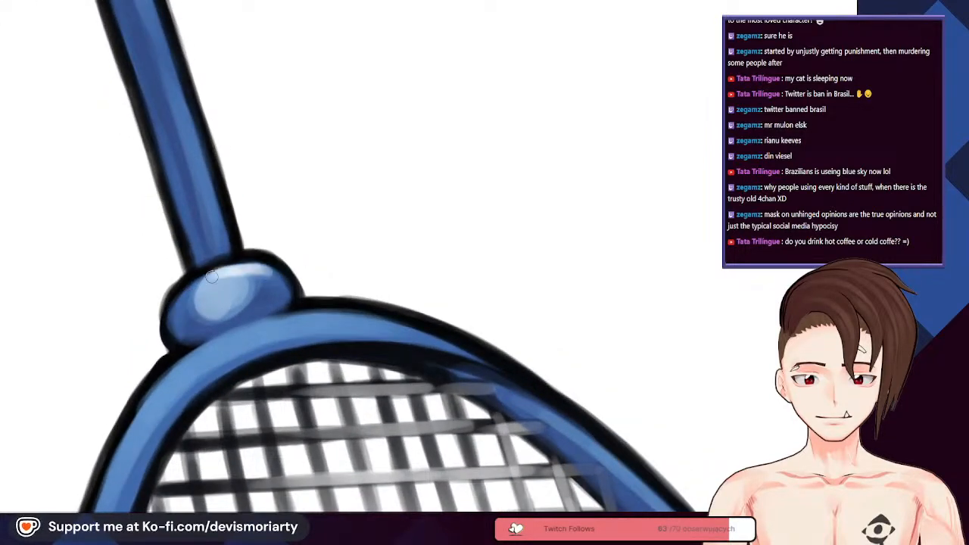
Step: Paint a small pale blue highlight at the shaft's lower end, right beside the rounded joint
scroll(229, 256, down, 4)
scroll(186, 316, up, 1)
mouse_move(187, 316)
mouse_down()
mouse_move(305, 39)
mouse_move(326, 27)
mouse_up()
scroll(424, 45, up, 4)
mouse_move(401, 296)
mouse_down()
mouse_move(363, 156)
mouse_move(381, 205)
mouse_move(255, 68)
mouse_up()
scroll(101, 73, down, 6)
scroll(348, 81, down, 2)
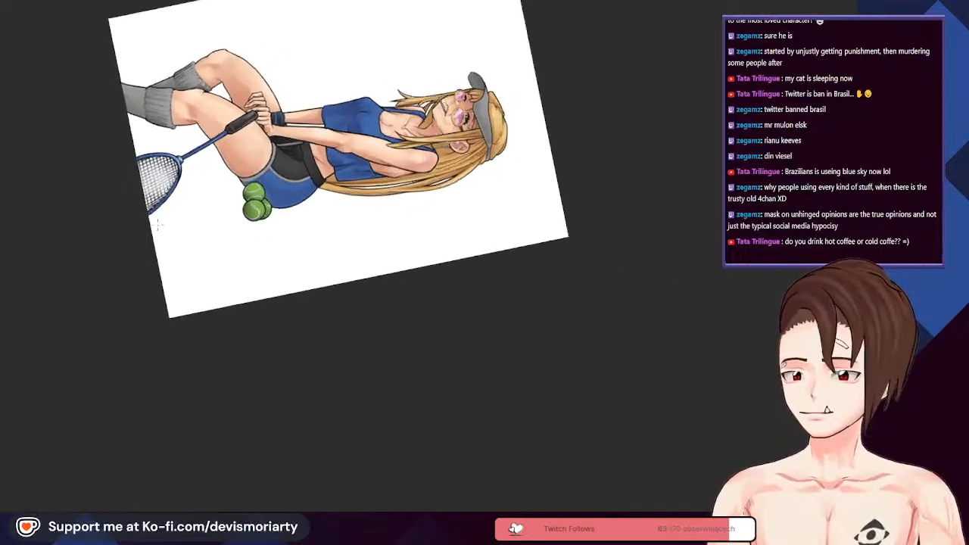
scroll(348, 81, up, 7)
scroll(348, 81, up, 2)
mouse_move(321, 172)
mouse_down()
mouse_move(270, 115)
mouse_move(312, 65)
mouse_move(262, 159)
mouse_move(298, 170)
mouse_move(295, 209)
mouse_up()
scroll(303, 72, down, 1)
scroll(312, 64, up, 1)
key(ctrl+z)
key(ctrl+z)
drag(257, 145, 295, 210)
scroll(230, 205, down, 1)
scroll(230, 205, down, 6)
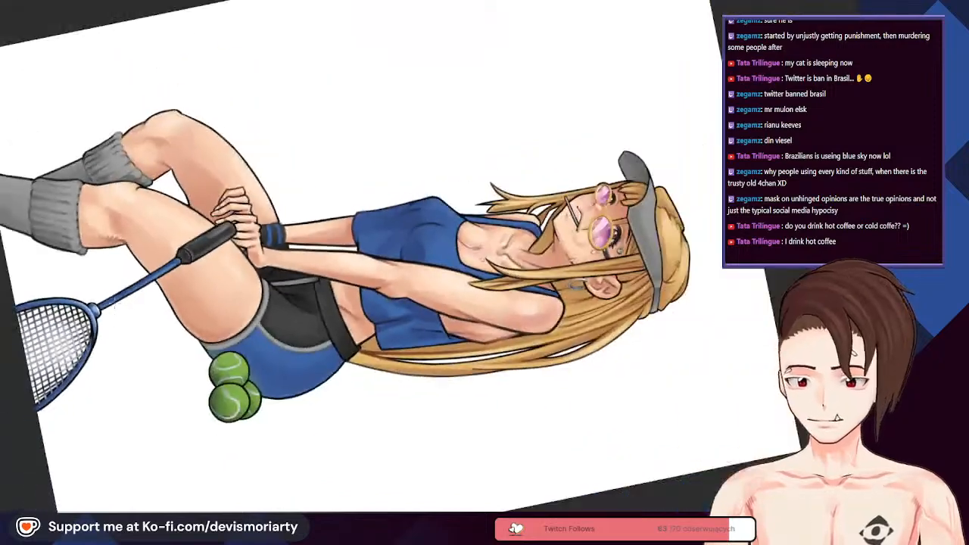
scroll(116, 274, up, 3)
scroll(116, 274, up, 4)
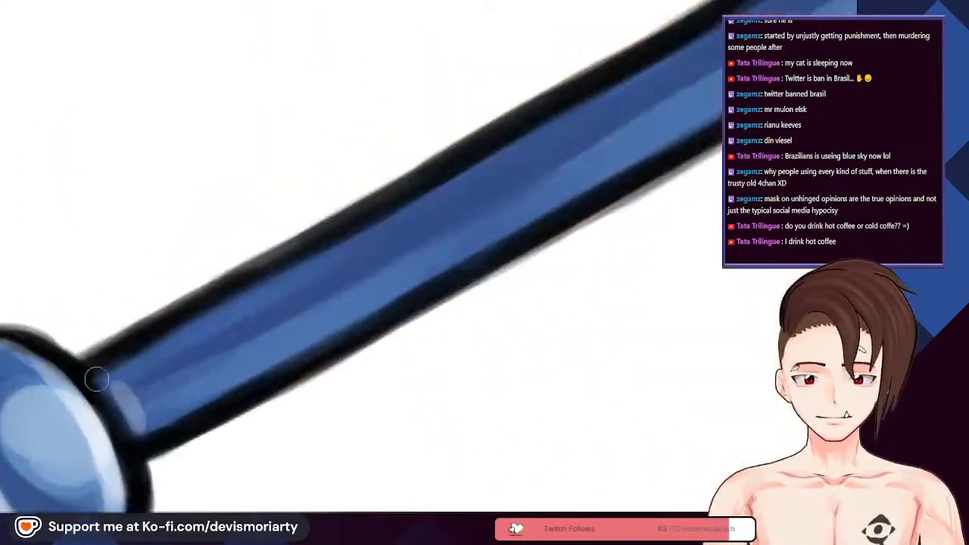
Step: Paint a thin, brighter blue highlight line along the outer edge of the head frame's right side
scroll(125, 402, down, 3)
scroll(192, 174, down, 4)
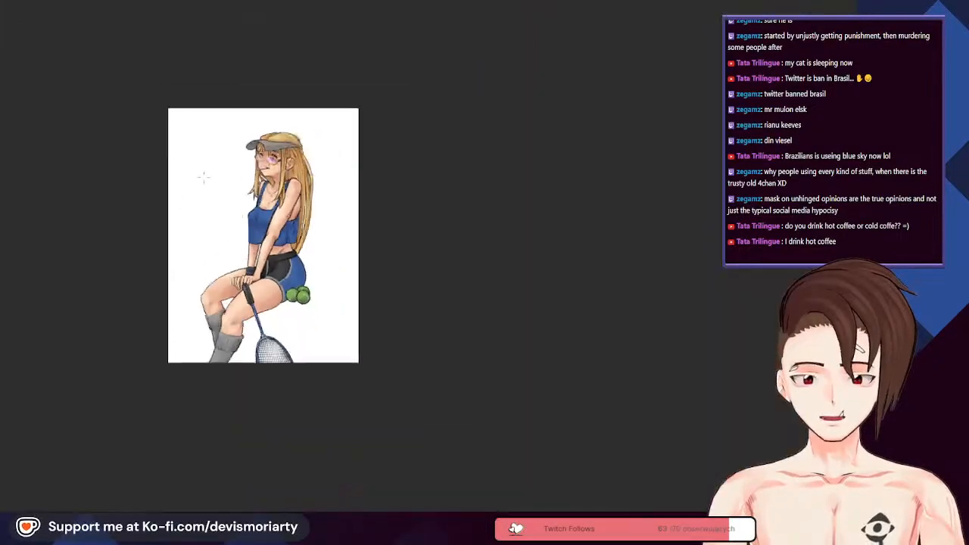
scroll(193, 182, down, 1)
scroll(243, 388, up, 1)
scroll(244, 382, up, 2)
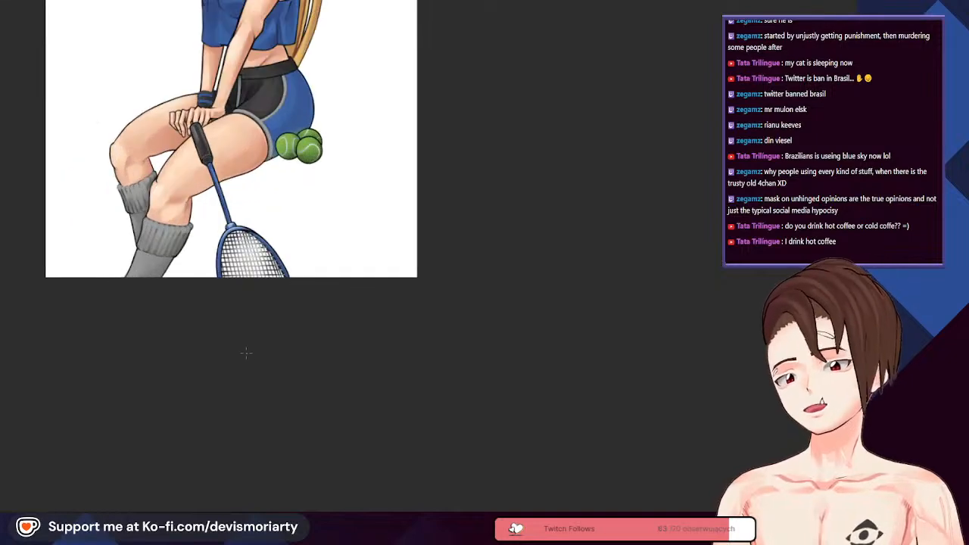
scroll(244, 352, up, 3)
scroll(345, 280, up, 4)
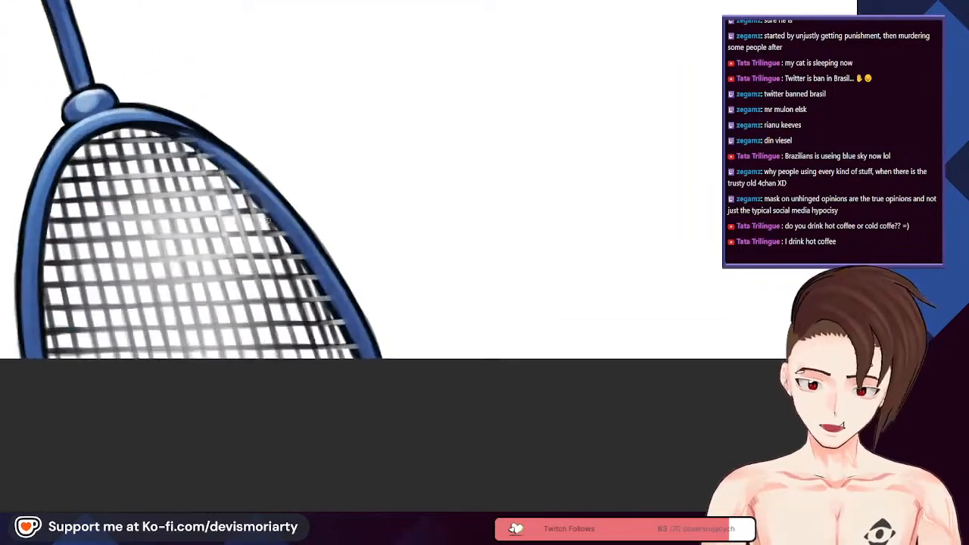
mouse_move(345, 279)
mouse_down()
mouse_move(395, 396)
mouse_move(331, 269)
mouse_up()
scroll(156, 63, down, 2)
scroll(132, 48, up, 1)
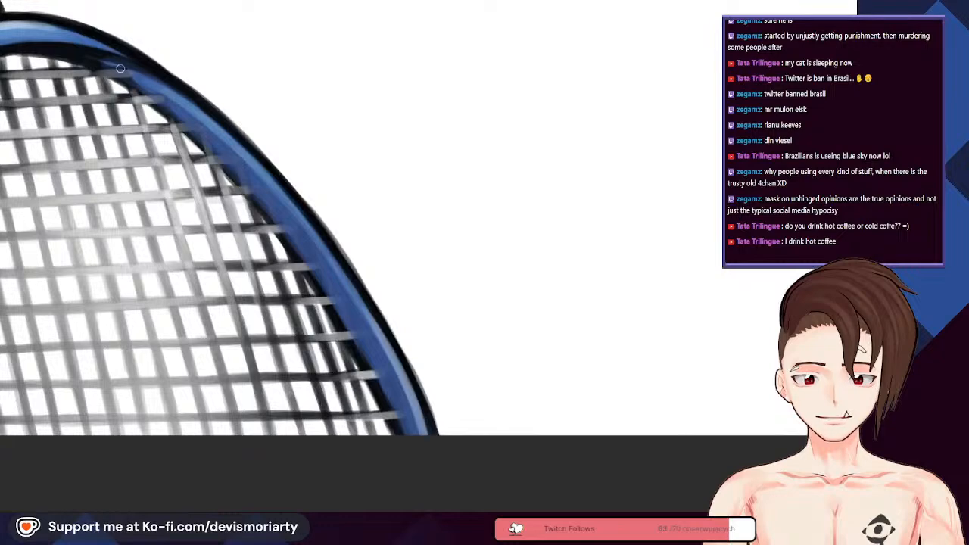
key(ctrl+z)
mouse_move(201, 126)
mouse_down()
mouse_move(352, 303)
mouse_move(350, 283)
mouse_up()
key(ctrl+z)
drag(214, 128, 356, 286)
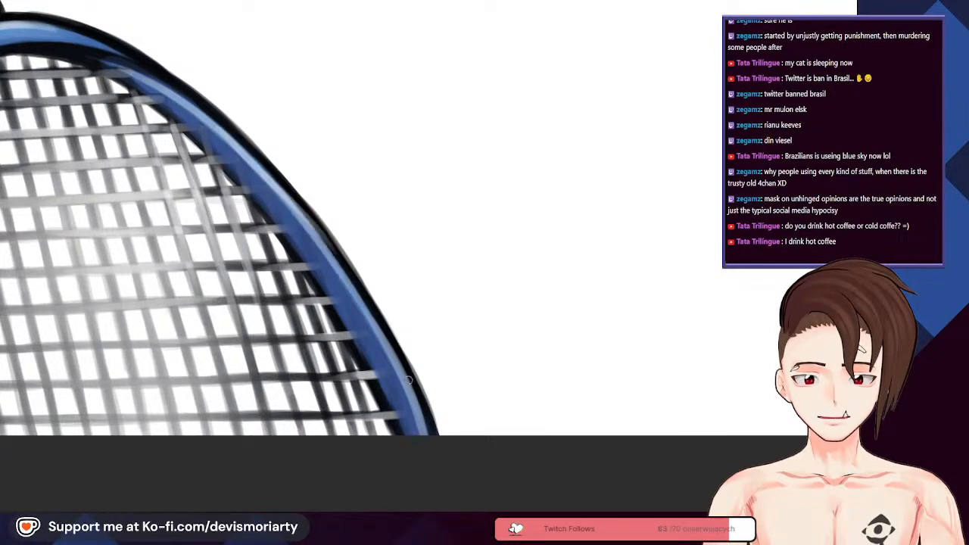
scroll(340, 301, down, 4)
scroll(225, 273, up, 3)
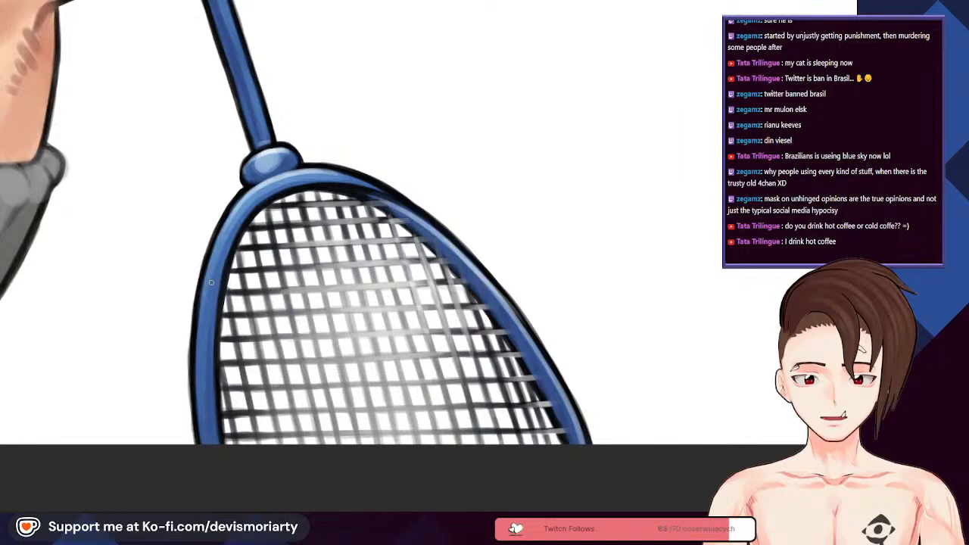
Step: Add light blue highlight strokes down the left side of the racket's head frame
drag(203, 329, 200, 424)
drag(200, 351, 209, 461)
scroll(215, 416, down, 4)
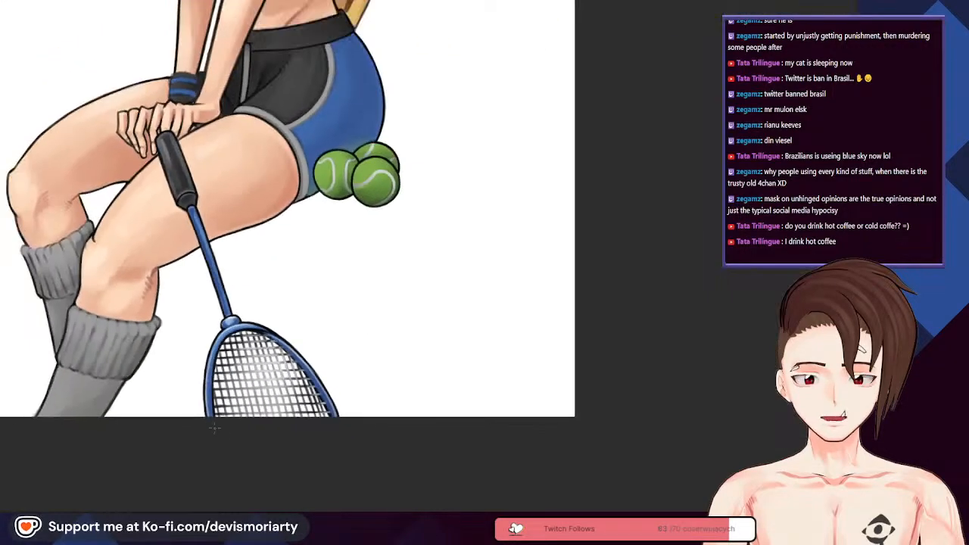
Step: Examine the finished racket highlights beside the legs and inspect the black grip close up
scroll(210, 407, up, 1)
scroll(211, 227, down, 2)
scroll(182, 284, up, 2)
scroll(177, 283, up, 1)
scroll(190, 325, down, 2)
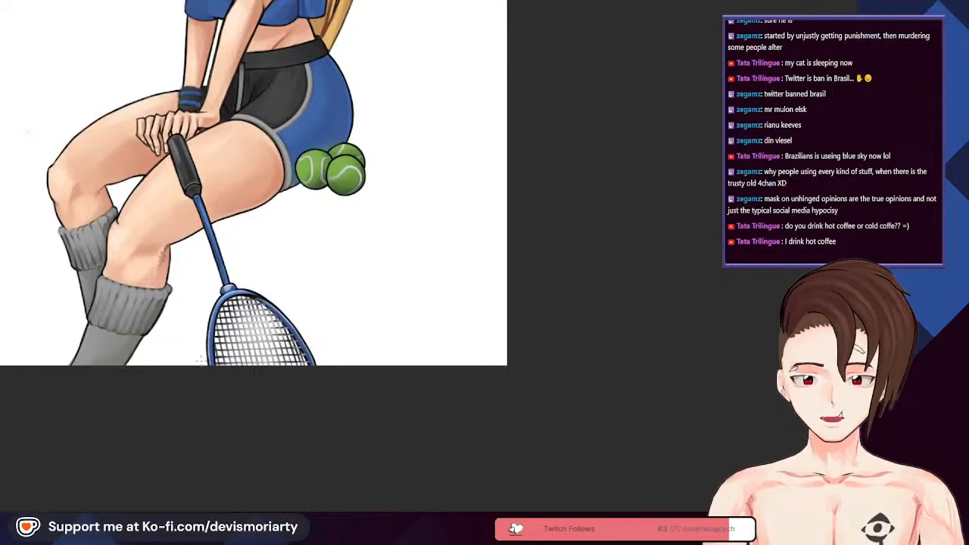
scroll(199, 360, down, 1)
scroll(199, 359, up, 2)
scroll(193, 318, down, 2)
scroll(192, 198, up, 4)
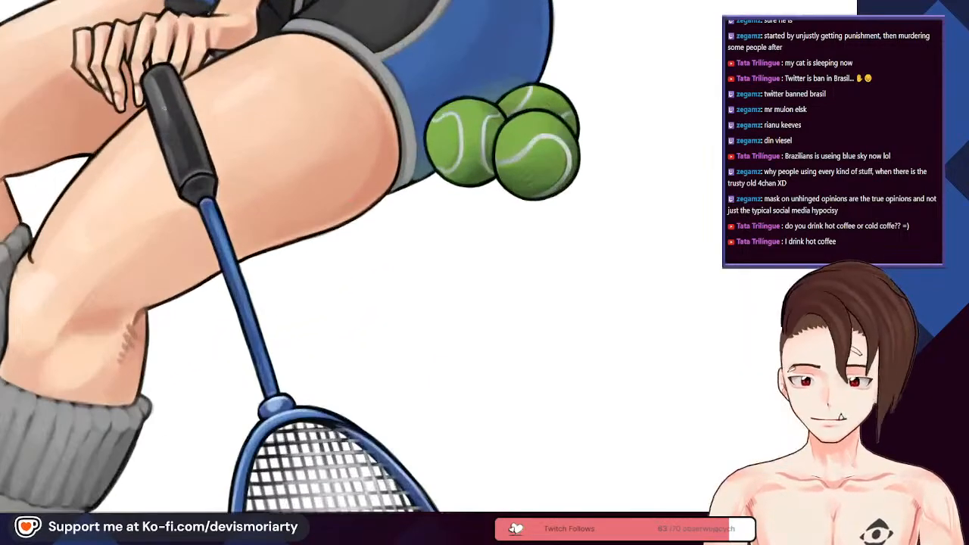
scroll(227, 162, up, 3)
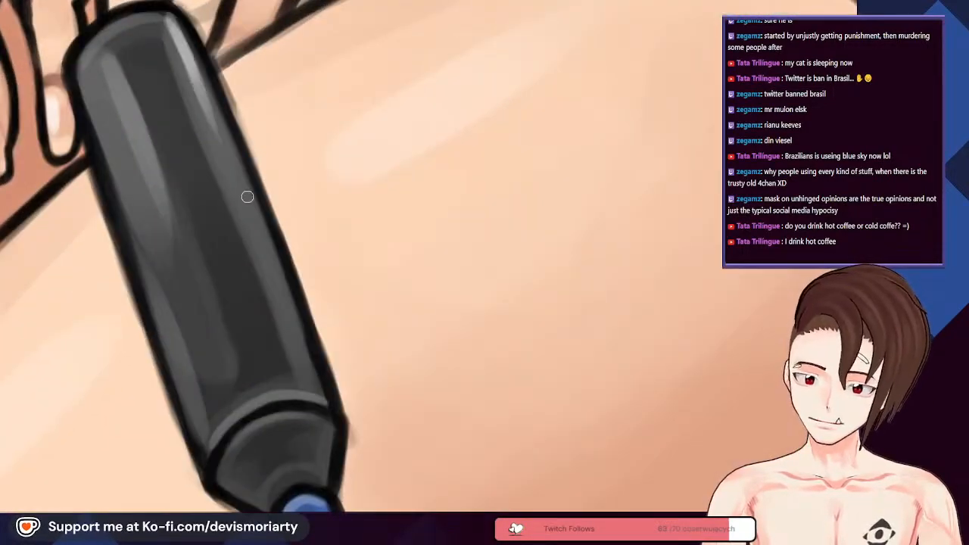
scroll(227, 162, down, 3)
scroll(227, 162, up, 1)
scroll(176, 149, down, 5)
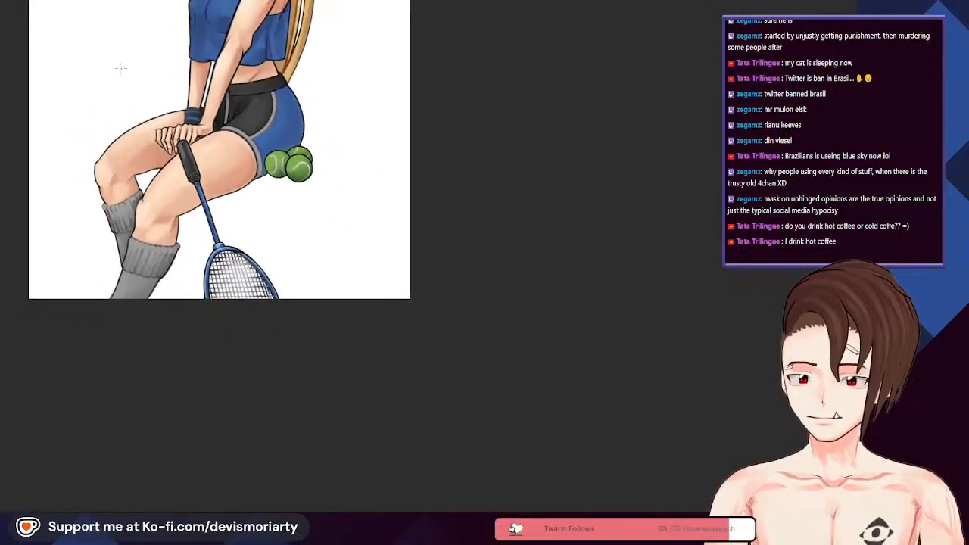
Step: Examine the racket, legs, shorts and tennis balls with the canvas turned and again upright
scroll(175, 314, down, 1)
drag(176, 314, 200, 378)
scroll(212, 379, up, 3)
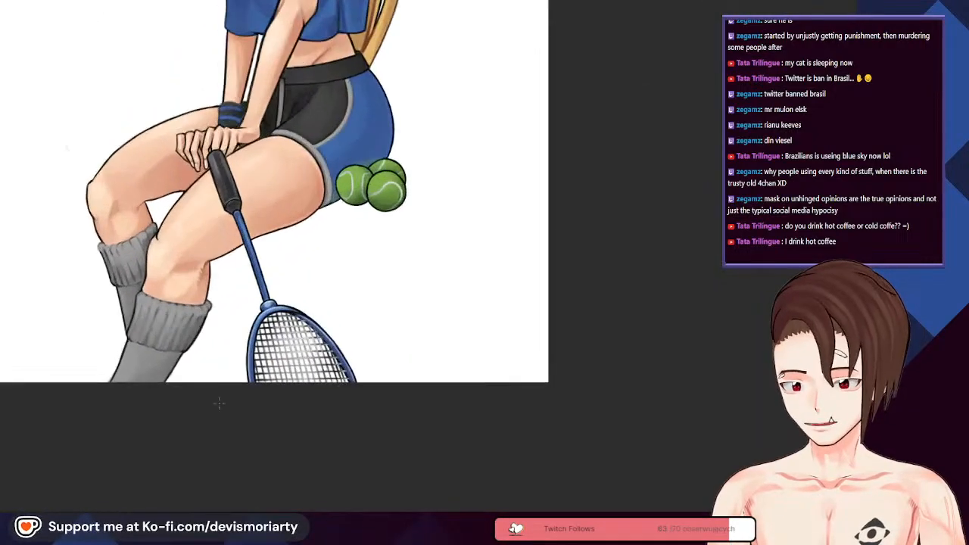
scroll(214, 380, down, 5)
scroll(169, 235, up, 4)
scroll(179, 396, down, 2)
scroll(196, 482, up, 2)
mouse_move(227, 424)
mouse_down()
mouse_move(208, 399)
mouse_move(188, 155)
mouse_up()
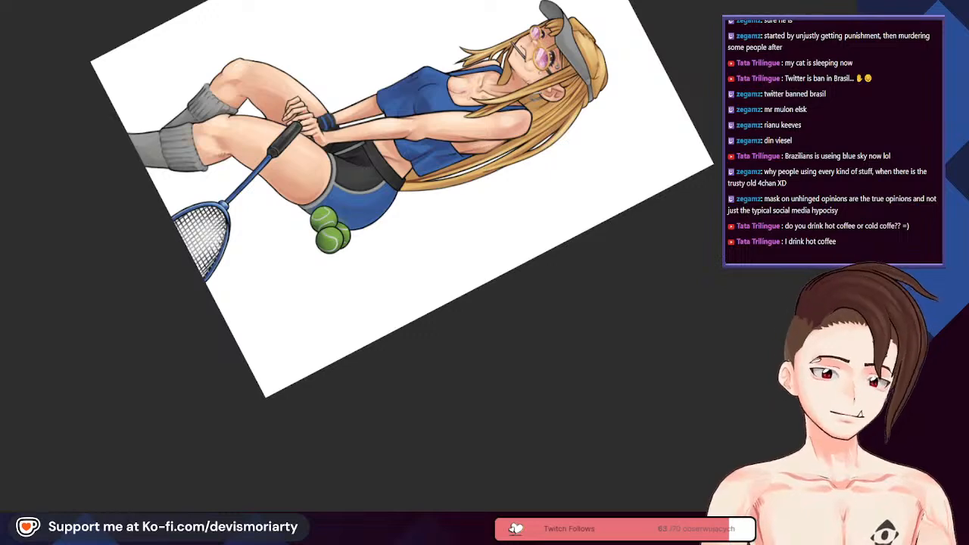
scroll(248, 354, down, 1)
scroll(249, 354, up, 2)
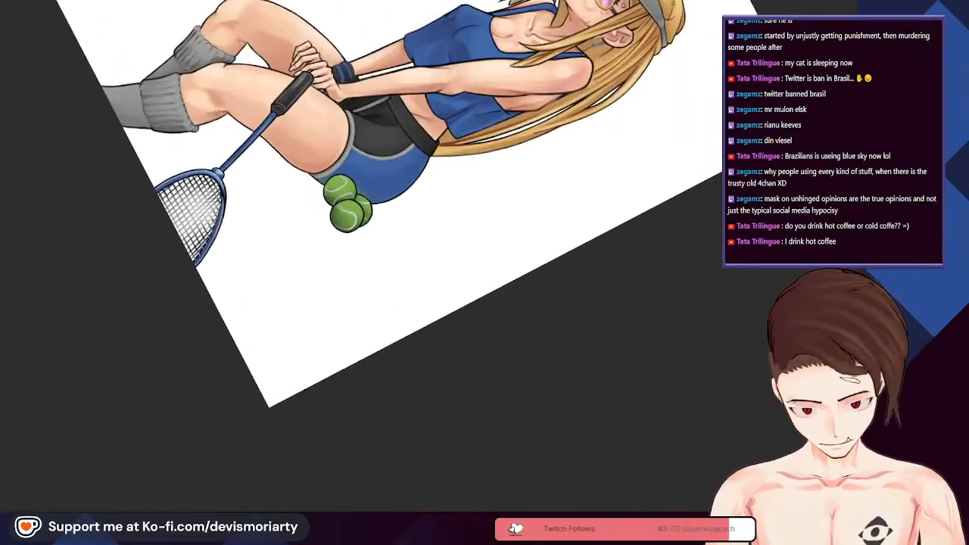
key(ctrl+@)
scroll(194, 386, down, 2)
scroll(278, 480, up, 3)
scroll(250, 447, down, 2)
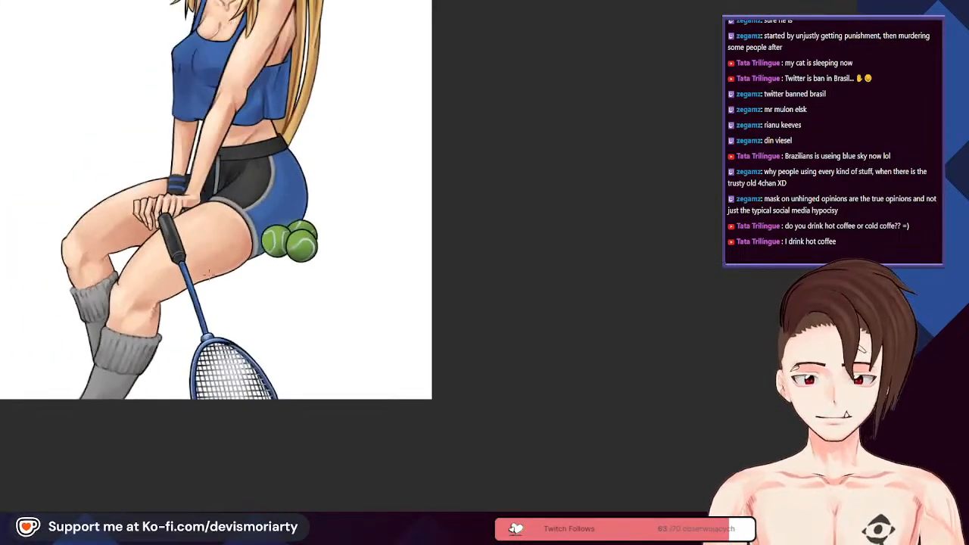
scroll(182, 356, up, 2)
scroll(298, 236, down, 3)
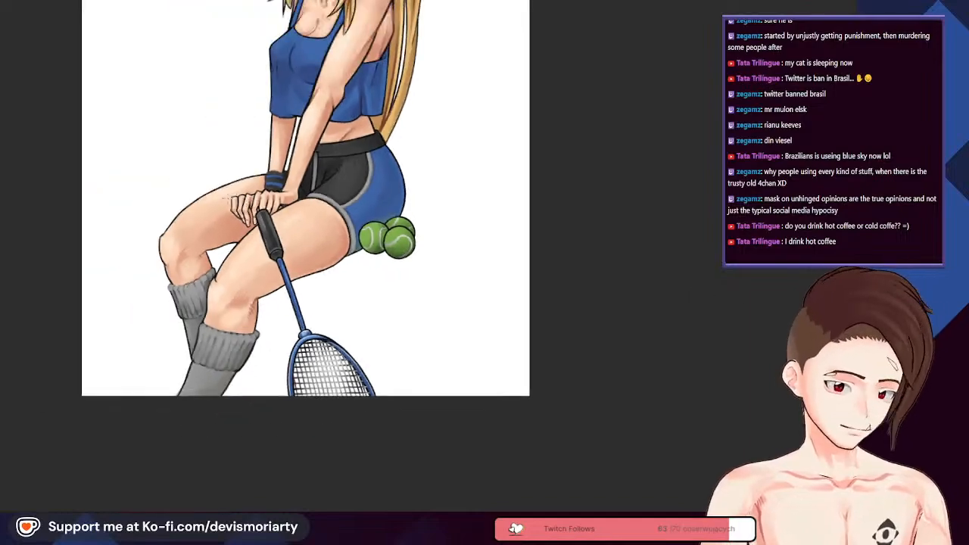
scroll(297, 236, up, 5)
scroll(287, 376, down, 3)
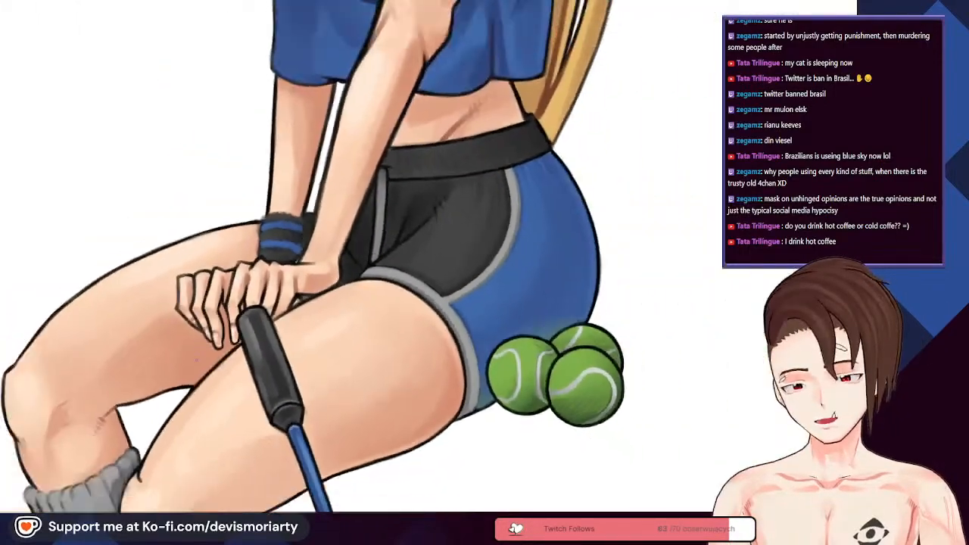
Step: Examine the whole tennis player illustration at reduced size, with the full canvas in view
scroll(288, 376, up, 1)
scroll(212, 318, down, 6)
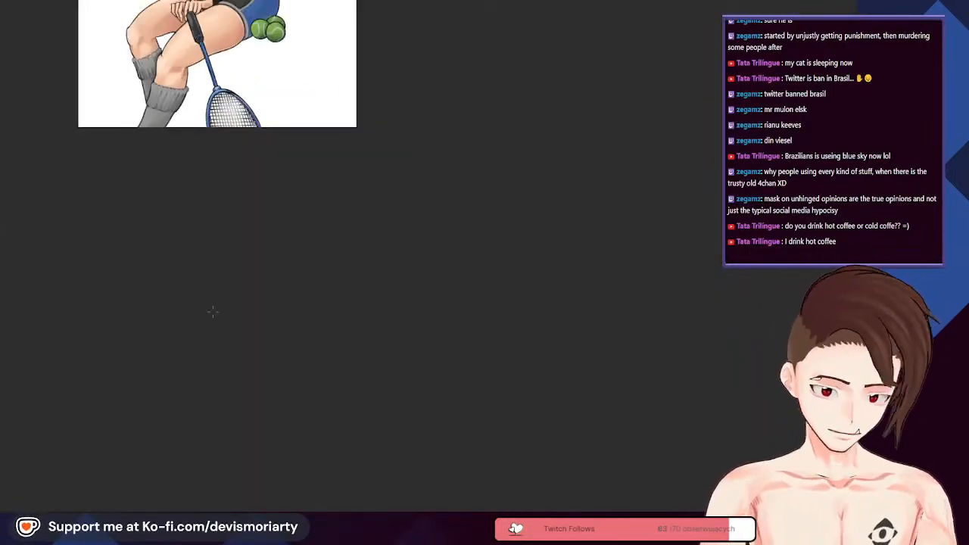
scroll(228, 468, up, 3)
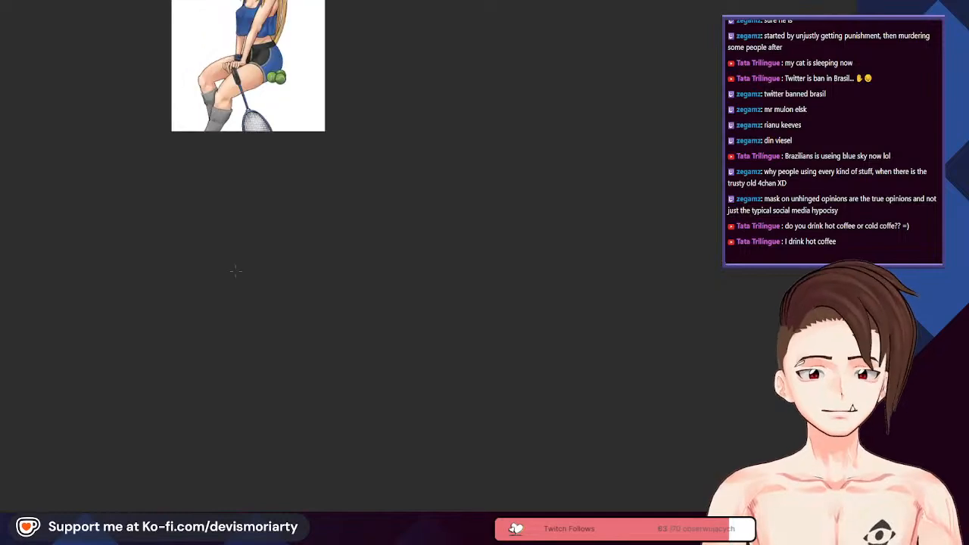
scroll(250, 402, down, 1)
scroll(276, 334, up, 4)
scroll(276, 335, down, 2)
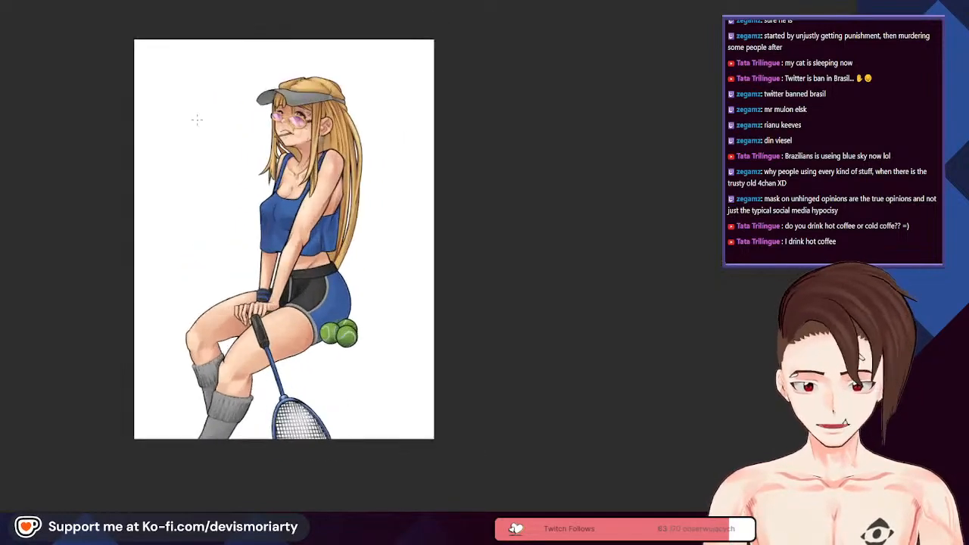
scroll(356, 337, up, 3)
scroll(333, 344, down, 1)
scroll(313, 295, up, 1)
scroll(241, 252, down, 4)
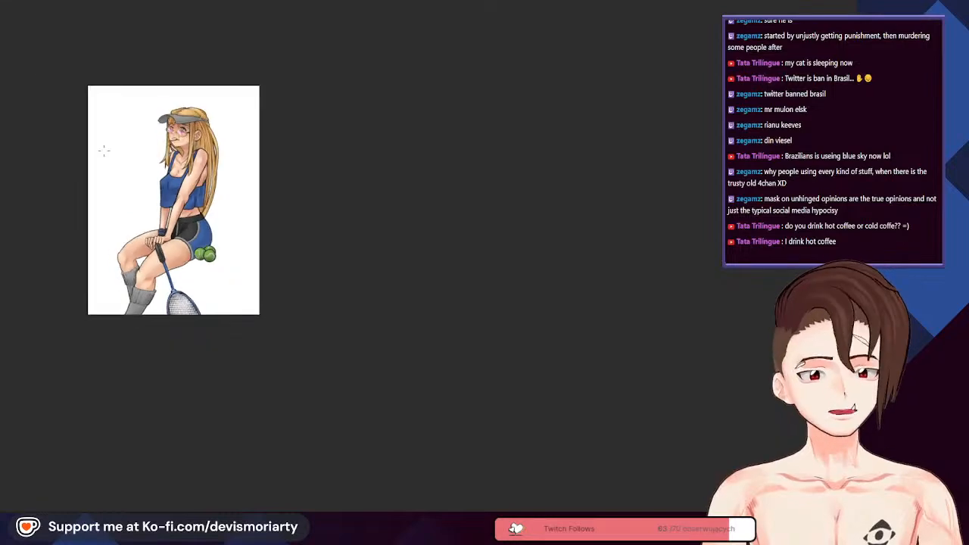
scroll(241, 252, up, 1)
scroll(287, 229, up, 1)
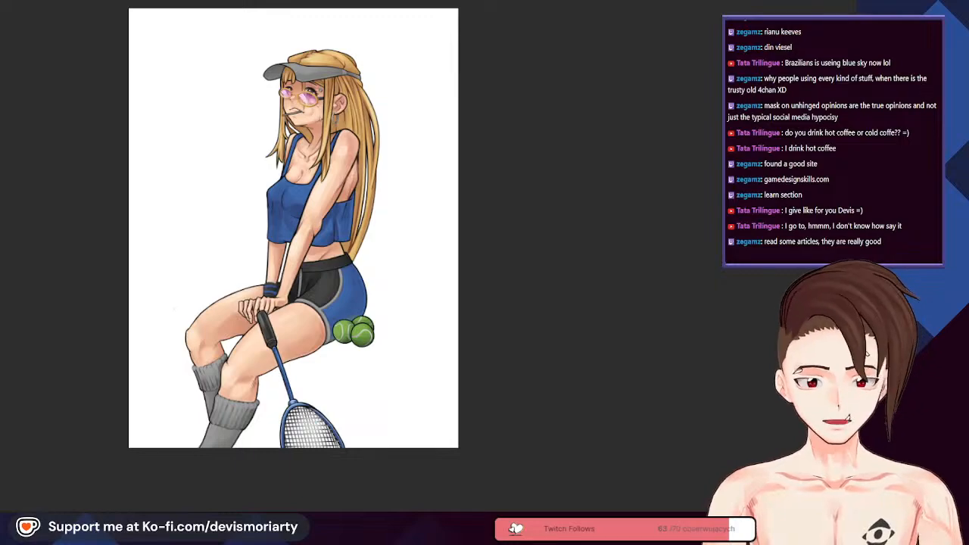
Step: Inspect the face, glasses, visor, hair and blue top up close and compare them with the full figure
scroll(333, 87, up, 4)
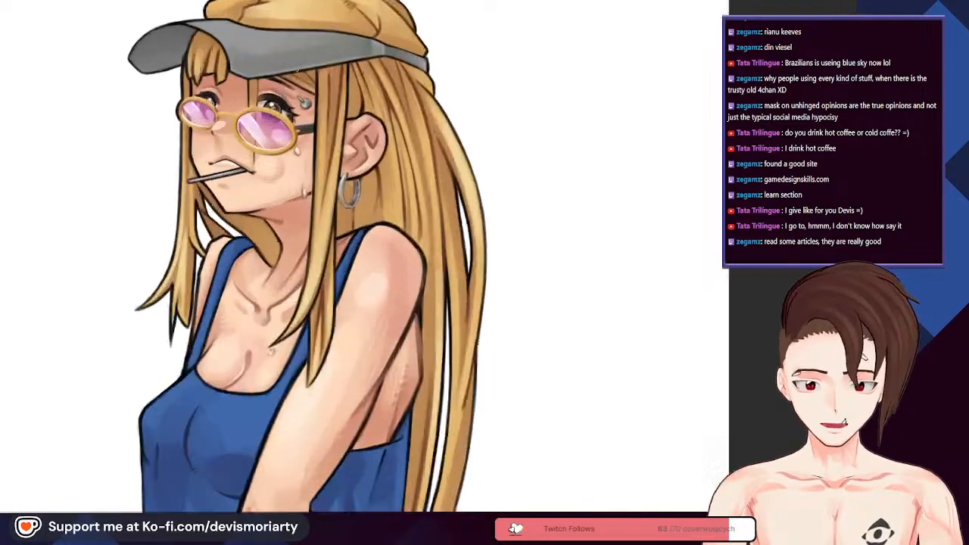
scroll(255, 83, down, 1)
scroll(276, 76, down, 4)
scroll(281, 75, up, 3)
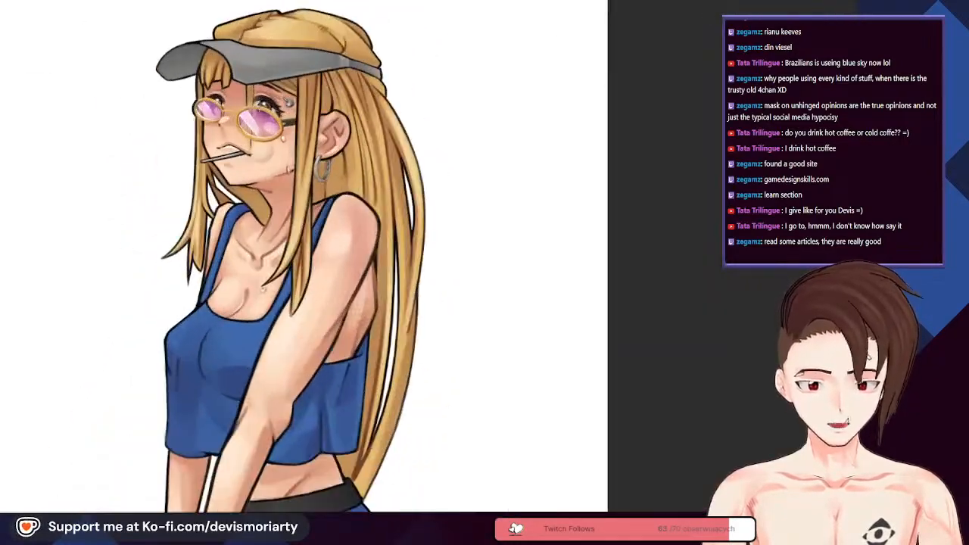
scroll(262, 88, down, 4)
scroll(243, 258, down, 3)
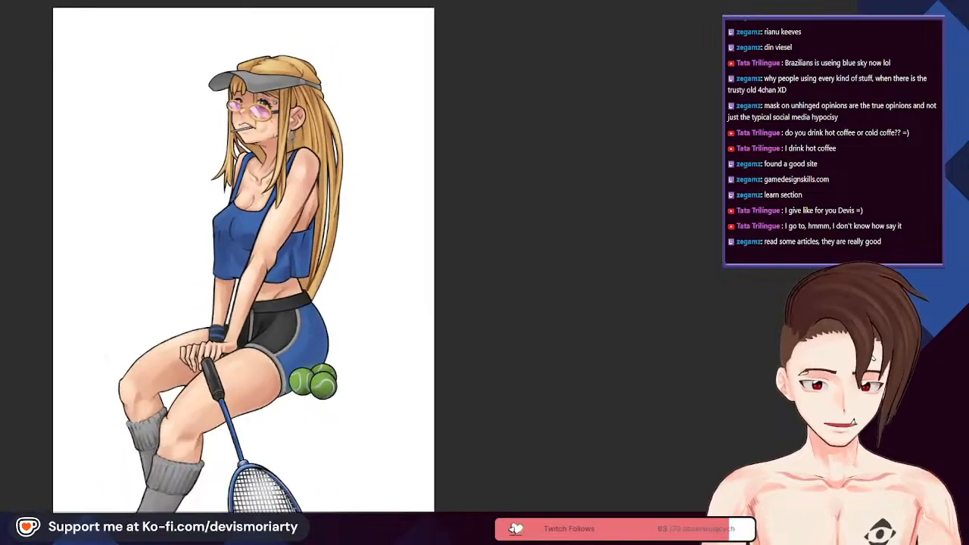
scroll(242, 258, up, 2)
scroll(242, 257, down, 4)
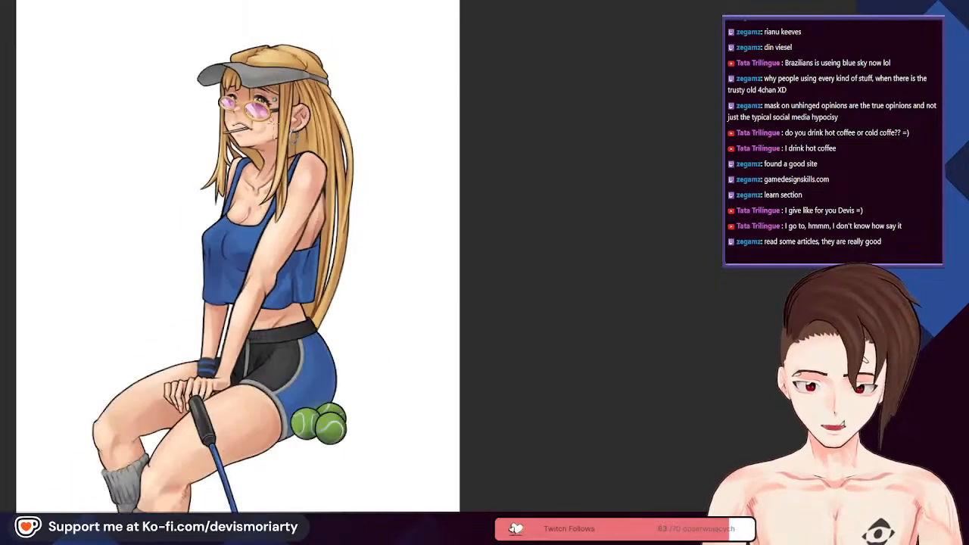
scroll(182, 406, up, 3)
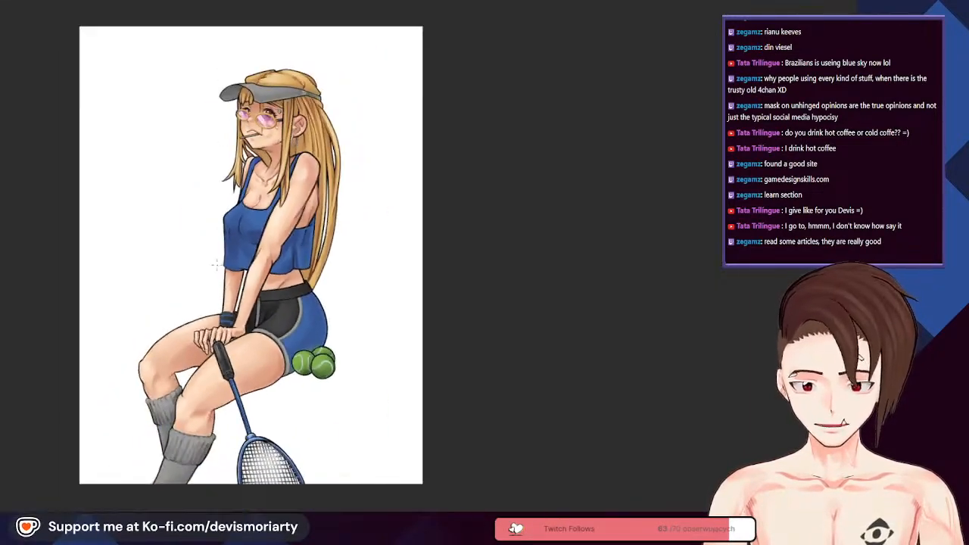
scroll(182, 406, up, 2)
scroll(211, 393, down, 5)
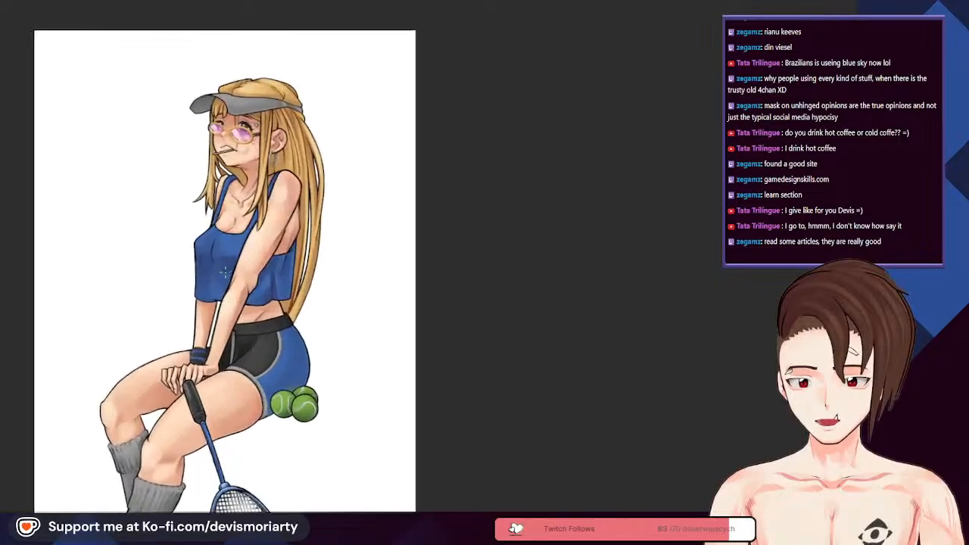
scroll(211, 280, up, 3)
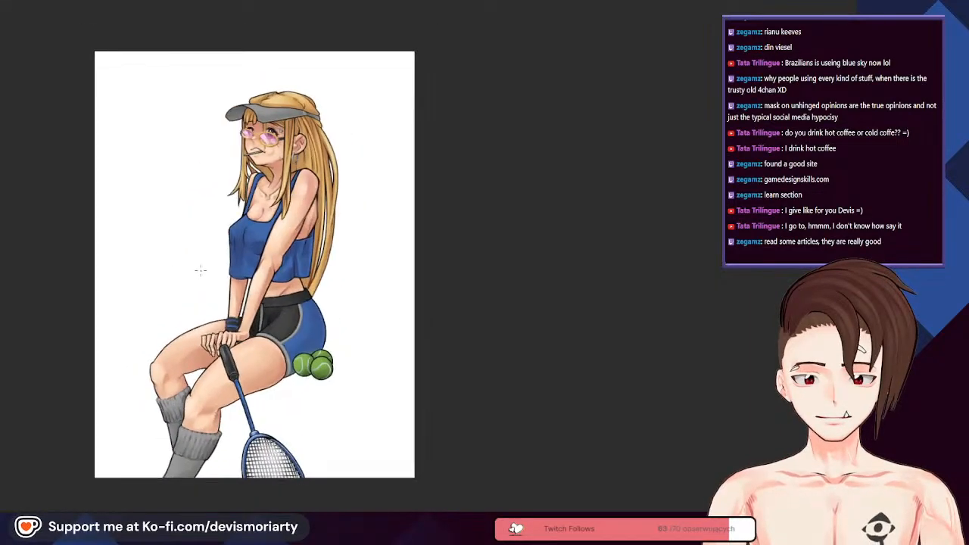
scroll(252, 262, down, 1)
scroll(252, 262, up, 2)
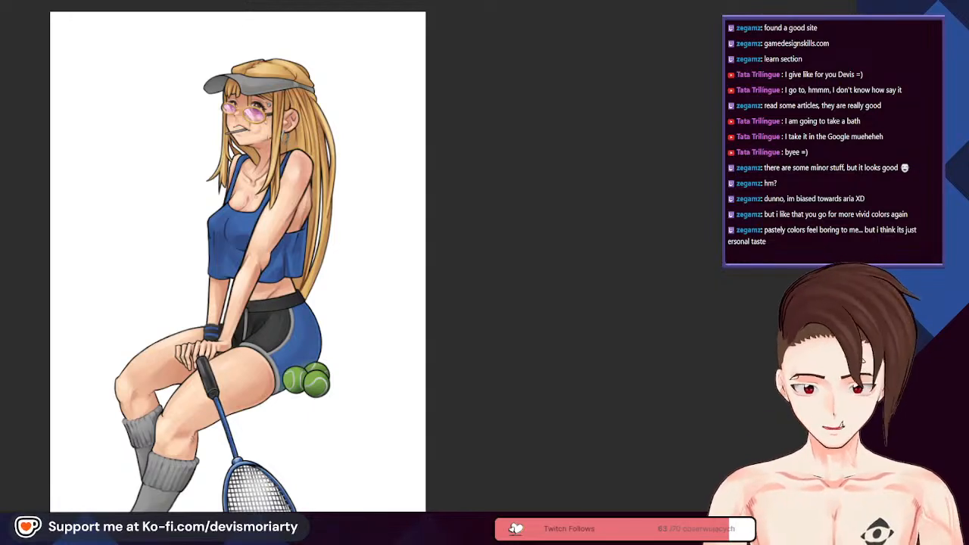
scroll(183, 27, down, 4)
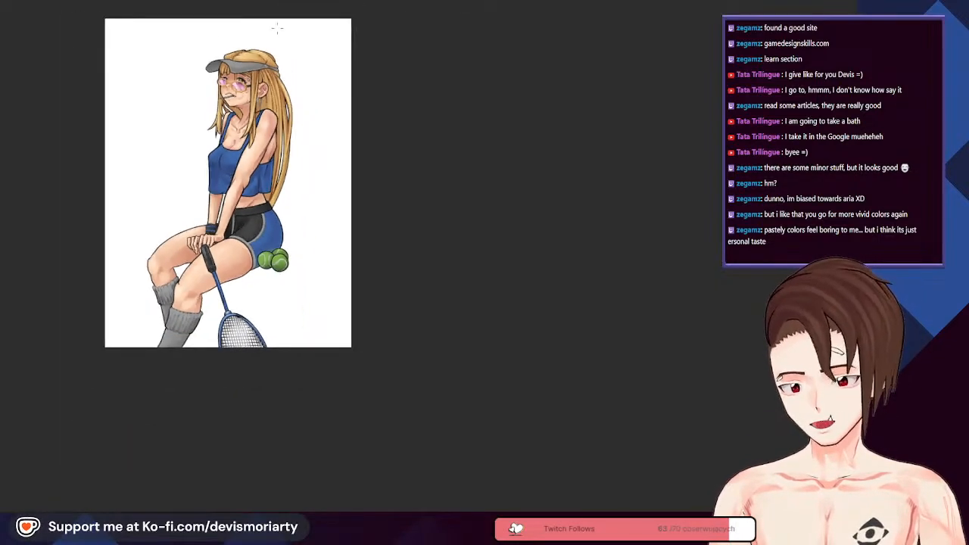
scroll(278, 34, up, 4)
scroll(287, 131, down, 3)
scroll(283, 118, up, 2)
scroll(183, 229, up, 2)
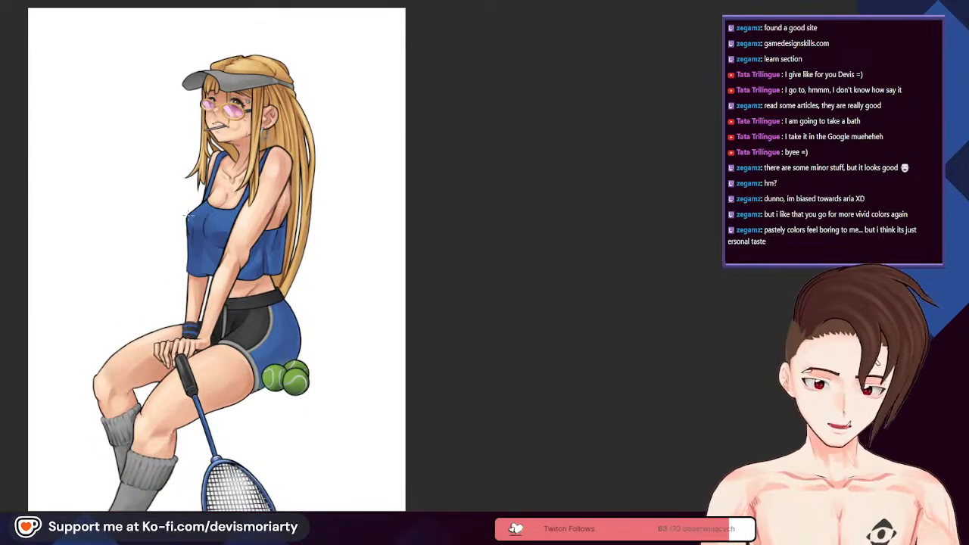
scroll(180, 213, up, 1)
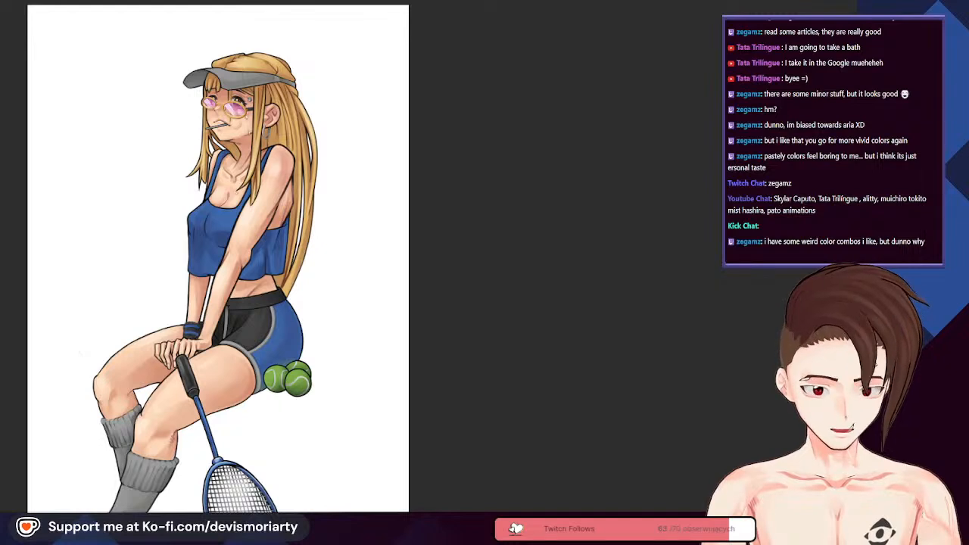
scroll(348, 251, down, 2)
scroll(351, 256, up, 1)
scroll(348, 252, down, 2)
scroll(348, 252, up, 1)
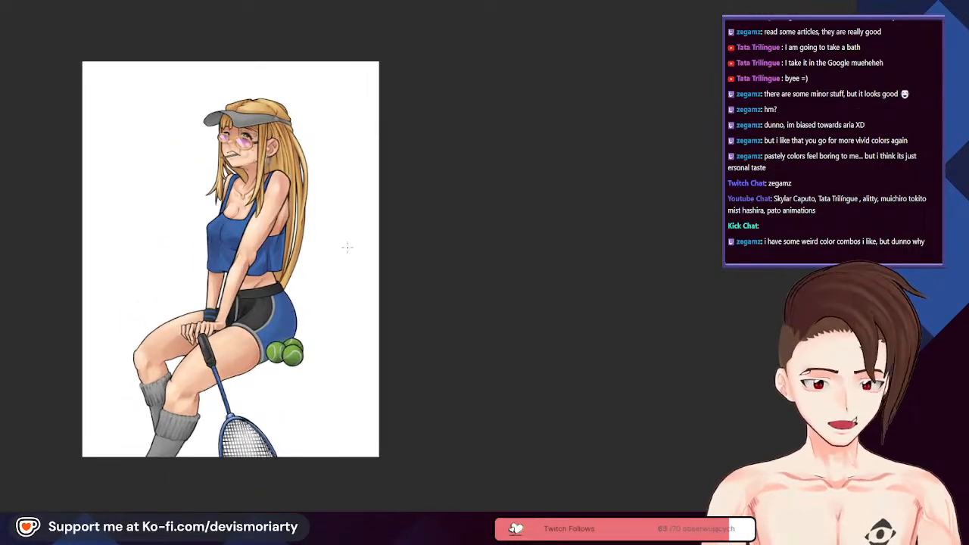
scroll(349, 244, down, 1)
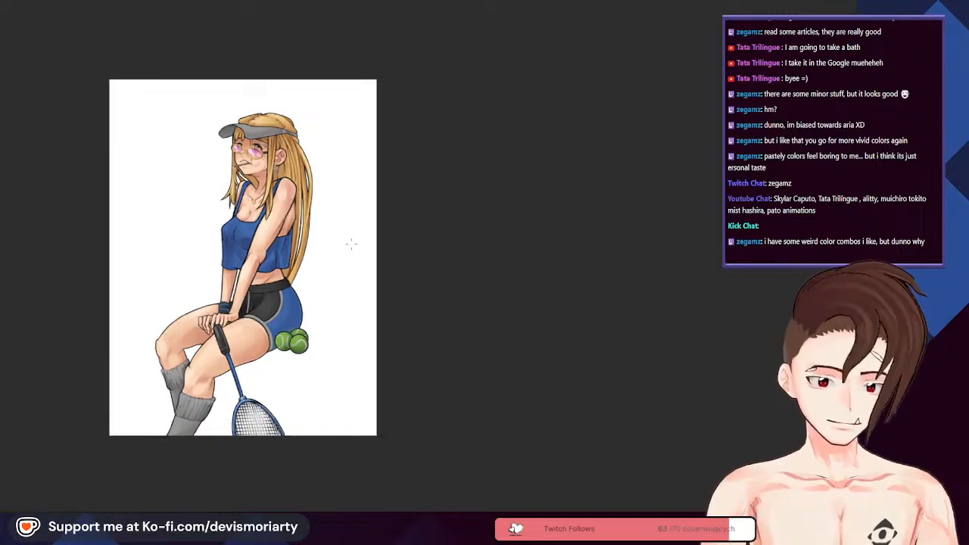
scroll(351, 242, up, 1)
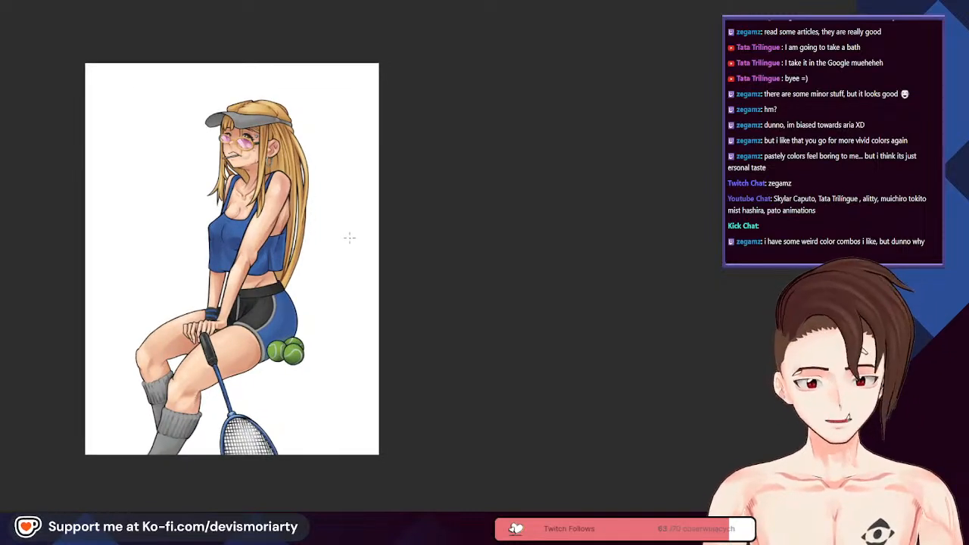